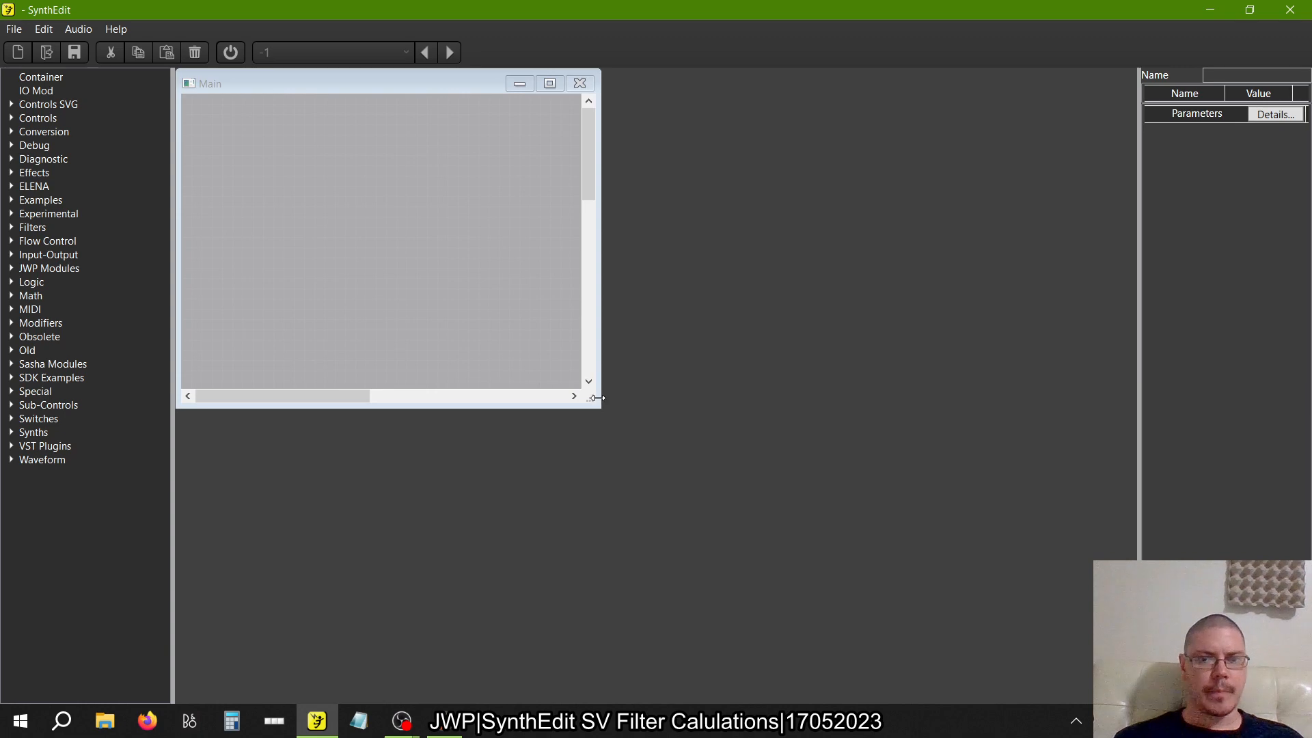
# Enlarge the Main window, then add a Container module near its centre and name it SV Slopes
pyautogui.moveTo(590, 398); pyautogui.dragTo(941, 629)
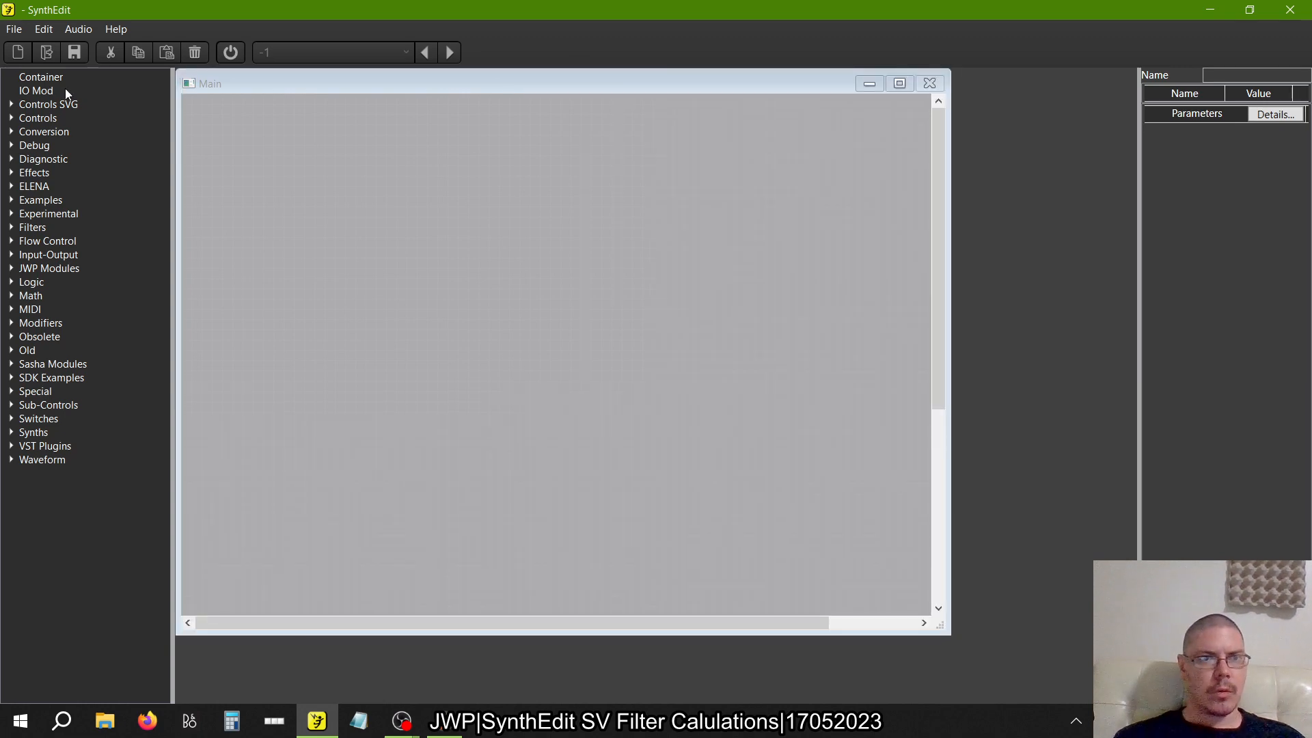
pyautogui.moveTo(39, 76); pyautogui.dragTo(469, 287)
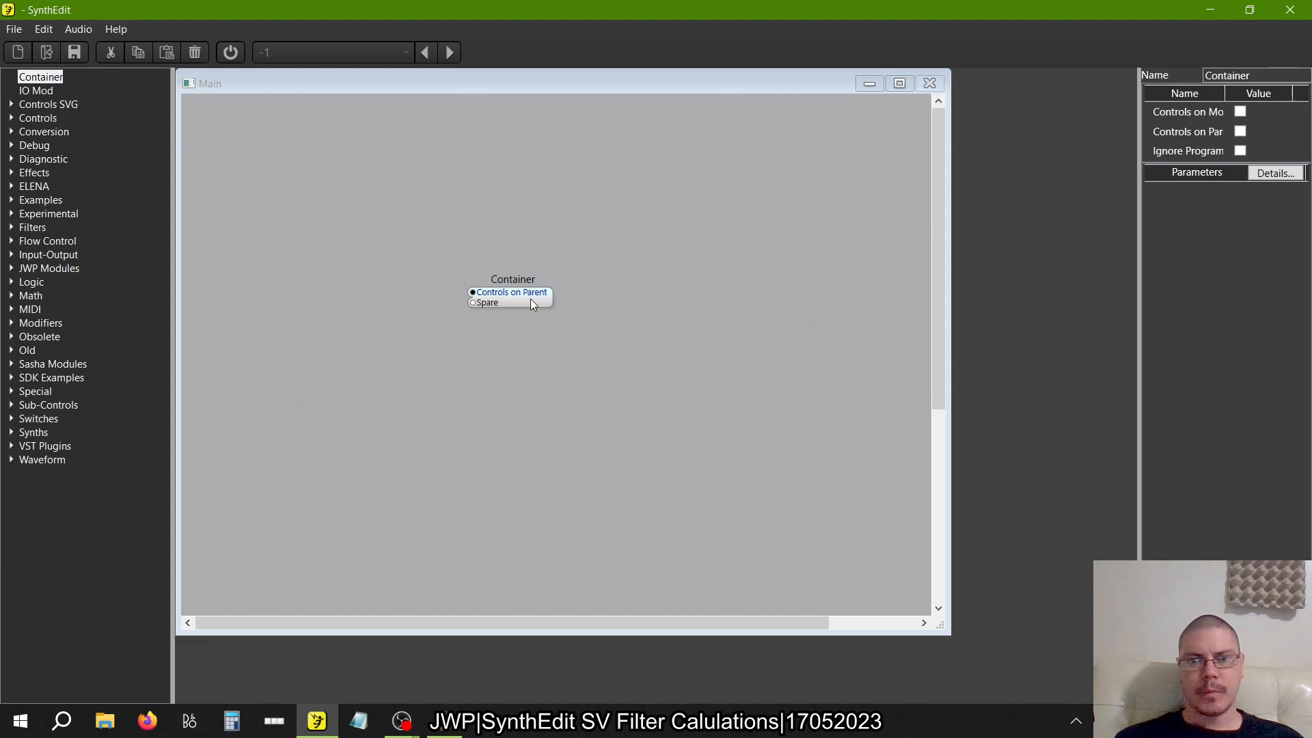
pyautogui.click(1230, 75)
pyautogui.write('S')
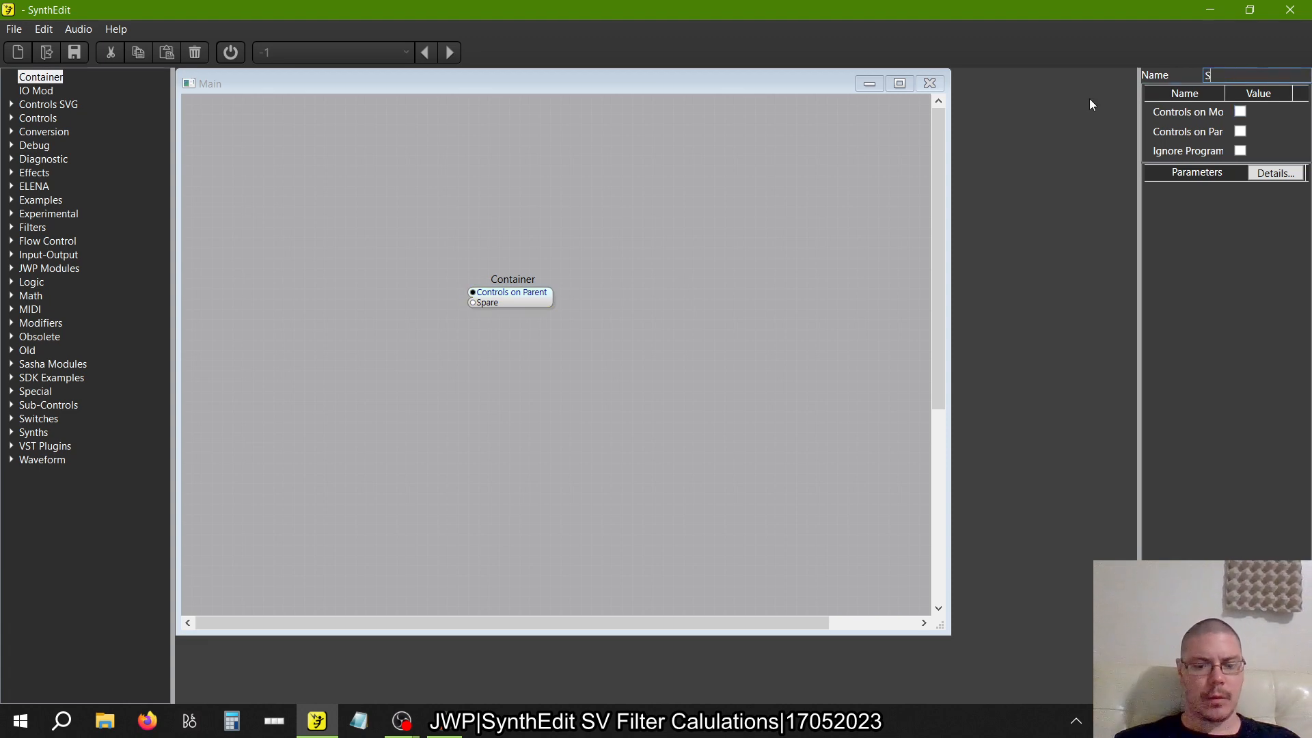
pyautogui.write('V')
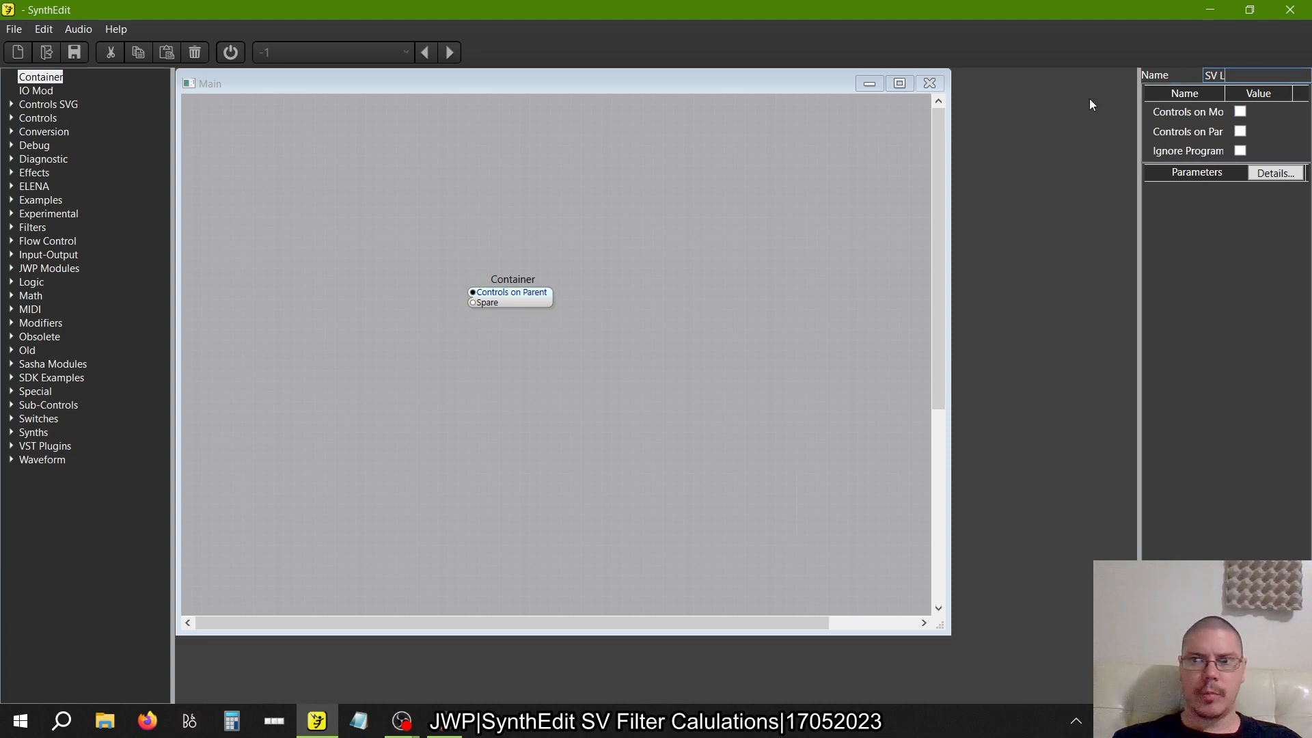
pyautogui.write(' Slopes')
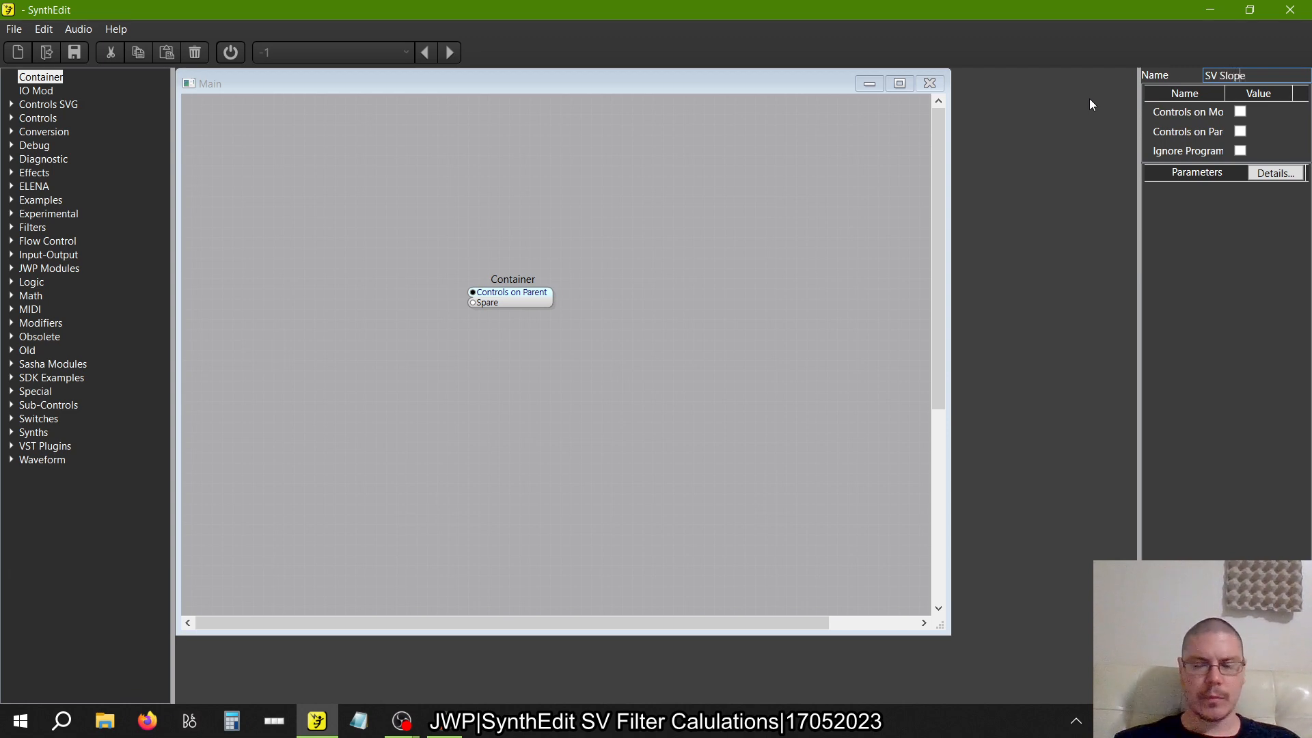
pyautogui.press('Return')
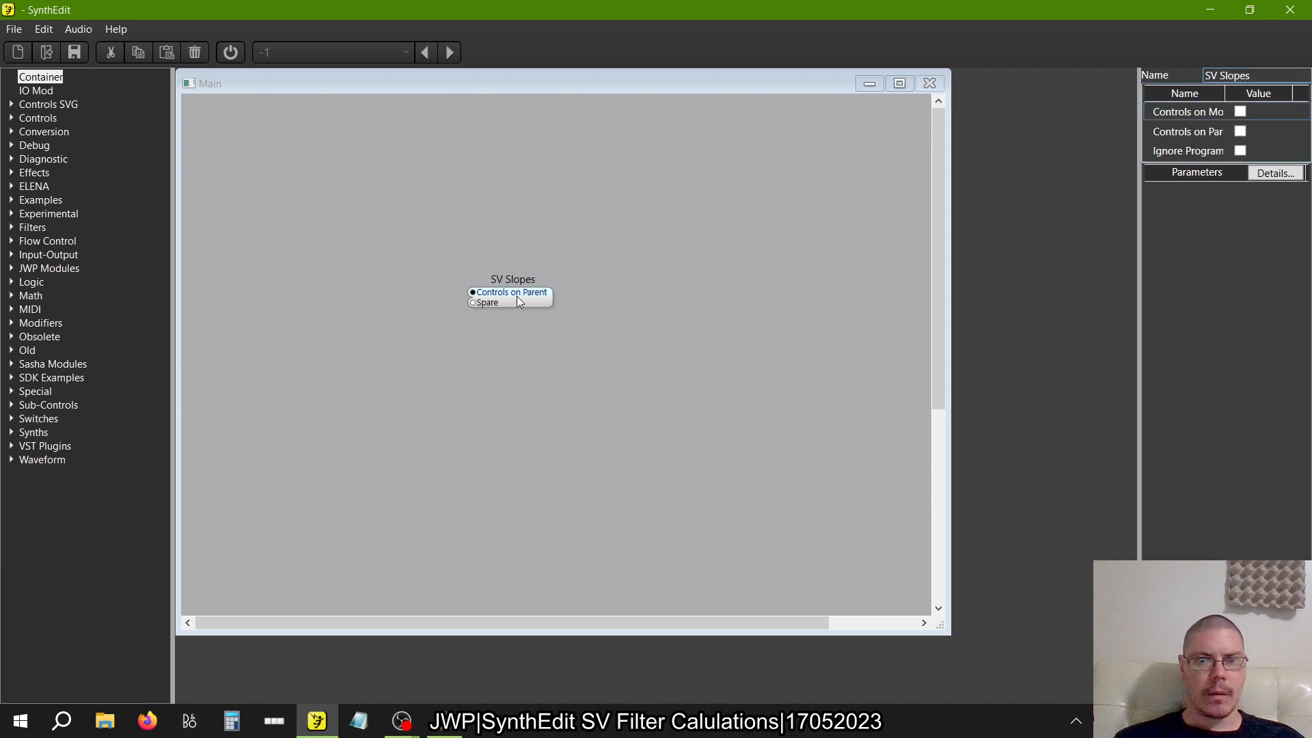
pyautogui.moveTo(518, 300); pyautogui.dragTo(539, 333)
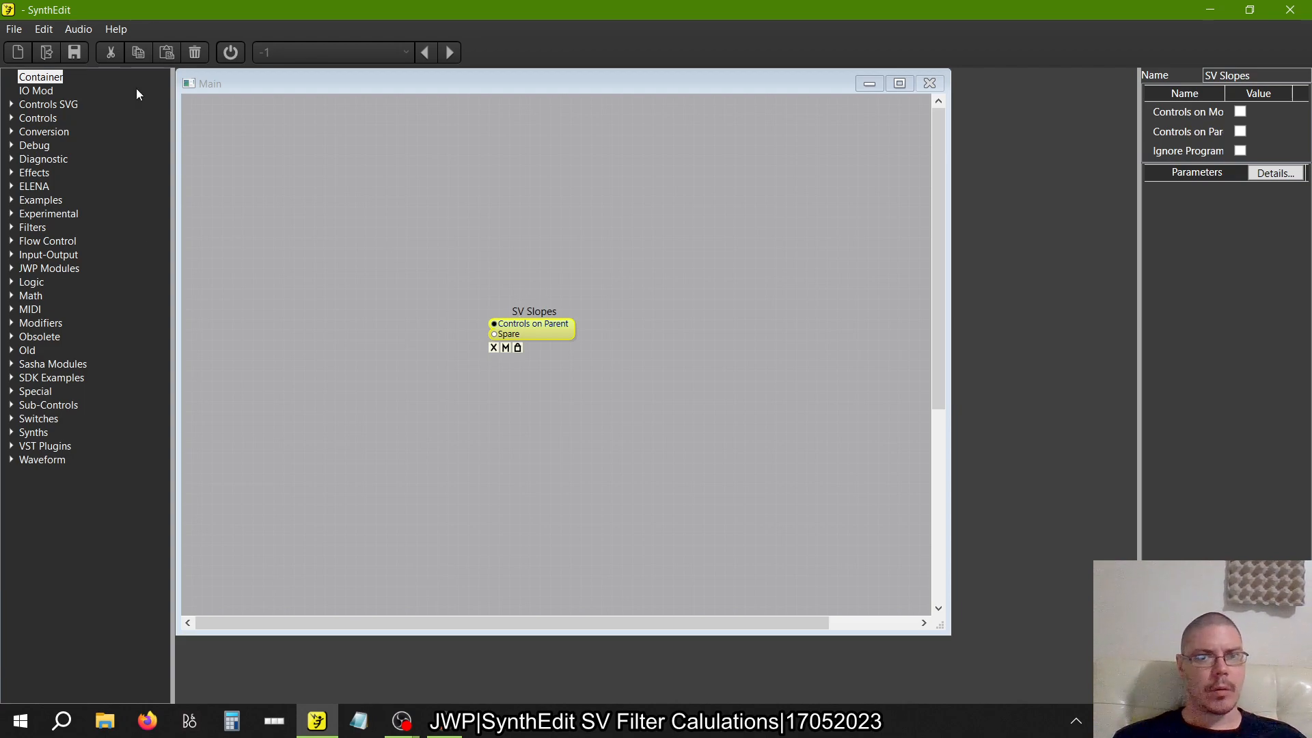
# Start saving the project as a new file and browse to the Experiments folder within SynthEdit
pyautogui.click(10, 29)
pyautogui.click(61, 137)
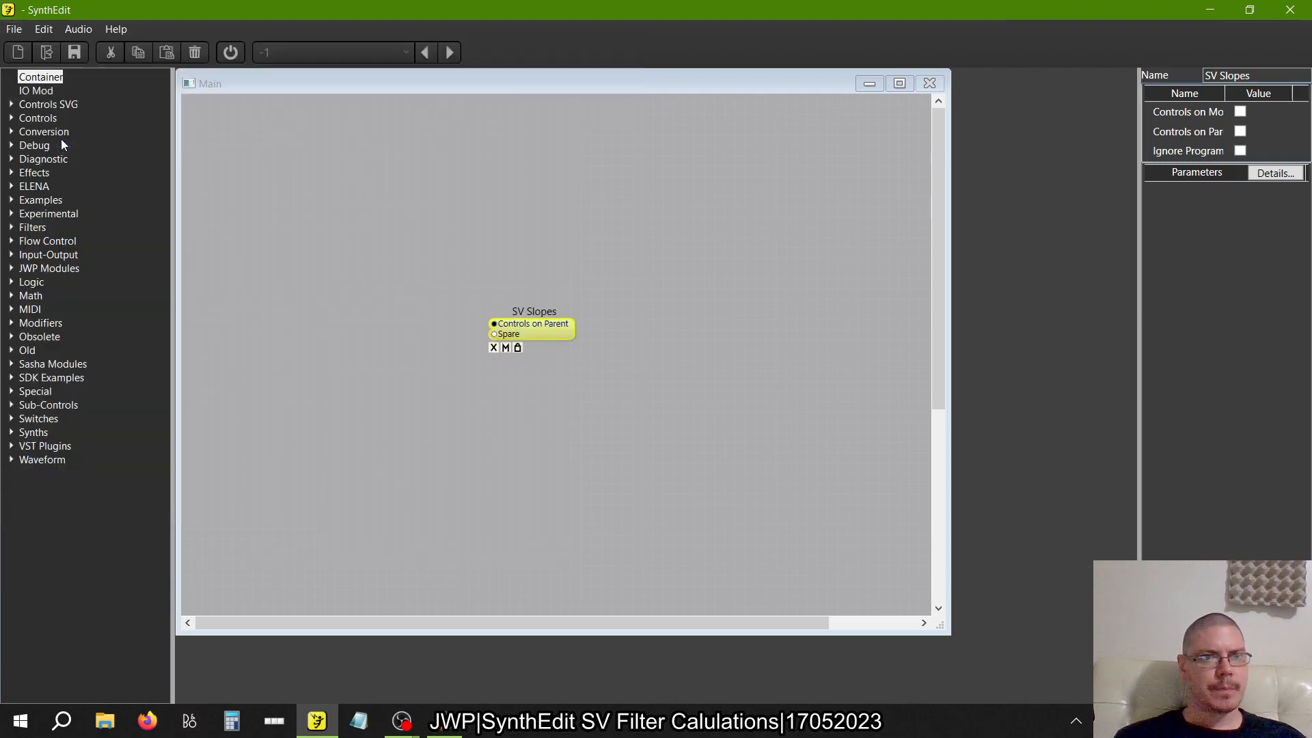
pyautogui.scroll(5, 85, 265)
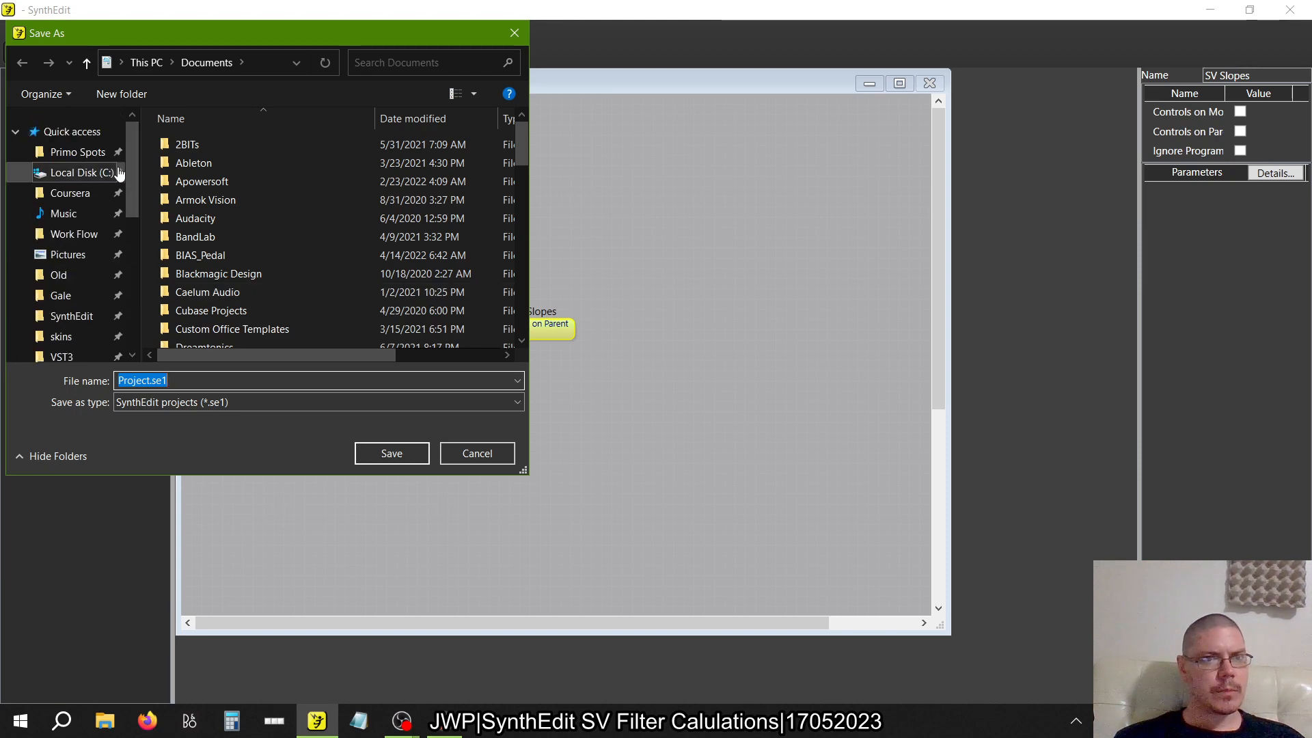
pyautogui.click(77, 152)
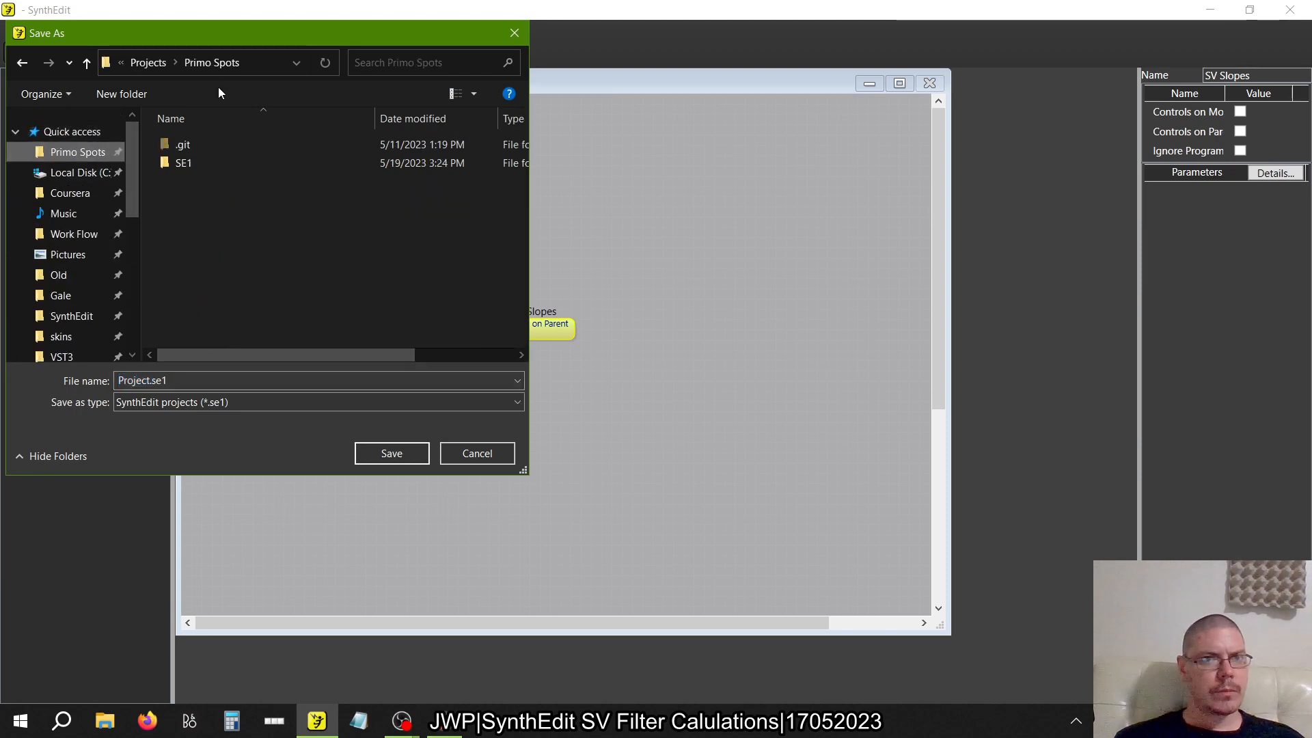
pyautogui.click(138, 62)
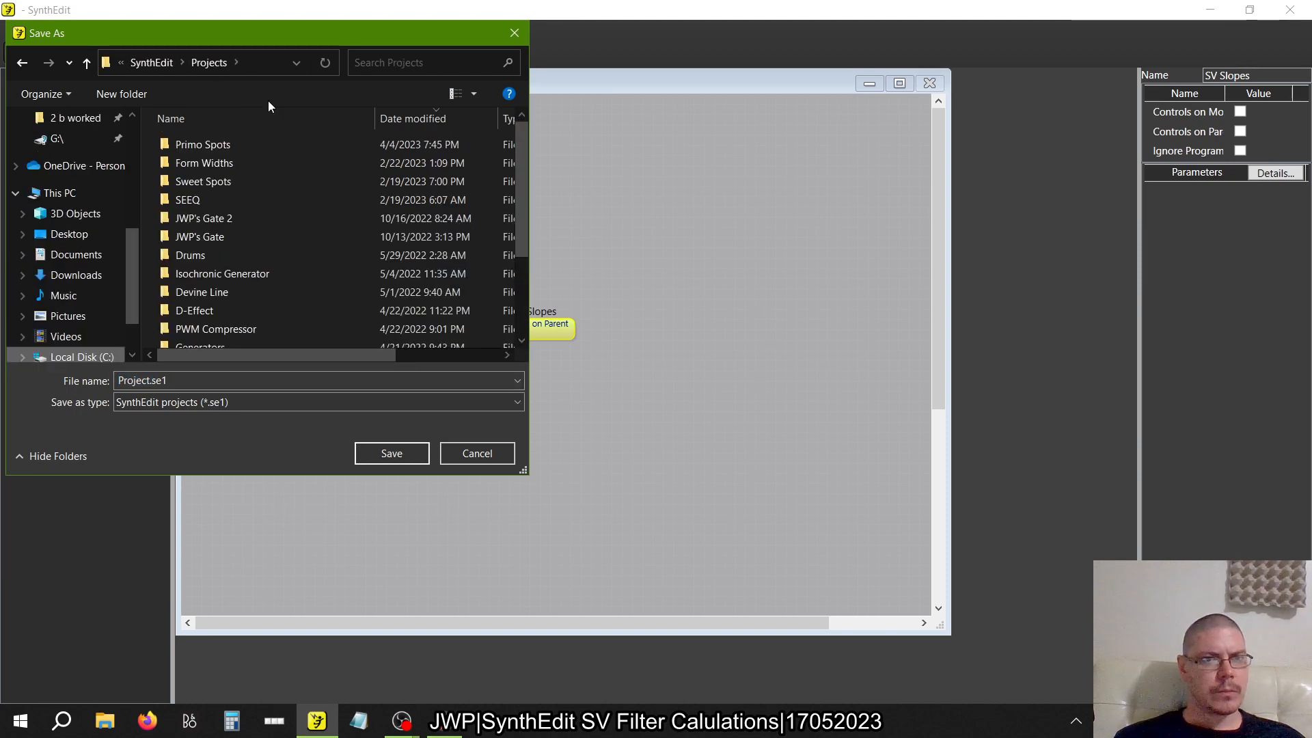
pyautogui.click(145, 63)
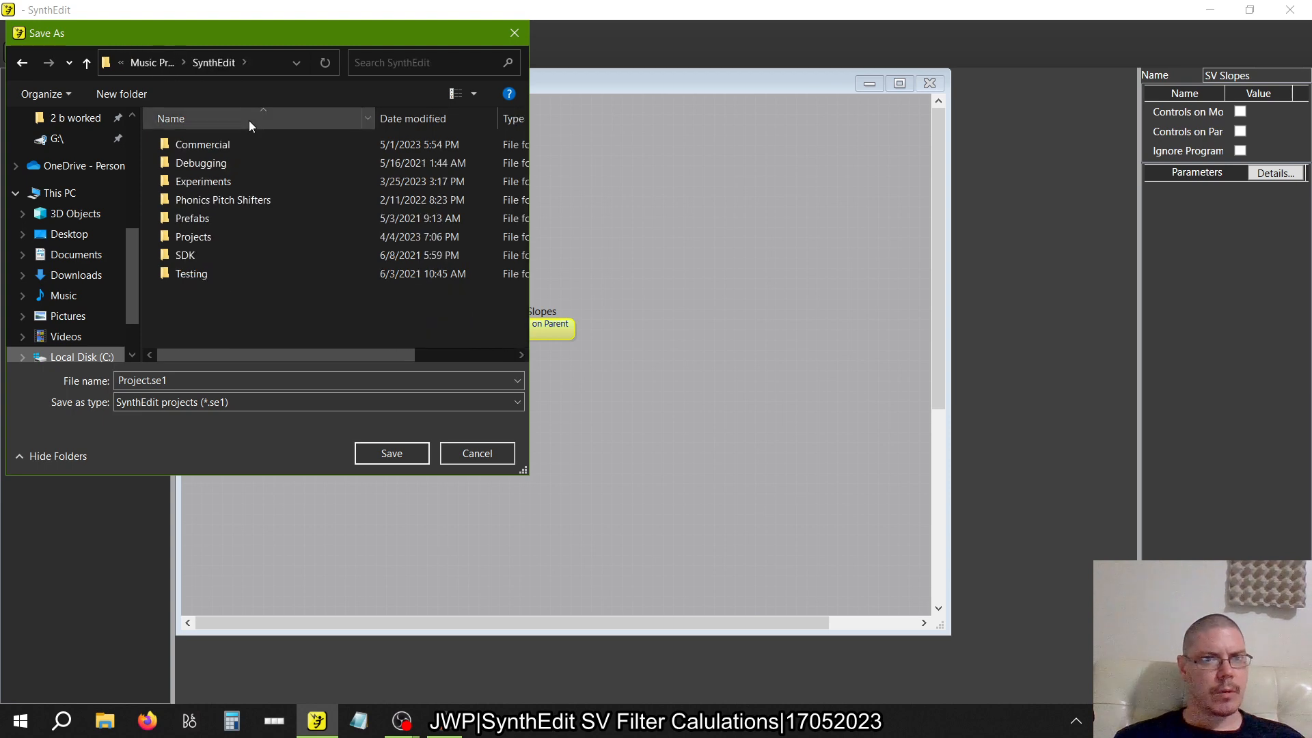
pyautogui.doubleClick(220, 181)
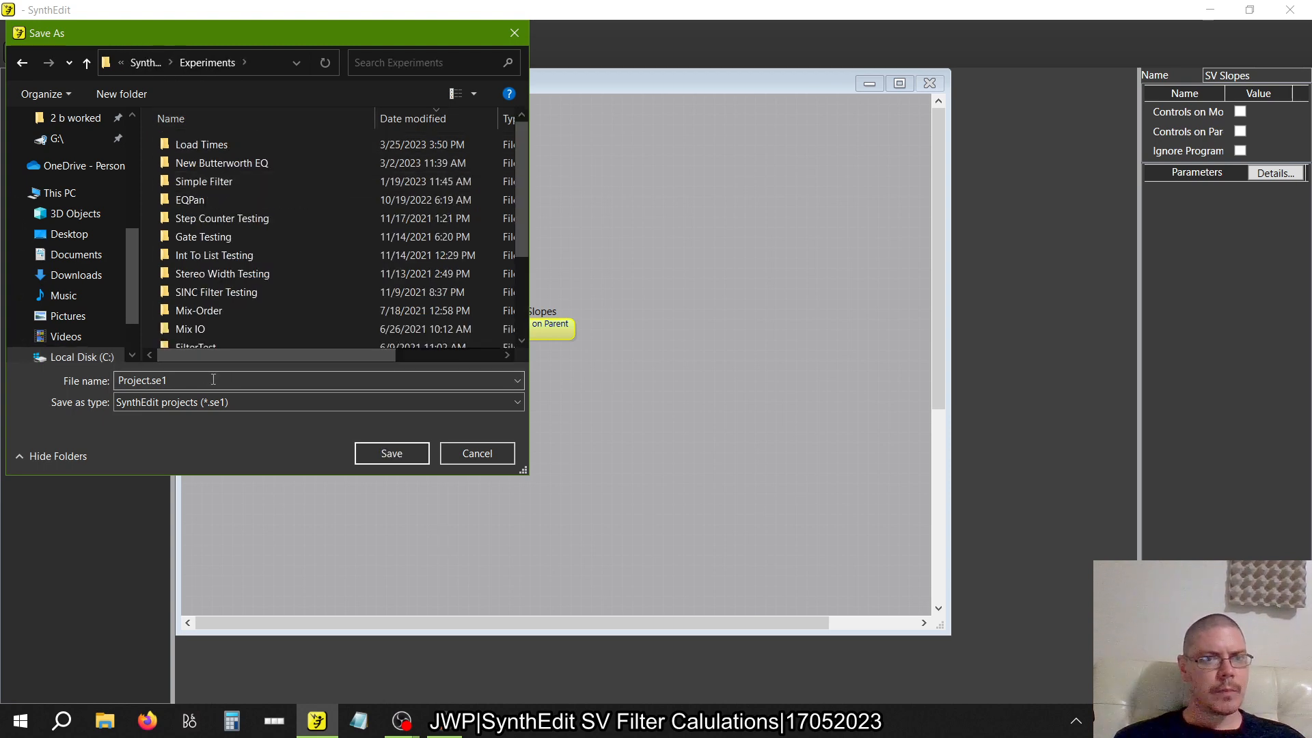
# Create a folder named SV Slopes inside Experiments and open it
pyautogui.click(137, 93)
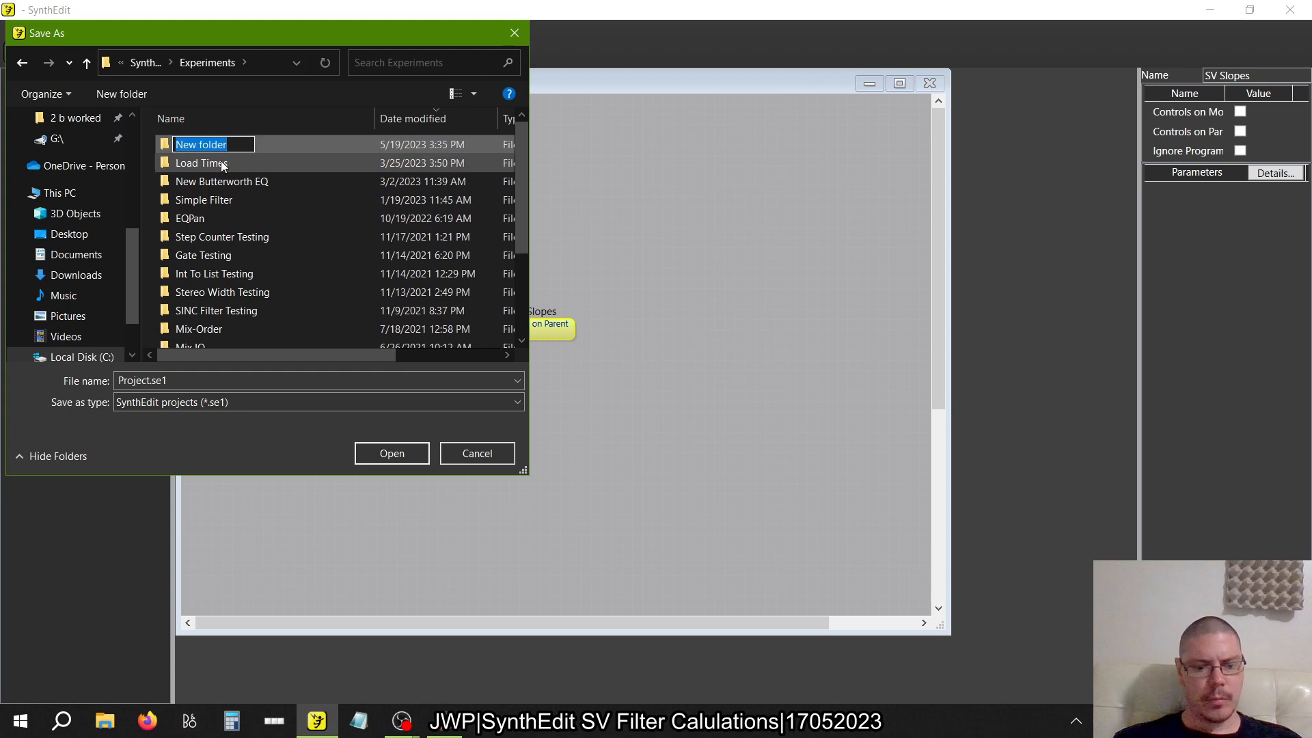
pyautogui.write('SV Slopes')
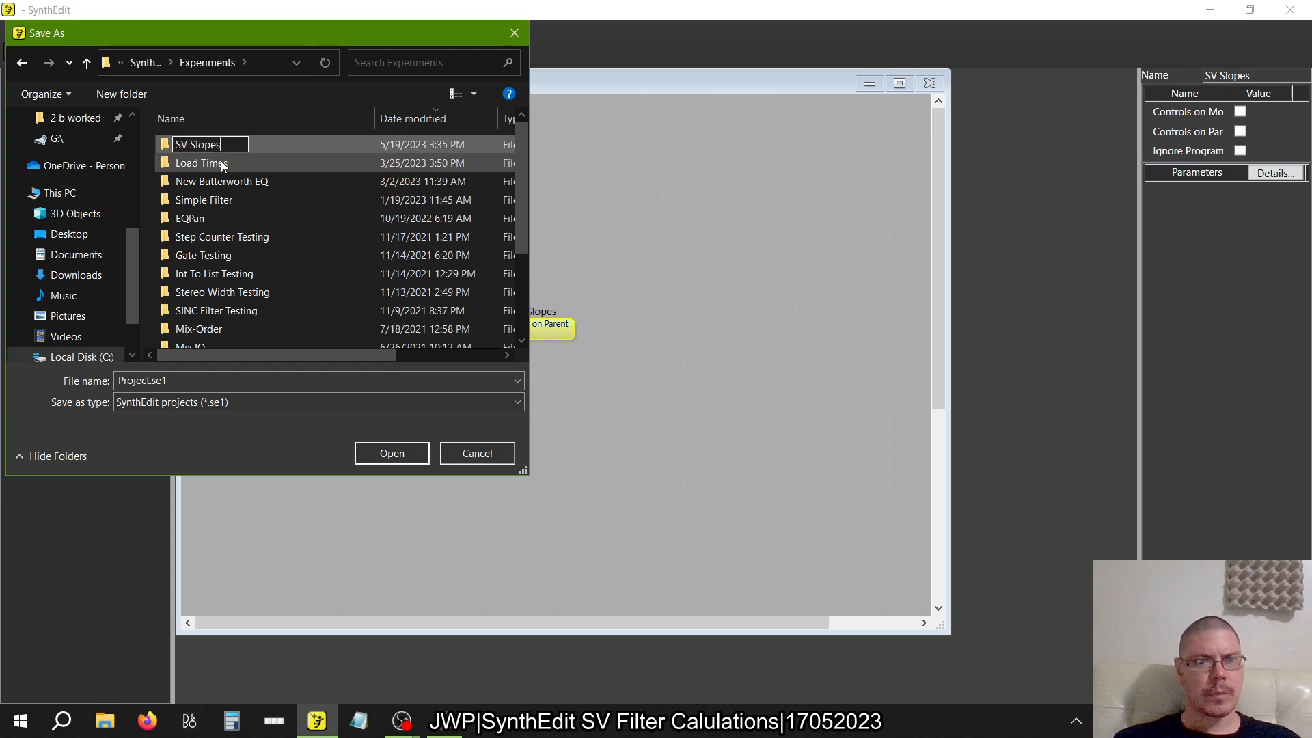
pyautogui.press('Return')
pyautogui.press('Return')
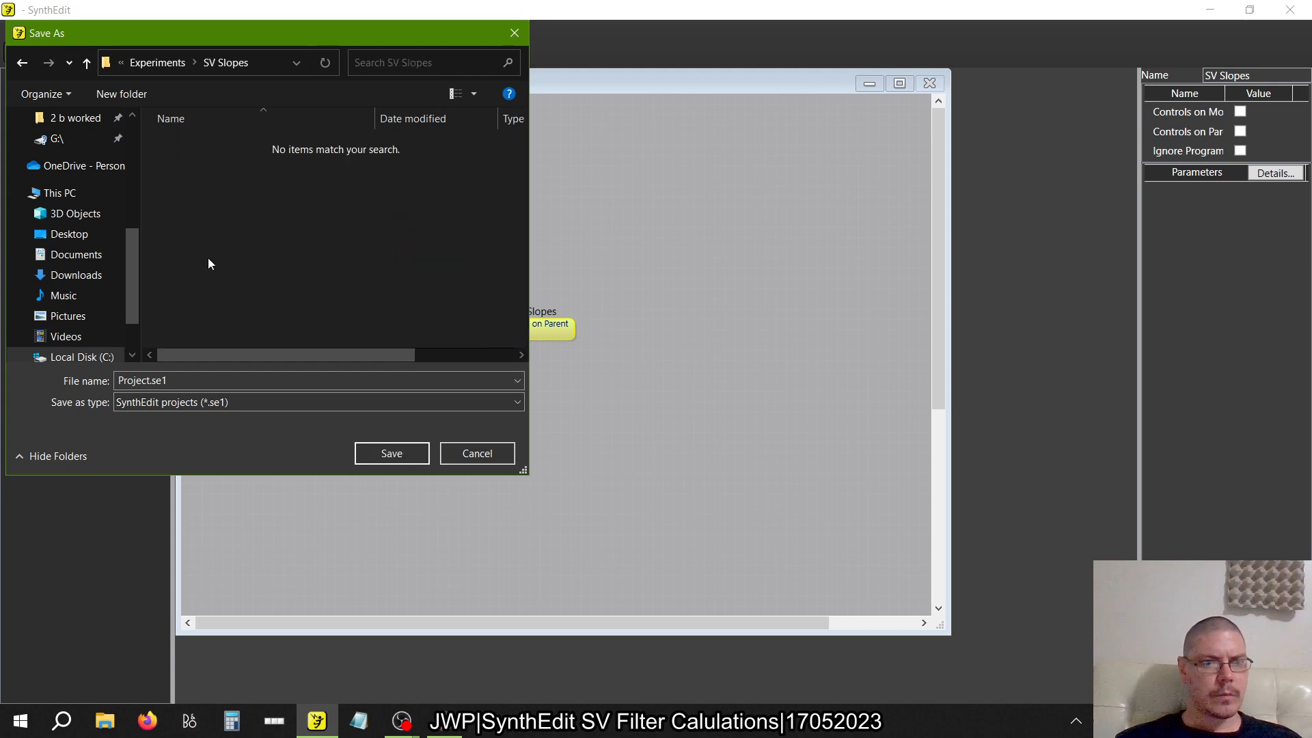
# Save the project in the SV Slopes folder under the file name SVSlopes
pyautogui.click(194, 379)
pyautogui.write('SVSL')
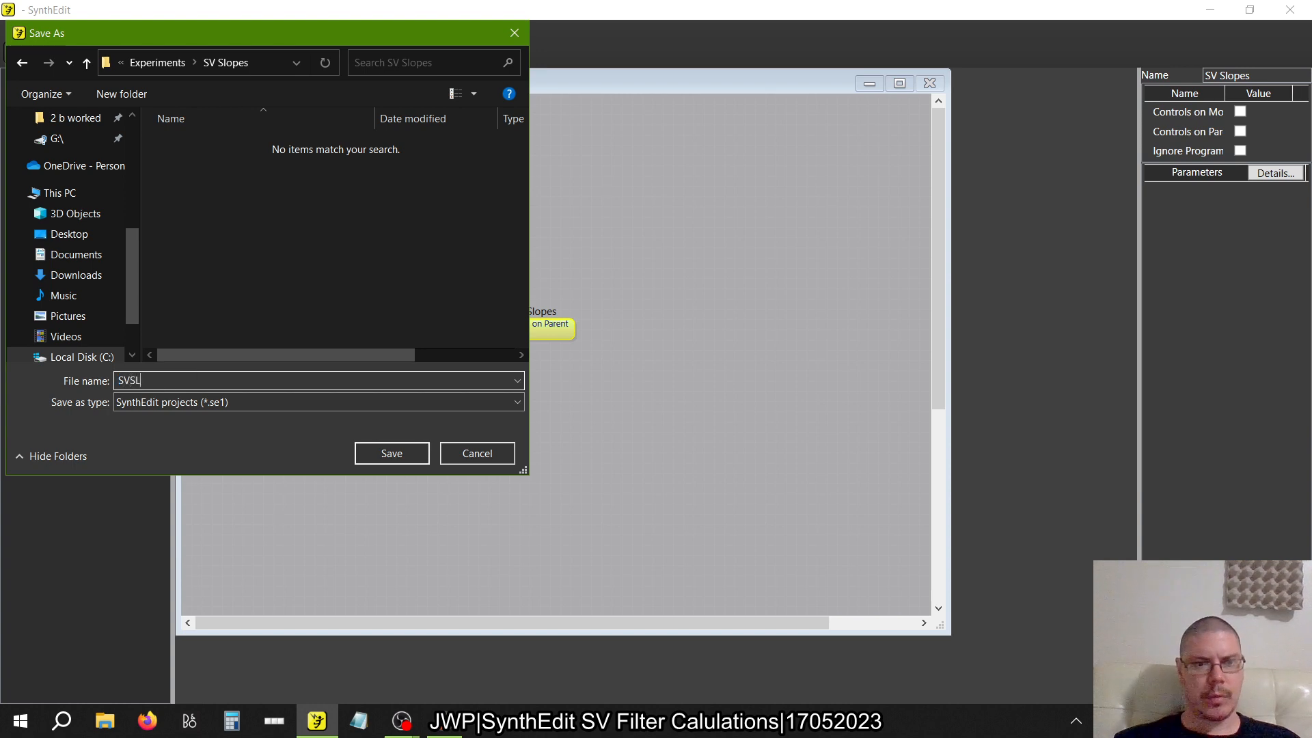
pyautogui.write('opes')
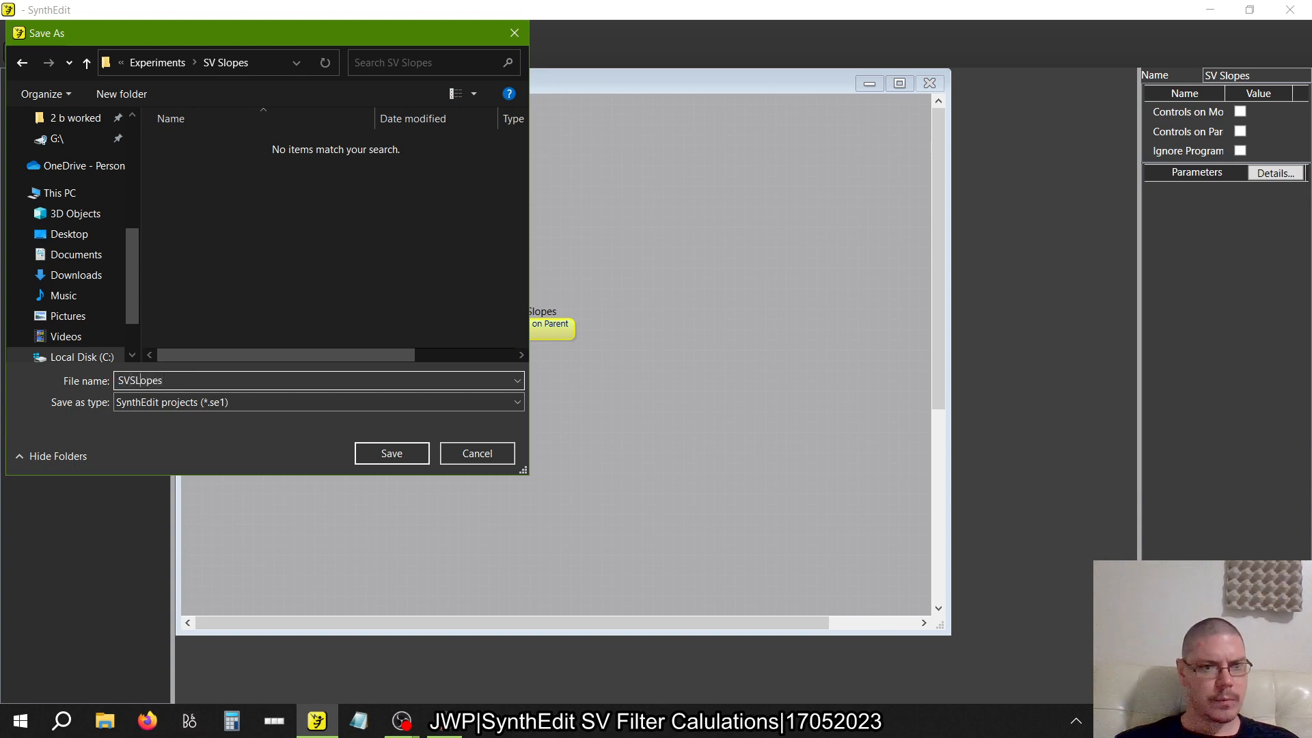
pyautogui.press('BackSpace')
pyautogui.write('l')
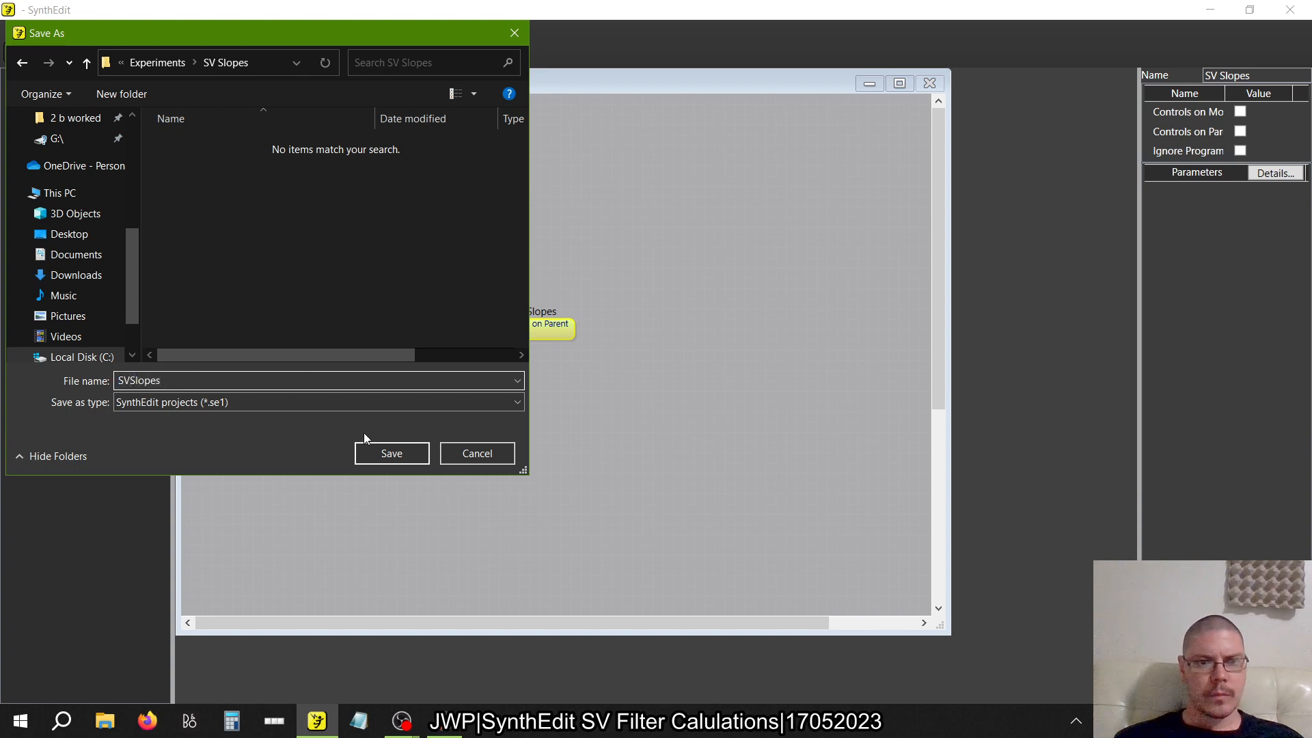
pyautogui.click(380, 451)
# Inside the maximized SV Slopes container, add a Fixed Values (Volts) module and place the IO Mod up and left of it
pyautogui.doubleClick(536, 333)
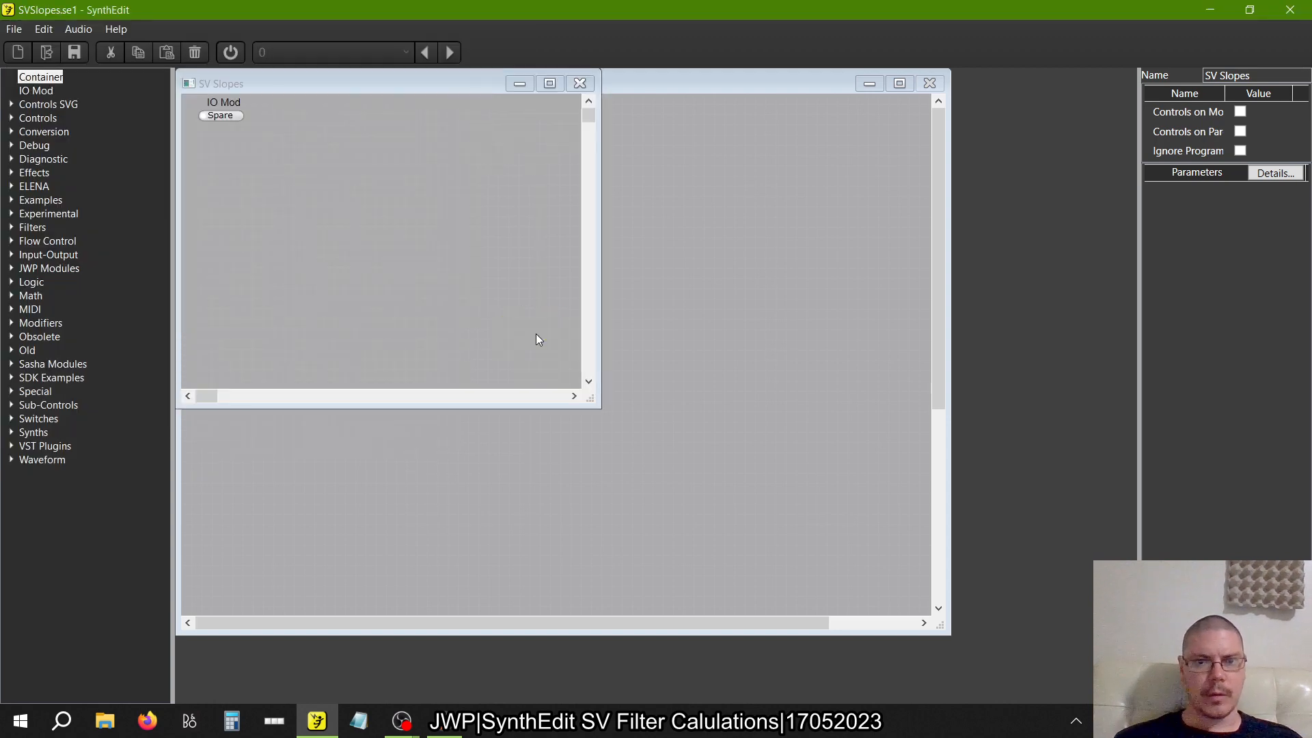
pyautogui.doubleClick(548, 76)
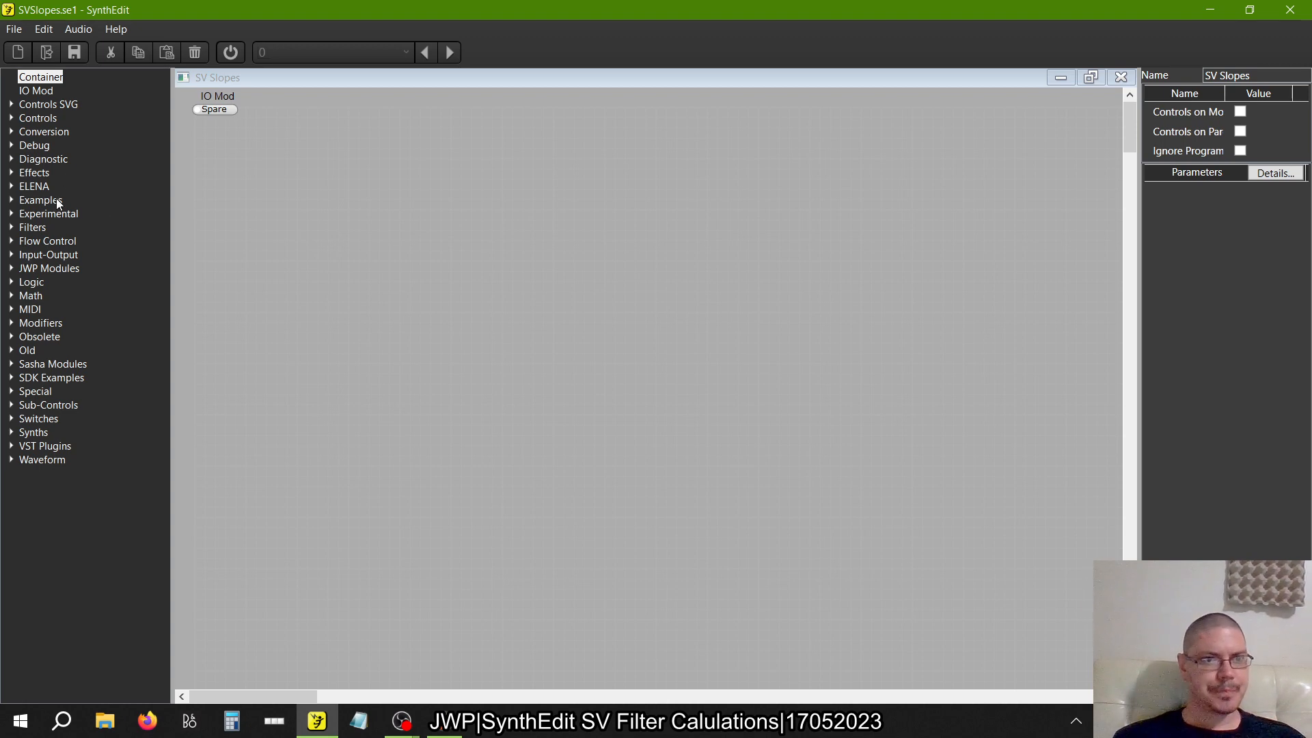
pyautogui.click(10, 118)
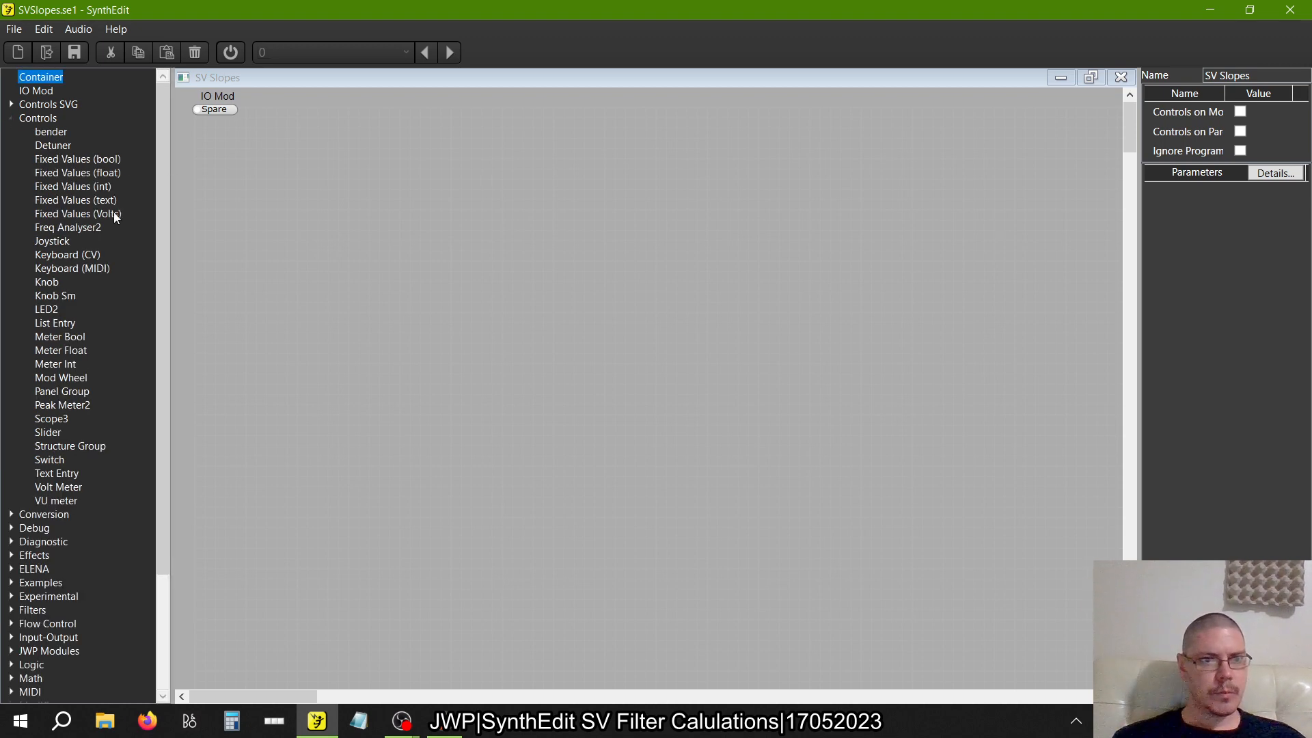
pyautogui.moveTo(113, 213); pyautogui.dragTo(459, 410)
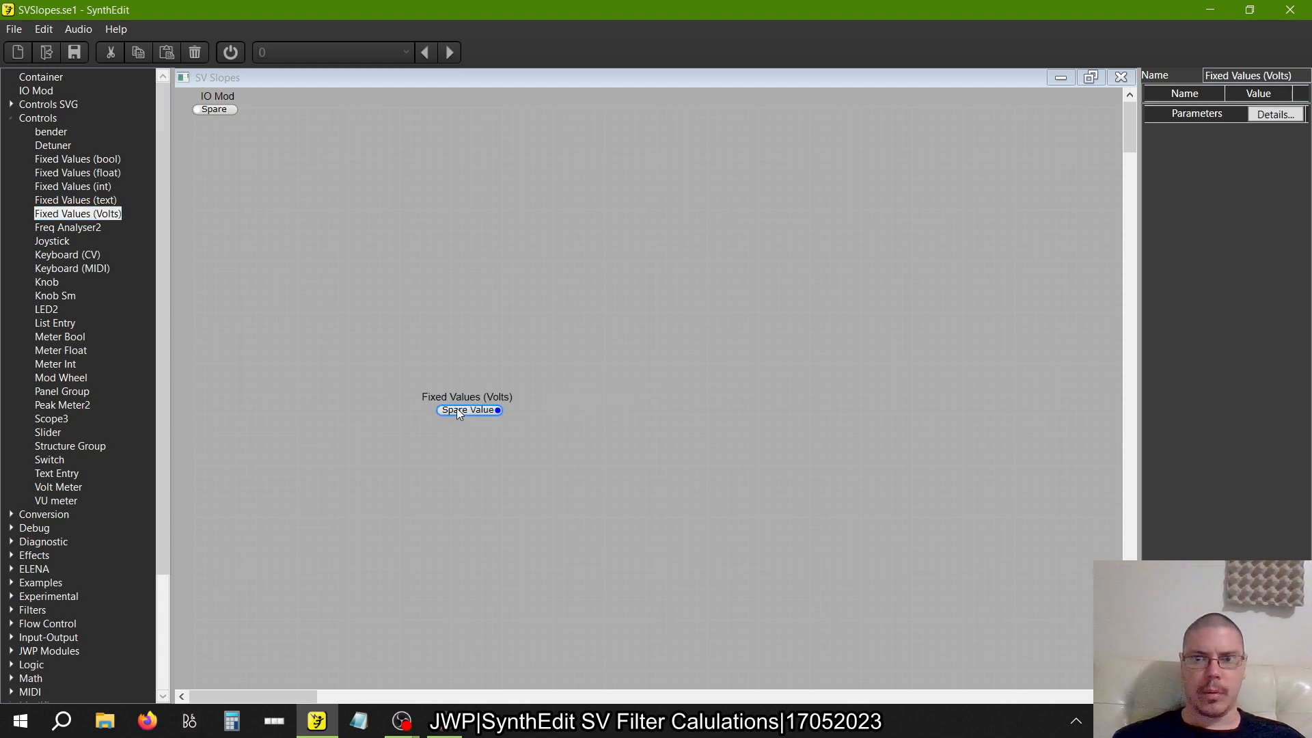
pyautogui.moveTo(252, 96); pyautogui.dragTo(410, 274)
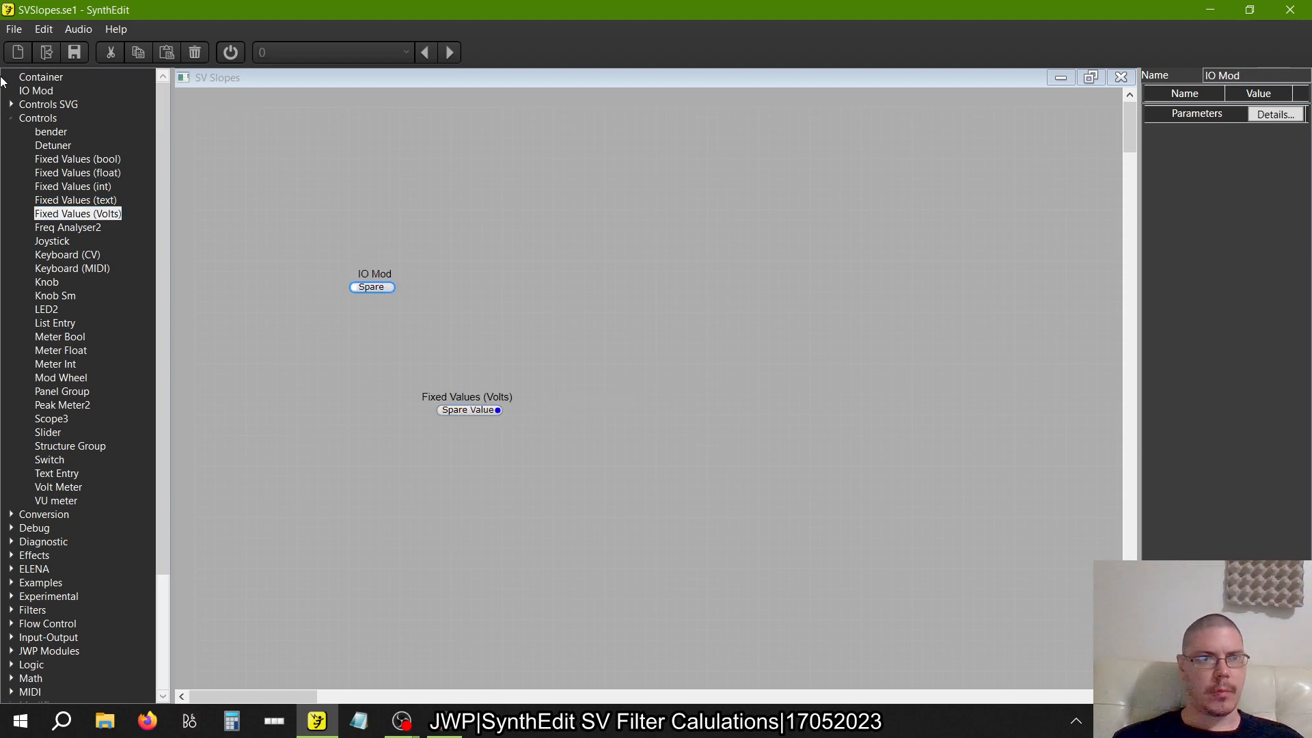
# Add a StateVar Filter module from the VA filters below the Fixed Values (Volts) module
pyautogui.click(10, 118)
pyautogui.click(11, 241)
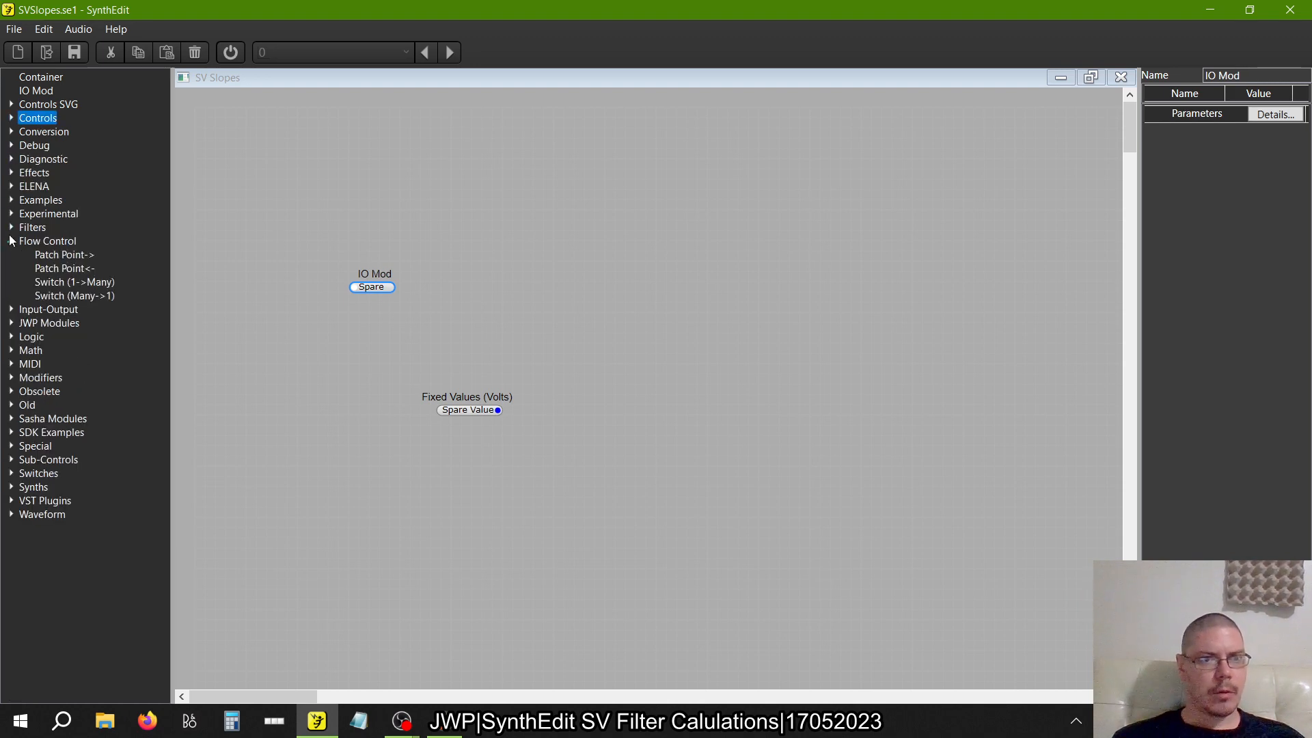
pyautogui.click(11, 240)
pyautogui.click(11, 227)
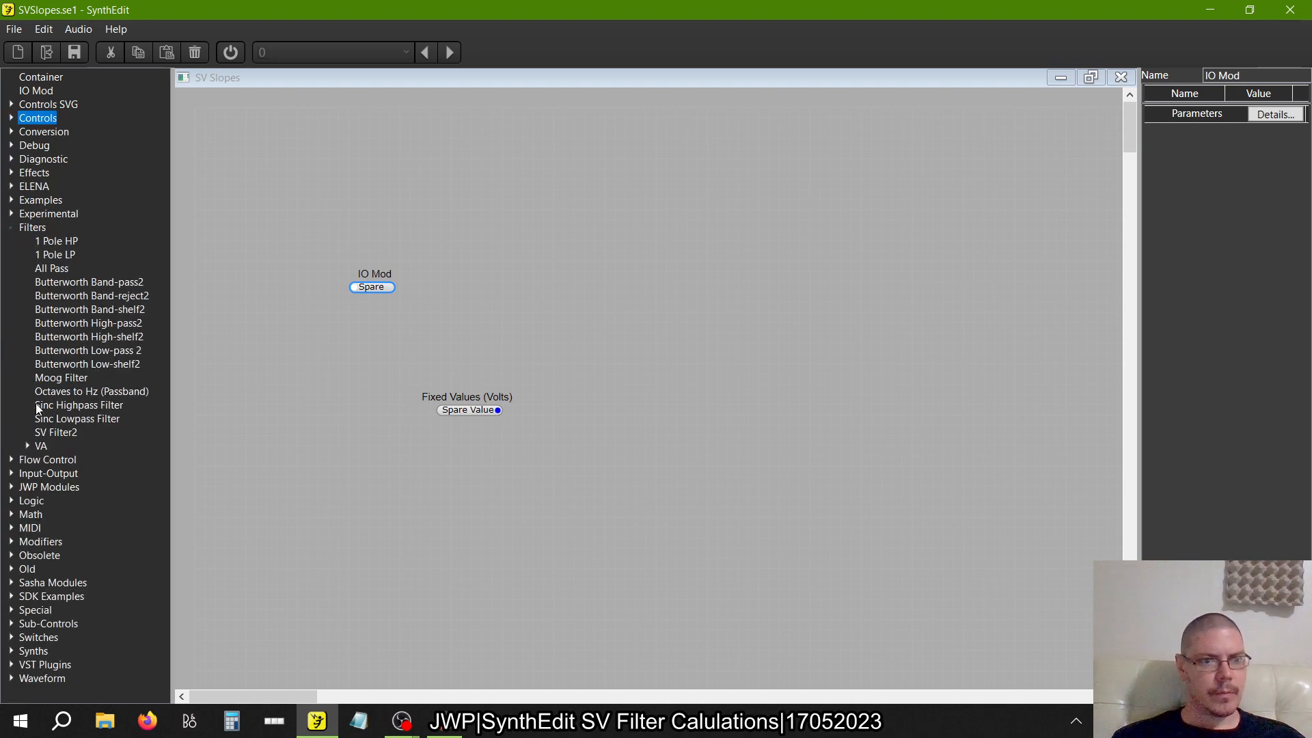
pyautogui.click(27, 446)
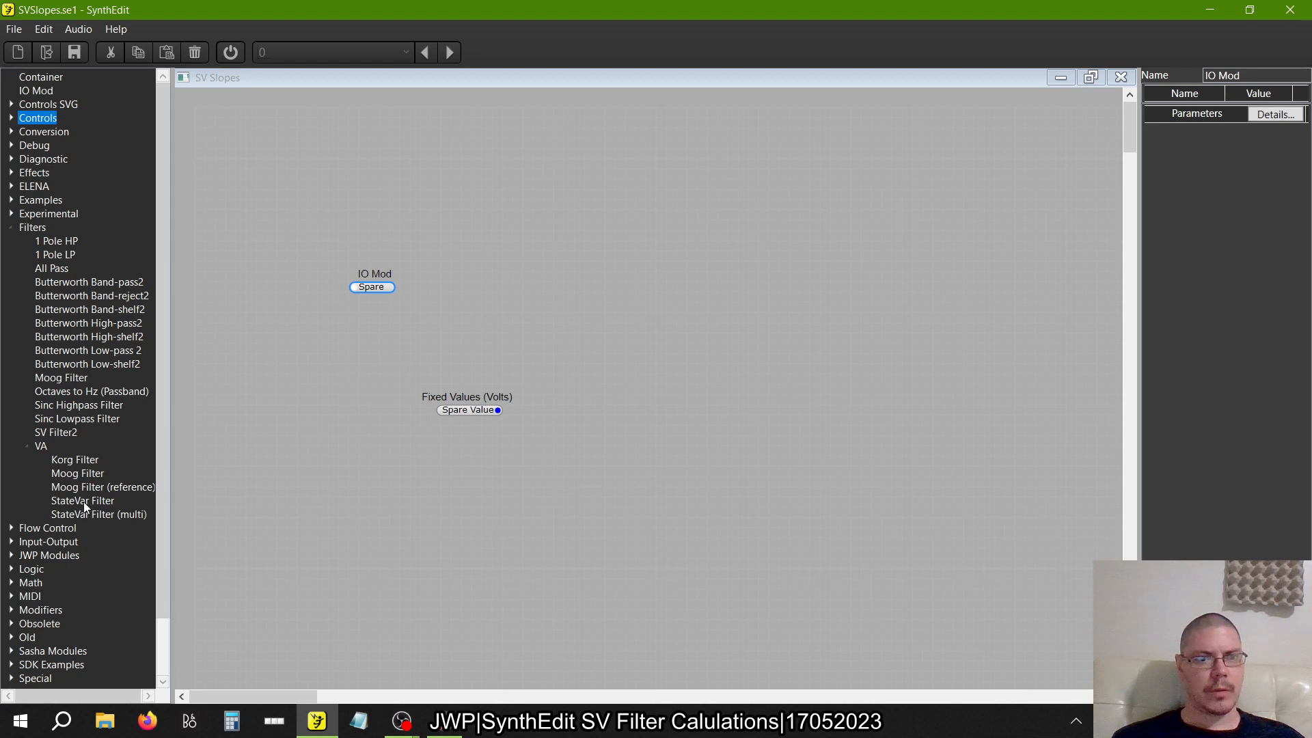
pyautogui.moveTo(84, 502); pyautogui.dragTo(401, 470)
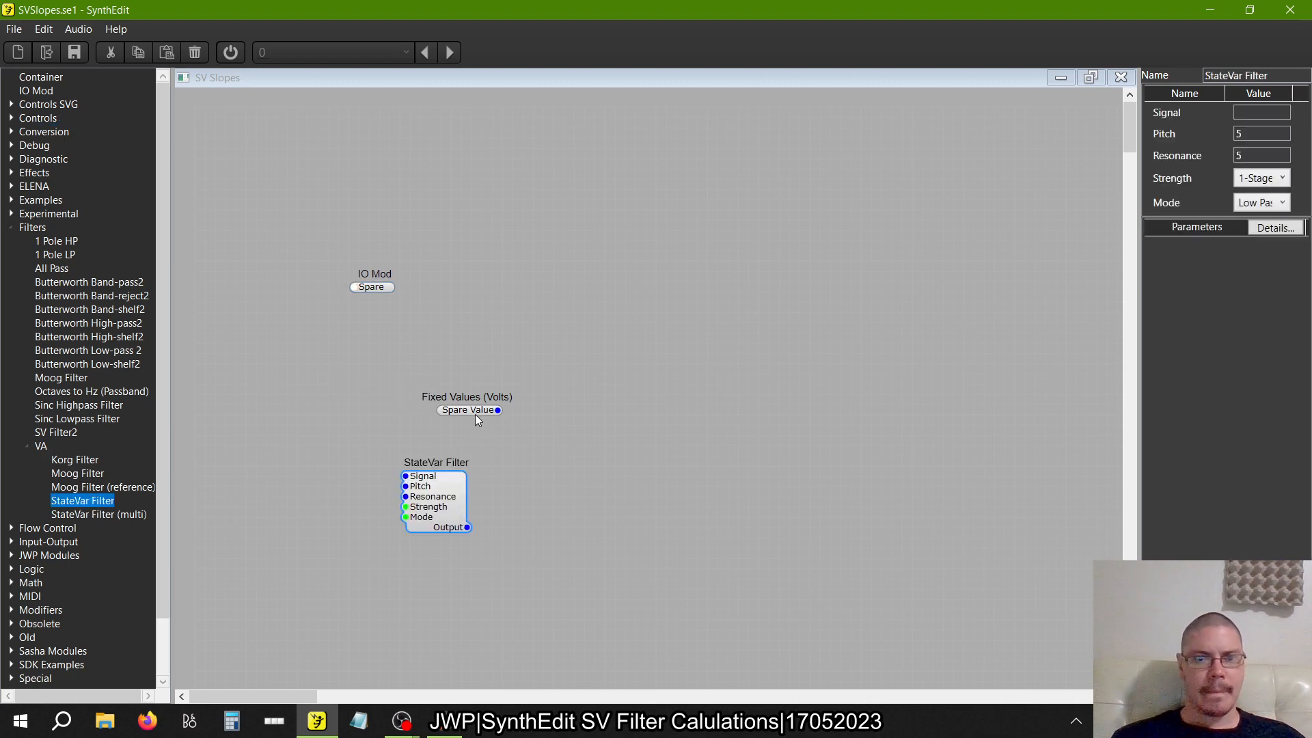
# Rearrange the modules so the StateVar Filter sits below and right of the IO Mod, with Fixed Values (Volts) to its lower left
pyautogui.moveTo(477, 418); pyautogui.dragTo(351, 443)
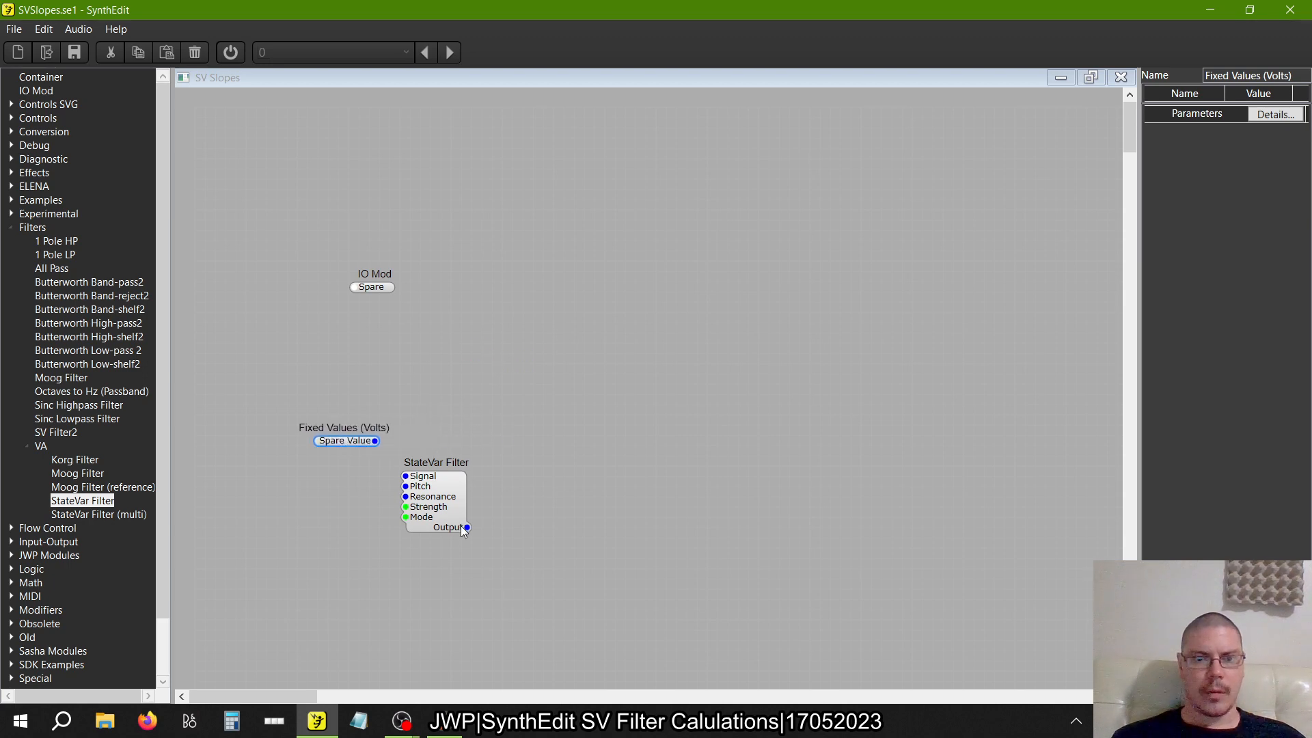
pyautogui.click(464, 532)
pyautogui.moveTo(454, 511); pyautogui.dragTo(519, 395)
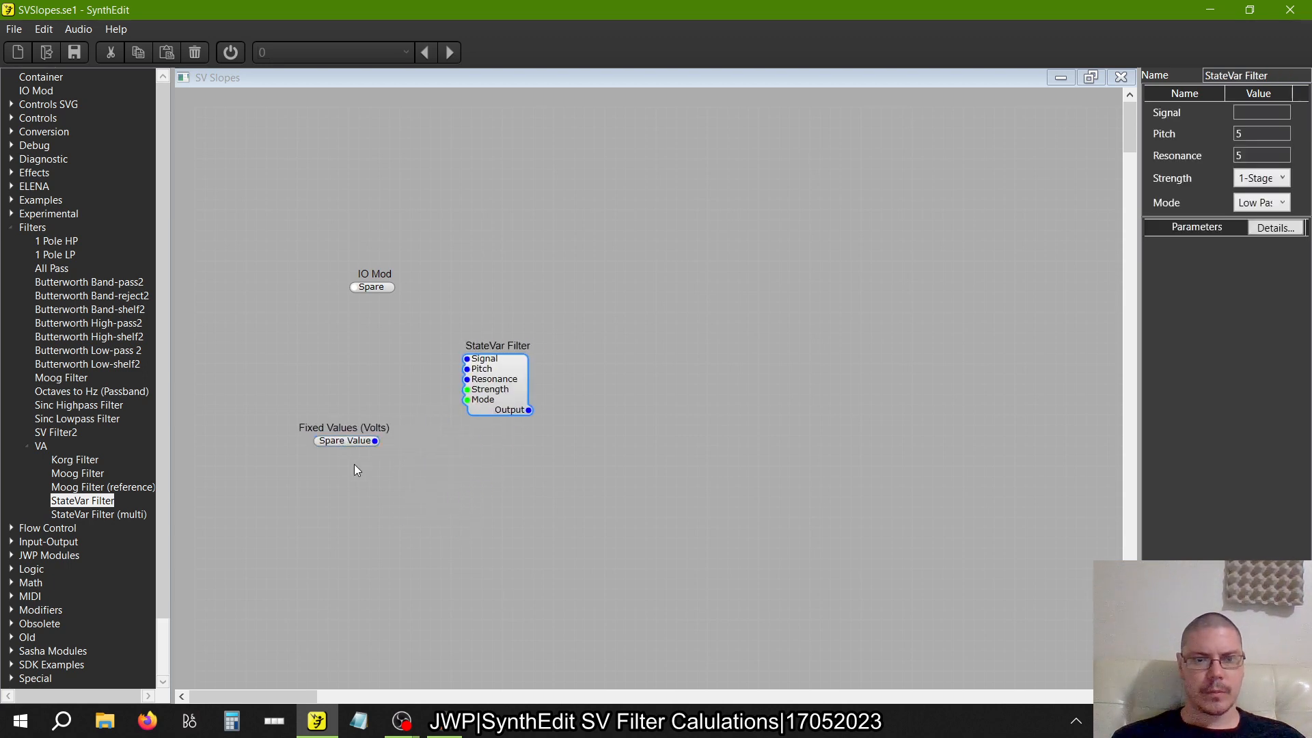
pyautogui.moveTo(346, 446); pyautogui.dragTo(392, 493)
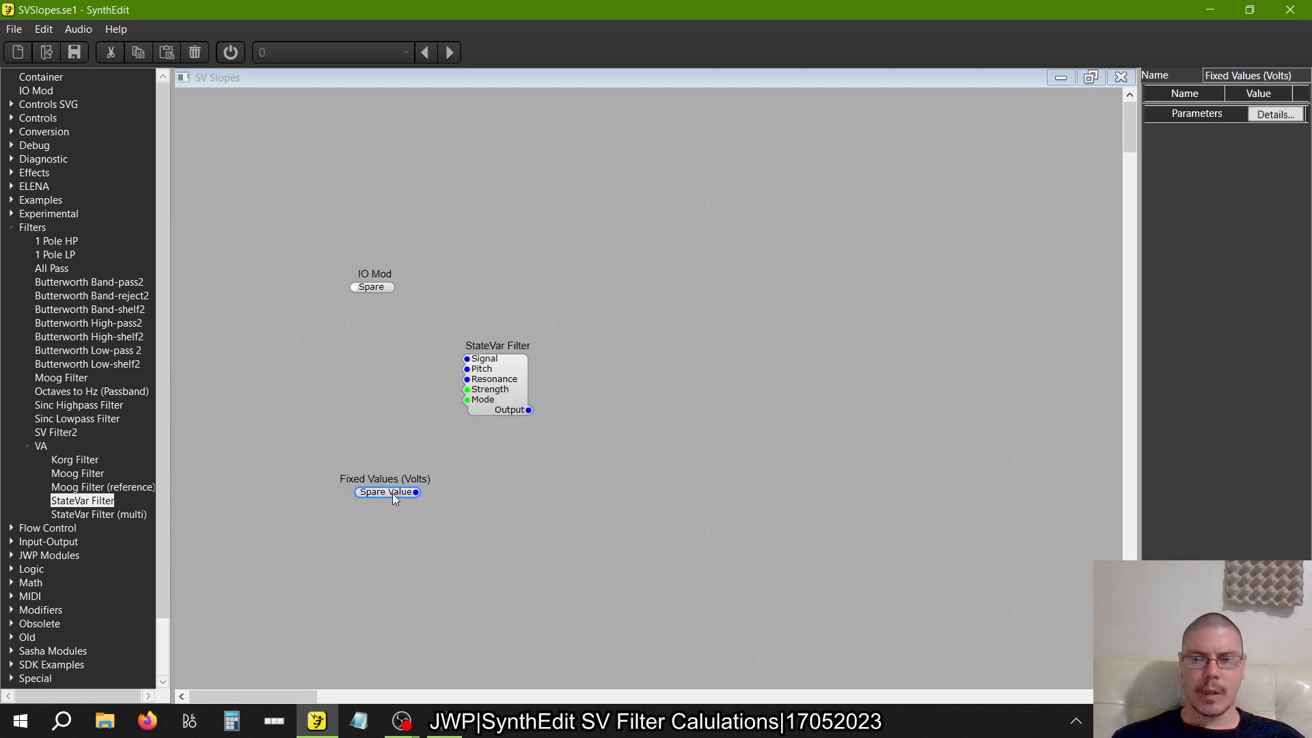
pyautogui.moveTo(392, 493); pyautogui.dragTo(318, 482)
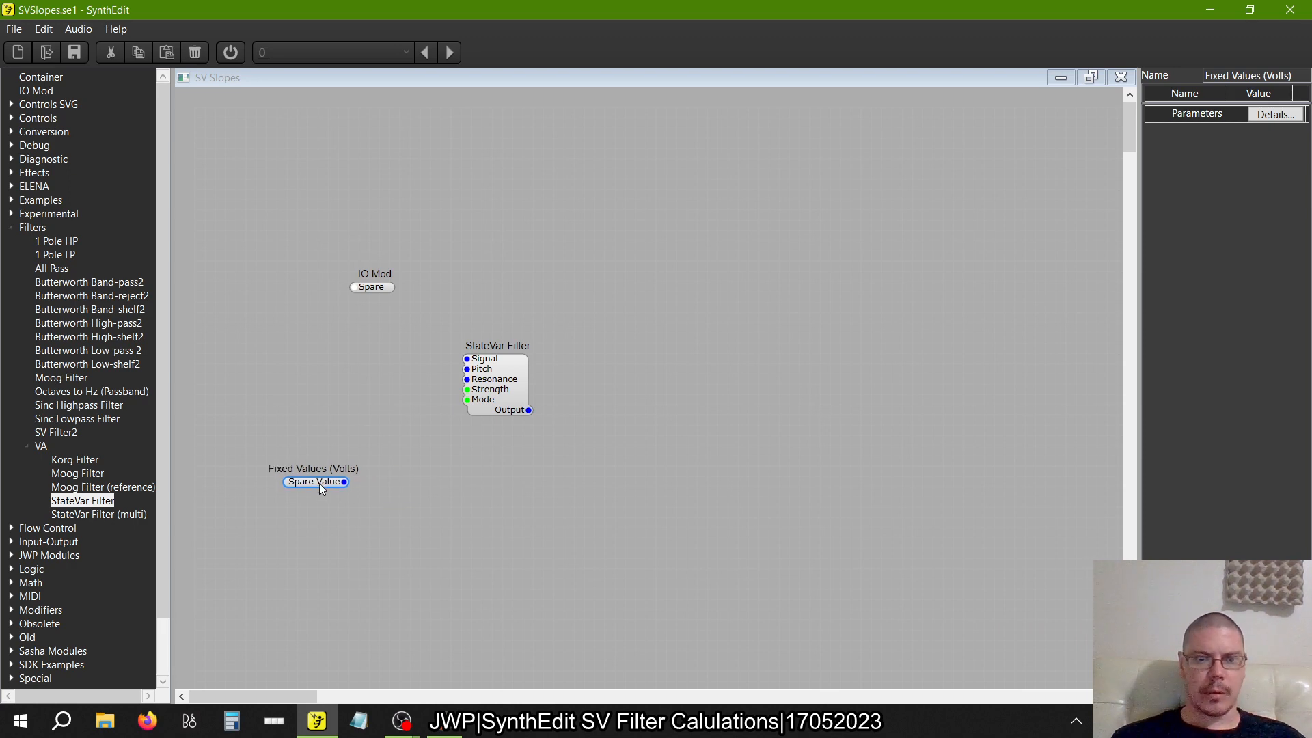
# Add a Switch (Many->1) module just right of Fixed Values (Volts), below the StateVar Filter
pyautogui.click(12, 227)
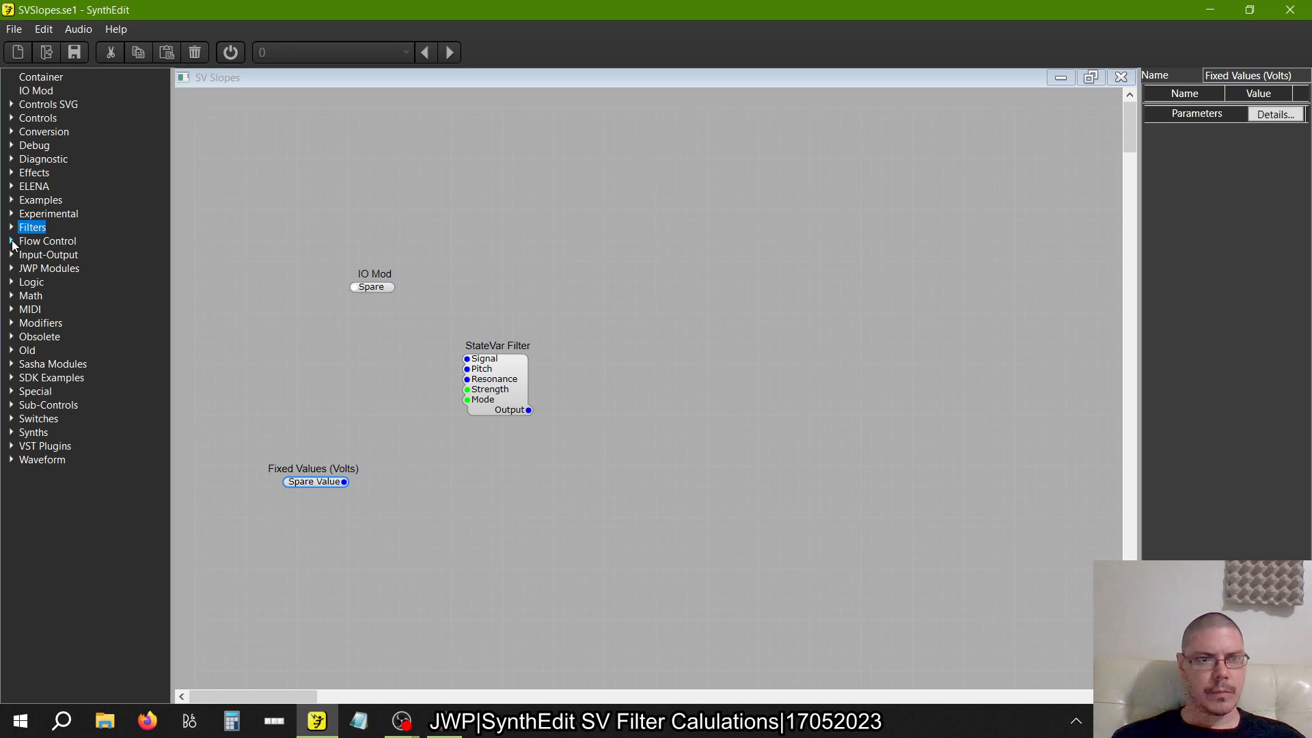
pyautogui.click(11, 241)
pyautogui.moveTo(84, 297); pyautogui.dragTo(434, 518)
pyautogui.moveTo(399, 443); pyautogui.dragTo(421, 469)
pyautogui.click(429, 465)
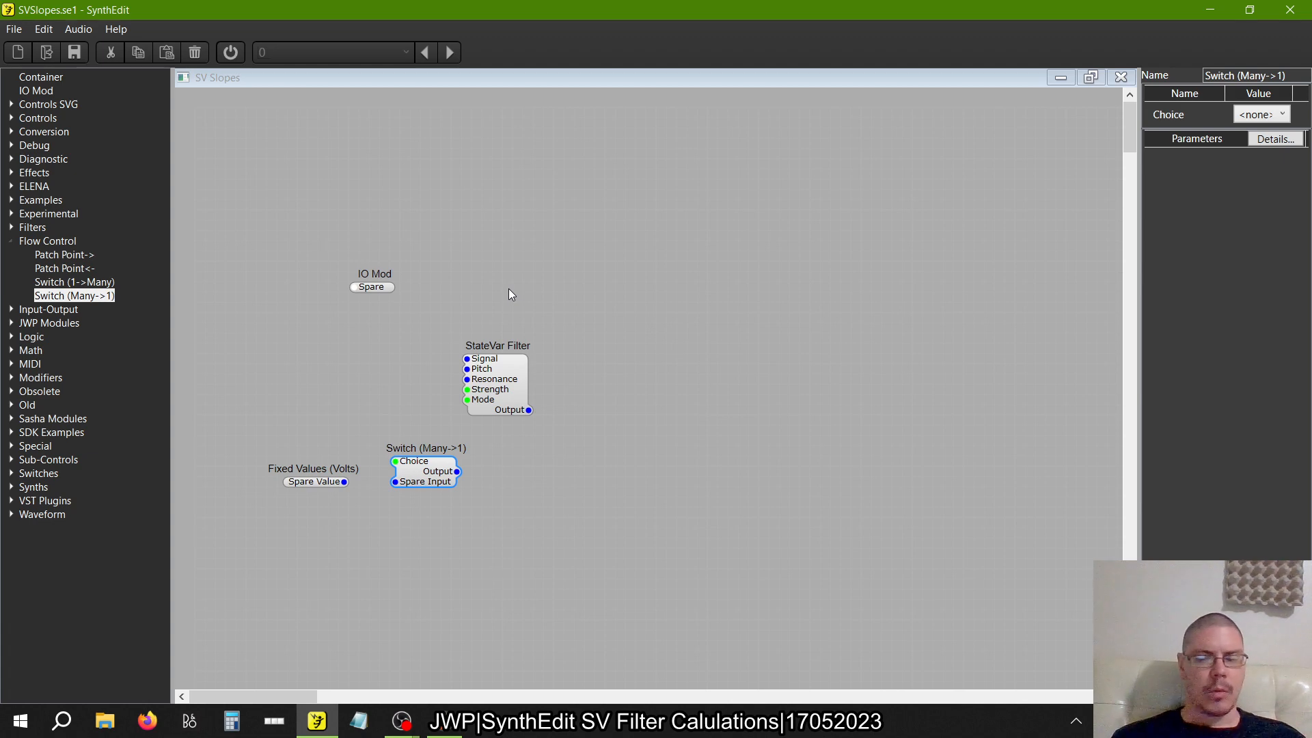
# Add an SV Filter2 module in open space to the right of the StateVar Filter
pyautogui.click(11, 227)
pyautogui.moveTo(56, 432); pyautogui.dragTo(645, 421)
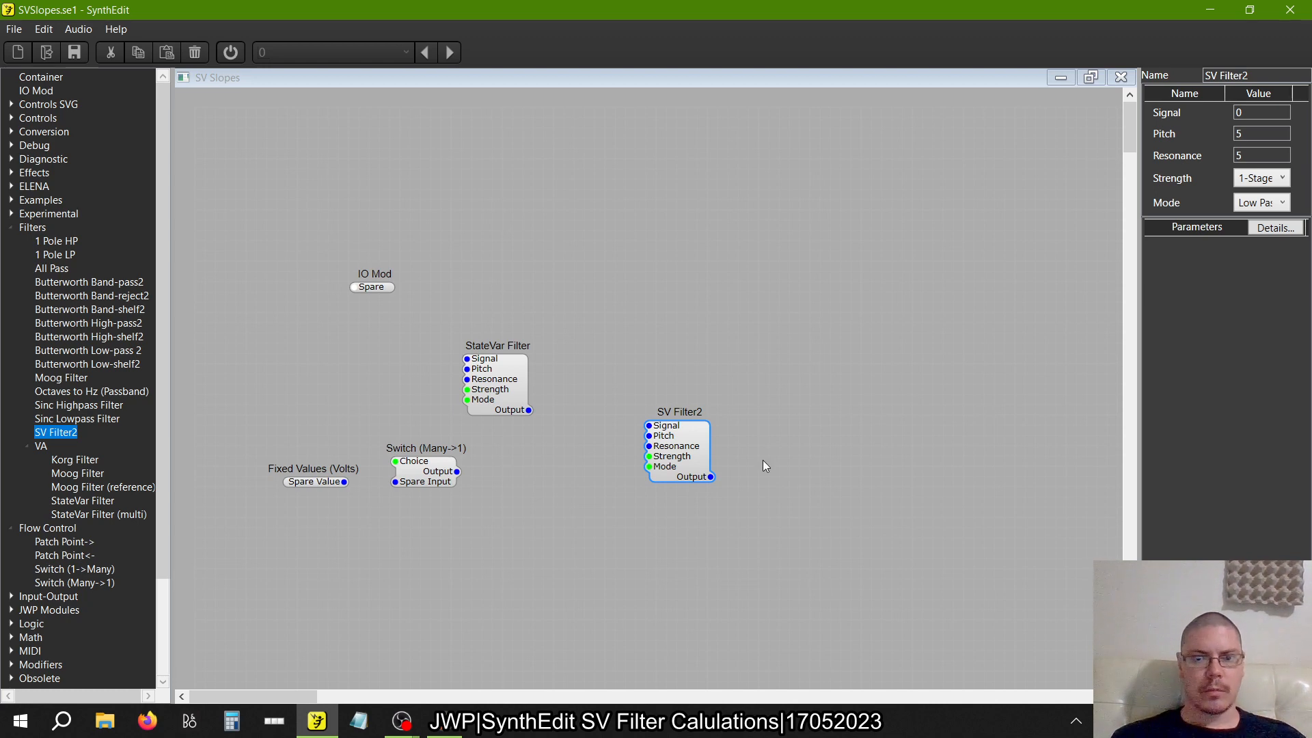
# Delete the SV Filter2 and IO Mod modules, and shift the StateVar Filter to the right
pyautogui.click(704, 461)
pyautogui.press('Delete')
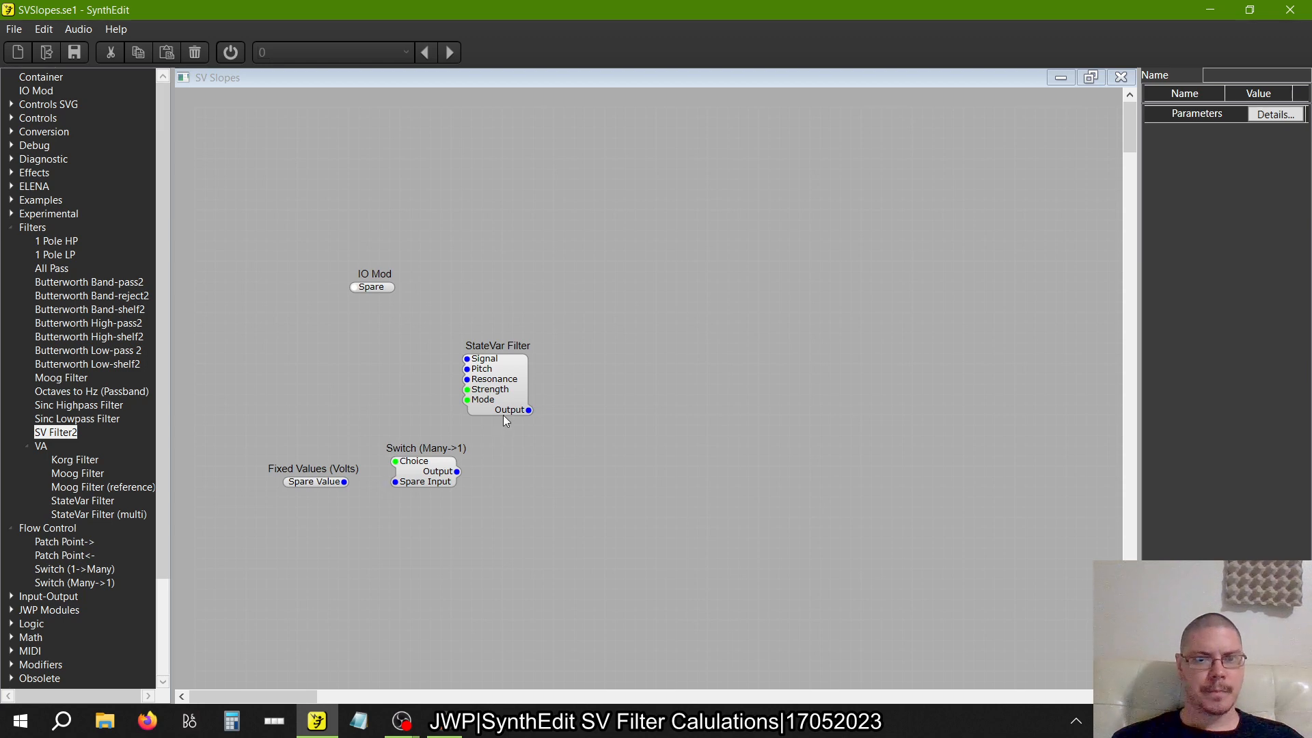
pyautogui.moveTo(483, 394); pyautogui.dragTo(545, 384)
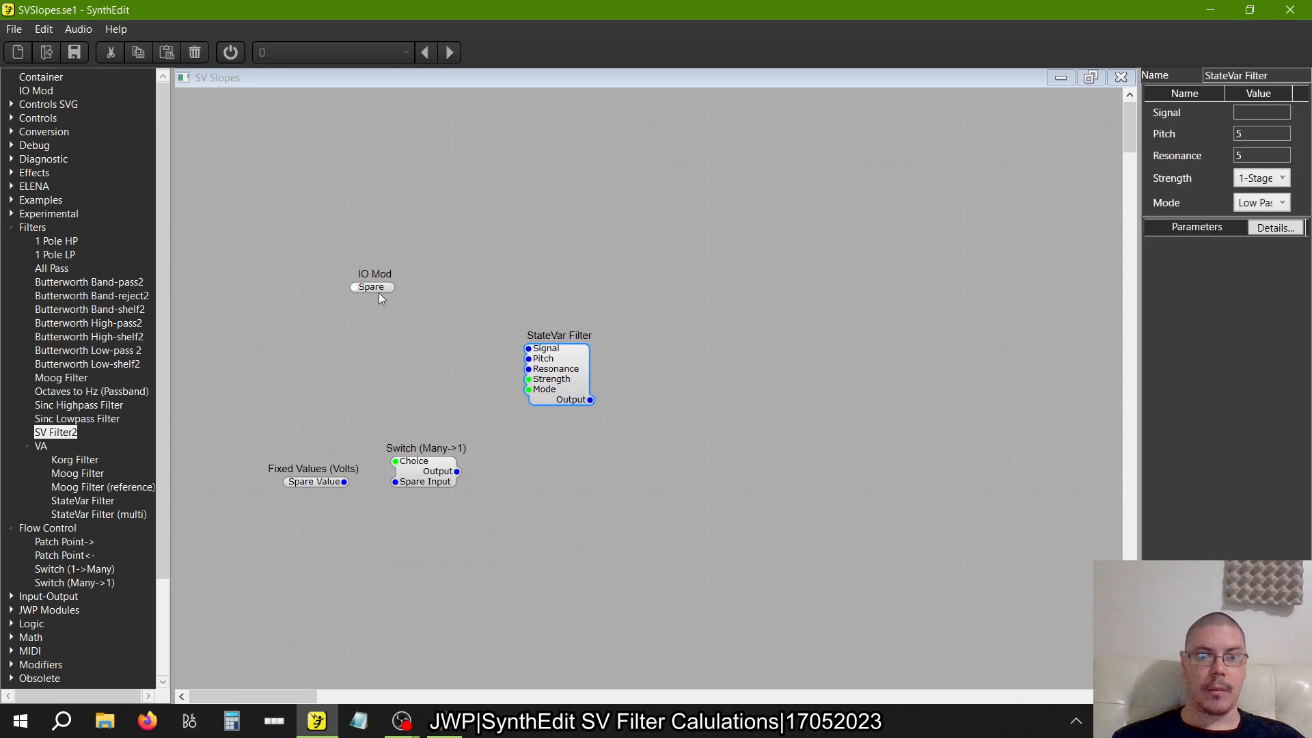
pyautogui.moveTo(377, 288); pyautogui.dragTo(339, 235)
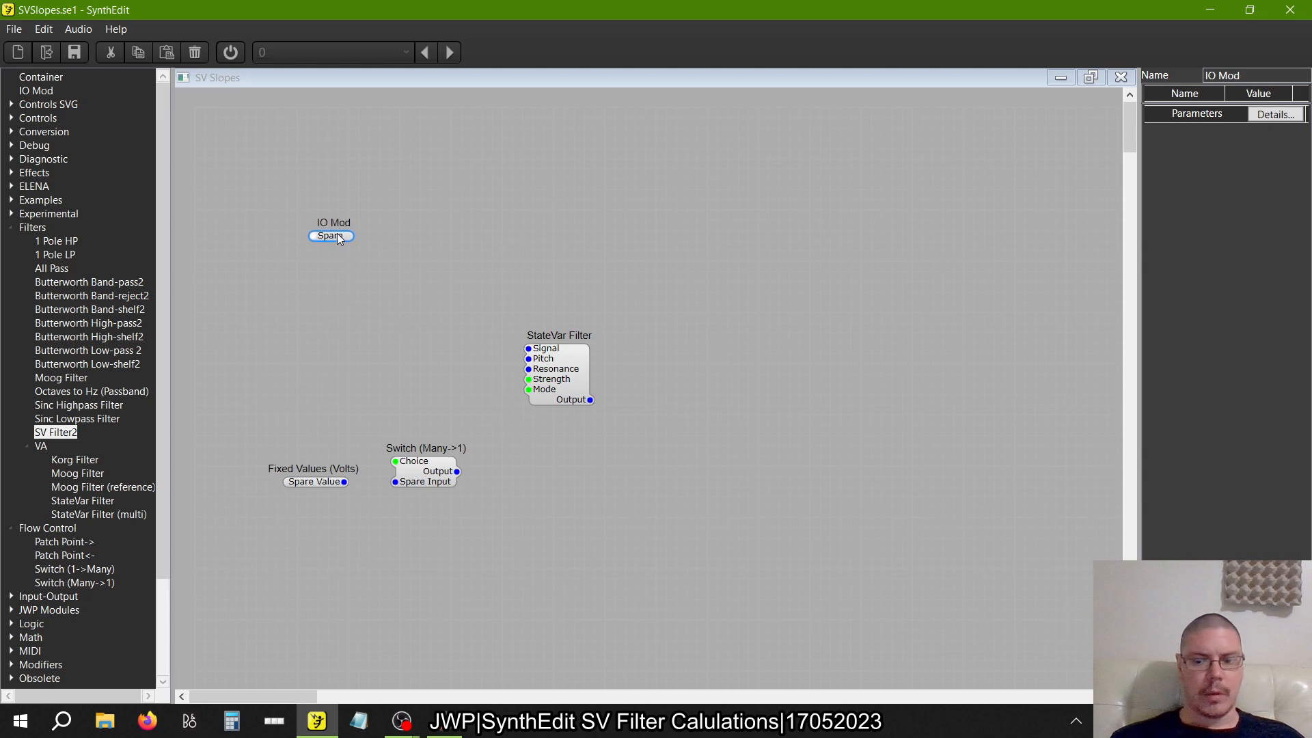
# Add an Oscillator from the Waveform modules and connect its Audio Out to the StateVar Filter's Signal input
pyautogui.click(12, 228)
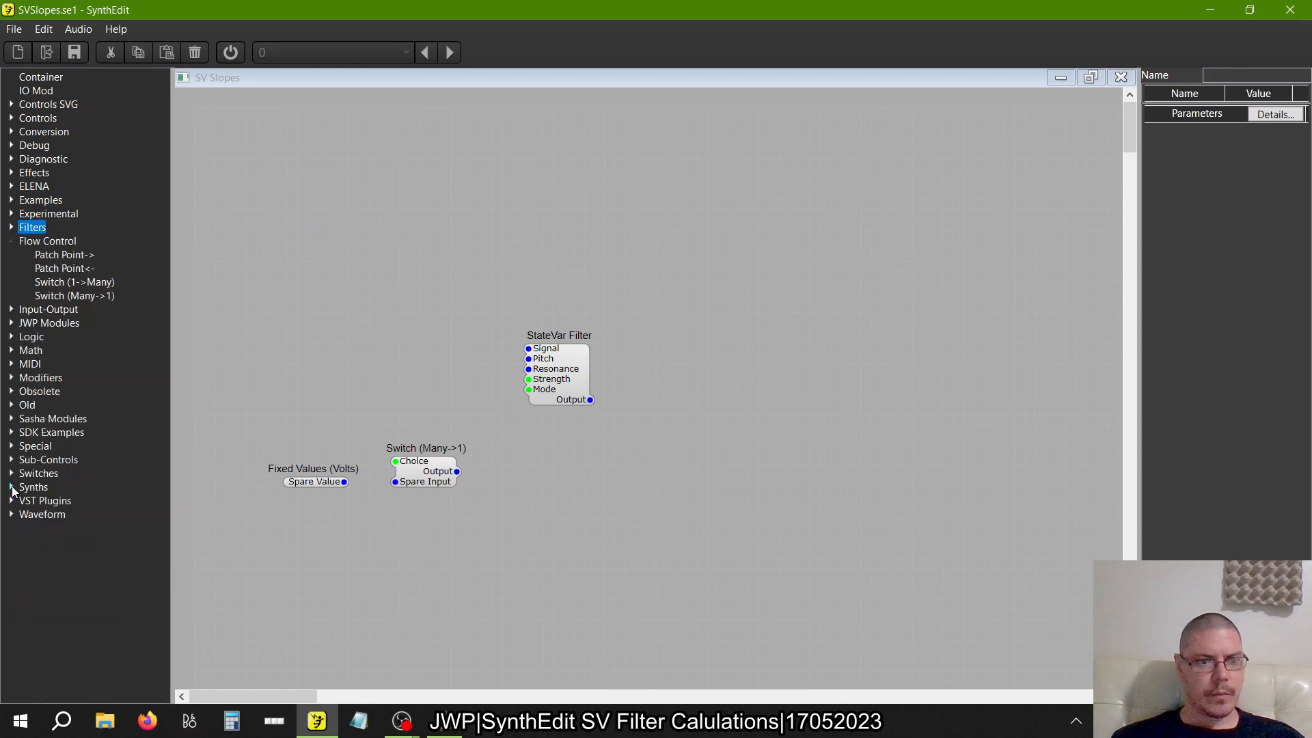
pyautogui.click(11, 514)
pyautogui.moveTo(65, 541); pyautogui.dragTo(190, 461)
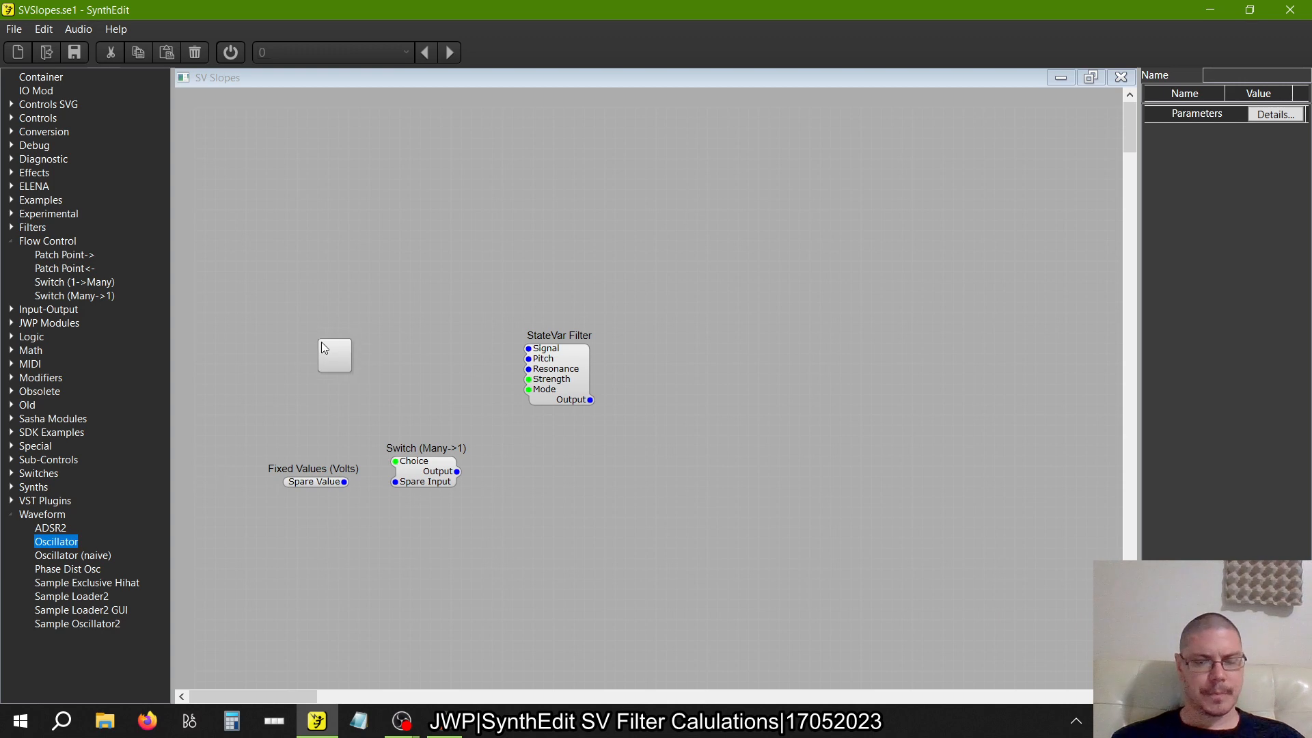
pyautogui.moveTo(321, 342); pyautogui.dragTo(528, 348)
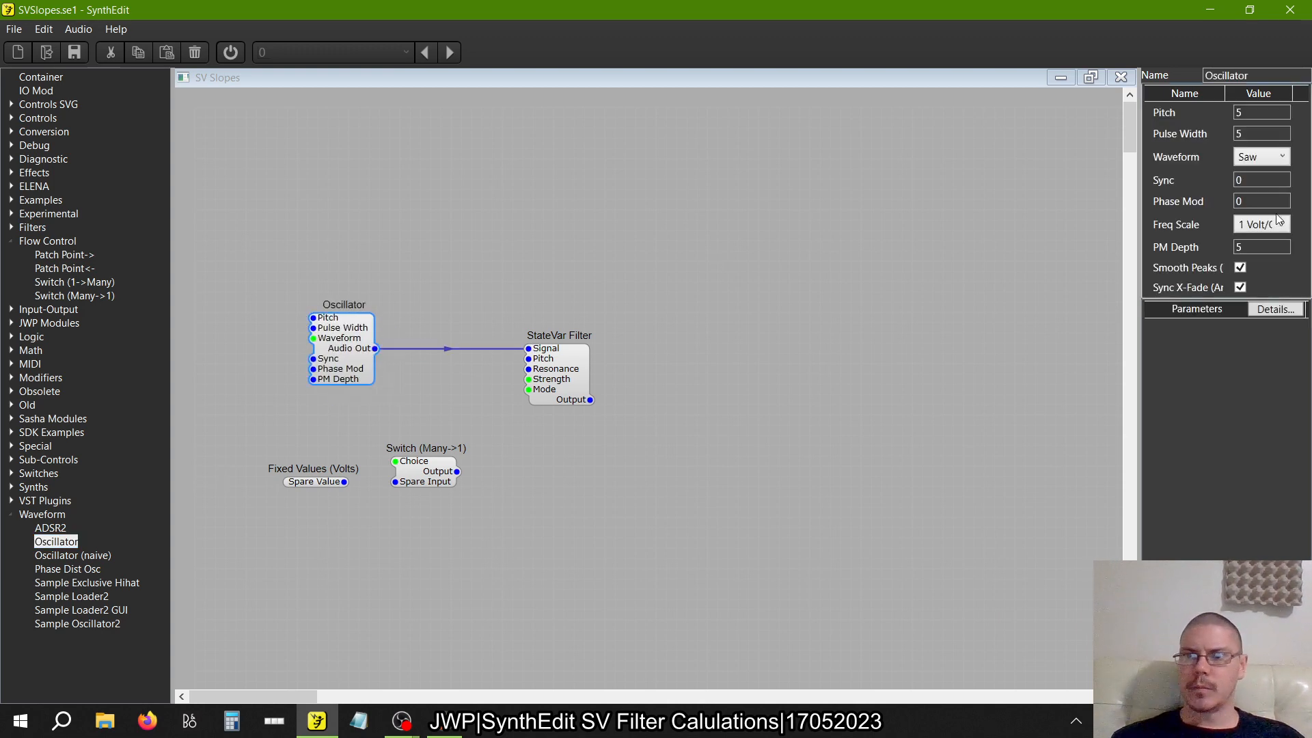
# Set the Oscillator's waveform to pink noise
pyautogui.click(1265, 158)
pyautogui.click(1249, 285)
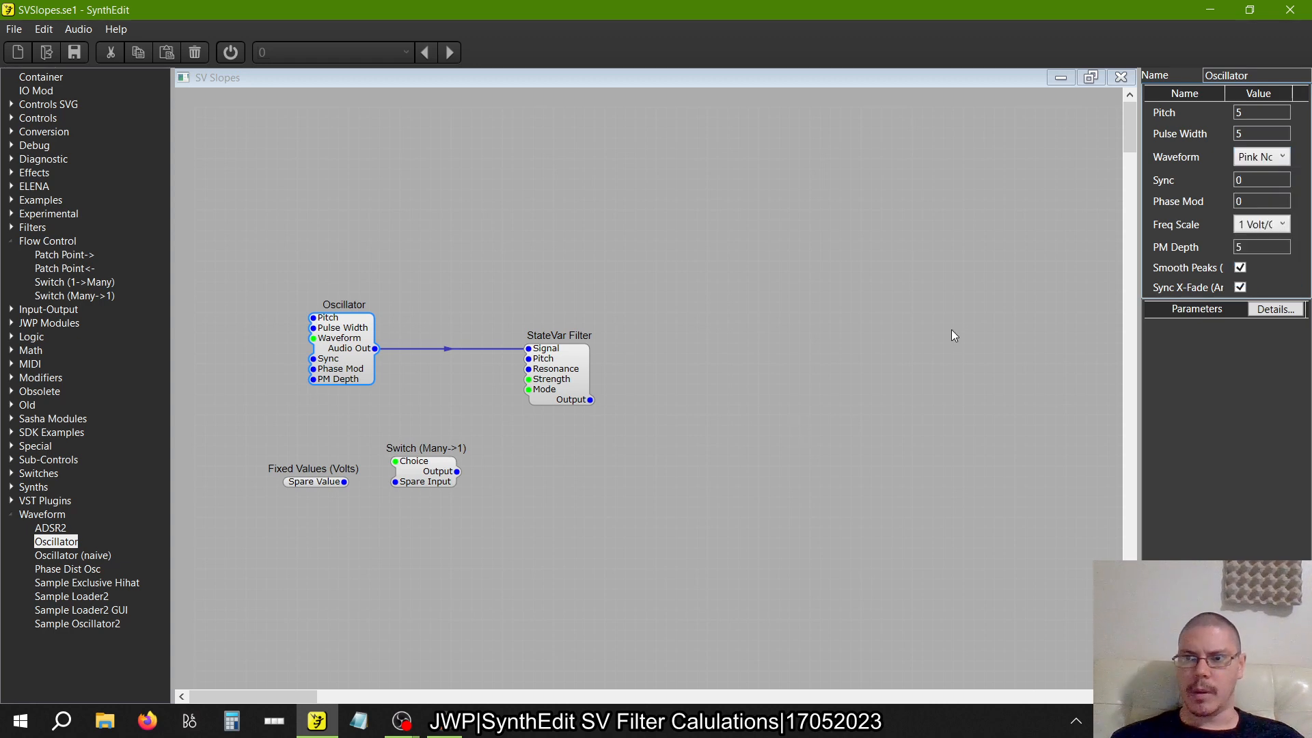
pyautogui.click(722, 475)
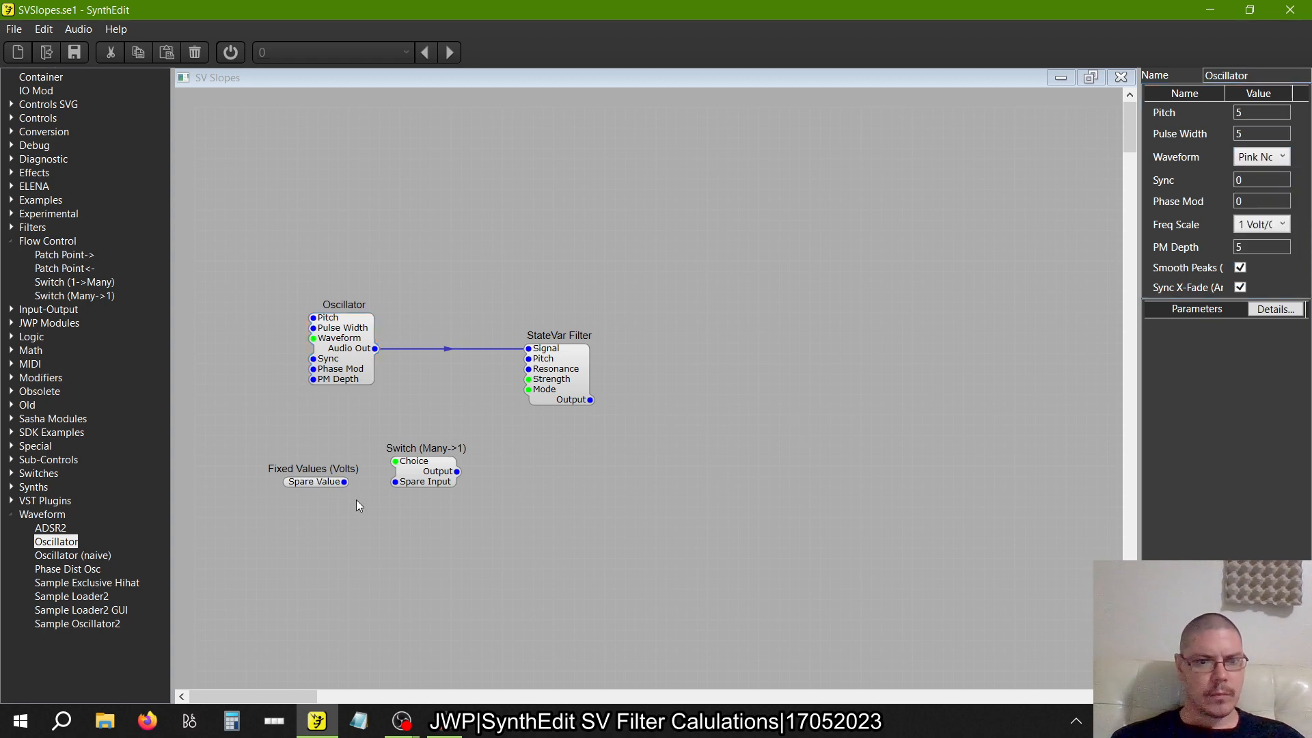
# Connect twelve outputs of Fixed Values (Volts) one by one to twelve inputs of the Switch (Many->1)
pyautogui.moveTo(342, 482); pyautogui.dragTo(396, 585)
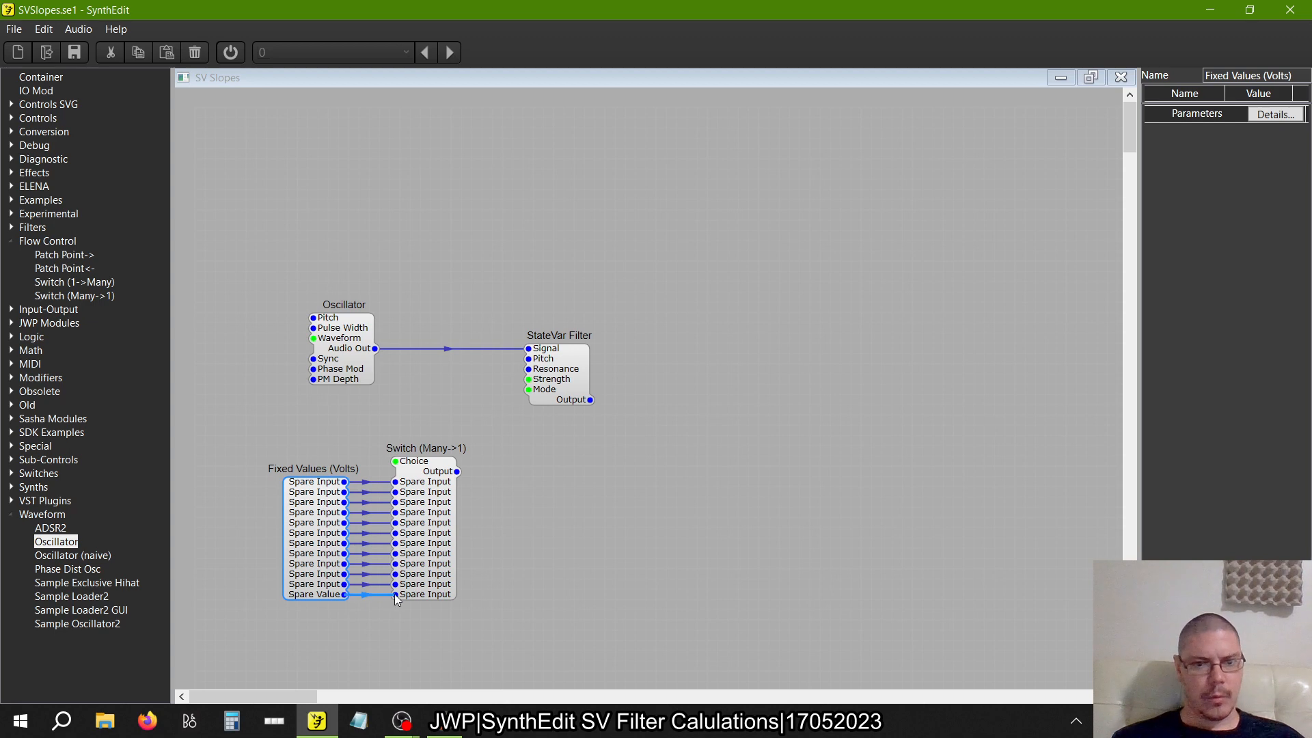
pyautogui.moveTo(344, 594); pyautogui.dragTo(395, 594)
# Move the StateVar Filter slightly upward, away from the Switch (Many->1)
pyautogui.click(585, 380)
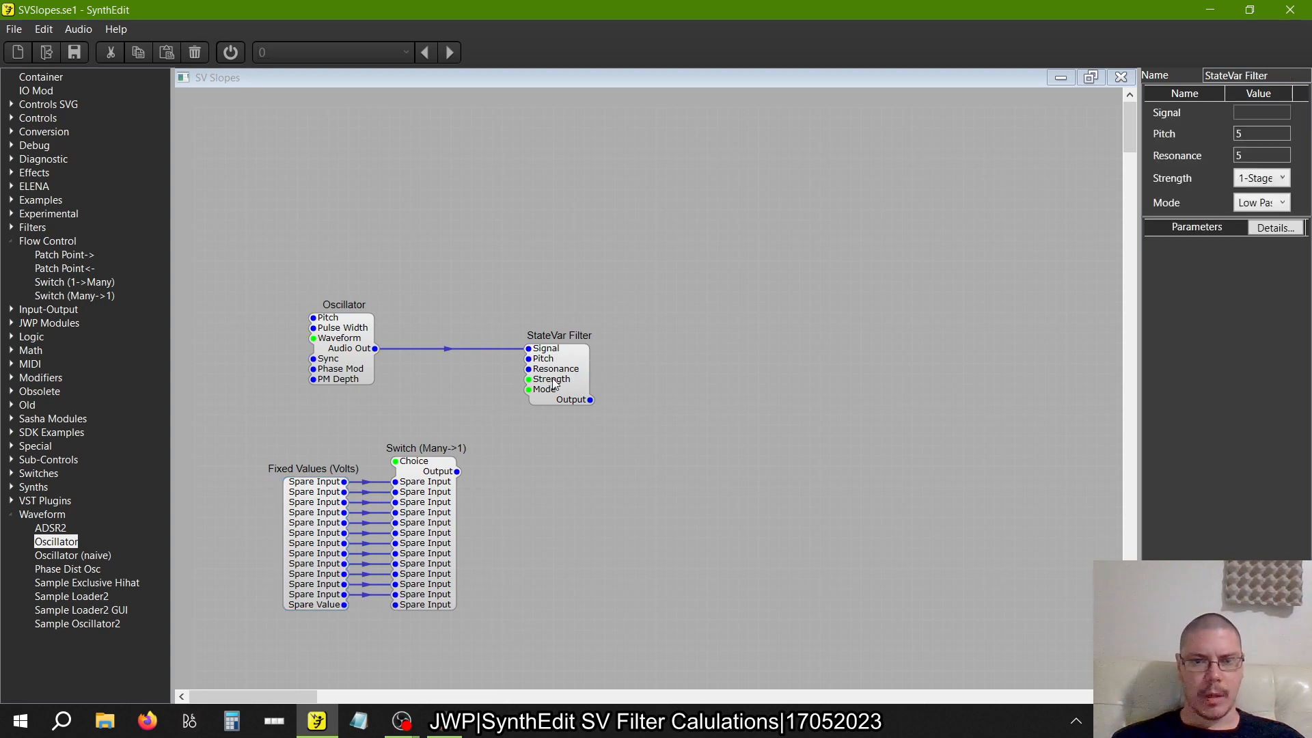
pyautogui.moveTo(554, 383); pyautogui.dragTo(557, 352)
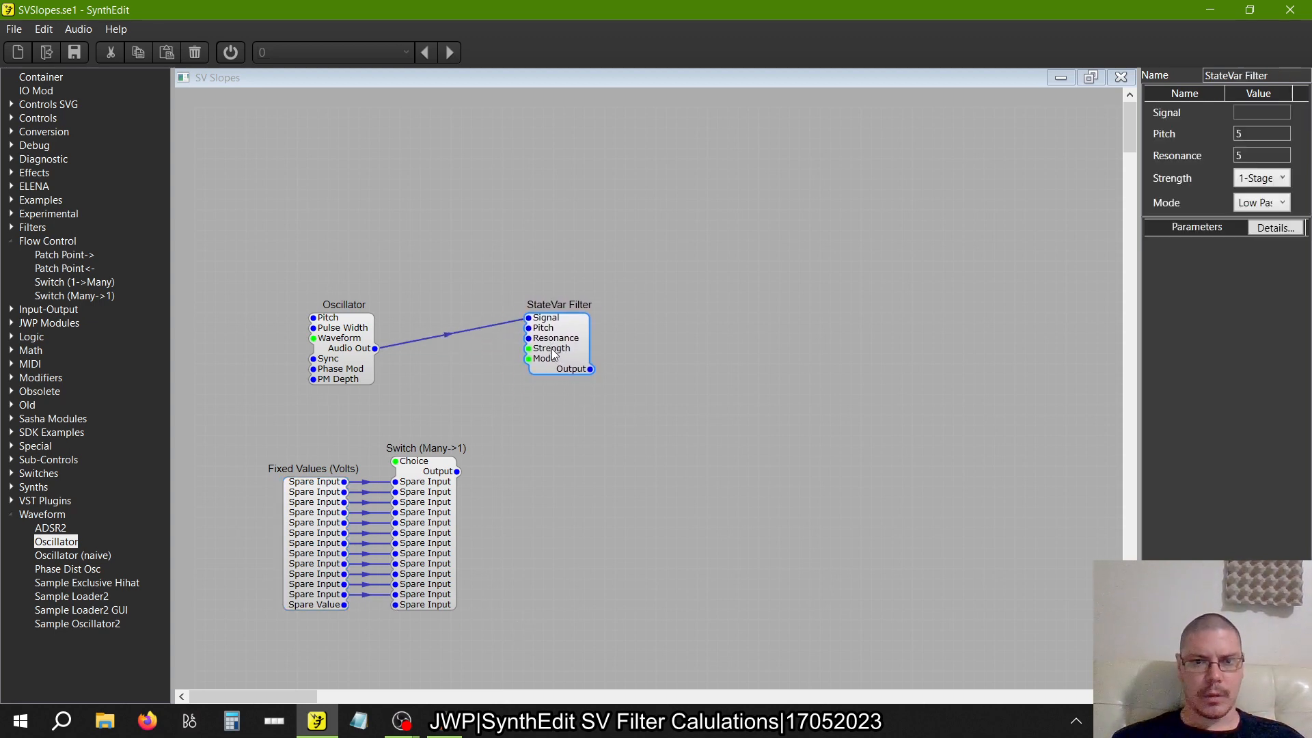
# Open the recent project Primo Spots.se1 in a second SynthEdit window, and return to the SVSlopes project
pyautogui.rightClick(317, 721)
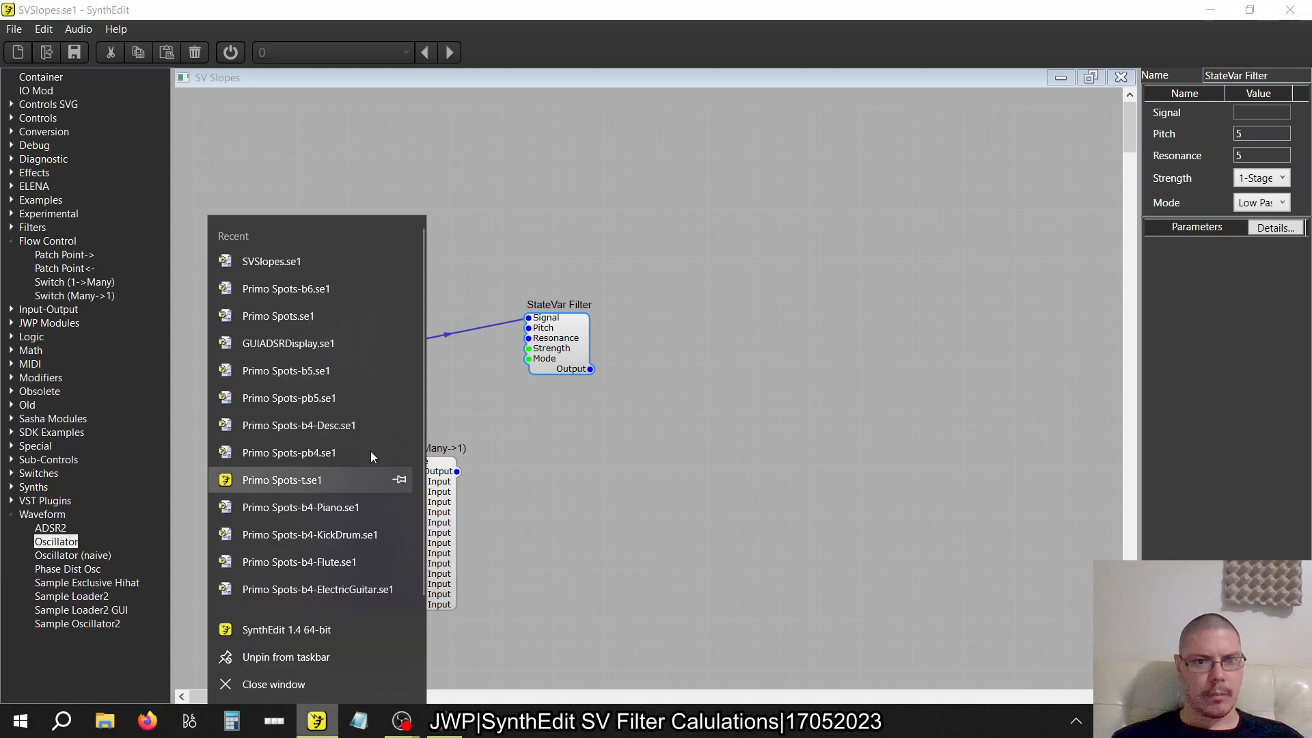
pyautogui.click(308, 318)
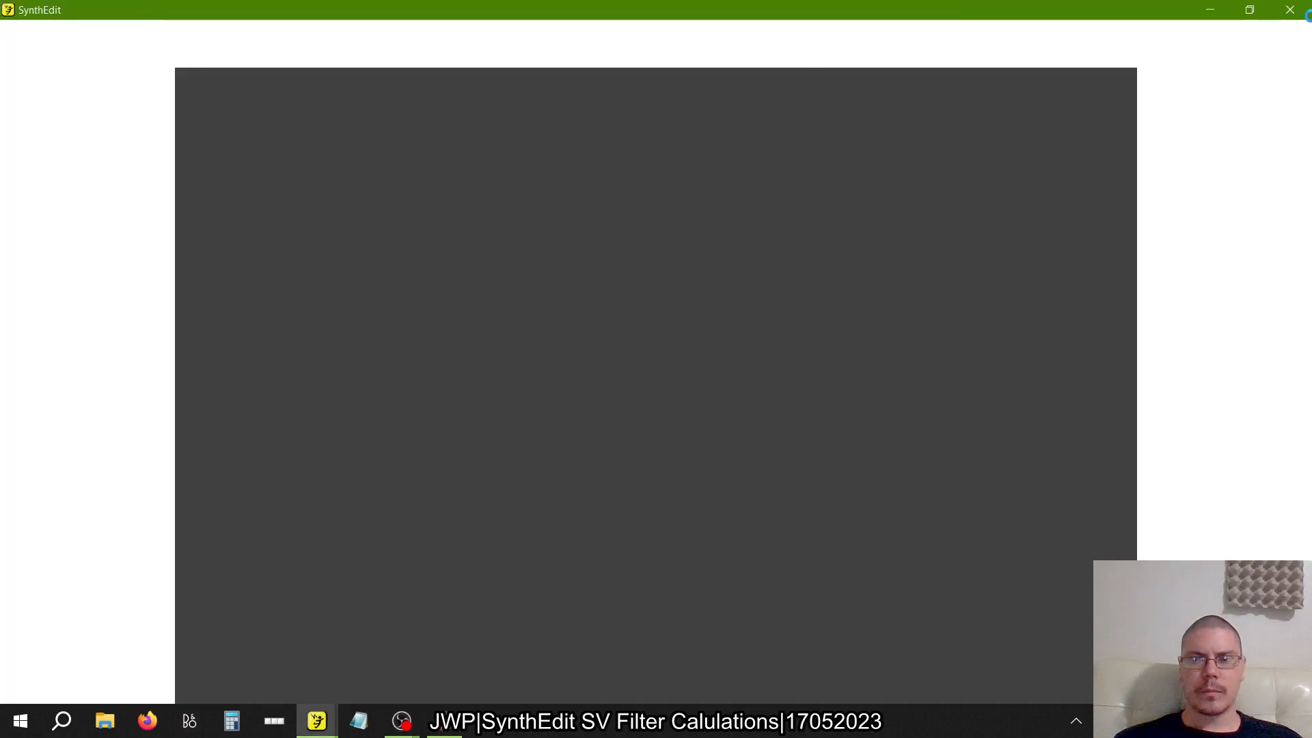
pyautogui.hotkey('alt', 'Tab')
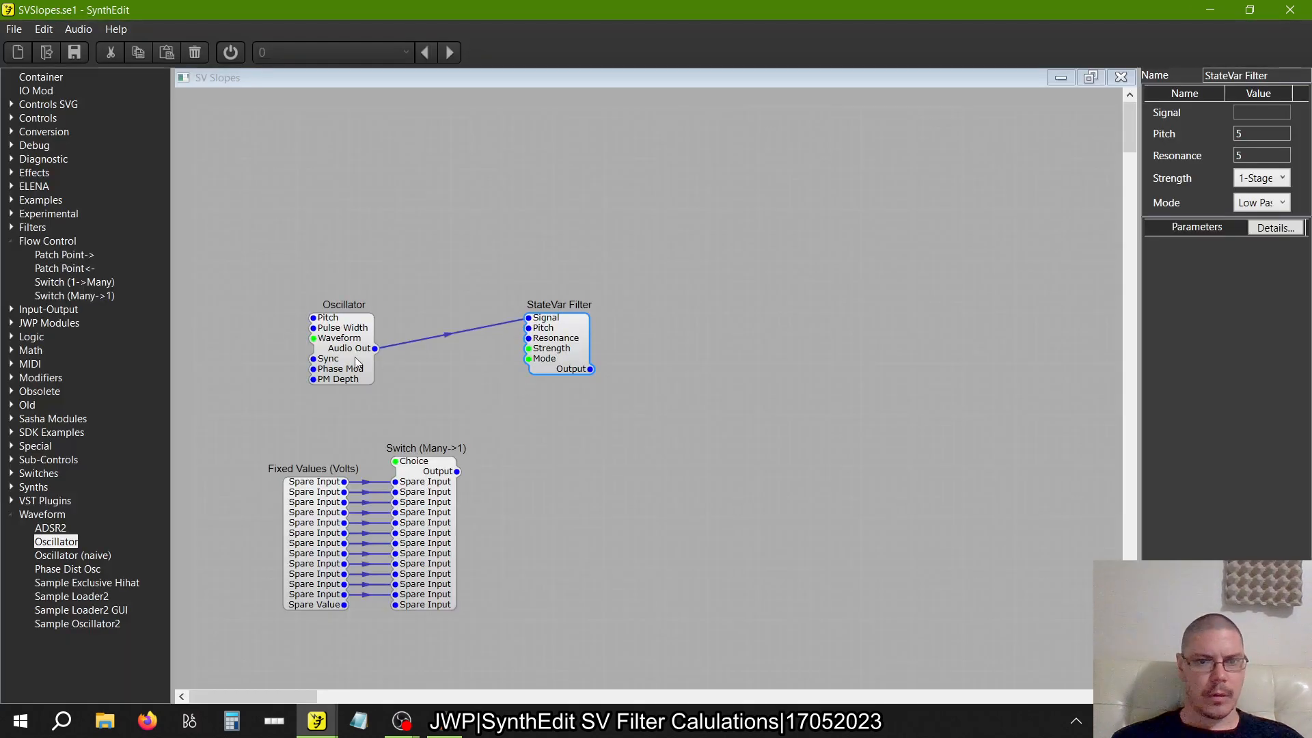
# Move the Oscillator up until its output is level with the StateVar Filter's Signal input, and shift the filter further right
pyautogui.moveTo(354, 357); pyautogui.dragTo(338, 332)
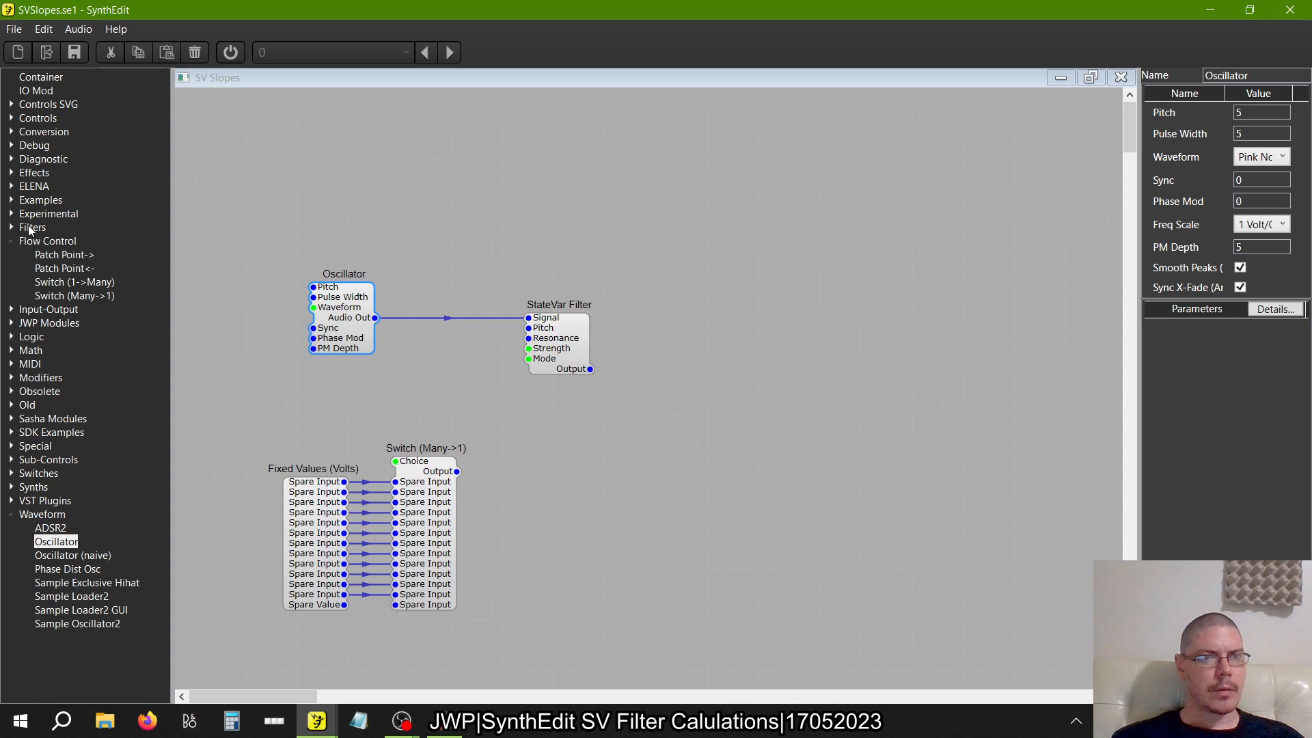
pyautogui.click(10, 119)
pyautogui.scroll(6, 75, 302)
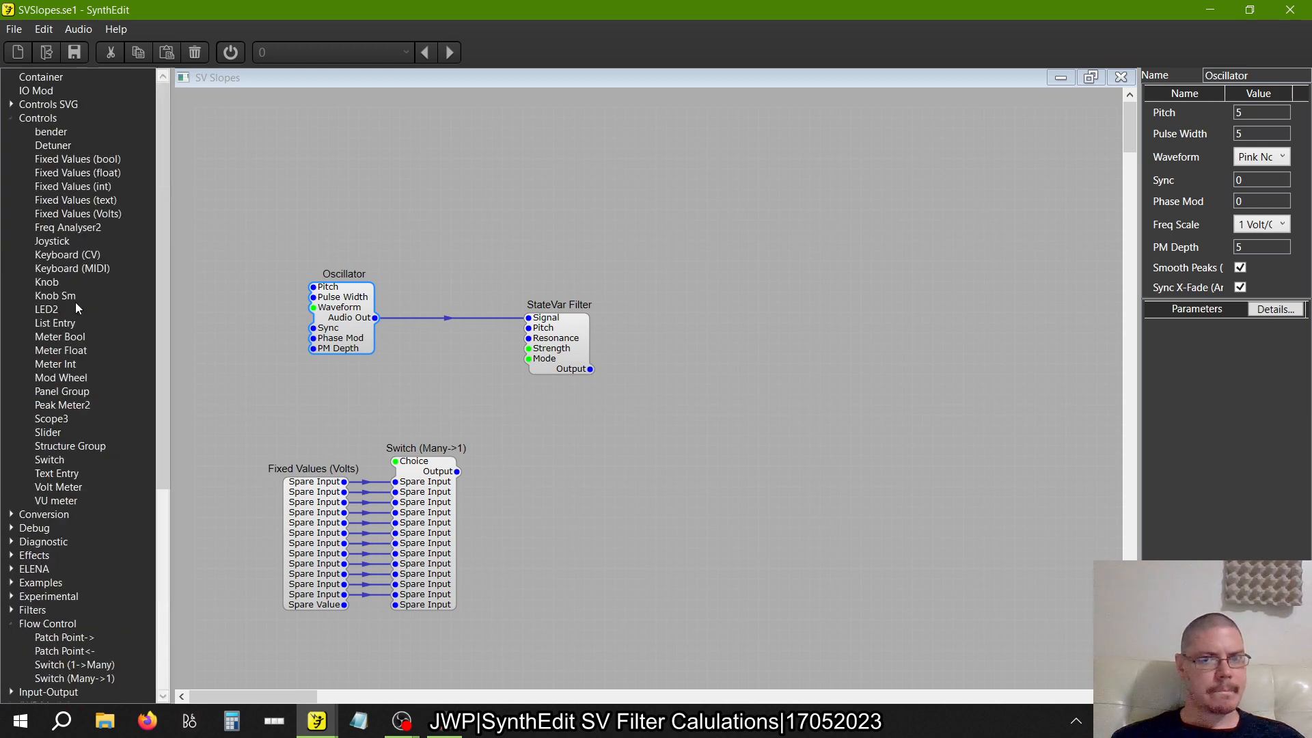
pyautogui.click(574, 342)
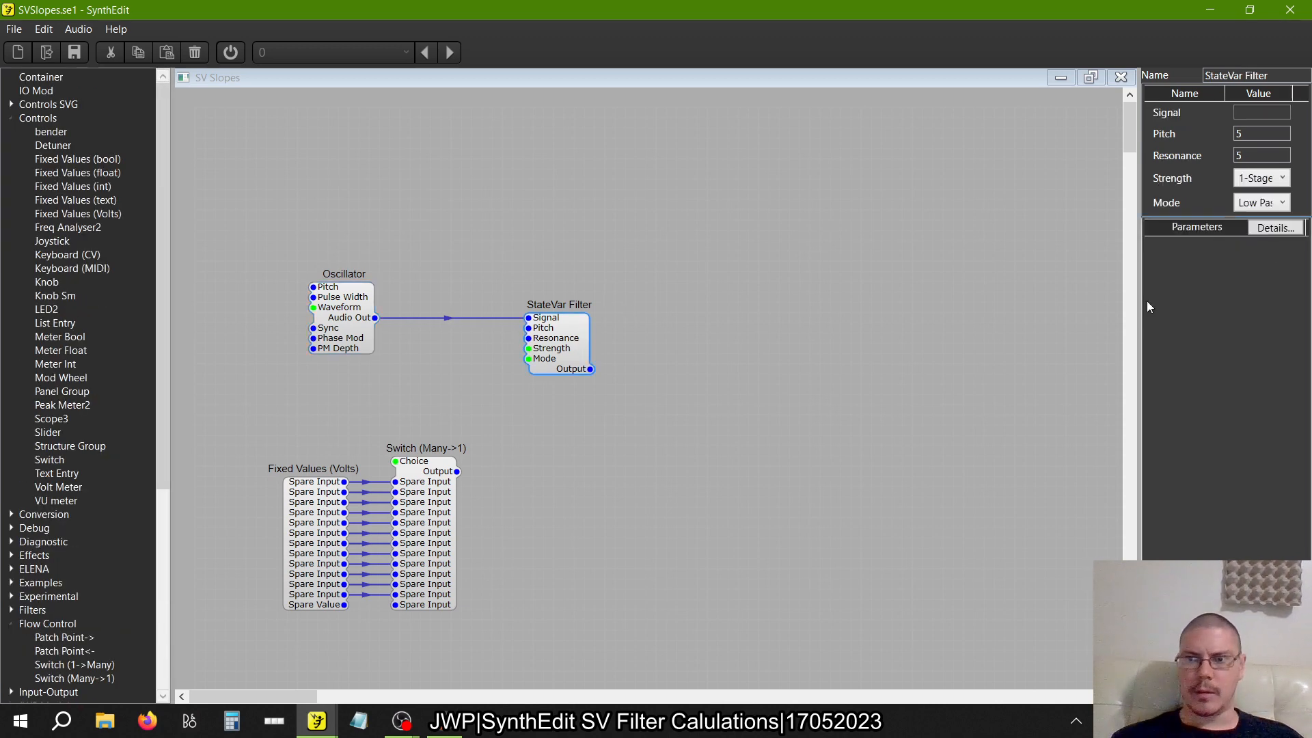
pyautogui.click(1261, 202)
pyautogui.click(1016, 289)
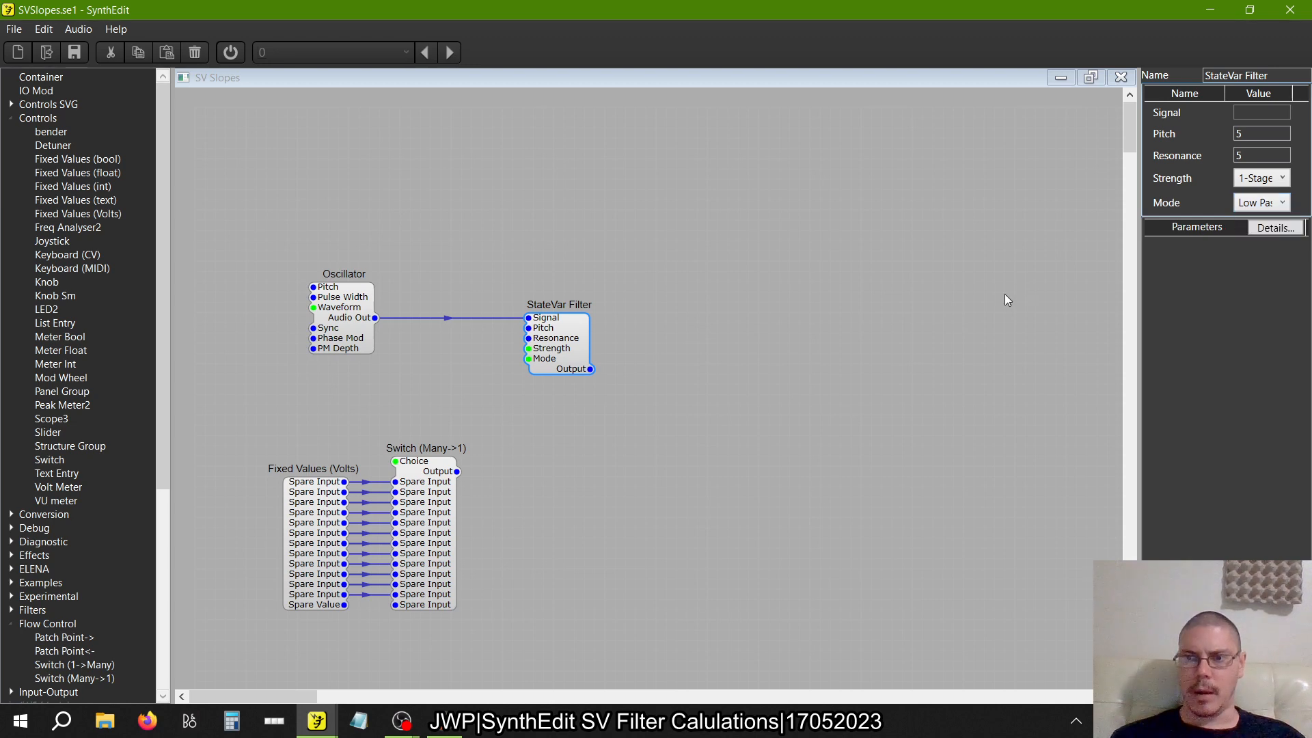
pyautogui.click(542, 351)
pyautogui.moveTo(543, 355)
pyautogui.mouseDown()
pyautogui.moveTo(574, 355)
pyautogui.moveTo(524, 359)
pyautogui.mouseUp()
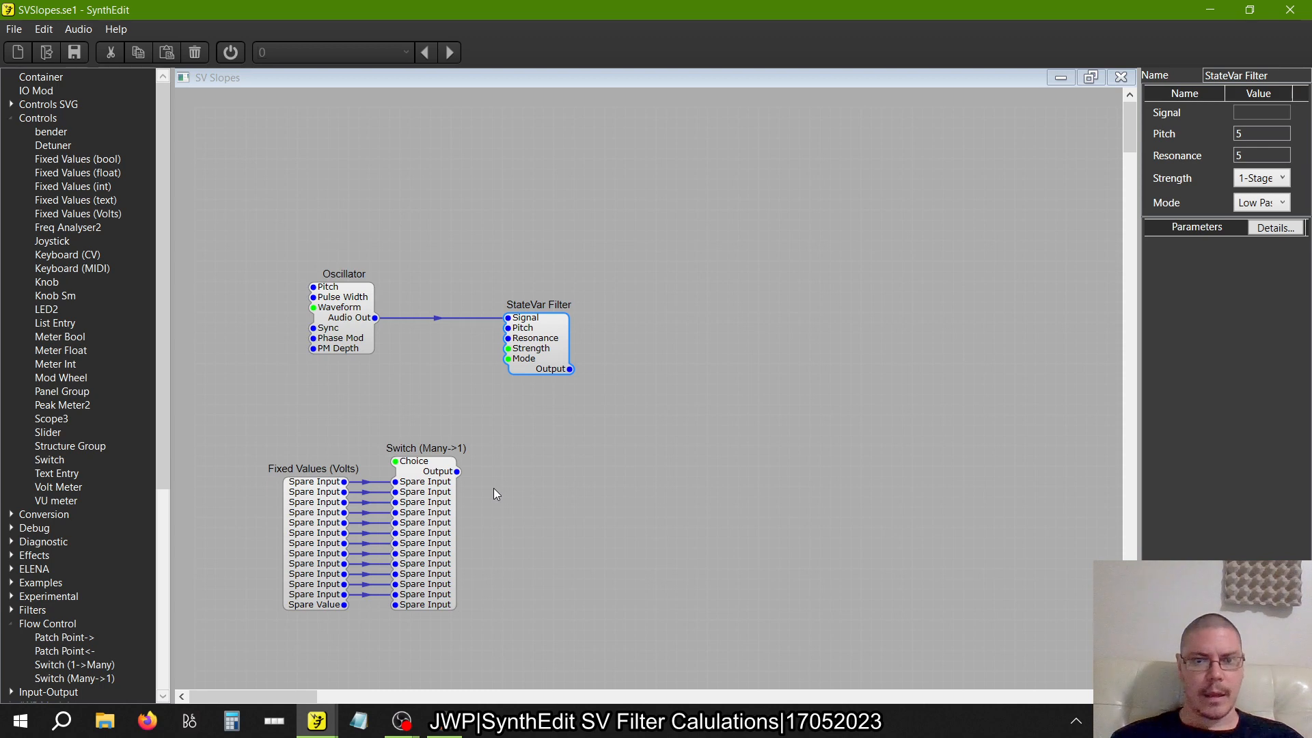
pyautogui.moveTo(556, 369); pyautogui.dragTo(679, 370)
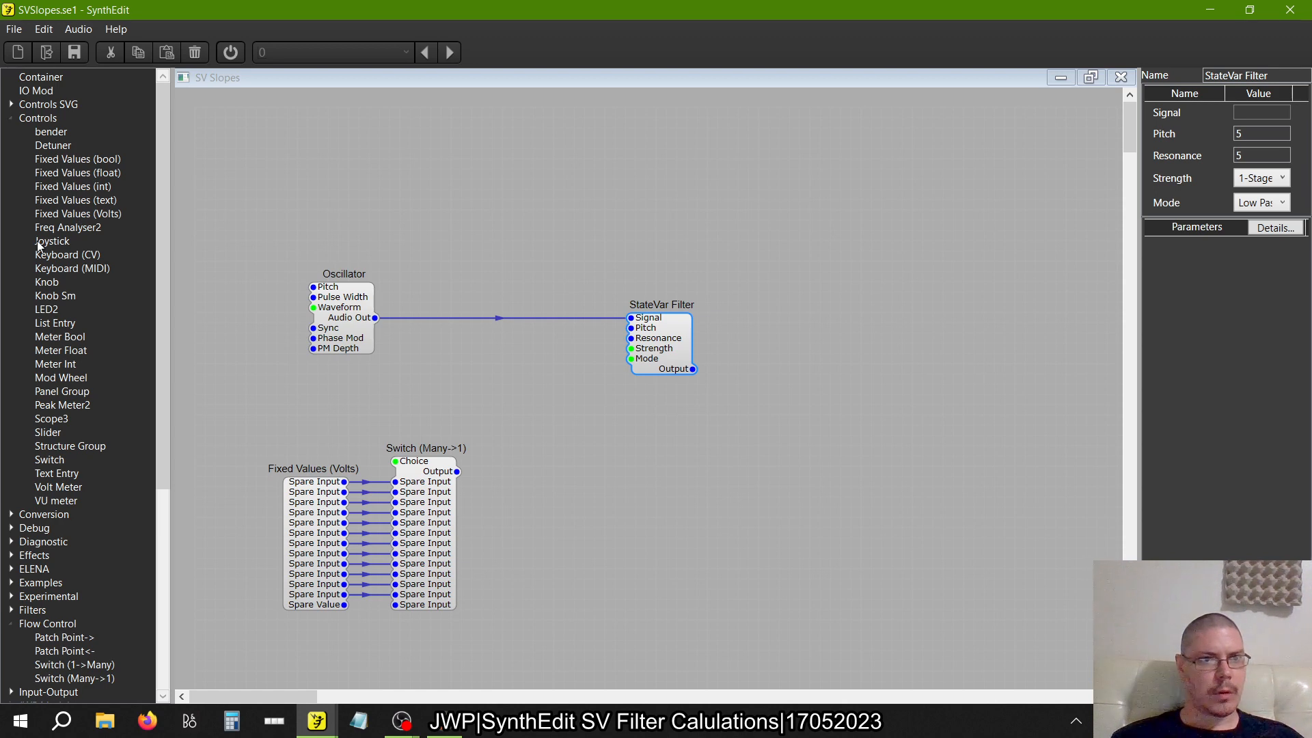
# Add a Unit Converter between the Oscillator and the StateVar Filter, and connect its B output to the filter's Pitch input
pyautogui.click(11, 119)
pyautogui.click(11, 132)
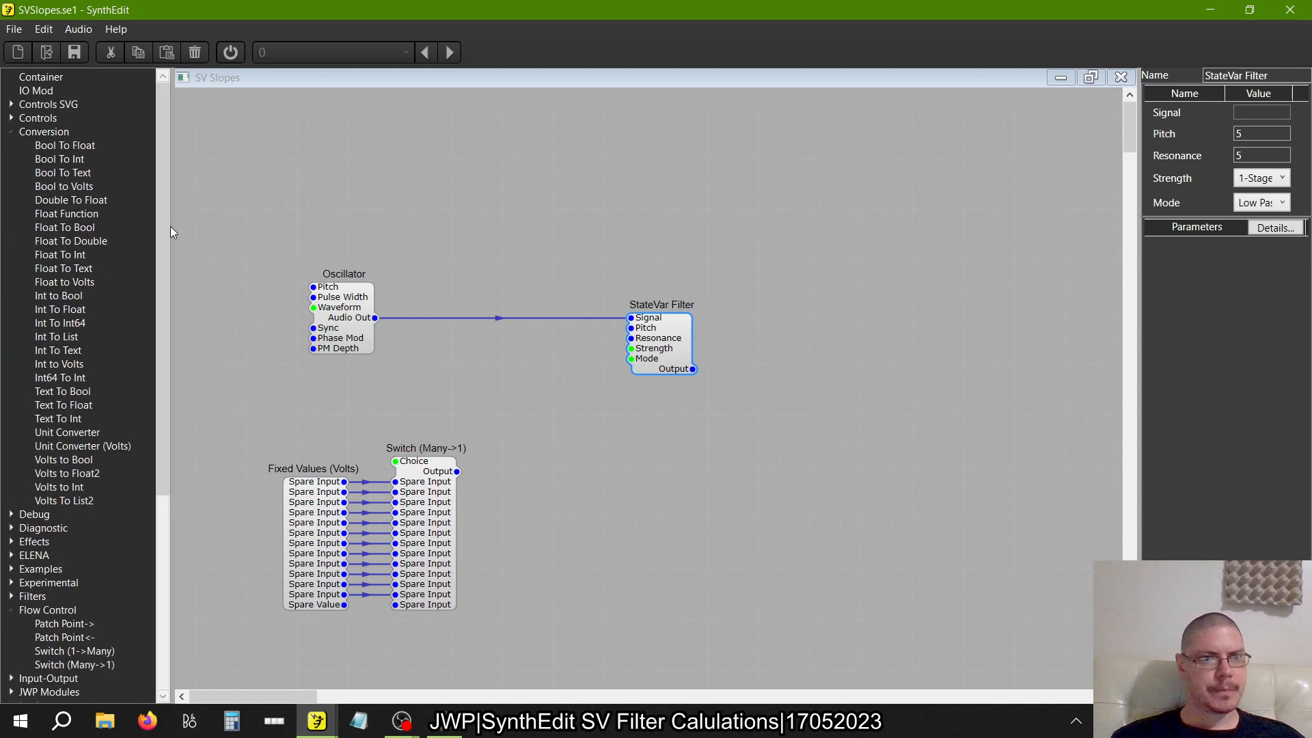
pyautogui.moveTo(89, 434); pyautogui.dragTo(517, 381)
pyautogui.click(1268, 135)
pyautogui.click(1267, 135)
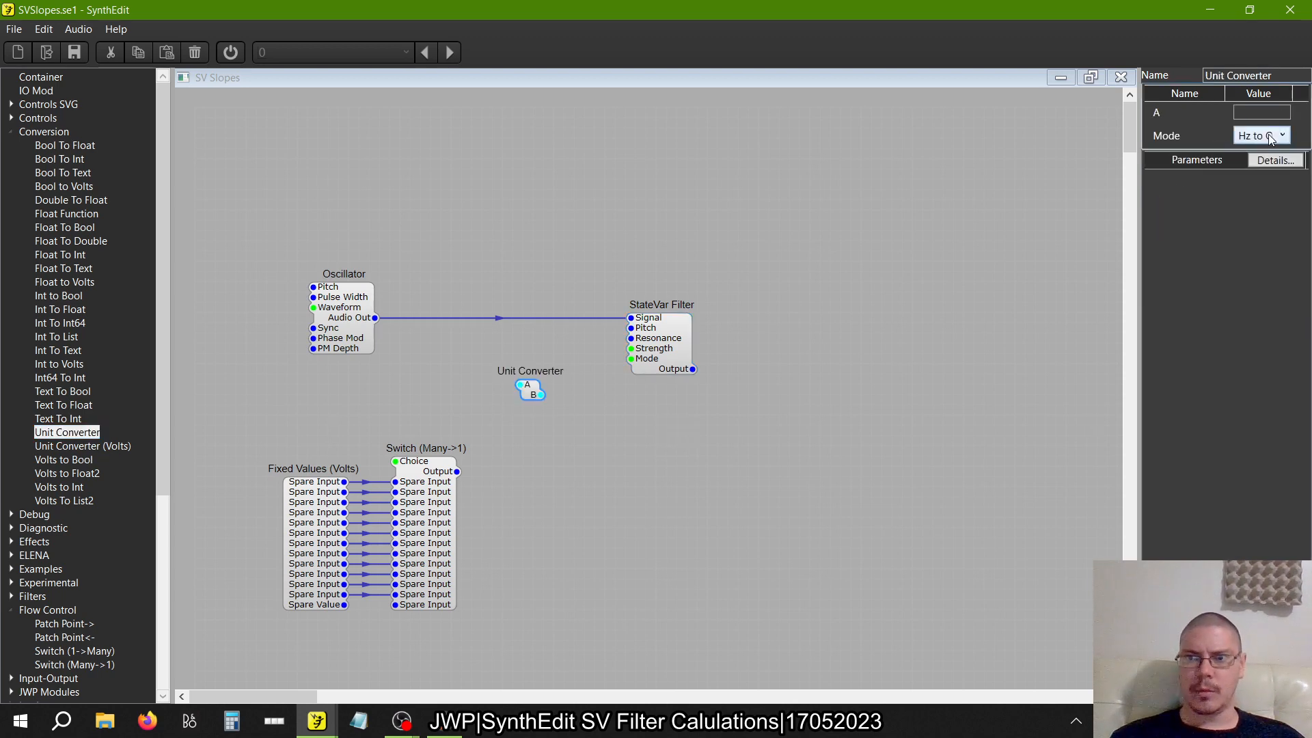
pyautogui.click(690, 423)
pyautogui.moveTo(679, 360); pyautogui.dragTo(671, 328)
pyautogui.click(536, 398)
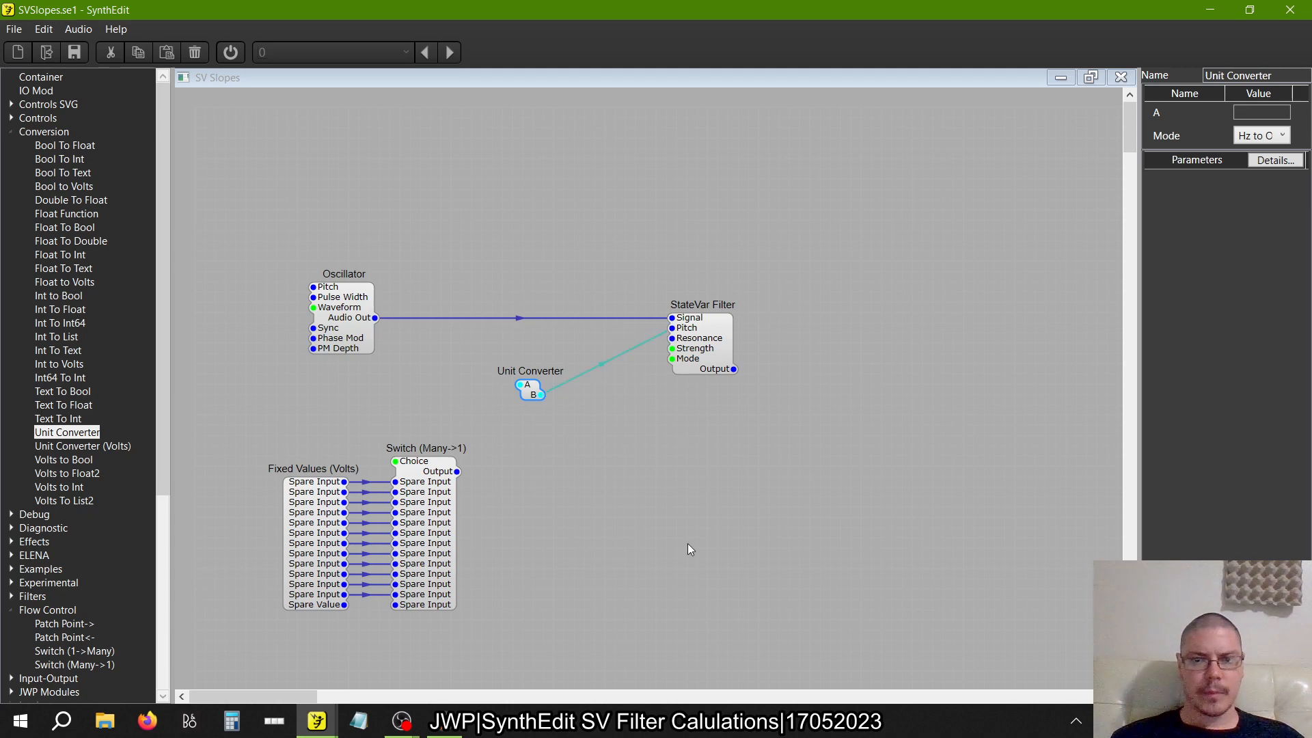
# Duplicate the StateVar Filter and place the copy directly below the original
pyautogui.click(706, 336)
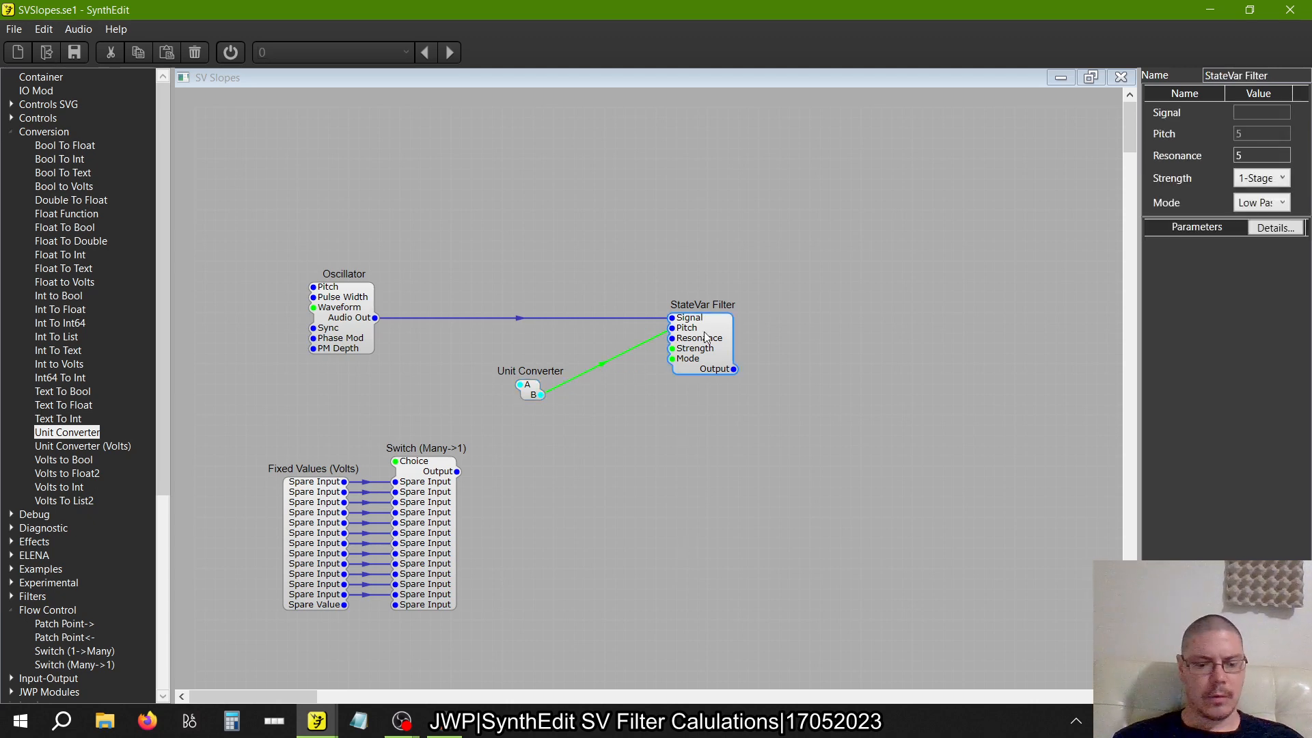
pyautogui.hotkey('ctrl', 'v')
pyautogui.moveTo(775, 392); pyautogui.dragTo(701, 429)
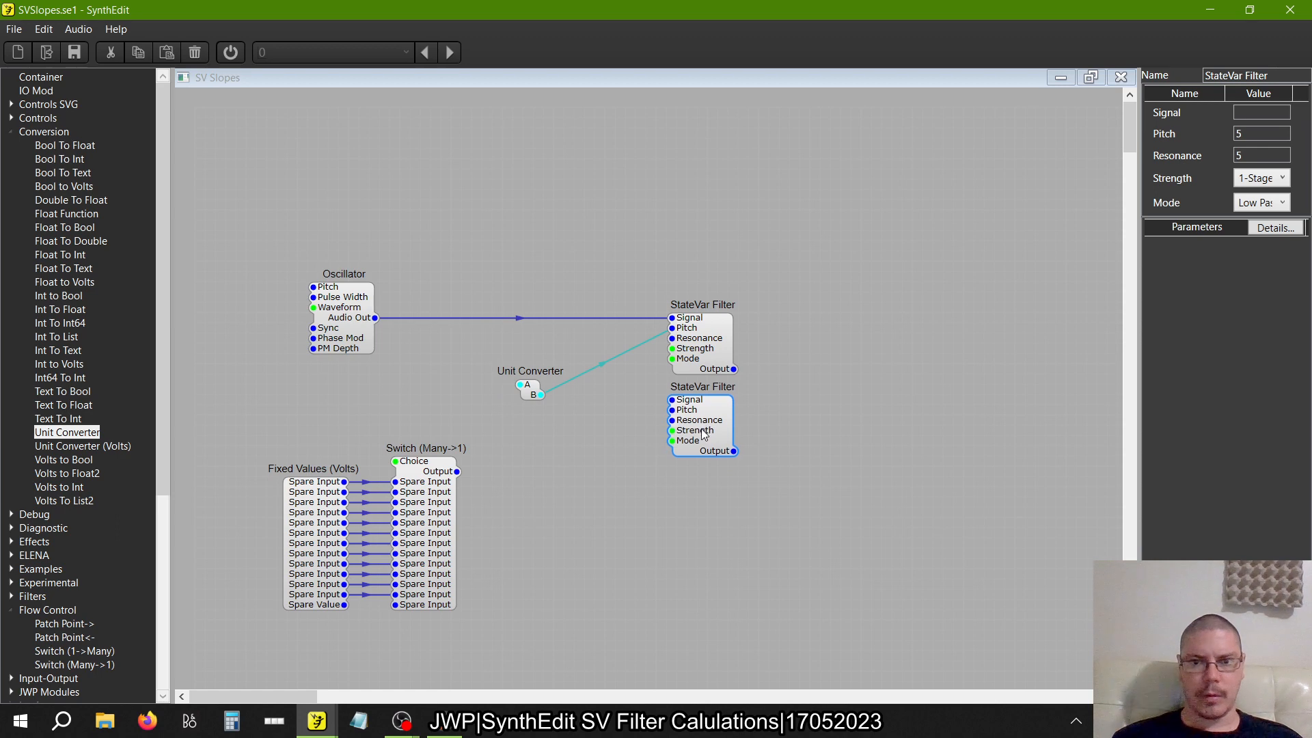
# Try a third StateVar Filter copy fed from the lower filter's output, and delete it
pyautogui.rightClick(673, 535)
pyautogui.click(784, 423)
pyautogui.rightClick(785, 424)
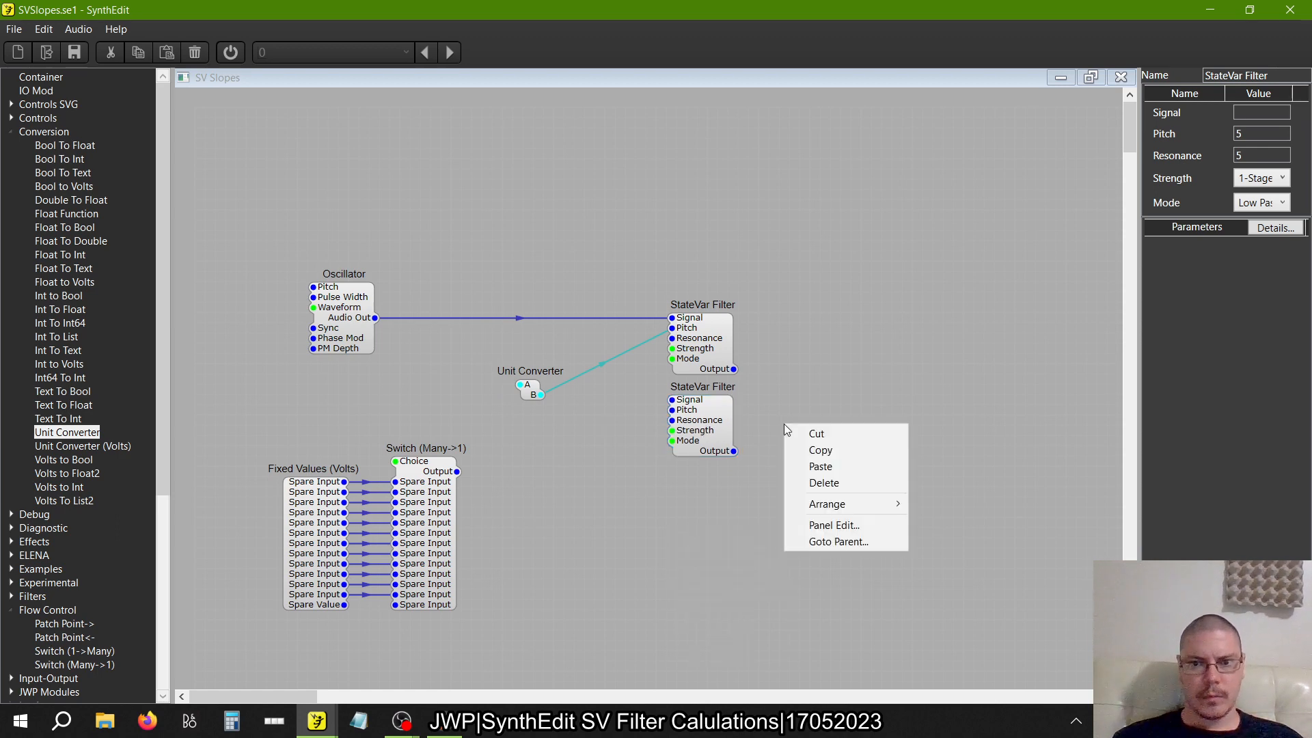
pyautogui.click(807, 465)
pyautogui.moveTo(826, 448); pyautogui.dragTo(774, 400)
pyautogui.click(732, 452)
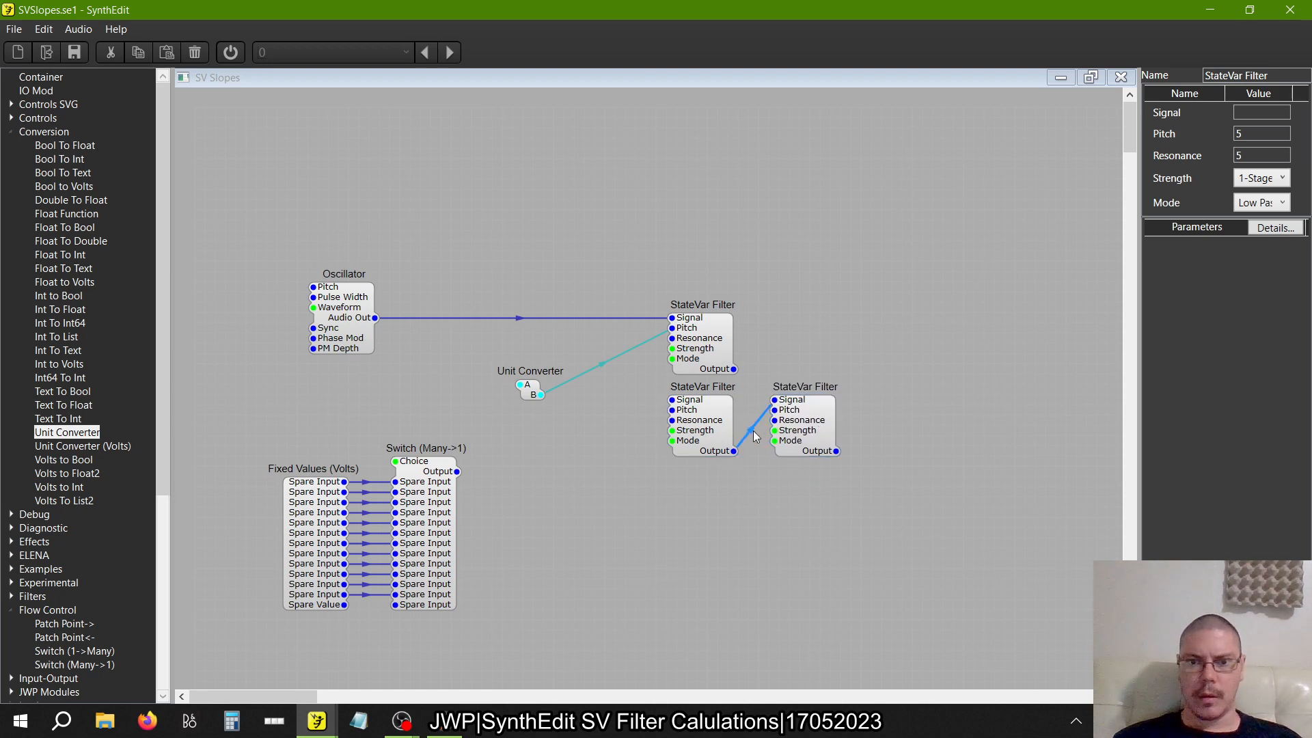
pyautogui.moveTo(900, 497); pyautogui.dragTo(760, 380)
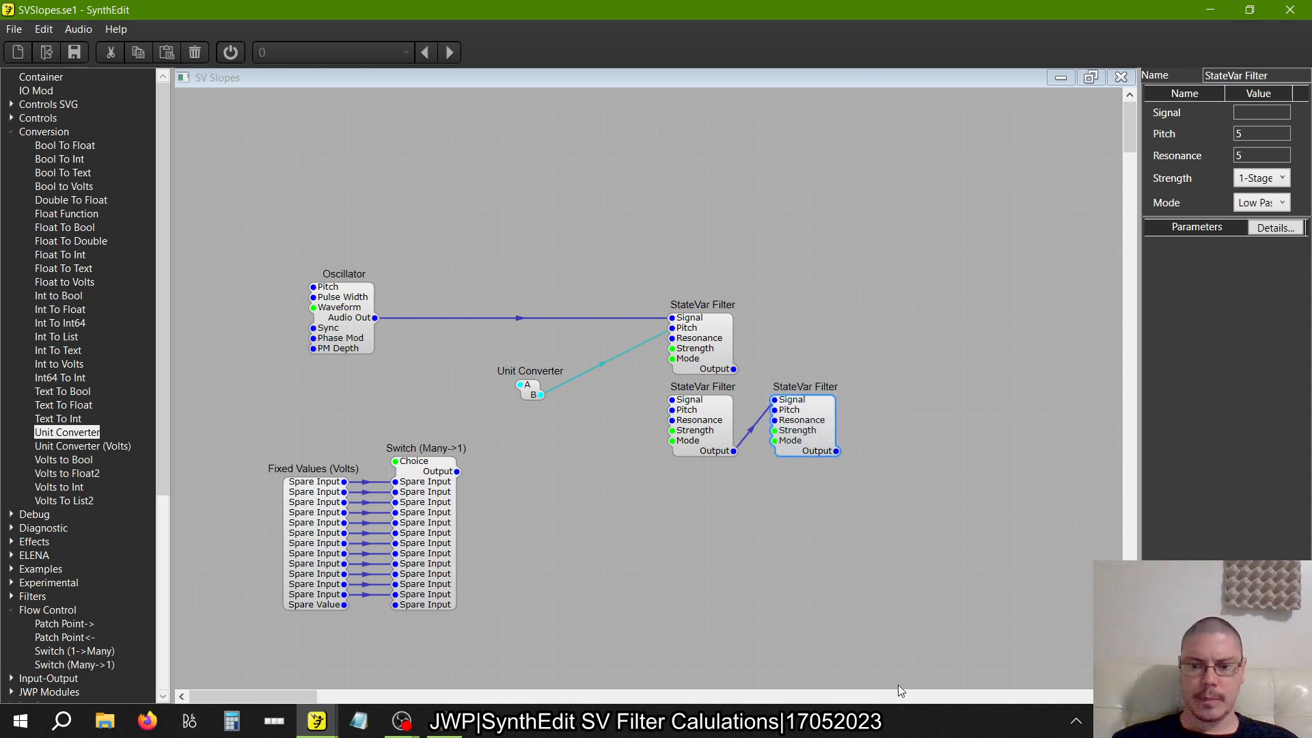
pyautogui.press('Delete')
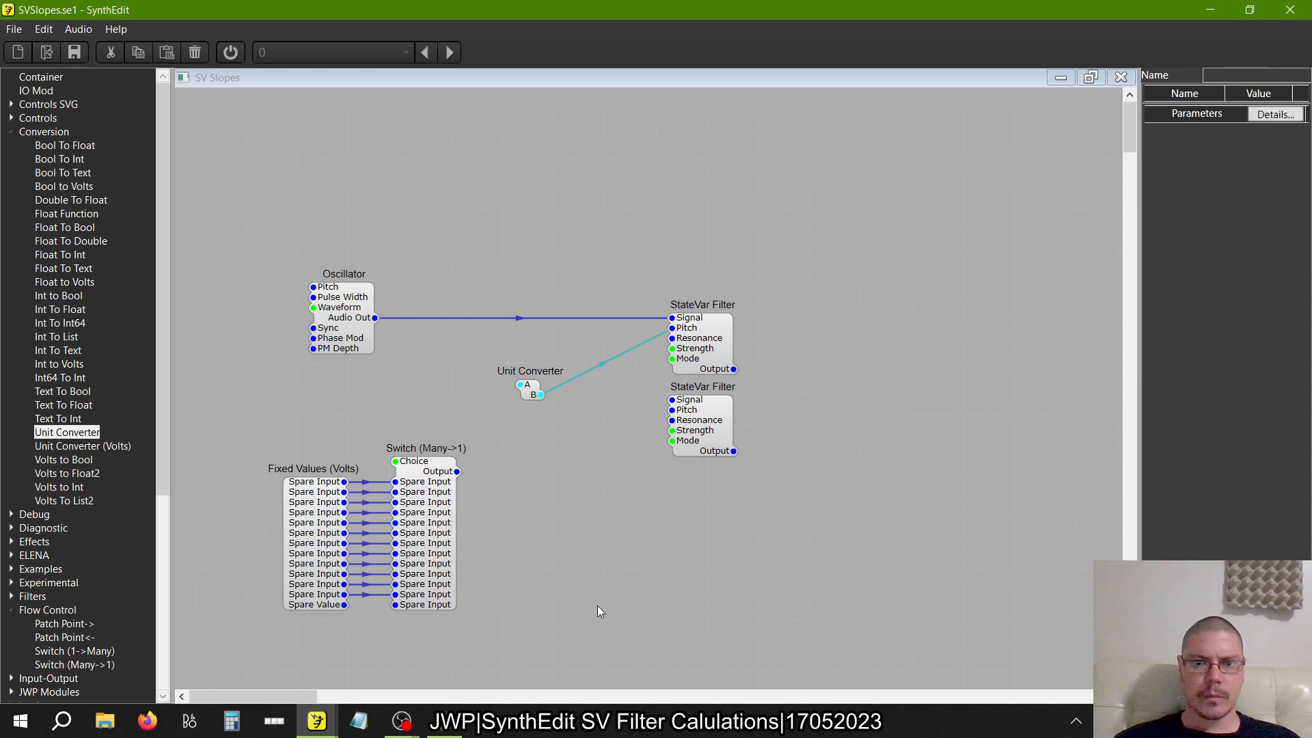
# Move the Unit Converter further left and delete its connection to the StateVar Filter's Pitch input
pyautogui.moveTo(535, 386); pyautogui.dragTo(581, 390)
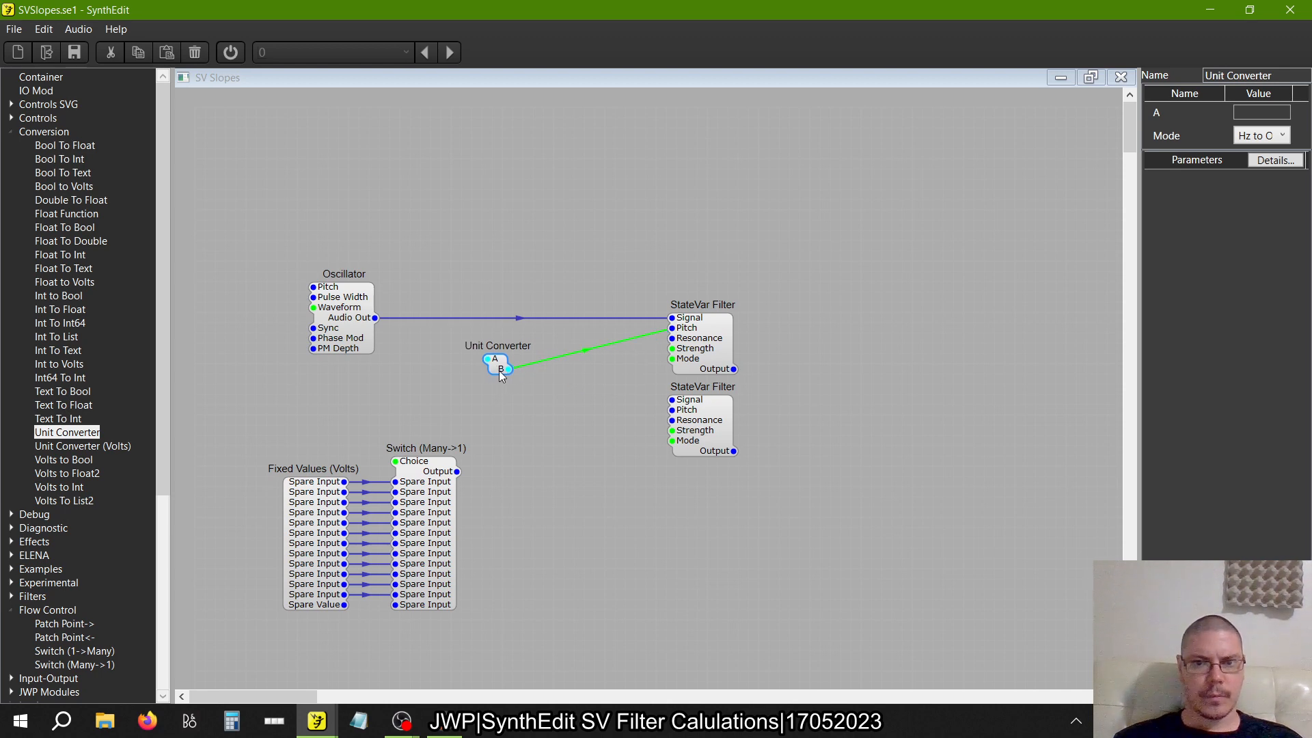
pyautogui.click(572, 356)
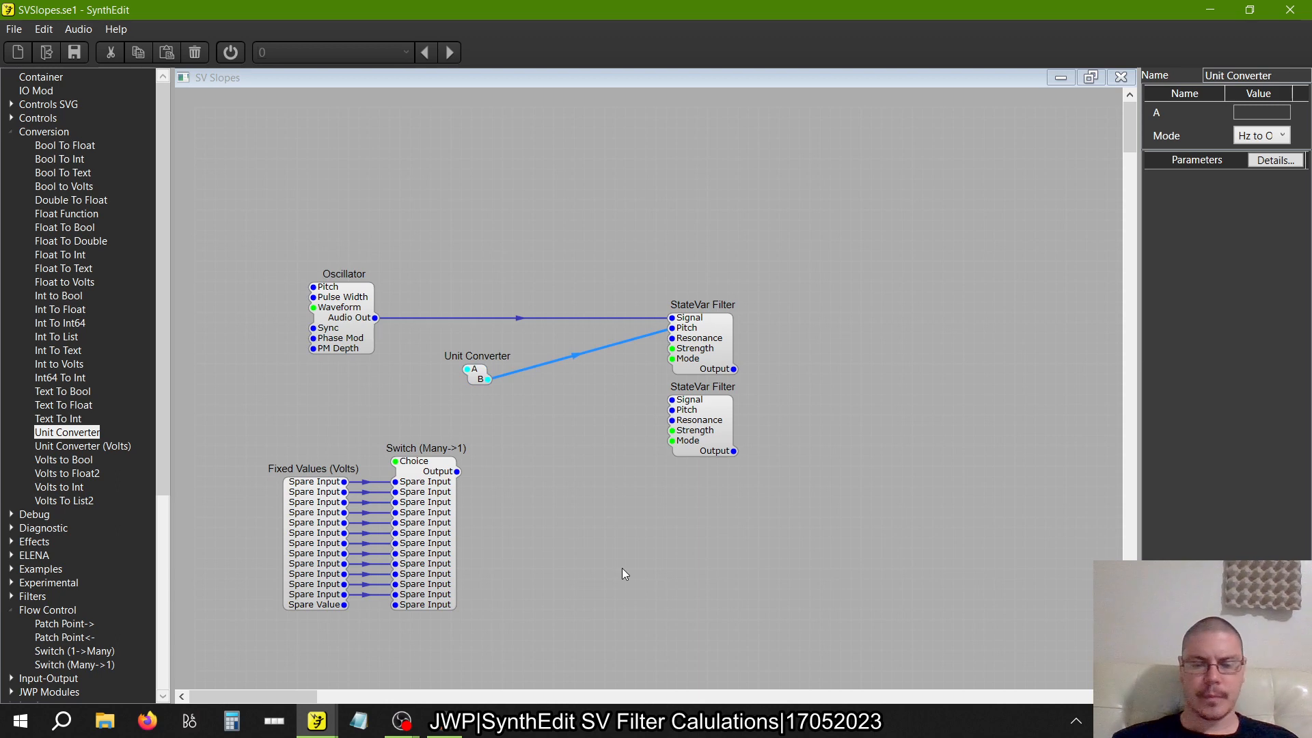
pyautogui.press('Delete')
# Add a Container module in the open space above the upper StateVar Filter
pyautogui.moveTo(38, 80); pyautogui.dragTo(408, 136)
pyautogui.moveTo(585, 235); pyautogui.dragTo(585, 235)
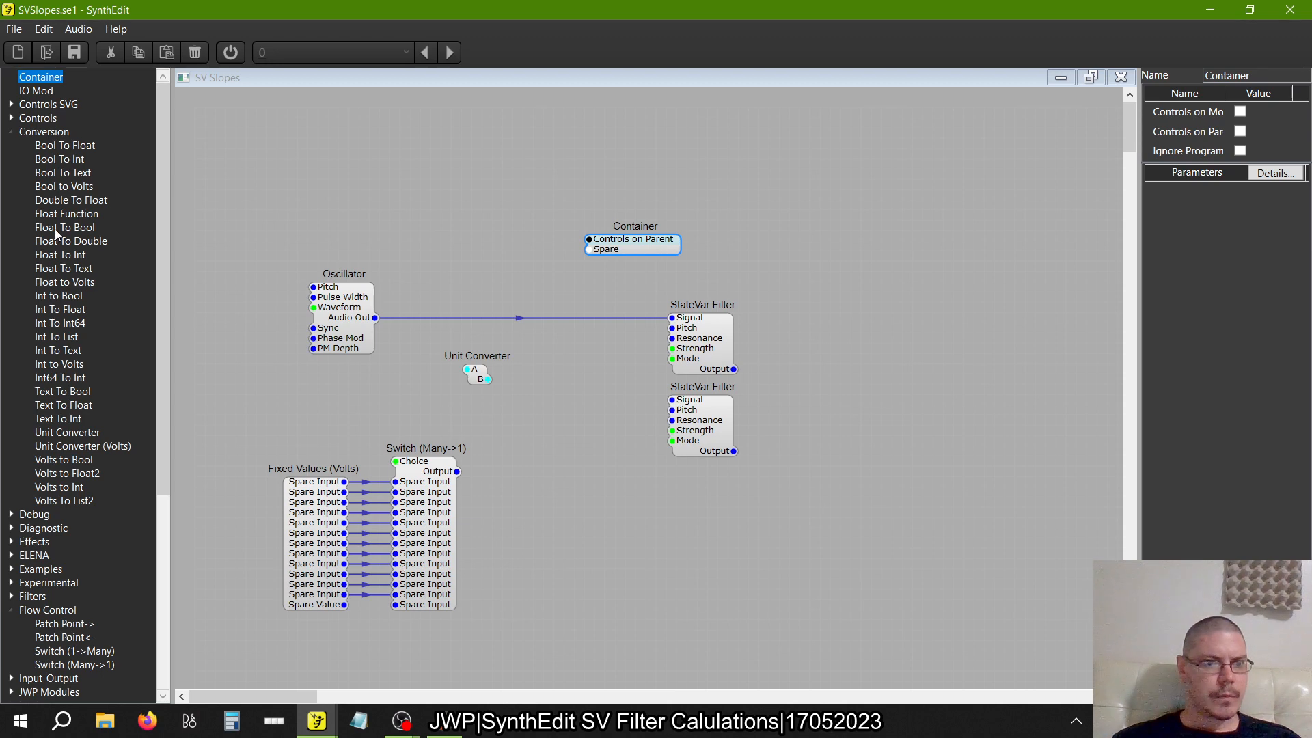
# Add an RMS module above the Oscillator and connect its Signal Out to the Container's Spare pin
pyautogui.scroll(-7, 55, 228)
pyautogui.scroll(7, 68, 331)
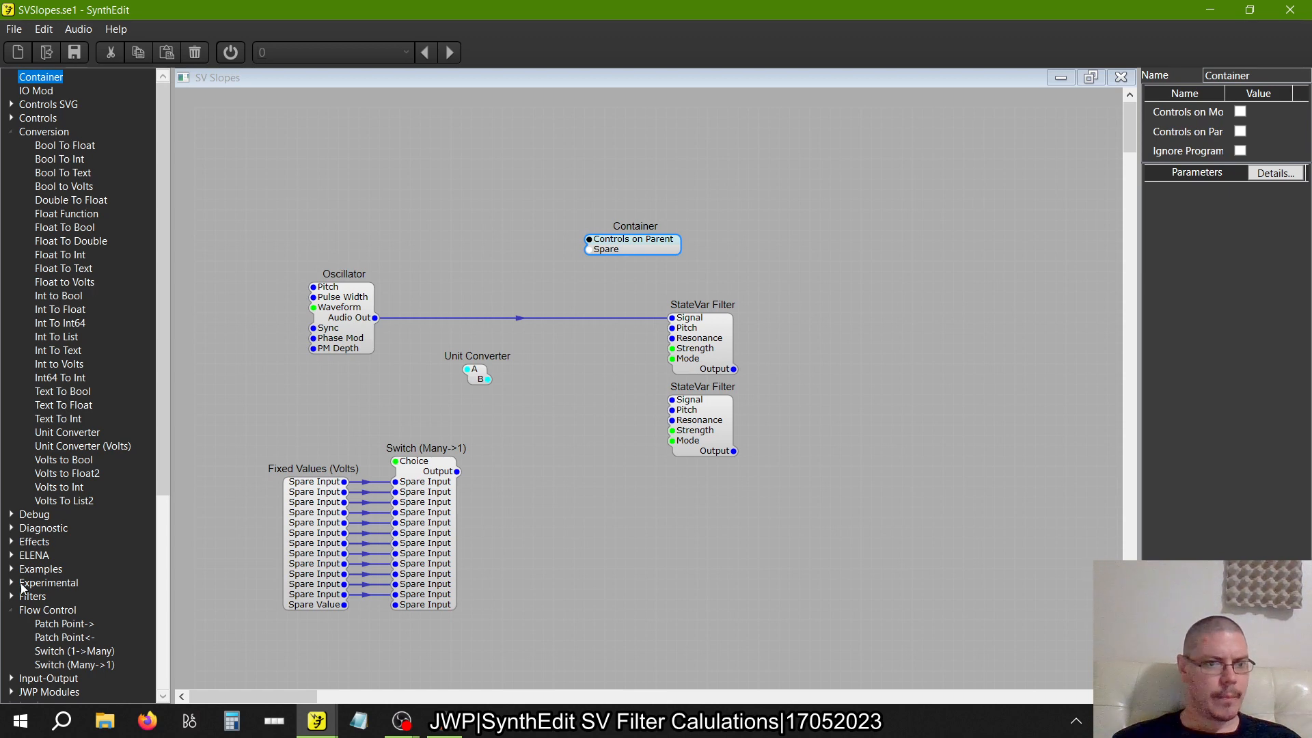
pyautogui.click(11, 133)
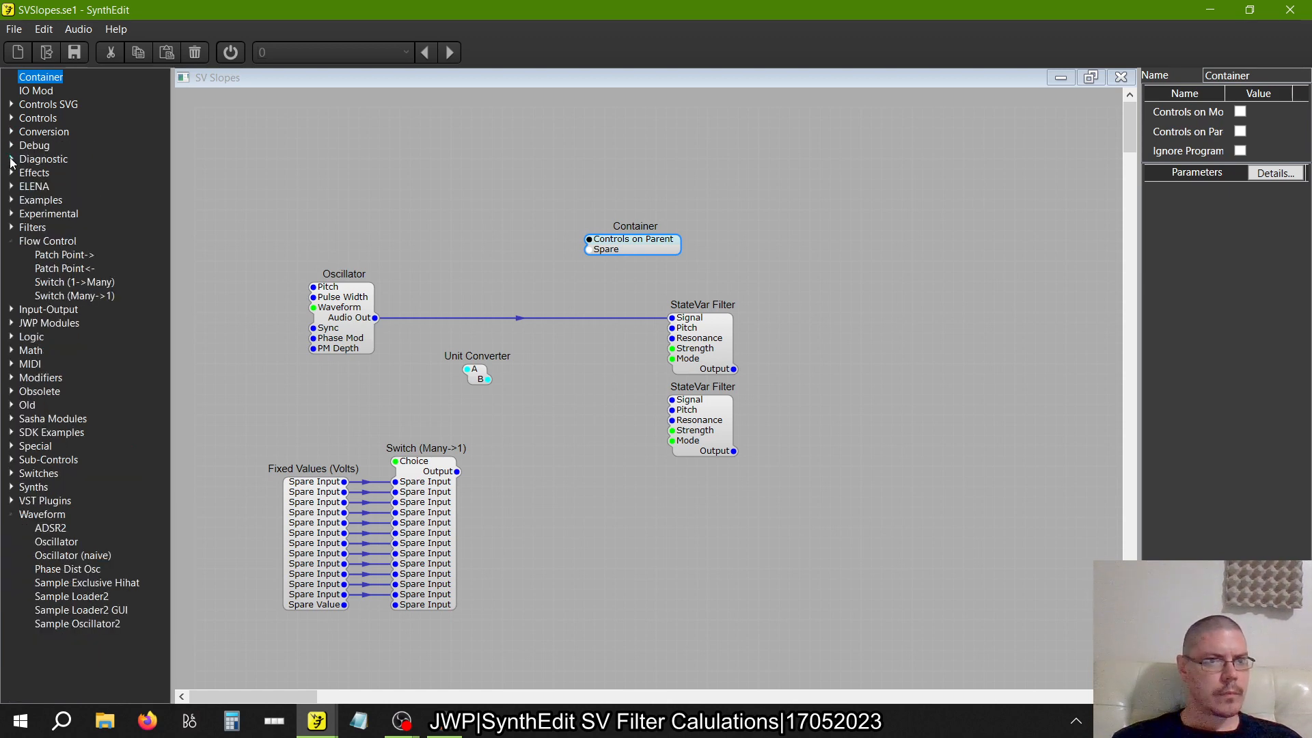
pyautogui.click(11, 242)
pyautogui.click(11, 295)
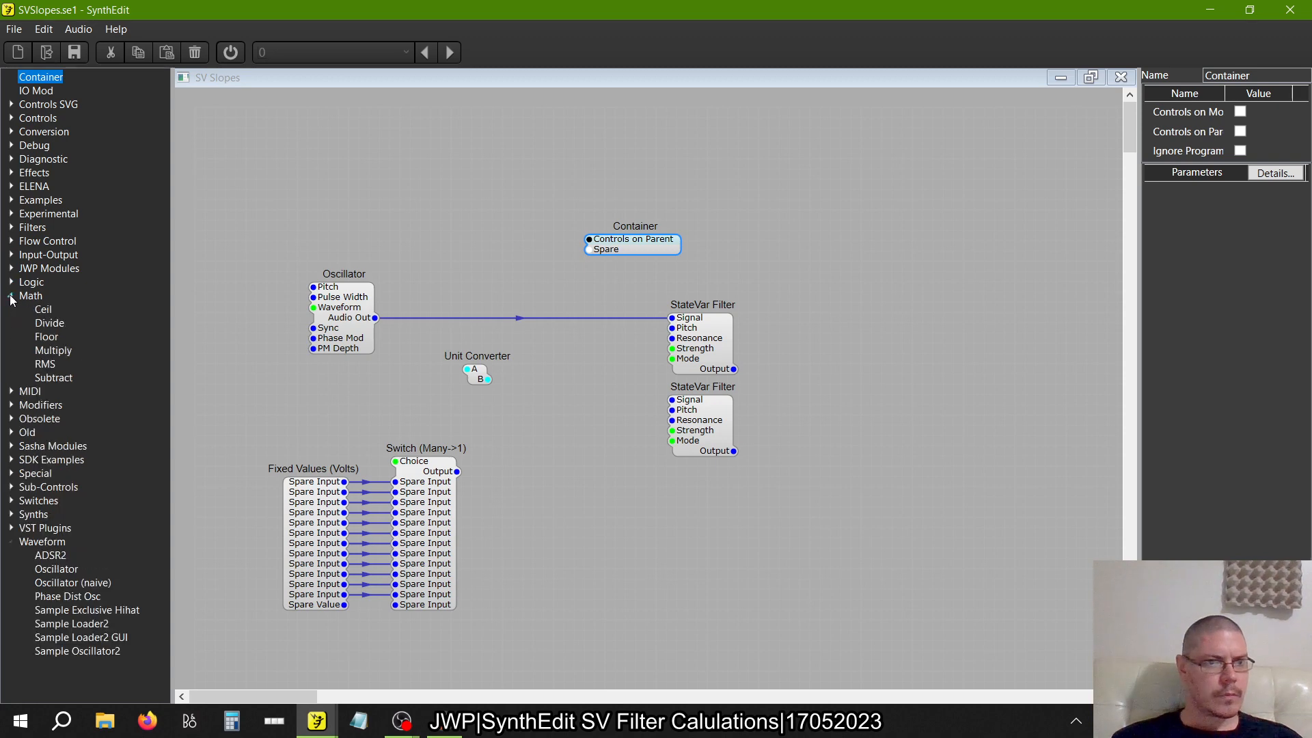
pyautogui.moveTo(45, 363); pyautogui.dragTo(590, 250)
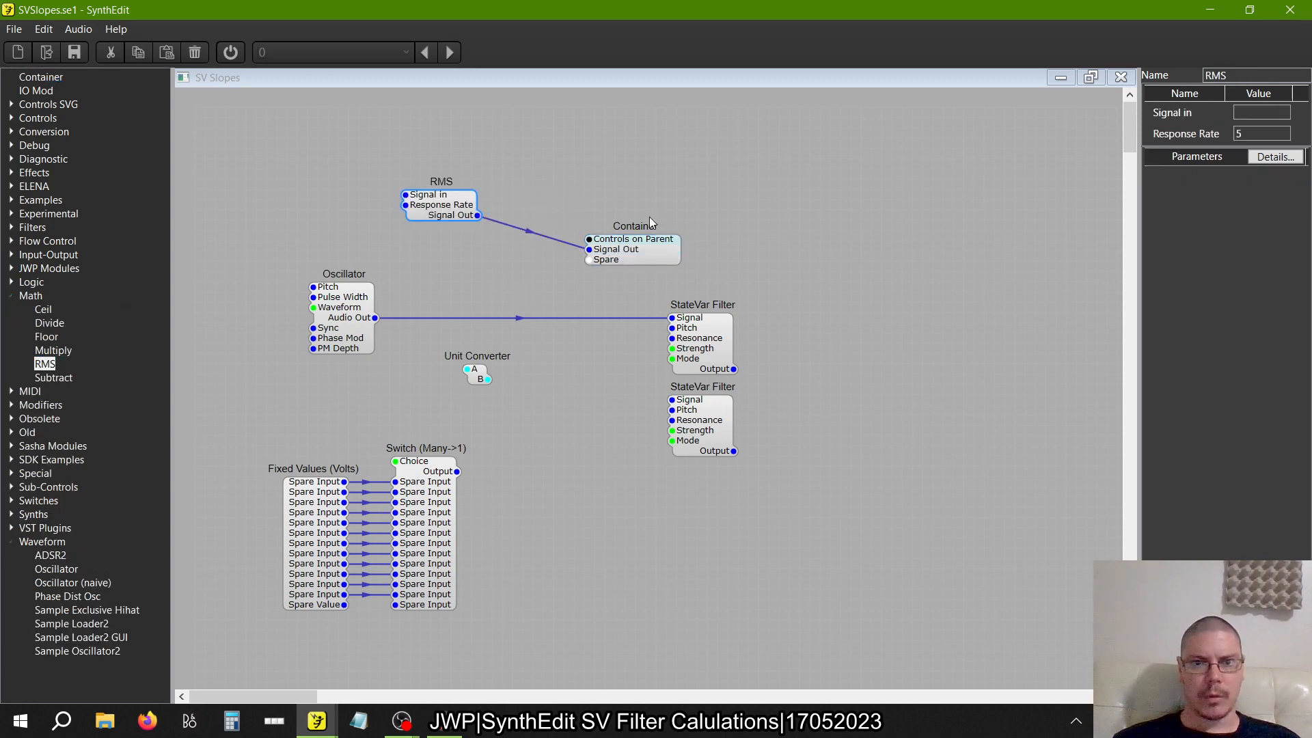
# Inside the Container, add a second IO Mod and link the first one's Signal Out pin to its Spare pin
pyautogui.doubleClick(646, 242)
pyautogui.moveTo(241, 125); pyautogui.dragTo(265, 159)
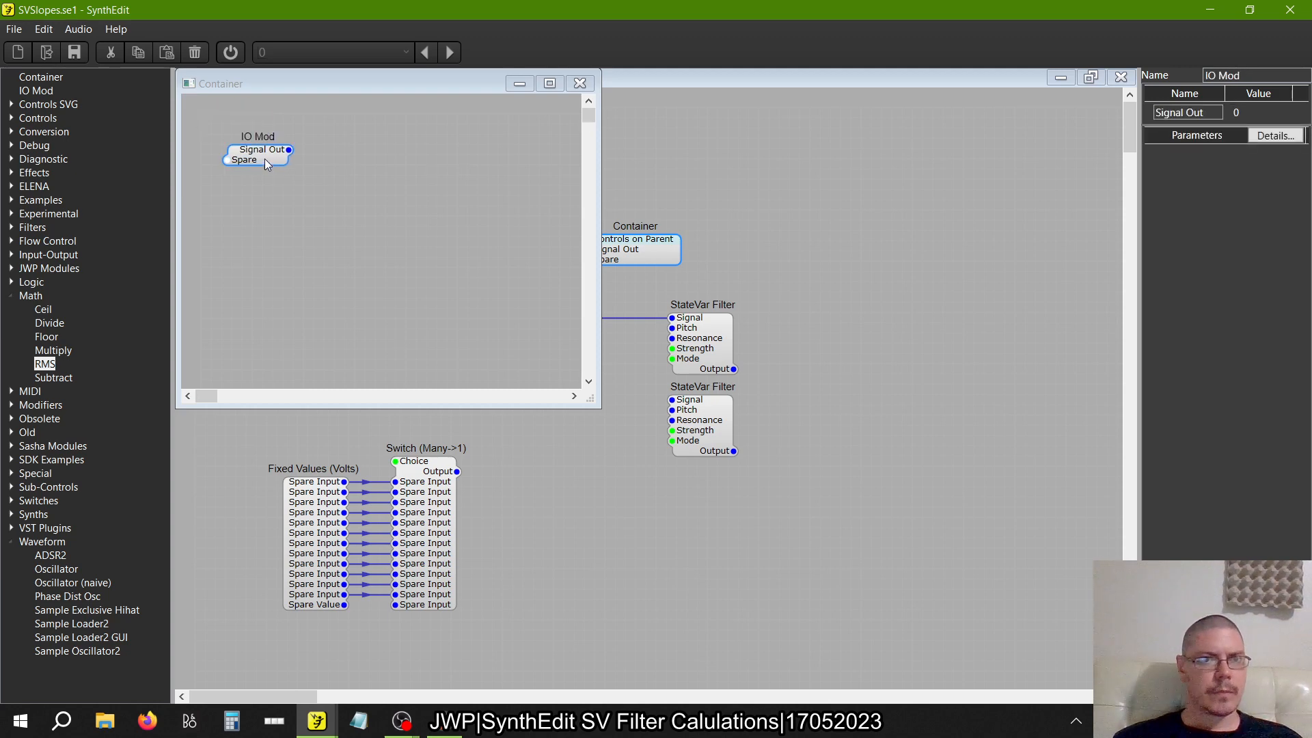
pyautogui.moveTo(60, 90)
pyautogui.mouseDown()
pyautogui.moveTo(382, 150)
pyautogui.moveTo(325, 136)
pyautogui.mouseUp()
pyautogui.click(347, 143)
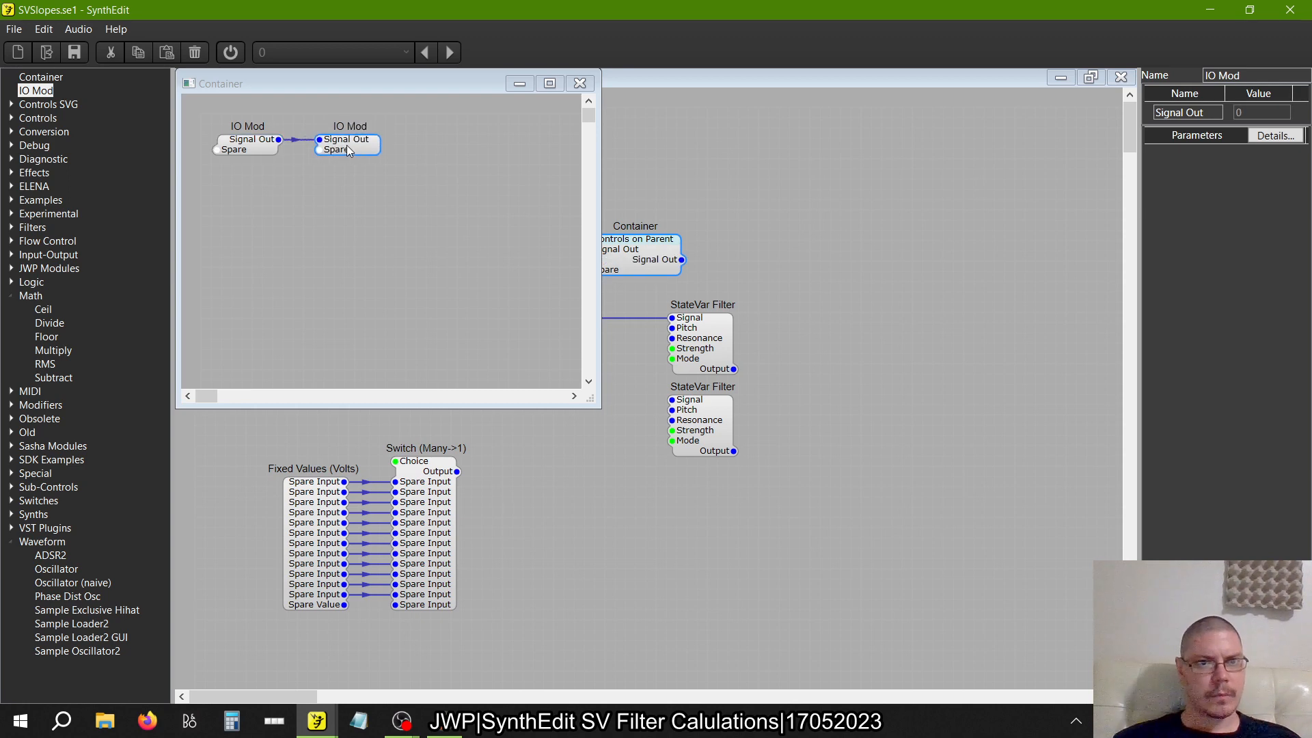
pyautogui.click(579, 83)
pyautogui.click(568, 143)
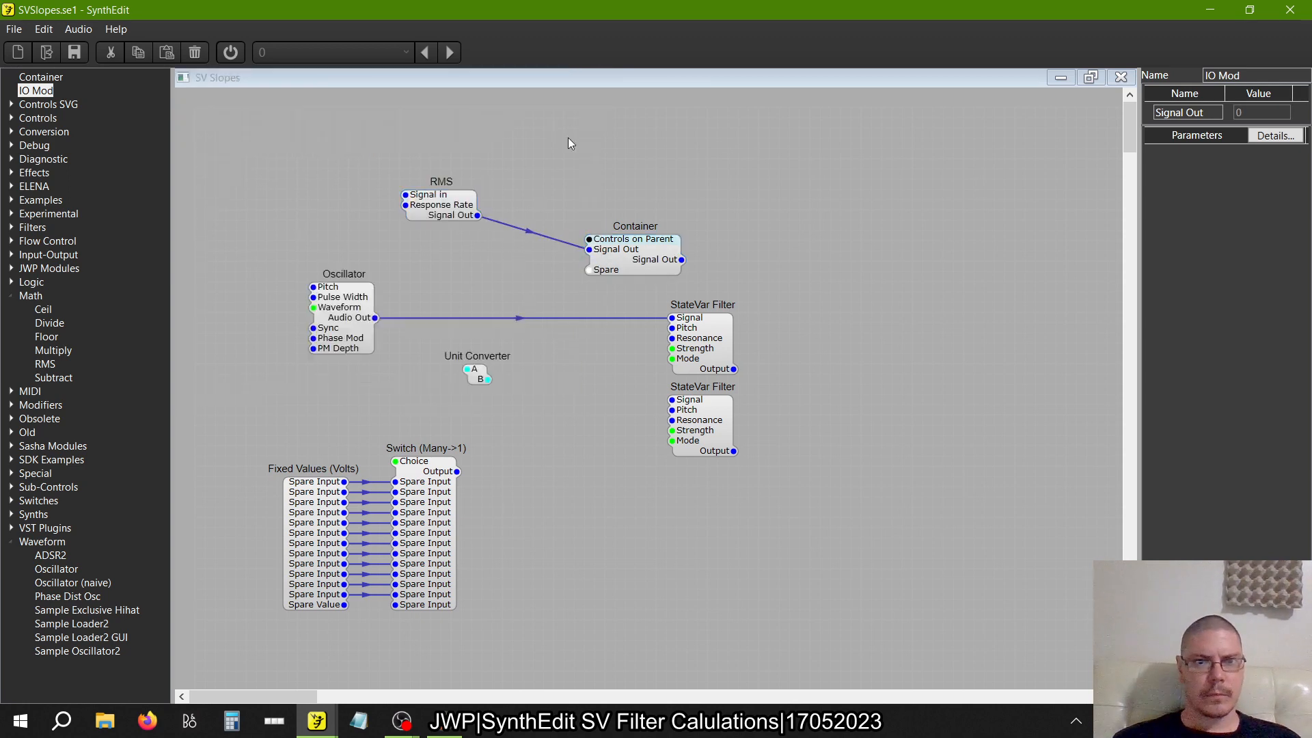
# Delete the RMS module and rename both of the Container's Signal Out pins to Center
pyautogui.click(436, 212)
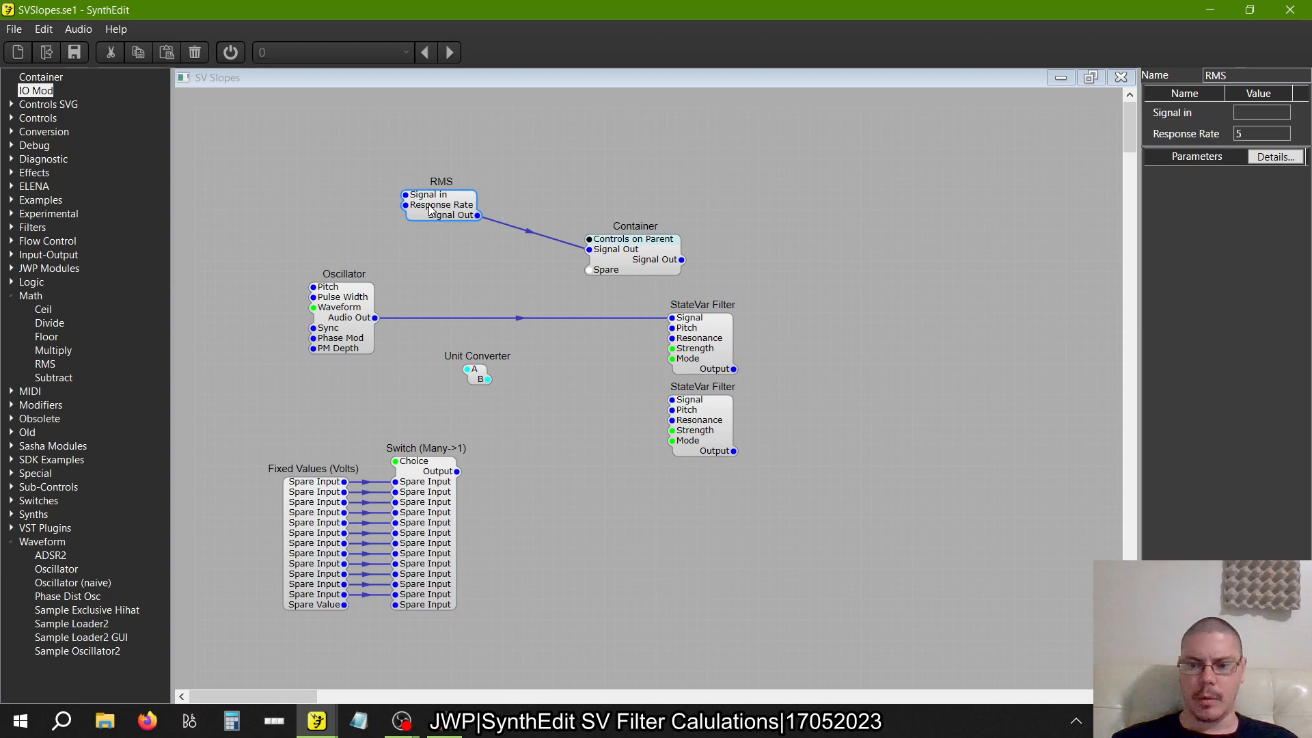
pyautogui.press('Delete')
pyautogui.click(640, 243)
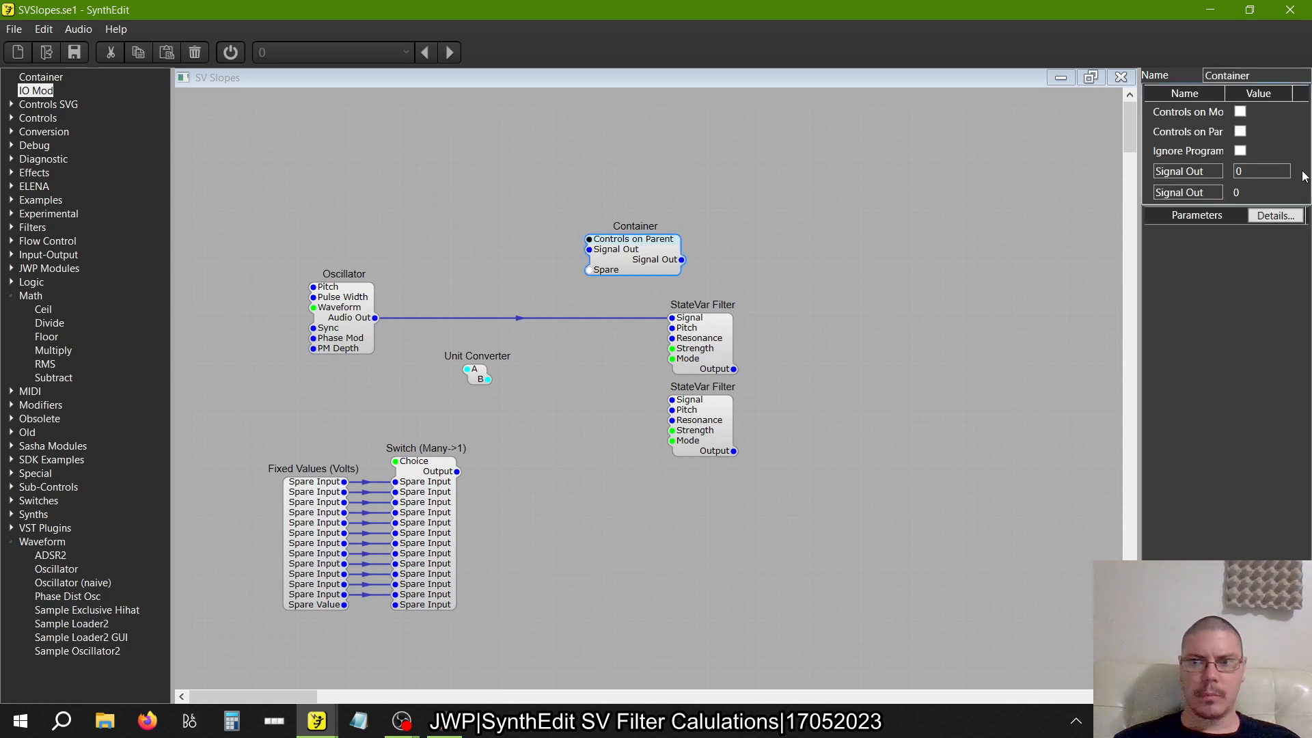
pyautogui.click(1206, 170)
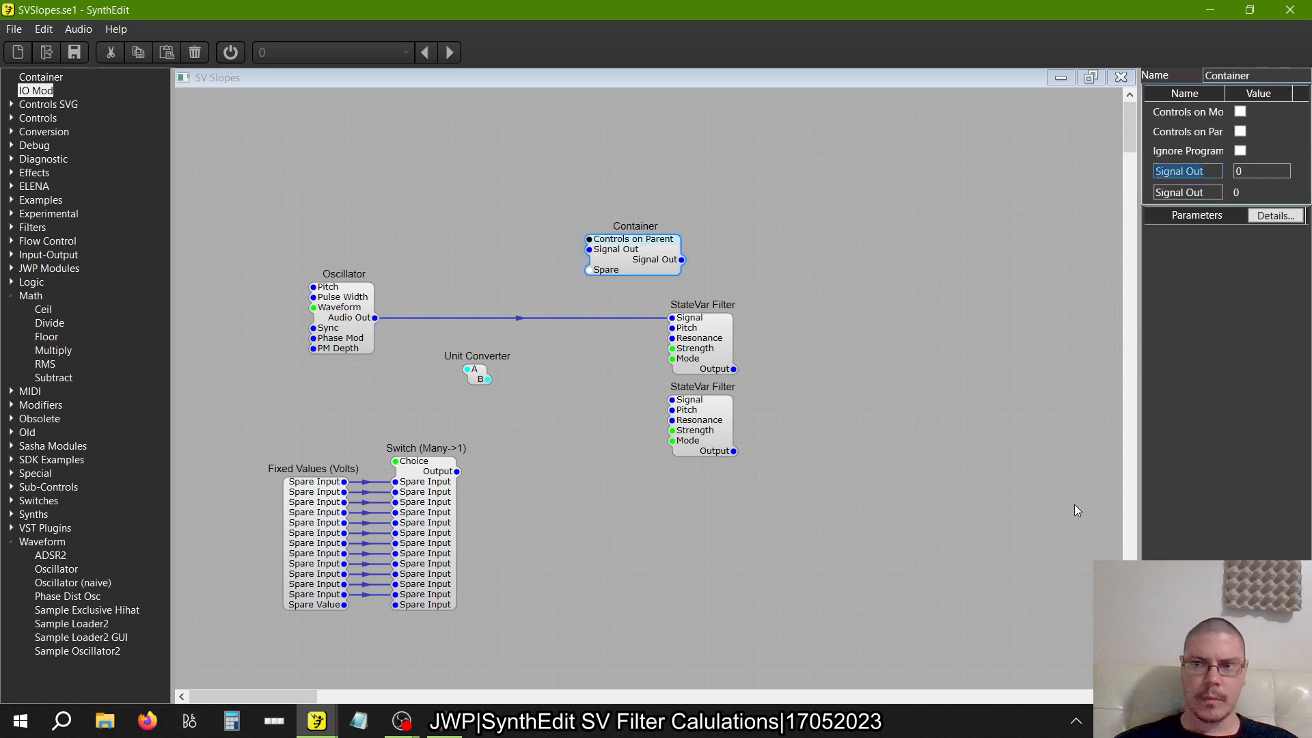
pyautogui.write('Center')
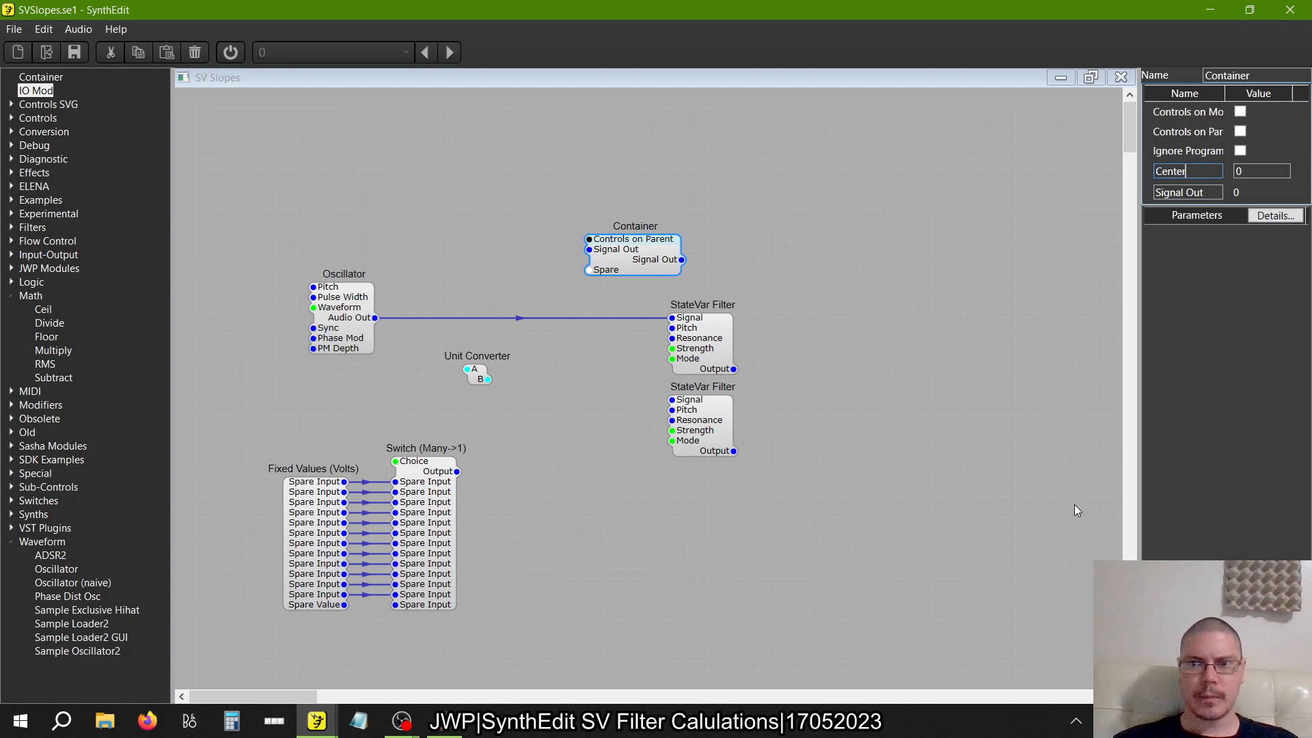
pyautogui.press('Tab')
pyautogui.click(1188, 192)
pyautogui.write('Center')
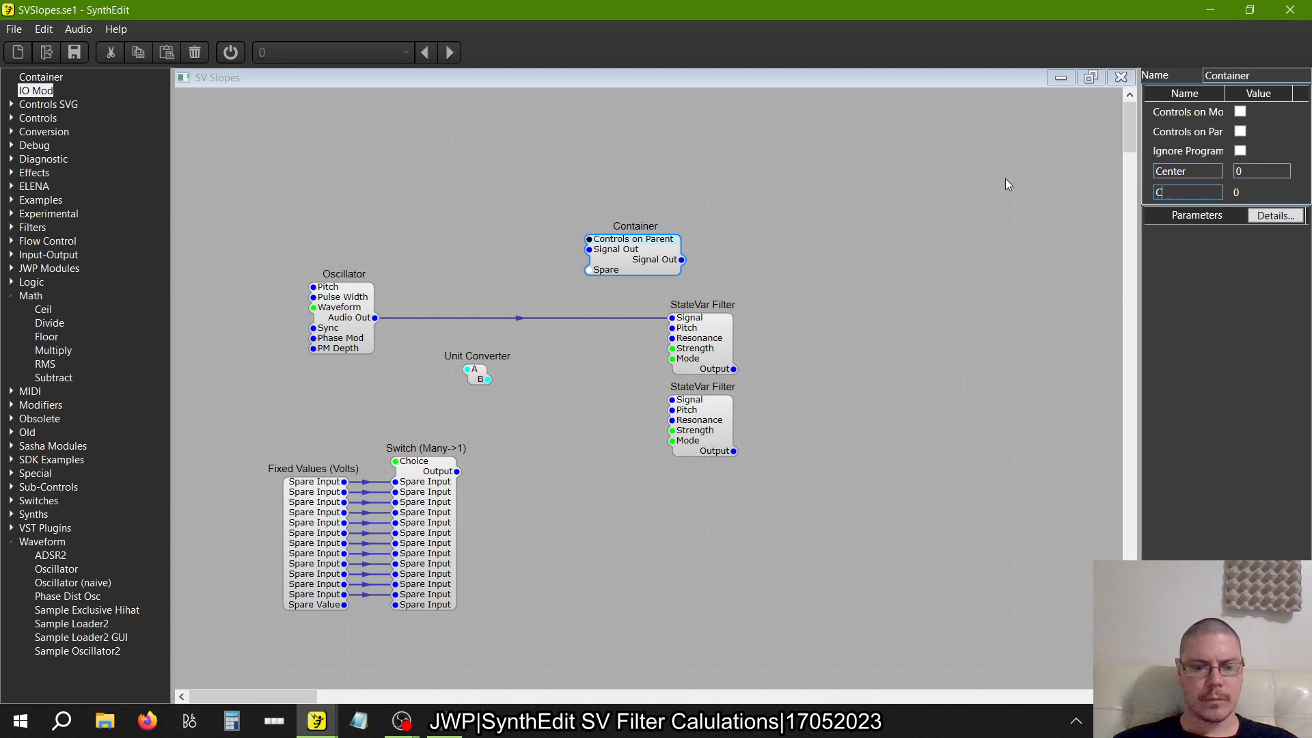
pyautogui.press('Tab')
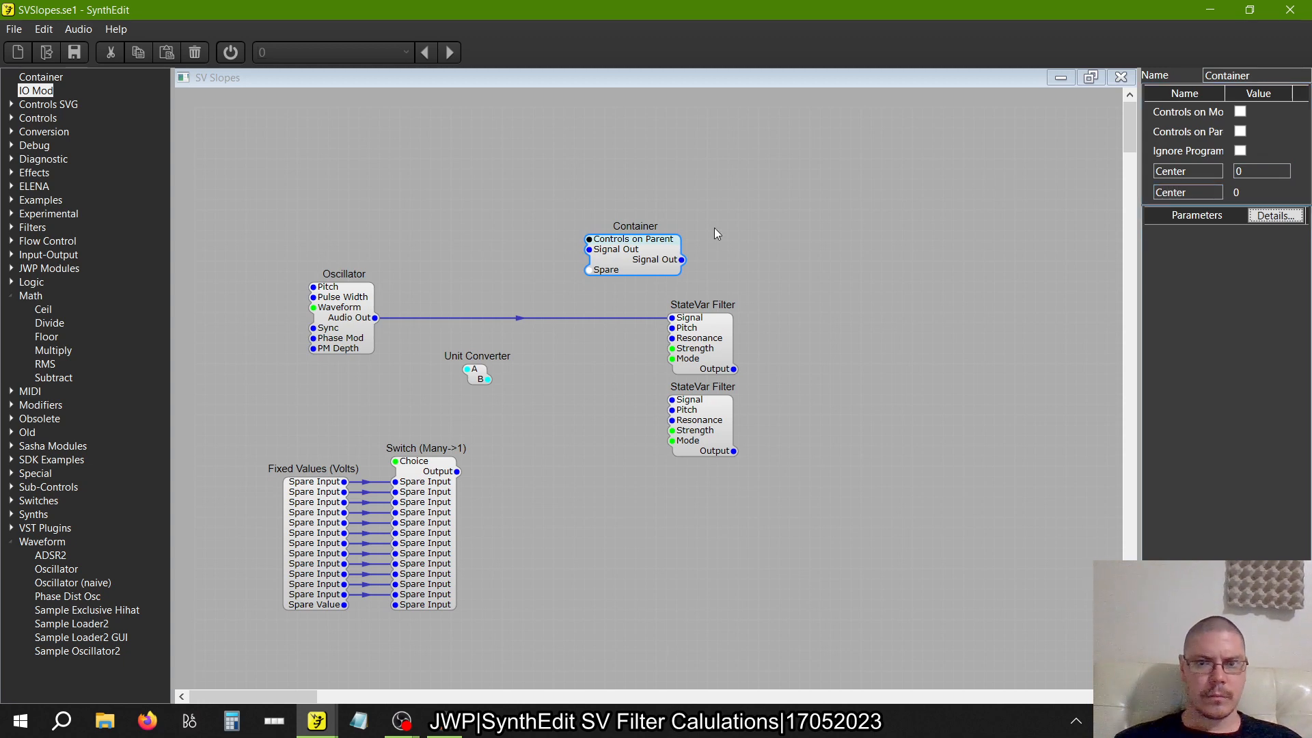
# Connect the Container's Center output to the upper StateVar Filter's Pitch and reposition the Container above that filter
pyautogui.moveTo(656, 257); pyautogui.dragTo(565, 263)
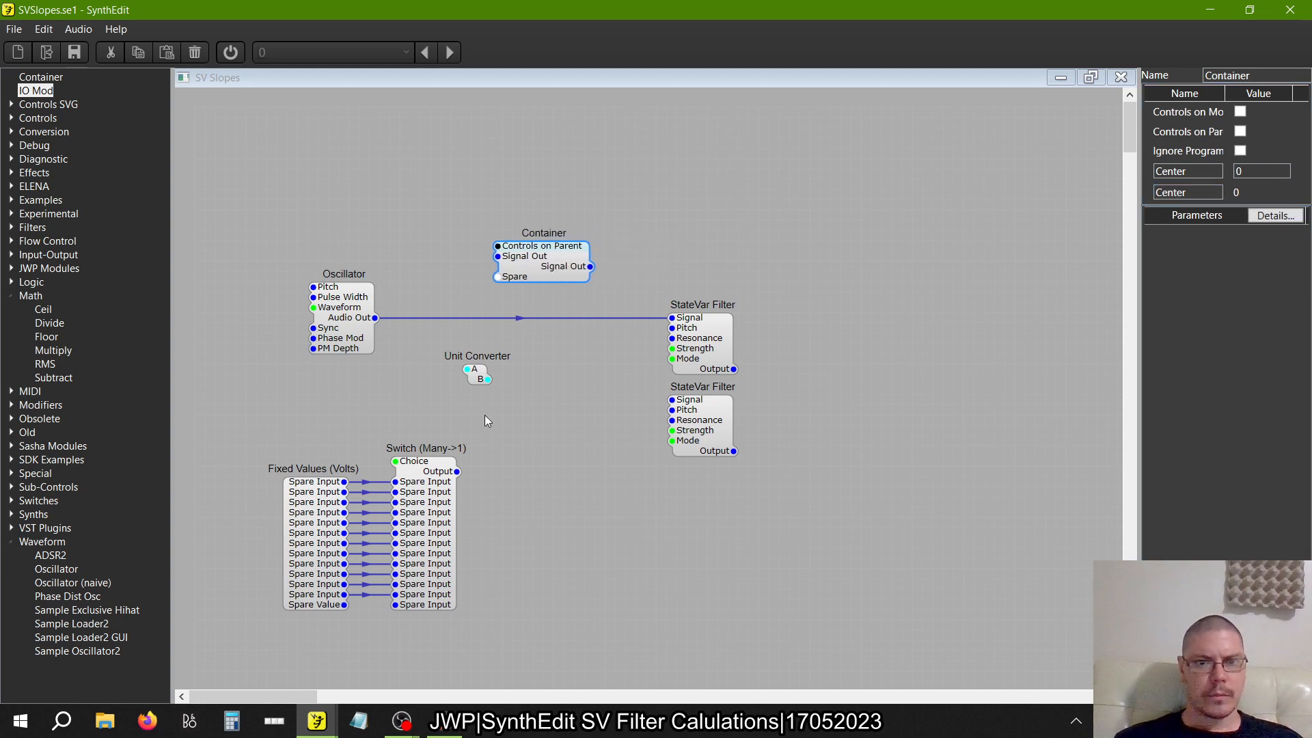
pyautogui.moveTo(471, 373); pyautogui.dragTo(451, 382)
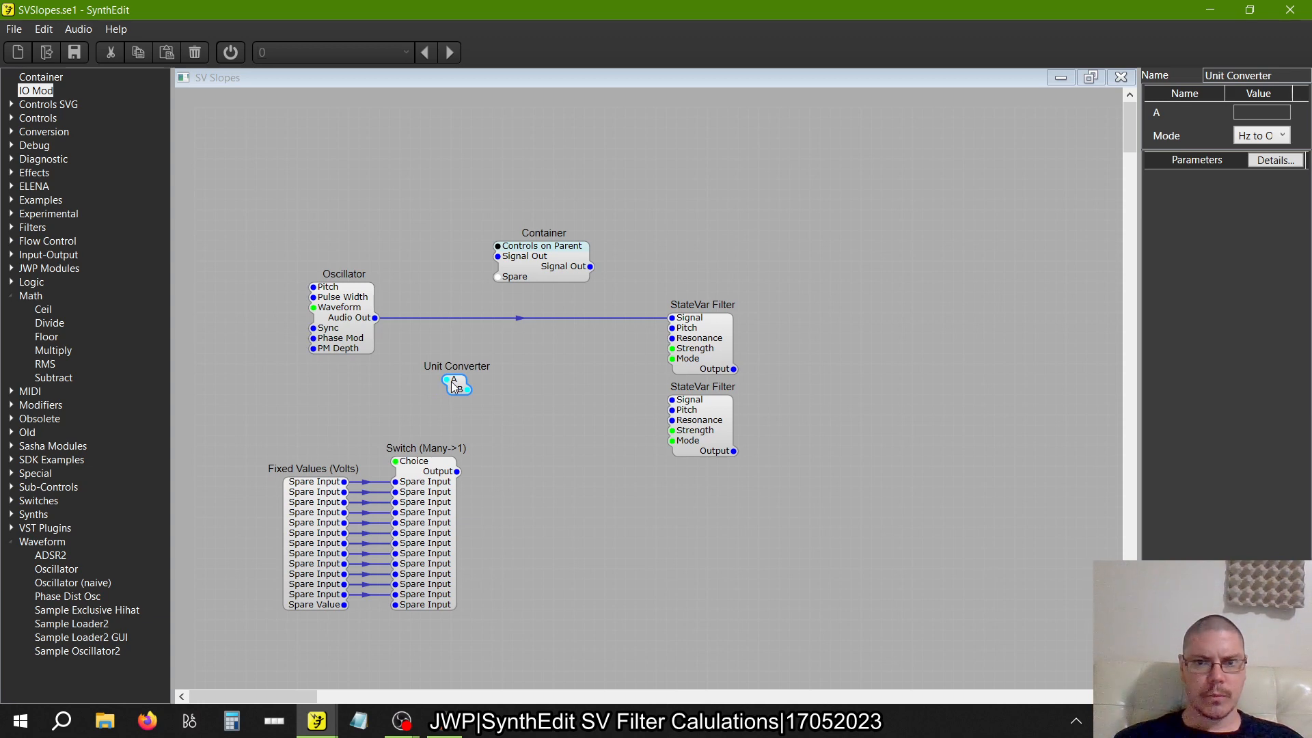
pyautogui.moveTo(592, 267); pyautogui.dragTo(660, 373)
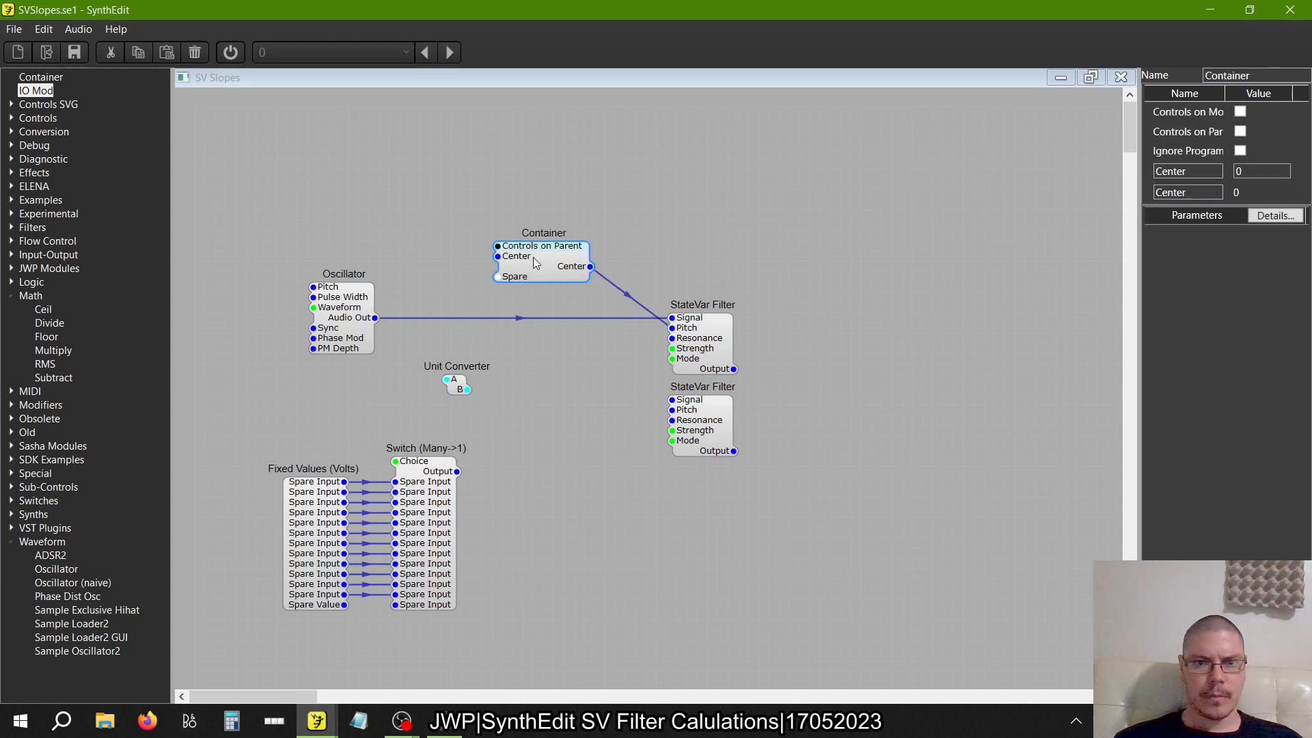
pyautogui.moveTo(531, 262); pyautogui.dragTo(618, 243)
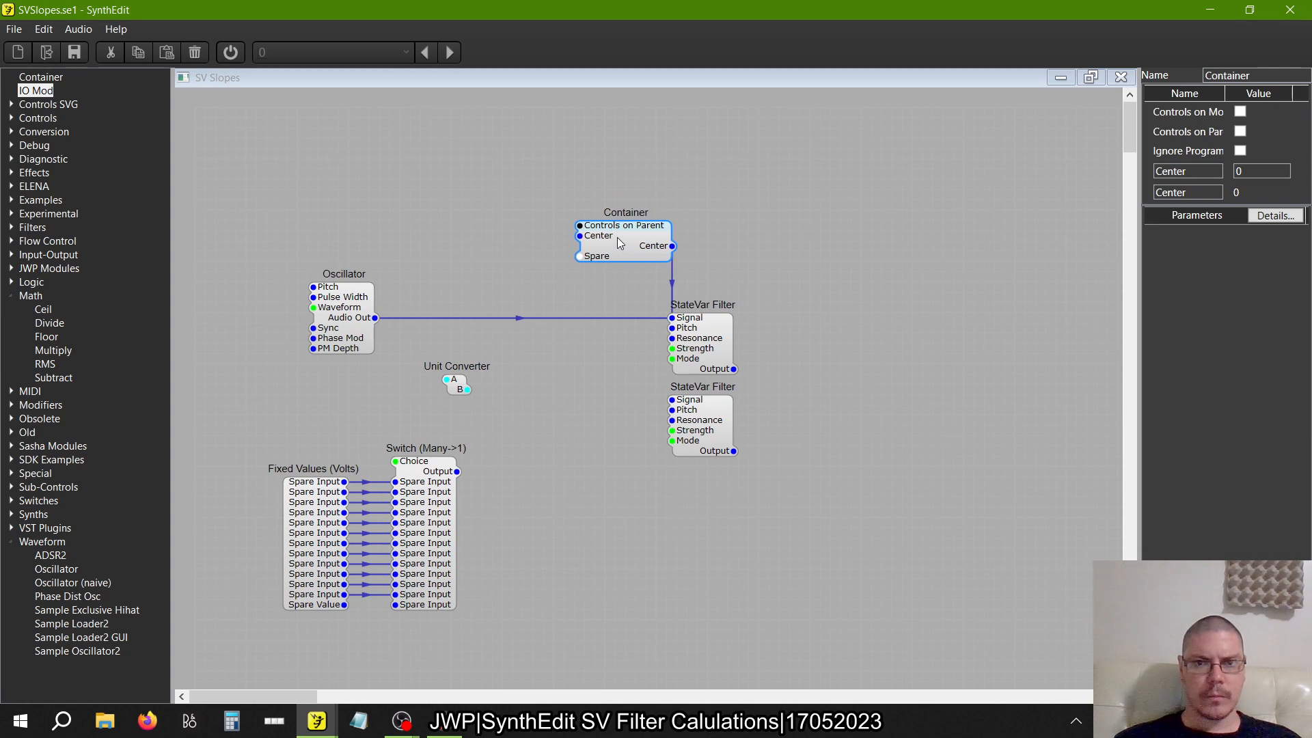
# Duplicate the Container and place the original directly in front of the upper StateVar Filter
pyautogui.rightClick(617, 236)
pyautogui.click(827, 242)
pyautogui.rightClick(849, 241)
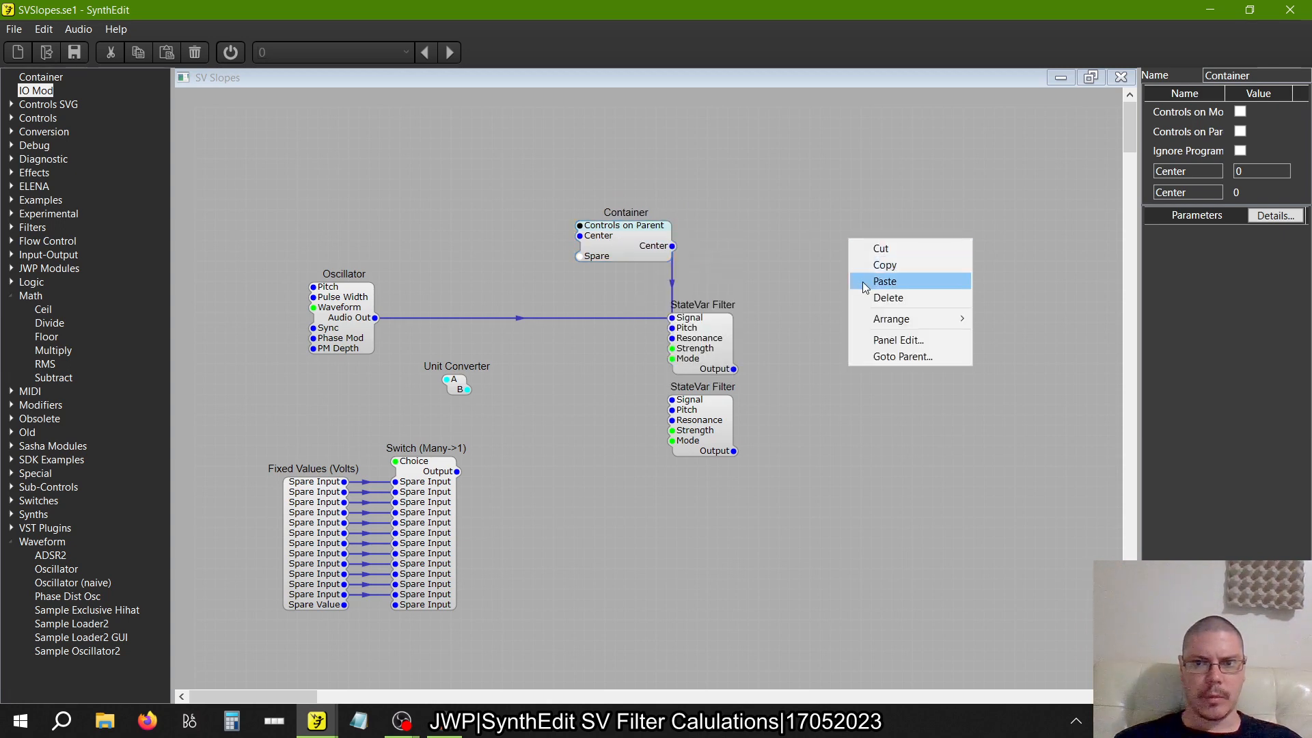
pyautogui.click(885, 281)
pyautogui.moveTo(890, 271); pyautogui.dragTo(832, 255)
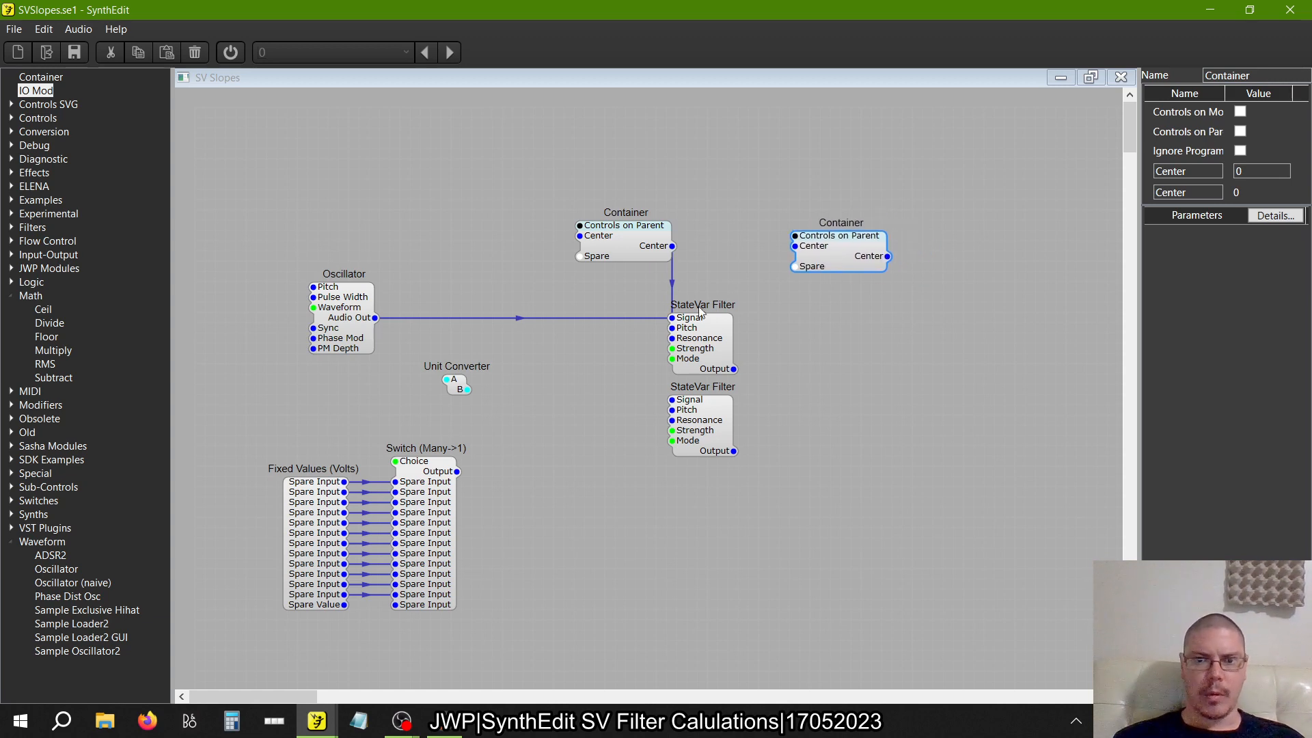
pyautogui.moveTo(834, 263); pyautogui.dragTo(771, 255)
pyautogui.moveTo(624, 249); pyautogui.dragTo(562, 329)
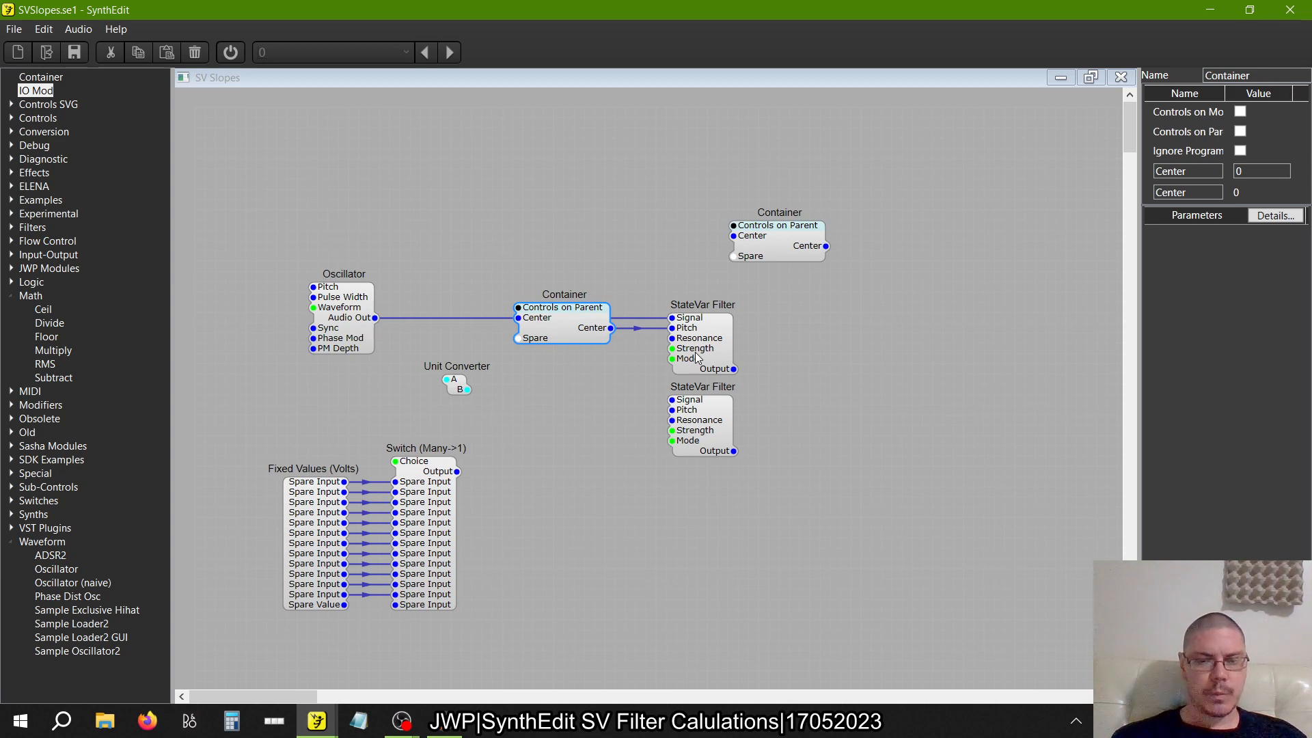
# Move the Unit Converter above the Oscillator row, and connect the copied Container's Center output to the lower StateVar Filter's Pitch
pyautogui.click(454, 383)
pyautogui.moveTo(454, 382); pyautogui.dragTo(457, 318)
pyautogui.moveTo(453, 381); pyautogui.dragTo(457, 341)
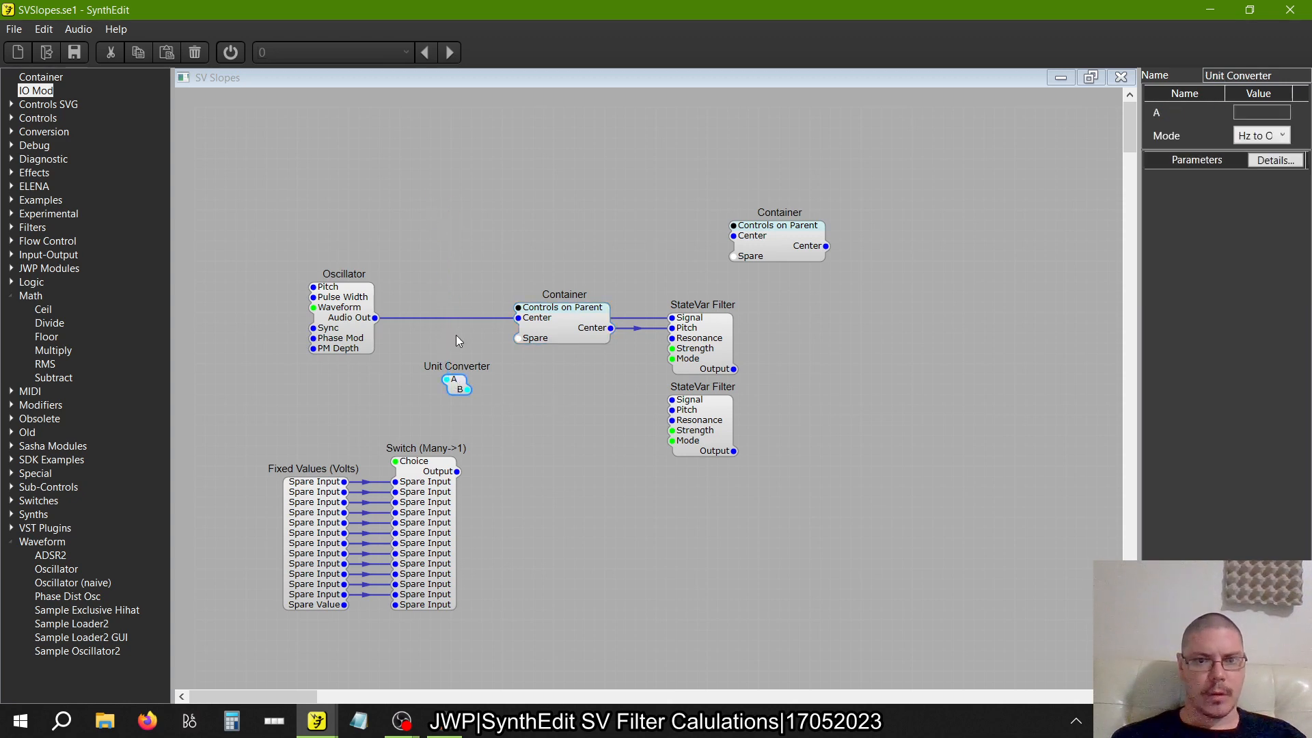
pyautogui.moveTo(437, 232); pyautogui.dragTo(501, 118)
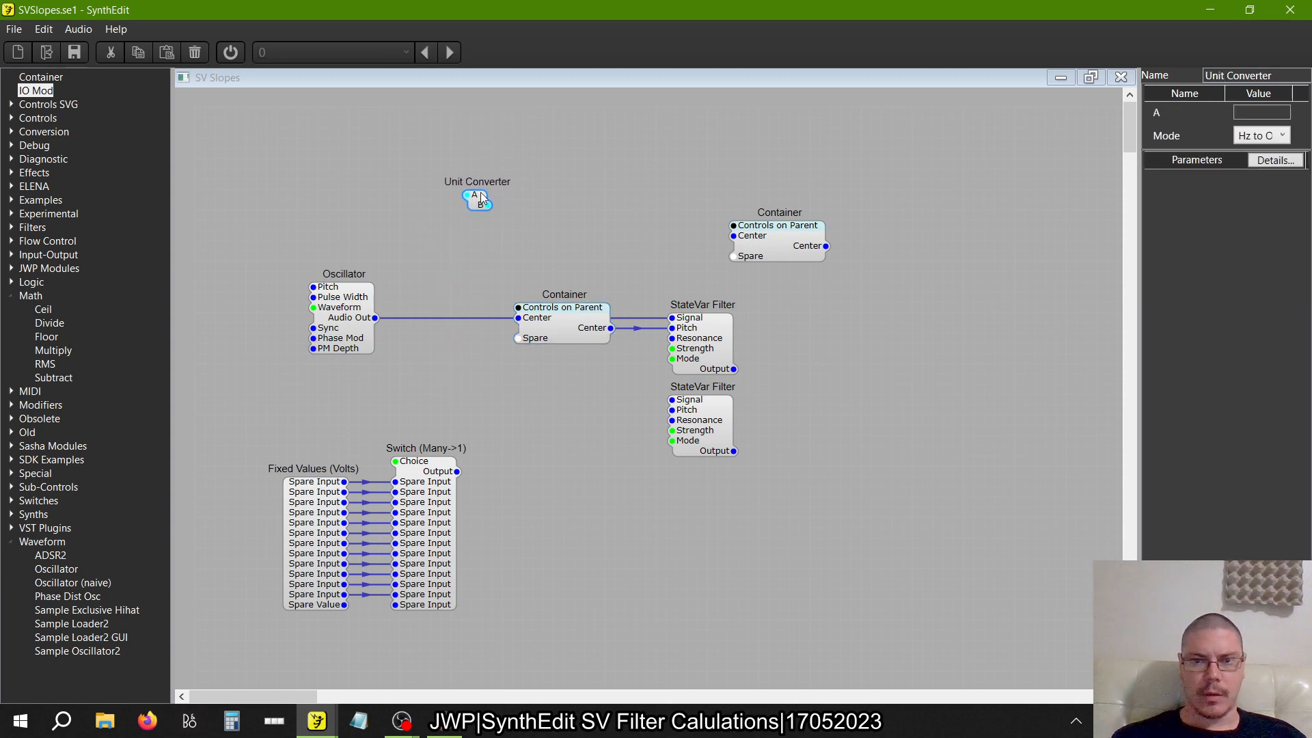
pyautogui.moveTo(481, 198); pyautogui.dragTo(481, 188)
pyautogui.moveTo(781, 250); pyautogui.dragTo(673, 411)
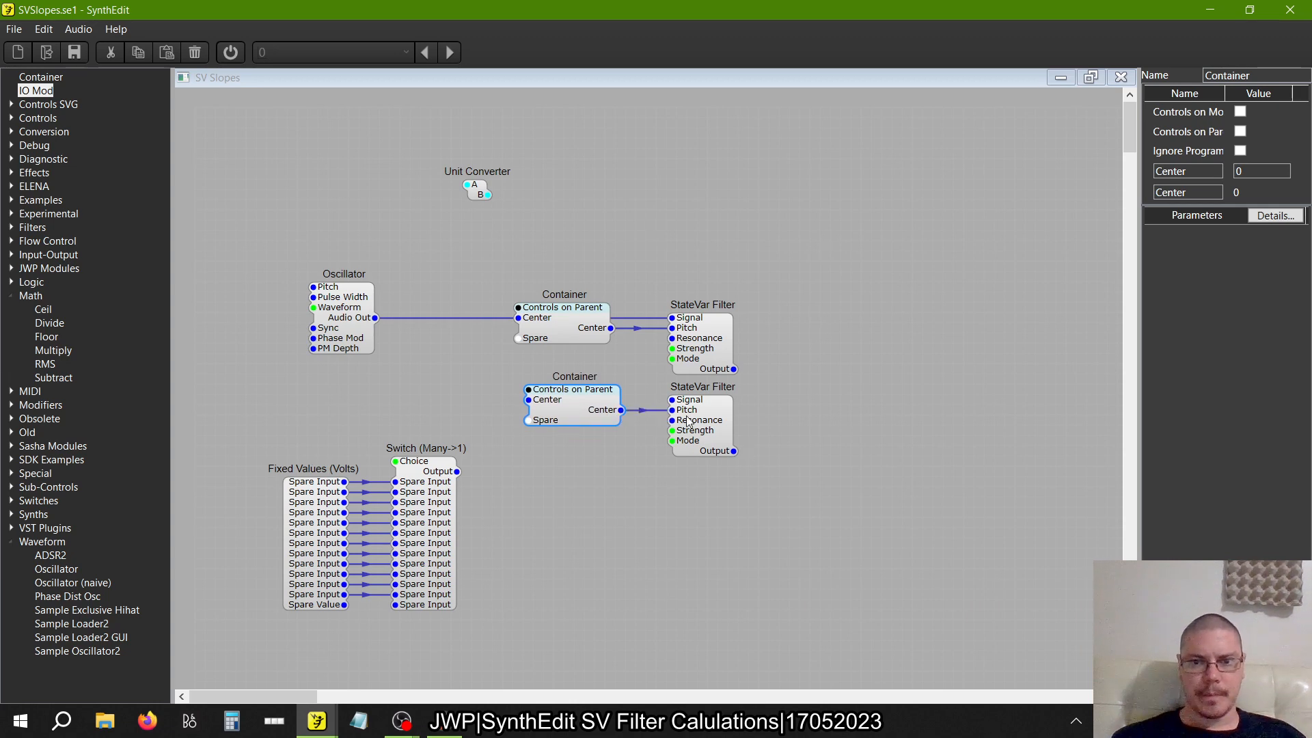
# Duplicate the lower StateVar Filter beside itself, feeding the copy's Signal from the first filter's Output and its Pitch from Center
pyautogui.click(688, 421)
pyautogui.rightClick(688, 421)
pyautogui.click(705, 441)
pyautogui.rightClick(925, 382)
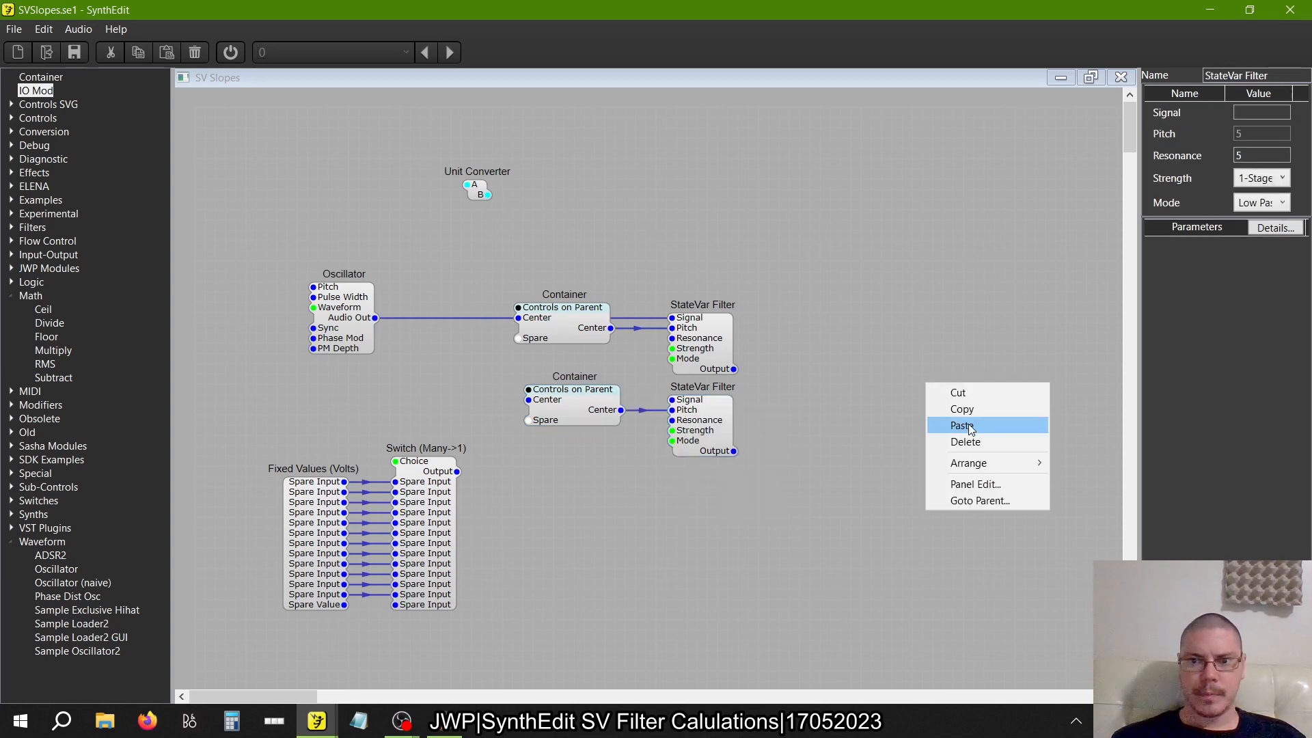
pyautogui.click(961, 425)
pyautogui.moveTo(956, 423); pyautogui.dragTo(620, 410)
pyautogui.click(735, 452)
# Duplicate the second row's Container and two StateVar Filters, and align the copies as a third row beneath
pyautogui.moveTo(943, 551); pyautogui.dragTo(492, 367)
pyautogui.rightClick(580, 416)
pyautogui.click(596, 443)
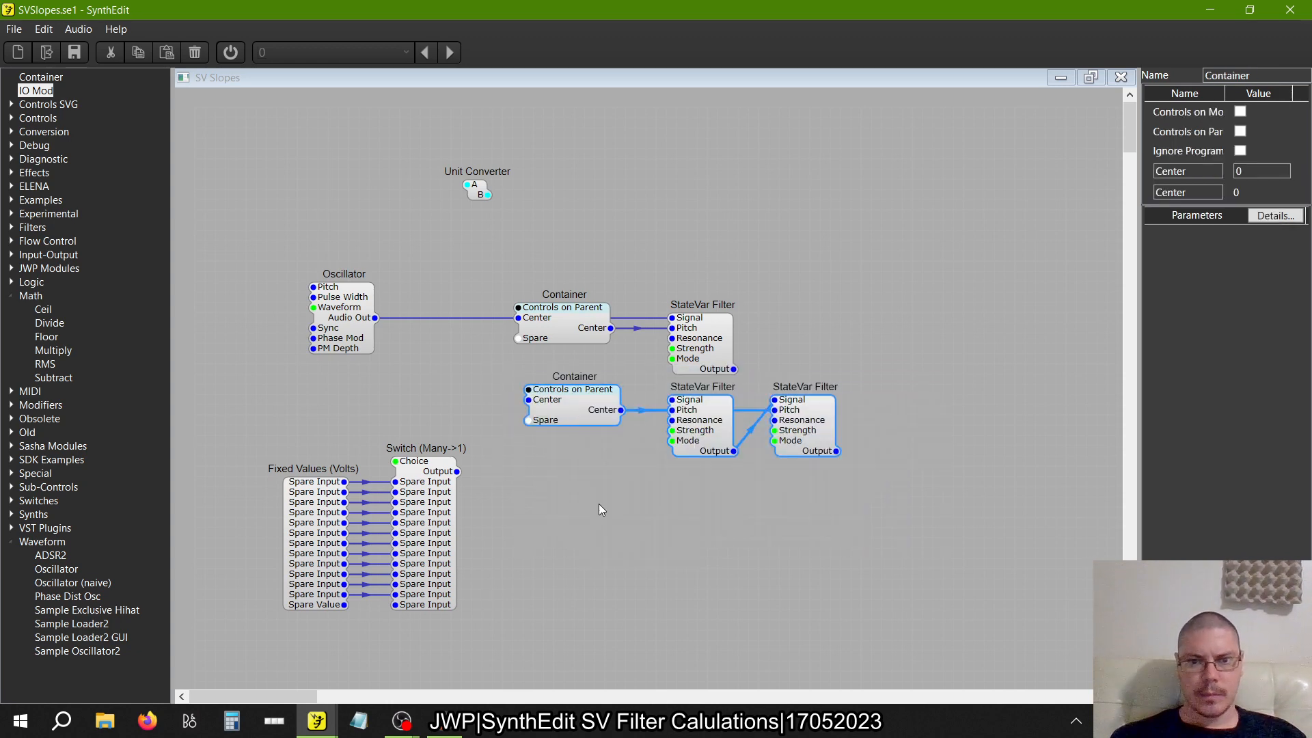
pyautogui.rightClick(598, 504)
pyautogui.click(629, 546)
pyautogui.moveTo(661, 552); pyautogui.dragTo(717, 538)
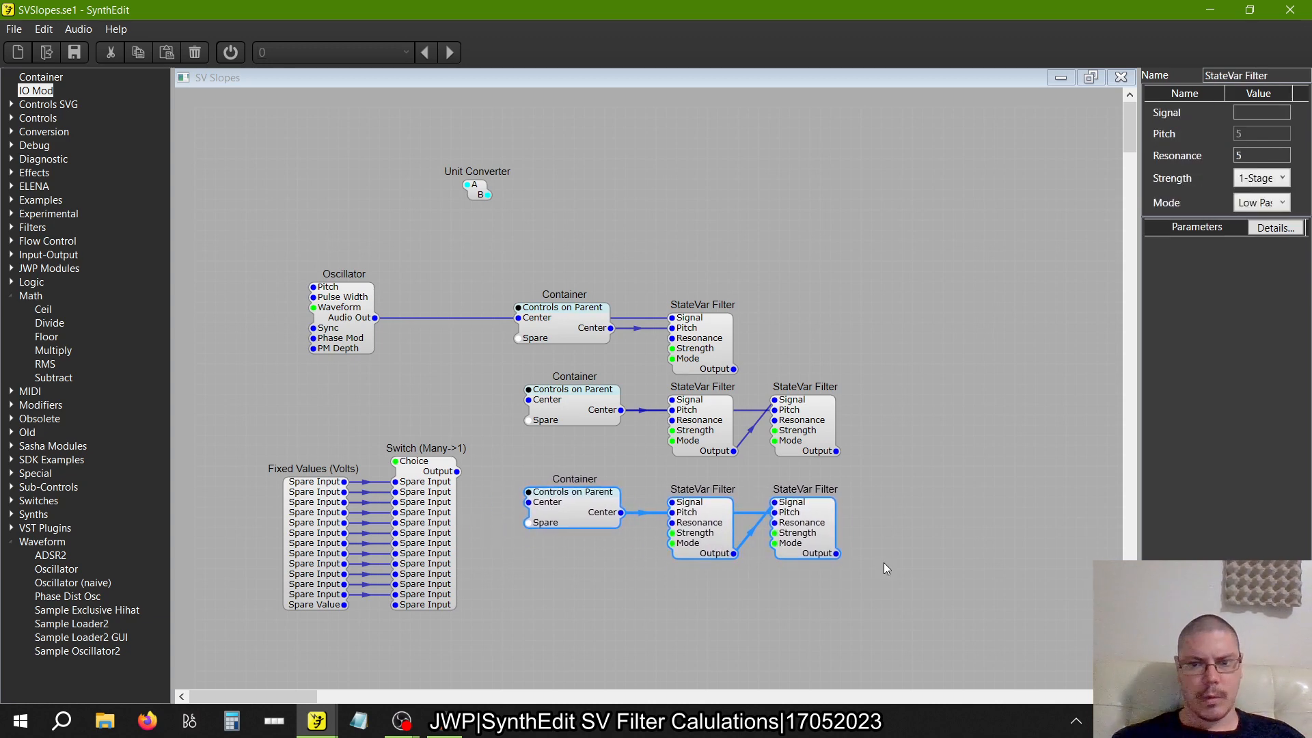
# Extend the third row with two more StateVar Filters from a pasted copy, driving their Pitch from that row's Container instead of the pasted one
pyautogui.scroll(-3, 706, 606)
pyautogui.rightClick(709, 579)
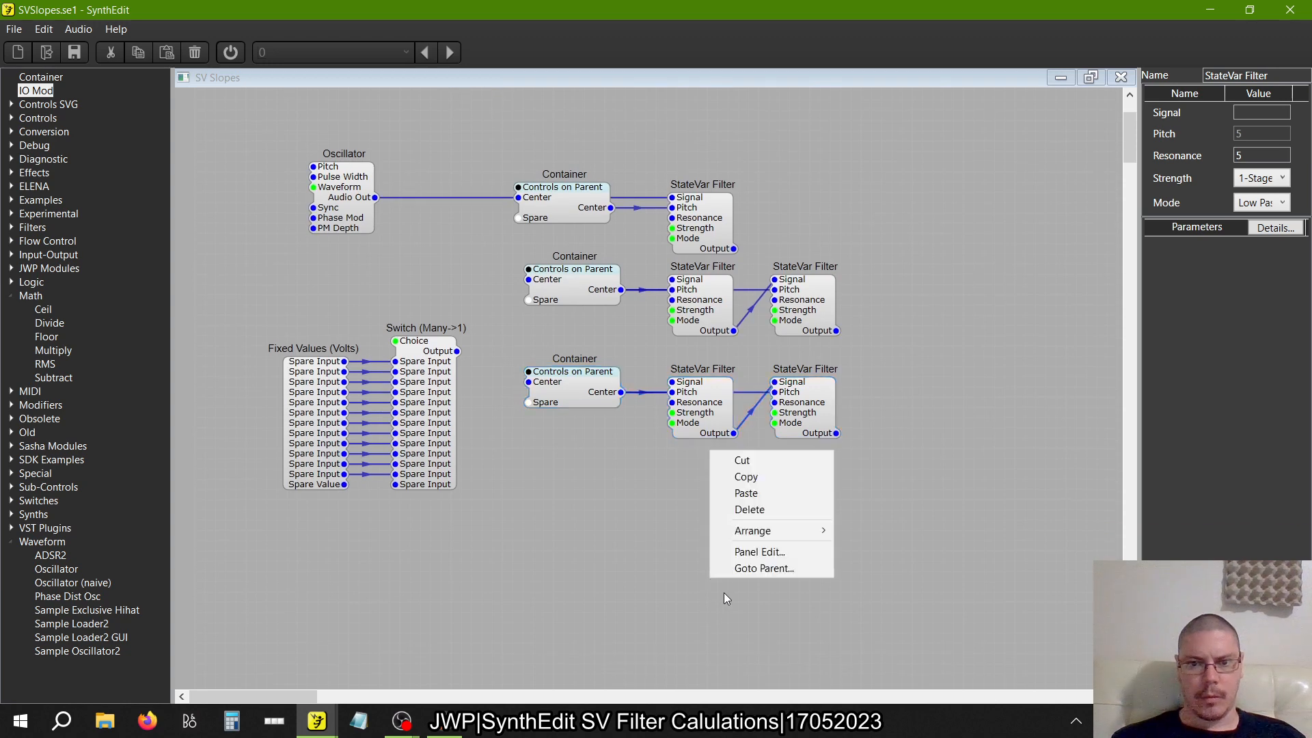
pyautogui.click(732, 494)
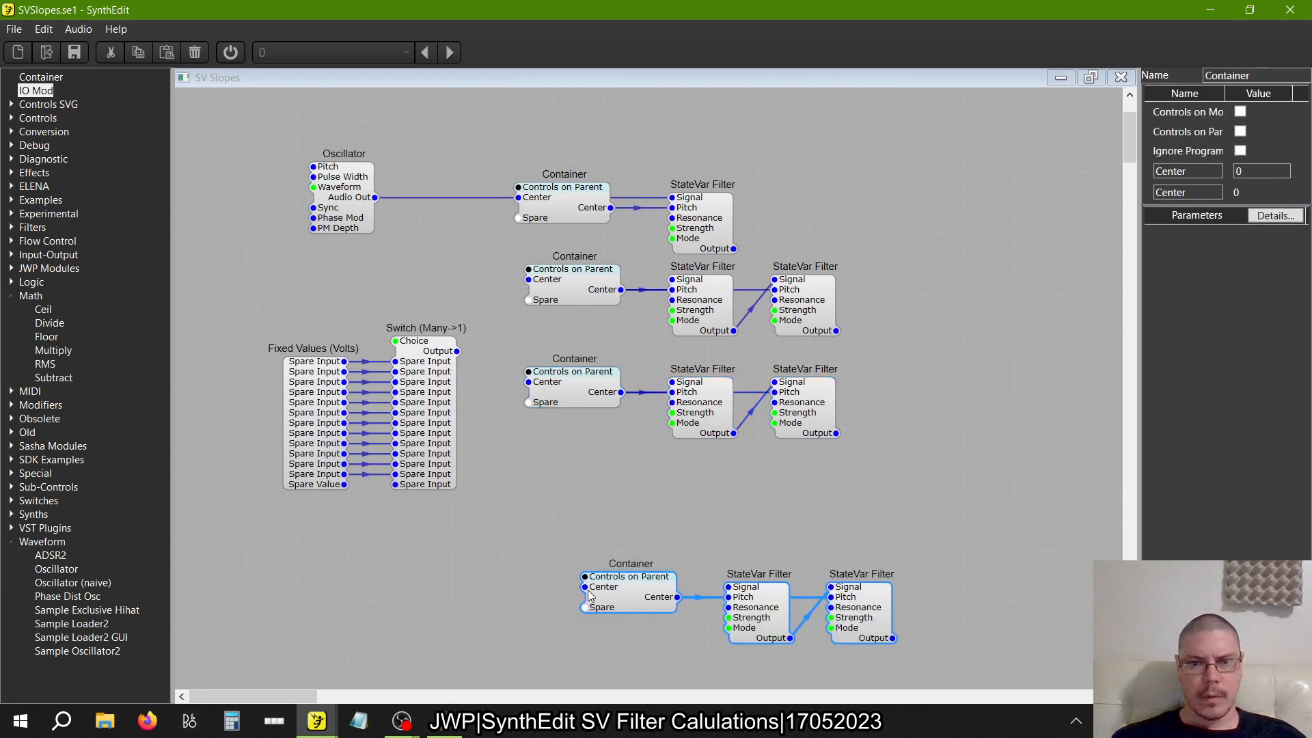
pyautogui.moveTo(586, 588); pyautogui.dragTo(636, 399)
pyautogui.rightClick(628, 588)
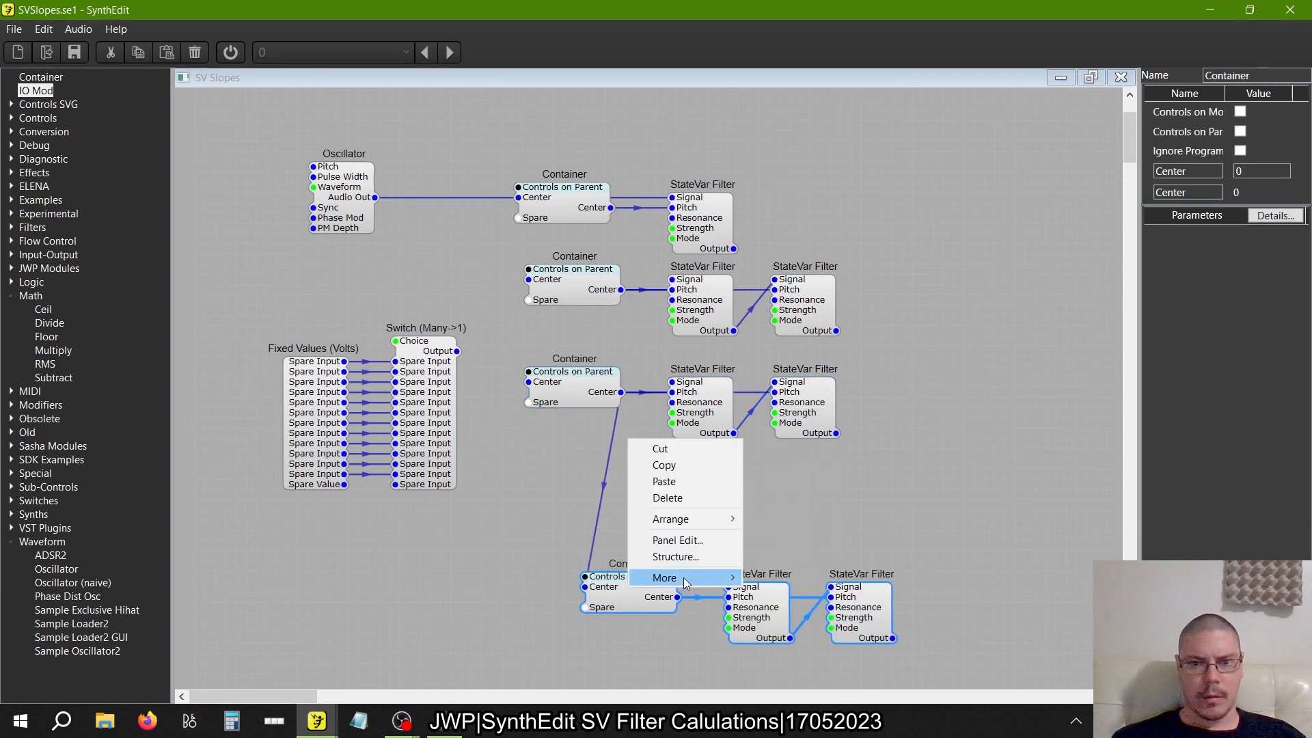
pyautogui.moveTo(677, 577)
pyautogui.click(841, 543)
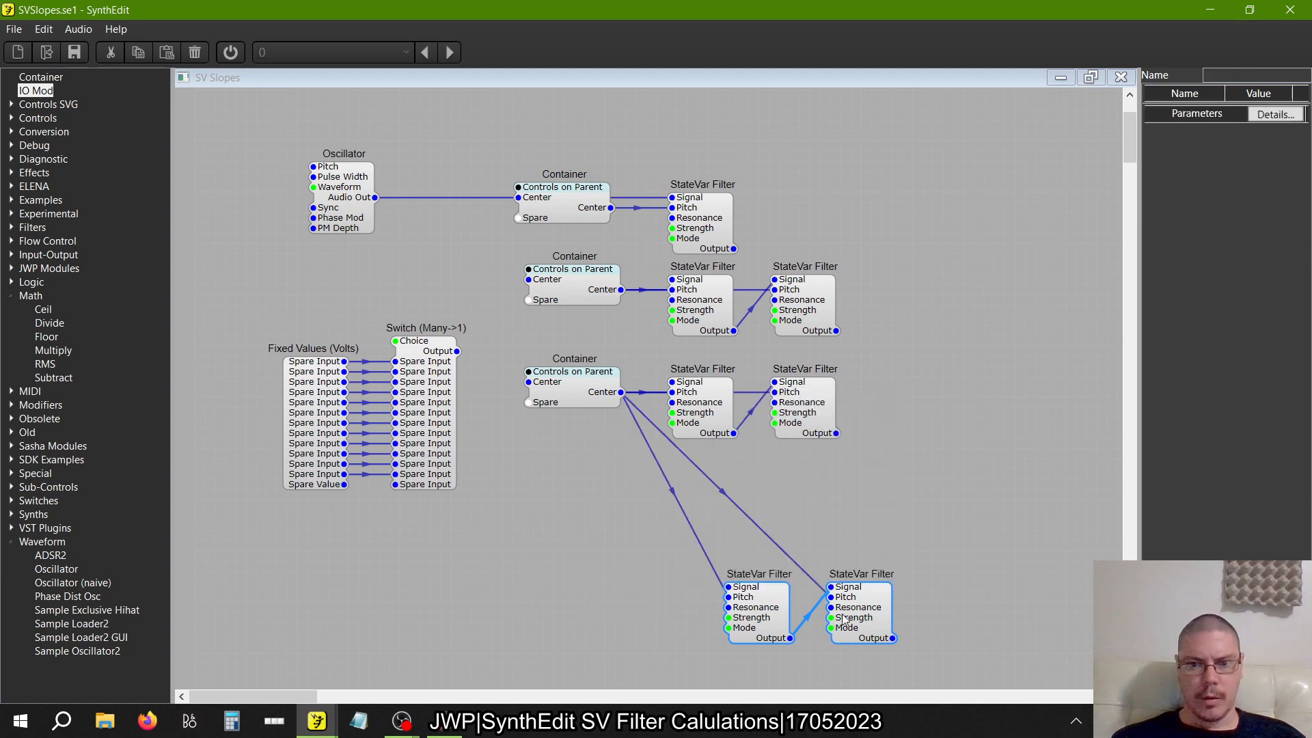
pyautogui.moveTo(845, 600); pyautogui.dragTo(976, 385)
# Duplicate the third row's Container and four StateVar Filters, and align the copies as a fourth row beneath
pyautogui.moveTo(1090, 499); pyautogui.dragTo(502, 352)
pyautogui.rightClick(562, 389)
pyautogui.click(572, 518)
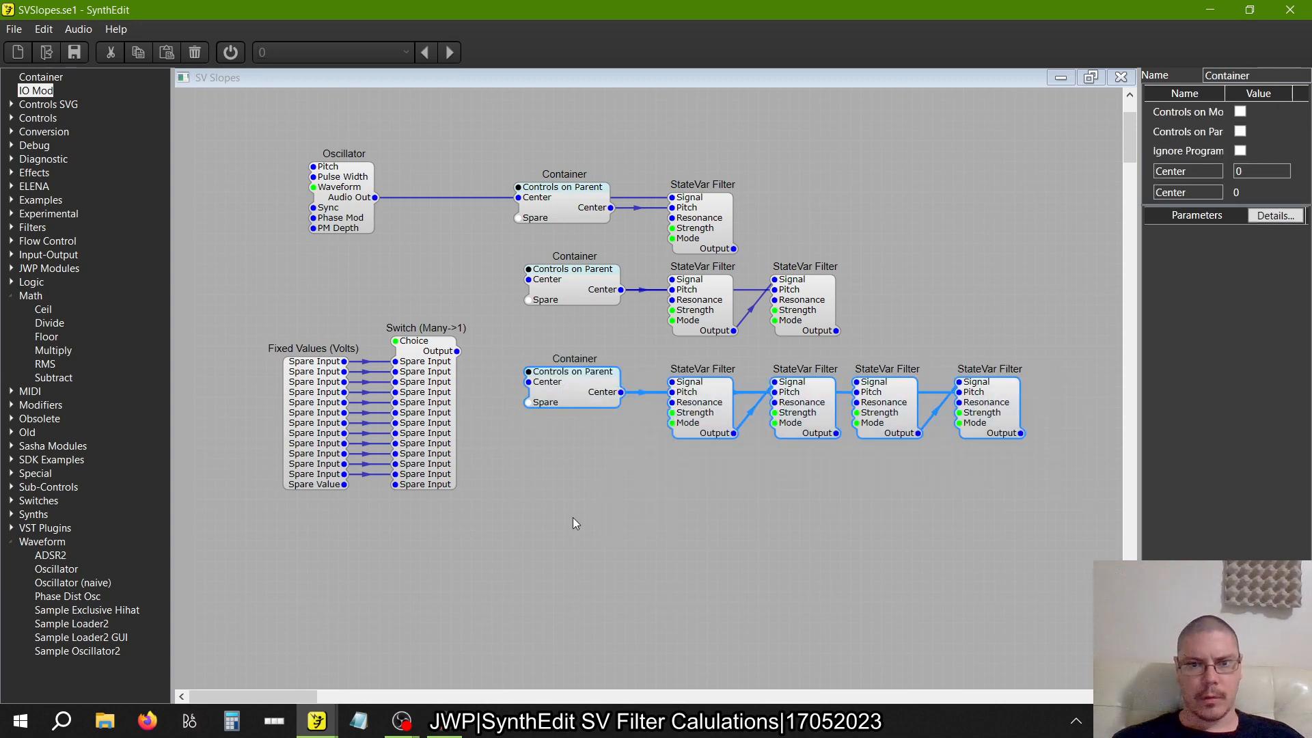
pyautogui.rightClick(572, 518)
pyautogui.click(595, 544)
pyautogui.hotkey('ctrl', 'v')
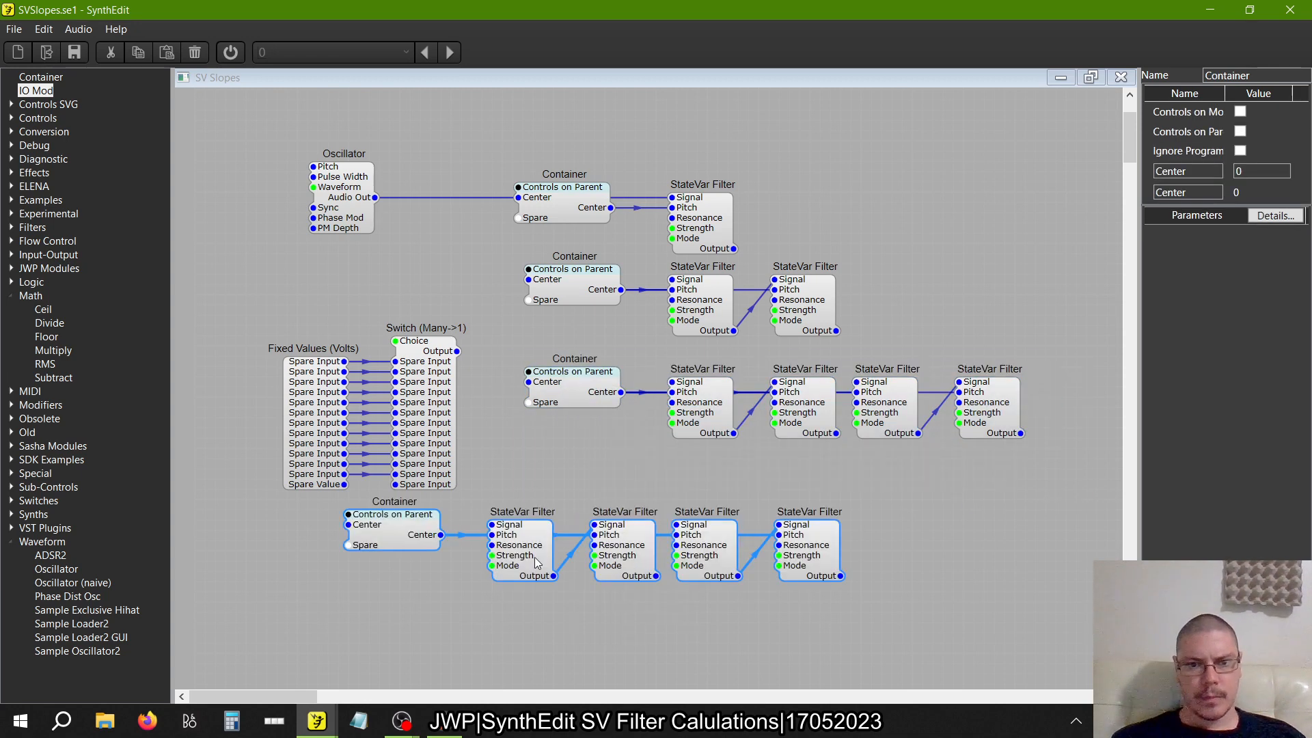
pyautogui.moveTo(537, 562); pyautogui.dragTo(708, 527)
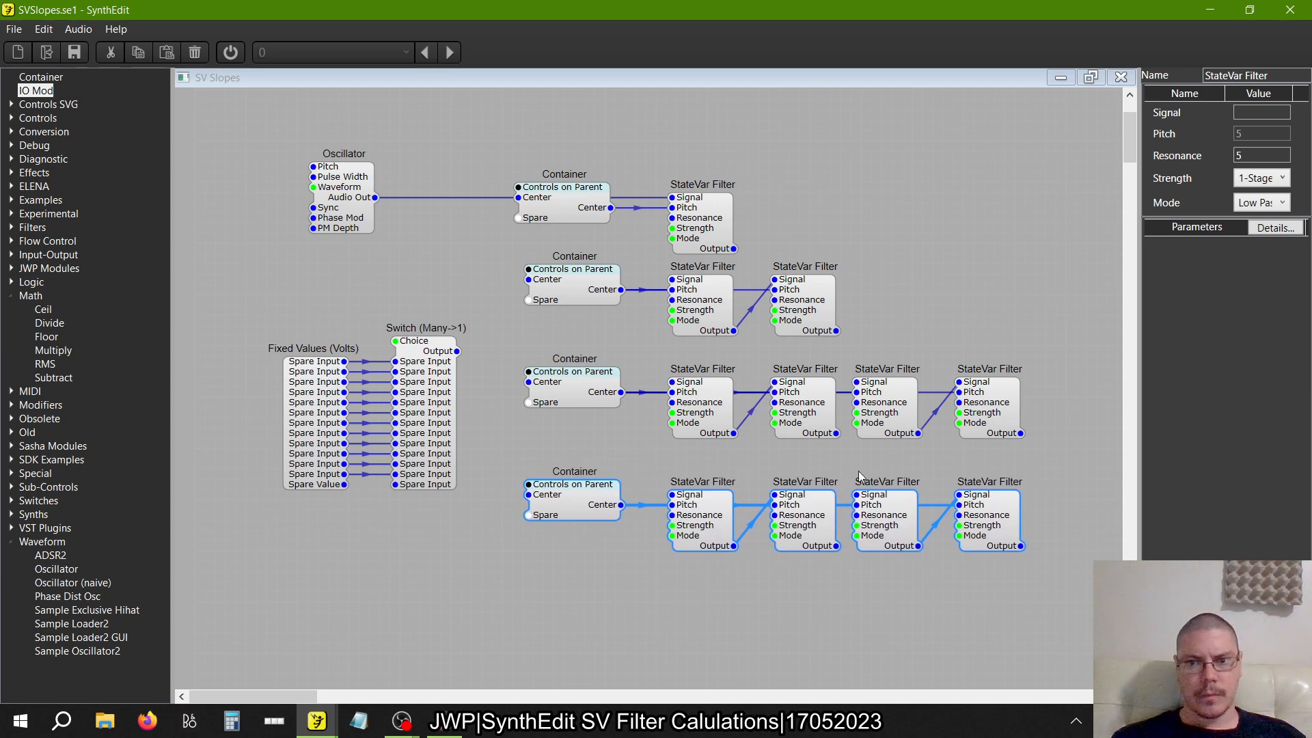
# Delete the last StateVar Filter from the third row so three filters remain in that chain
pyautogui.click(1024, 465)
pyautogui.click(994, 436)
pyautogui.press('Delete')
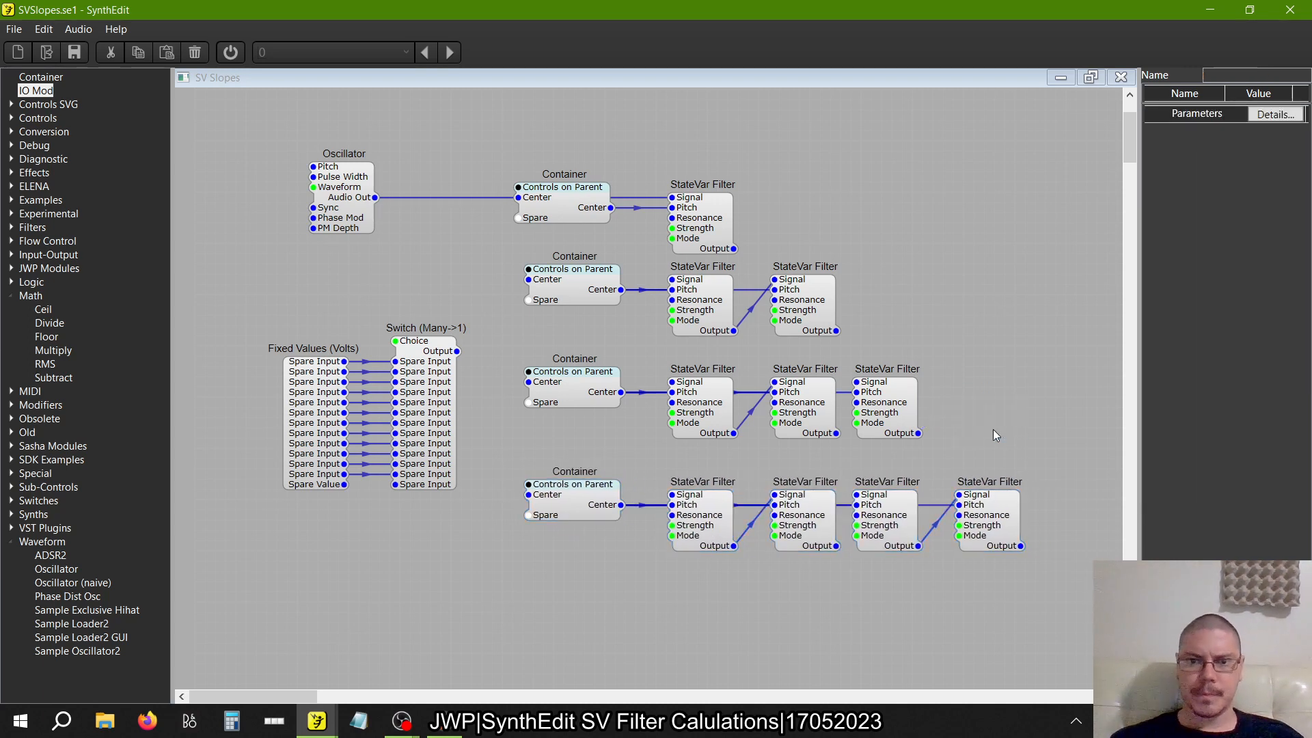
# Wire the second StateVar Filter's Output to the third filter's Signal in the third and fourth rows
pyautogui.moveTo(598, 383)
pyautogui.mouseDown()
pyautogui.moveTo(662, 503)
pyautogui.moveTo(1006, 463)
pyautogui.moveTo(735, 299)
pyautogui.moveTo(593, 408)
pyautogui.moveTo(583, 382)
pyautogui.mouseUp()
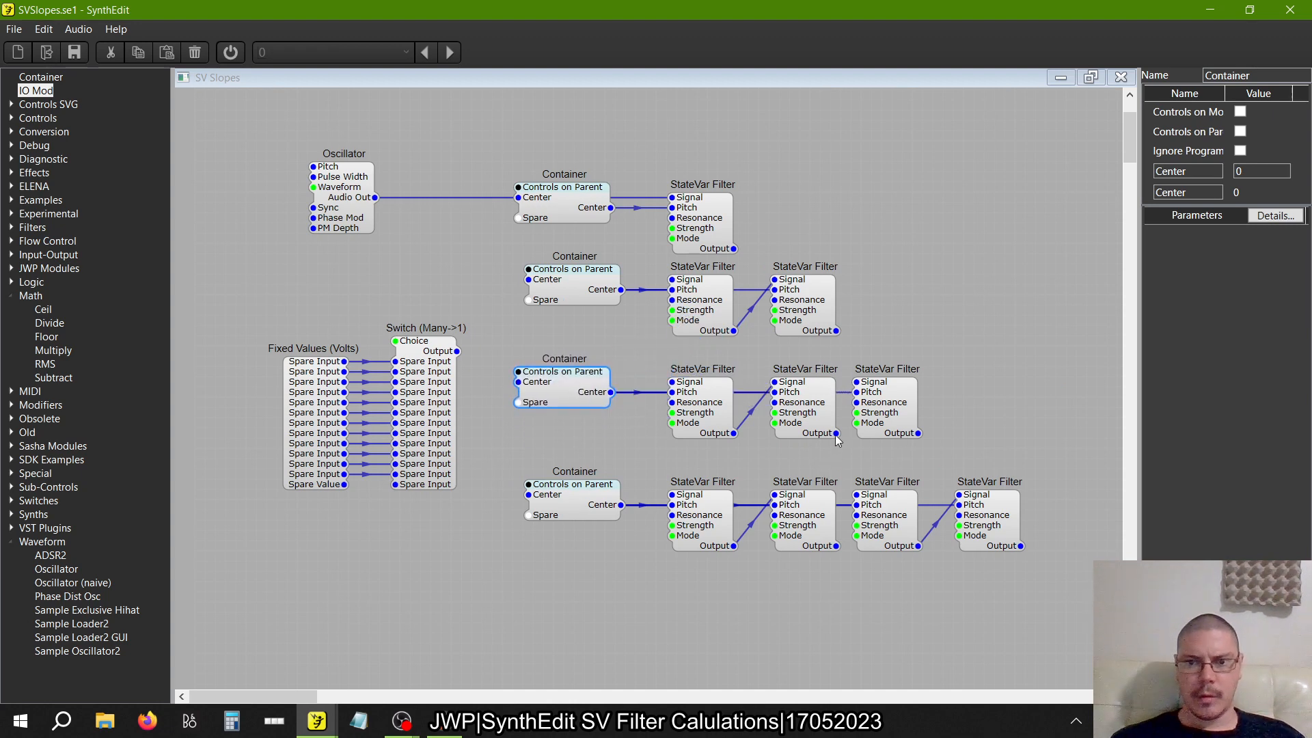
pyautogui.moveTo(837, 434); pyautogui.dragTo(857, 381)
pyautogui.click(840, 543)
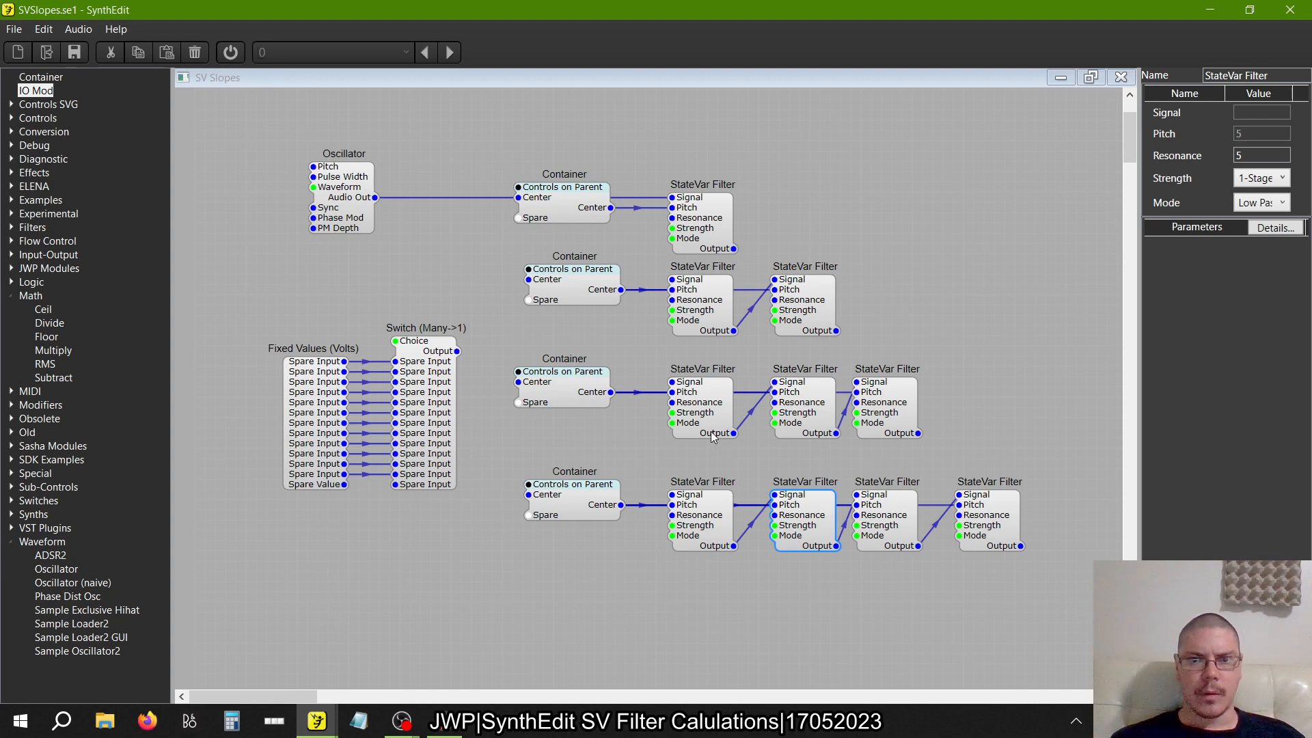
# Move the third row's Container and three StateVar Filters up closer to the second row, keeping them aligned
pyautogui.moveTo(711, 433); pyautogui.dragTo(711, 413)
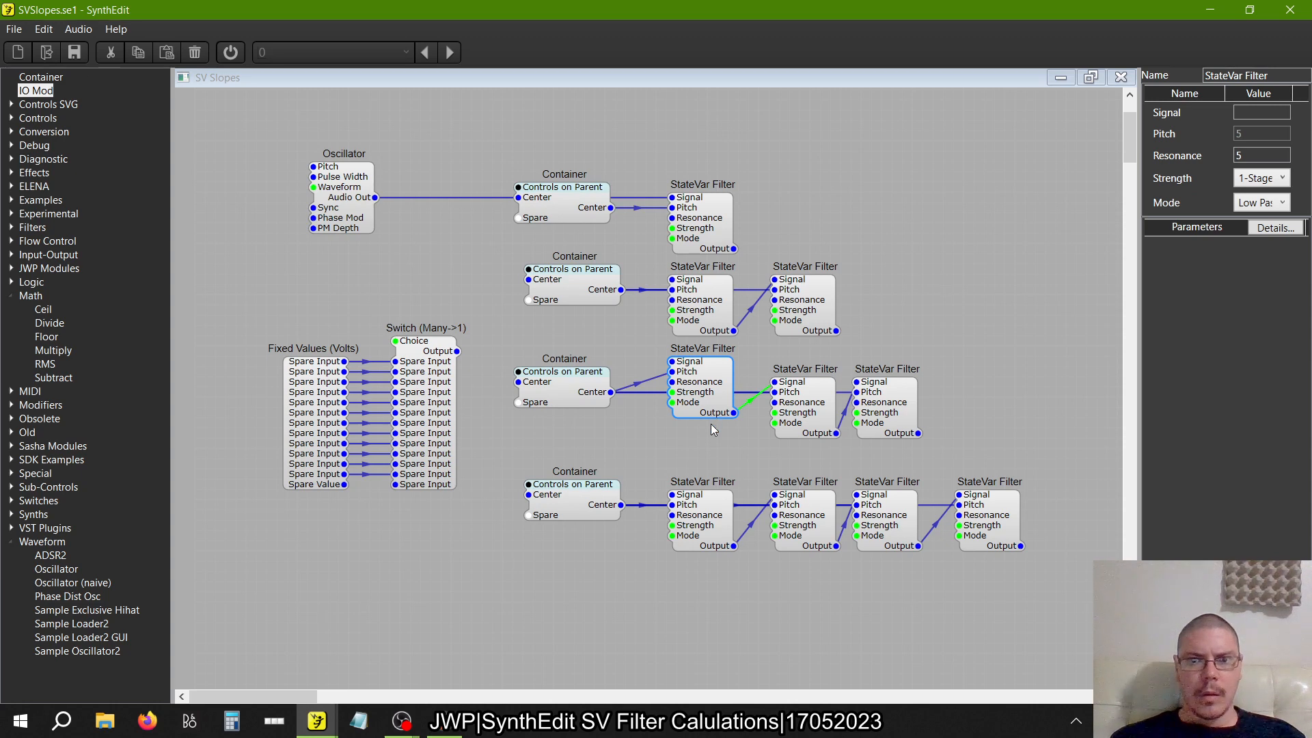
pyautogui.moveTo(582, 393); pyautogui.dragTo(582, 372)
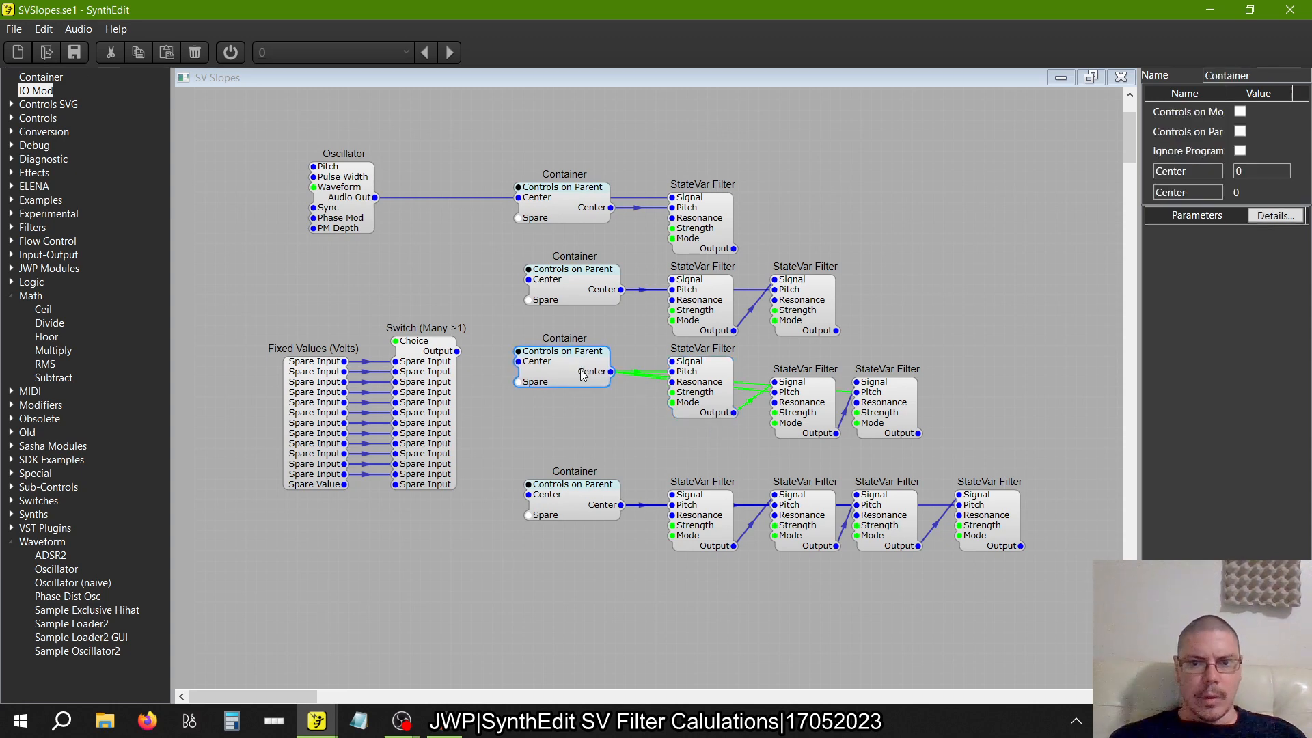
pyautogui.moveTo(805, 421); pyautogui.dragTo(804, 400)
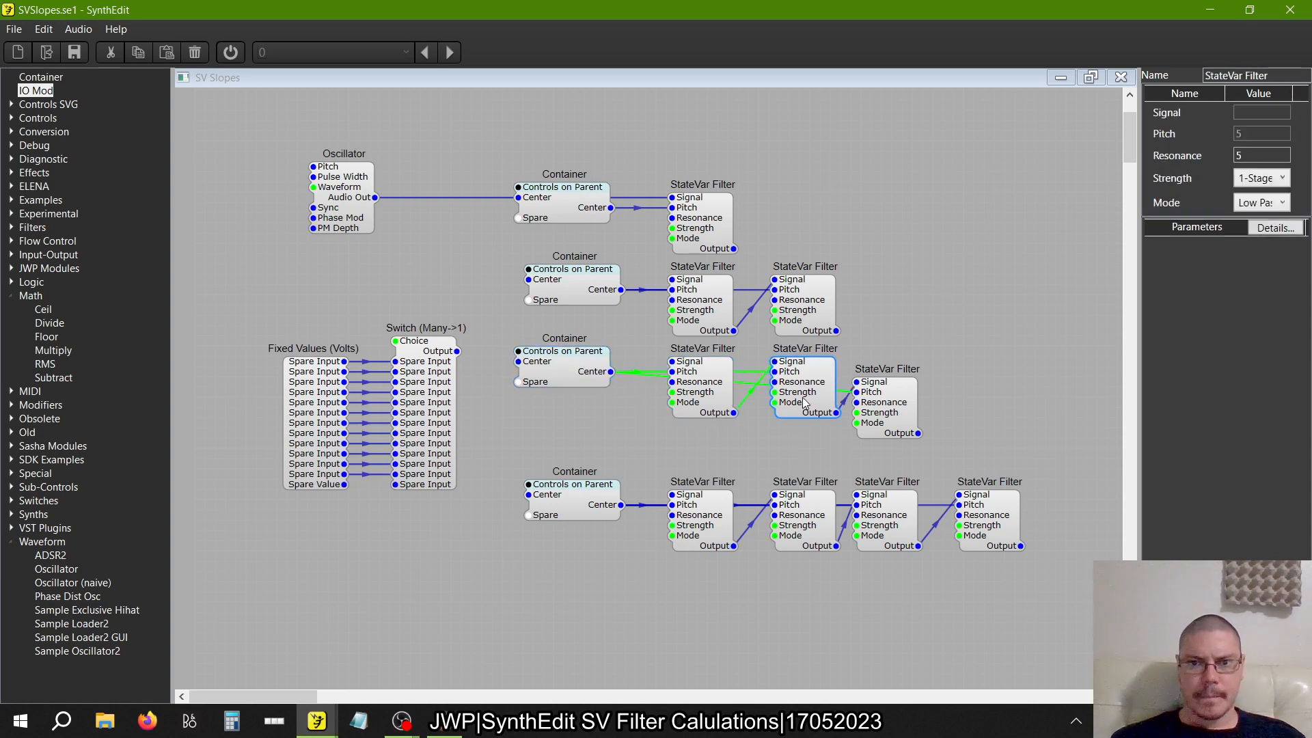
pyautogui.moveTo(896, 409); pyautogui.dragTo(896, 389)
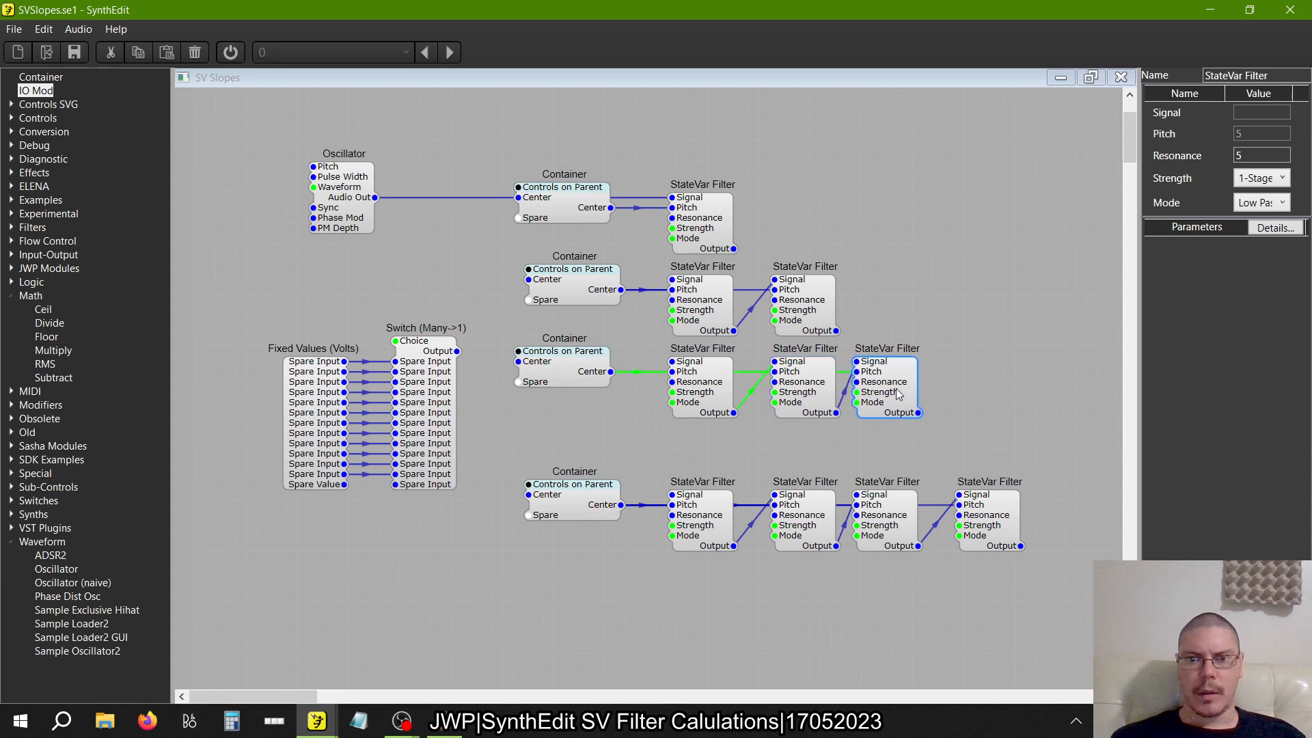
# Delete the entire third and fourth rows of Containers and StateVar Filters
pyautogui.moveTo(1064, 597); pyautogui.dragTo(501, 336)
pyautogui.press('Delete')
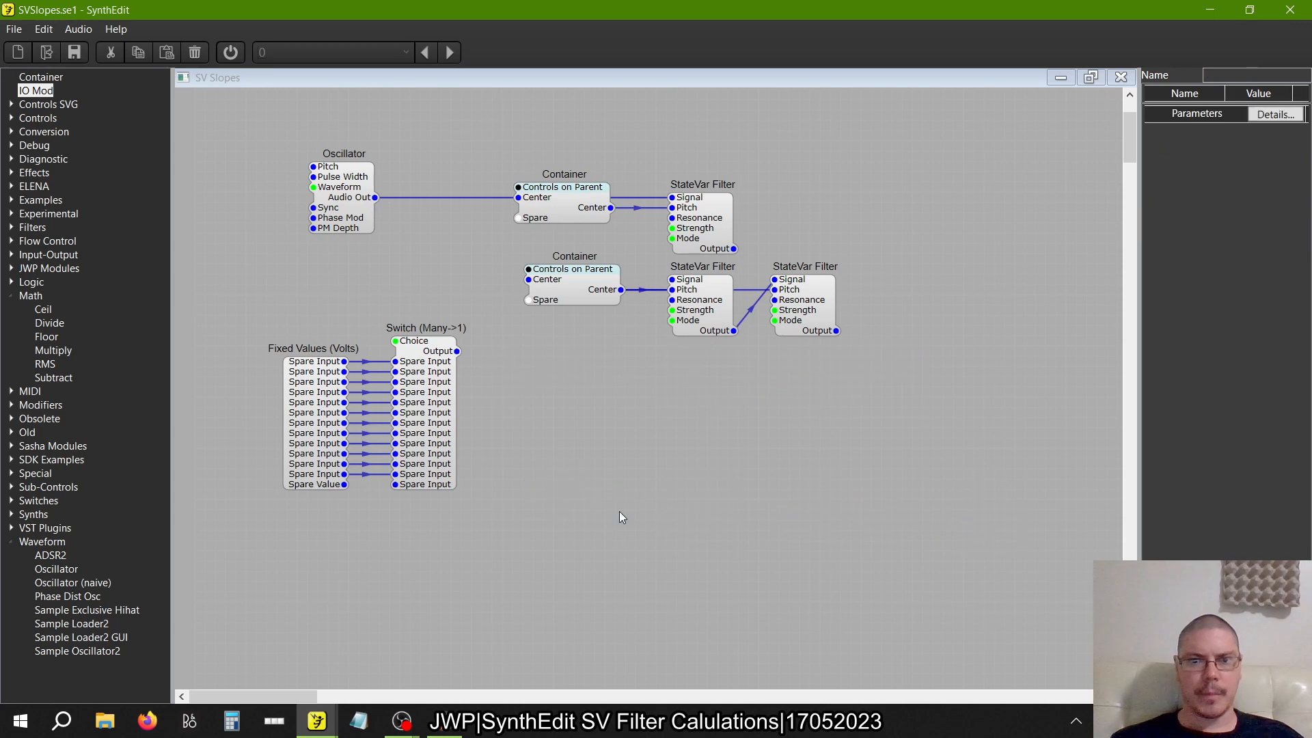
# Duplicate the second row's Container and align the copy directly beneath the original
pyautogui.rightClick(572, 289)
pyautogui.click(580, 305)
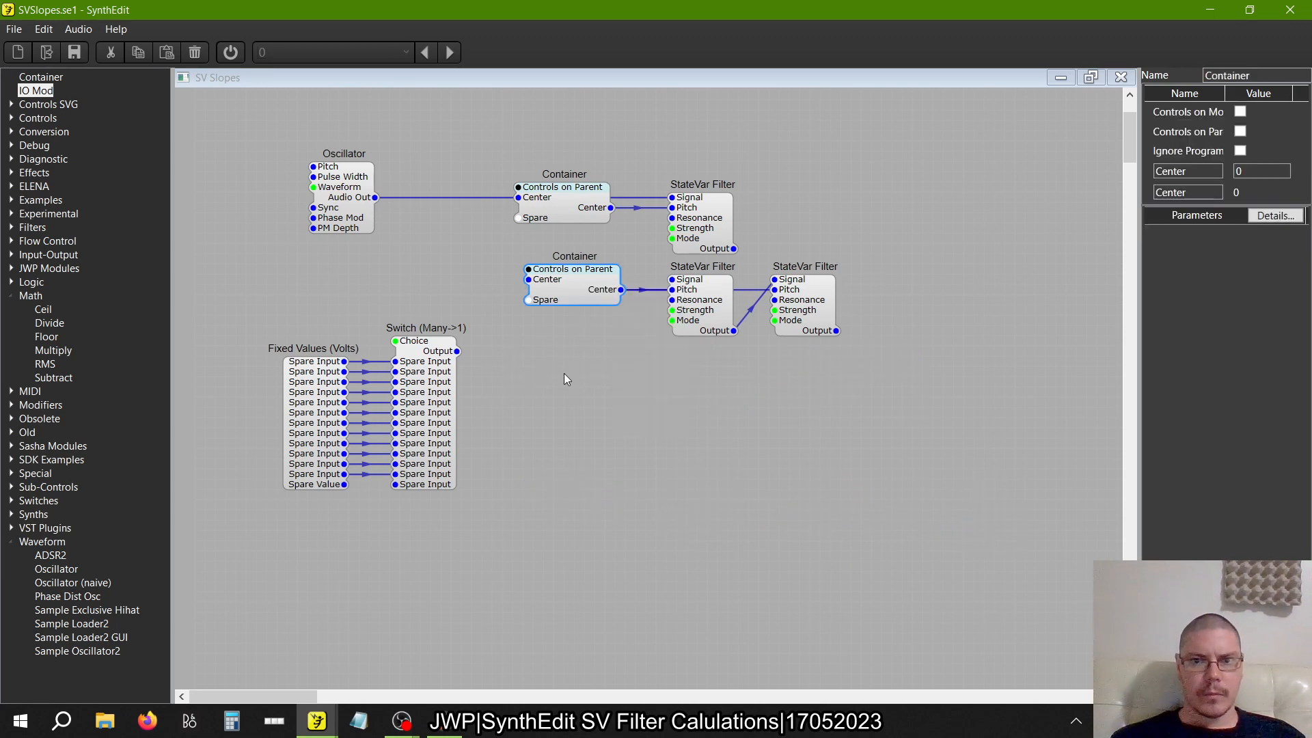
pyautogui.rightClick(564, 374)
pyautogui.click(601, 416)
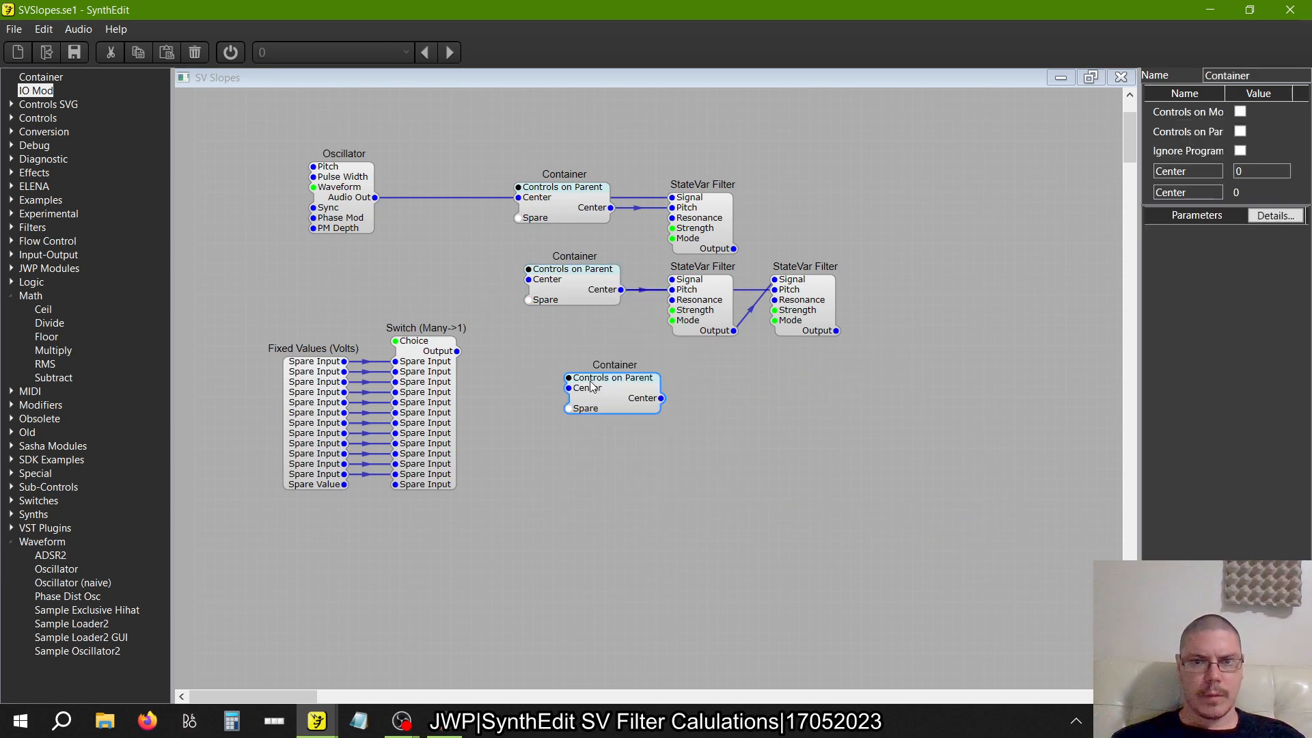
pyautogui.moveTo(589, 379); pyautogui.dragTo(551, 347)
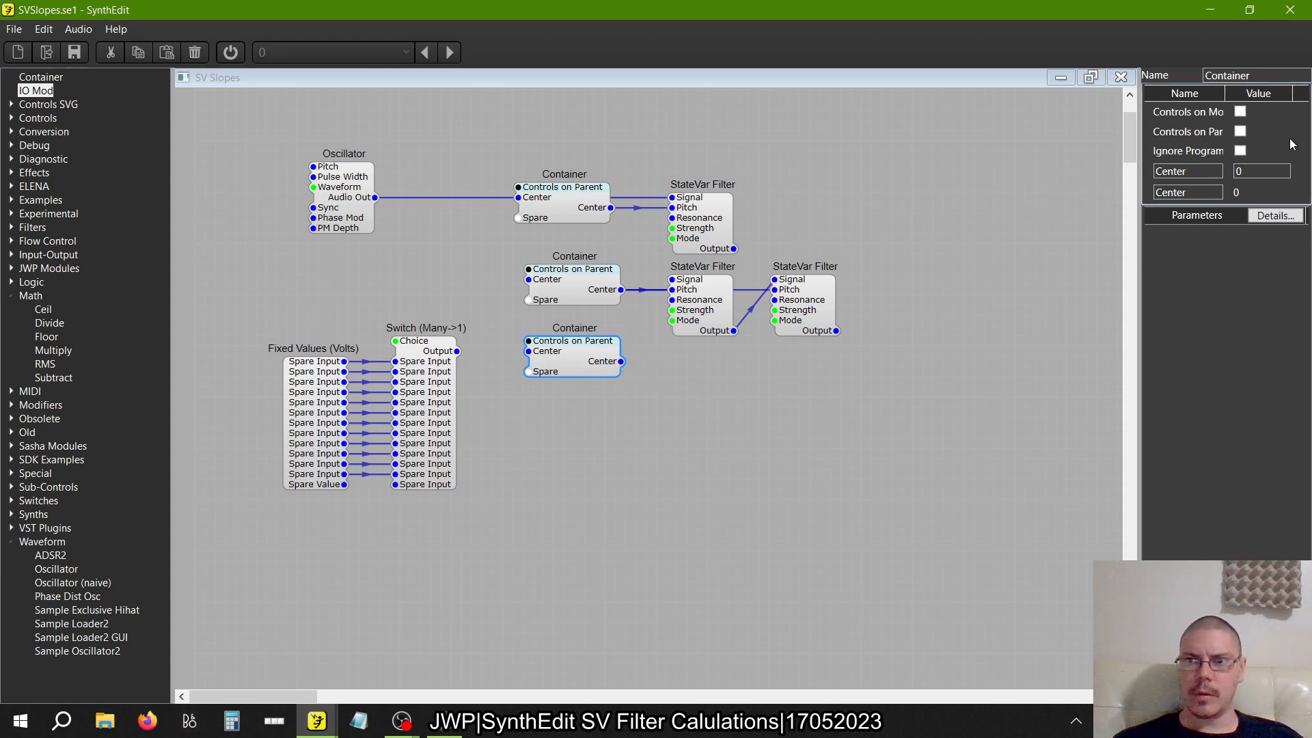
# Rename both Center pins of the copied Container, input and output, to Resonance
pyautogui.moveTo(1214, 173); pyautogui.dragTo(1072, 164)
pyautogui.write('TResonan')
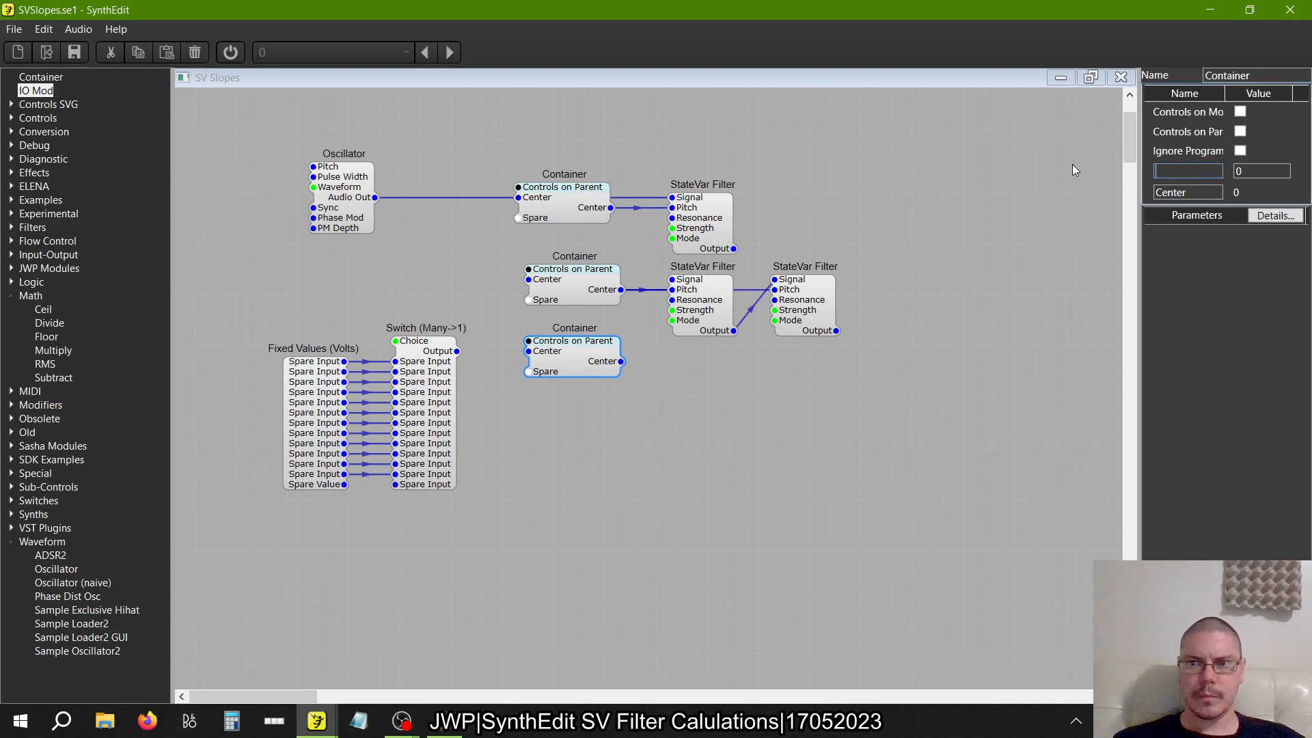
pyautogui.write('ce')
pyautogui.press('Tab')
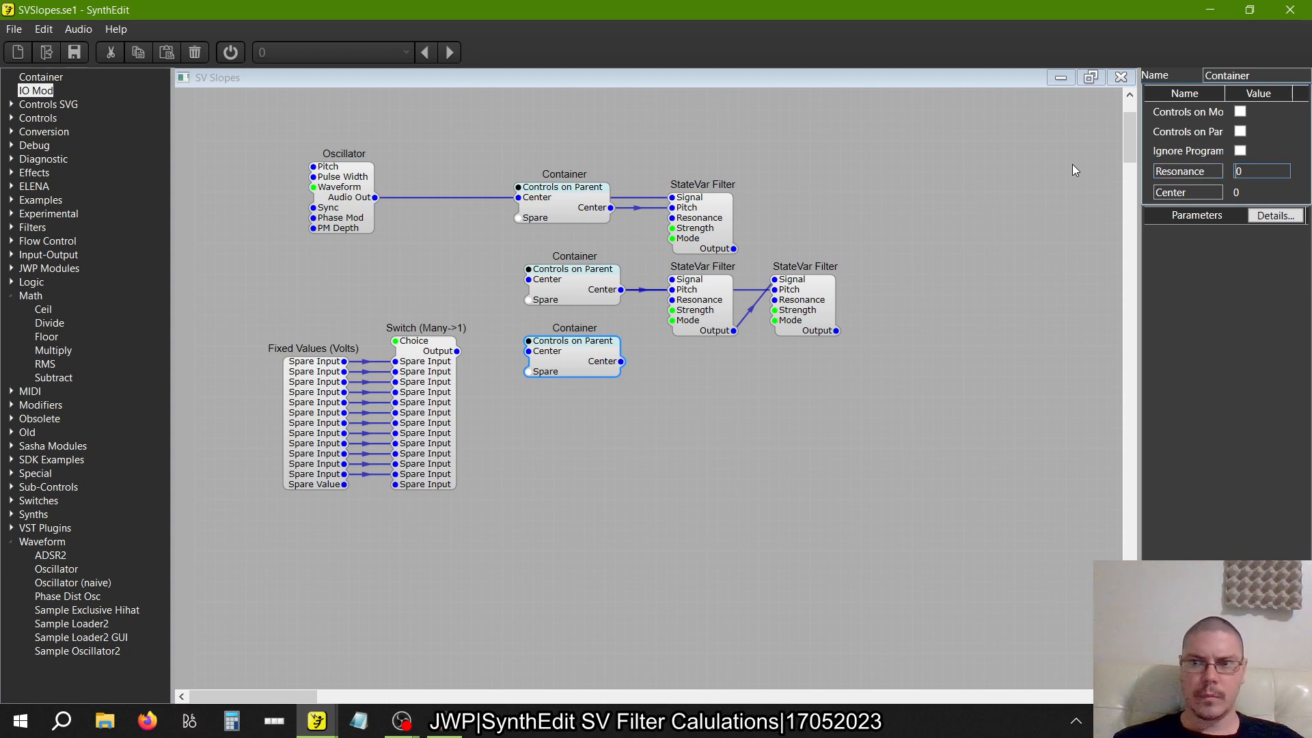
pyautogui.doubleClick(1197, 194)
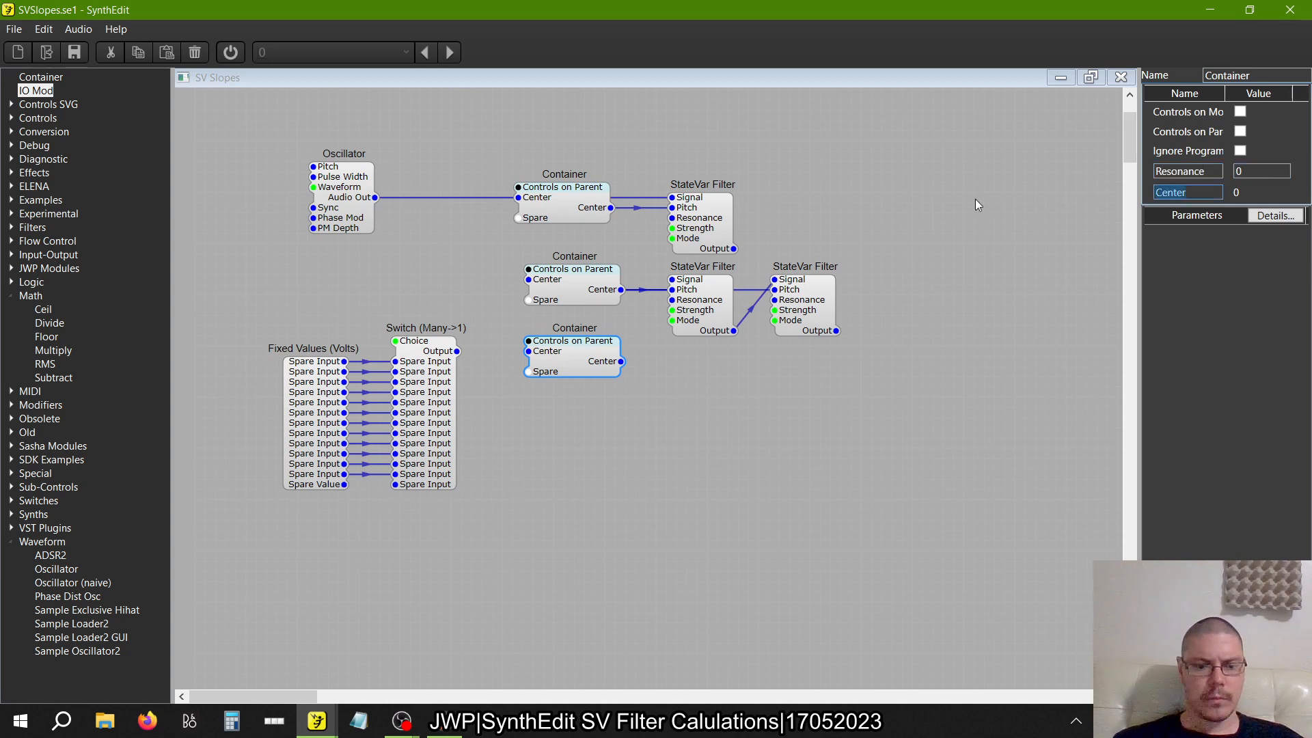
pyautogui.write('Resonsnace')
pyautogui.press('BackSpace')
pyautogui.press('BackSpace')
pyautogui.press('BackSpace')
pyautogui.press('BackSpace')
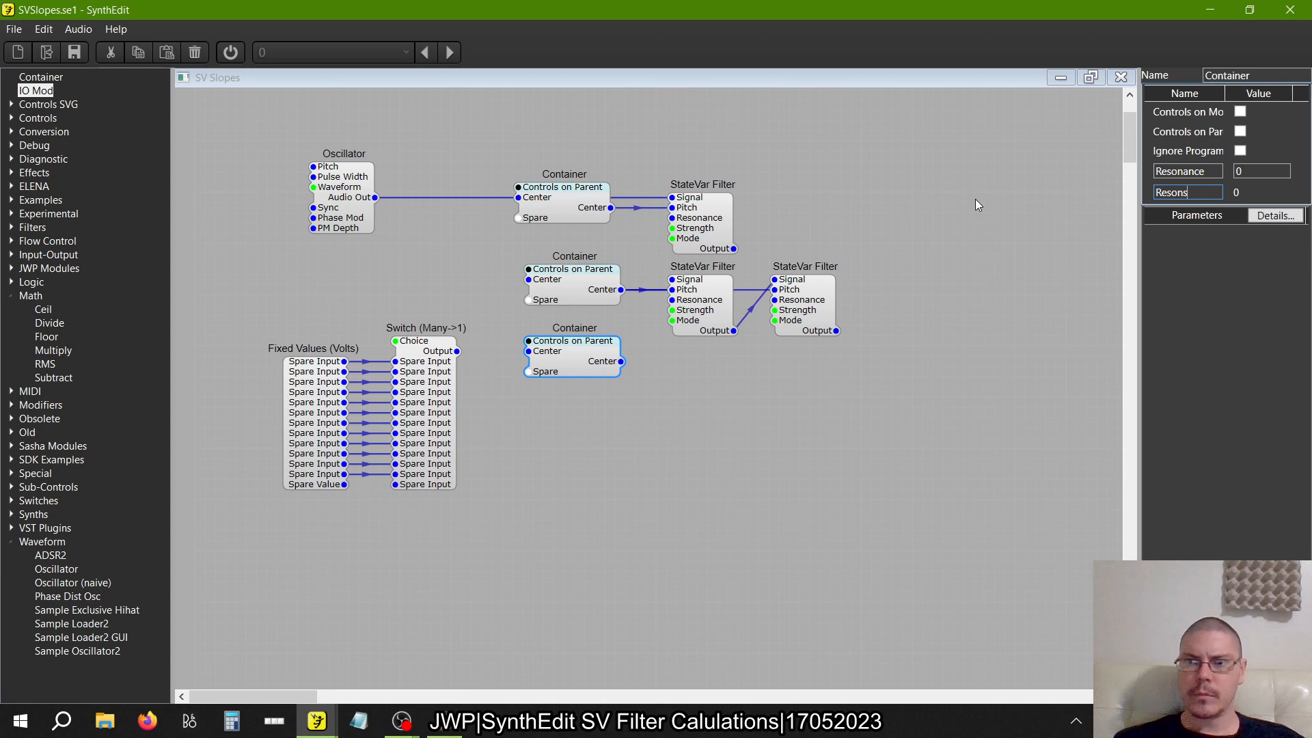
pyautogui.write('nce')
pyautogui.press('Tab')
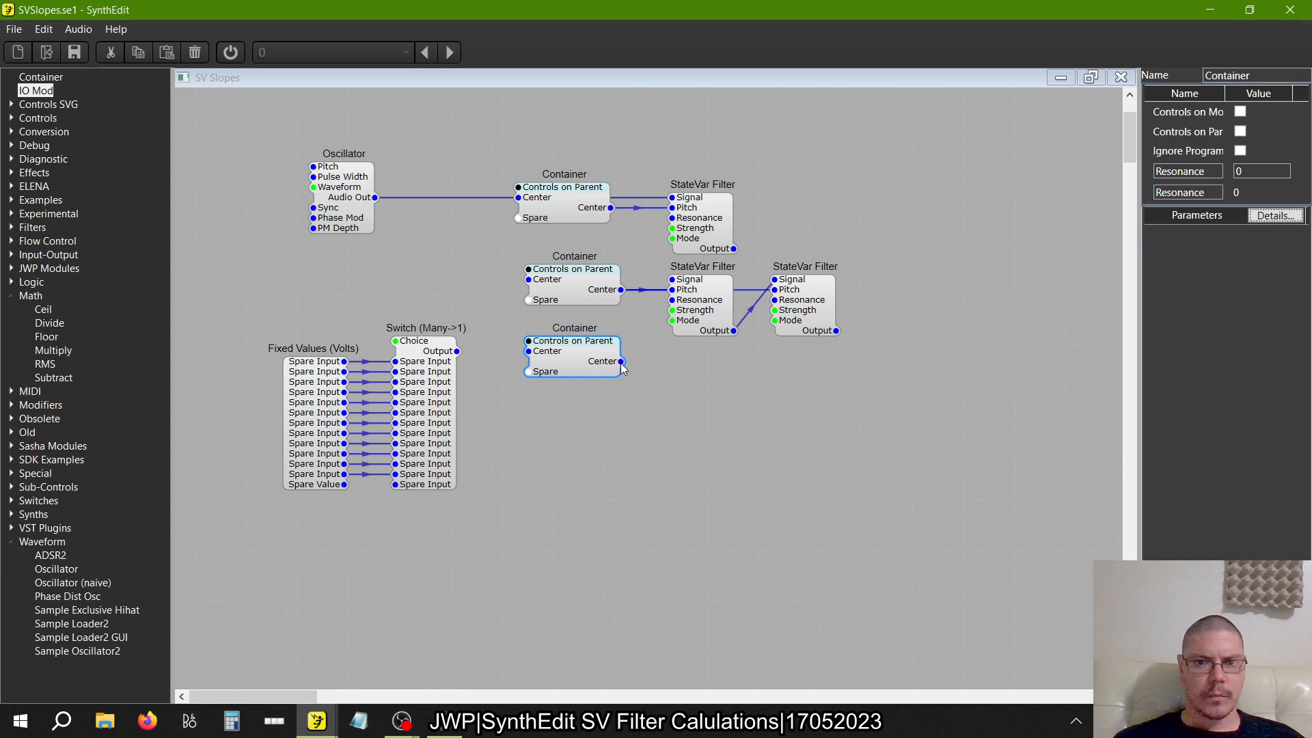
# Wire the Resonance Container to both second-row filters' Resonance inputs, then lower that row and overlap the Resonance Container on the Center one
pyautogui.moveTo(622, 362); pyautogui.dragTo(660, 312)
pyautogui.moveTo(620, 361); pyautogui.dragTo(774, 299)
pyautogui.moveTo(910, 430); pyautogui.dragTo(487, 251)
pyautogui.moveTo(559, 277); pyautogui.dragTo(573, 350)
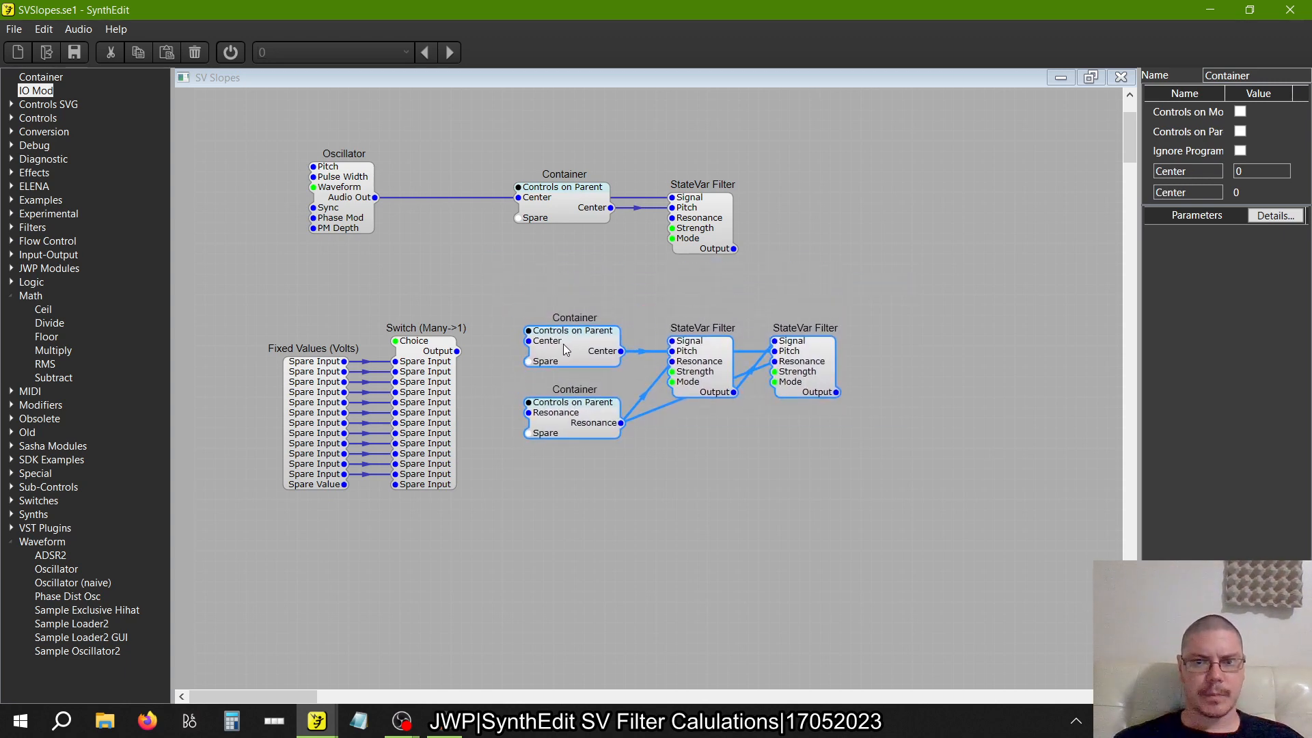
pyautogui.click(651, 448)
pyautogui.moveTo(547, 411); pyautogui.dragTo(548, 350)
# Copy the Resonance Container into the first row below its Center Container and wire it to the StateVar Filter's Resonance input
pyautogui.rightClick(584, 268)
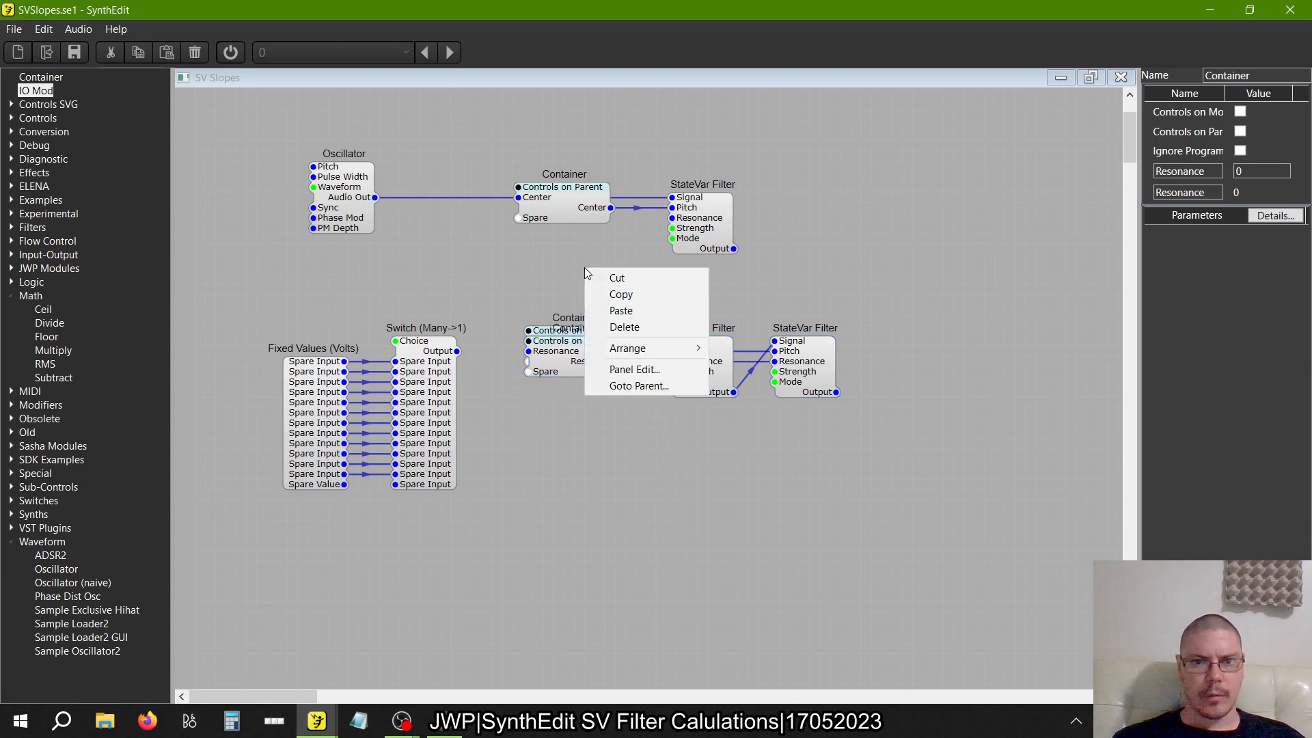
pyautogui.click(625, 298)
pyautogui.rightClick(503, 257)
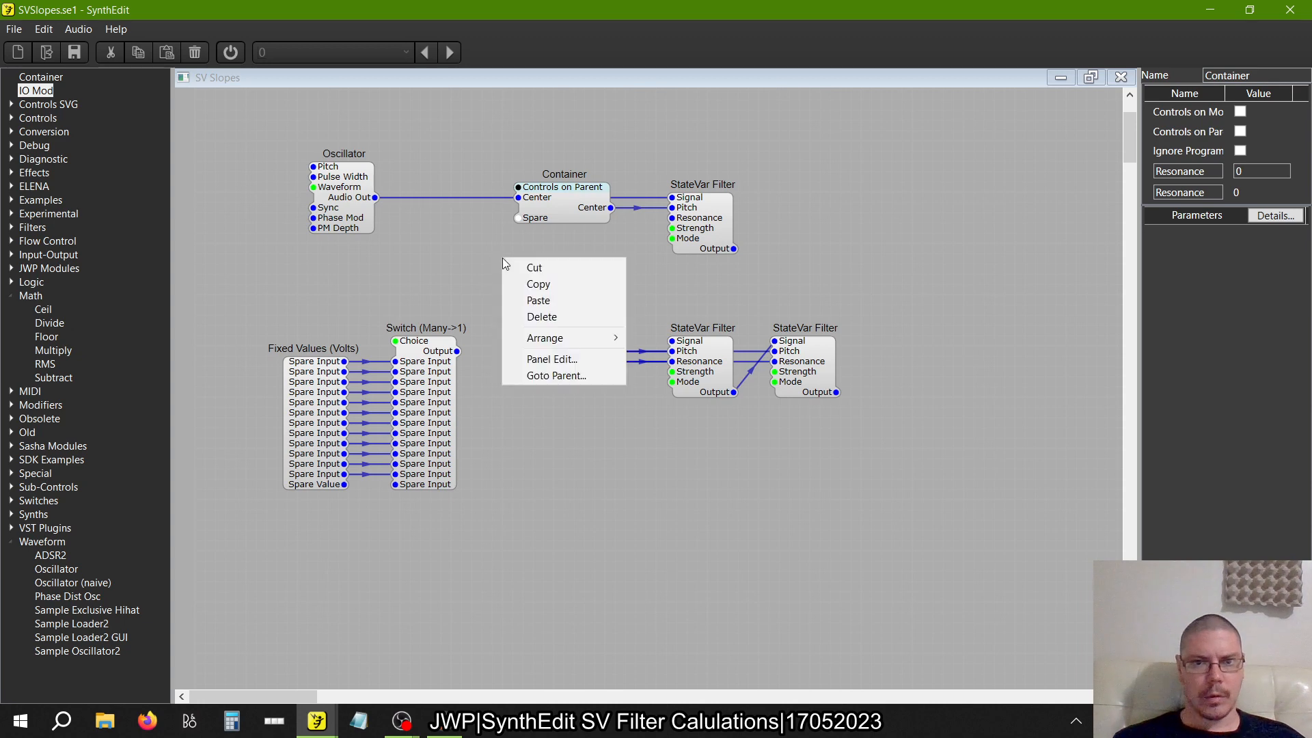
pyautogui.click(560, 300)
pyautogui.rightClick(582, 369)
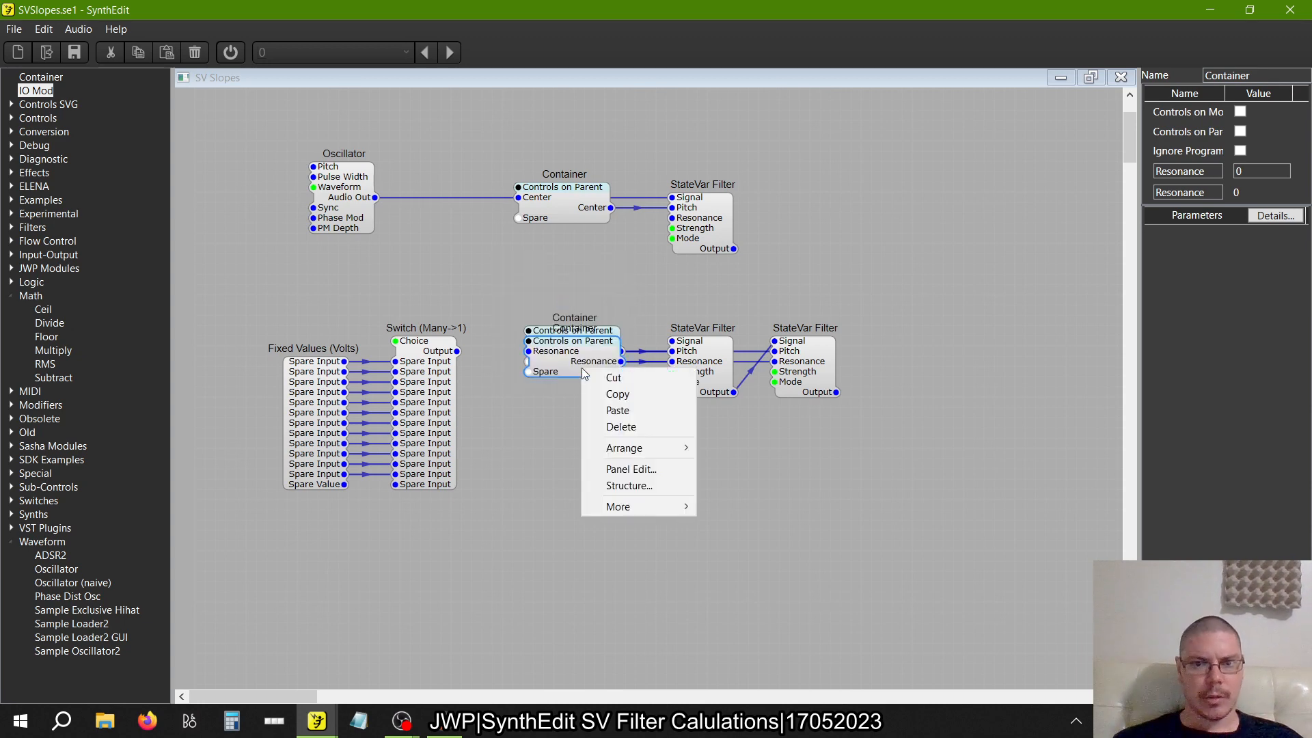
pyautogui.click(603, 399)
pyautogui.rightClick(556, 280)
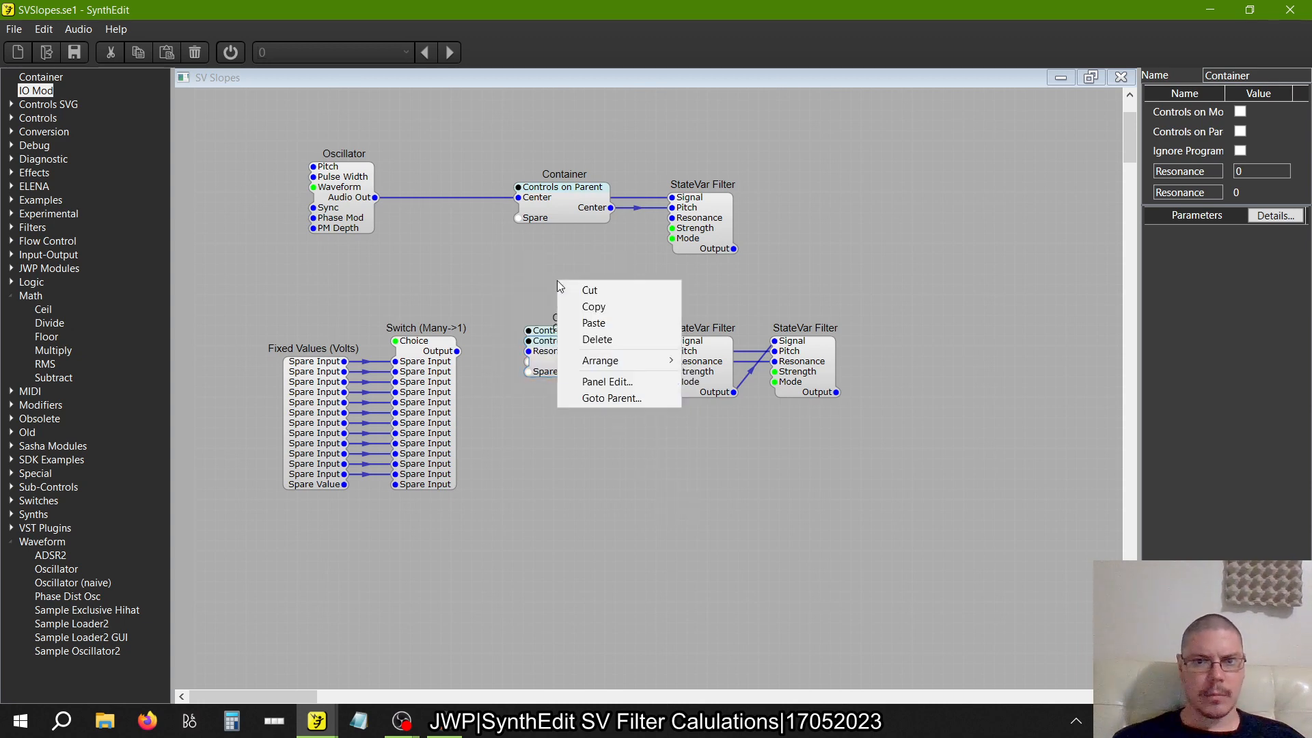
pyautogui.click(586, 320)
pyautogui.moveTo(619, 313); pyautogui.dragTo(672, 217)
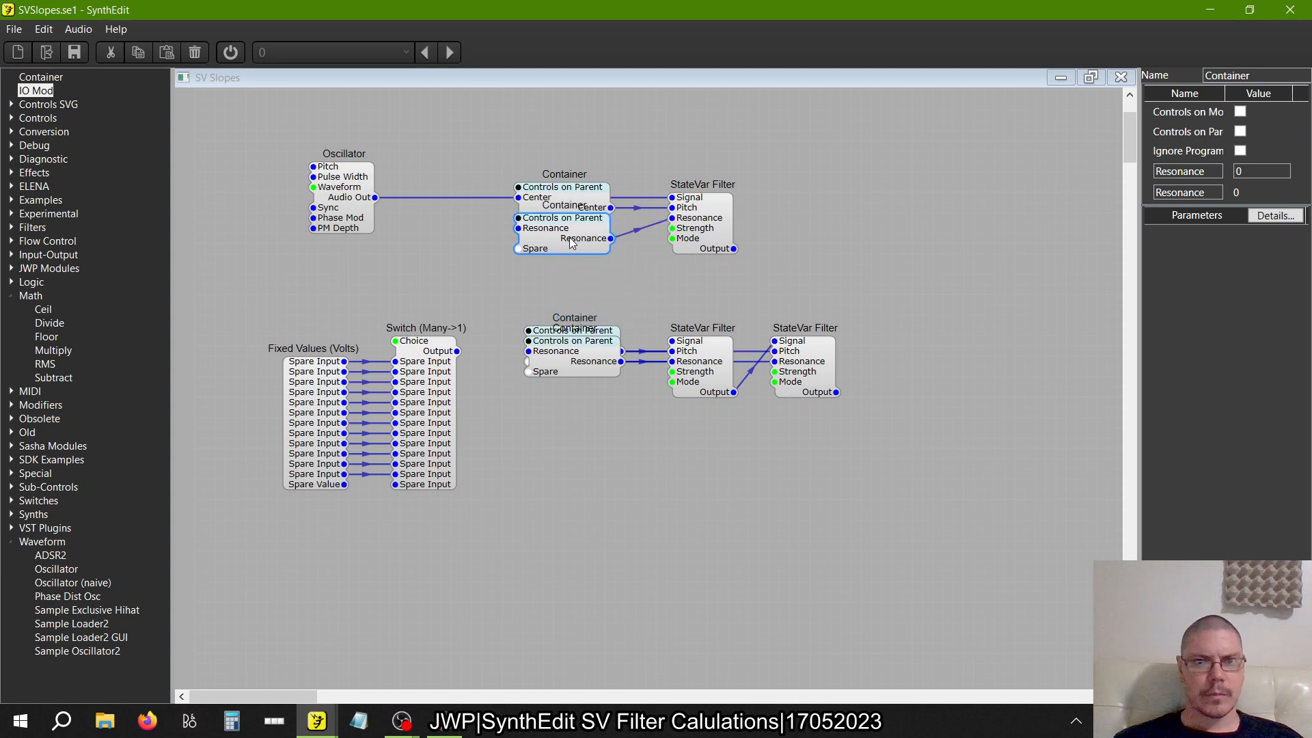
pyautogui.moveTo(572, 245)
pyautogui.mouseDown()
pyautogui.moveTo(567, 225)
pyautogui.moveTo(574, 266)
pyautogui.mouseUp()
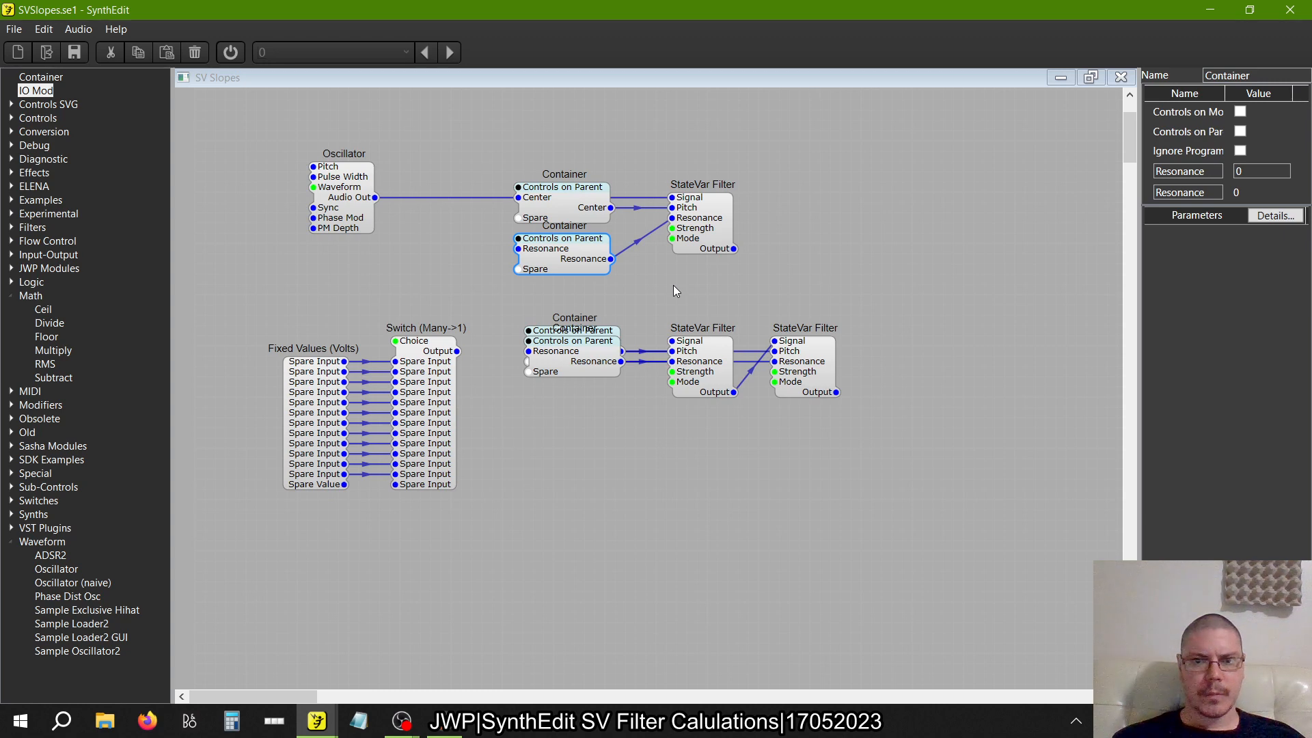
# Duplicate the second row's two Containers and two StateVar Filters beneath it, and shift the copy's Resonance Container slightly down
pyautogui.moveTo(583, 363); pyautogui.dragTo(582, 406)
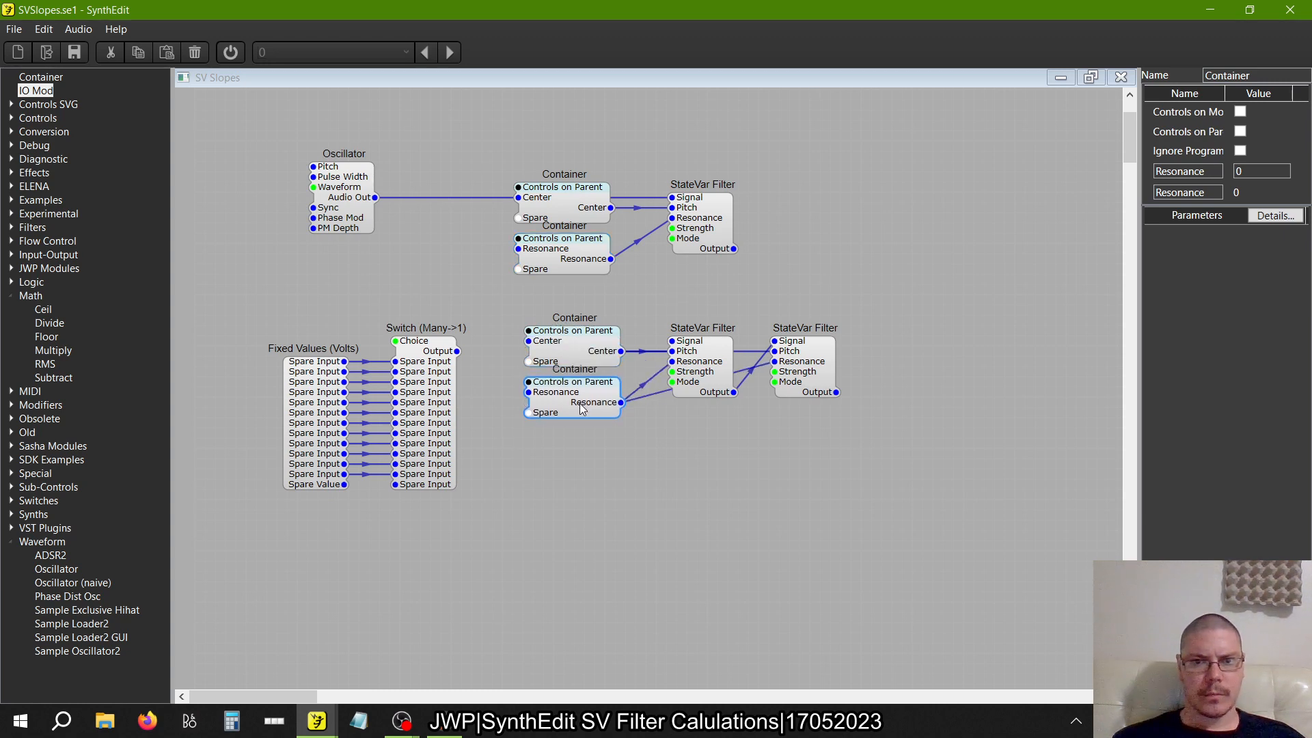
pyautogui.moveTo(582, 406); pyautogui.dragTo(582, 364)
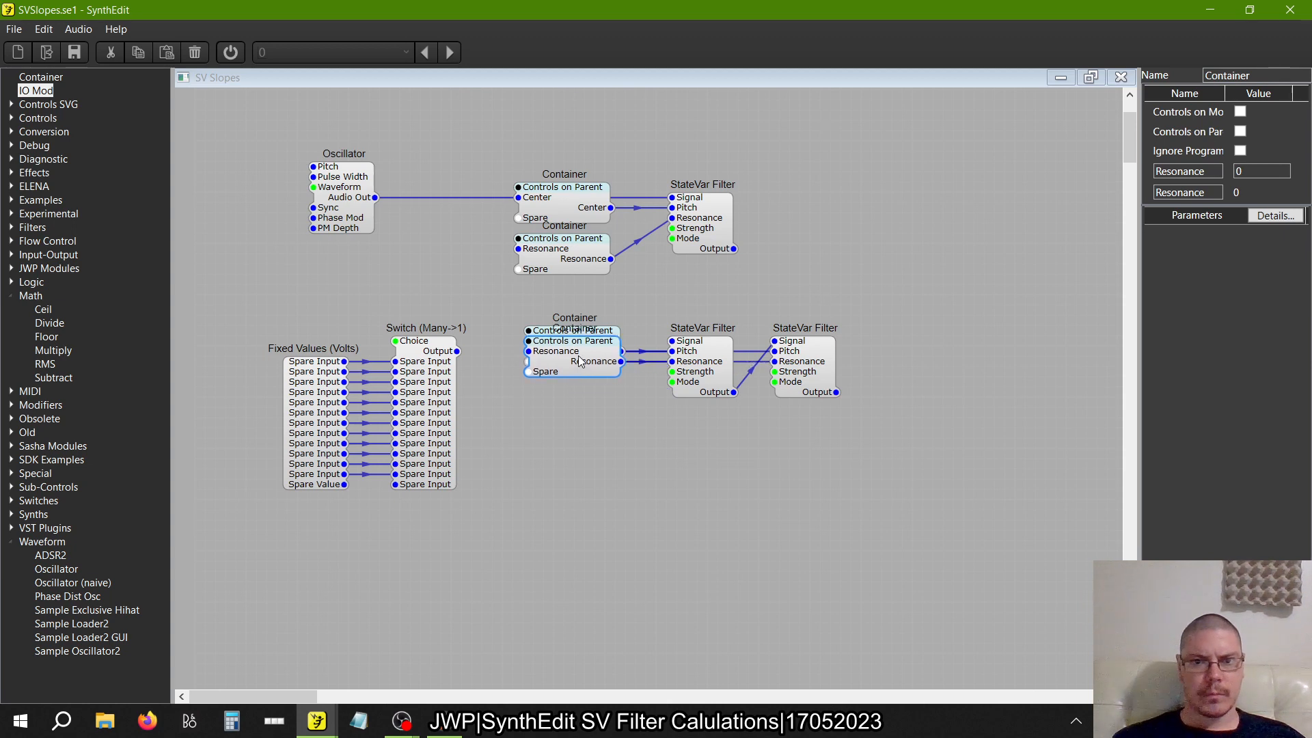
pyautogui.moveTo(913, 416); pyautogui.dragTo(479, 298)
pyautogui.rightClick(569, 362)
pyautogui.click(583, 384)
pyautogui.rightClick(602, 494)
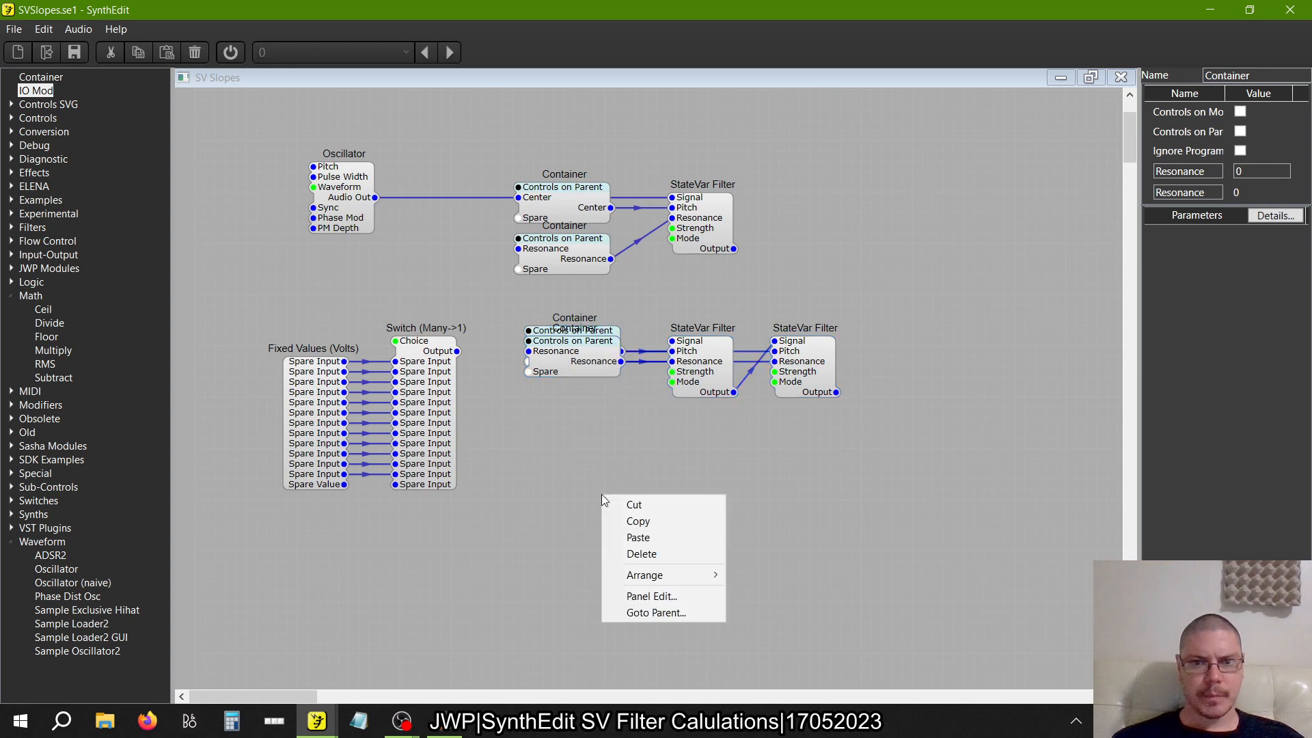
pyautogui.click(660, 540)
pyautogui.moveTo(572, 526); pyautogui.dragTo(674, 540)
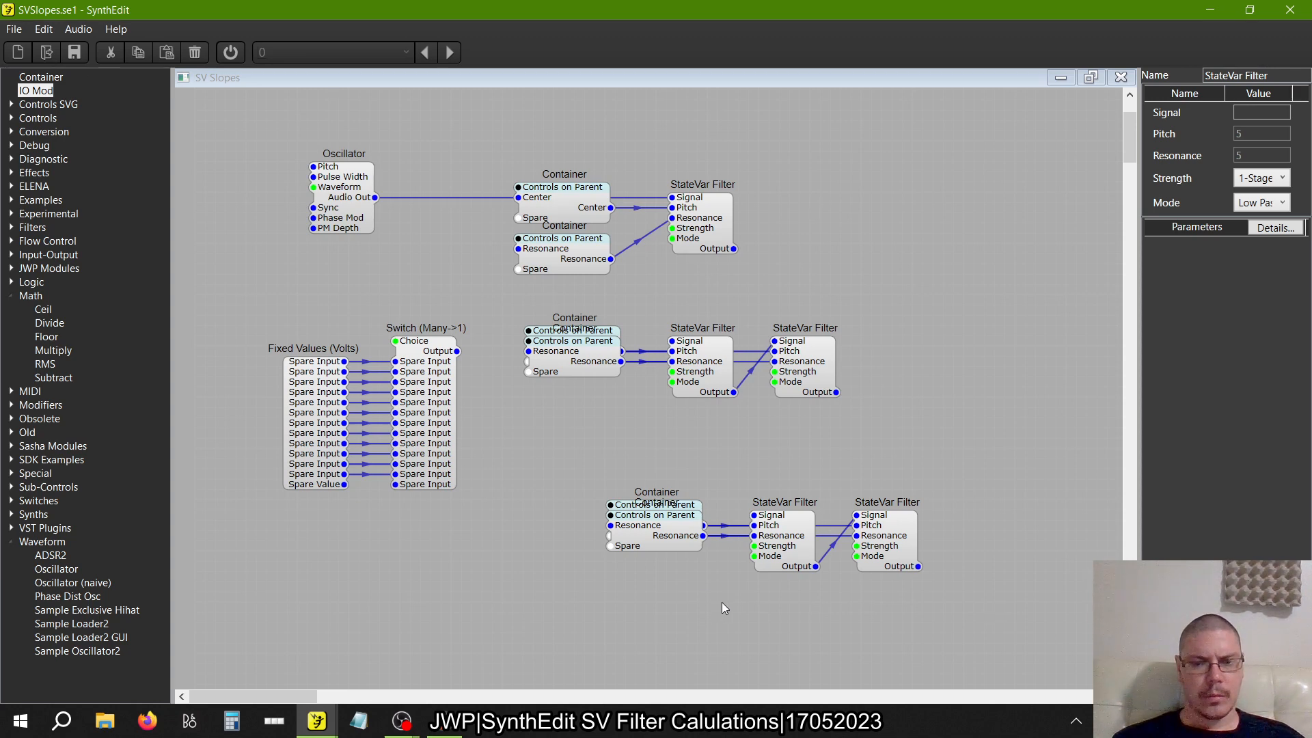
pyautogui.moveTo(673, 539); pyautogui.dragTo(671, 550)
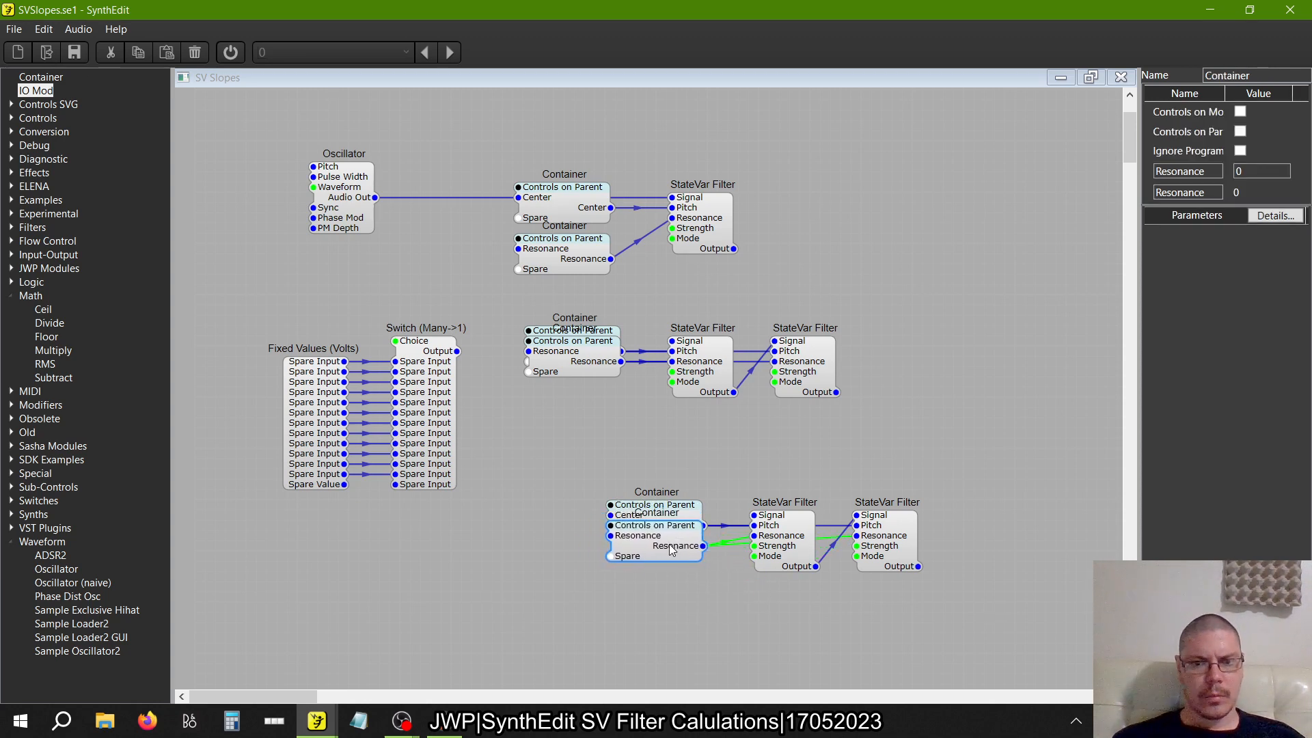
# Paste another copy of the two-filter row below the switch modules and place its Resonance Container clear beneath its Center Container
pyautogui.rightClick(449, 570)
pyautogui.click(483, 612)
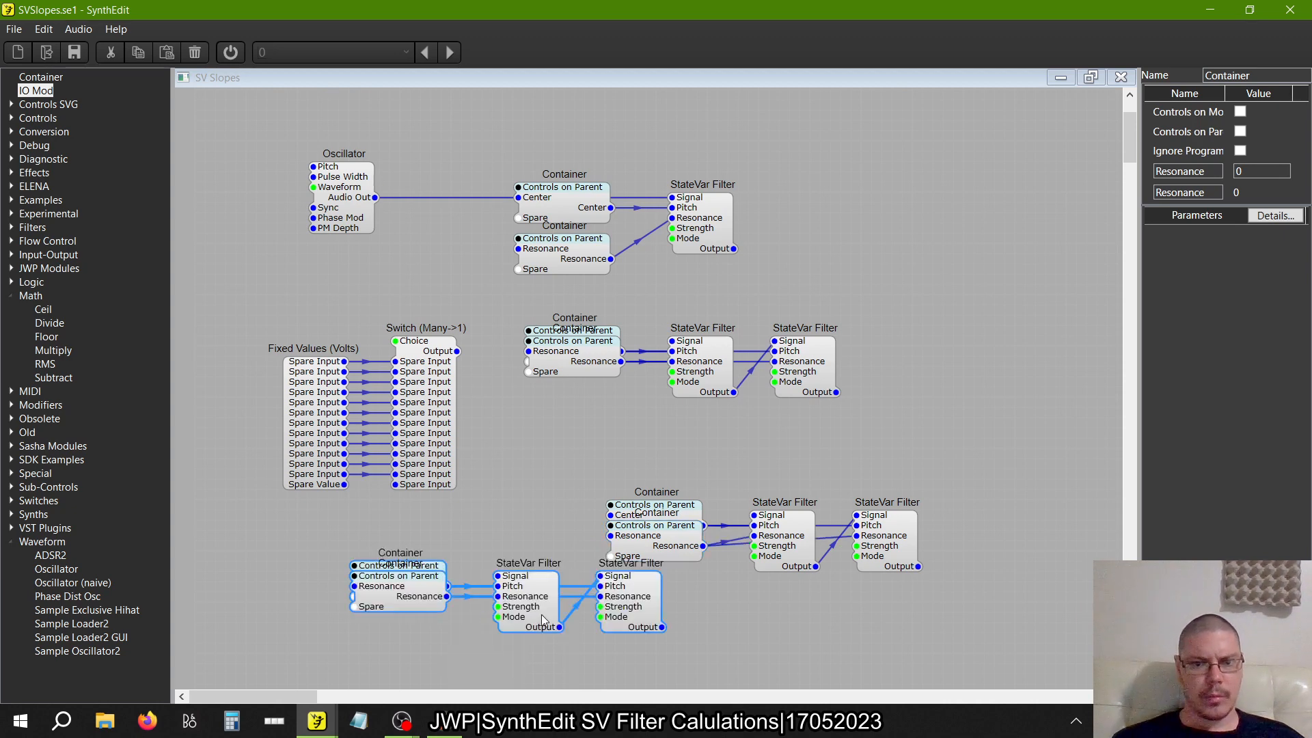
pyautogui.moveTo(543, 619); pyautogui.dragTo(502, 640)
pyautogui.click(386, 618)
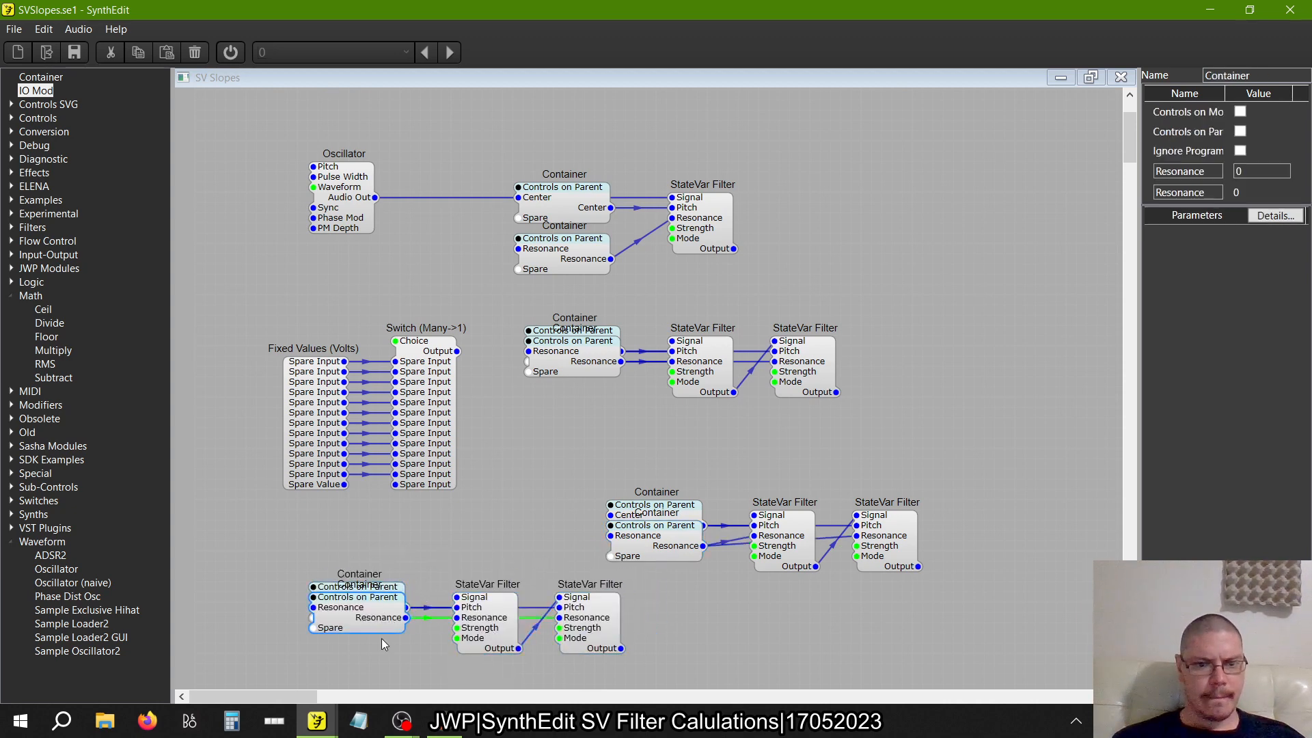
pyautogui.moveTo(383, 617); pyautogui.dragTo(381, 666)
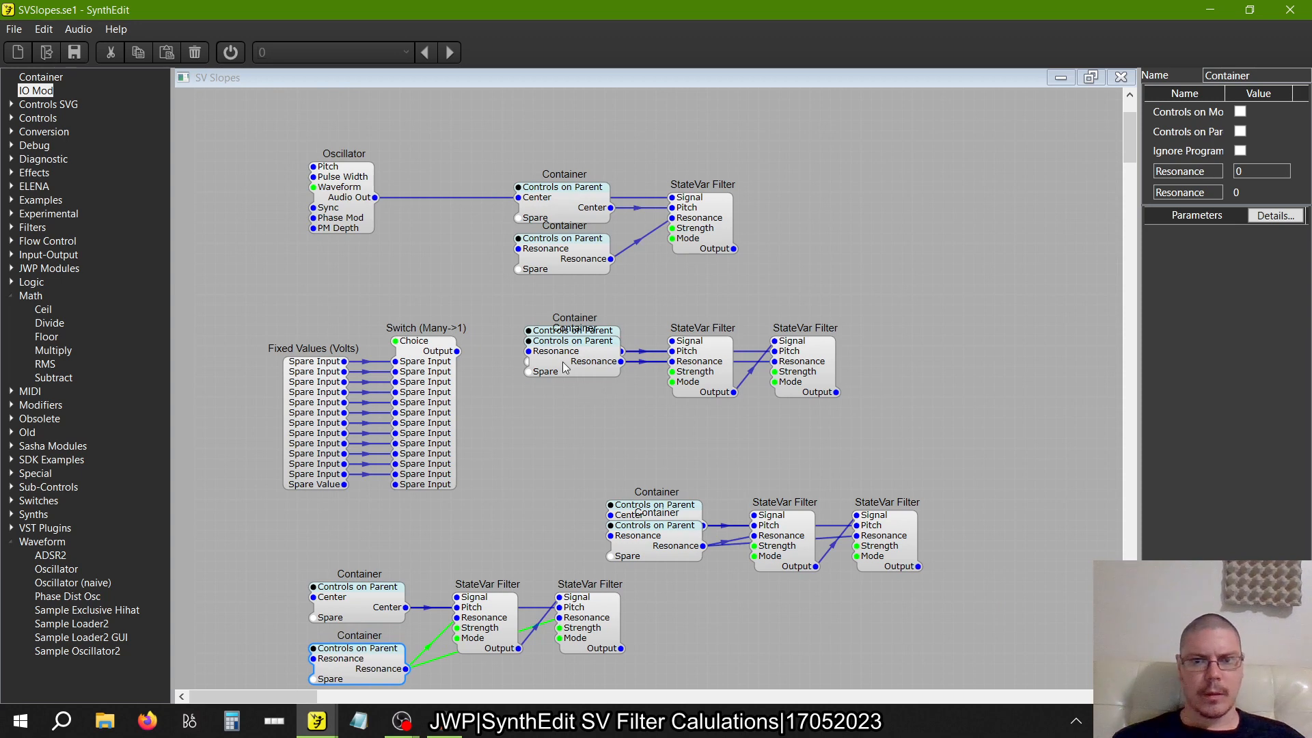
pyautogui.moveTo(564, 364)
pyautogui.mouseDown()
pyautogui.moveTo(571, 413)
pyautogui.moveTo(565, 371)
pyautogui.mouseUp()
pyautogui.click(494, 546)
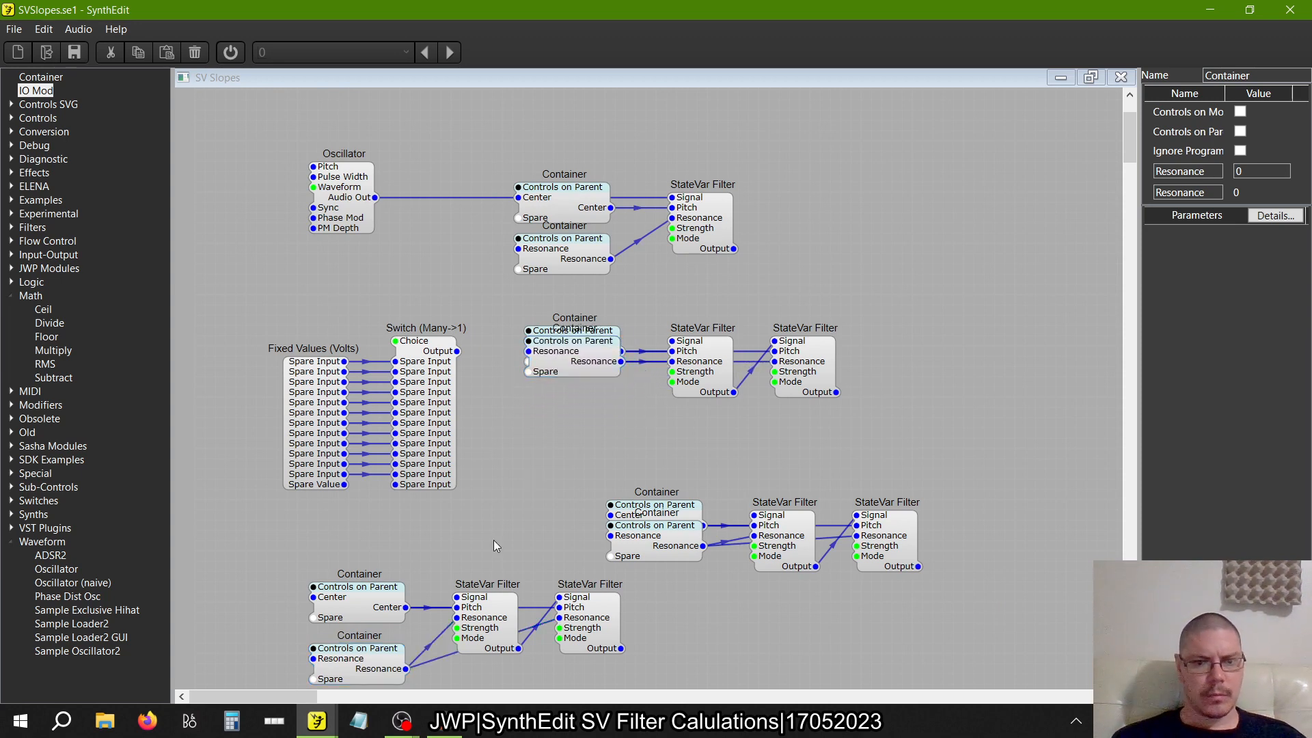
# Separate the upper copy's Containers and drive their Center and Resonance inputs from the matching Container outputs of the lower copy
pyautogui.click(394, 612)
pyautogui.moveTo(648, 554); pyautogui.dragTo(690, 626)
pyautogui.moveTo(611, 515); pyautogui.dragTo(406, 606)
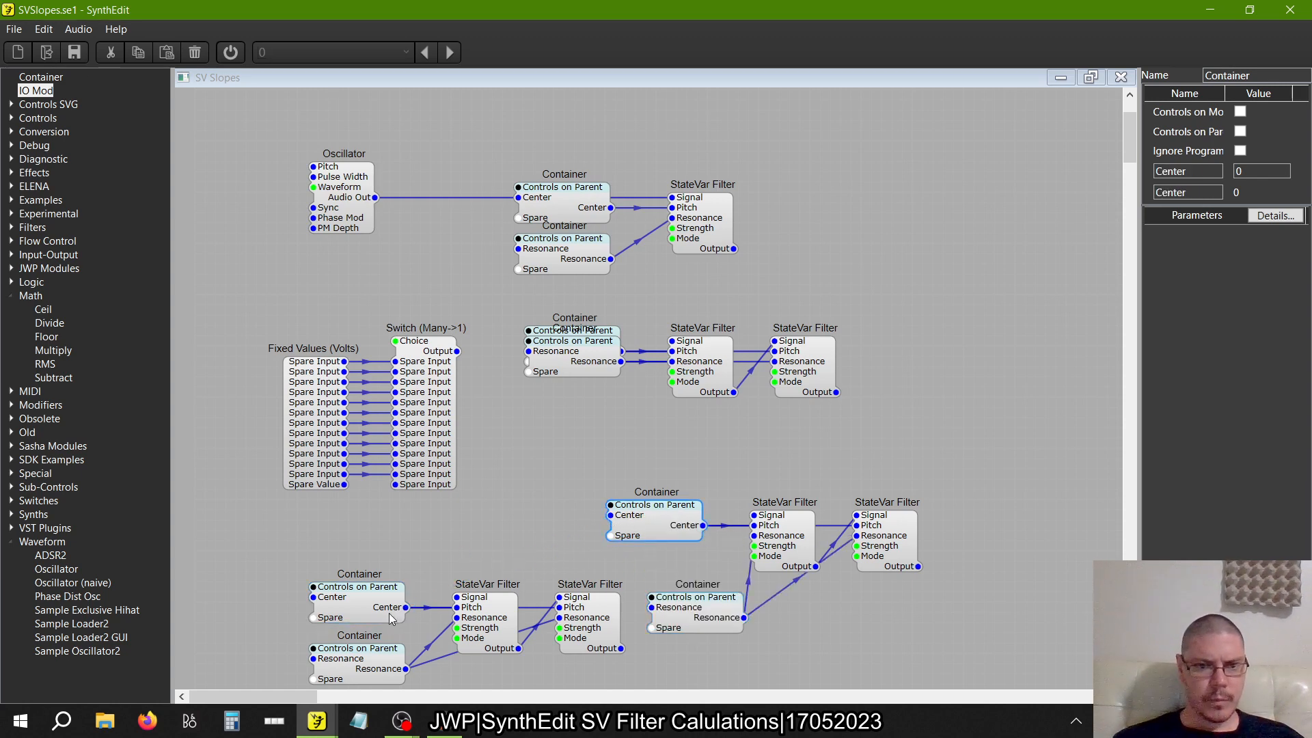
pyautogui.moveTo(405, 668); pyautogui.dragTo(651, 607)
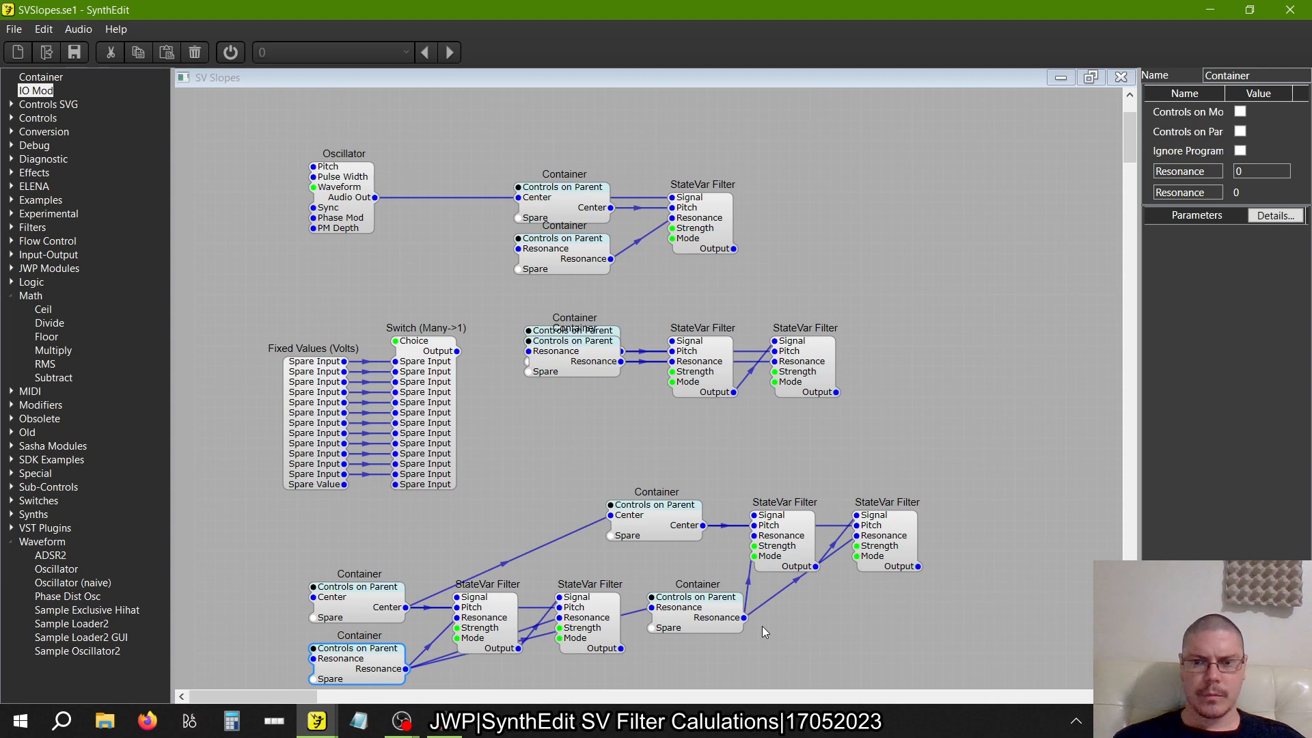
# Delete the upper copy's Resonance and Center Containers while retaining their wires to the StateVar Filters
pyautogui.rightClick(724, 620)
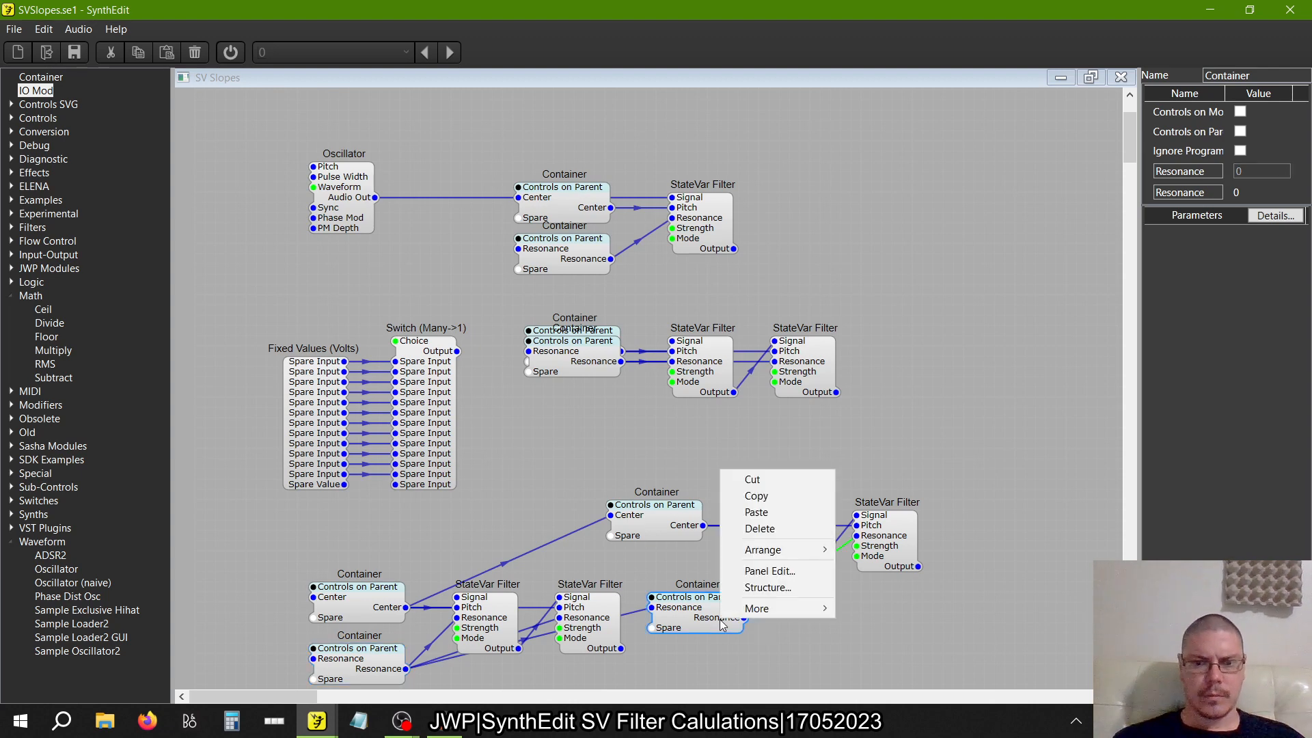
pyautogui.moveTo(776, 611)
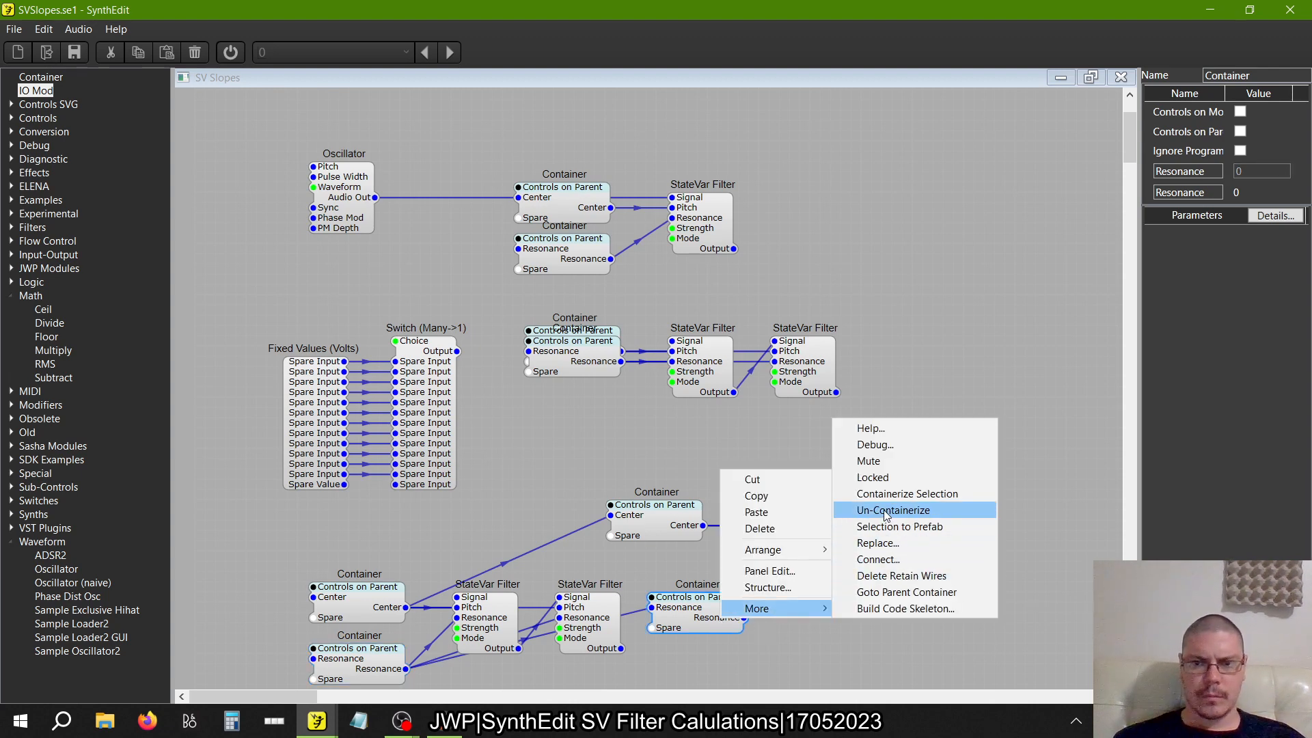
pyautogui.click(886, 577)
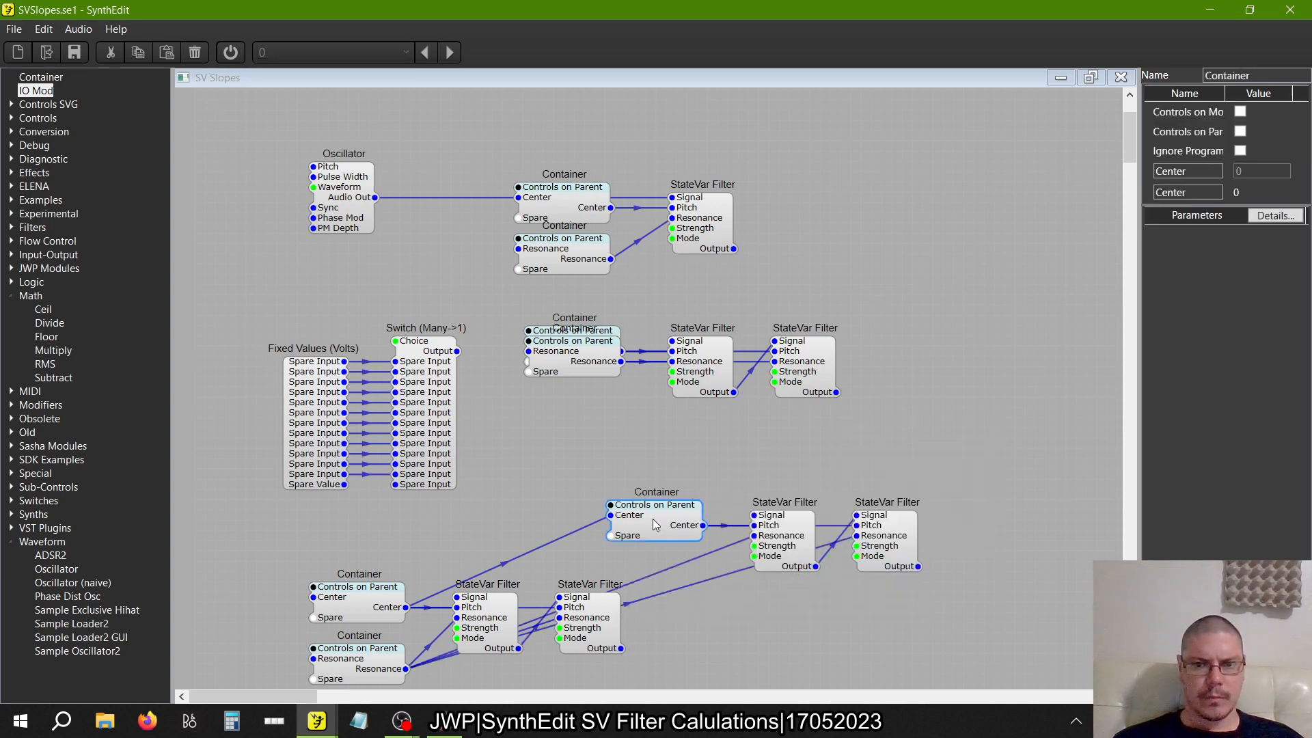
pyautogui.rightClick(656, 525)
pyautogui.moveTo(687, 654)
pyautogui.click(845, 566)
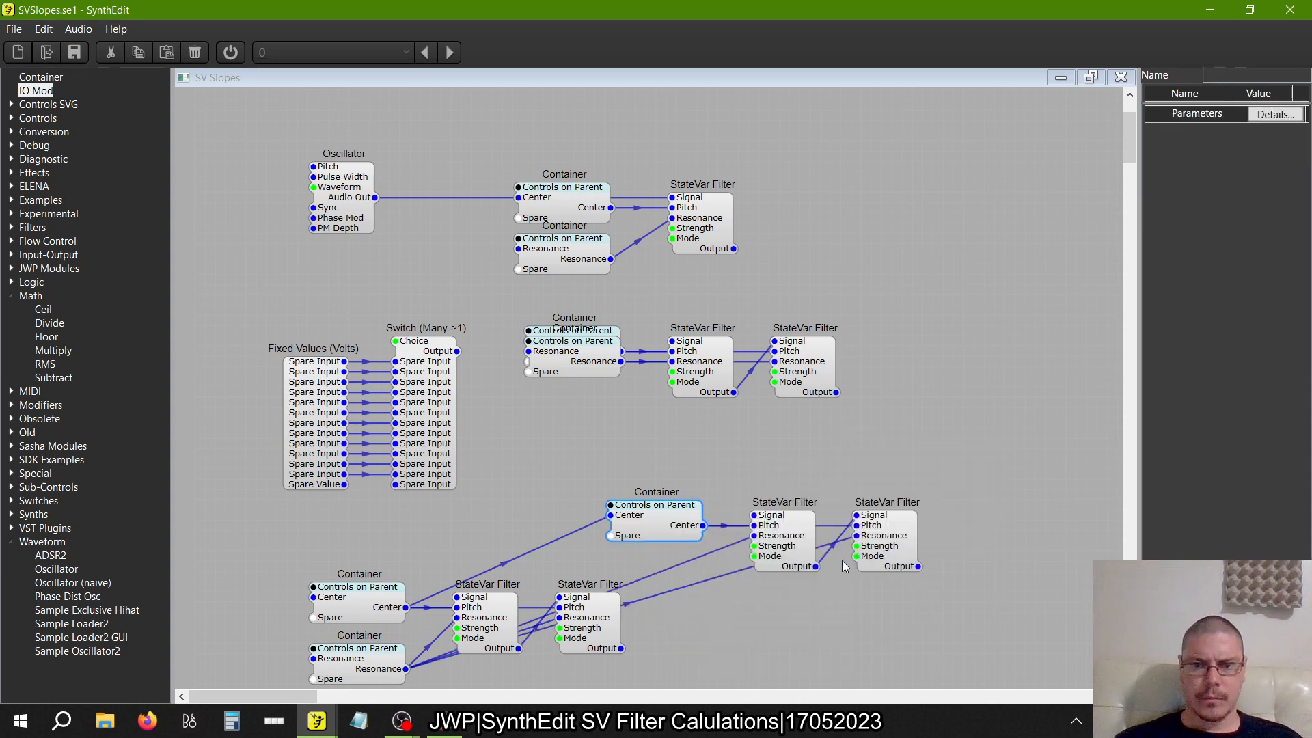
# Line up the lower Center Container and two StateVar Filters with the upper pair, and wire the second filter's Output to the third's Signal
pyautogui.moveTo(381, 612); pyautogui.dragTo(381, 530)
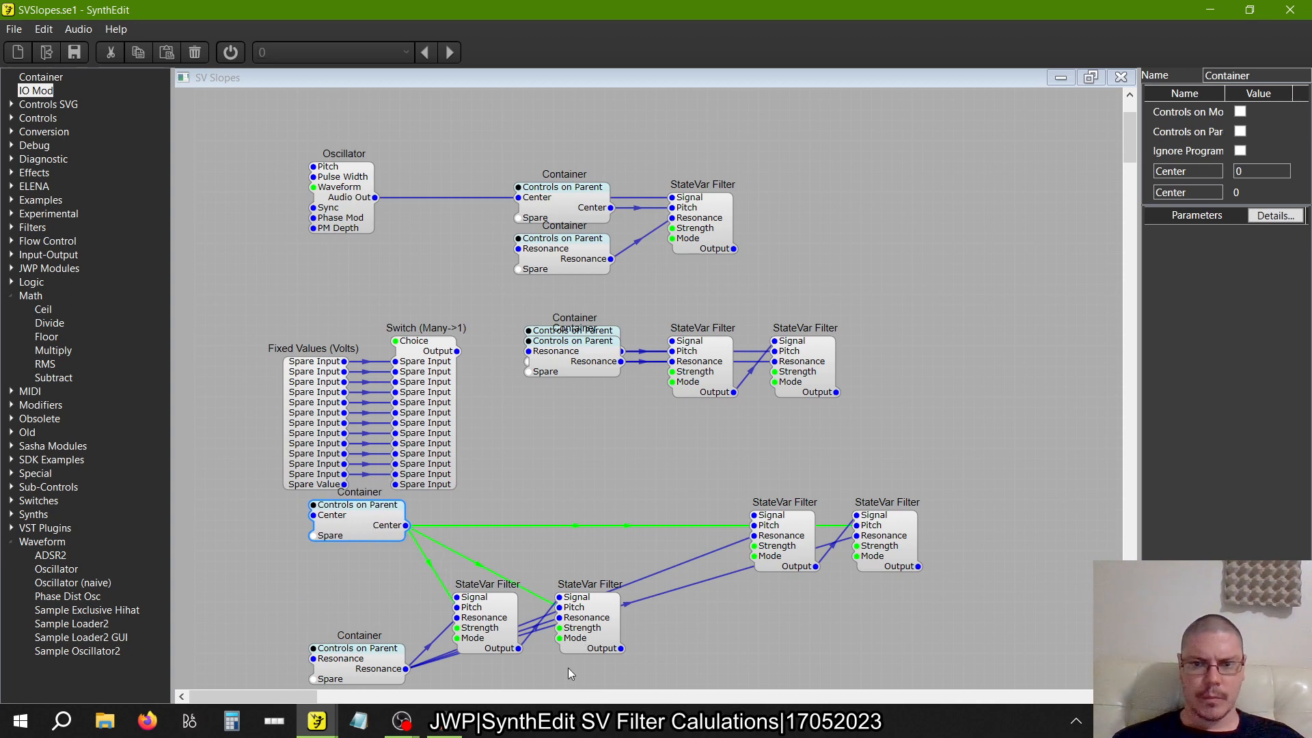
pyautogui.moveTo(599, 646); pyautogui.dragTo(671, 564)
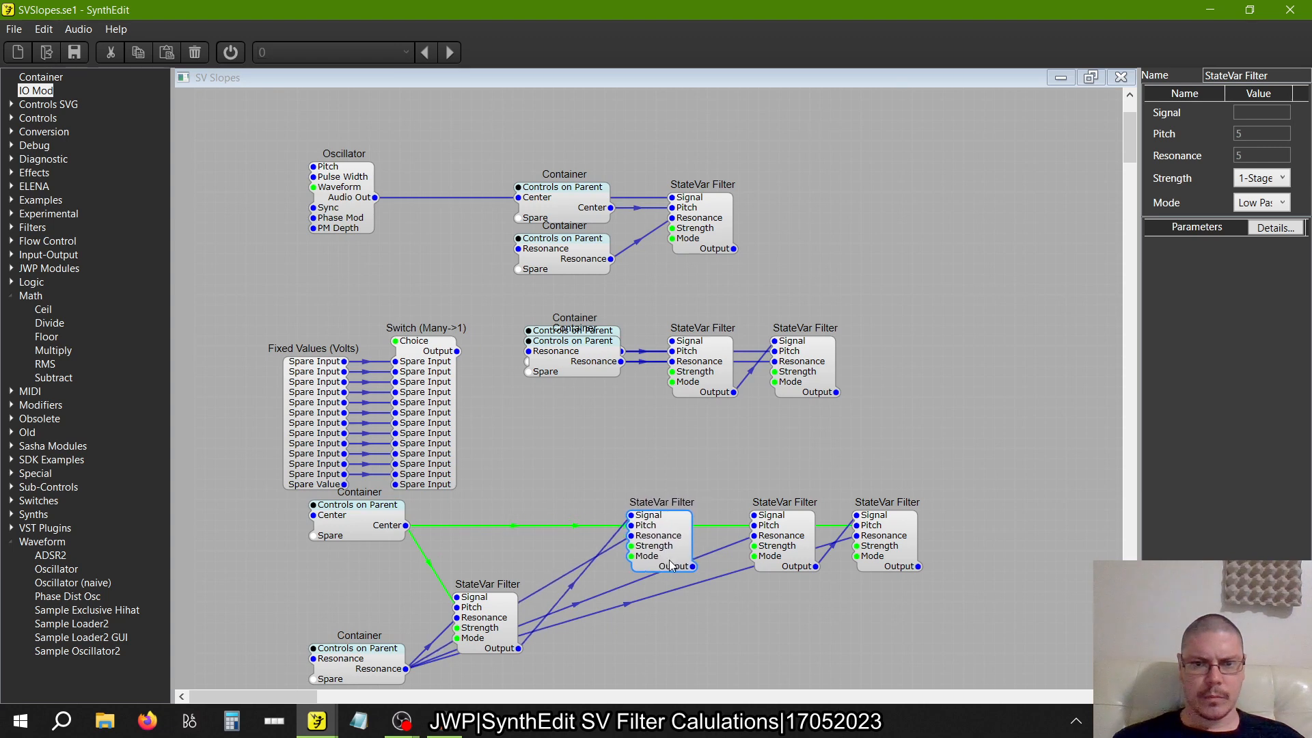
pyautogui.moveTo(495, 634); pyautogui.dragTo(516, 552)
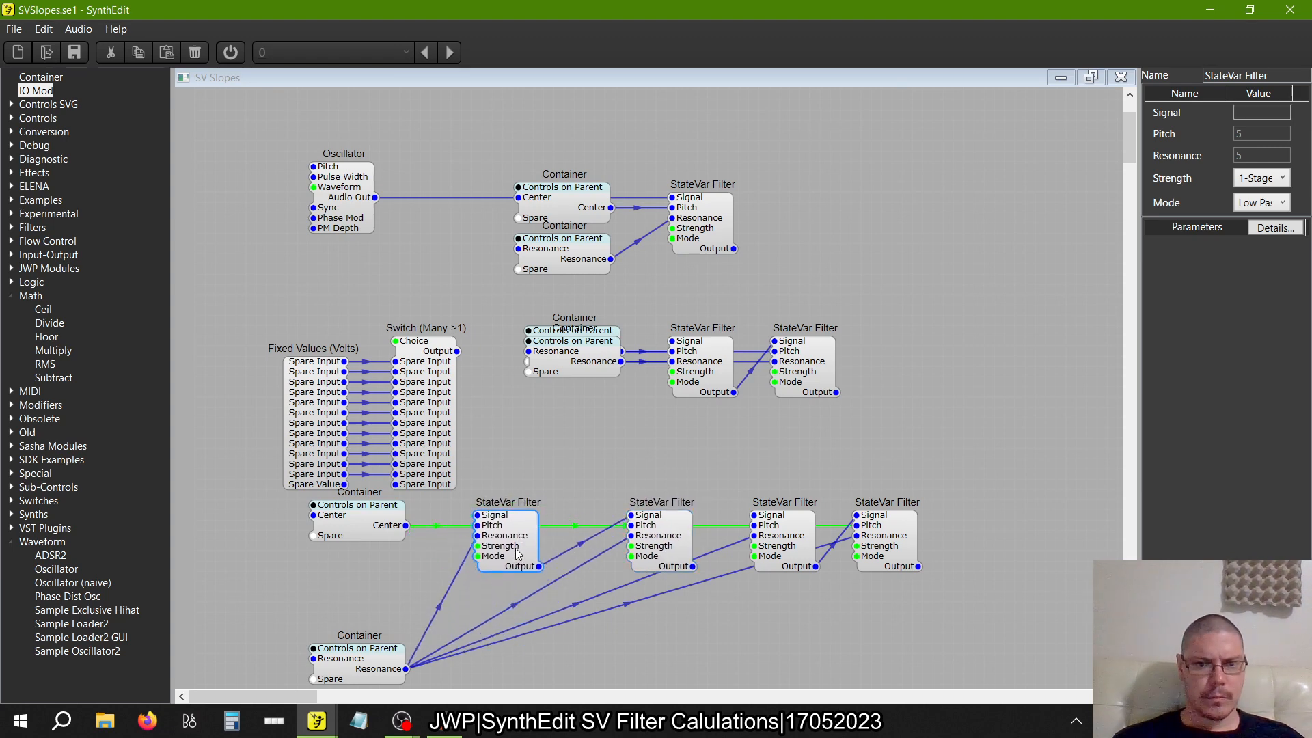
pyautogui.moveTo(693, 565); pyautogui.dragTo(754, 516)
# Stack the Resonance Container onto its Center Container and space the row's four StateVar Filters closely and evenly
pyautogui.click(358, 671)
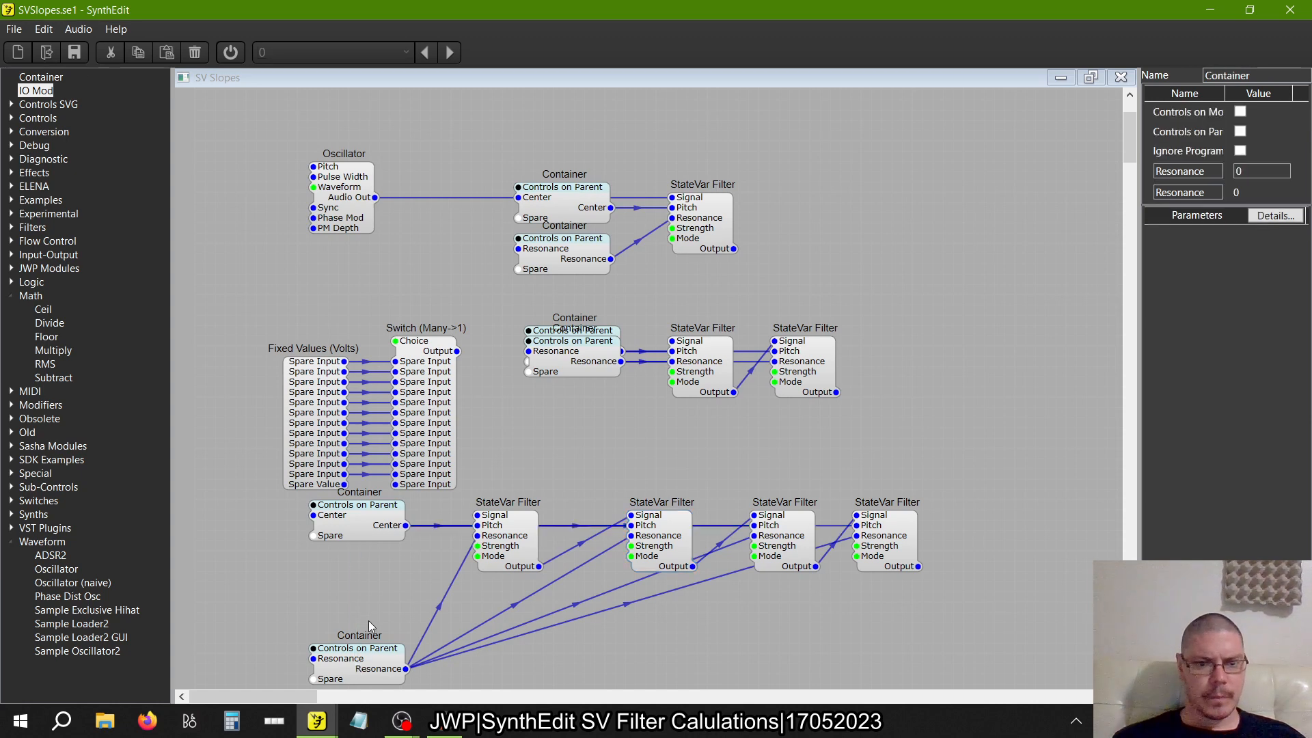
pyautogui.moveTo(368, 663); pyautogui.dragTo(354, 452)
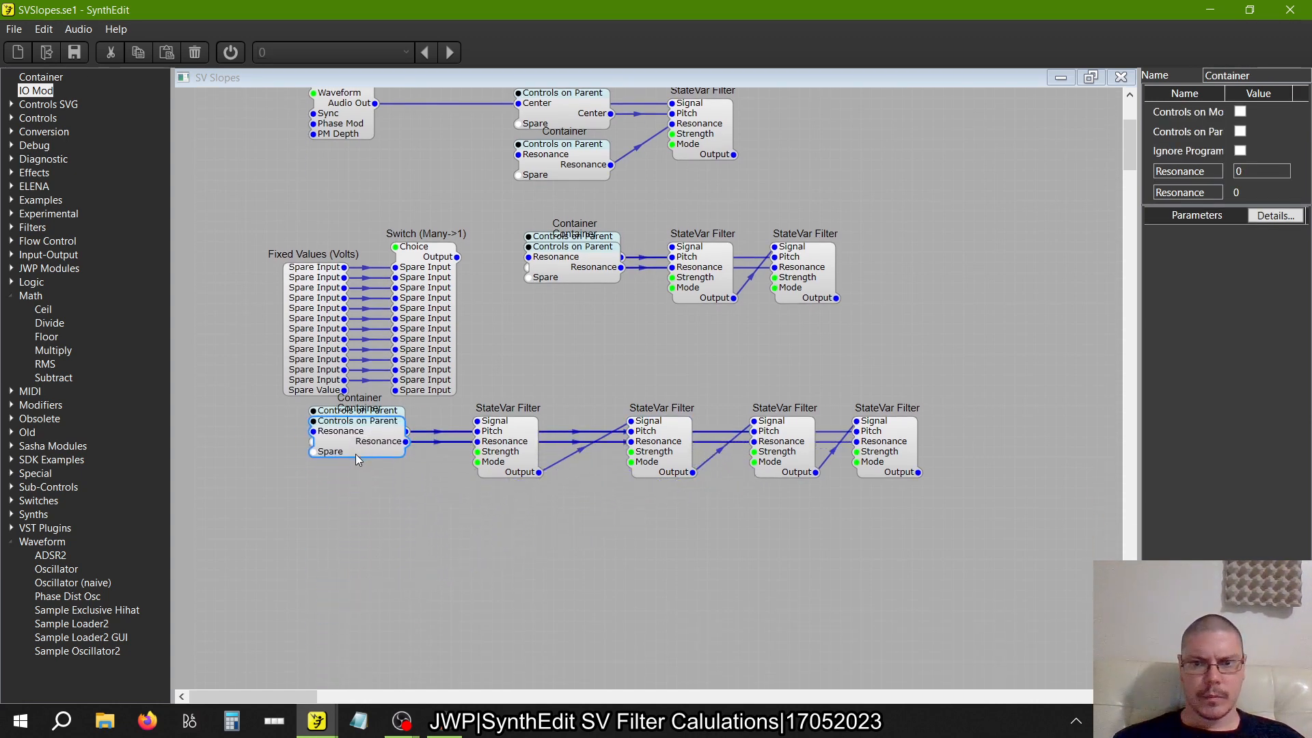
pyautogui.moveTo(513, 467); pyautogui.dragTo(586, 466)
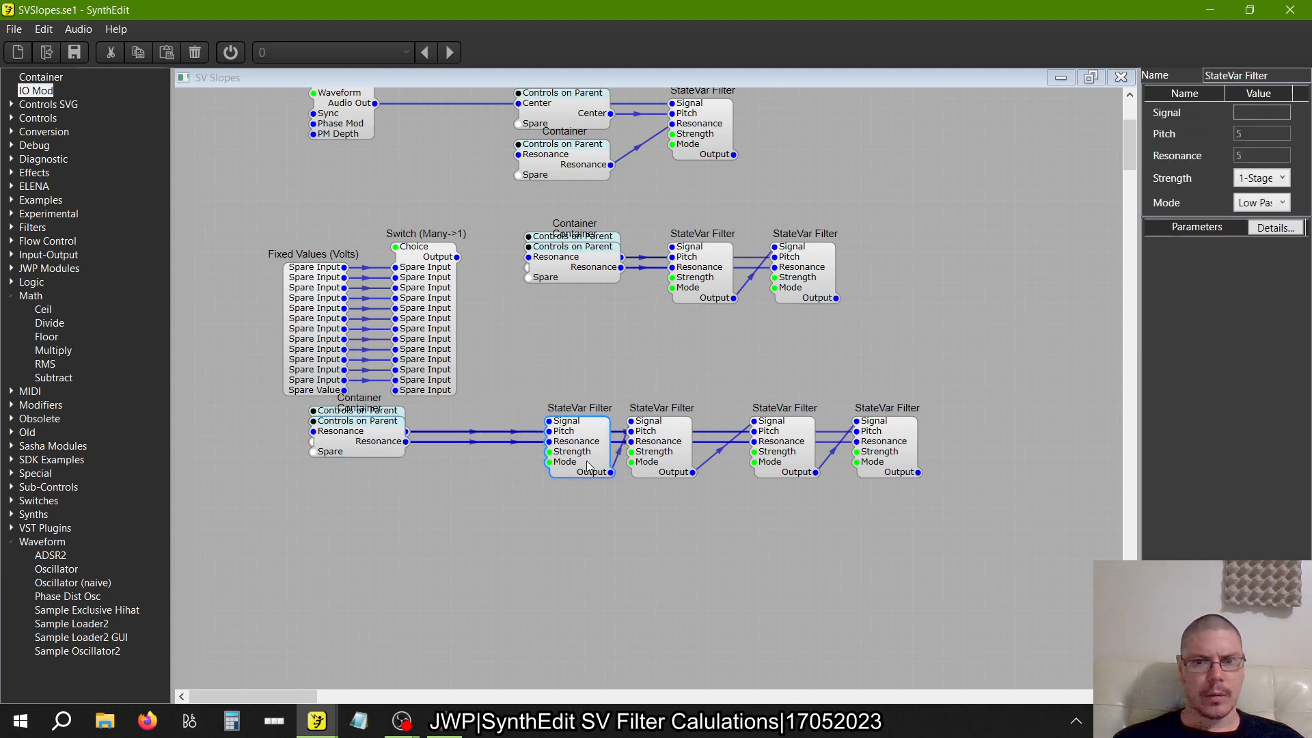
pyautogui.click(780, 465)
pyautogui.moveTo(781, 465); pyautogui.dragTo(740, 464)
pyautogui.click(912, 455)
pyautogui.moveTo(912, 455); pyautogui.dragTo(850, 454)
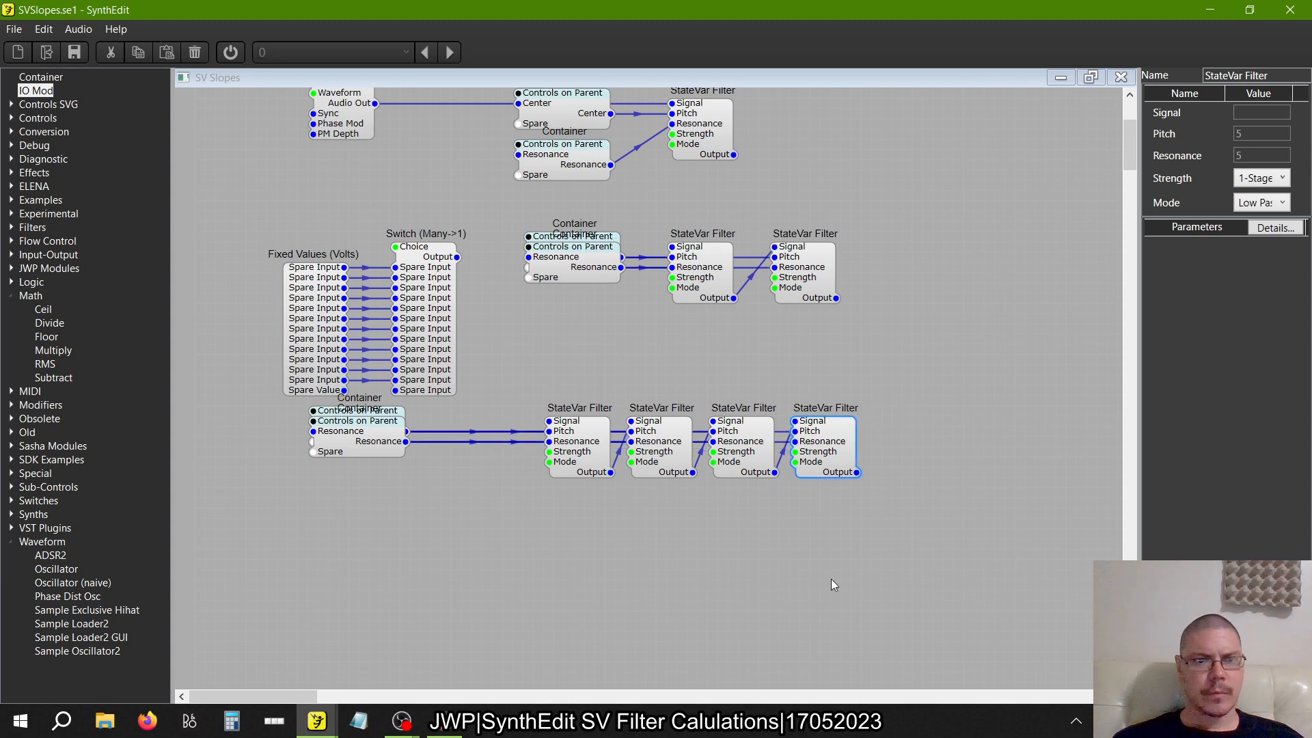
# Move the stacked Center and Resonance Containers together until they sit just before the four-filter row's first StateVar Filter
pyautogui.moveTo(466, 511); pyautogui.dragTo(235, 370)
pyautogui.moveTo(345, 438); pyautogui.dragTo(455, 446)
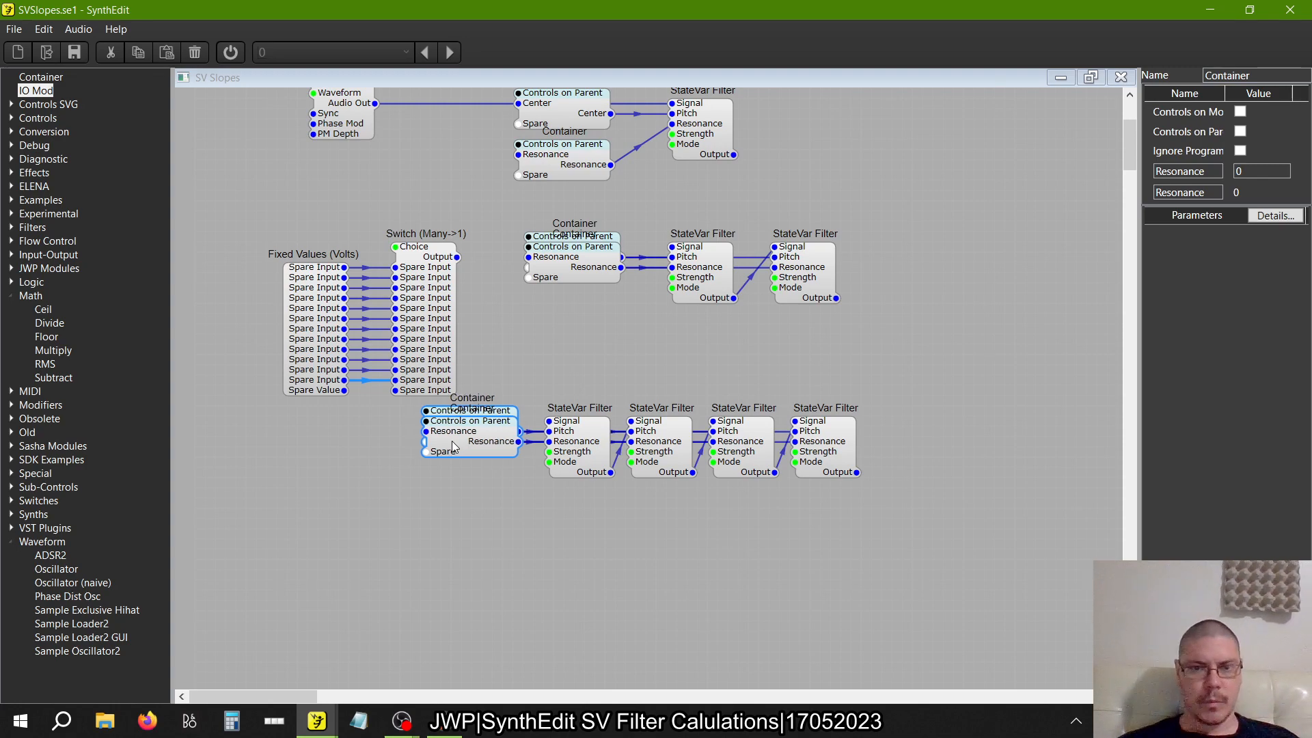
pyautogui.scroll(7, 705, 493)
pyautogui.scroll(-5, 705, 493)
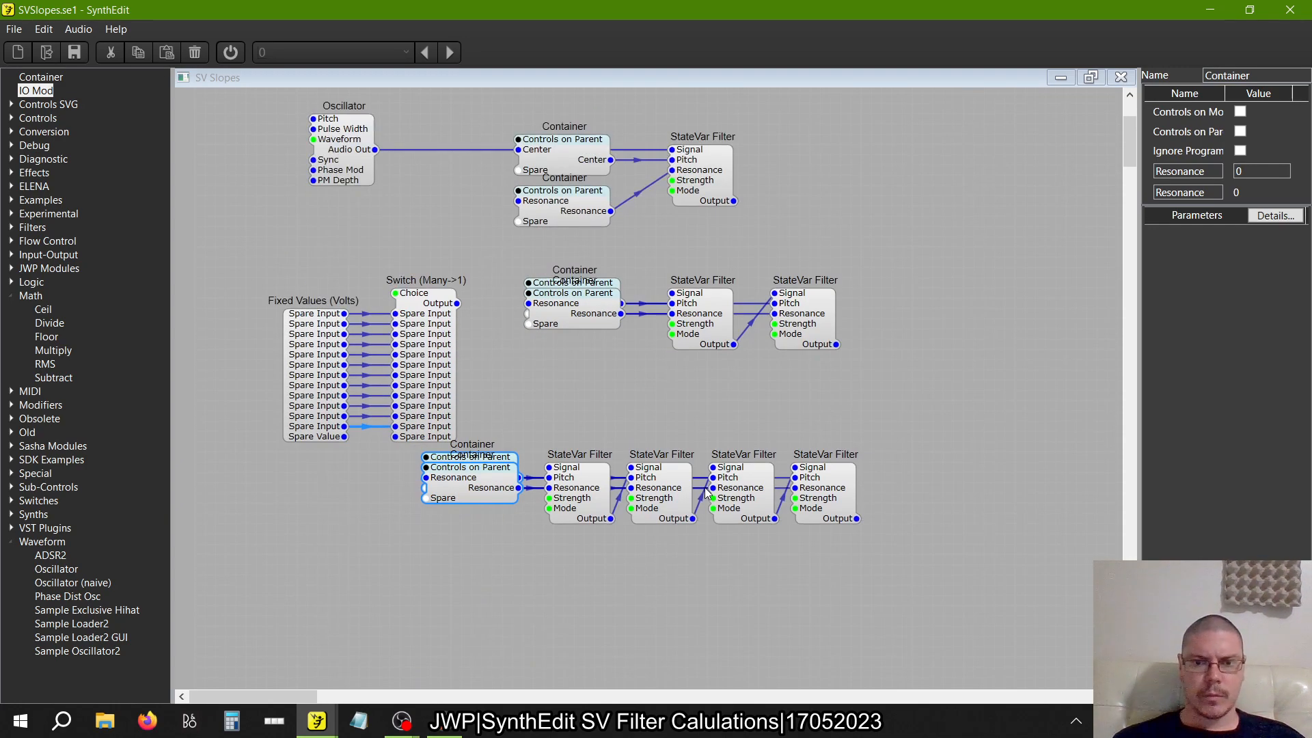
pyautogui.scroll(5, 707, 492)
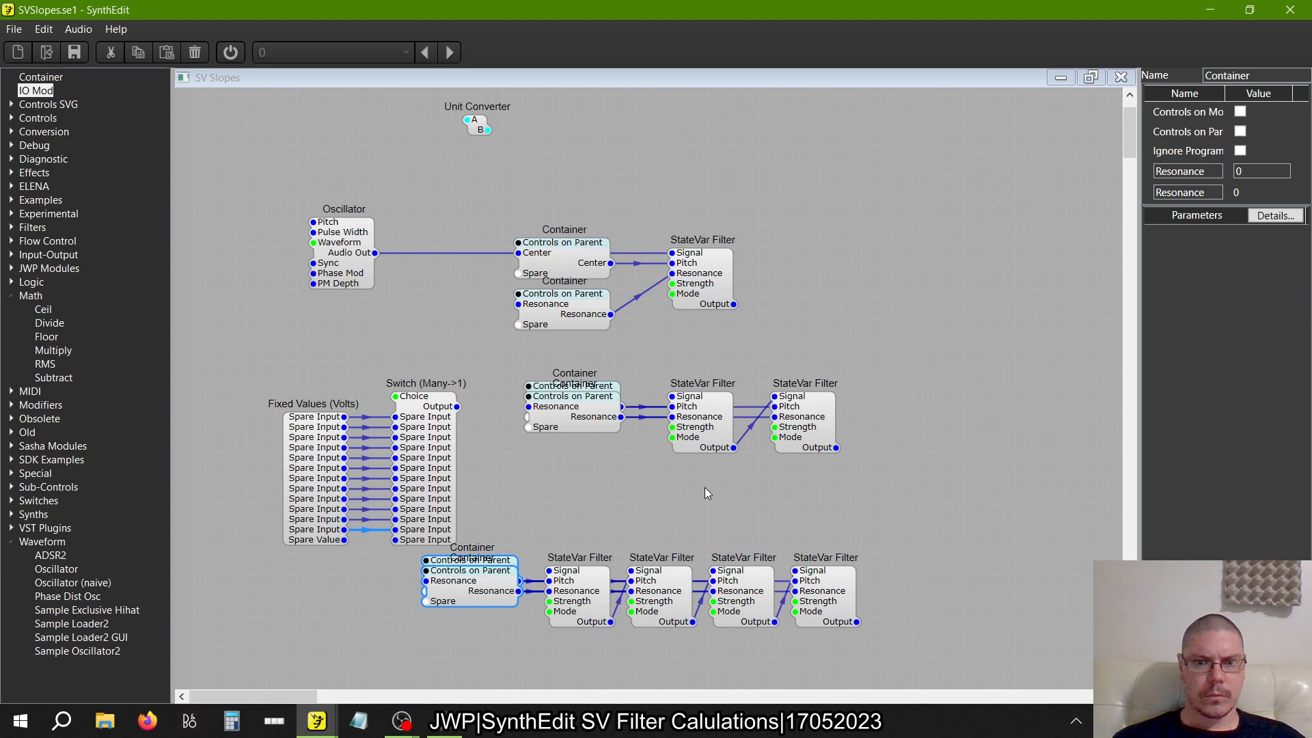
# Duplicate the whole four-filter row with its Containers and align the copy directly beneath the original
pyautogui.scroll(-5, 704, 492)
pyautogui.moveTo(895, 527); pyautogui.dragTo(387, 365)
pyautogui.rightClick(455, 400)
pyautogui.click(490, 424)
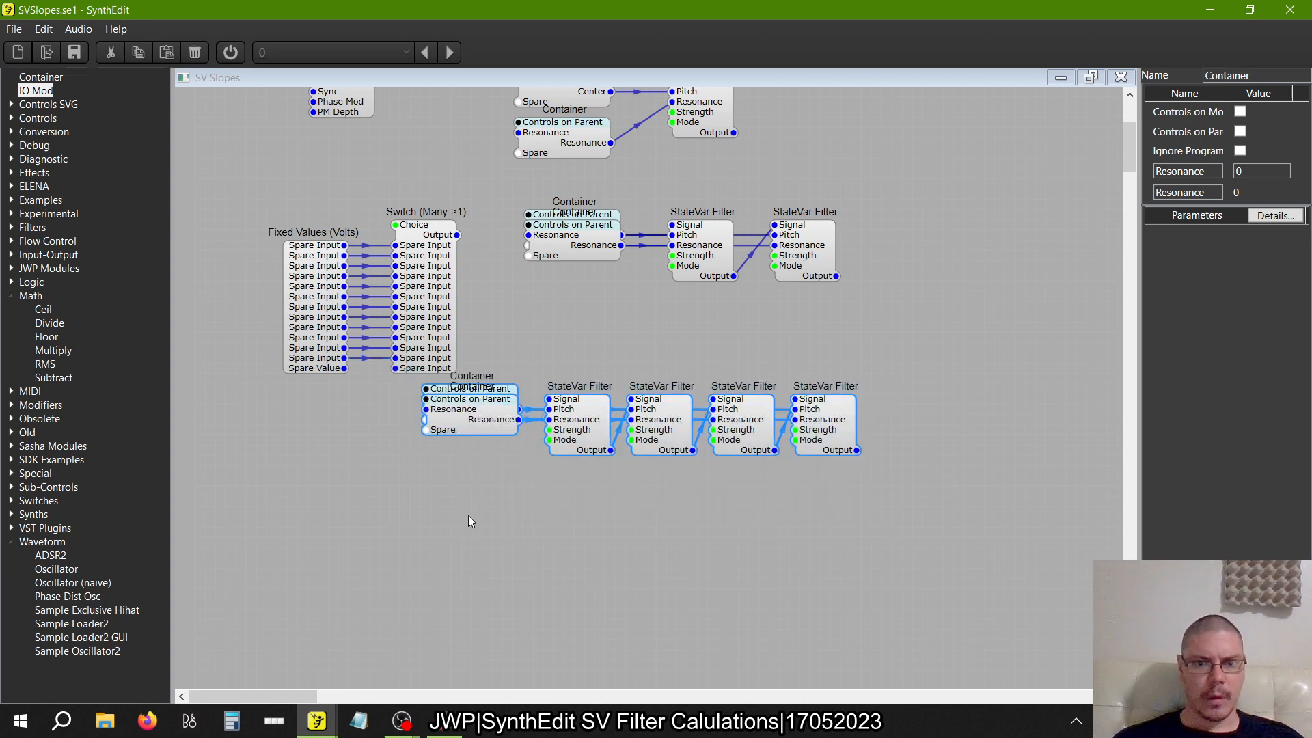
pyautogui.rightClick(470, 517)
pyautogui.click(492, 556)
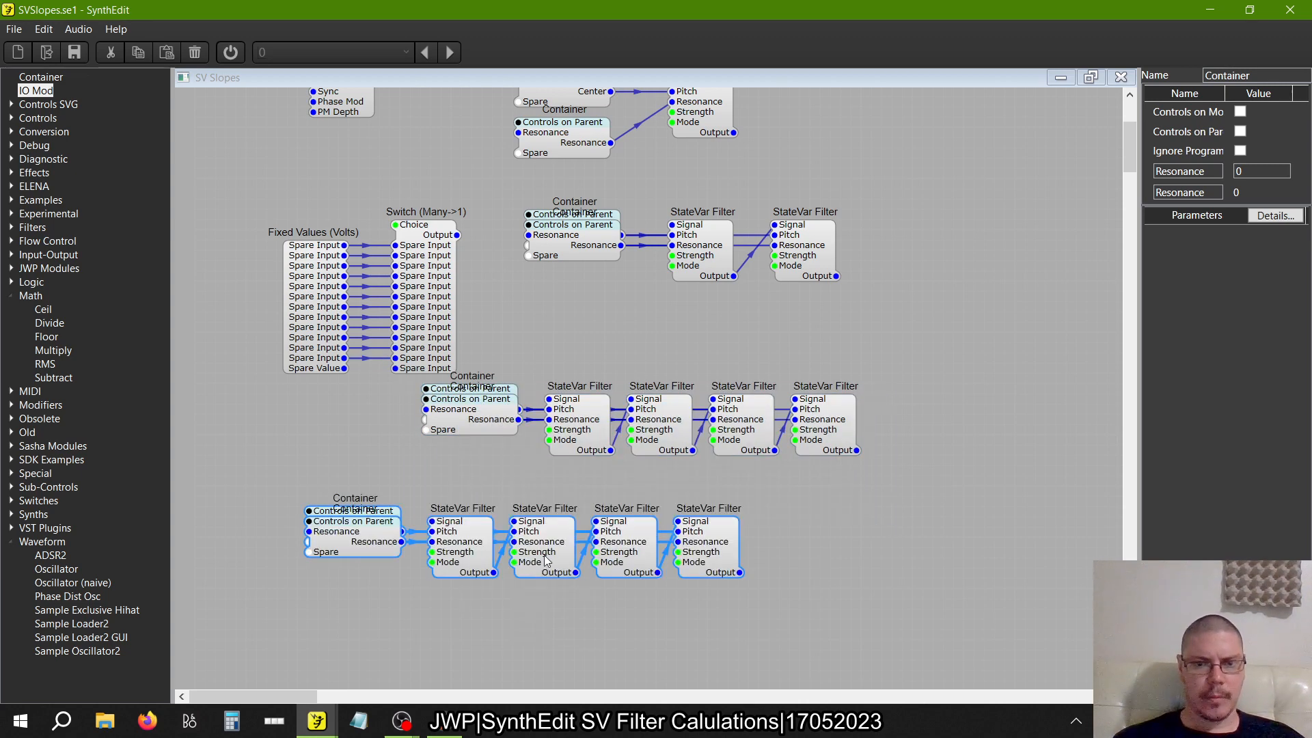
pyautogui.moveTo(547, 557); pyautogui.dragTo(662, 530)
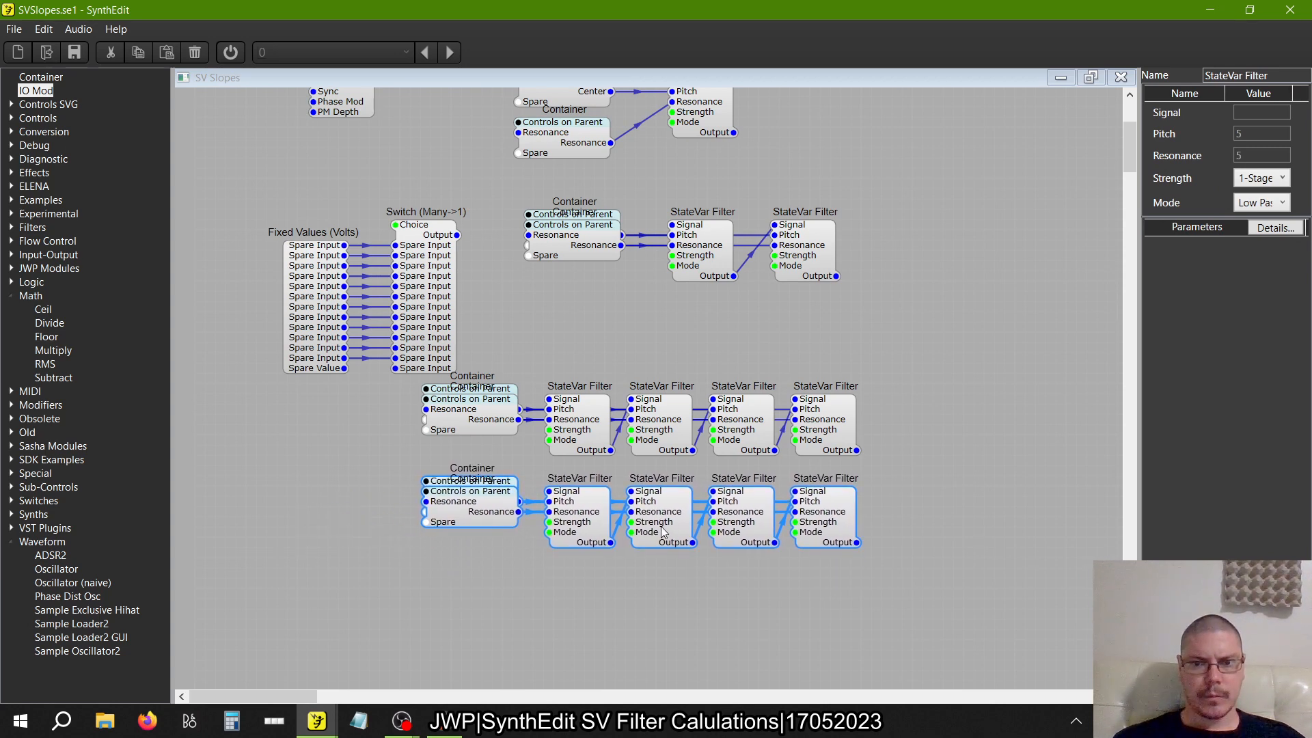
# Delete the last StateVar Filter from the upper of the two four-filter rows
pyautogui.click(926, 424)
pyautogui.click(820, 411)
pyautogui.press('Delete')
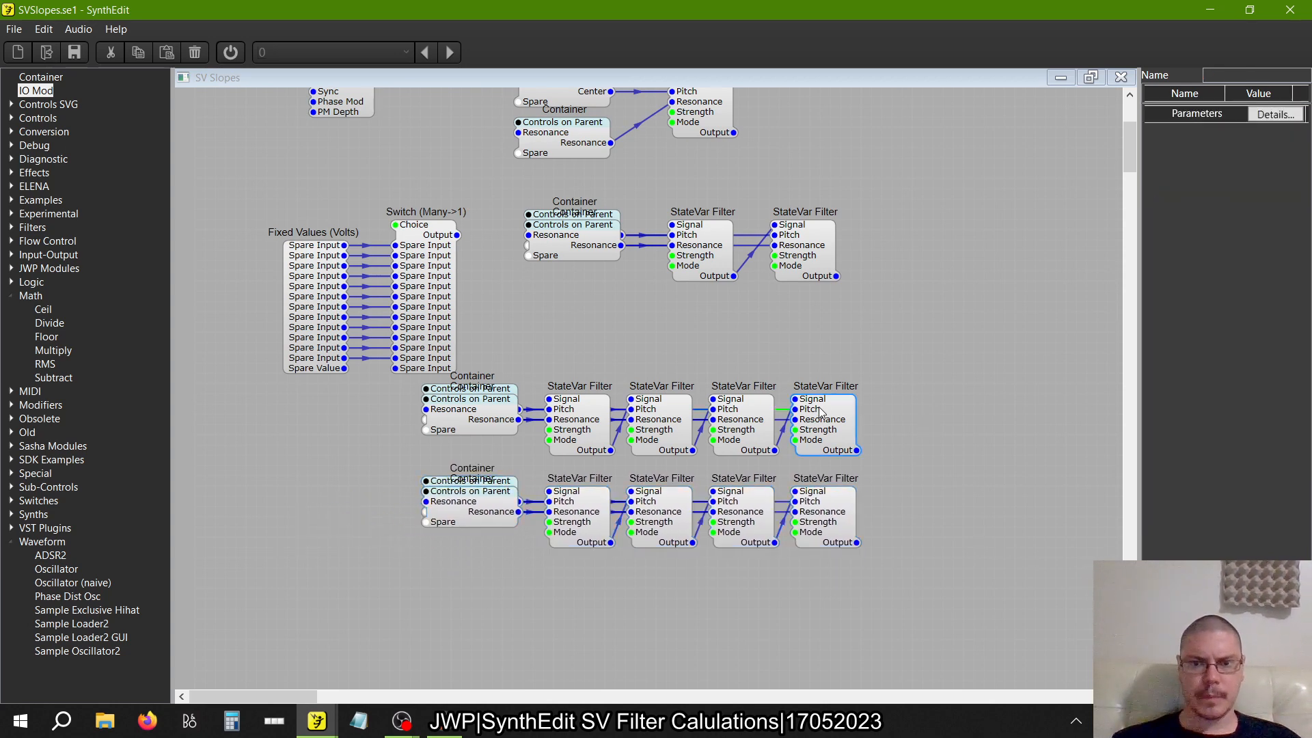
# Move the two StateVar Filters of the two-filter row closer to their Containers and to each other
pyautogui.scroll(-2, 837, 325)
pyautogui.scroll(-3, 837, 325)
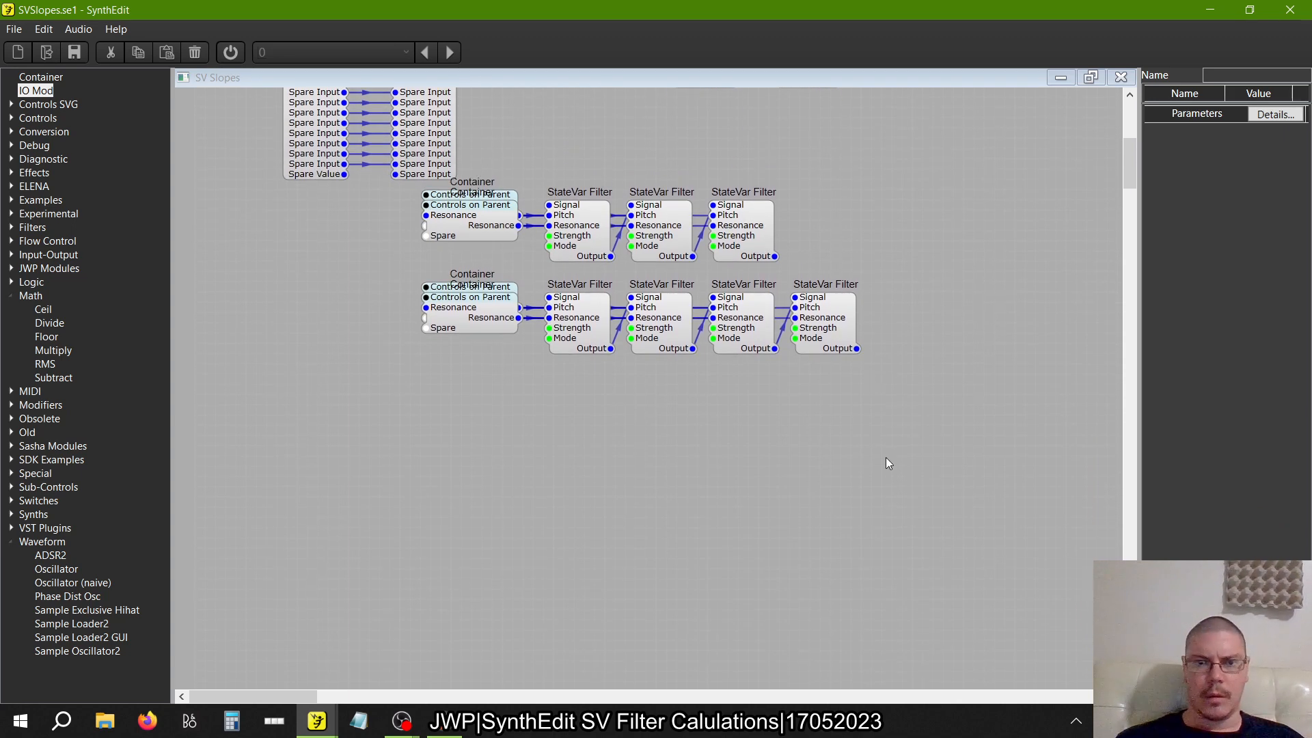
pyautogui.scroll(5, 739, 461)
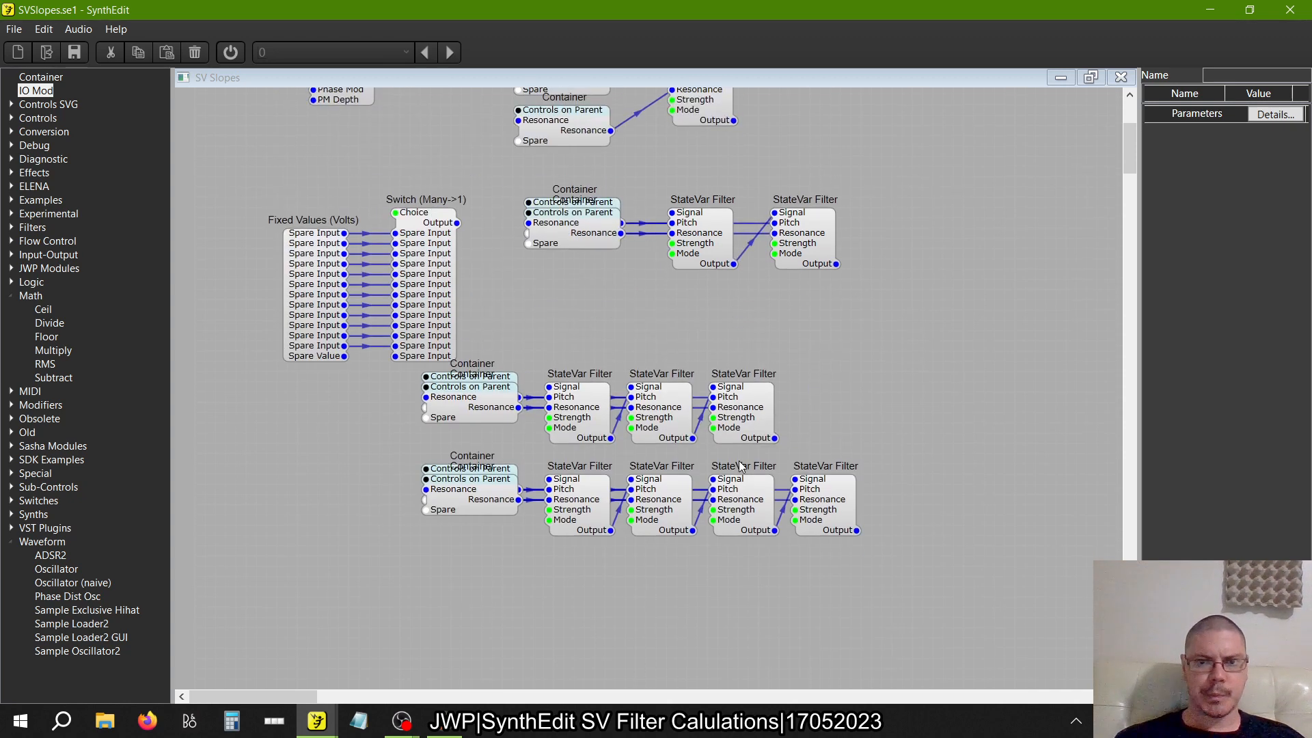
pyautogui.scroll(2, 740, 460)
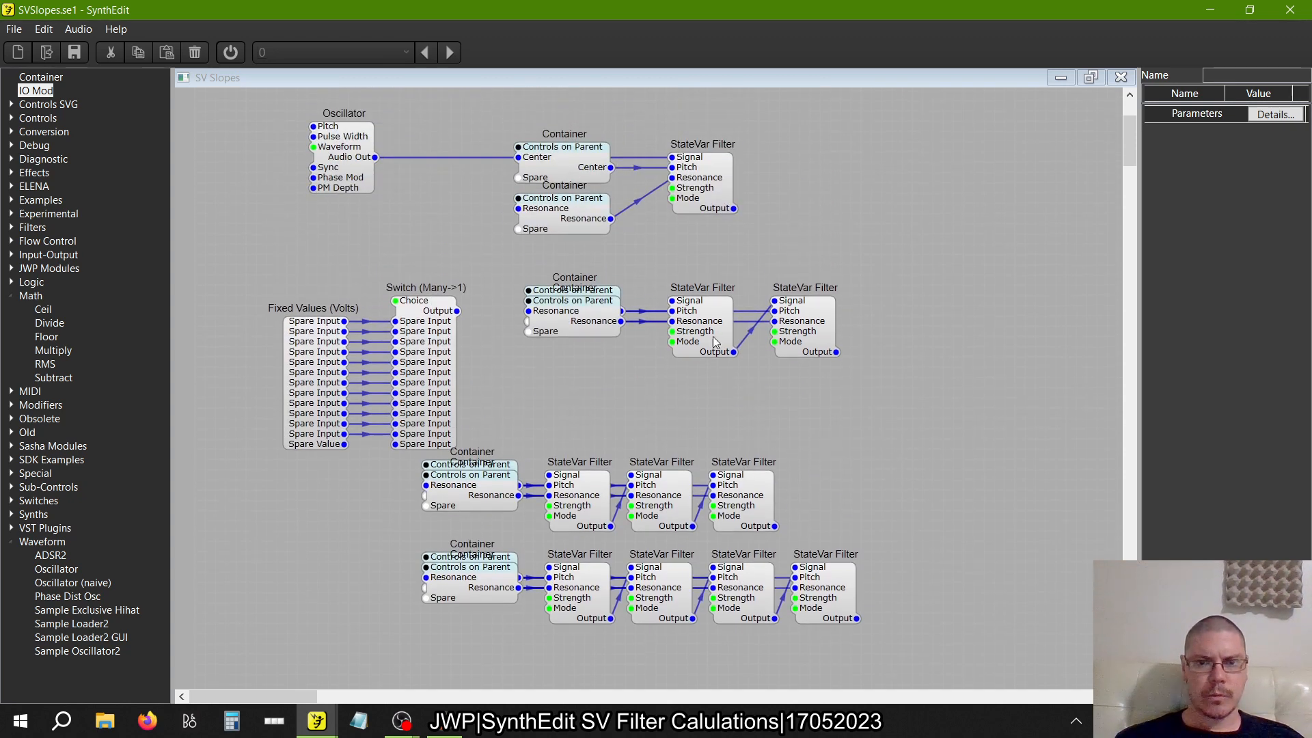
pyautogui.moveTo(713, 338)
pyautogui.mouseDown()
pyautogui.moveTo(670, 333)
pyautogui.moveTo(691, 331)
pyautogui.mouseUp()
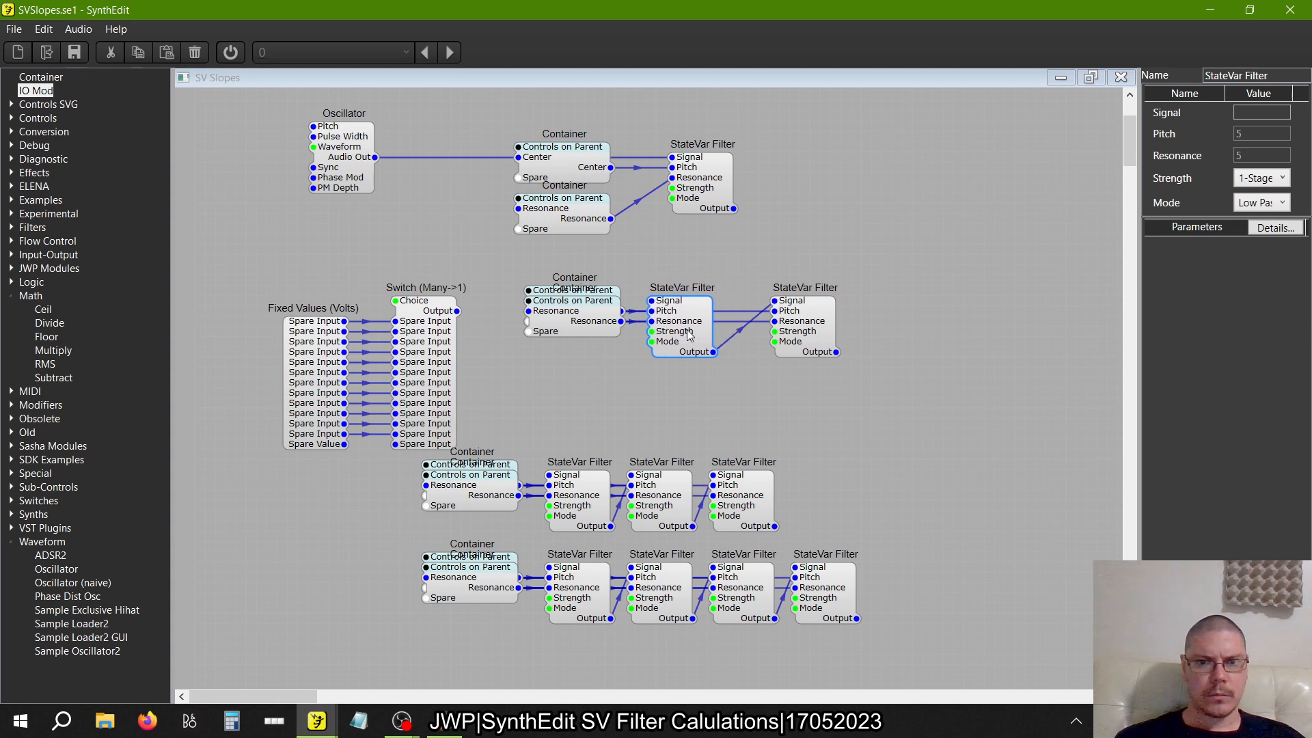
pyautogui.moveTo(814, 317); pyautogui.dragTo(774, 317)
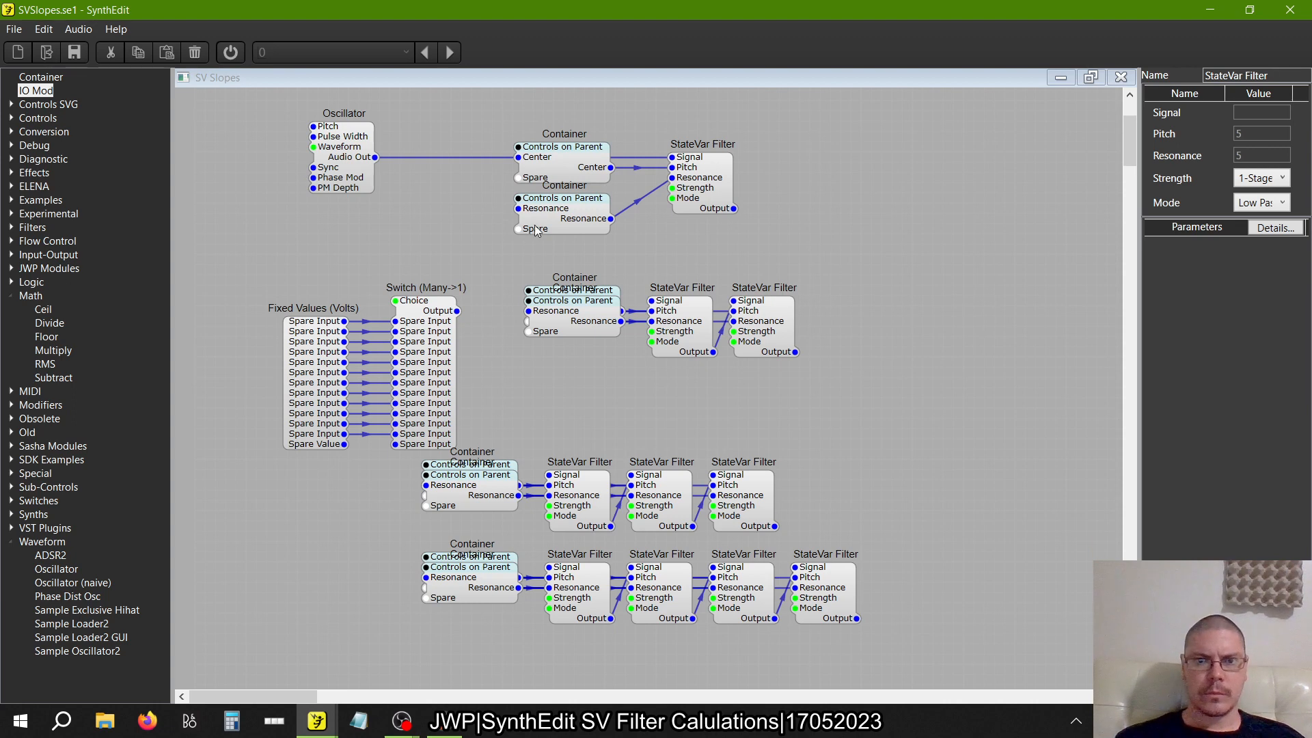
# Stack the first row's Resonance Container onto its Center Container and move the StateVar Filter closer to them
pyautogui.moveTo(536, 226); pyautogui.dragTo(567, 182)
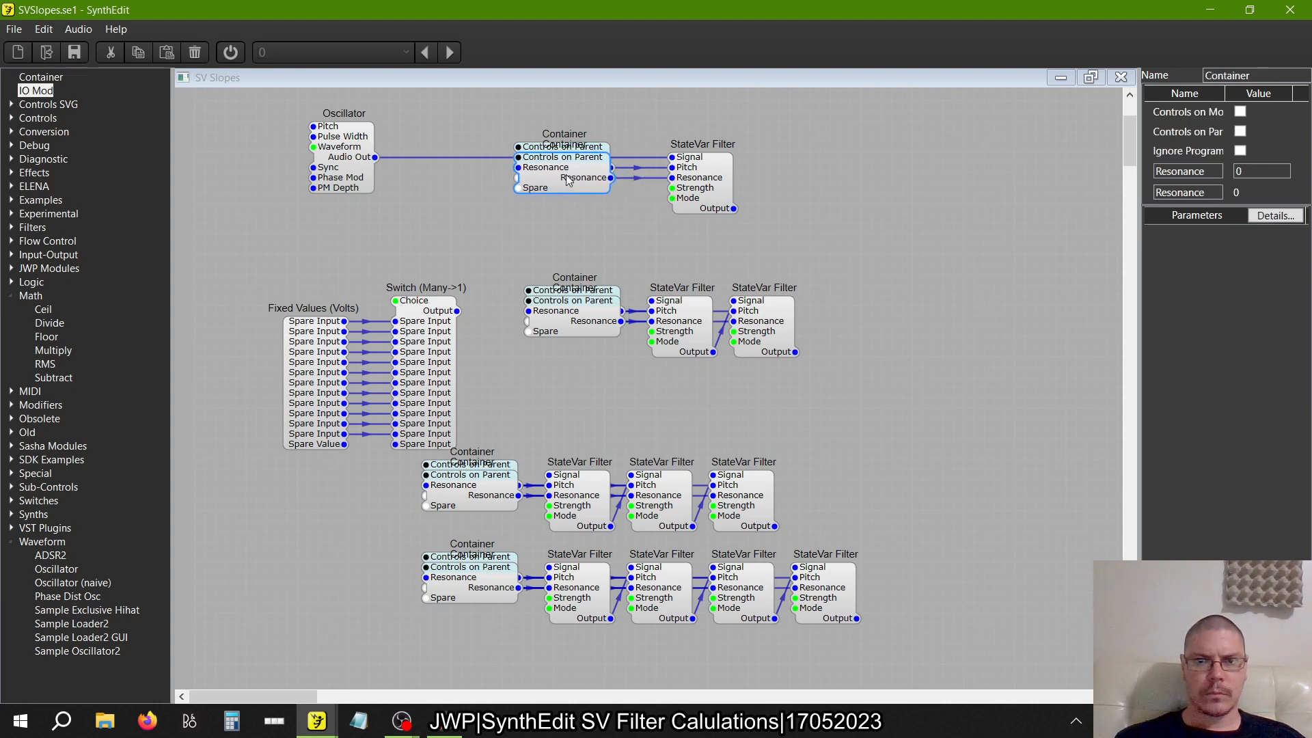
pyautogui.click(708, 185)
pyautogui.moveTo(708, 186); pyautogui.dragTo(677, 189)
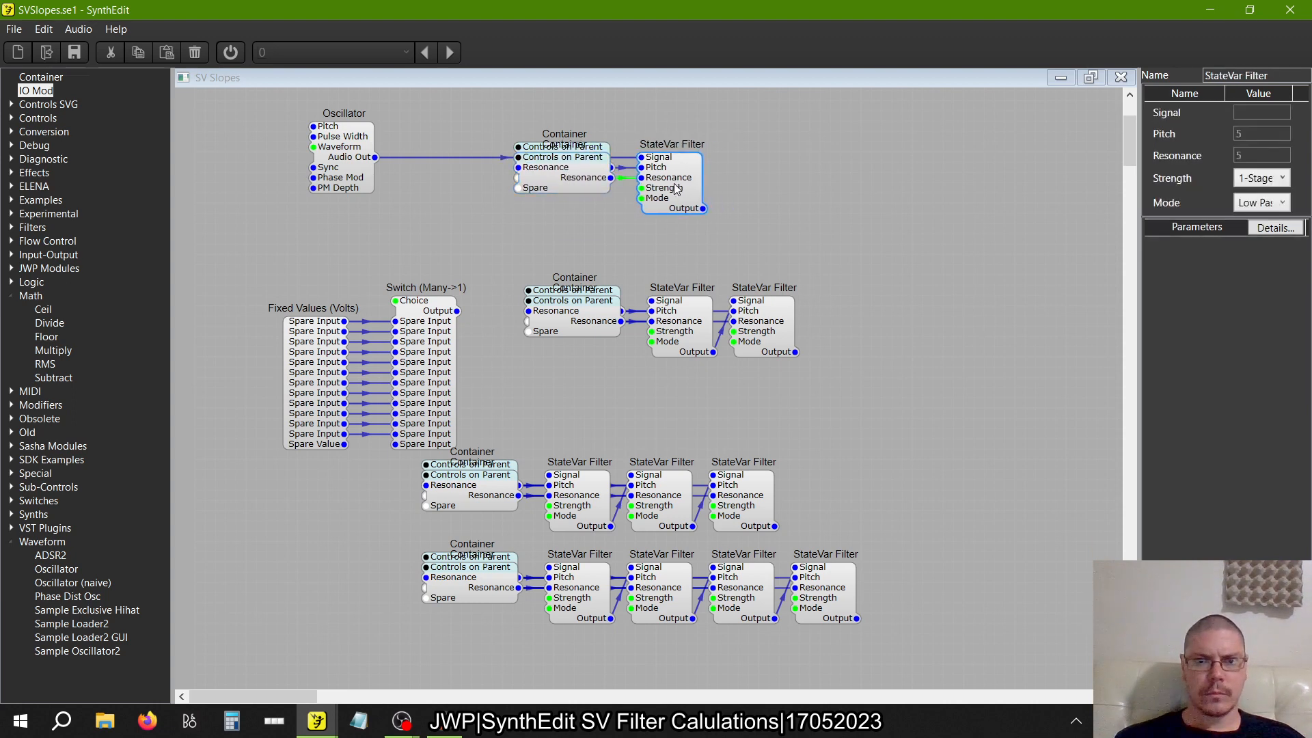
pyautogui.click(878, 181)
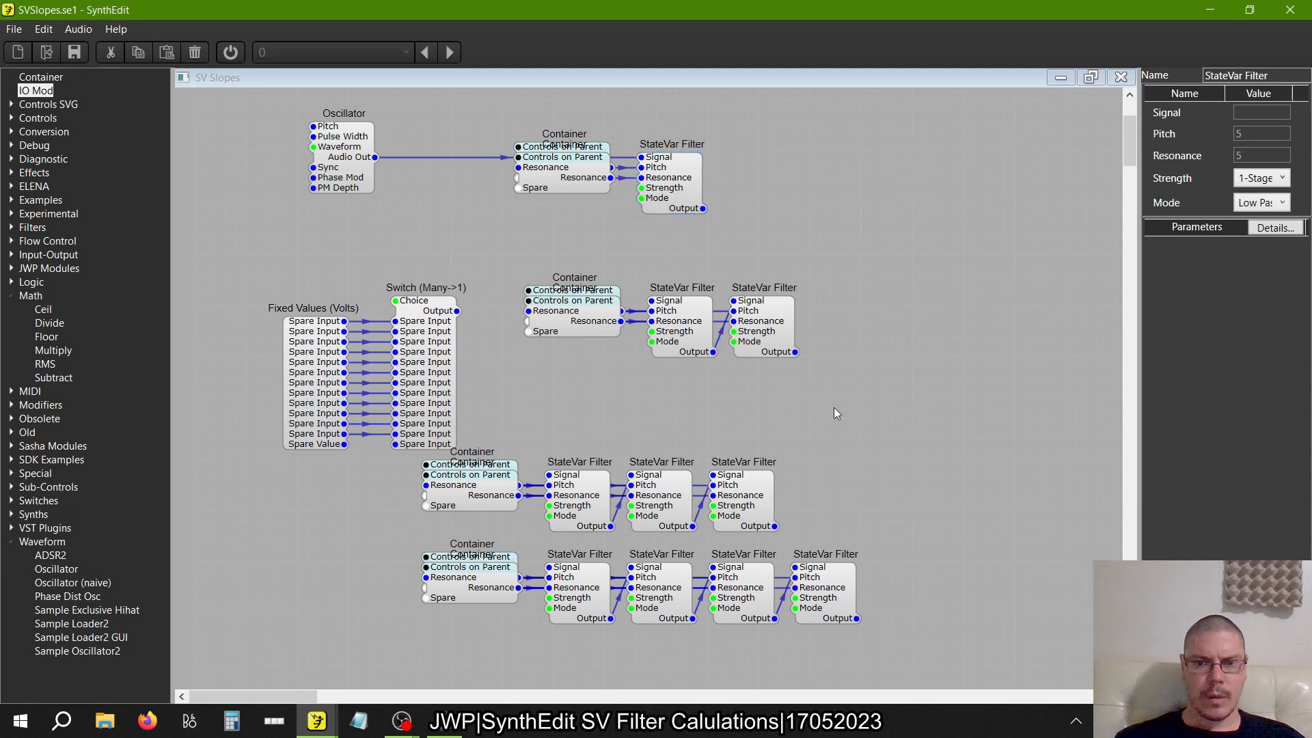
# Copy the three-filter row with its Containers and paste it below the four-filter row
pyautogui.scroll(-3, 834, 407)
pyautogui.moveTo(814, 247); pyautogui.dragTo(369, 354)
pyautogui.rightClick(486, 314)
pyautogui.click(523, 342)
pyautogui.rightClick(535, 527)
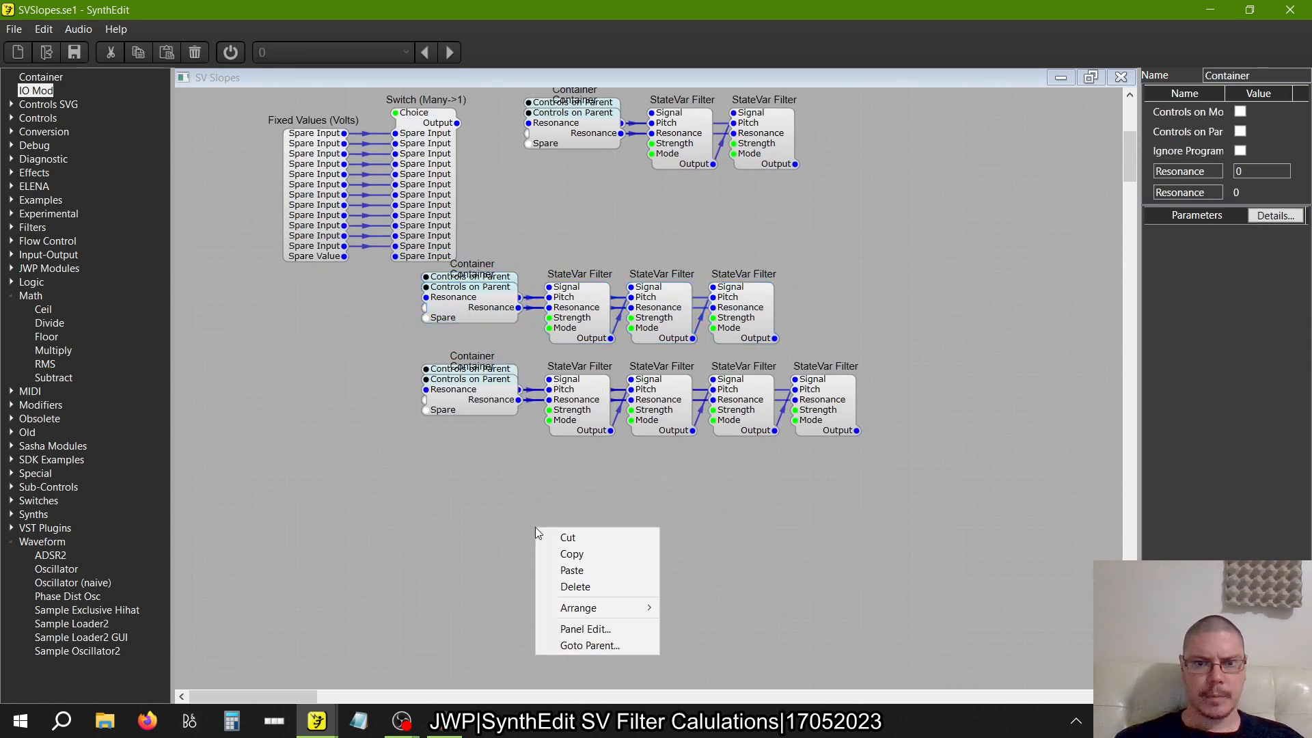
pyautogui.click(564, 570)
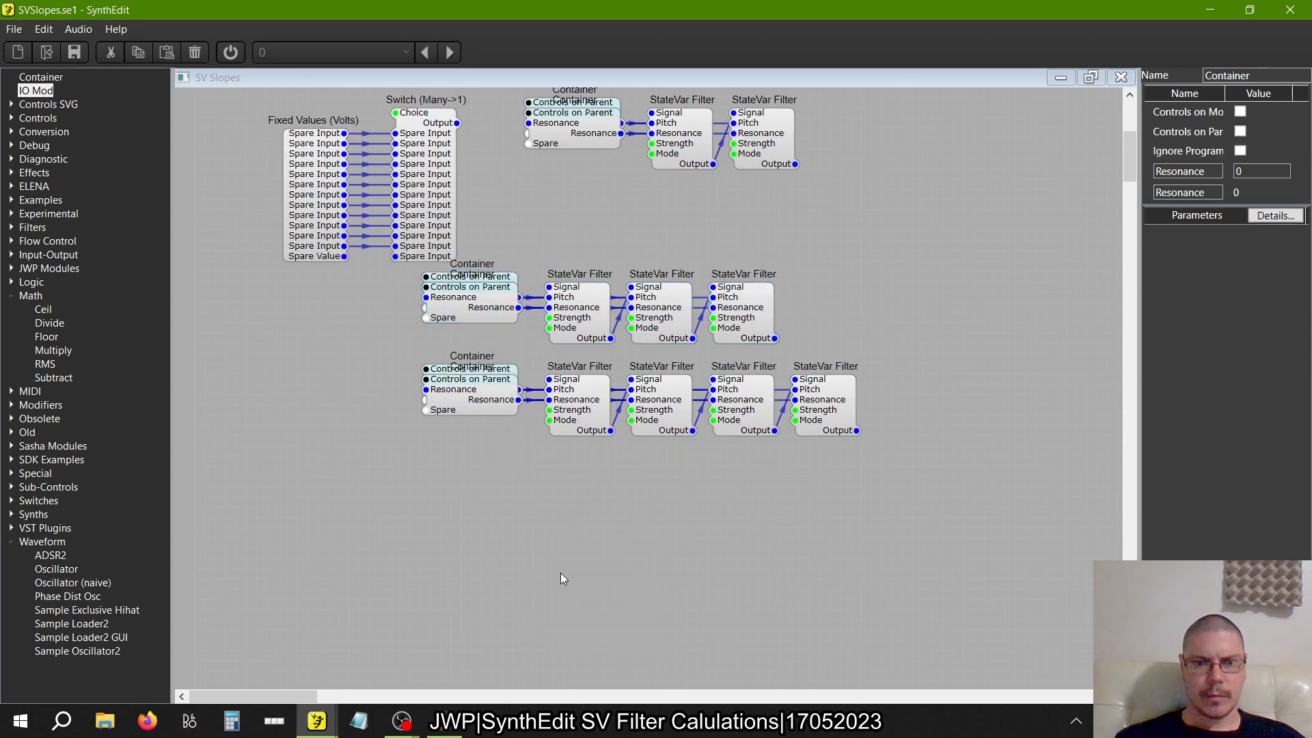
# Paste a second three-filter copy, offset it below the first, and wire the first copy's last Output to its first filter's Signal
pyautogui.rightClick(878, 549)
pyautogui.click(895, 588)
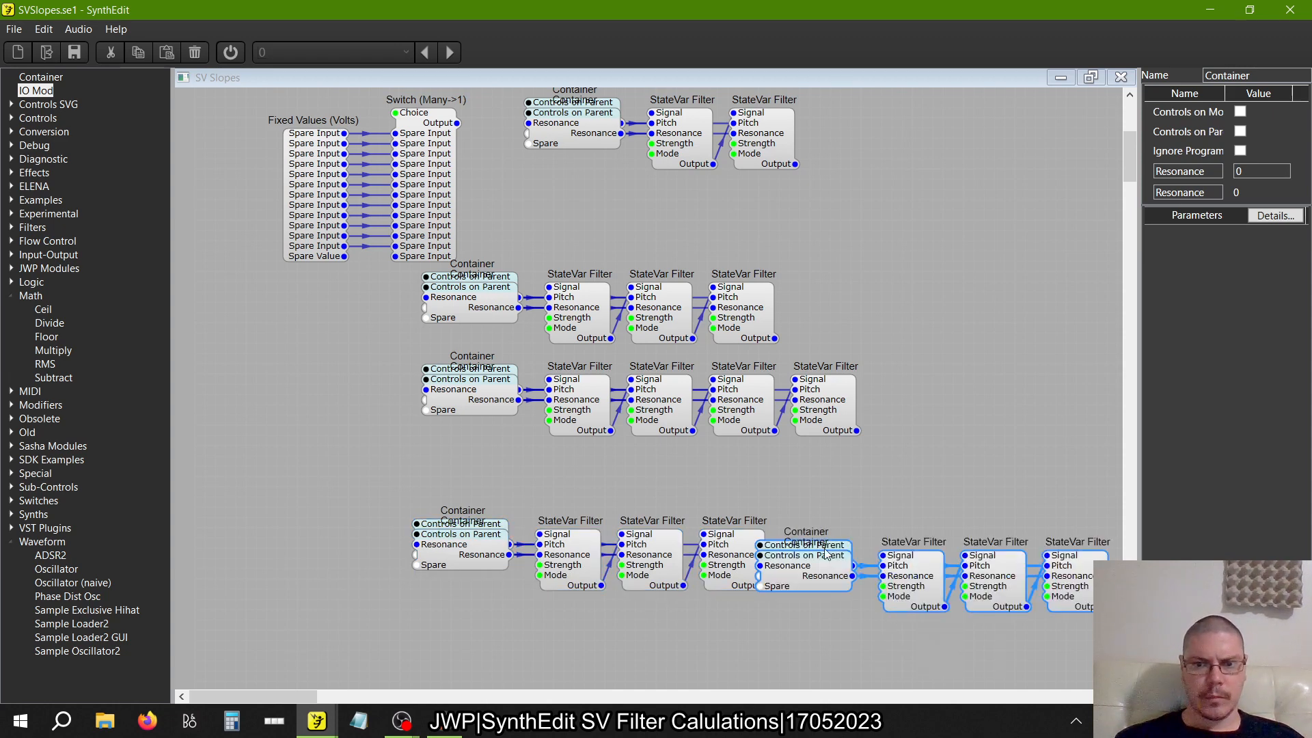
pyautogui.moveTo(841, 559); pyautogui.dragTo(743, 630)
pyautogui.click(791, 579)
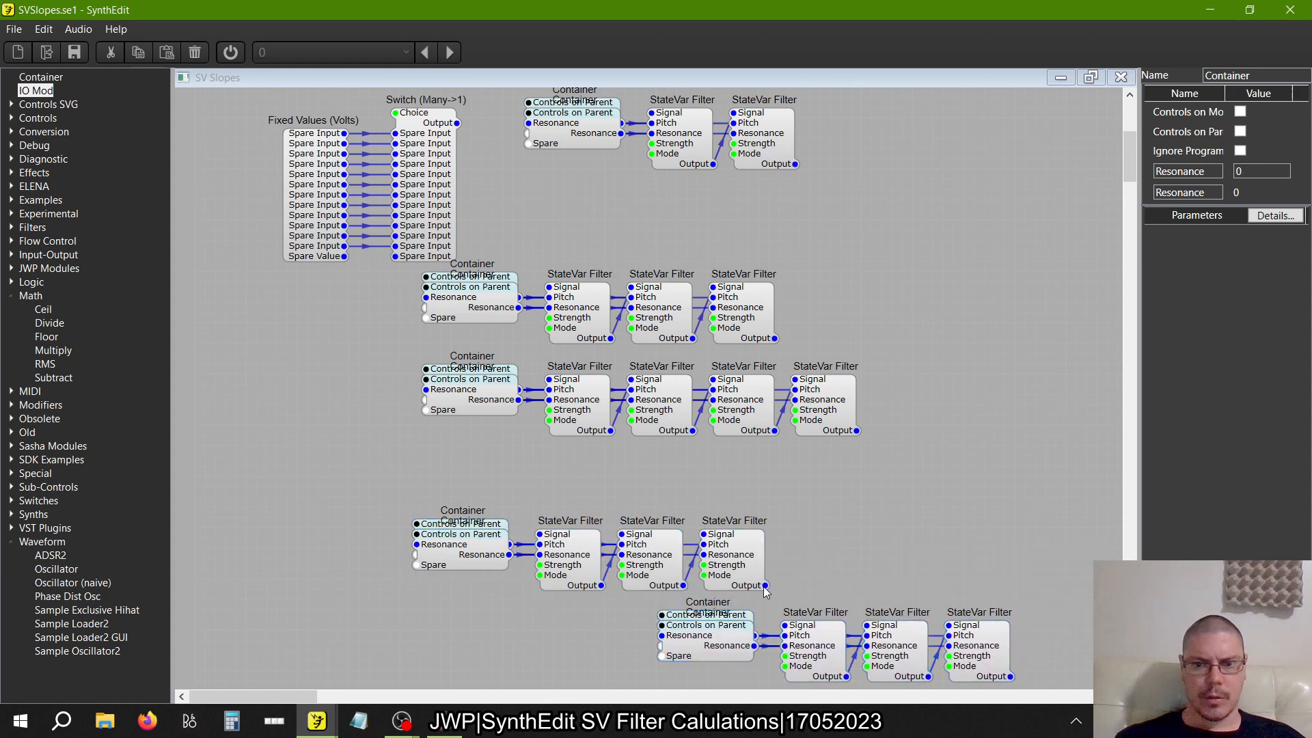
pyautogui.moveTo(766, 586); pyautogui.dragTo(786, 624)
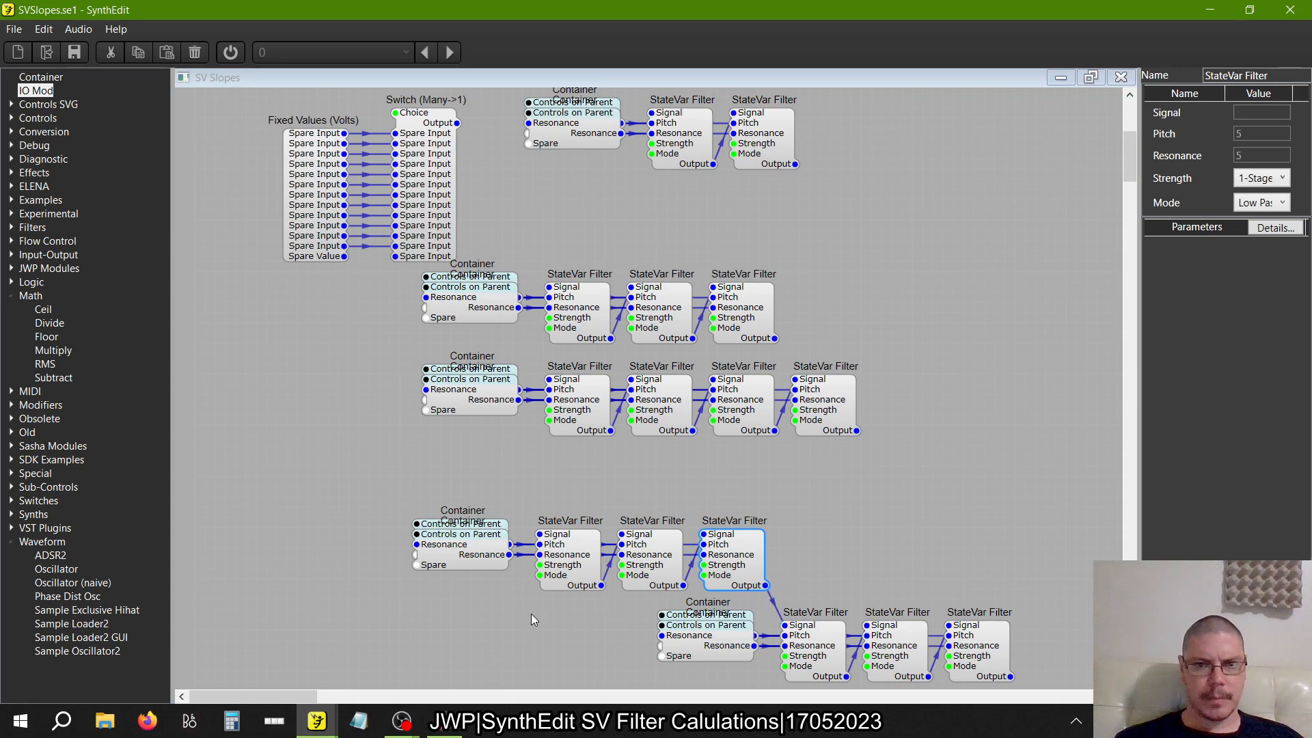
# Separate both copies' stacked Containers and wire the first copy's Center and Resonance outputs to the second copy's matching Container inputs
pyautogui.scroll(-3, 531, 614)
pyautogui.moveTo(463, 495); pyautogui.dragTo(449, 564)
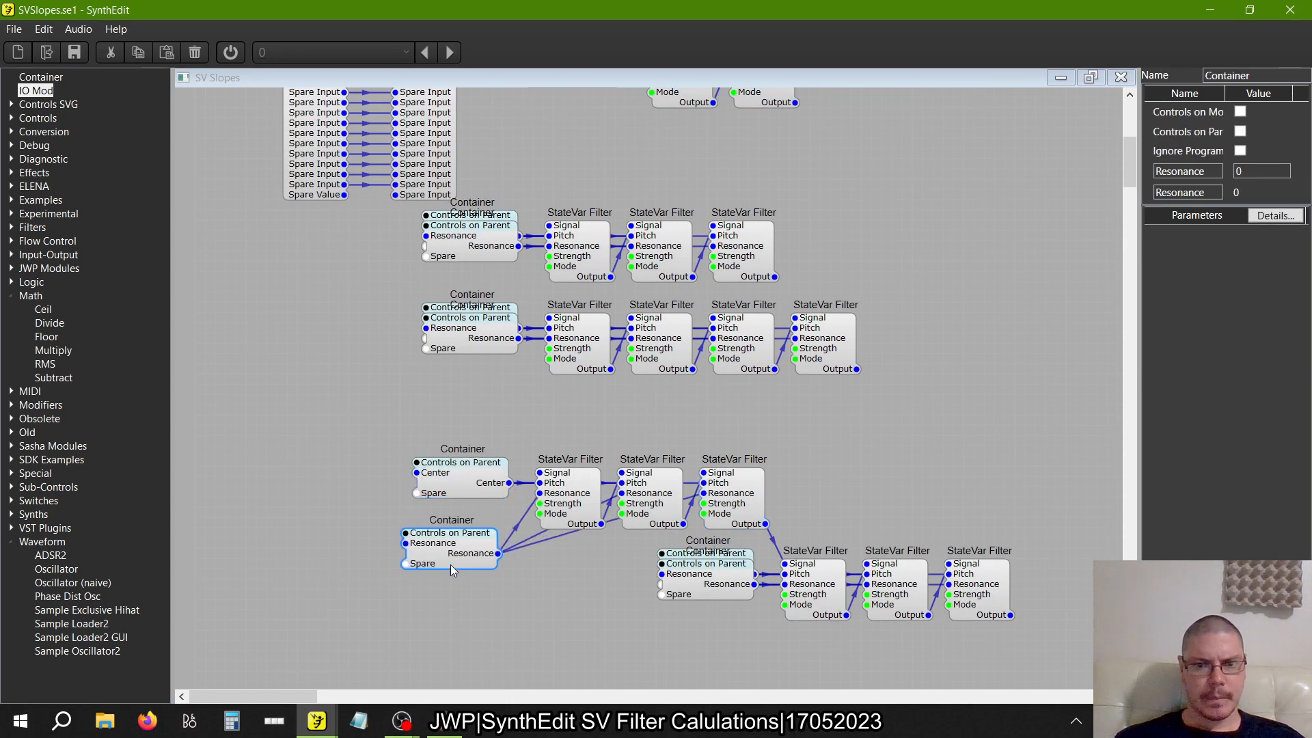
pyautogui.moveTo(698, 596); pyautogui.dragTo(697, 644)
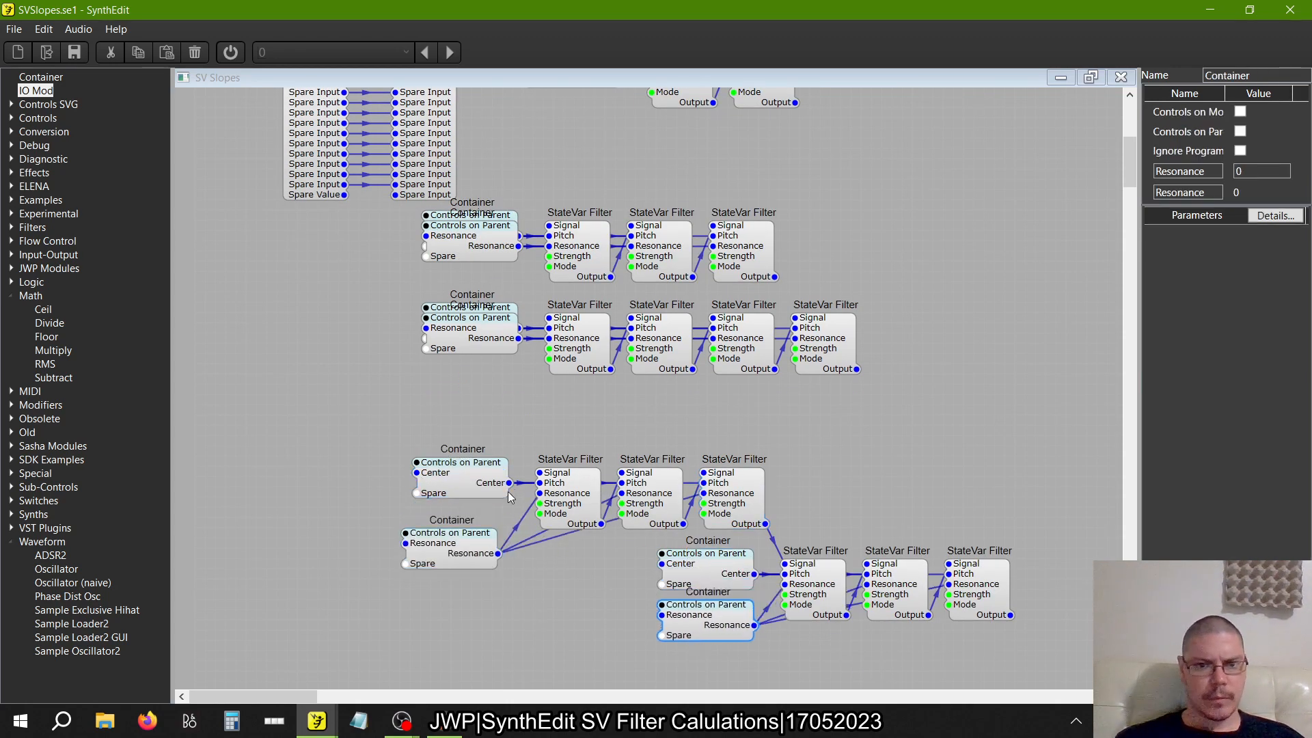
pyautogui.moveTo(505, 482); pyautogui.dragTo(660, 563)
pyautogui.click(496, 555)
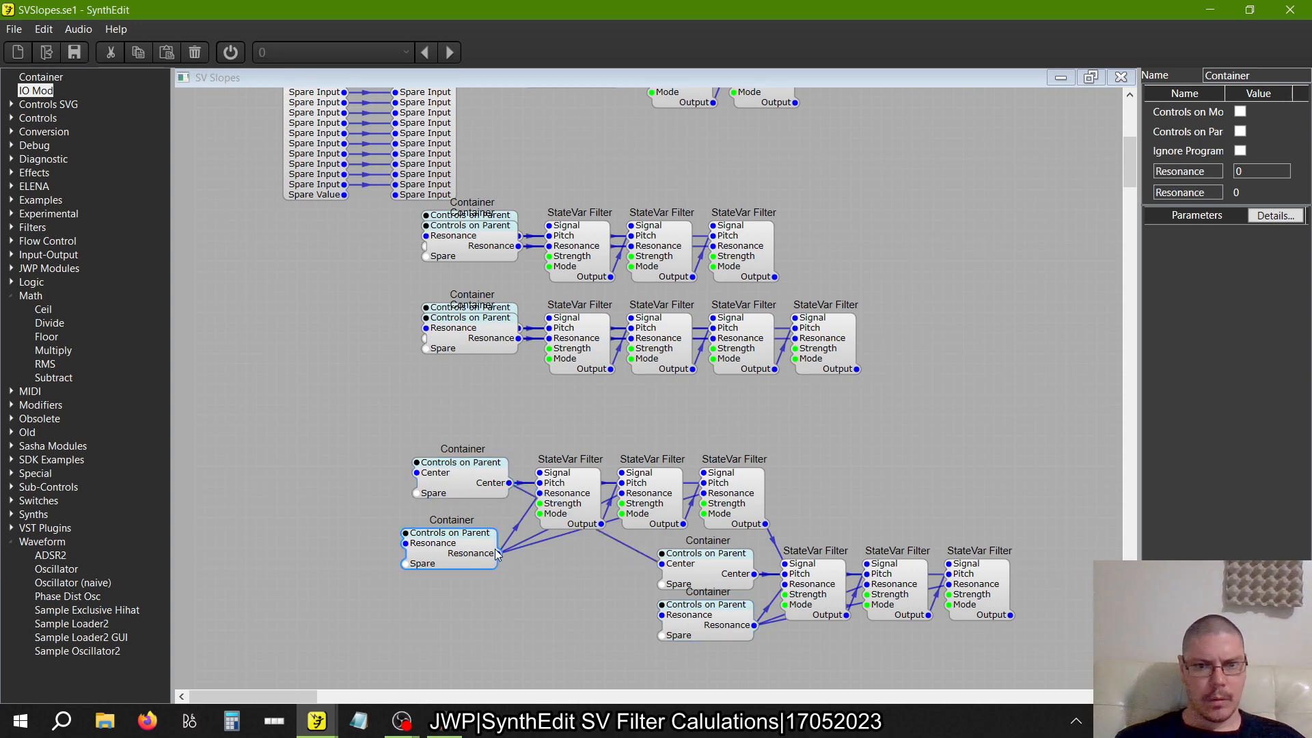
pyautogui.moveTo(675, 634); pyautogui.dragTo(693, 616)
# Delete the second three-filter copy's Center and Resonance Containers while retaining their wires
pyautogui.rightClick(691, 582)
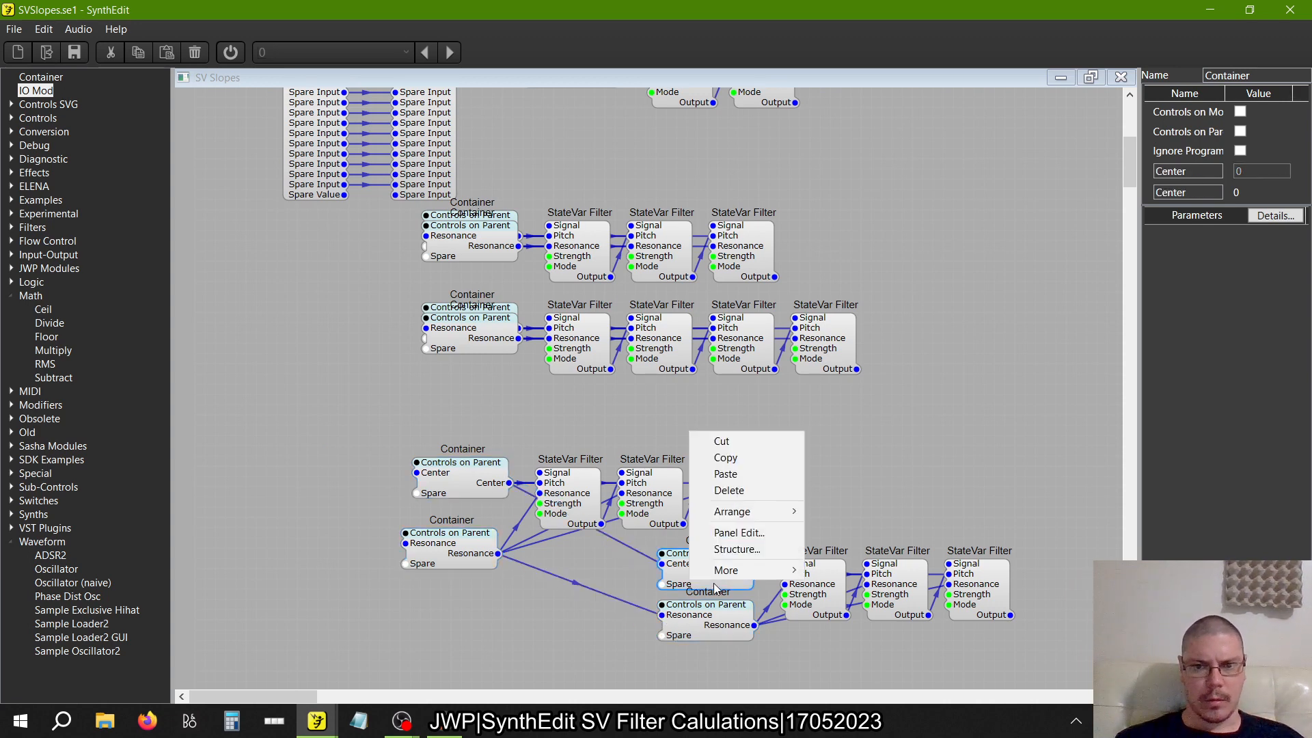
pyautogui.moveTo(723, 578)
pyautogui.click(863, 538)
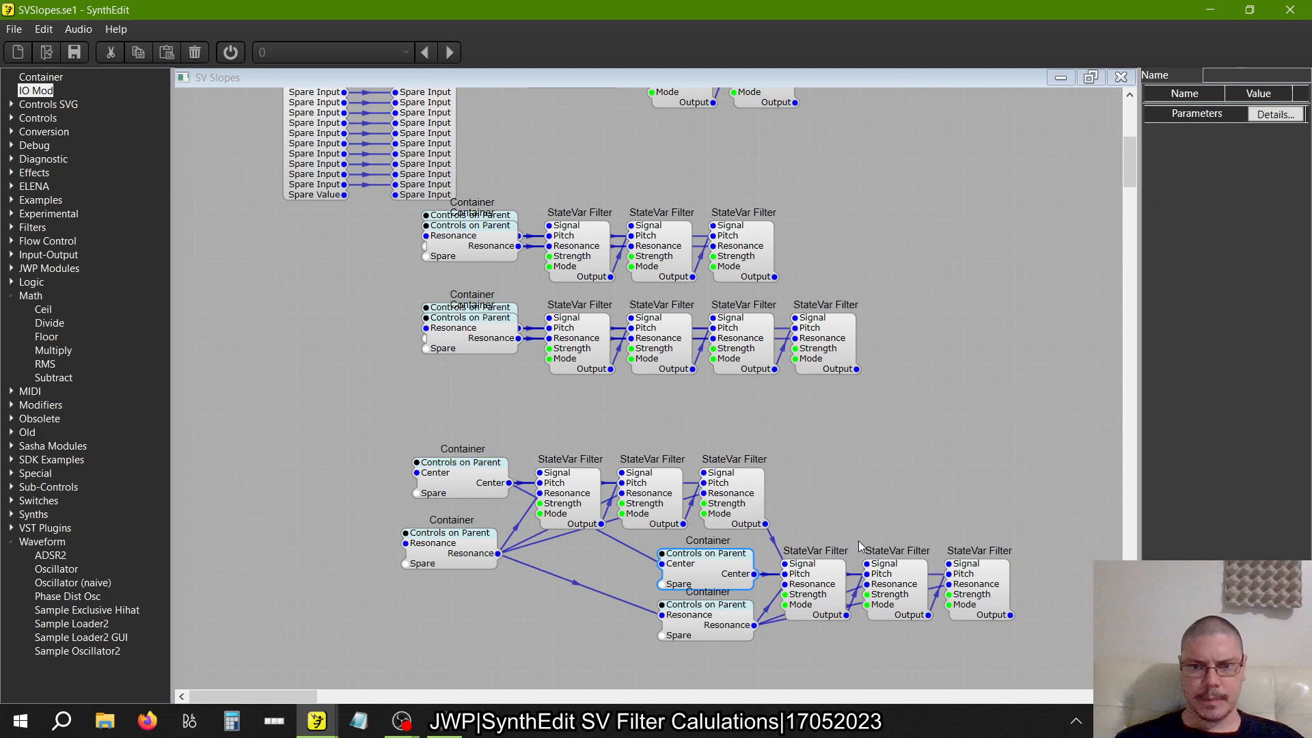
pyautogui.rightClick(706, 627)
pyautogui.moveTo(741, 612)
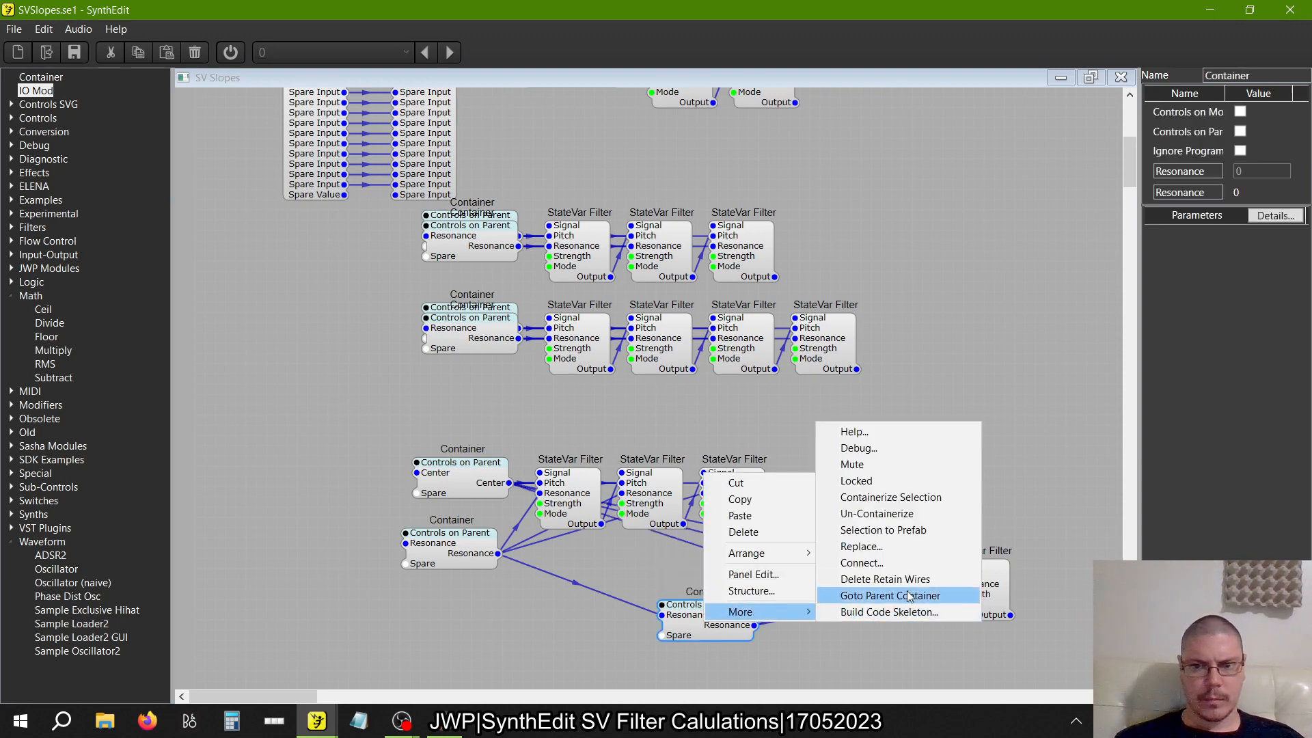
pyautogui.click(902, 582)
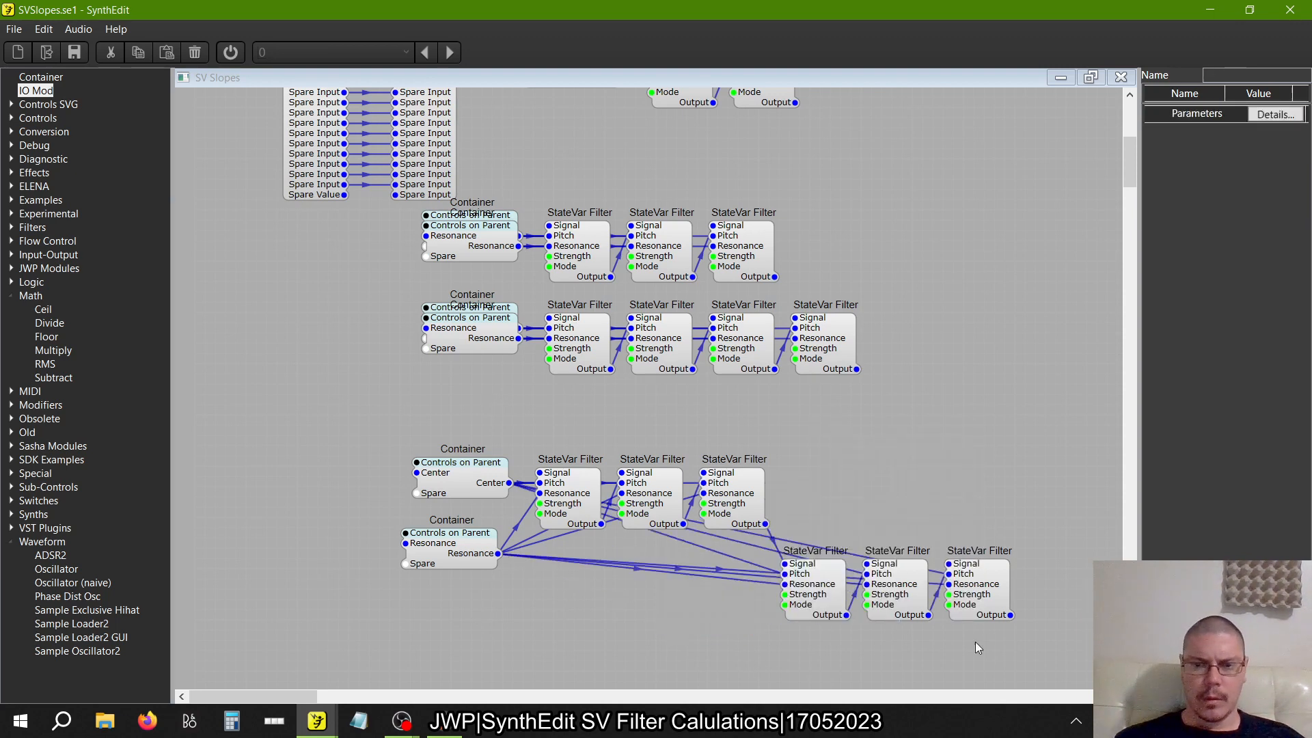
# Line up the second copy's three filters after the first copy's, and stack the Resonance Container onto the Center Container
pyautogui.moveTo(1055, 658); pyautogui.dragTo(761, 493)
pyautogui.moveTo(798, 583); pyautogui.dragTo(798, 490)
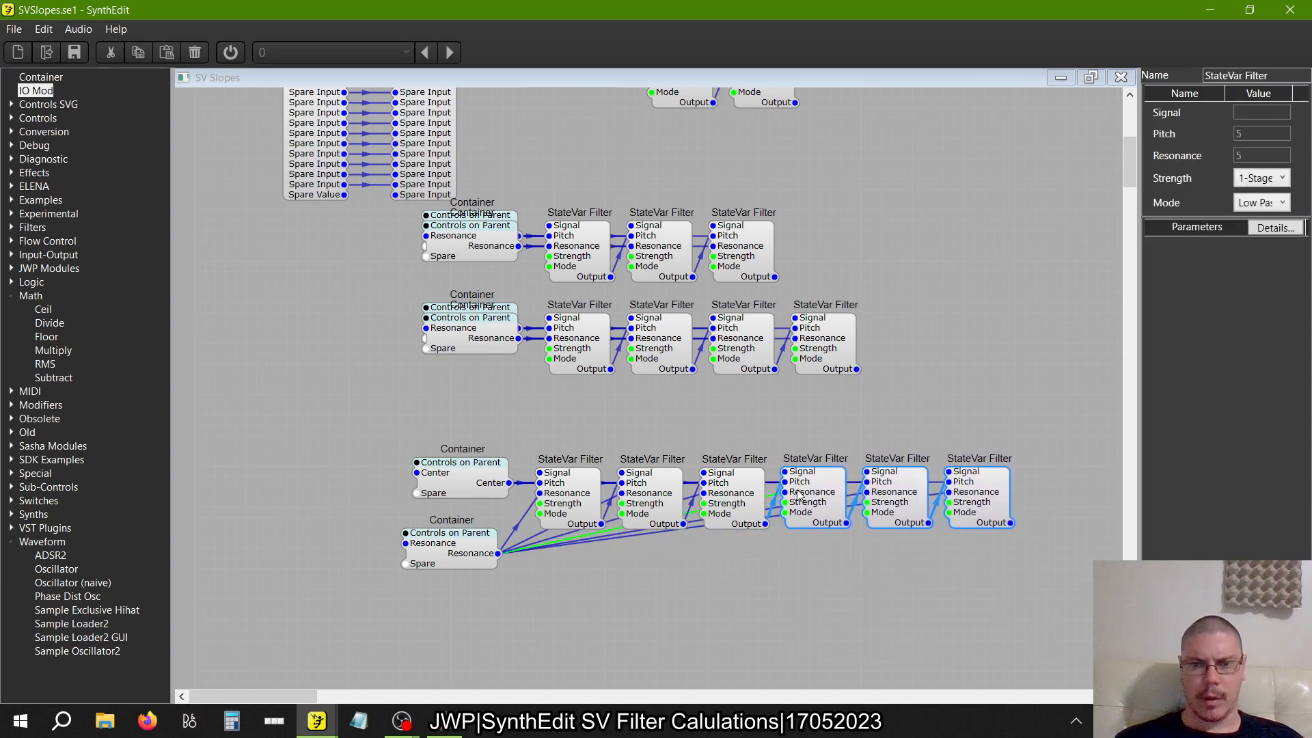
pyautogui.click(683, 606)
pyautogui.moveTo(463, 559); pyautogui.dragTo(464, 492)
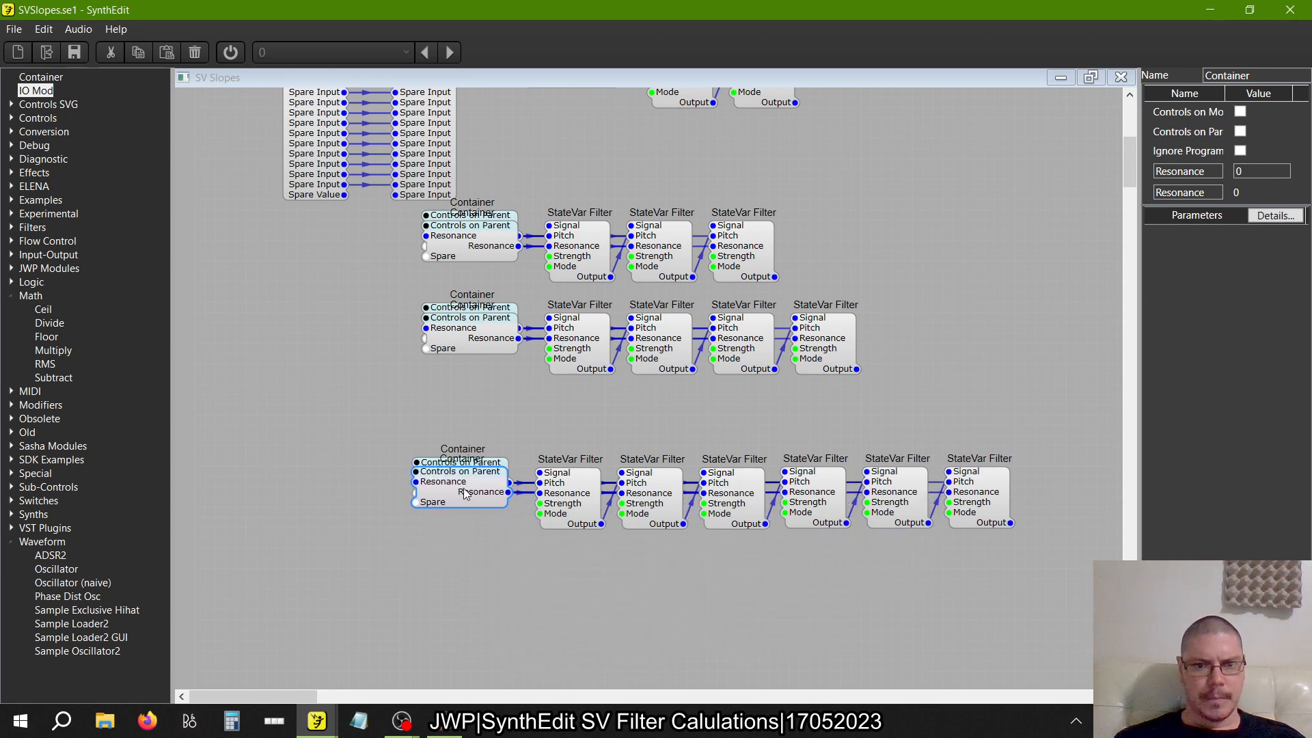
# Copy the six-filter row with its Containers and paste it aligned directly below the original
pyautogui.moveTo(1060, 587); pyautogui.dragTo(362, 411)
pyautogui.rightClick(455, 488)
pyautogui.click(468, 516)
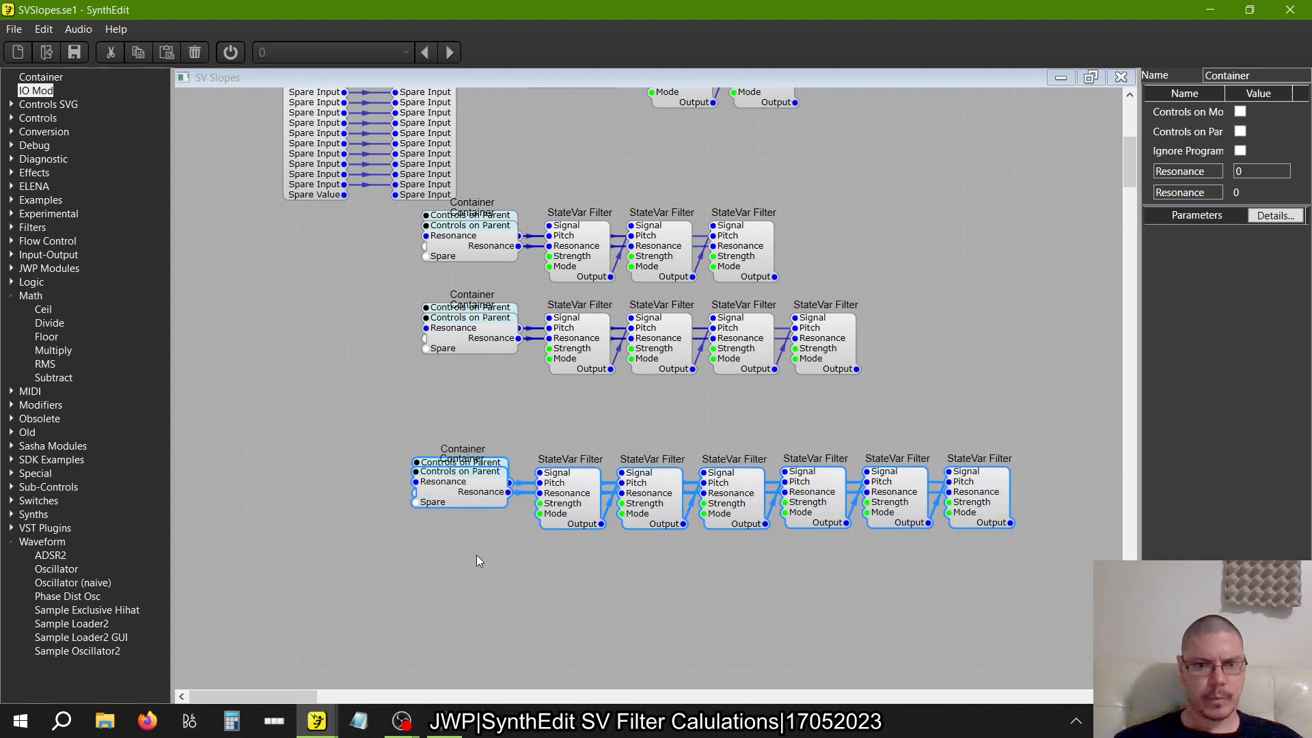
pyautogui.rightClick(476, 554)
pyautogui.click(512, 600)
pyautogui.moveTo(651, 590); pyautogui.dragTo(839, 599)
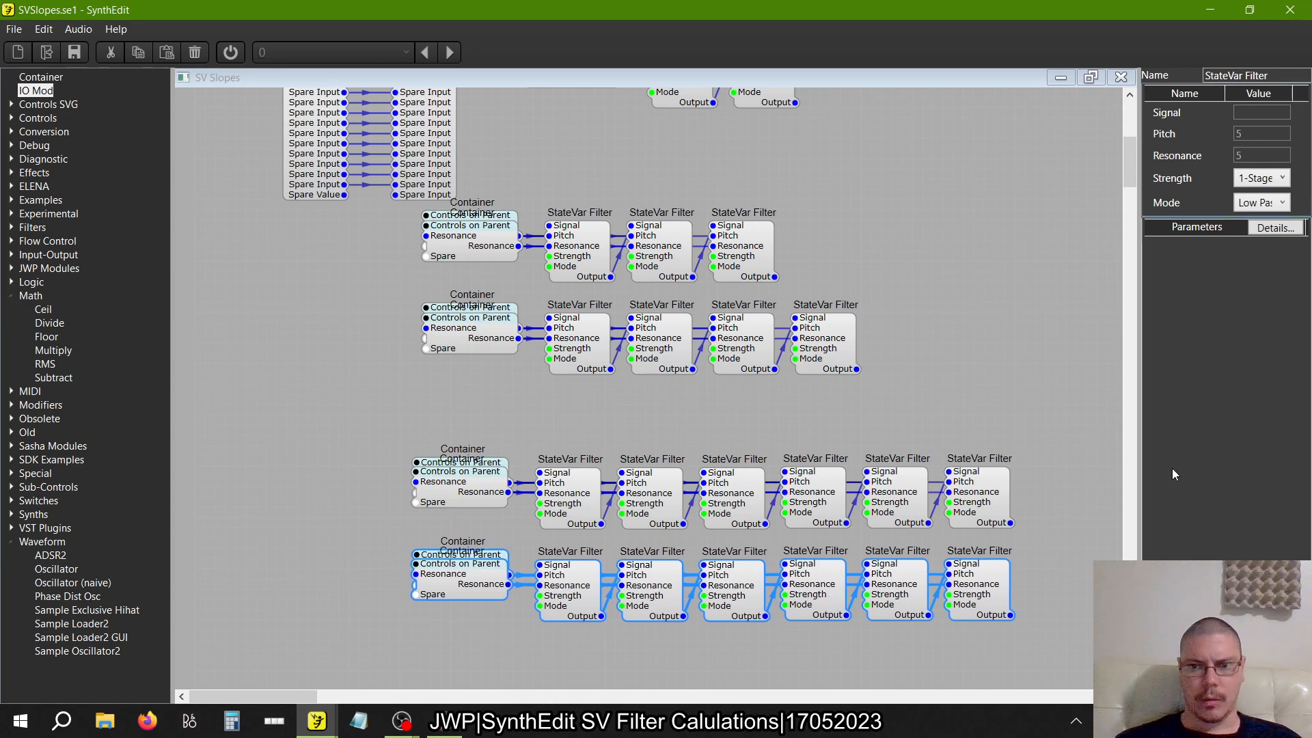
# Delete the last StateVar Filter of the upper six-filter row and move both bottom rows up beneath the four-filter row
pyautogui.click(968, 499)
pyautogui.press('Delete')
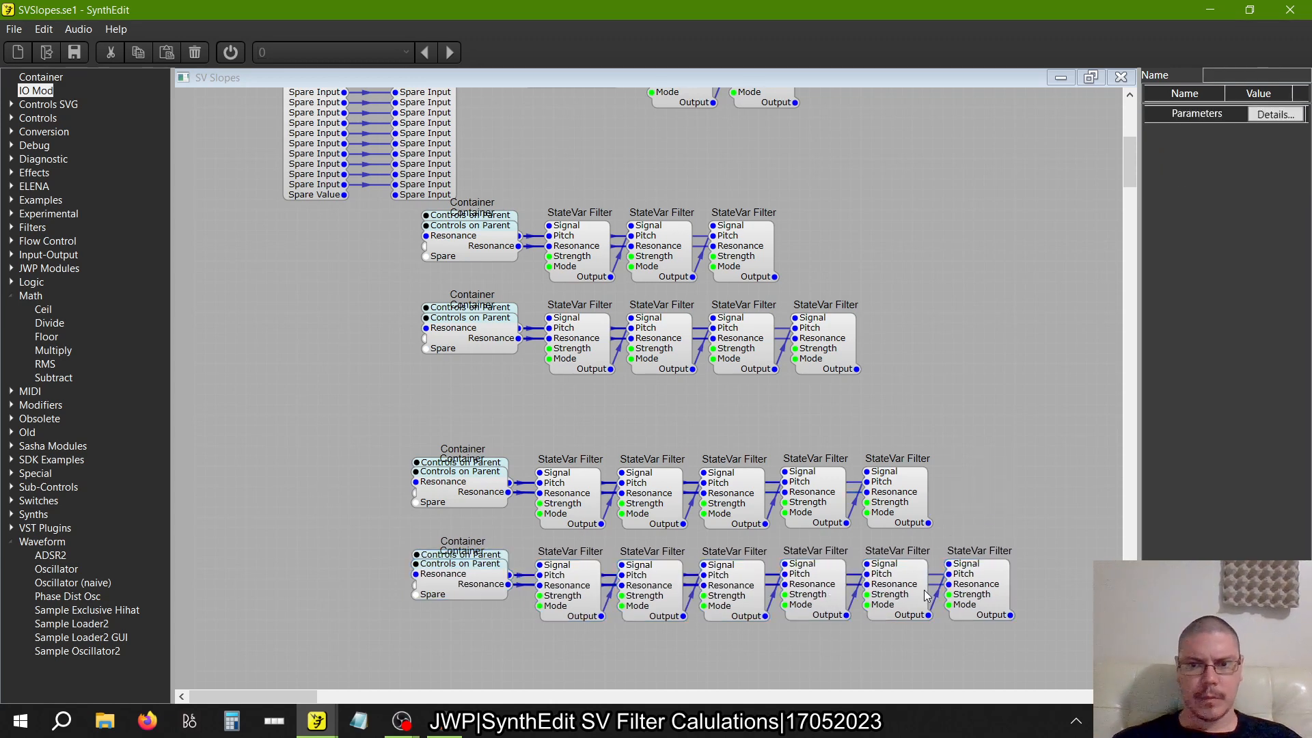
pyautogui.moveTo(1043, 650); pyautogui.dragTo(376, 437)
pyautogui.moveTo(488, 478); pyautogui.dragTo(490, 435)
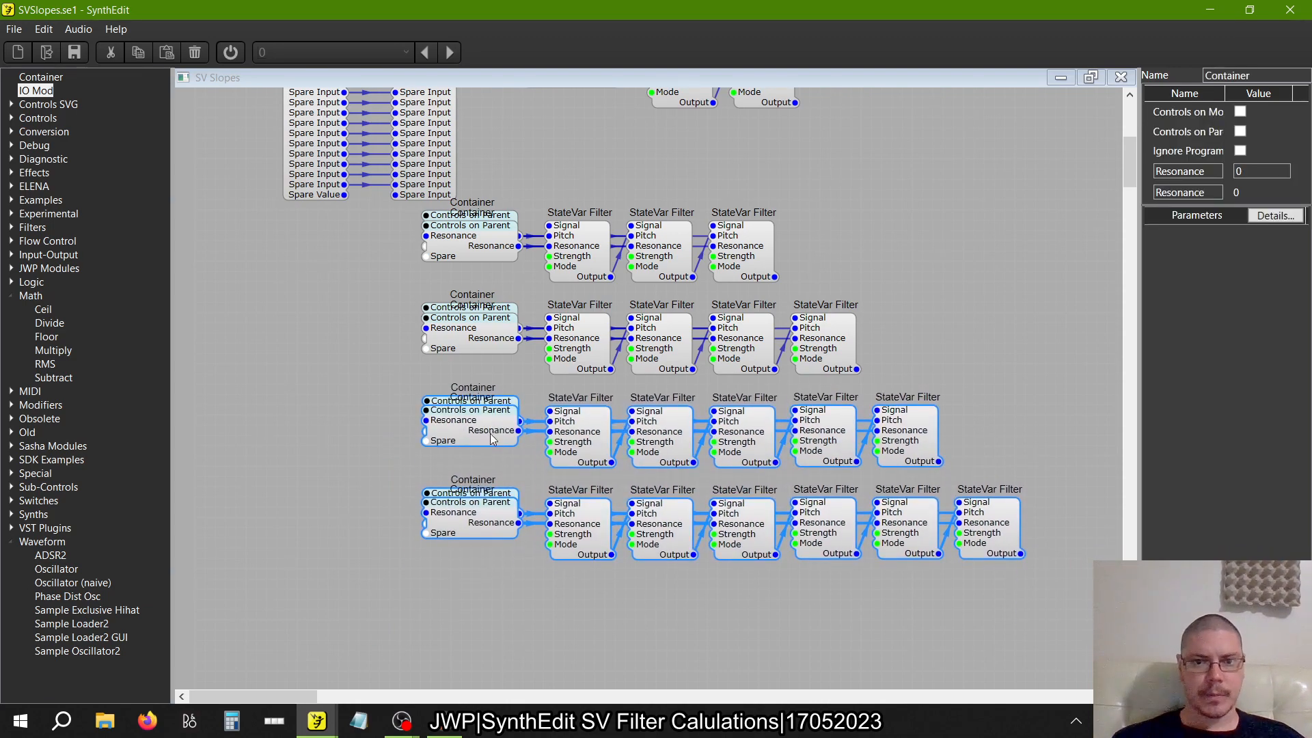
pyautogui.click(545, 620)
# Look over the stacked StateVar Filter rows and the free space beneath them
pyautogui.scroll(2, 545, 621)
pyautogui.scroll(-2, 546, 625)
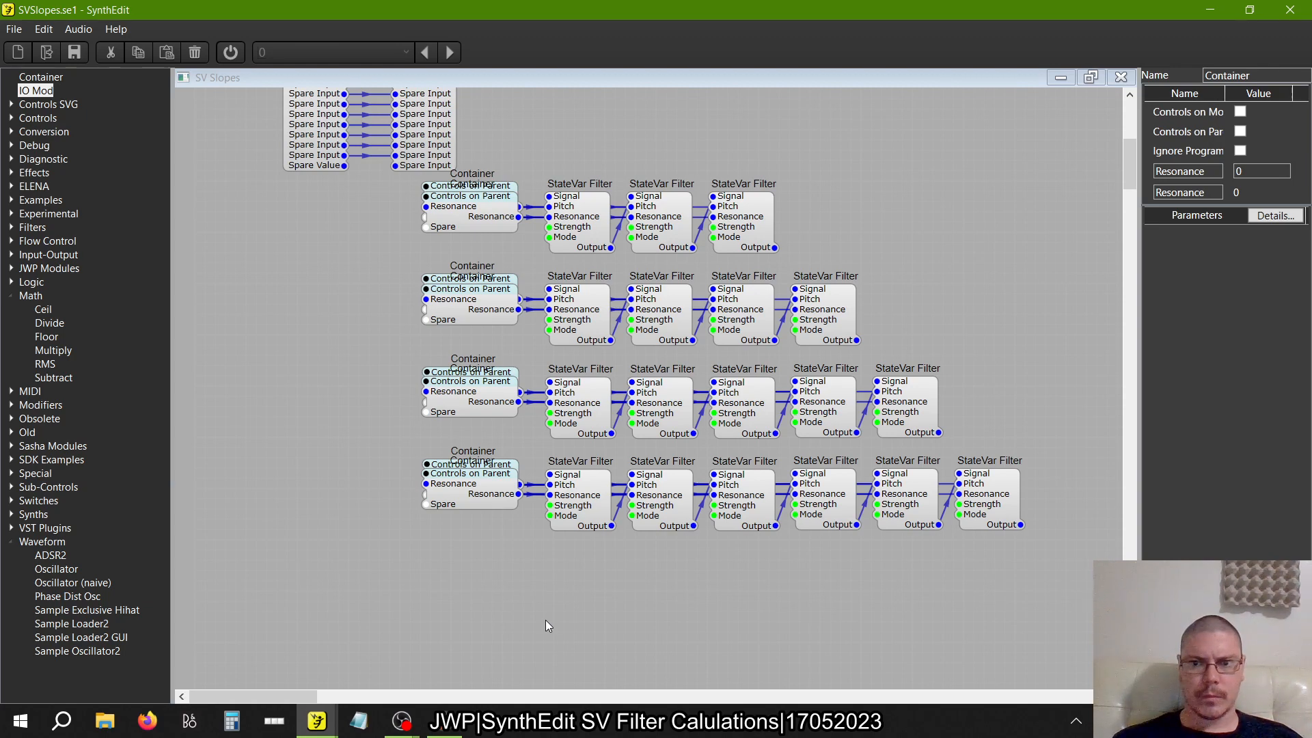
pyautogui.scroll(4, 545, 621)
pyautogui.scroll(-3, 547, 624)
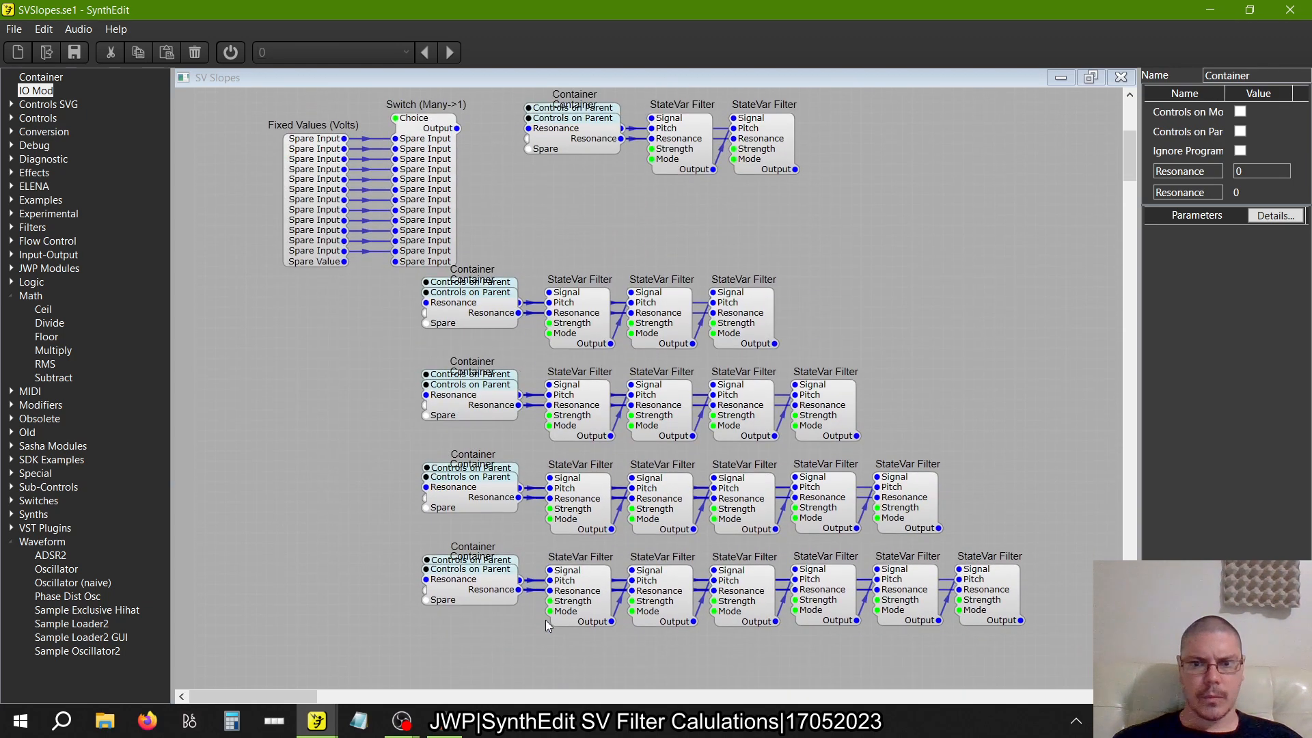
pyautogui.scroll(4, 545, 625)
pyautogui.scroll(-4, 545, 625)
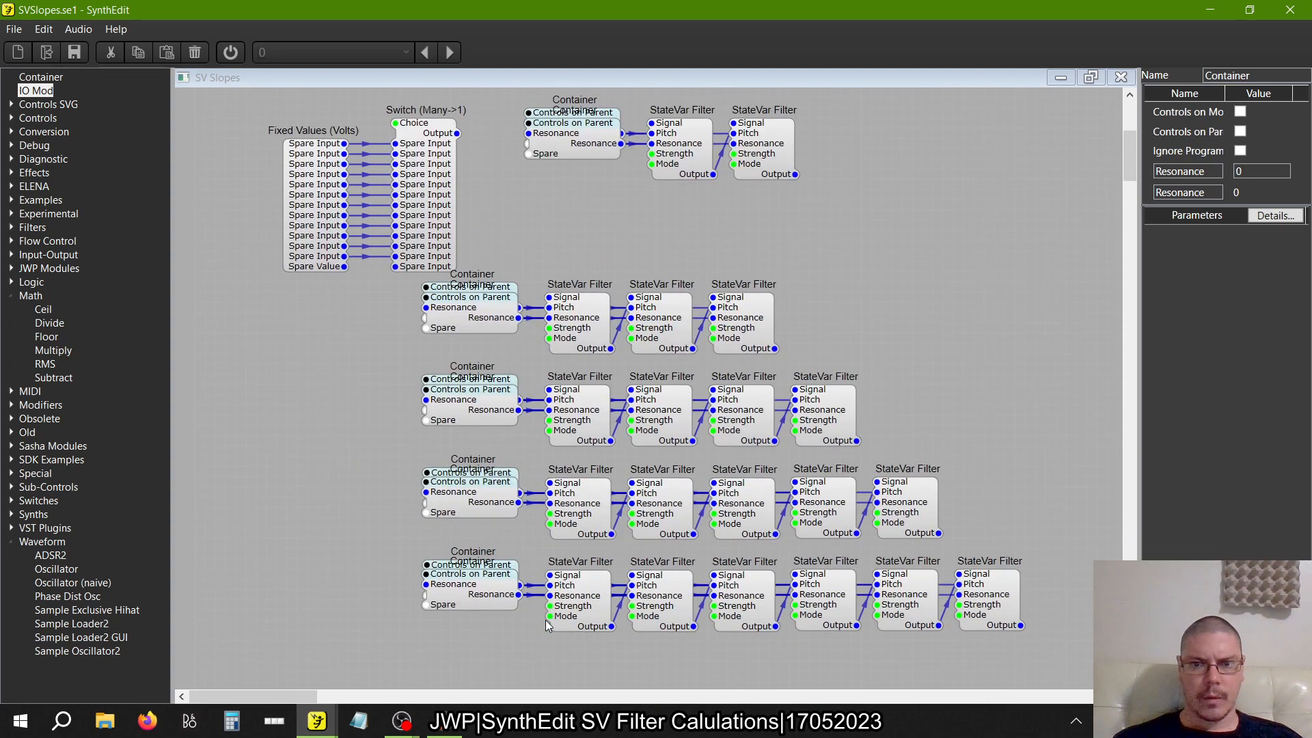
pyautogui.scroll(-3, 546, 624)
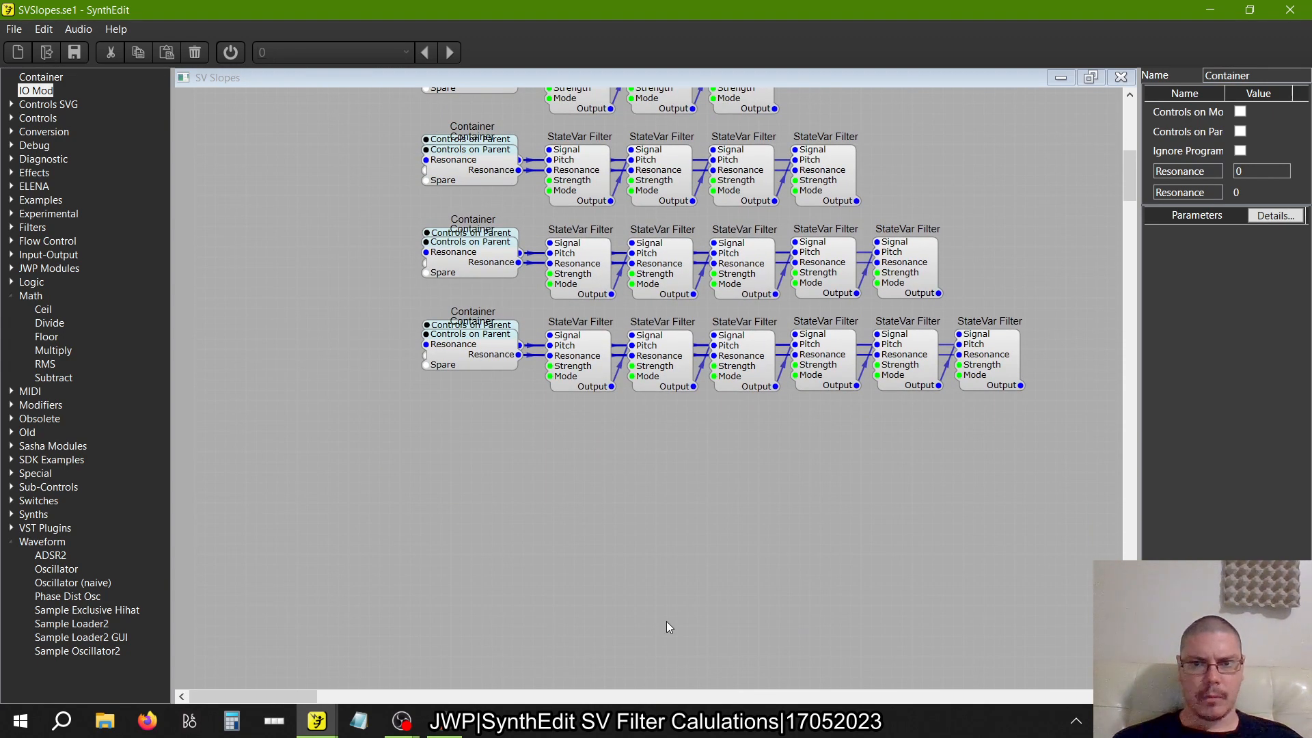
pyautogui.scroll(2, 1001, 239)
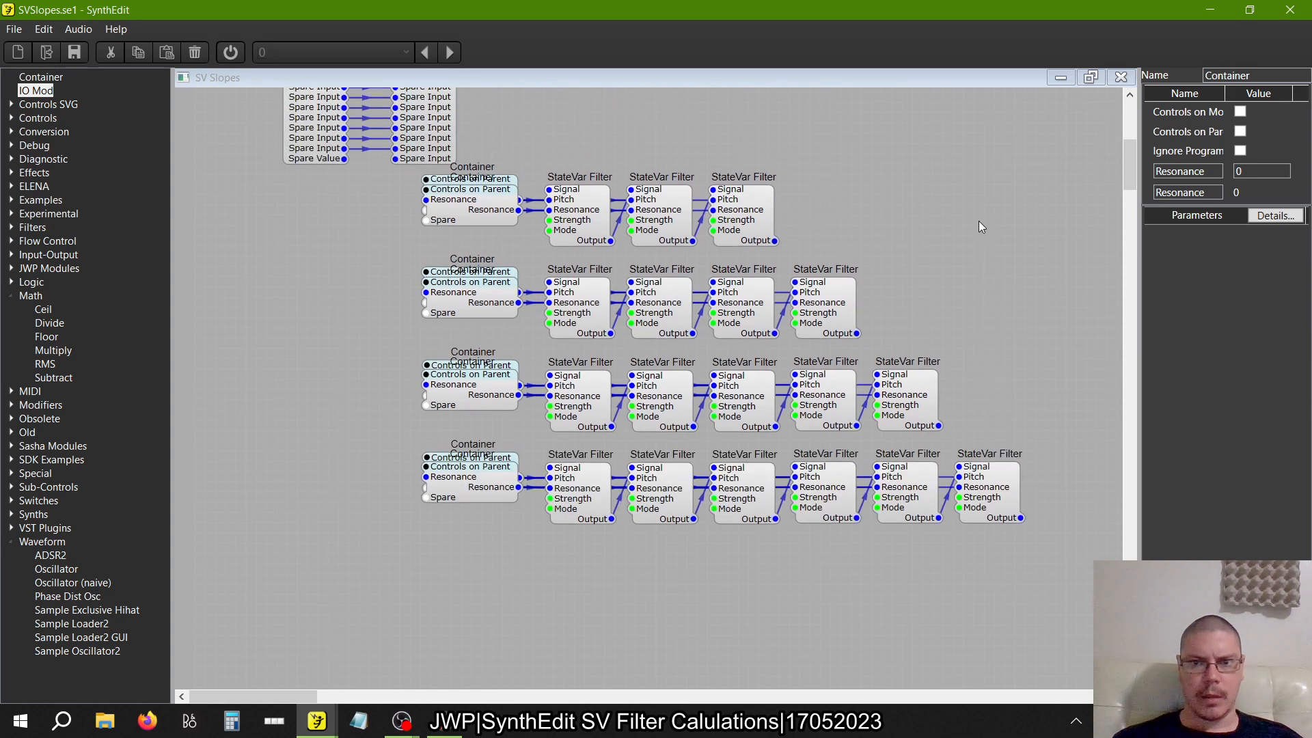
# Copy the four-filter row with its Containers and paste it aligned below the six-filter row
pyautogui.moveTo(917, 228); pyautogui.dragTo(355, 356)
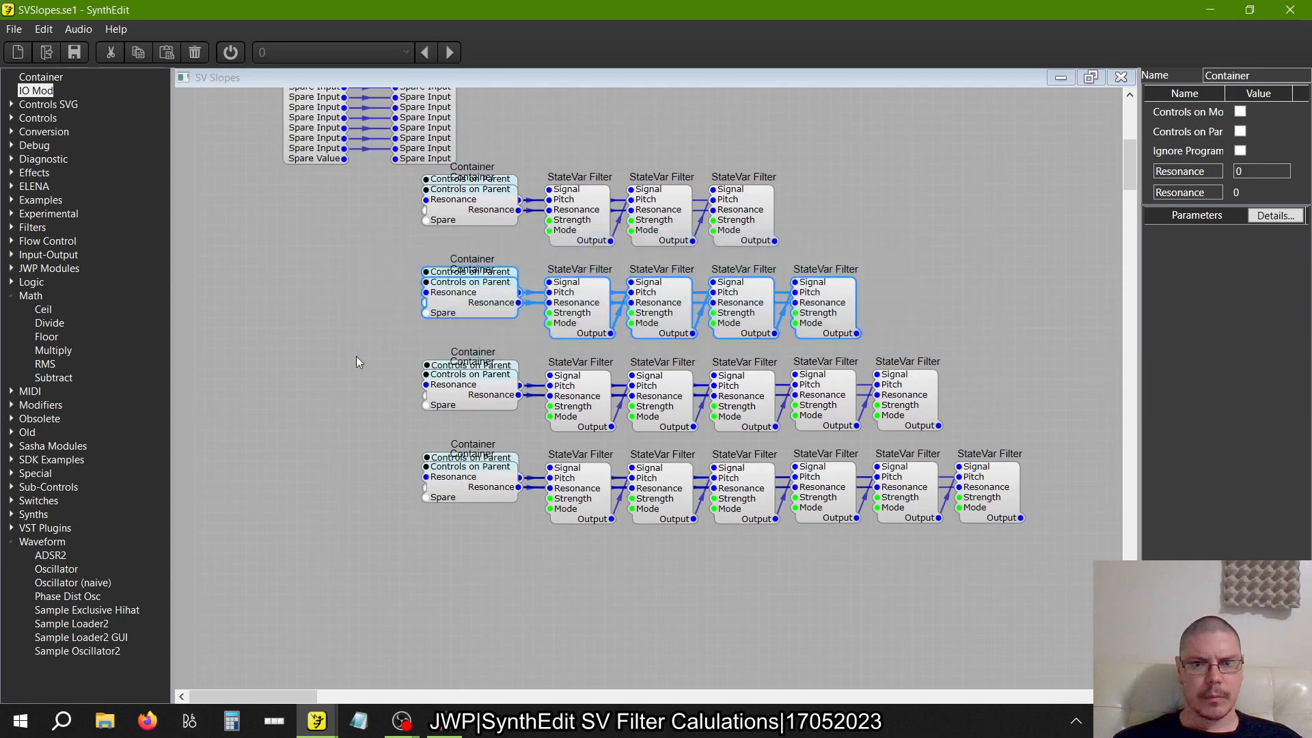
pyautogui.rightClick(476, 304)
pyautogui.click(509, 332)
pyautogui.scroll(-4, 500, 454)
pyautogui.rightClick(476, 400)
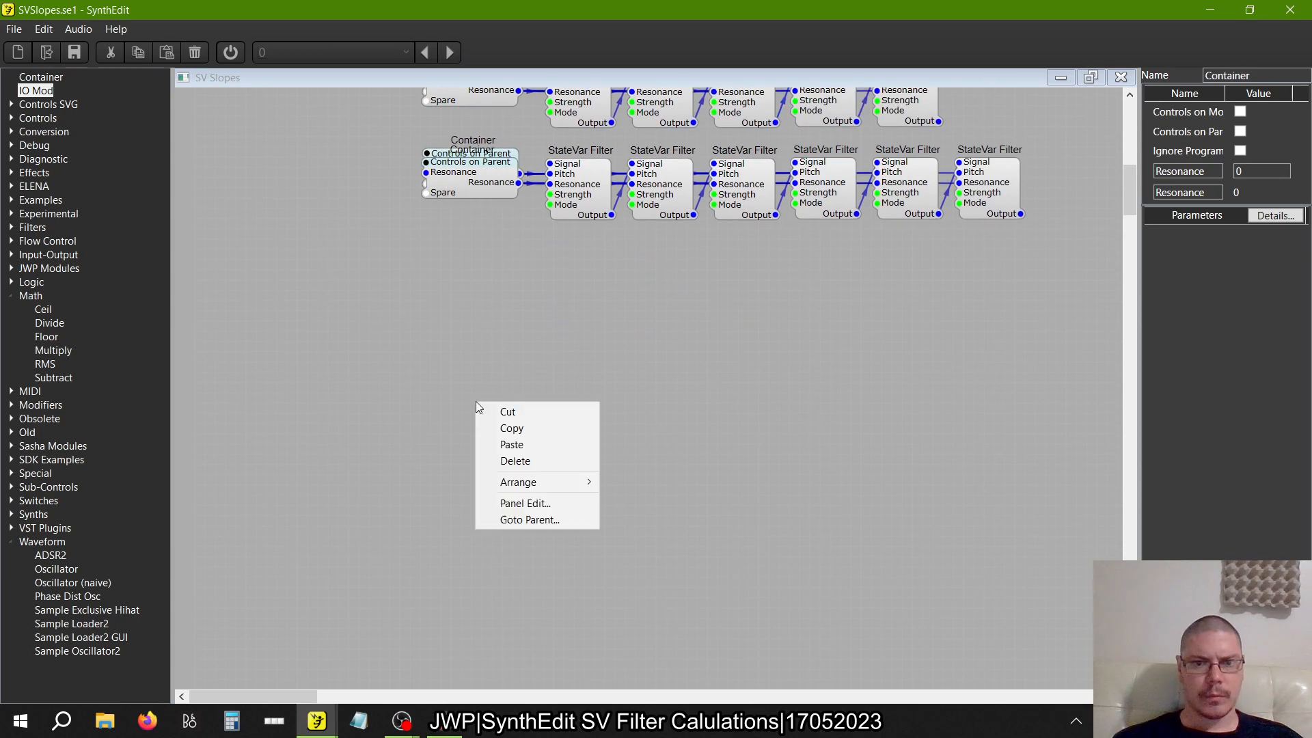
pyautogui.click(512, 444)
pyautogui.moveTo(616, 442); pyautogui.dragTo(733, 307)
pyautogui.click(962, 448)
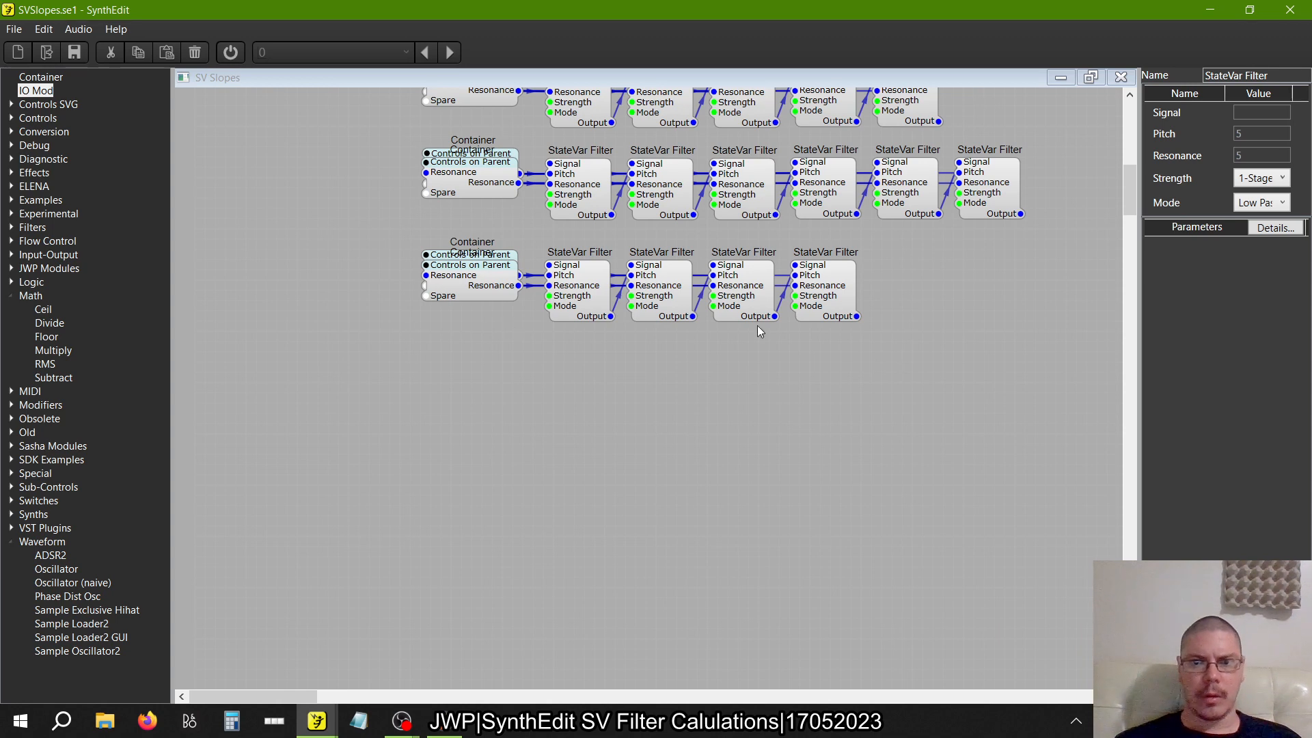
# Paste a second four-filter copy offset below the first, and wire the first copy's last Output to its first filter's Signal
pyautogui.moveTo(959, 349); pyautogui.dragTo(543, 261)
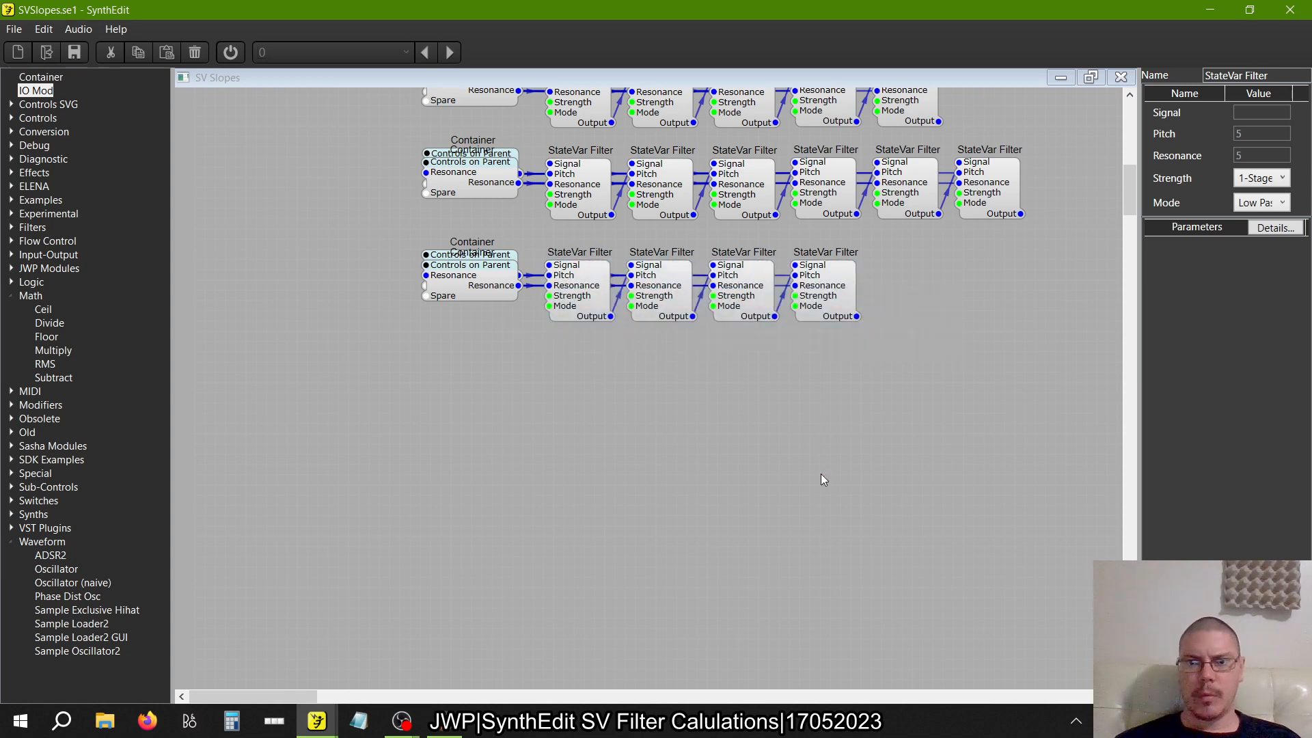
pyautogui.scroll(3, 824, 480)
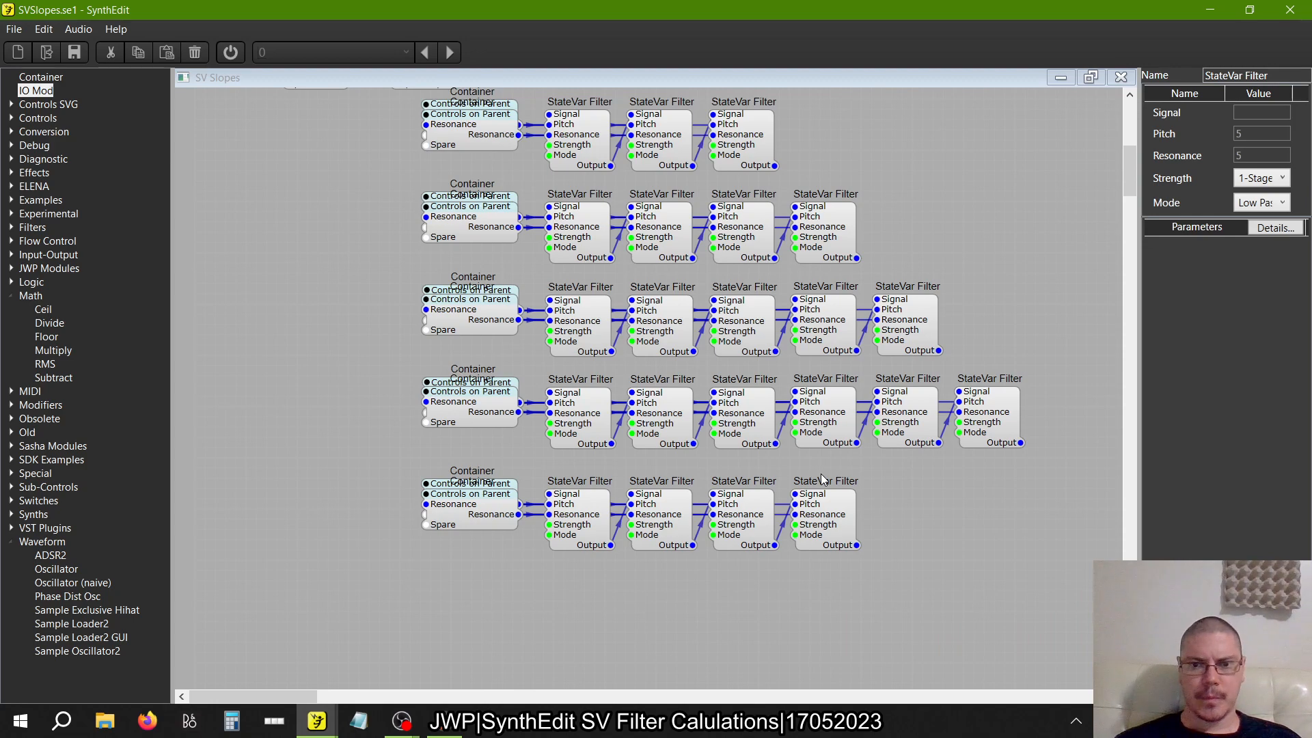
pyautogui.scroll(-3, 822, 475)
pyautogui.hscroll(3, 822, 475)
pyautogui.rightClick(628, 457)
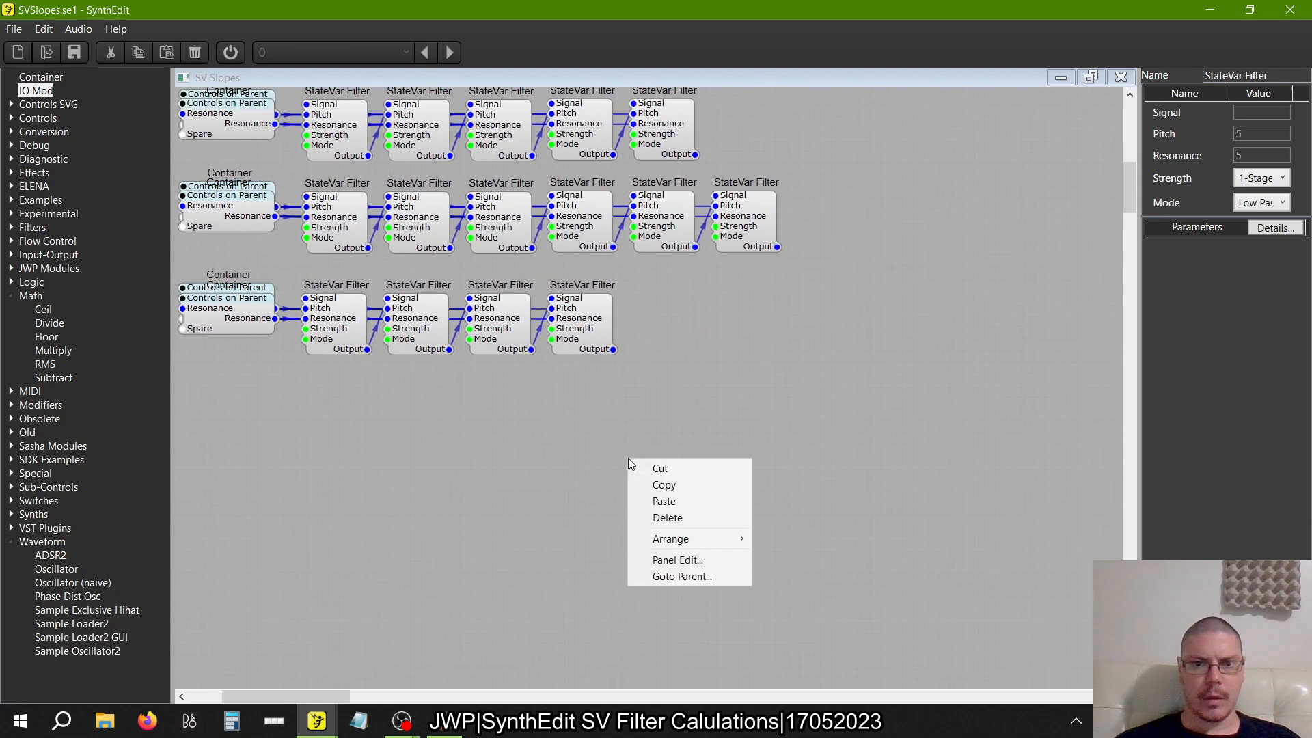
pyautogui.click(675, 501)
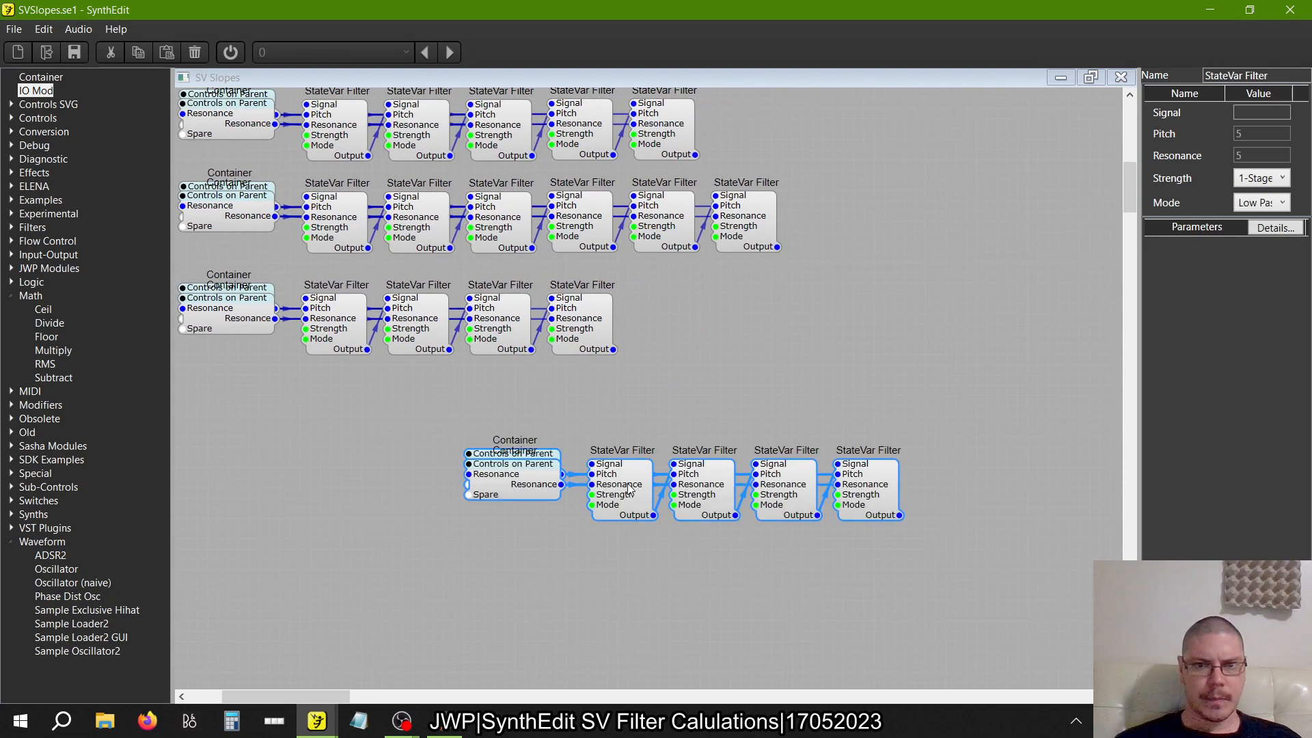
pyautogui.moveTo(591, 464); pyautogui.dragTo(646, 423)
pyautogui.moveTo(613, 349); pyautogui.dragTo(634, 431)
pyautogui.hscroll(-3, 669, 369)
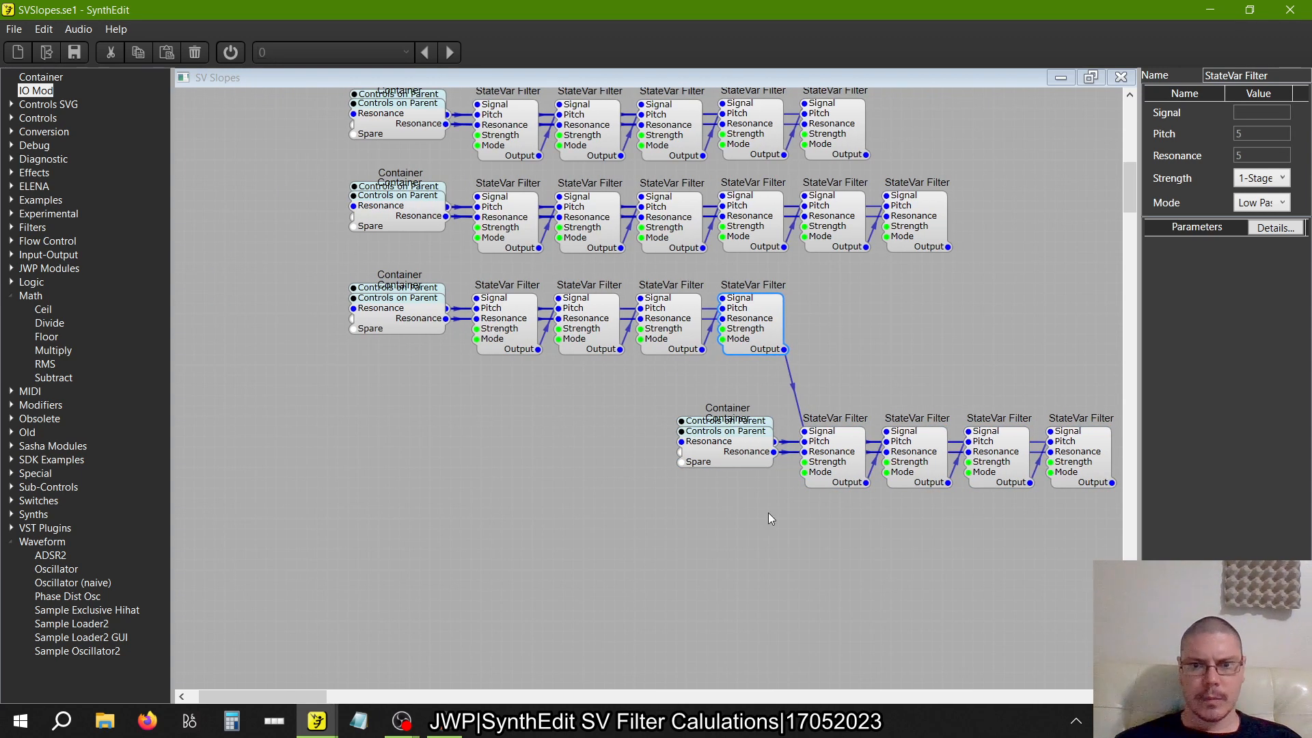
# Separate both four-filter copies' stacked Containers and wire the first copy's Center and Resonance outputs to the second copy's matching Container inputs
pyautogui.moveTo(724, 454); pyautogui.dragTo(728, 515)
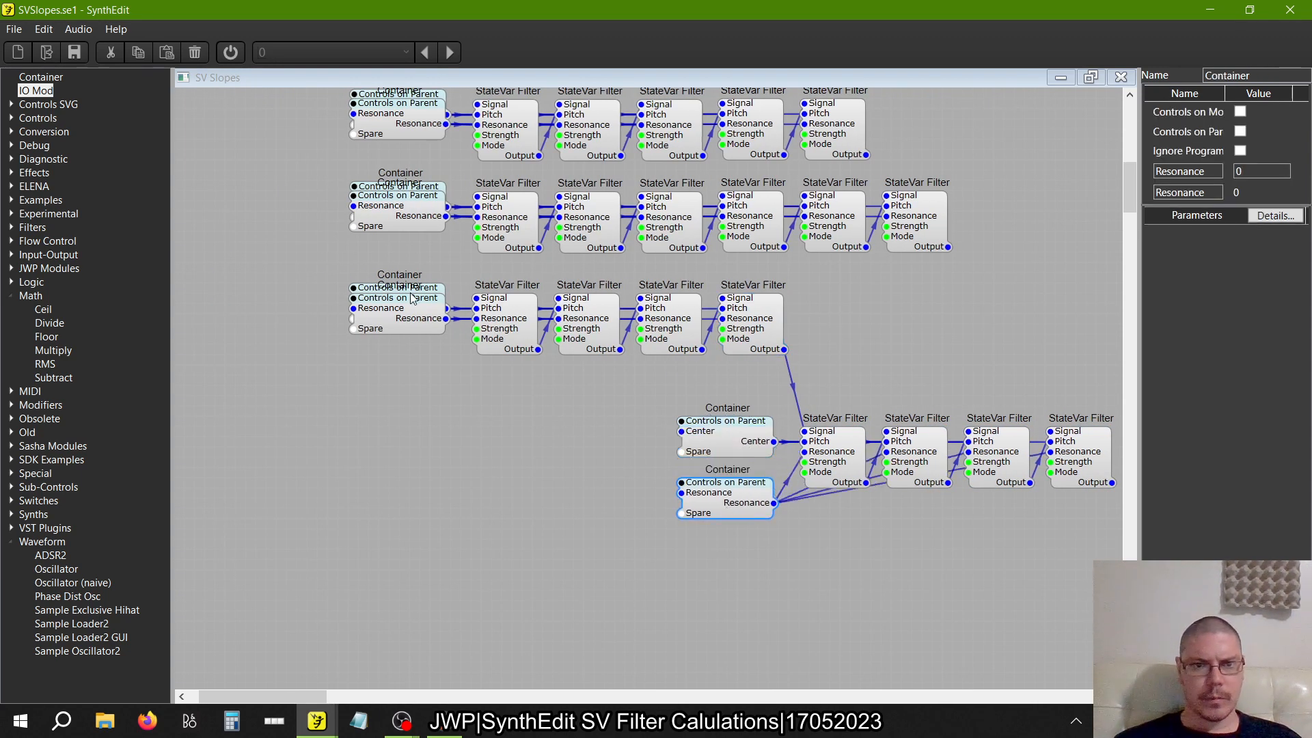
pyautogui.moveTo(413, 298); pyautogui.dragTo(392, 381)
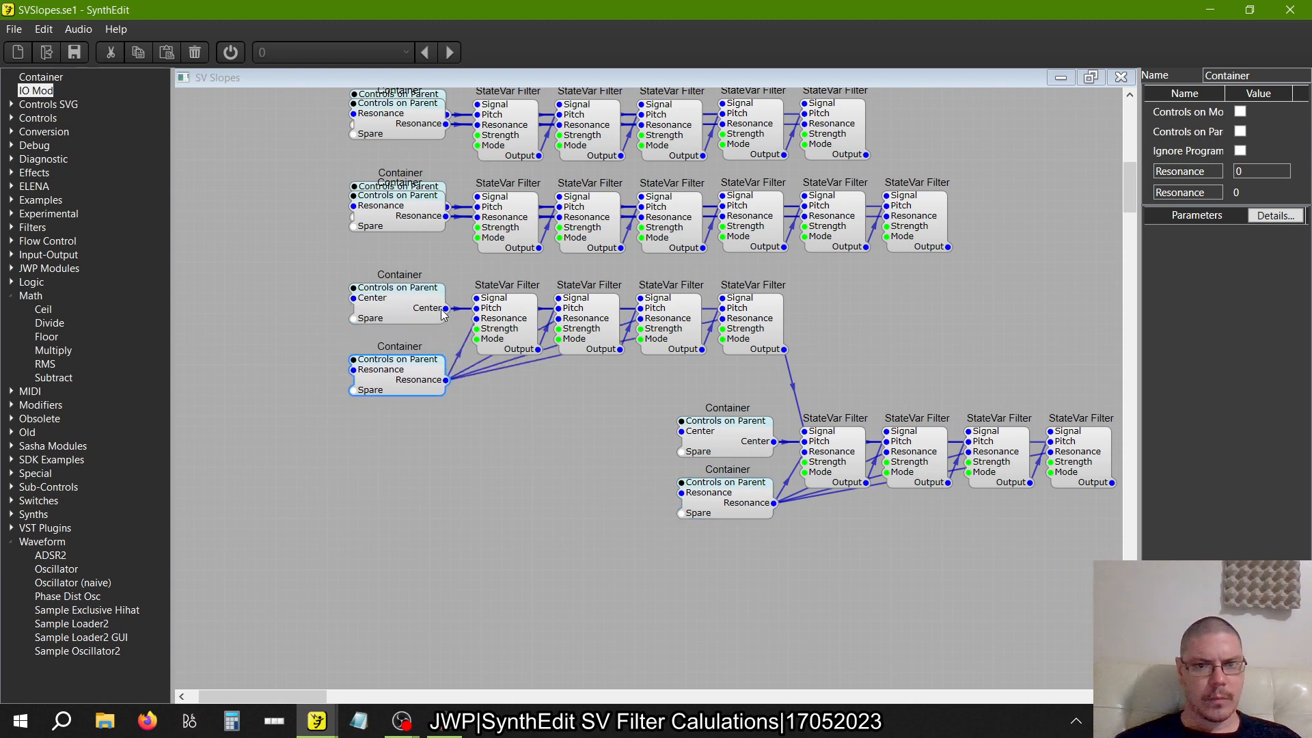
pyautogui.moveTo(444, 308); pyautogui.dragTo(681, 431)
pyautogui.moveTo(446, 380); pyautogui.dragTo(682, 493)
# Delete the second four-filter copy's Center and Resonance Containers while retaining their wires
pyautogui.click(736, 444)
pyautogui.rightClick(736, 444)
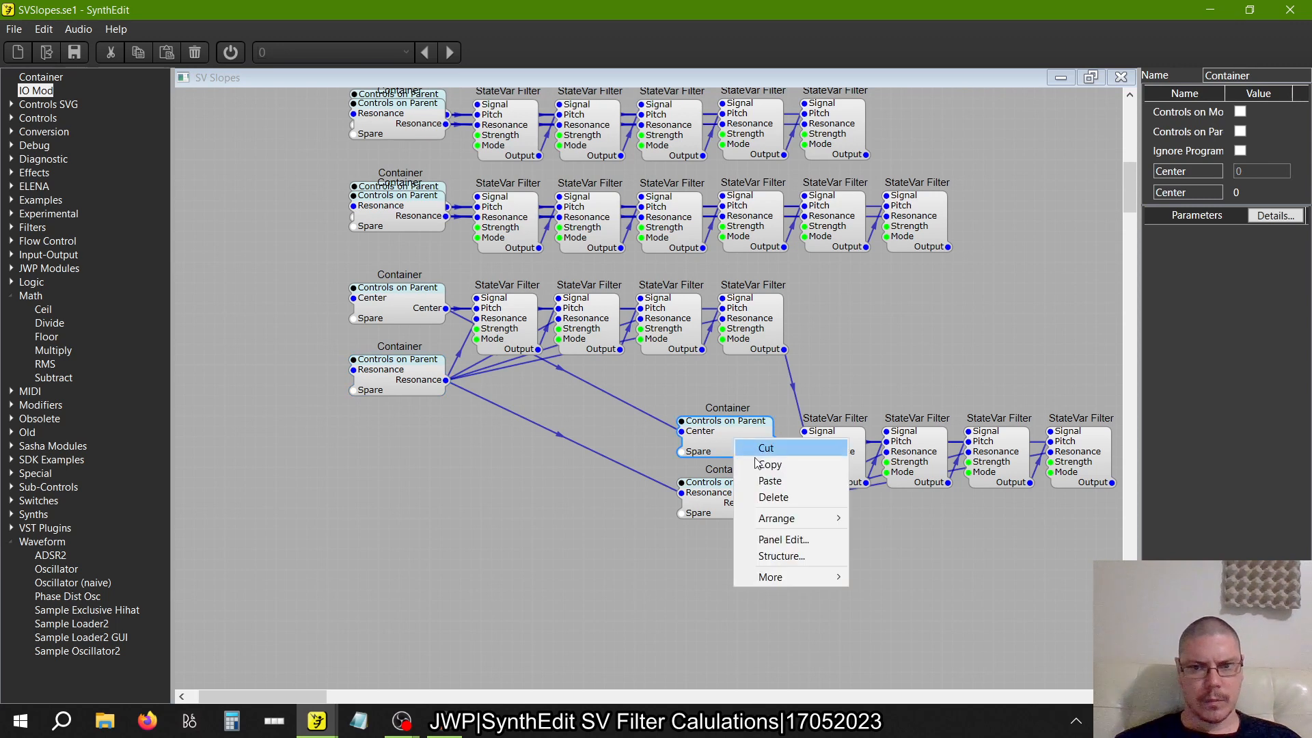
pyautogui.moveTo(765, 578)
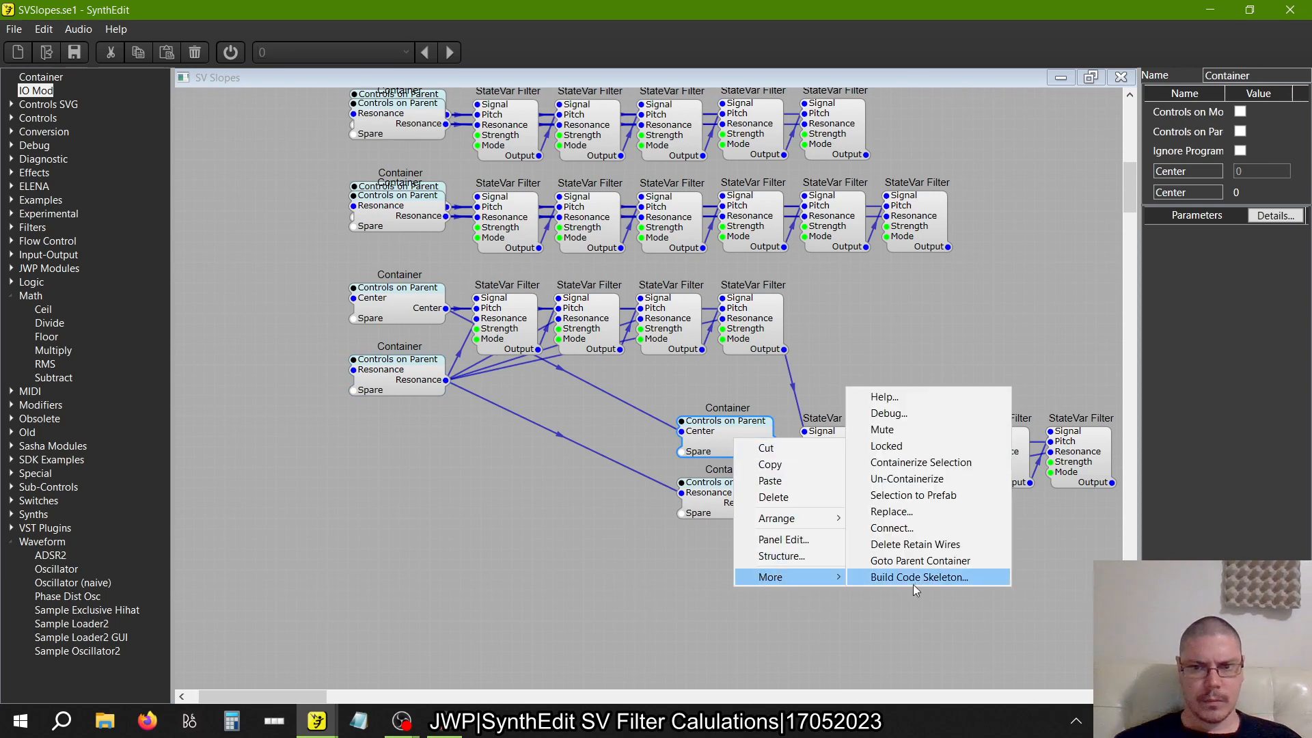
pyautogui.click(903, 545)
pyautogui.click(733, 507)
pyautogui.rightClick(733, 507)
pyautogui.moveTo(786, 644)
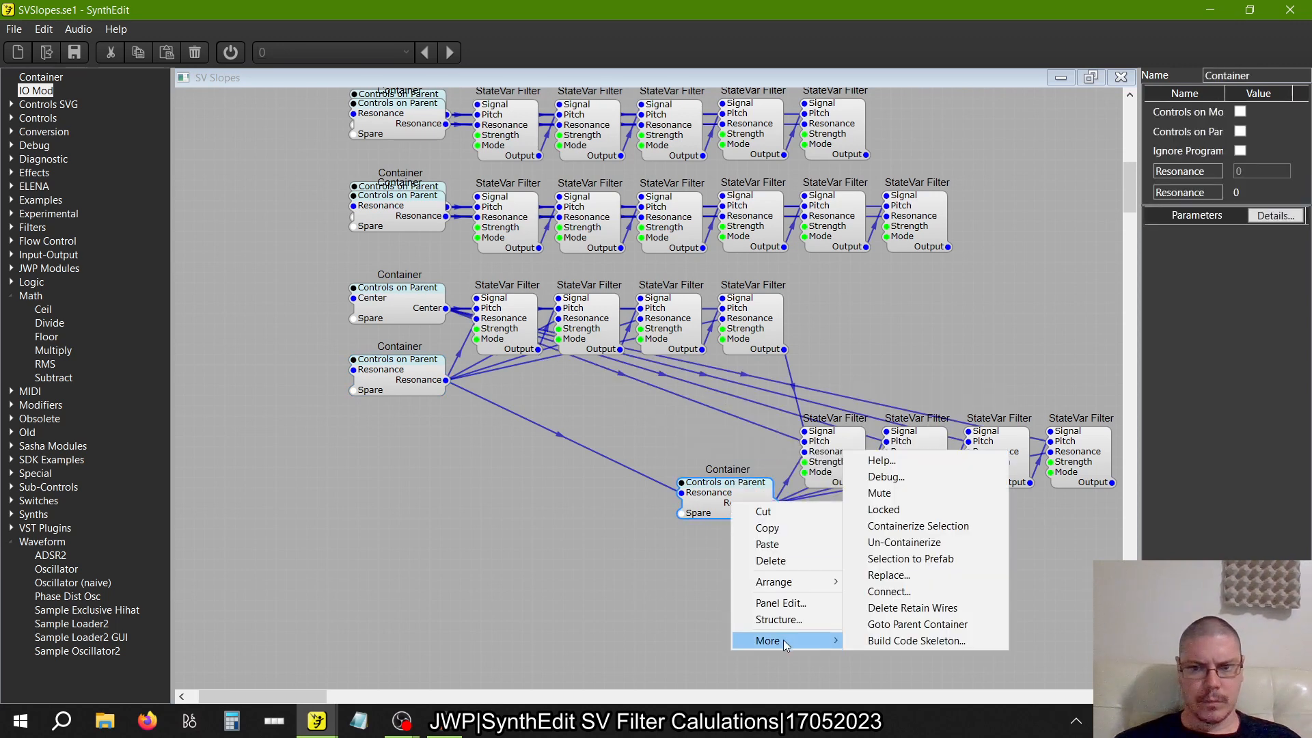
pyautogui.click(913, 607)
# Line up the second copy's four filters after the first copy's, and stack the Resonance Container onto the Center Container
pyautogui.hscroll(3, 728, 543)
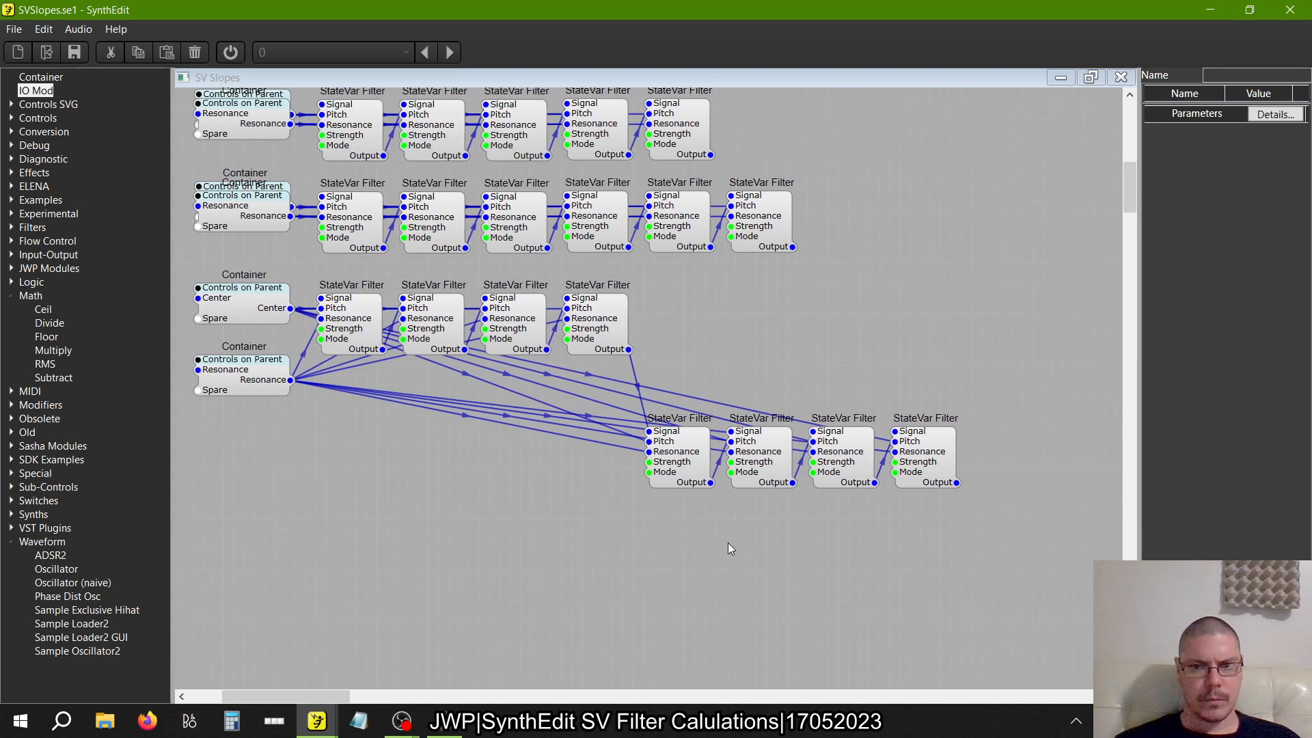
pyautogui.hscroll(2, 728, 547)
pyautogui.moveTo(934, 540); pyautogui.dragTo(555, 362)
pyautogui.moveTo(612, 447); pyautogui.dragTo(609, 319)
pyautogui.hscroll(-3, 578, 393)
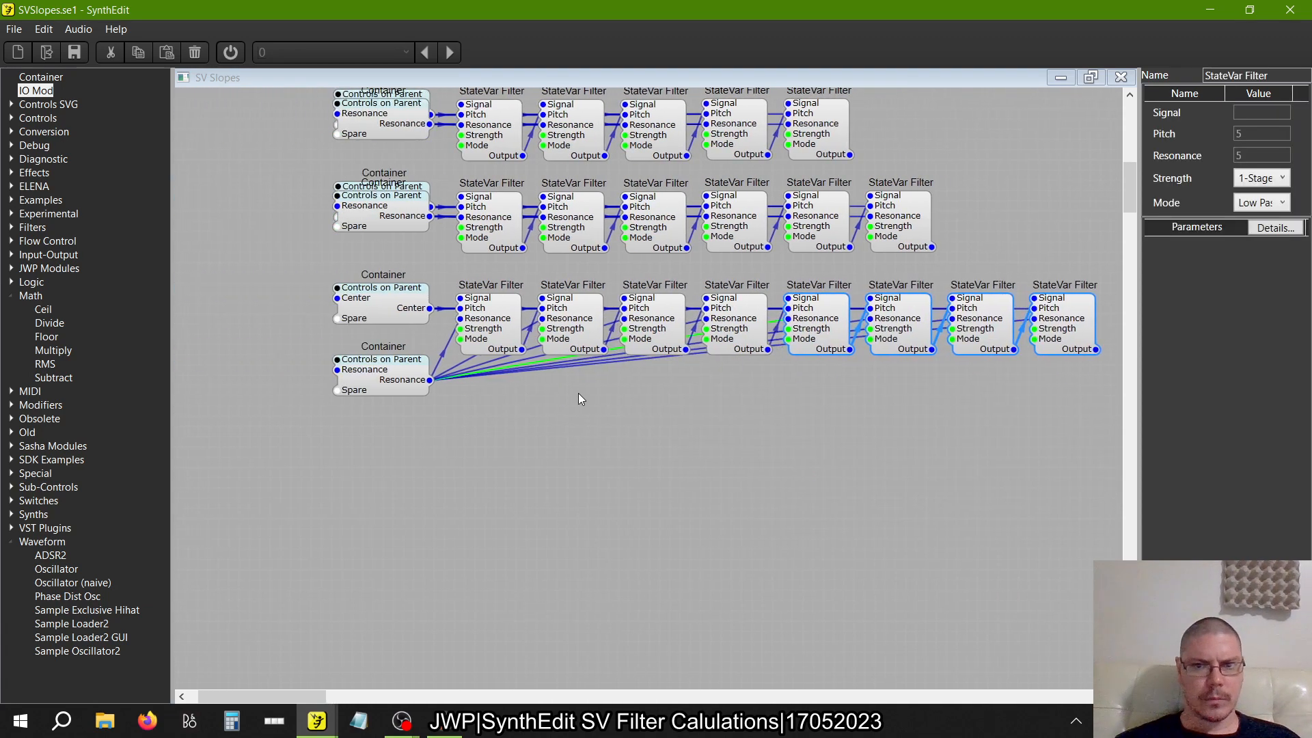
pyautogui.hscroll(-1, 578, 399)
pyautogui.click(492, 462)
pyautogui.moveTo(443, 389); pyautogui.dragTo(444, 326)
pyautogui.hscroll(3, 460, 455)
pyautogui.hscroll(-1, 460, 455)
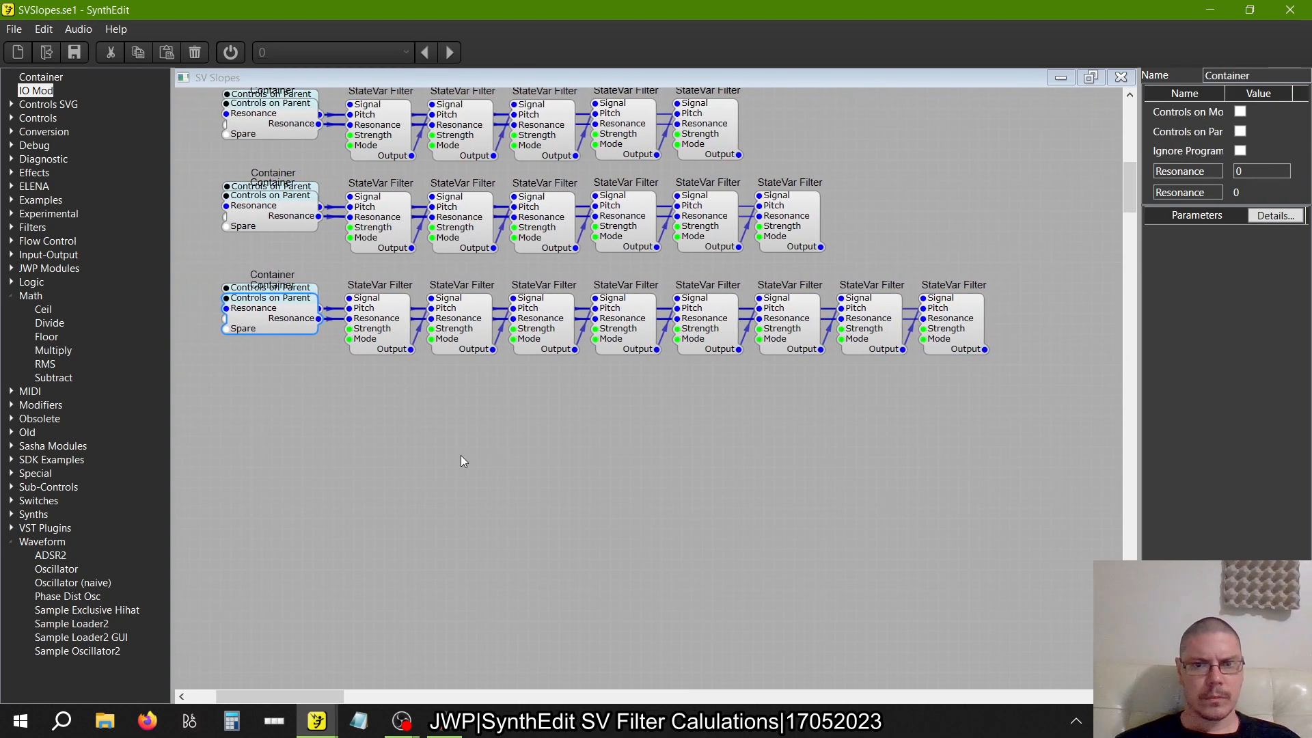
# Move the eight-filter row down, copy it with its Containers, and paste the duplicate aligned directly above it
pyautogui.moveTo(1007, 413); pyautogui.dragTo(178, 254)
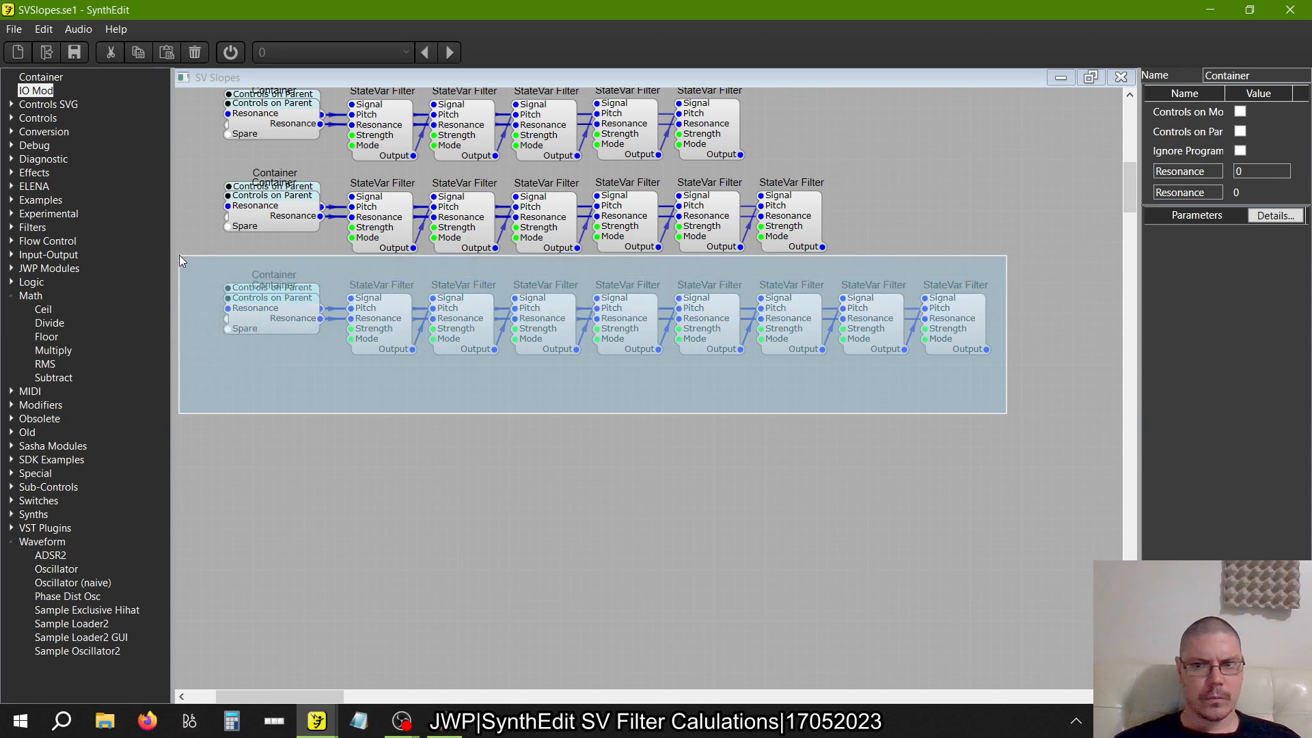
pyautogui.moveTo(259, 320); pyautogui.dragTo(258, 432)
pyautogui.rightClick(259, 433)
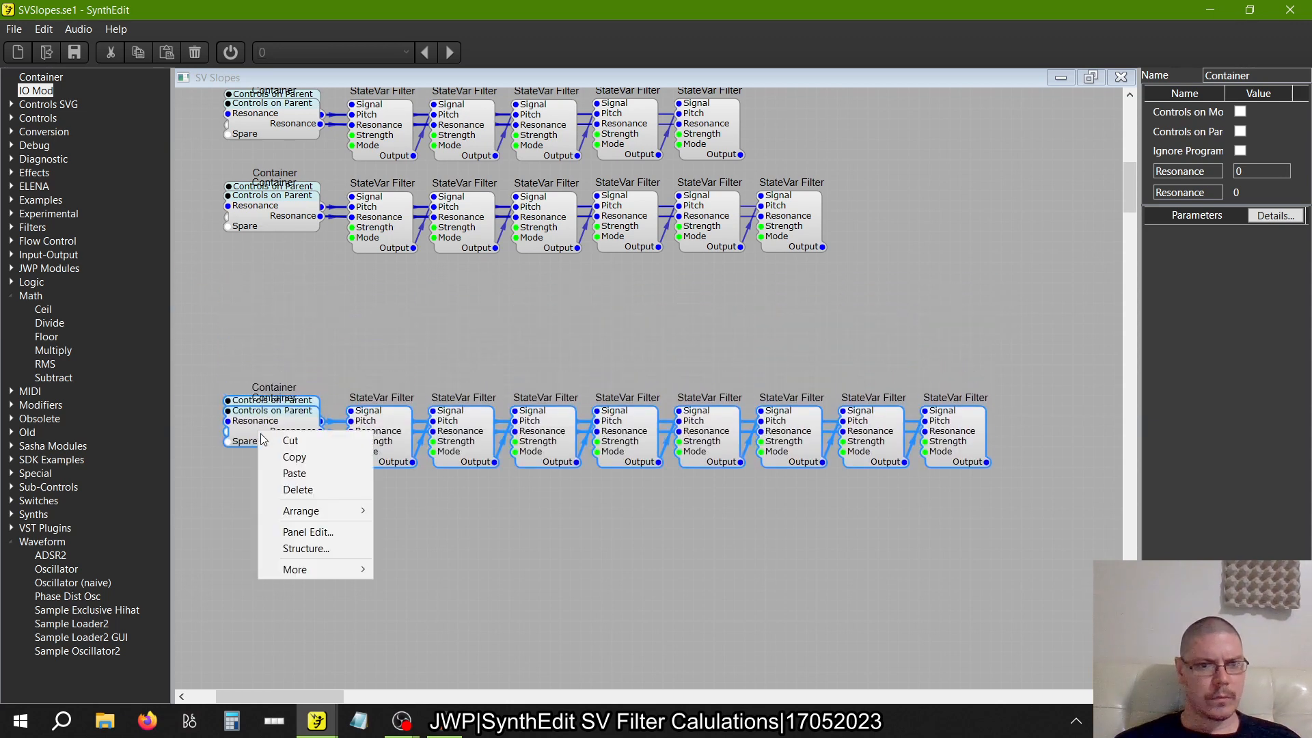
pyautogui.press('Escape')
pyautogui.rightClick(408, 336)
pyautogui.click(438, 374)
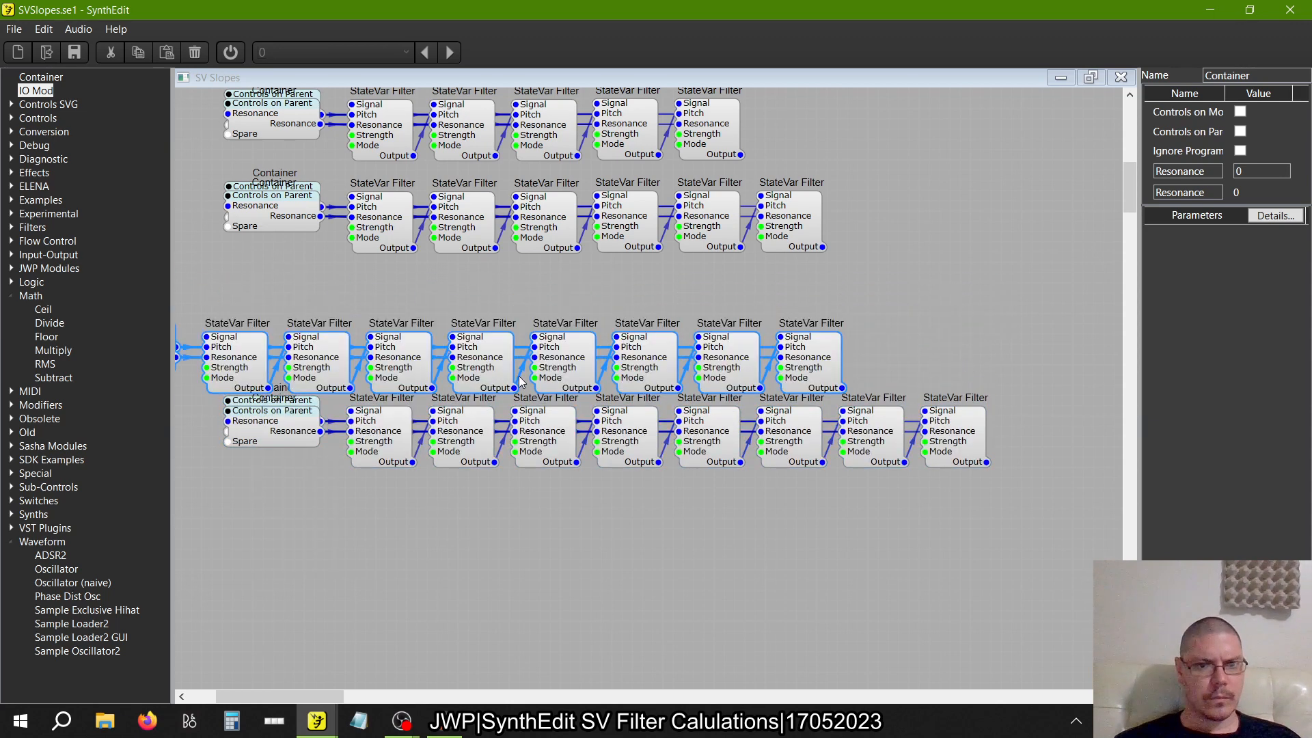
pyautogui.moveTo(494, 370); pyautogui.dragTo(639, 351)
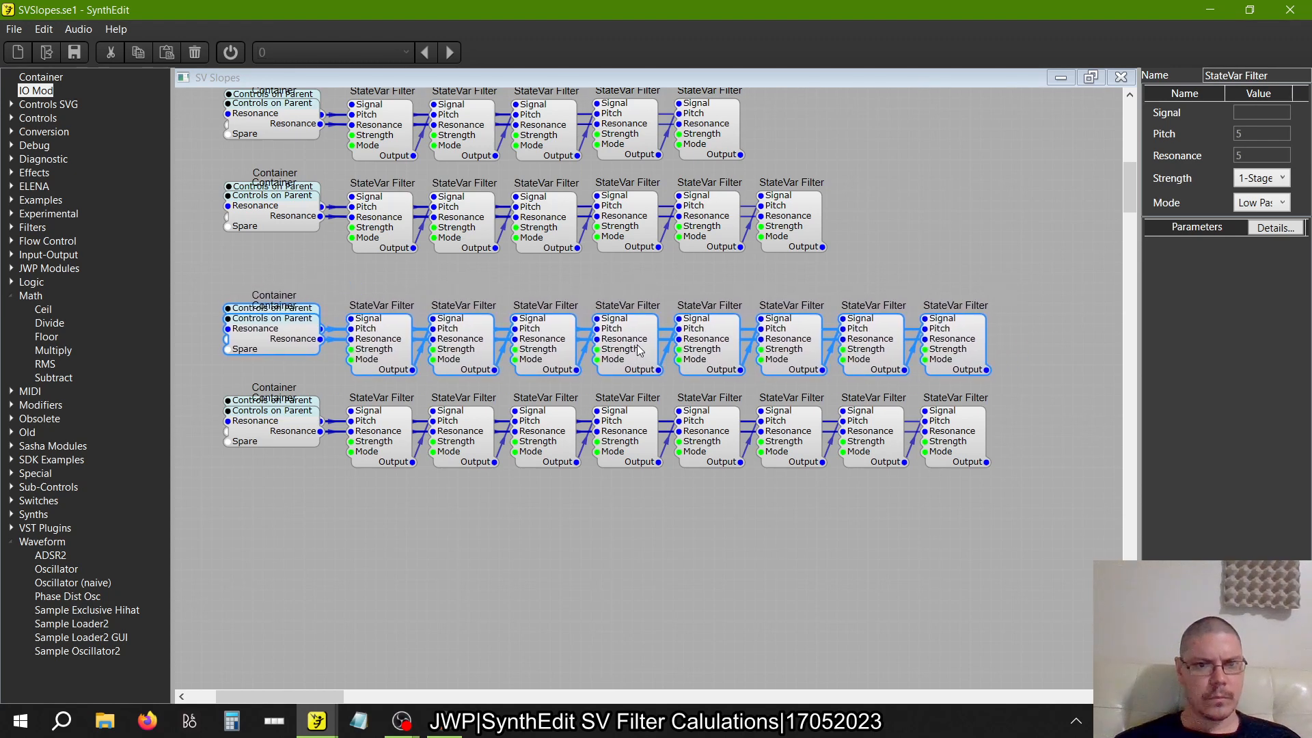
# Delete the last StateVar Filter from the upper eight-filter row
pyautogui.click(444, 288)
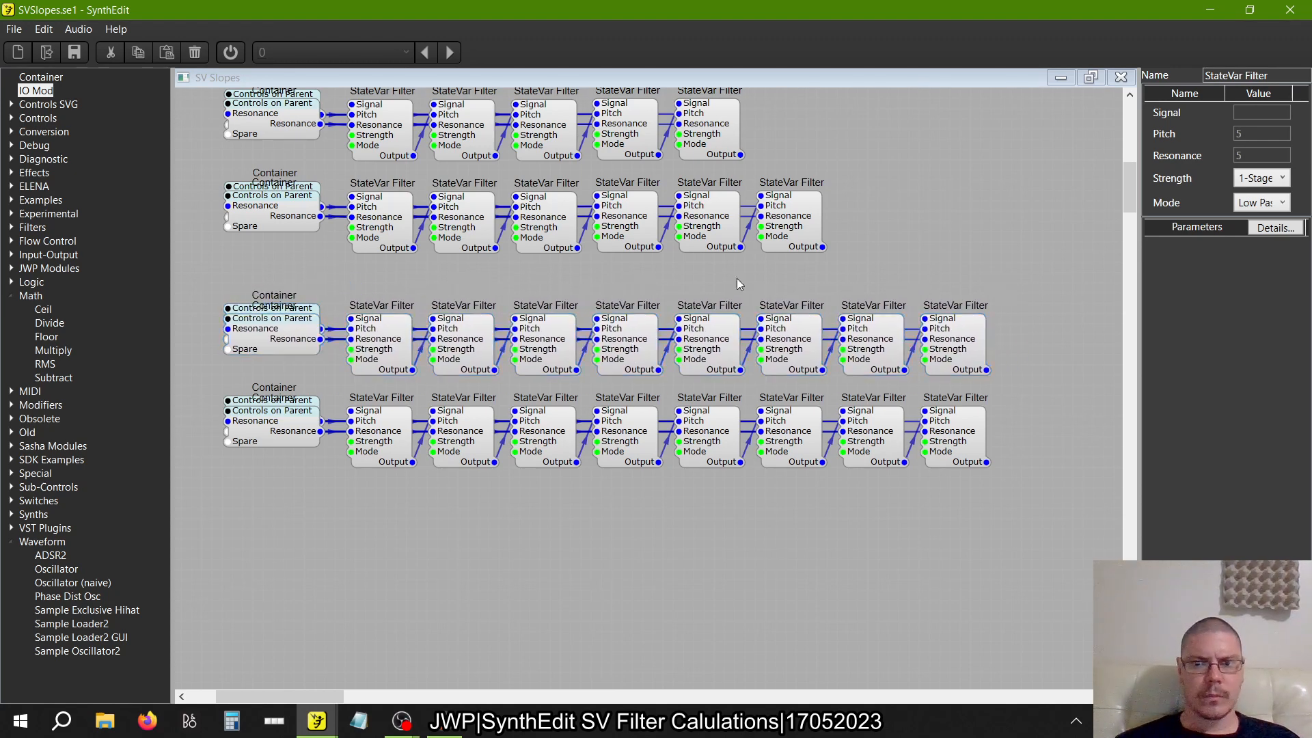
pyautogui.click(978, 339)
pyautogui.press('Delete')
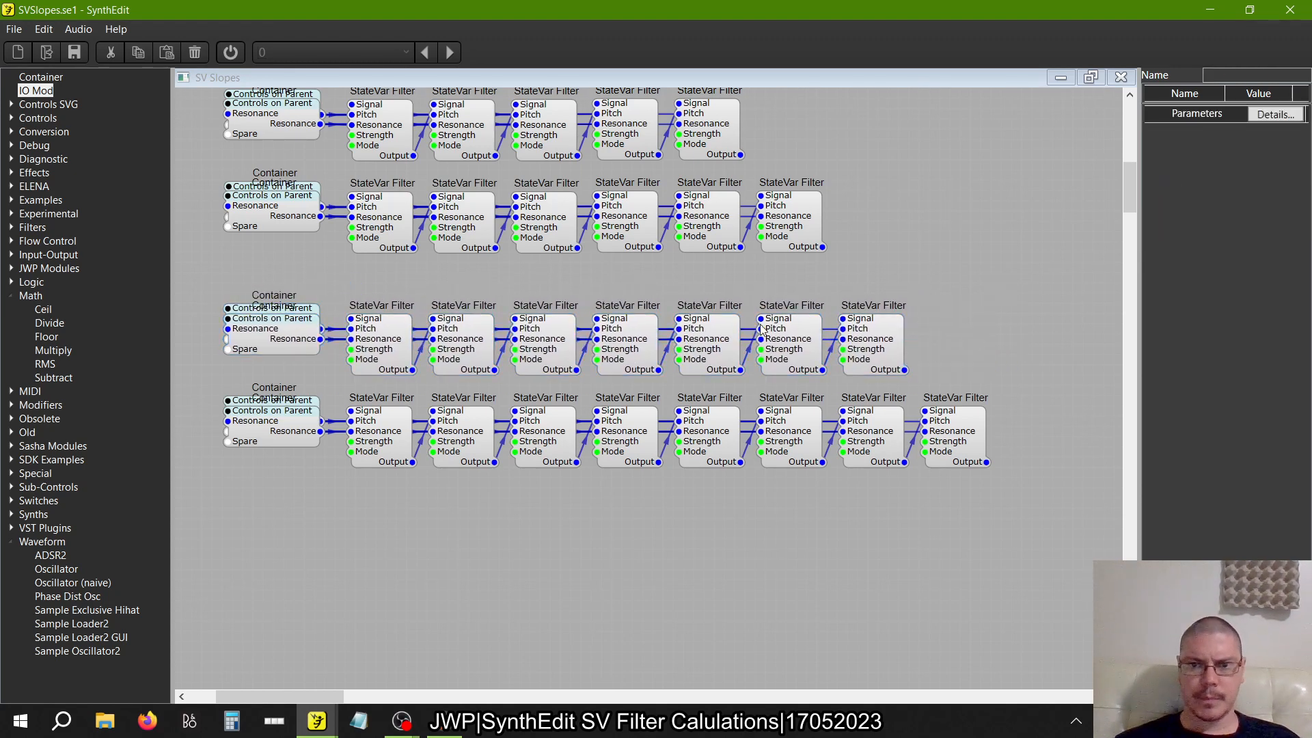
# Copy the five-filter row with its Containers and paste the duplicate in the empty space below the eight-filter row
pyautogui.hscroll(-3, 762, 330)
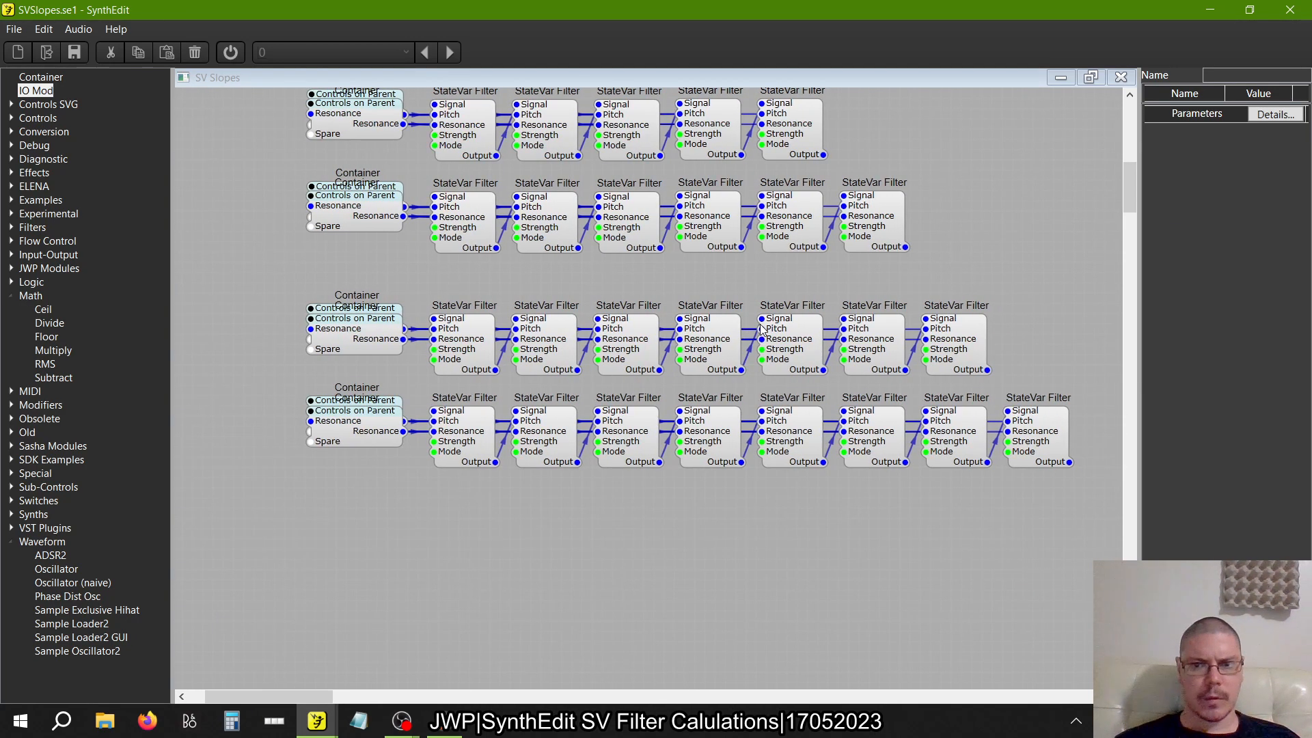
pyautogui.scroll(3, 762, 330)
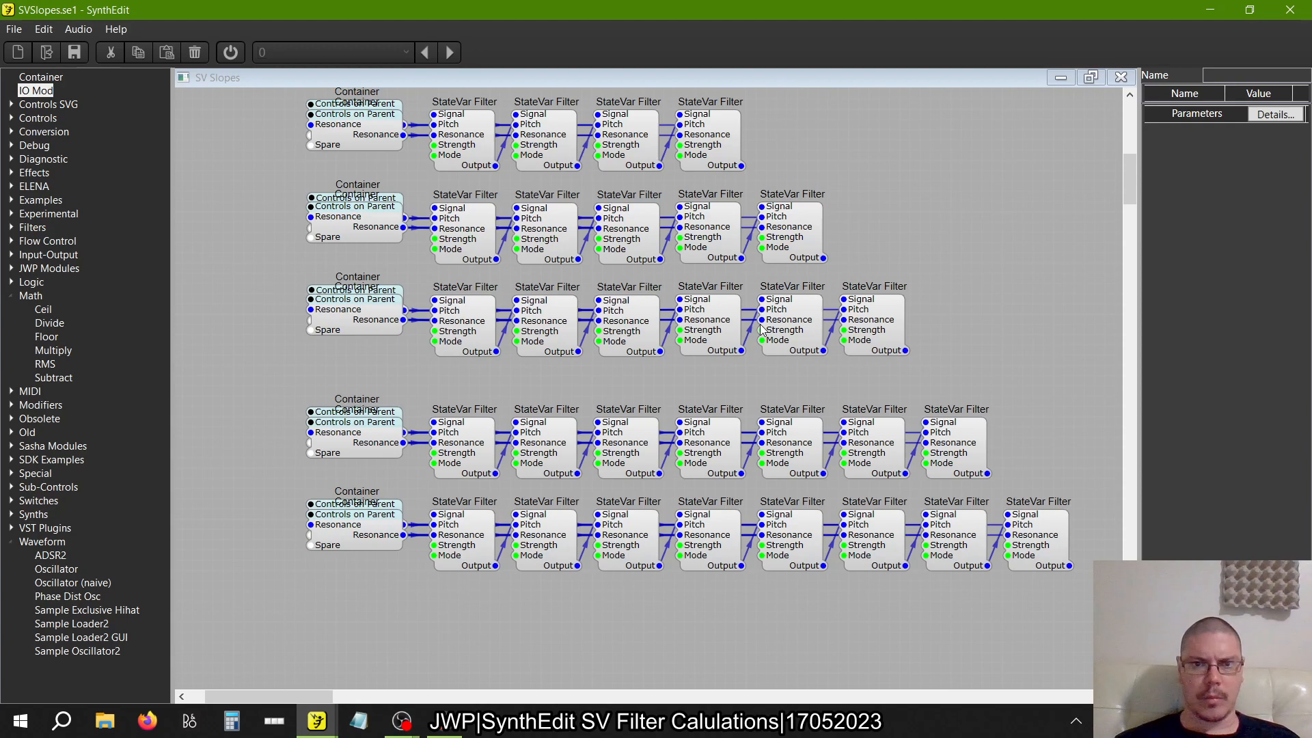
pyautogui.moveTo(933, 276); pyautogui.dragTo(237, 174)
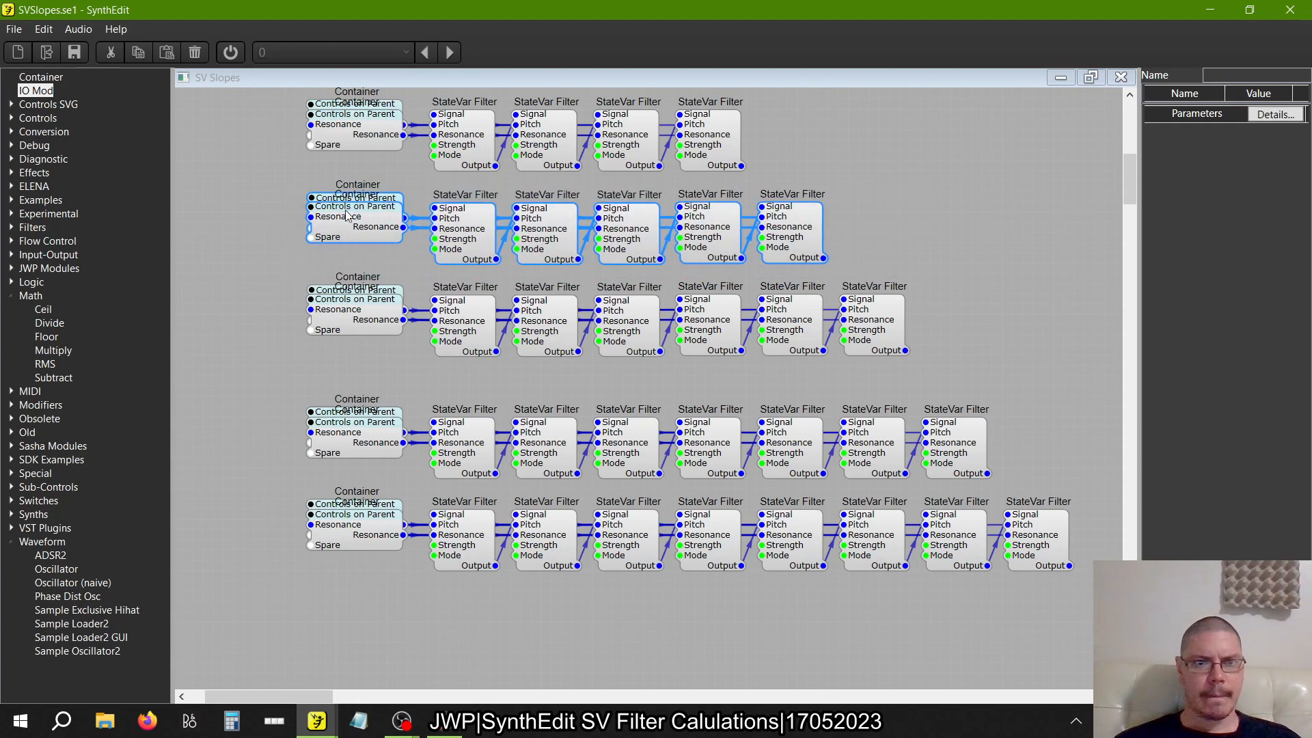
pyautogui.rightClick(352, 223)
pyautogui.click(374, 239)
pyautogui.scroll(-3, 569, 296)
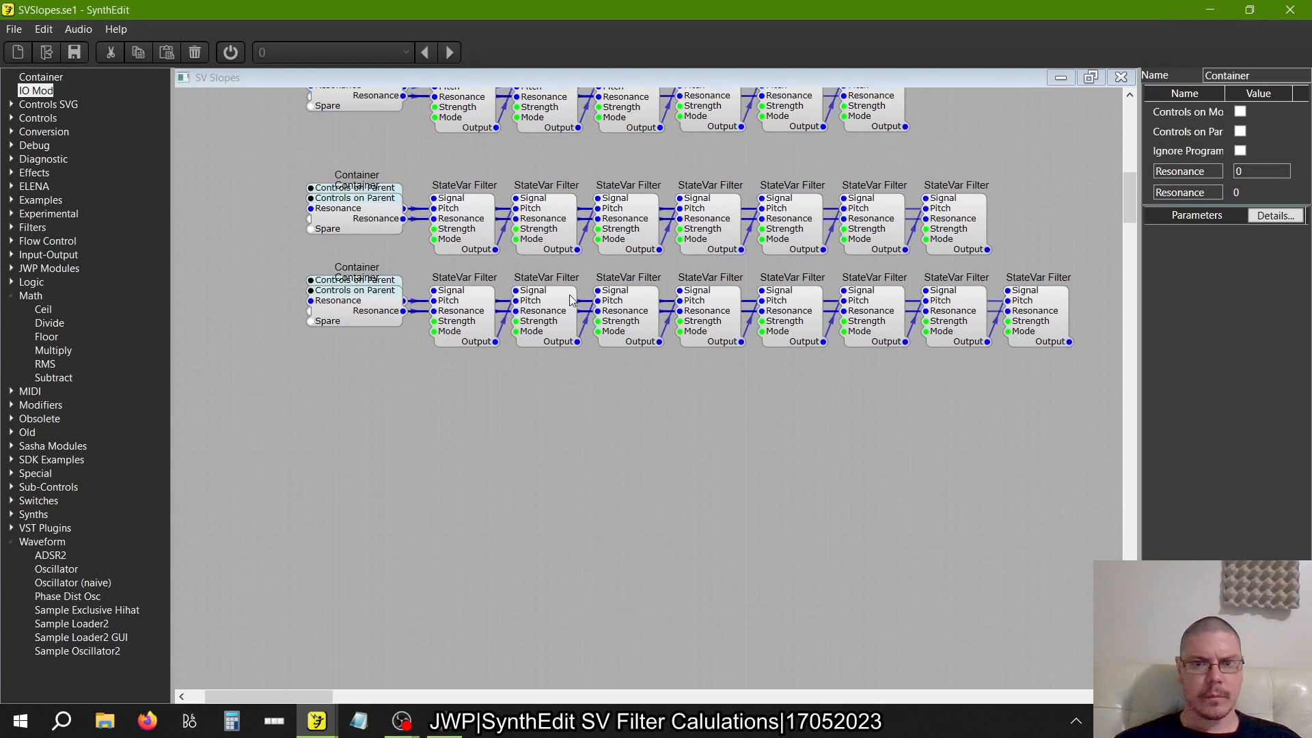
pyautogui.rightClick(493, 485)
pyautogui.click(528, 527)
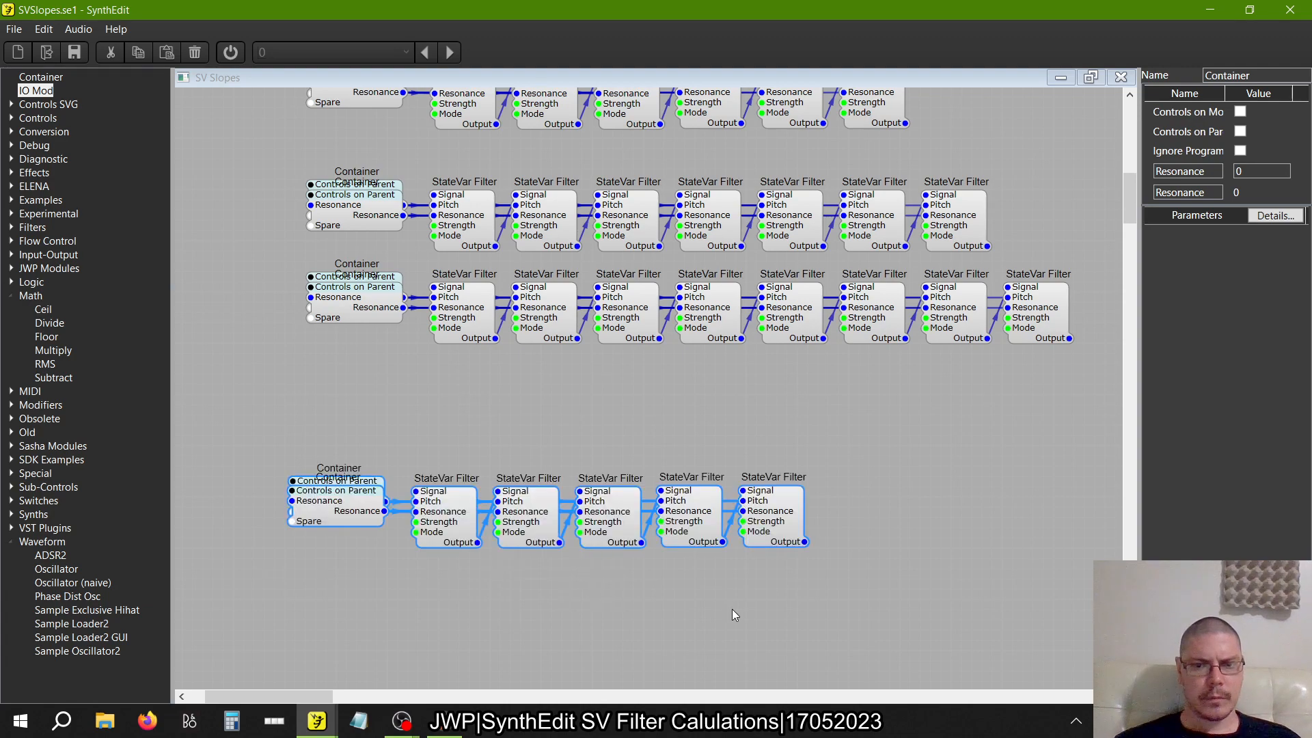
pyautogui.moveTo(786, 534); pyautogui.dragTo(968, 575)
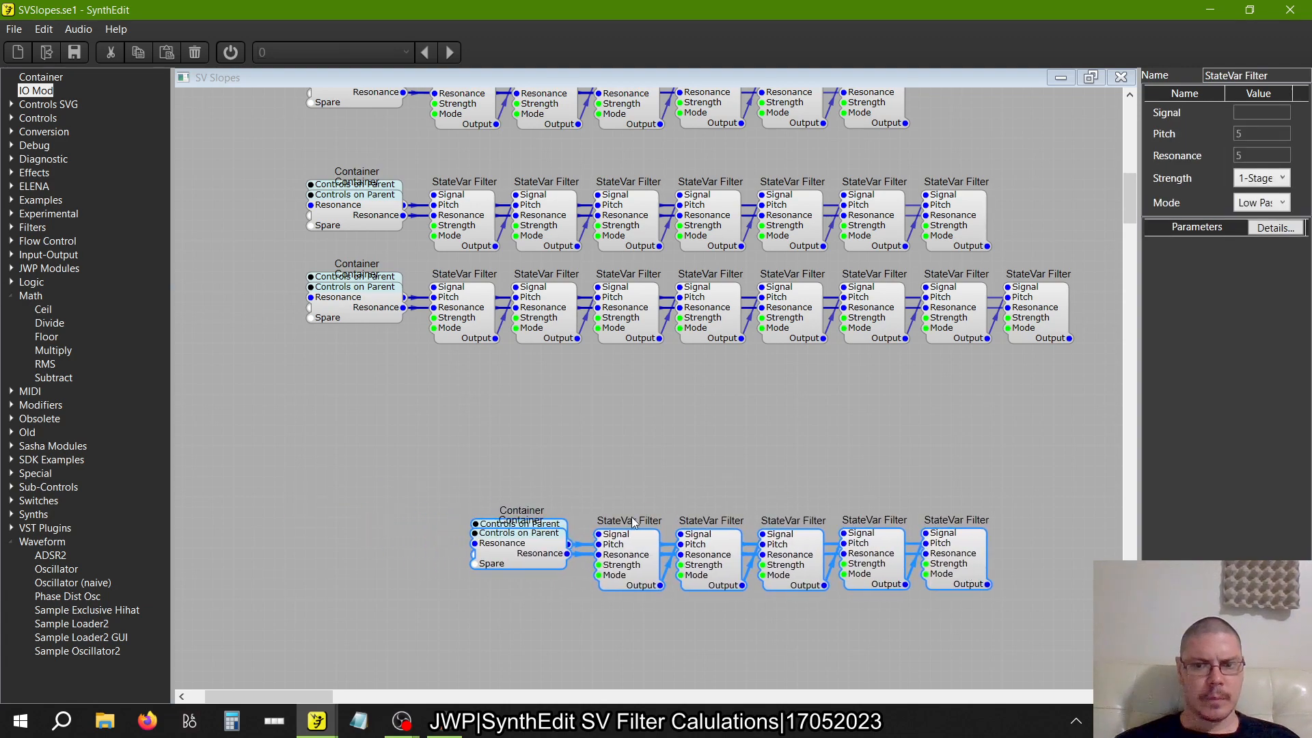
# Paste a second five-filter copy above the first and wire its last filter's Output to the lower copy's first filter Signal
pyautogui.rightClick(324, 448)
pyautogui.click(347, 486)
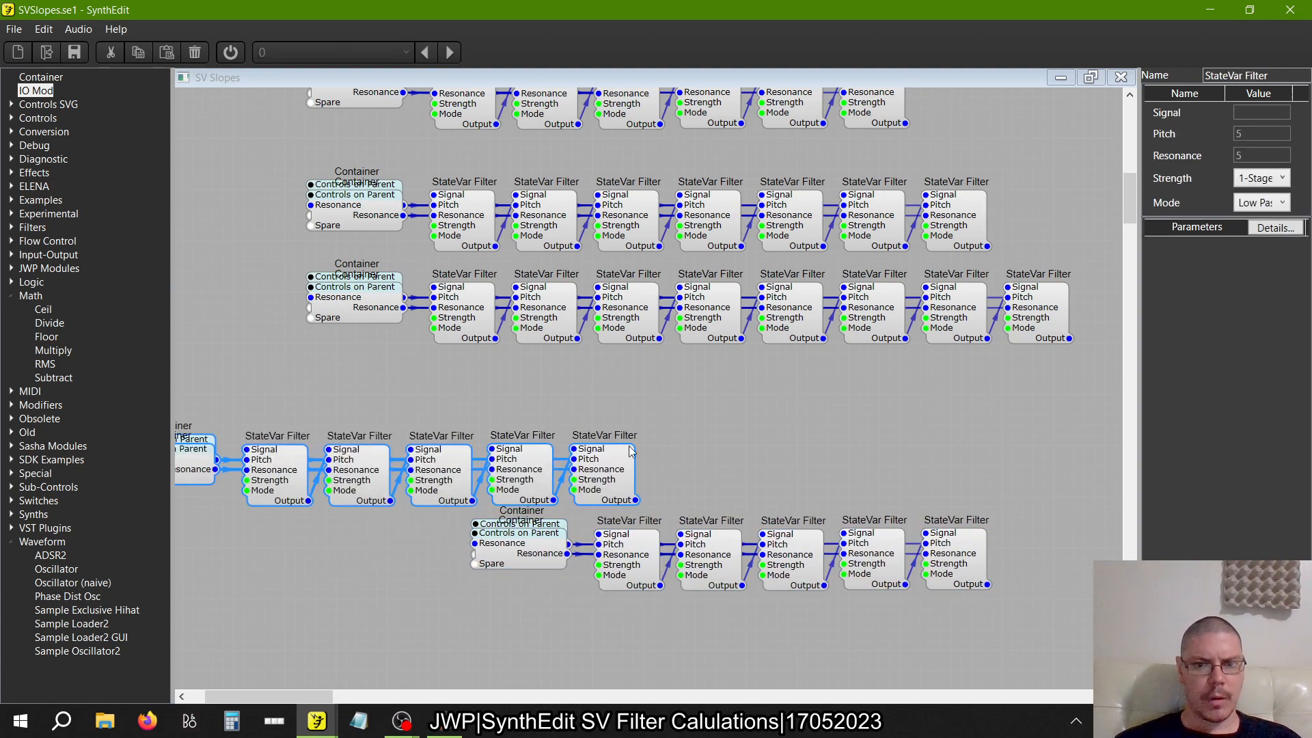
pyautogui.click(720, 455)
pyautogui.moveTo(635, 500); pyautogui.dragTo(612, 532)
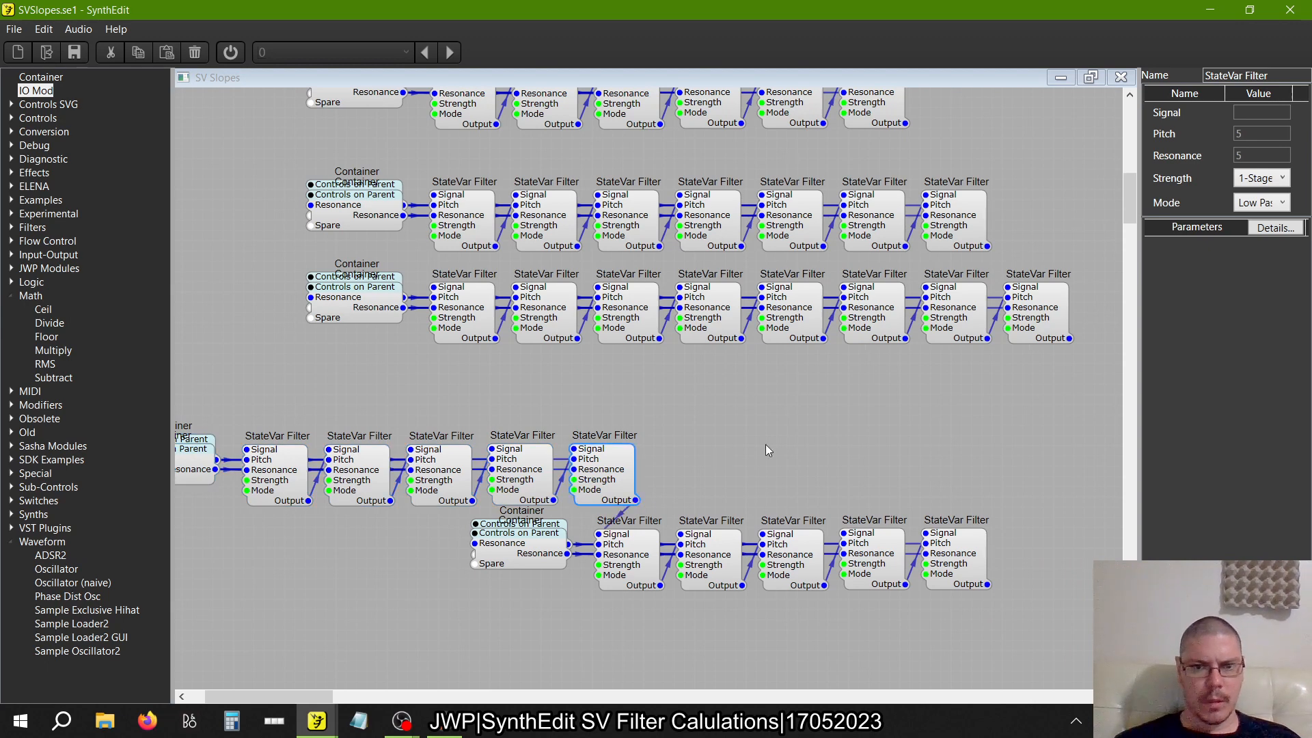
# Separate both five-filter copies' stacked Containers and wire the upper Center and Resonance outputs to the lower copy's matching Container inputs
pyautogui.hscroll(-3, 765, 444)
pyautogui.click(707, 607)
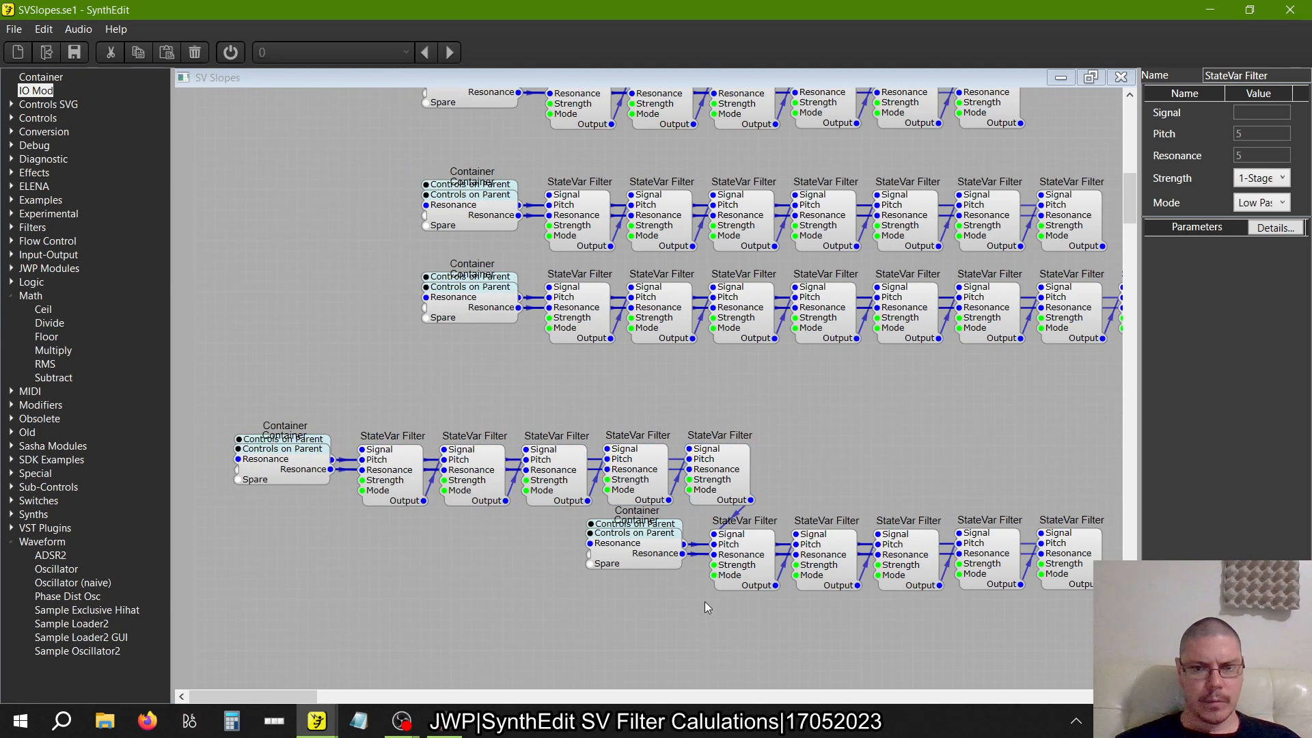
pyautogui.moveTo(707, 607); pyautogui.dragTo(530, 495)
pyautogui.moveTo(614, 552); pyautogui.dragTo(571, 649)
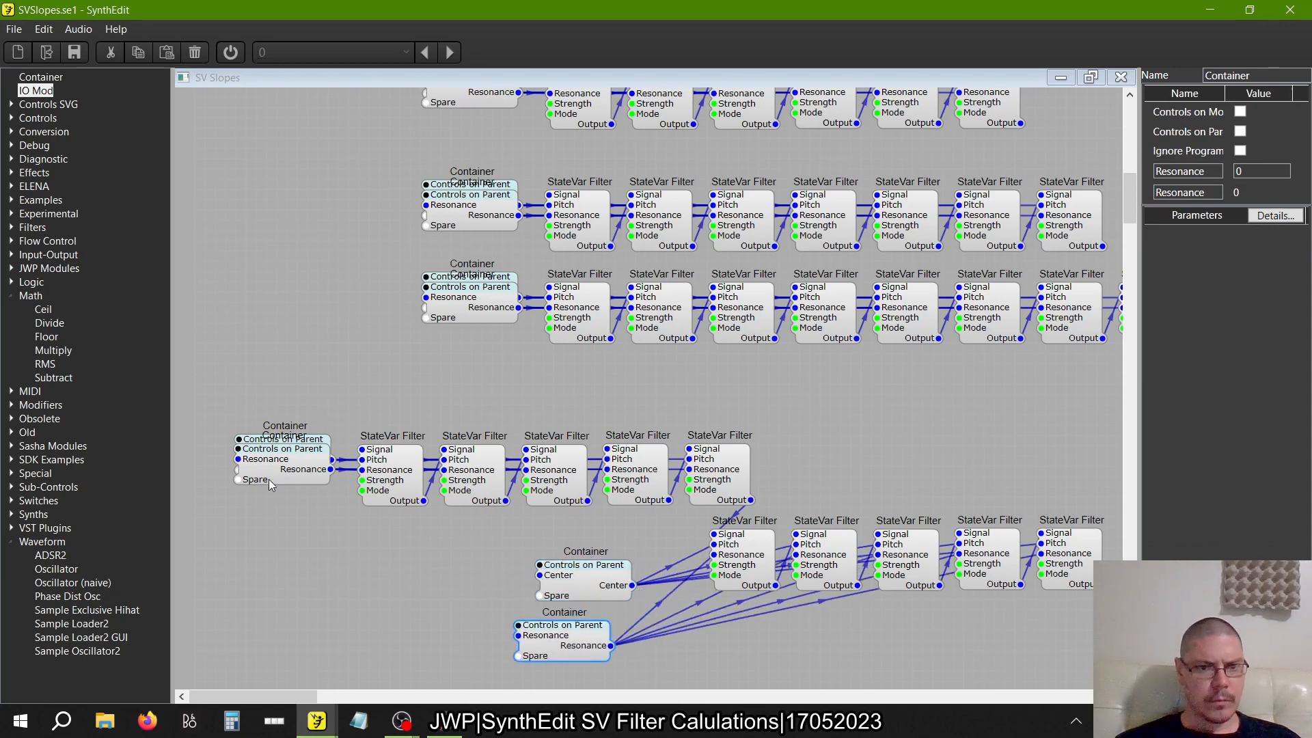
pyautogui.moveTo(270, 484); pyautogui.dragTo(273, 517)
pyautogui.moveTo(331, 459); pyautogui.dragTo(550, 593)
pyautogui.moveTo(334, 502); pyautogui.dragTo(443, 607)
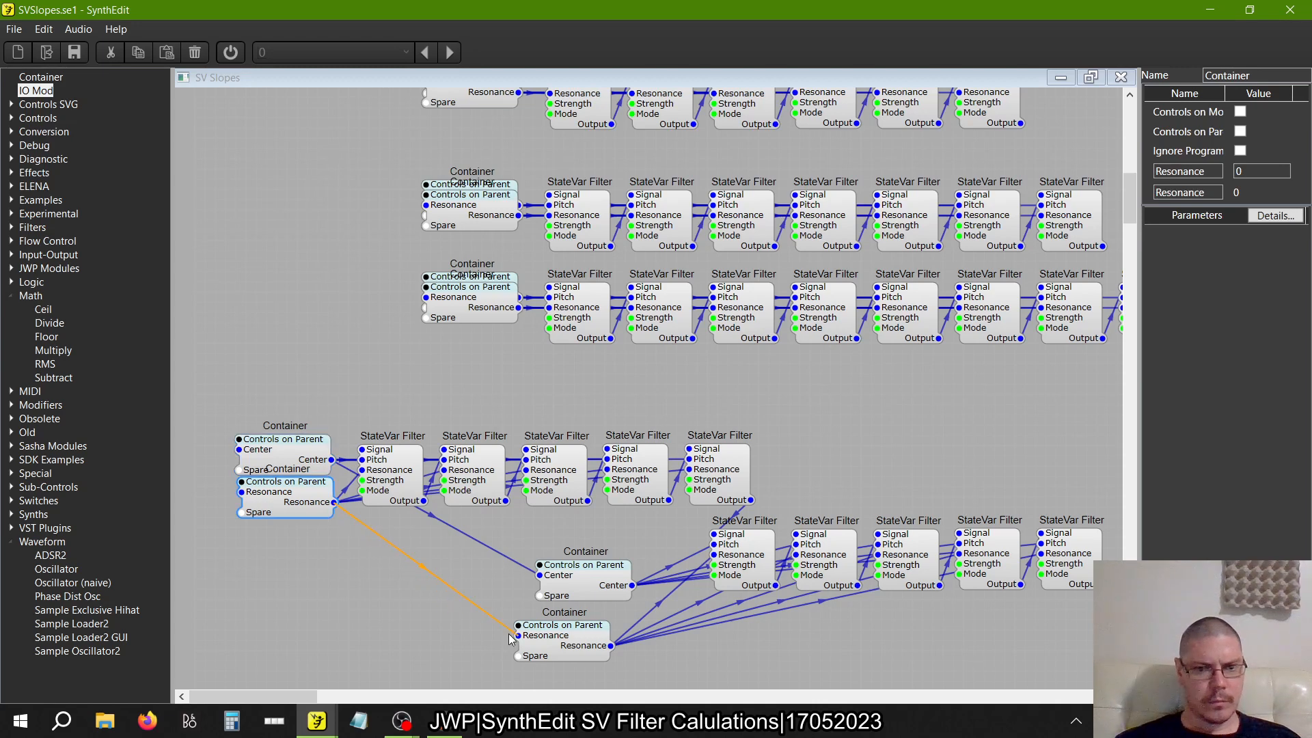
# Delete the lower five-filter copy's Center and Resonance Containers while retaining their wires
pyautogui.rightClick(626, 586)
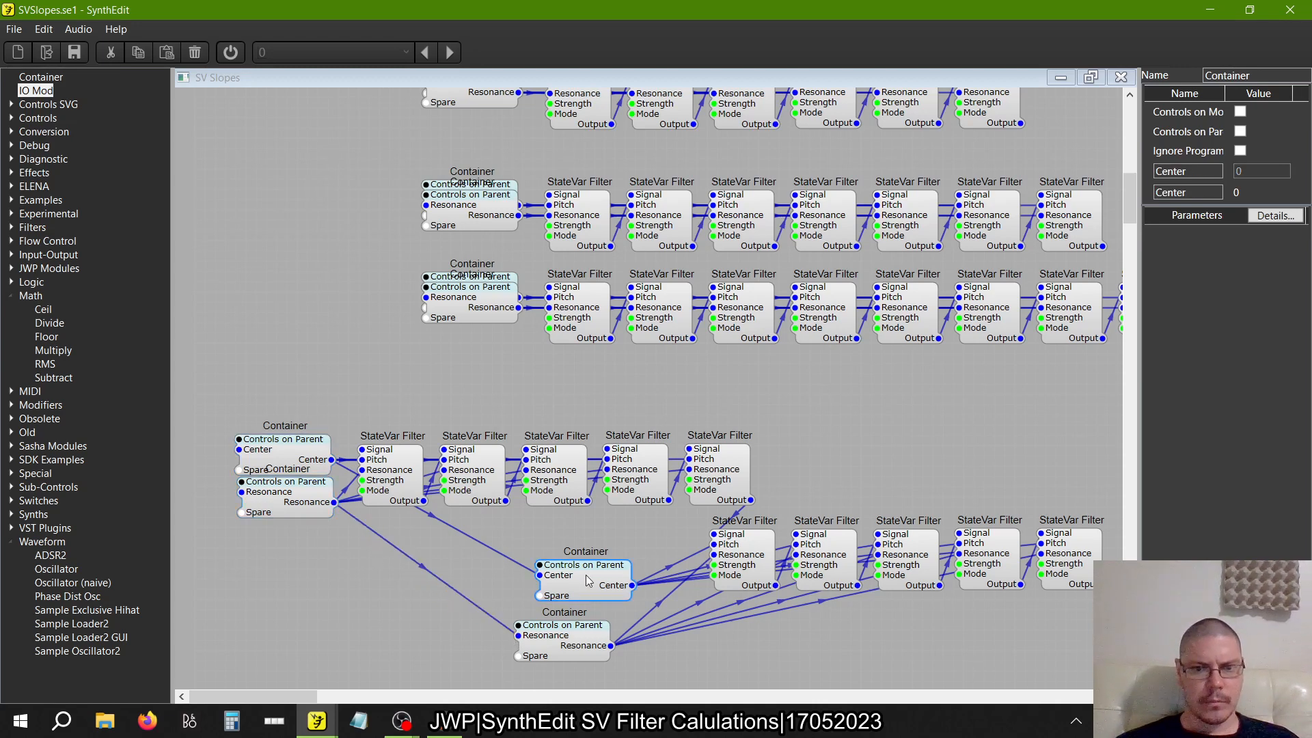
pyautogui.moveTo(624, 564)
pyautogui.click(771, 537)
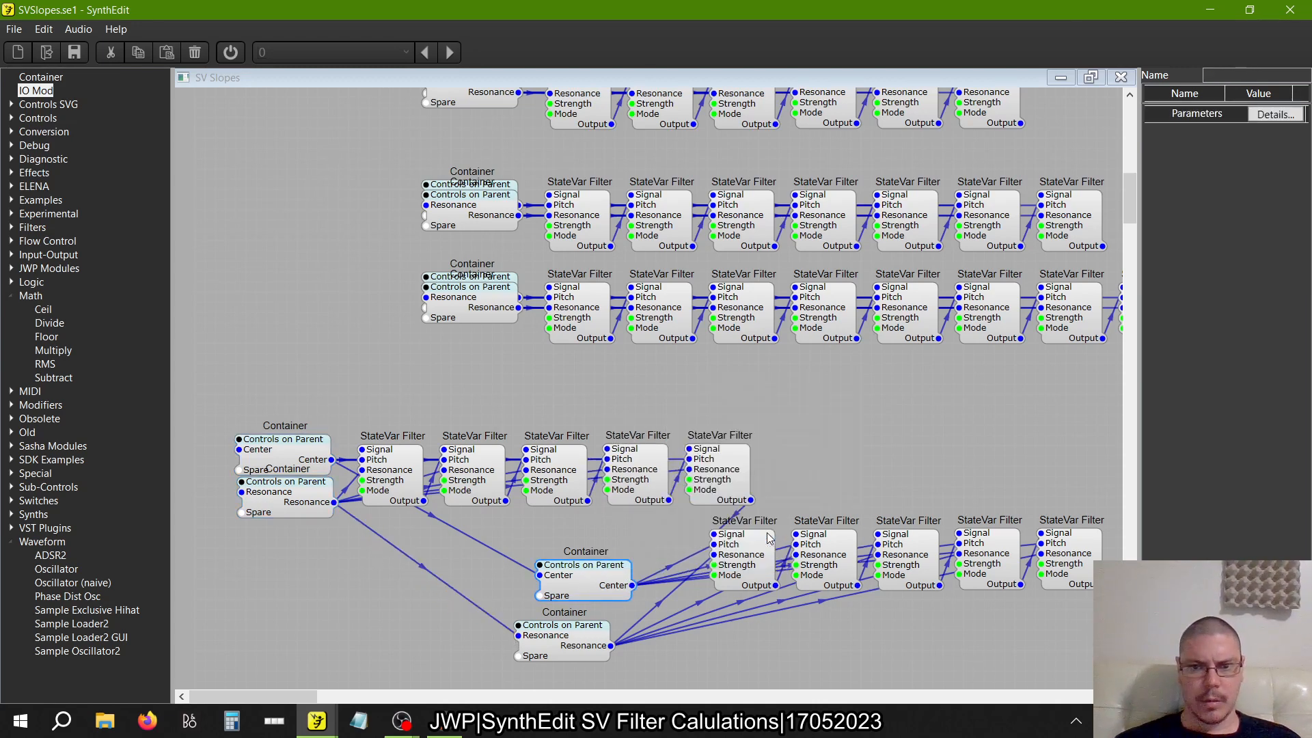
pyautogui.rightClick(589, 641)
pyautogui.moveTo(612, 627)
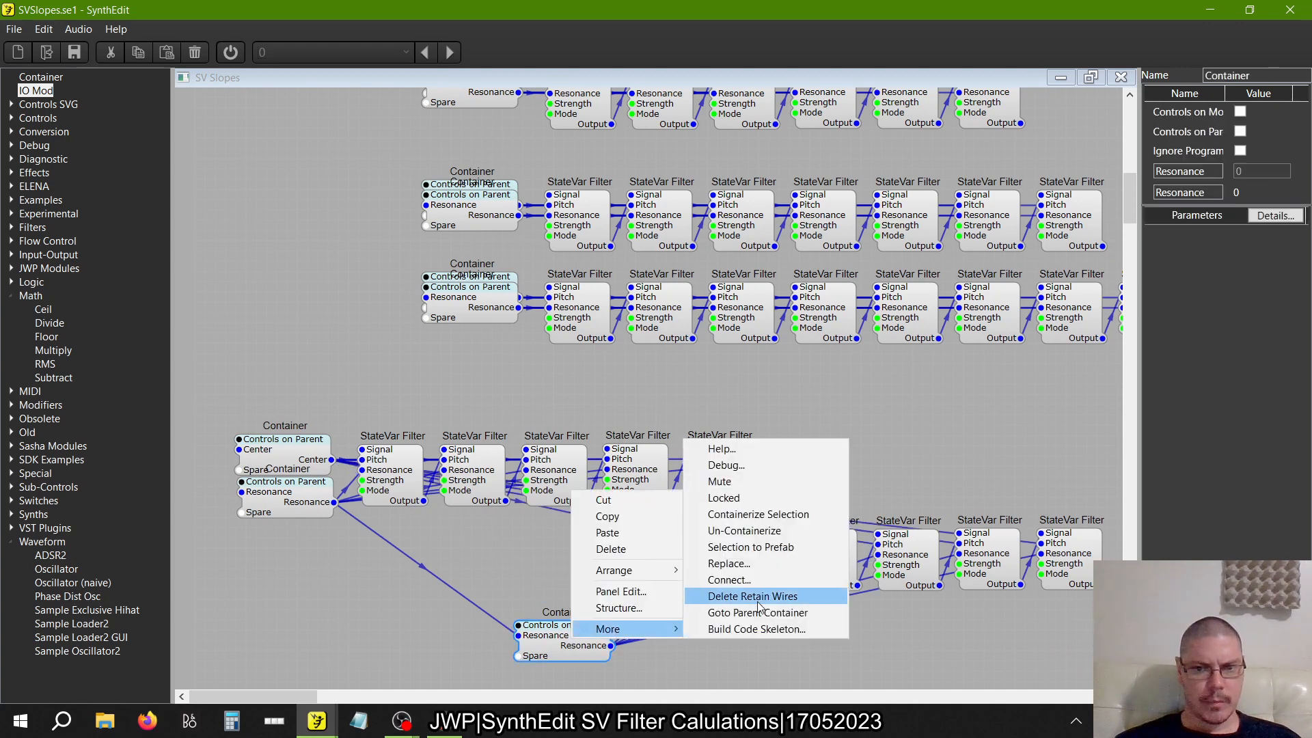
pyautogui.click(757, 599)
# Move the lower copy's five filters up in line after the upper copy's last filter
pyautogui.hscroll(5, 591, 597)
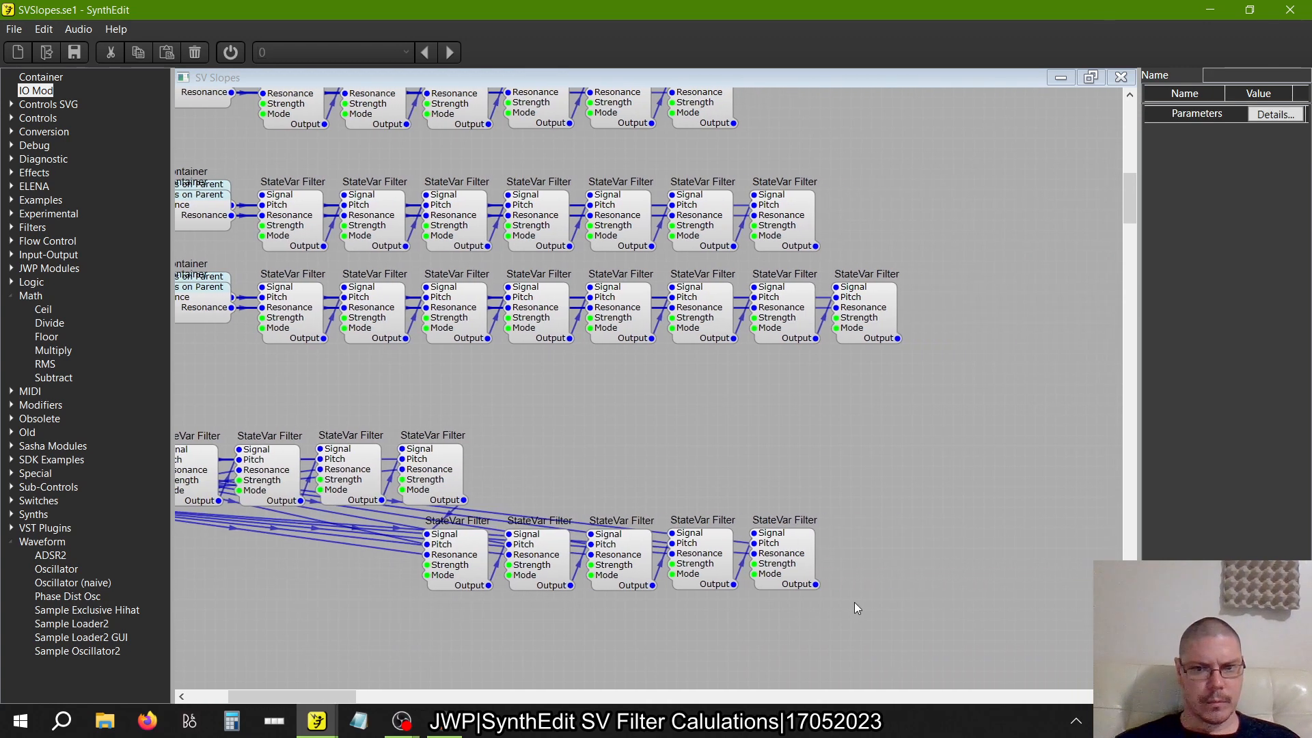
pyautogui.moveTo(893, 607); pyautogui.dragTo(406, 470)
pyautogui.moveTo(465, 558); pyautogui.dragTo(516, 476)
pyautogui.hscroll(-3, 498, 586)
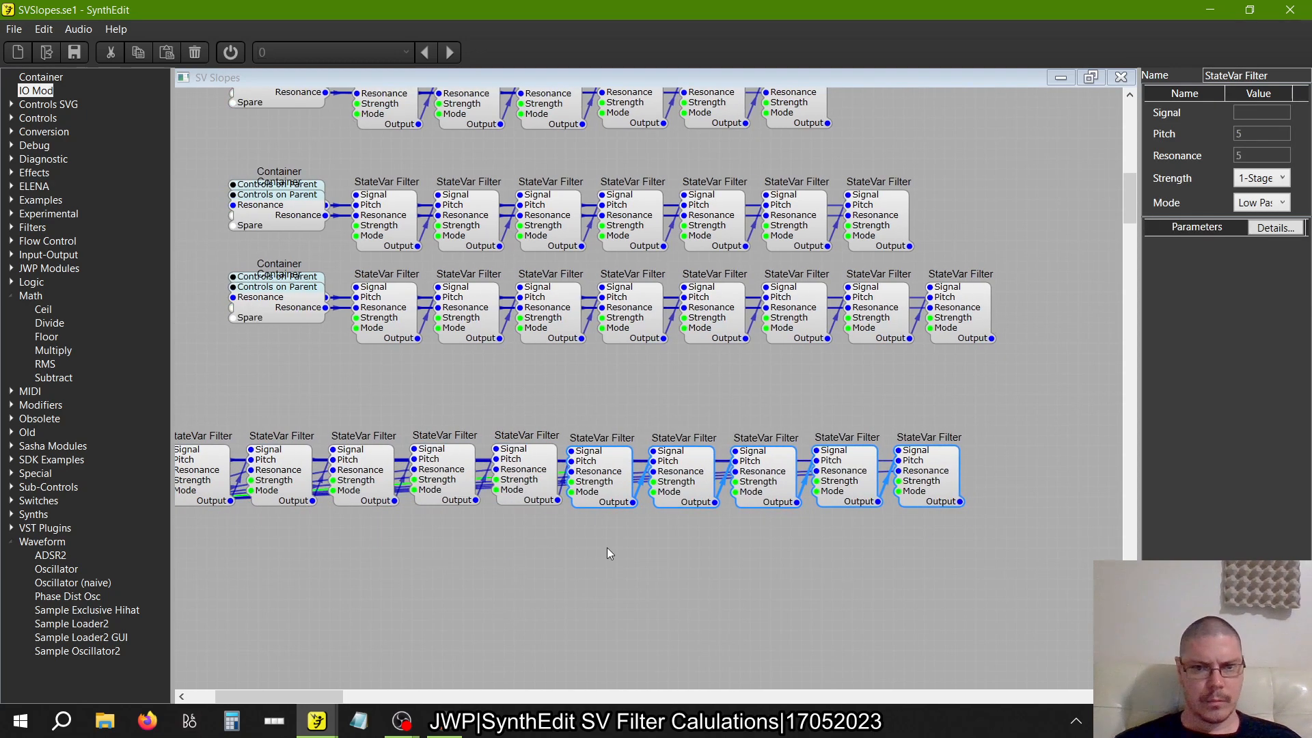
pyautogui.moveTo(599, 493); pyautogui.dragTo(610, 494)
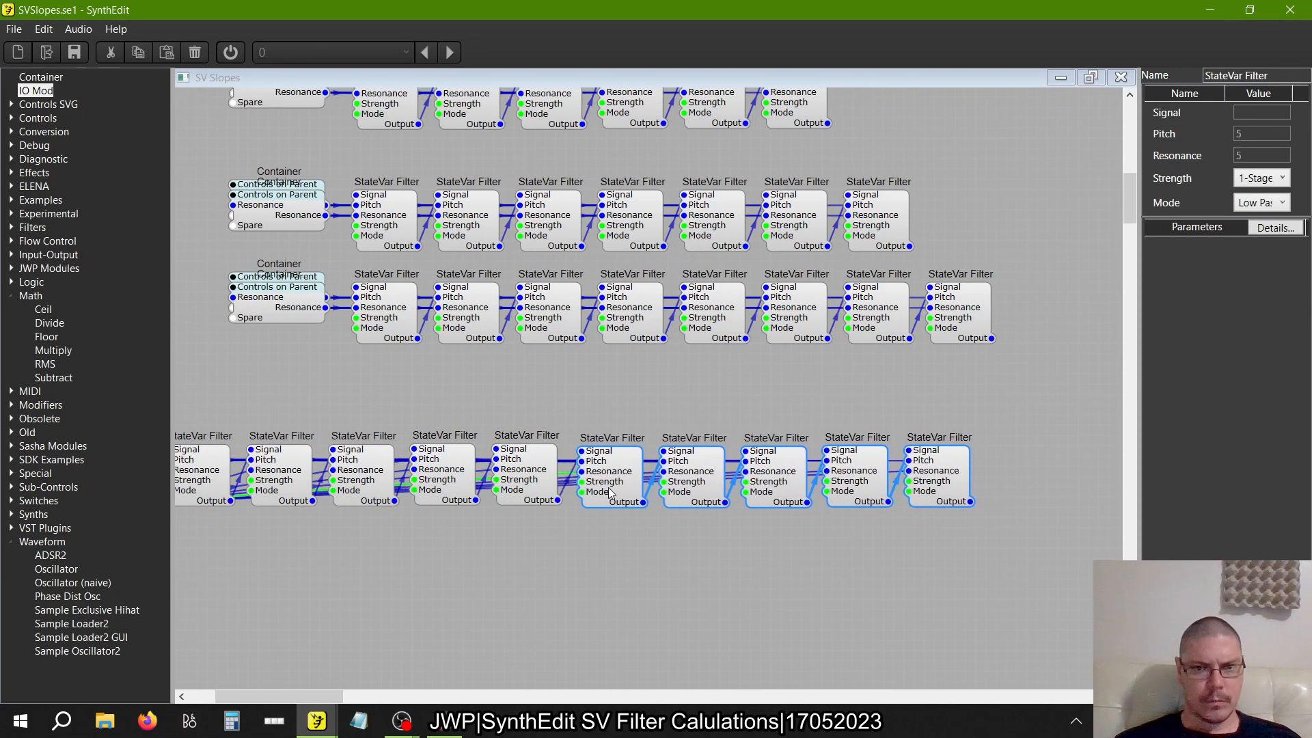
# Stack the ten-filter row's Resonance Container onto its Center Container and align the two
pyautogui.hscroll(-6, 596, 571)
pyautogui.click(596, 569)
pyautogui.moveTo(284, 486); pyautogui.dragTo(284, 455)
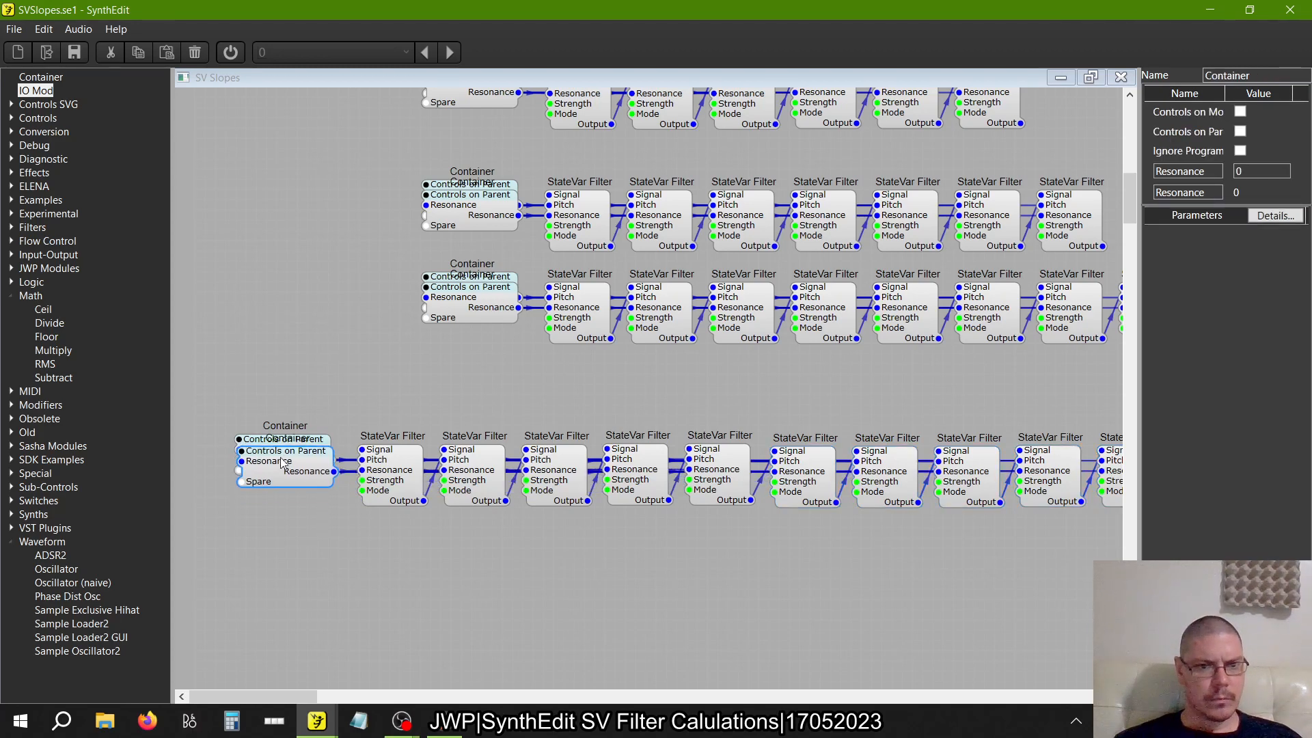
pyautogui.click(259, 437)
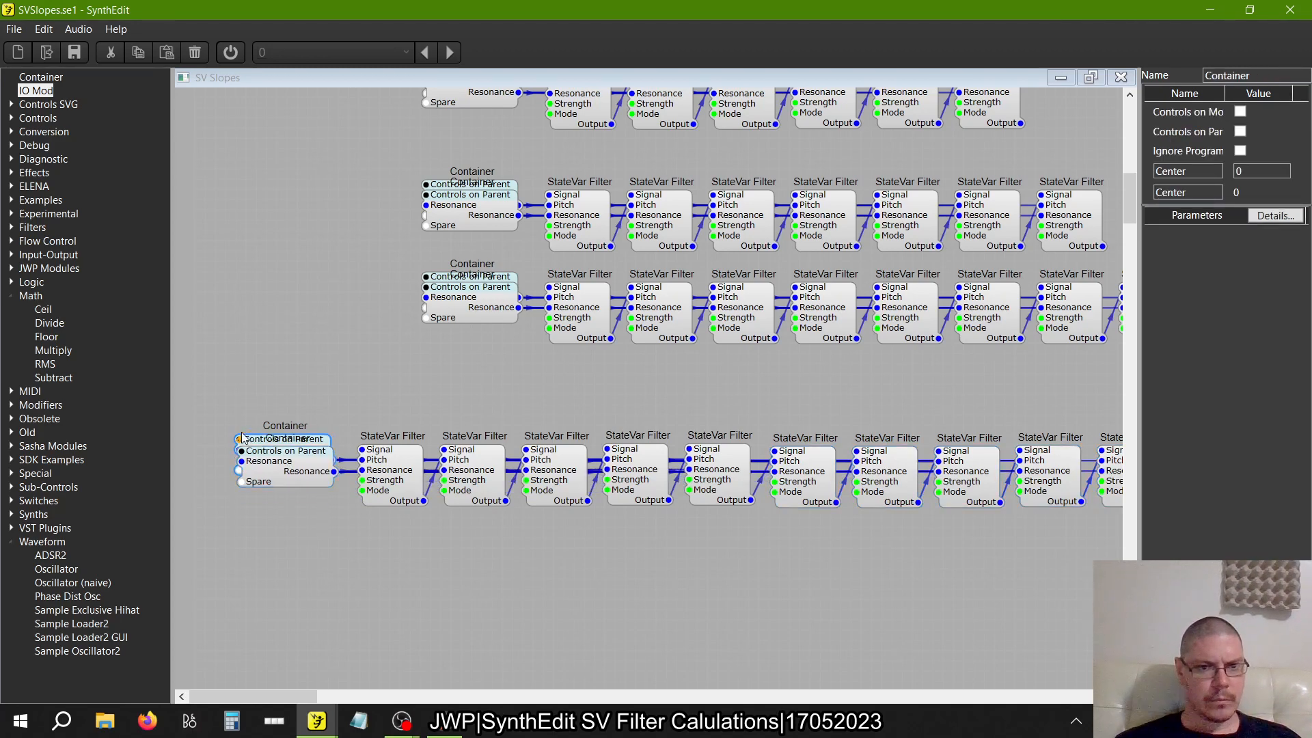
pyautogui.moveTo(257, 445); pyautogui.dragTo(261, 440)
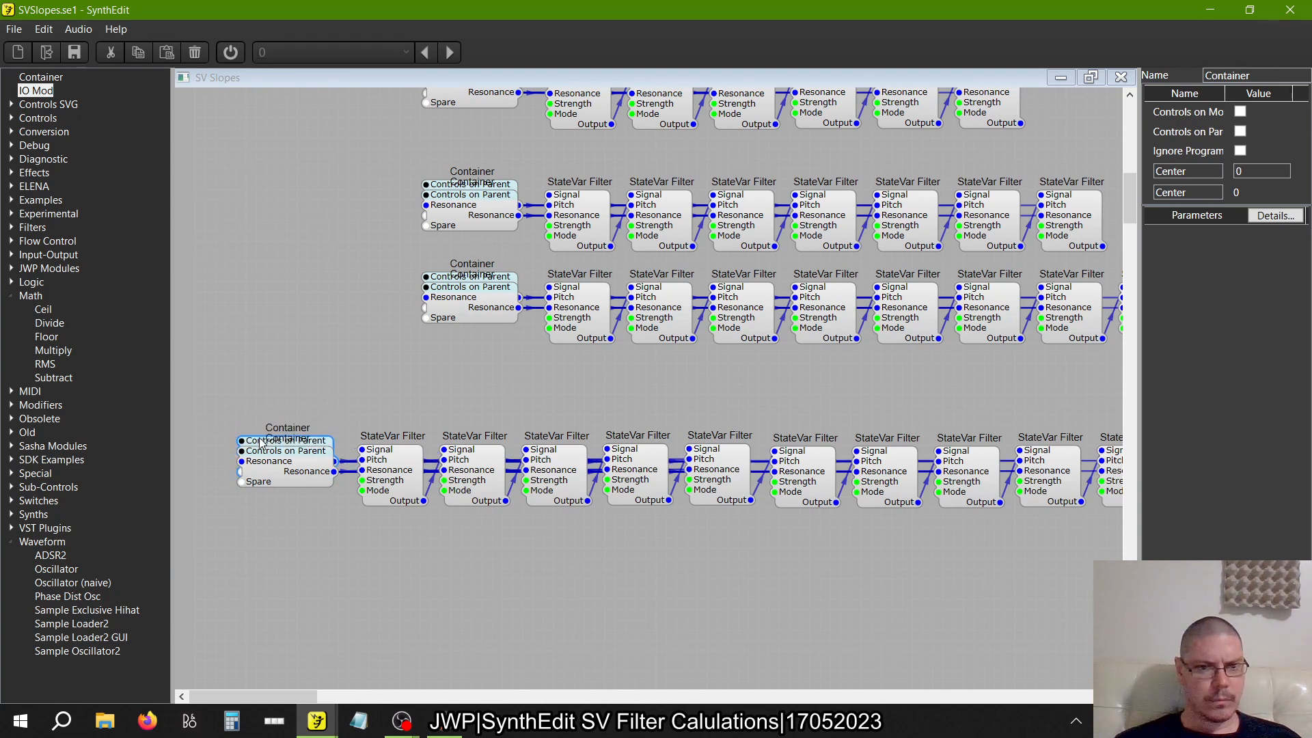
# Nudge the StateVar Filters of the ten-filter row into one evenly spaced, level line
pyautogui.moveTo(387, 480); pyautogui.dragTo(390, 482)
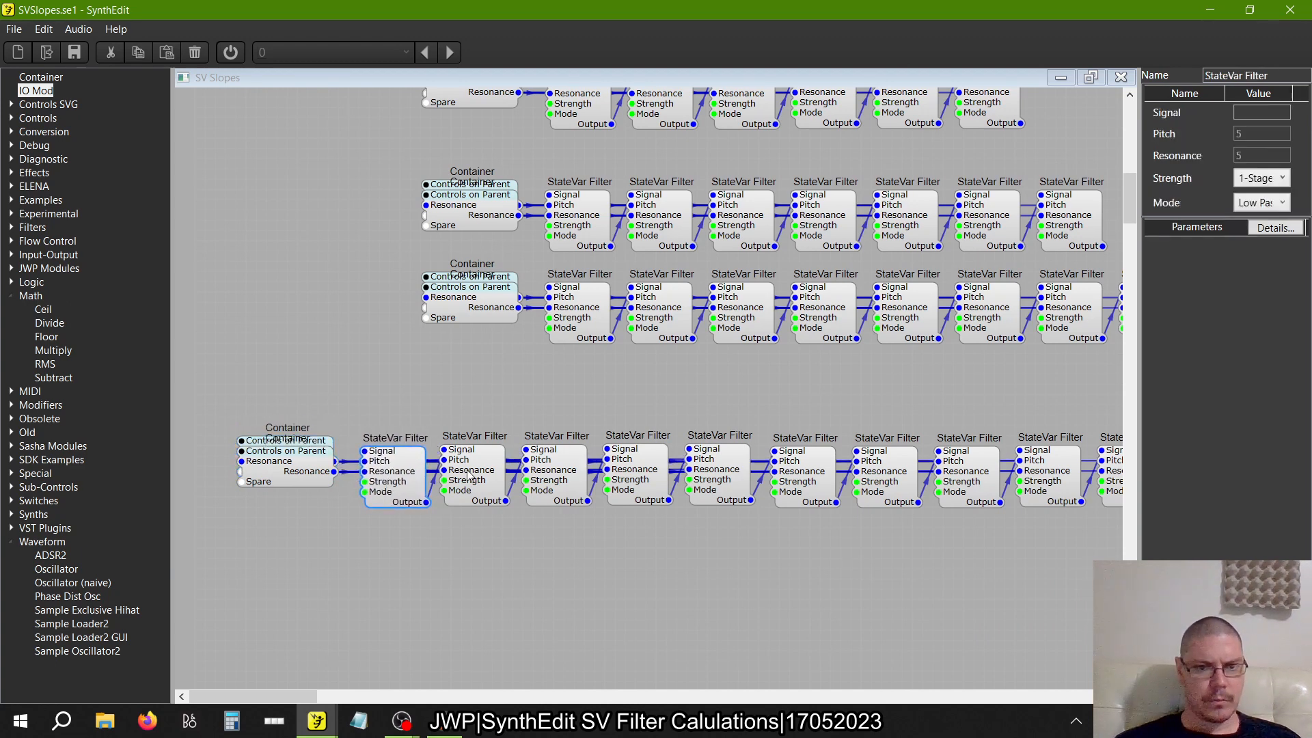
pyautogui.moveTo(470, 475); pyautogui.dragTo(476, 471)
pyautogui.moveTo(524, 478); pyautogui.dragTo(528, 480)
pyautogui.click(632, 479)
pyautogui.moveTo(631, 472); pyautogui.dragTo(634, 474)
pyautogui.moveTo(719, 471); pyautogui.dragTo(803, 480)
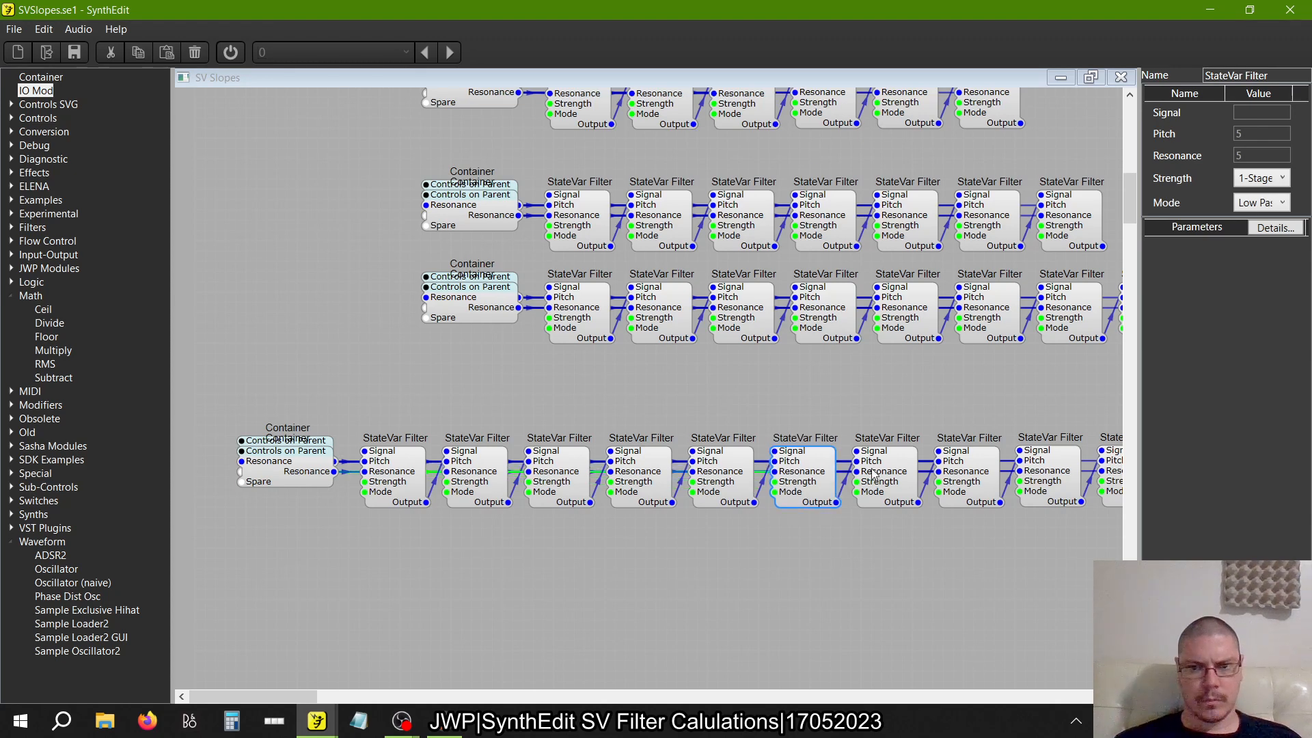
pyautogui.hscroll(2, 876, 475)
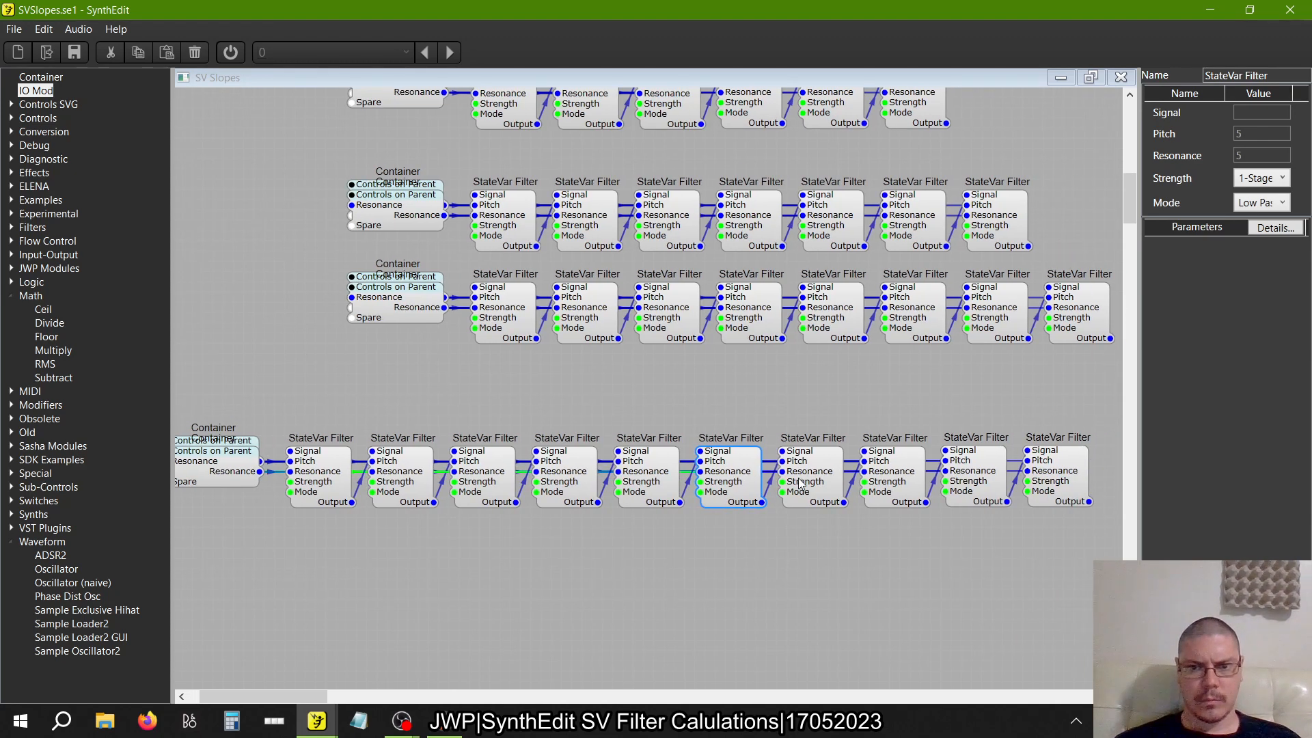
pyautogui.moveTo(802, 478); pyautogui.dragTo(811, 478)
pyautogui.moveTo(916, 480)
pyautogui.mouseDown()
pyautogui.moveTo(895, 496)
pyautogui.moveTo(892, 485)
pyautogui.mouseUp()
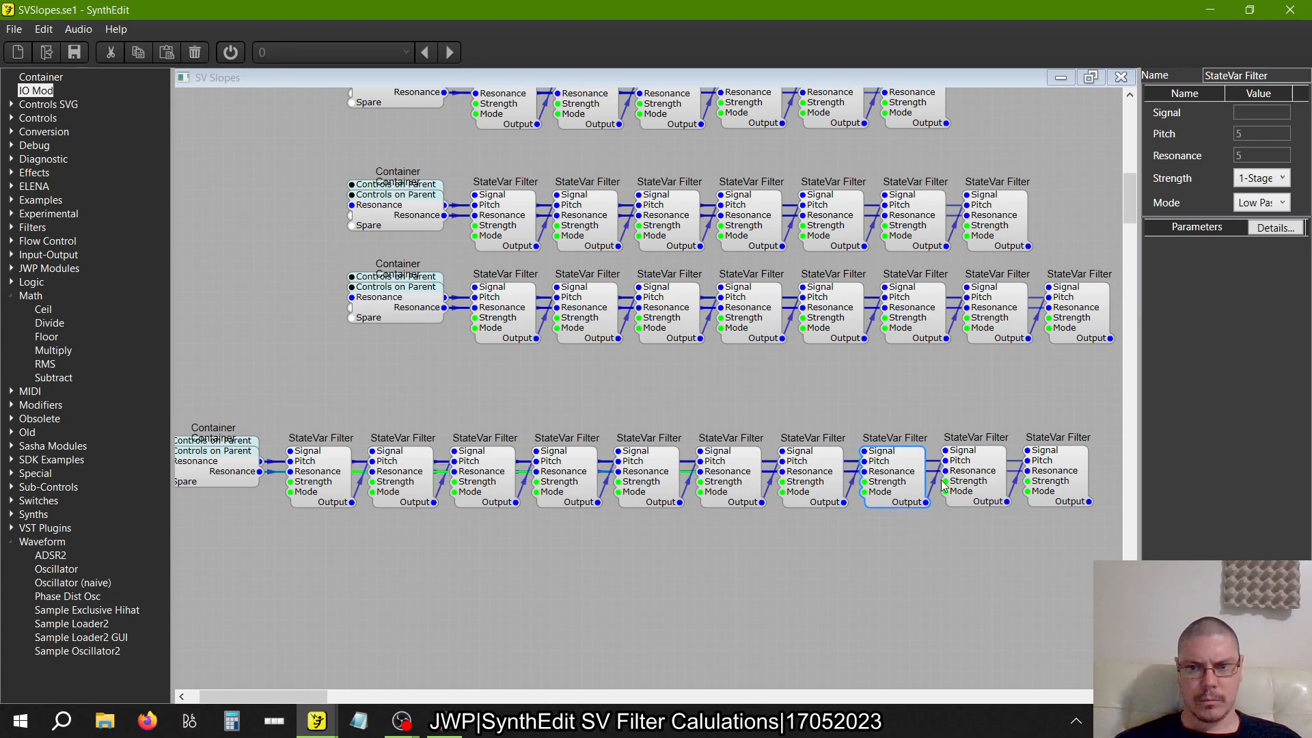
pyautogui.moveTo(982, 481); pyautogui.dragTo(1057, 486)
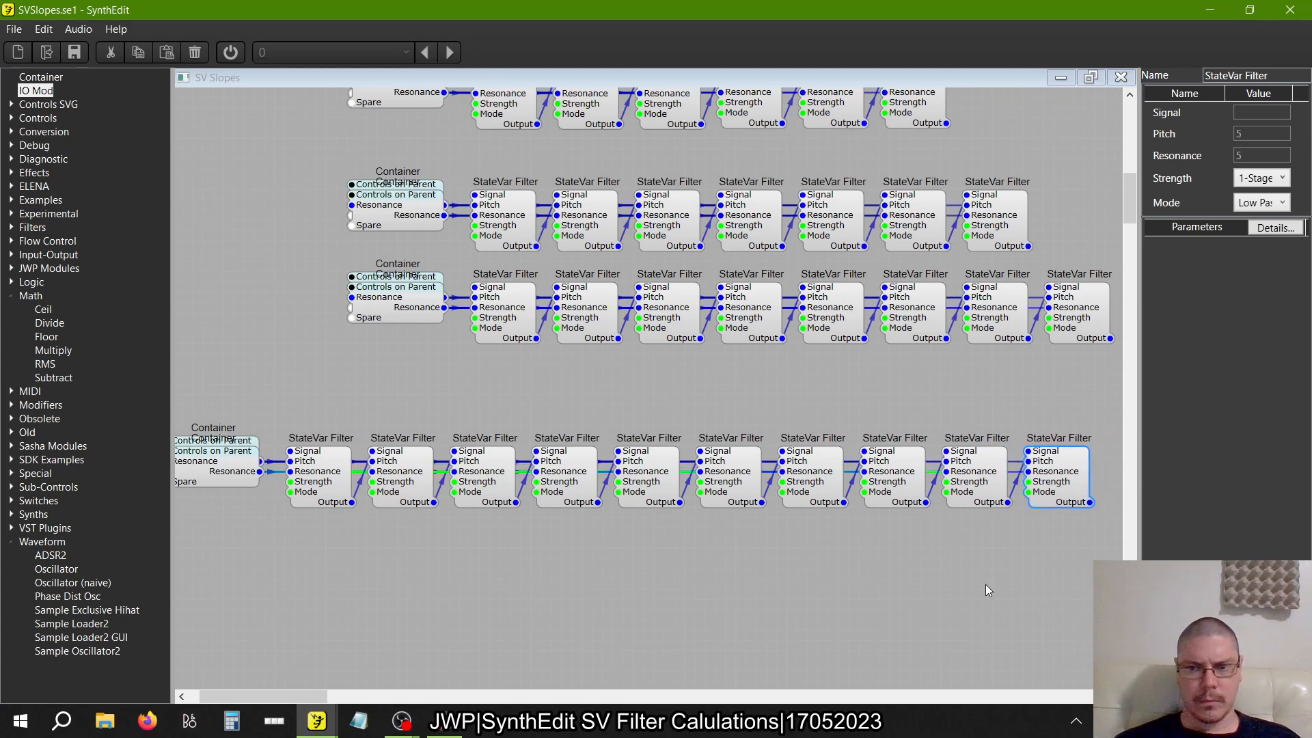
# Move the ten-filter row with its Containers down so its last filter lines up under the eight-filter row's last filter
pyautogui.scroll(-1, 985, 584)
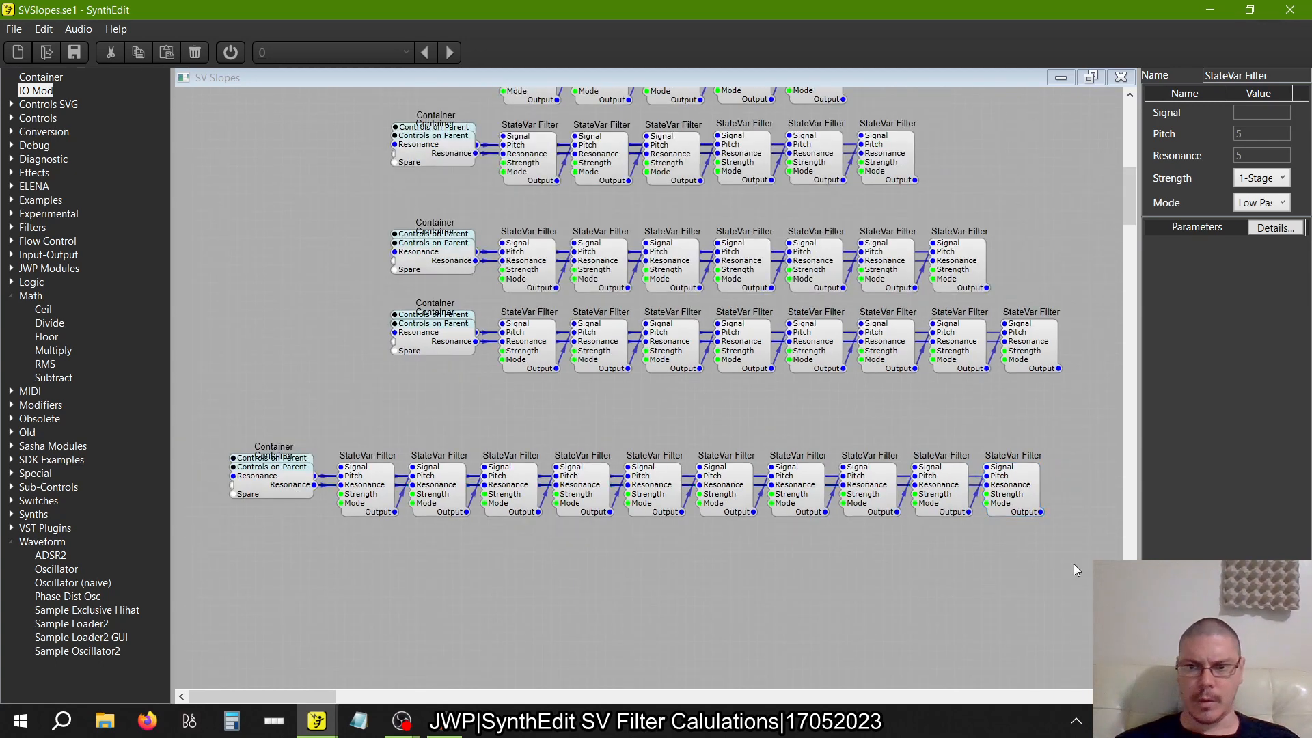
pyautogui.moveTo(1074, 564); pyautogui.dragTo(203, 417)
pyautogui.moveTo(263, 471); pyautogui.dragTo(282, 541)
pyautogui.rightClick(280, 462)
pyautogui.click(313, 504)
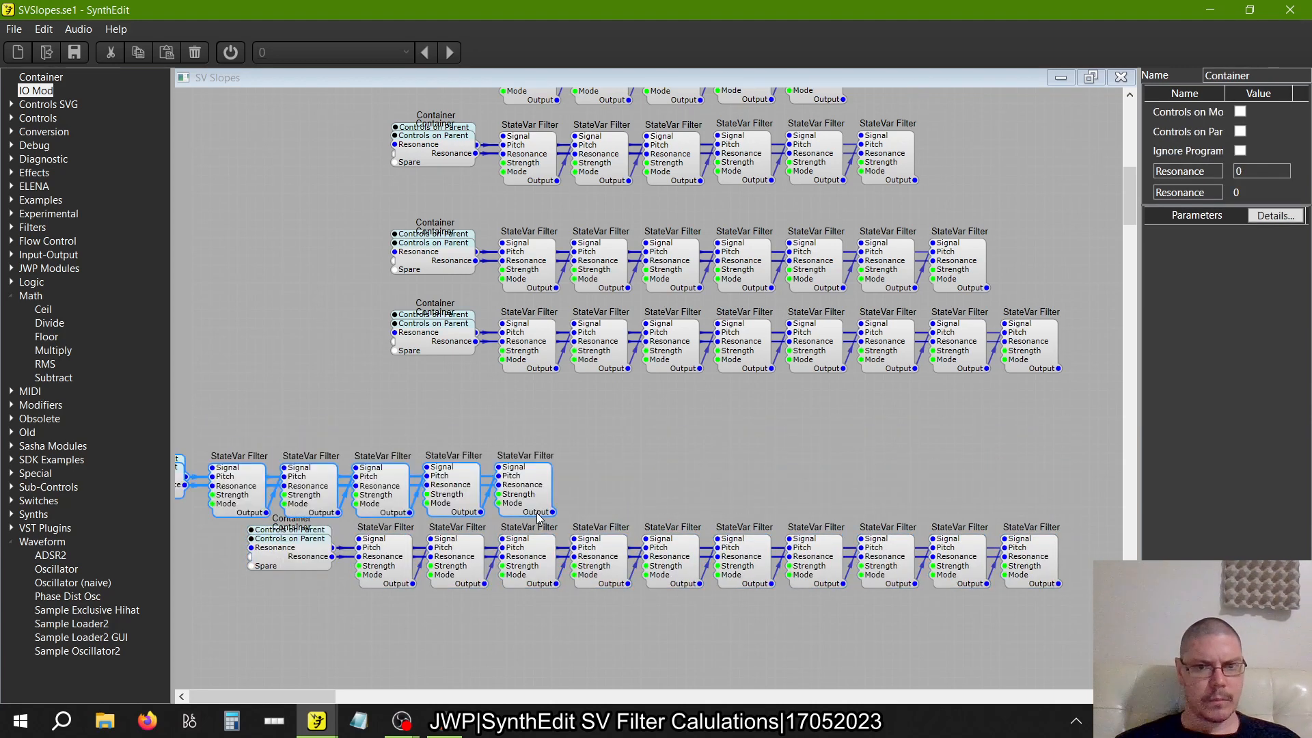
pyautogui.moveTo(540, 503); pyautogui.dragTo(830, 476)
pyautogui.click(1003, 479)
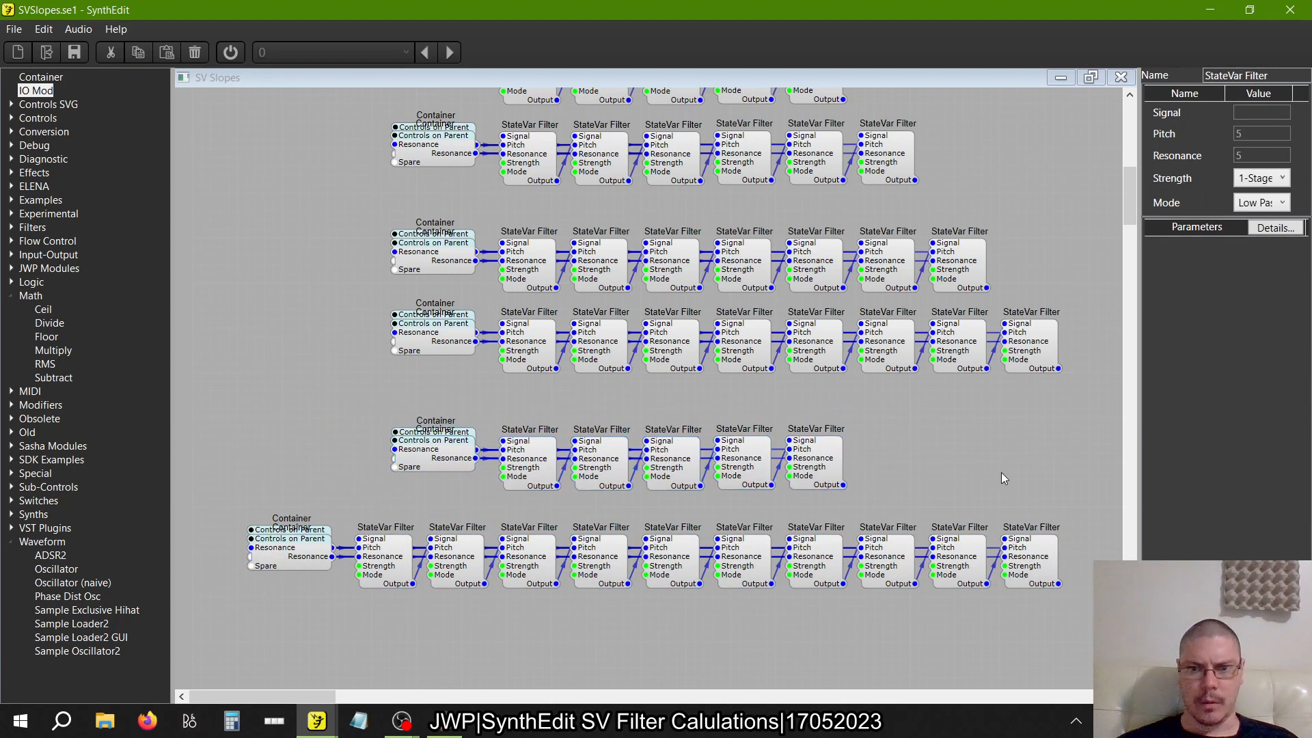
pyautogui.moveTo(891, 513); pyautogui.dragTo(309, 409)
pyautogui.press('Delete')
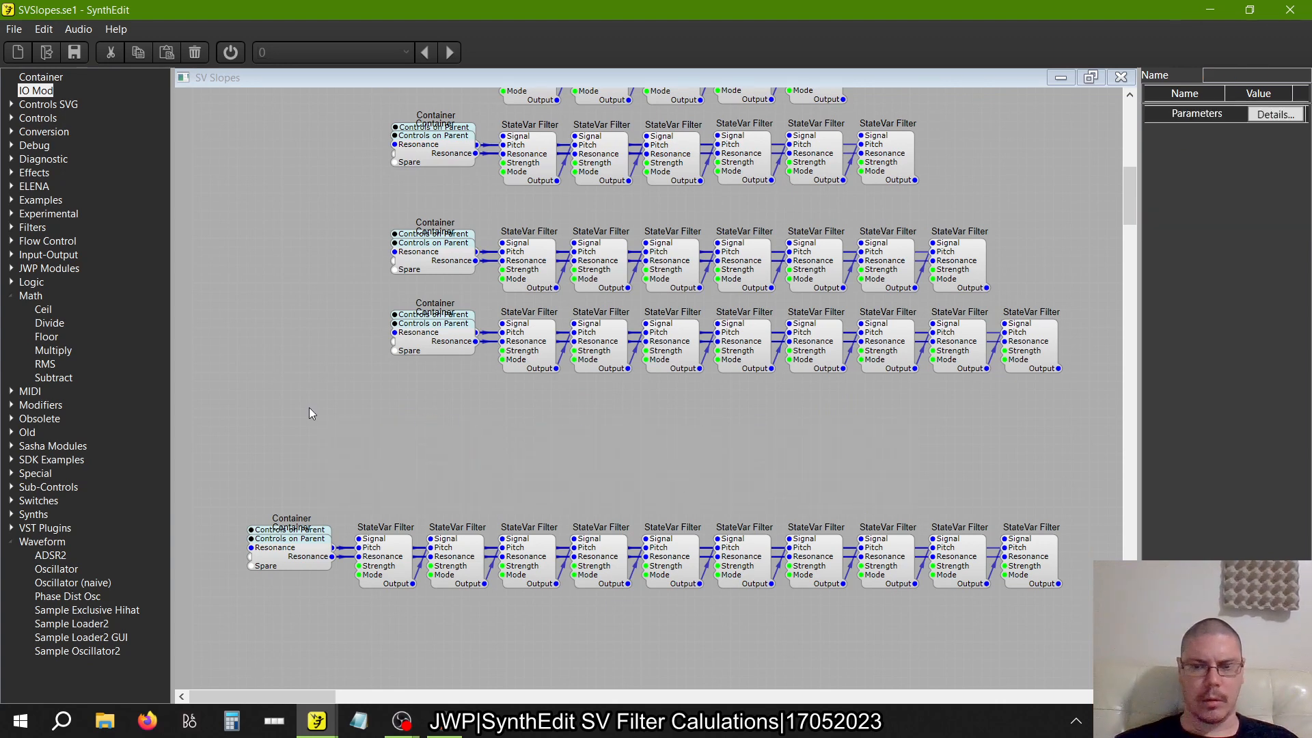
# Copy the ten-filter row with its Containers and paste the duplicate aligned directly above it
pyautogui.moveTo(1099, 483); pyautogui.dragTo(210, 668)
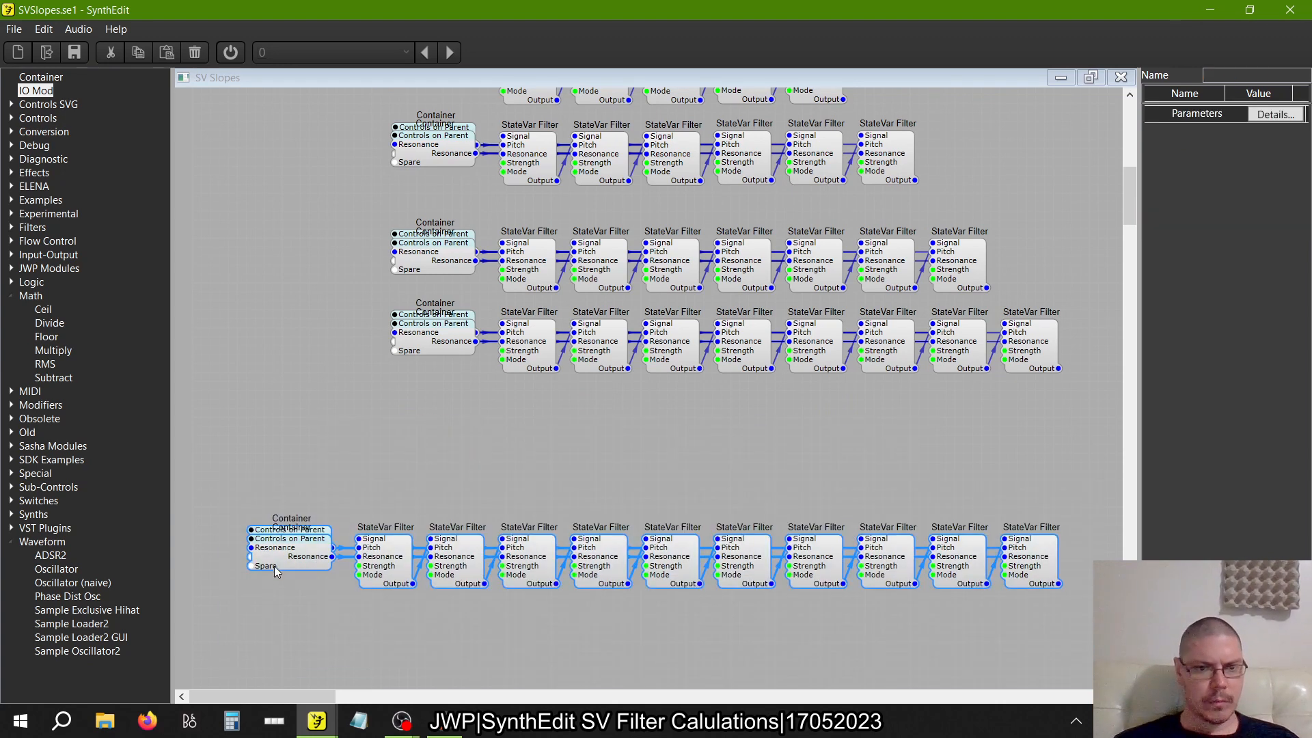
pyautogui.rightClick(277, 555)
pyautogui.click(302, 578)
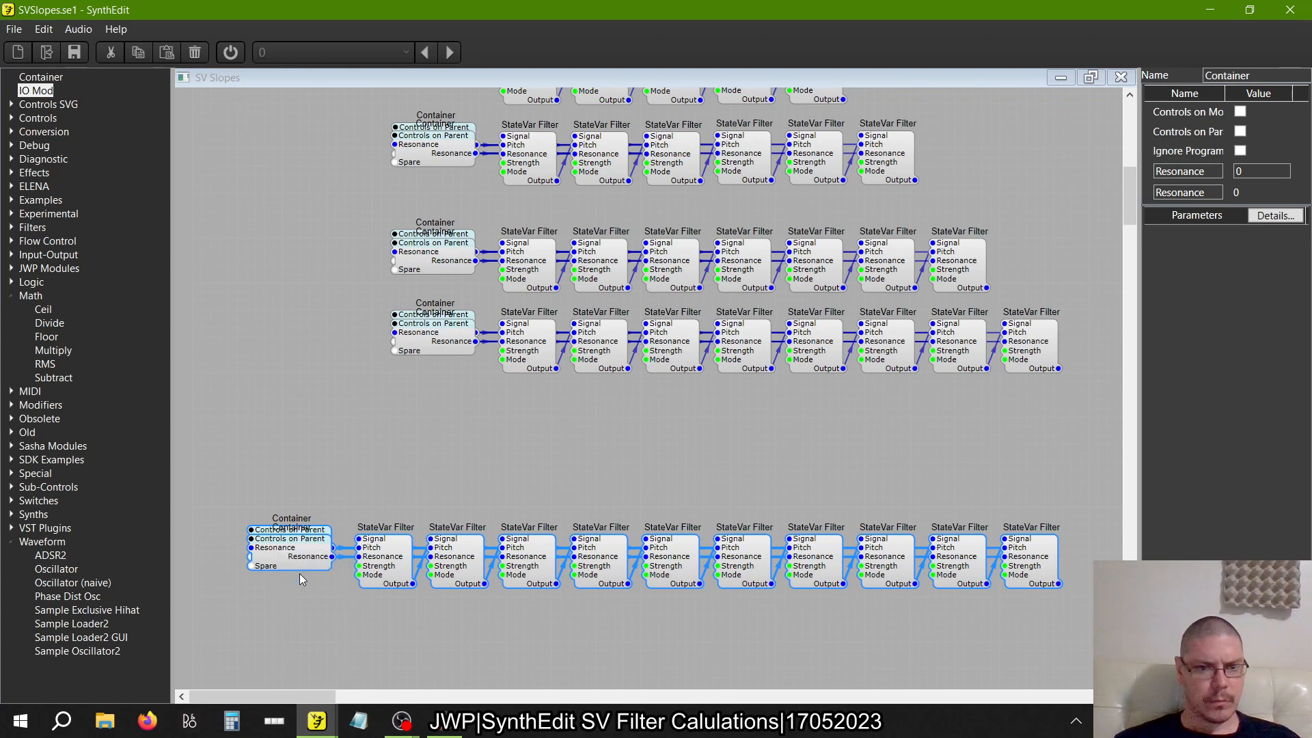
pyautogui.rightClick(306, 450)
pyautogui.click(322, 498)
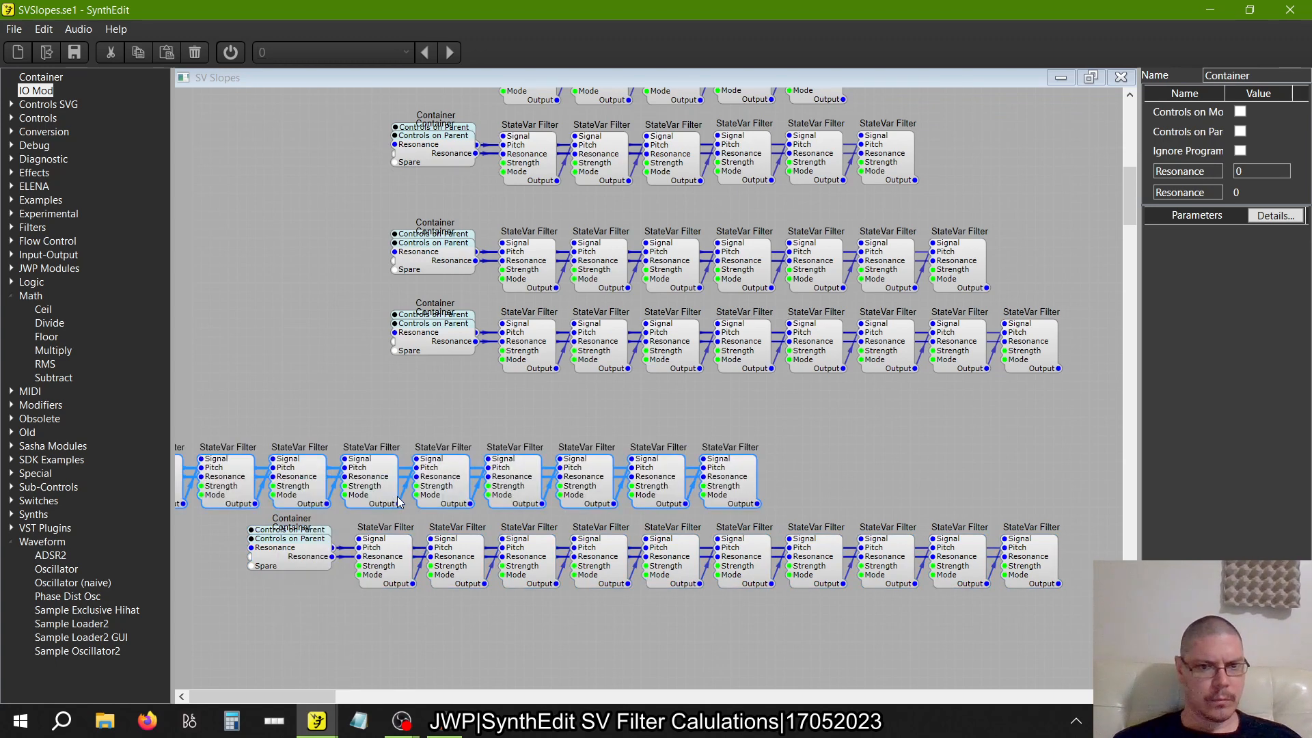
pyautogui.moveTo(490, 482); pyautogui.dragTo(811, 482)
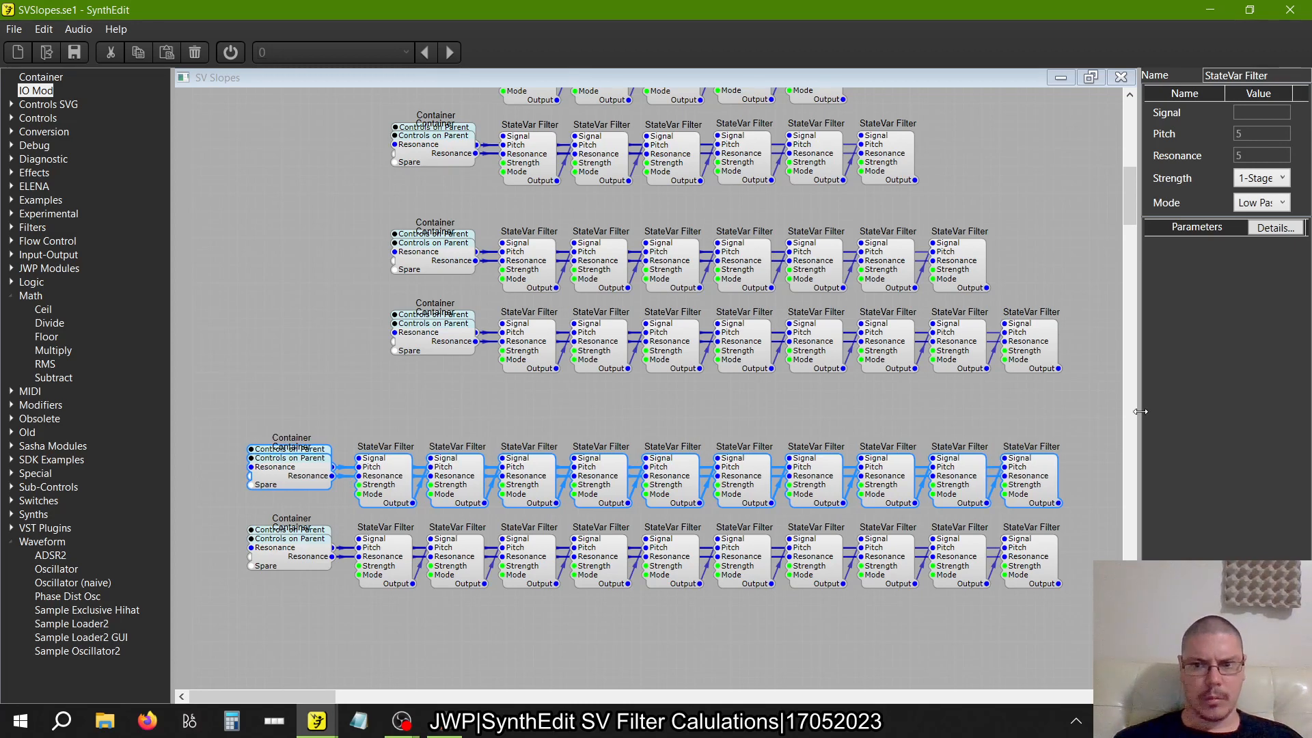
# Delete the last StateVar Filter of the upper ten-filter duplicate and align the resulting nine-filter row with its Containers beneath the eight-filter row
pyautogui.click(1069, 482)
pyautogui.click(1040, 483)
pyautogui.press('Delete')
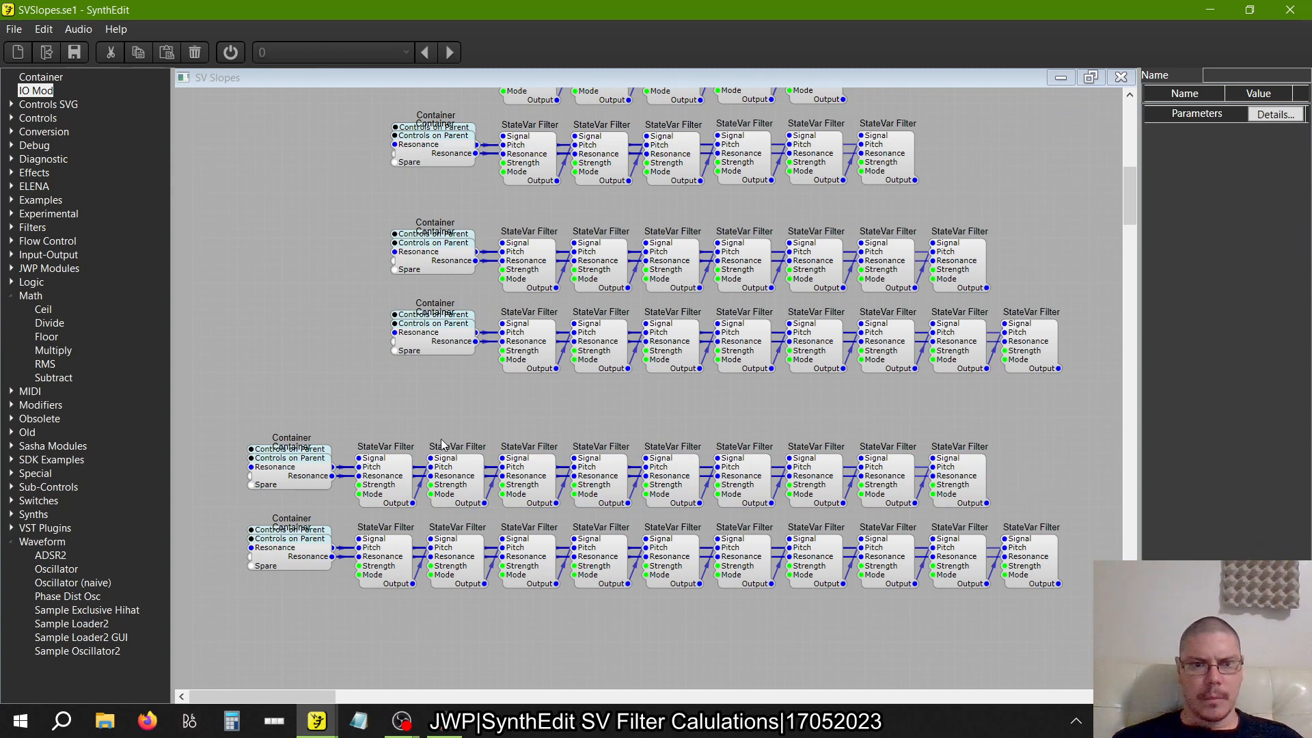
pyautogui.moveTo(235, 433); pyautogui.dragTo(1025, 529)
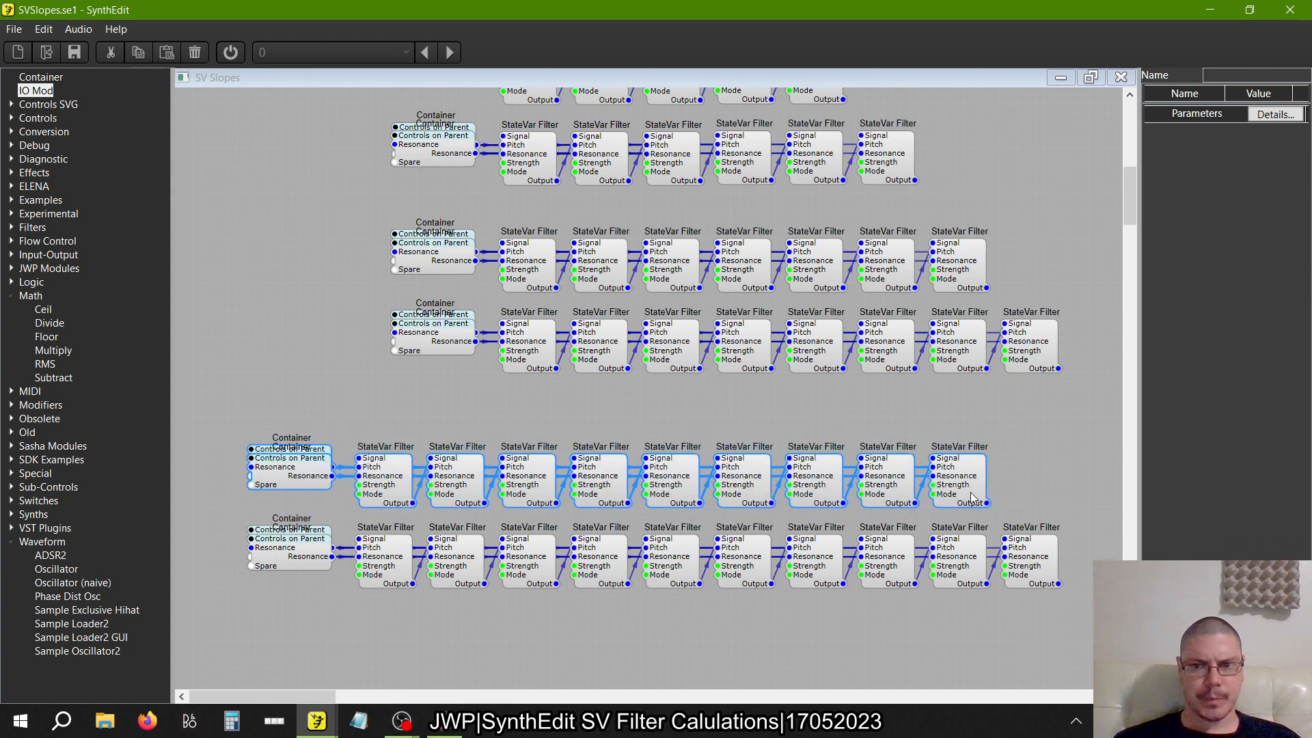
pyautogui.moveTo(957, 487); pyautogui.dragTo(1093, 424)
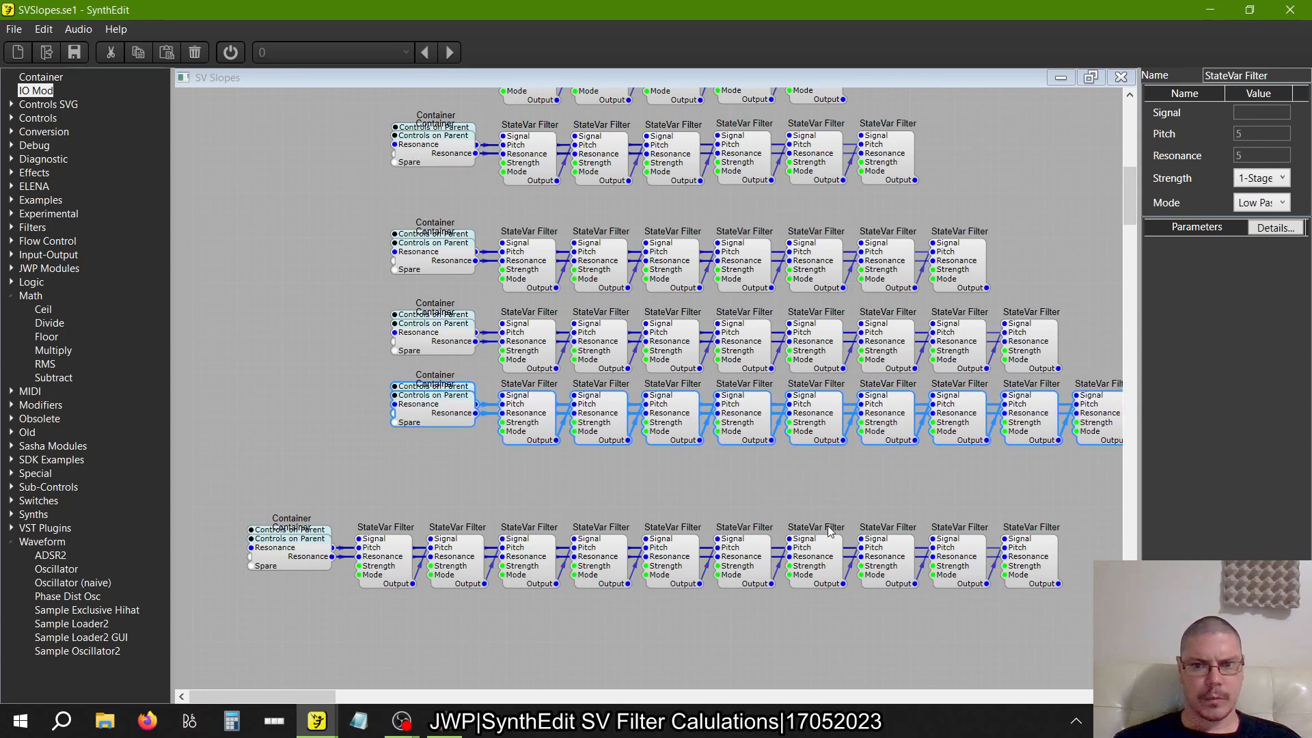
# Move the ten-filter row with its Containers directly beneath the nine-filter row, aligned with the rows above
pyautogui.moveTo(1093, 624); pyautogui.dragTo(194, 478)
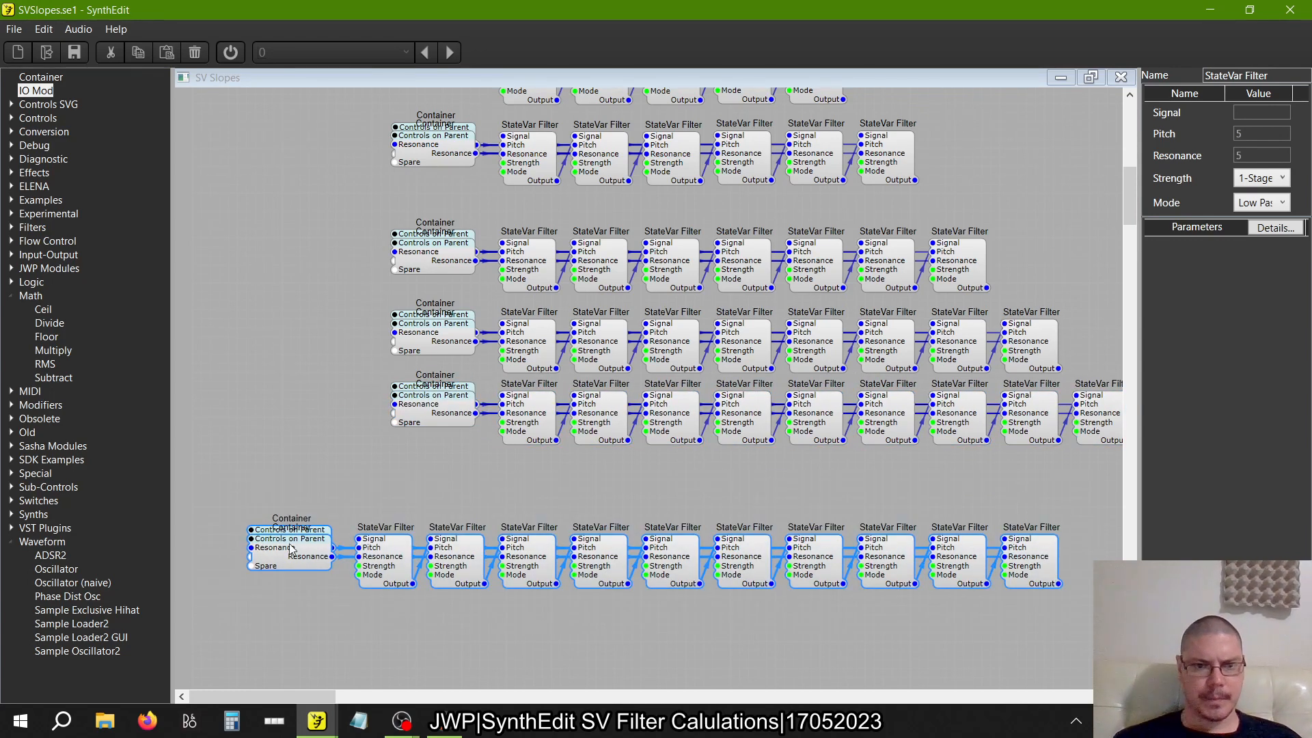
pyautogui.moveTo(286, 552); pyautogui.dragTo(431, 484)
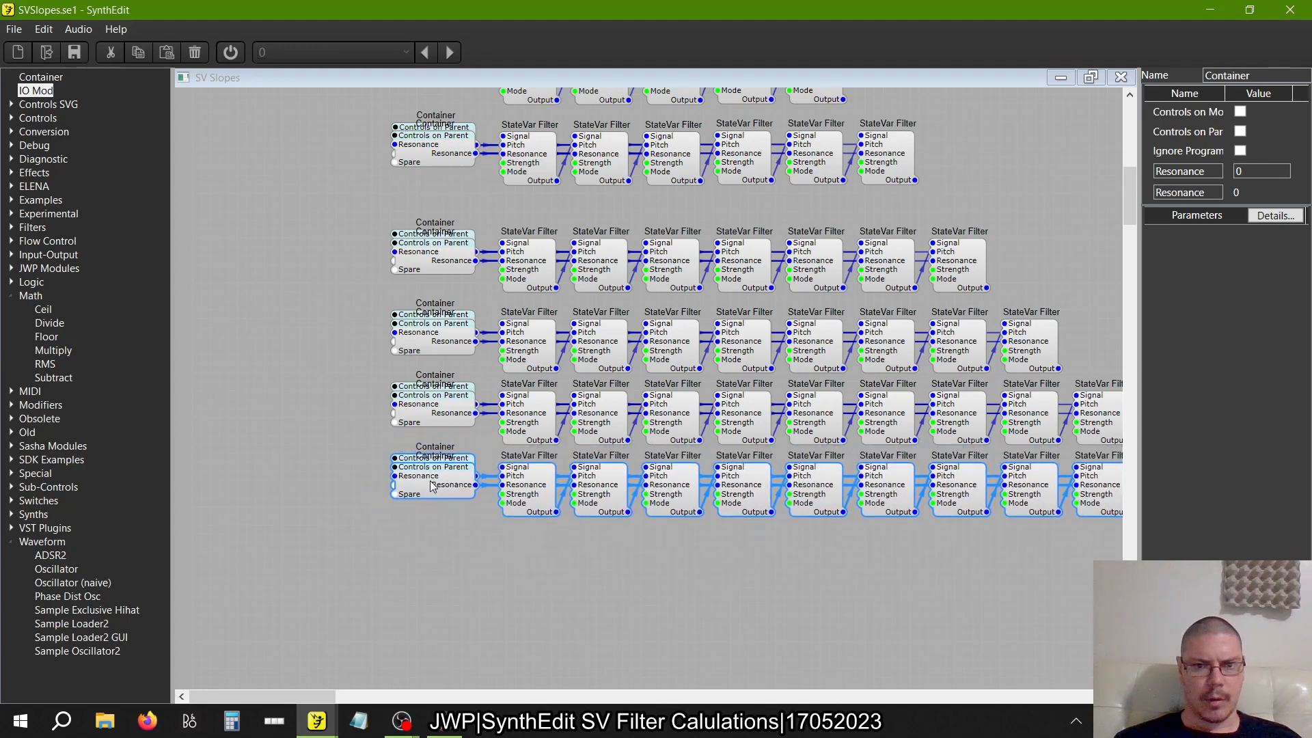
pyautogui.hscroll(9, 374, 568)
pyautogui.hscroll(-4, 374, 567)
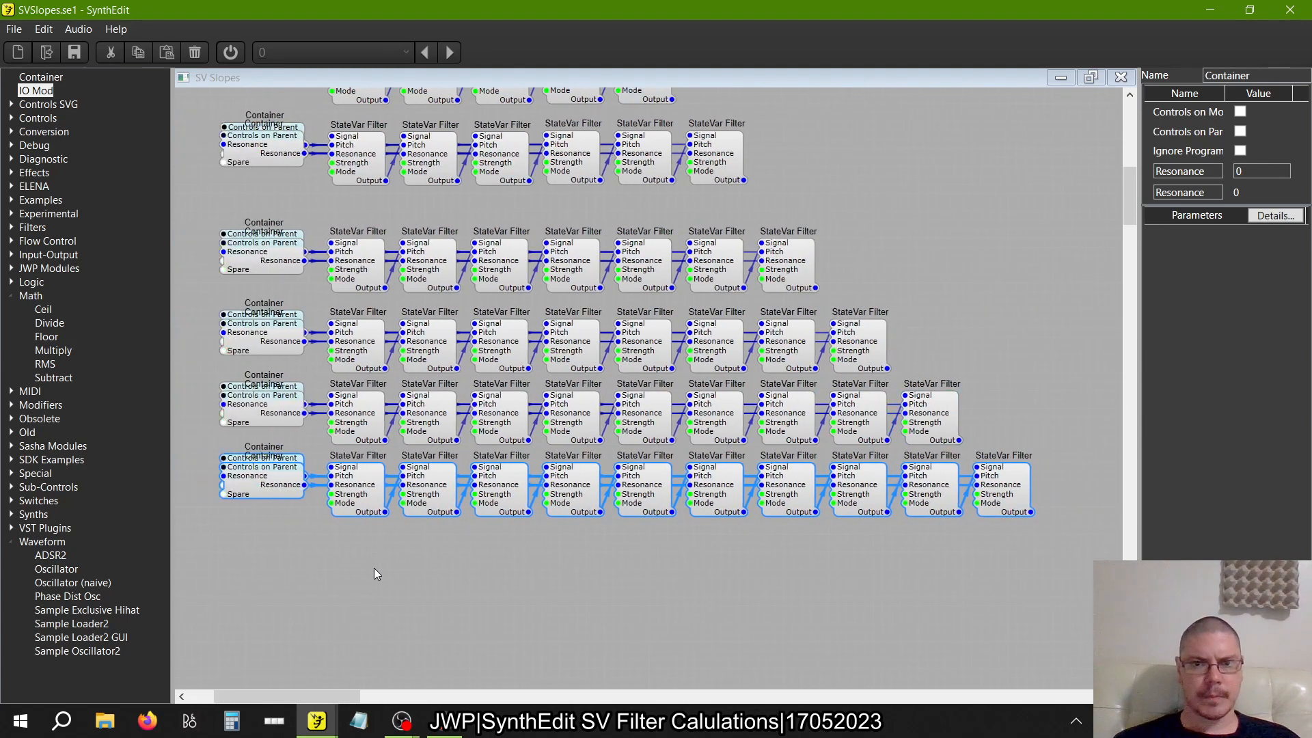
# Copy the six-filter row with its Containers and paste two duplicates below the ten-filter row
pyautogui.scroll(3, 375, 568)
pyautogui.scroll(6, 374, 567)
pyautogui.scroll(-5, 375, 568)
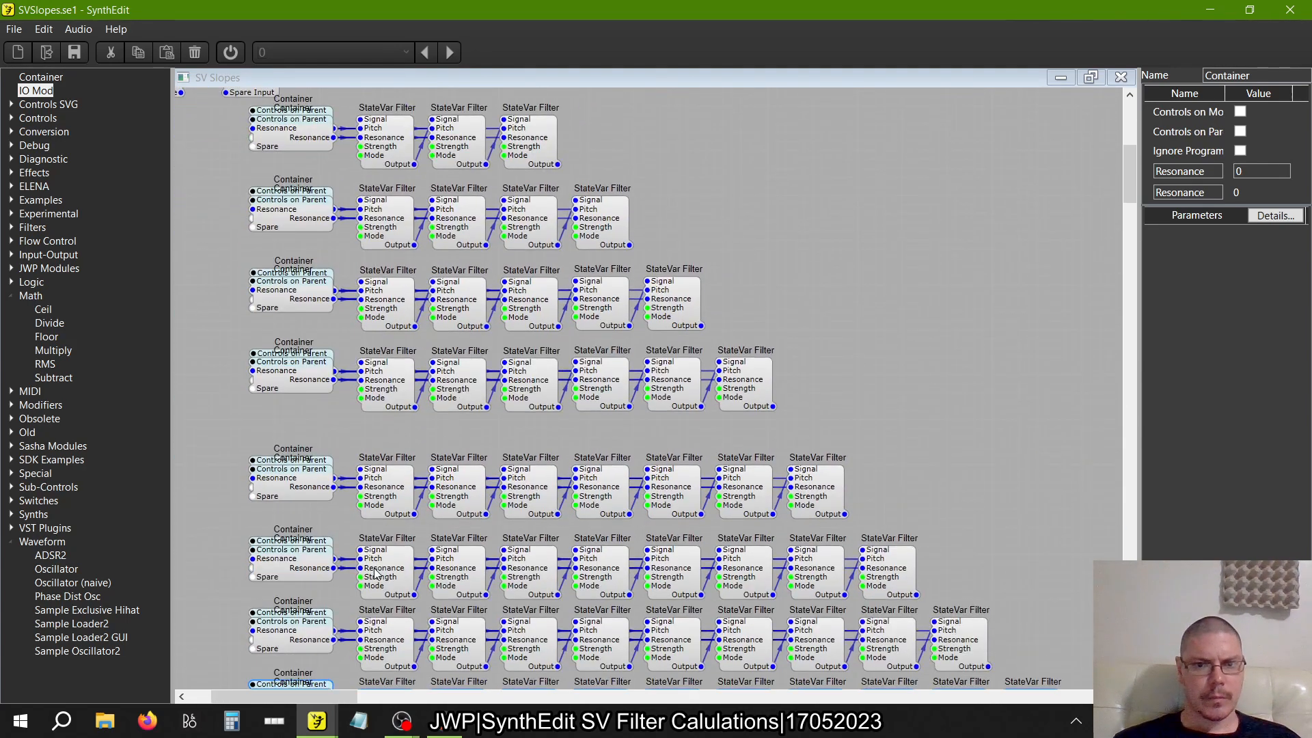
pyautogui.moveTo(805, 435); pyautogui.dragTo(189, 328)
pyautogui.rightClick(272, 363)
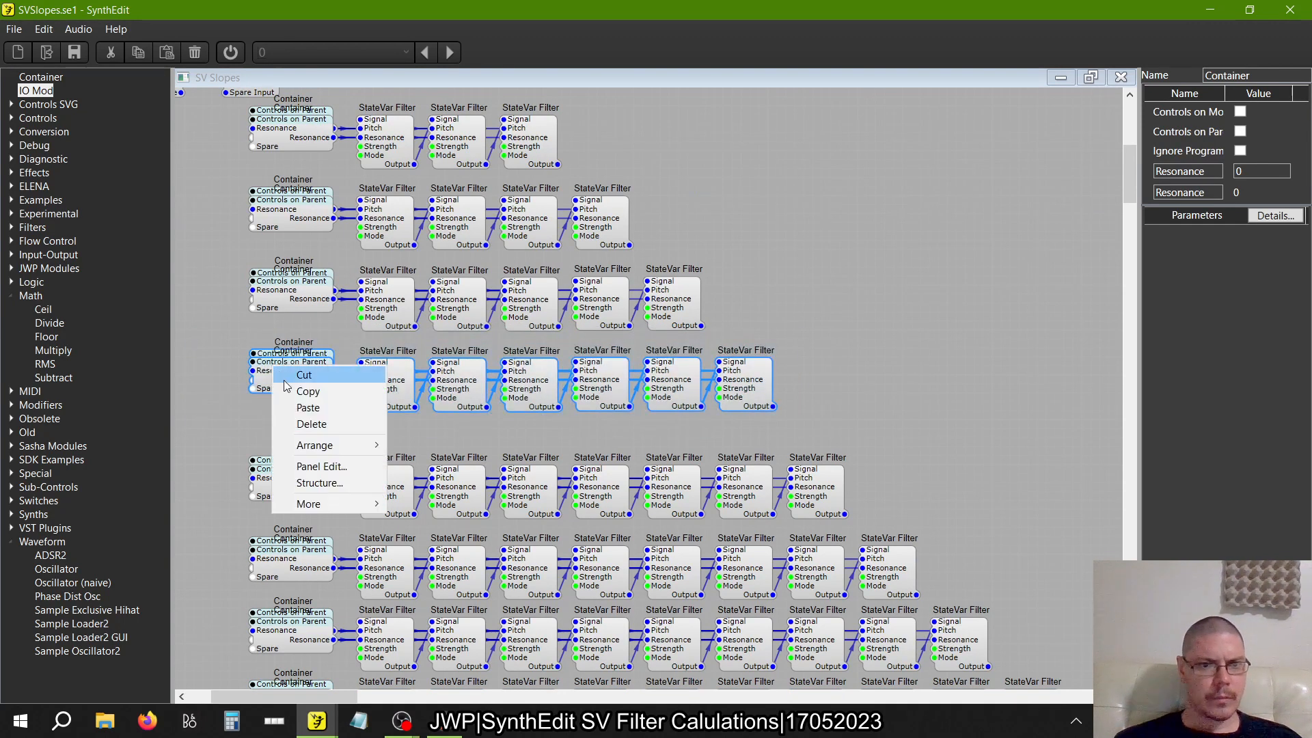
pyautogui.click(287, 394)
pyautogui.scroll(-8, 381, 441)
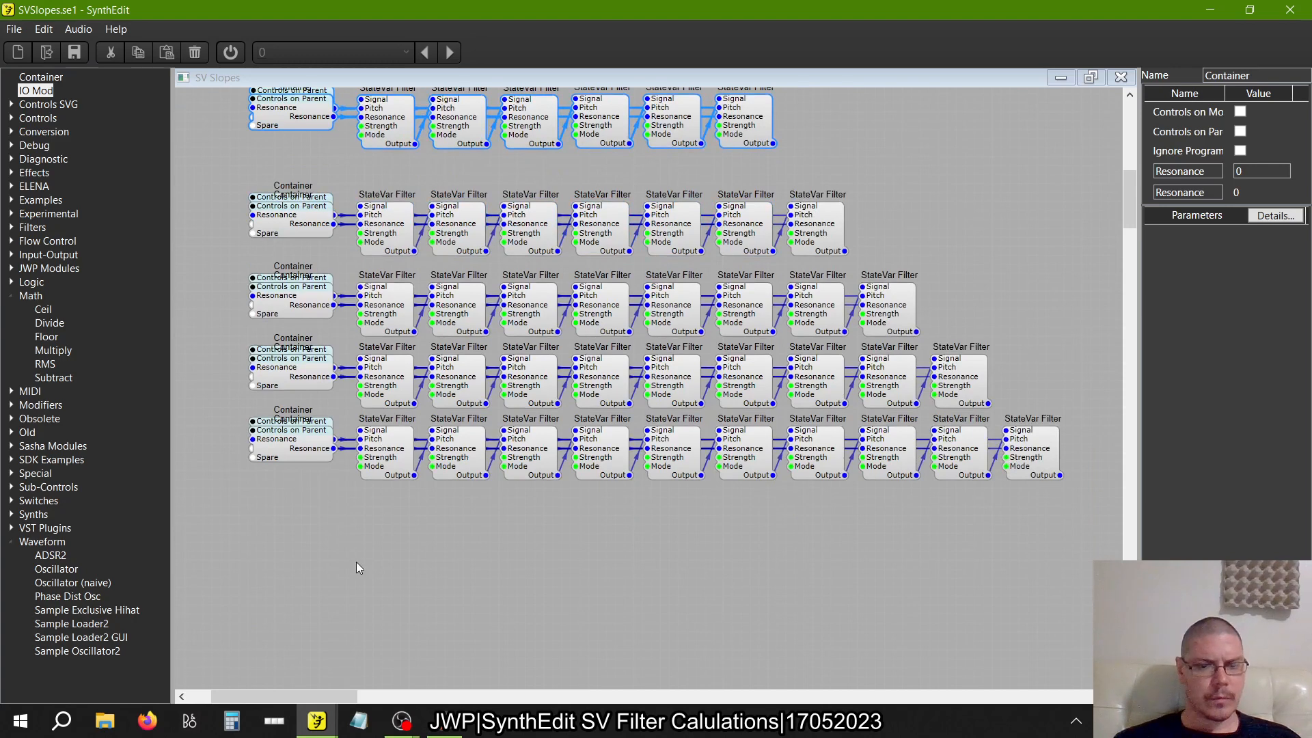
pyautogui.rightClick(356, 568)
pyautogui.click(383, 604)
pyautogui.rightClick(561, 605)
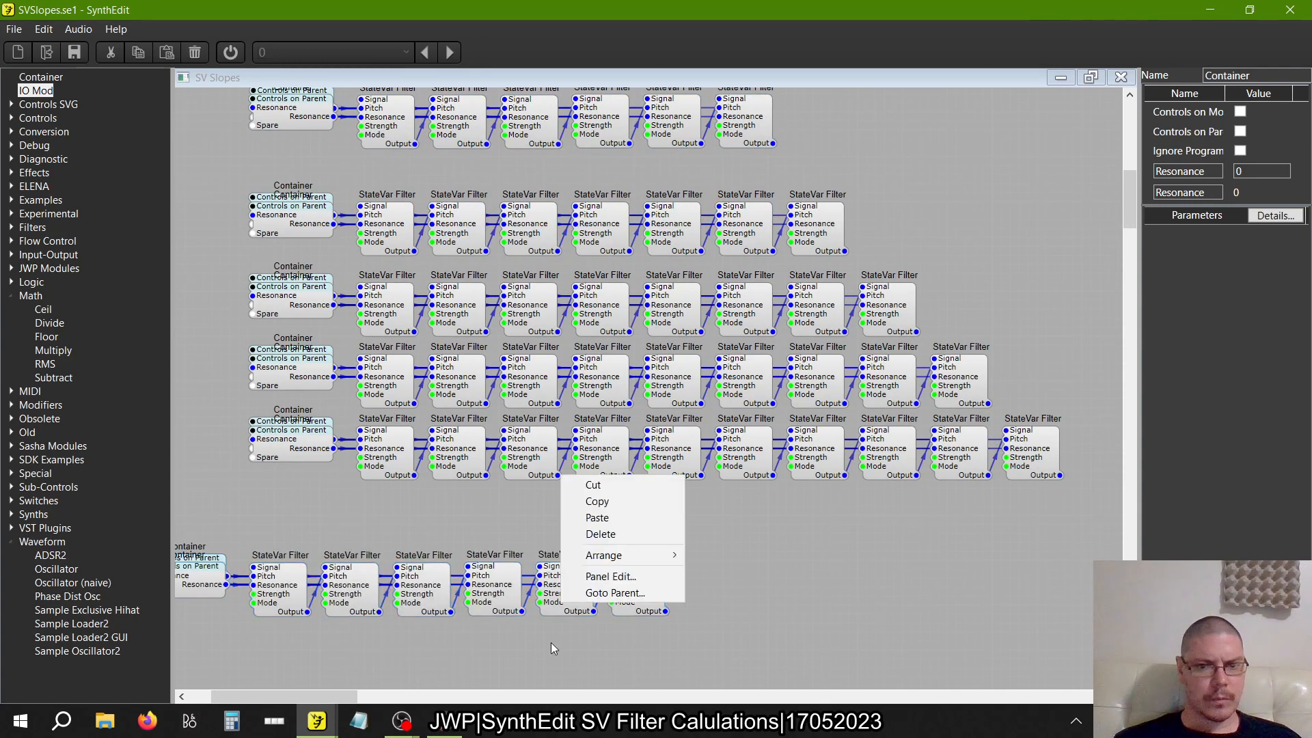
pyautogui.rightClick(545, 654)
pyautogui.click(581, 568)
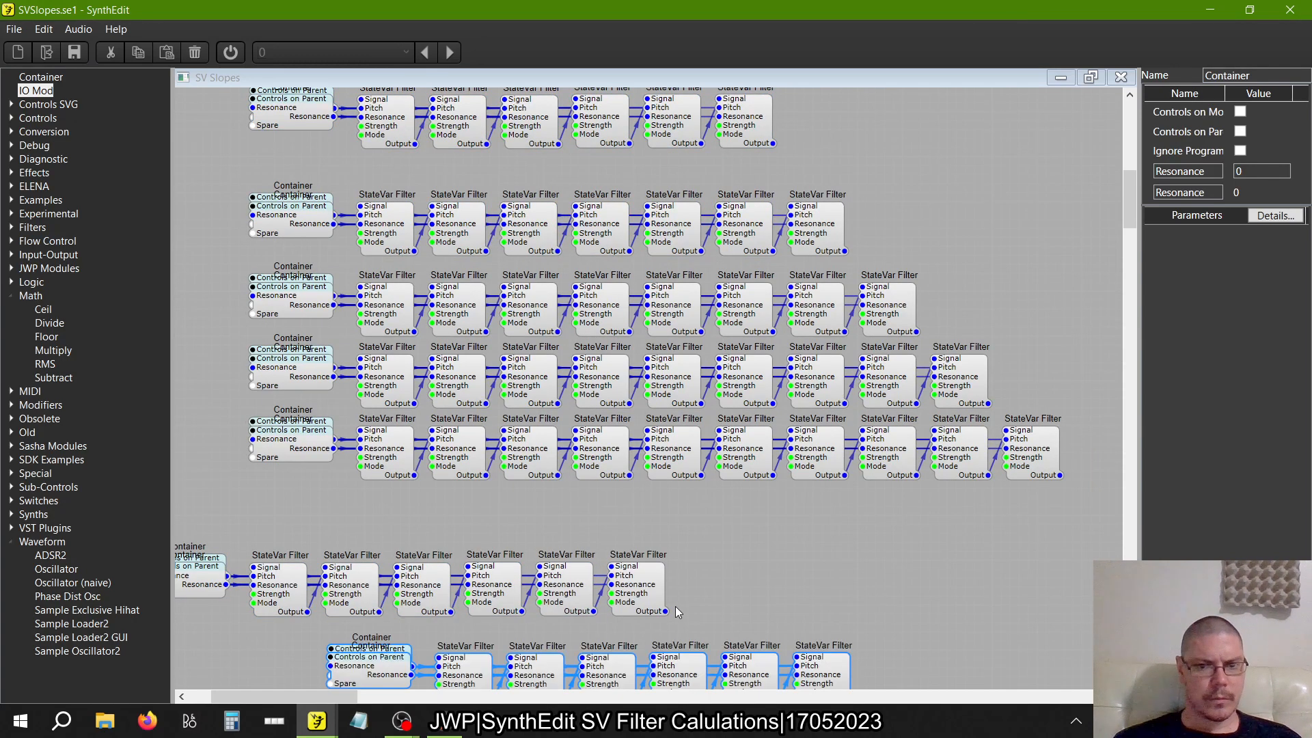
# Offset the second six-filter duplicate below and past the first one, and pull its Resonance Container off its Center Container
pyautogui.scroll(-3, 680, 588)
pyautogui.moveTo(679, 585); pyautogui.dragTo(853, 592)
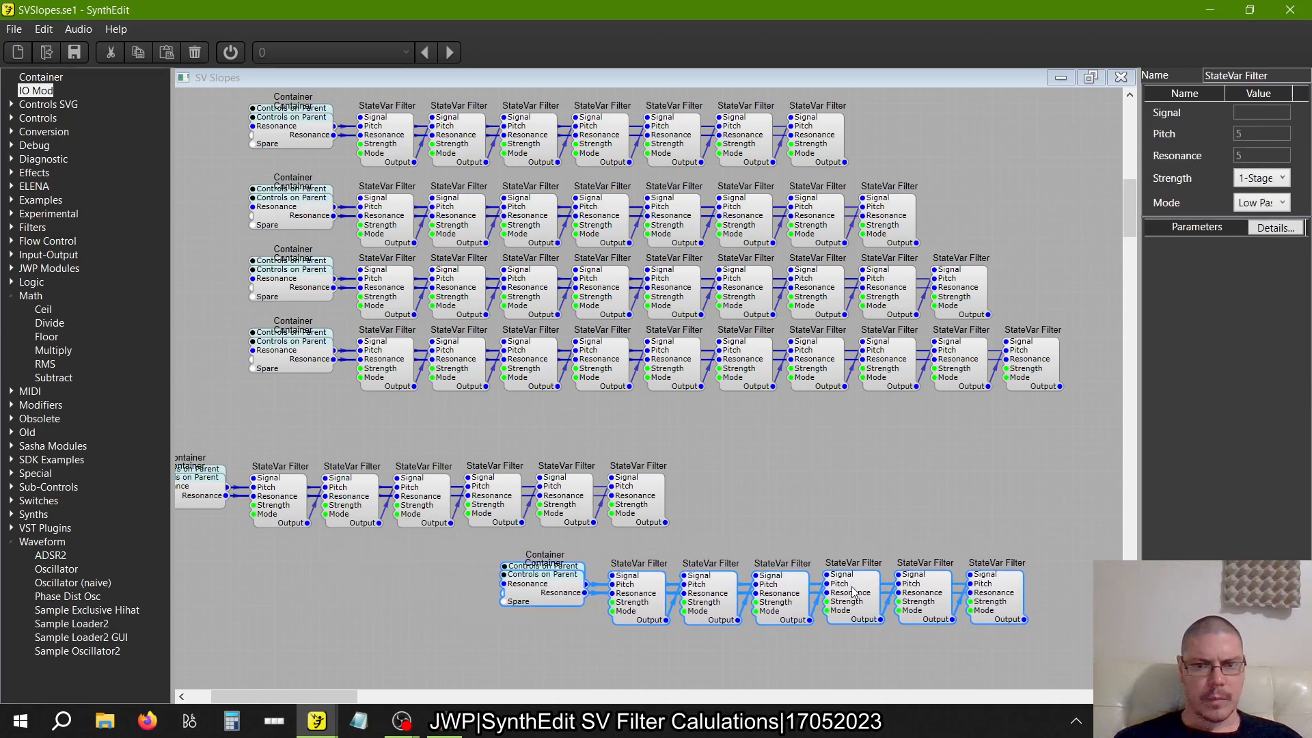
pyautogui.moveTo(557, 593); pyautogui.dragTo(546, 630)
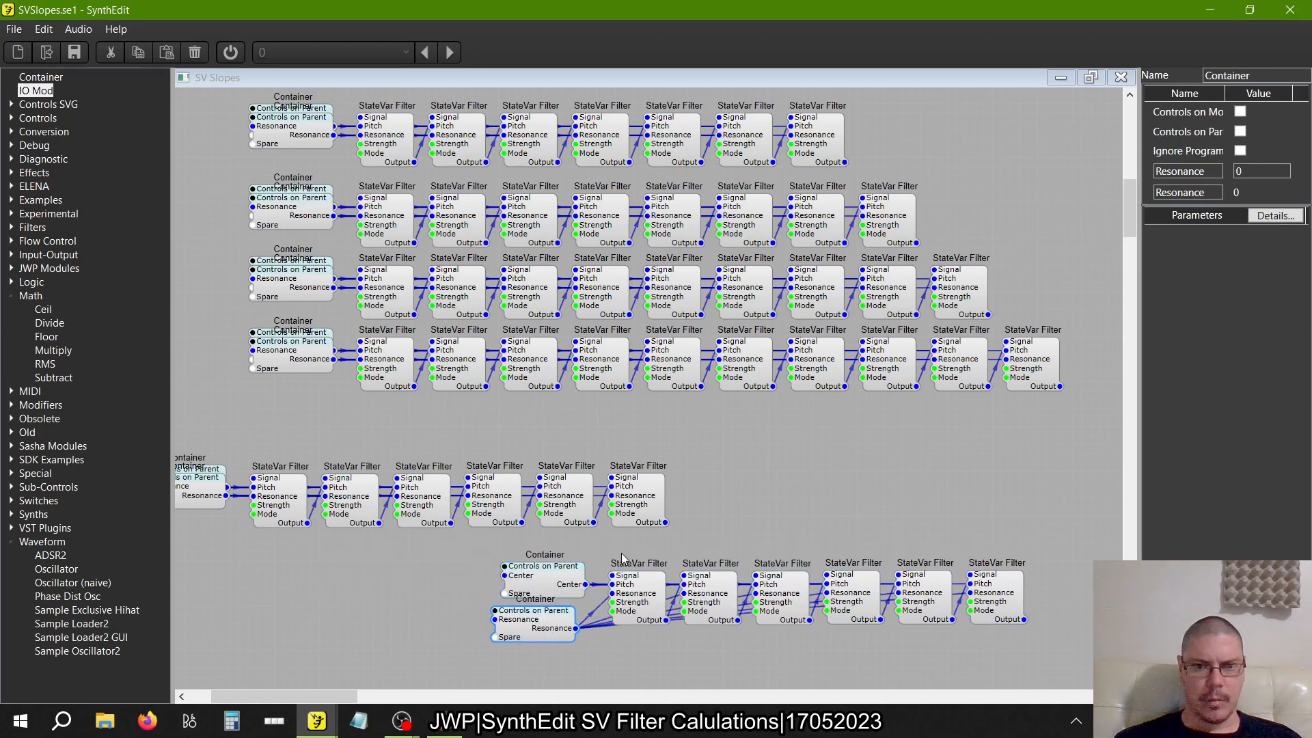
# Wire the first duplicate's last filter Output to the second's first Signal, and its separated Center and Resonance Containers to the second's matching Containers
pyautogui.moveTo(614, 576); pyautogui.dragTo(666, 524)
pyautogui.hscroll(-3, 417, 531)
pyautogui.click(336, 506)
pyautogui.moveTo(336, 505); pyautogui.dragTo(325, 559)
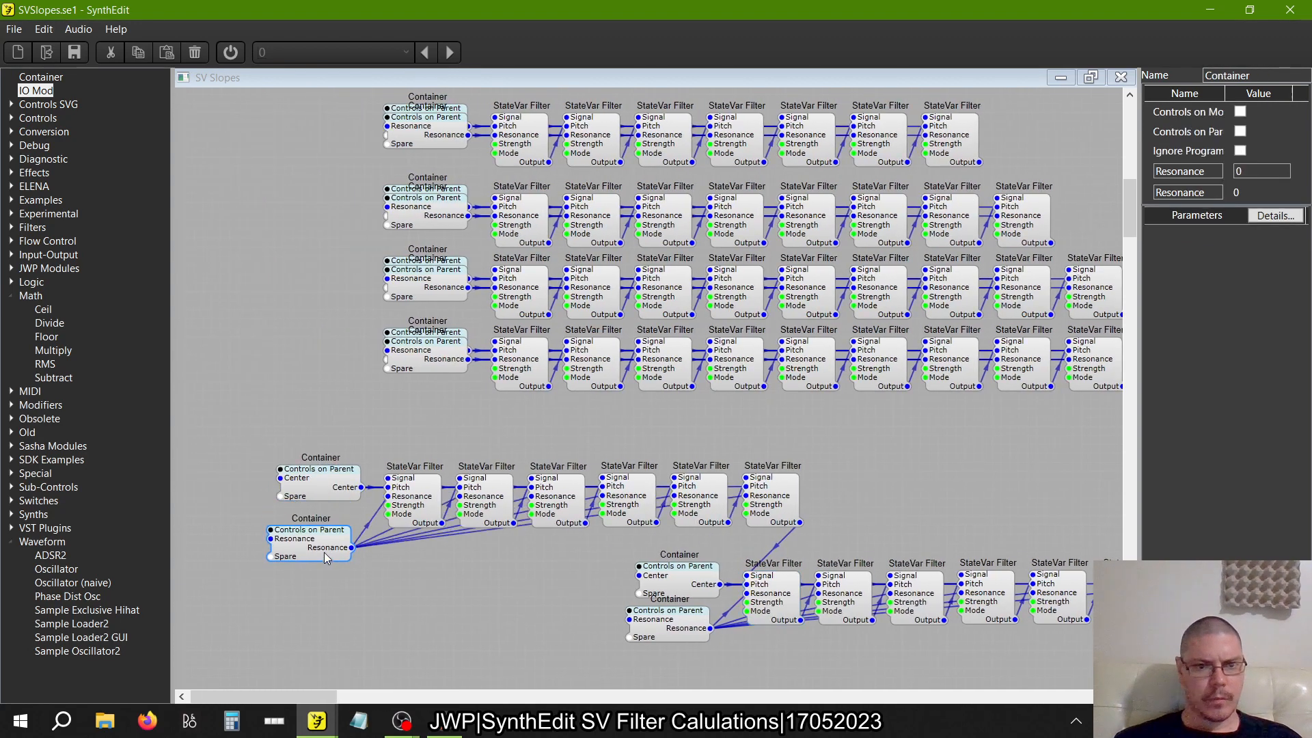
pyautogui.moveTo(361, 487); pyautogui.dragTo(640, 576)
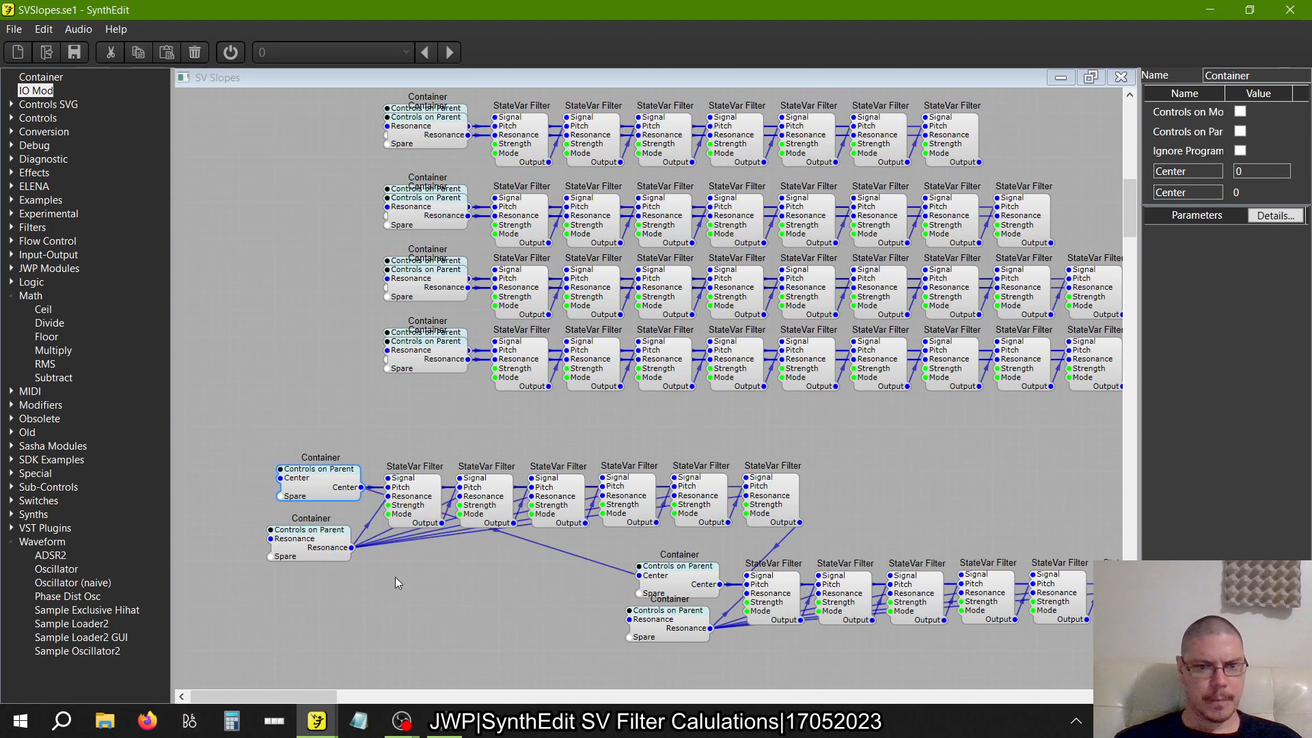
pyautogui.moveTo(353, 548); pyautogui.dragTo(619, 623)
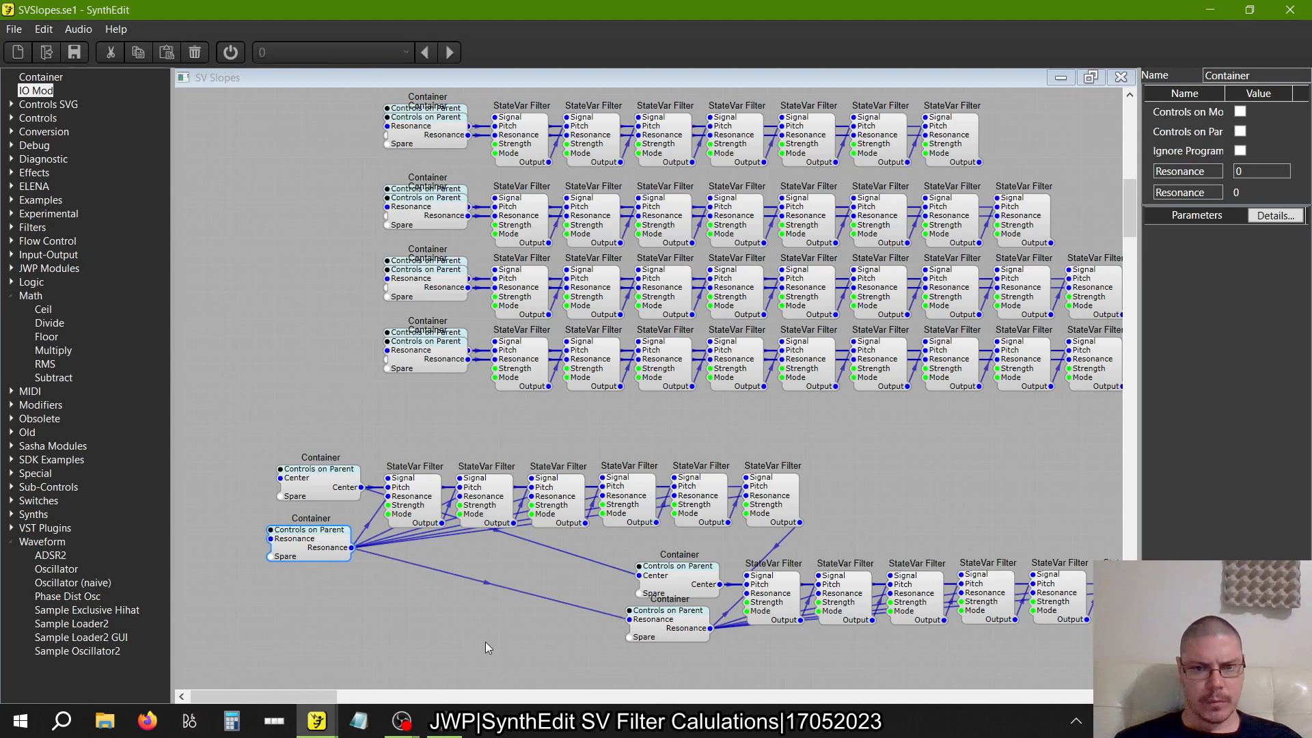
# Delete the second duplicate's Center and Resonance Containers while retaining their wires
pyautogui.hscroll(3, 485, 642)
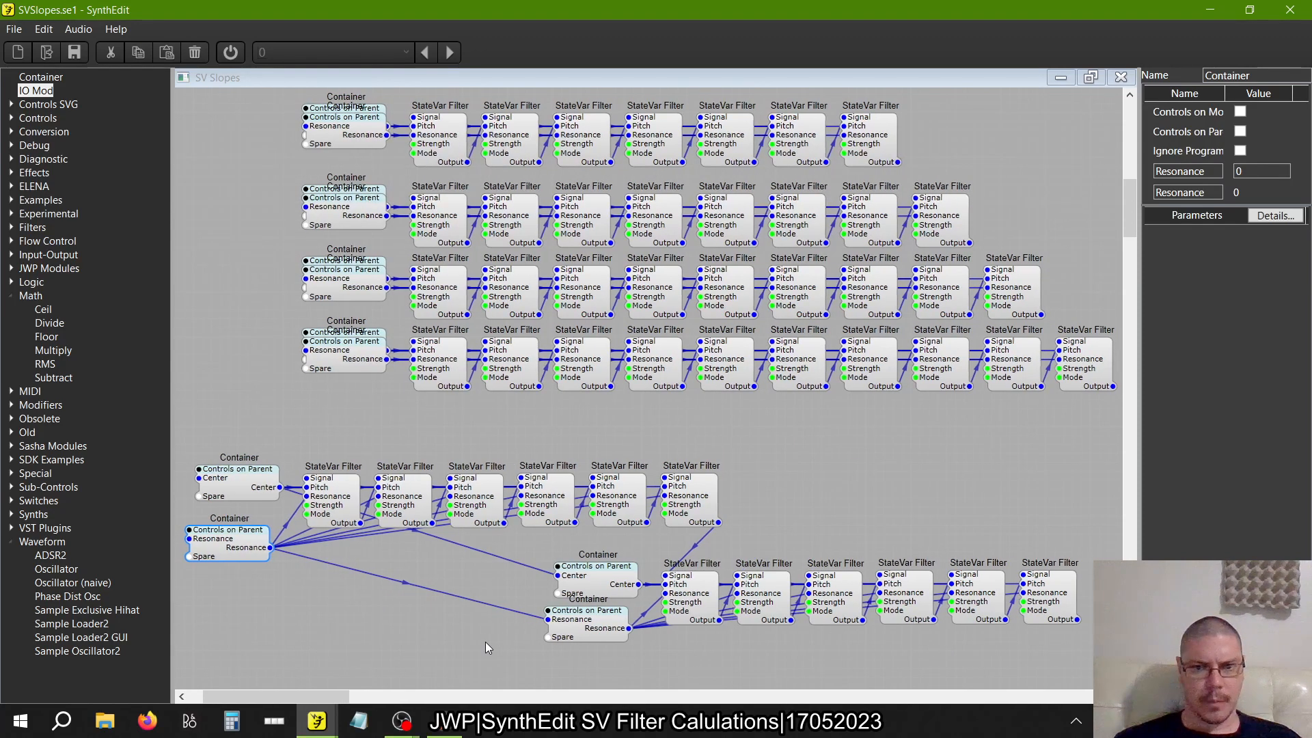
pyautogui.rightClick(582, 579)
pyautogui.moveTo(602, 573)
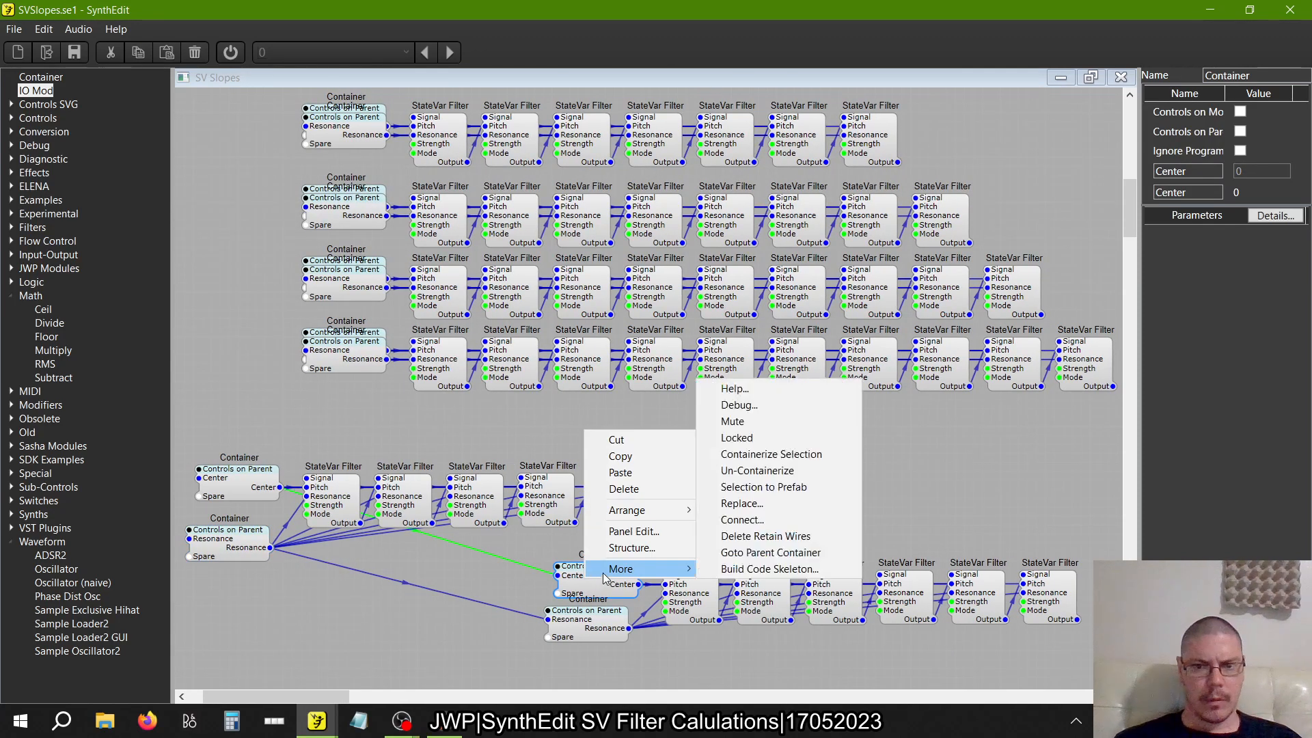
pyautogui.click(765, 536)
pyautogui.rightClick(575, 618)
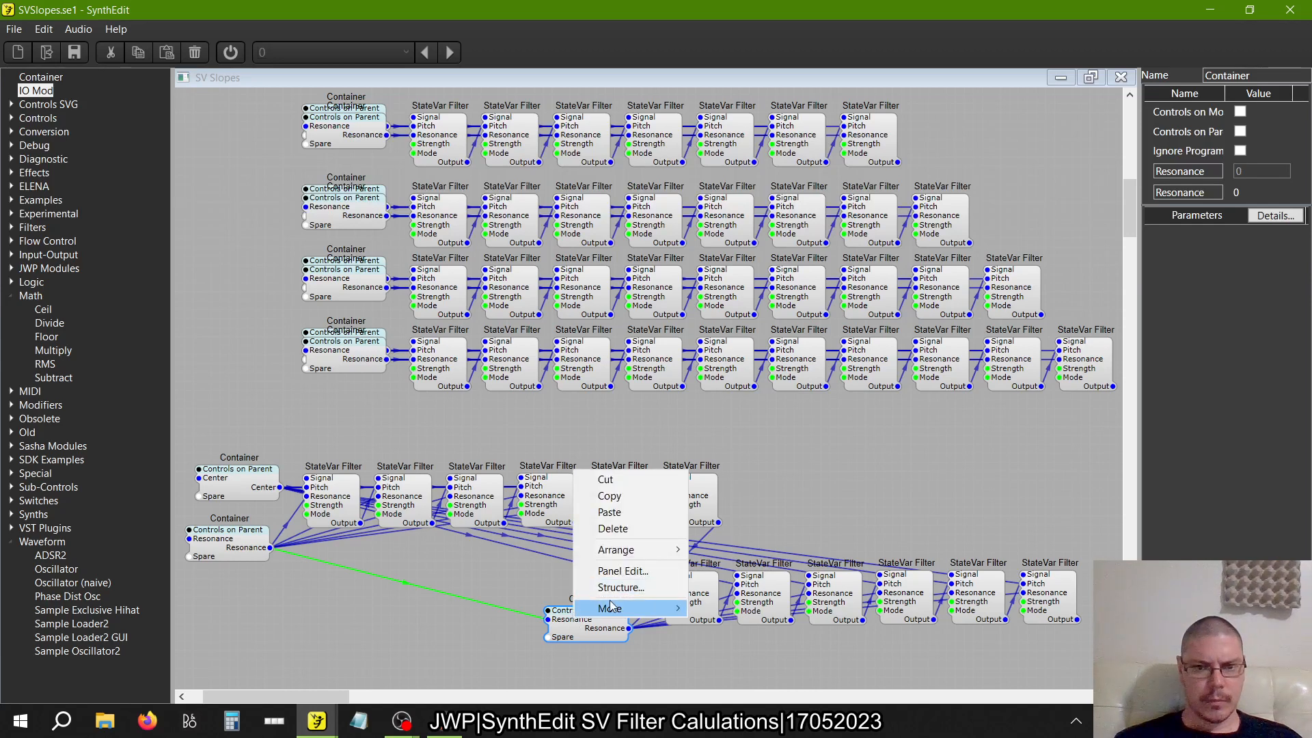
pyautogui.moveTo(610, 608)
pyautogui.click(750, 575)
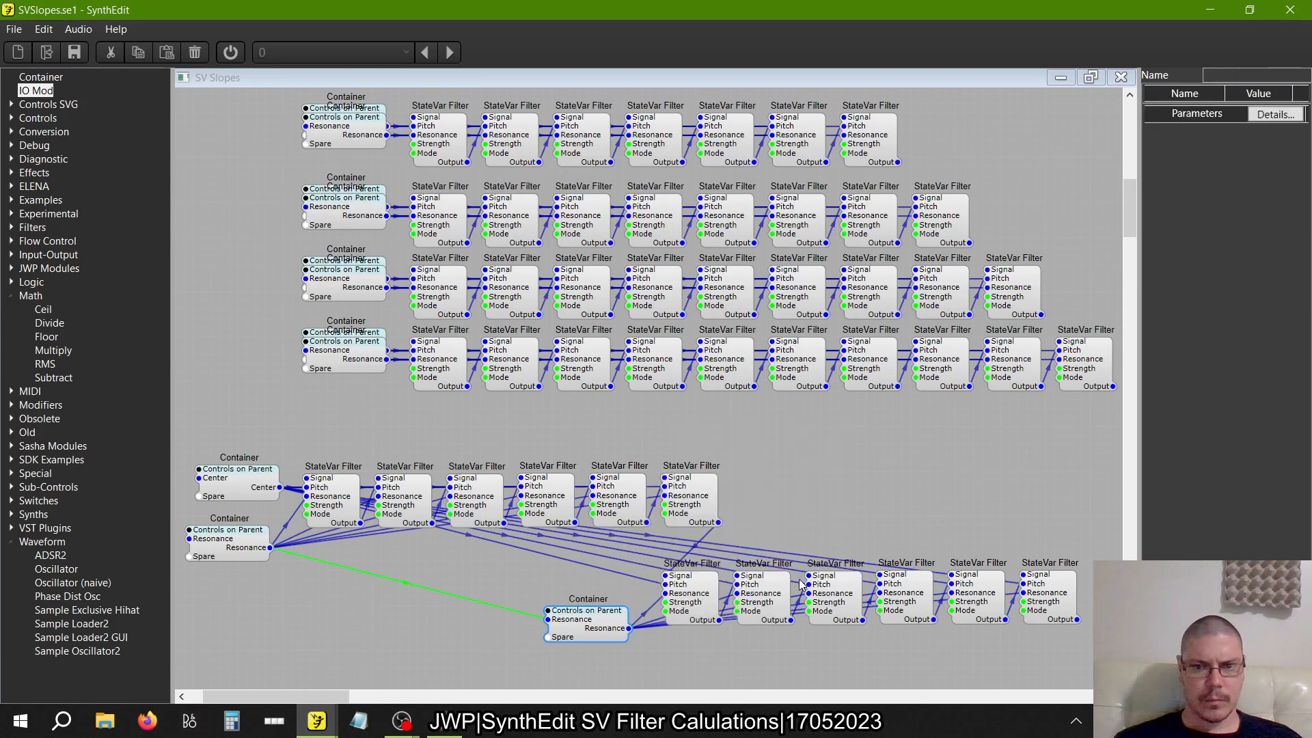
# Append the second duplicate's six StateVar Filters to the end of the first row and level both groups into one twelve-filter line
pyautogui.moveTo(1088, 654); pyautogui.dragTo(588, 549)
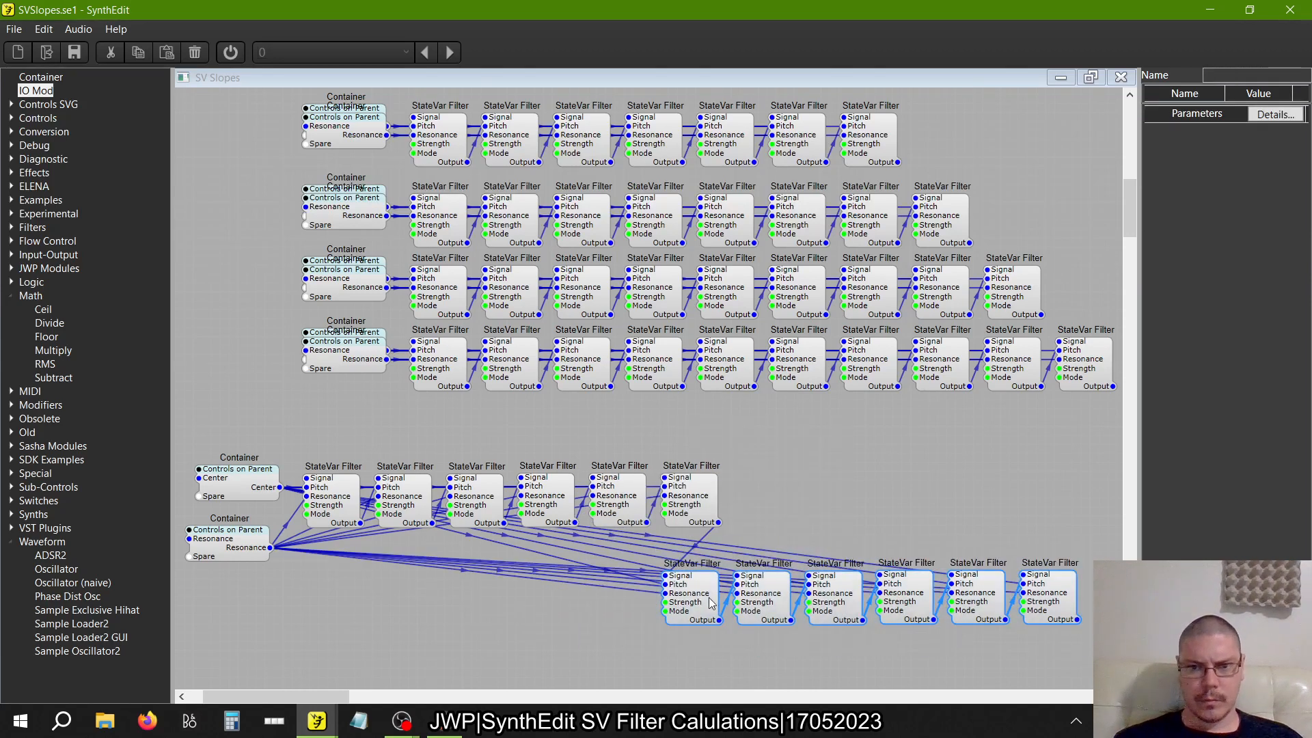
pyautogui.moveTo(712, 611); pyautogui.dragTo(783, 512)
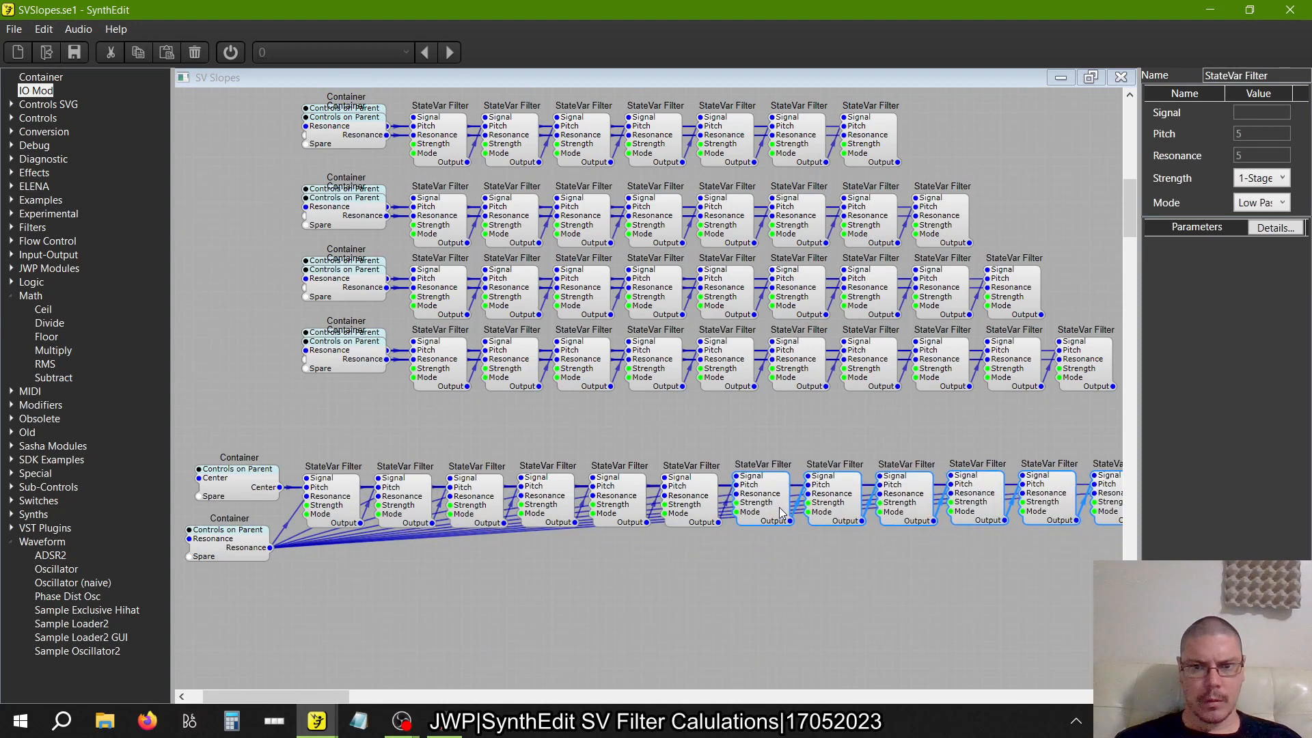
pyautogui.click(731, 593)
pyautogui.scroll(-2, 731, 593)
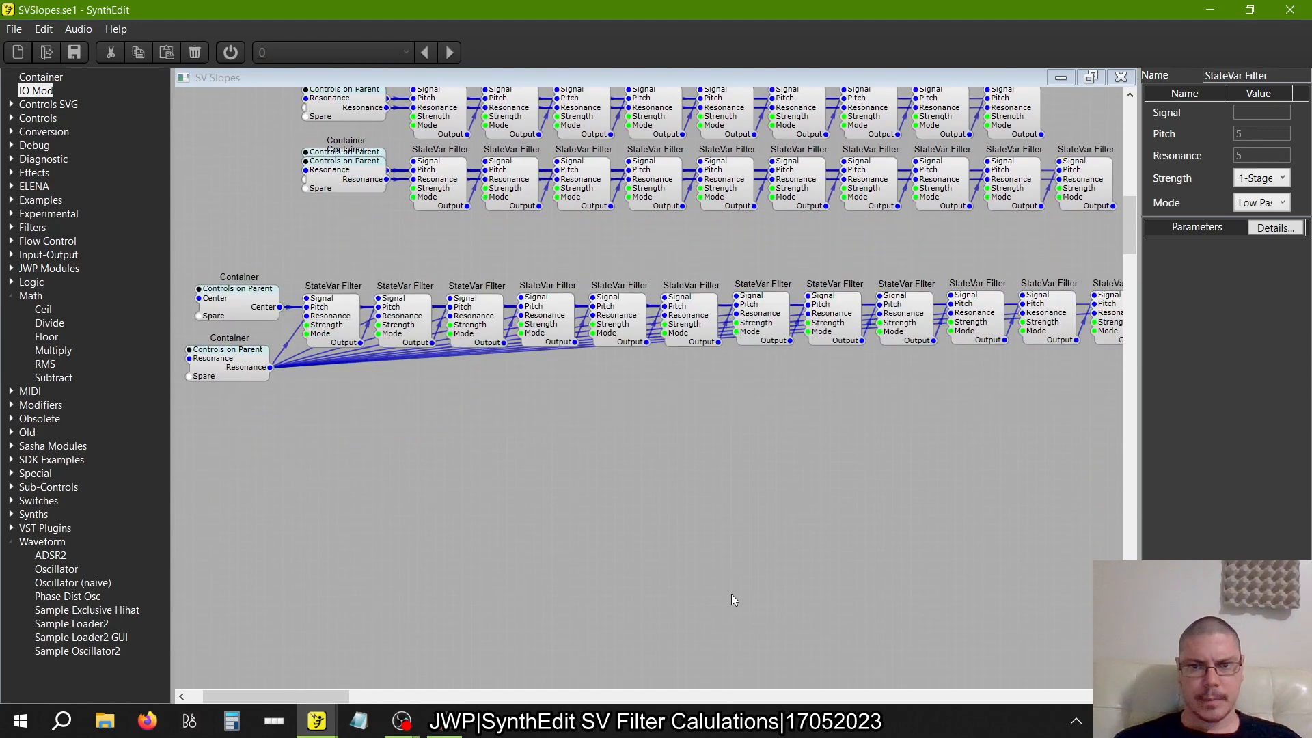
pyautogui.moveTo(735, 509); pyautogui.dragTo(284, 360)
pyautogui.moveTo(335, 428); pyautogui.dragTo(337, 423)
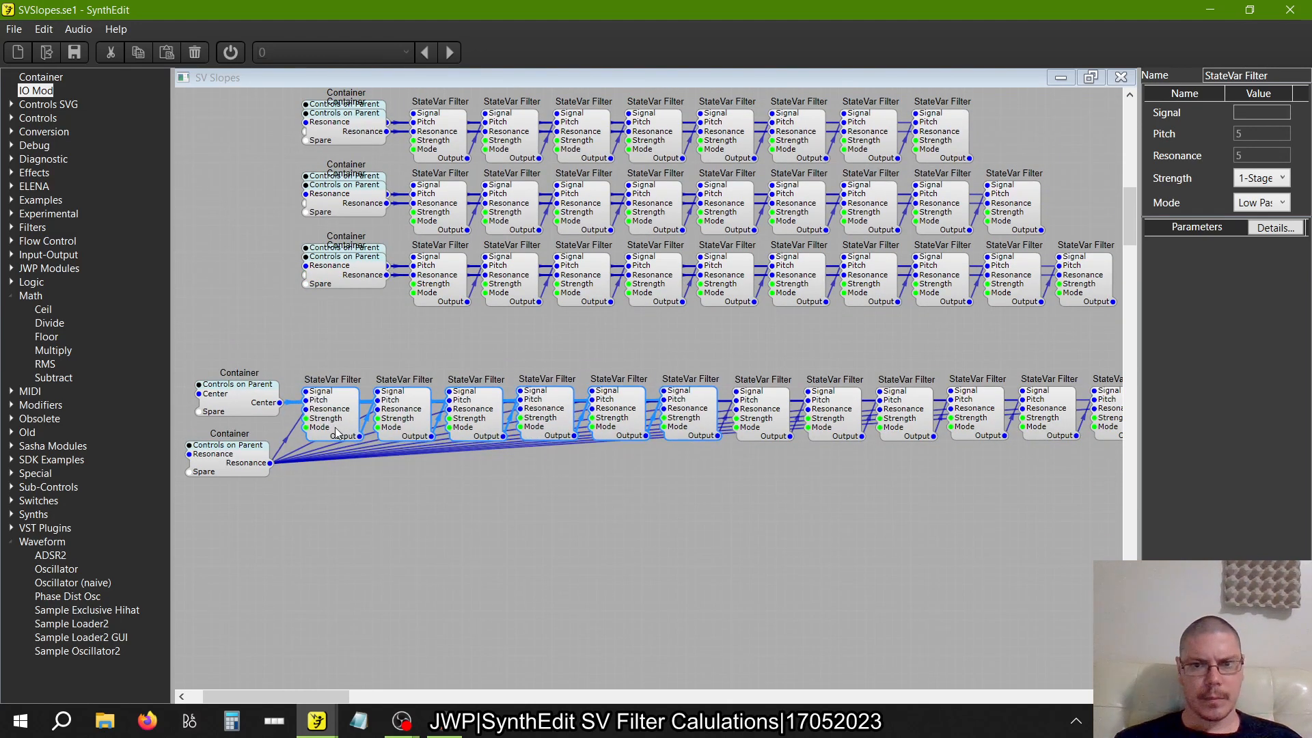
pyautogui.click(845, 493)
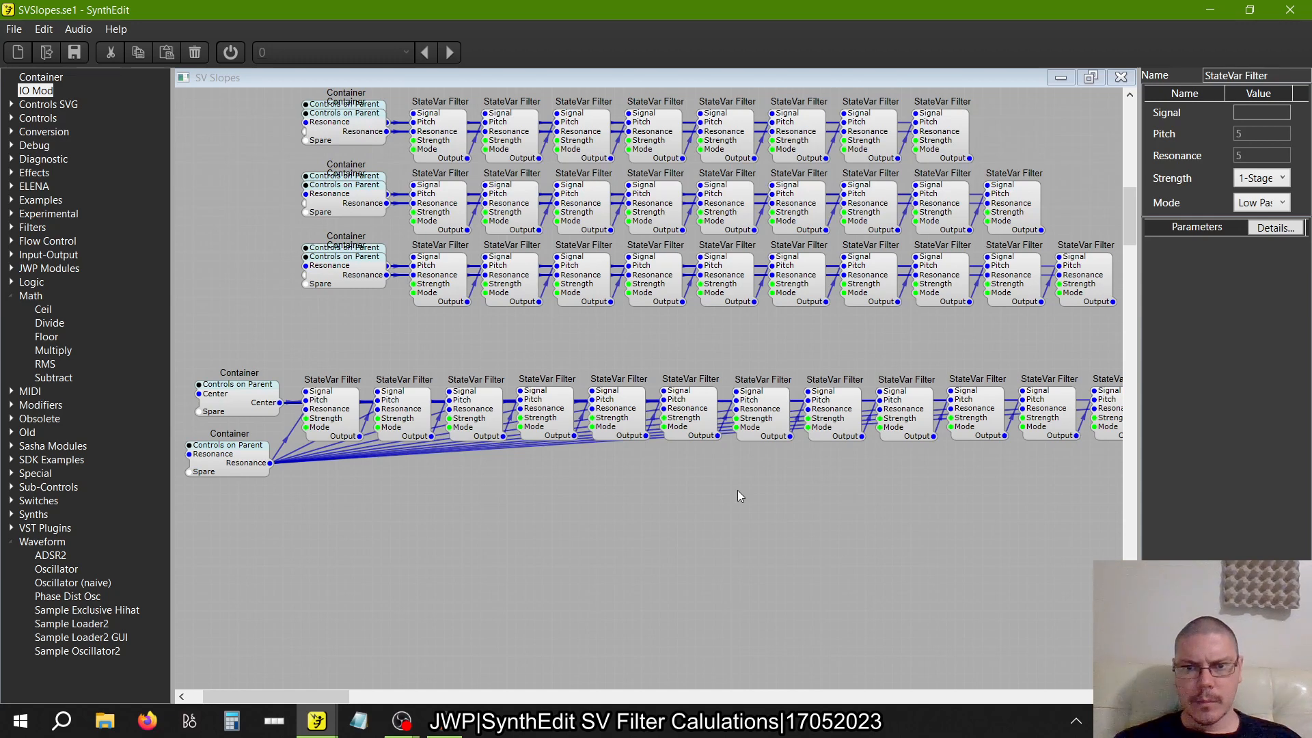
# Stack the twelve-filter row's Resonance Container onto its Center Container
pyautogui.hscroll(3, 736, 490)
pyautogui.hscroll(-5, 737, 490)
pyautogui.moveTo(329, 446); pyautogui.dragTo(336, 397)
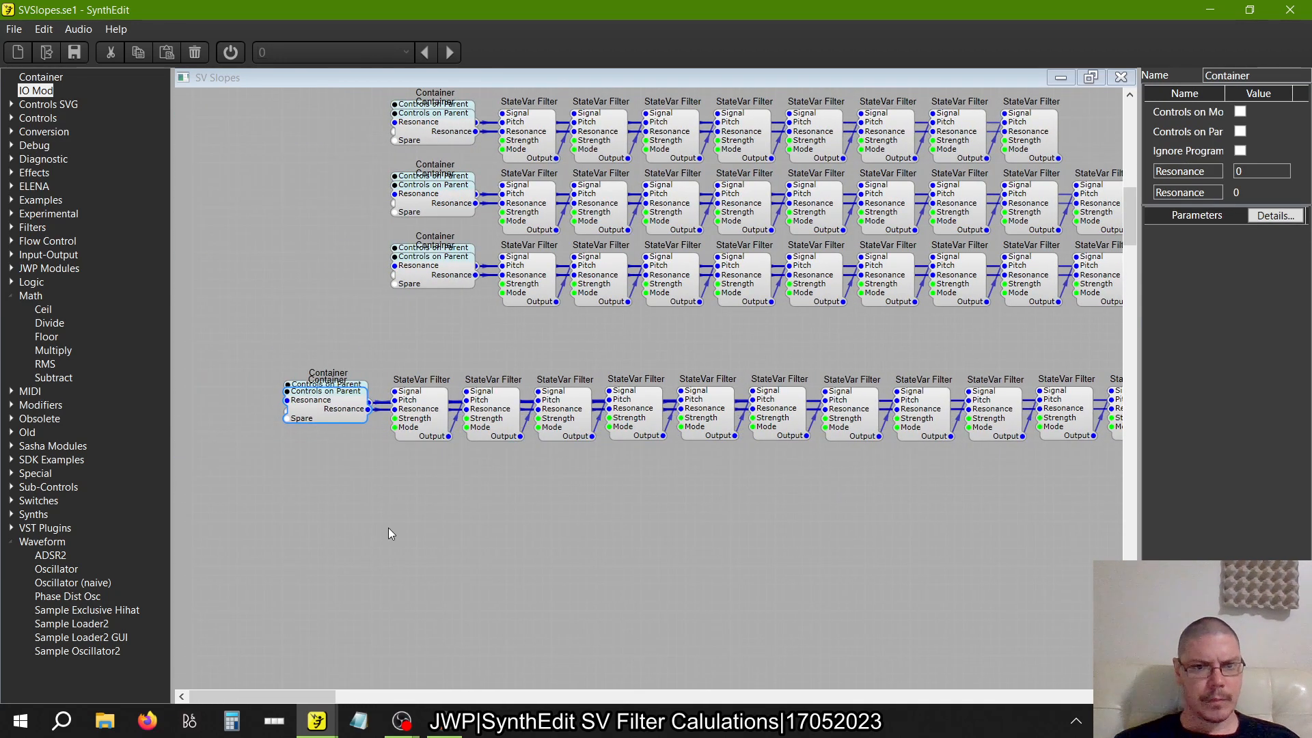
# Move the twelve-filter row with its Containers further down, and paste a copy of it aligned beneath the ten-filter row
pyautogui.scroll(-3, 389, 532)
pyautogui.moveTo(801, 545)
pyautogui.mouseDown()
pyautogui.moveTo(328, 439)
pyautogui.moveTo(162, 433)
pyautogui.mouseUp()
pyautogui.moveTo(239, 461); pyautogui.dragTo(268, 514)
pyautogui.rightClick(268, 513)
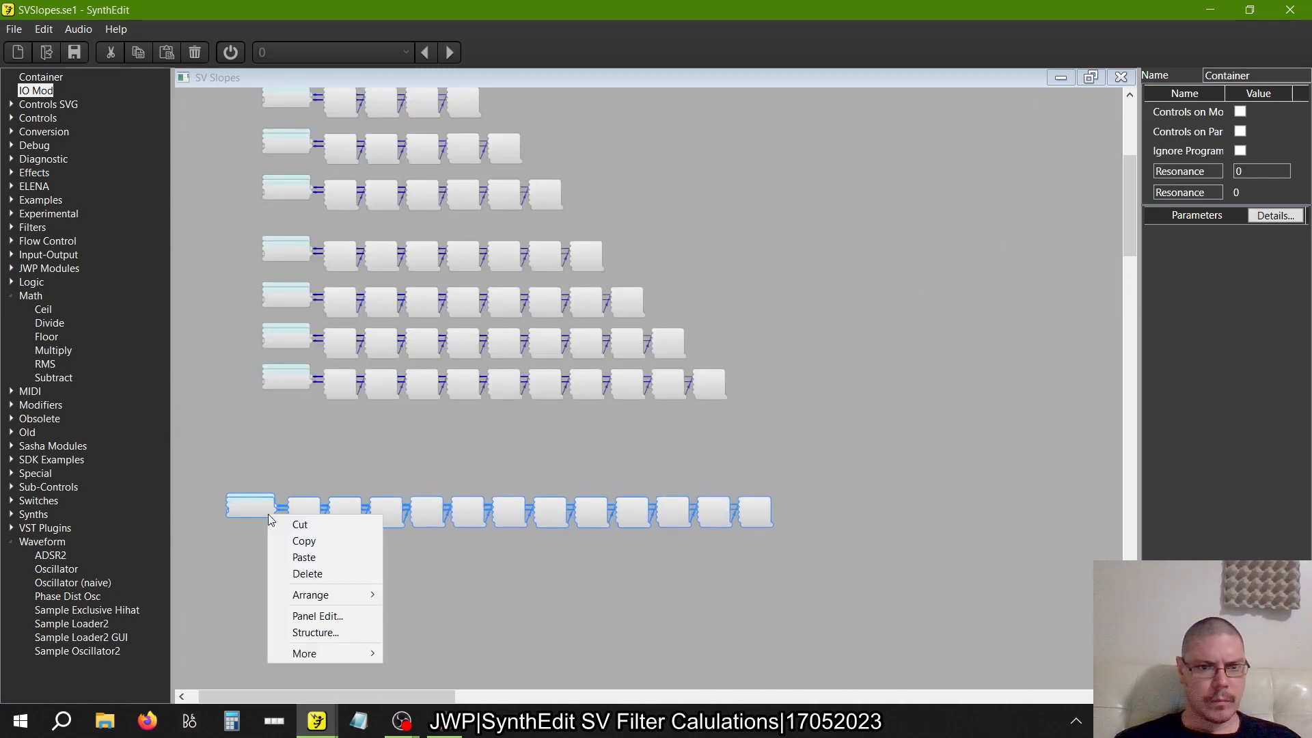
pyautogui.click(295, 543)
pyautogui.rightClick(297, 470)
pyautogui.click(315, 513)
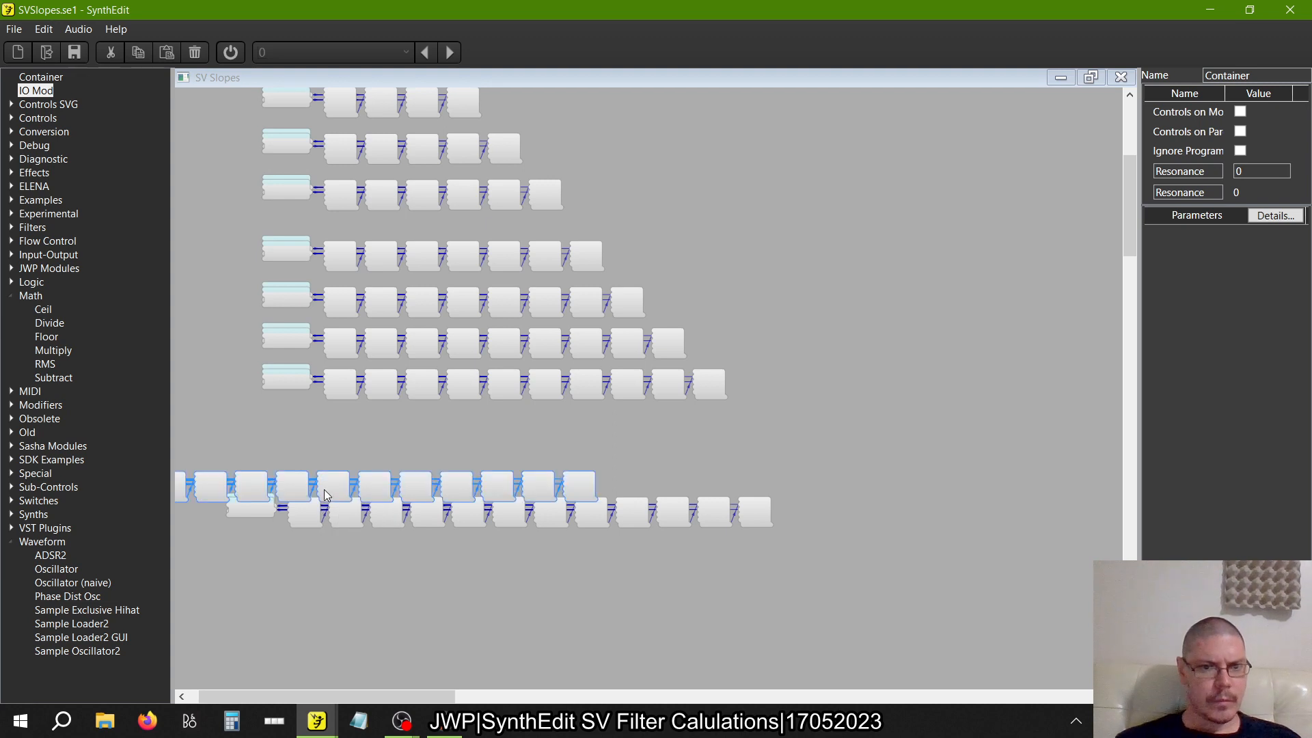
pyautogui.moveTo(300, 490); pyautogui.dragTo(508, 427)
pyautogui.click(622, 596)
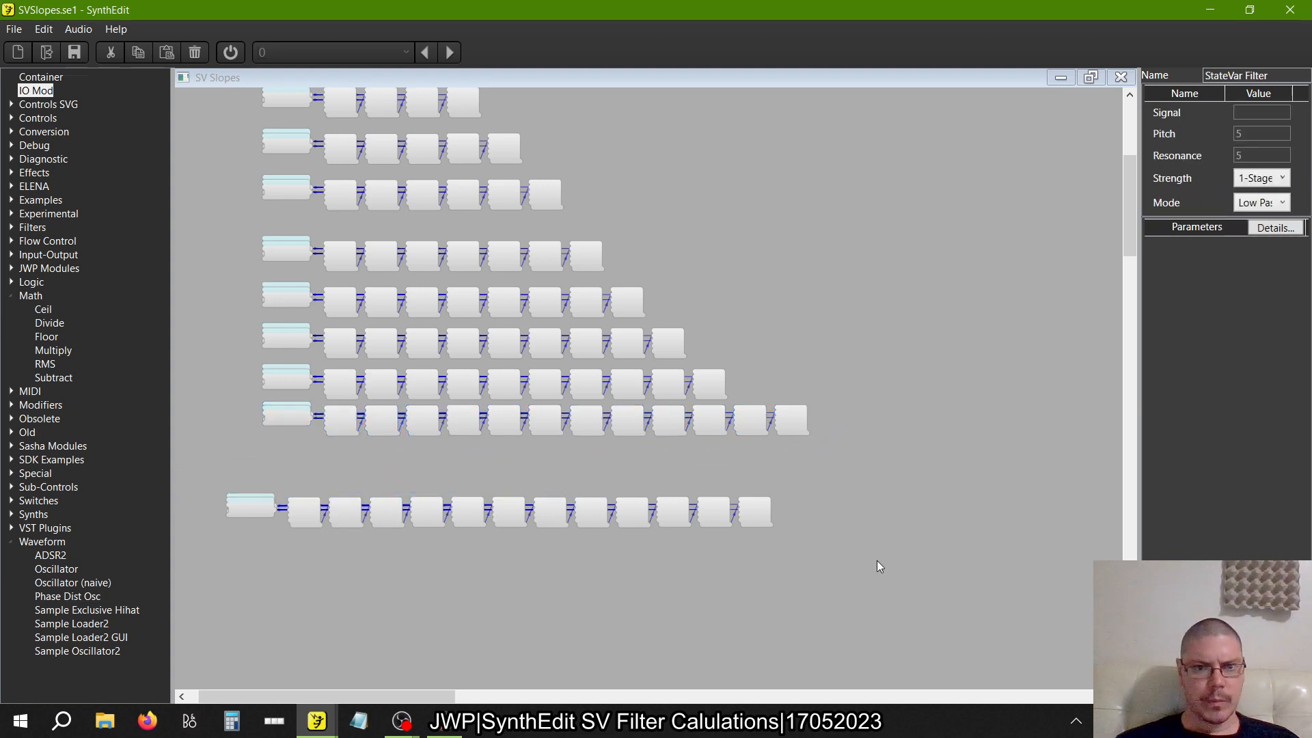
# Nudge the upper twelve-filter row with its Containers down slightly to even out its spacing from the ten-filter row
pyautogui.moveTo(879, 566); pyautogui.dragTo(570, 484)
pyautogui.scroll(3, 604, 416)
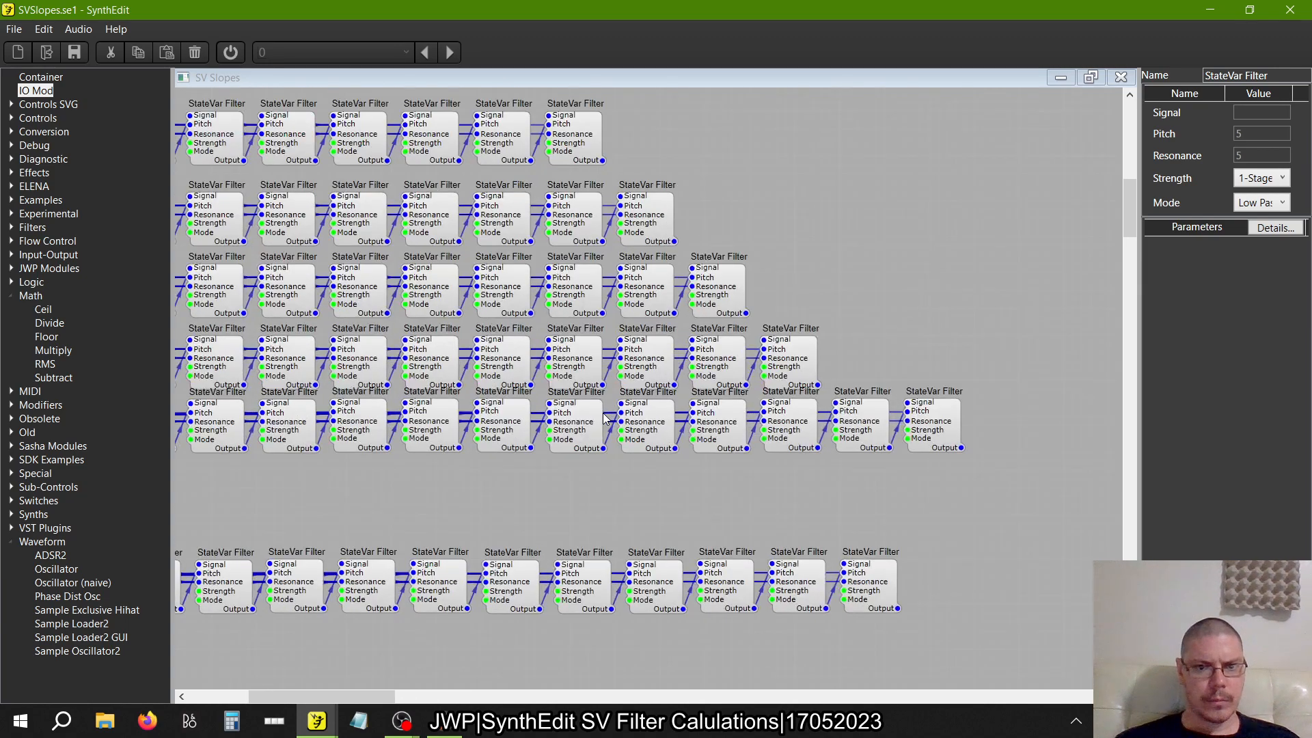
pyautogui.scroll(-4, 932, 509)
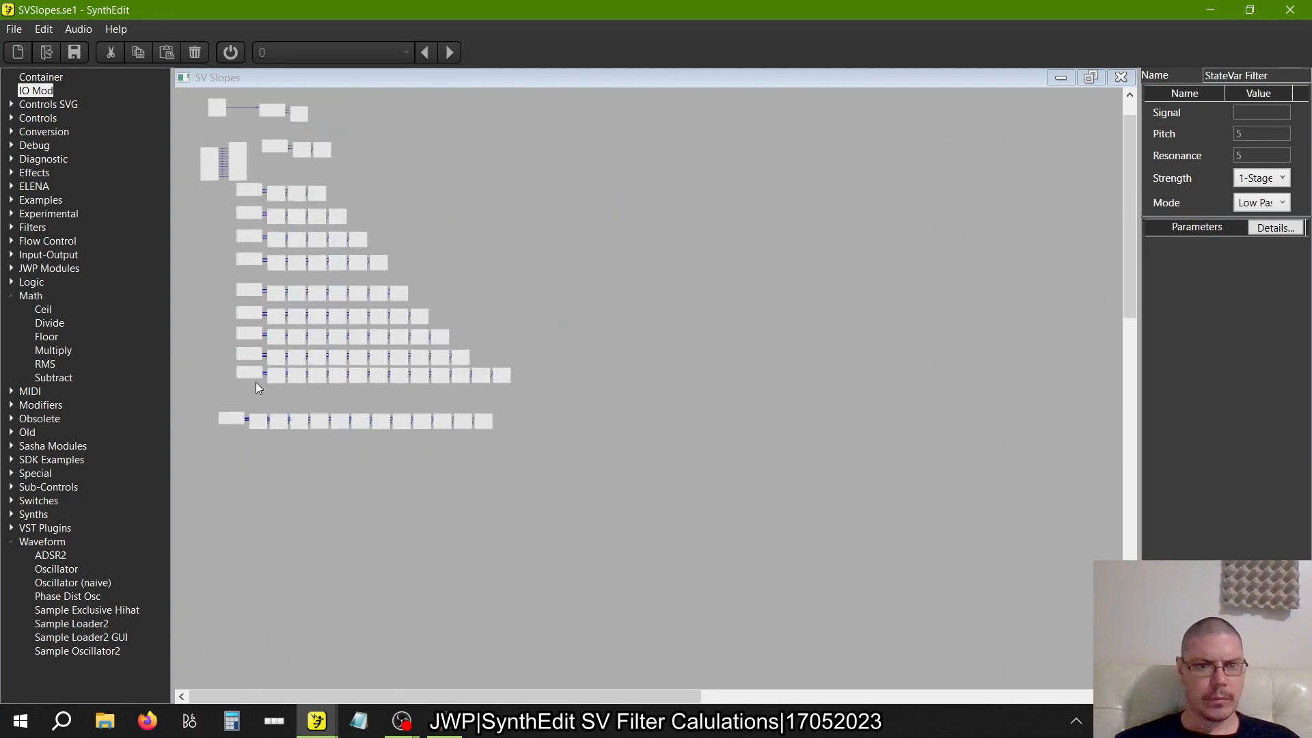
pyautogui.scroll(4, 256, 385)
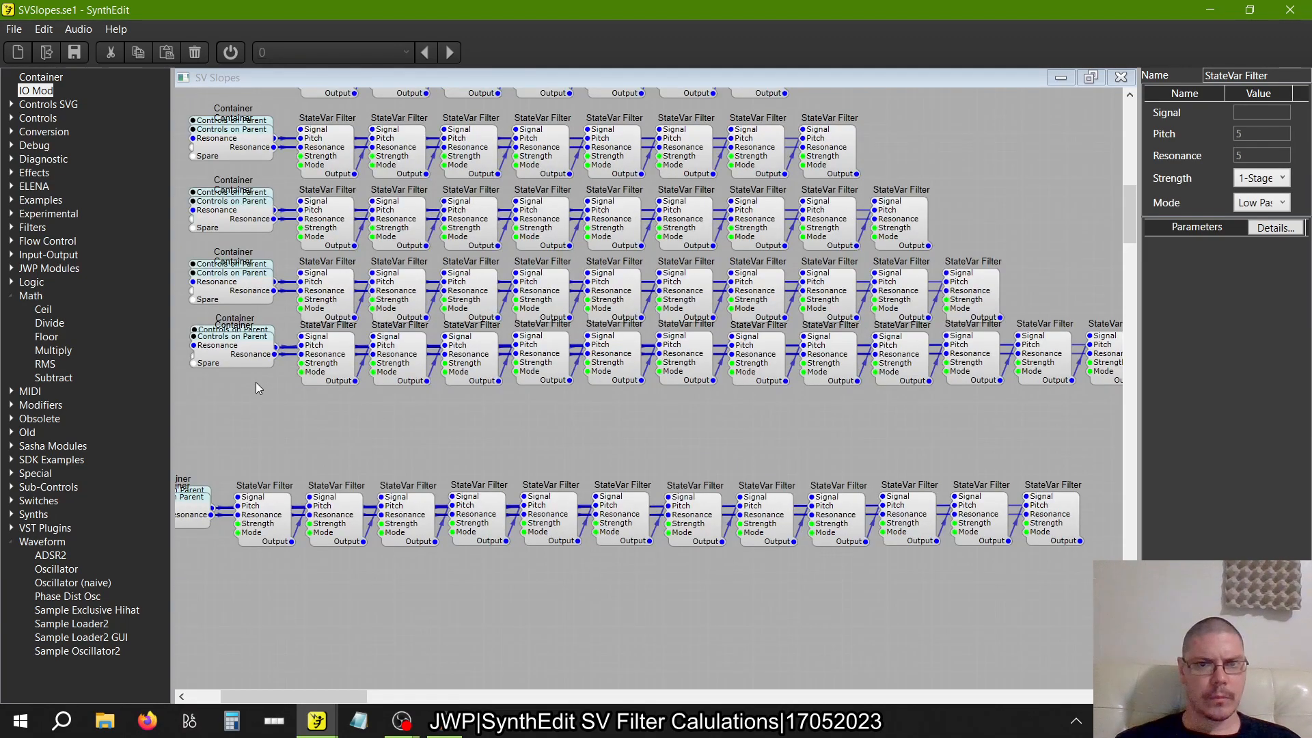
pyautogui.scroll(-1, 256, 383)
pyautogui.moveTo(1067, 423); pyautogui.dragTo(160, 318)
pyautogui.click(225, 354)
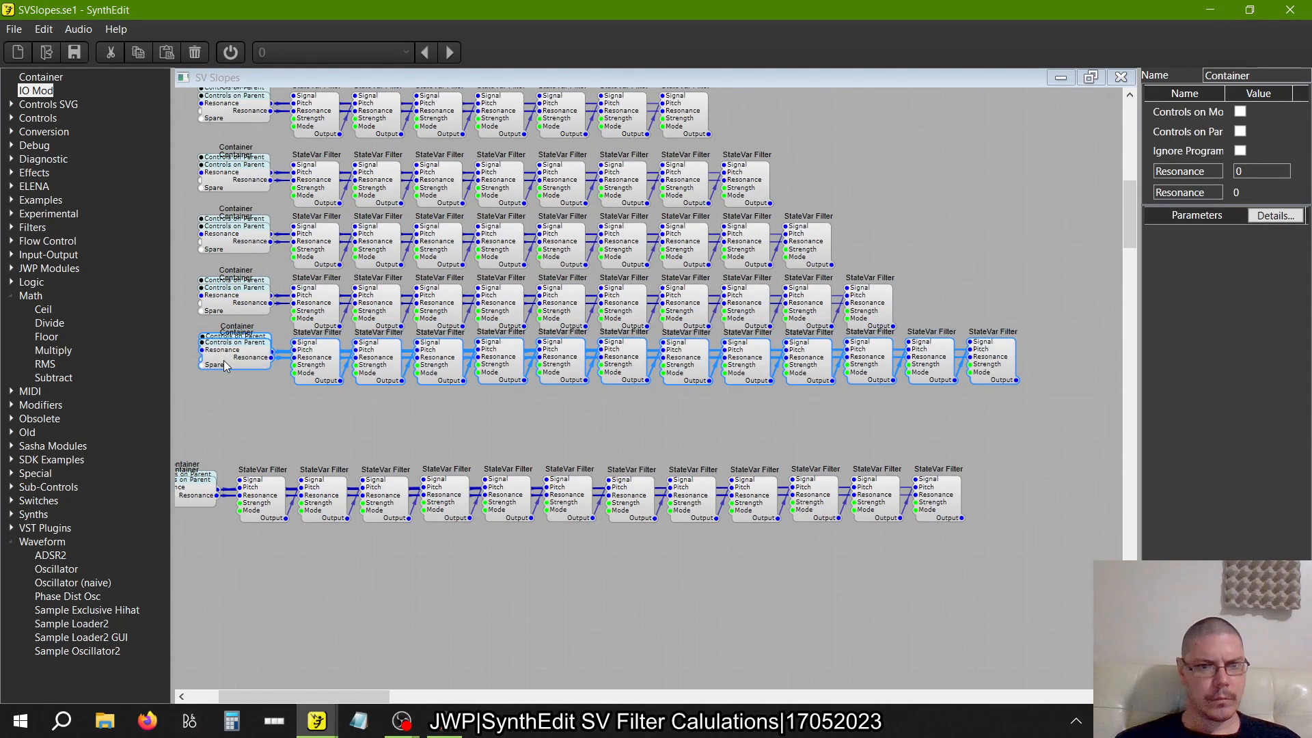
pyautogui.moveTo(224, 360); pyautogui.dragTo(222, 357)
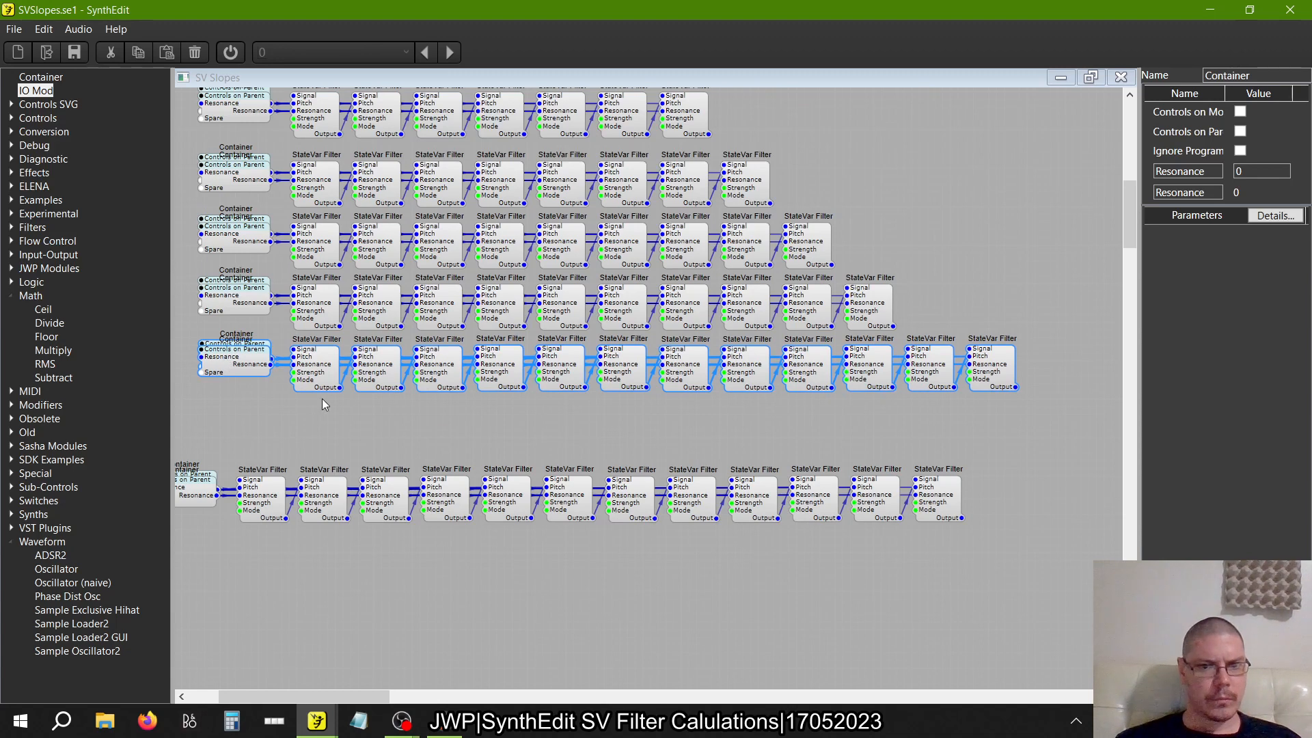
# Delete the last StateVar Filter of the upper twelve-filter row, and align the lower twelve-filter row with its Containers directly beneath it
pyautogui.click(1035, 533)
pyautogui.click(1002, 349)
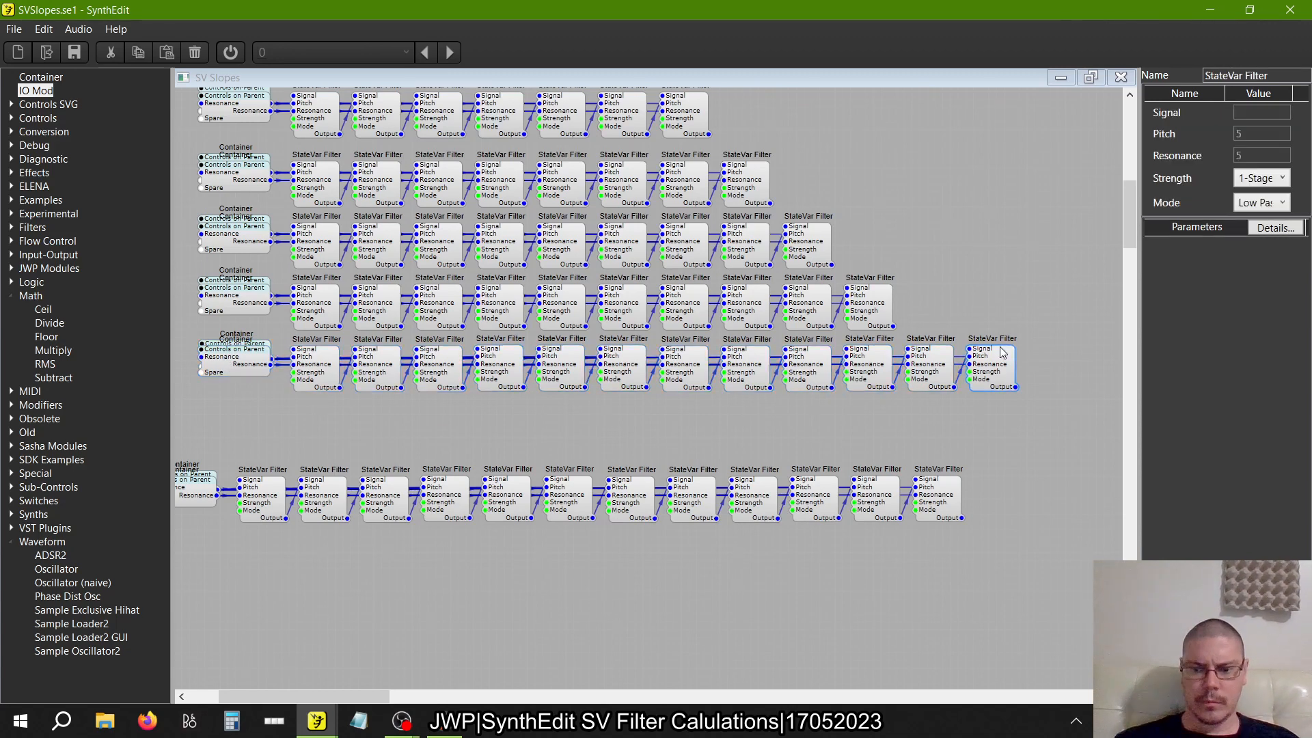
pyautogui.press('Delete')
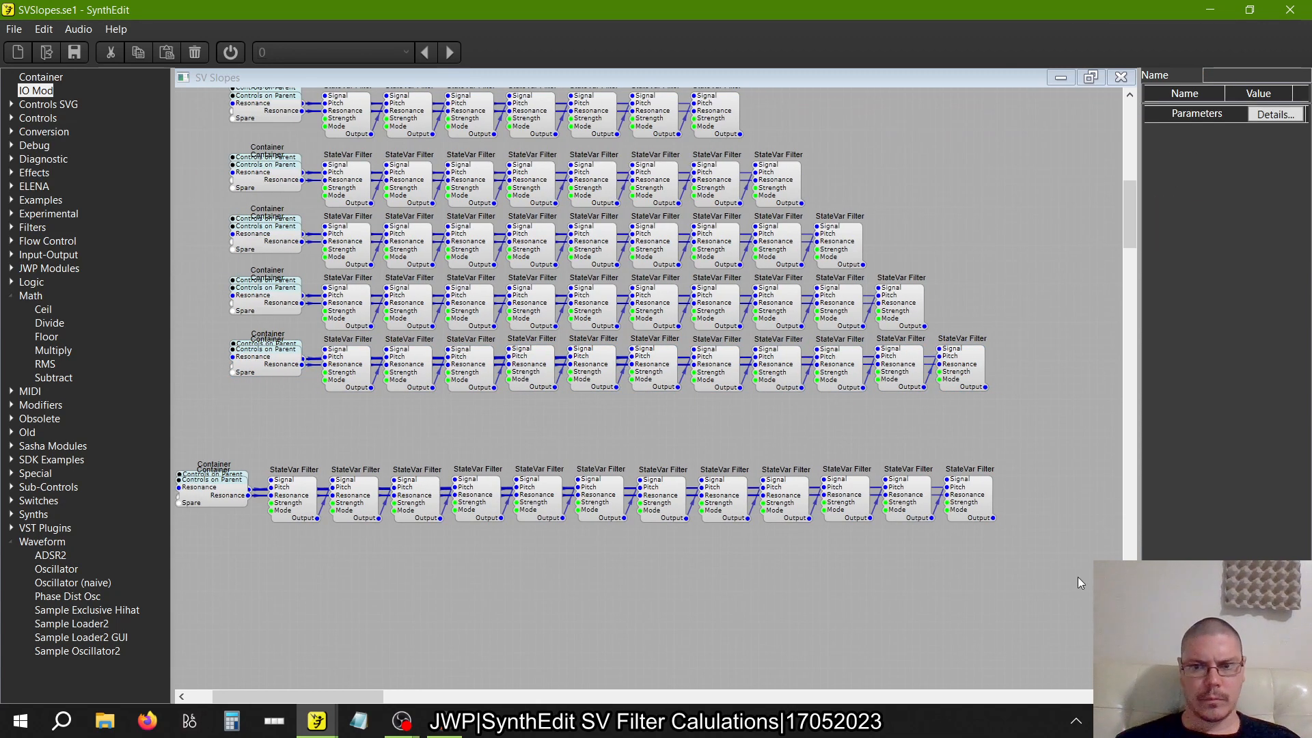
pyautogui.moveTo(1080, 582); pyautogui.dragTo(175, 427)
pyautogui.moveTo(210, 494); pyautogui.dragTo(265, 428)
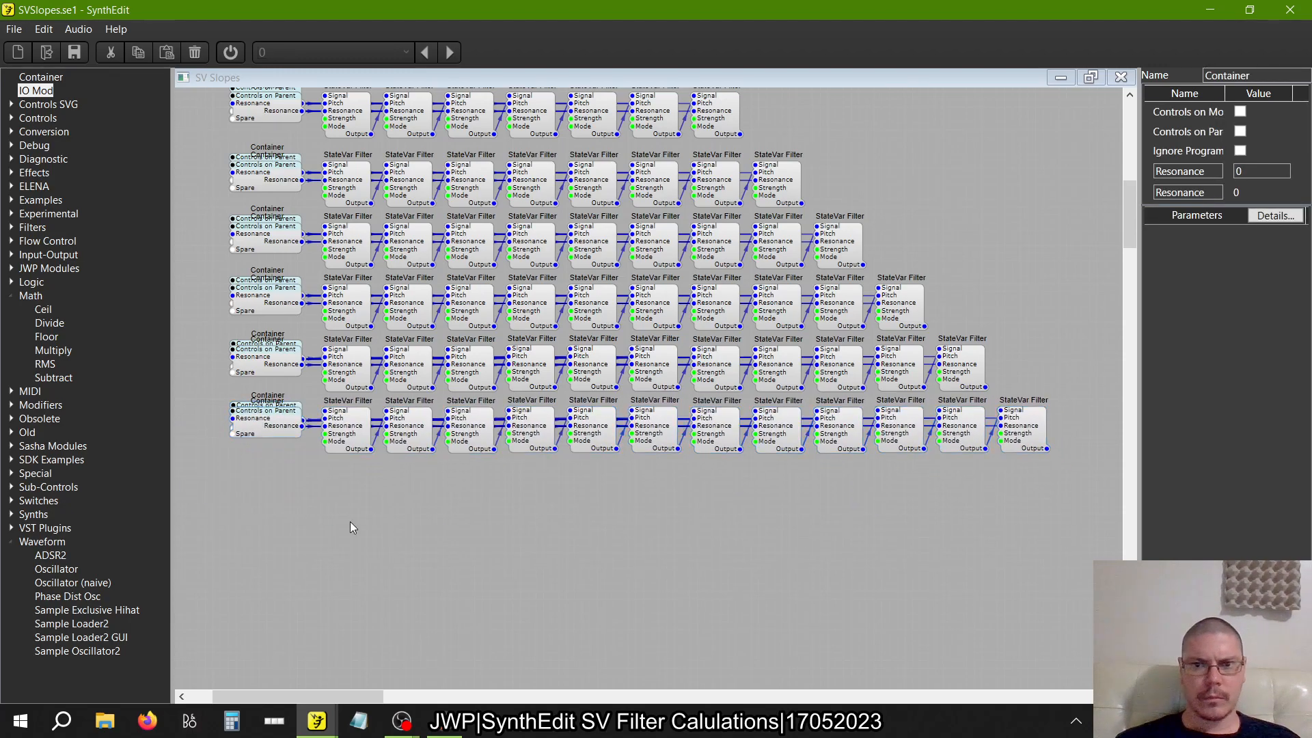
# Move the six-, five-, four- and three-filter rows with their Containers down so they stack evenly above the seven-filter row
pyautogui.scroll(10, 349, 522)
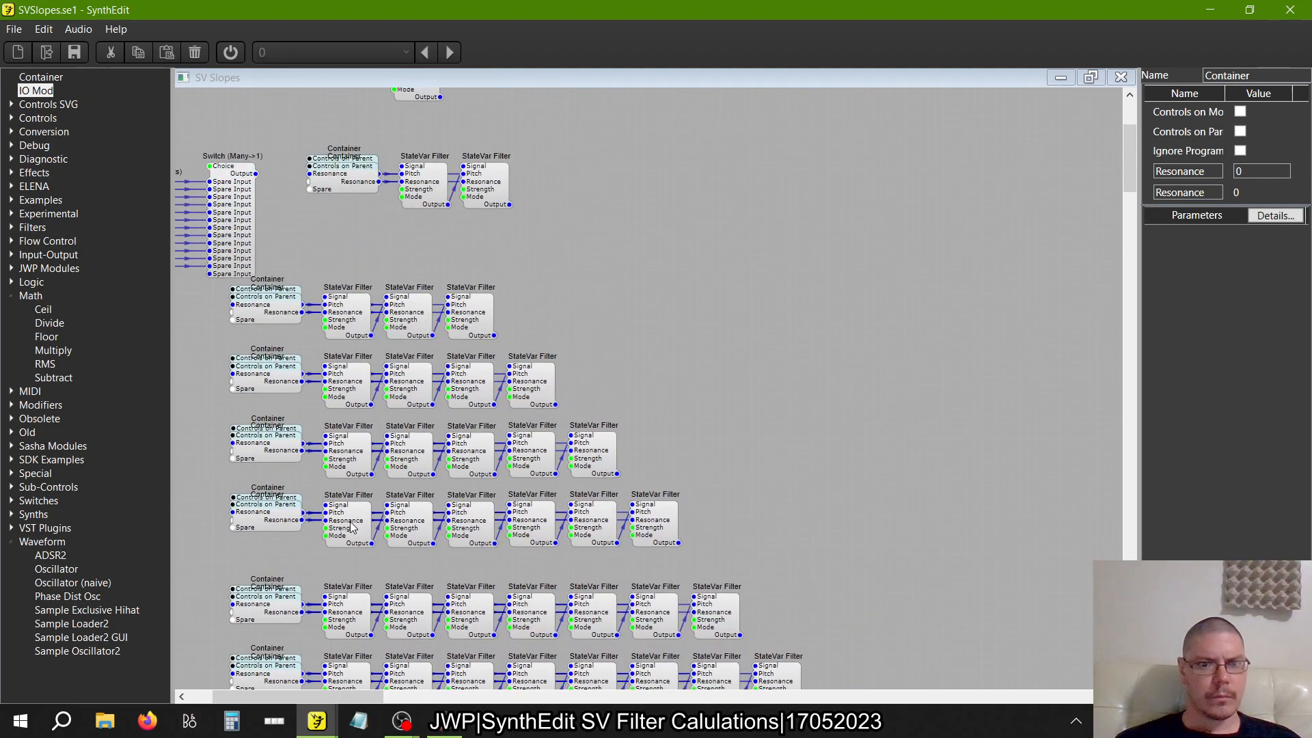
pyautogui.moveTo(724, 574); pyautogui.dragTo(176, 459)
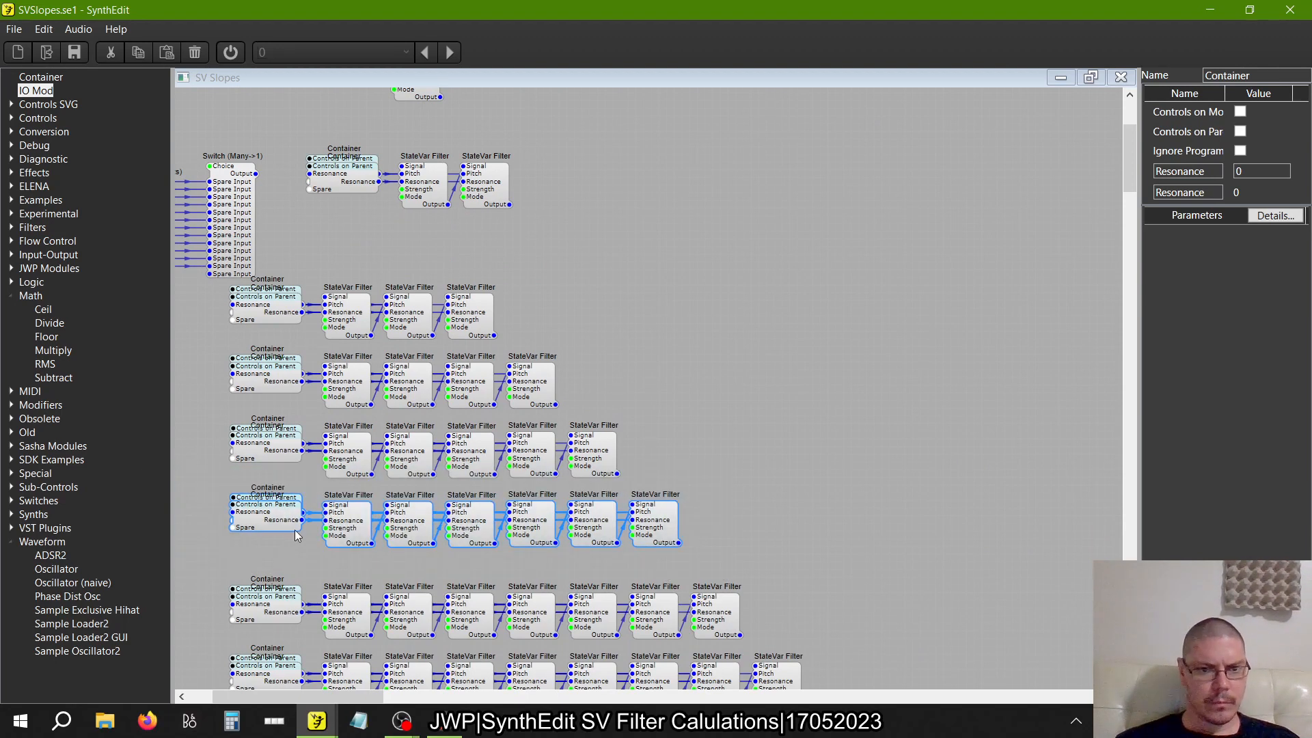
pyautogui.moveTo(294, 531); pyautogui.dragTo(278, 554)
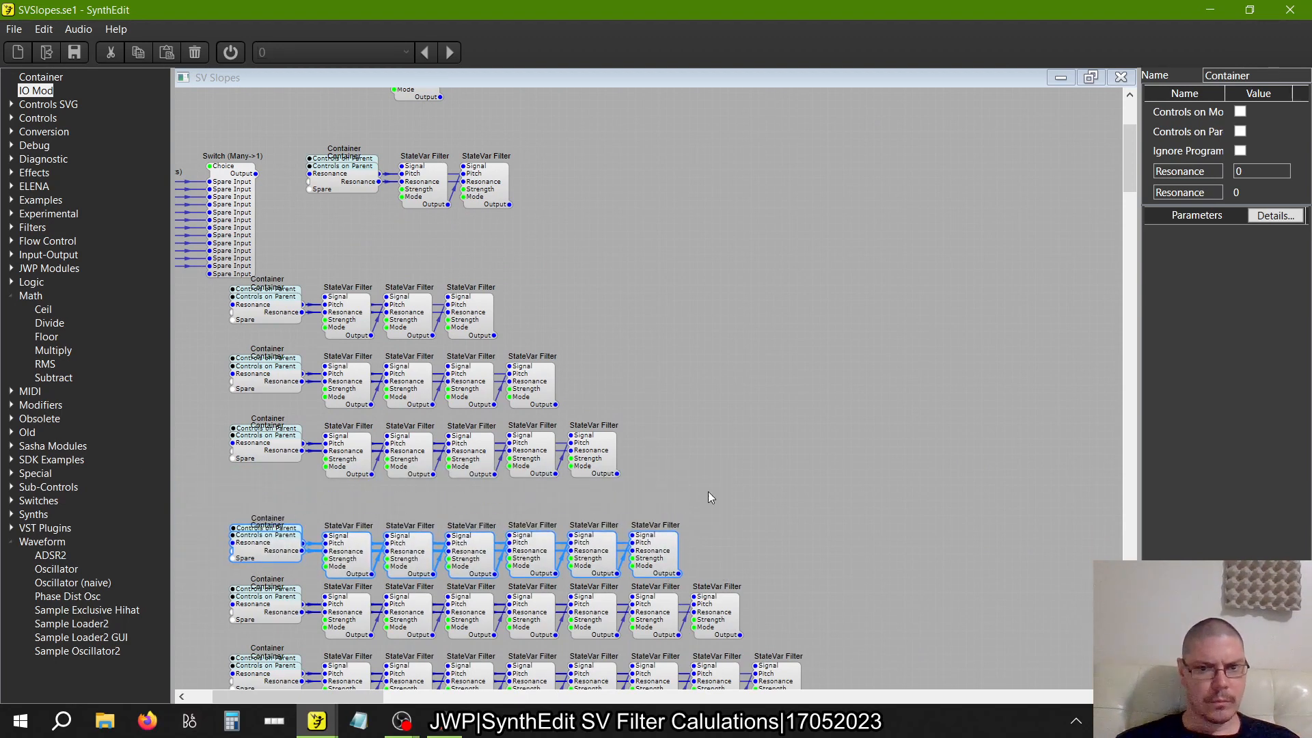
pyautogui.moveTo(712, 496)
pyautogui.mouseDown()
pyautogui.moveTo(336, 424)
pyautogui.moveTo(194, 414)
pyautogui.mouseUp()
pyautogui.moveTo(255, 457); pyautogui.dragTo(257, 493)
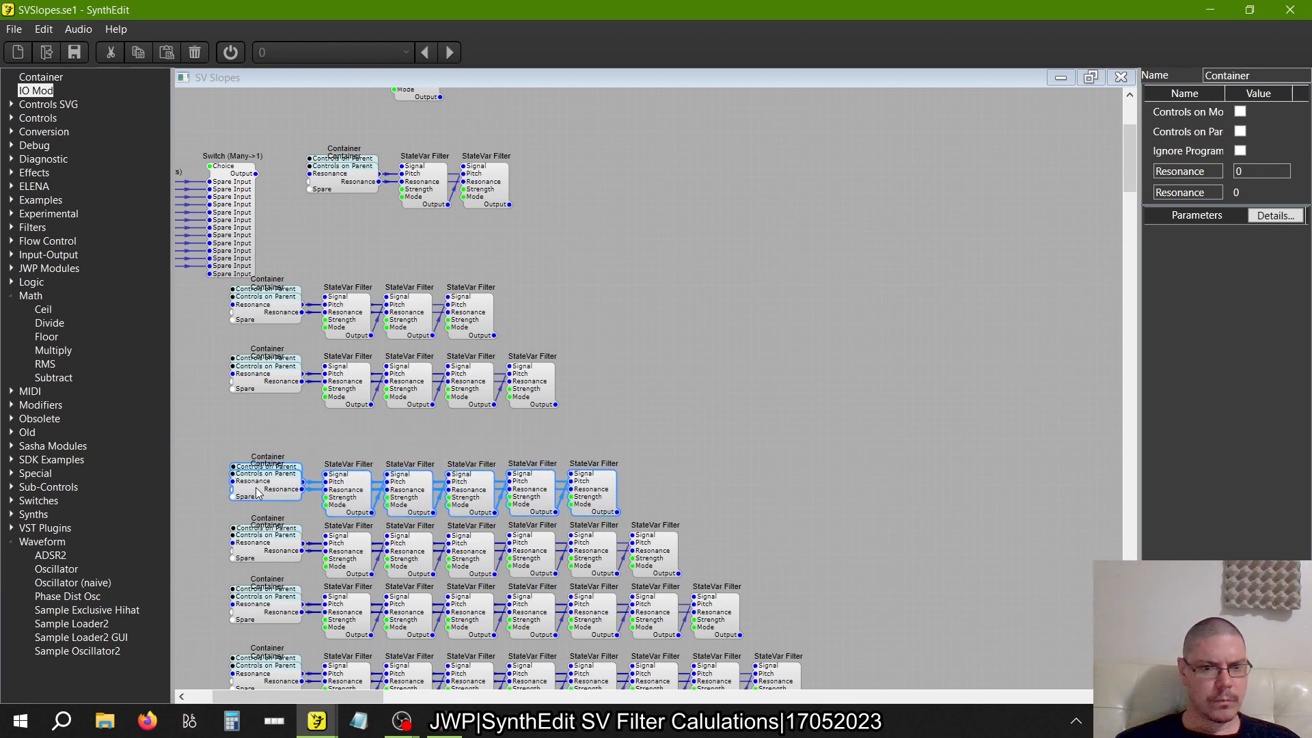
pyautogui.moveTo(608, 412); pyautogui.dragTo(174, 319)
pyautogui.moveTo(278, 384); pyautogui.dragTo(271, 431)
pyautogui.moveTo(506, 379); pyautogui.dragTo(175, 272)
pyautogui.moveTo(244, 313); pyautogui.dragTo(244, 367)
# Move the Fixed Values (Volts) and Switch (Many->1) modules together down and left, clear of the filter rows' Container column
pyautogui.scroll(3, 448, 318)
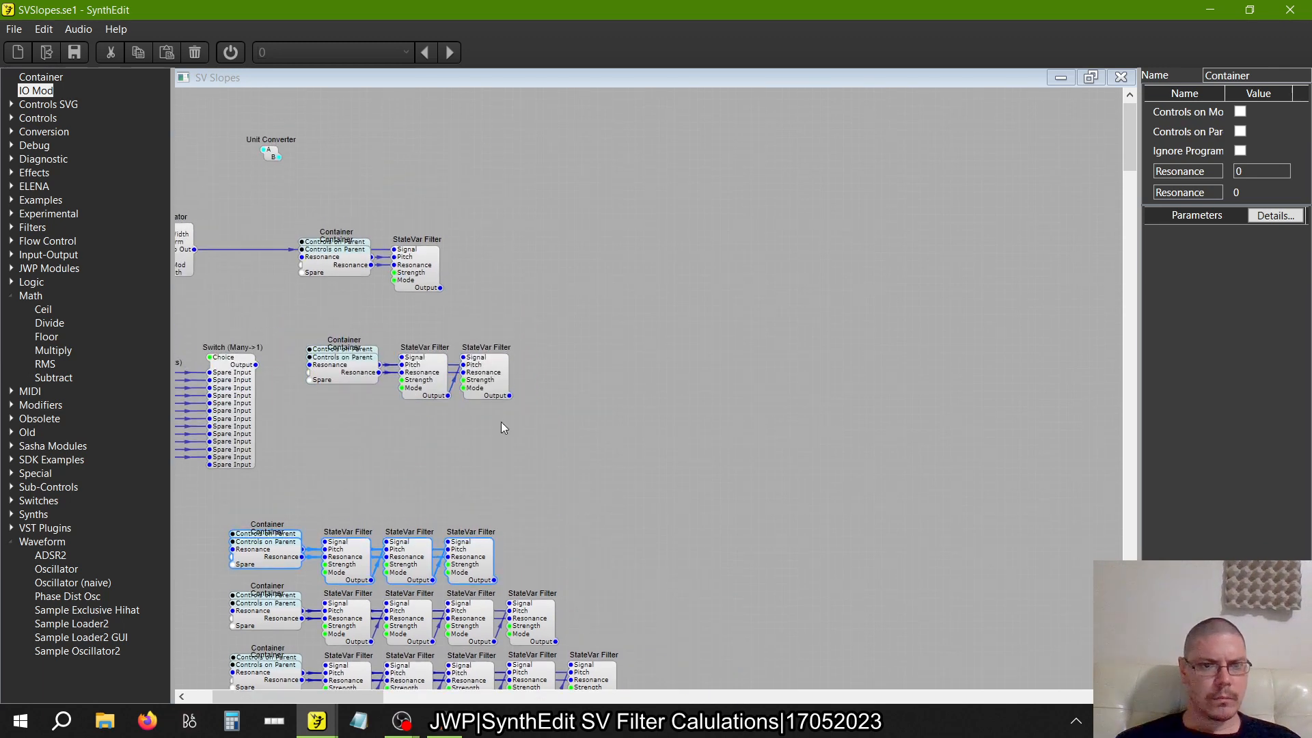
pyautogui.hscroll(-2, 431, 516)
pyautogui.moveTo(411, 479); pyautogui.dragTo(225, 340)
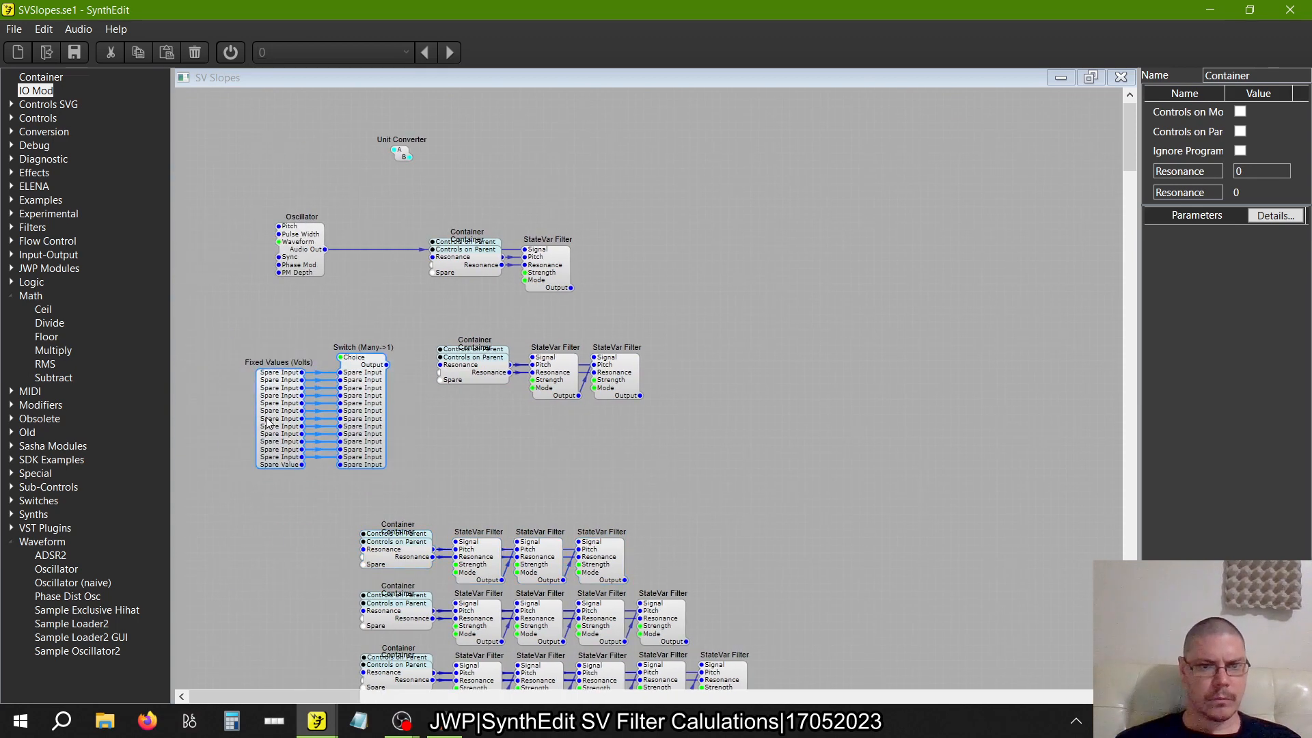
pyautogui.moveTo(270, 424); pyautogui.dragTo(224, 463)
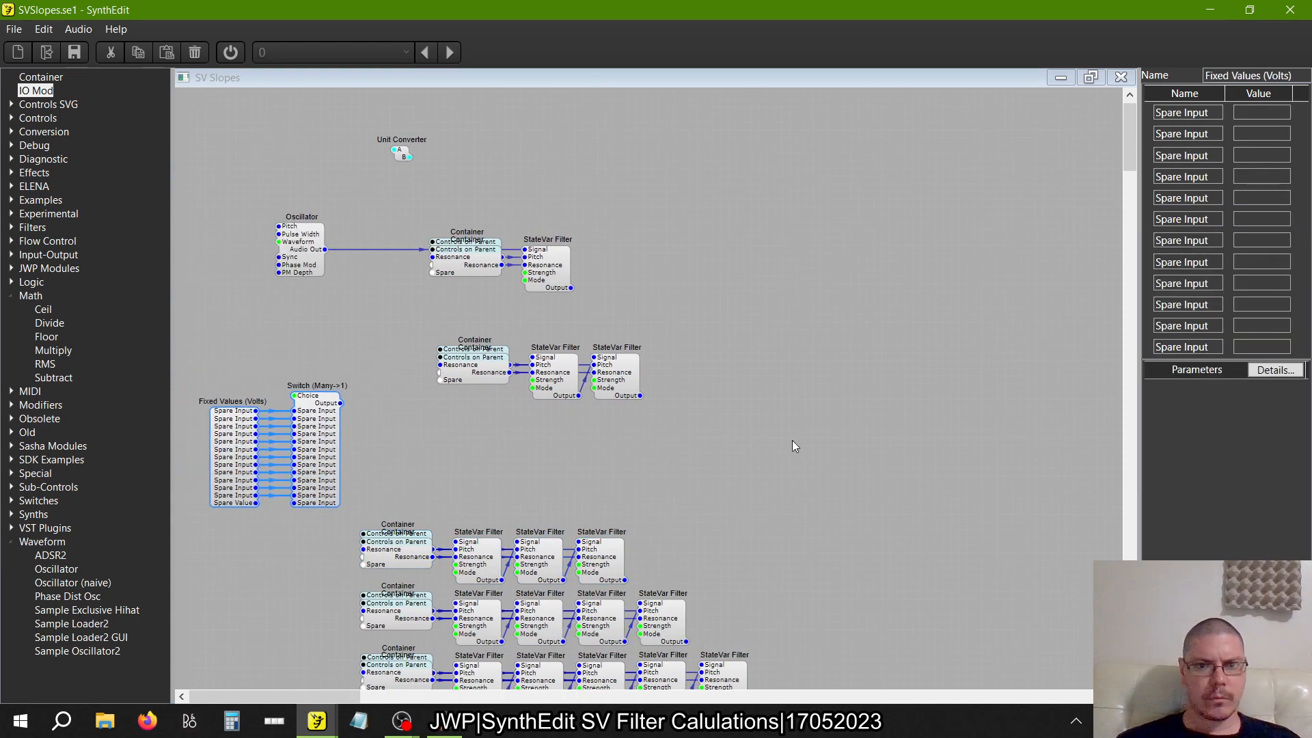
# Move the two-filter and single-filter rows with their Containers down and left, aligning them evenly above the three-filter row
pyautogui.moveTo(795, 446); pyautogui.dragTo(392, 316)
pyautogui.moveTo(468, 374); pyautogui.dragTo(394, 497)
pyautogui.moveTo(659, 310); pyautogui.dragTo(384, 208)
pyautogui.moveTo(467, 265); pyautogui.dragTo(394, 429)
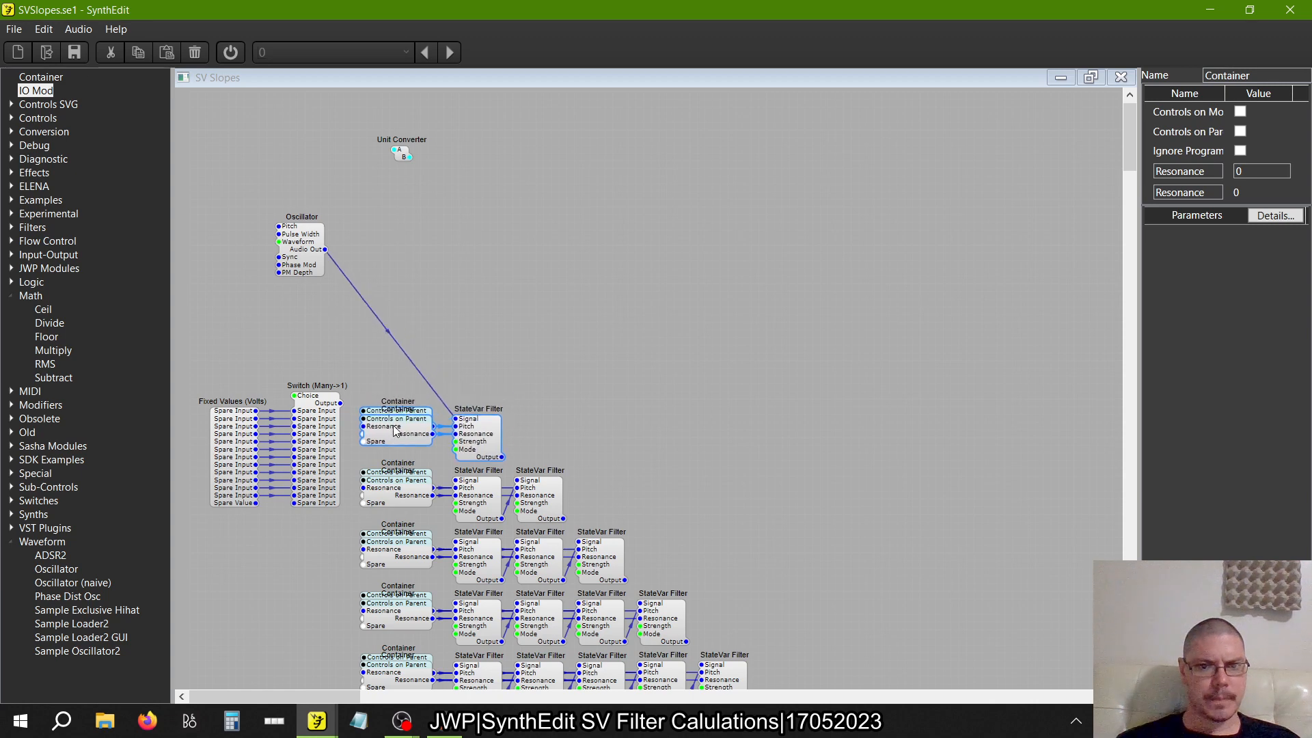
# Delete the cable from the Oscillator's Audio Out to the single StateVar Filter's Signal input
pyautogui.click(584, 284)
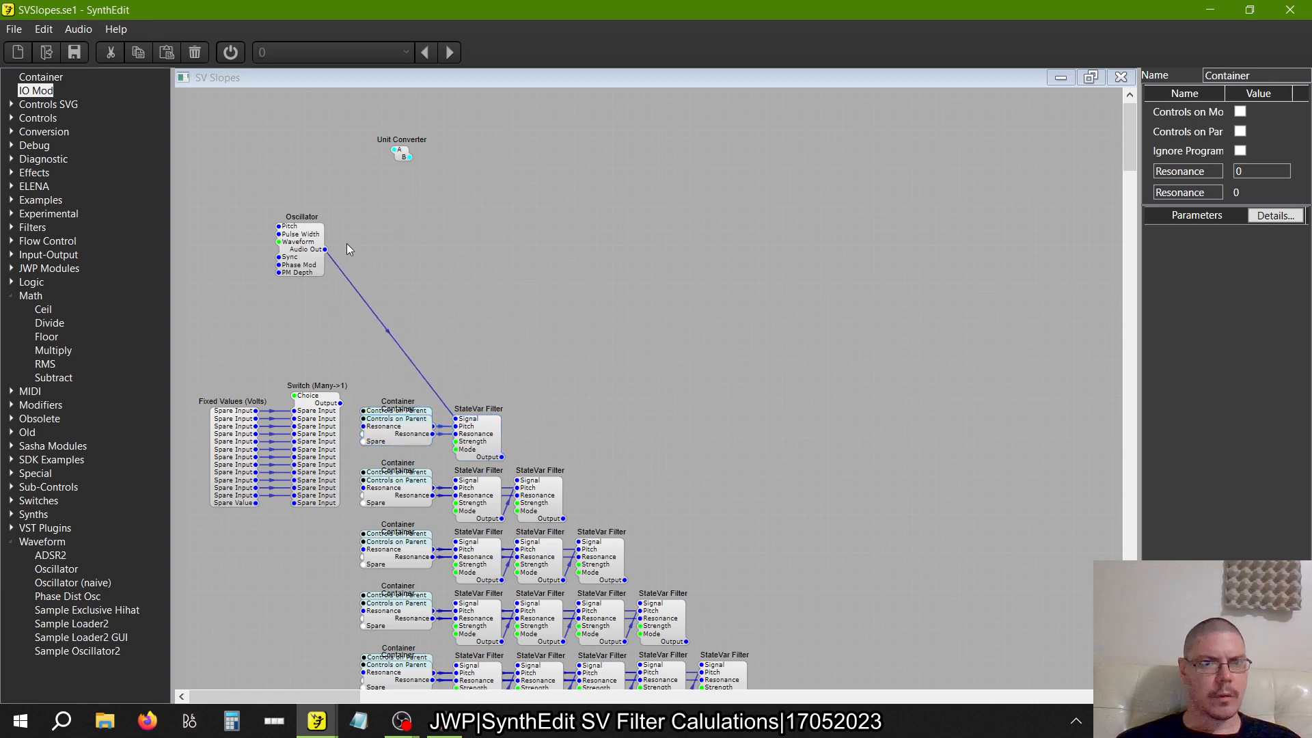
pyautogui.click(382, 322)
pyautogui.press('Delete')
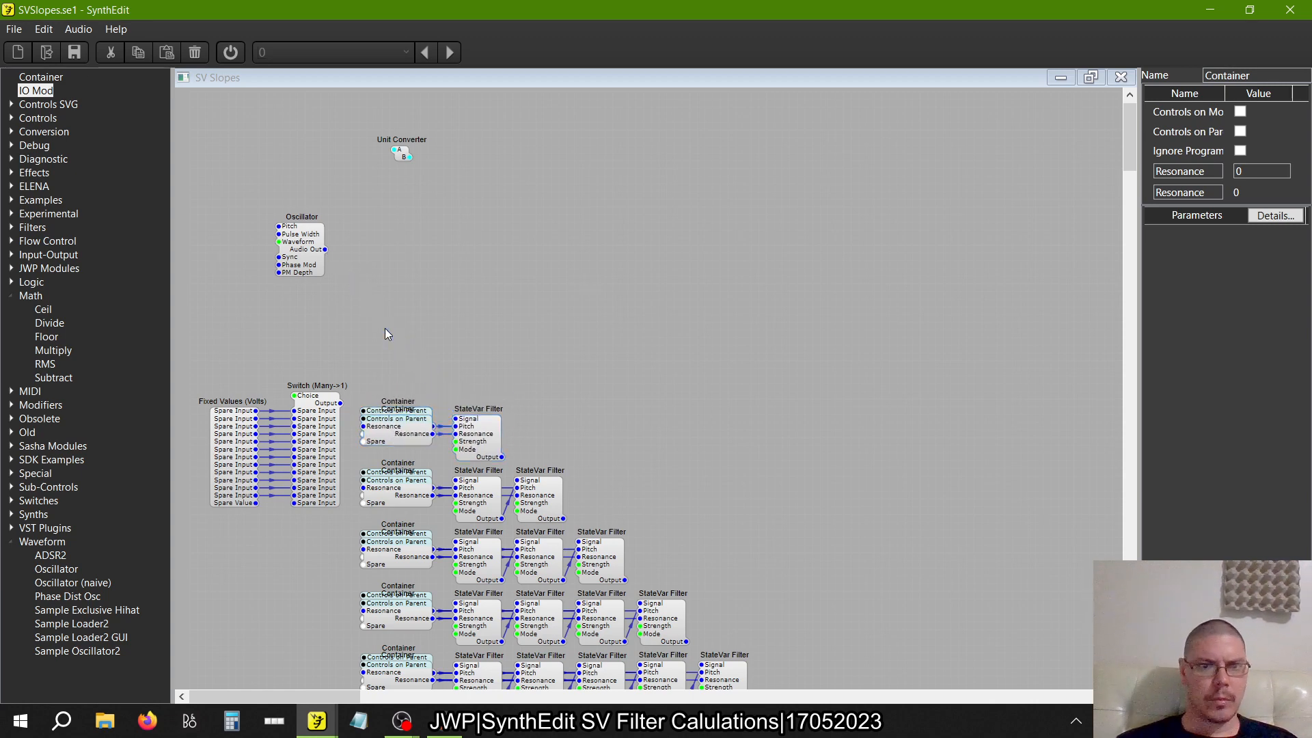
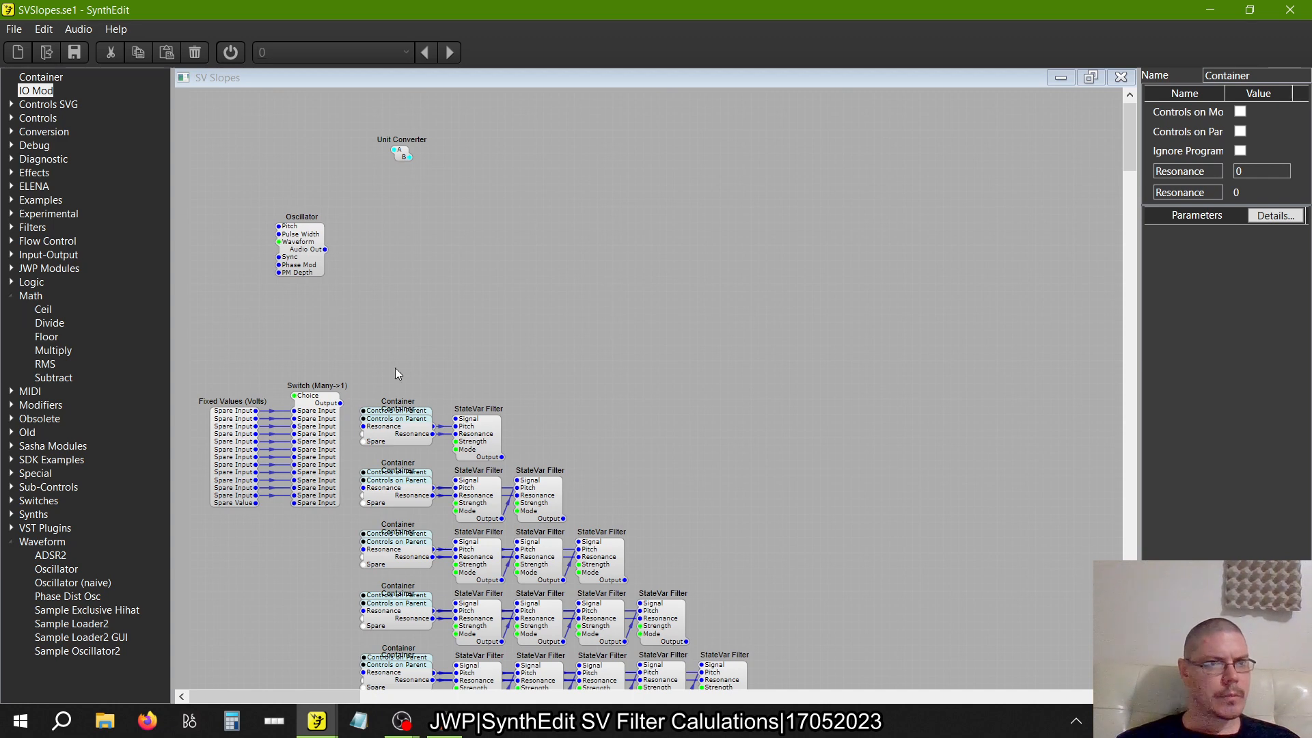
# Add a Switch (1->Many) fed by the Oscillator's Audio Out, and an unconnected Switch (Many->1) above and to the right of the filter rows
pyautogui.click(9, 297)
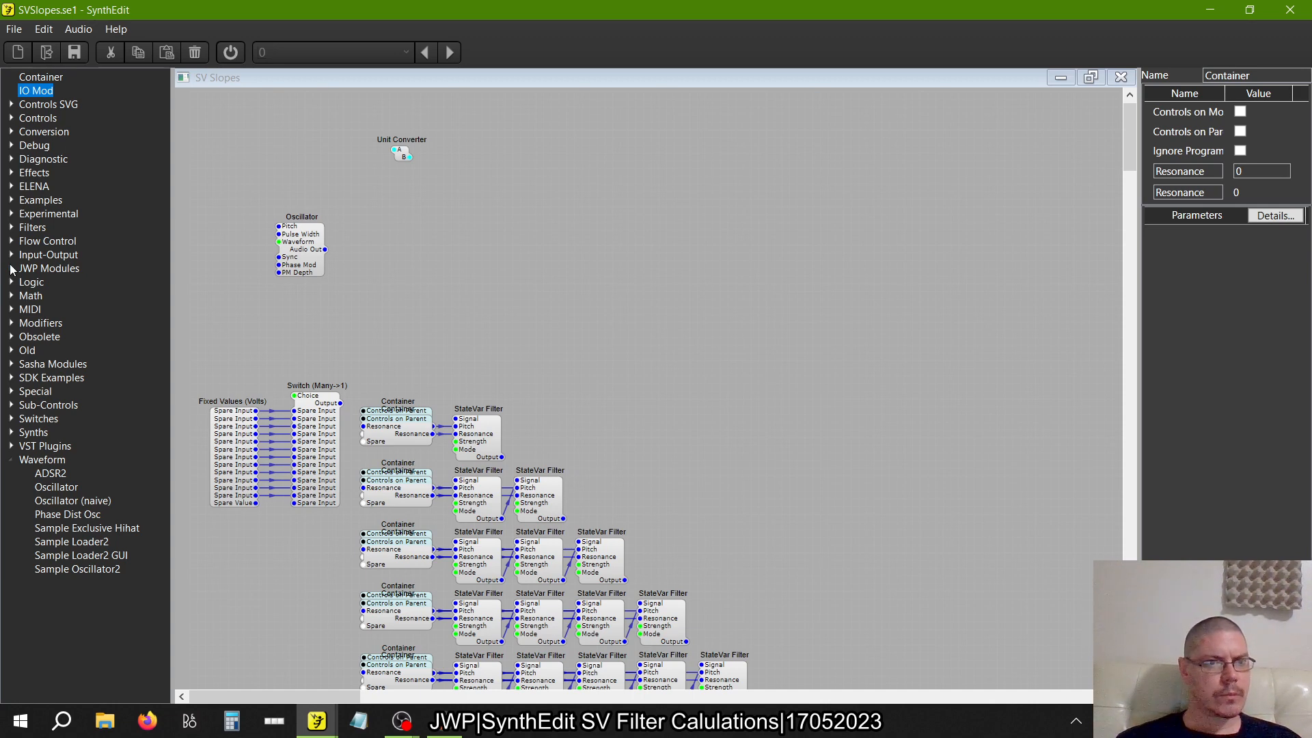
pyautogui.click(11, 241)
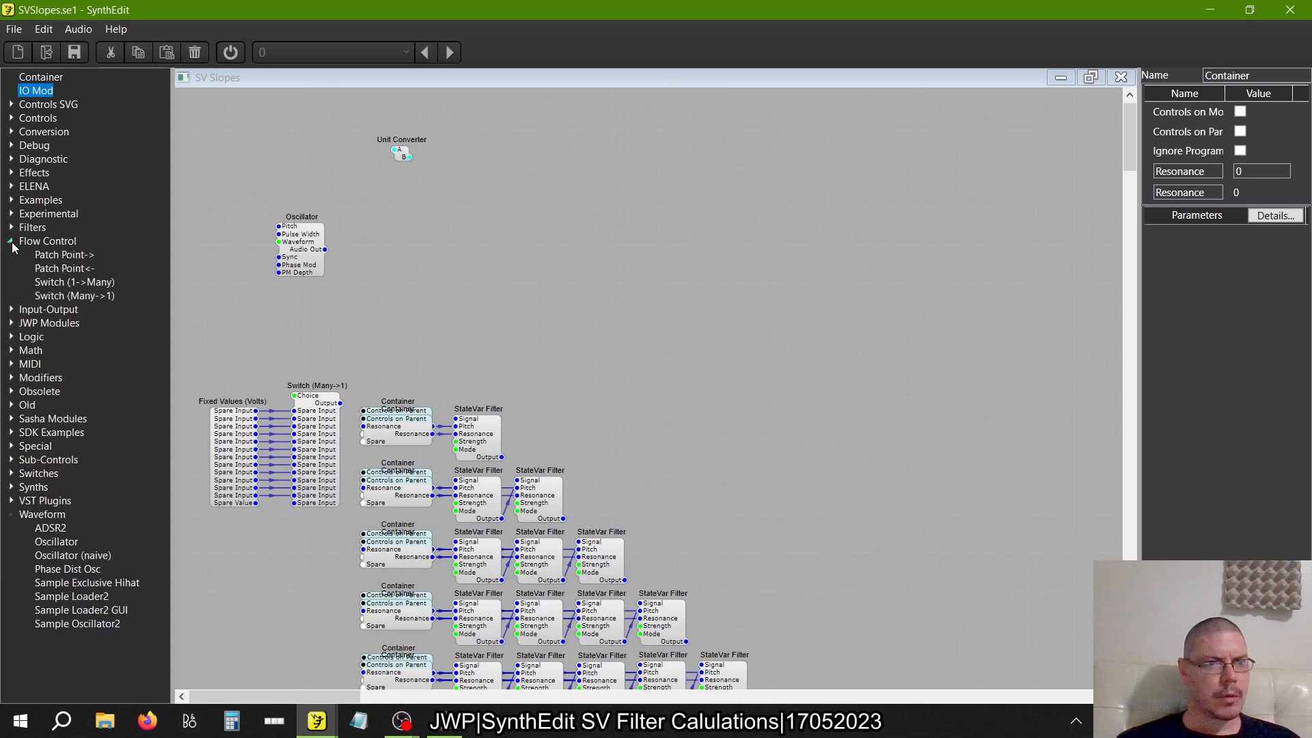
pyautogui.moveTo(68, 289); pyautogui.dragTo(447, 277)
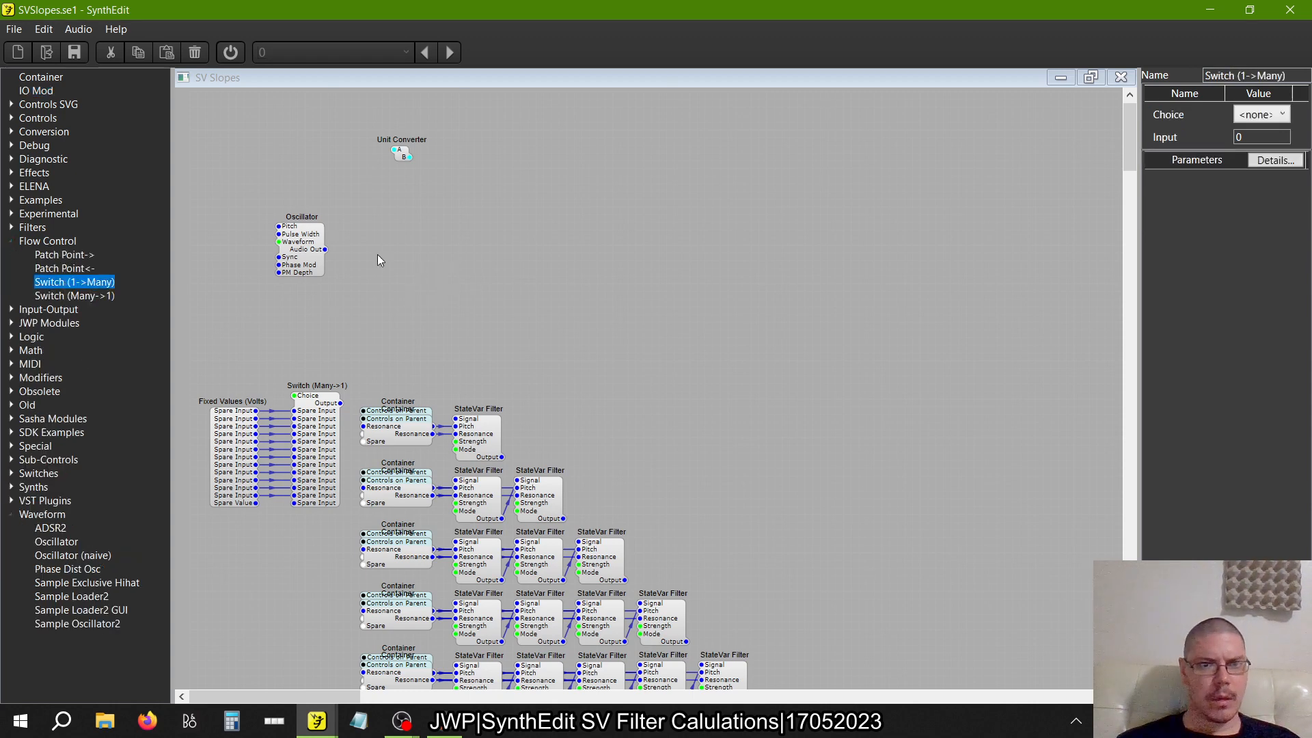
pyautogui.moveTo(326, 250); pyautogui.dragTo(424, 277)
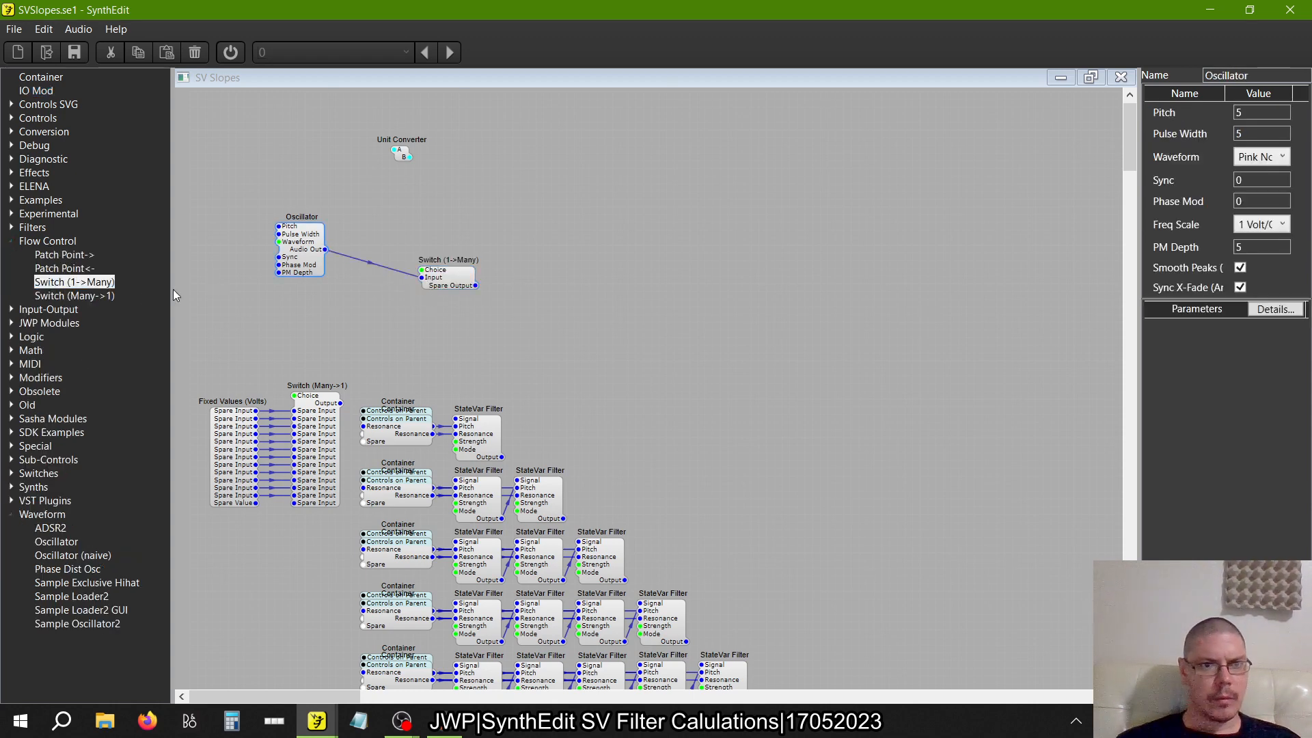
pyautogui.moveTo(75, 296); pyautogui.dragTo(805, 330)
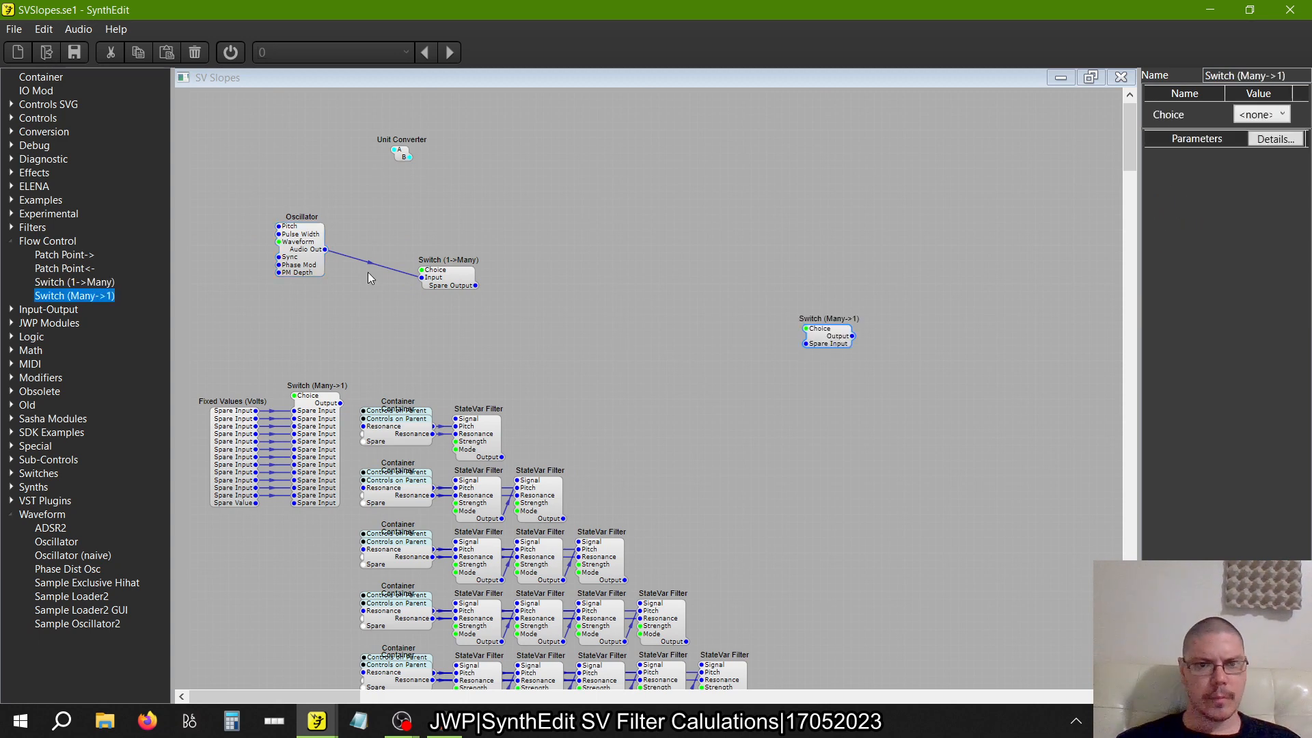
# Add a List Entry control above the Oscillator
pyautogui.scroll(-1, 319, 399)
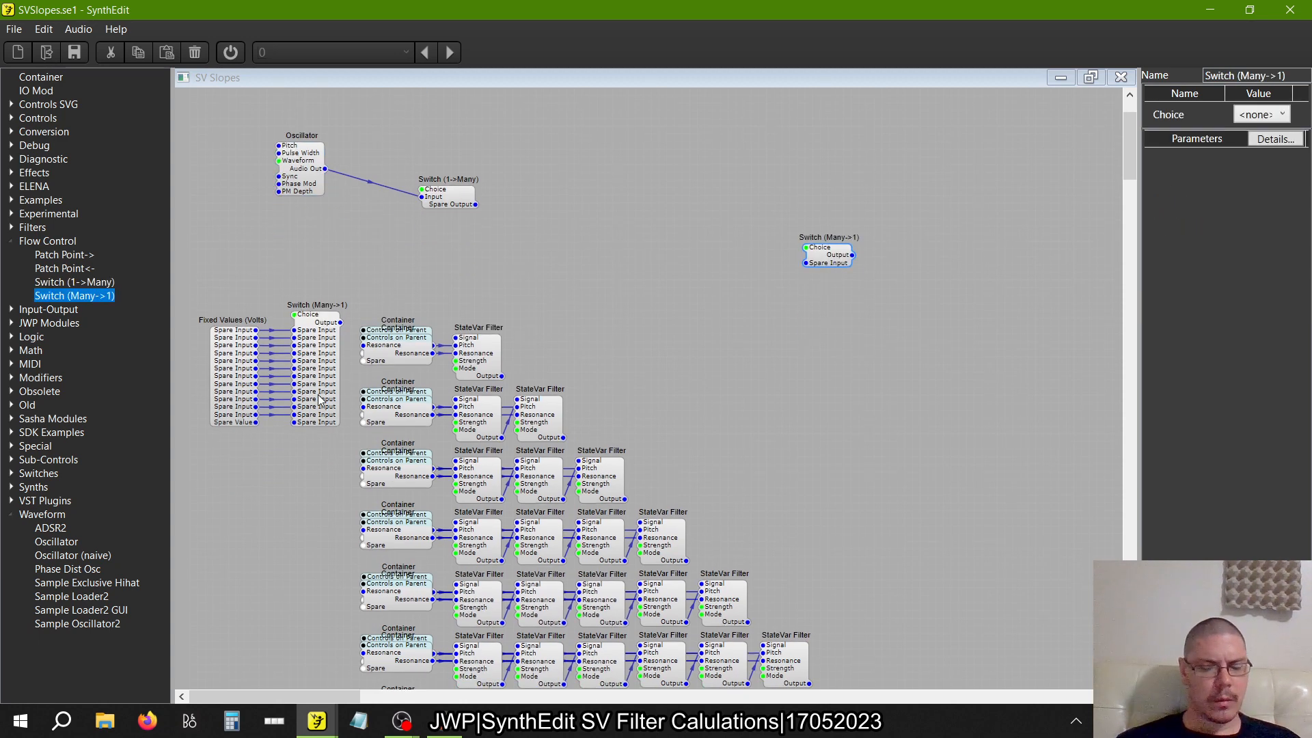
pyautogui.scroll(1, 274, 235)
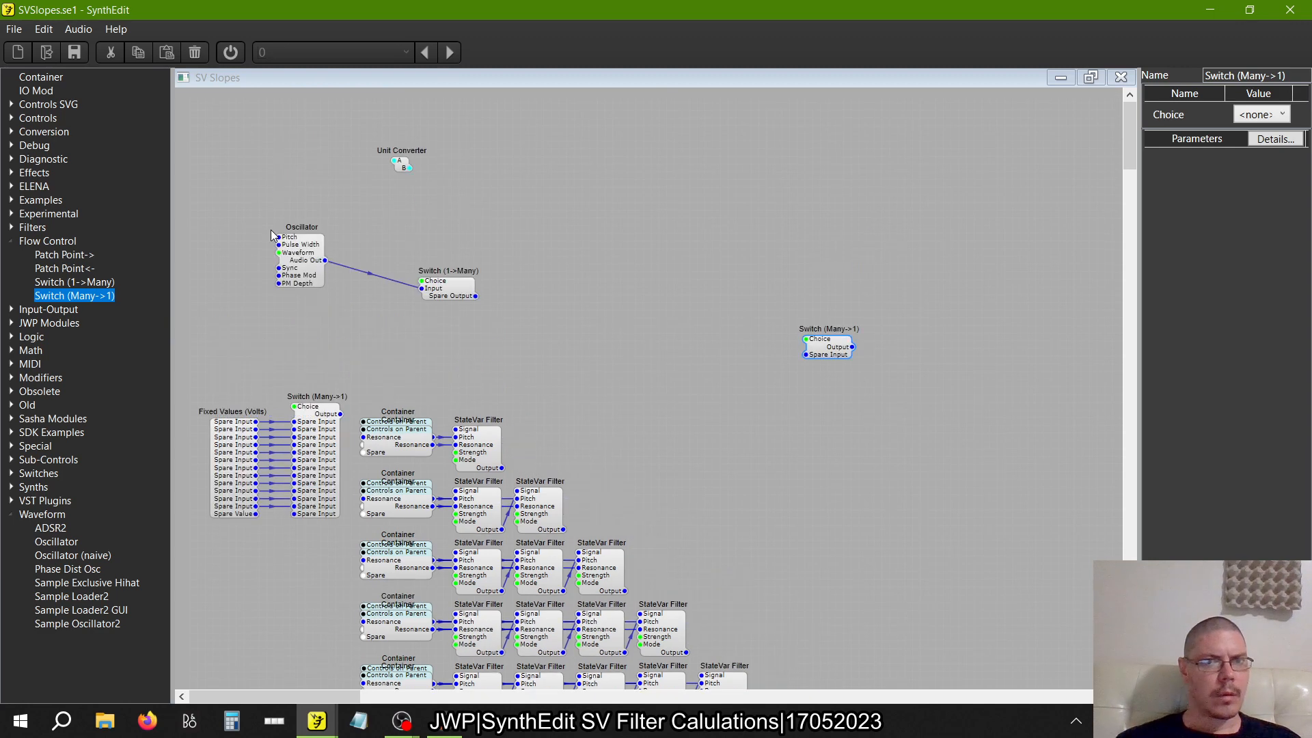
pyautogui.click(10, 119)
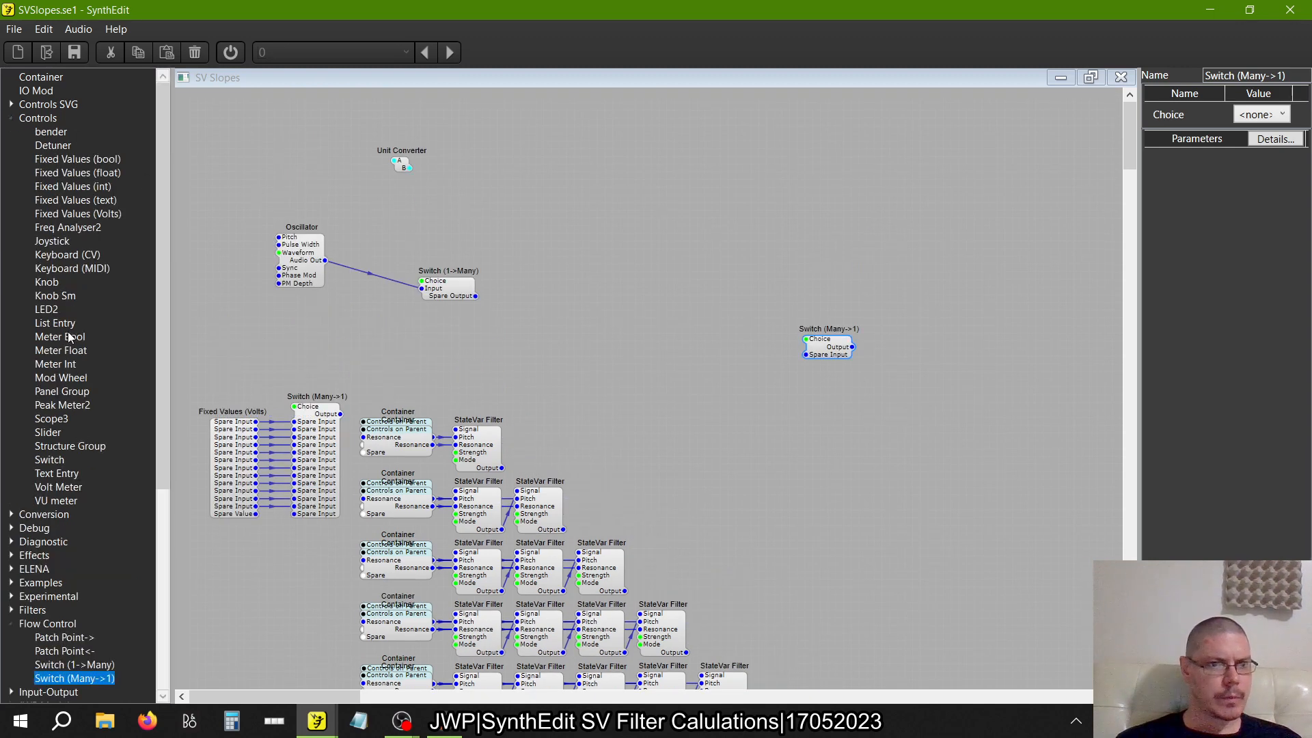
pyautogui.moveTo(54, 323); pyautogui.dragTo(252, 134)
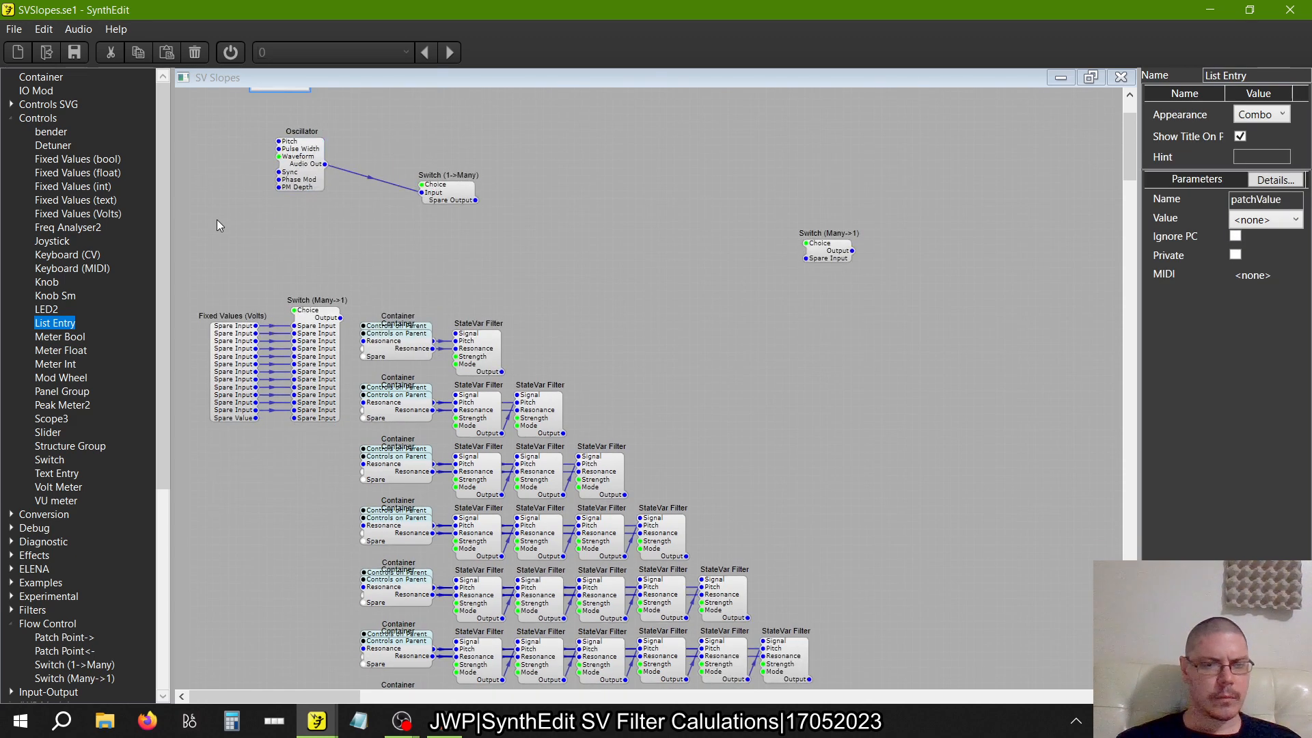
pyautogui.click(231, 386)
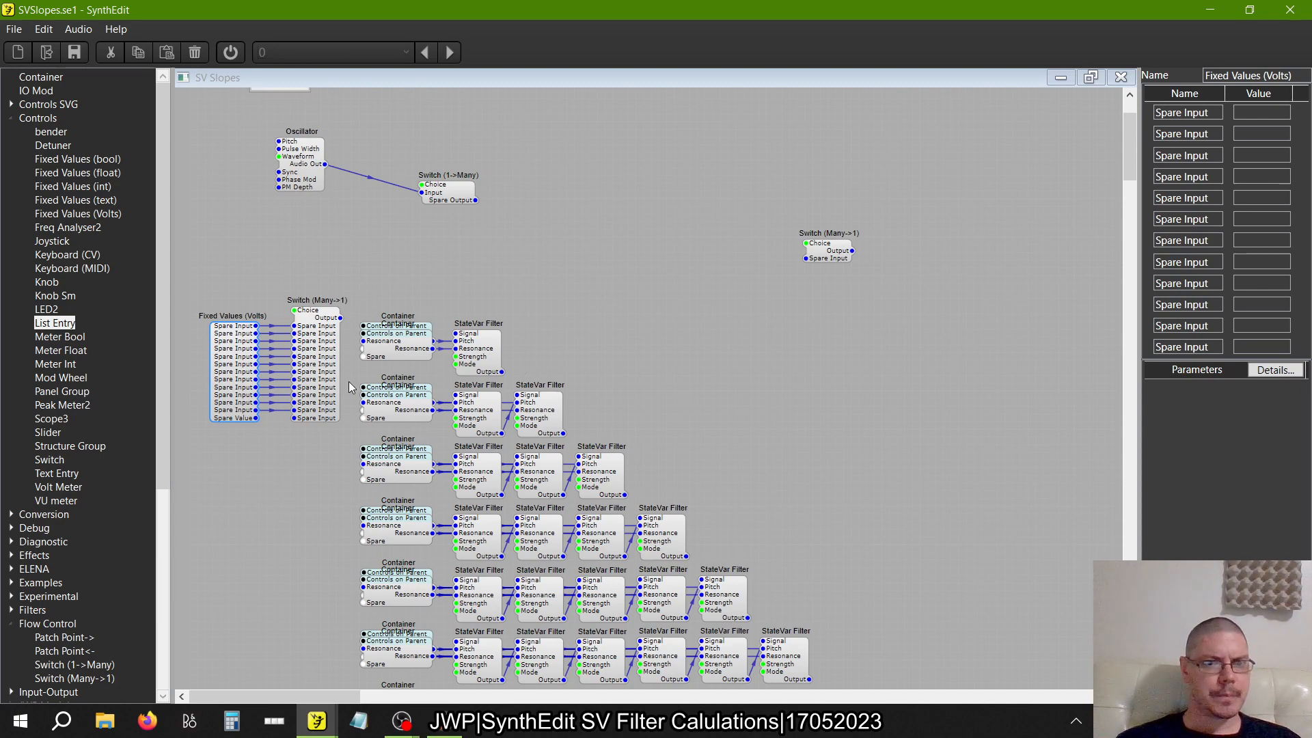
pyautogui.scroll(-10, 349, 387)
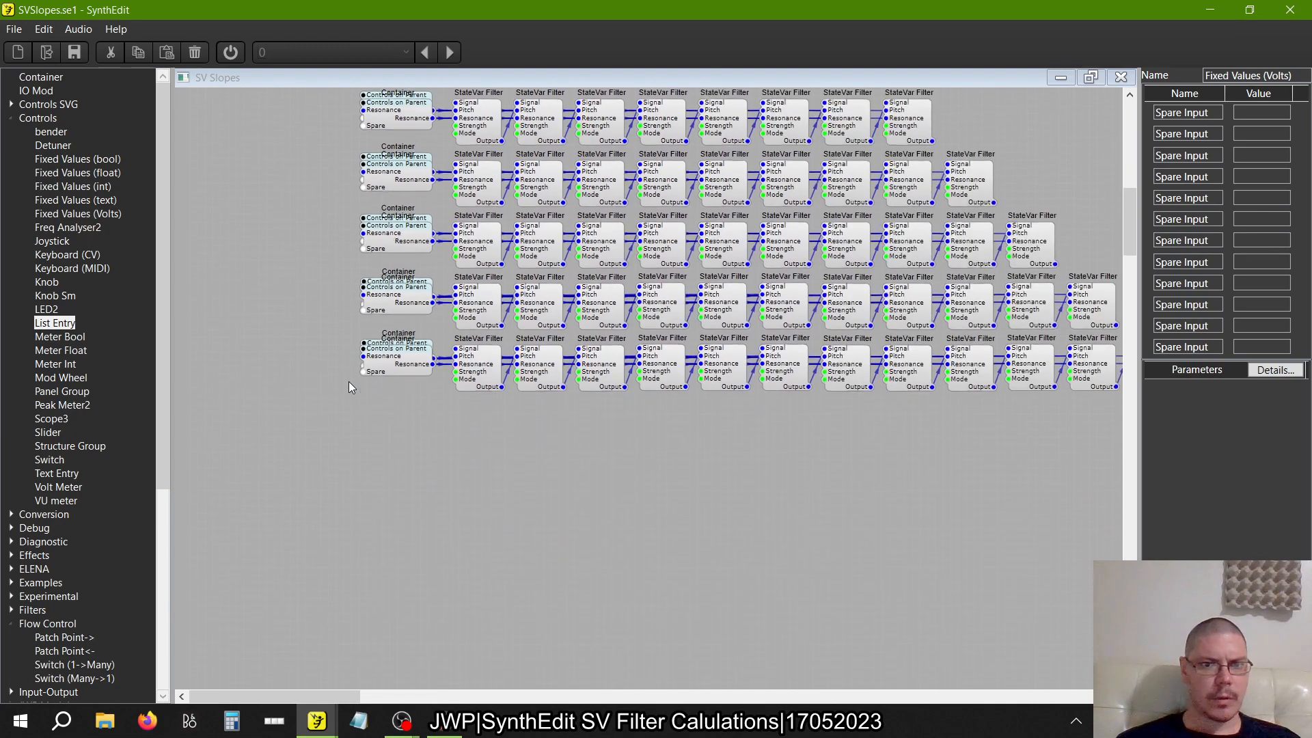
pyautogui.scroll(11, 348, 387)
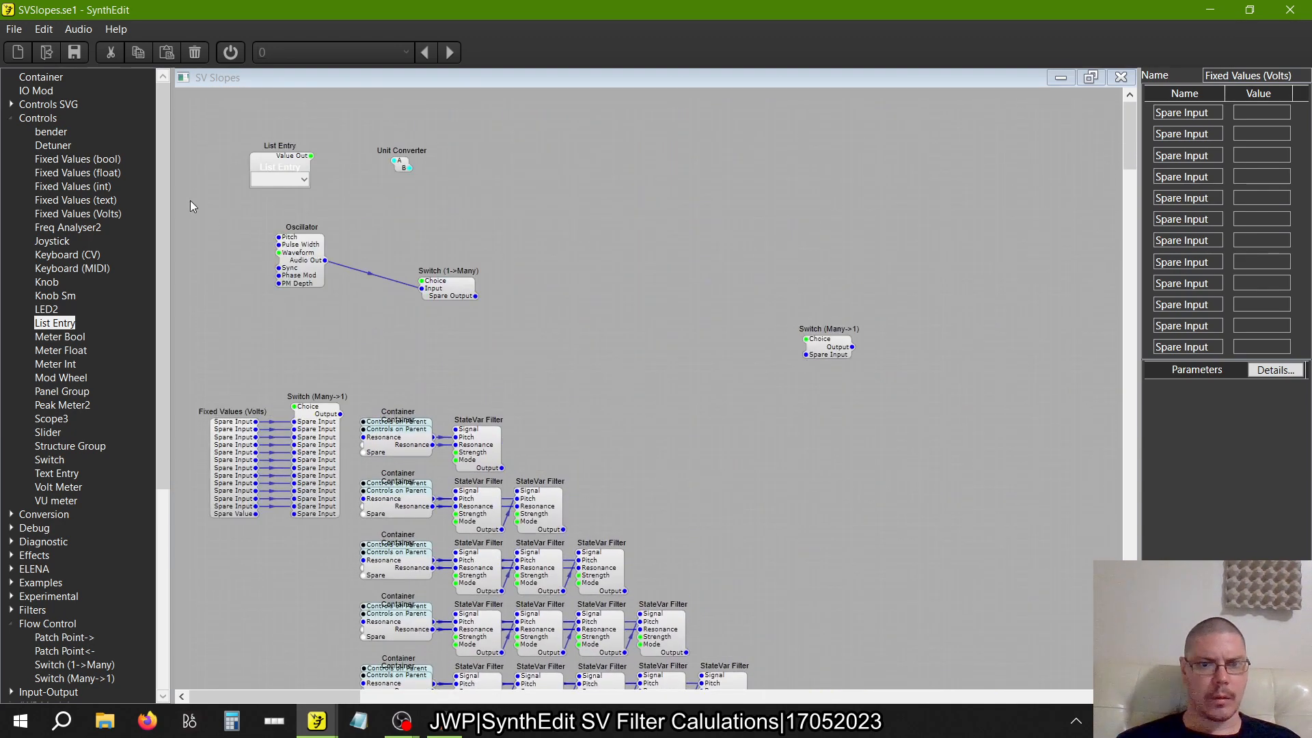
pyautogui.click(487, 460)
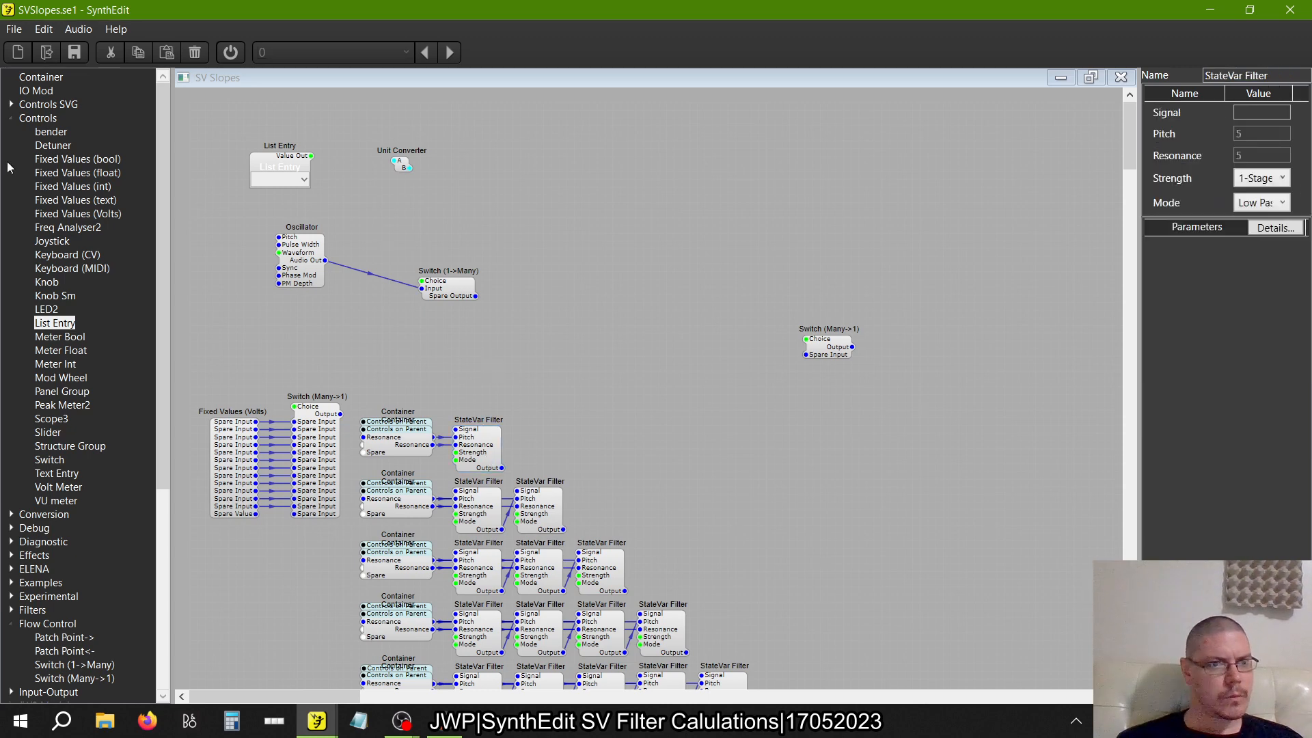
# Add a Slider connected to the Unit Converter's A input, with Horiz Slider appearance and a High value of 20000
pyautogui.moveTo(50, 436); pyautogui.dragTo(319, 163)
pyautogui.moveTo(407, 160); pyautogui.dragTo(441, 167)
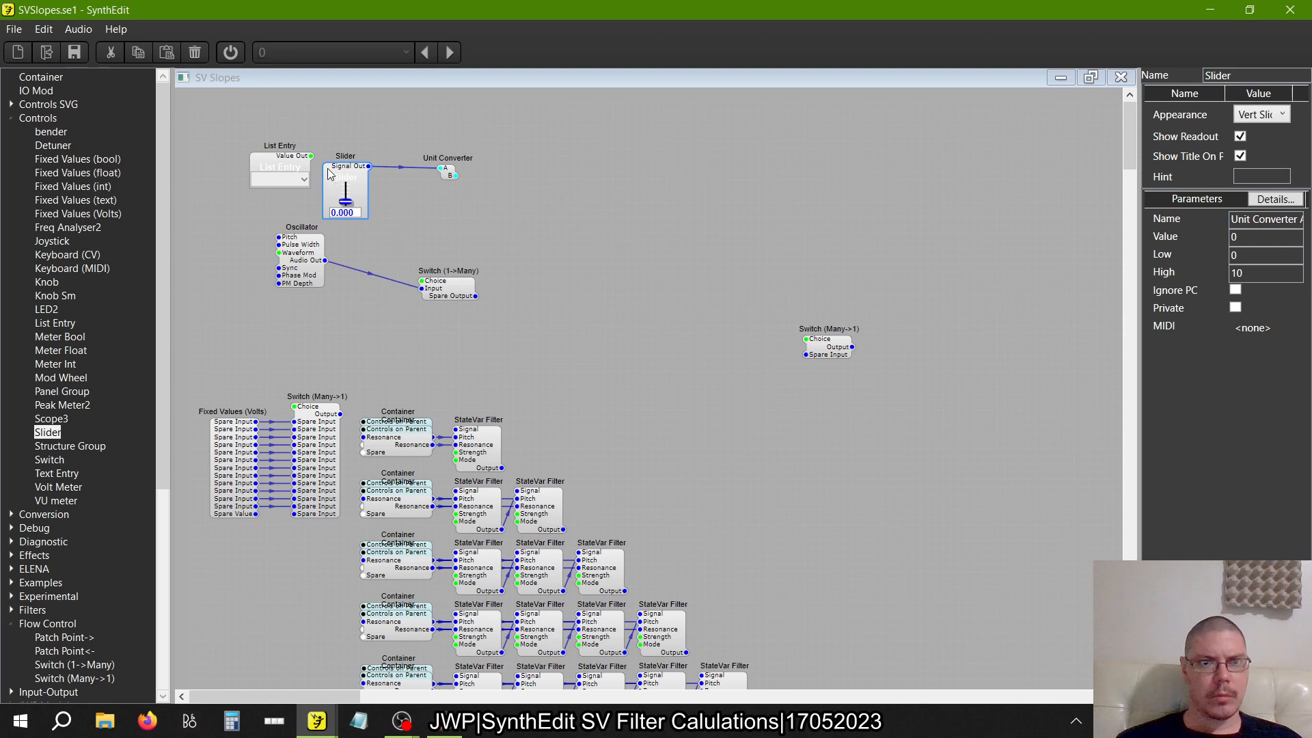
pyautogui.click(1261, 115)
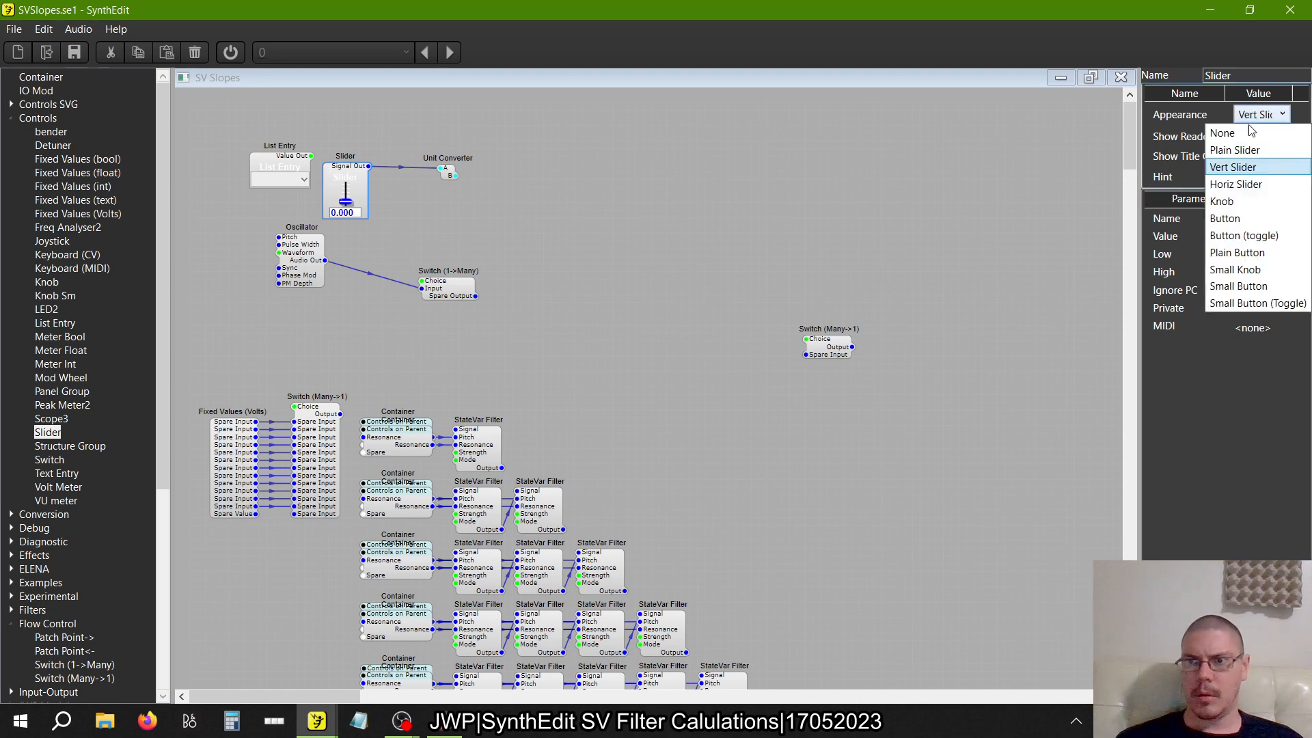
pyautogui.click(1257, 185)
pyautogui.click(1187, 259)
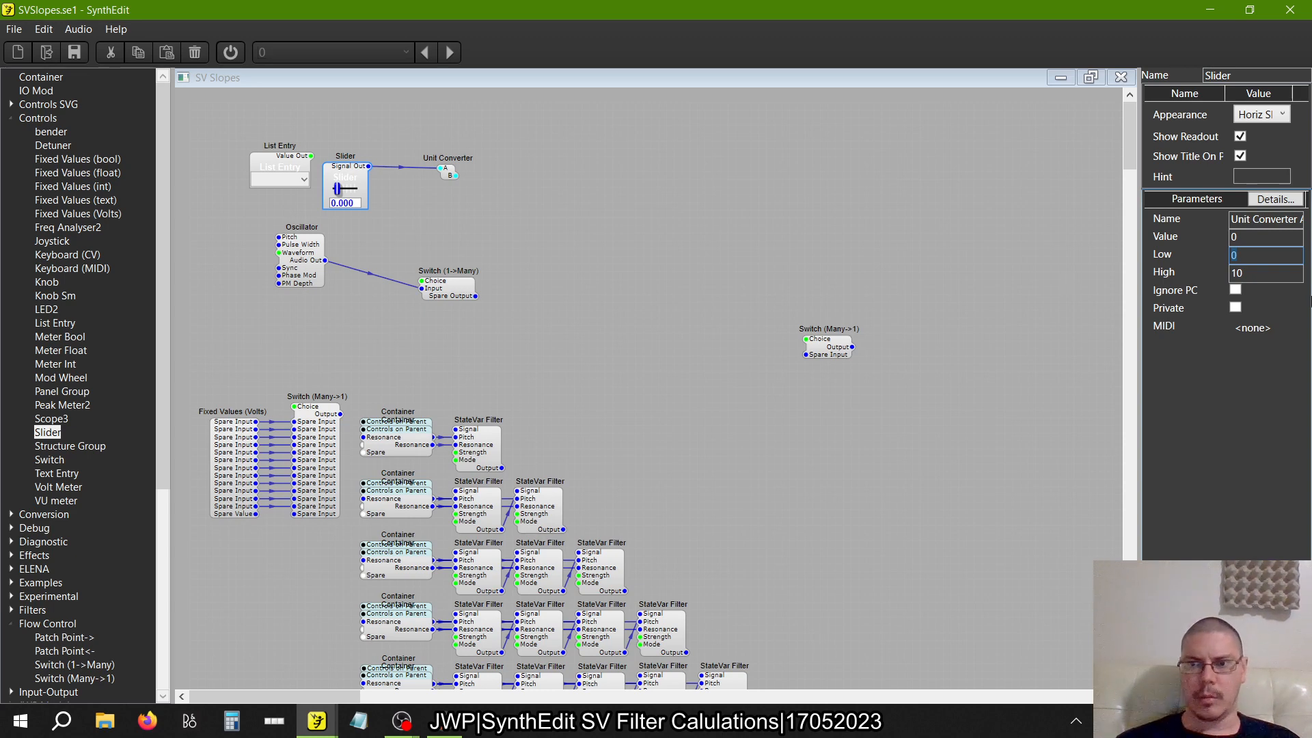
pyautogui.click(1277, 274)
pyautogui.write('20000')
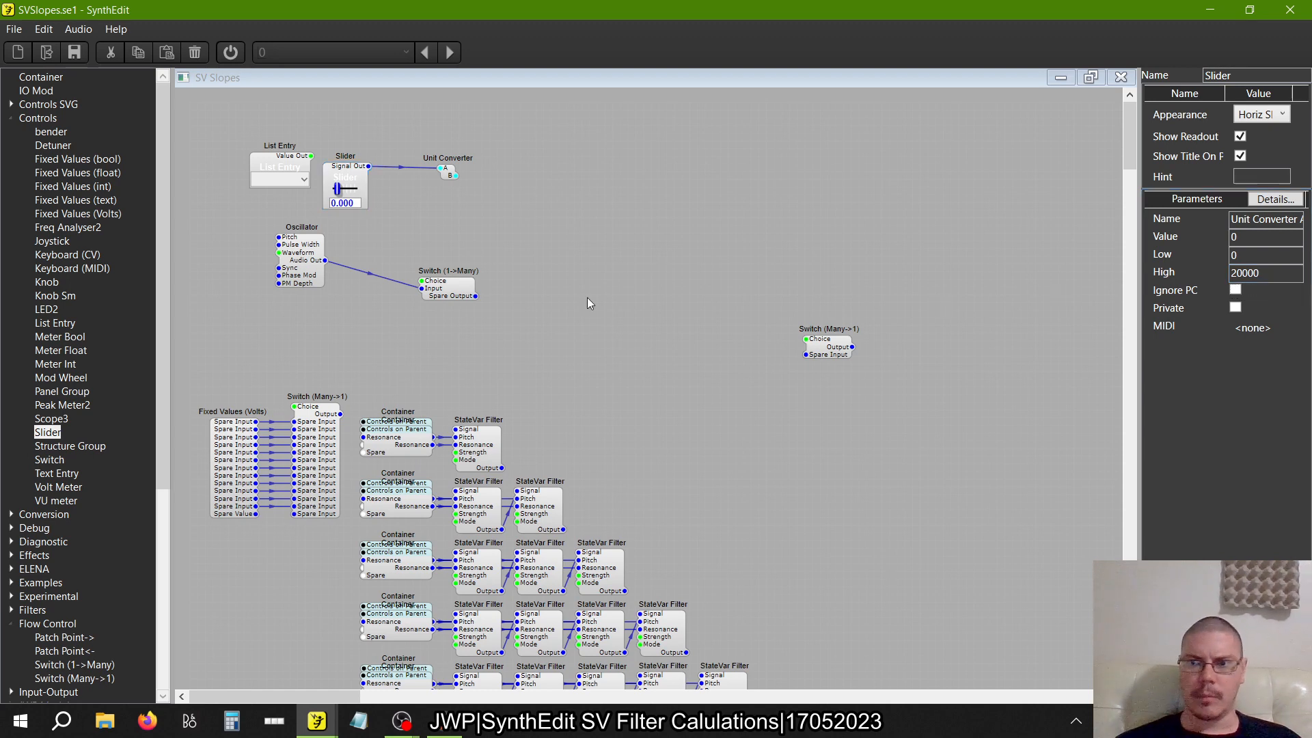
pyautogui.moveTo(335, 190)
pyautogui.mouseDown()
pyautogui.moveTo(383, 210)
pyautogui.moveTo(334, 205)
pyautogui.mouseUp()
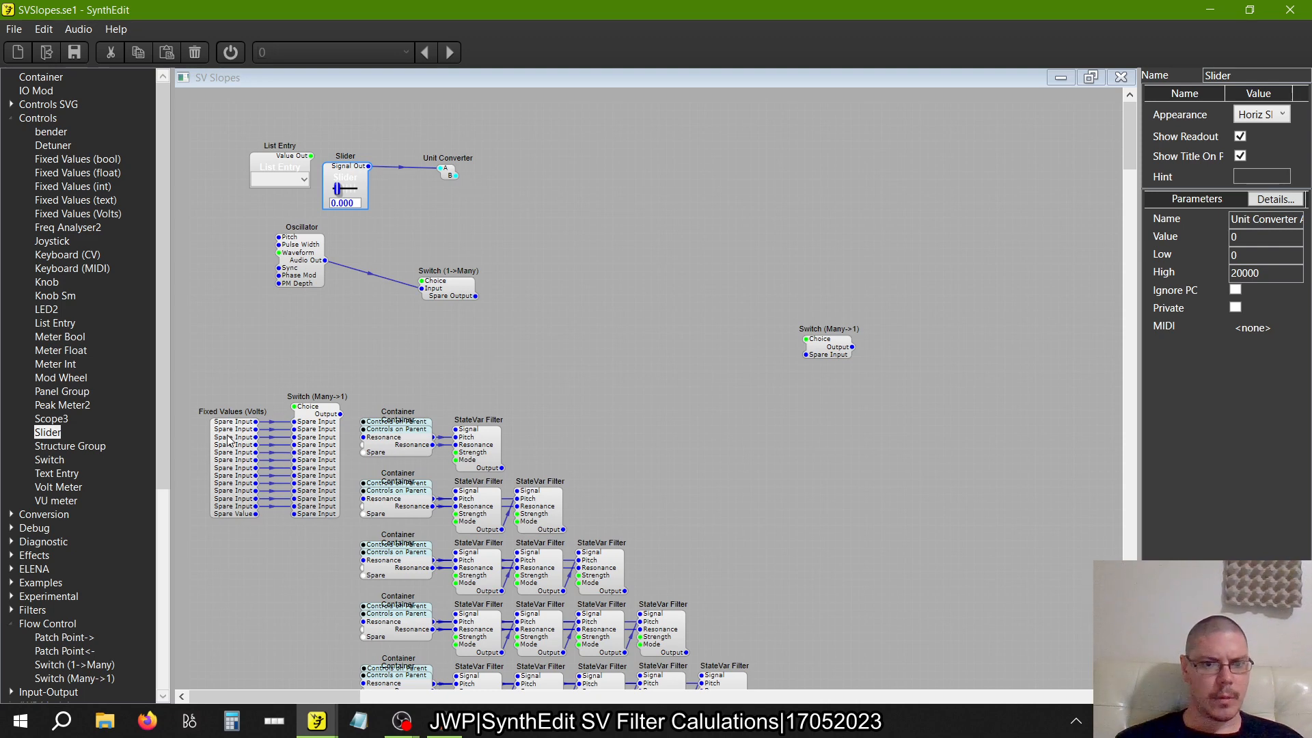
# Move the Resonance Containers of all twelve filter rows down together so each sits directly below its row's Center Container
pyautogui.scroll(-3, 335, 474)
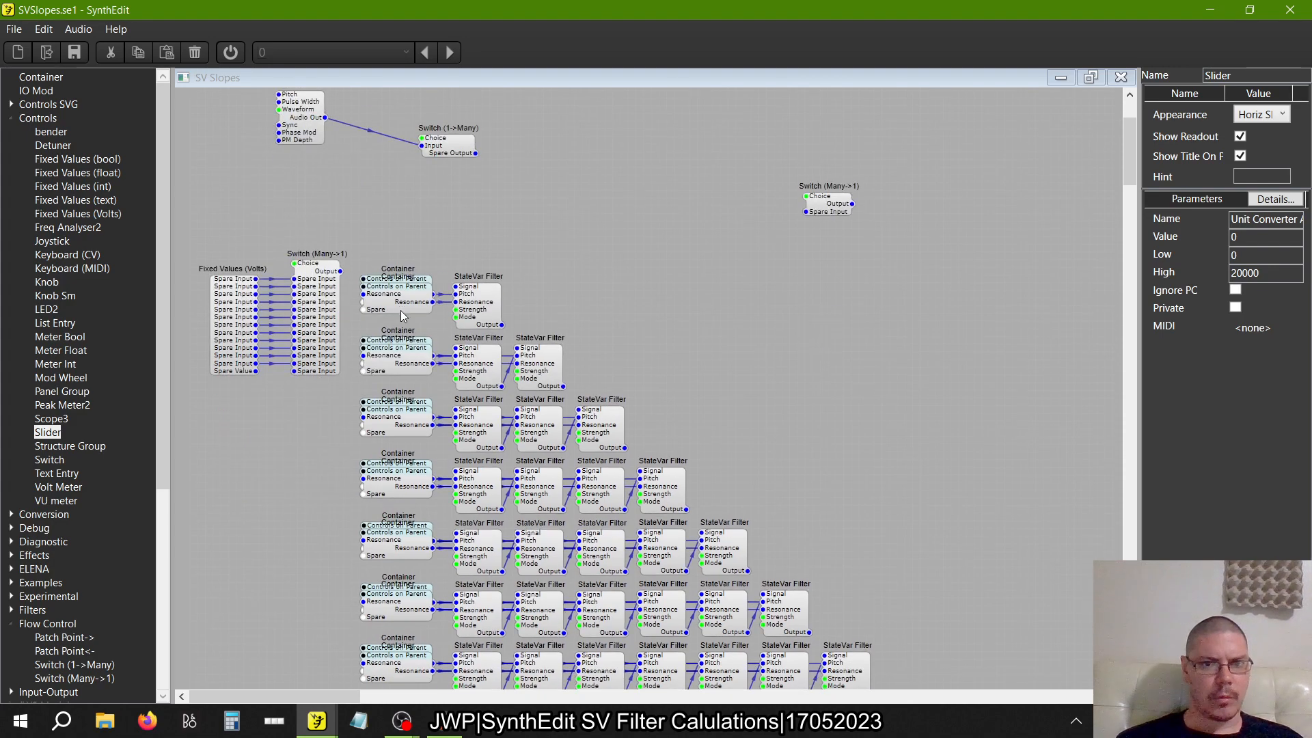
pyautogui.click(401, 316)
pyautogui.keyDown('ctrl'); pyautogui.click(400, 362); pyautogui.keyUp('ctrl')
pyautogui.keyDown('ctrl'); pyautogui.click(400, 428); pyautogui.keyUp('ctrl')
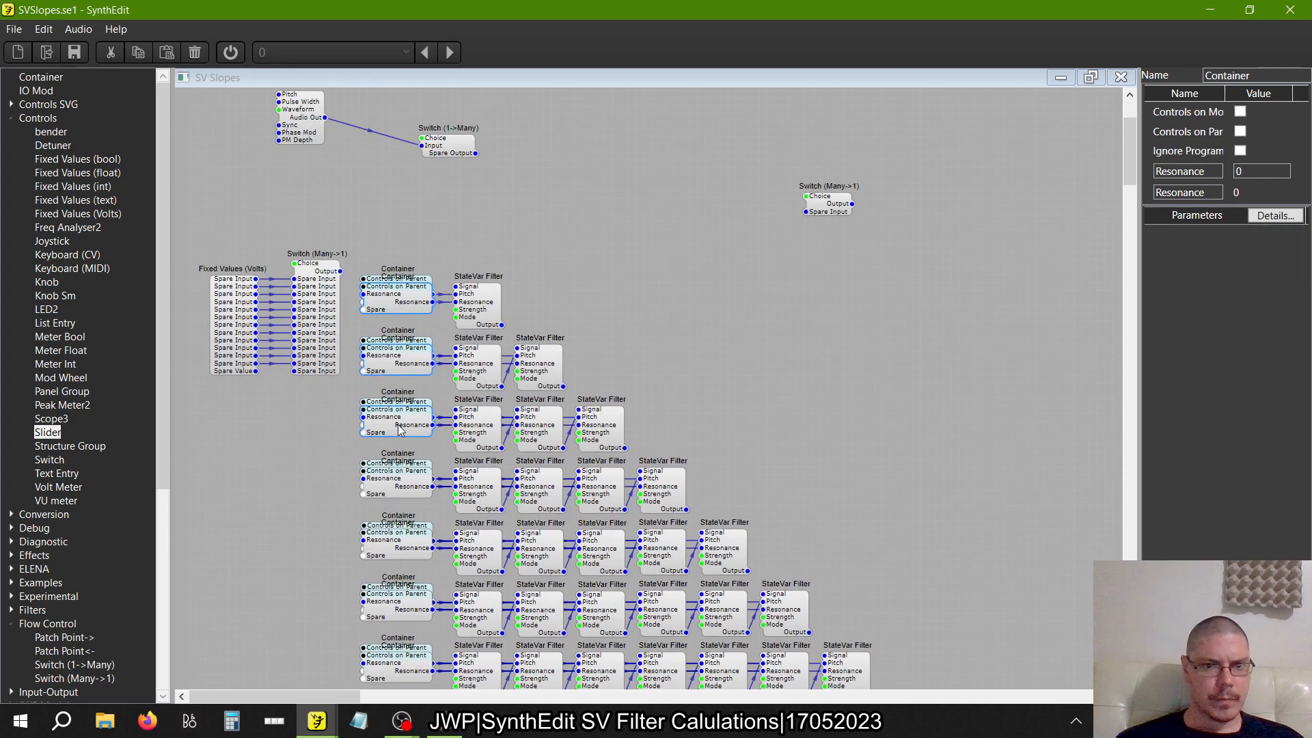
pyautogui.keyDown('ctrl'); pyautogui.click(395, 486); pyautogui.keyUp('ctrl')
pyautogui.scroll(-3, 395, 481)
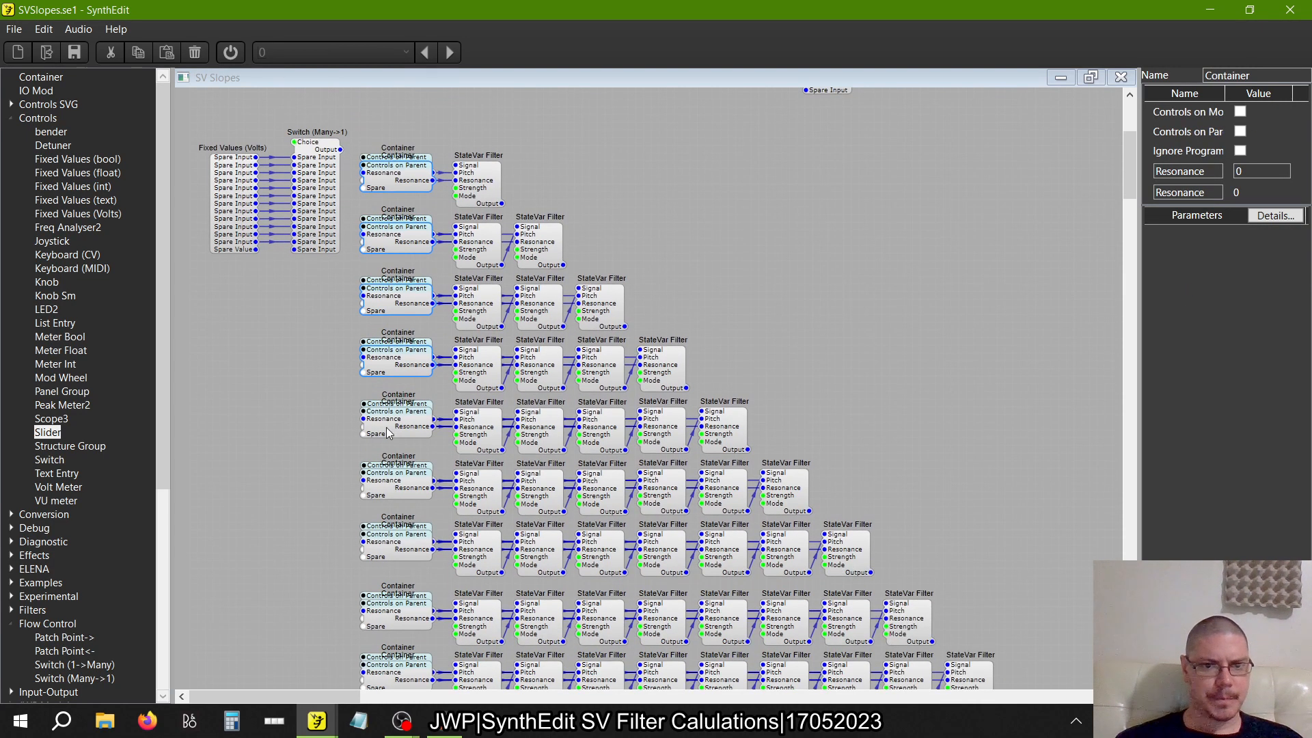
pyautogui.keyDown('ctrl'); pyautogui.click(390, 430); pyautogui.keyUp('ctrl')
pyautogui.keyDown('ctrl'); pyautogui.click(401, 494); pyautogui.keyUp('ctrl')
pyautogui.keyDown('ctrl'); pyautogui.click(401, 553); pyautogui.keyUp('ctrl')
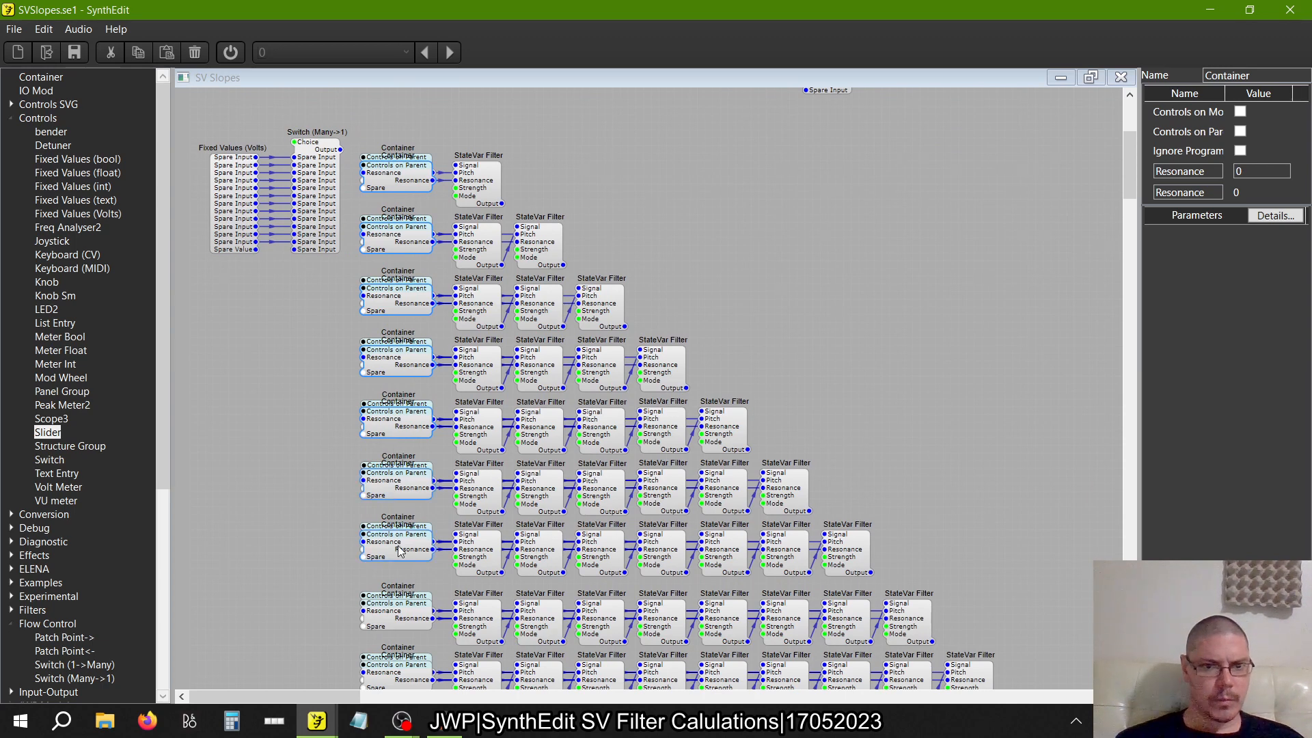
pyautogui.keyDown('ctrl'); pyautogui.click(399, 617); pyautogui.keyUp('ctrl')
pyautogui.scroll(-5, 400, 616)
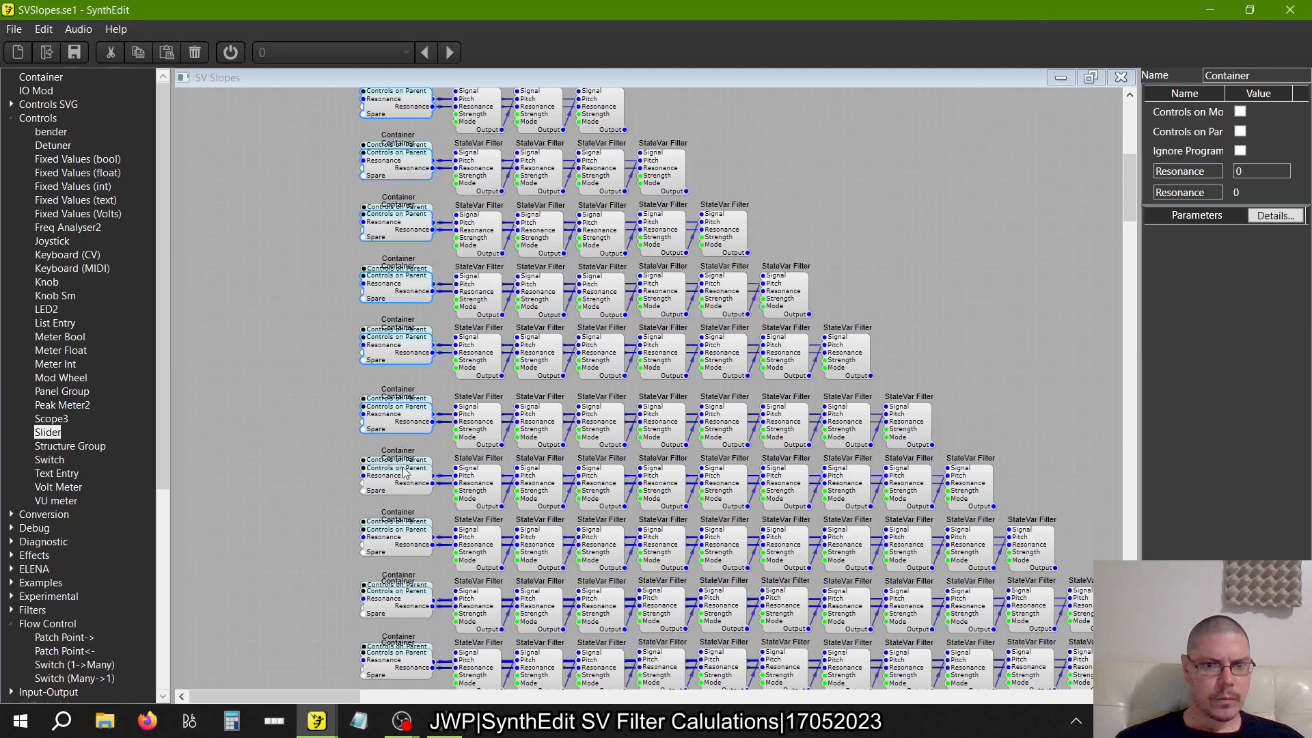
pyautogui.keyDown('ctrl'); pyautogui.click(398, 490); pyautogui.keyUp('ctrl')
pyautogui.keyDown('ctrl'); pyautogui.click(399, 540); pyautogui.keyUp('ctrl')
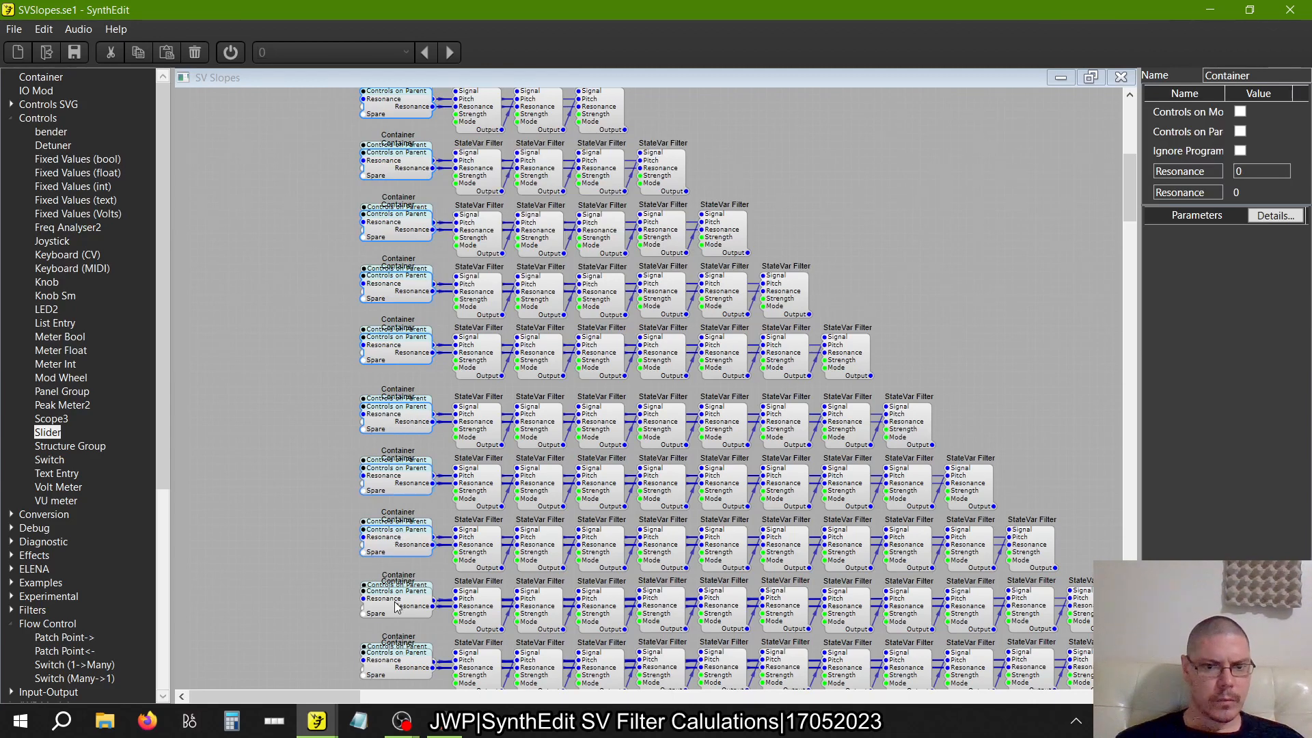
pyautogui.keyDown('ctrl'); pyautogui.click(397, 607); pyautogui.keyUp('ctrl')
pyautogui.scroll(-3, 395, 601)
pyautogui.keyDown('ctrl'); pyautogui.click(404, 540); pyautogui.keyUp('ctrl')
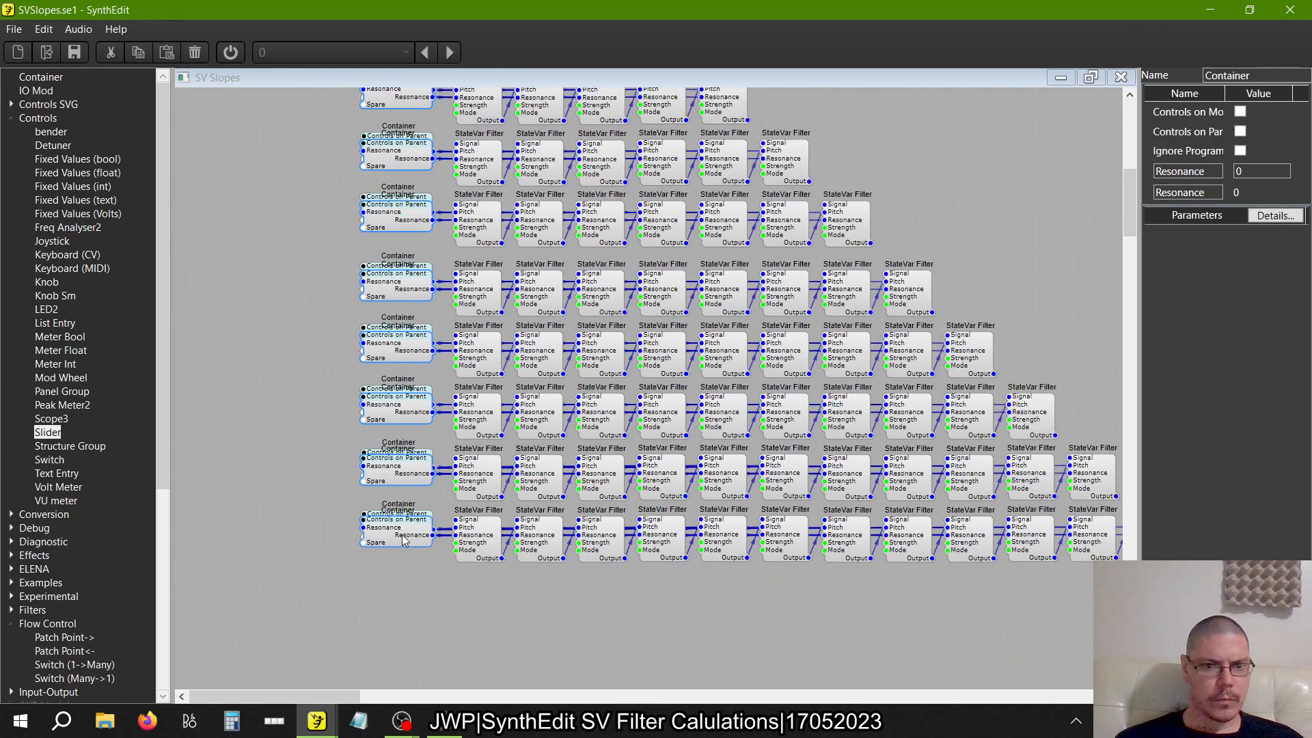
pyautogui.scroll(8, 506, 570)
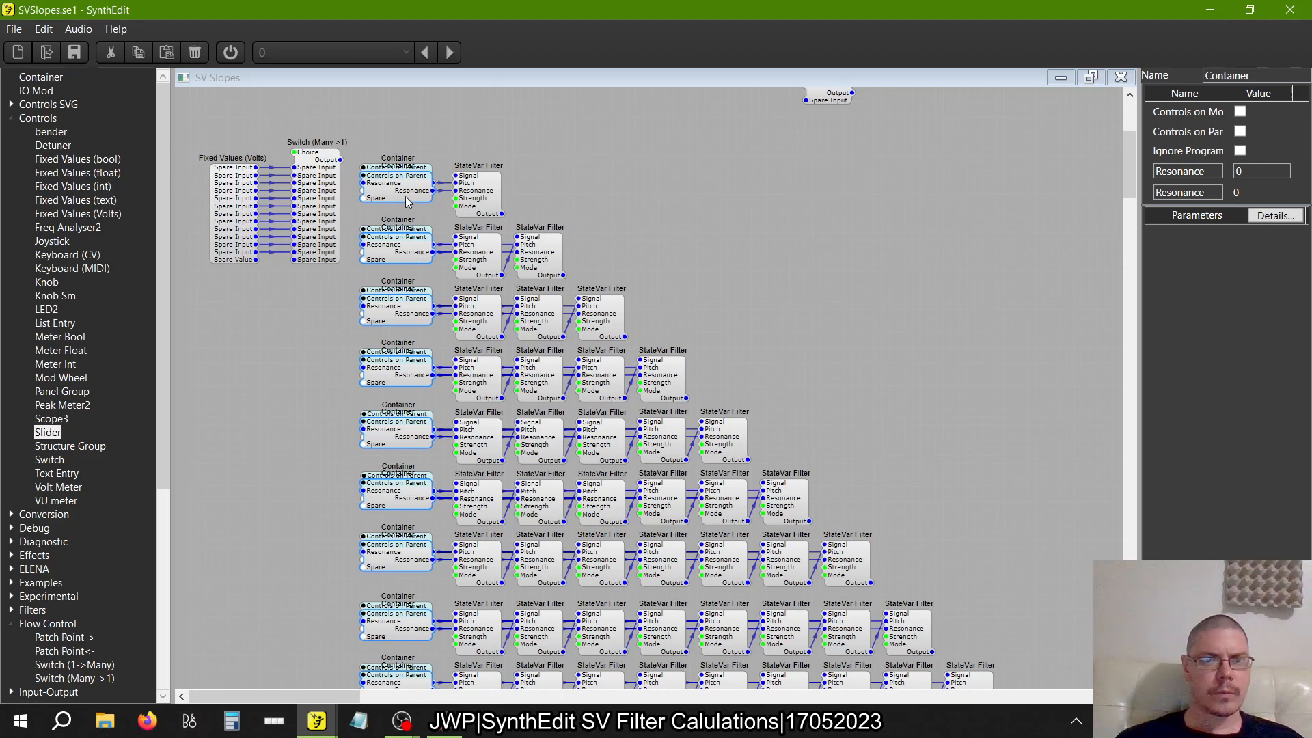
pyautogui.moveTo(408, 200); pyautogui.dragTo(409, 221)
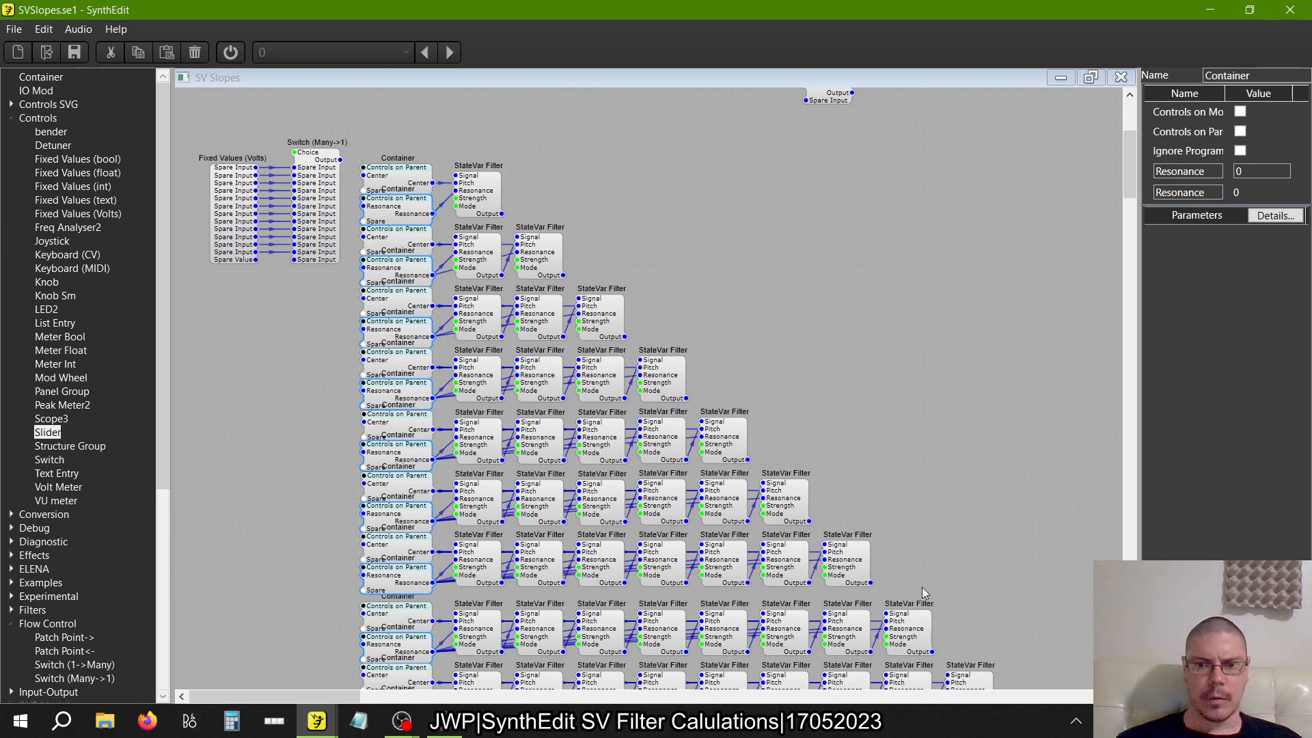
# Move the one- to seven-filter rows with their Containers slightly down to match the even spacing above the eight-filter row
pyautogui.moveTo(921, 588); pyautogui.dragTo(986, 603)
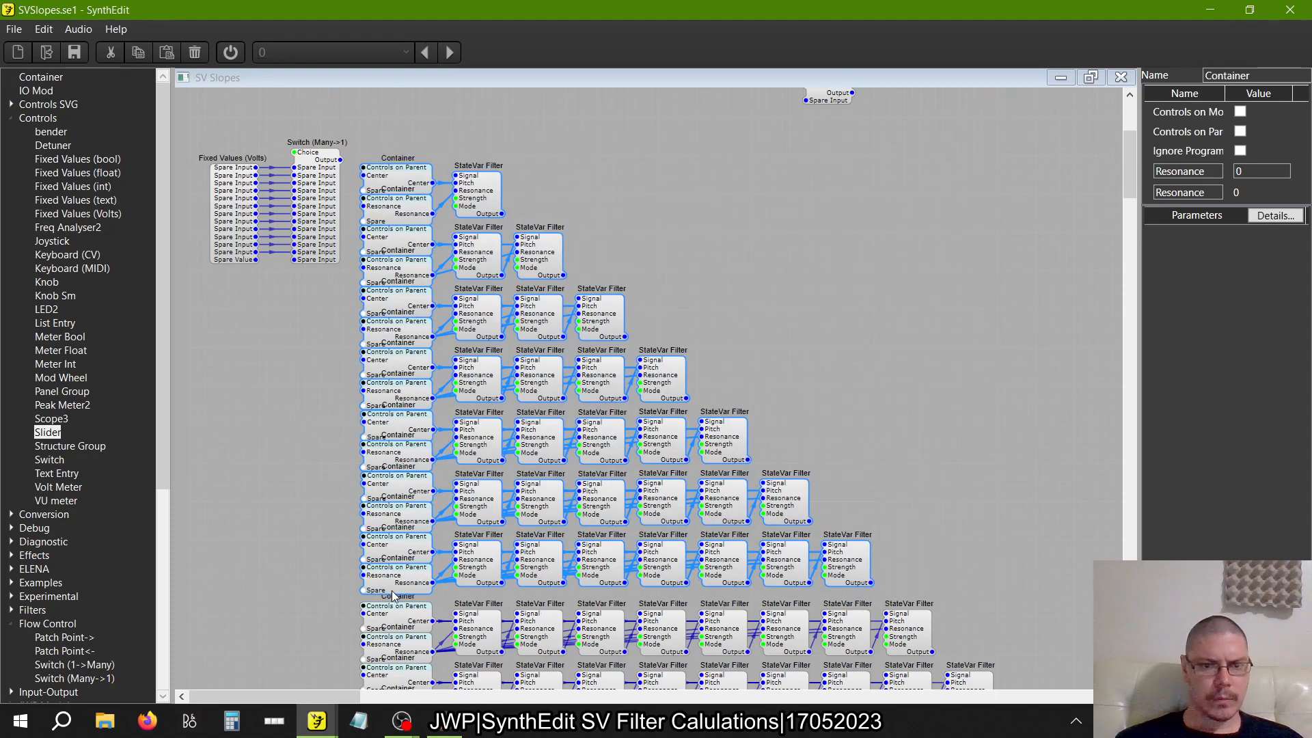
pyautogui.moveTo(394, 596); pyautogui.dragTo(396, 600)
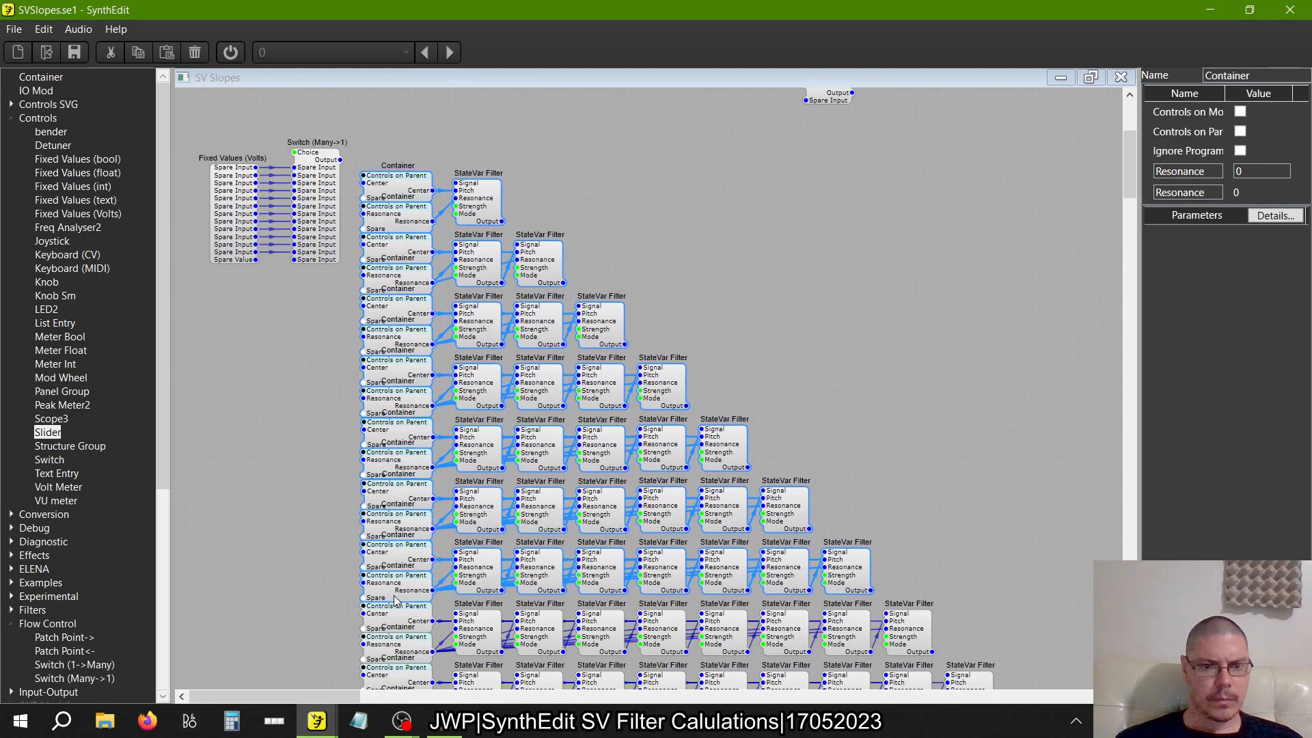
pyautogui.click(949, 326)
# Move the Fixed Values (Volts) and Switch (Many->1) modules together down and slightly left beside the Container column
pyautogui.scroll(-5, 948, 327)
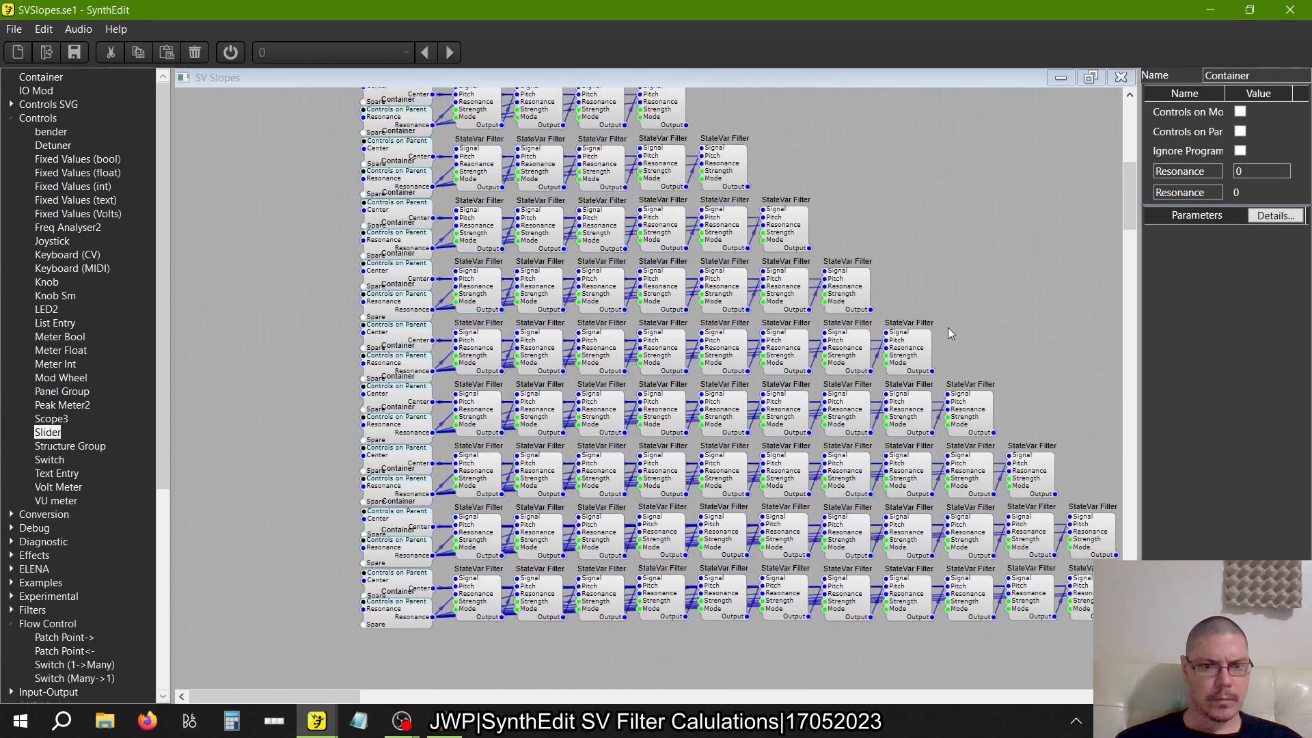
pyautogui.scroll(5, 948, 327)
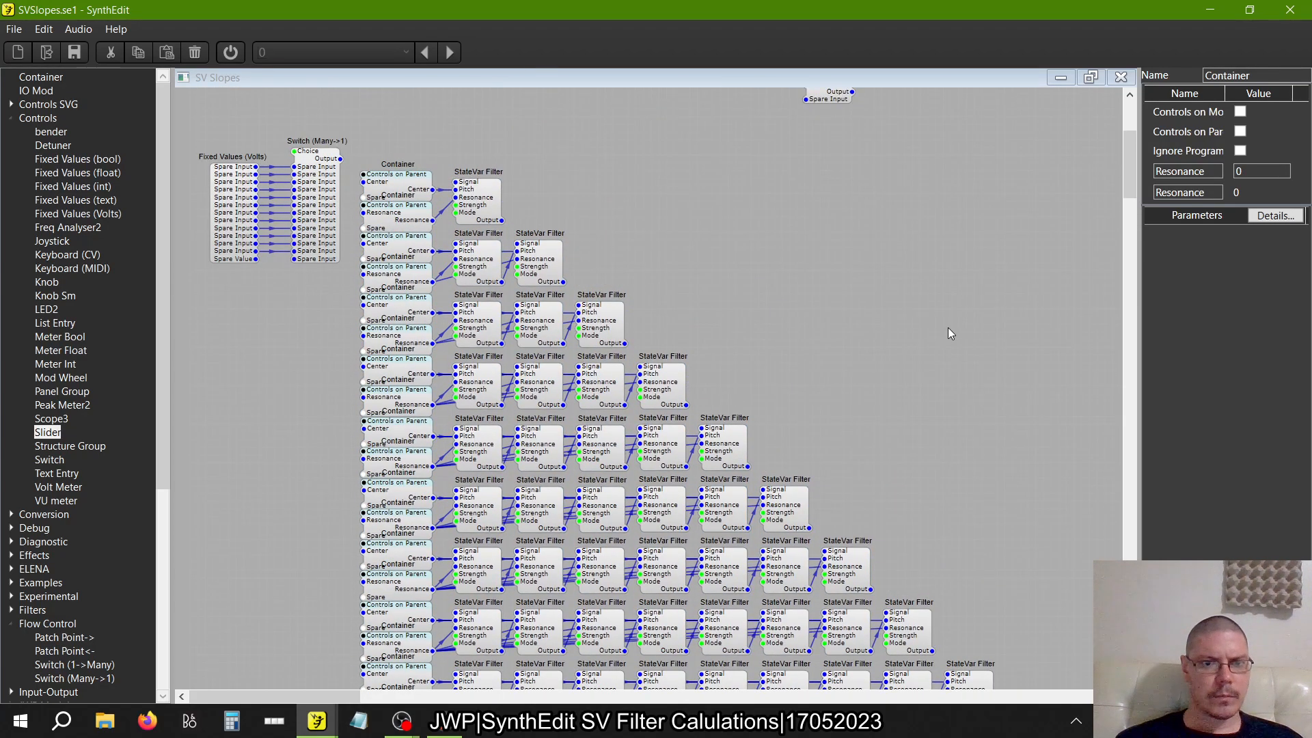
pyautogui.scroll(-7, 948, 327)
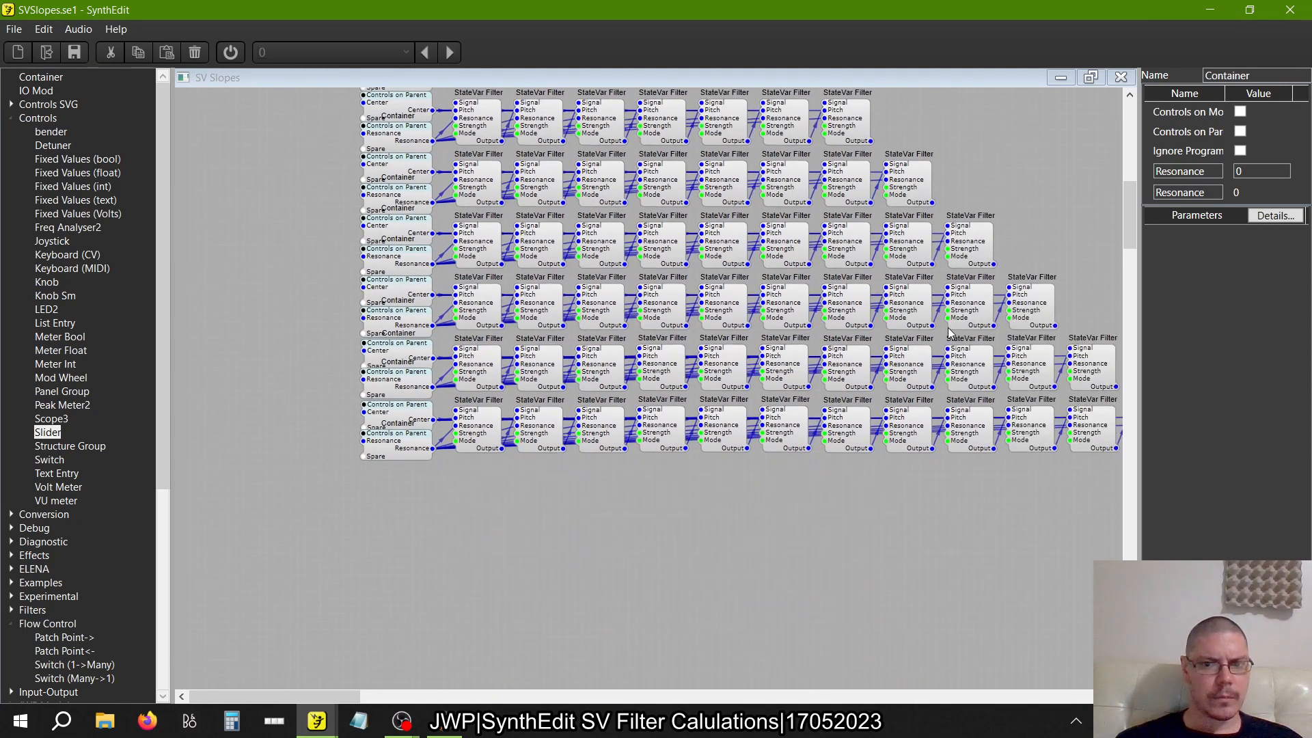
pyautogui.scroll(6, 948, 327)
pyautogui.scroll(1, 948, 327)
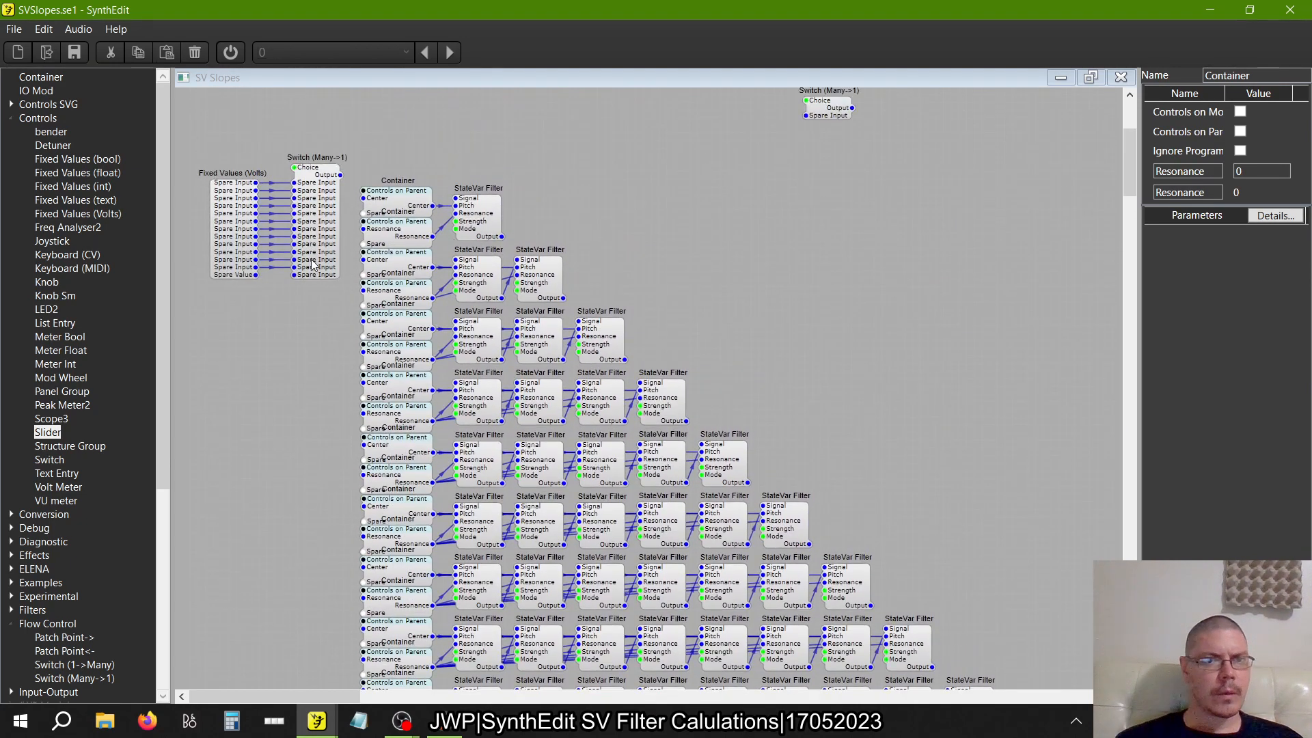
pyautogui.moveTo(351, 304); pyautogui.dragTo(187, 99)
pyautogui.moveTo(237, 233); pyautogui.dragTo(222, 302)
pyautogui.moveTo(326, 245); pyautogui.dragTo(362, 289)
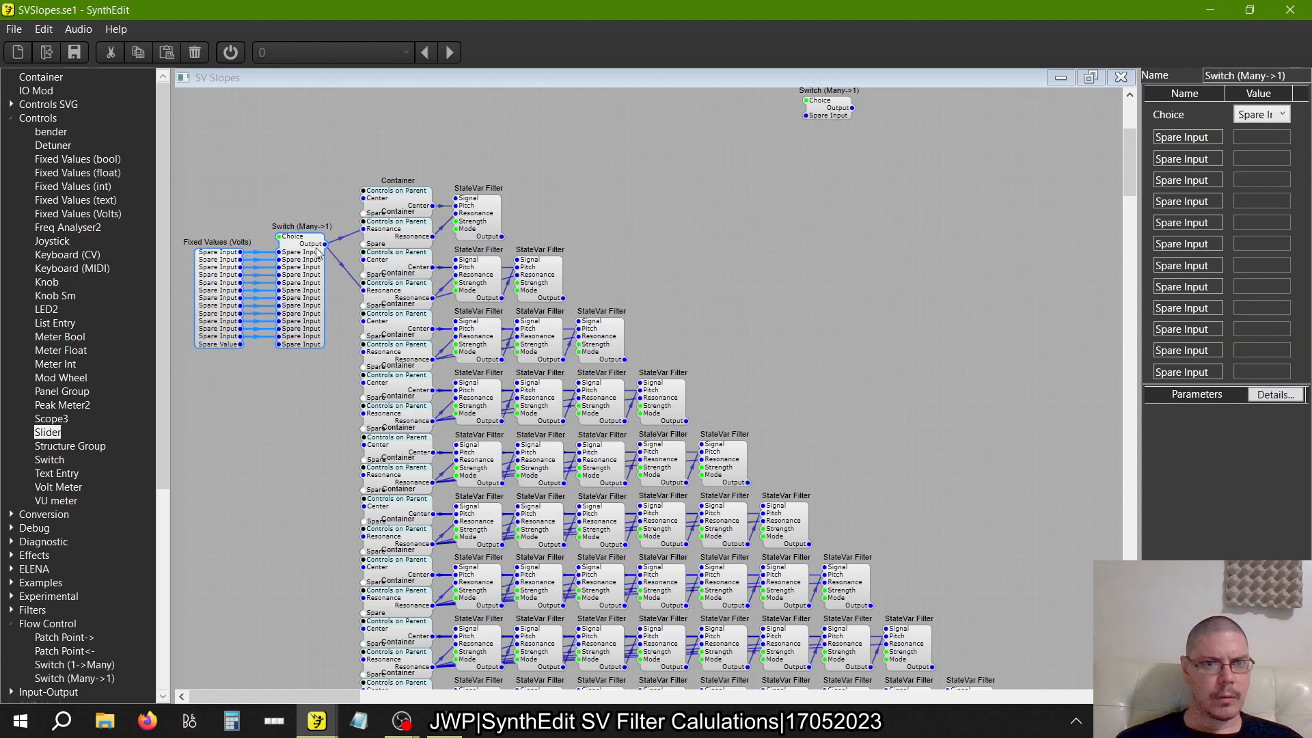
pyautogui.moveTo(364, 353); pyautogui.dragTo(326, 246)
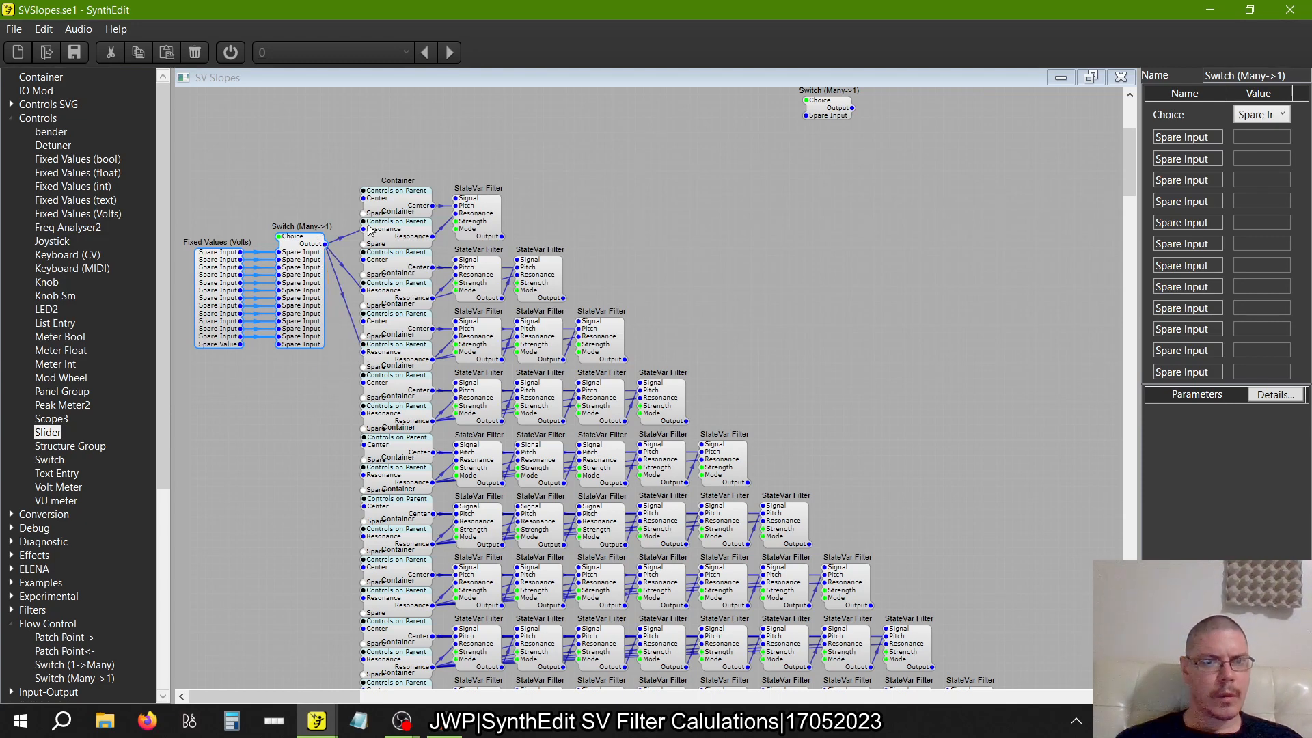
pyautogui.click(343, 243)
pyautogui.press('Delete')
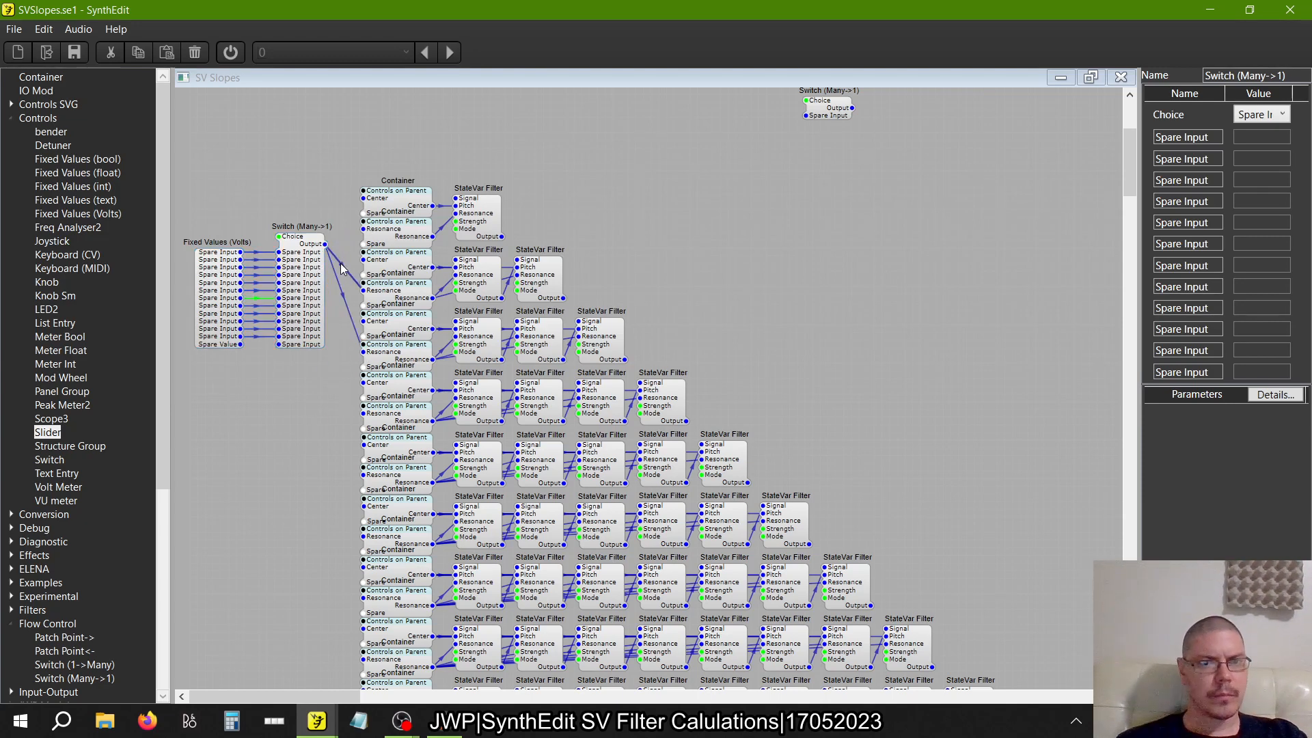
pyautogui.press('Delete')
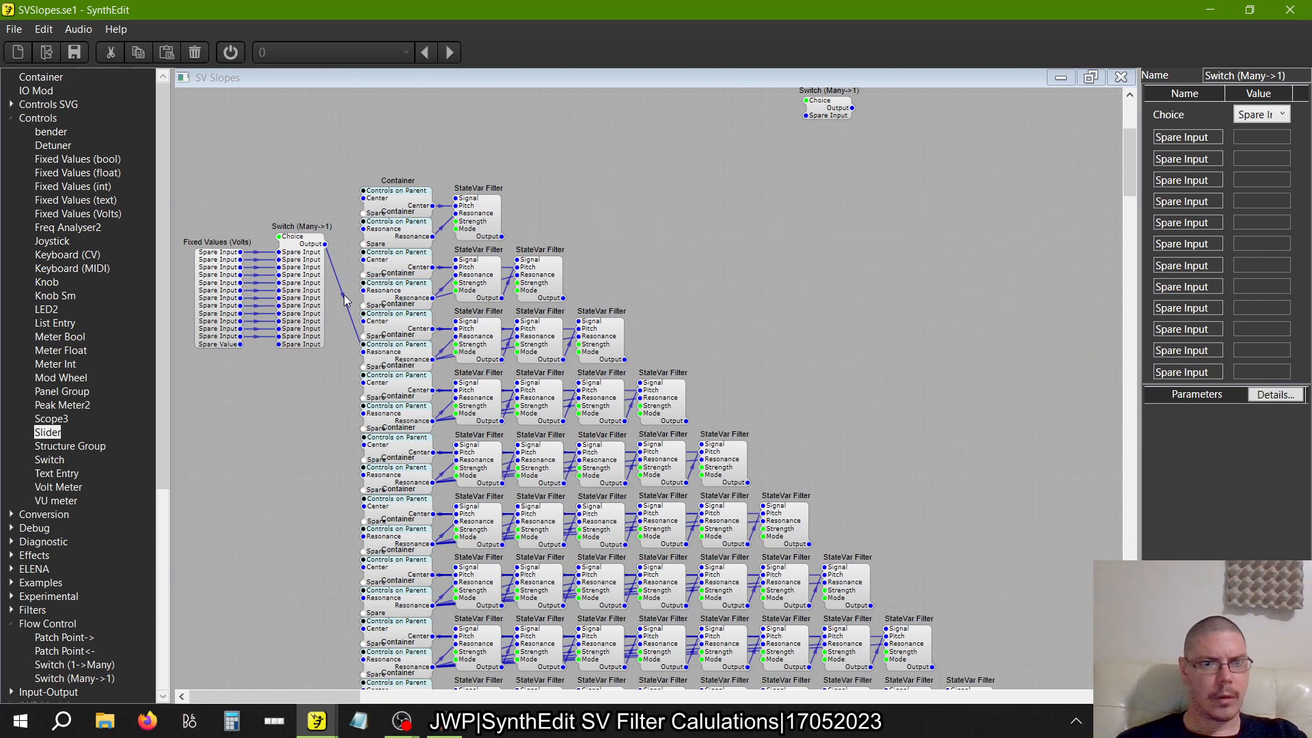
pyautogui.click(342, 302)
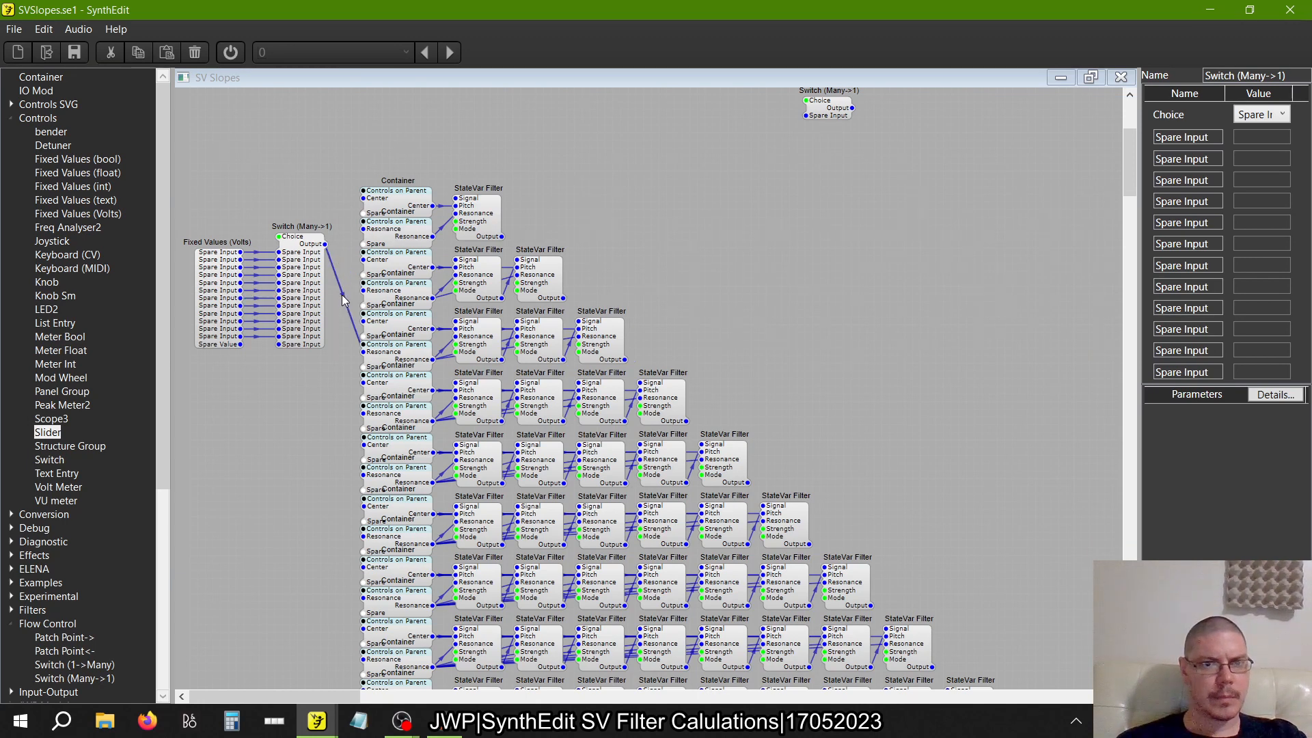
pyautogui.press('Delete')
# Copy the one-filter row's Resonance Container and paste two duplicates above the Container column
pyautogui.click(401, 235)
pyautogui.rightClick(399, 230)
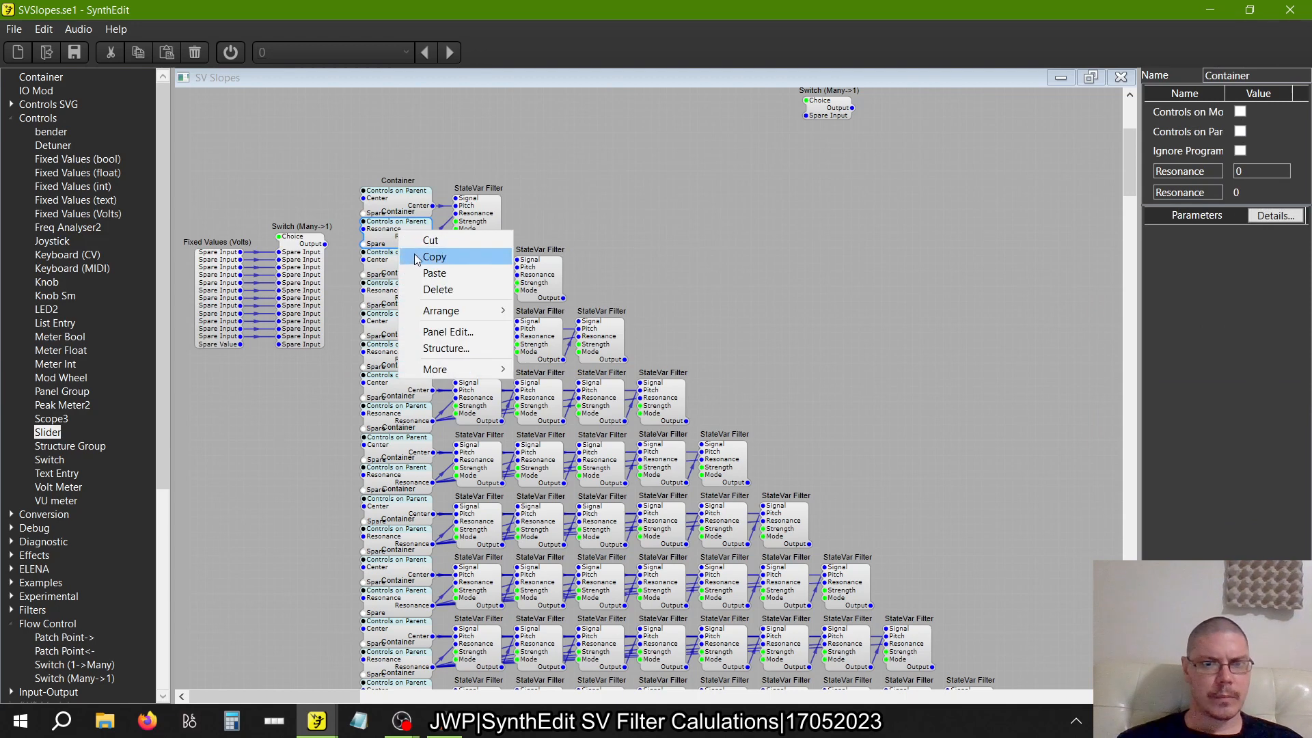
pyautogui.click(415, 256)
pyautogui.rightClick(314, 175)
pyautogui.click(340, 220)
pyautogui.rightClick(407, 137)
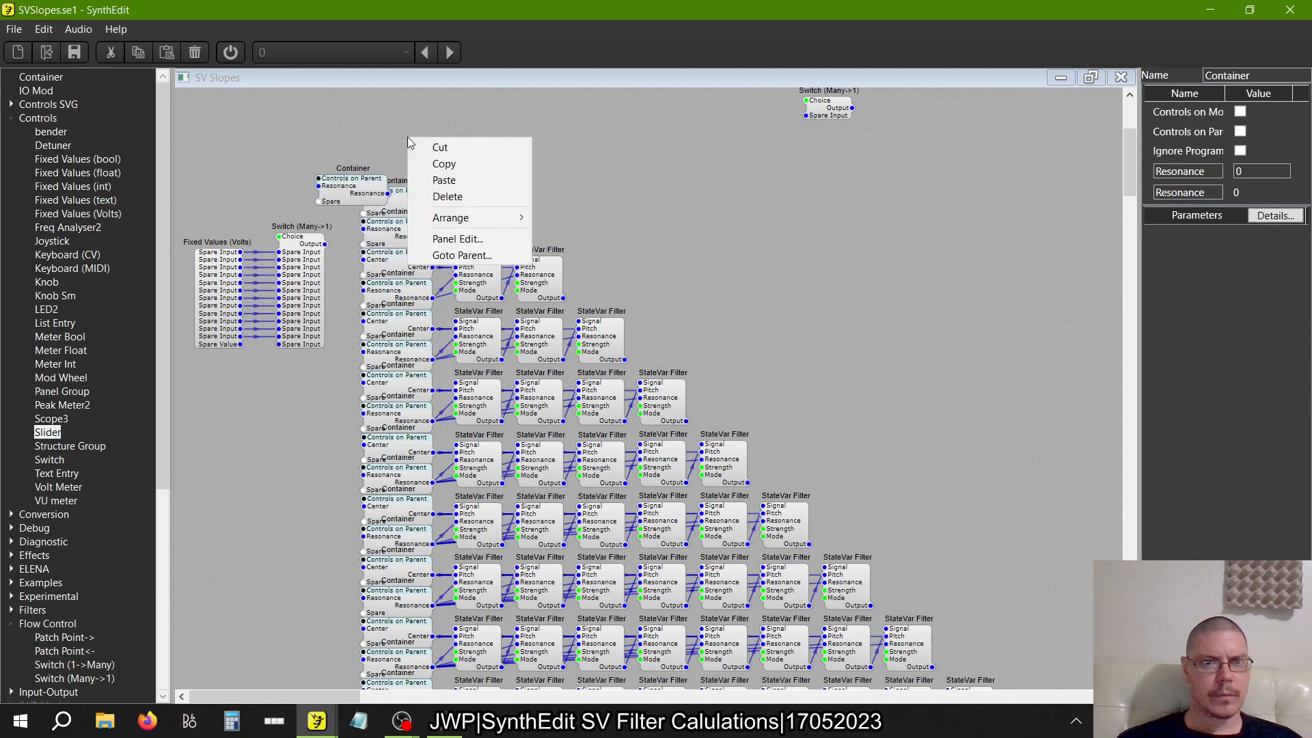
pyautogui.click(444, 178)
# Wire the Switch (Many->1) output through the two pasted Resonance Containers in series, and move the Fixed Values and Switch modules slightly left
pyautogui.moveTo(348, 186); pyautogui.dragTo(410, 148)
pyautogui.moveTo(311, 169)
pyautogui.mouseDown()
pyautogui.moveTo(350, 215)
pyautogui.moveTo(328, 266)
pyautogui.moveTo(324, 244)
pyautogui.mouseUp()
pyautogui.moveTo(335, 366); pyautogui.dragTo(175, 186)
pyautogui.moveTo(211, 291)
pyautogui.mouseDown()
pyautogui.moveTo(190, 274)
pyautogui.moveTo(203, 277)
pyautogui.mouseUp()
pyautogui.scroll(5, 457, 167)
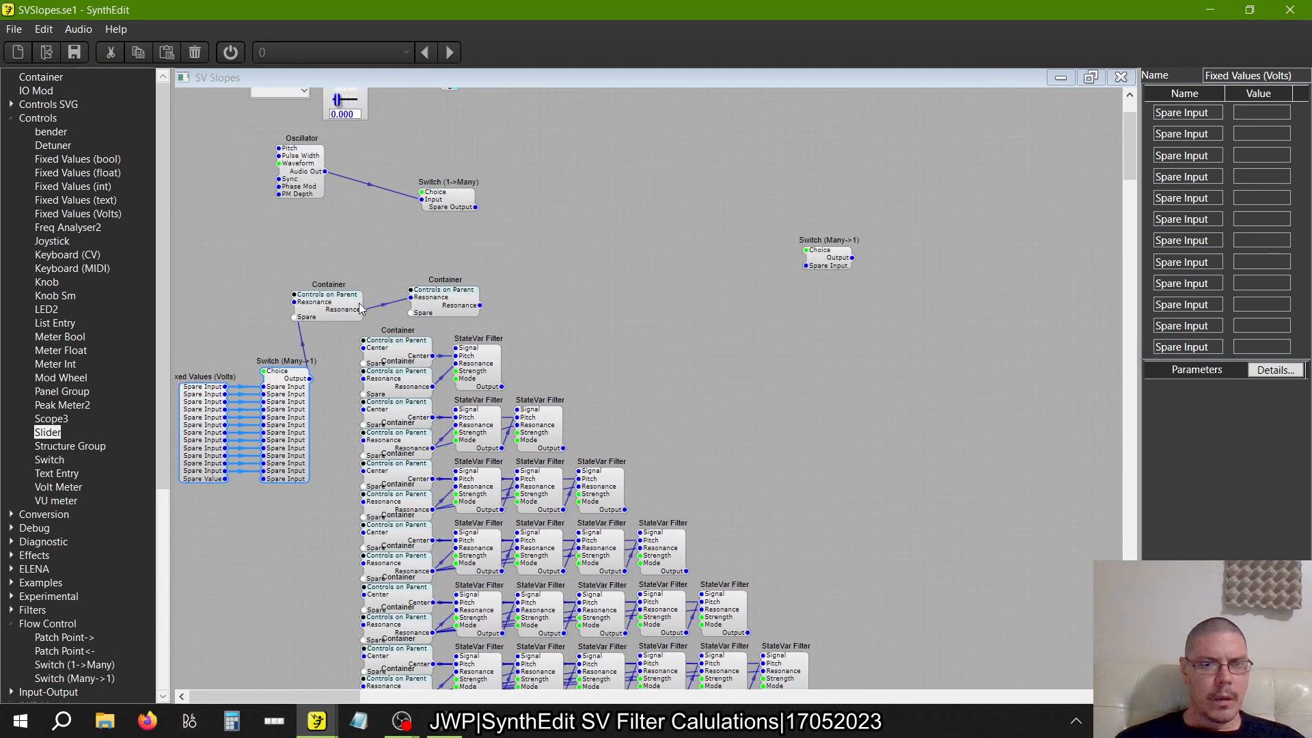
# Separate the two pasted Containers and connect the second one's Resonance output to the Resonance inputs of the one- to six-filter rows
pyautogui.moveTo(345, 304); pyautogui.dragTo(314, 262)
pyautogui.moveTo(465, 307); pyautogui.dragTo(363, 378)
pyautogui.moveTo(330, 337); pyautogui.dragTo(306, 547)
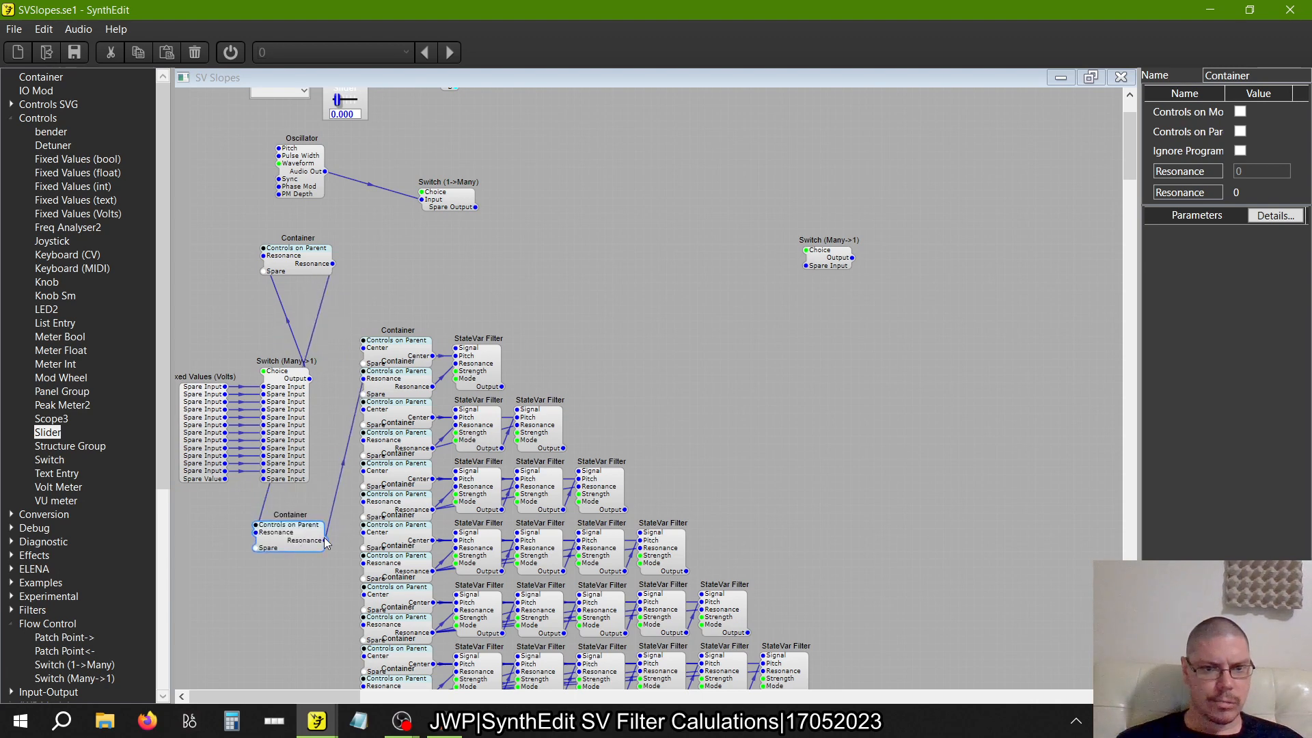
pyautogui.moveTo(364, 476); pyautogui.dragTo(364, 442)
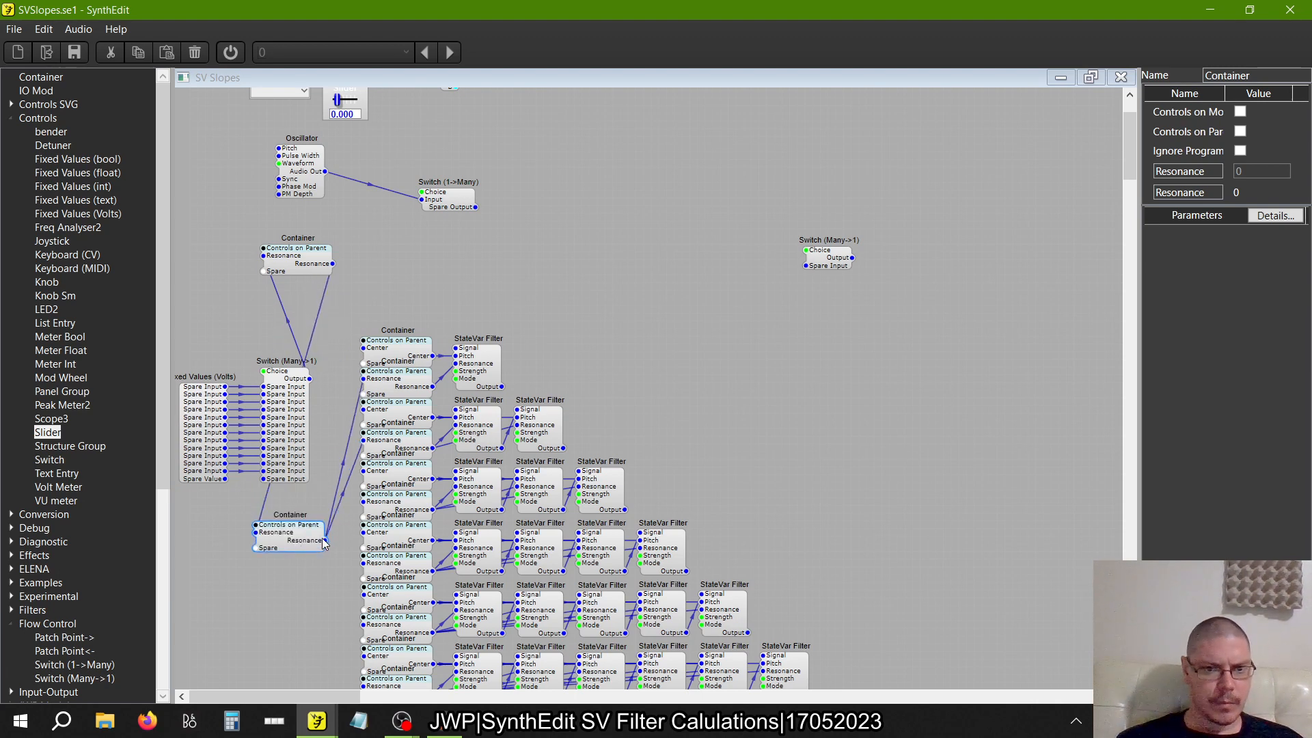
pyautogui.moveTo(324, 542); pyautogui.dragTo(363, 502)
pyautogui.scroll(-5, 328, 554)
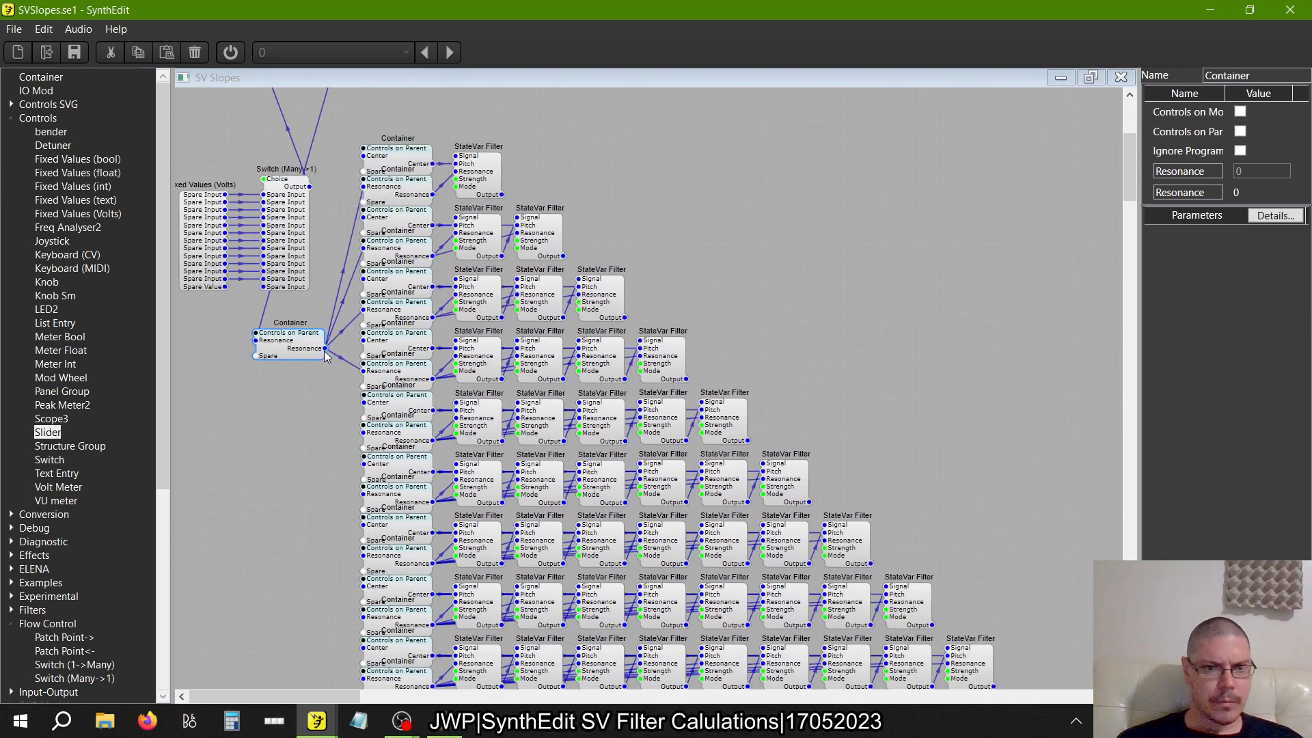
pyautogui.moveTo(325, 349); pyautogui.dragTo(365, 495)
# Move the second pasted Container down and connect its Resonance output to the Resonance inputs of the seven- to twelve-filter rows
pyautogui.moveTo(312, 355); pyautogui.dragTo(272, 562)
pyautogui.scroll(-3, 265, 562)
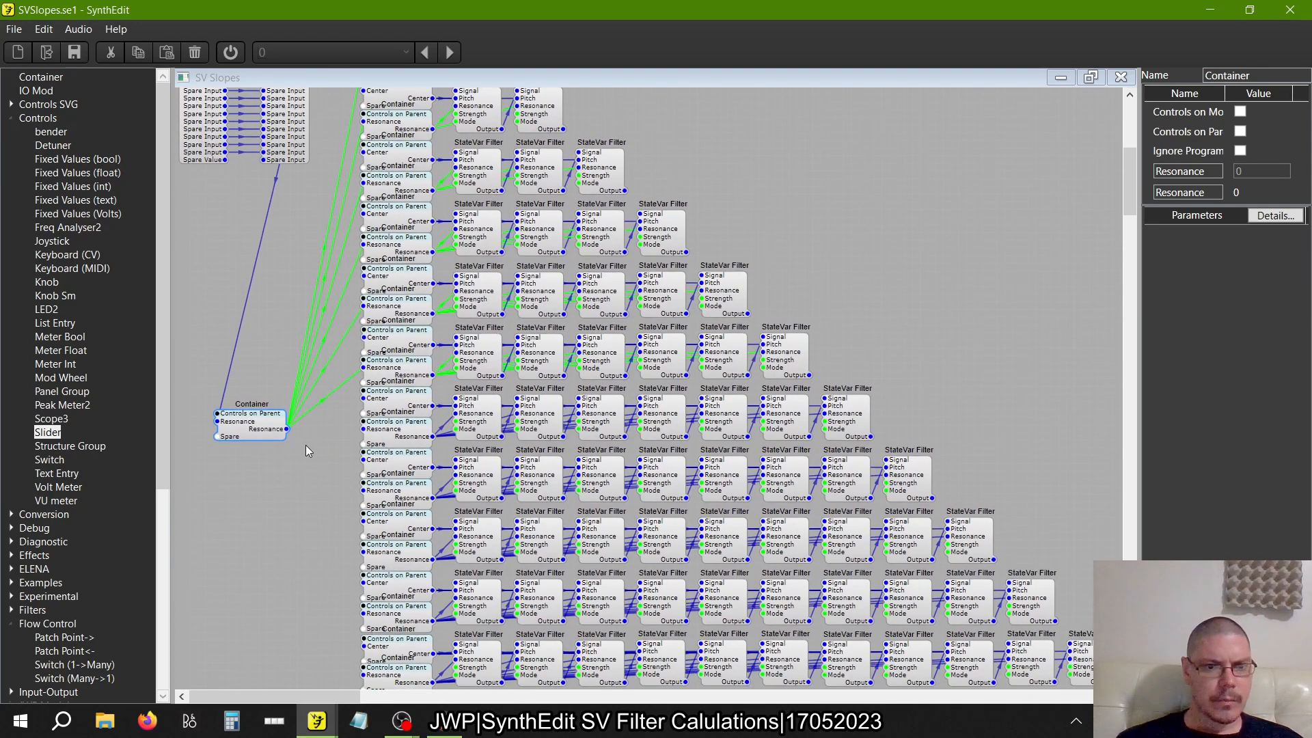
pyautogui.moveTo(287, 431); pyautogui.dragTo(363, 429)
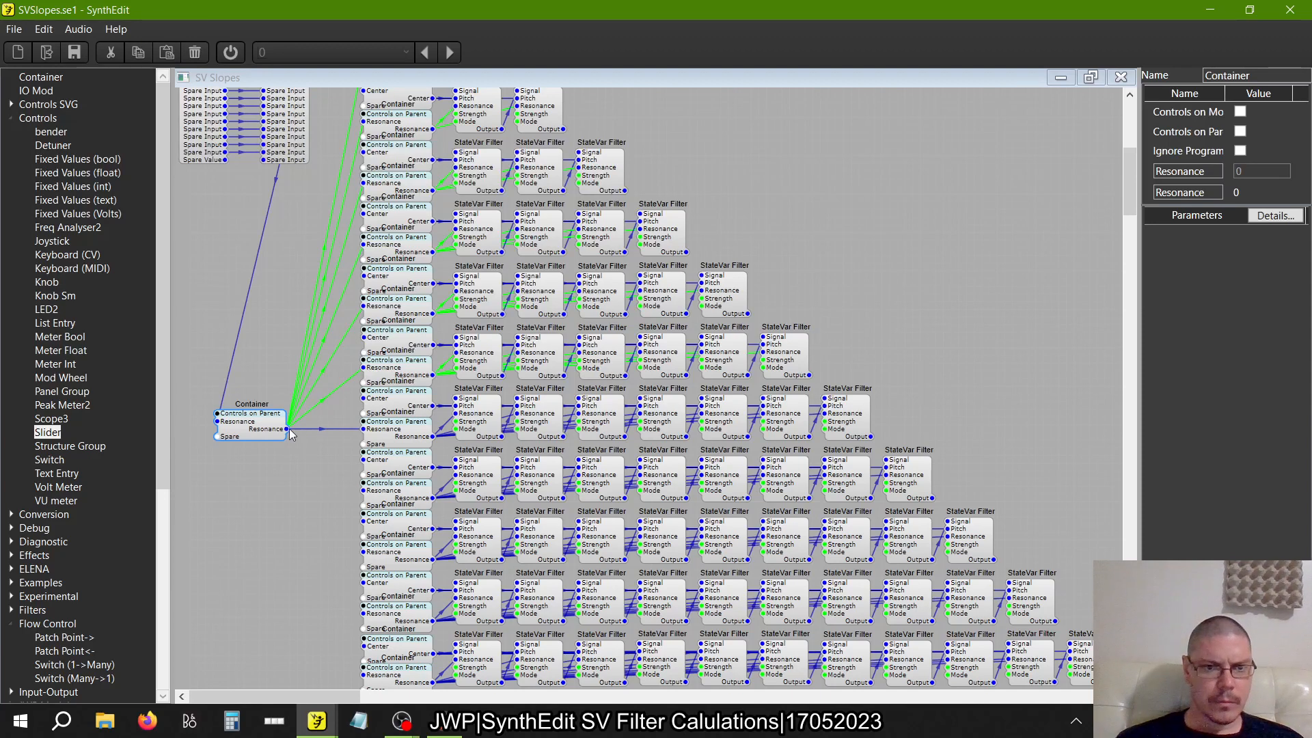
pyautogui.moveTo(360, 497); pyautogui.dragTo(285, 437)
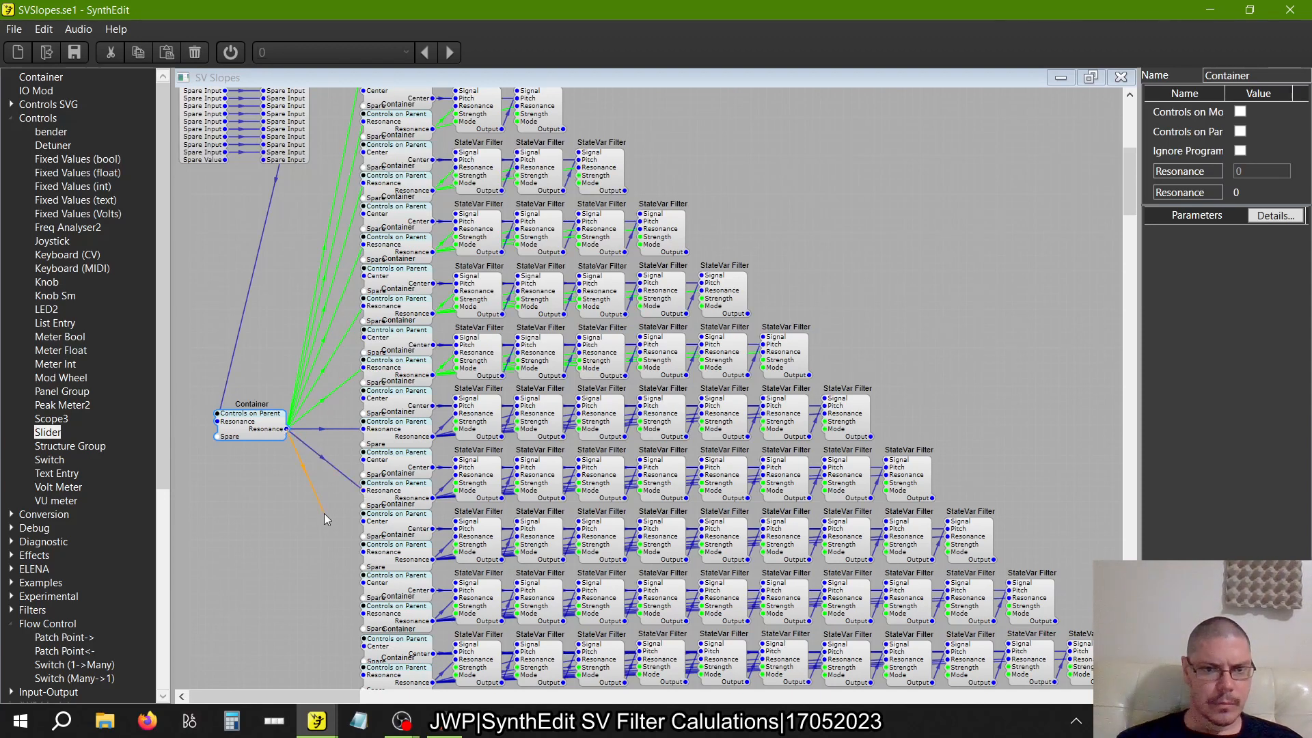
pyautogui.moveTo(324, 513); pyautogui.dragTo(362, 552)
pyautogui.moveTo(263, 434); pyautogui.dragTo(363, 463)
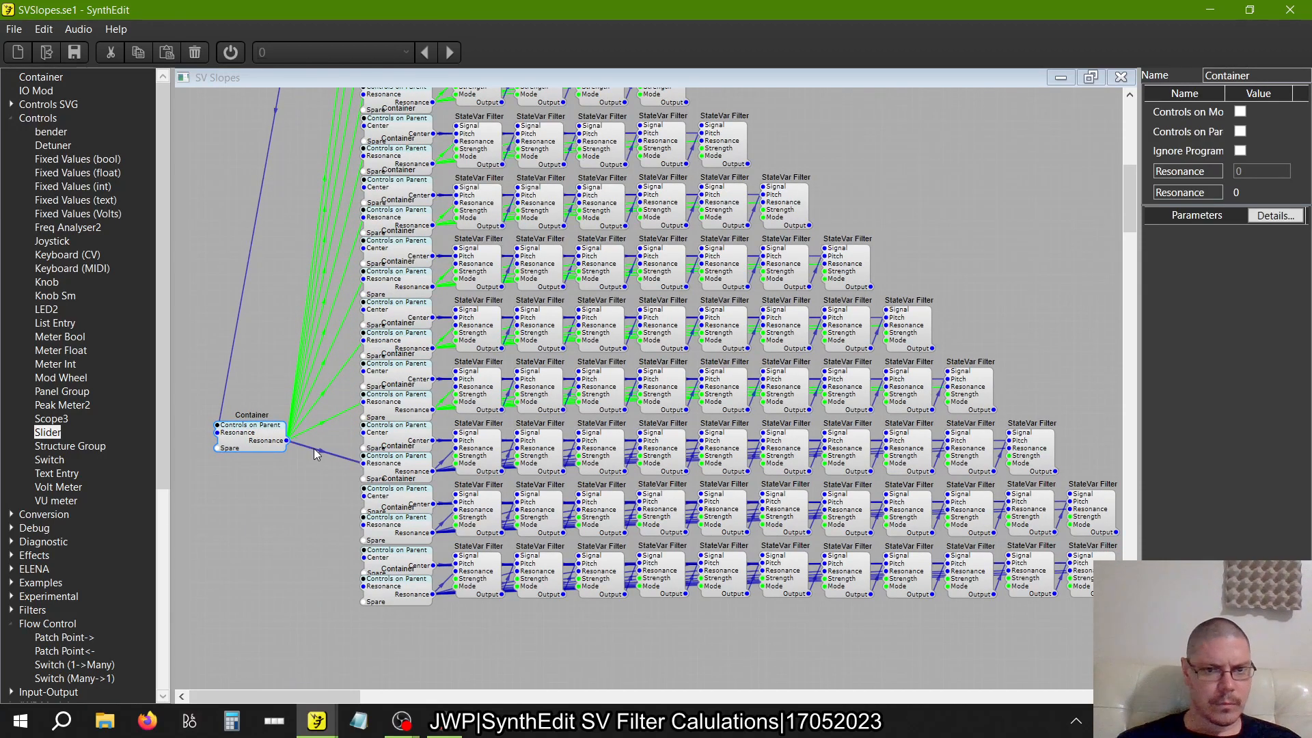
pyautogui.moveTo(289, 442); pyautogui.dragTo(362, 524)
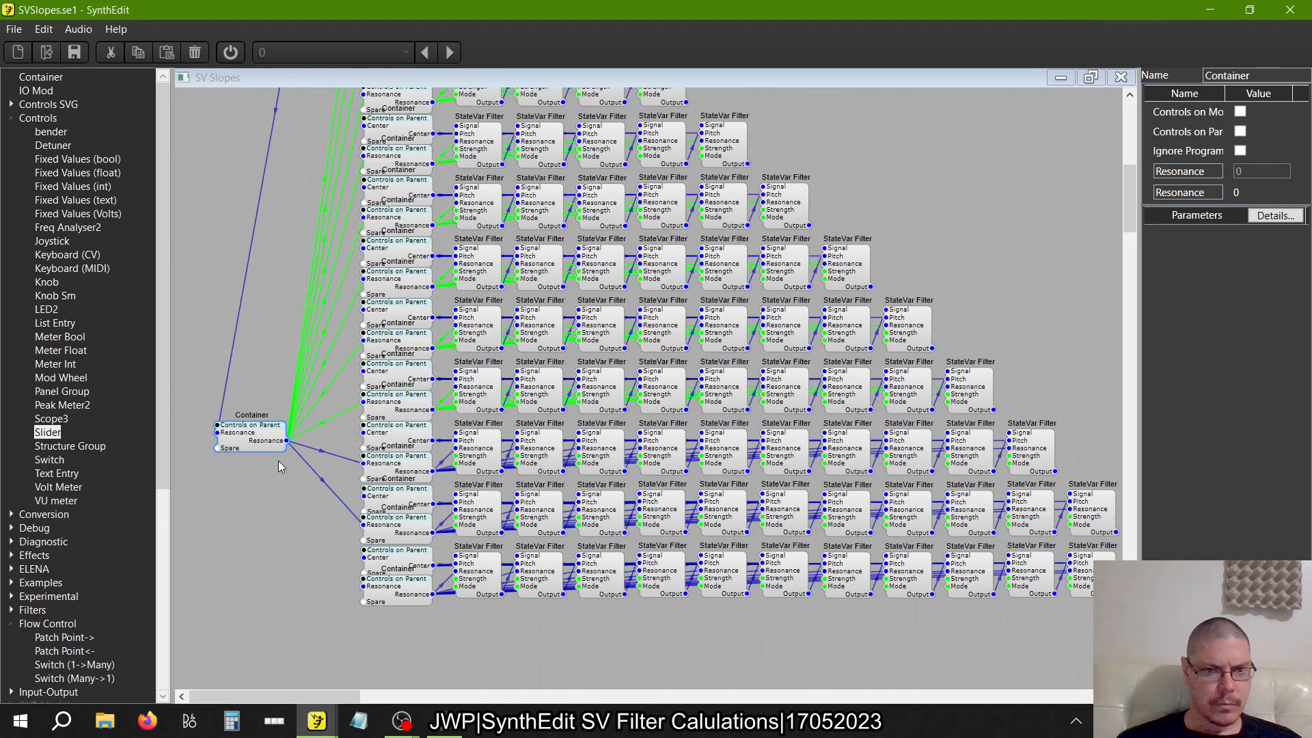
pyautogui.moveTo(287, 442); pyautogui.dragTo(363, 586)
pyautogui.click(262, 576)
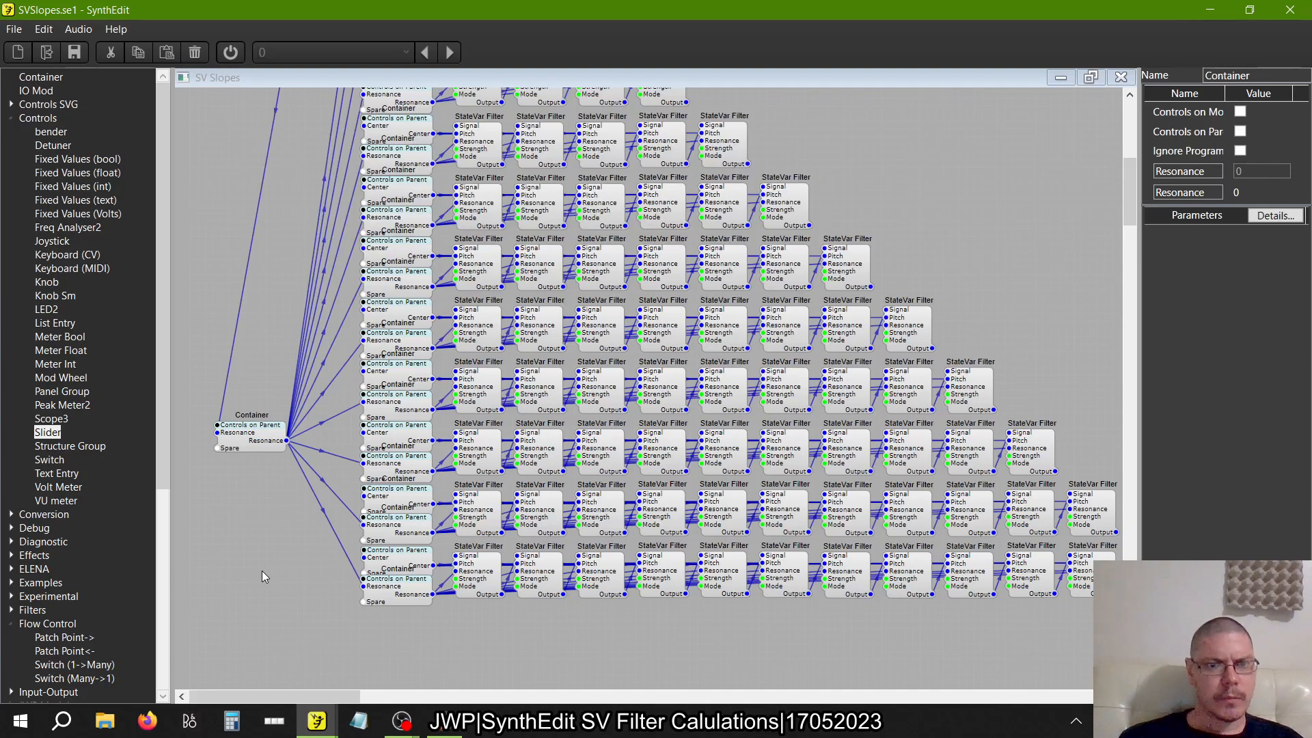
# Move both Resonance feed Containers side by side just above the Switch (Many->1) that supplies them
pyautogui.scroll(5, 262, 576)
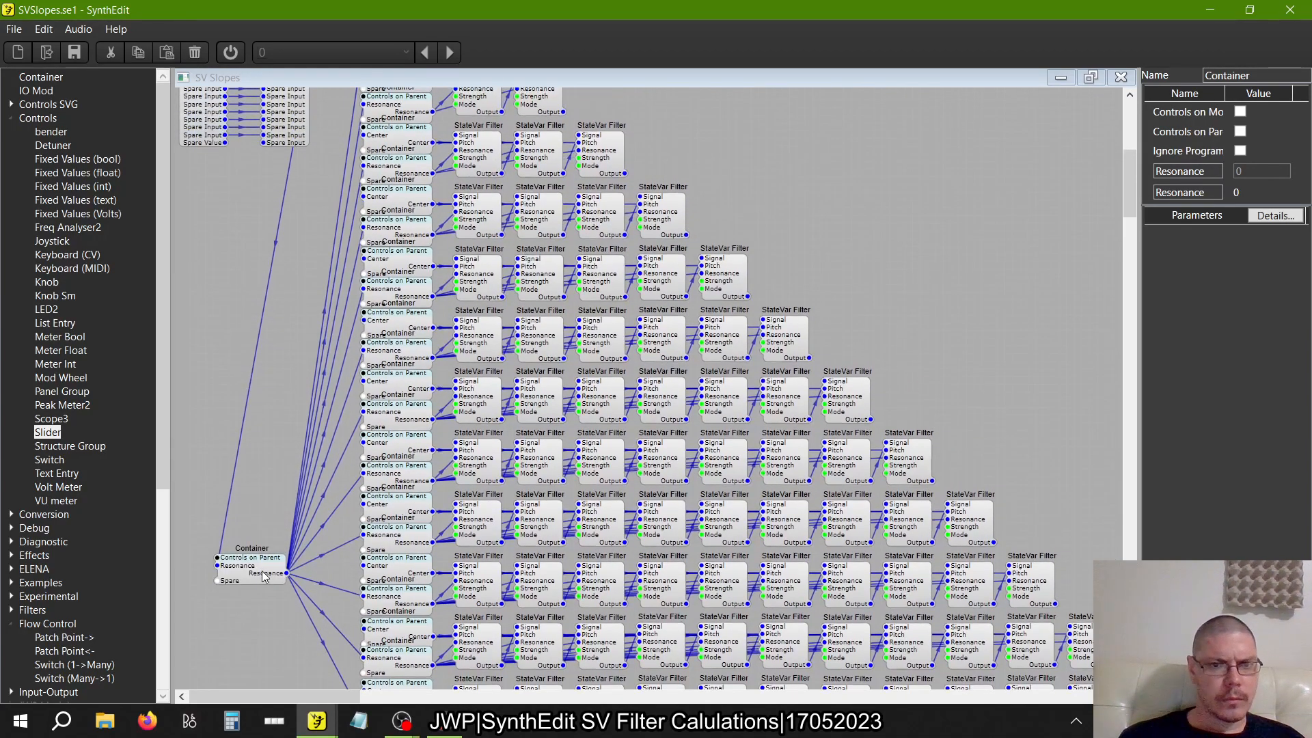
pyautogui.scroll(2, 263, 575)
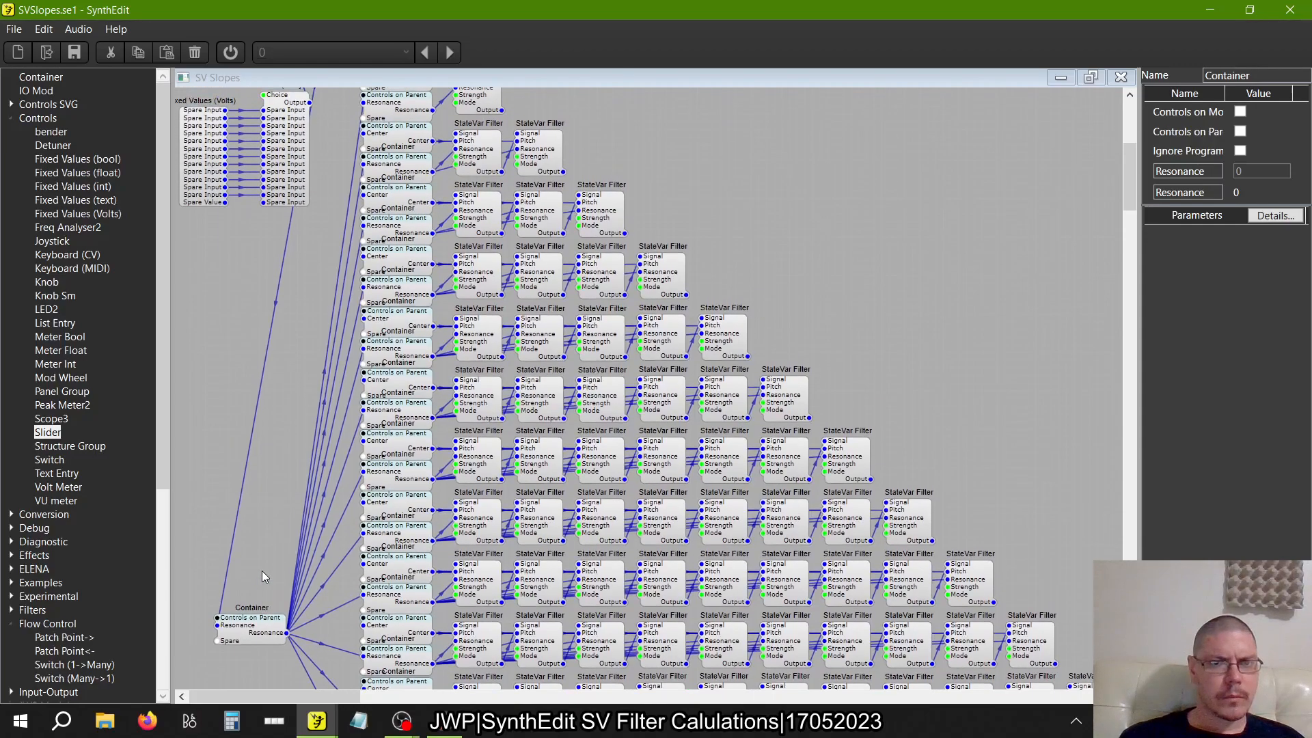
pyautogui.scroll(-5, 262, 573)
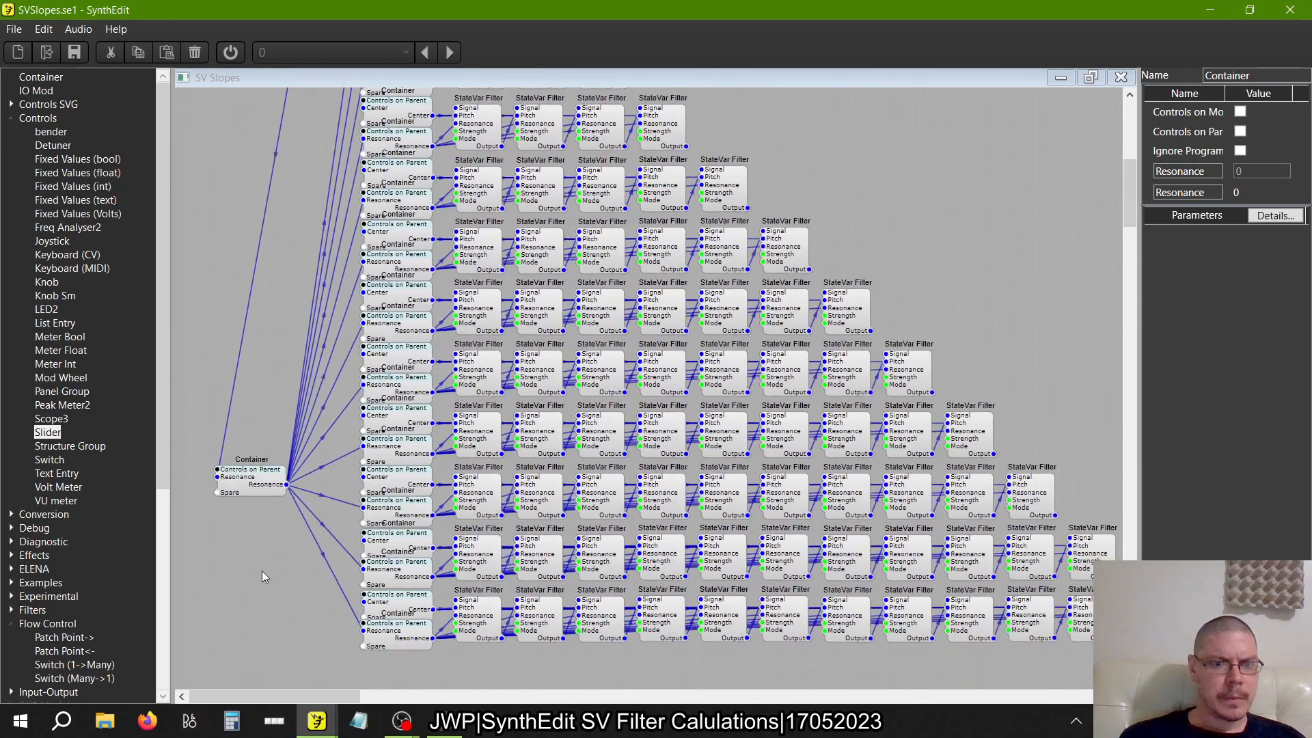
pyautogui.moveTo(260, 483); pyautogui.dragTo(337, 398)
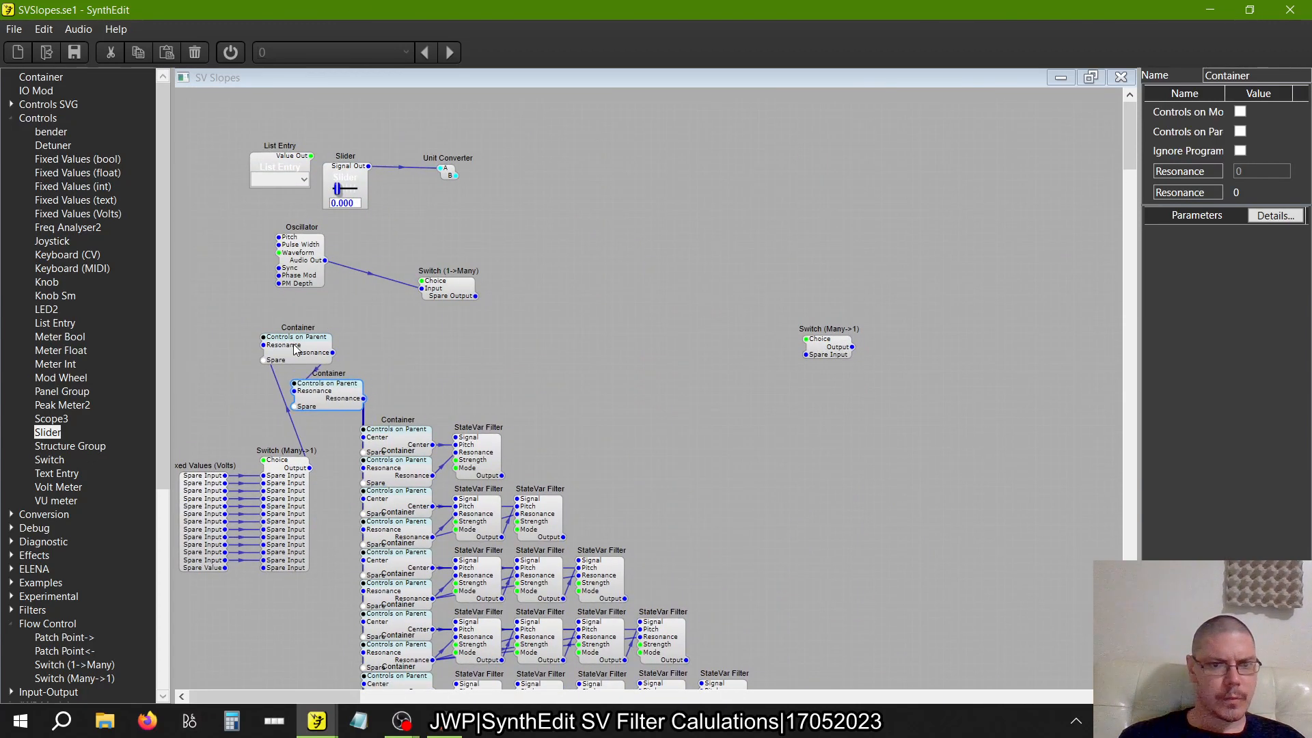
pyautogui.moveTo(298, 348); pyautogui.dragTo(236, 405)
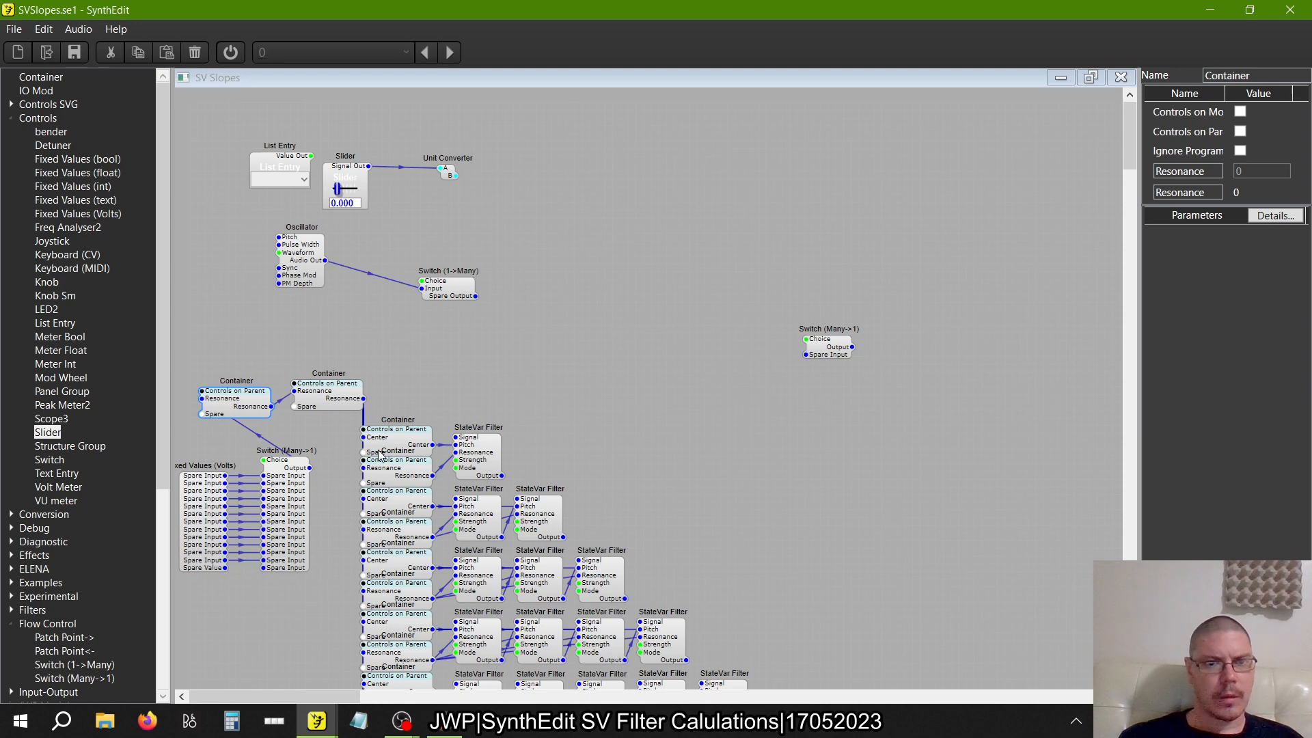
# Paste a copy of the one-filter row's Center Container into the free area and connect the Unit Converter's B output to its Center input
pyautogui.rightClick(410, 440)
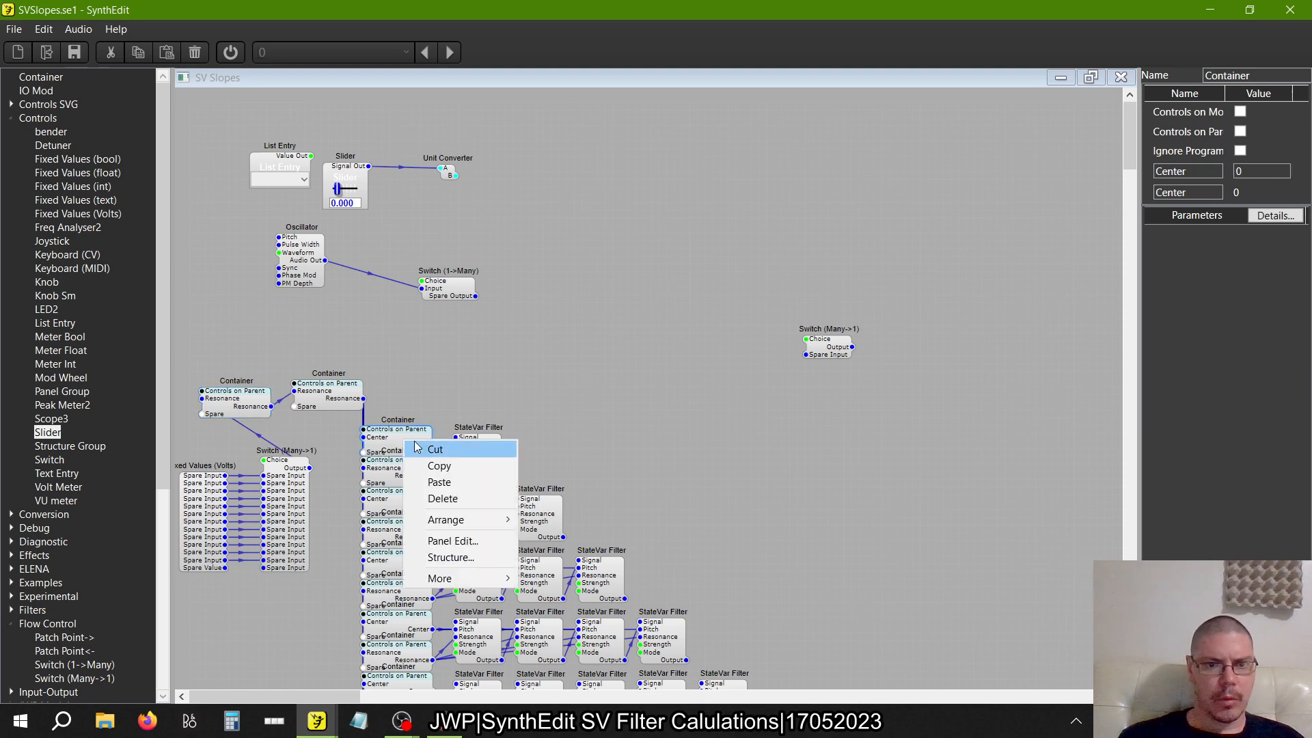
pyautogui.click(433, 469)
pyautogui.rightClick(563, 324)
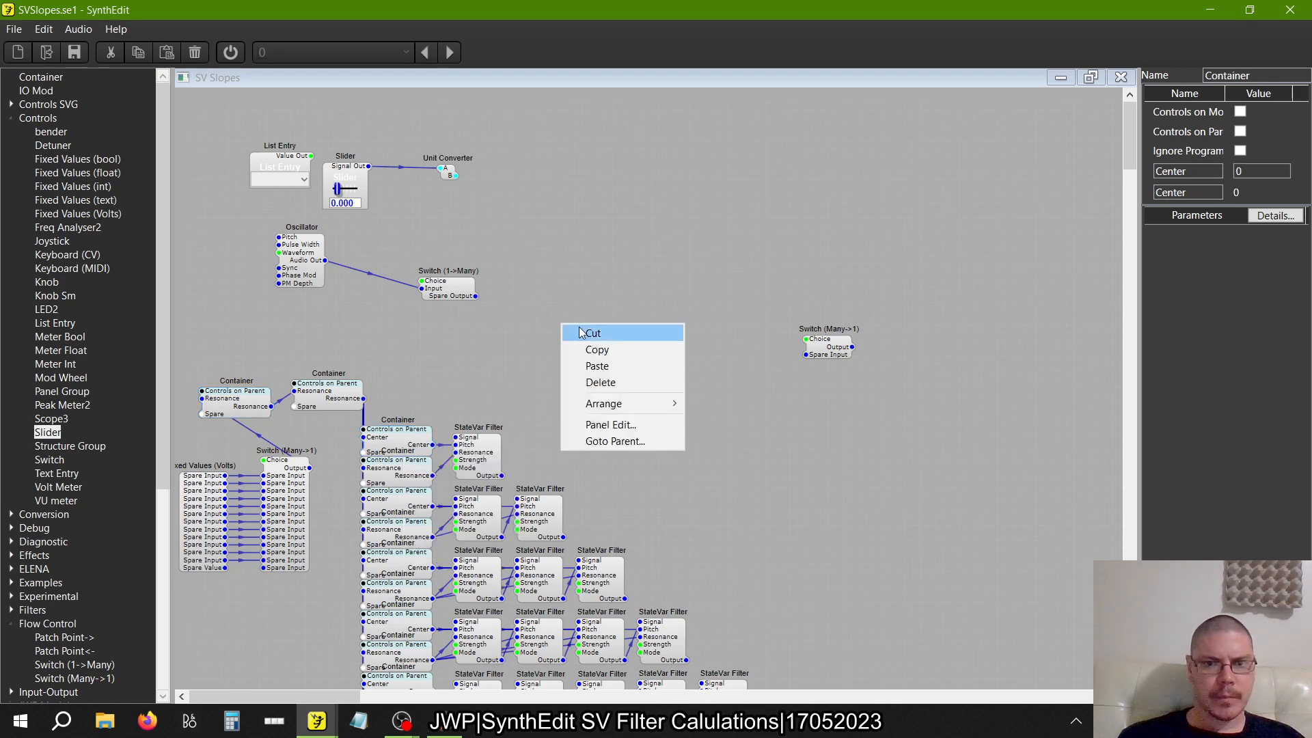
pyautogui.click(610, 366)
pyautogui.moveTo(564, 326); pyautogui.dragTo(455, 175)
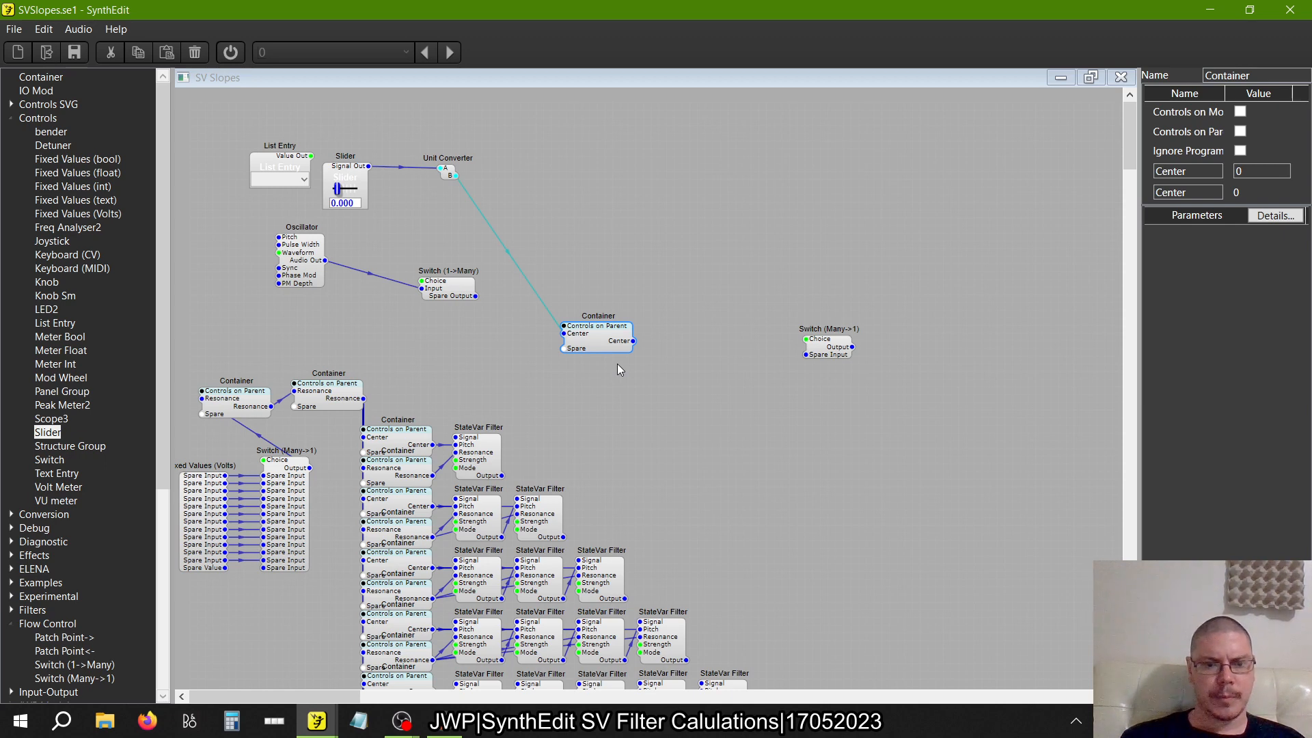
pyautogui.hotkey('alt', 'Tab')
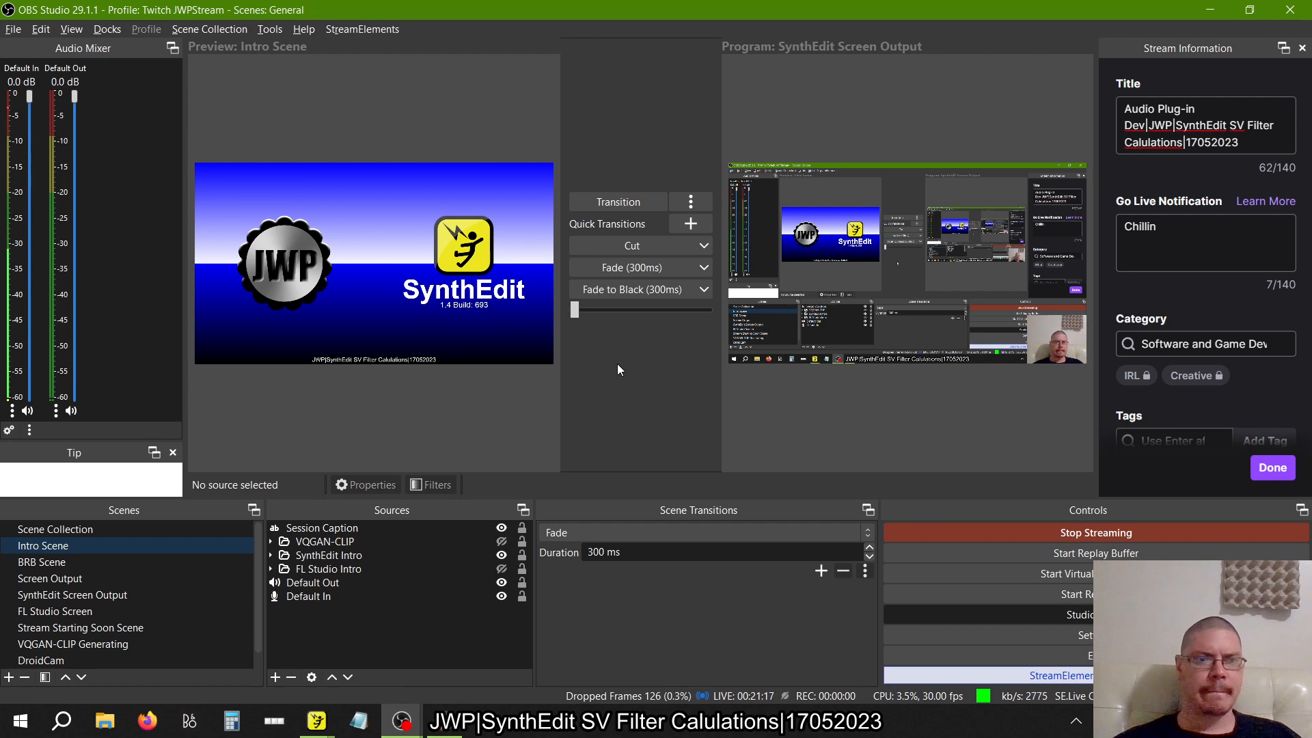
pyautogui.hotkey('alt', 'Tab')
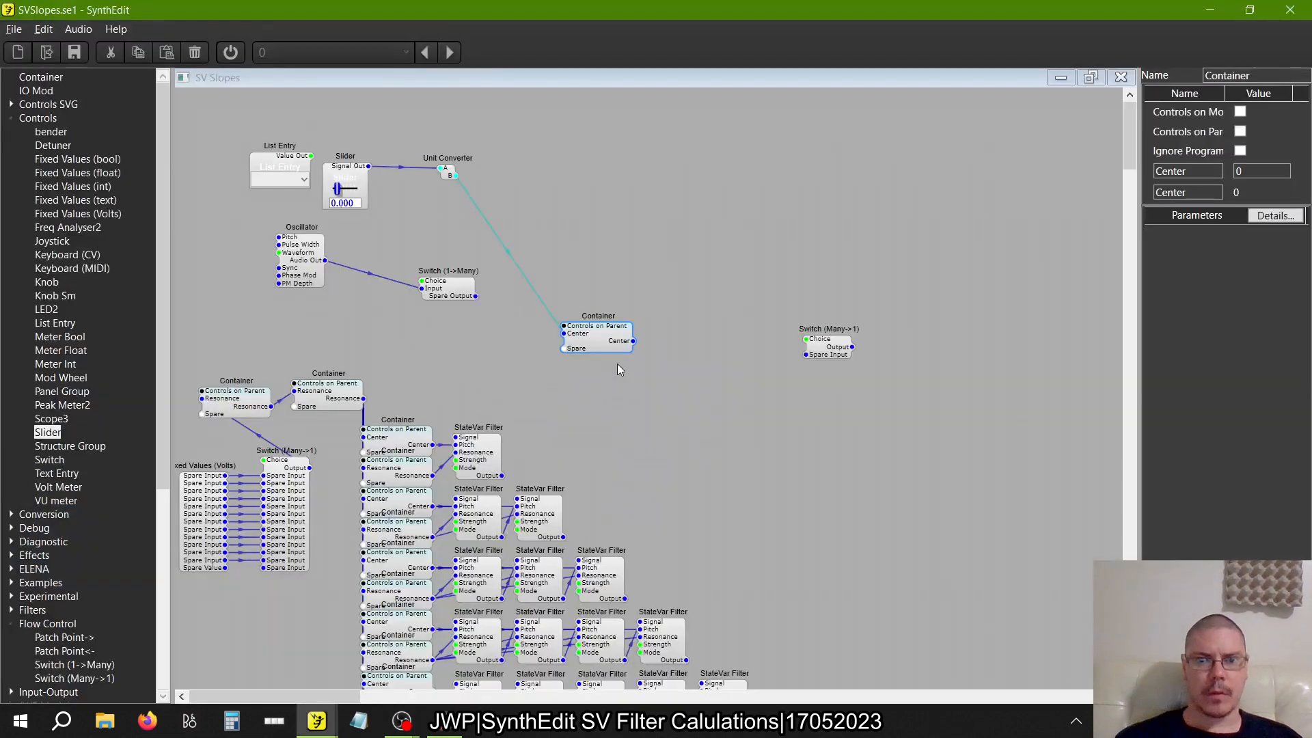
# Move the pasted Center Container nearer the Unit Converter, paste a second copy beside it, and feed that copy from the first one's Center output
pyautogui.moveTo(593, 337); pyautogui.dragTo(540, 252)
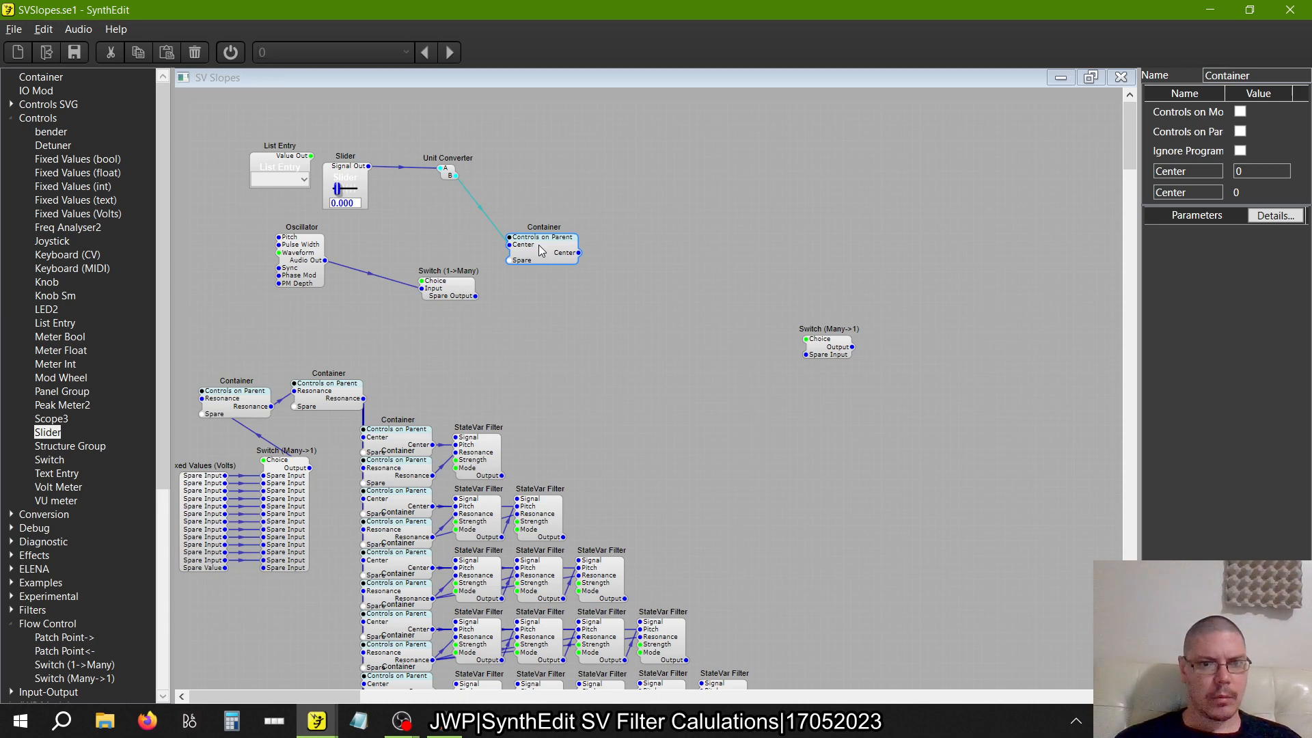
pyautogui.moveTo(541, 252); pyautogui.dragTo(727, 253)
pyautogui.rightClick(723, 241)
pyautogui.click(752, 284)
pyautogui.moveTo(804, 263); pyautogui.dragTo(574, 392)
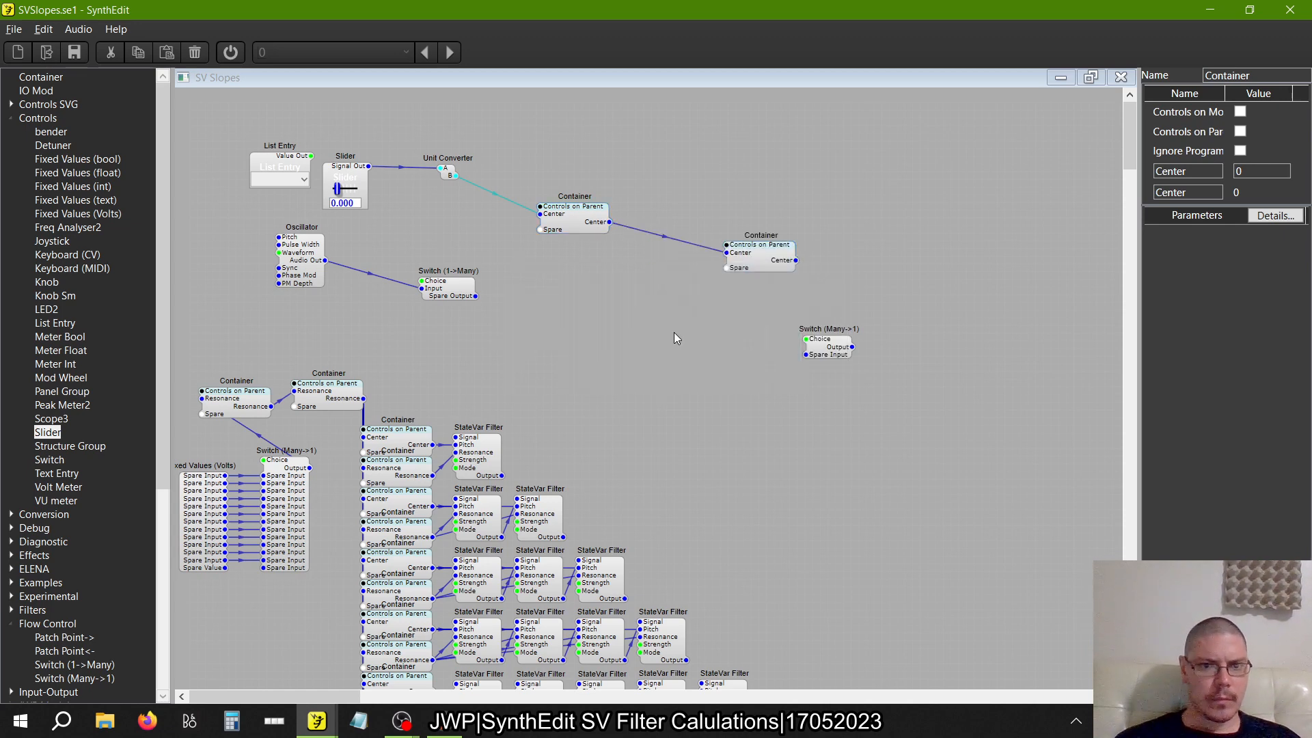
# Move the second Center Container beside the Container column and connect its Center output to the Center inputs of the one- to four-filter rows
pyautogui.moveTo(789, 273); pyautogui.dragTo(550, 338)
pyautogui.moveTo(364, 366); pyautogui.dragTo(364, 399)
pyautogui.scroll(-4, 332, 486)
pyautogui.moveTo(319, 342); pyautogui.dragTo(363, 530)
pyautogui.moveTo(291, 325); pyautogui.dragTo(290, 564)
# Connect the second Center Container's output to the Center inputs of the five-, six- and seven-filter rows
pyautogui.scroll(-3, 290, 565)
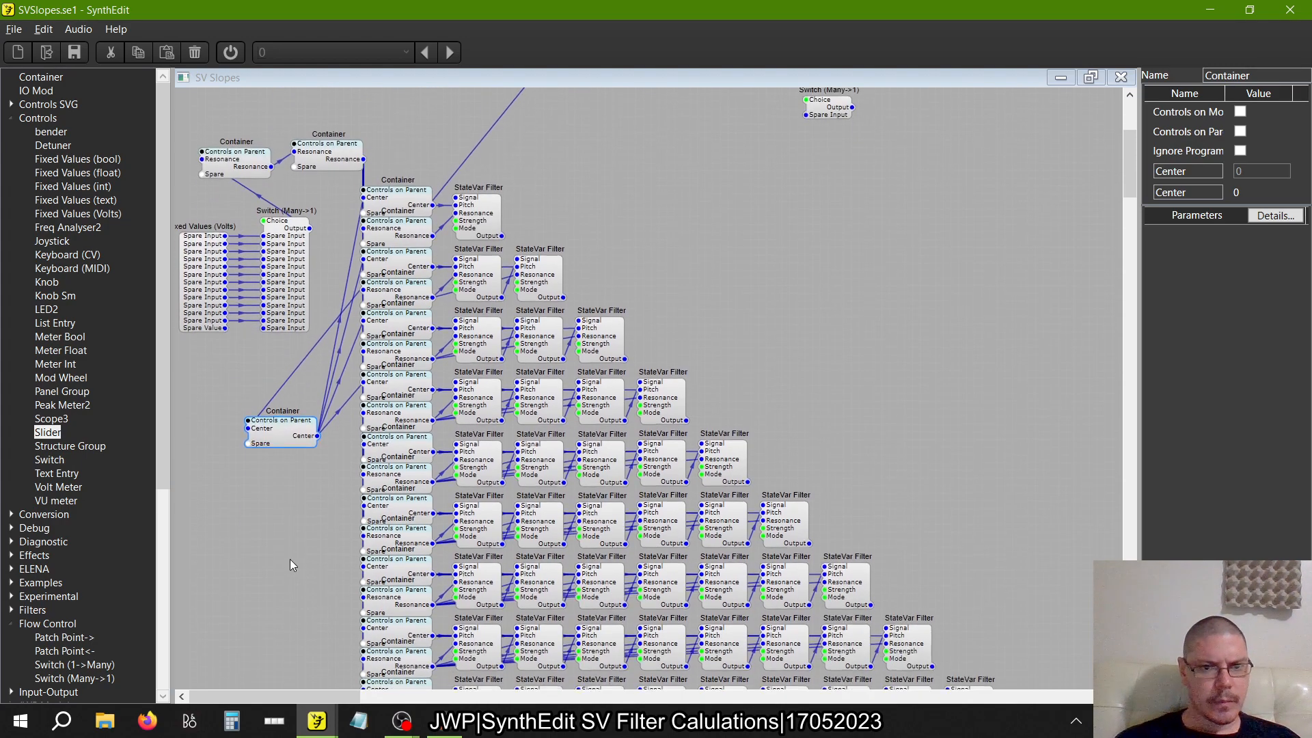
pyautogui.scroll(-1, 291, 564)
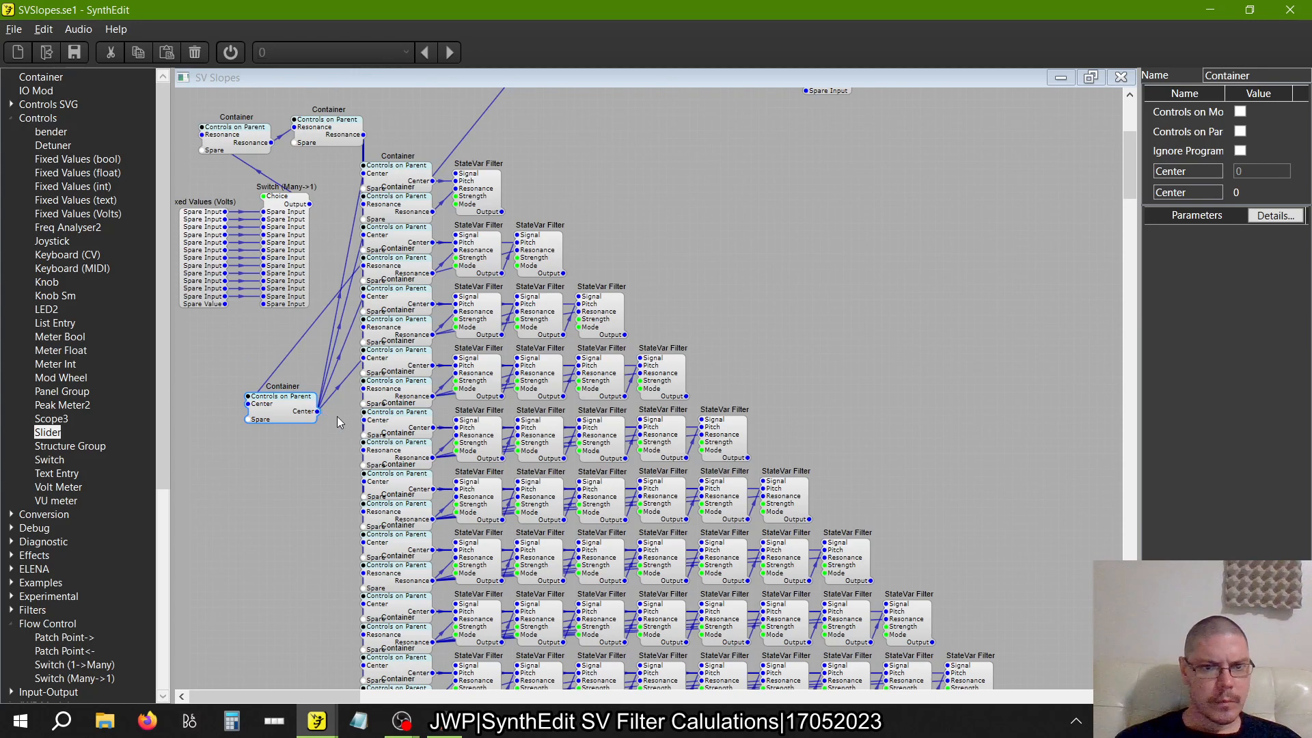
pyautogui.moveTo(317, 411); pyautogui.dragTo(363, 420)
pyautogui.moveTo(349, 468); pyautogui.dragTo(363, 482)
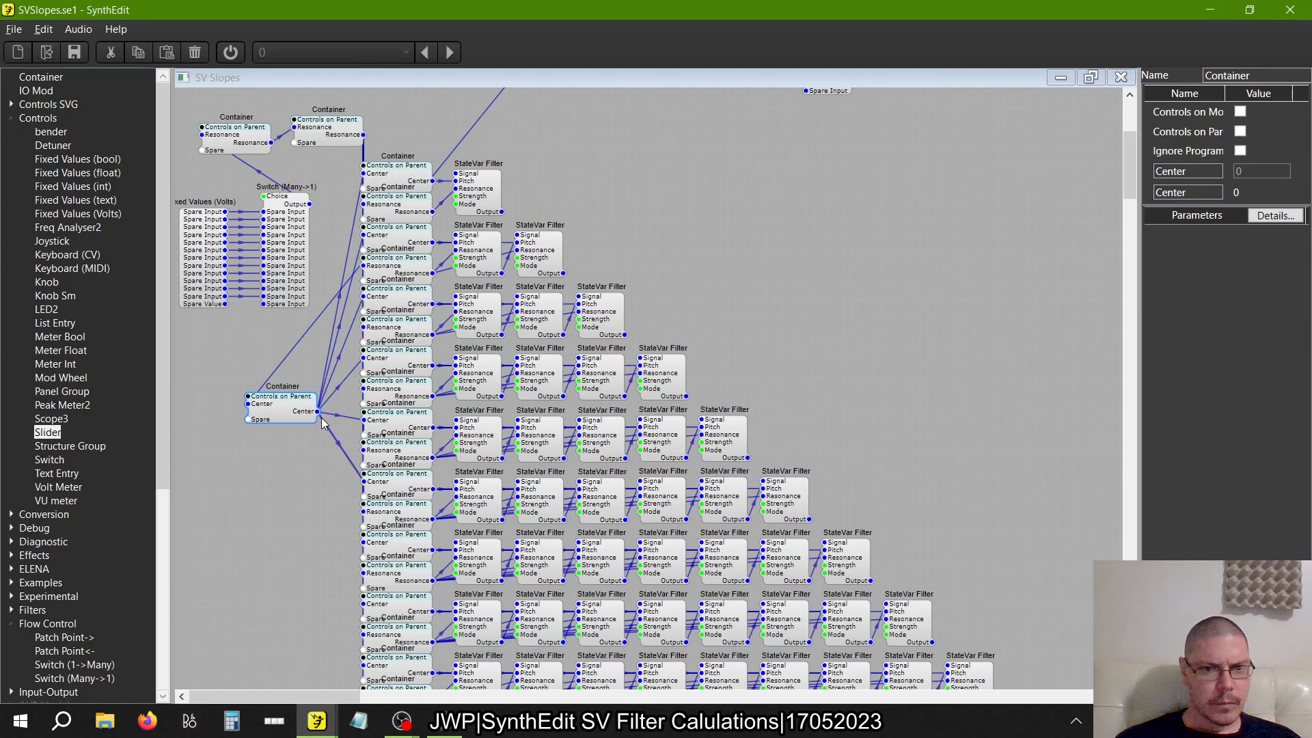
pyautogui.moveTo(317, 411); pyautogui.dragTo(329, 483)
pyautogui.moveTo(356, 541); pyautogui.dragTo(360, 541)
# Connect the second Center Container's output to the Center inputs of the eight- to twelve-filter rows
pyautogui.moveTo(286, 401); pyautogui.dragTo(363, 488)
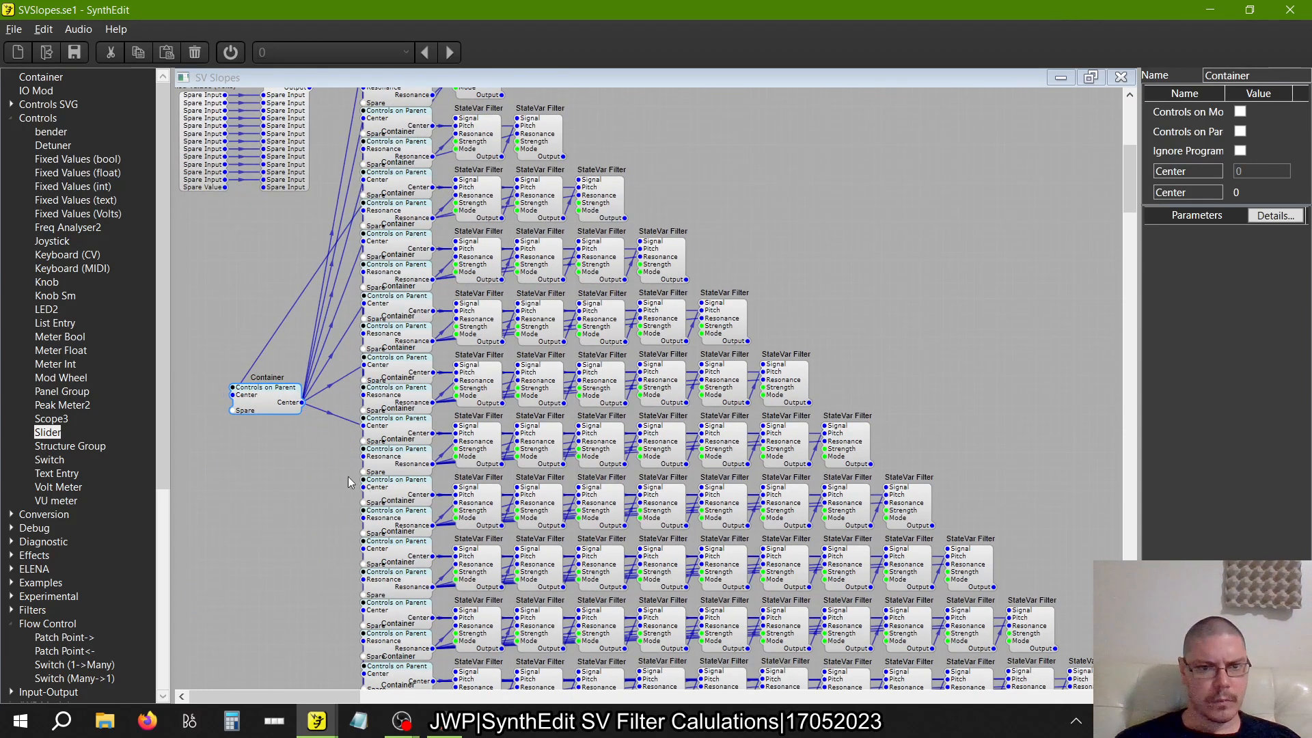
pyautogui.moveTo(304, 404); pyautogui.dragTo(335, 505)
pyautogui.moveTo(346, 560); pyautogui.dragTo(364, 549)
pyautogui.moveTo(286, 408); pyautogui.dragTo(363, 493)
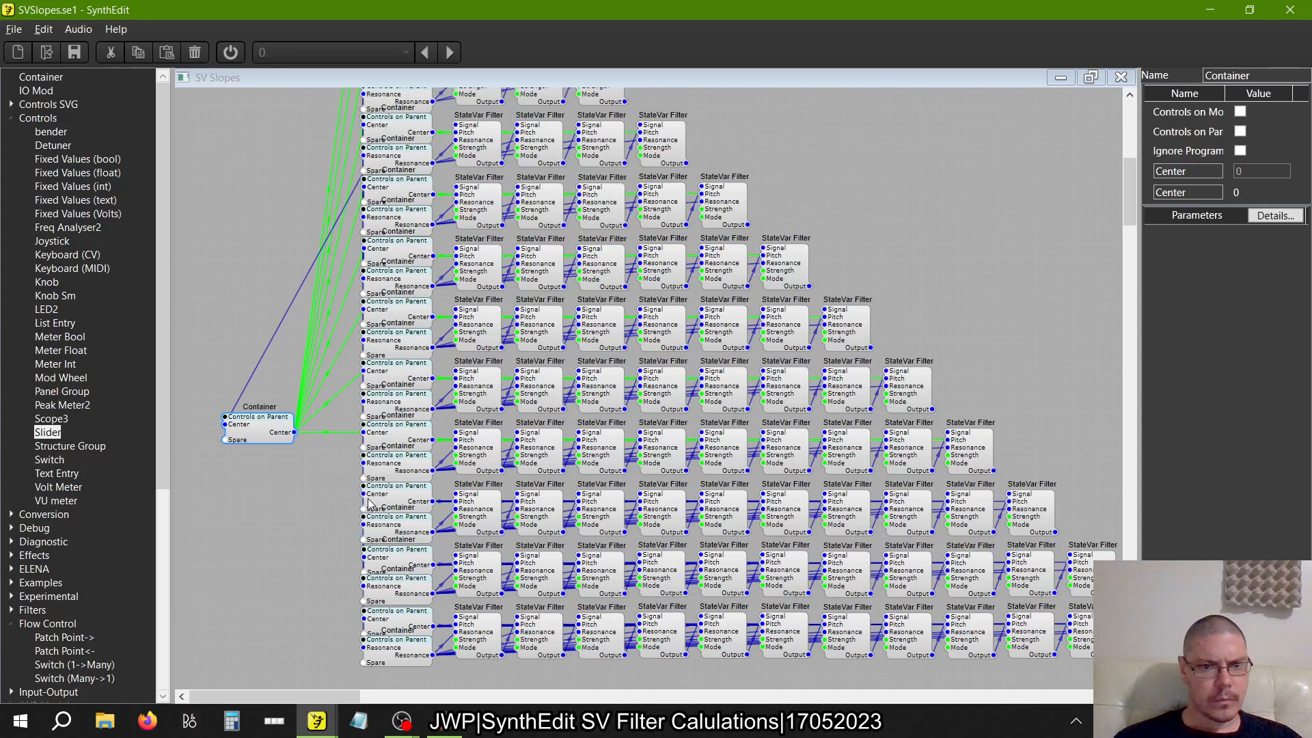
pyautogui.moveTo(294, 432); pyautogui.dragTo(368, 626)
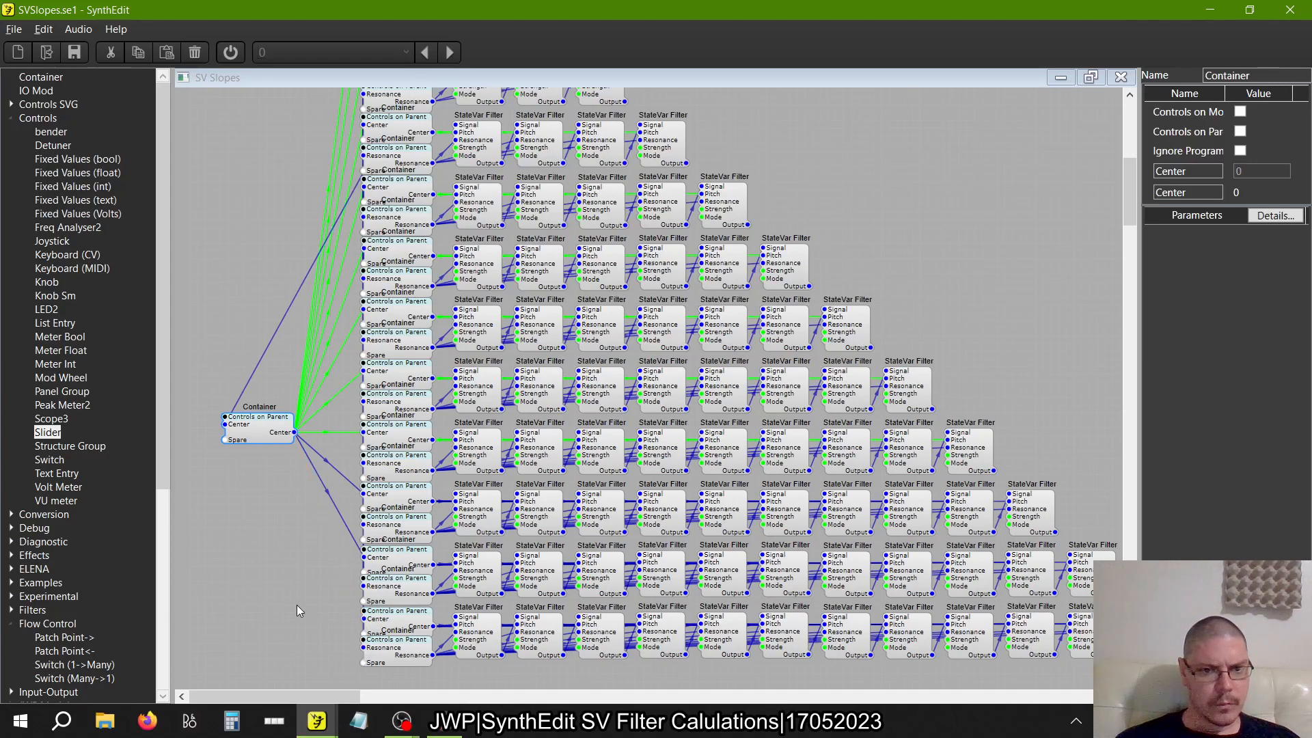
# Move the second Center Container just above the Resonance Container and shift the Switch (1->Many) clear of the Center wire
pyautogui.scroll(3, 293, 605)
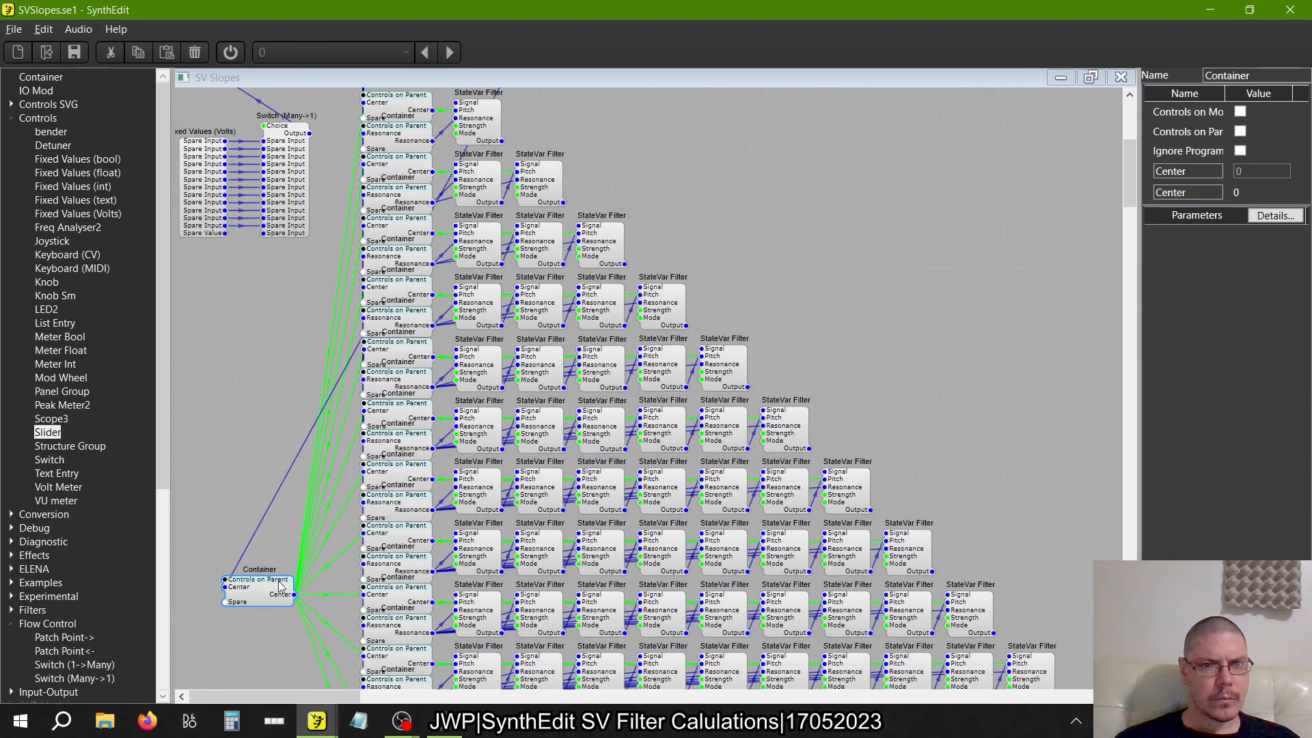
pyautogui.scroll(5, 293, 605)
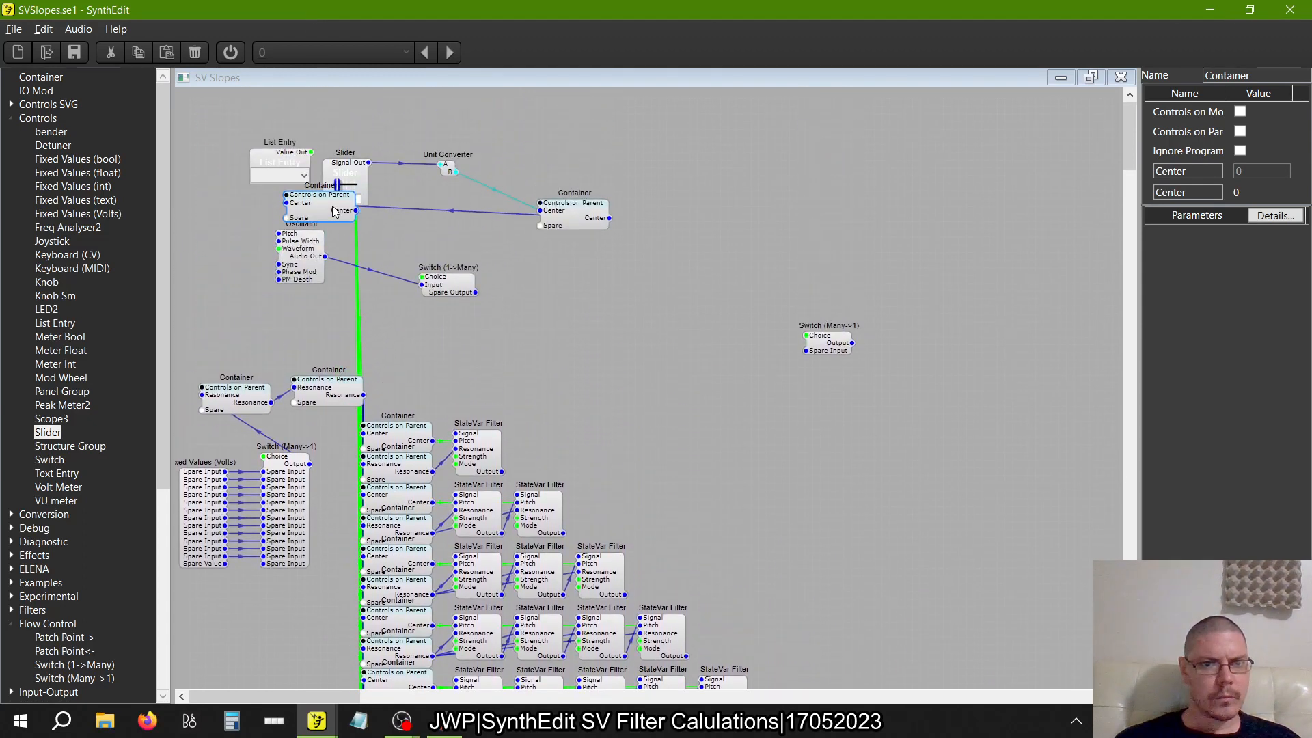
pyautogui.moveTo(311, 320); pyautogui.dragTo(342, 336)
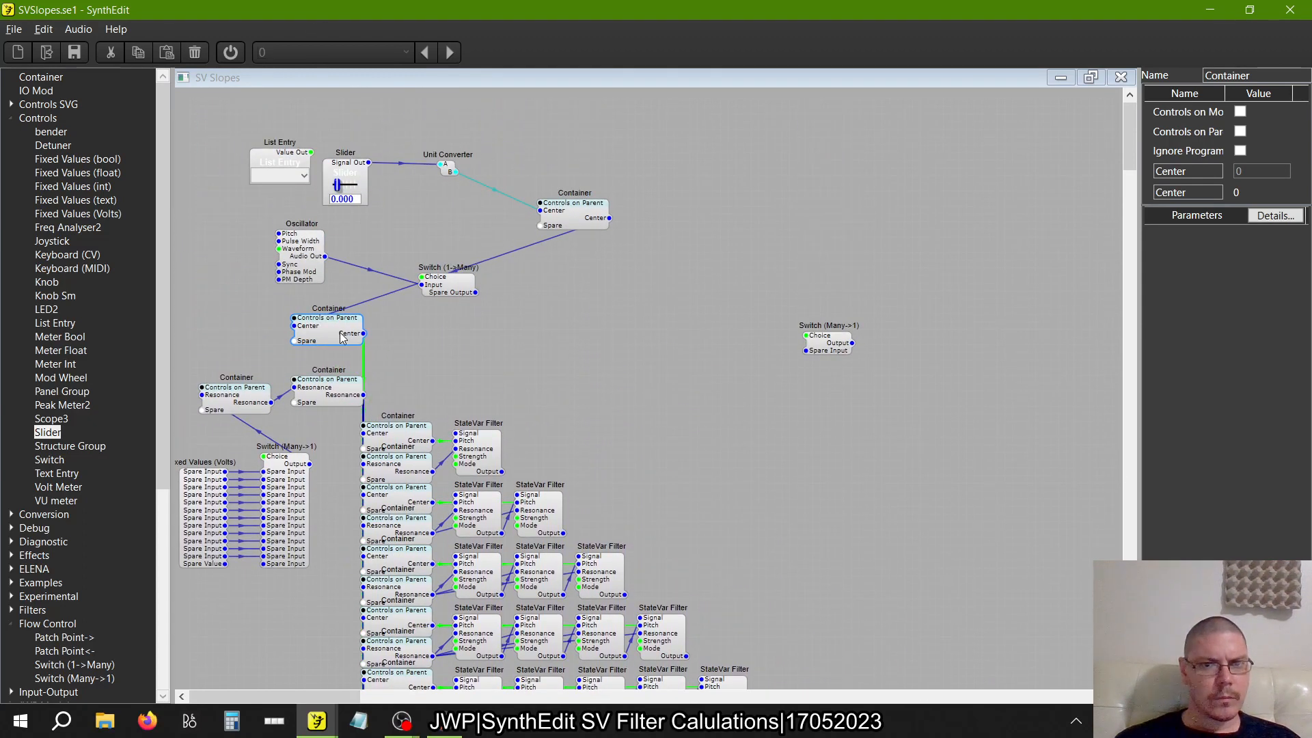
pyautogui.click(333, 402)
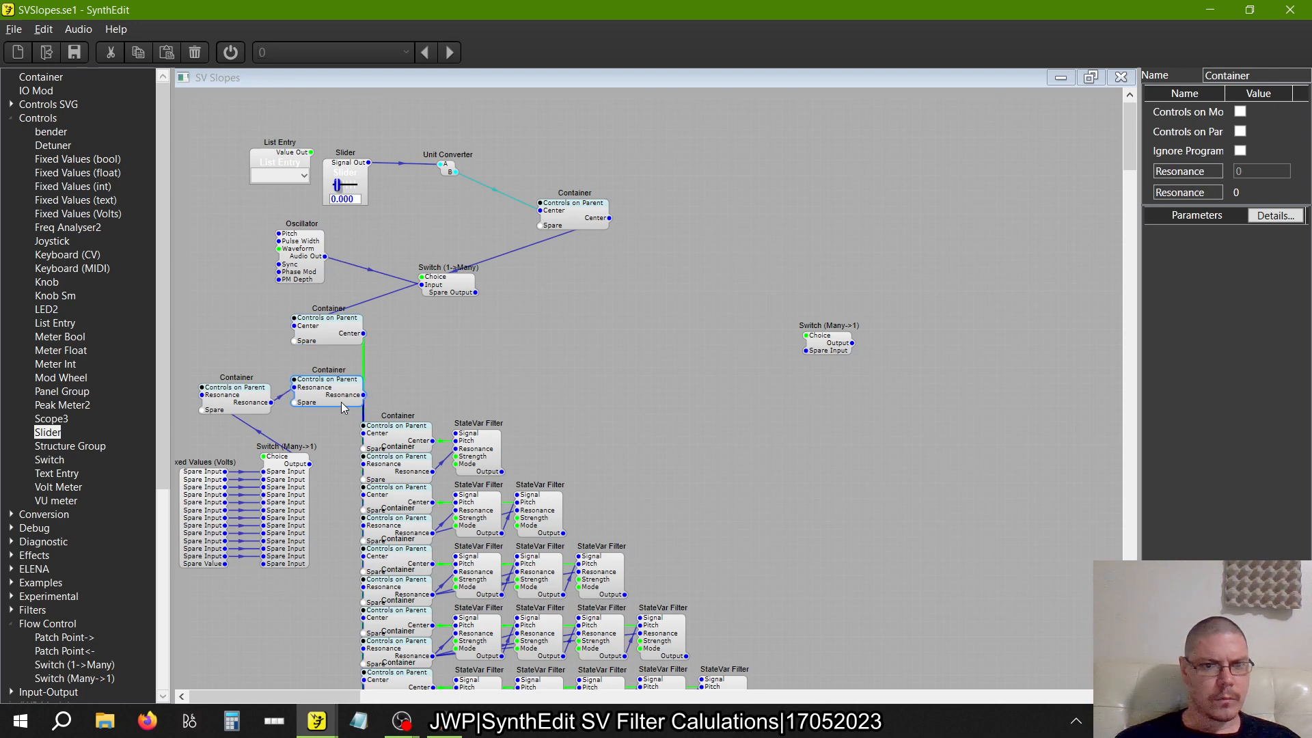
pyautogui.moveTo(345, 342); pyautogui.dragTo(345, 350)
pyautogui.click(395, 349)
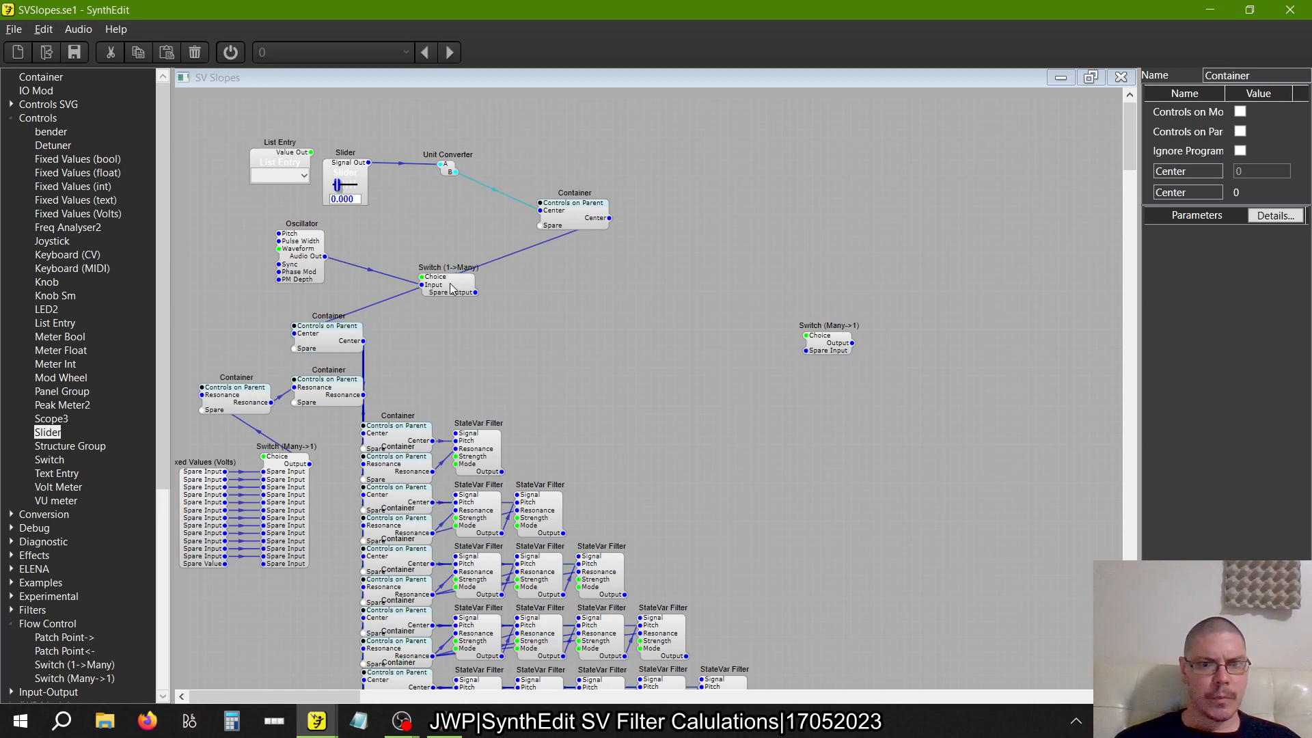
pyautogui.moveTo(449, 284); pyautogui.dragTo(538, 295)
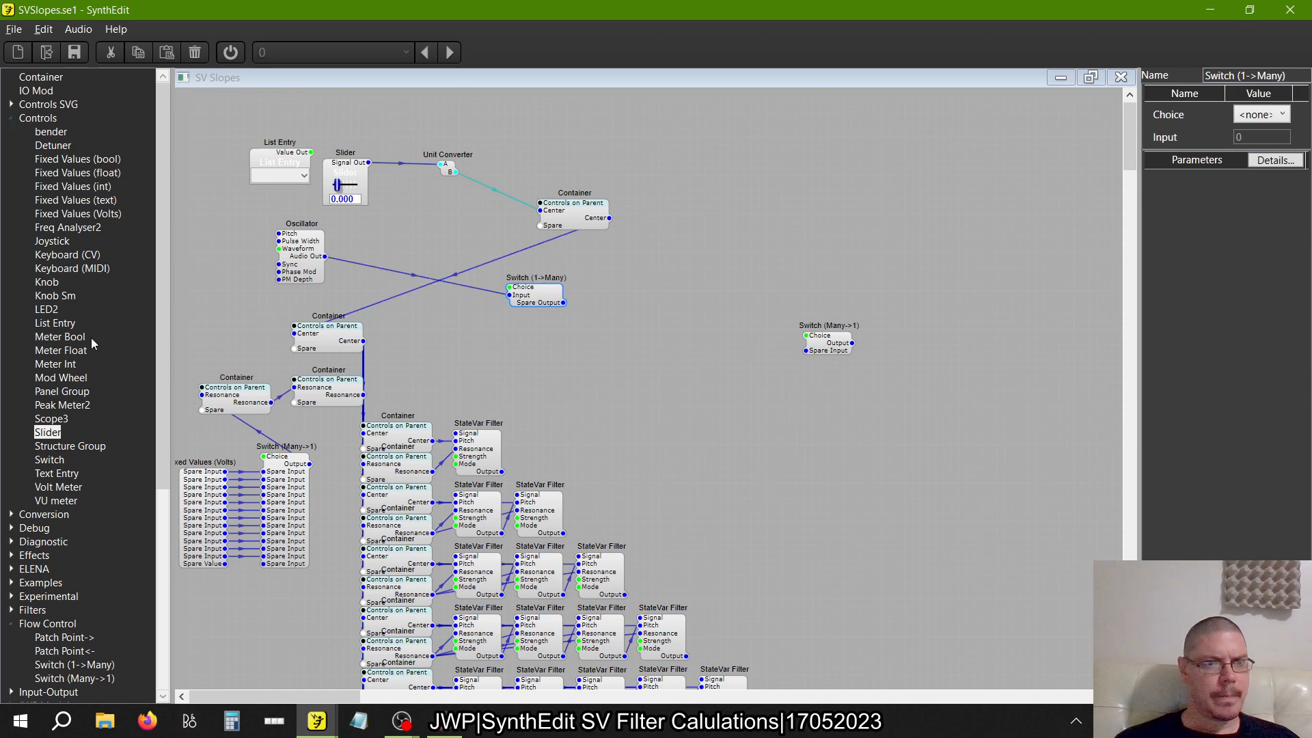
# Add a Freq Analyser2 module in the free area beside the filter rows and set its dB Low to -40
pyautogui.moveTo(64, 228); pyautogui.dragTo(677, 419)
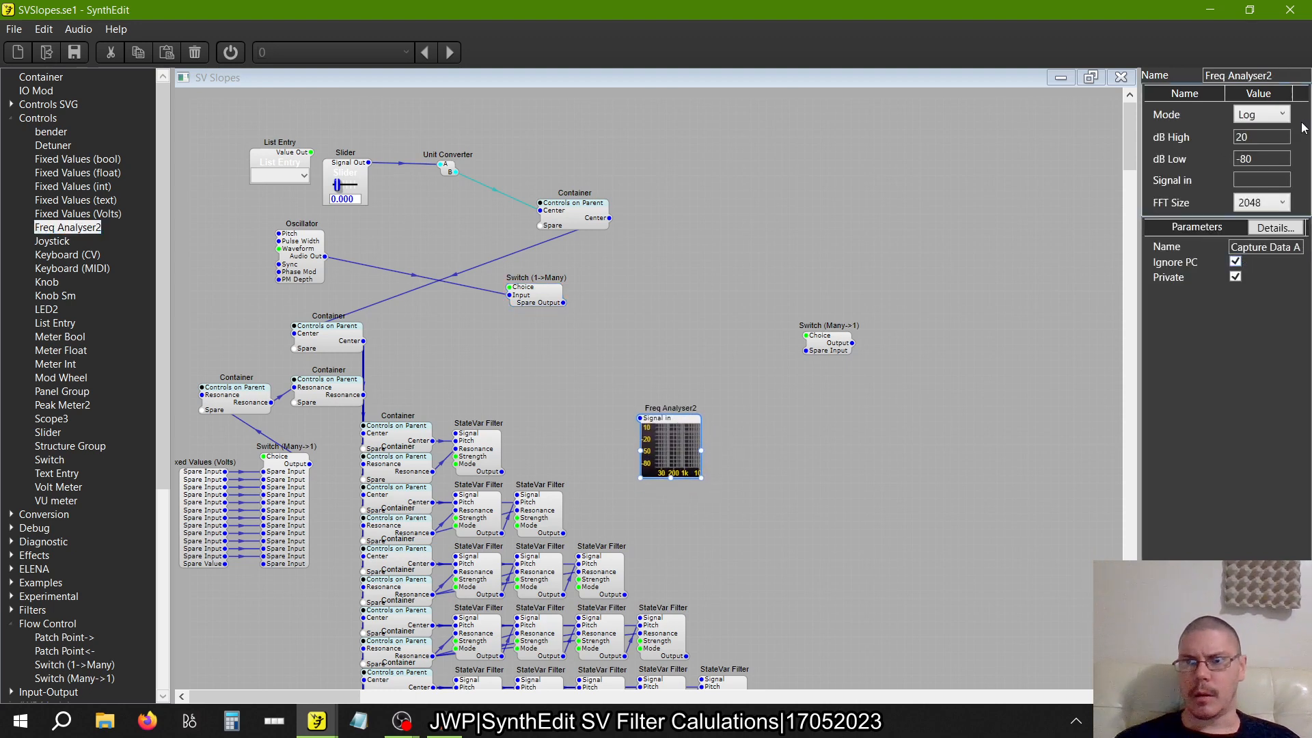
pyautogui.moveTo(1278, 158); pyautogui.dragTo(1189, 159)
pyautogui.moveTo(1275, 158); pyautogui.dragTo(1182, 167)
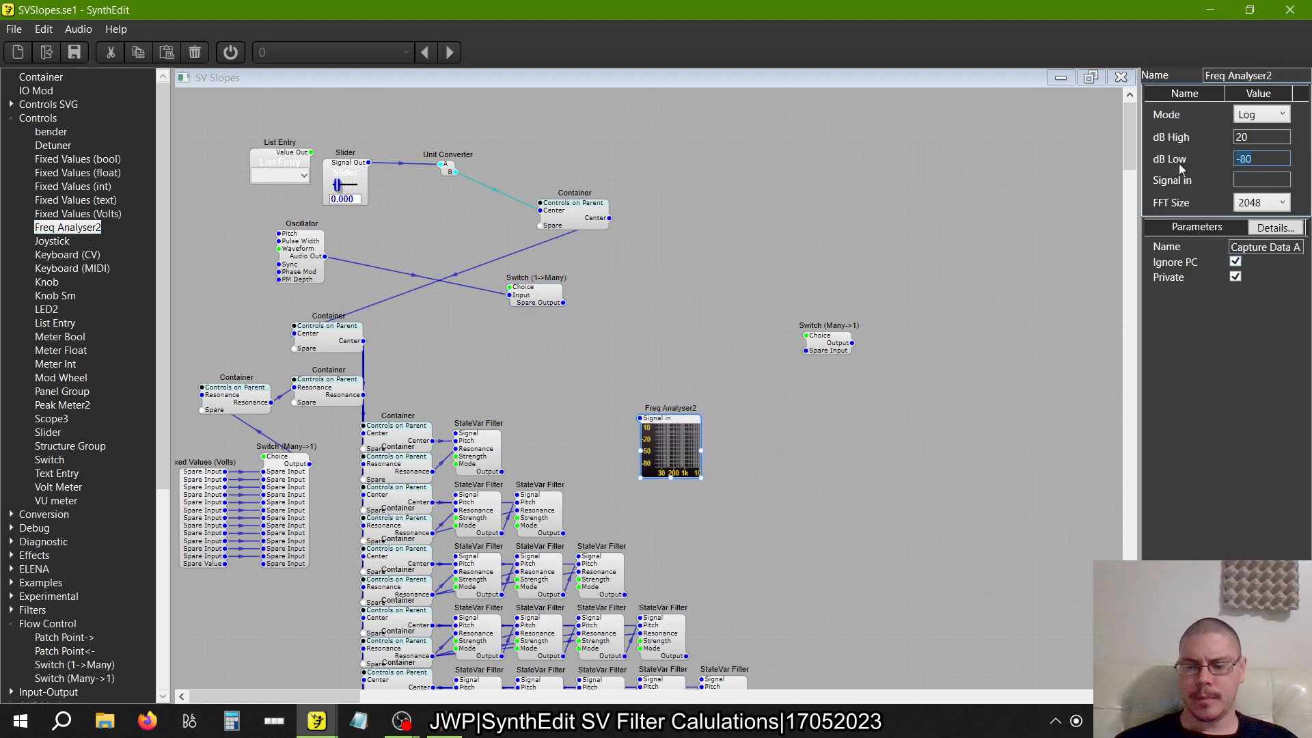
pyautogui.write('-')
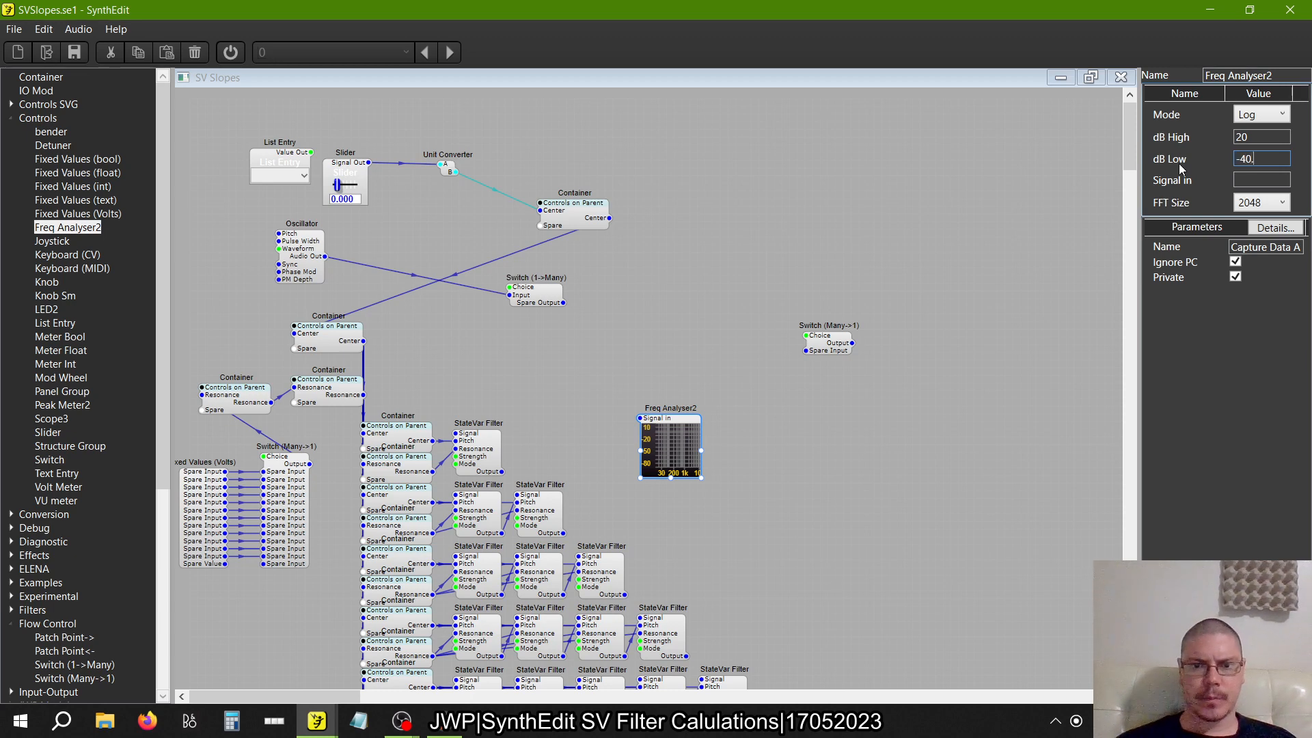
pyautogui.write('40.')
pyautogui.press('Return')
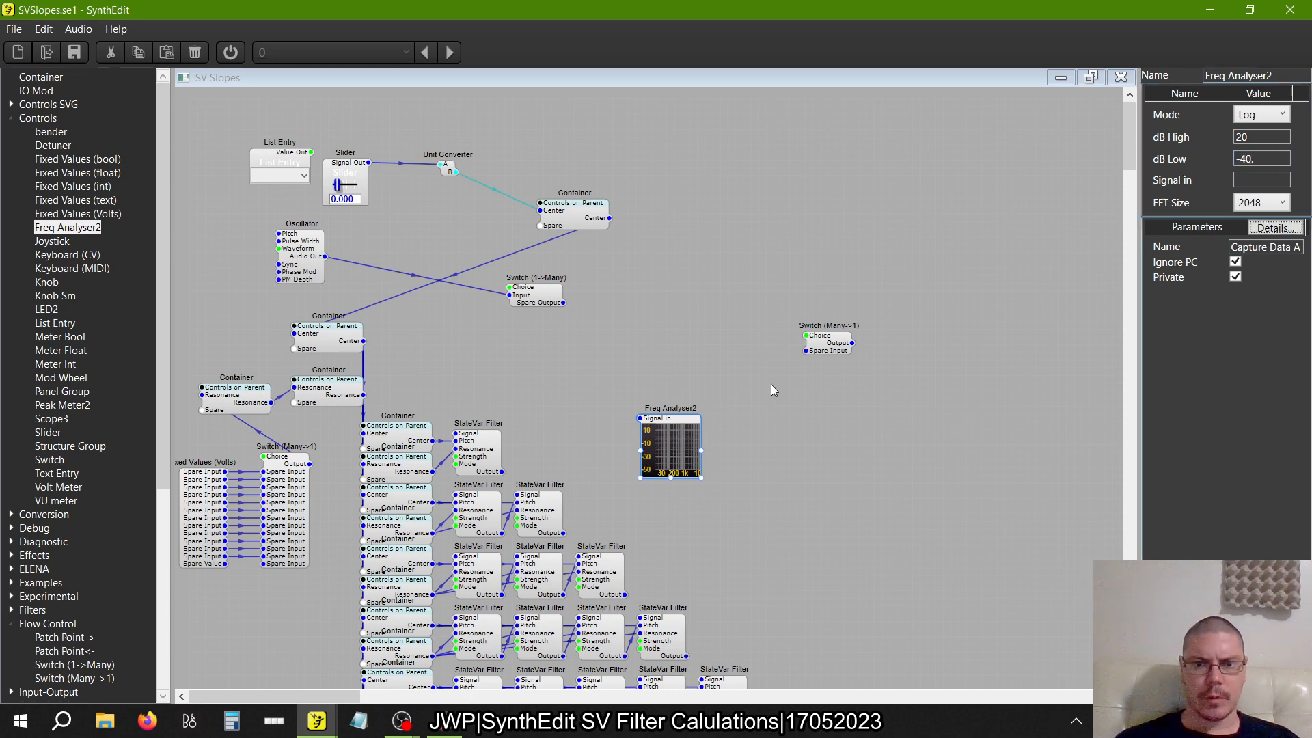
# Widen the Freq Analyser2, move it to the end of the twelve-filter row, and feed it from that row's last filter
pyautogui.moveTo(665, 418); pyautogui.dragTo(581, 419)
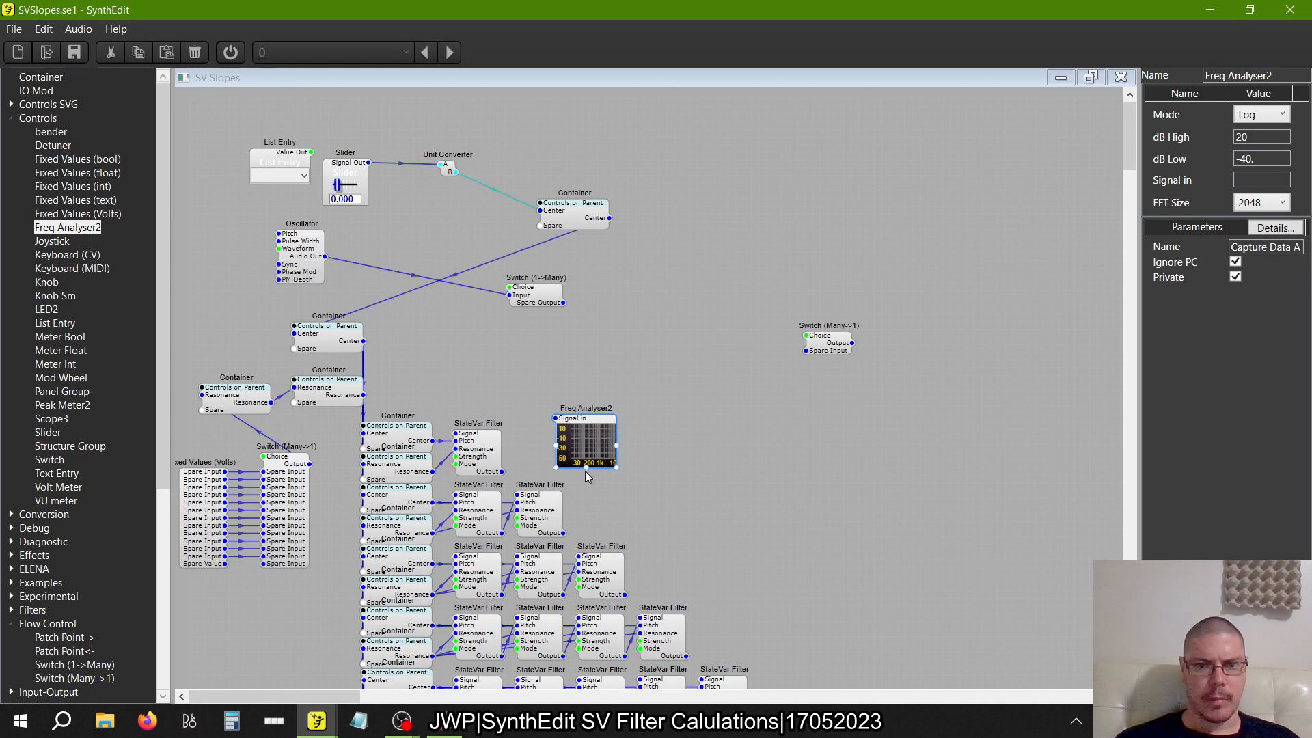
pyautogui.moveTo(617, 444); pyautogui.dragTo(873, 462)
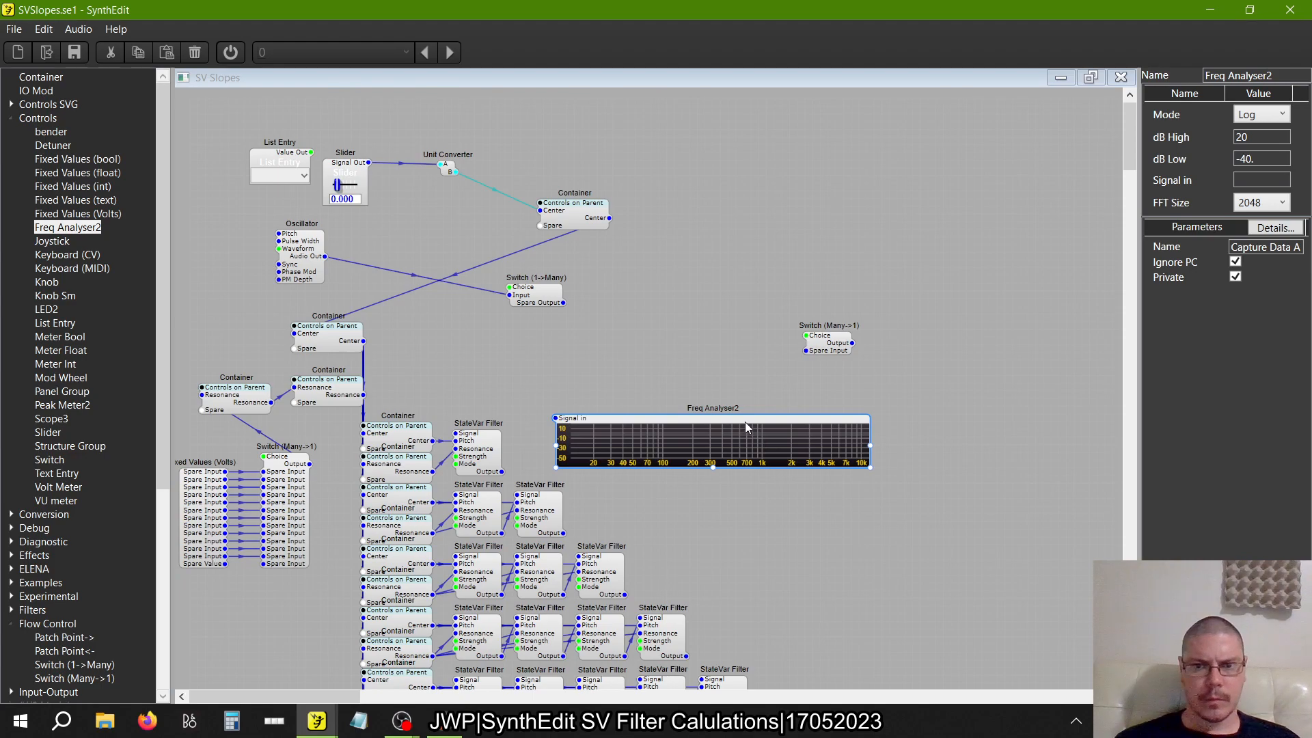
pyautogui.moveTo(746, 422); pyautogui.dragTo(977, 544)
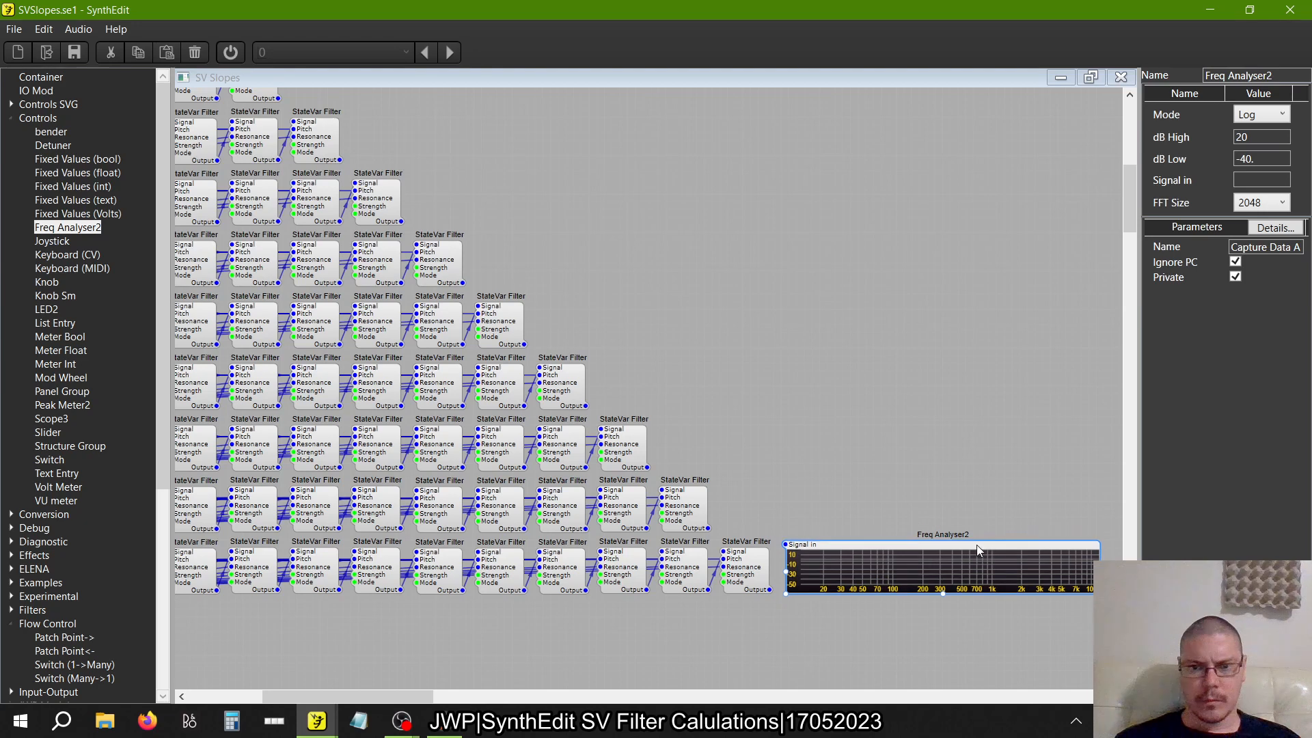
pyautogui.click(769, 589)
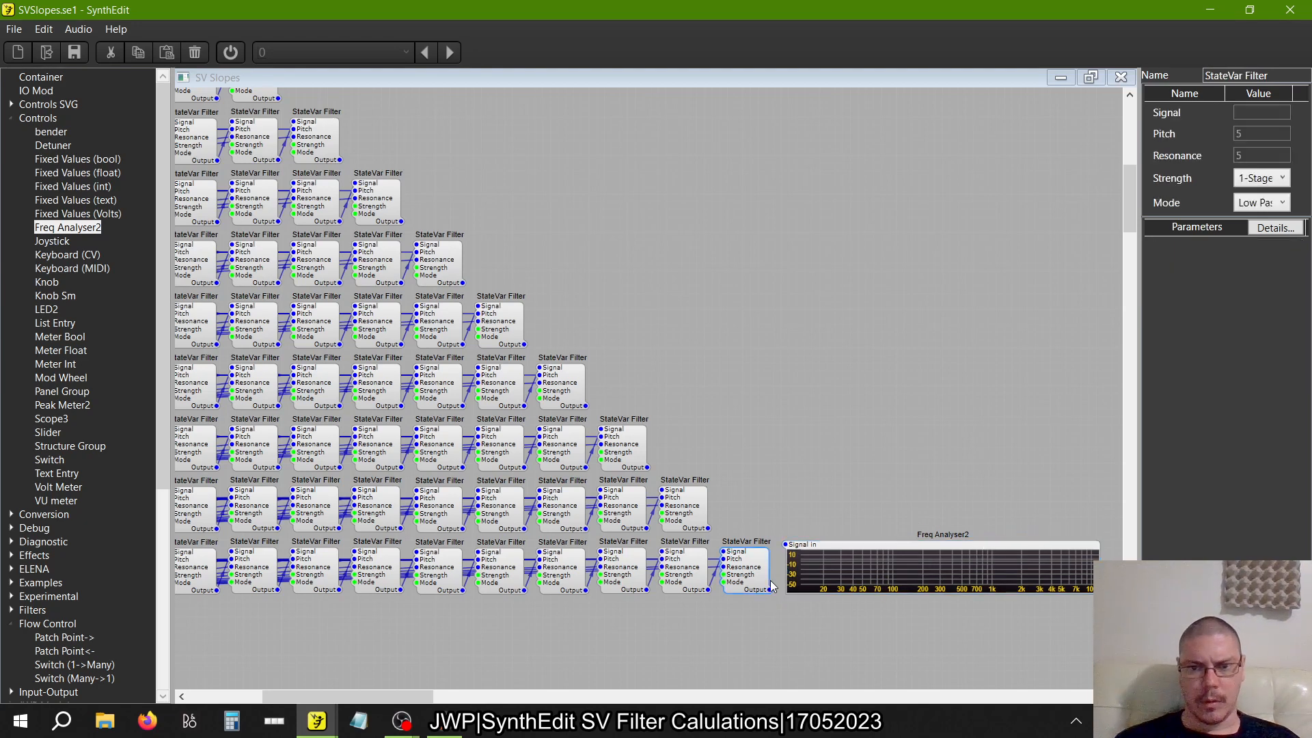
# Set the Freq Analyser2's range to dB Low -30 and dB High 30
pyautogui.click(887, 548)
pyautogui.click(1276, 159)
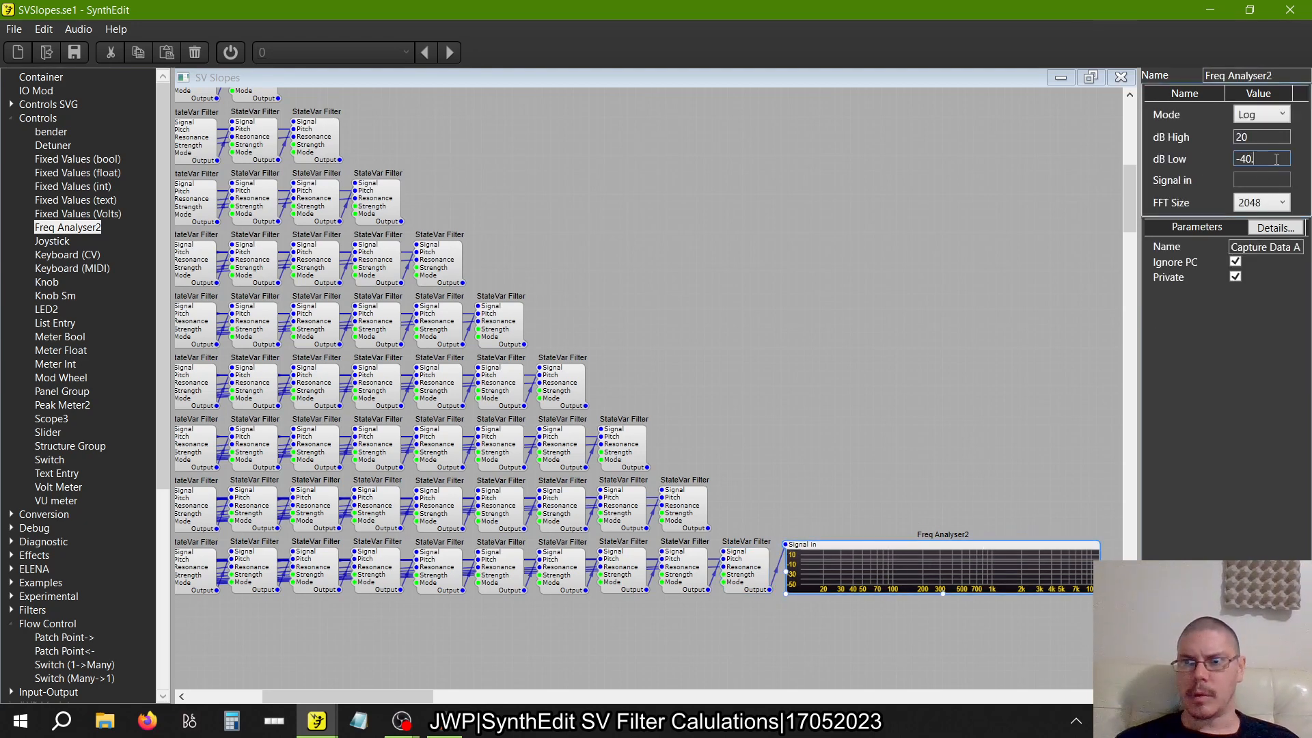
pyautogui.moveTo(1276, 160); pyautogui.dragTo(1113, 154)
pyautogui.write('-30')
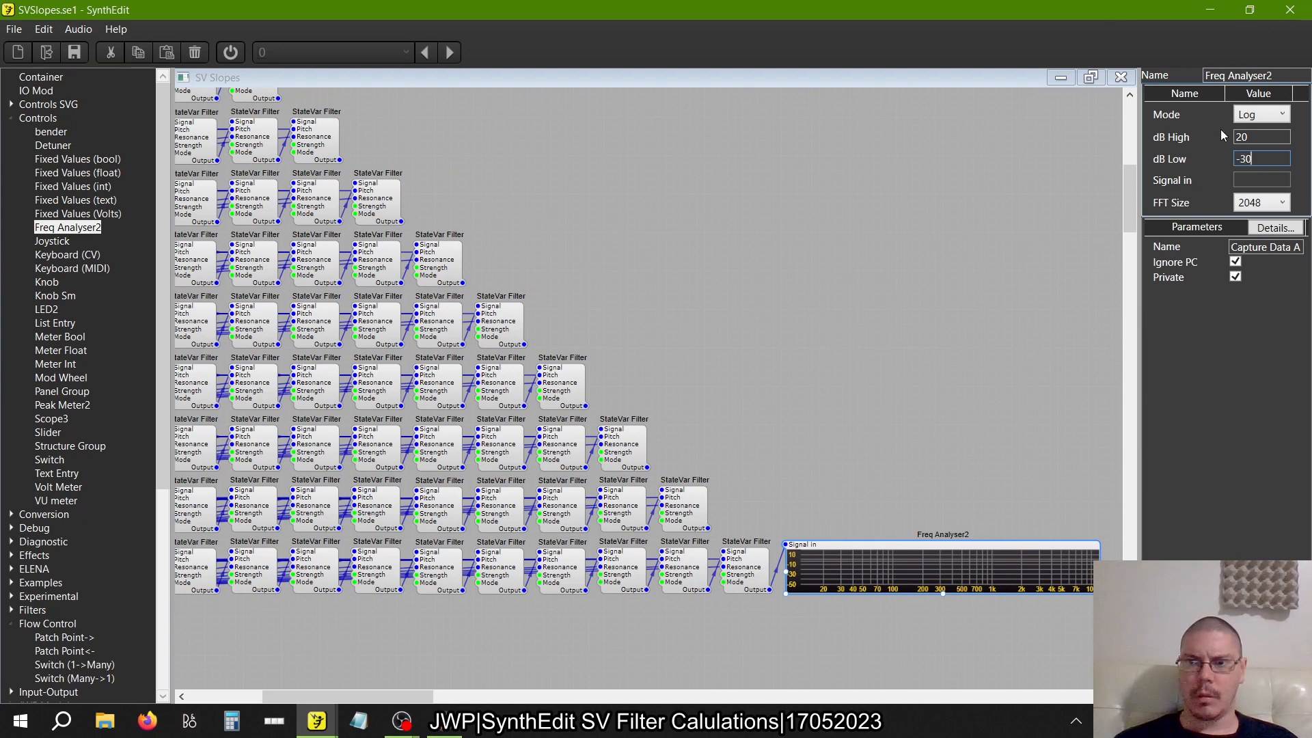
pyautogui.moveTo(1273, 139); pyautogui.dragTo(1138, 150)
pyautogui.write('30')
pyautogui.press('Tab')
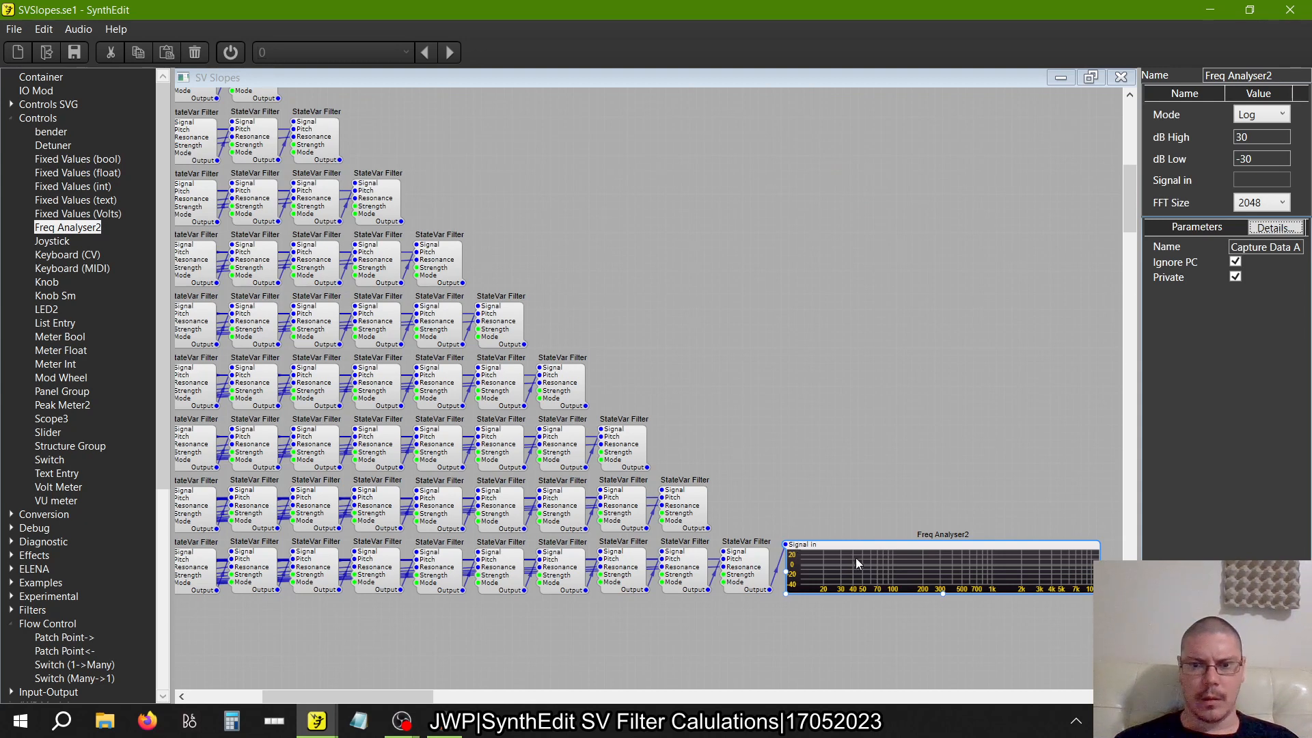
# Copy the Freq Analyser2, paste it directly above the original, and feed it from the eleven-filter row's last output
pyautogui.rightClick(836, 547)
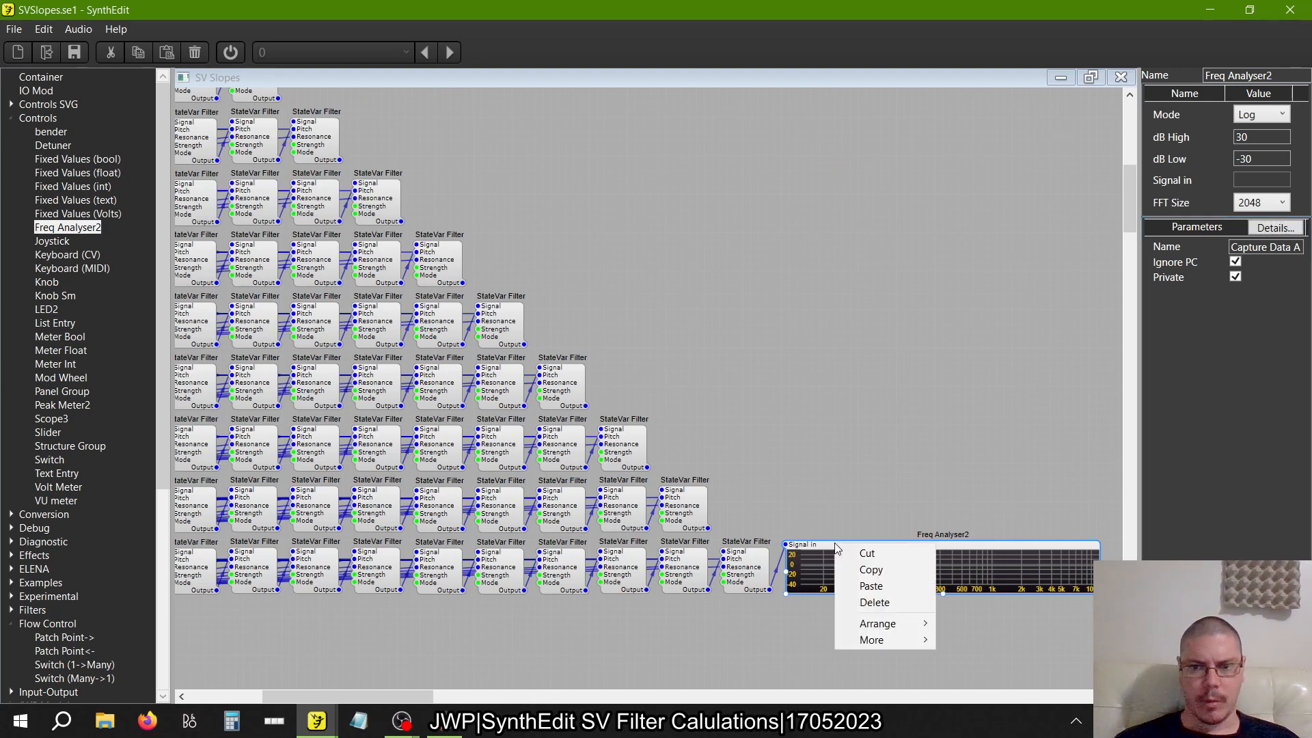
pyautogui.rightClick(823, 488)
pyautogui.click(858, 530)
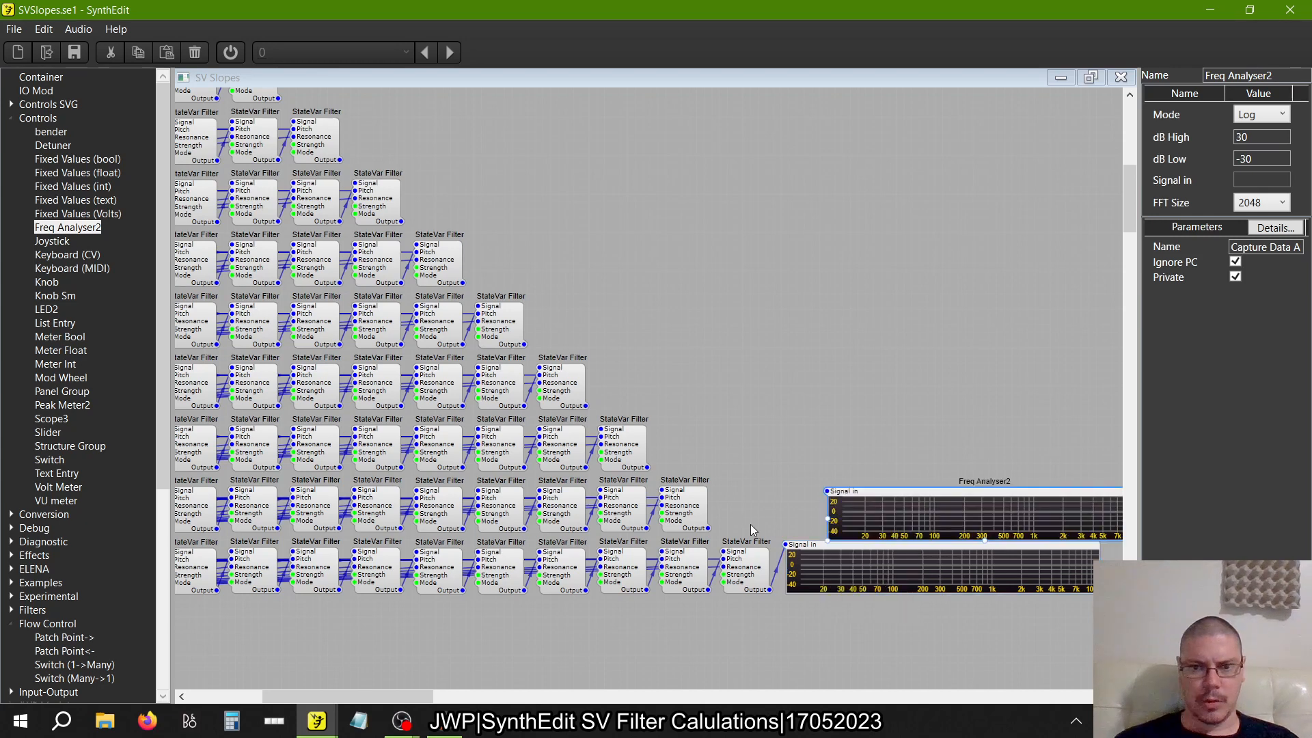
pyautogui.moveTo(708, 528); pyautogui.dragTo(822, 481)
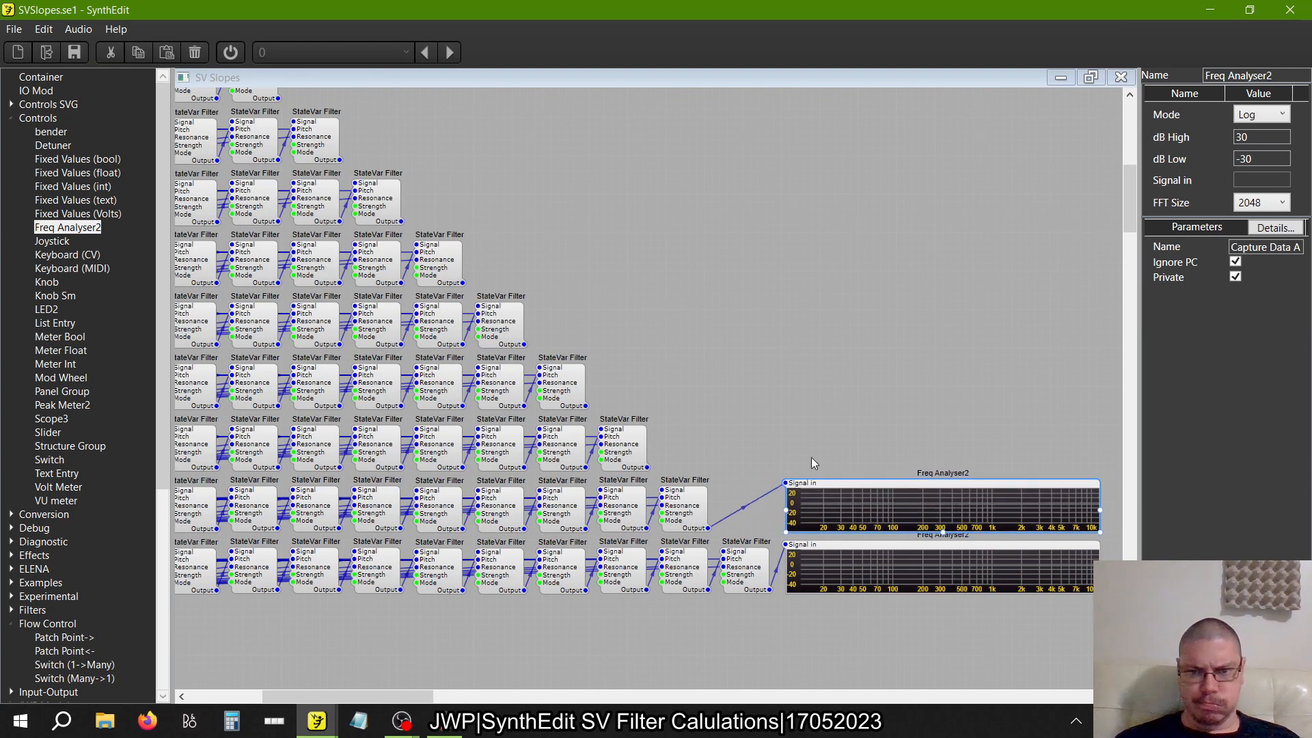
# Paste another Freq Analyser2, align it above the eleven-filter row's analyser, and feed it from the ten-filter row's last output
pyautogui.rightClick(811, 458)
pyautogui.click(850, 498)
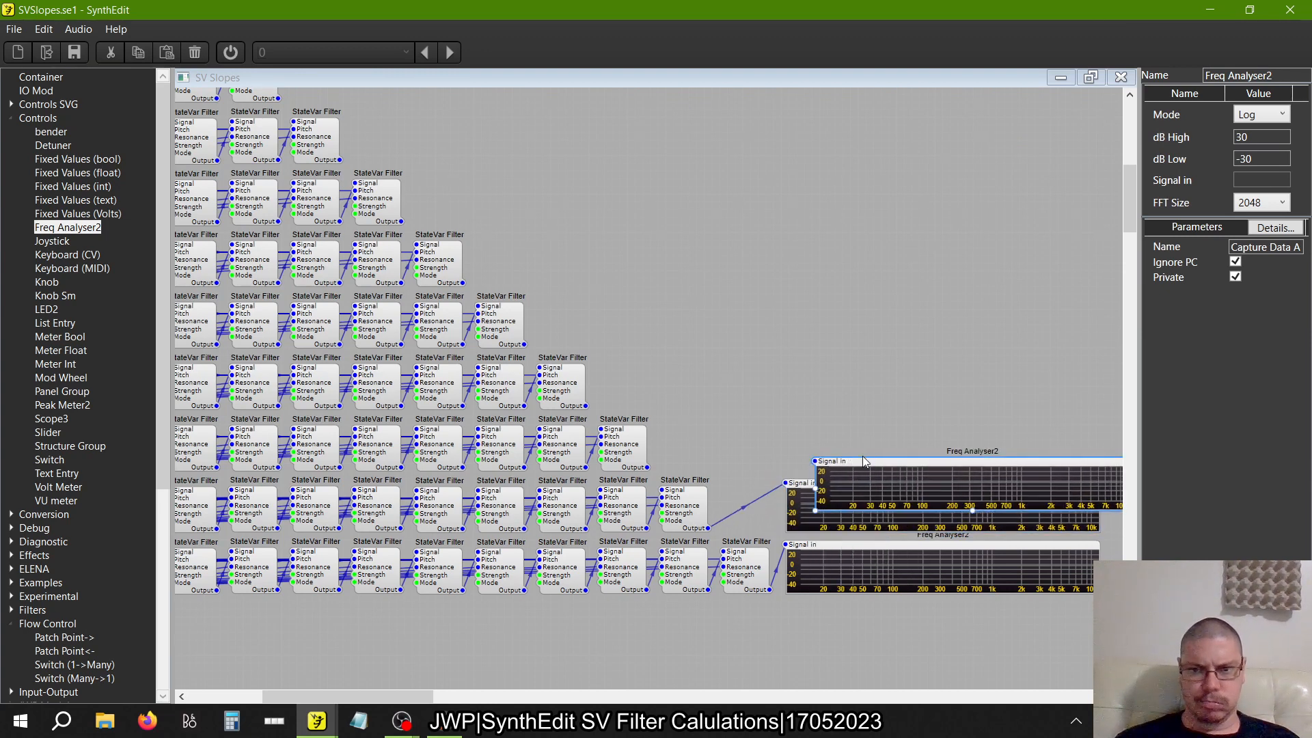
pyautogui.moveTo(862, 455); pyautogui.dragTo(817, 424)
pyautogui.moveTo(648, 468); pyautogui.dragTo(793, 421)
# Paste a Freq Analyser2 copy, stack it above the ten-filter row's analyser, and connect the nine-filter row's last output to it
pyautogui.rightClick(835, 347)
pyautogui.click(881, 392)
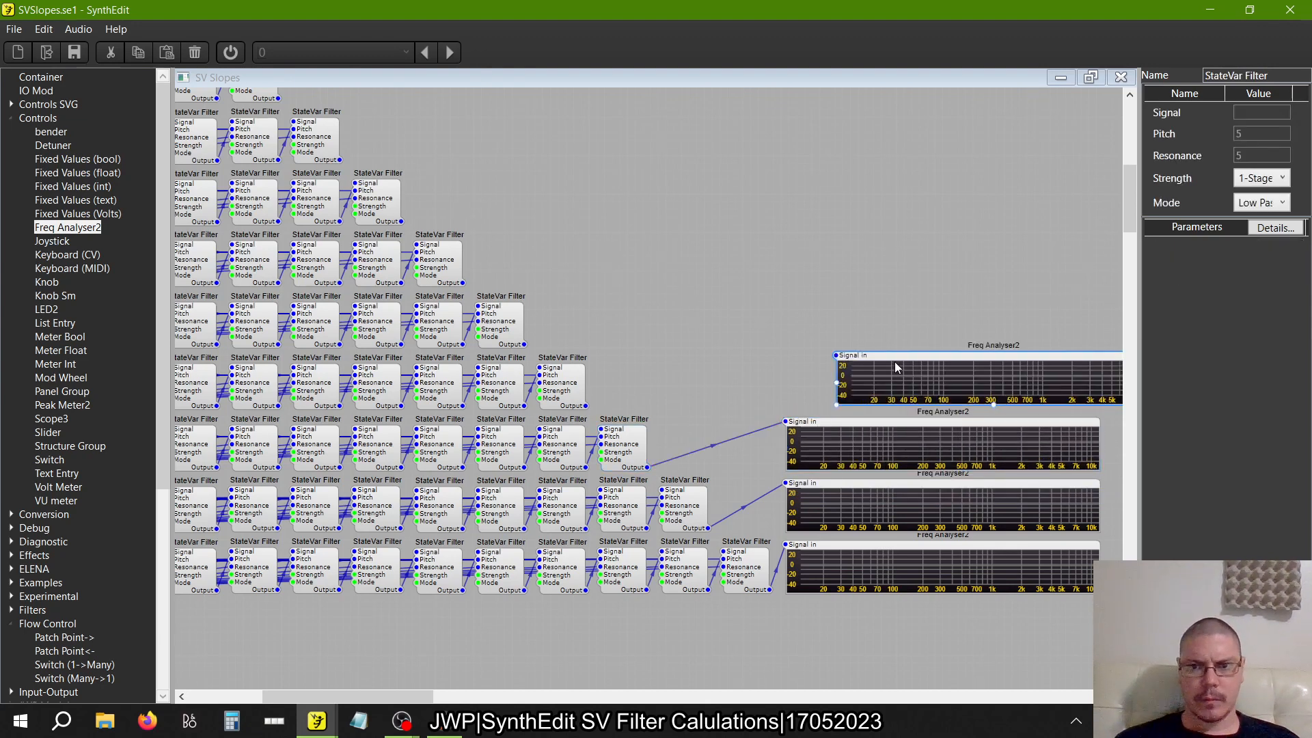
pyautogui.moveTo(897, 368); pyautogui.dragTo(585, 406)
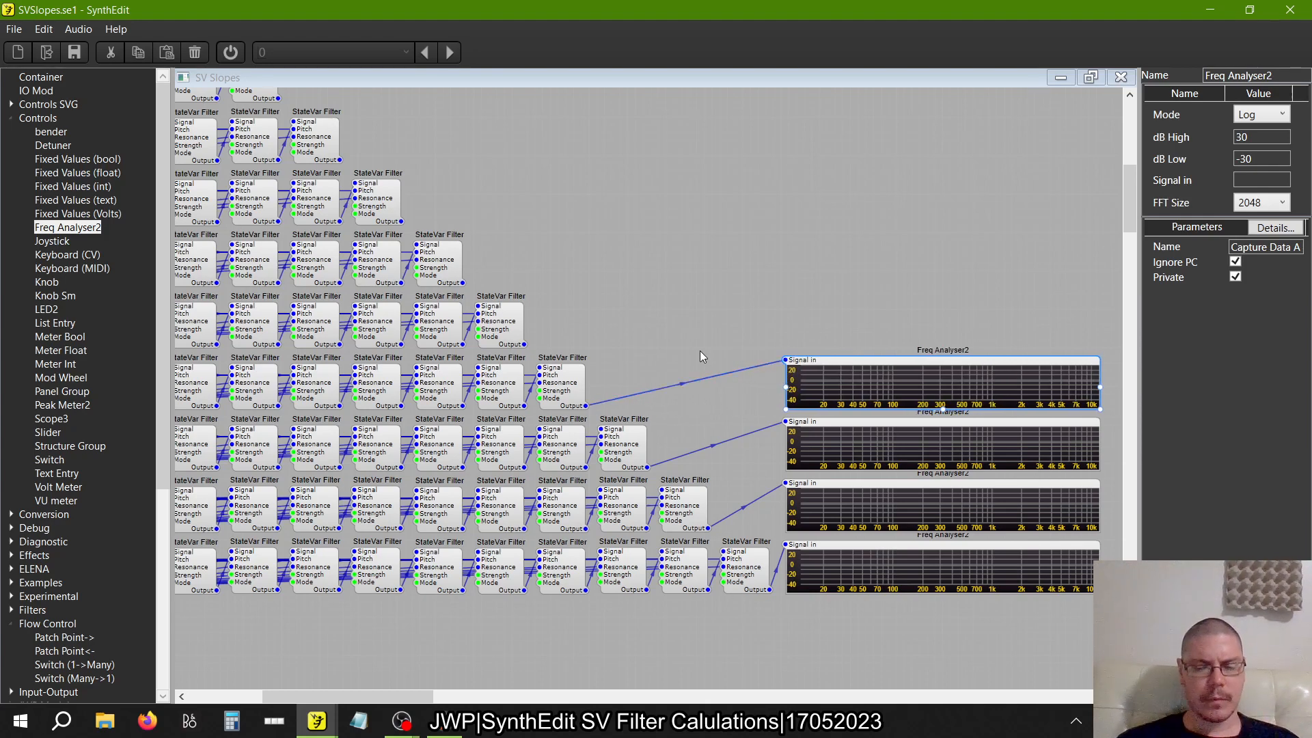
# Paste a Freq Analyser2 copy above the nine-filter row's analyser and connect its Signal in to the eight-filter row's last output
pyautogui.rightClick(809, 301)
pyautogui.click(838, 340)
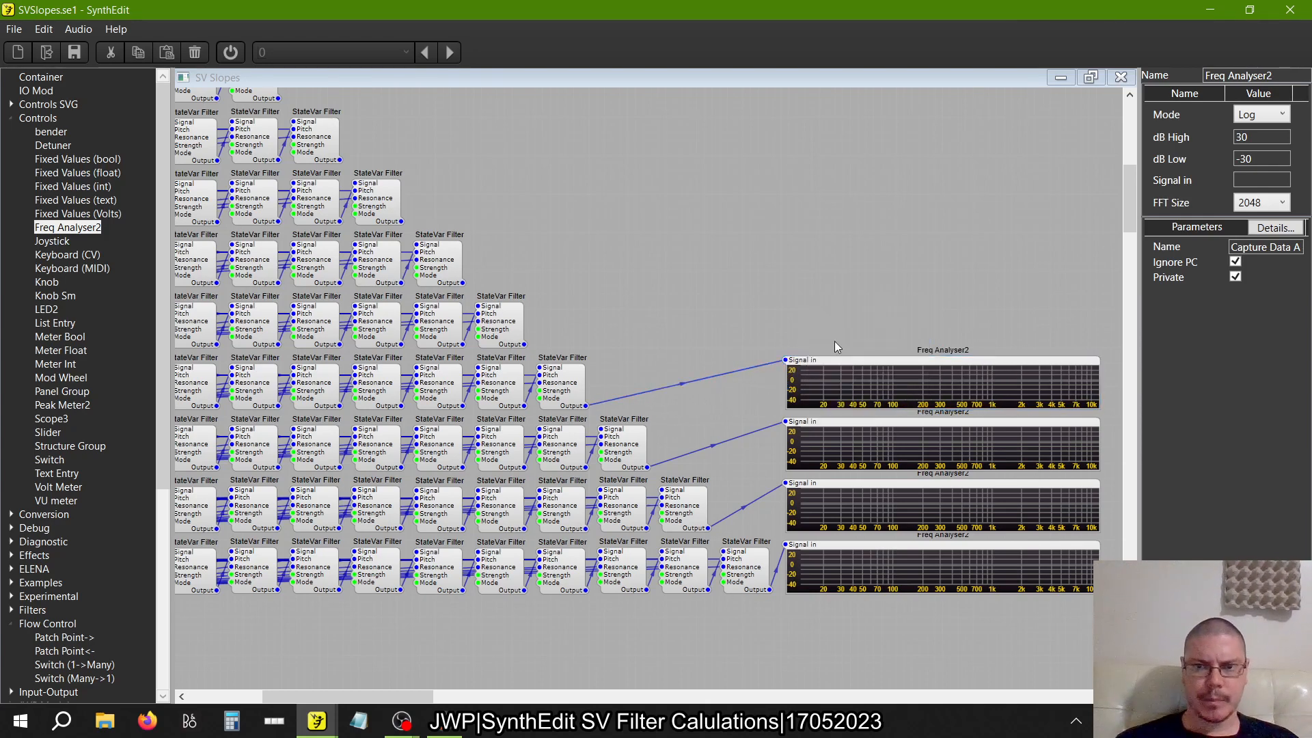
pyautogui.moveTo(854, 302); pyautogui.dragTo(829, 305)
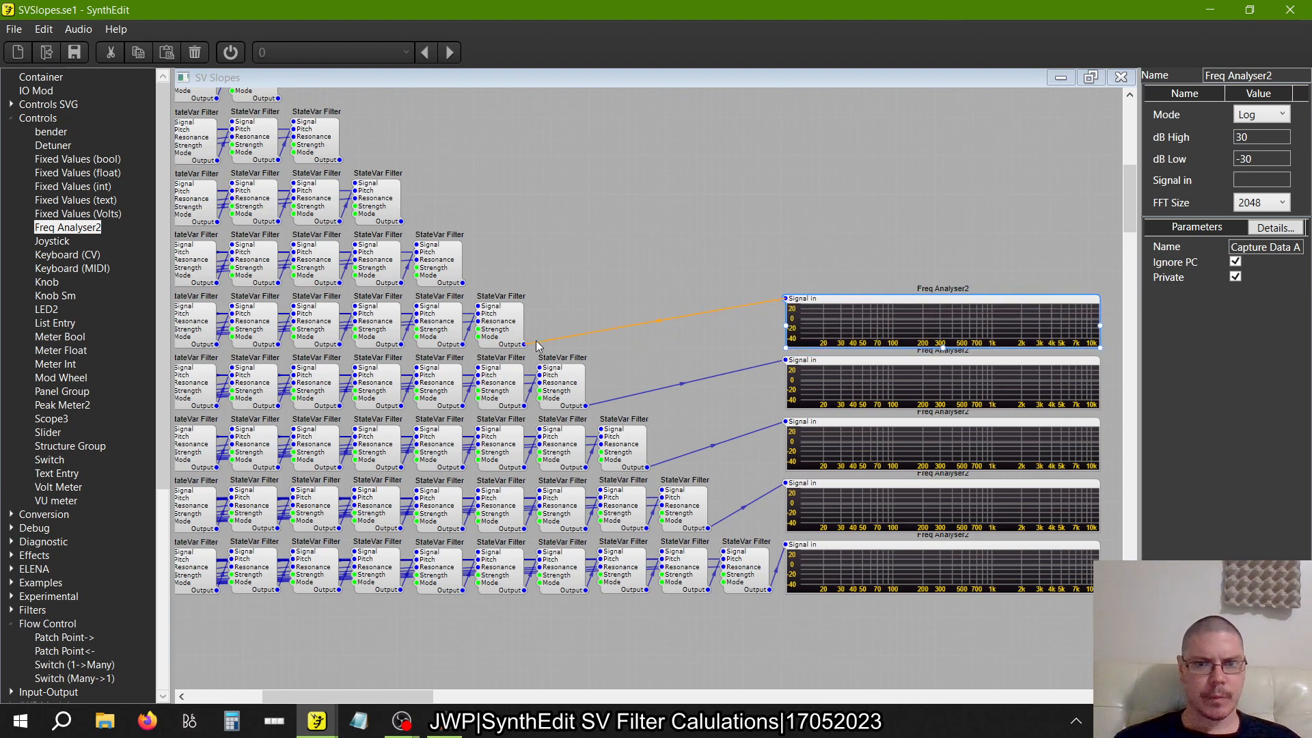
pyautogui.moveTo(536, 345); pyautogui.dragTo(533, 345)
# Paste a Freq Analyser2 copy, align it above the eight-filter row's analyser, and connect it to the seven-filter row's last output
pyautogui.scroll(2, 622, 244)
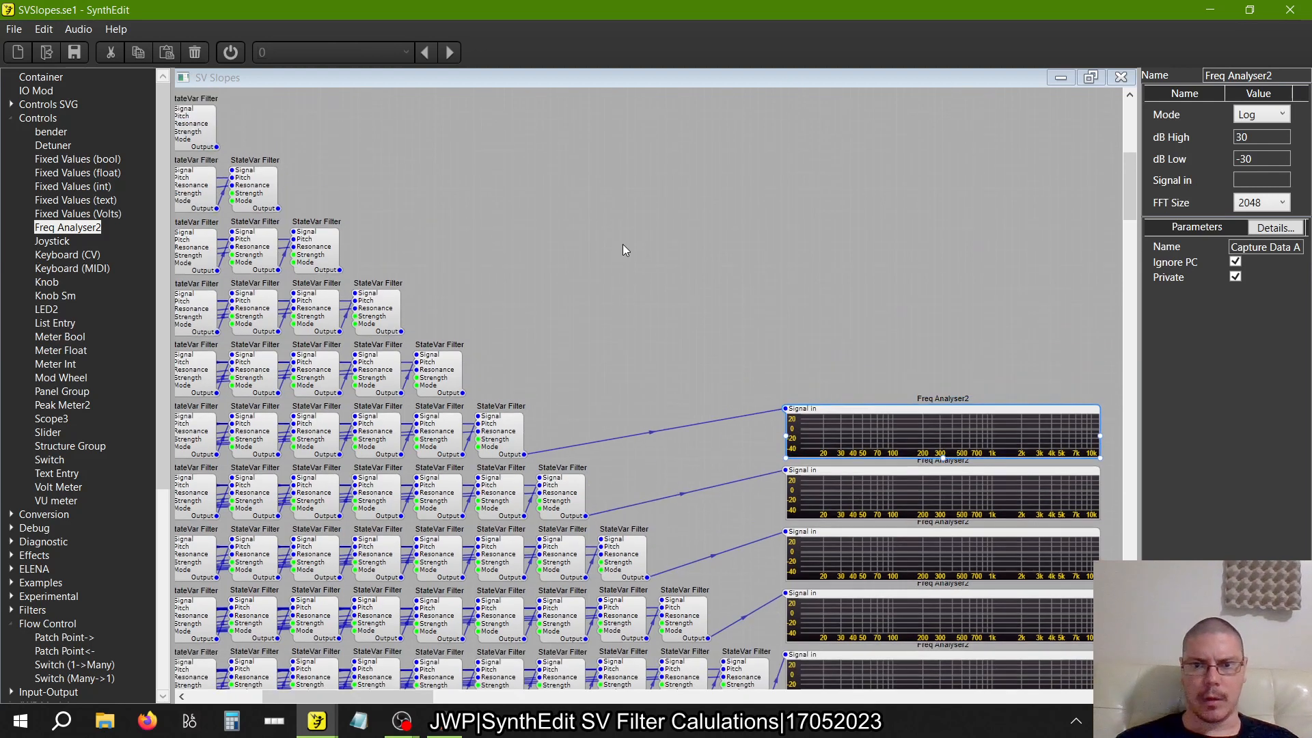
pyautogui.rightClick(687, 271)
pyautogui.click(899, 361)
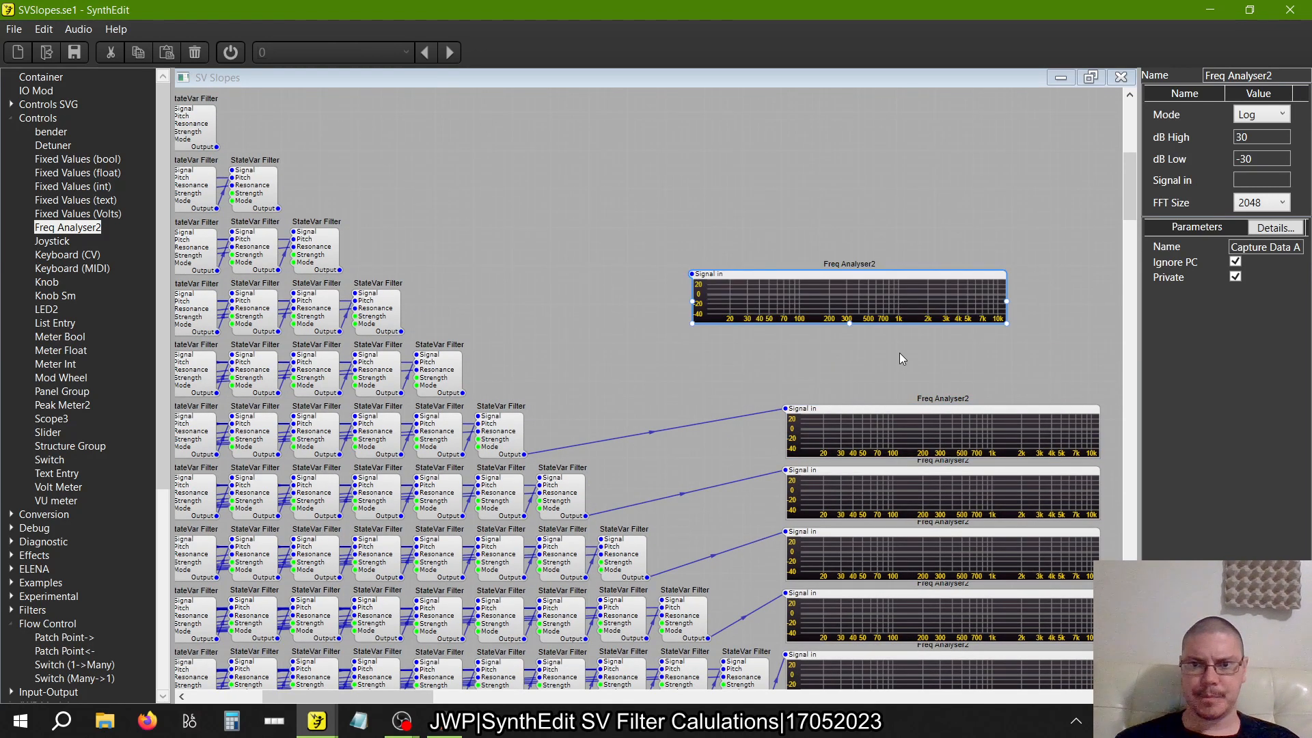
pyautogui.moveTo(832, 268); pyautogui.dragTo(927, 350)
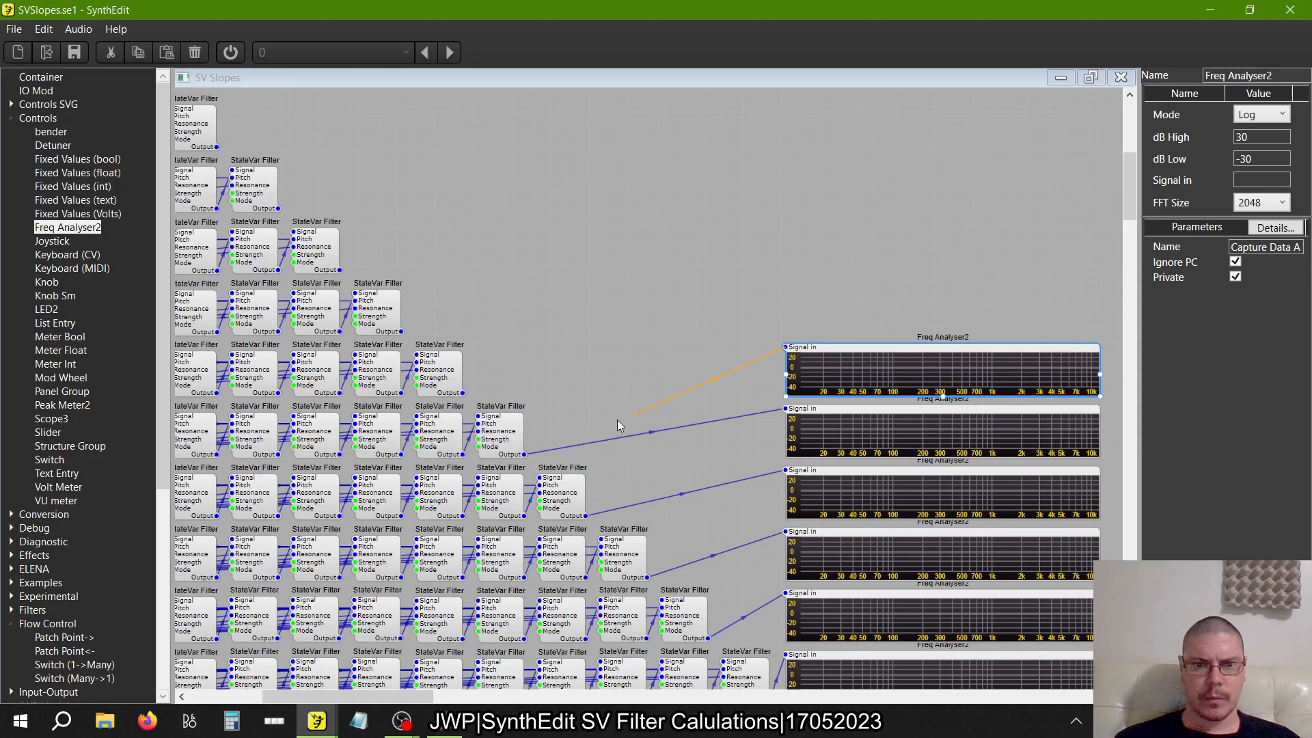
pyautogui.moveTo(618, 425); pyautogui.dragTo(462, 393)
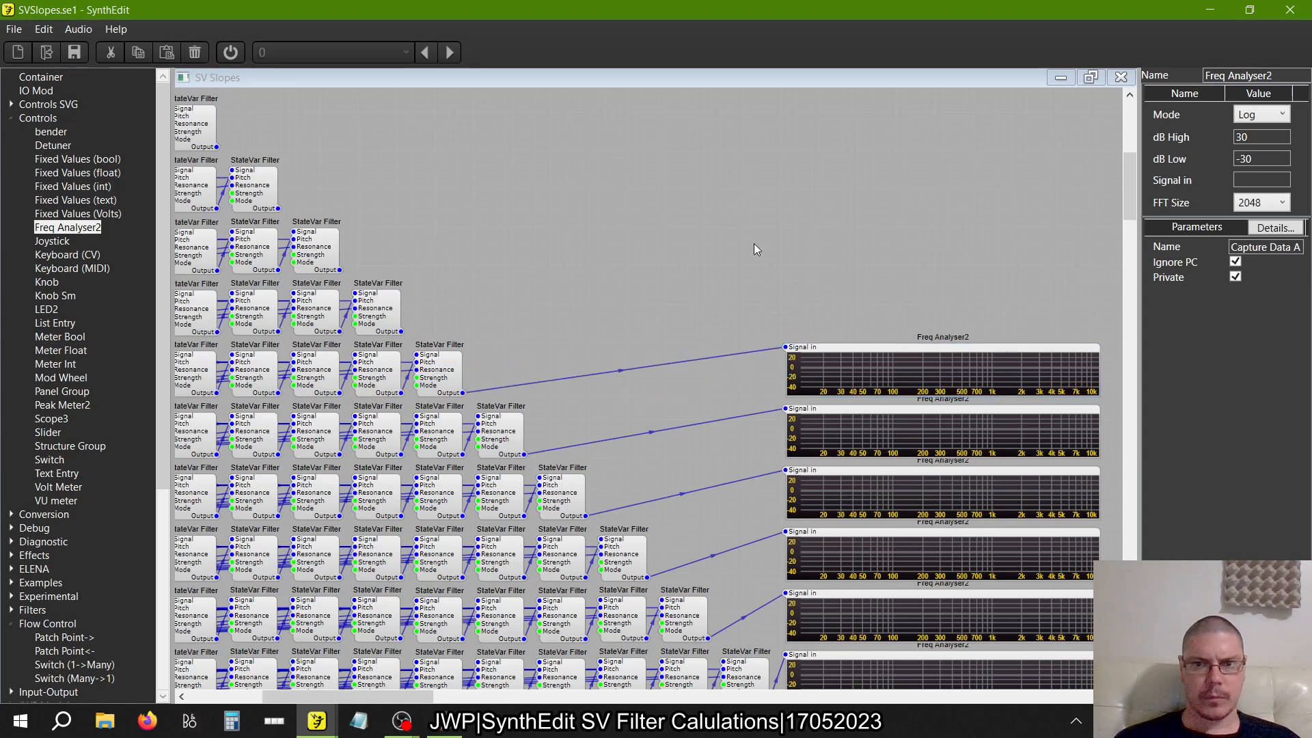
# Paste a Freq Analyser2 copy, align it above the seven-filter row's analyser, and connect it to the six-filter row's last output
pyautogui.rightClick(785, 261)
pyautogui.click(810, 303)
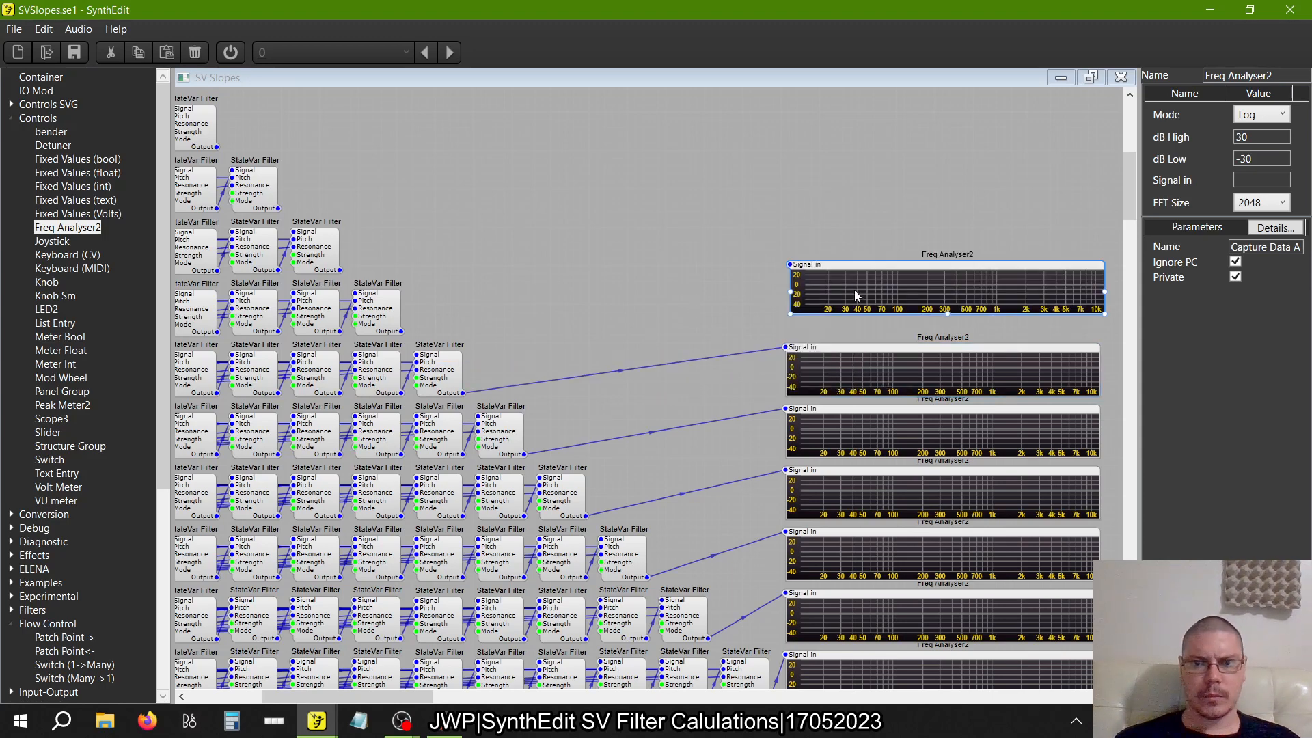
pyautogui.moveTo(839, 285); pyautogui.dragTo(833, 290)
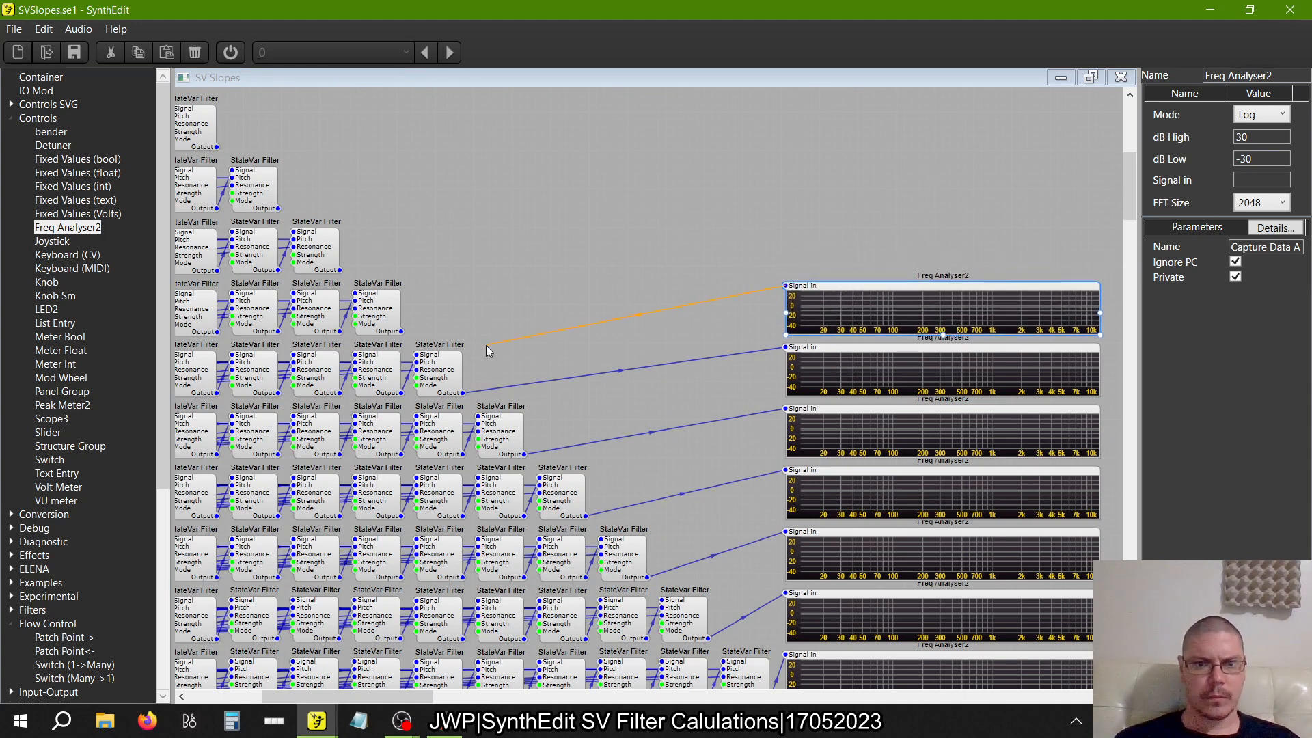
pyautogui.moveTo(488, 351); pyautogui.dragTo(402, 332)
pyautogui.rightClick(588, 253)
pyautogui.press('Escape')
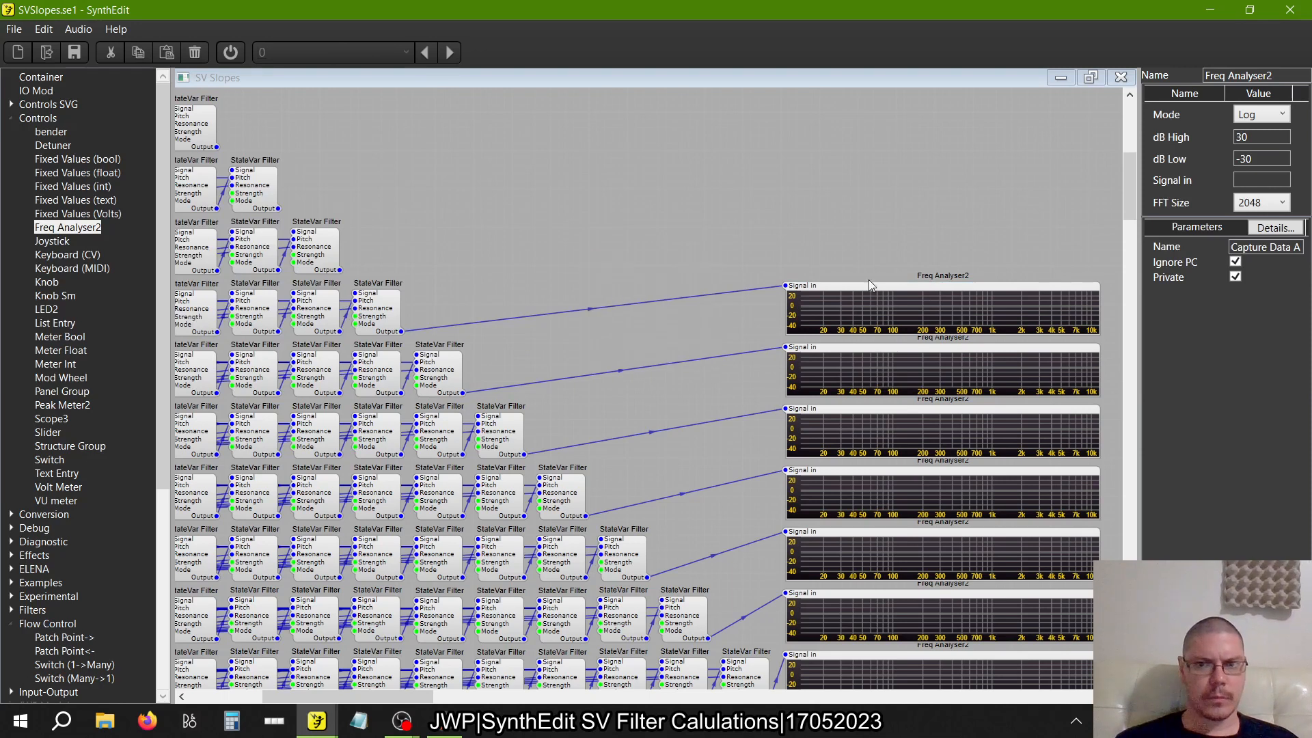
# Paste a Freq Analyser2 copy, align it above the six-filter row's analyser, and connect it to the five-filter row's last output
pyautogui.hotkey('ctrl', 'v')
pyautogui.moveTo(793, 257); pyautogui.dragTo(986, 227)
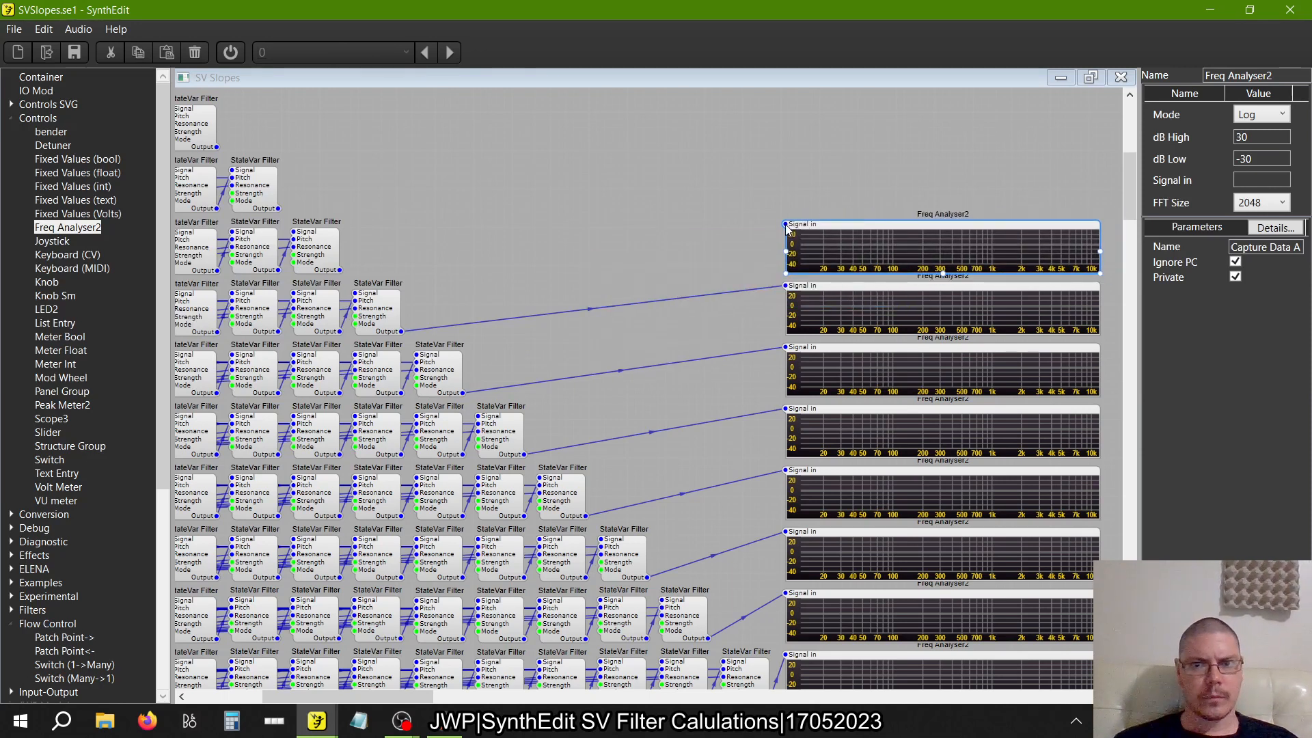
pyautogui.moveTo(785, 229); pyautogui.dragTo(355, 277)
# Paste a Freq Analyser2 copy, align it above the five-filter row's analyser, and connect it to the four-filter row's last output
pyautogui.scroll(3, 549, 208)
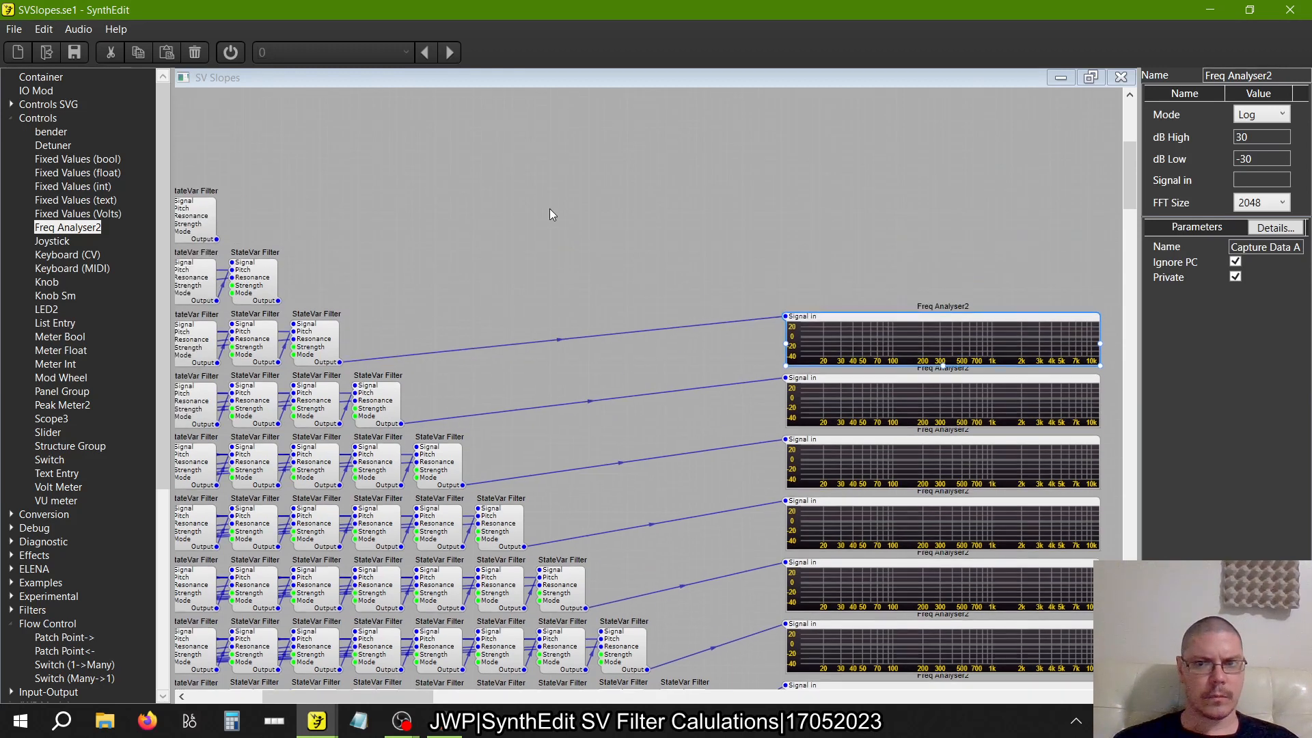
pyautogui.rightClick(735, 235)
pyautogui.click(771, 278)
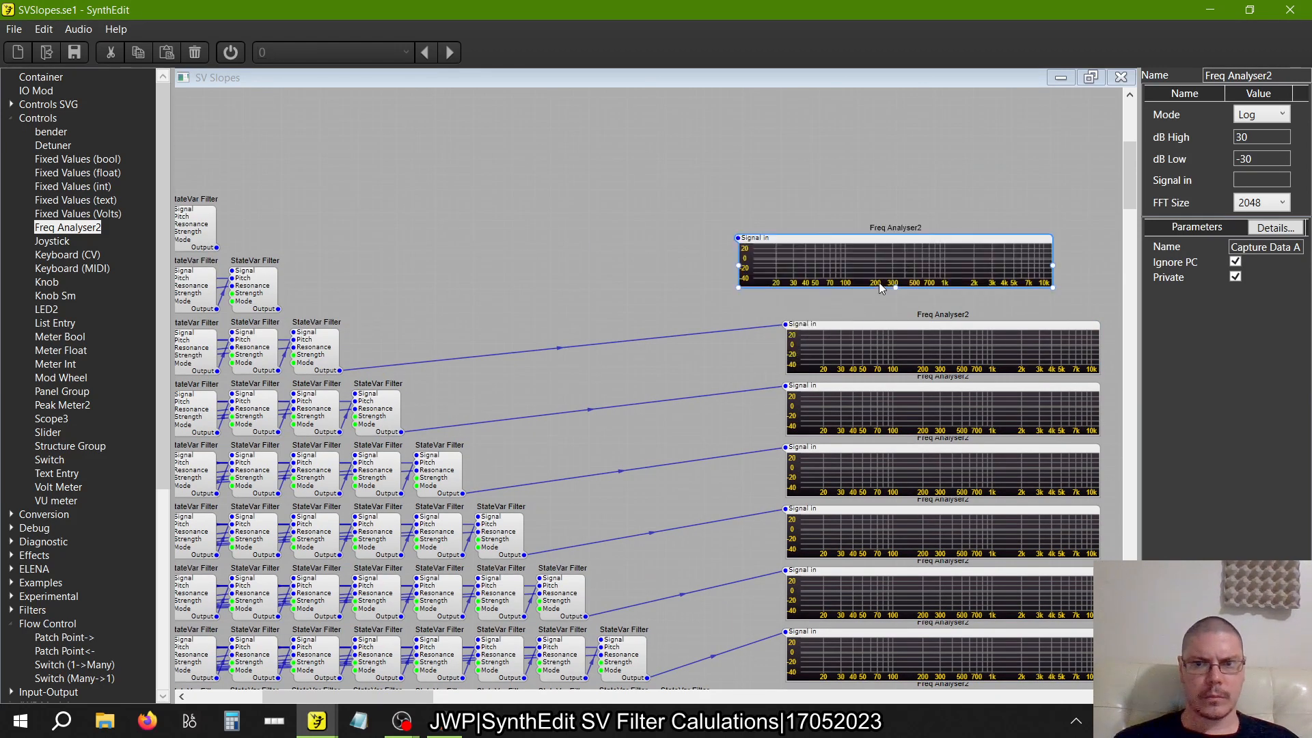
pyautogui.moveTo(845, 239); pyautogui.dragTo(893, 264)
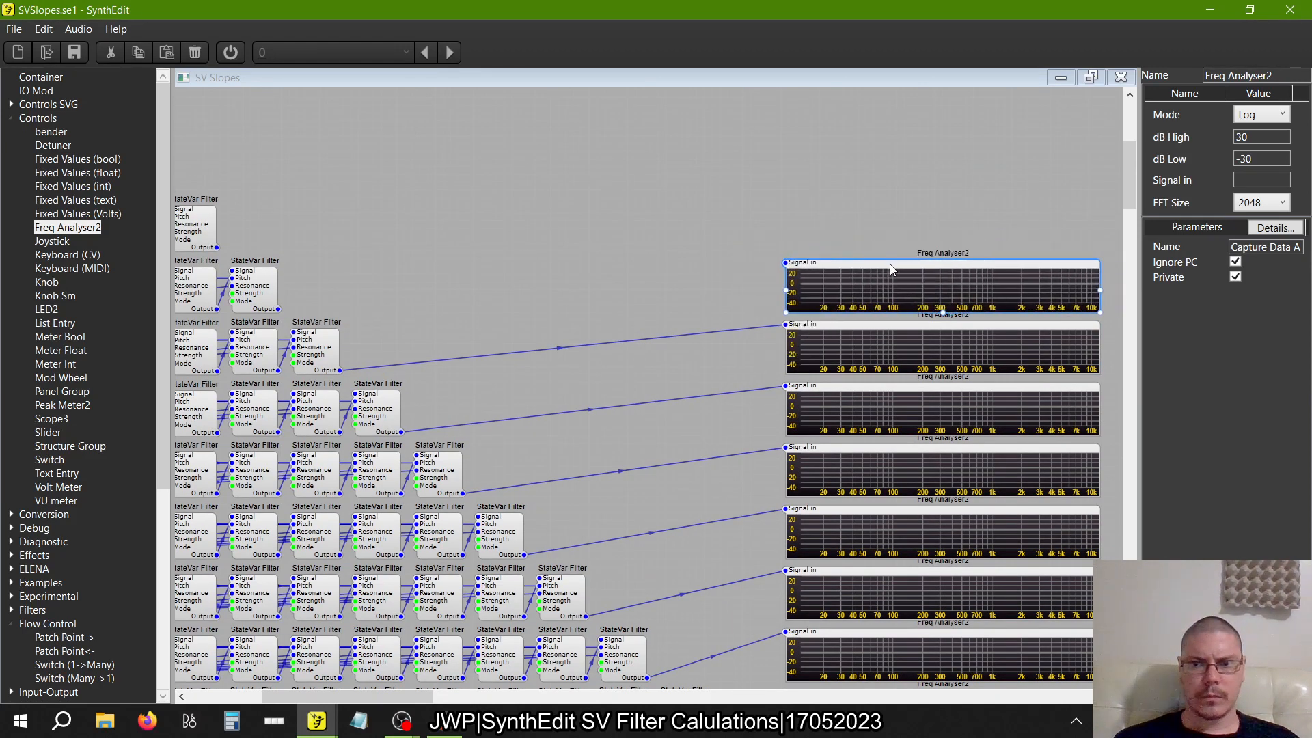
pyautogui.moveTo(785, 266); pyautogui.dragTo(277, 309)
# Paste a Freq Analyser2 copy, align it above the four-filter row's analyser, and connect it to the three-filter row's last output
pyautogui.rightClick(520, 215)
pyautogui.click(556, 257)
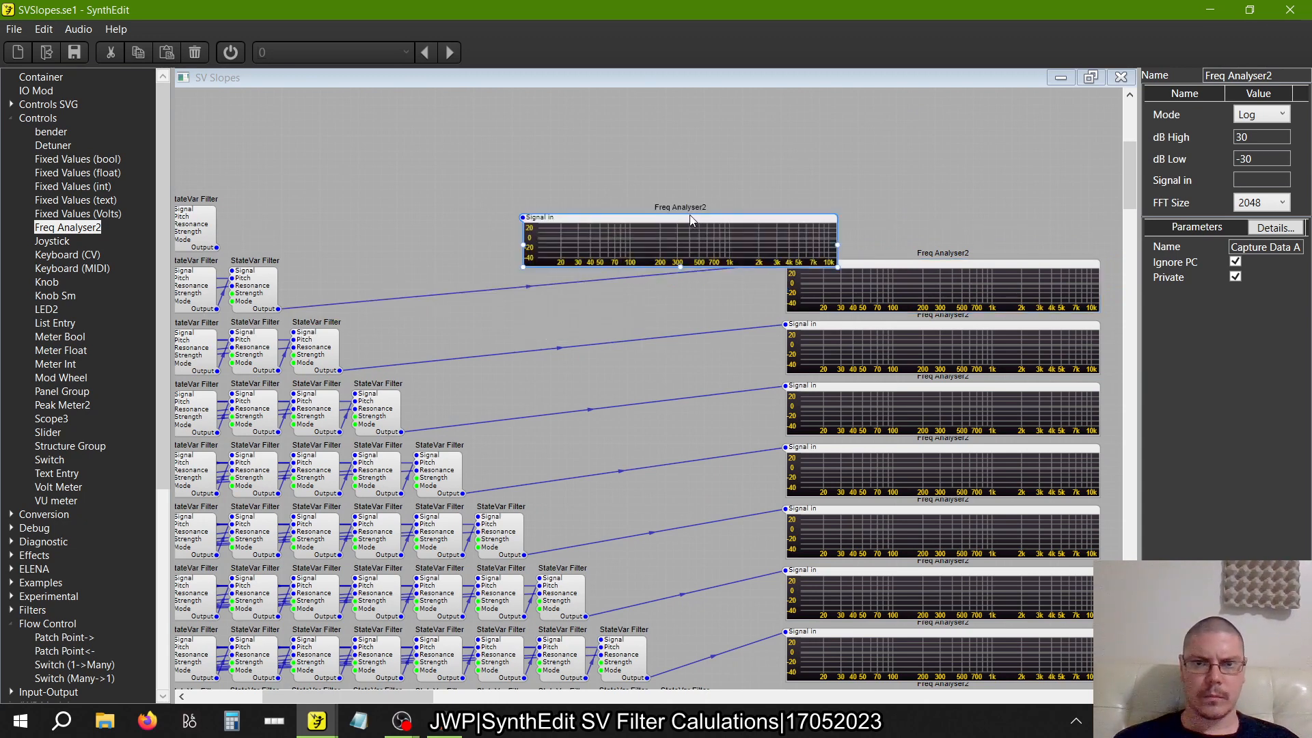
pyautogui.moveTo(678, 217); pyautogui.dragTo(944, 202)
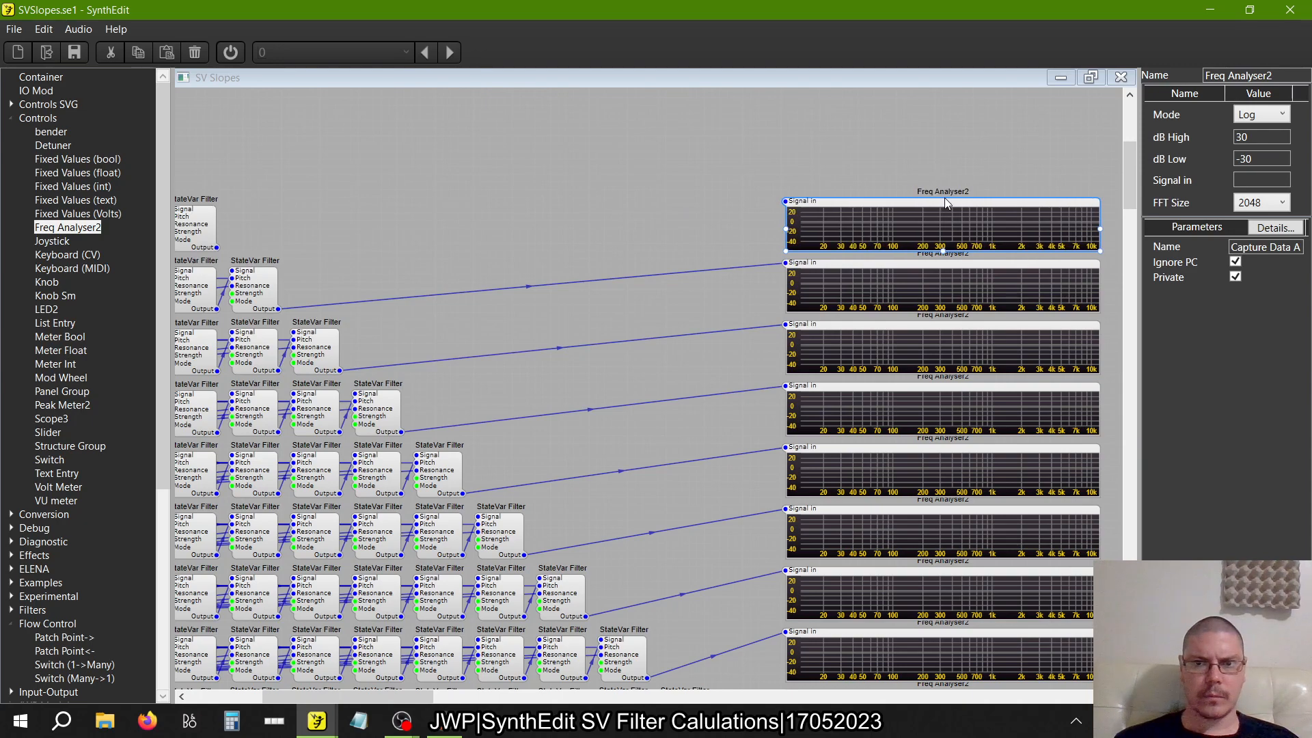
pyautogui.moveTo(787, 205); pyautogui.dragTo(217, 248)
# Paste a Freq Analyser2 copy, connect it to the two-filter row's last output, and align it above the three-filter row's analyser
pyautogui.scroll(3, 352, 205)
pyautogui.hscroll(-1, 351, 205)
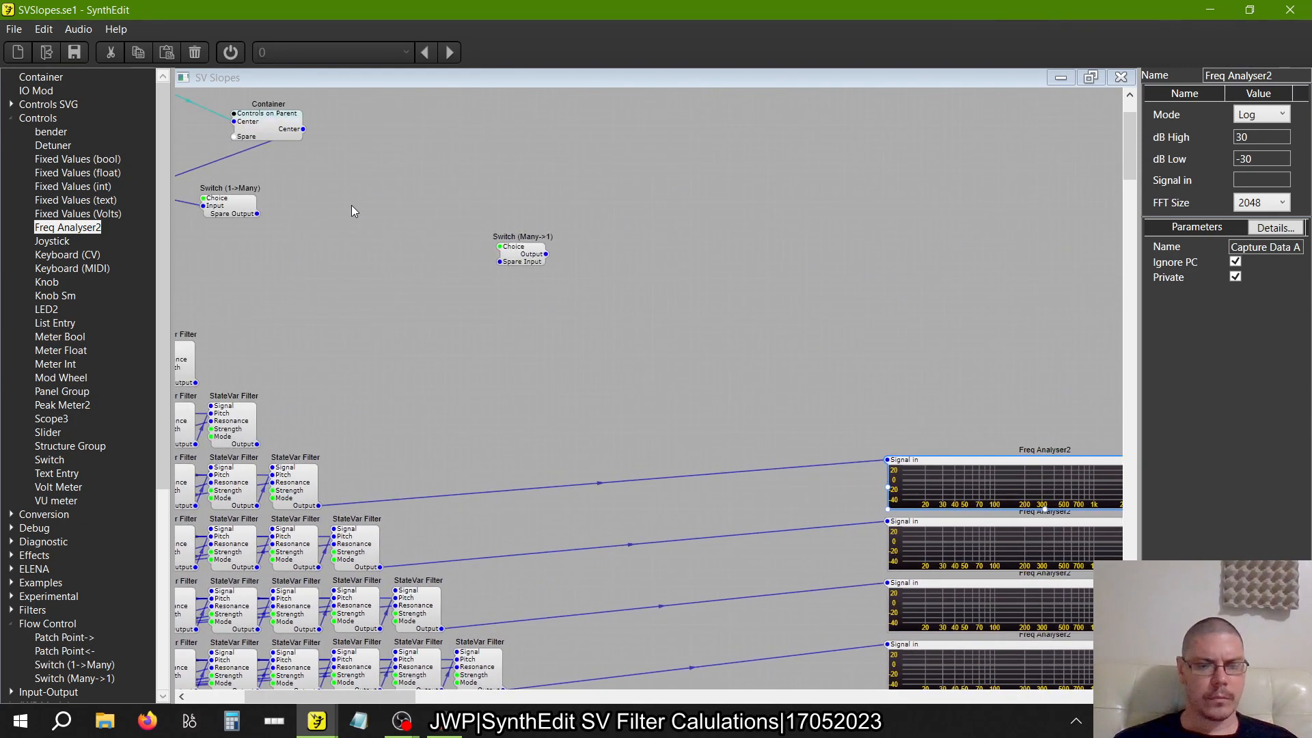
pyautogui.rightClick(572, 396)
pyautogui.click(601, 439)
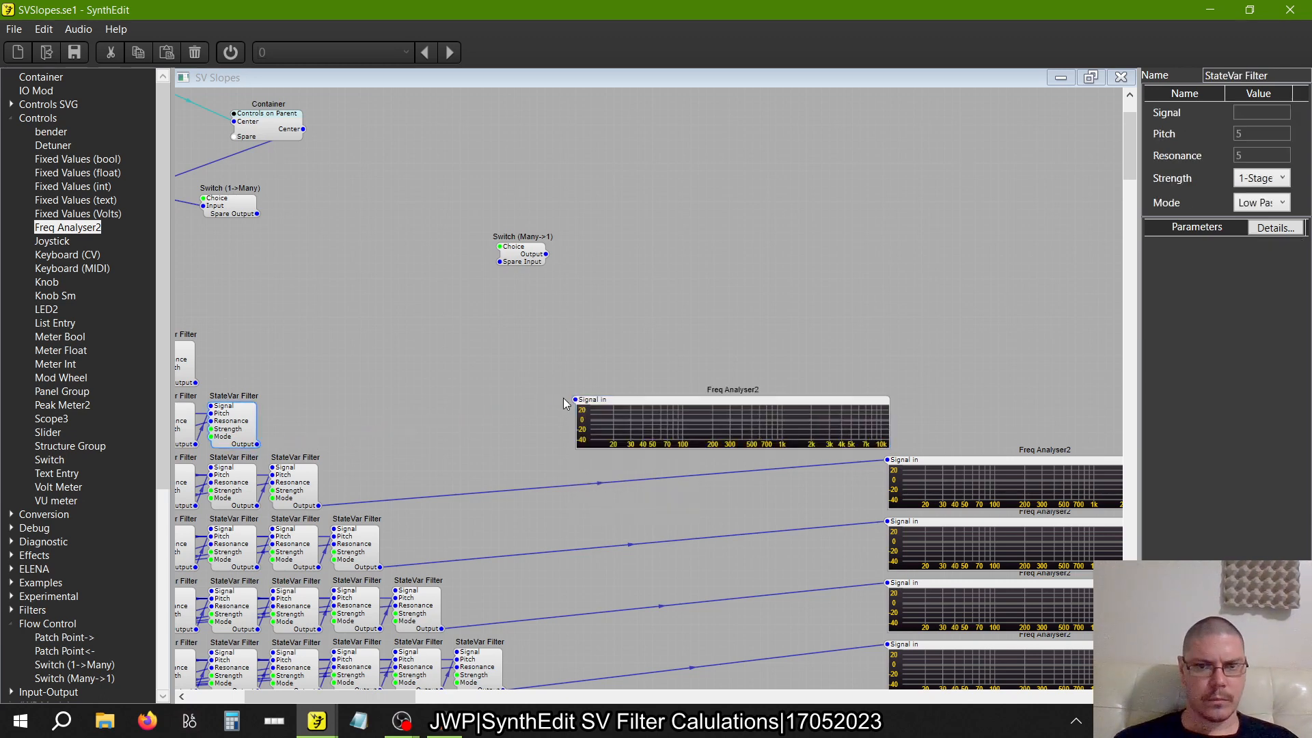
pyautogui.moveTo(571, 398); pyautogui.dragTo(507, 438)
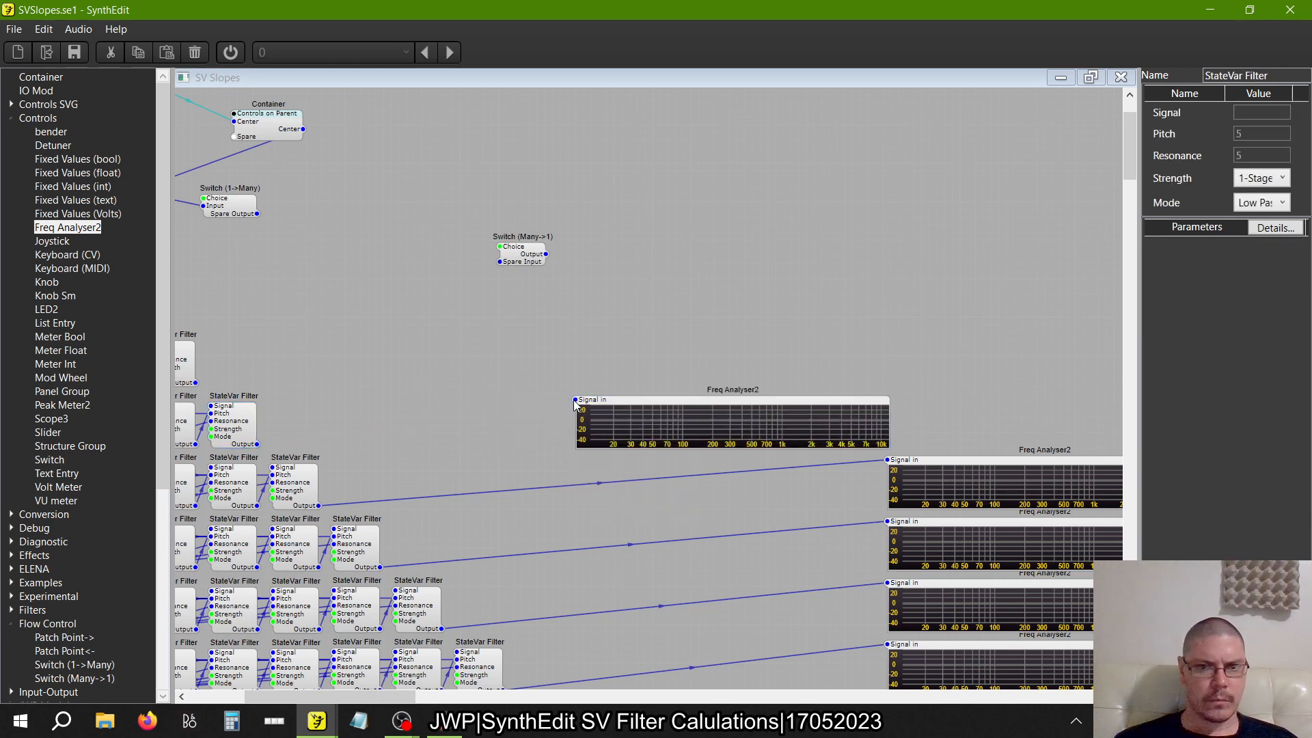
pyautogui.moveTo(575, 400); pyautogui.dragTo(316, 451)
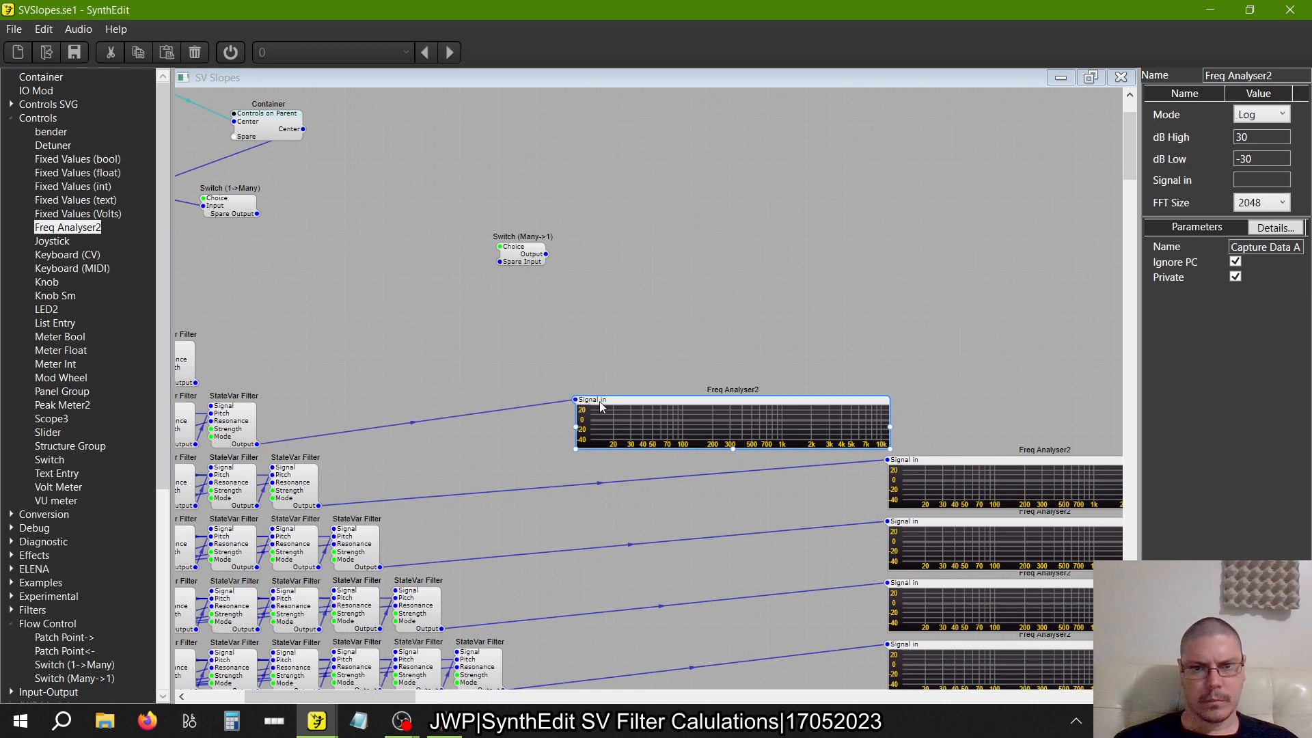
pyautogui.moveTo(601, 406); pyautogui.dragTo(910, 404)
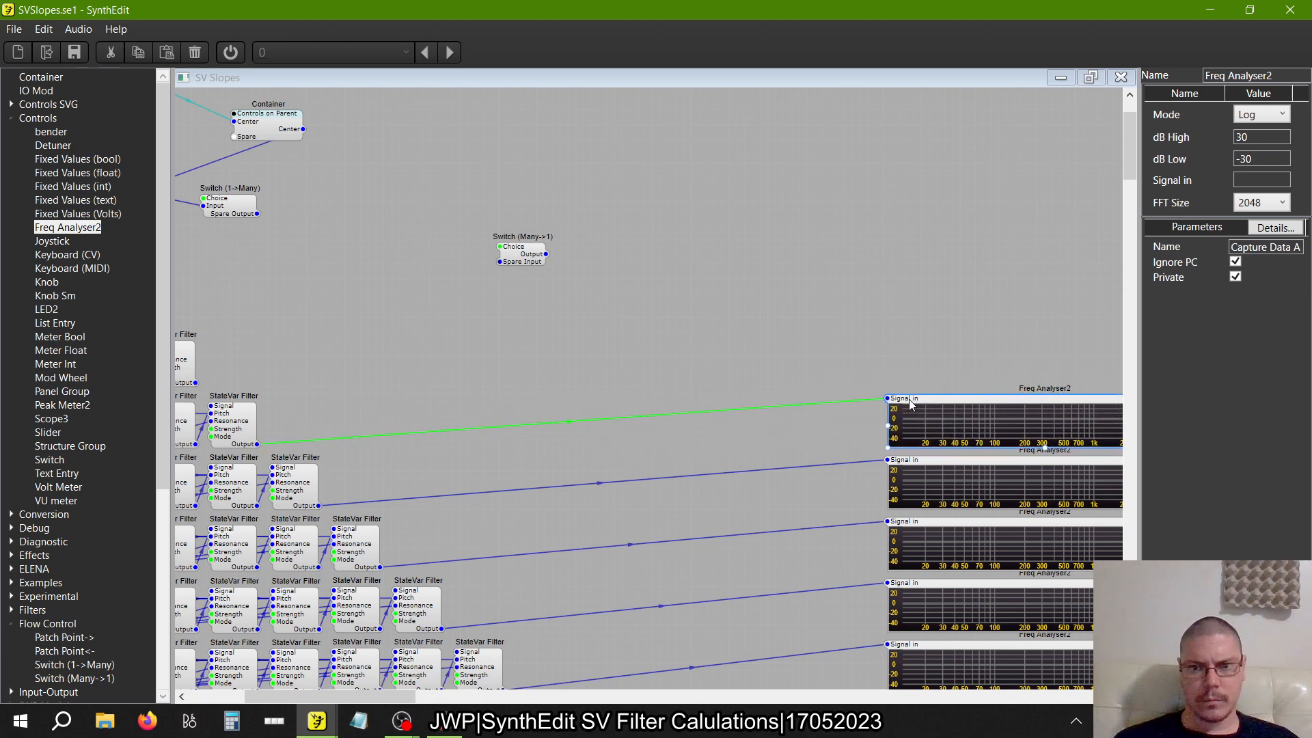
# Paste a Freq Analyser2 copy, connect it to the single-filter row's output, and align it above the two-filter row's analyser
pyautogui.rightClick(795, 351)
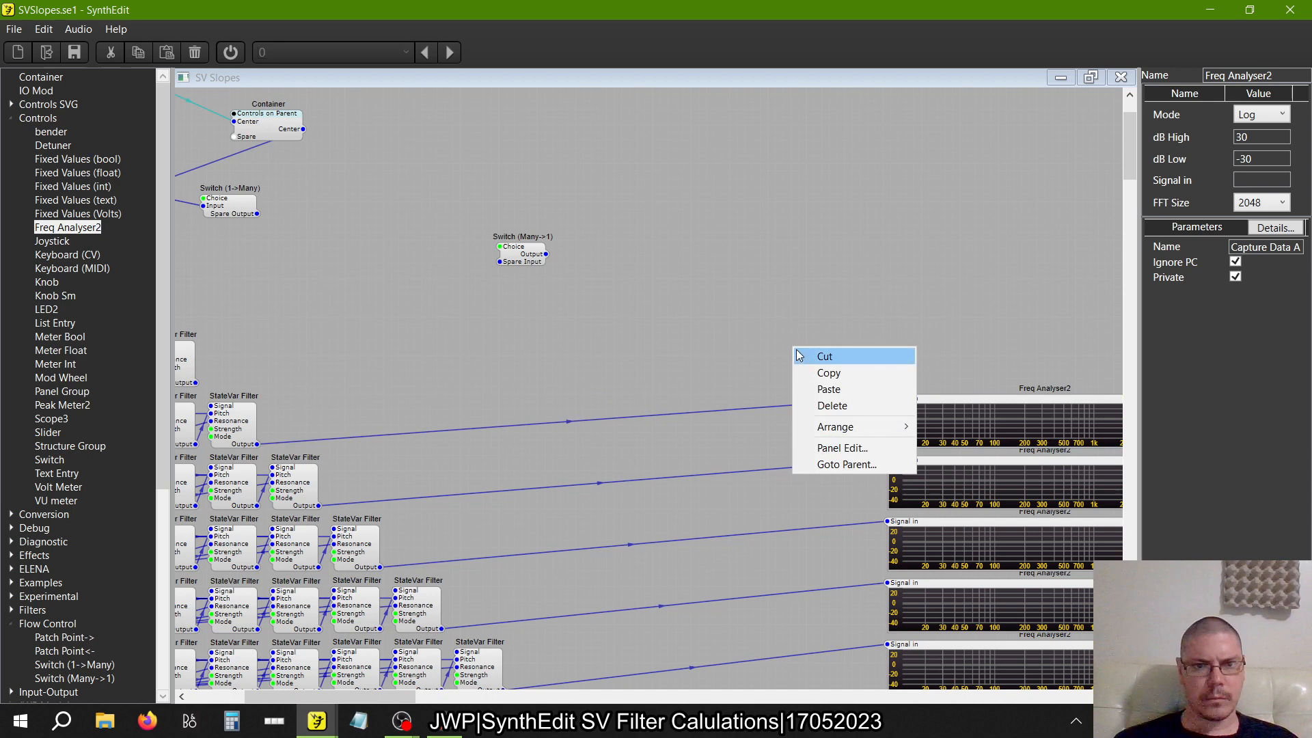
pyautogui.click(820, 391)
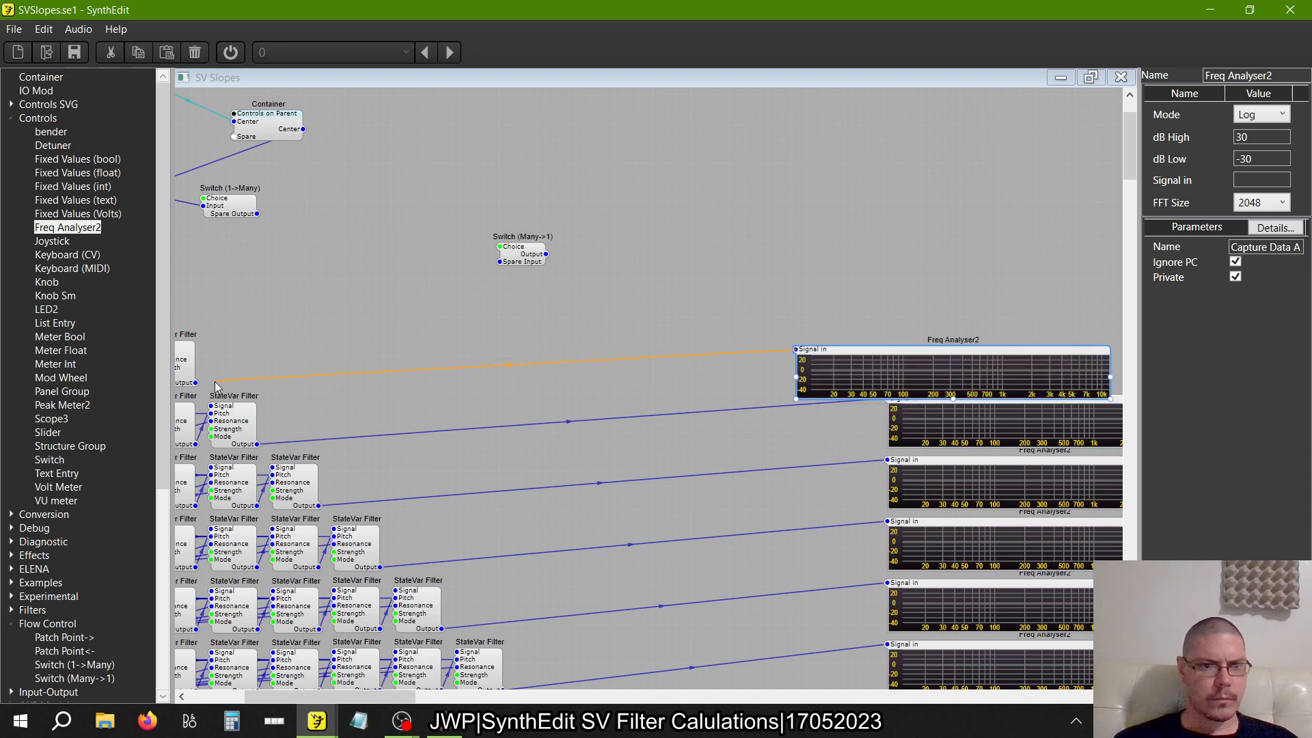
pyautogui.hscroll(-3, 322, 339)
pyautogui.hscroll(7, 326, 343)
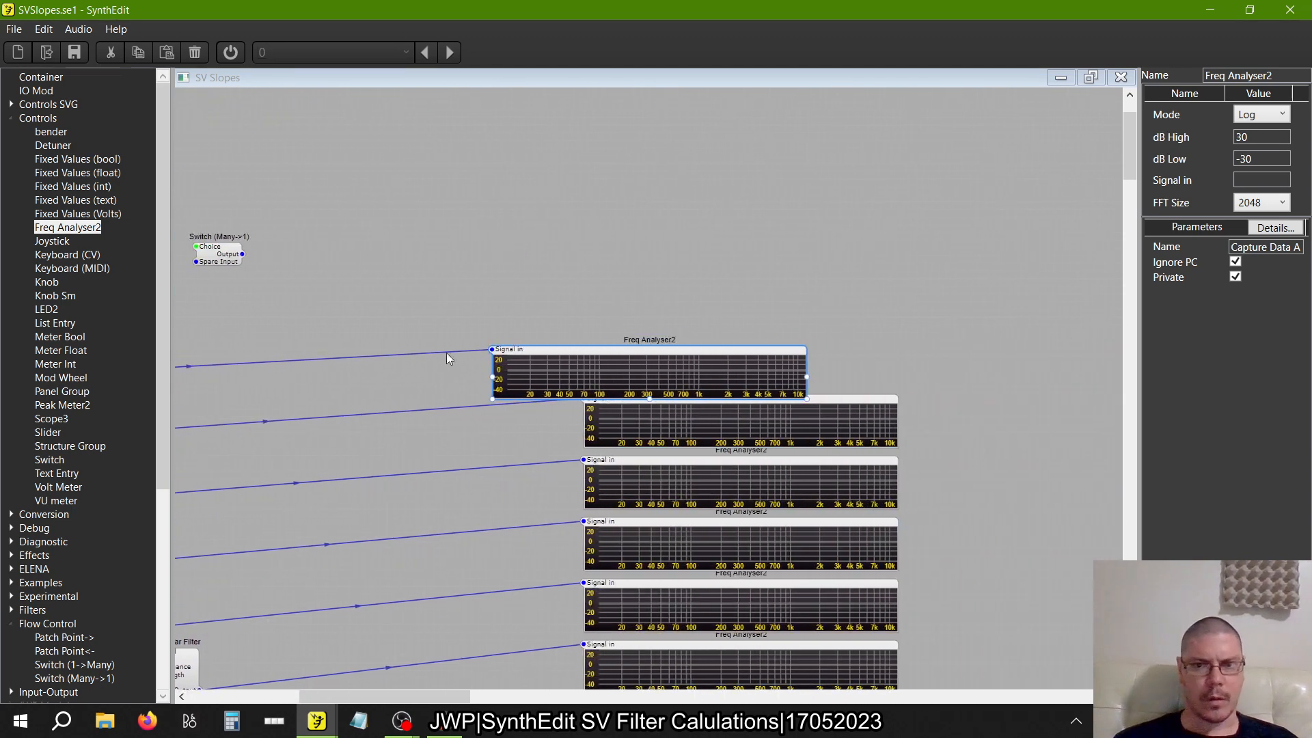
pyautogui.moveTo(560, 355); pyautogui.dragTo(650, 342)
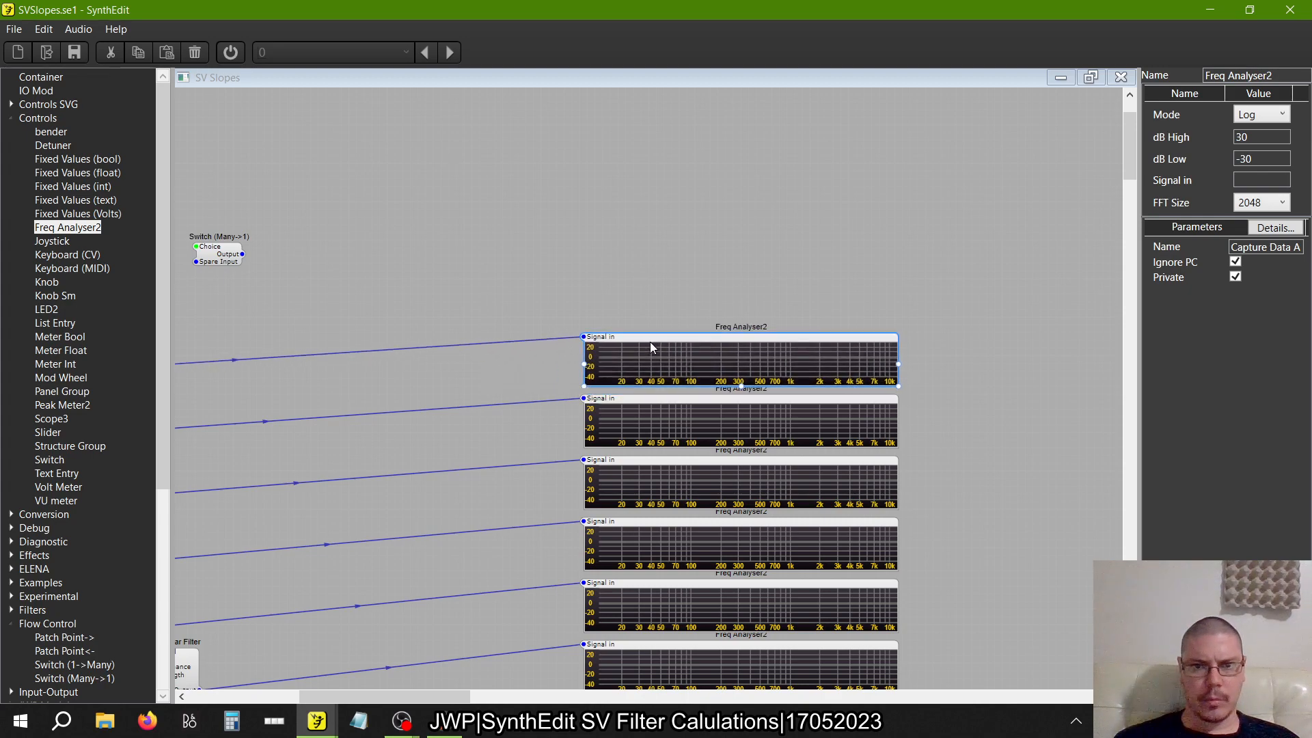
# Move the Resonance containers of all twelve filter rows up so that each overlaps its row's Center container
pyautogui.scroll(-2, 560, 476)
pyautogui.scroll(-2, 560, 476)
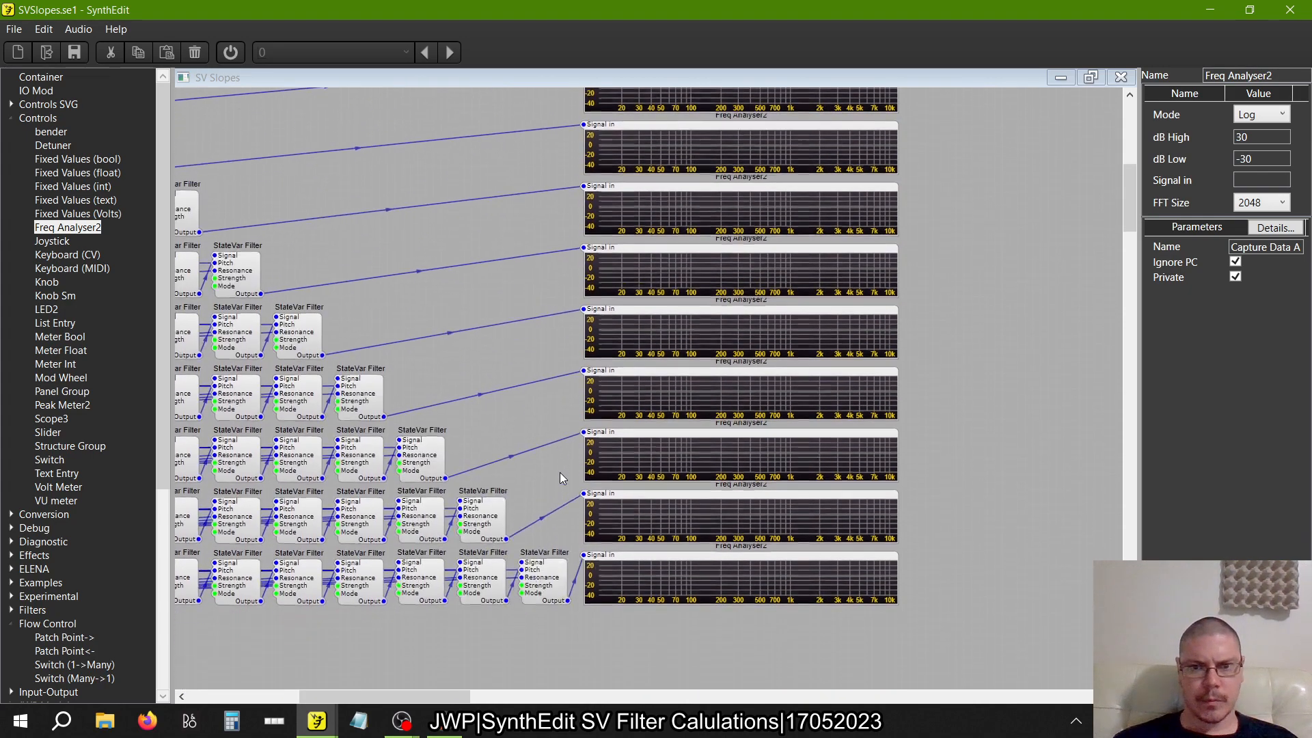
pyautogui.hscroll(-6, 559, 476)
pyautogui.scroll(9, 560, 476)
pyautogui.hscroll(-3, 559, 476)
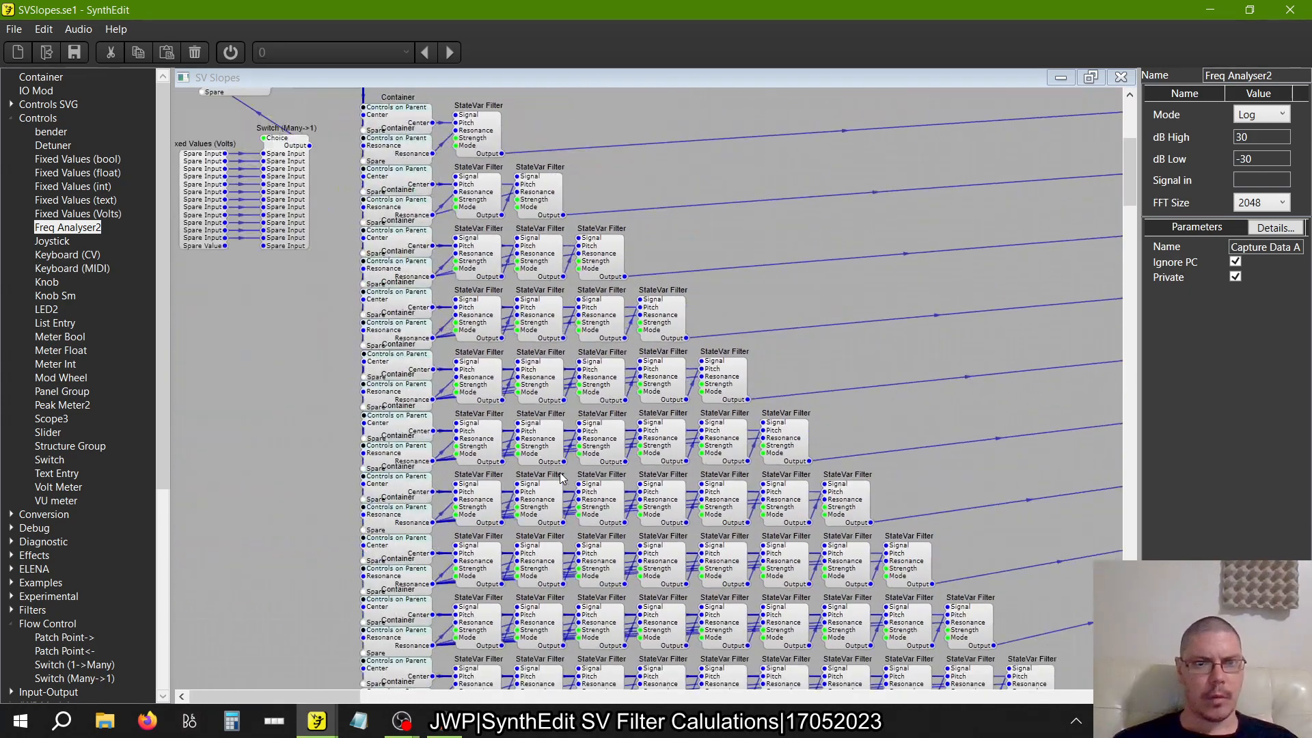
pyautogui.click(402, 412)
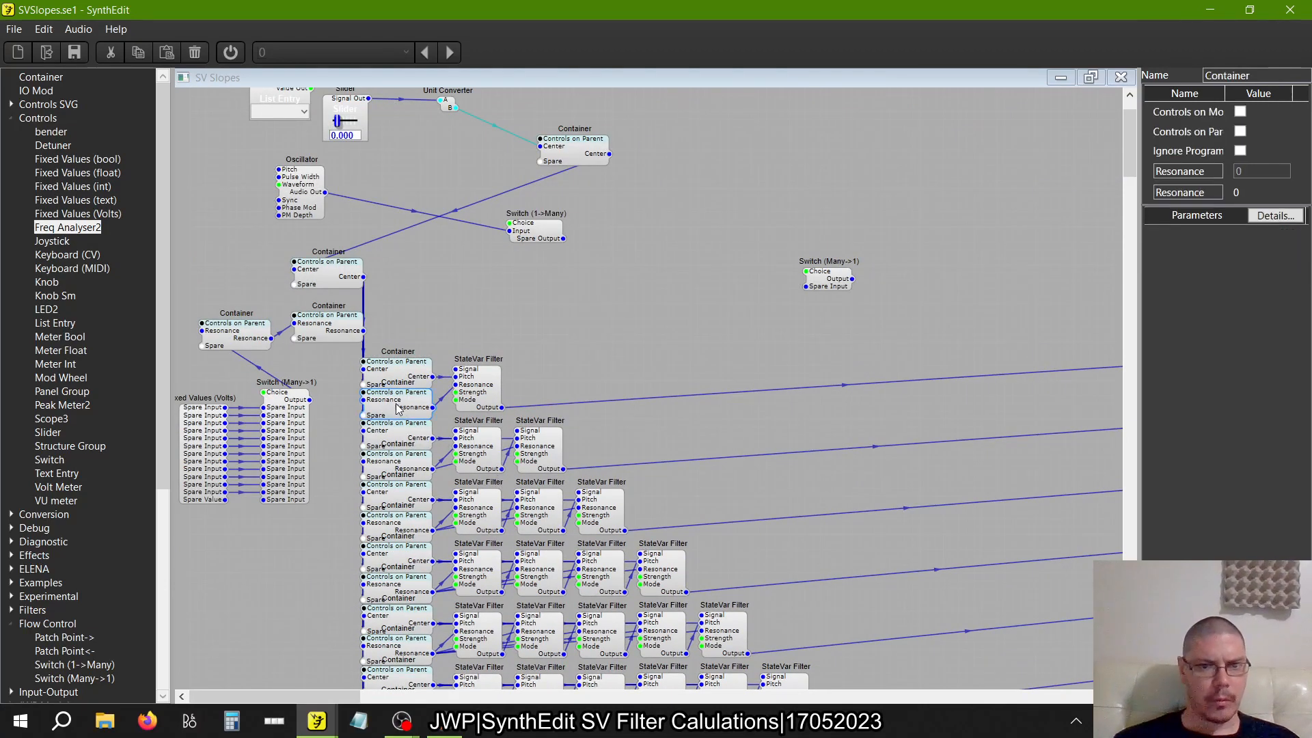
pyautogui.keyDown('ctrl'); pyautogui.click(403, 460); pyautogui.keyUp('ctrl')
pyautogui.keyDown('ctrl'); pyautogui.click(401, 524); pyautogui.keyUp('ctrl')
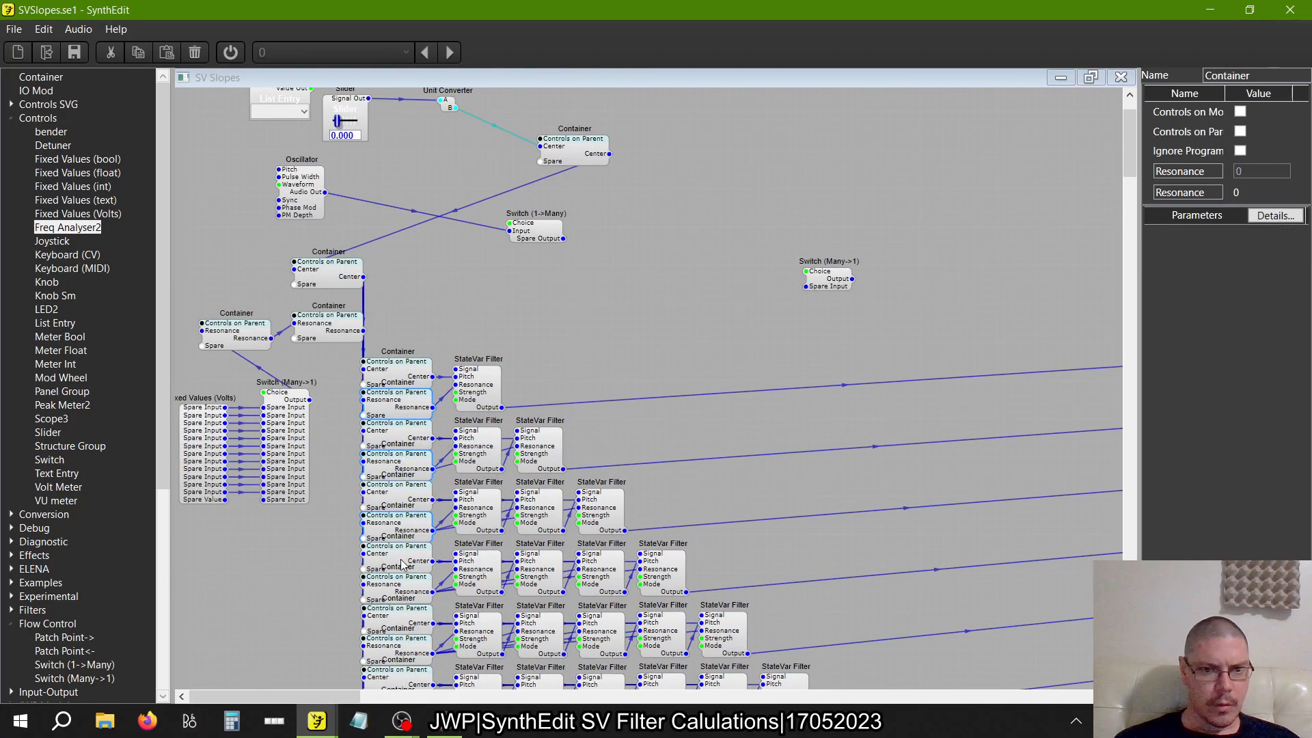
pyautogui.keyDown('ctrl'); pyautogui.click(402, 594); pyautogui.keyUp('ctrl')
pyautogui.scroll(-9, 402, 600)
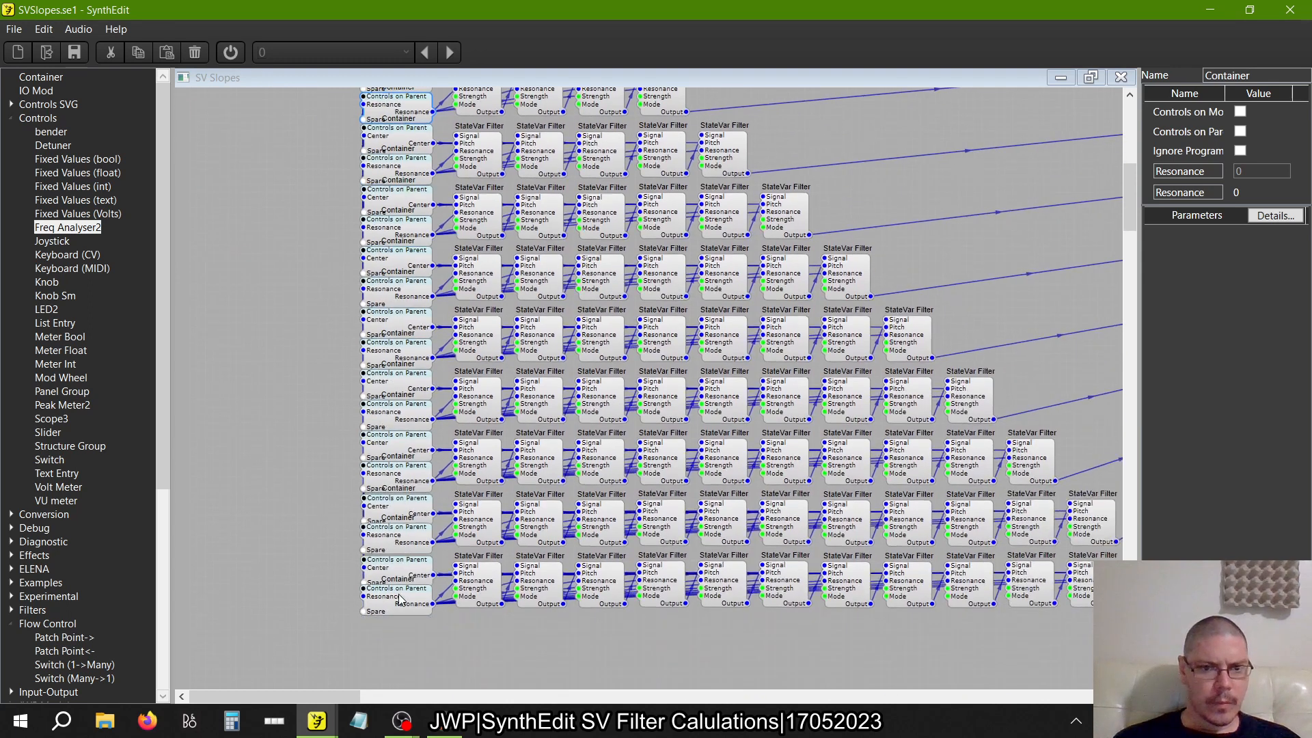
pyautogui.keyDown('ctrl'); pyautogui.click(391, 610); pyautogui.keyUp('ctrl')
pyautogui.keyDown('ctrl'); pyautogui.click(399, 542); pyautogui.keyUp('ctrl')
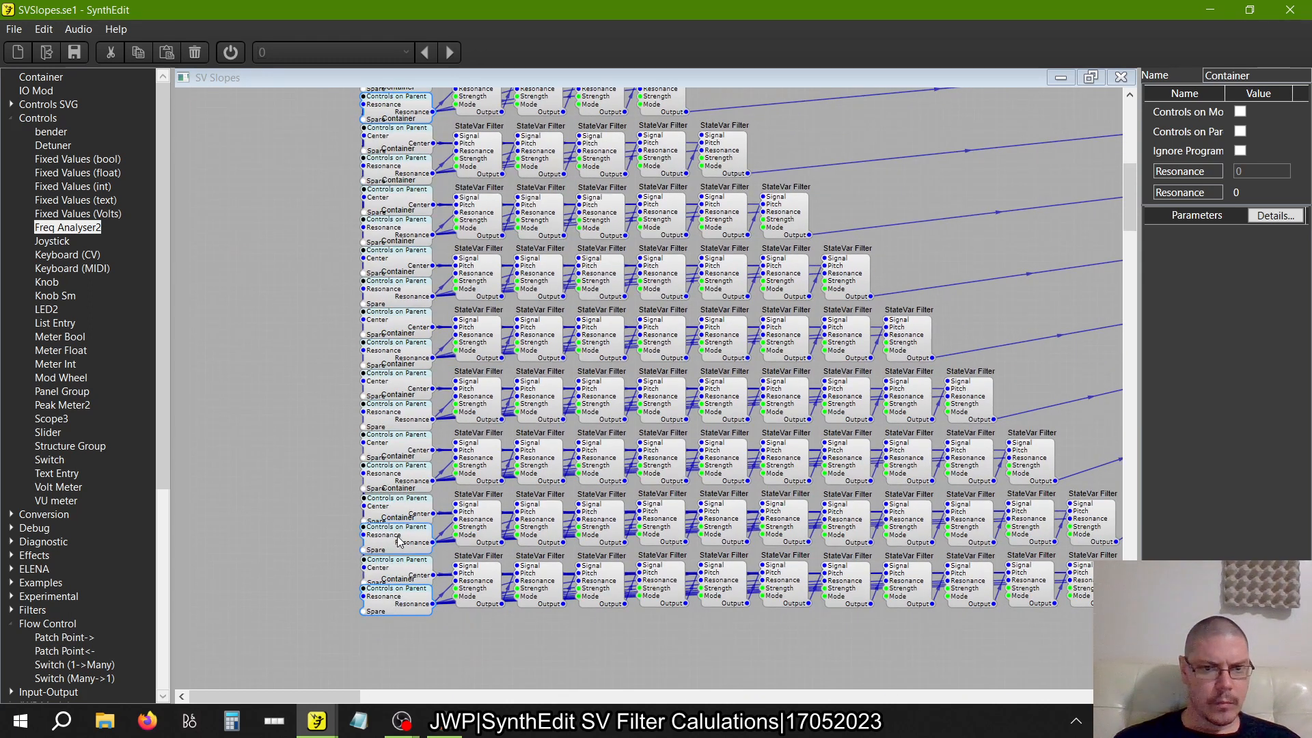
pyautogui.keyDown('ctrl'); pyautogui.click(399, 485); pyautogui.keyUp('ctrl')
pyautogui.keyDown('ctrl'); pyautogui.click(410, 411); pyautogui.keyUp('ctrl')
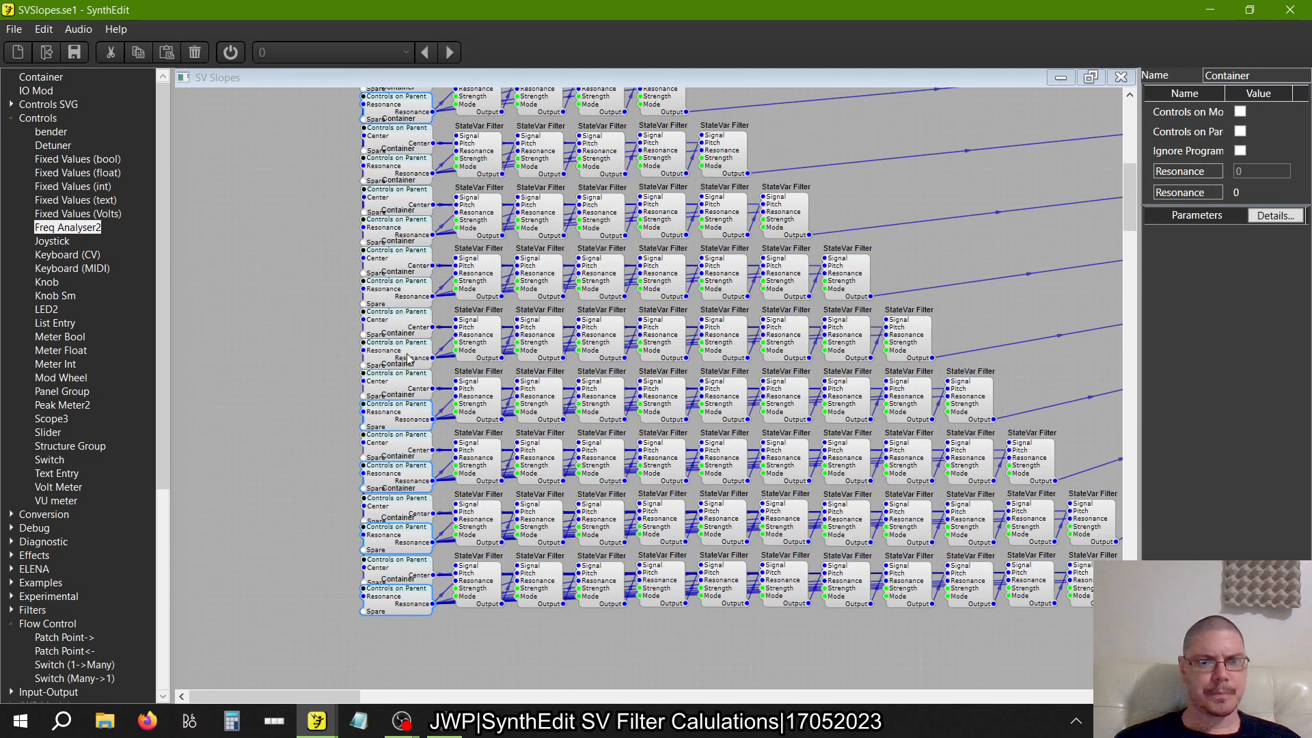
pyautogui.keyDown('ctrl'); pyautogui.click(407, 298); pyautogui.keyUp('ctrl')
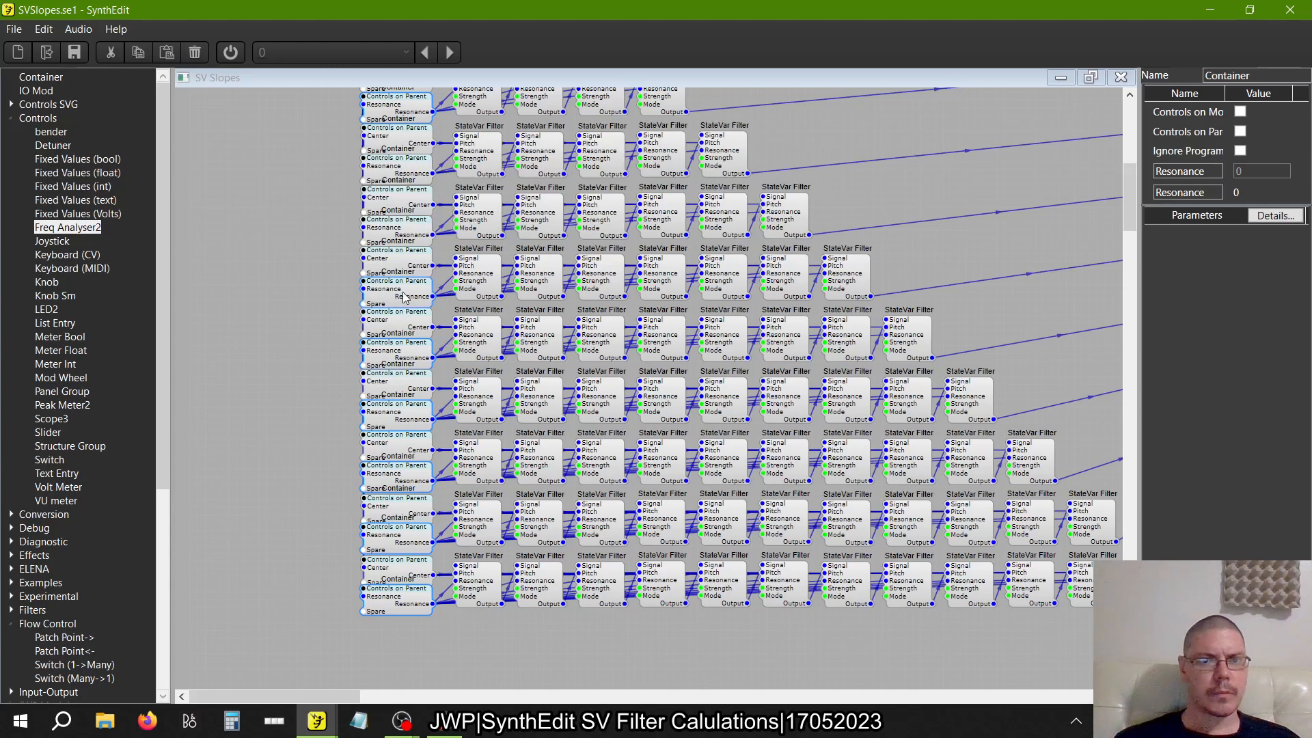
pyautogui.keyDown('ctrl'); pyautogui.click(400, 237); pyautogui.keyUp('ctrl')
pyautogui.scroll(2, 400, 257)
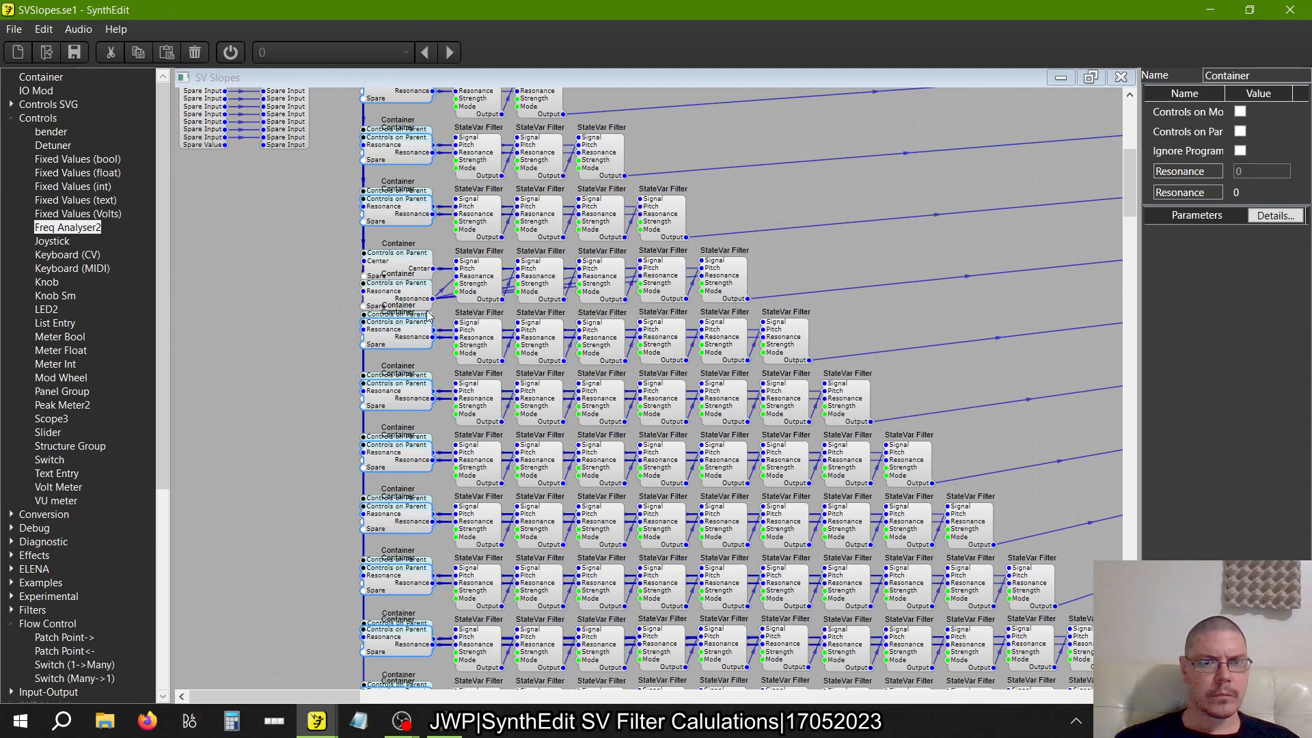
pyautogui.moveTo(409, 296); pyautogui.dragTo(406, 272)
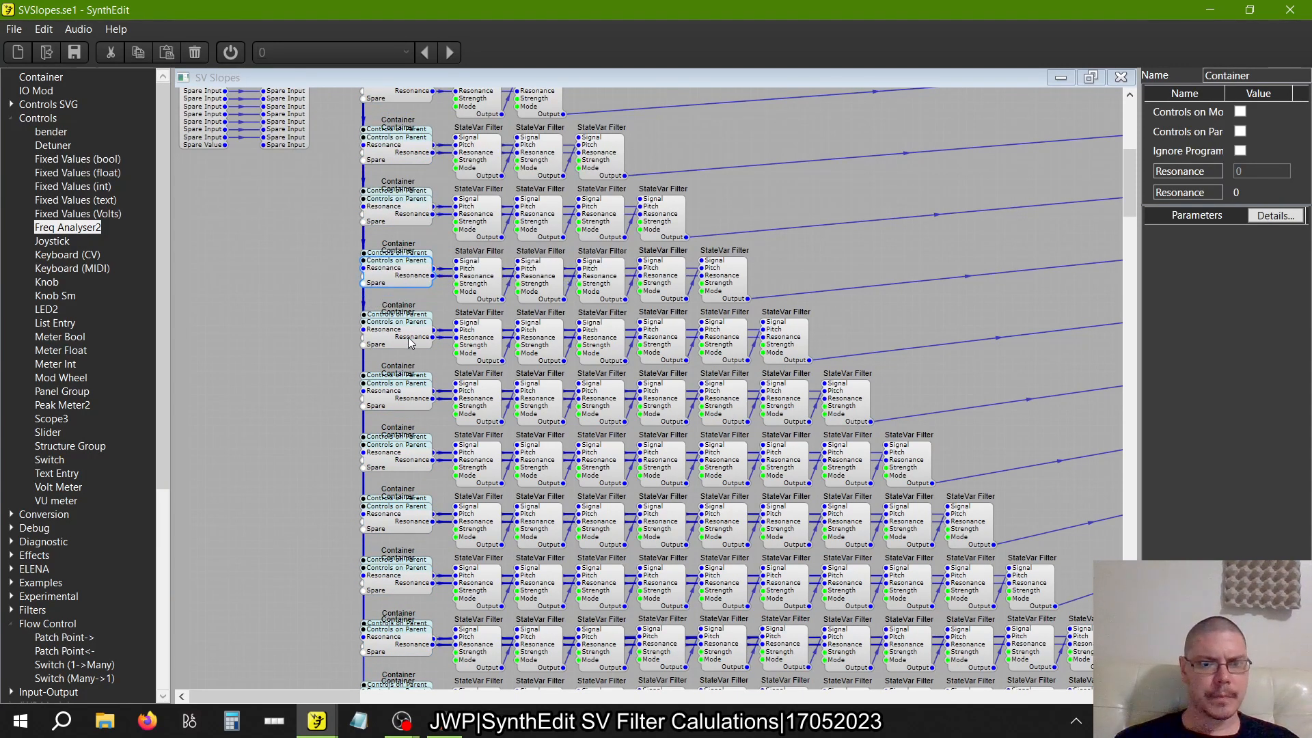
# Move the Oscillator just above the single-filter row and connect its Audio Out to the first filter's Signal in rows one to four
pyautogui.scroll(7, 409, 342)
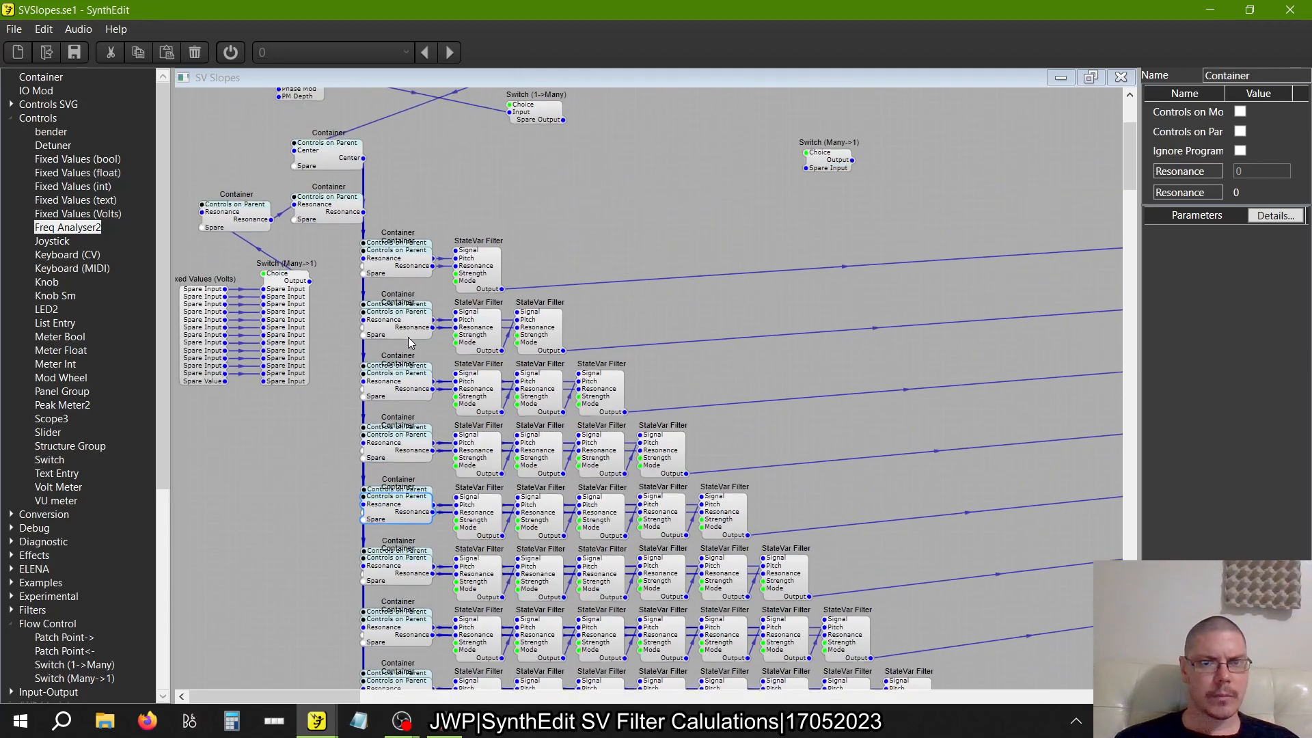
pyautogui.scroll(4, 407, 270)
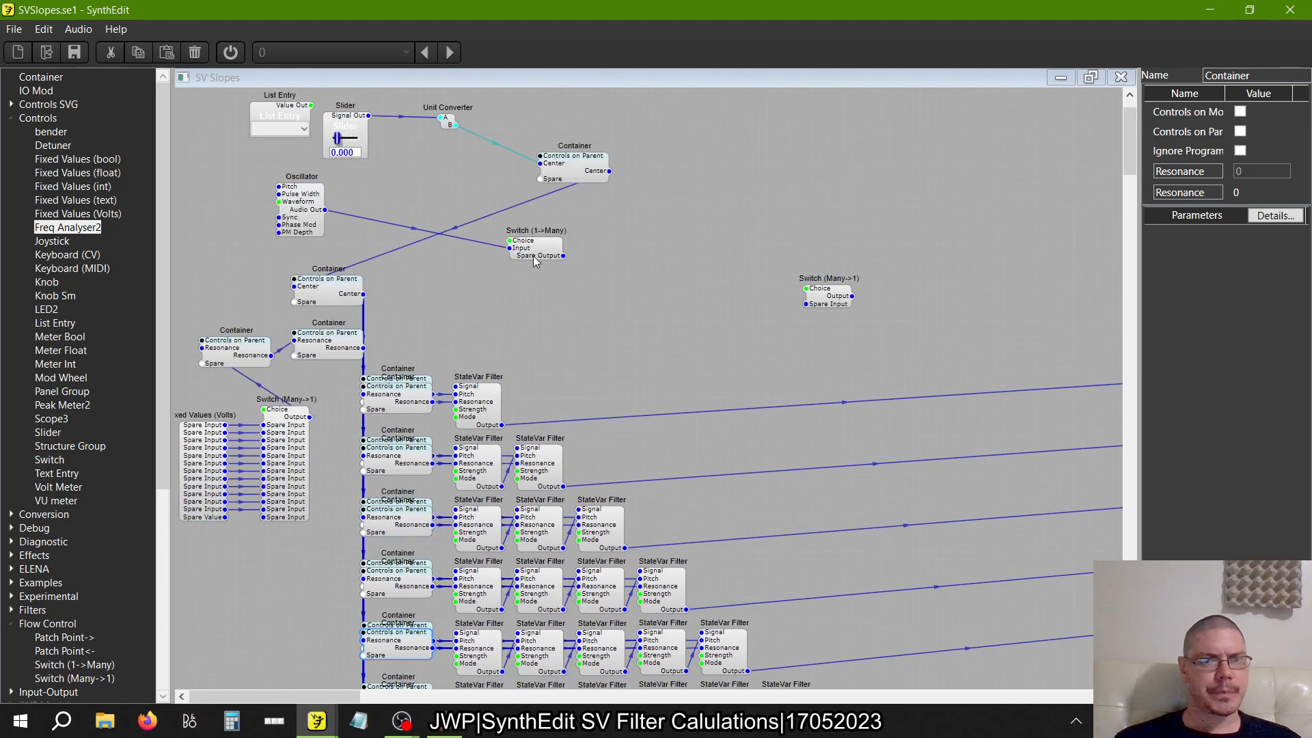
pyautogui.moveTo(325, 214); pyautogui.dragTo(455, 387)
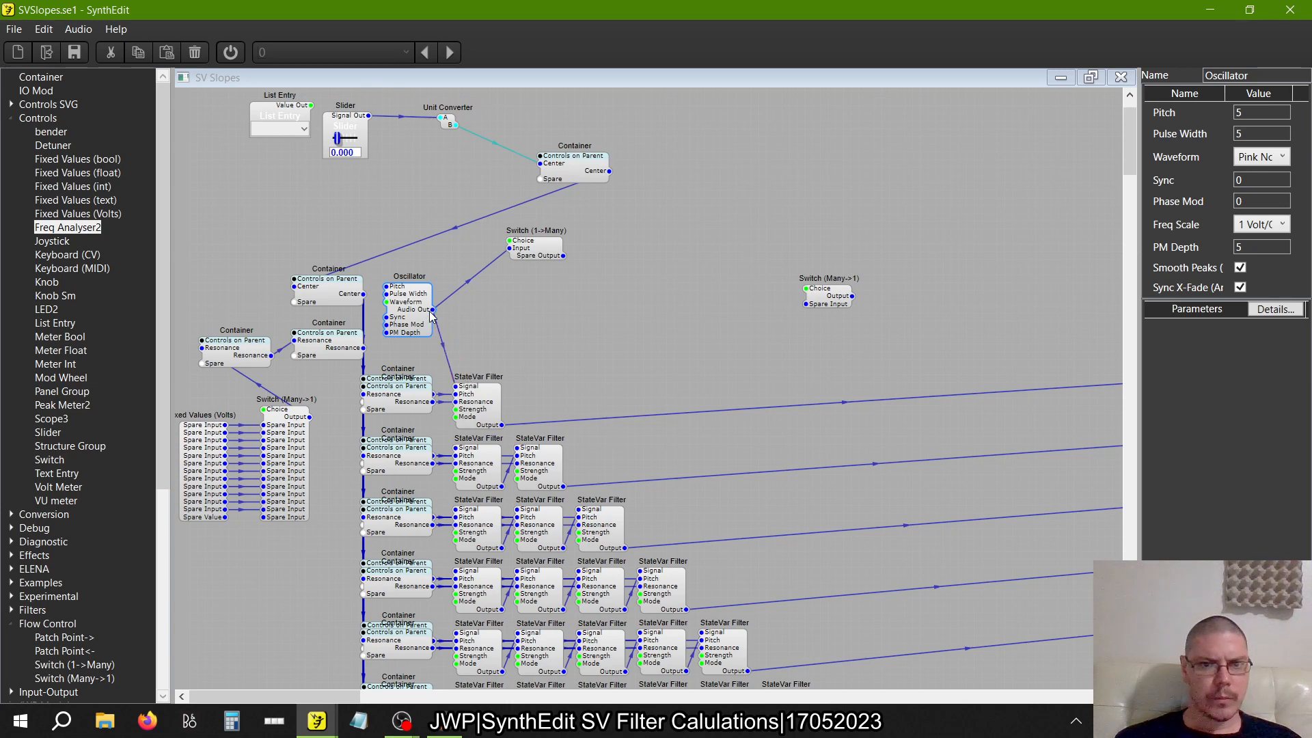
pyautogui.moveTo(457, 448); pyautogui.dragTo(433, 313)
pyautogui.moveTo(455, 509); pyautogui.dragTo(456, 570)
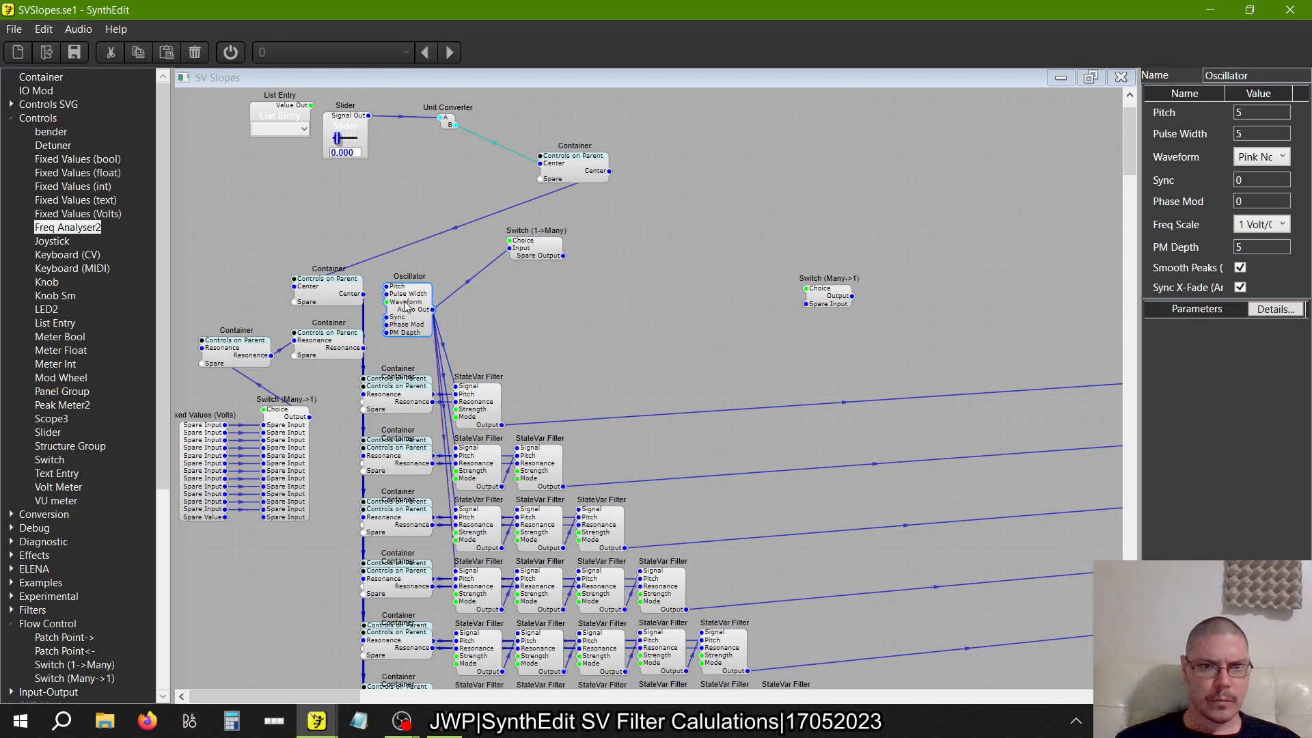
# Move the Oscillator down beside the five-filter row and connect its Audio Out to the first filter's Signal in rows five to seven
pyautogui.moveTo(404, 302); pyautogui.dragTo(457, 450)
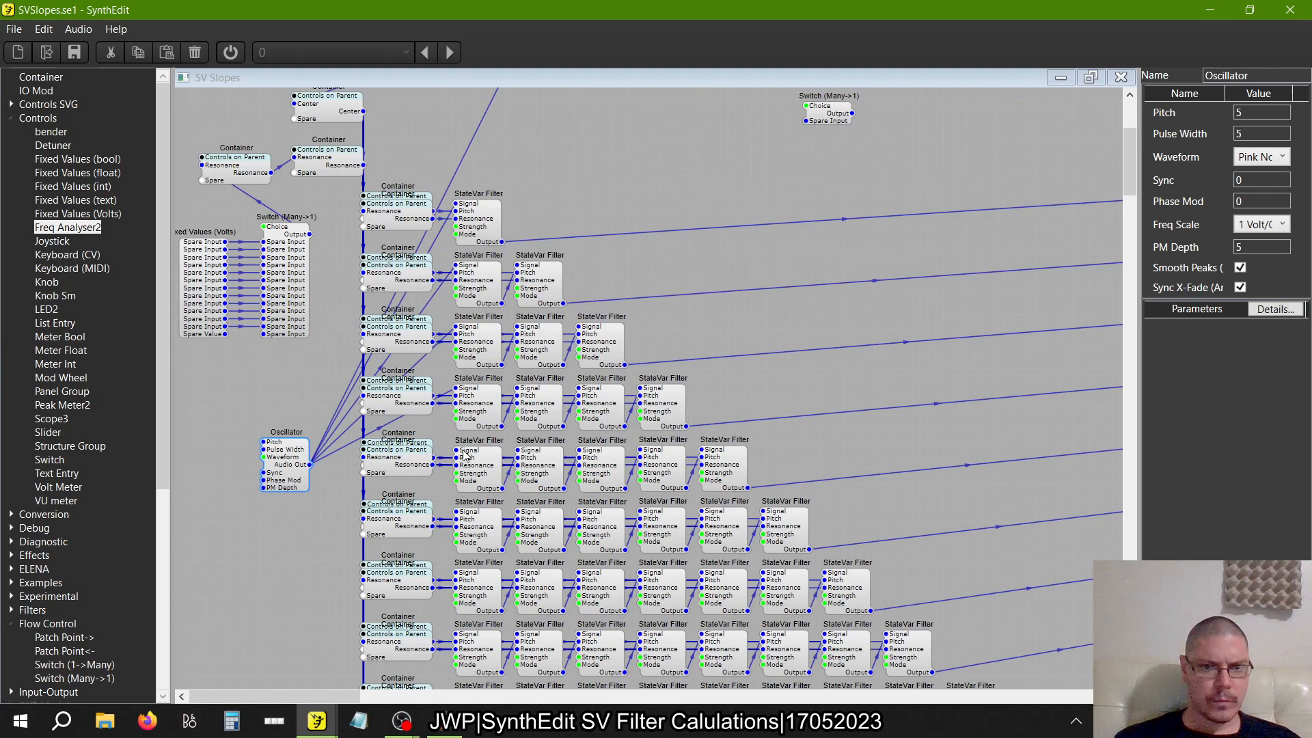
pyautogui.click(316, 462)
pyautogui.moveTo(455, 505); pyautogui.dragTo(455, 573)
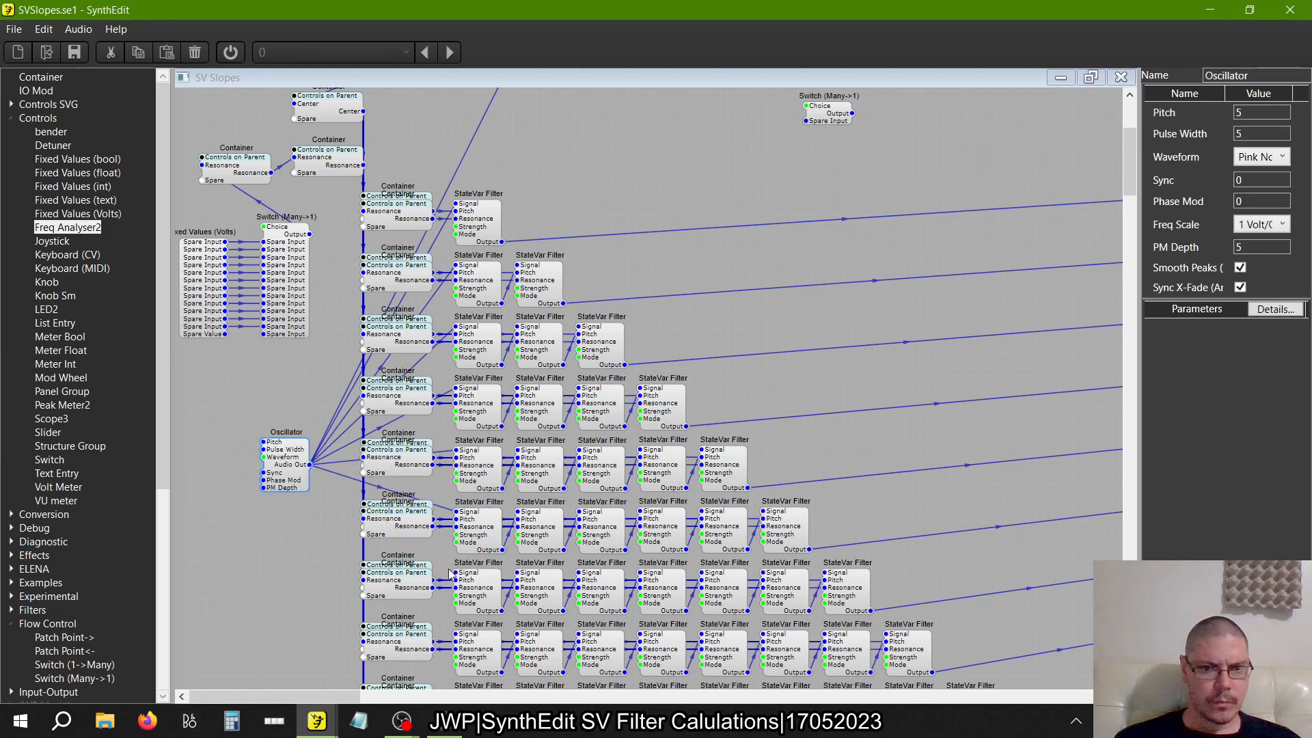
# Connect the Oscillator's Audio Out to the first filter's Signal in rows eight to twelve and return the Oscillator above the single-filter row
pyautogui.moveTo(279, 487); pyautogui.dragTo(459, 439)
pyautogui.moveTo(304, 473); pyautogui.dragTo(469, 506)
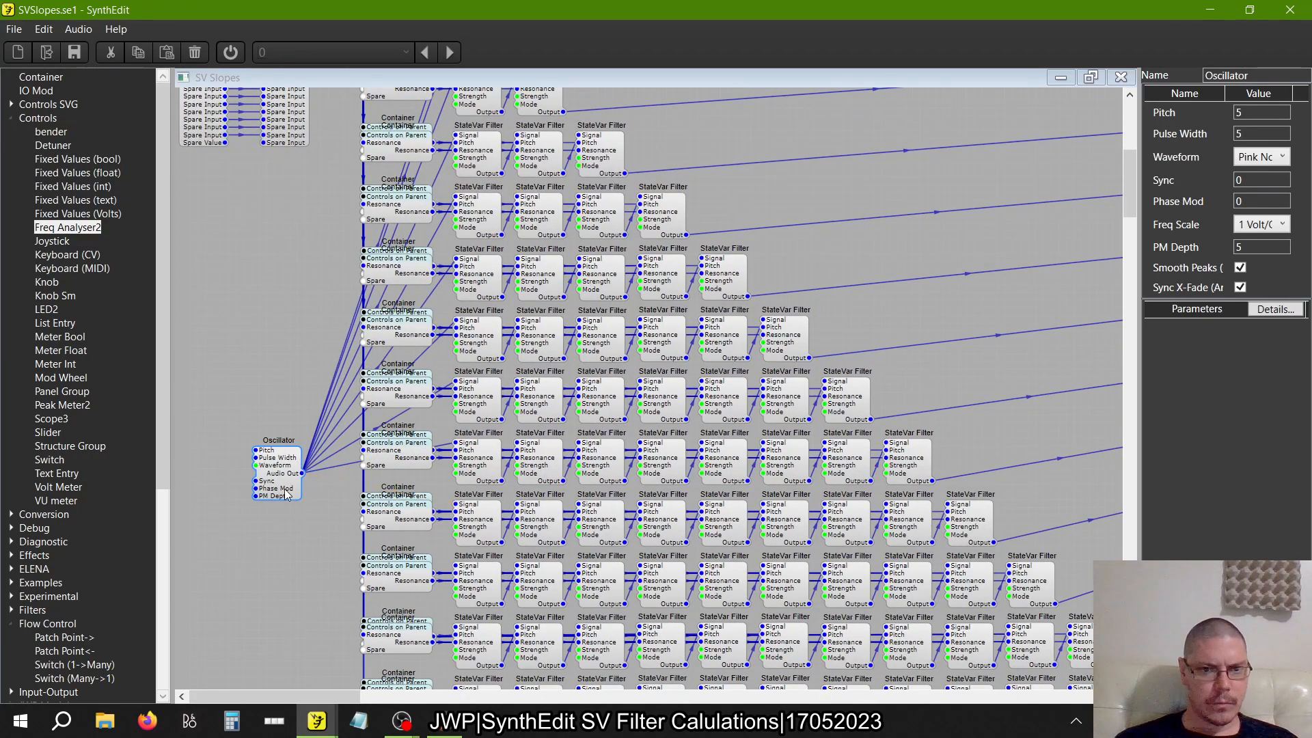
pyautogui.moveTo(301, 474); pyautogui.dragTo(455, 567)
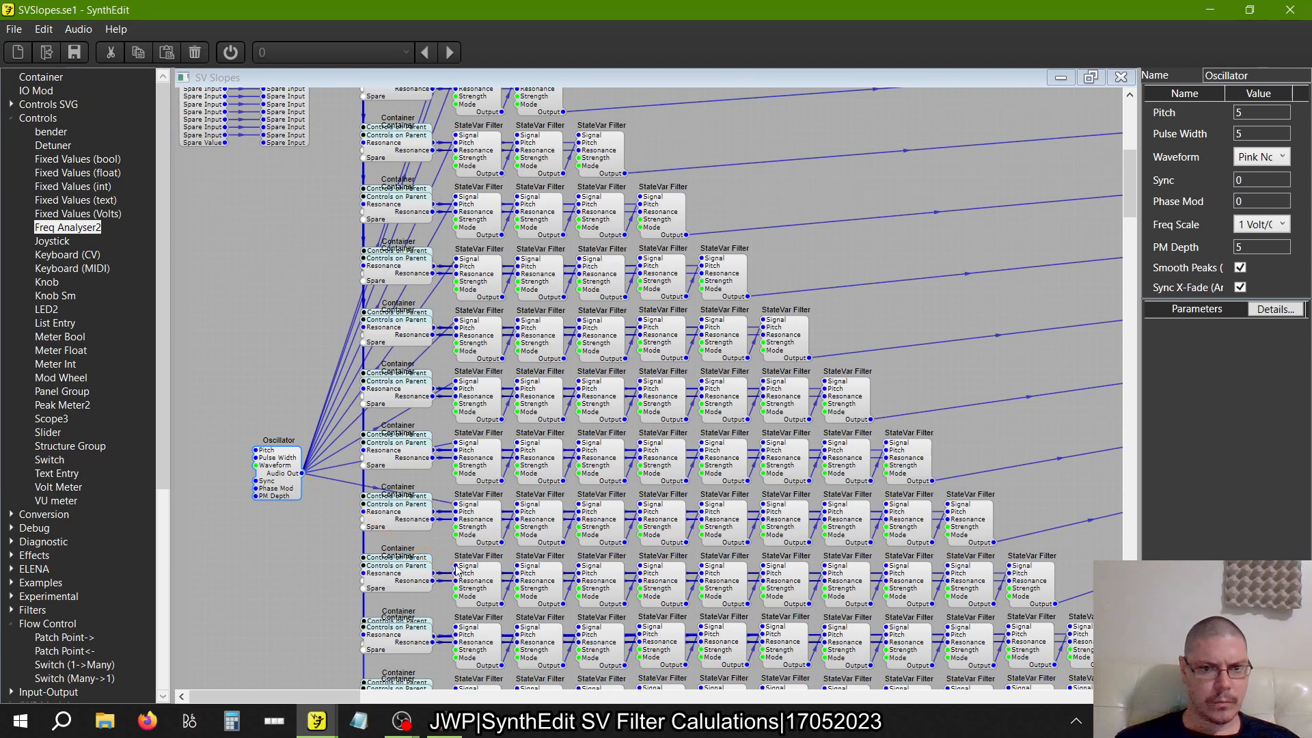
pyautogui.moveTo(280, 479); pyautogui.dragTo(457, 530)
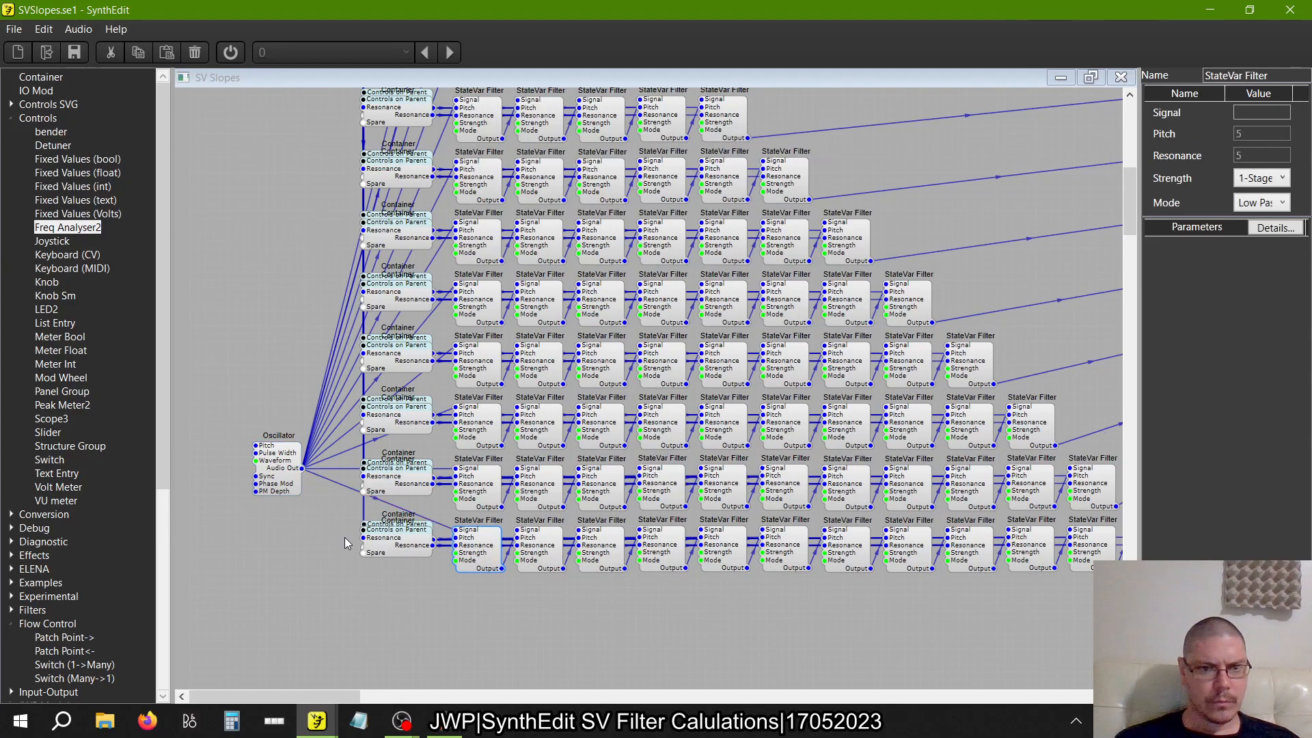
pyautogui.moveTo(286, 491); pyautogui.dragTo(447, 203)
pyautogui.hscroll(5, 757, 224)
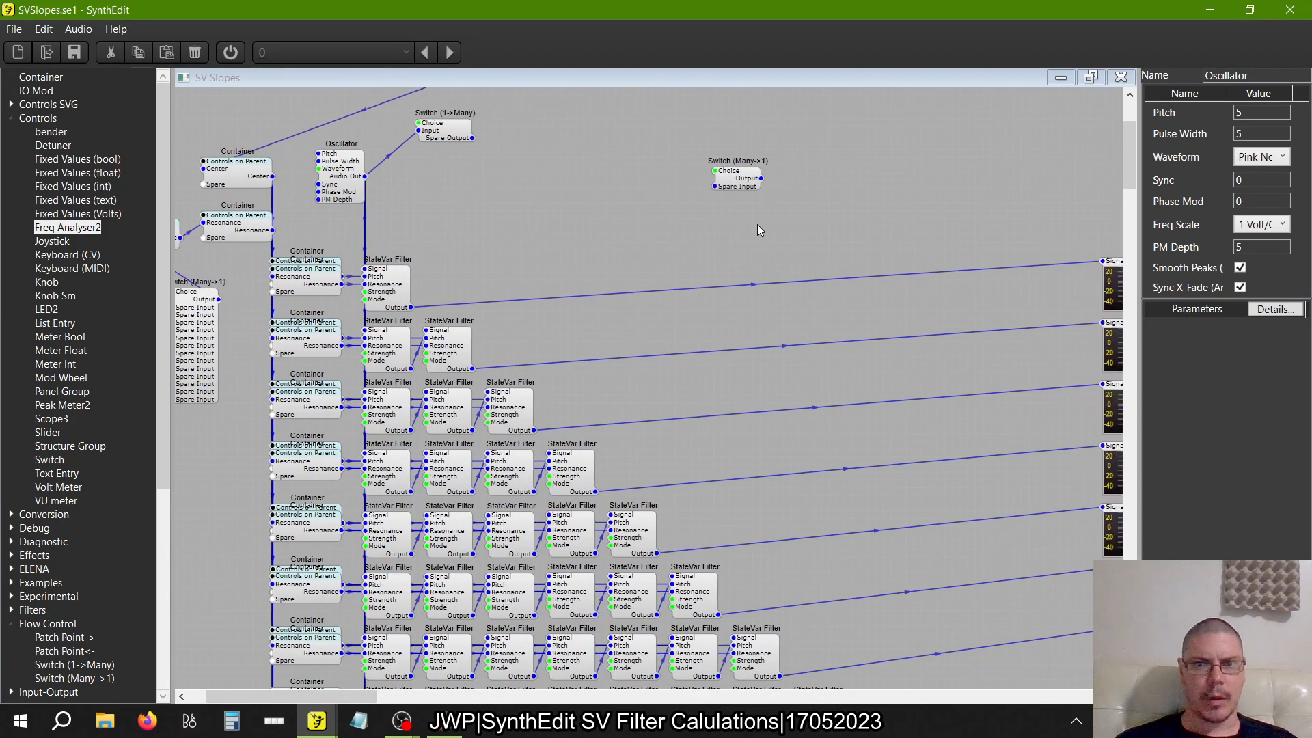
# Delete the unconnected Switch (Many->1) above the filter rows and insert a fresh Switch (Many->1) in the empty area there
pyautogui.click(667, 190)
pyautogui.press('Delete')
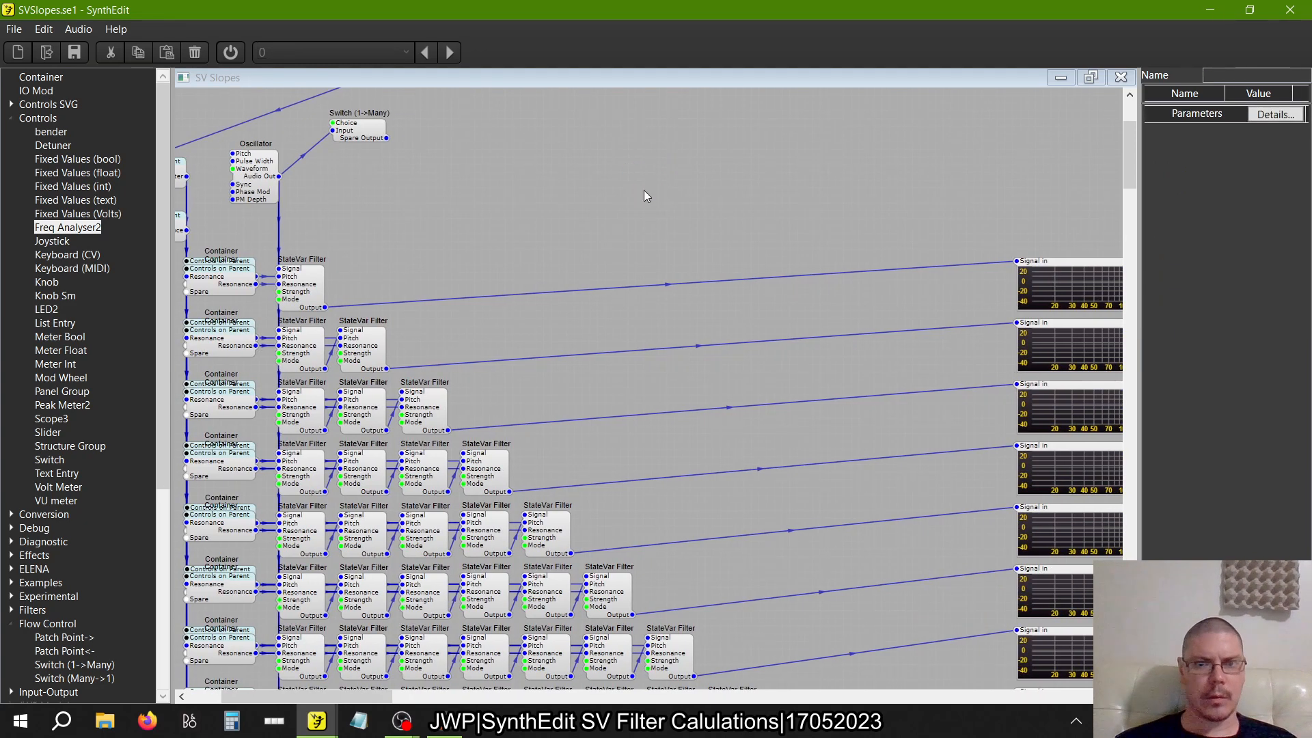
pyautogui.click(11, 118)
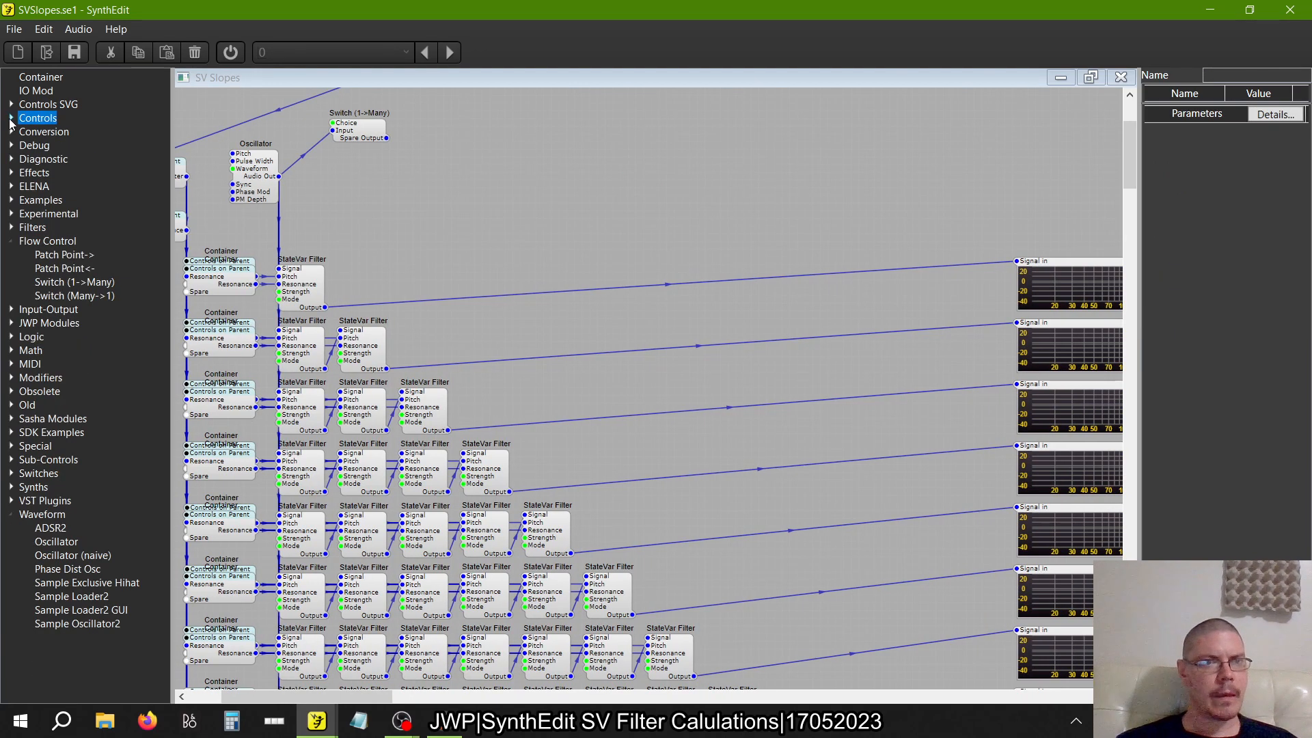
pyautogui.moveTo(103, 291); pyautogui.dragTo(789, 159)
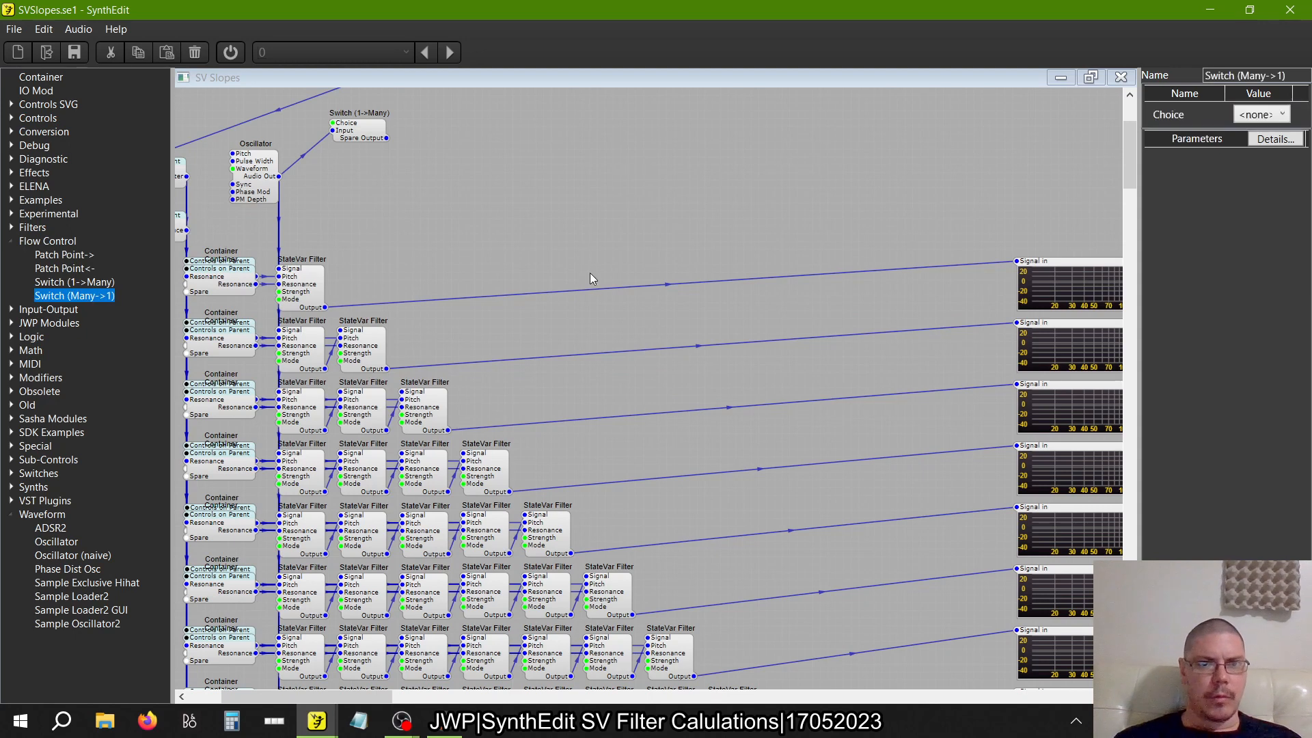
# Move the List Entry above the Resonance container and connect its Value Out to Choice on the switch fed by the Fixed Values module
pyautogui.moveTo(302, 108); pyautogui.dragTo(474, 271)
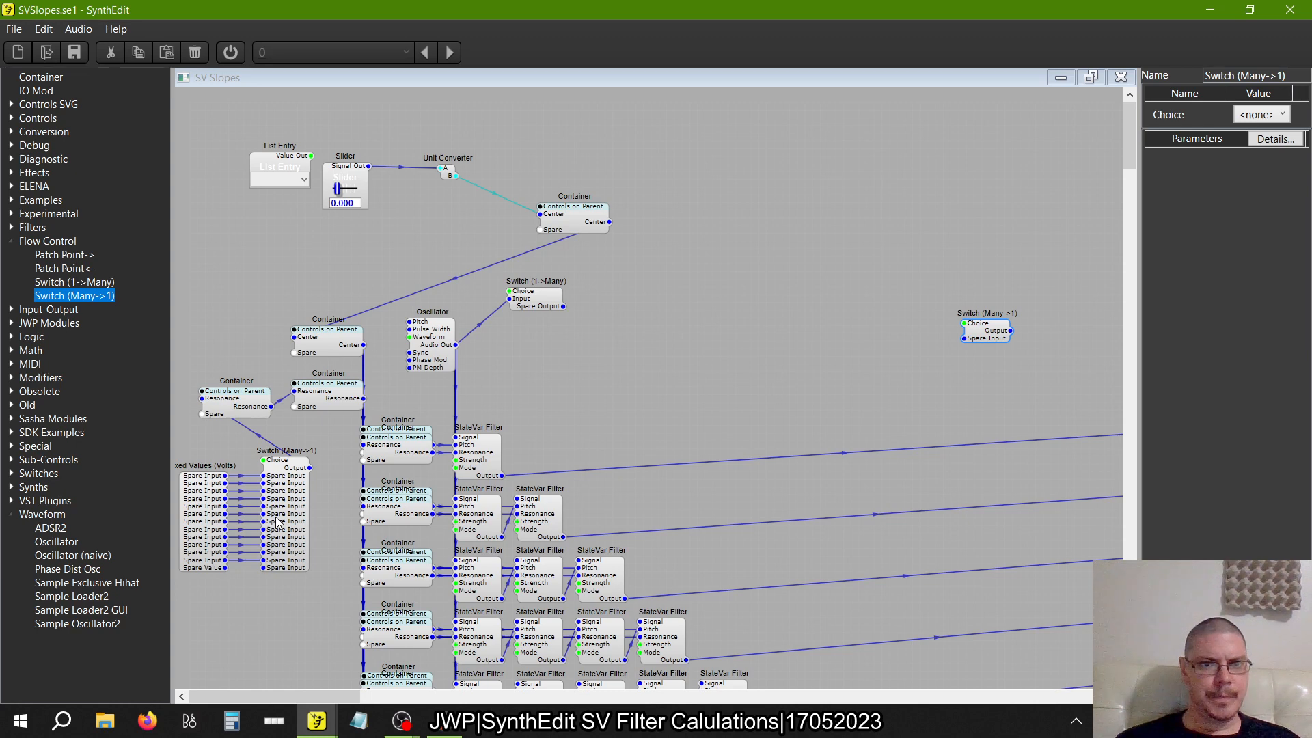
pyautogui.moveTo(281, 169); pyautogui.dragTo(264, 459)
# Name the first four inputs of the Resonance Switch (Many->1) 1, 2, 3 and 4
pyautogui.click(298, 544)
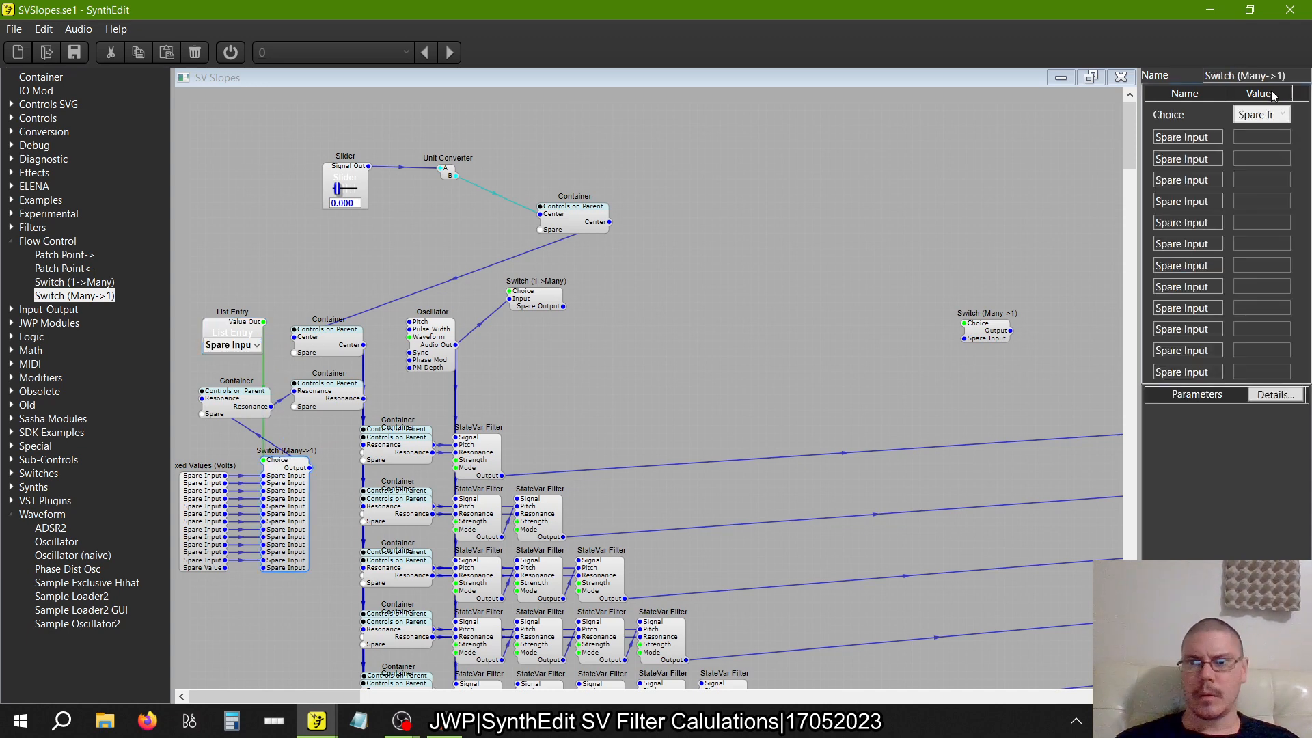
pyautogui.click(1210, 138)
pyautogui.write('1')
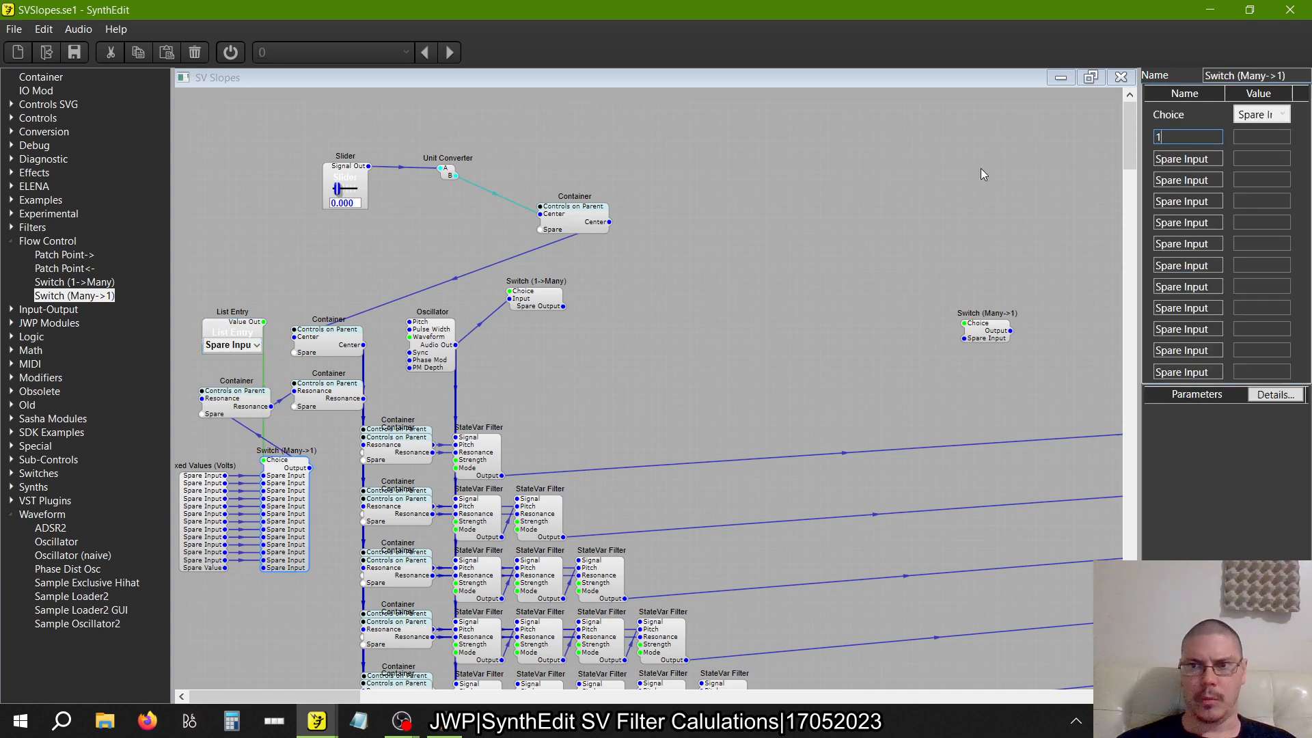
pyautogui.click(1218, 158)
pyautogui.write('2')
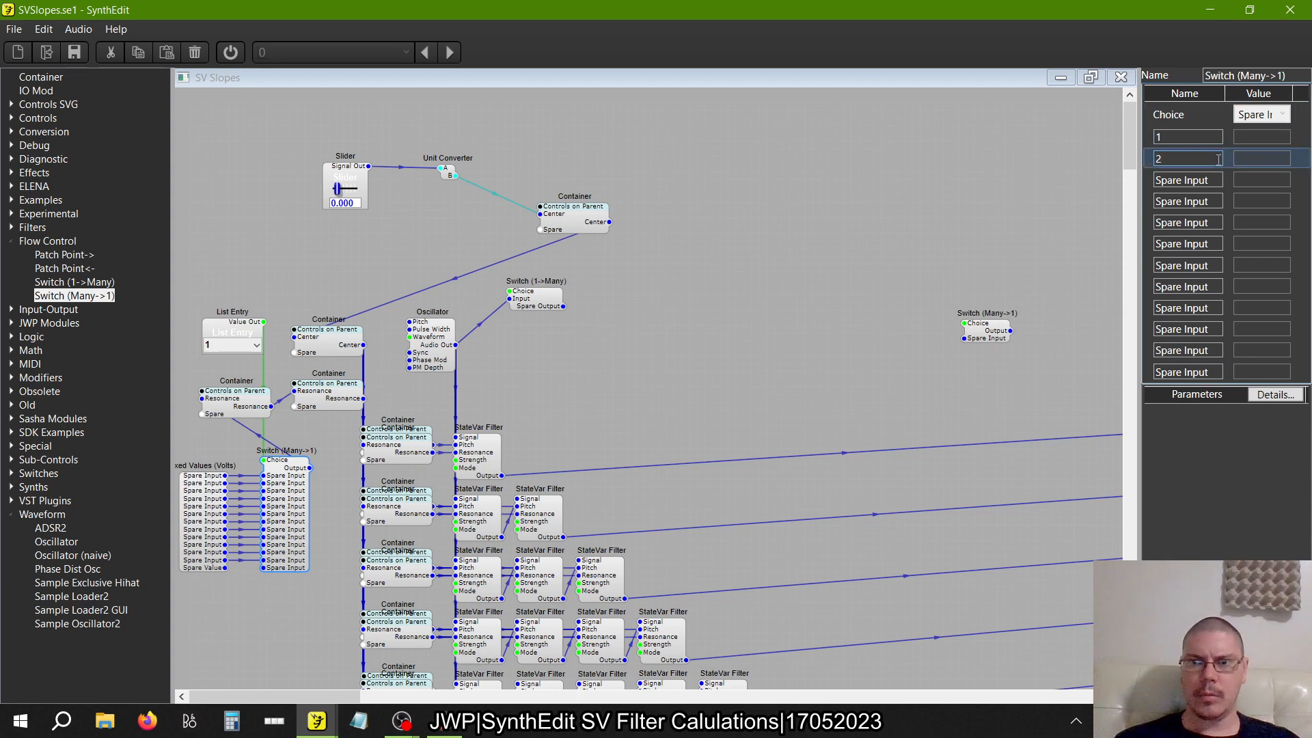
pyautogui.press('Tab')
pyautogui.write('3')
pyautogui.press('Tab')
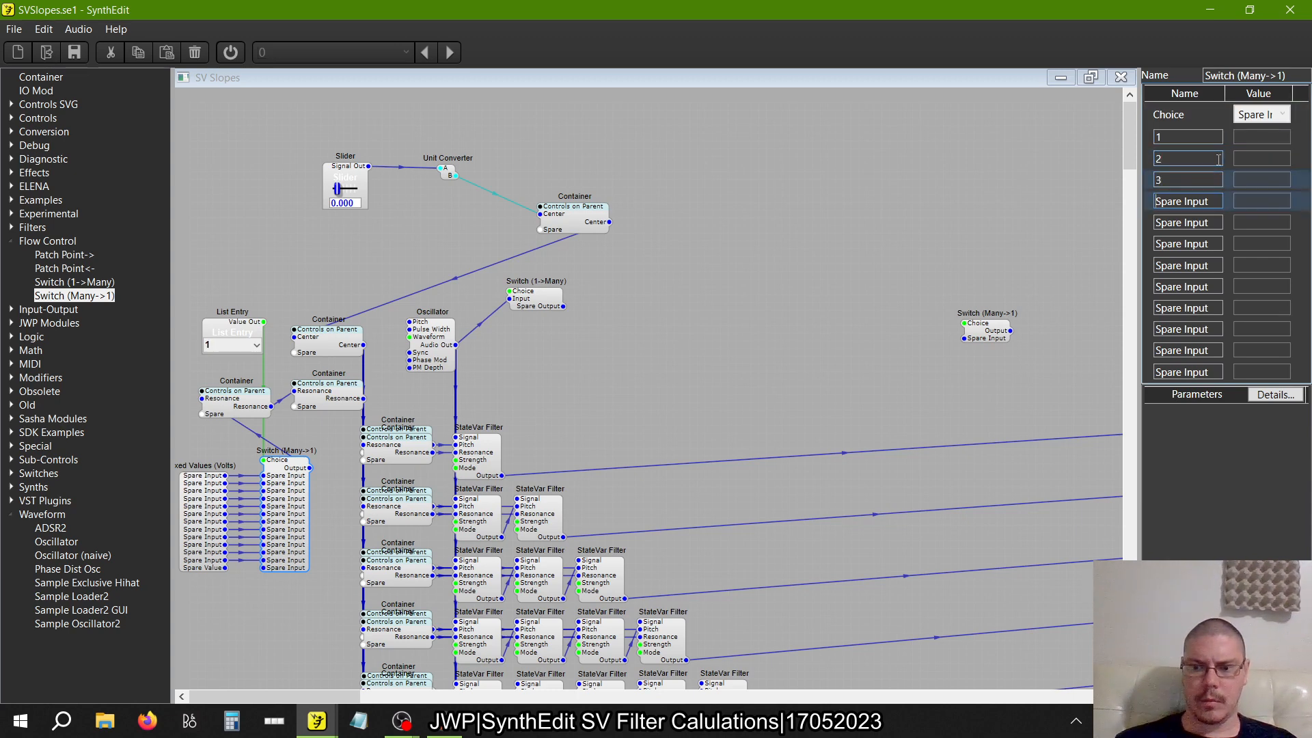
pyautogui.write('4')
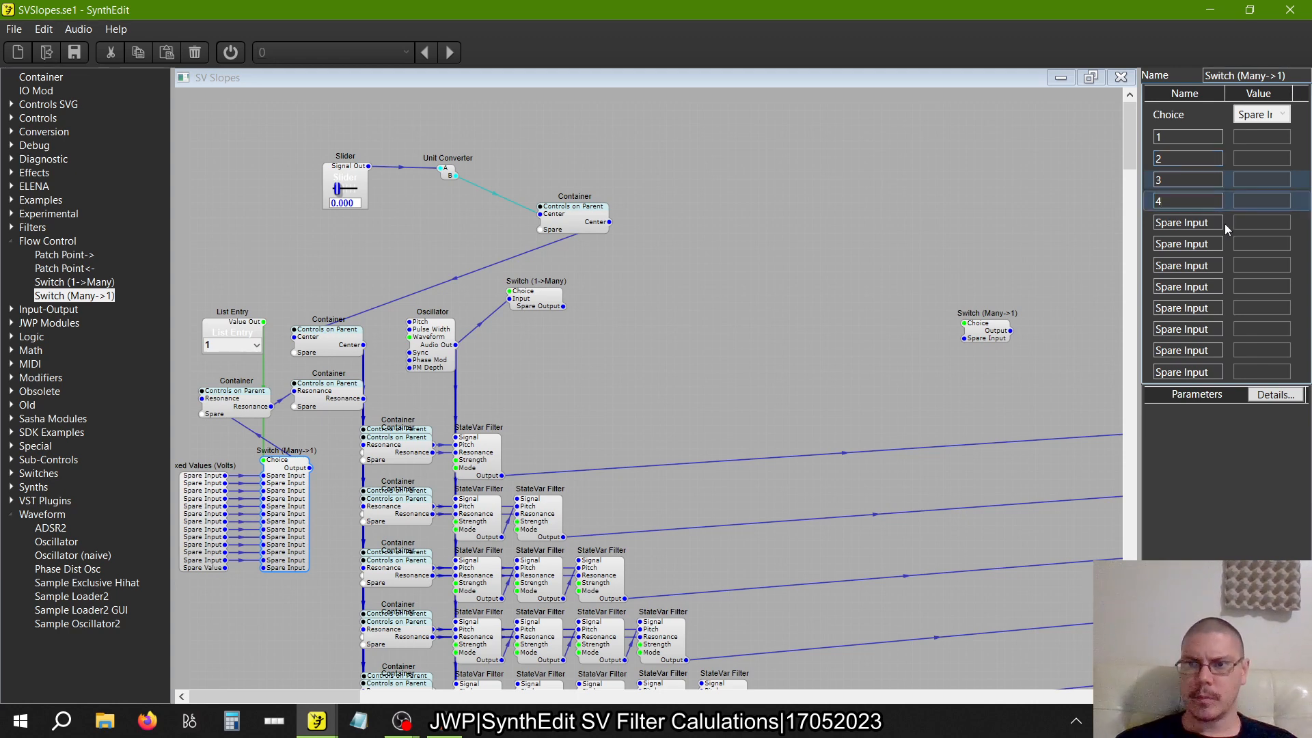
# Name the fifth to eighth inputs of the Resonance Switch (Many->1) 5, 6, 7 and 8
pyautogui.press('Tab')
pyautogui.write('5')
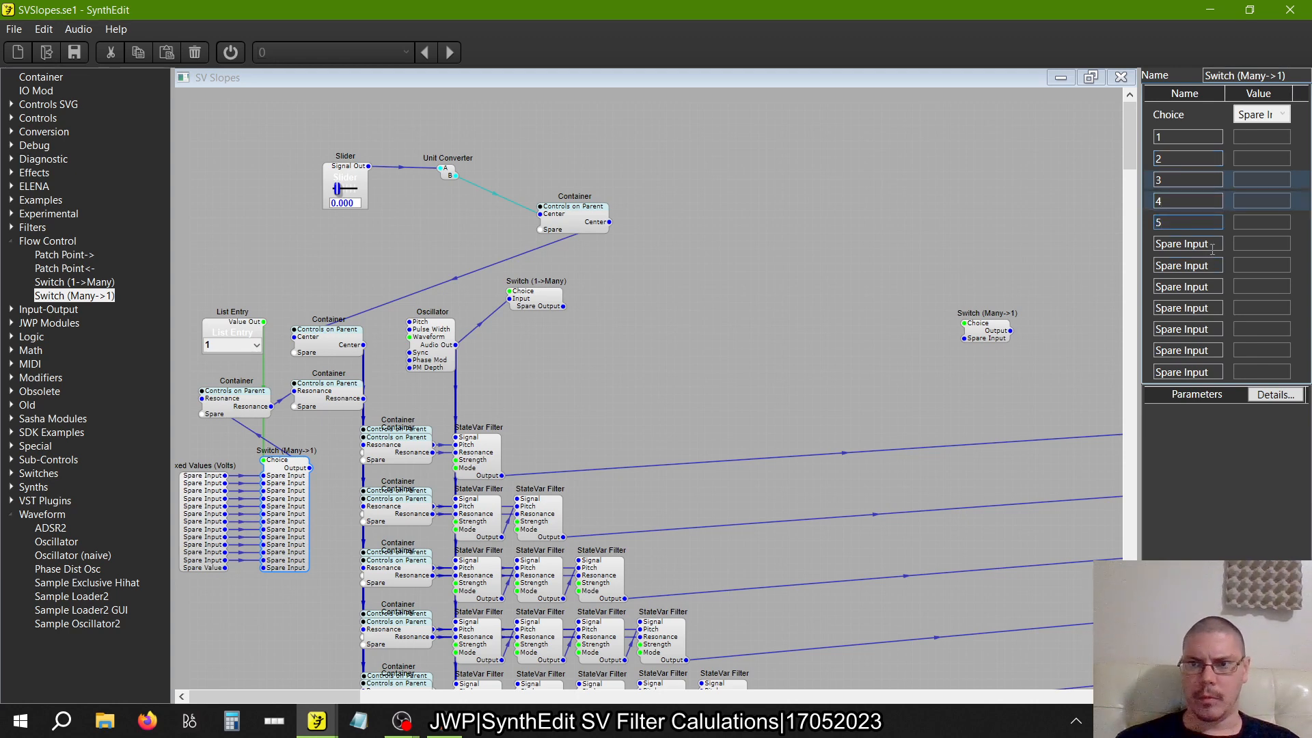
pyautogui.press('Tab')
pyautogui.write('6')
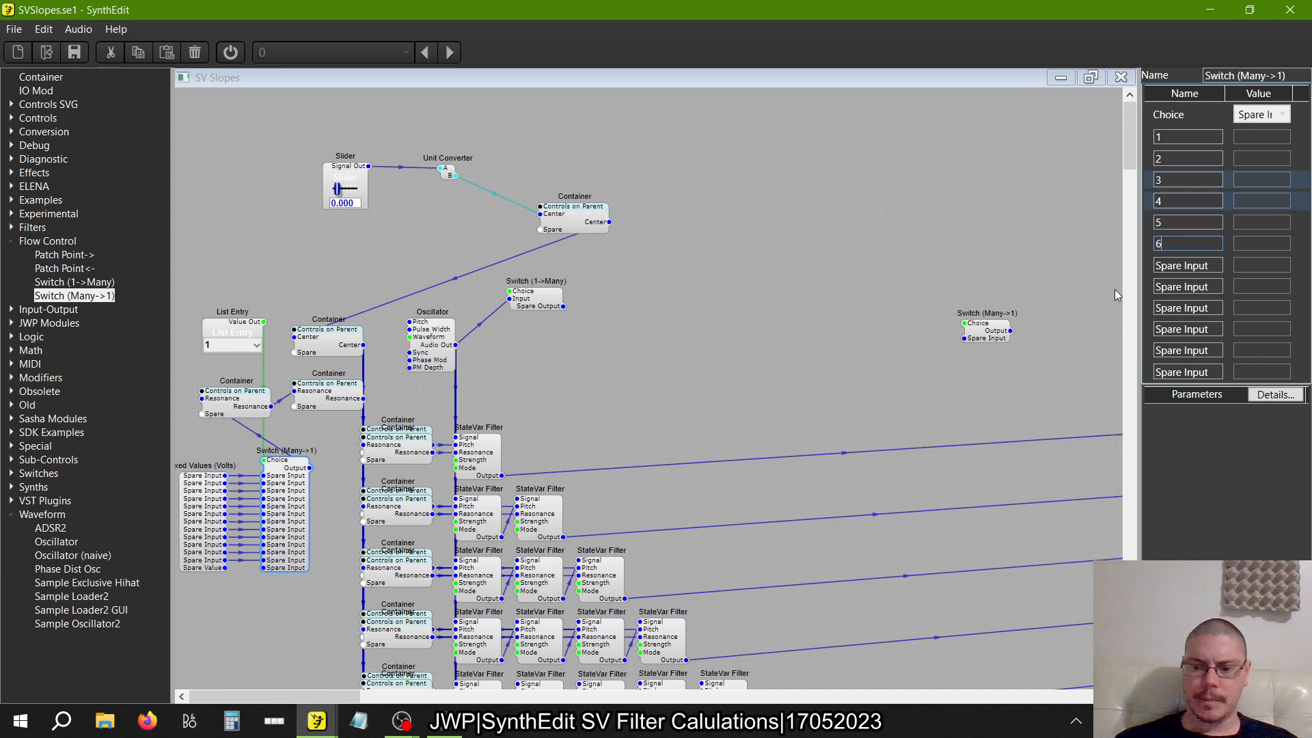
pyautogui.press('Tab')
pyautogui.write('7')
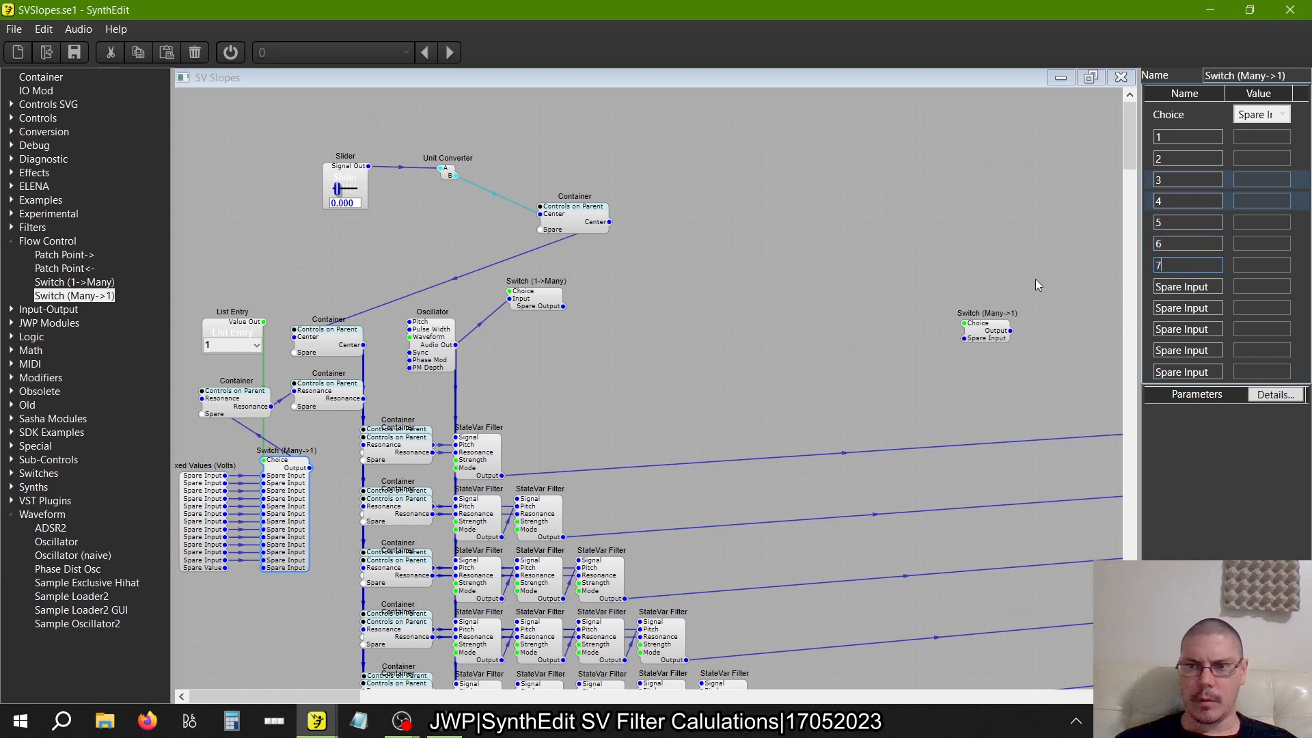
pyautogui.press('Tab')
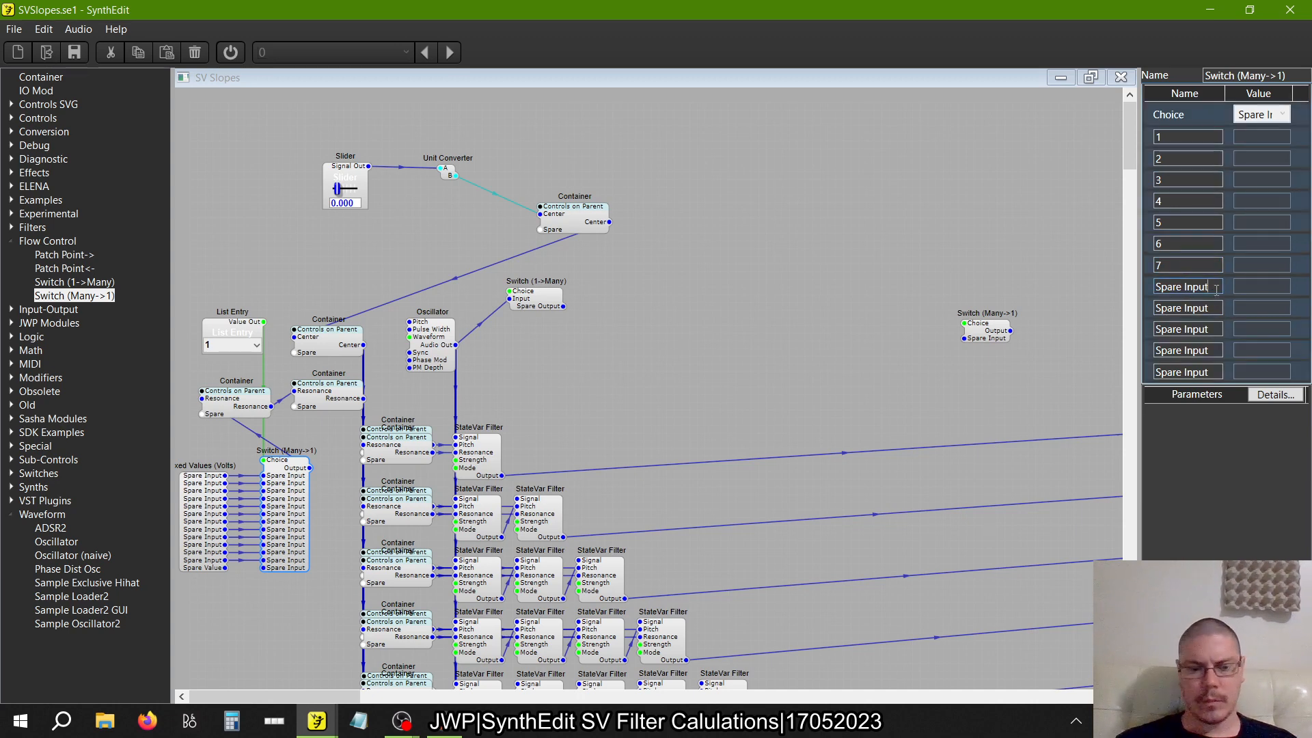
pyautogui.write('8')
pyautogui.press('Tab')
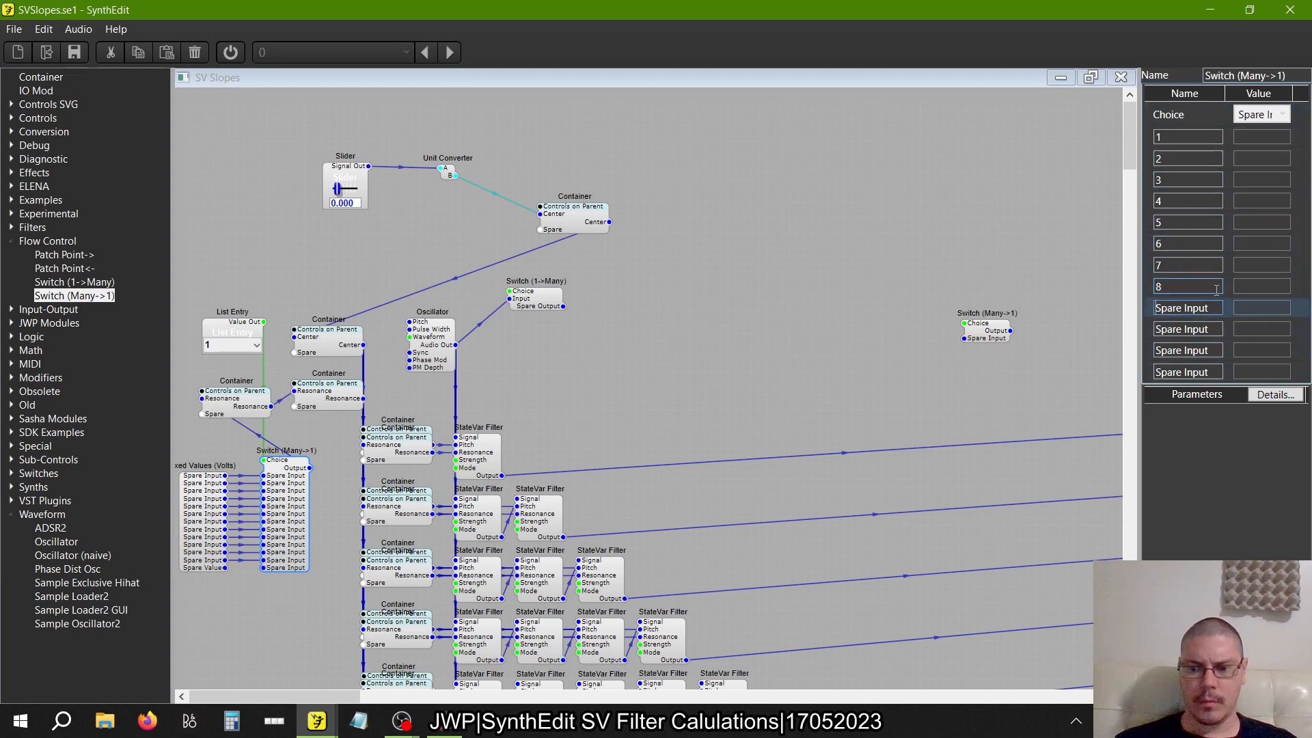
# Name the last four inputs of the Resonance Switch (Many->1) 9, 10, 11 and 12
pyautogui.write('9')
pyautogui.press('Tab')
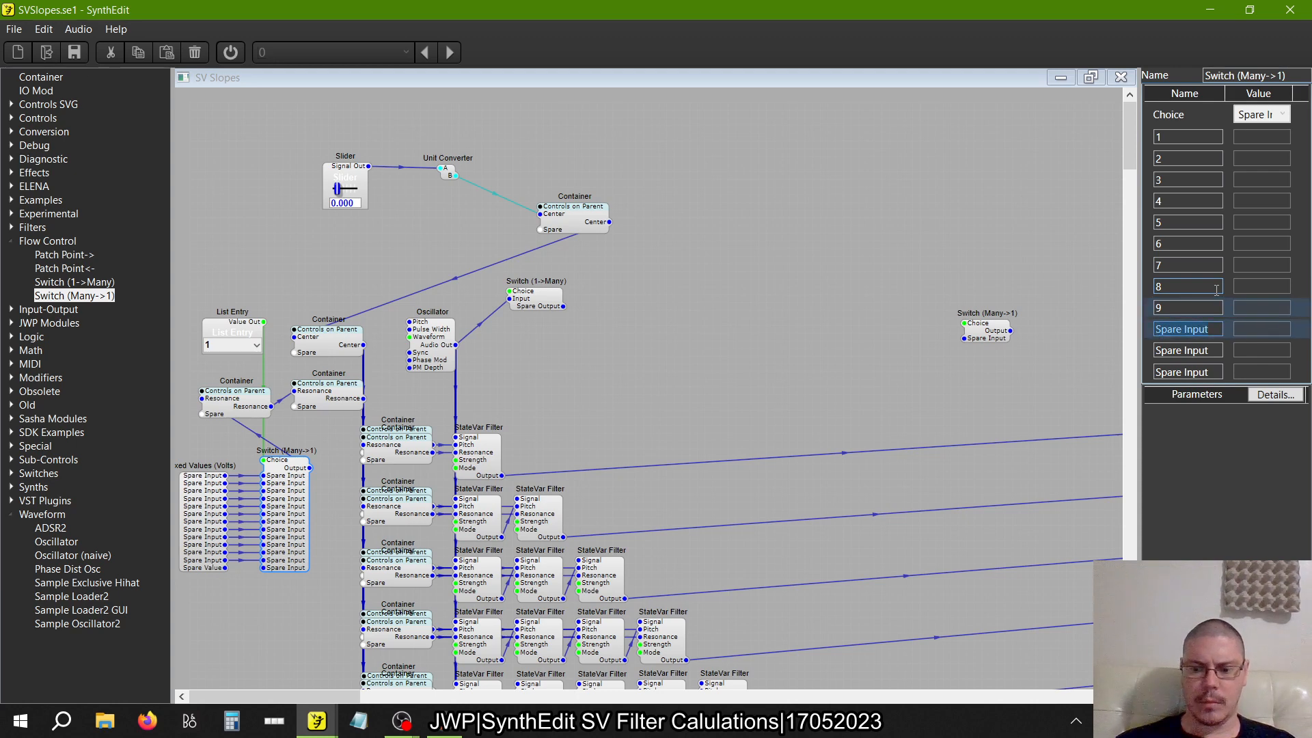
pyautogui.write('10')
pyautogui.press('Tab')
pyautogui.write('11')
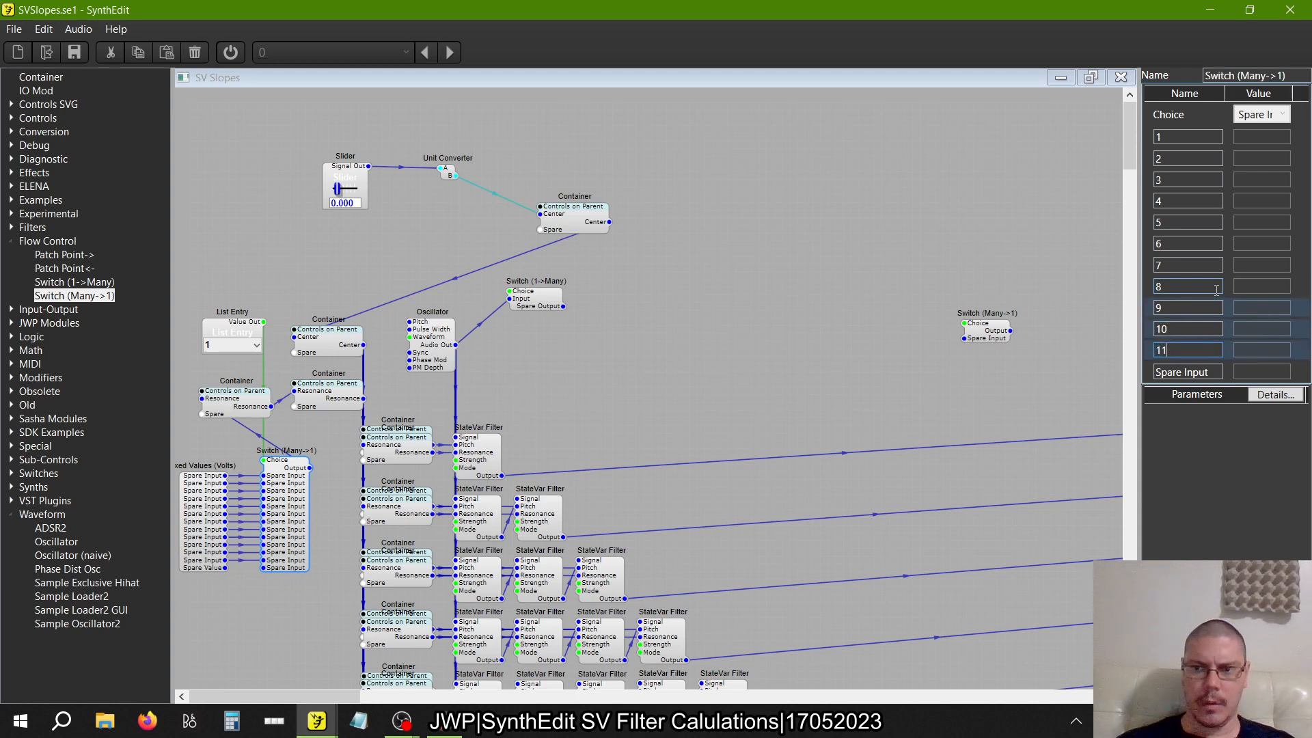
pyautogui.press('Tab')
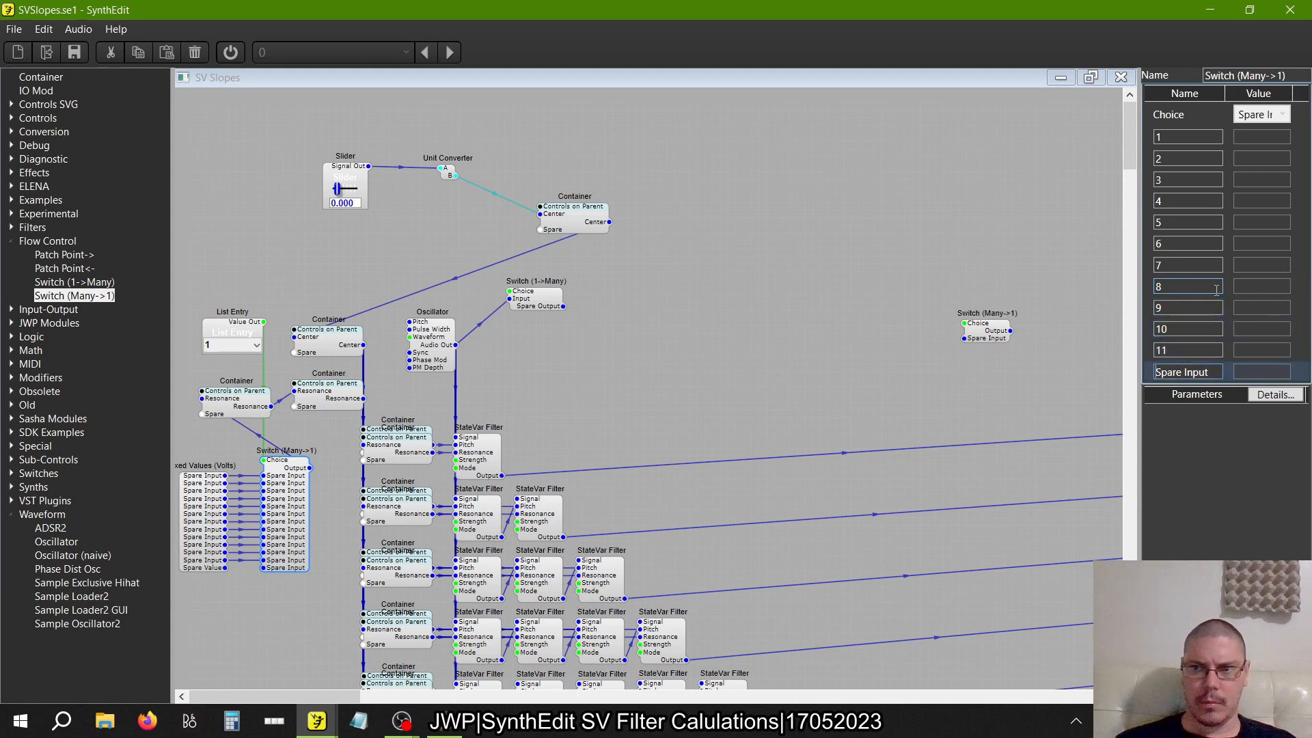
pyautogui.write('12')
pyautogui.press('Tab')
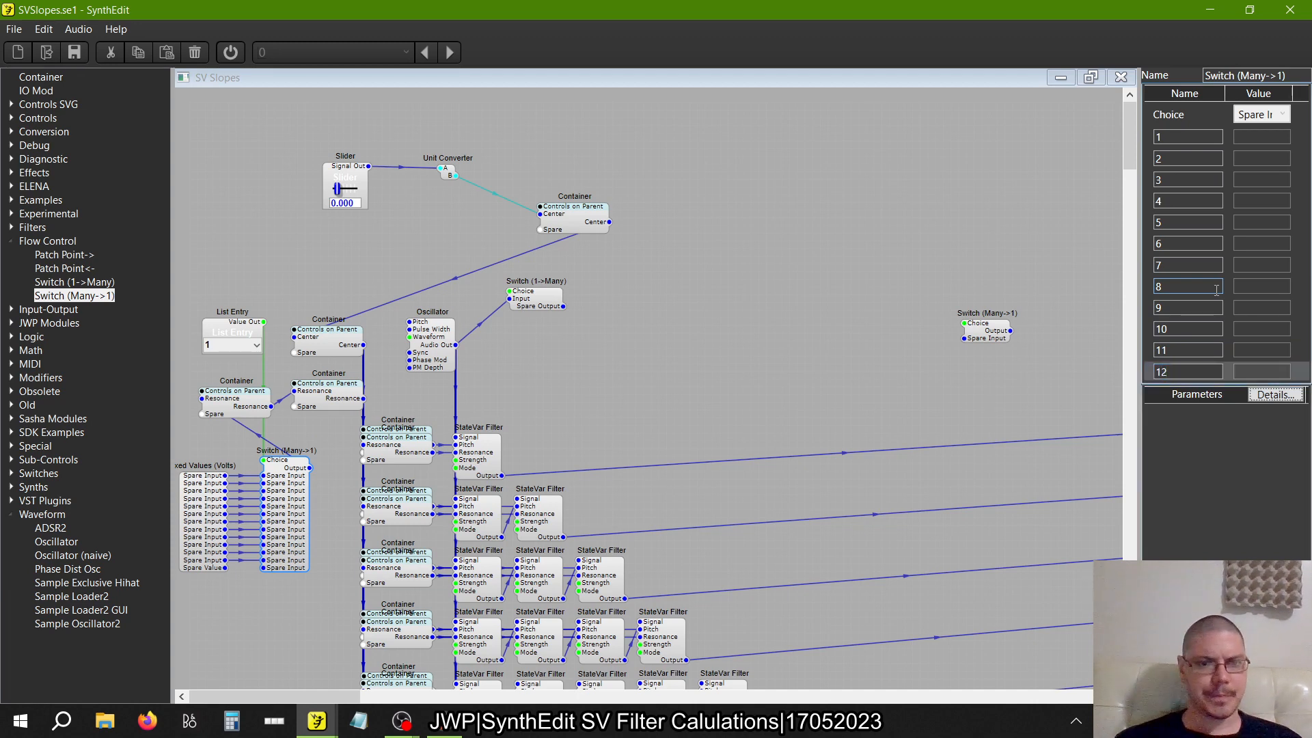
# Name the first three entries of the Fixed Values (Volts) module 5 and set each of their values to 5
pyautogui.click(192, 499)
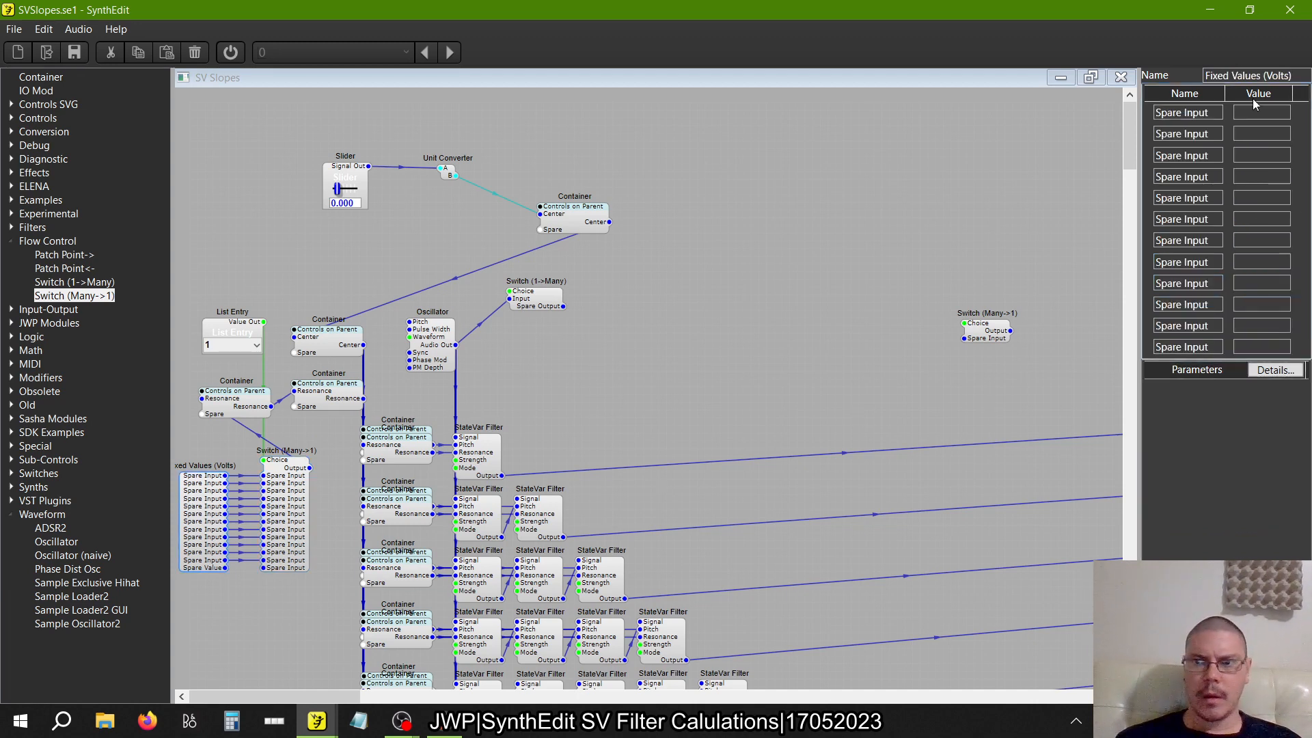
pyautogui.click(1221, 112)
pyautogui.write('5')
pyautogui.press('Tab')
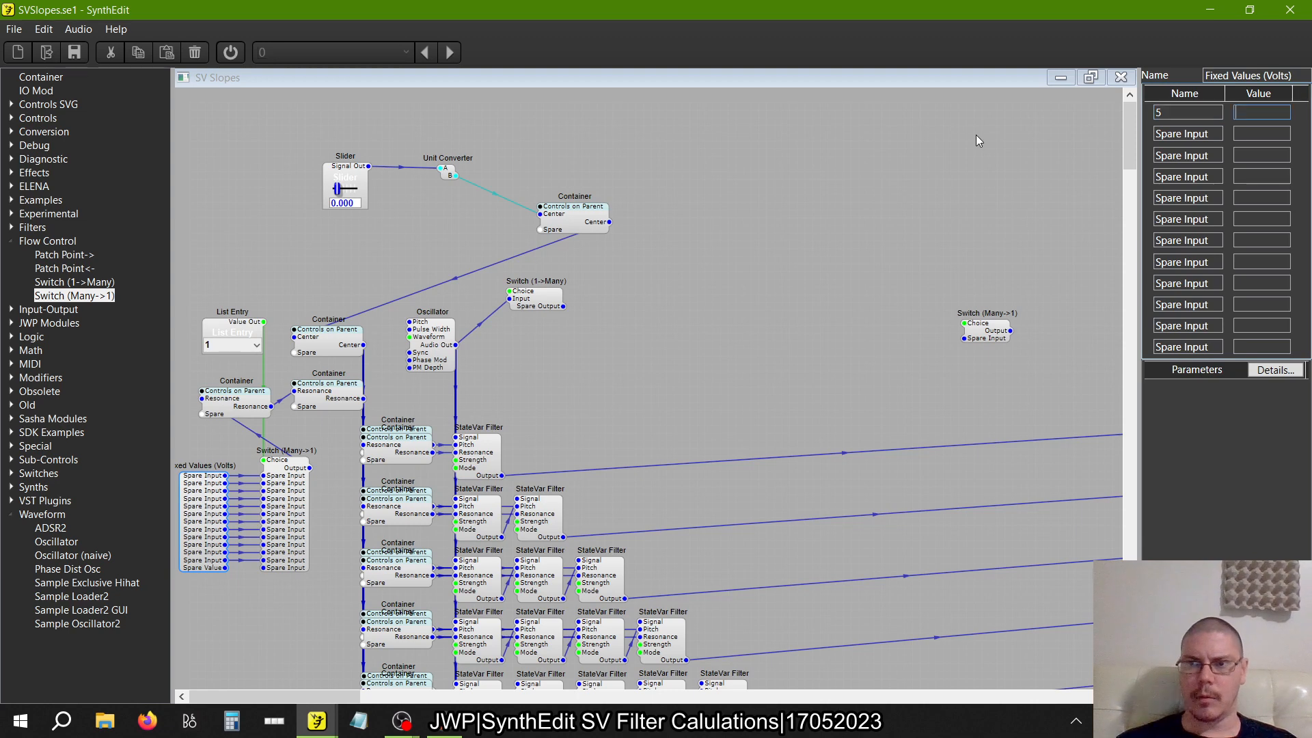
pyautogui.press('Tab')
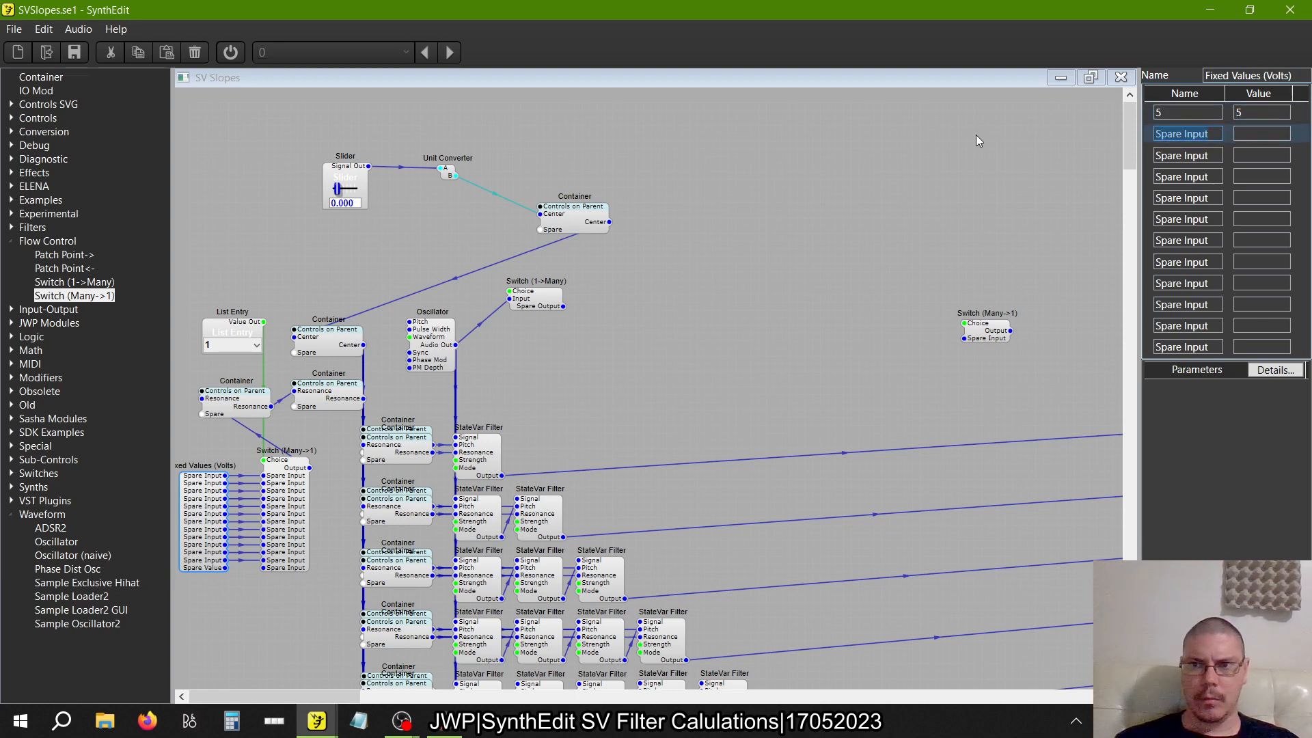
pyautogui.write('5')
pyautogui.press('Tab')
pyautogui.write('5')
pyautogui.press('Tab')
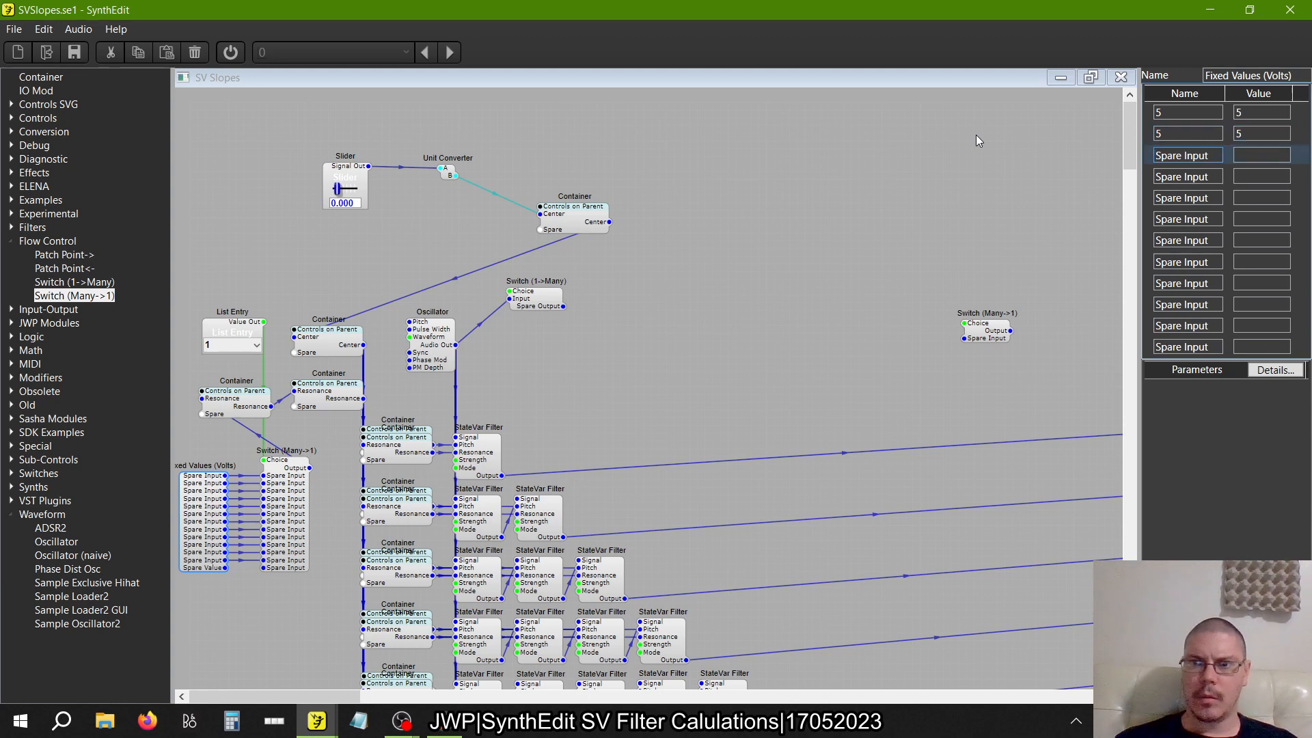
pyautogui.write('5')
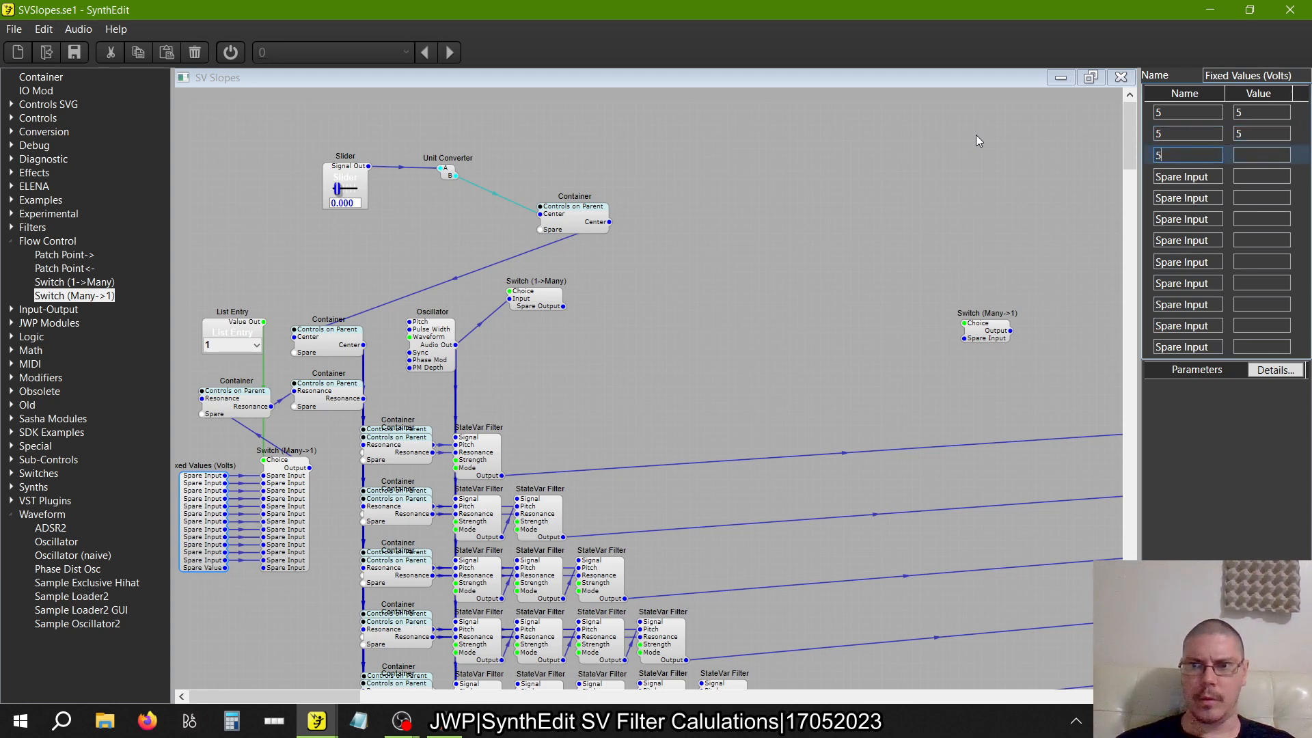
pyautogui.press('Tab')
pyautogui.write('5')
pyautogui.press('Tab')
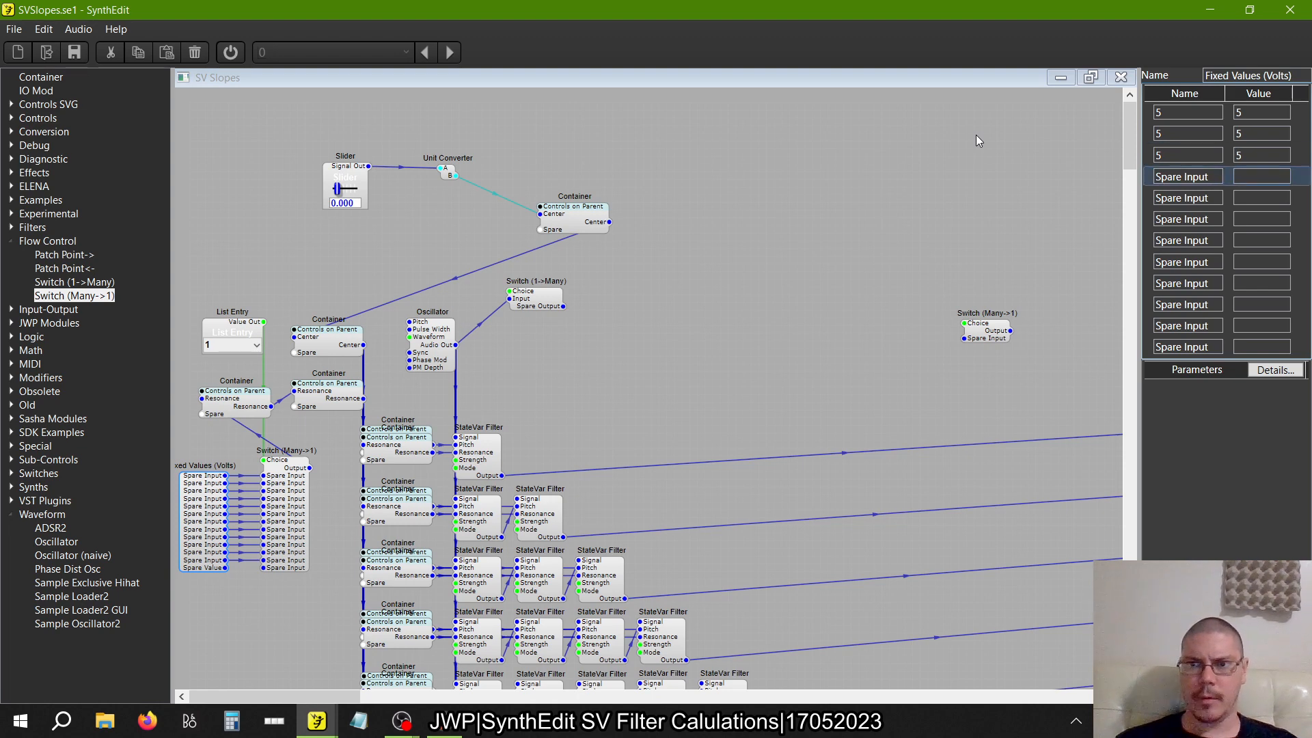
# Name the fourth, fifth and sixth Fixed Values (Volts) entries 5 and set each of their values to 5
pyautogui.write('5')
pyautogui.press('Tab')
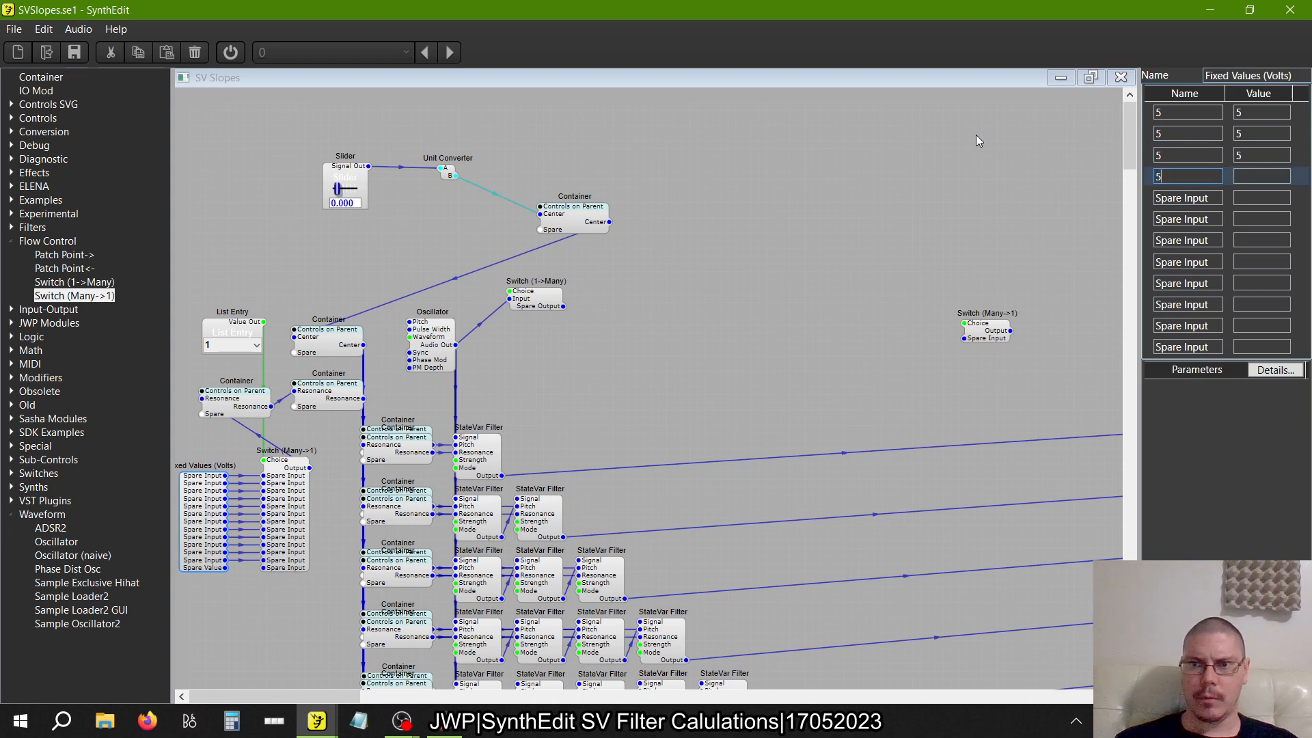
pyautogui.write('5')
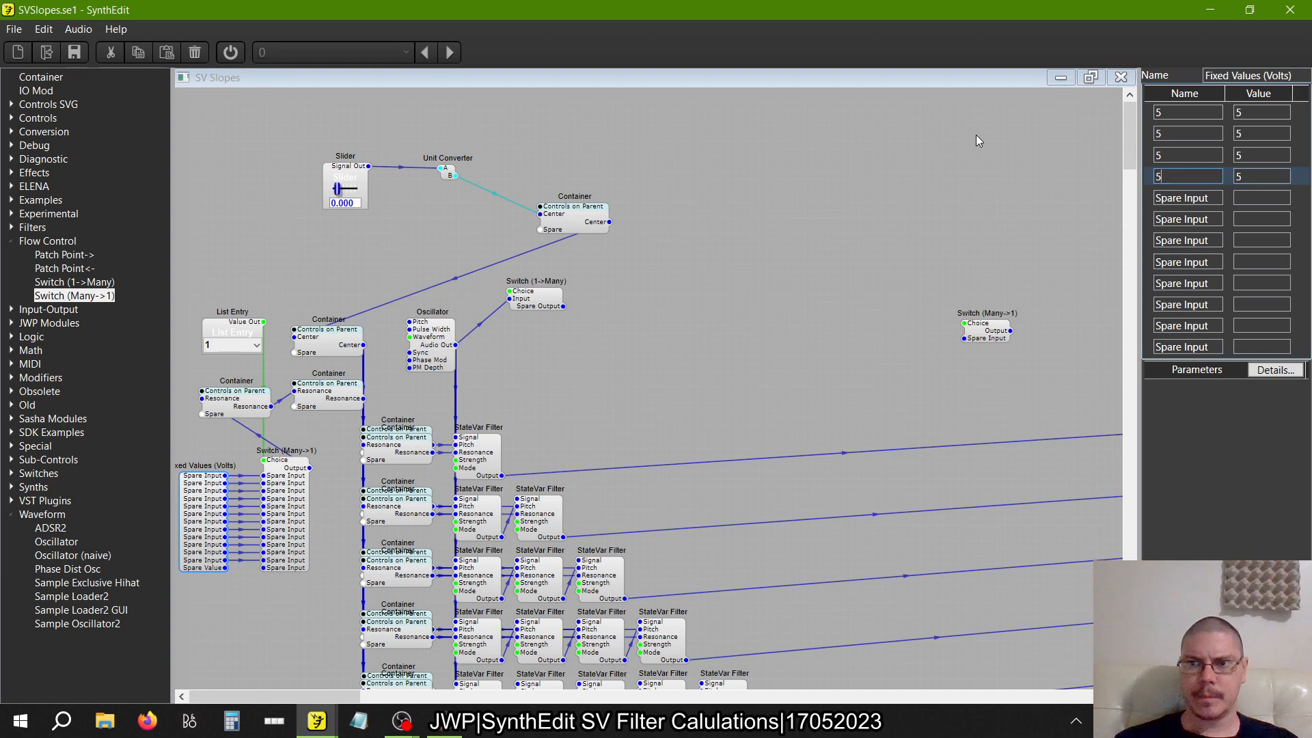
pyautogui.press('Tab')
pyautogui.write('5')
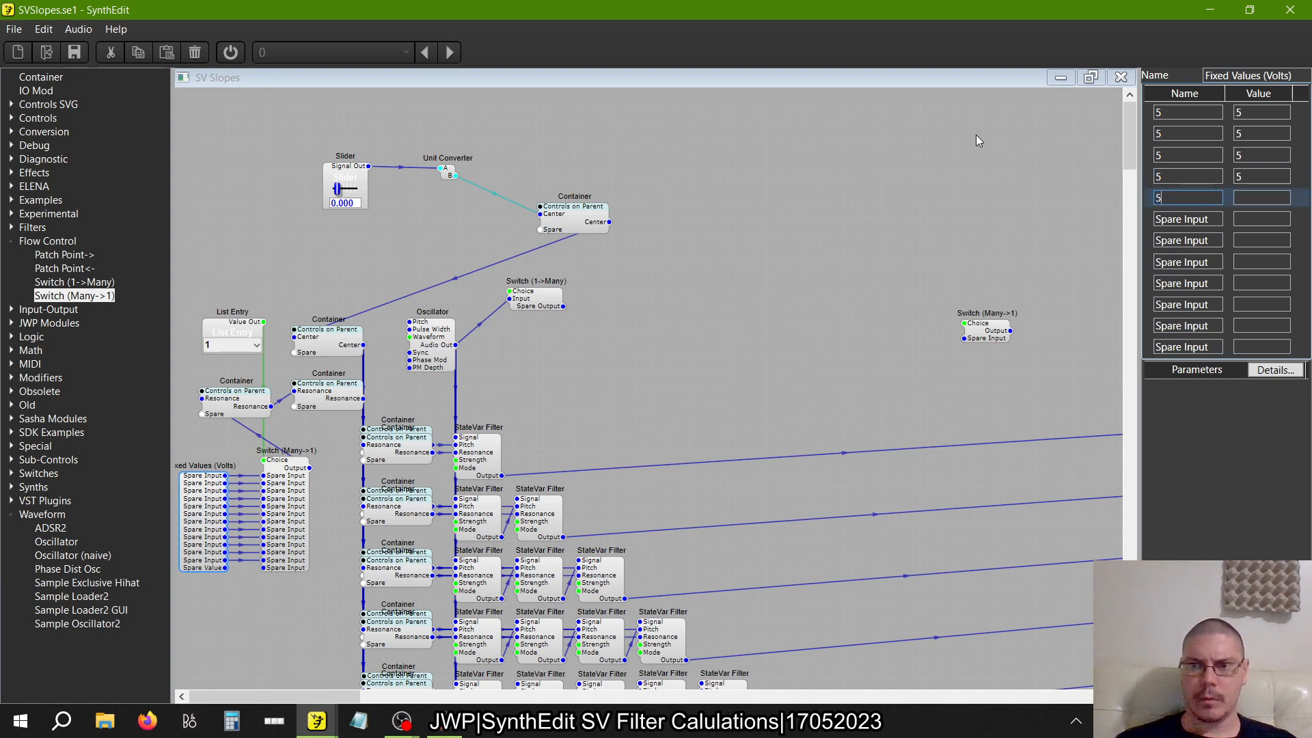
pyautogui.press('Tab')
pyautogui.click(1249, 198)
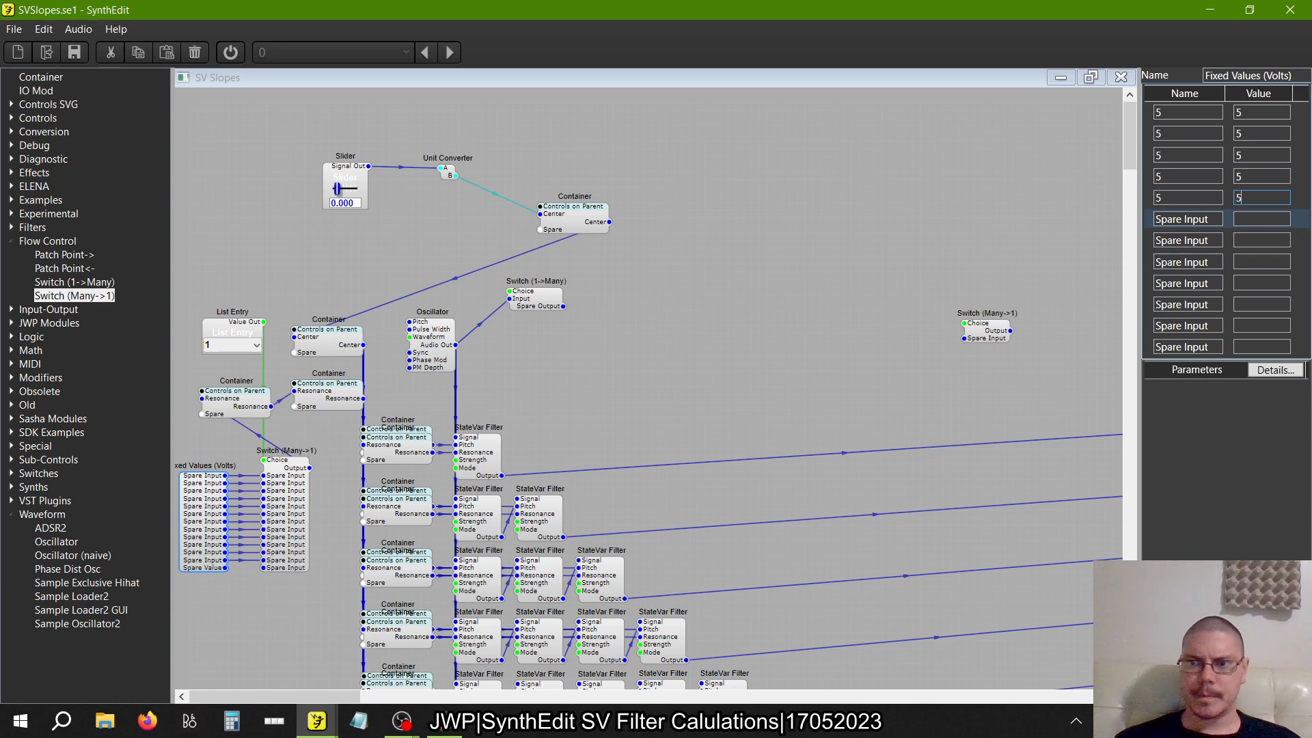
pyautogui.write('5')
pyautogui.press('Tab')
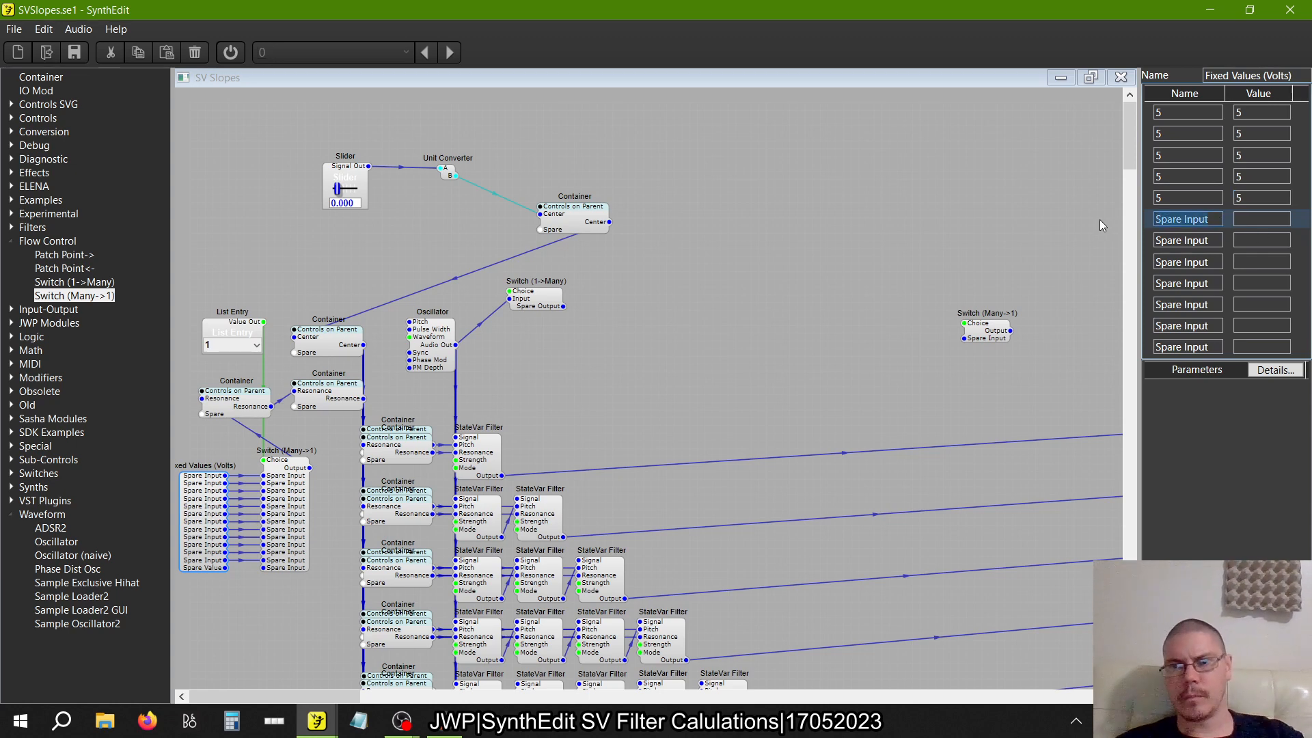
pyautogui.write('5')
pyautogui.click(1260, 214)
pyautogui.write('5')
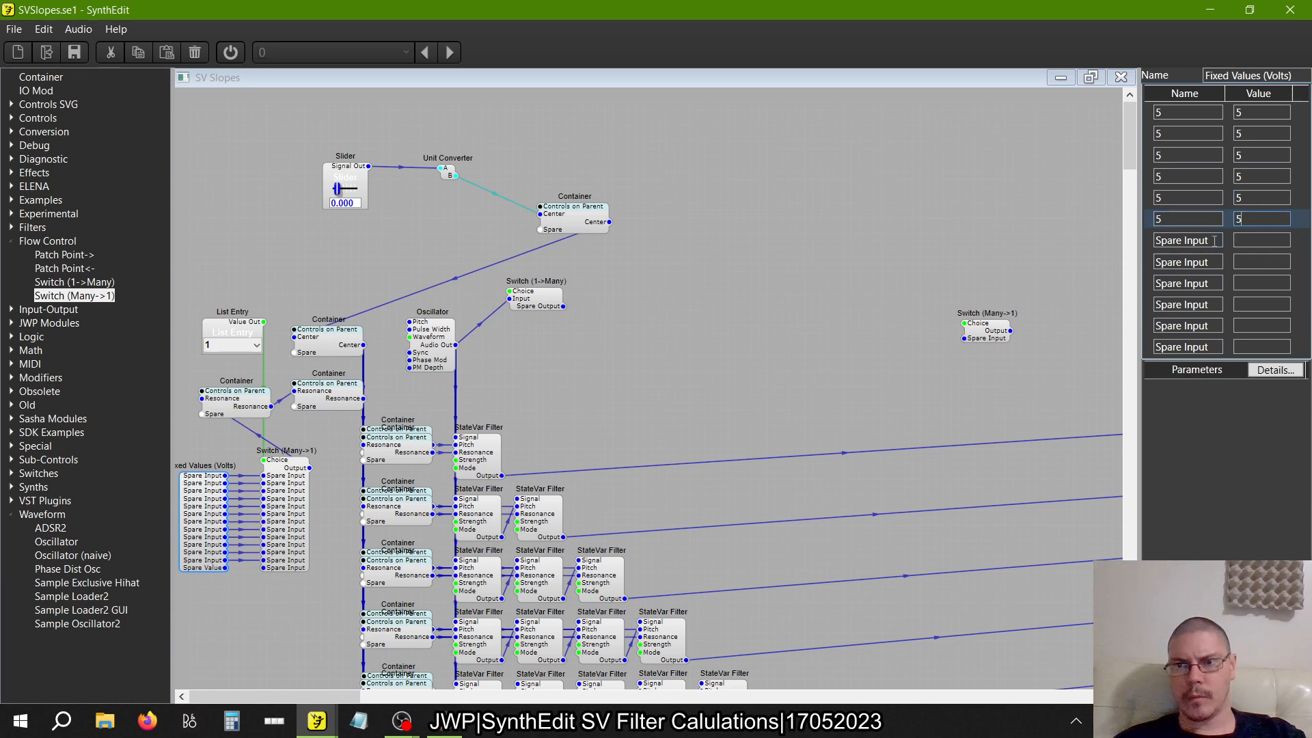
# Name the seventh, eighth and ninth Fixed Values (Volts) entries 5 and set each of their values to 5
pyautogui.press('Tab')
pyautogui.write('5')
pyautogui.click(1262, 239)
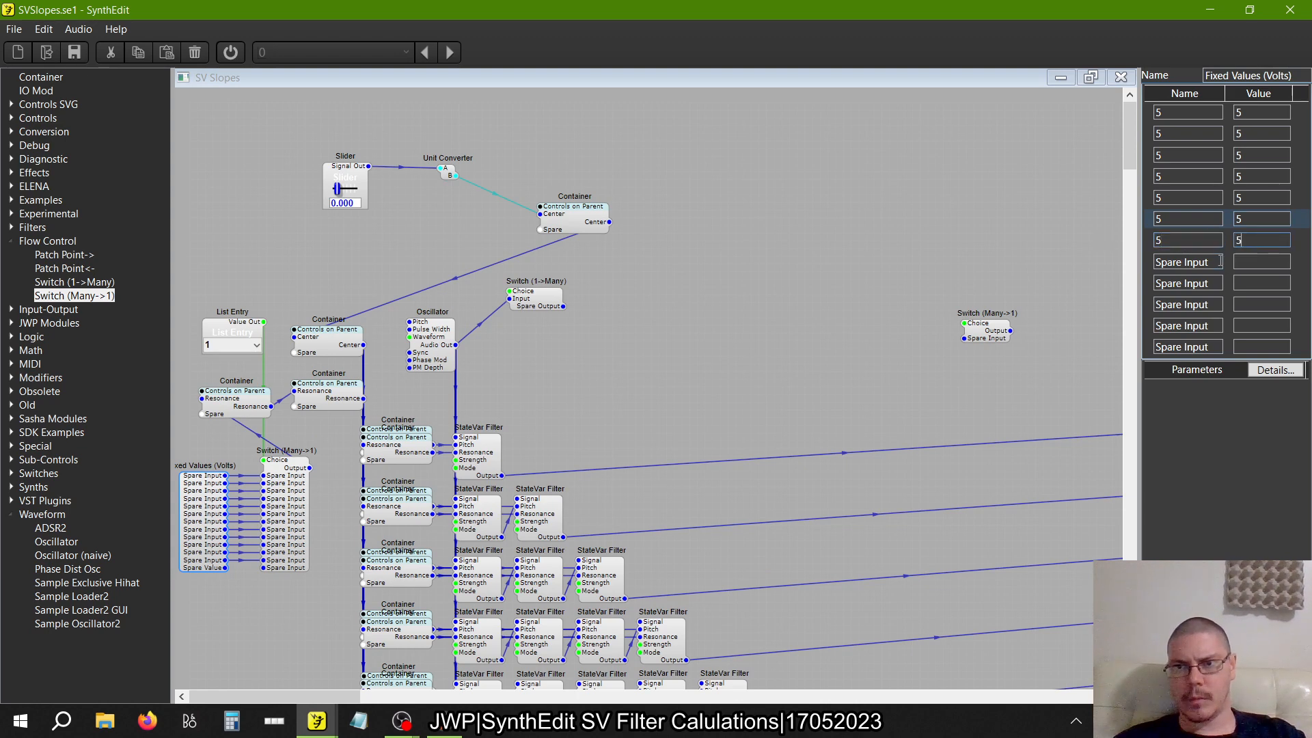
pyautogui.press('Tab')
pyautogui.write('5')
pyautogui.click(1249, 264)
pyautogui.write('5')
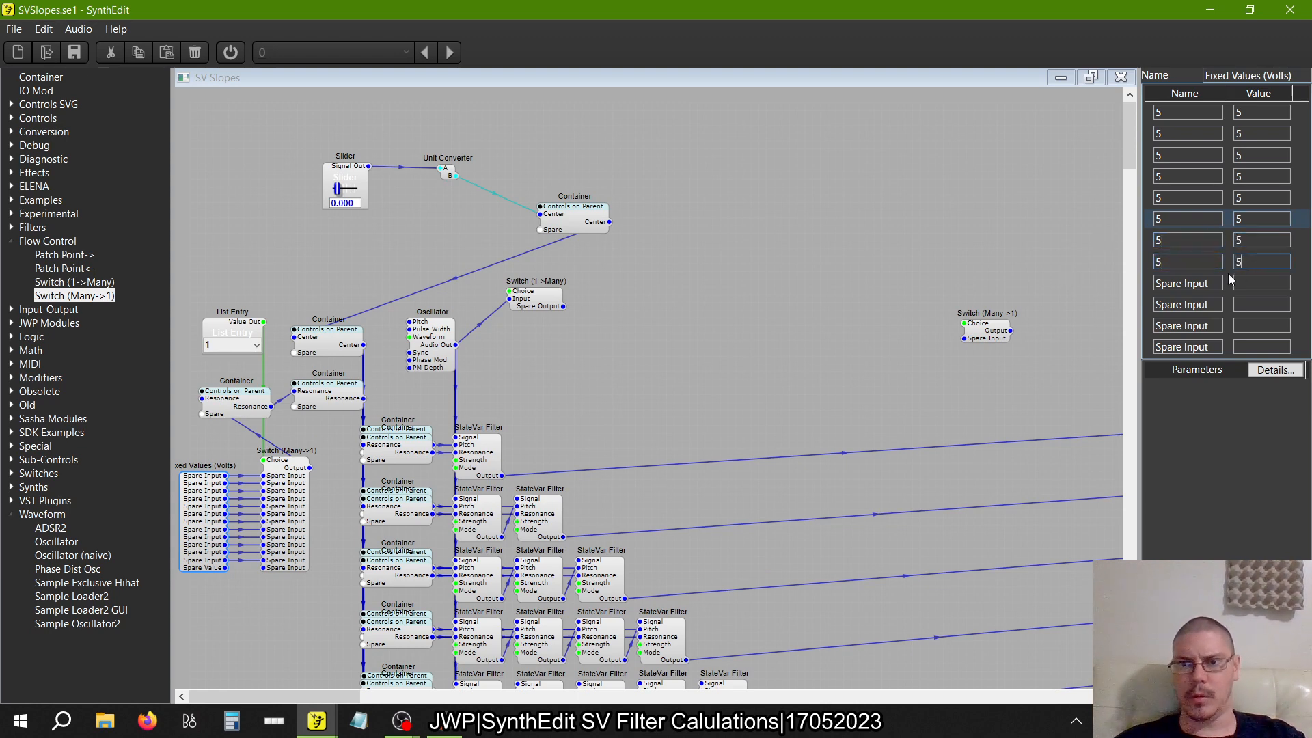
pyautogui.press('Tab')
pyautogui.write('5')
pyautogui.click(1245, 283)
pyautogui.write('5')
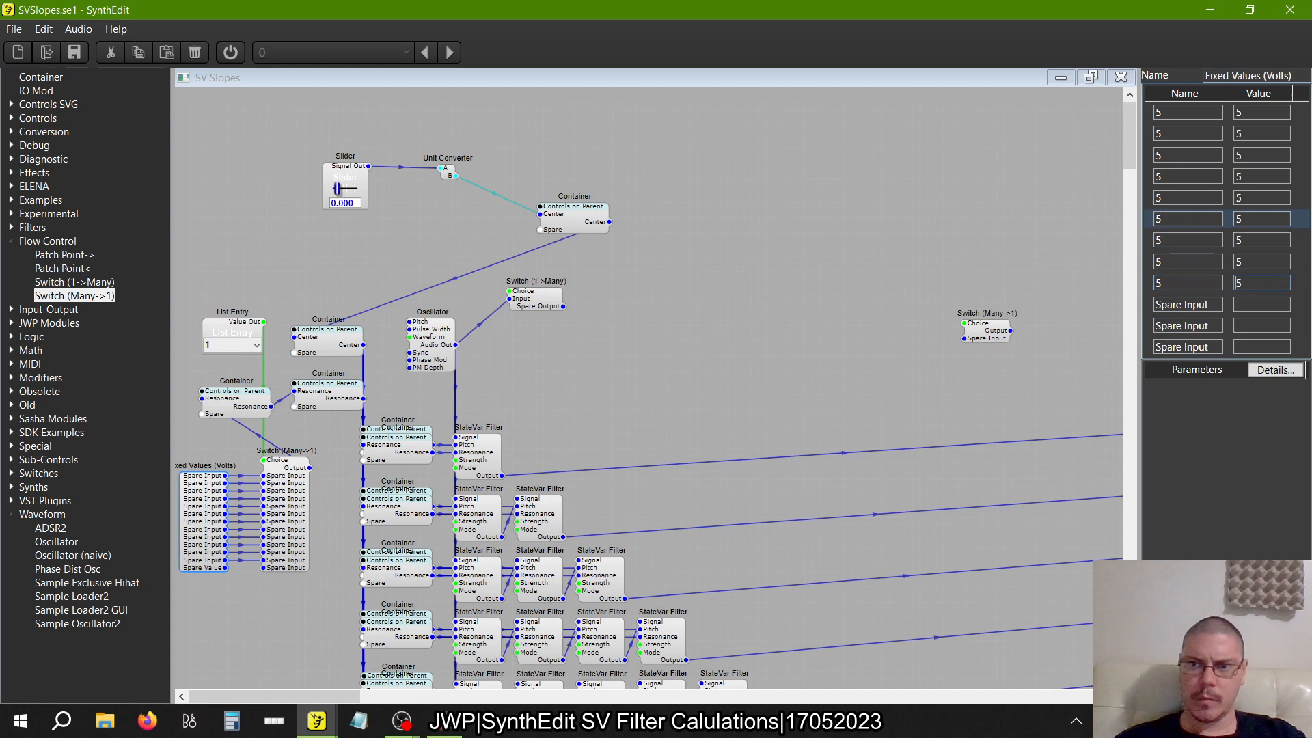
# Name the tenth, eleventh and twelfth Fixed Values (Volts) entries 5 and set each of their values to 5
pyautogui.press('Tab')
pyautogui.write('5')
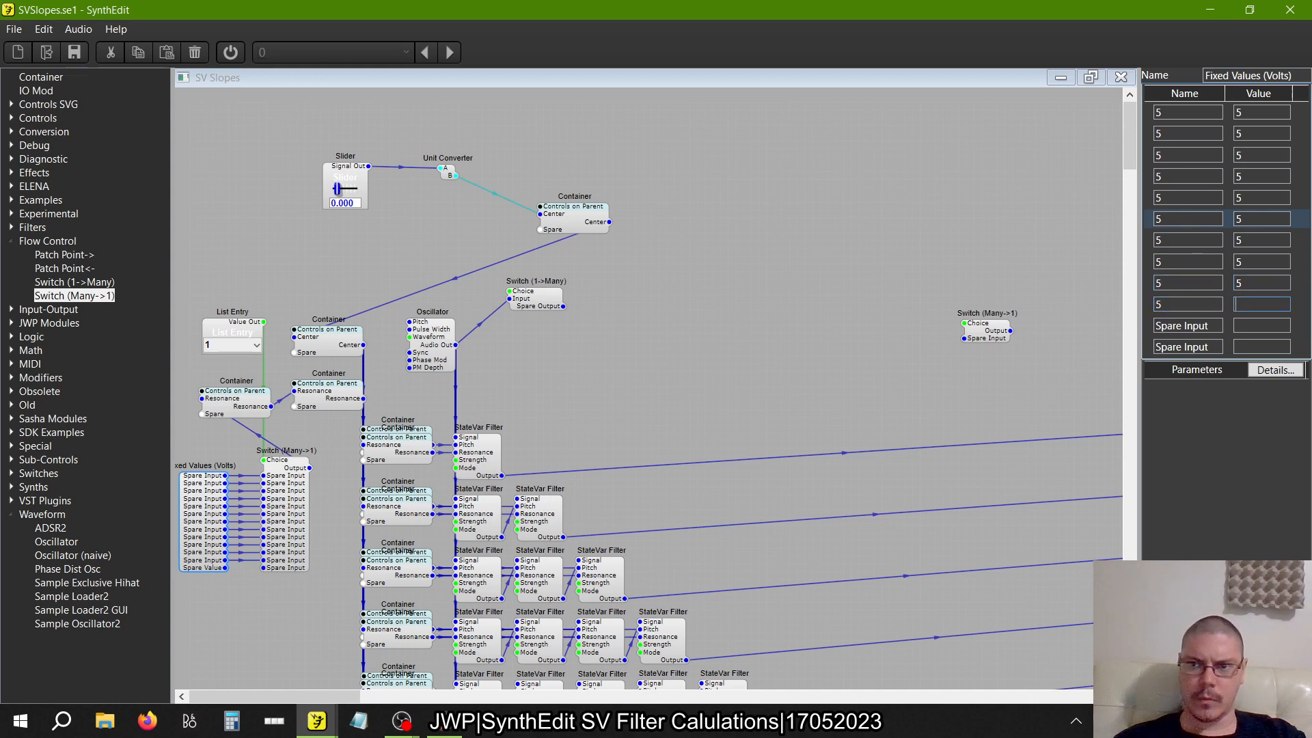
pyautogui.write('5')
pyautogui.press('Tab')
pyautogui.write('5')
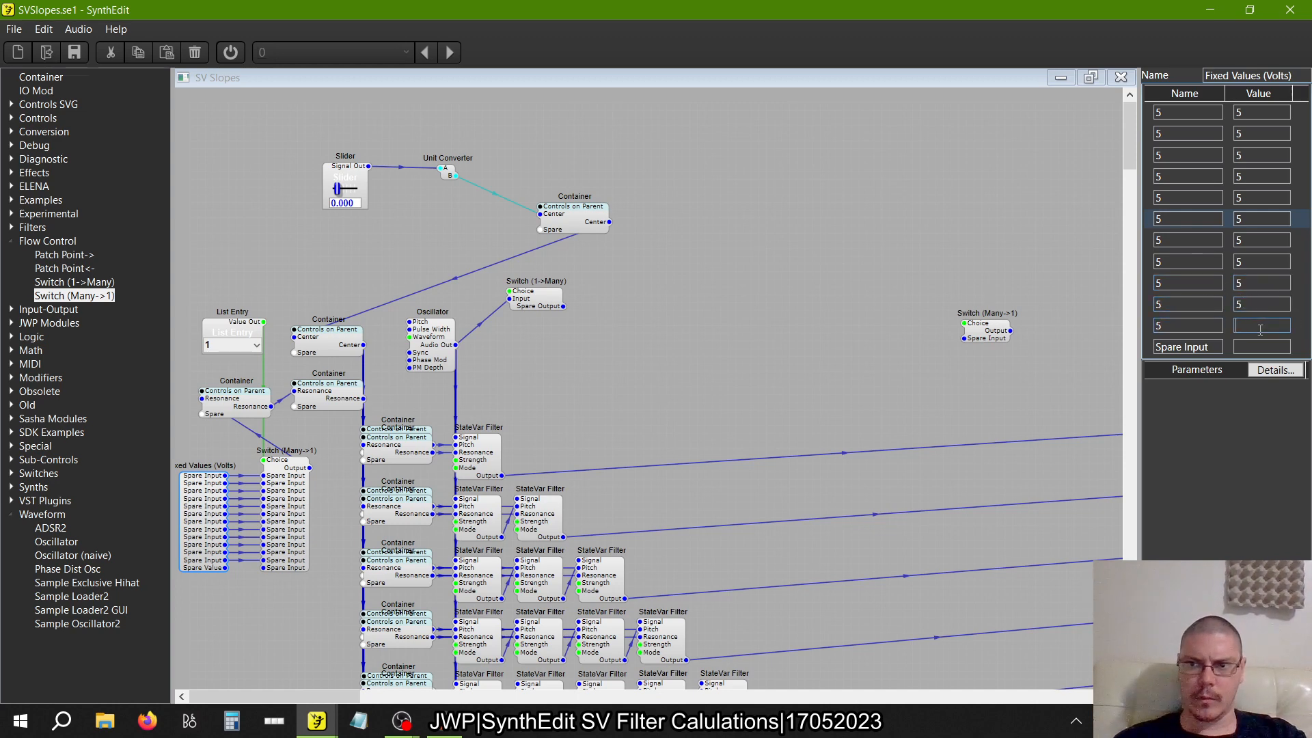
pyautogui.press('Tab')
pyautogui.write('5')
pyautogui.press('Tab')
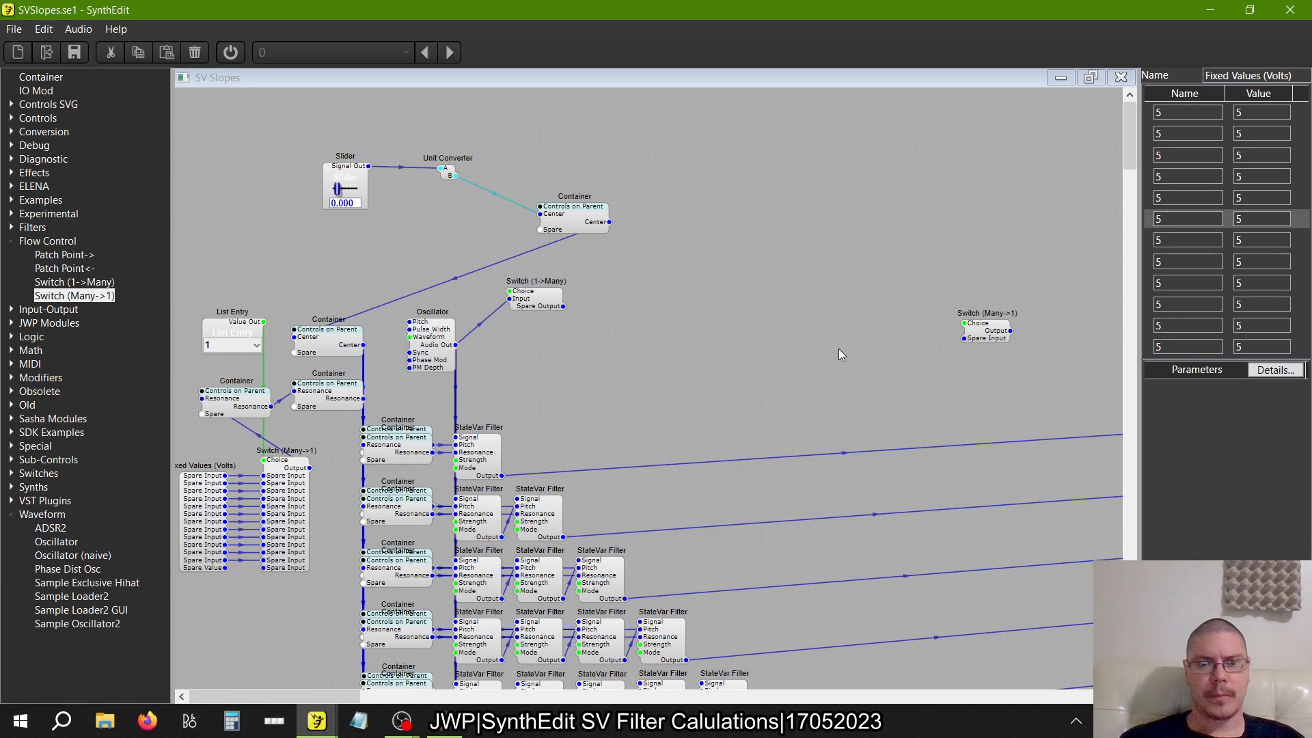
pyautogui.doubleClick(41, 77)
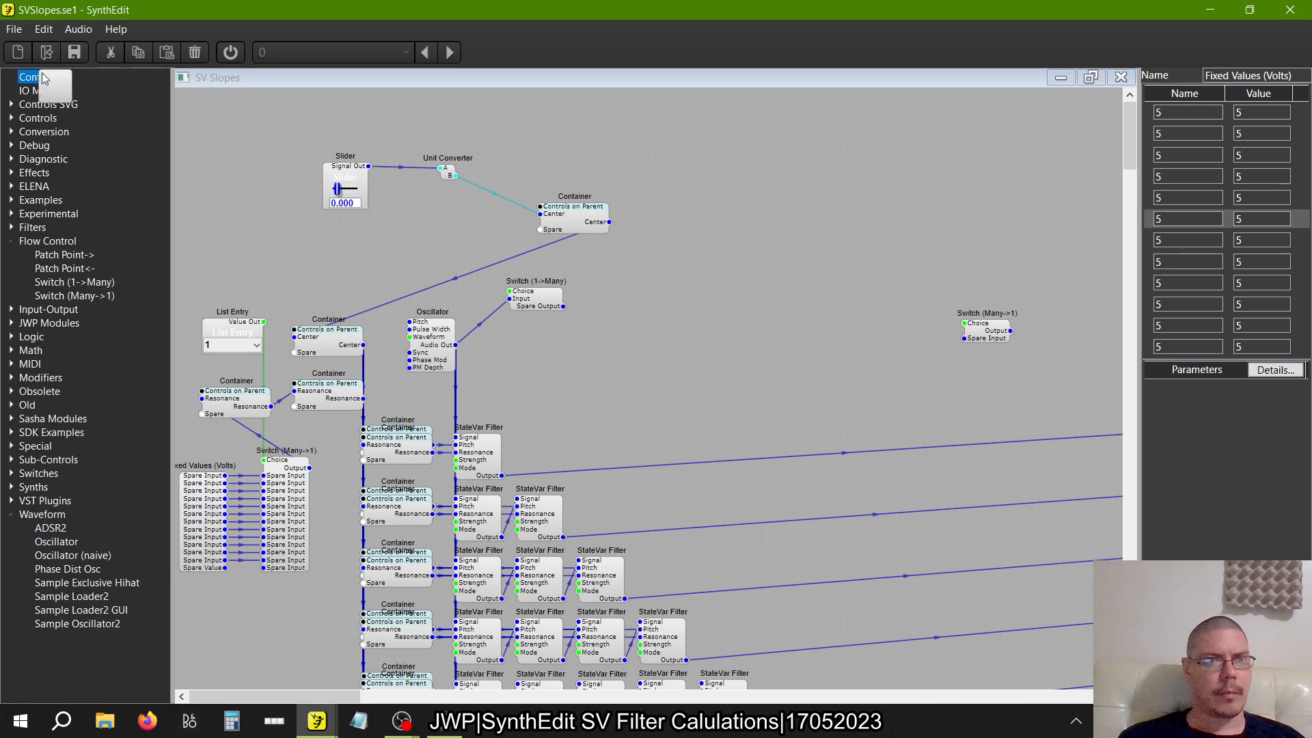
pyautogui.click(905, 198)
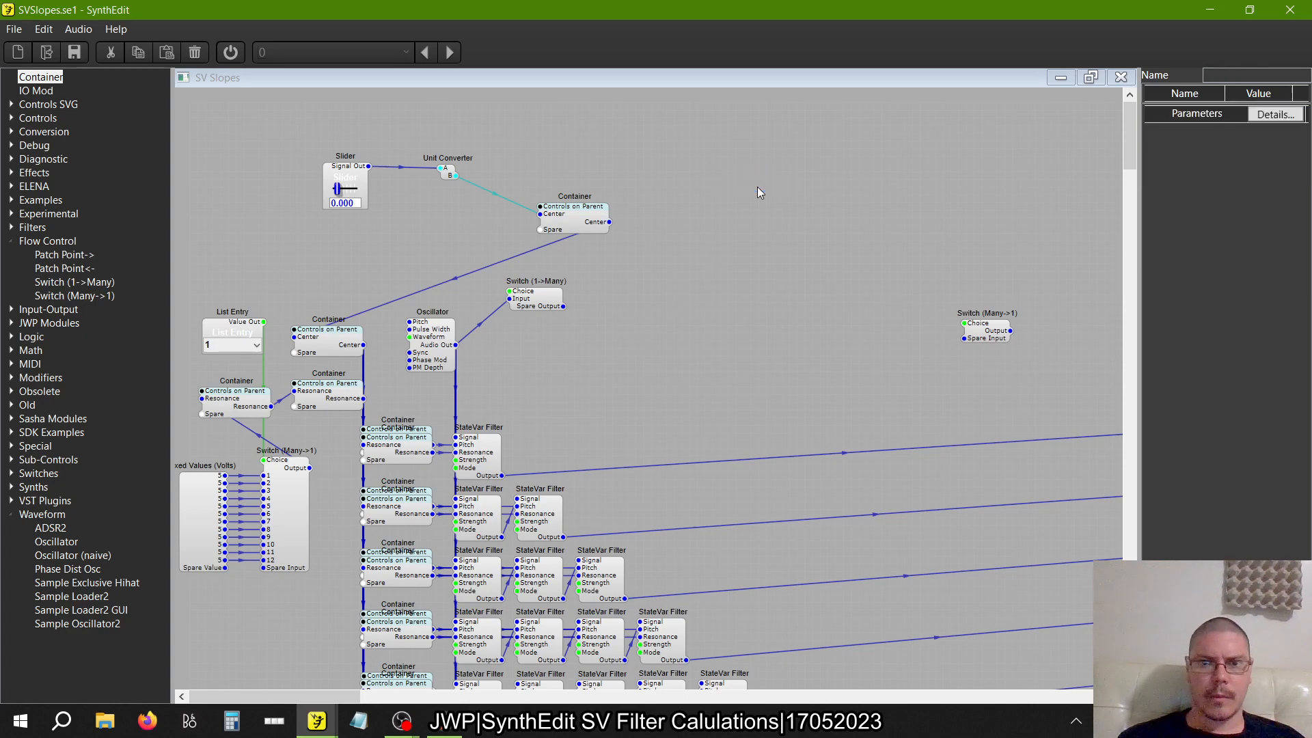
# Start the audio engine and view the response on the Freq Analyser2 displays
pyautogui.scroll(-5, 757, 186)
pyautogui.hscroll(6, 757, 187)
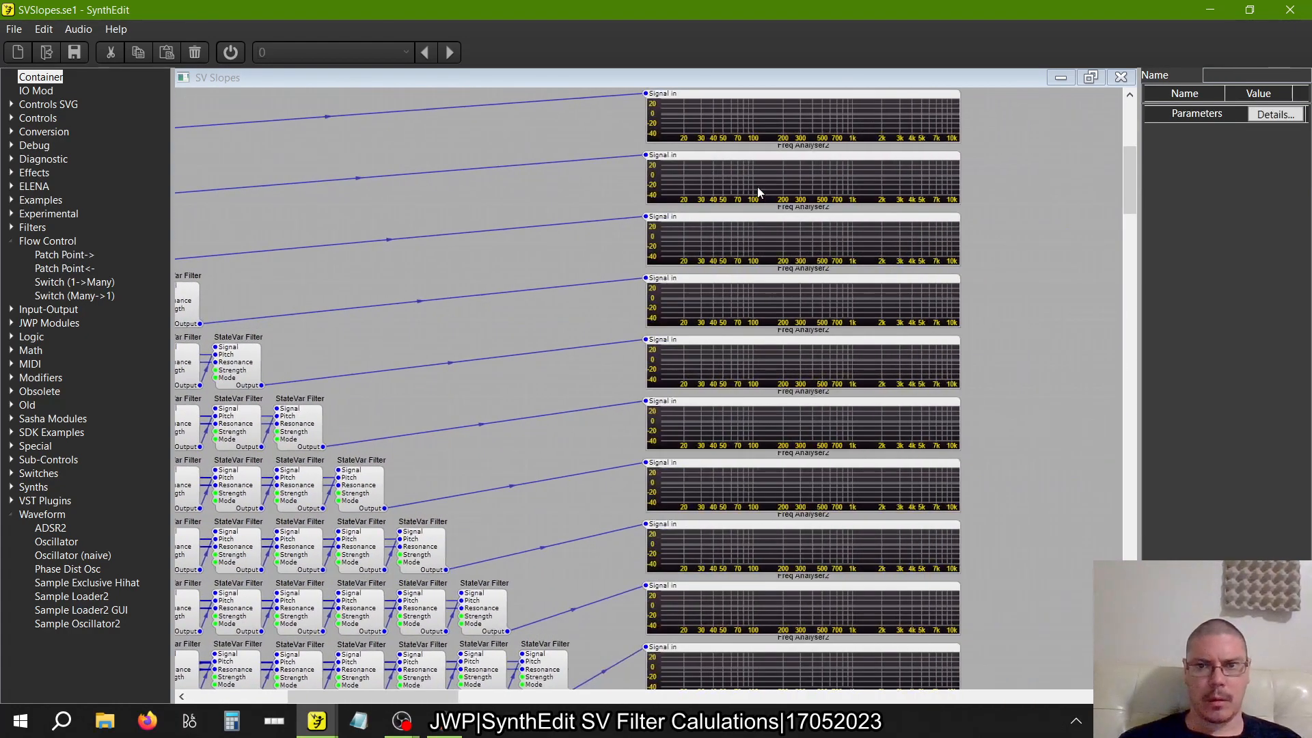
pyautogui.click(230, 52)
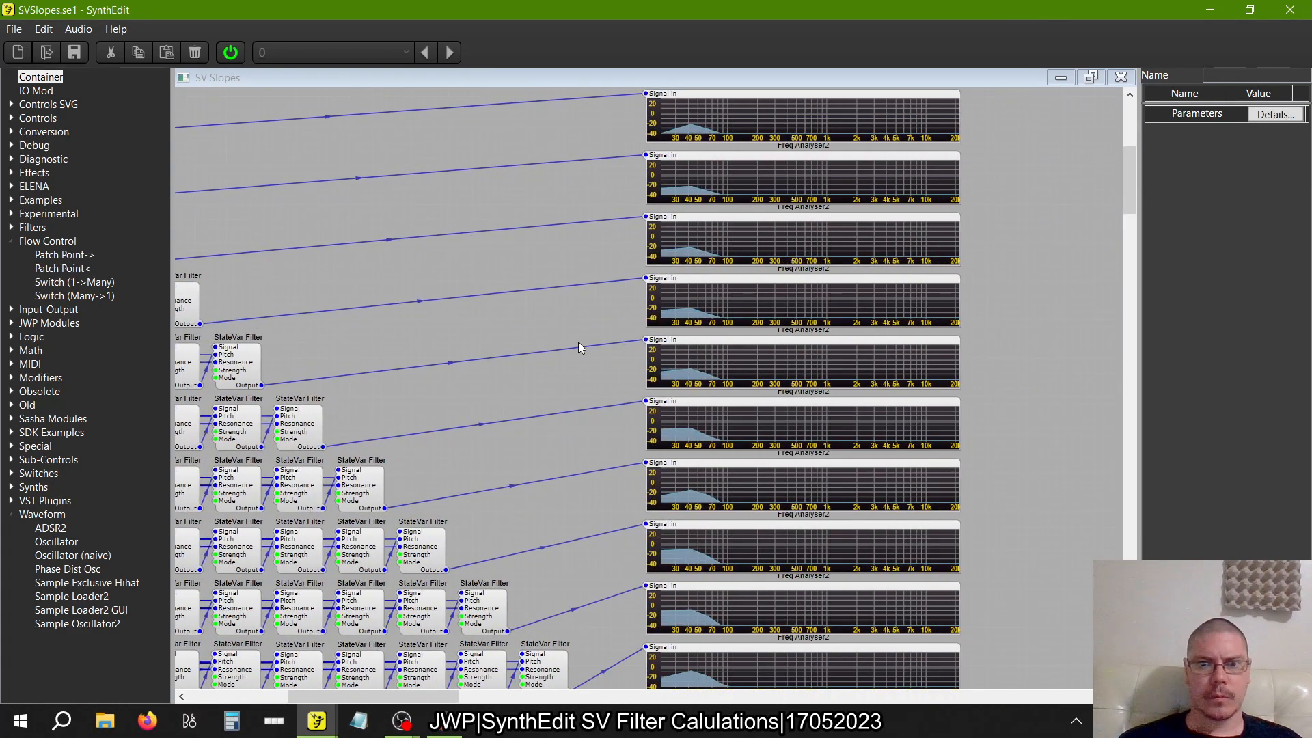
# Set the value of the Slider feeding the Unit Converter to 1000
pyautogui.scroll(5, 578, 342)
pyautogui.hscroll(-13, 578, 341)
pyautogui.scroll(1, 578, 341)
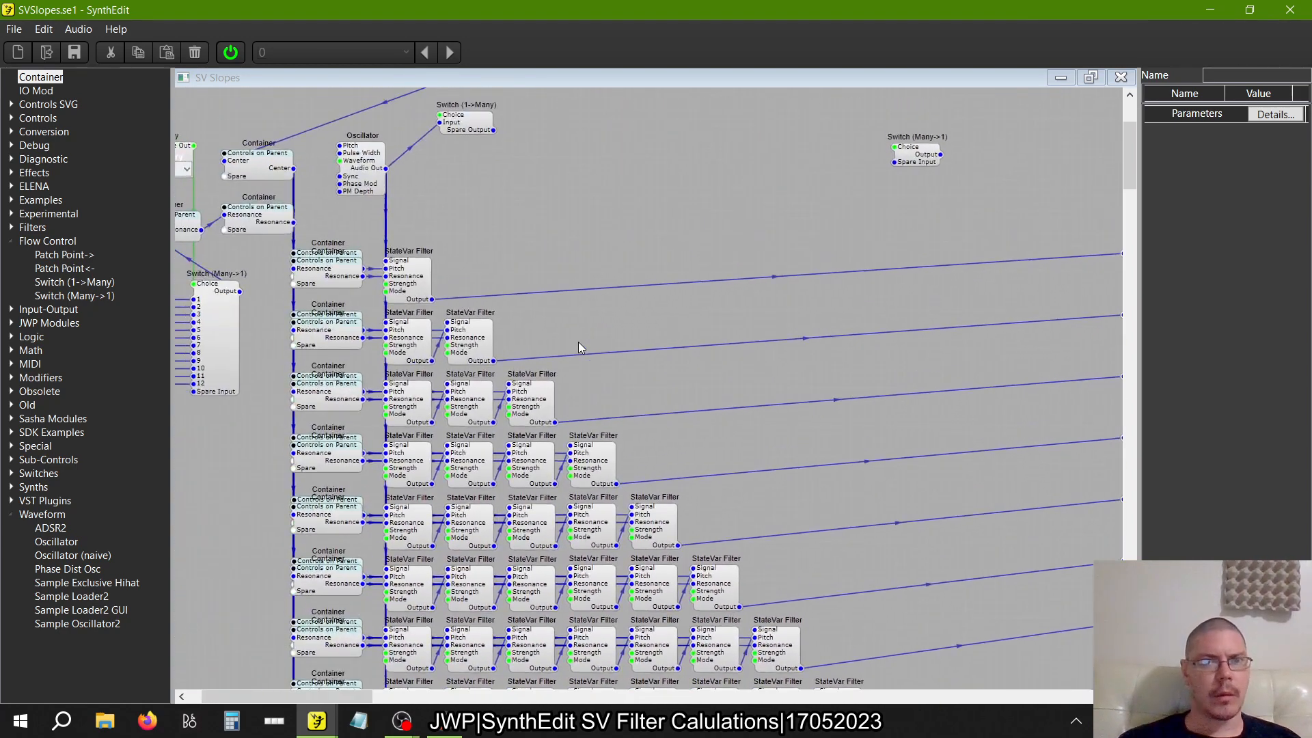
pyautogui.scroll(3, 578, 341)
pyautogui.click(278, 203)
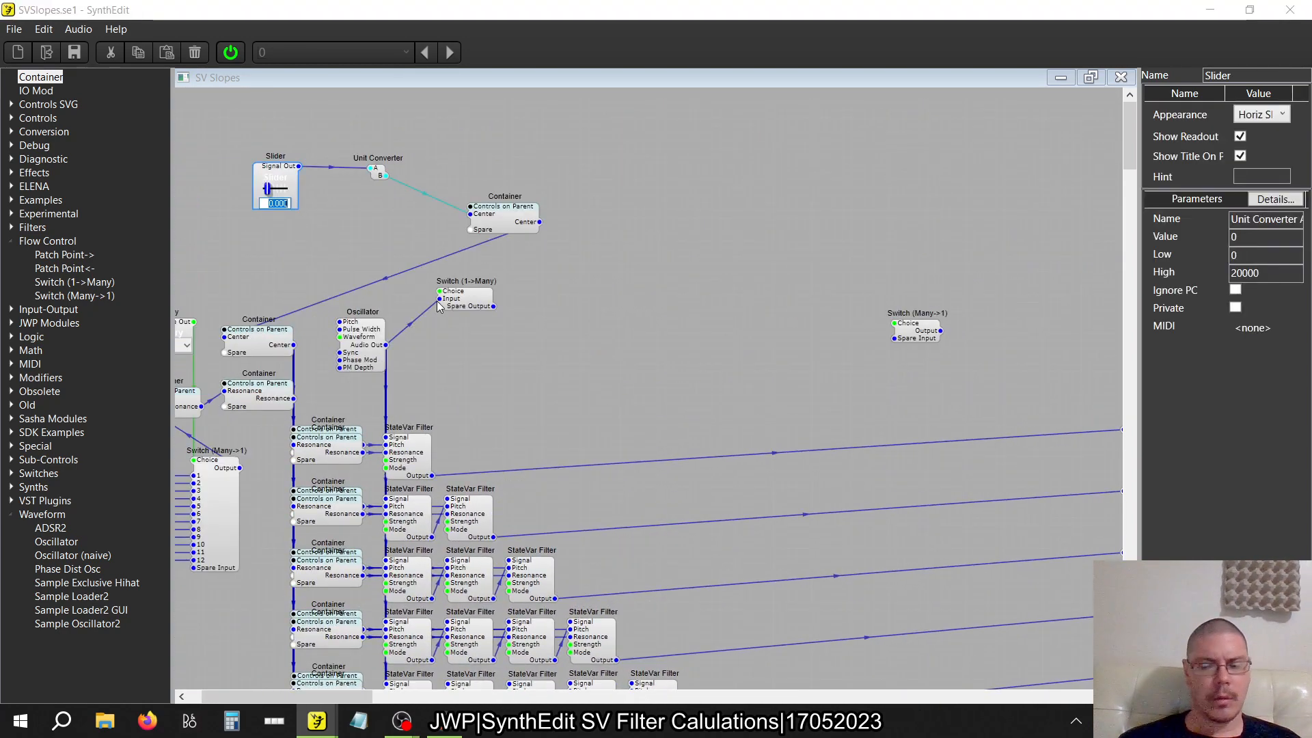
pyautogui.write('1')
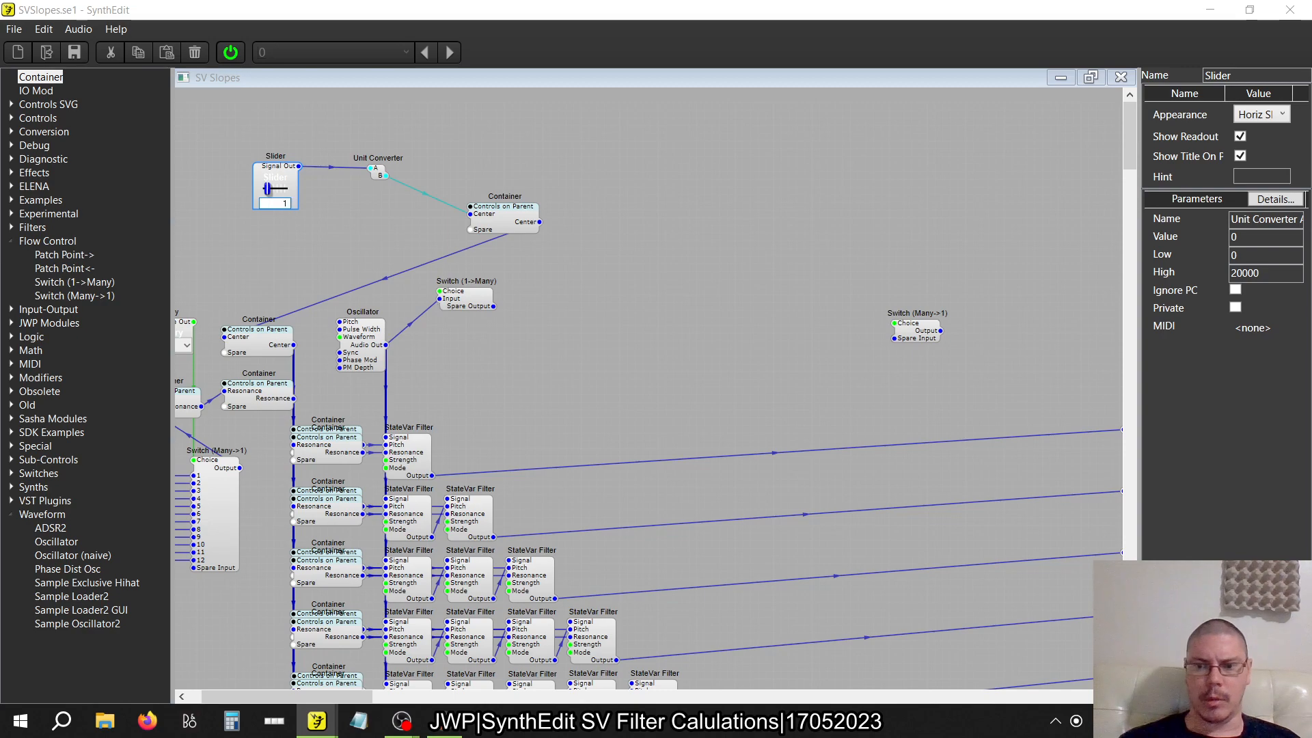
pyautogui.write('000')
pyautogui.press('Return')
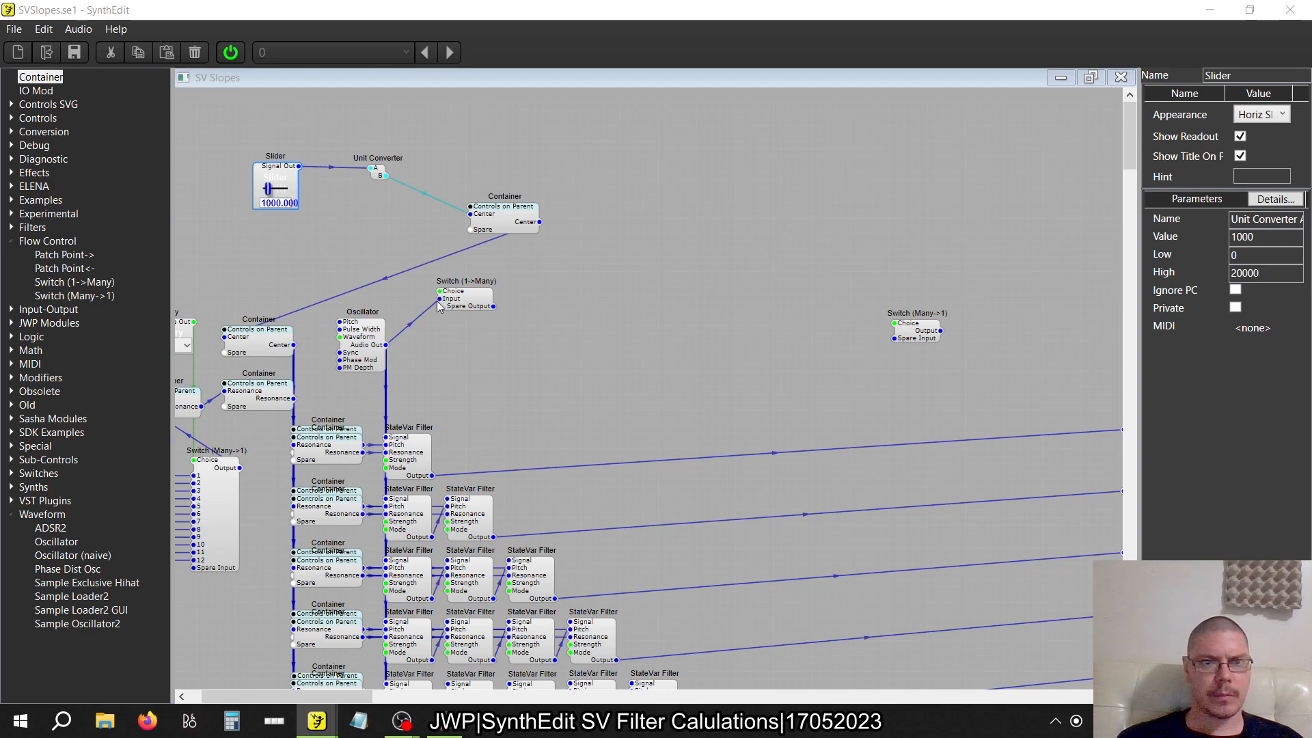
# Compare the Freq Analyser2 displays of all filter rows, and stop the audio engine
pyautogui.hscroll(10, 550, 417)
pyautogui.scroll(-5, 551, 417)
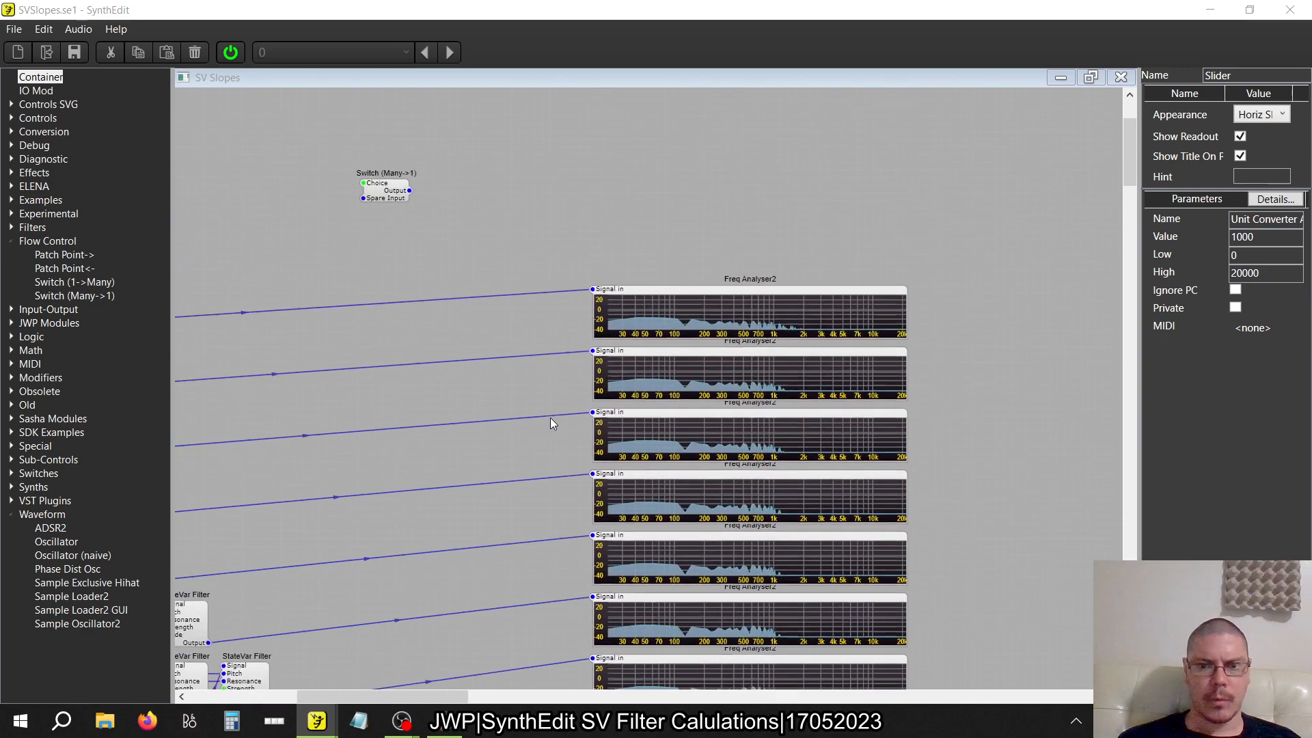
pyautogui.scroll(-6, 551, 418)
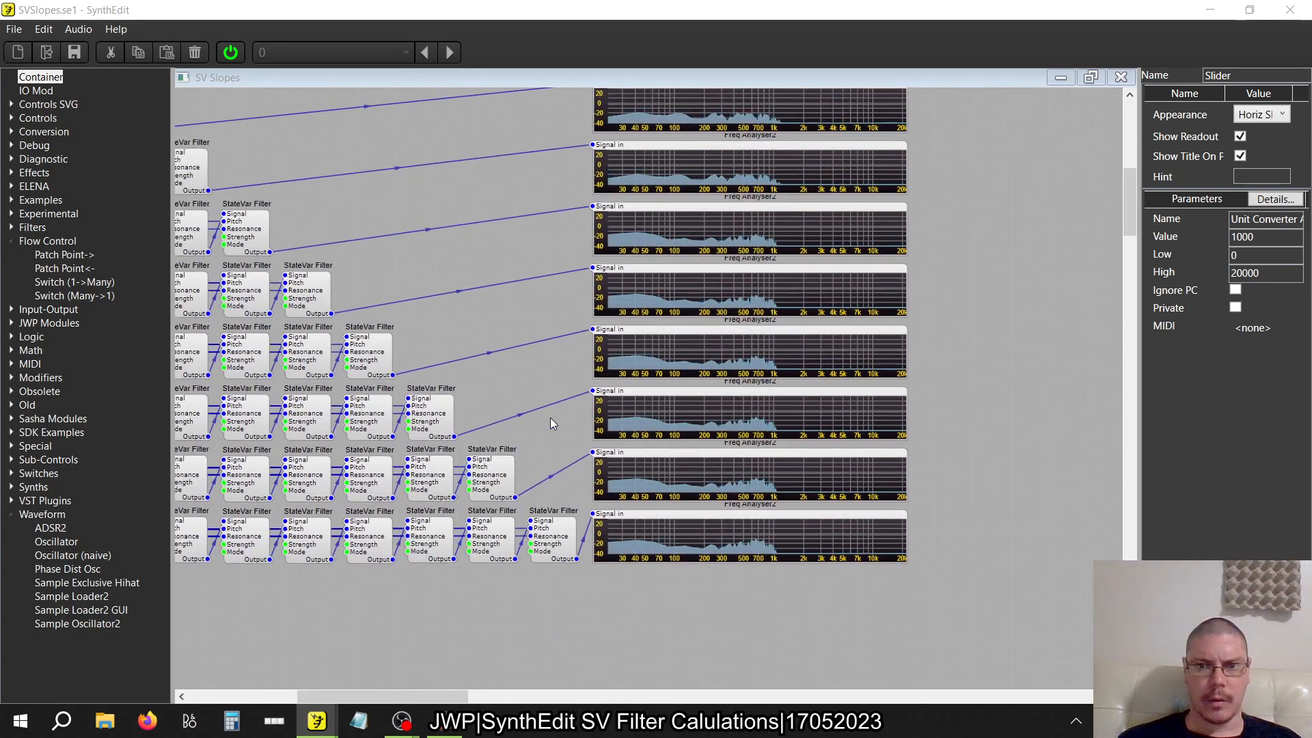
pyautogui.scroll(2, 551, 417)
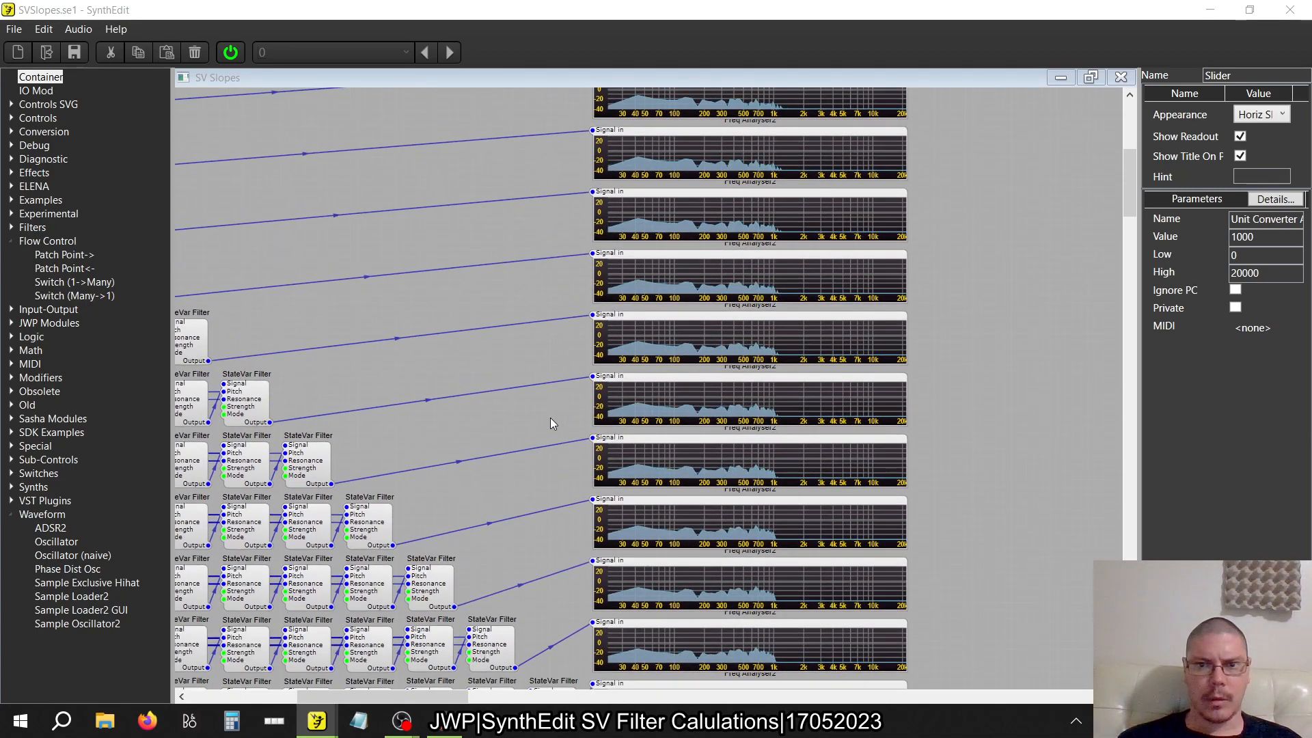
pyautogui.scroll(4, 551, 422)
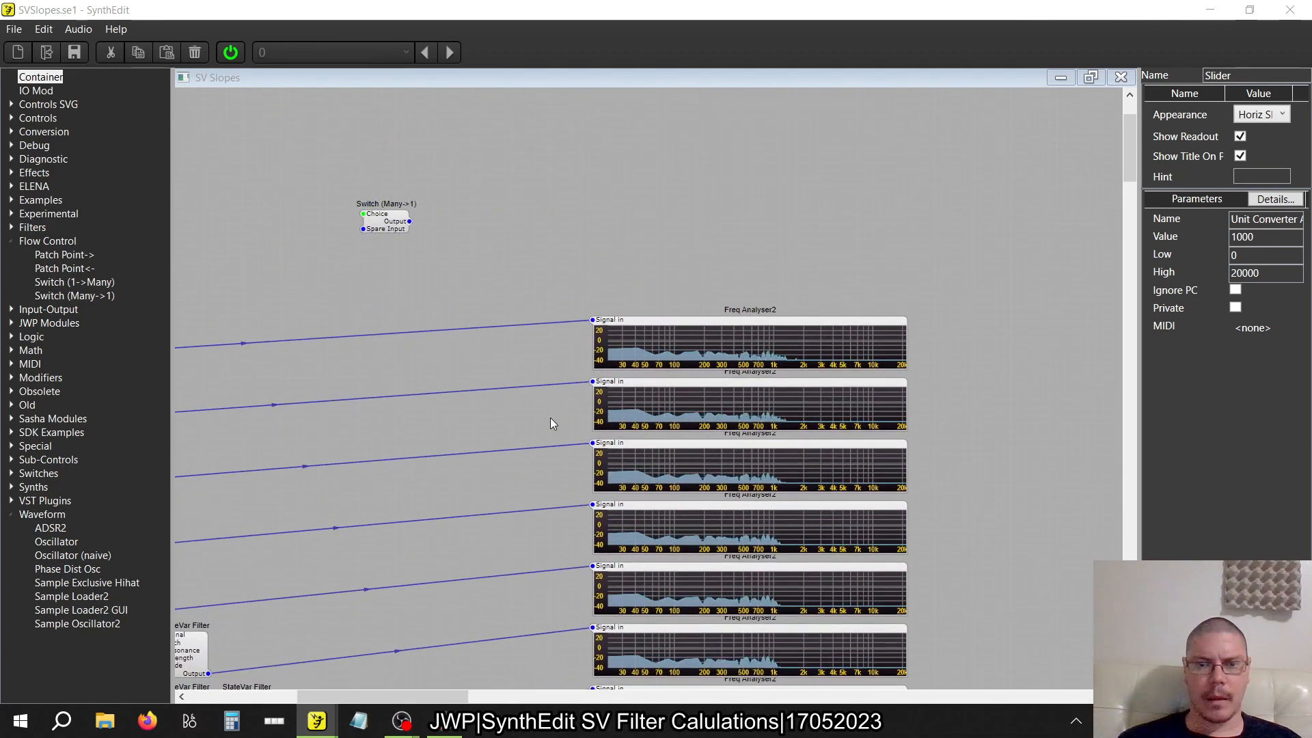
pyautogui.scroll(-4, 551, 422)
pyautogui.click(230, 52)
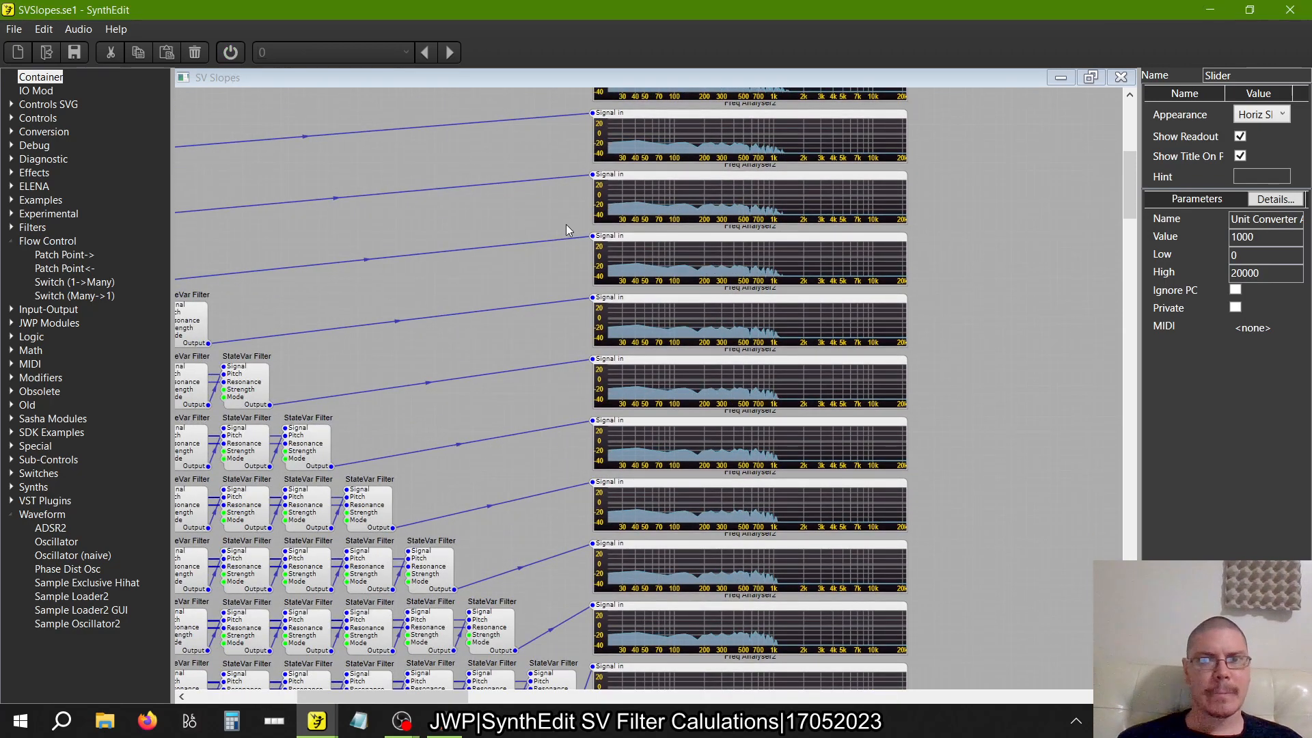
# Delete every Freq Analyser2 module except the one on the twelve-filter row
pyautogui.scroll(3, 565, 225)
pyautogui.scroll(-3, 566, 225)
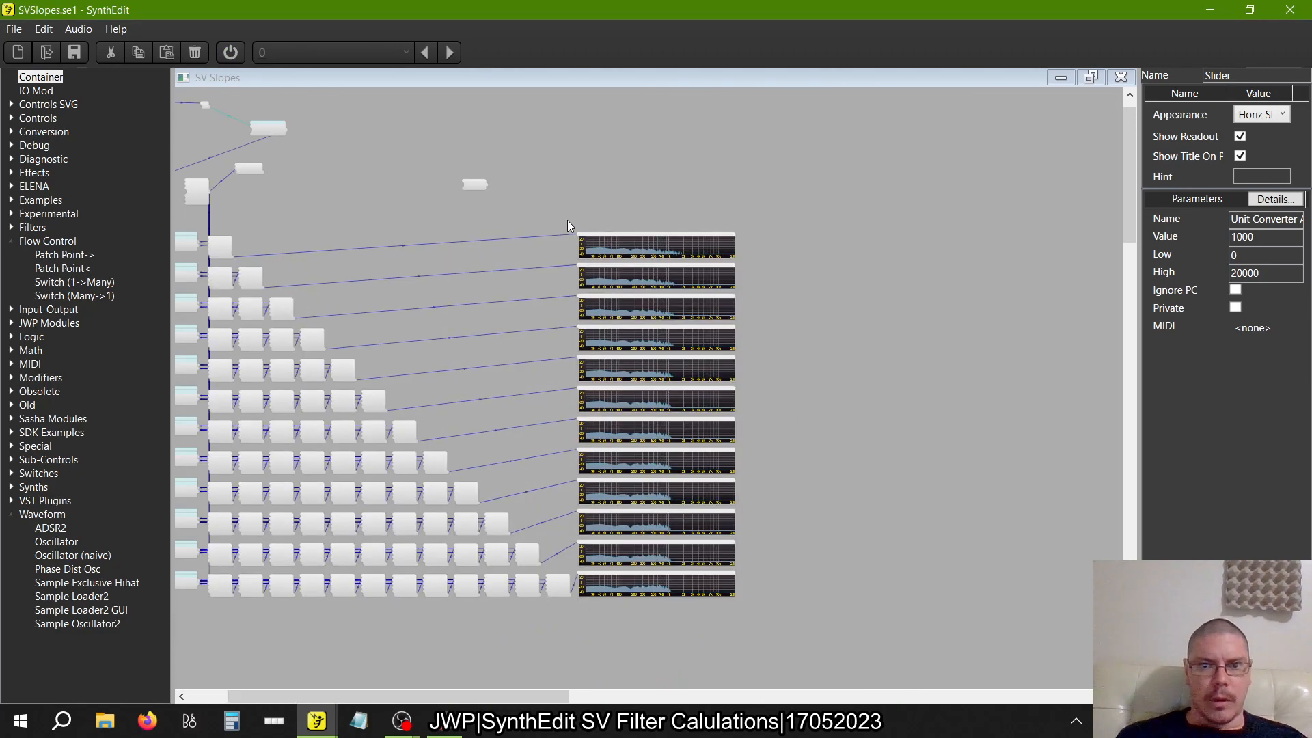
pyautogui.moveTo(565, 209); pyautogui.dragTo(813, 581)
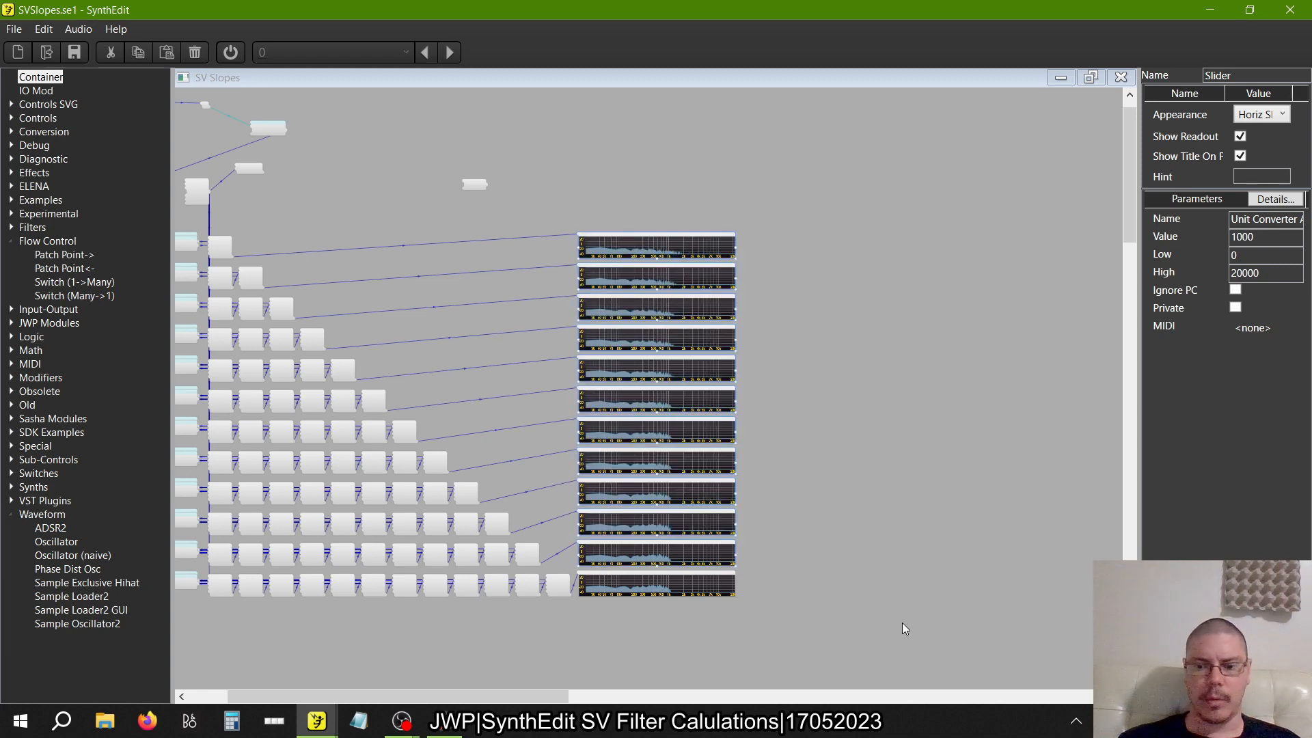
pyautogui.press('Delete')
# Add a new Freq Analyser2 module just above the remaining analyser
pyautogui.click(10, 240)
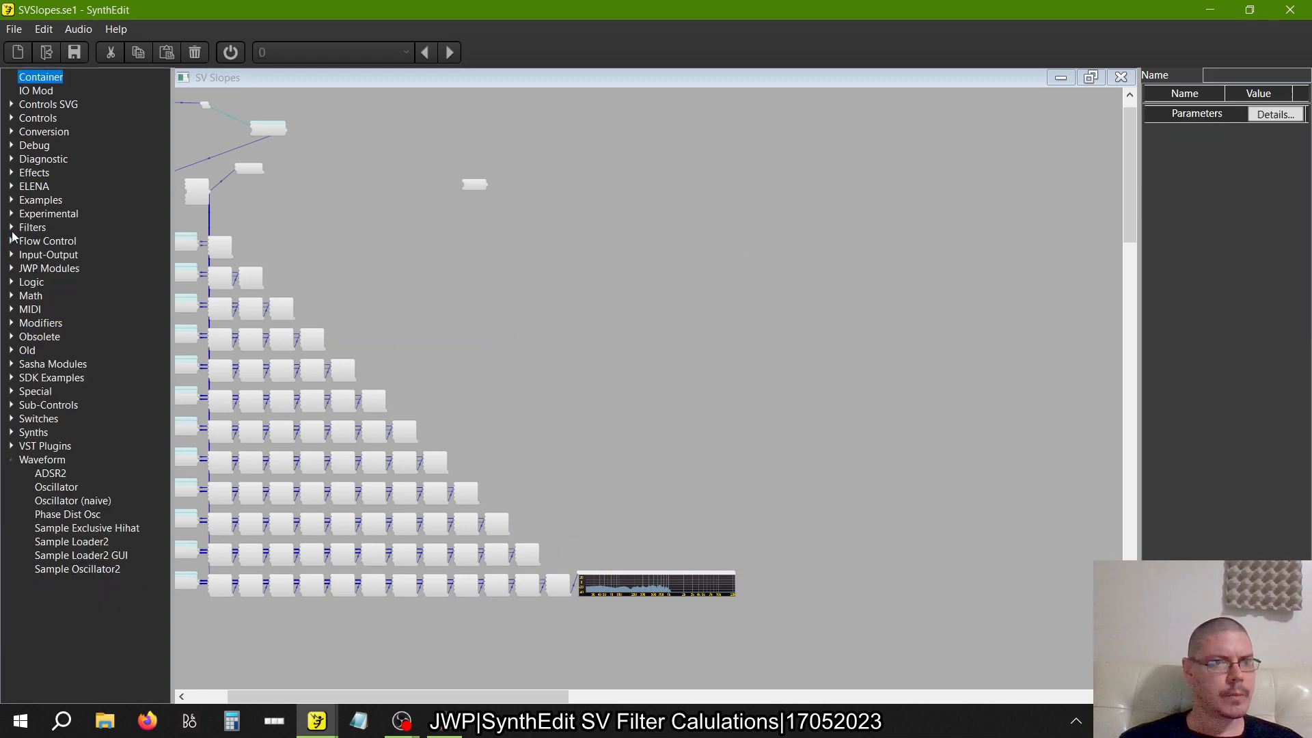
pyautogui.click(11, 117)
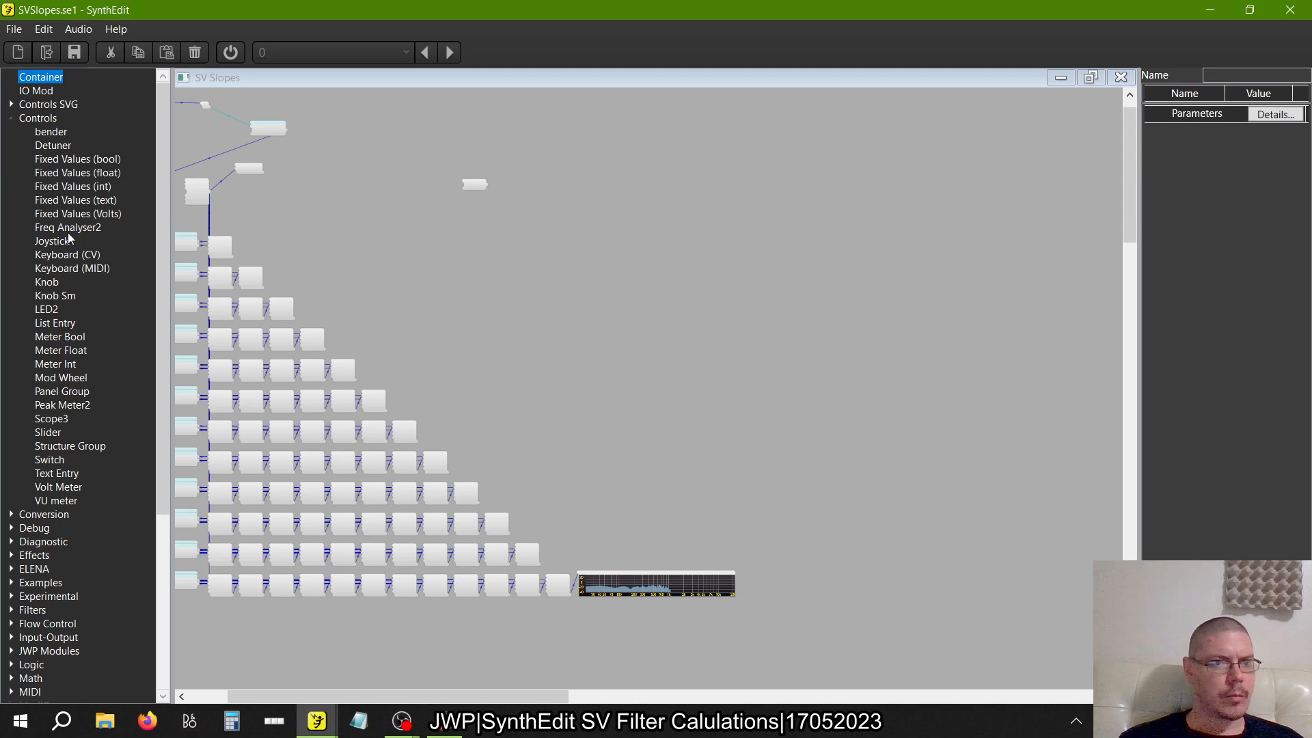
pyautogui.moveTo(68, 234); pyautogui.dragTo(609, 517)
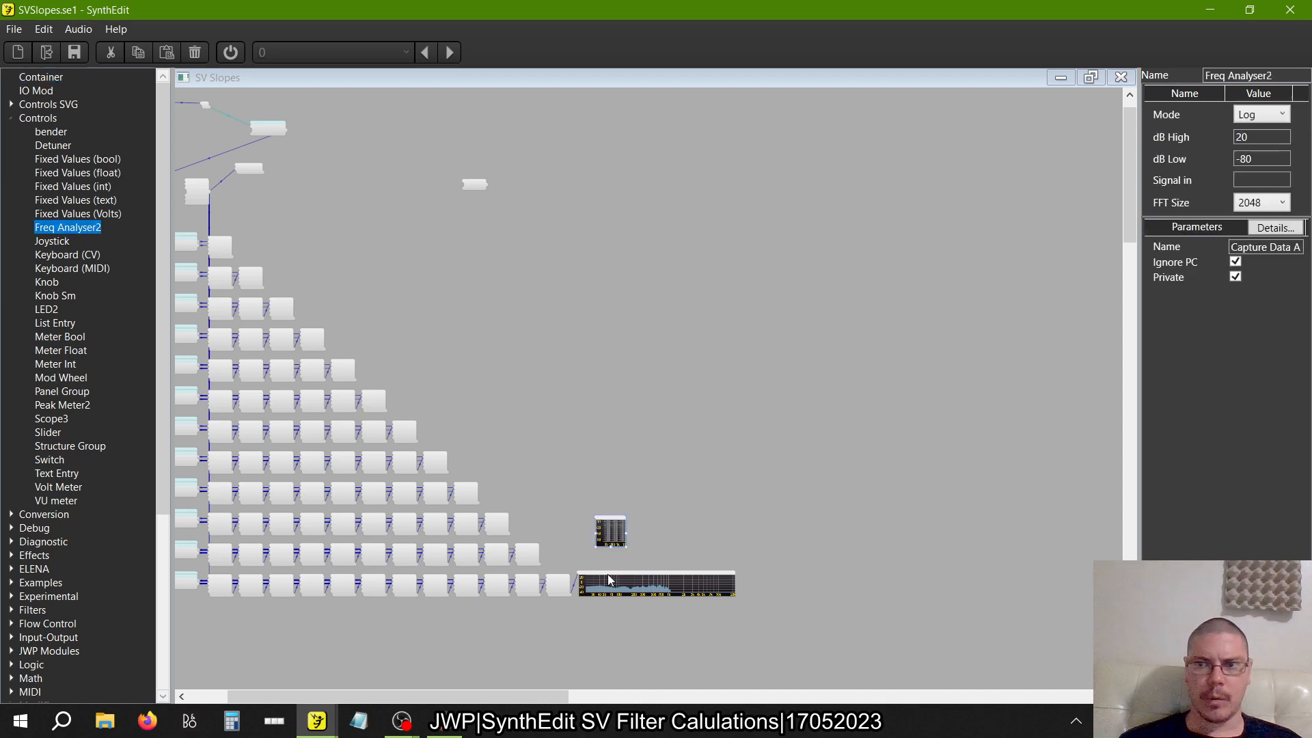
# Set the twelve-filter row's Freq Analyser2 to dB Low -80 and dB High 20, and delete the small unconnected analyser
pyautogui.scroll(4, 608, 579)
pyautogui.click(625, 592)
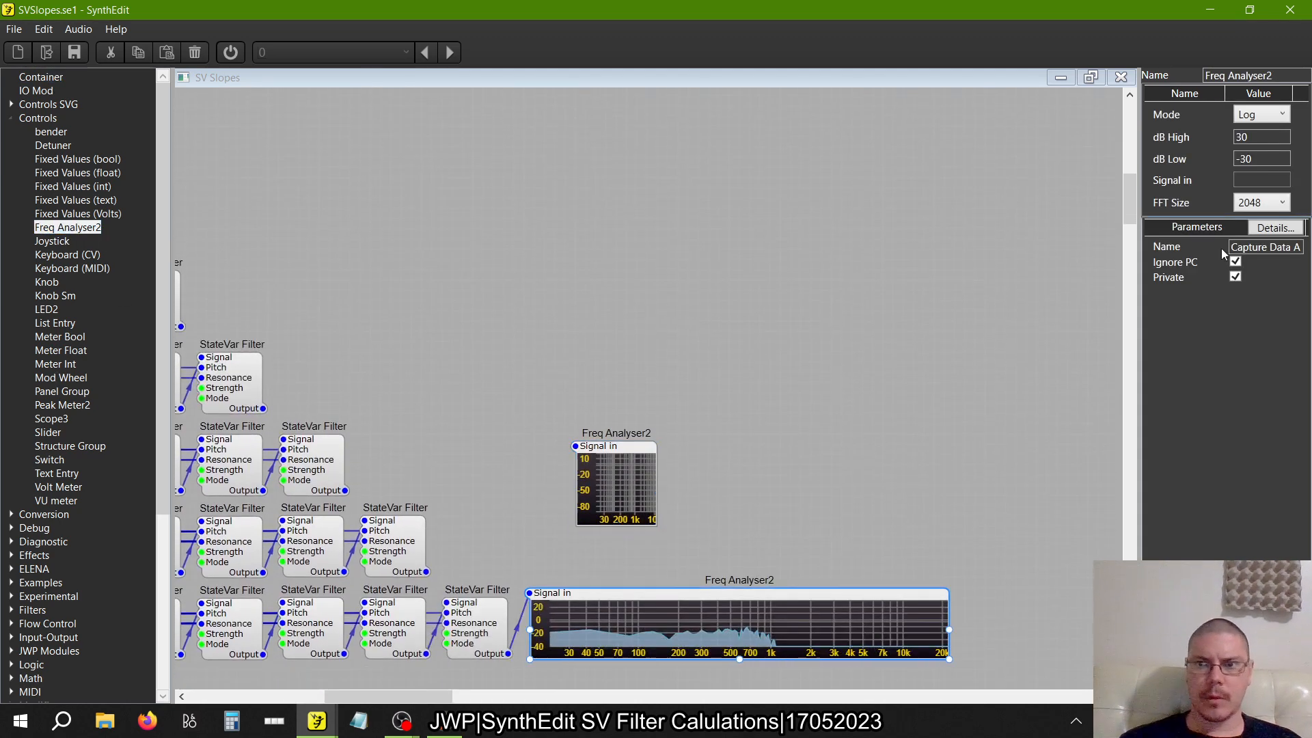
pyautogui.click(1187, 160)
pyautogui.write('-8')
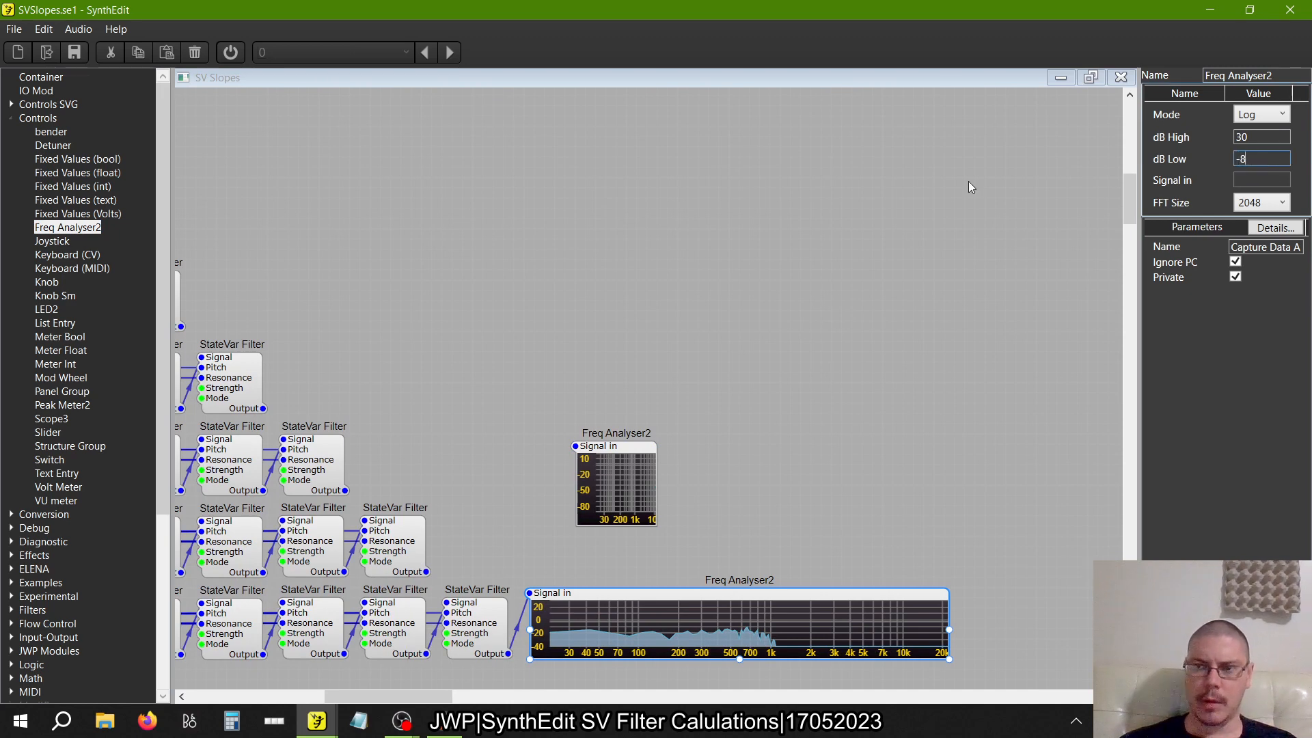
pyautogui.doubleClick(1279, 135)
pyautogui.write('20')
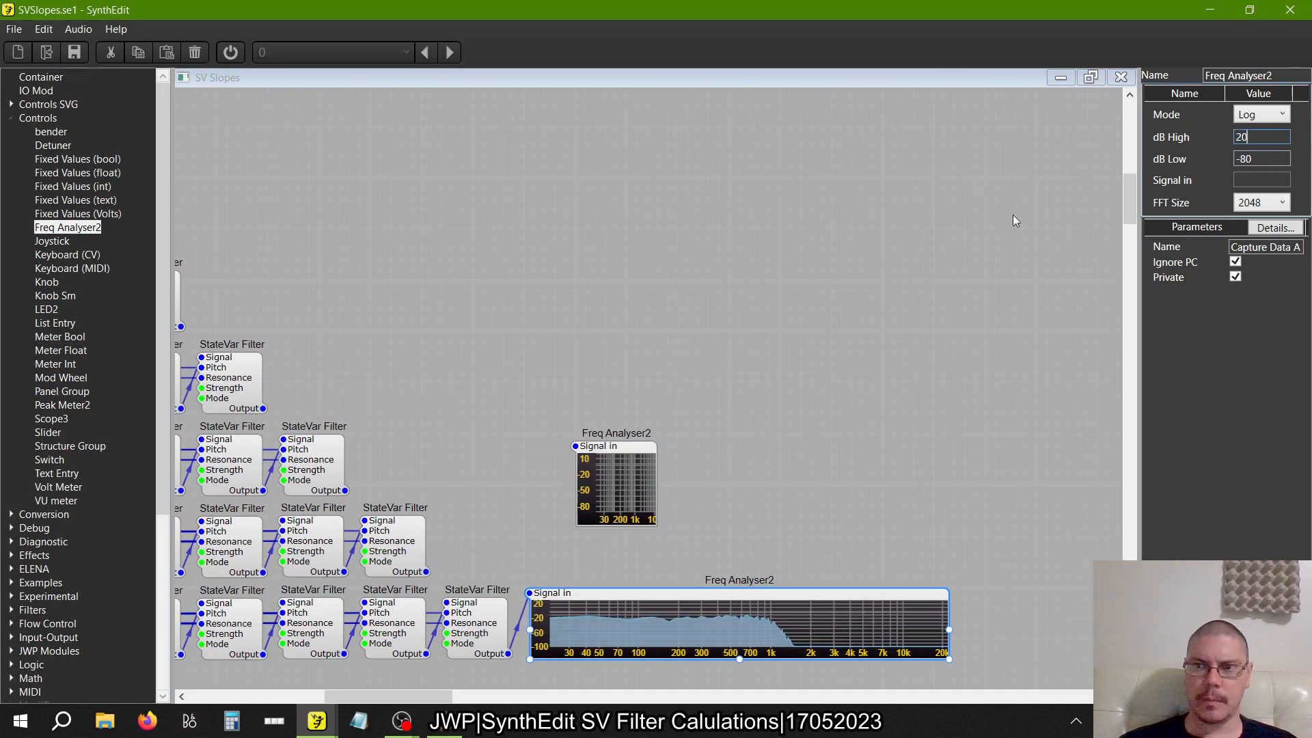
pyautogui.press('Tab')
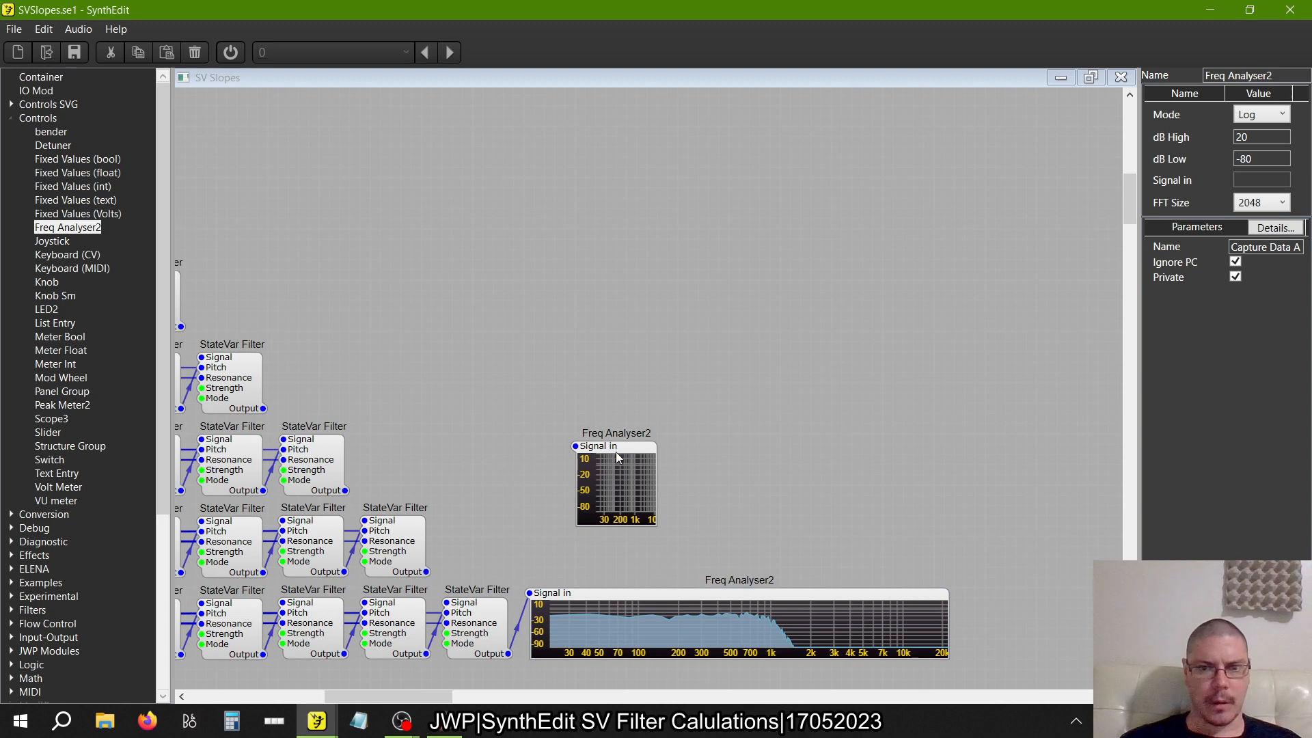
pyautogui.press('Delete')
# Place a copy of the wide Freq Analyser2 directly above the original and connect its Signal in to the eleven-filter row's Output
pyautogui.click(616, 594)
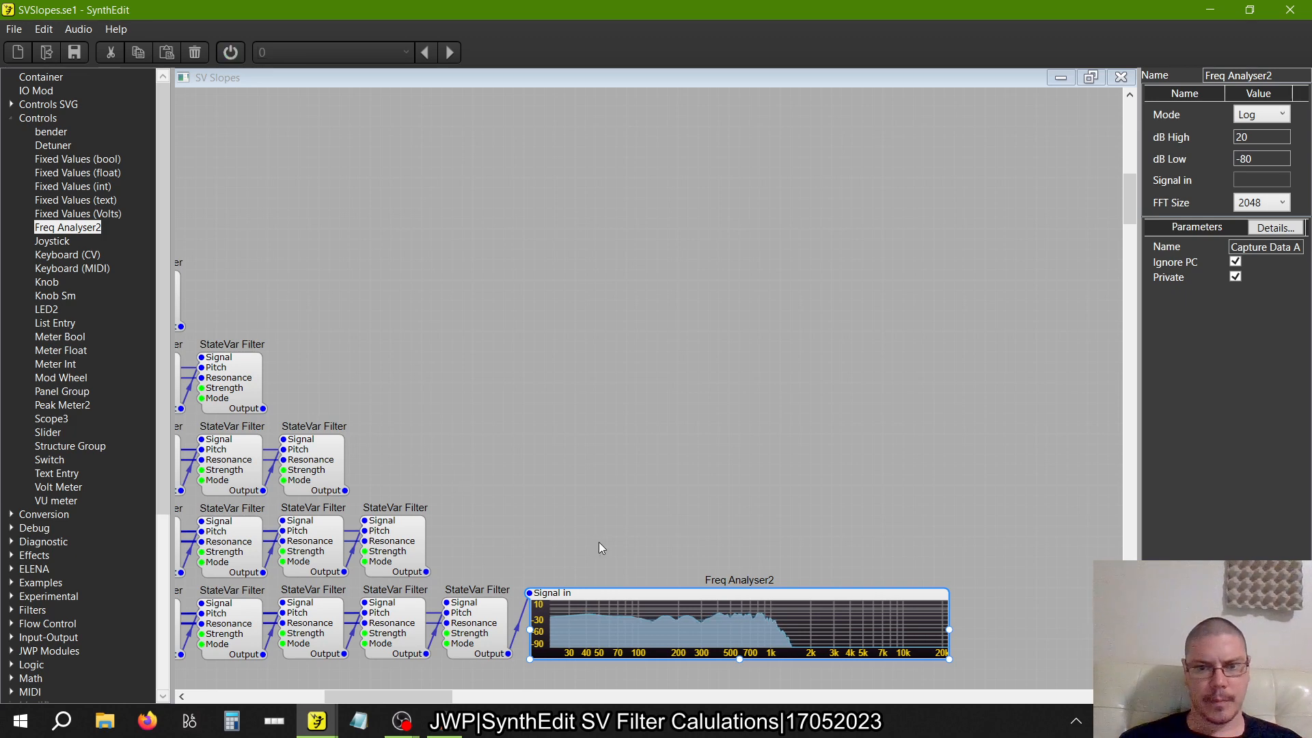
pyautogui.hotkey('ctrl', 'v')
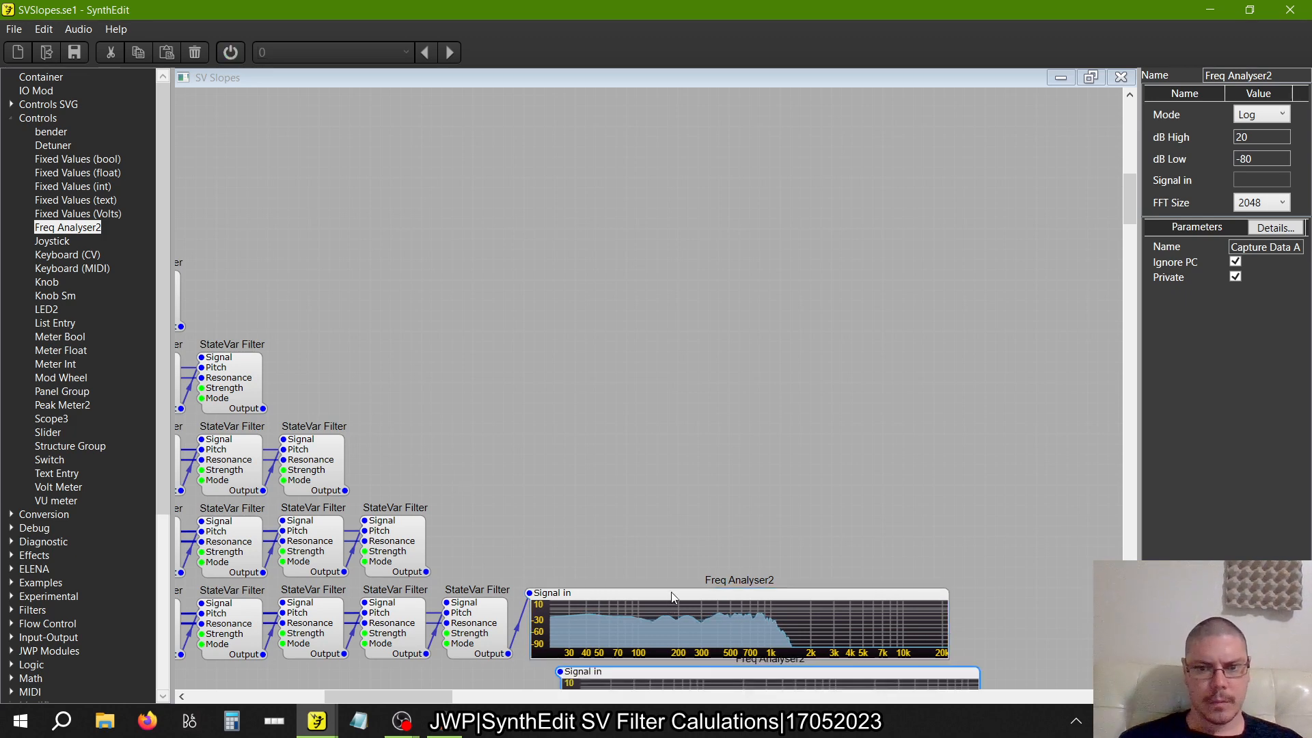
pyautogui.moveTo(686, 671); pyautogui.dragTo(653, 439)
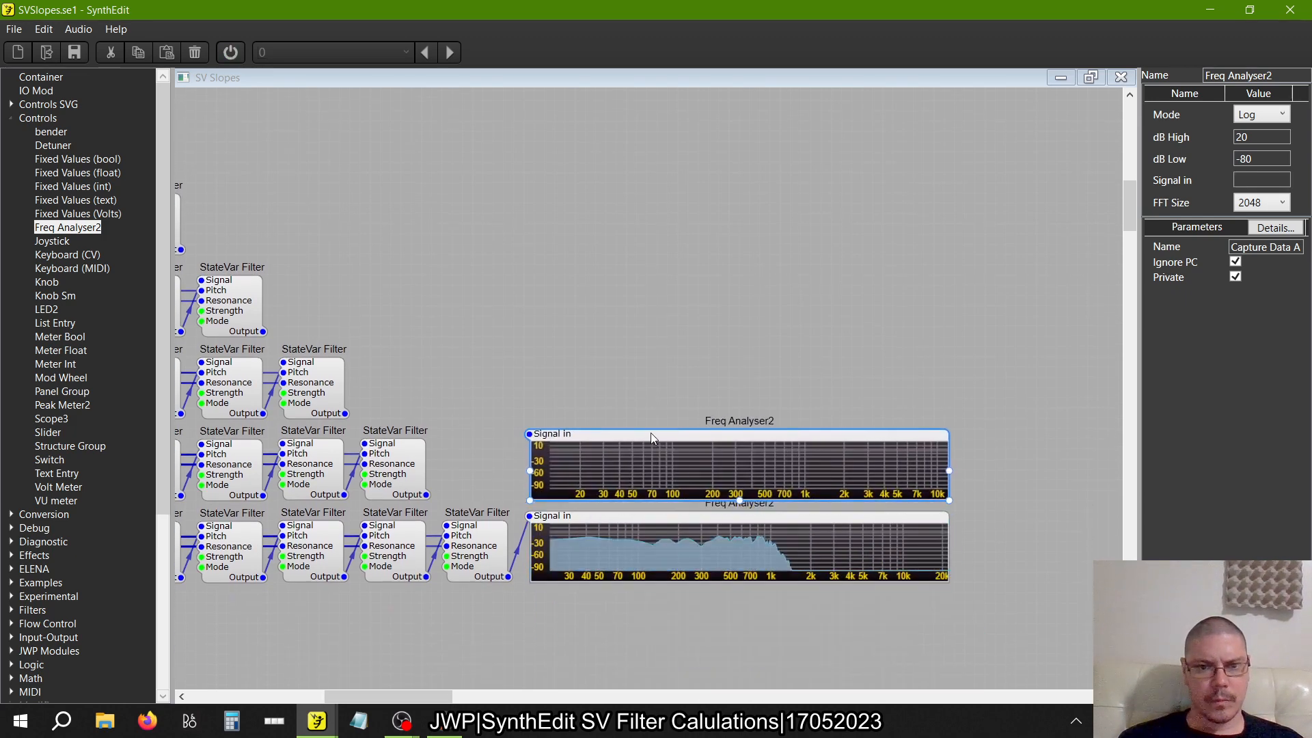
pyautogui.moveTo(531, 435); pyautogui.dragTo(427, 495)
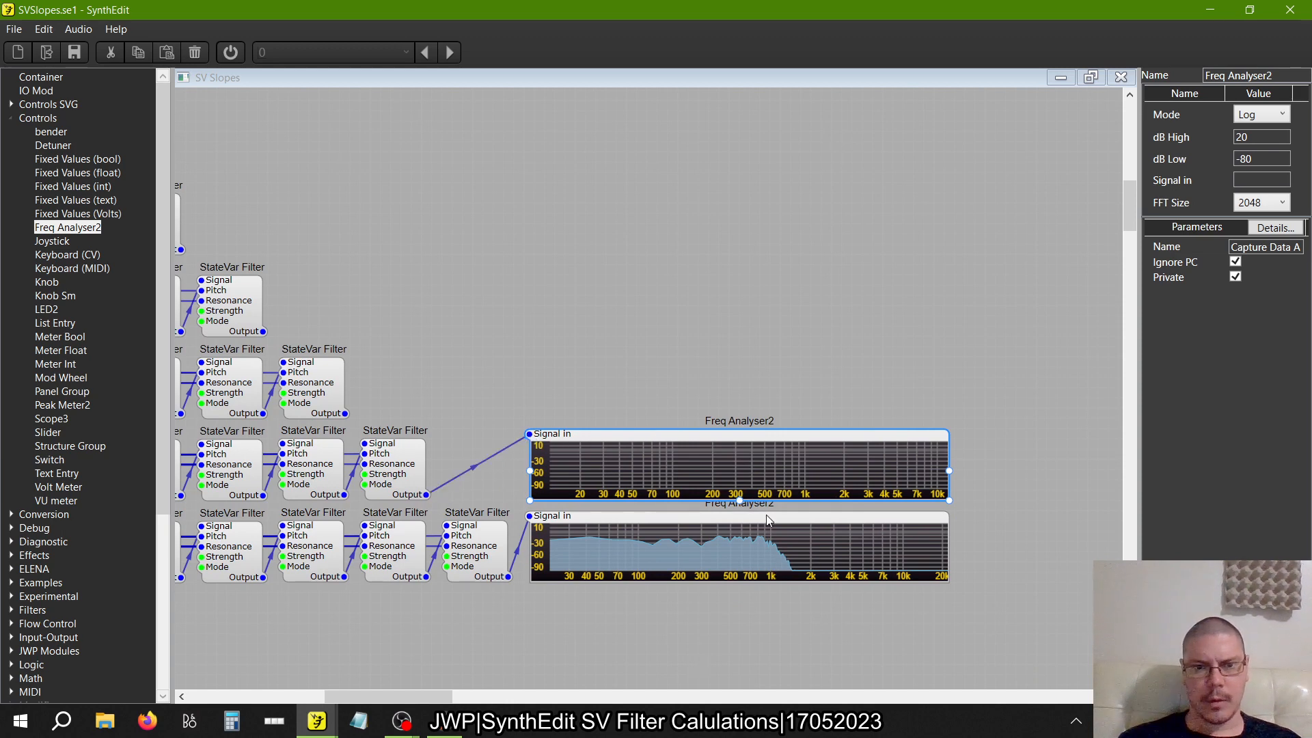
# Paste another Freq Analyser2 above the eleven-filter row's analyser and connect it to the ten-filter row's Output
pyautogui.rightClick(593, 373)
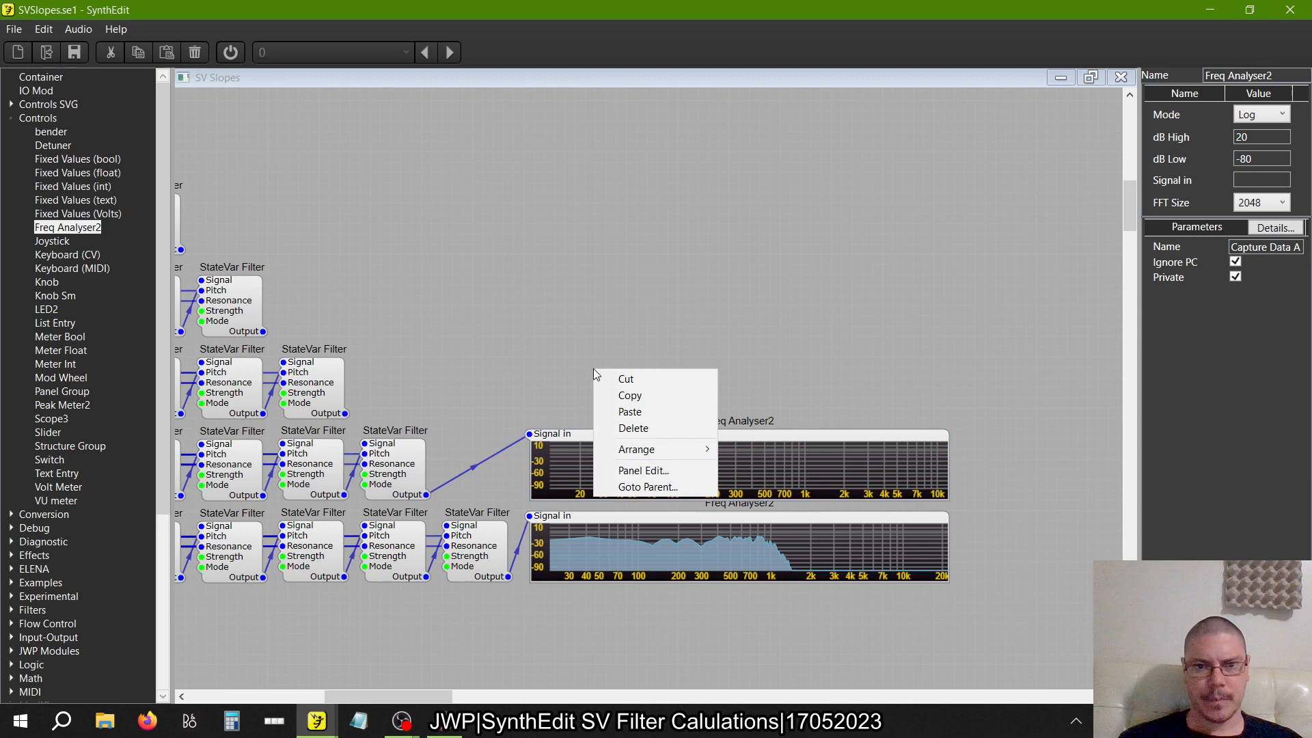
pyautogui.click(624, 412)
pyautogui.moveTo(643, 374); pyautogui.dragTo(577, 354)
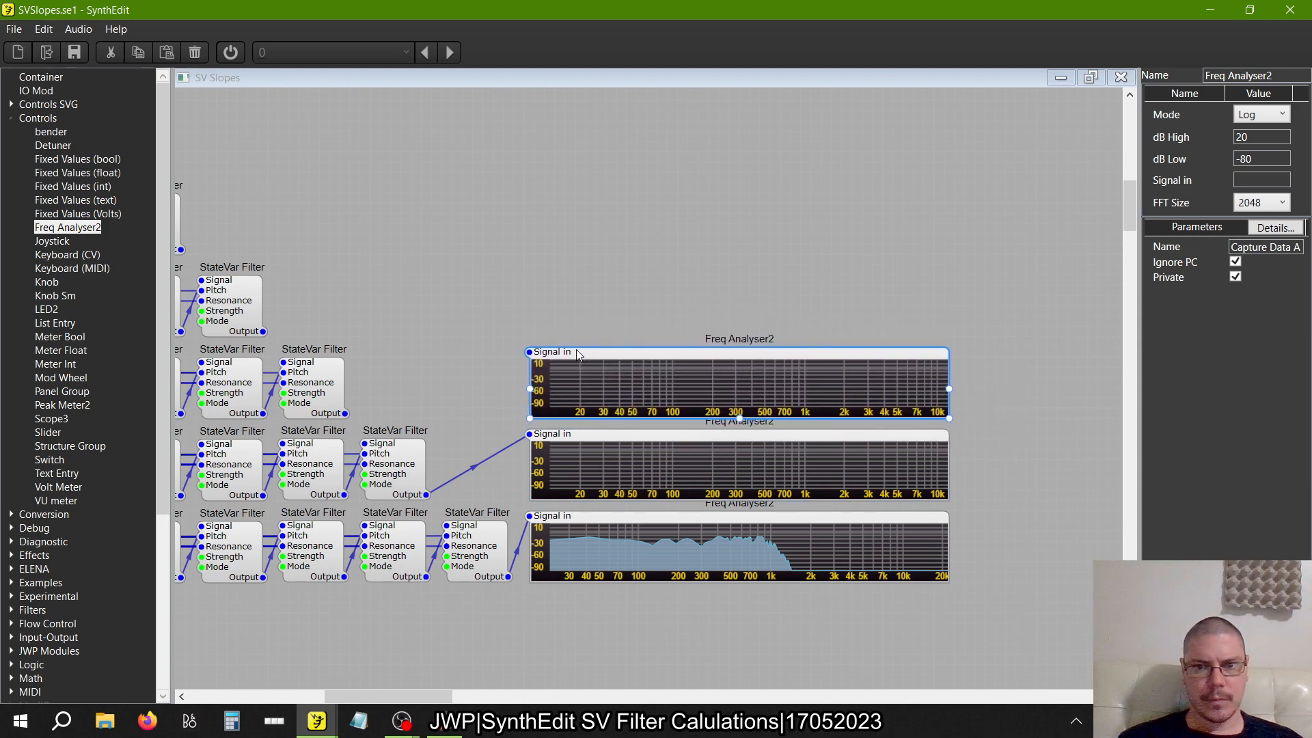
pyautogui.moveTo(345, 413); pyautogui.dragTo(451, 390)
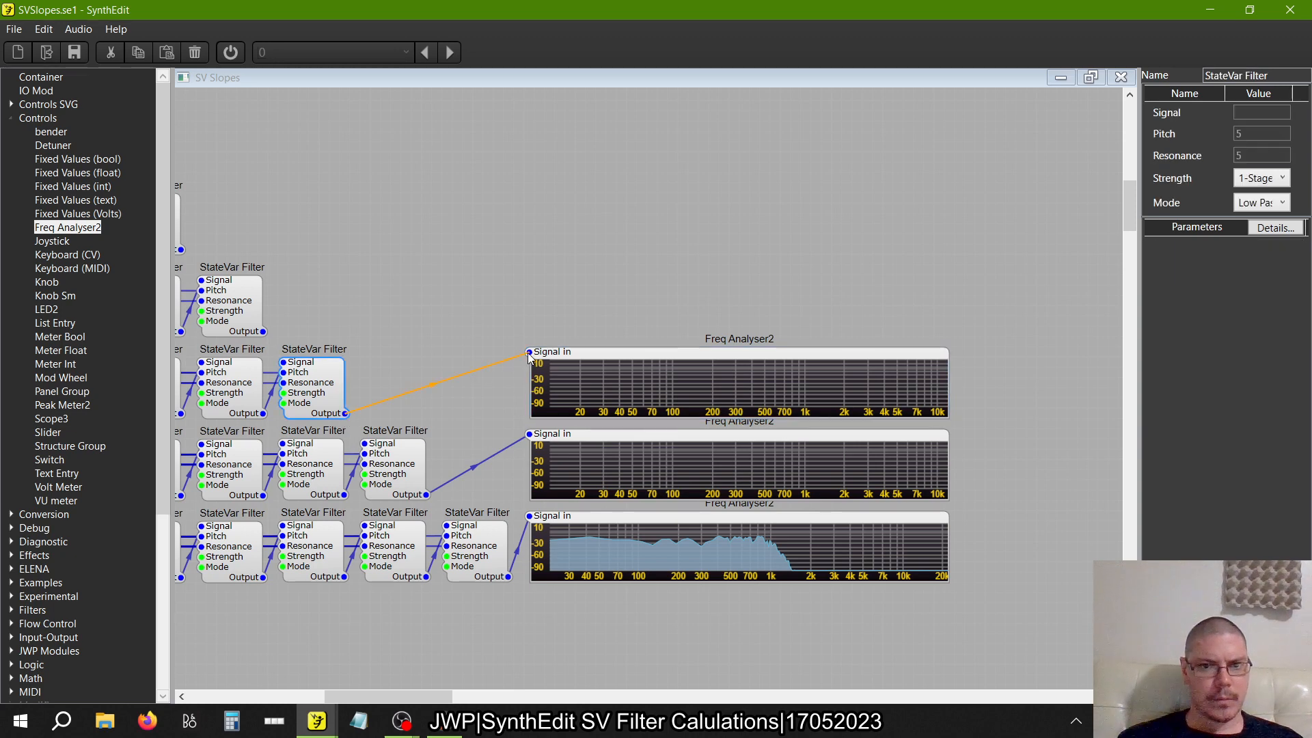
pyautogui.moveTo(530, 356); pyautogui.dragTo(529, 353)
# Paste another Freq Analyser2 above the ten-filter row's analyser and connect it to the nine-filter row's Output
pyautogui.rightClick(638, 286)
pyautogui.click(682, 330)
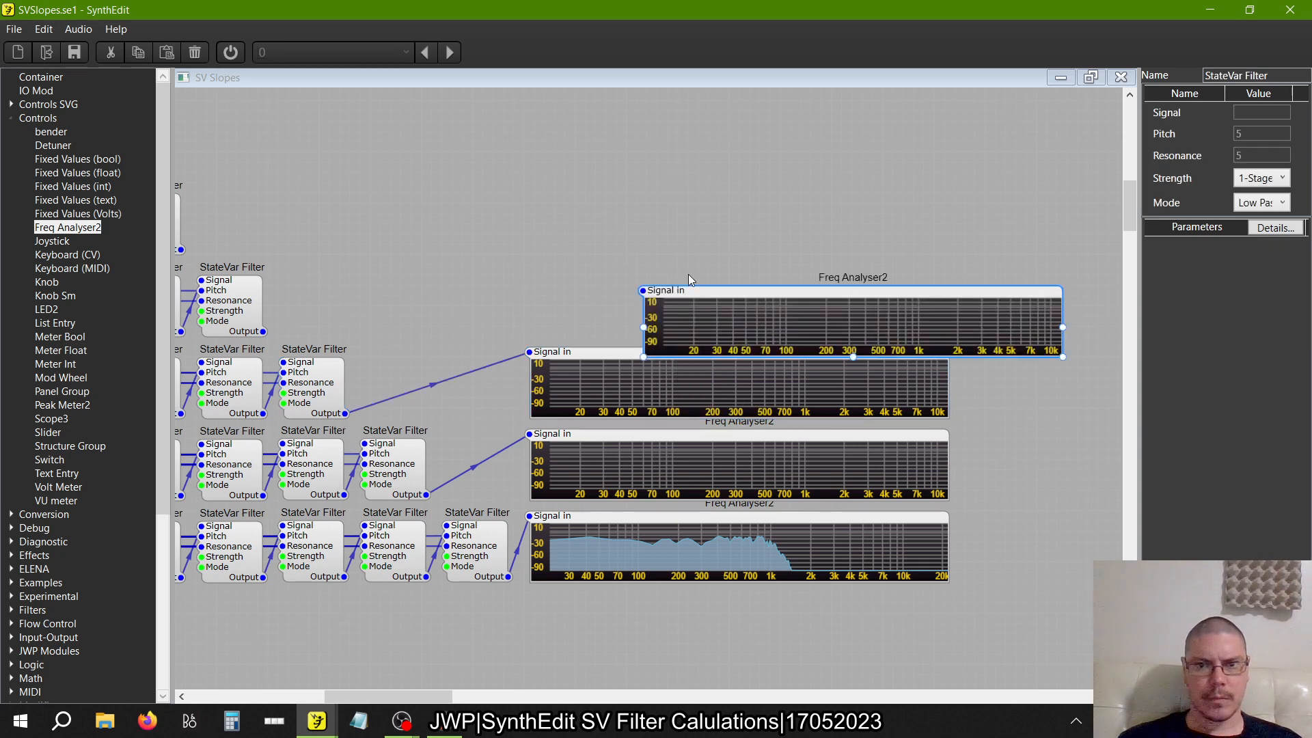
pyautogui.moveTo(687, 292); pyautogui.dragTo(574, 272)
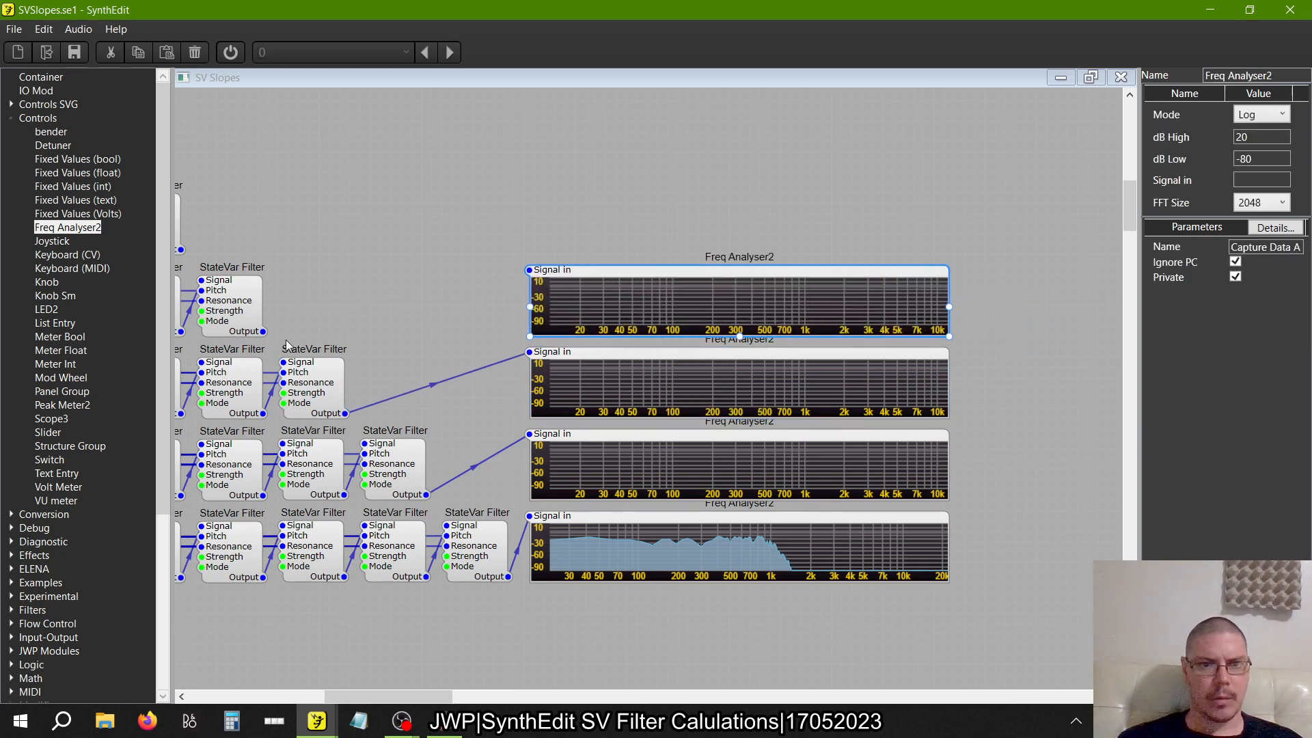
pyautogui.moveTo(263, 332); pyautogui.dragTo(530, 271)
# Paste another Freq Analyser2 above the nine-filter row's analyser and connect it to the eight-filter row's Output
pyautogui.rightClick(643, 213)
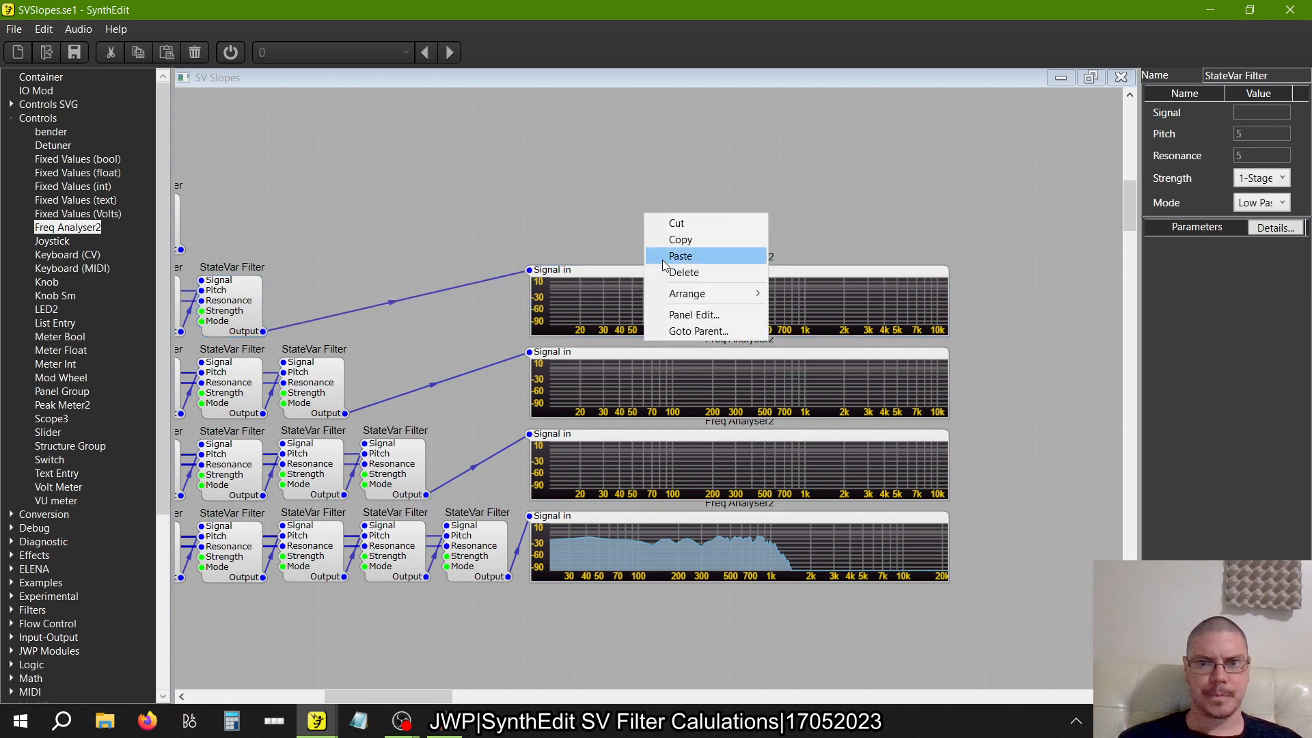
pyautogui.click(662, 258)
pyautogui.moveTo(725, 224); pyautogui.dragTo(608, 195)
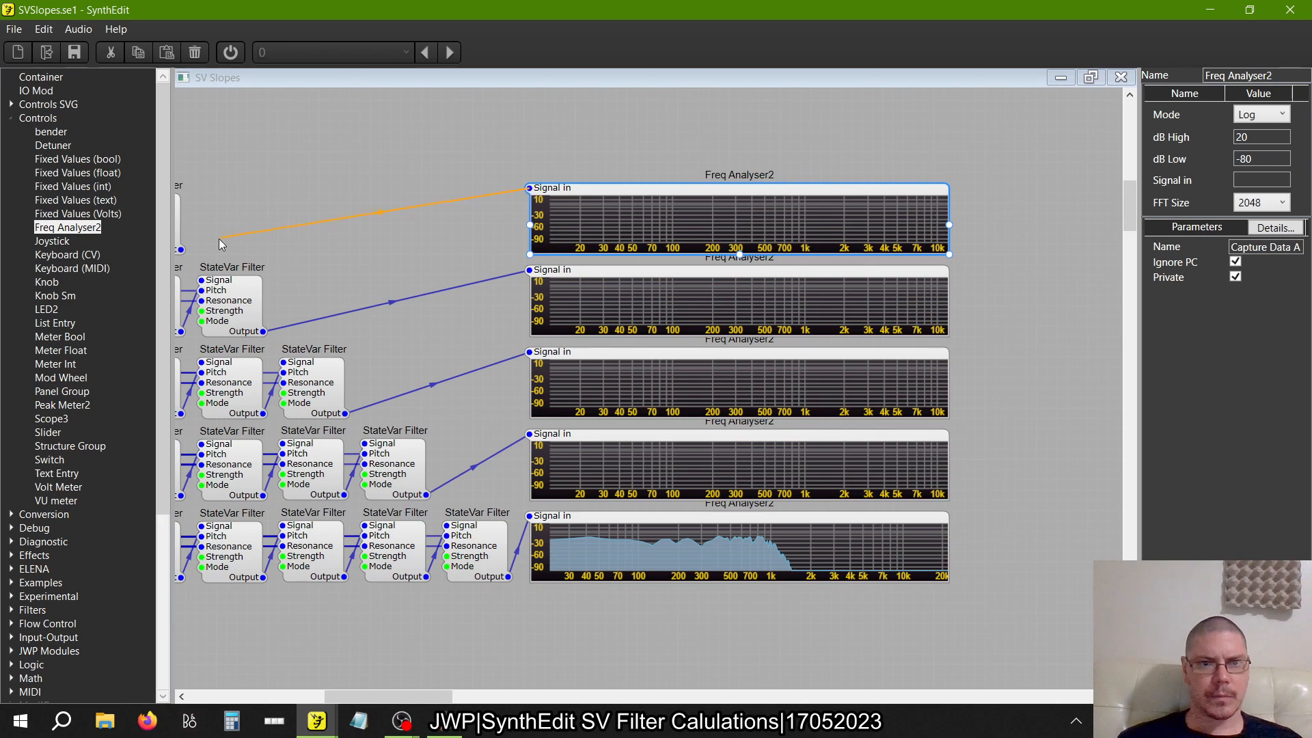
# Paste another Freq Analyser2 above the eight-filter row's analyser and connect it to the seven-filter row's Output
pyautogui.scroll(2, 333, 297)
pyautogui.hscroll(-2, 334, 297)
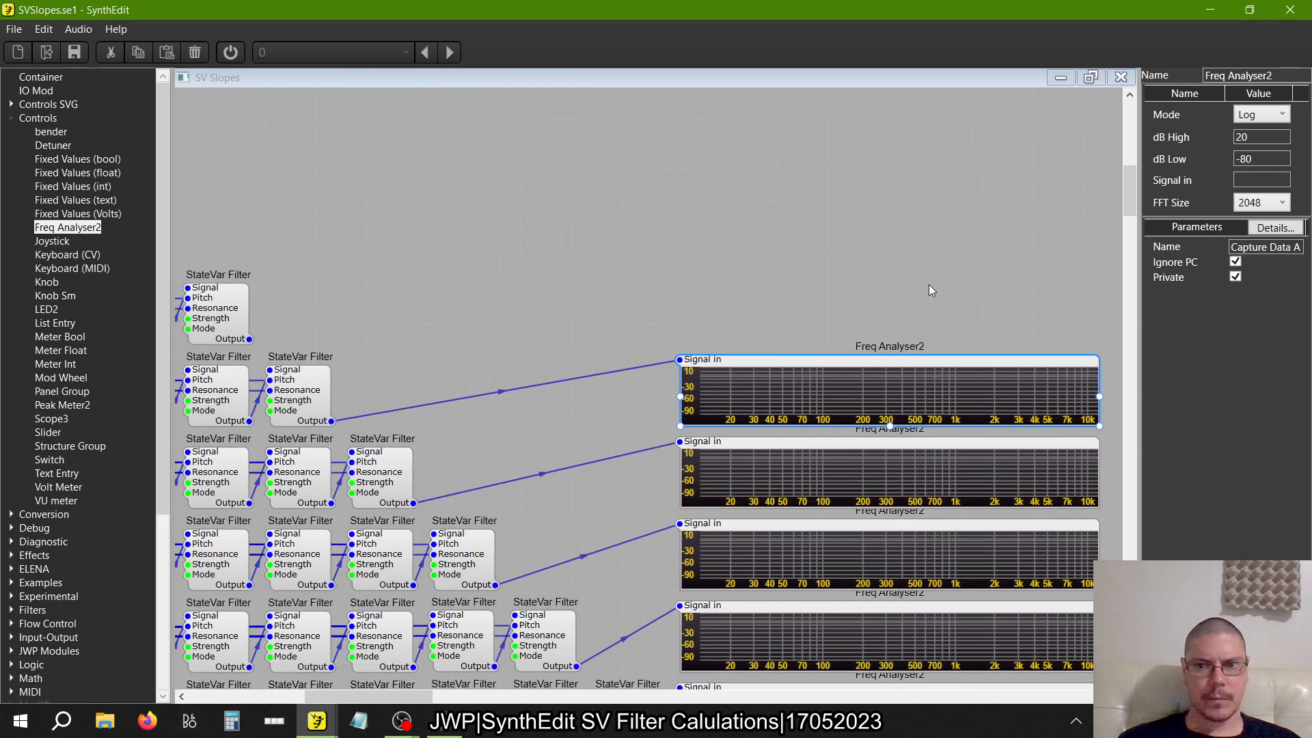
pyautogui.rightClick(843, 254)
pyautogui.click(881, 296)
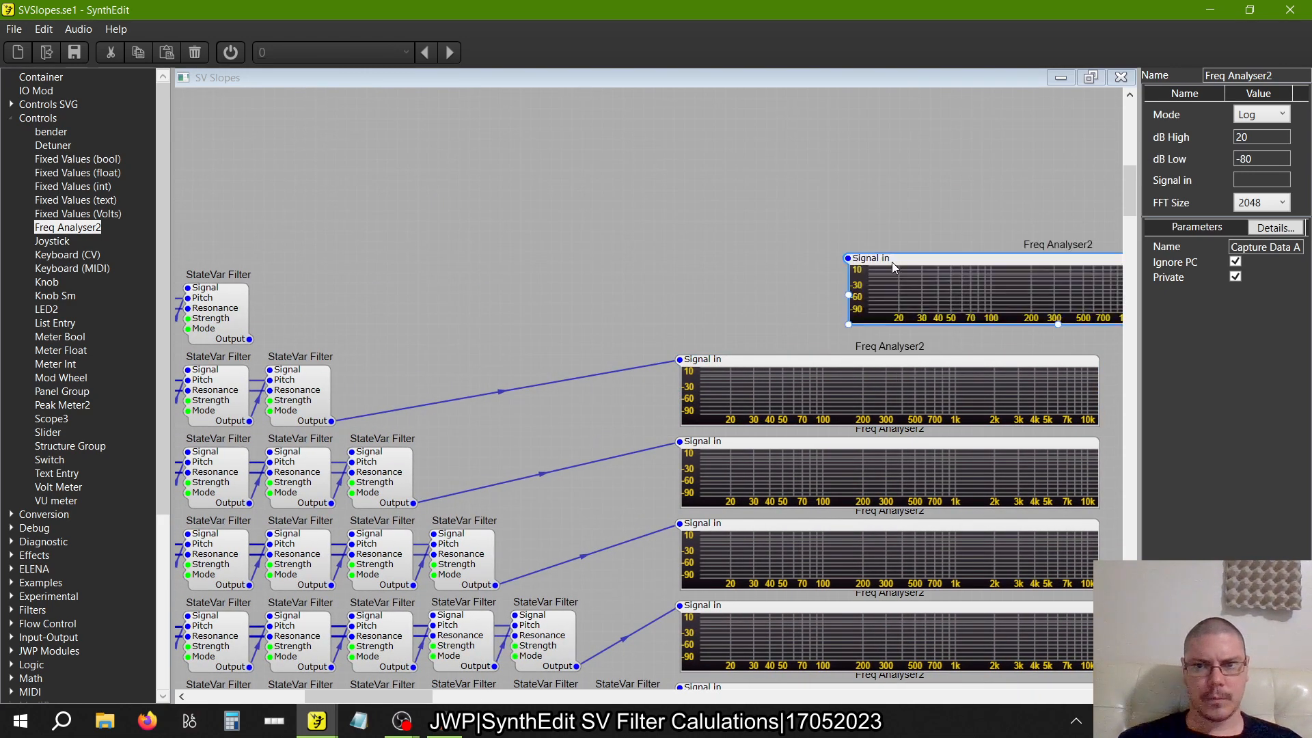
pyautogui.moveTo(892, 267); pyautogui.dragTo(724, 286)
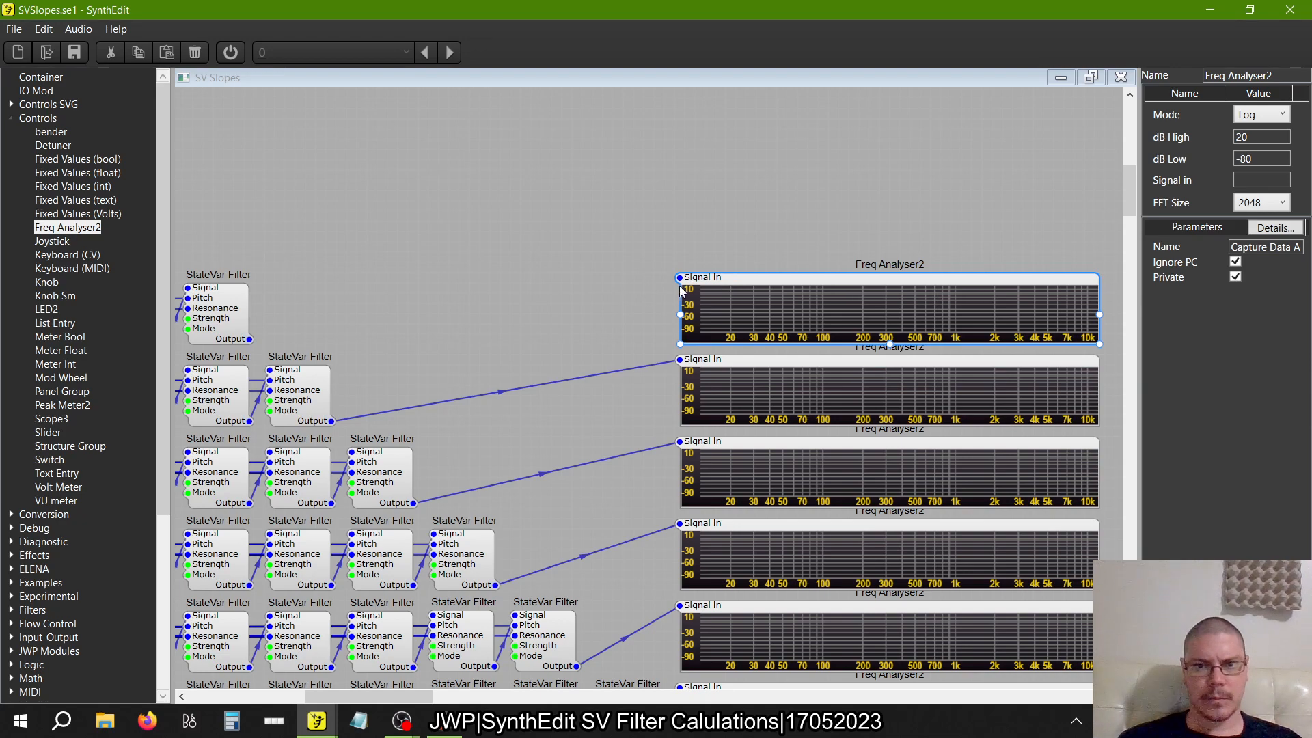
pyautogui.moveTo(256, 332); pyautogui.dragTo(250, 339)
# Paste another Freq Analyser2 above the seven-filter row's analyser and connect it to the six-filter row's Output
pyautogui.scroll(3, 437, 272)
pyautogui.hscroll(-1, 437, 273)
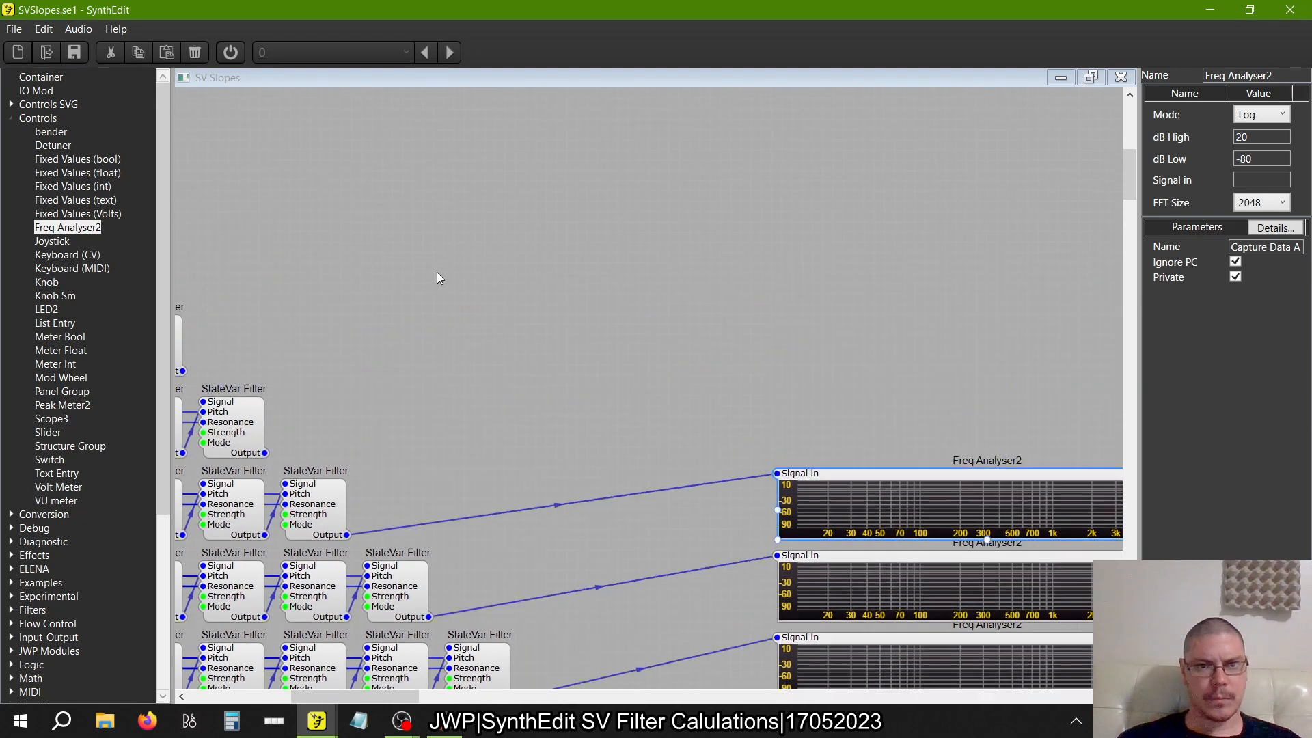
pyautogui.rightClick(719, 291)
pyautogui.click(759, 334)
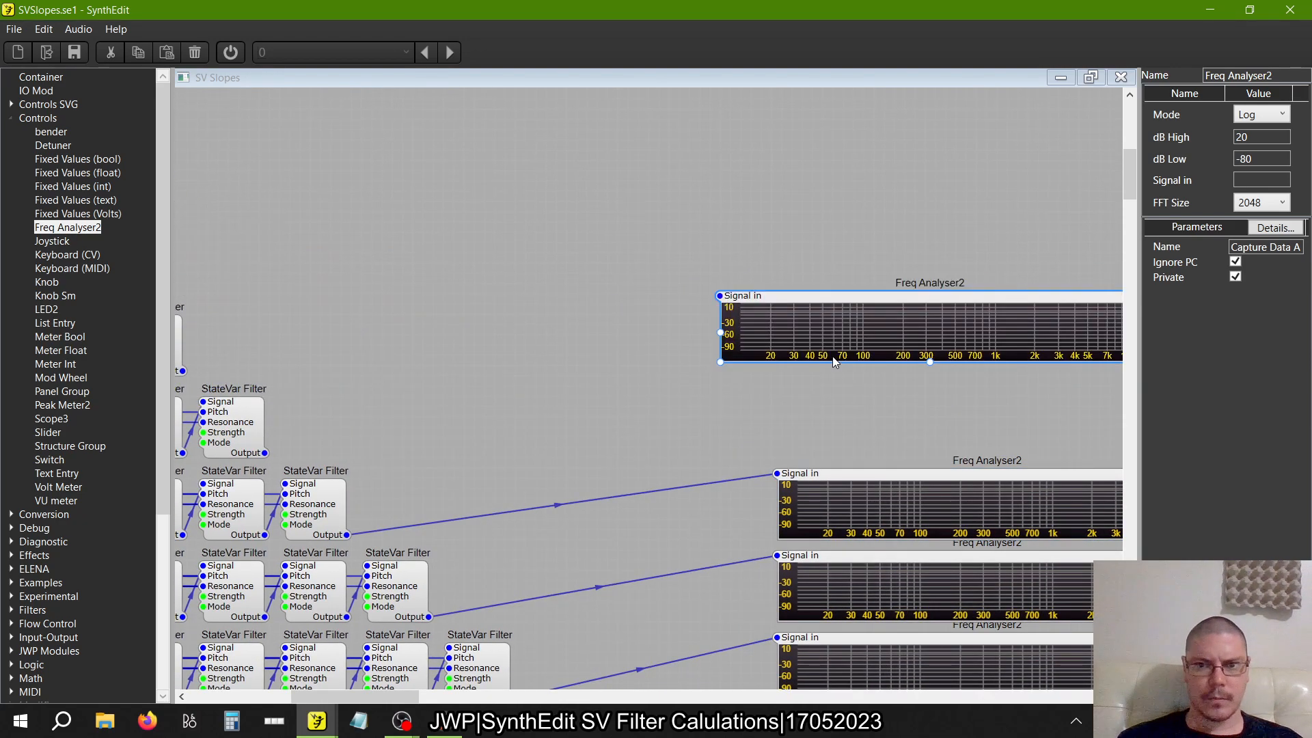
pyautogui.moveTo(780, 295); pyautogui.dragTo(835, 387)
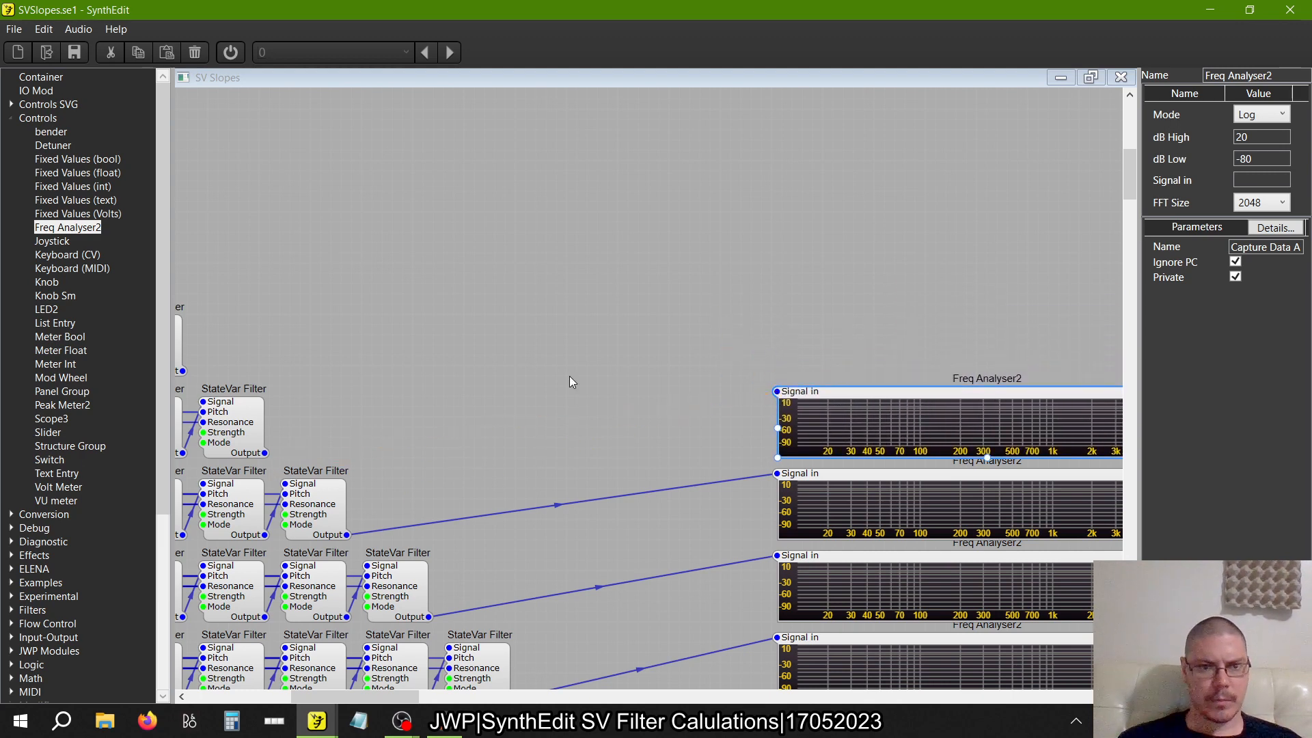
# Paste another Freq Analyser2 above the six-filter row's analyser and connect it to the five-filter row's Output
pyautogui.rightClick(627, 255)
pyautogui.click(652, 295)
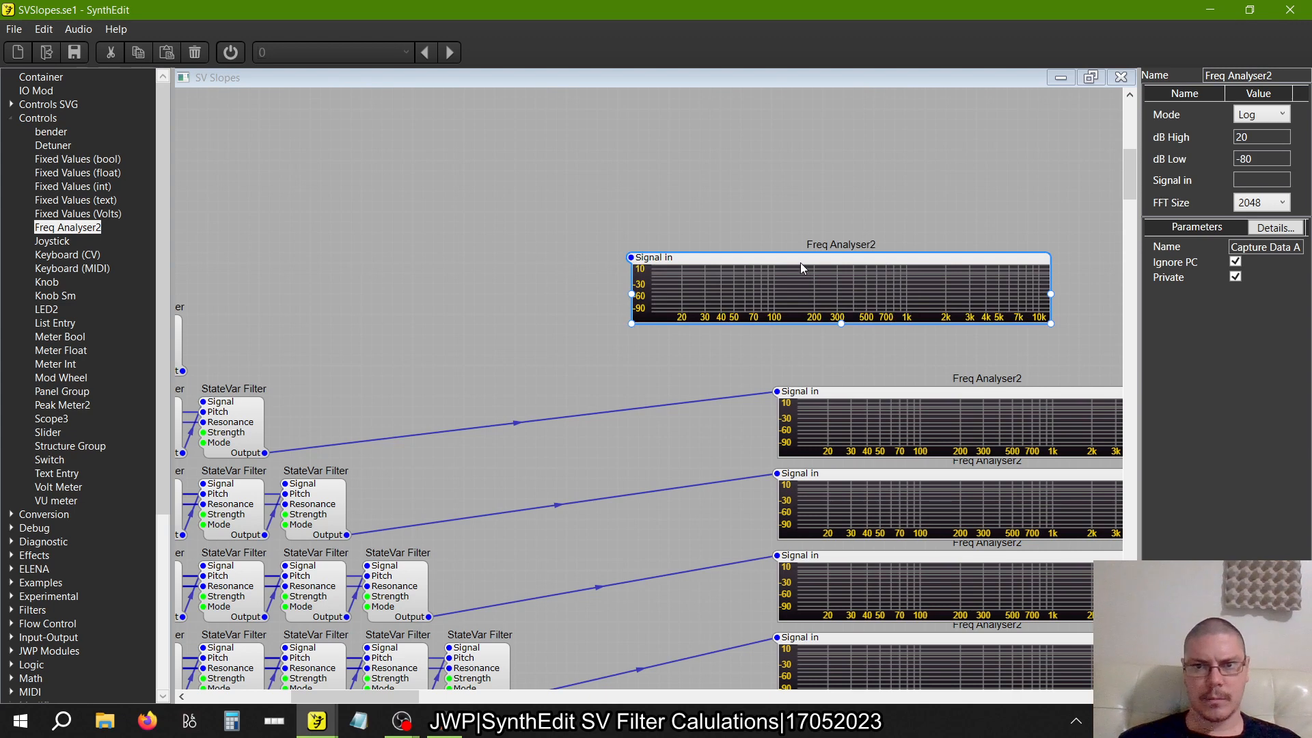
pyautogui.moveTo(802, 268); pyautogui.dragTo(946, 321)
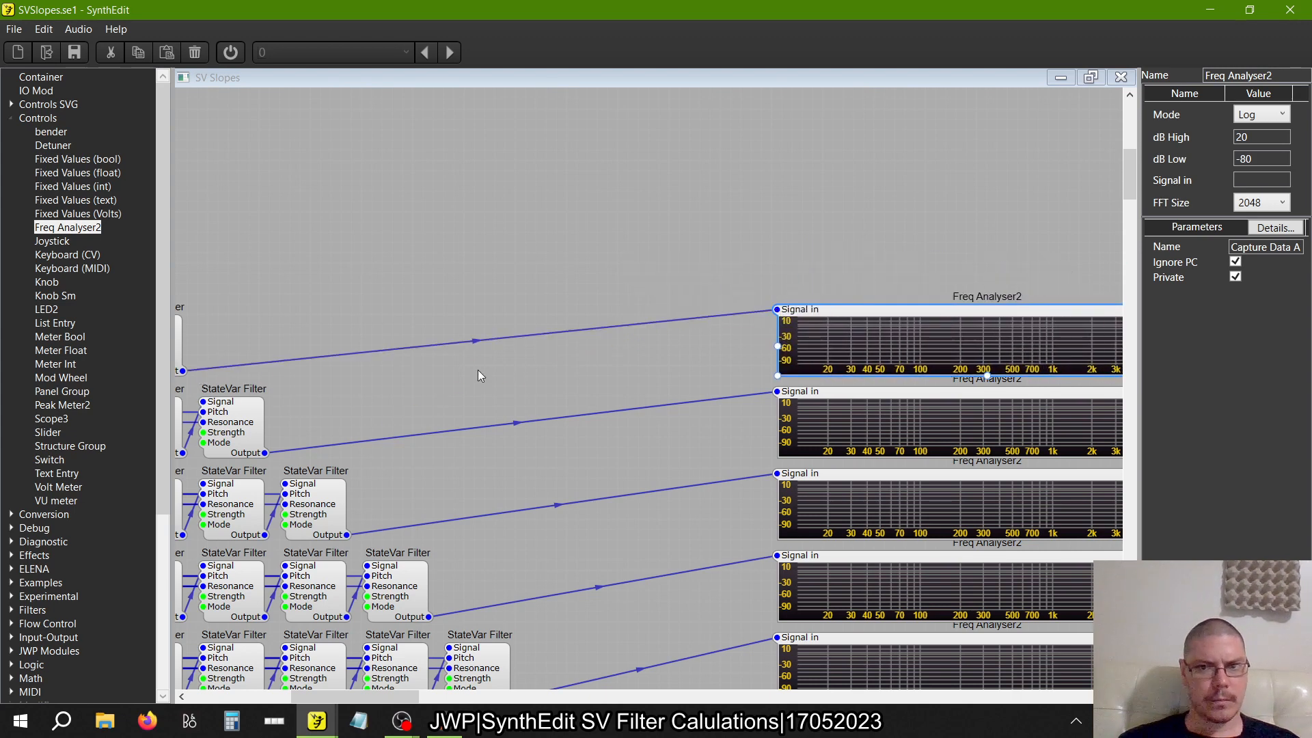
# Paste a Freq Analyser2 in the empty area beside the four-filter row and connect that row's Output to its Signal in
pyautogui.hscroll(-4, 478, 371)
pyautogui.scroll(3, 478, 370)
pyautogui.hscroll(-4, 477, 370)
pyautogui.rightClick(702, 405)
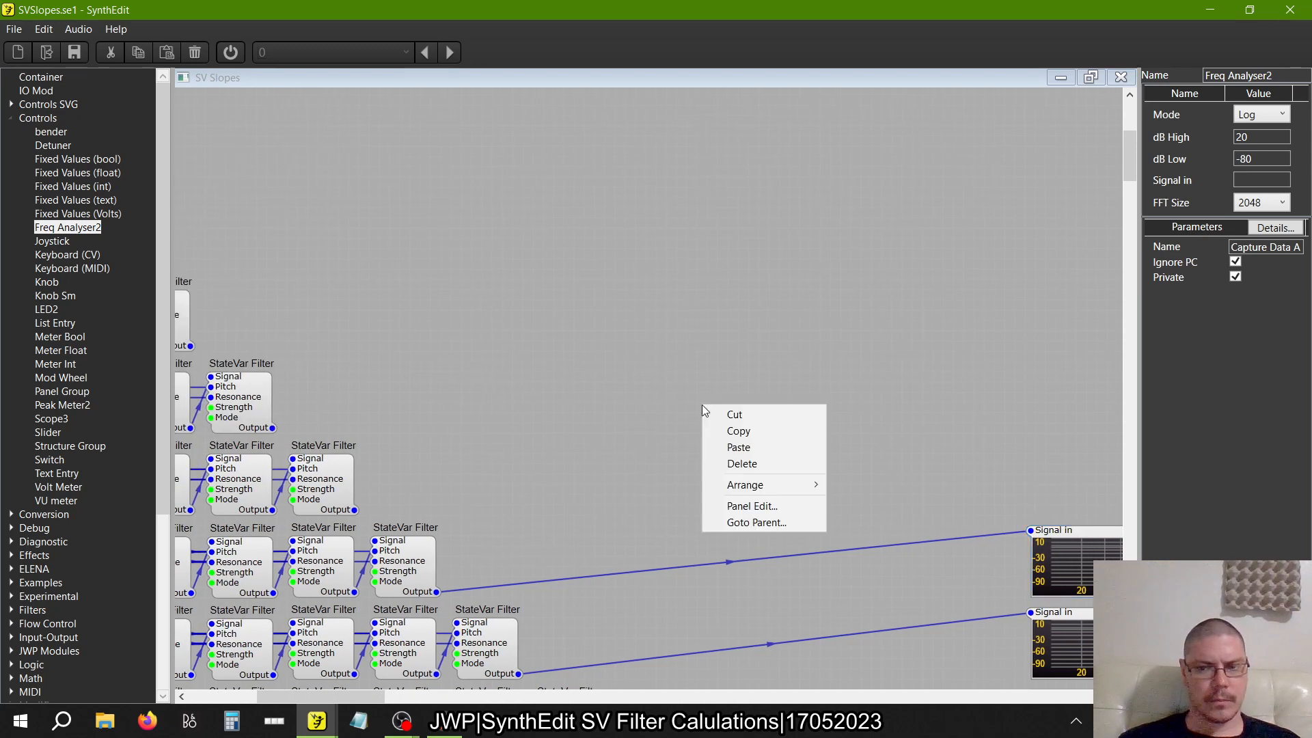
pyautogui.click(724, 446)
pyautogui.click(356, 512)
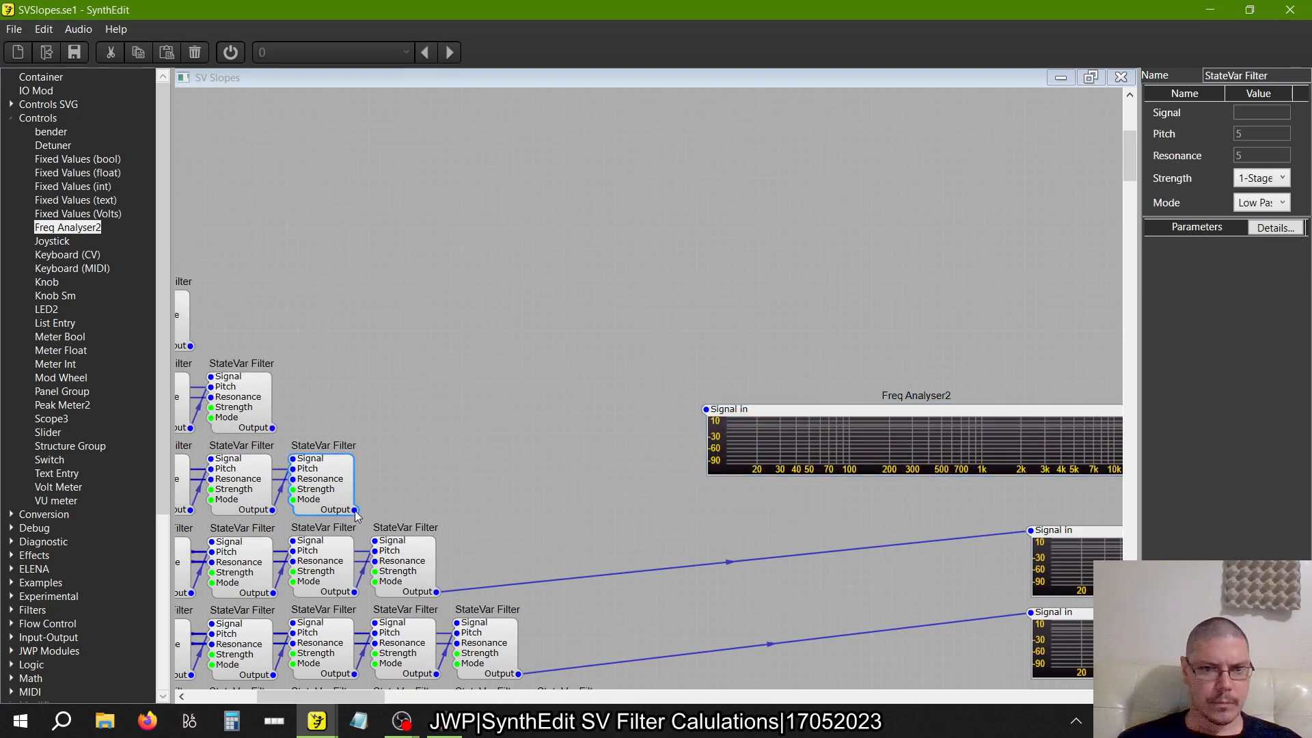
# Paste a Freq Analyser2 beside the three-filter row and connect that row's Output to its Signal in
pyautogui.rightClick(499, 346)
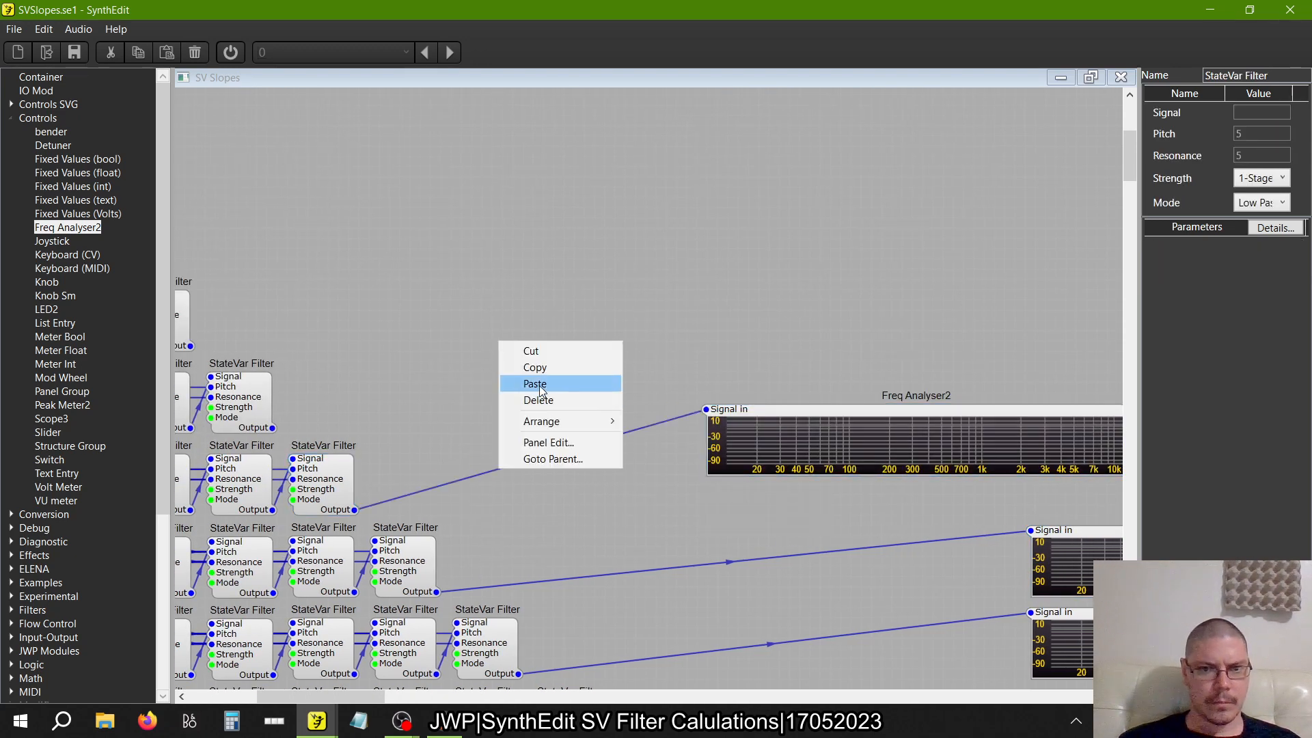
pyautogui.click(526, 380)
pyautogui.moveTo(272, 427); pyautogui.dragTo(430, 376)
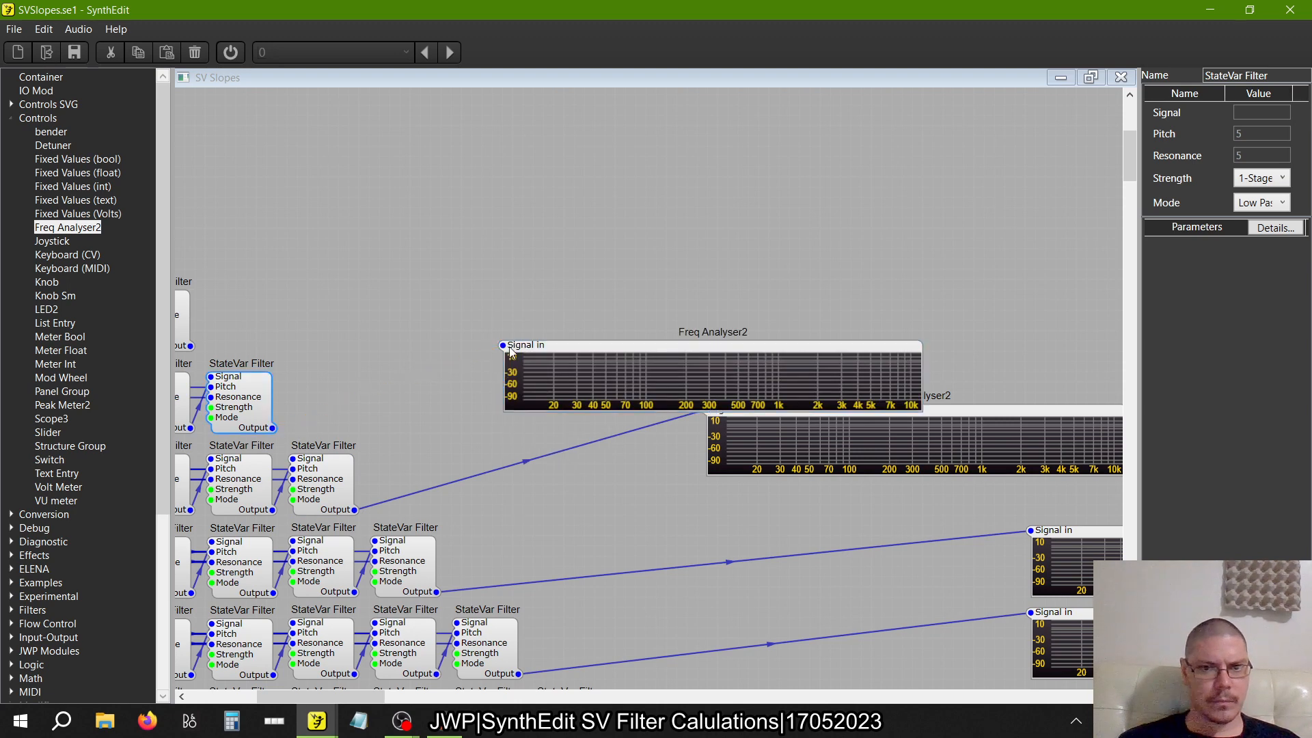
# Paste a Freq Analyser2 beside the two-filter row and connect that row's Output to its Signal in
pyautogui.rightClick(469, 225)
pyautogui.click(490, 268)
pyautogui.hscroll(-2, 236, 338)
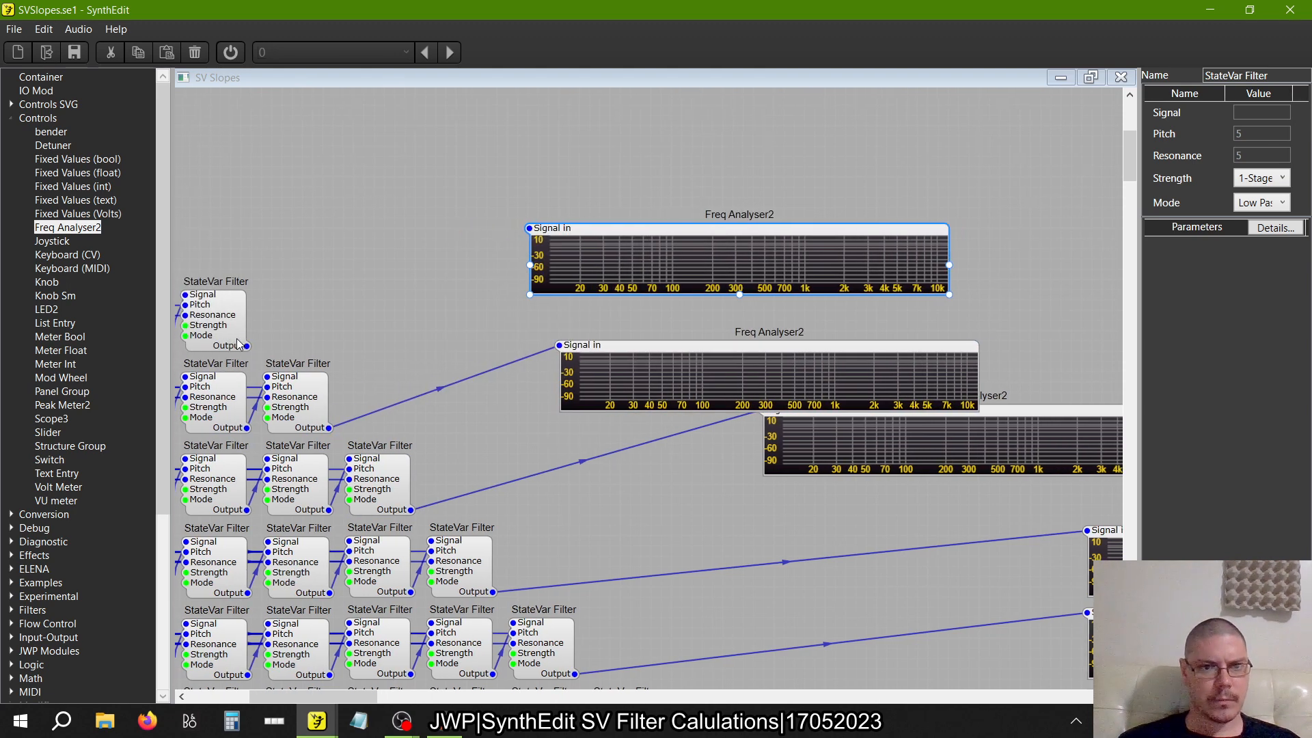
pyautogui.hscroll(-1, 236, 338)
pyautogui.moveTo(253, 345); pyautogui.dragTo(572, 142)
# Paste a Freq Analyser2 beside the single-filter row and connect that row's Output to its Signal in
pyautogui.hscroll(-5, 342, 245)
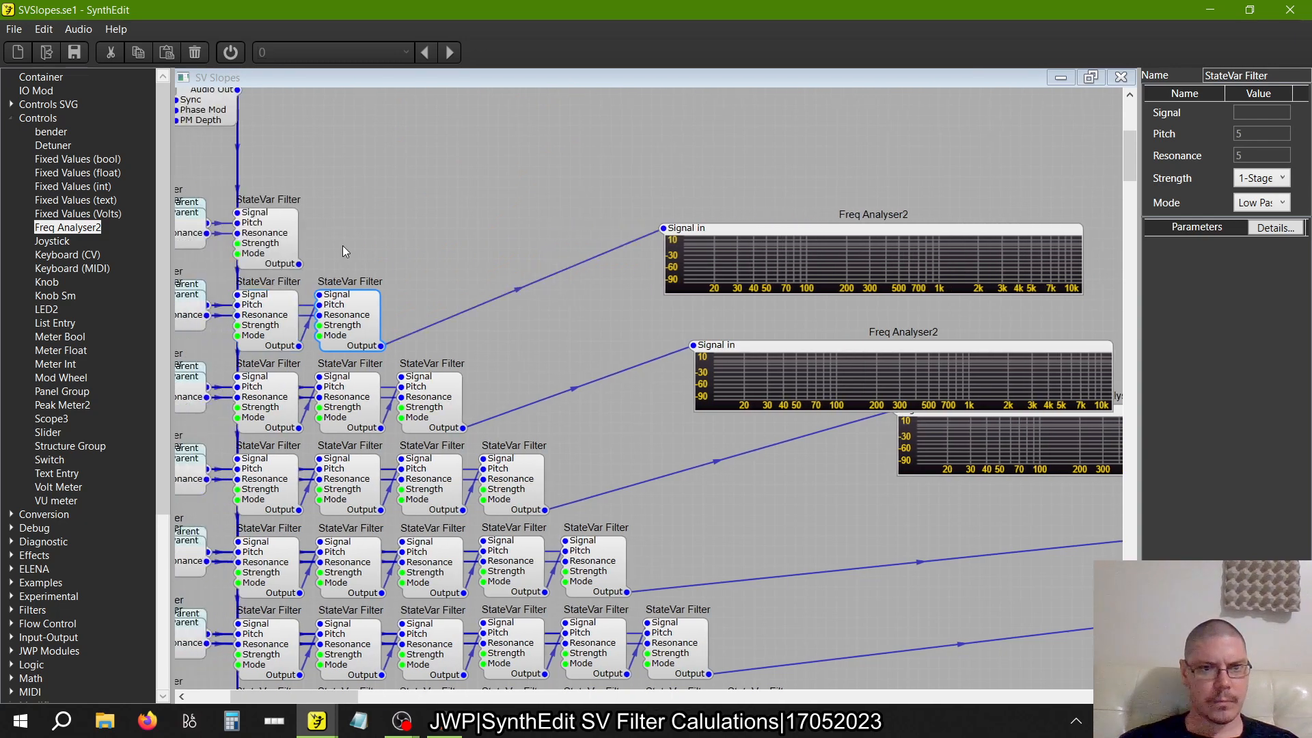
pyautogui.rightClick(455, 206)
pyautogui.click(490, 248)
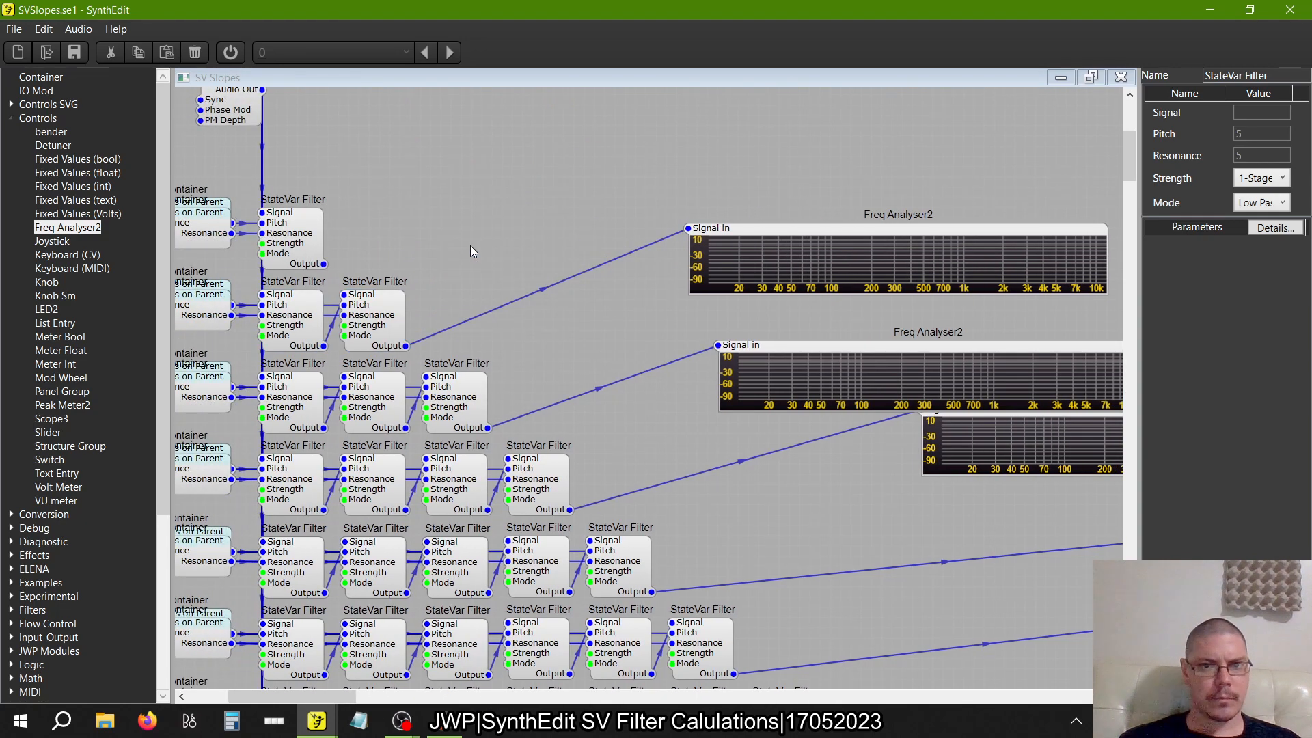
pyautogui.moveTo(324, 263); pyautogui.dragTo(422, 234)
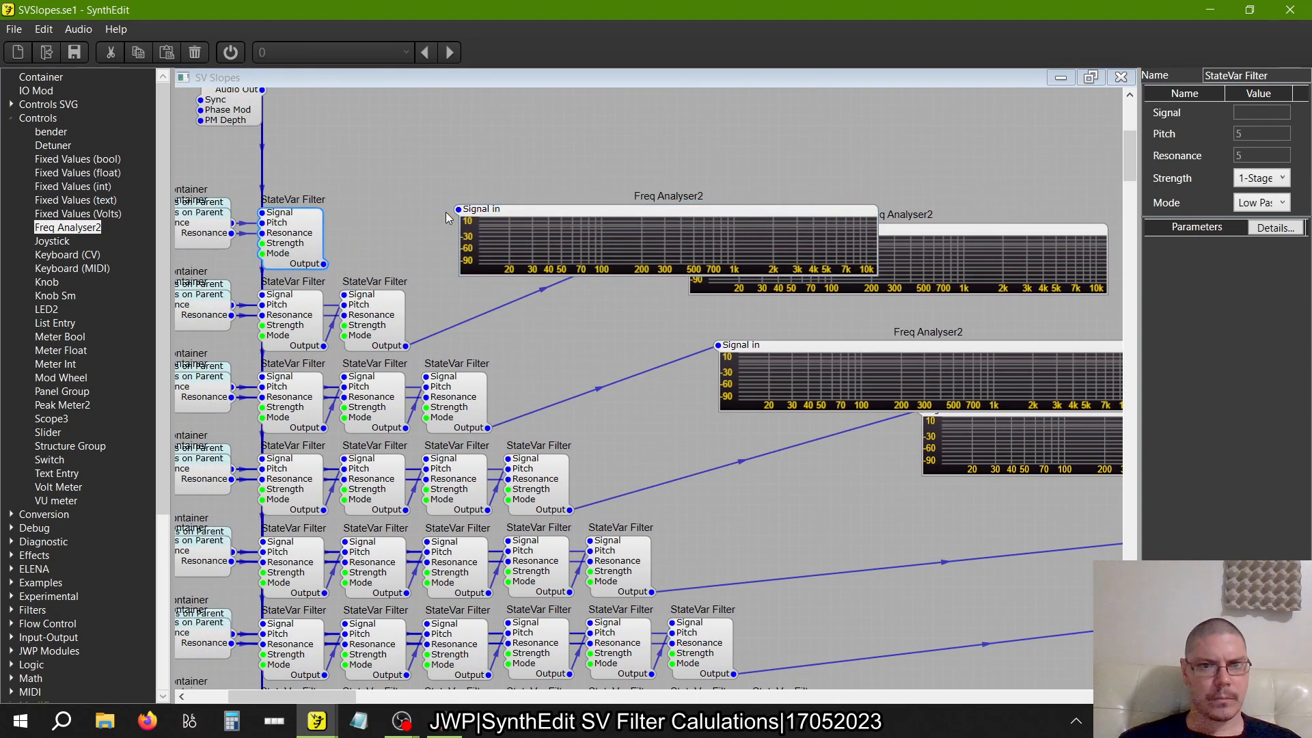
# Move the analysers of the four-, three-, two- and one-filter rows into the aligned column above the five-filter row's analyser
pyautogui.hscroll(15, 448, 212)
pyautogui.moveTo(731, 403); pyautogui.dragTo(1039, 453)
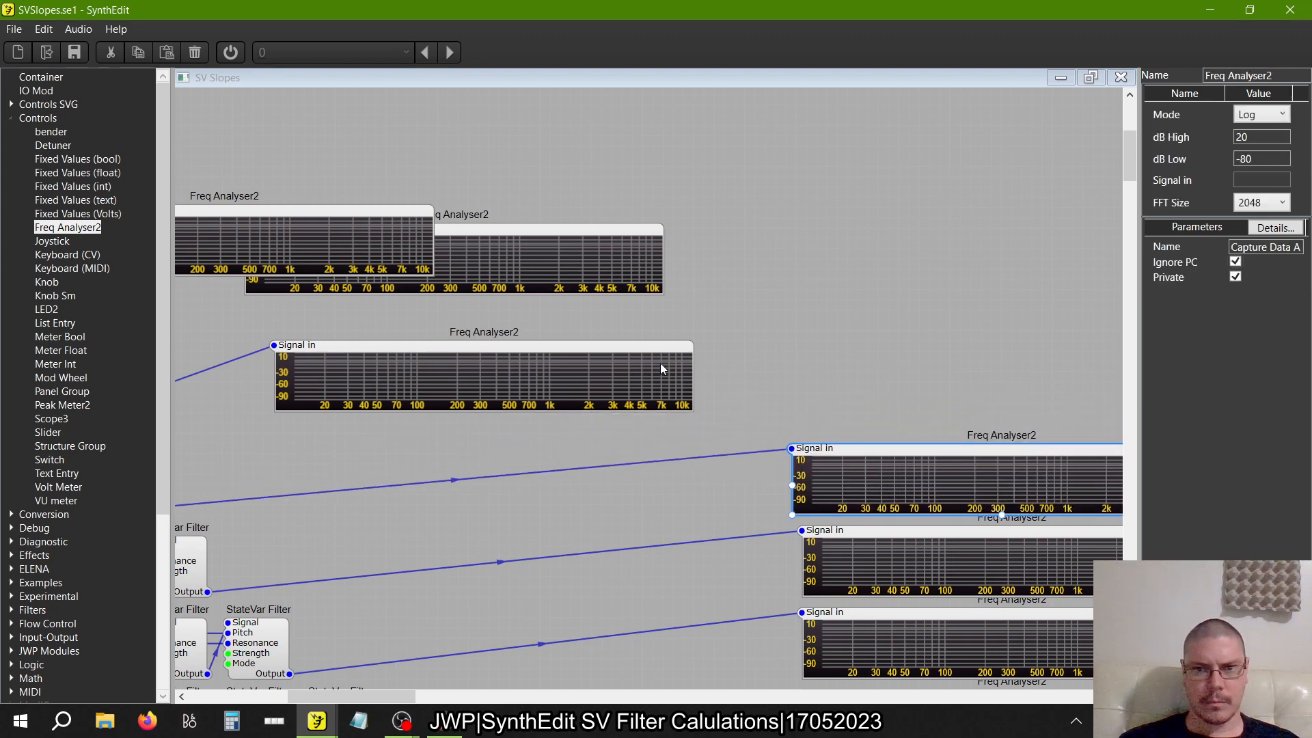
pyautogui.moveTo(660, 369); pyautogui.dragTo(988, 366)
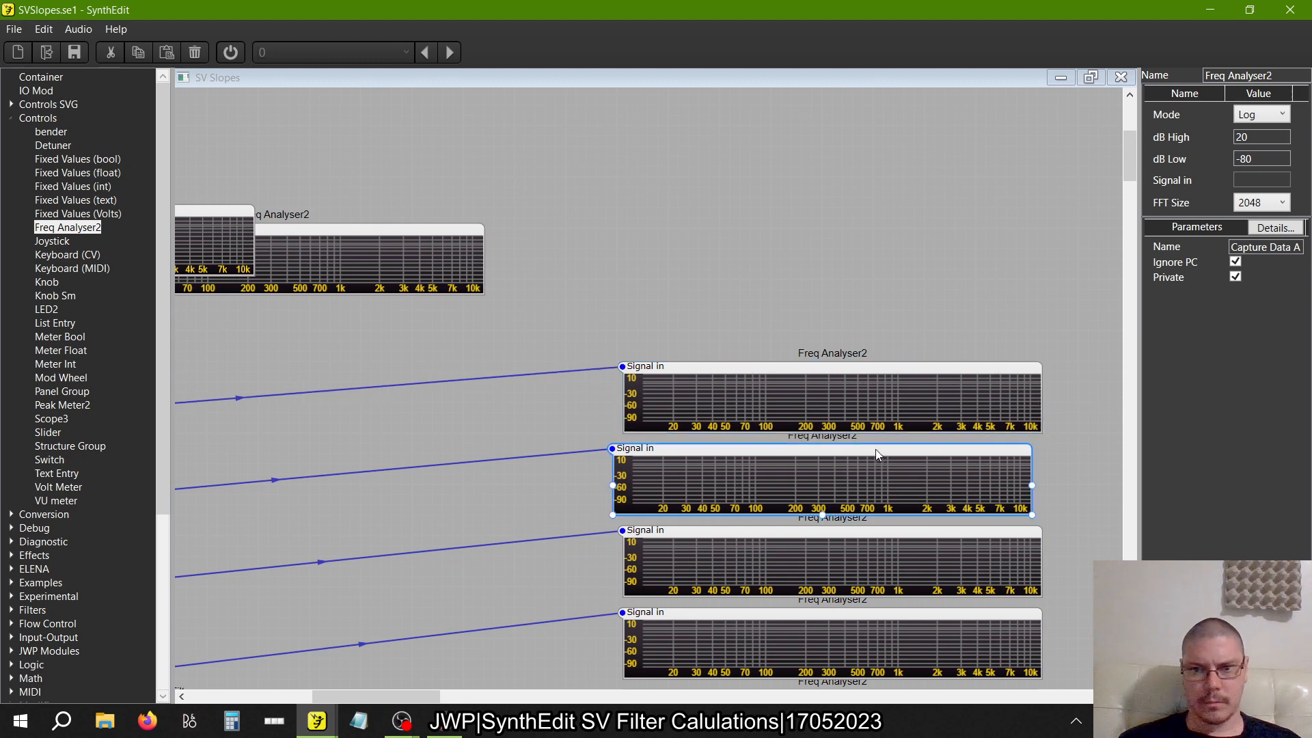
pyautogui.moveTo(875, 449)
pyautogui.mouseDown()
pyautogui.moveTo(890, 449)
pyautogui.moveTo(876, 456)
pyautogui.mouseUp()
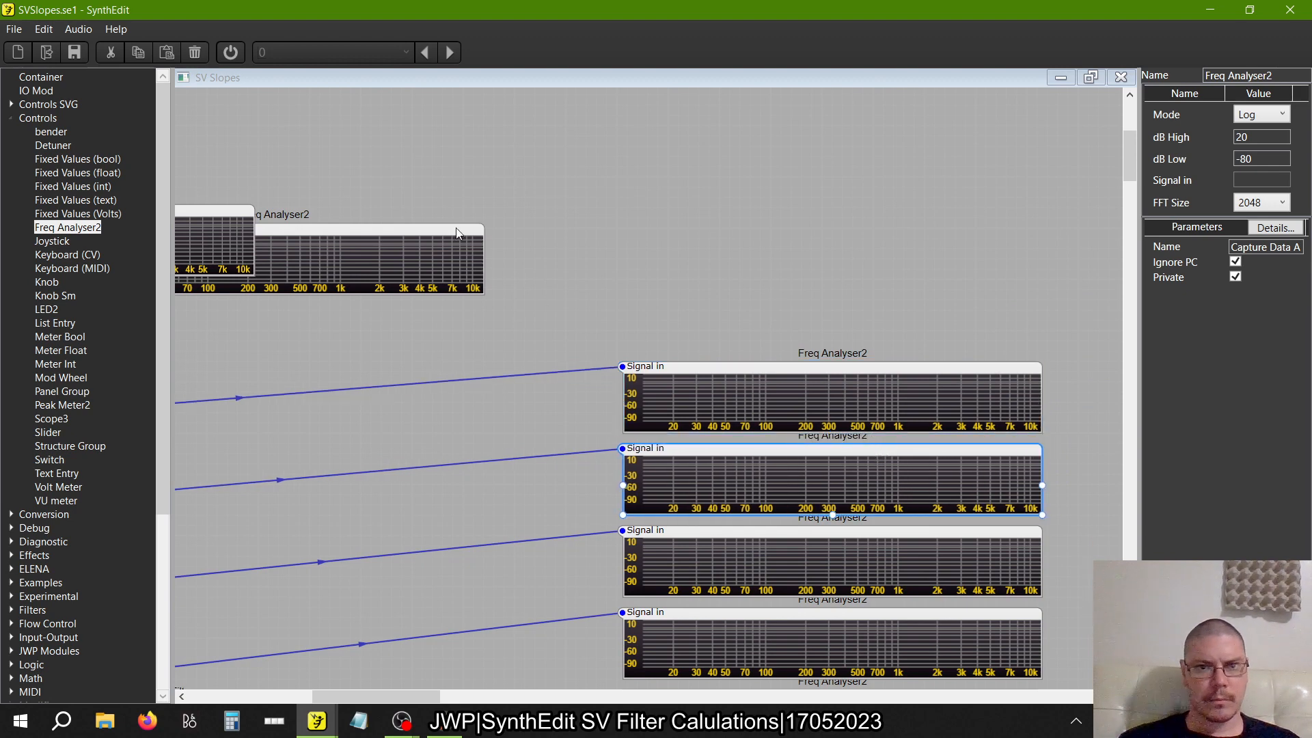
pyautogui.moveTo(457, 234); pyautogui.dragTo(768, 246)
pyautogui.moveTo(488, 235); pyautogui.dragTo(1020, 299)
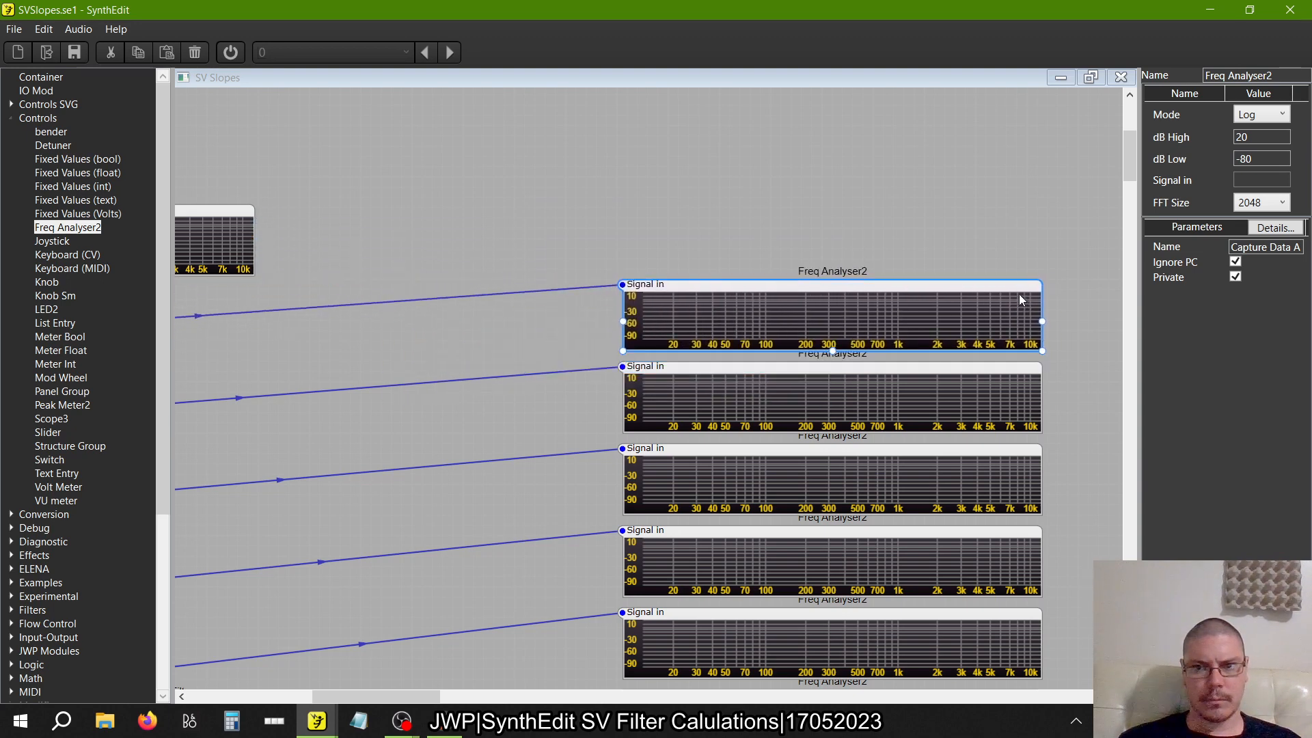
pyautogui.moveTo(247, 207); pyautogui.dragTo(1018, 204)
# Turn on audio processing and compare the filter slopes on the analysers of all twelve rows
pyautogui.scroll(-6, 870, 287)
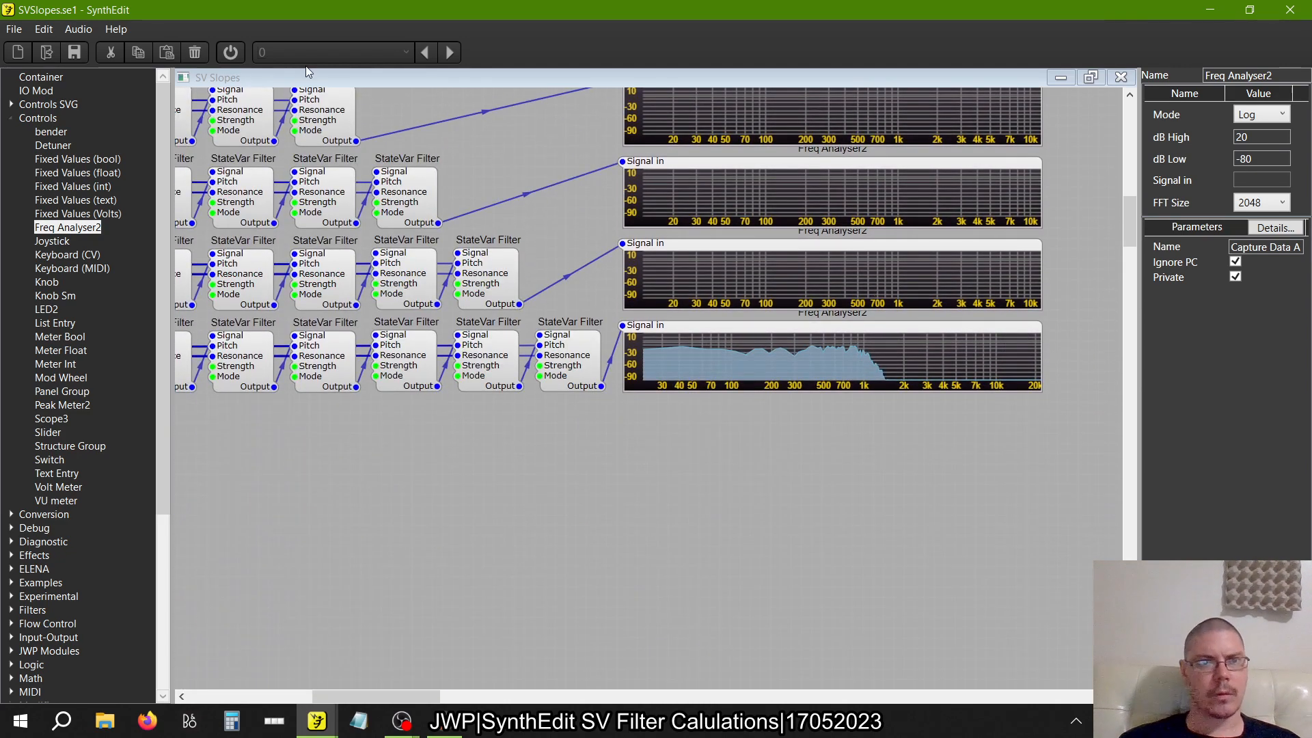
pyautogui.click(231, 52)
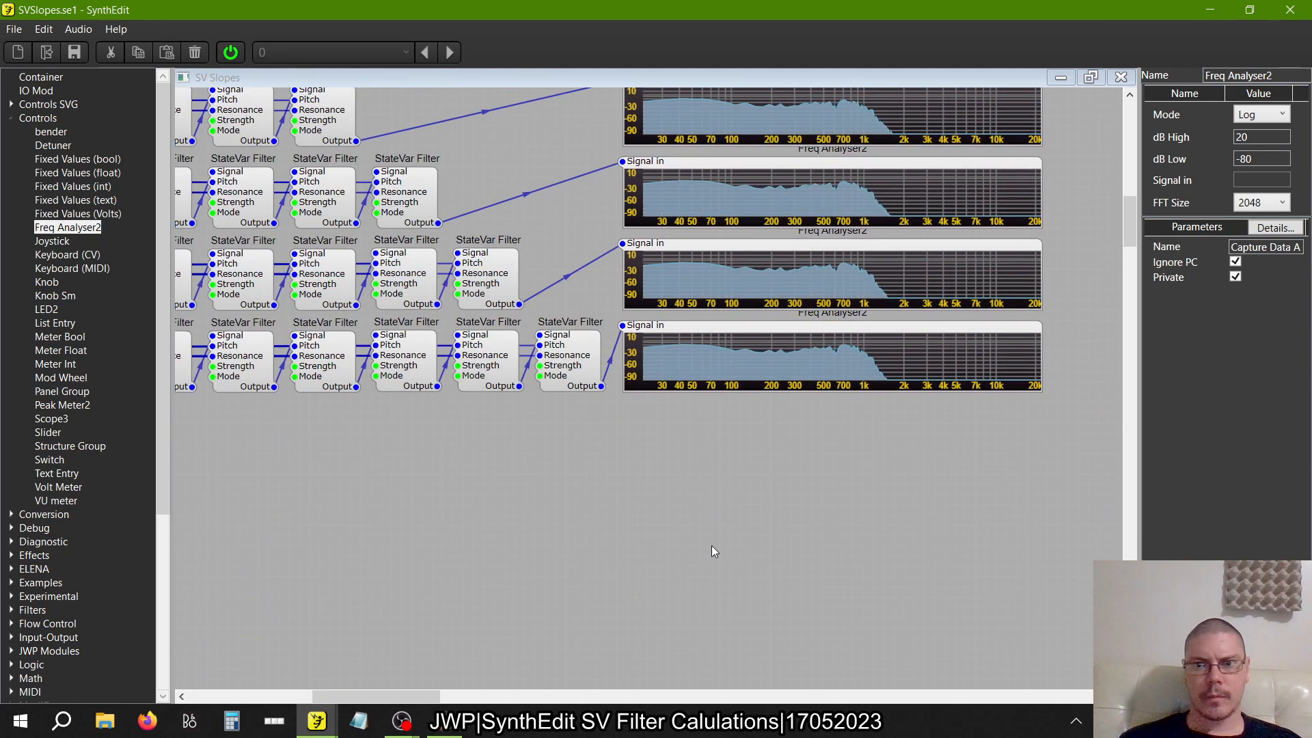
pyautogui.scroll(4, 744, 522)
pyautogui.scroll(11, 744, 522)
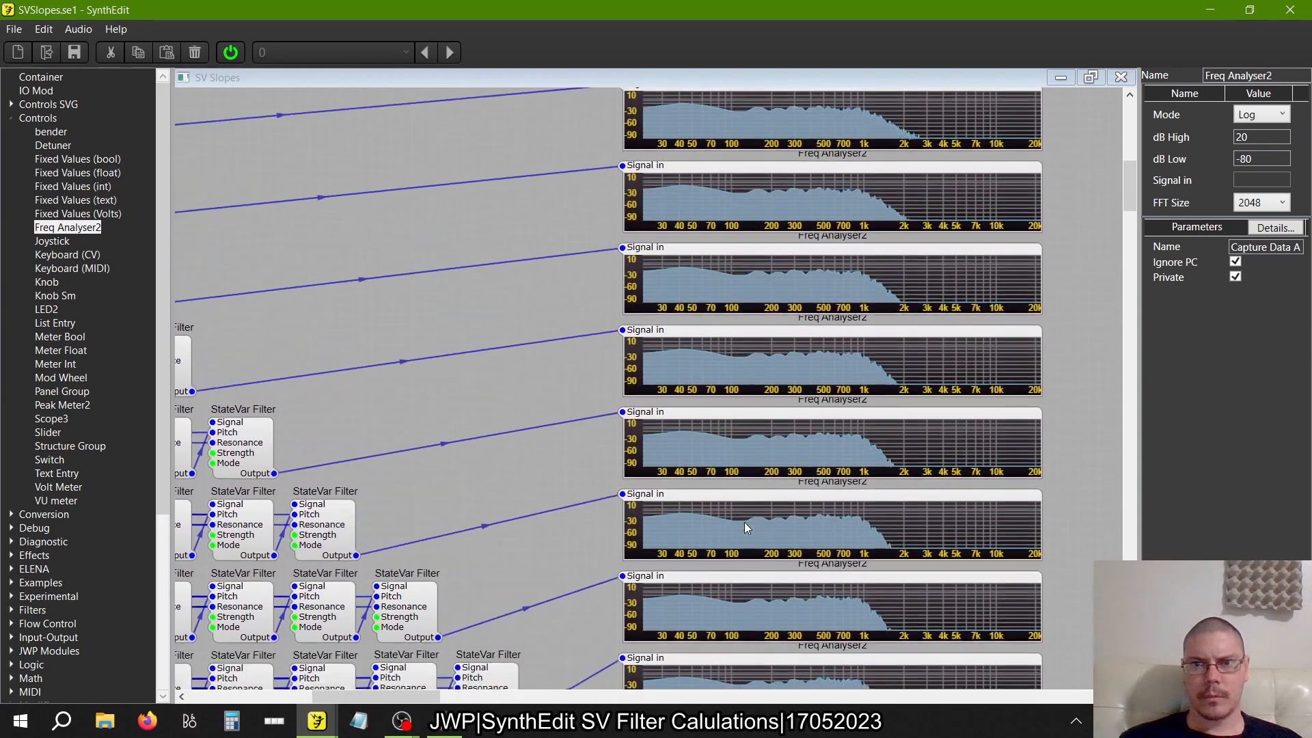
pyautogui.scroll(3, 744, 522)
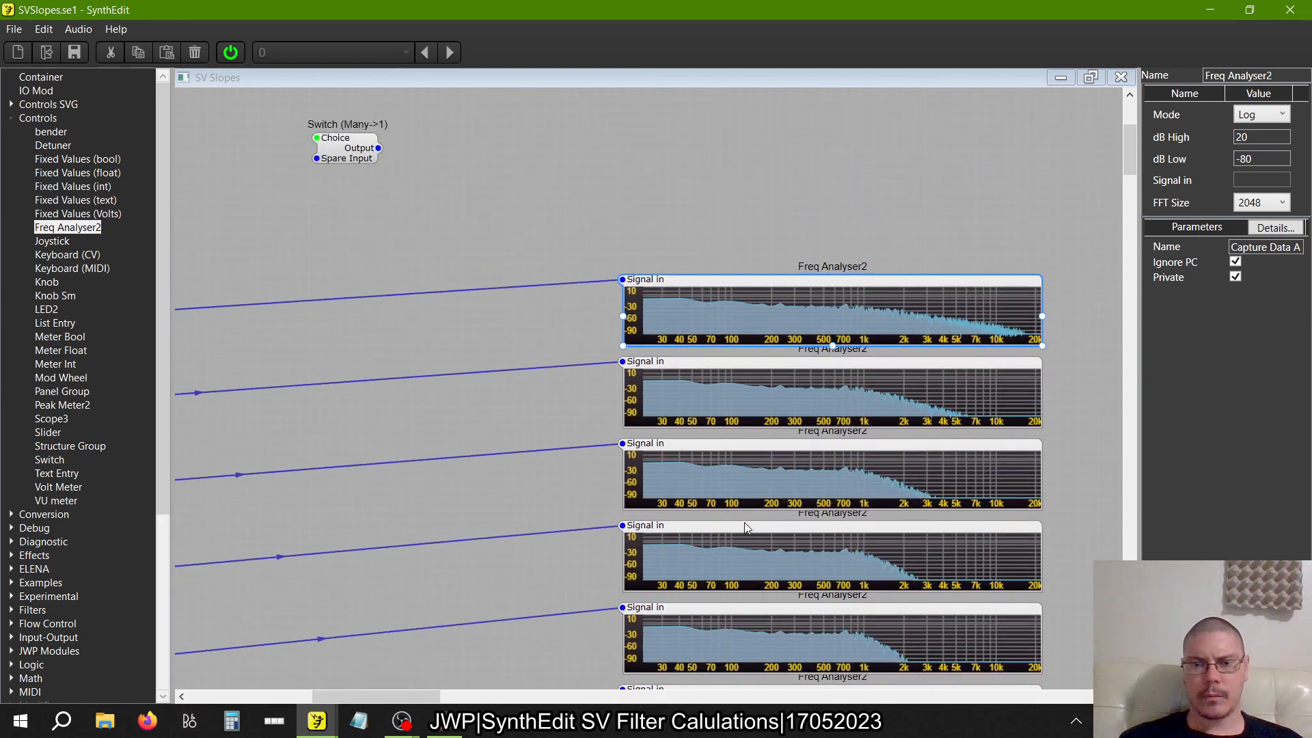
pyautogui.scroll(-10, 744, 522)
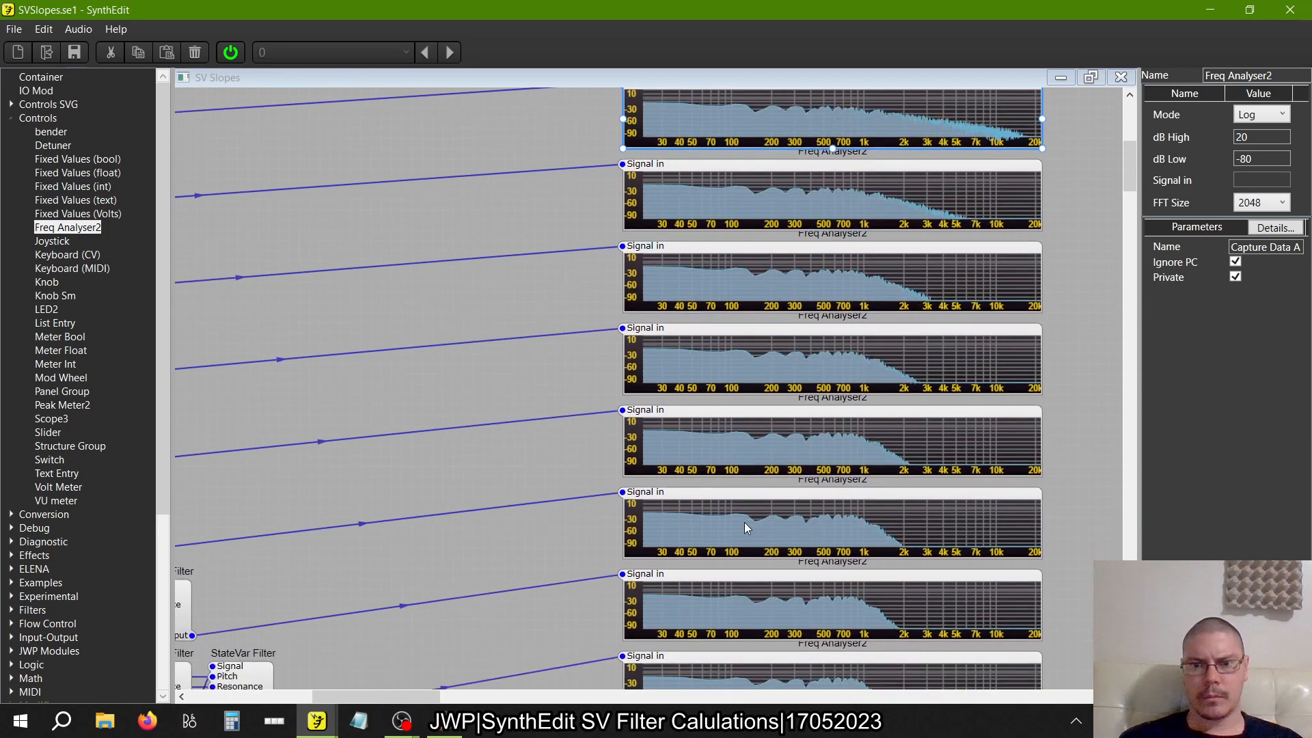
pyautogui.scroll(-2, 744, 522)
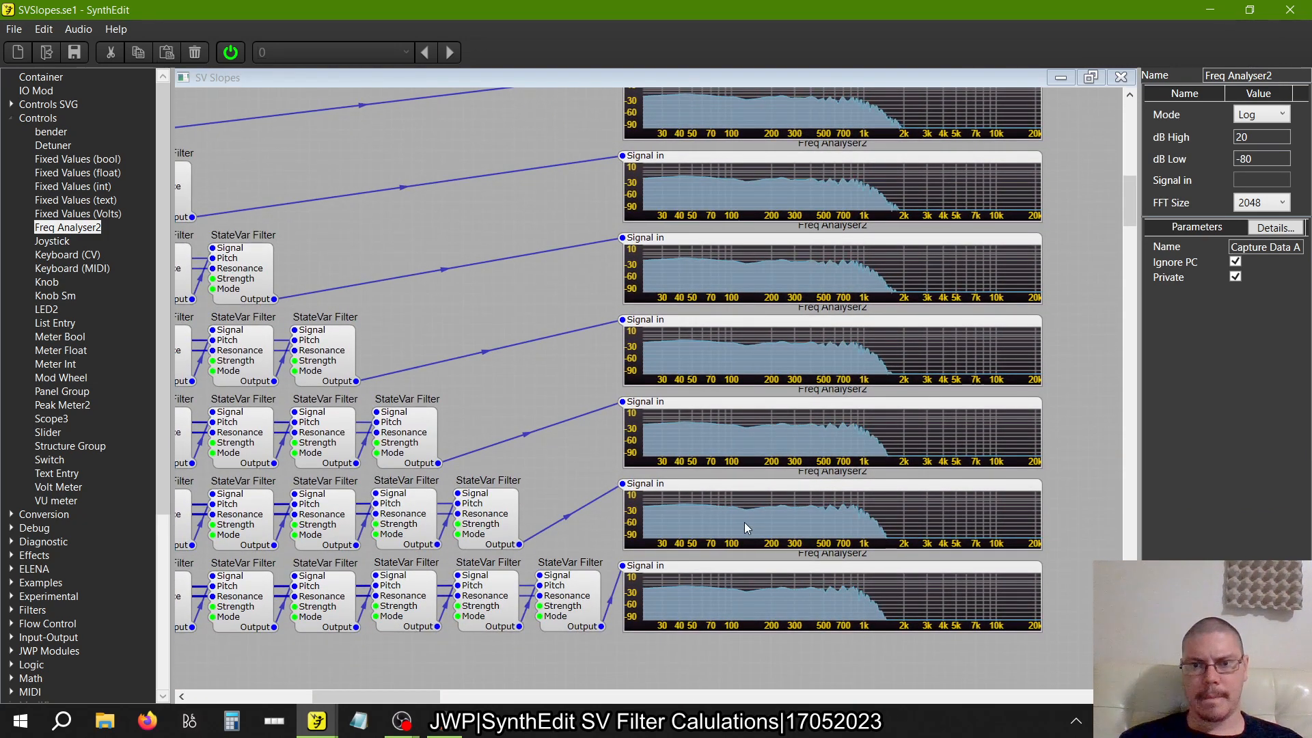
# Set the List Entry that drives the Resonance voltage switch to 12
pyautogui.hscroll(-2, 744, 522)
pyautogui.hscroll(-9, 744, 522)
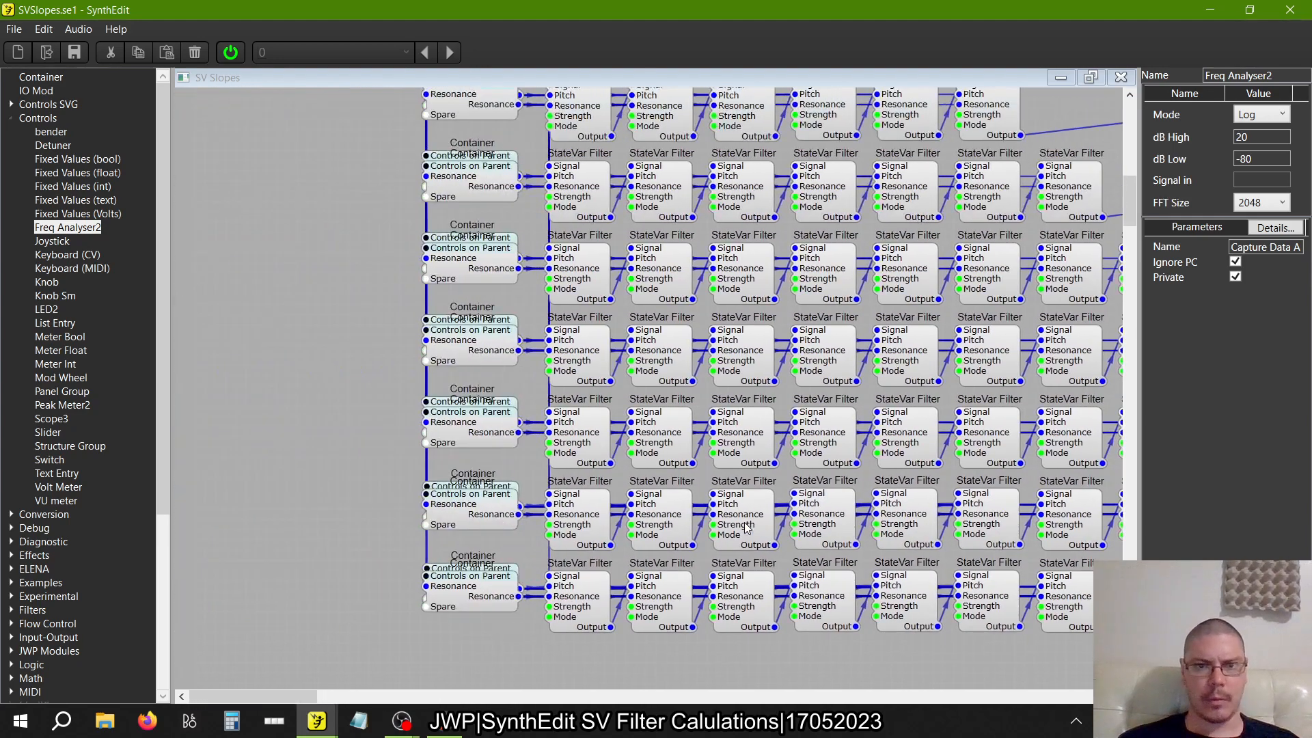
pyautogui.scroll(6, 744, 522)
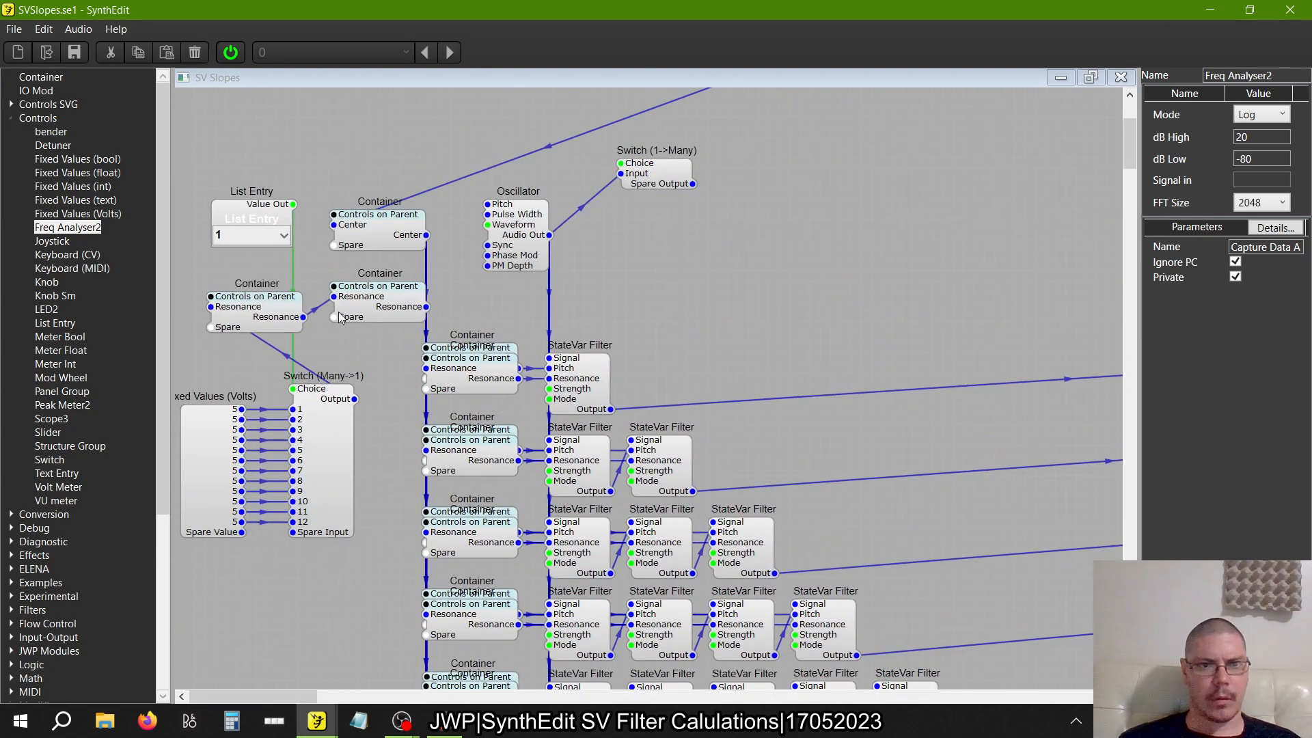
pyautogui.click(282, 235)
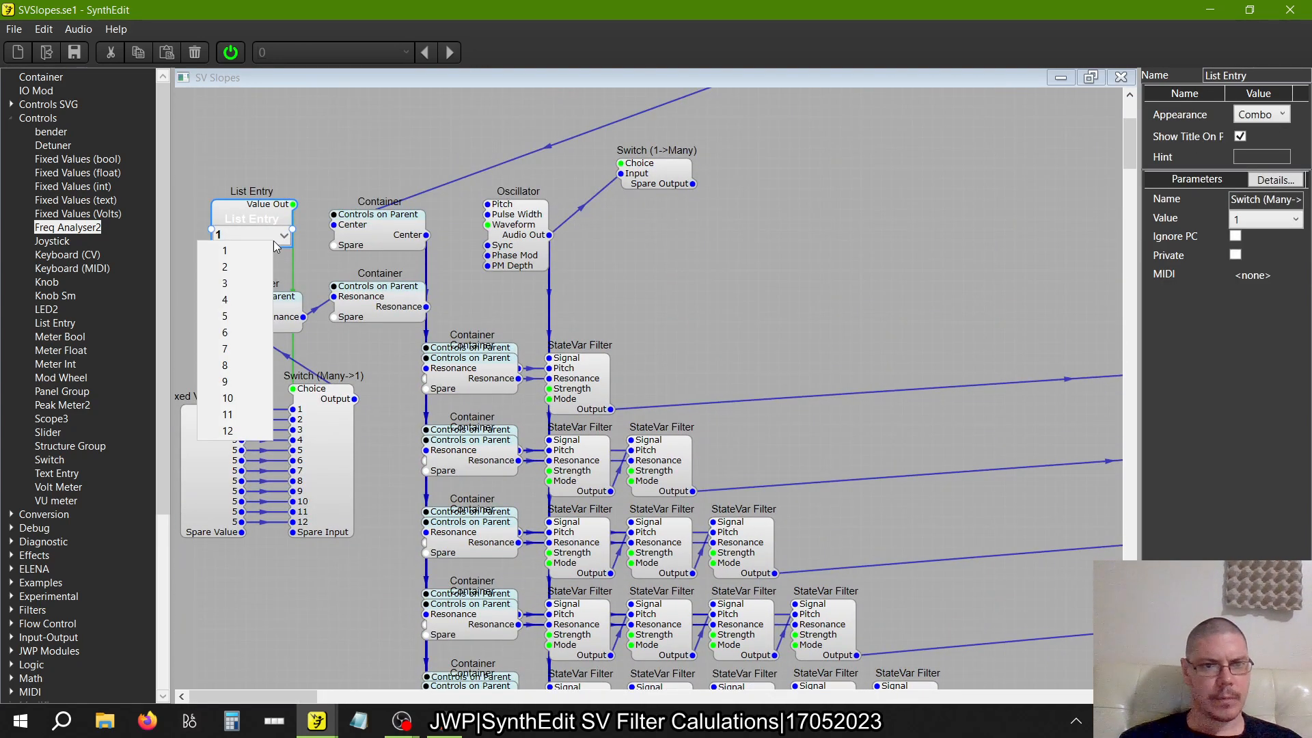
pyautogui.click(227, 430)
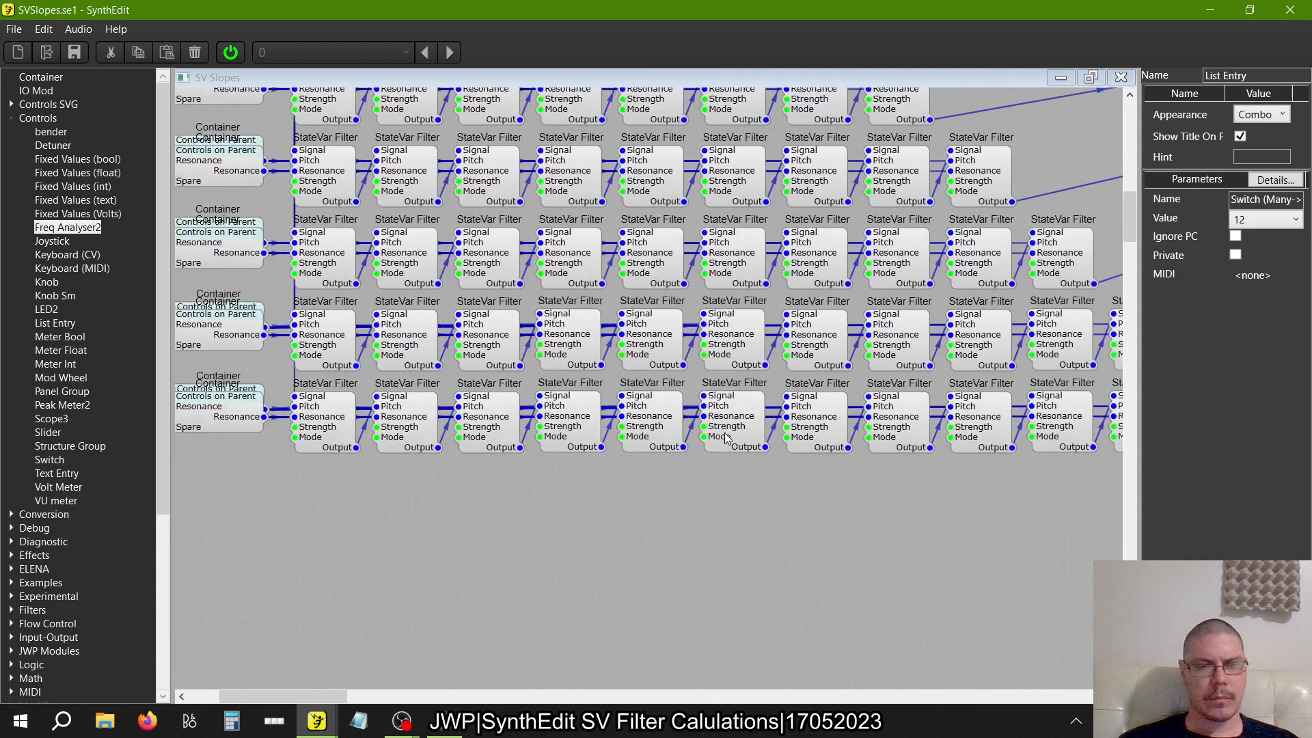
# Set both the name and value of the twelfth Fixed Values (Volts) entry to 7.5
pyautogui.scroll(5, 726, 437)
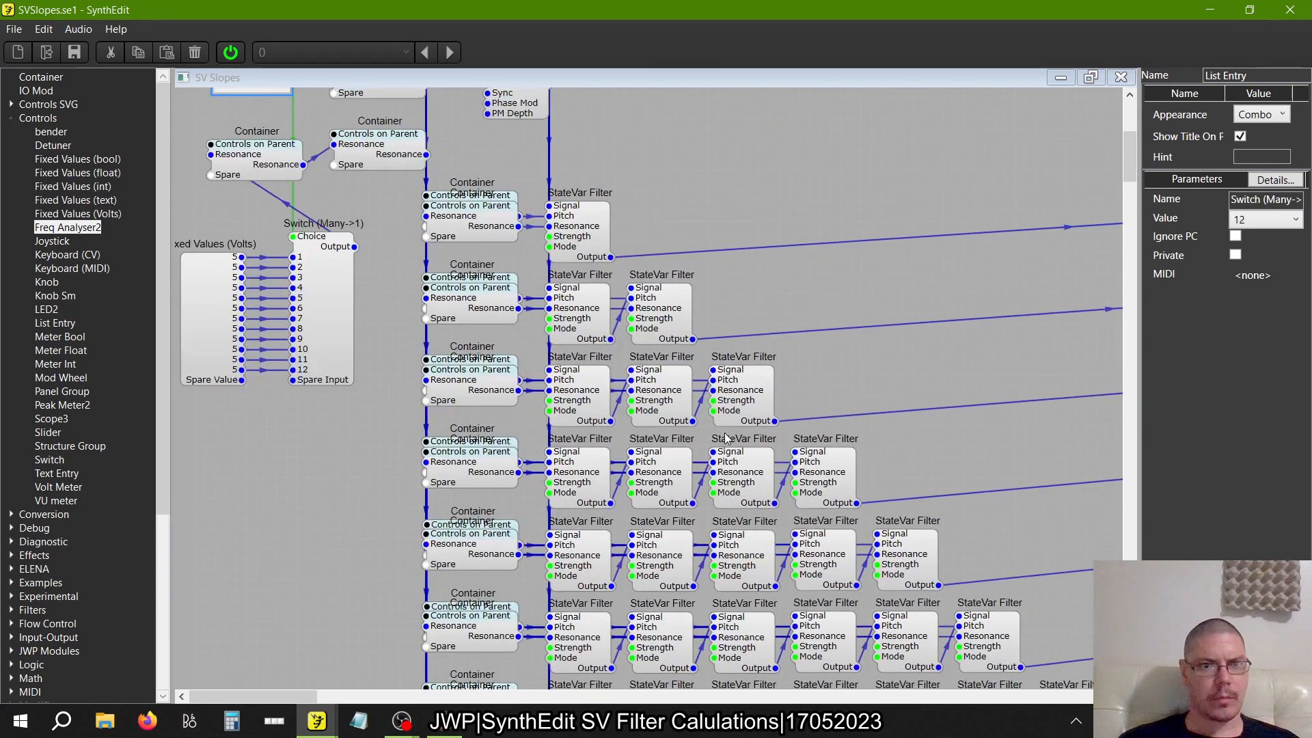
pyautogui.click(207, 335)
pyautogui.write('7')
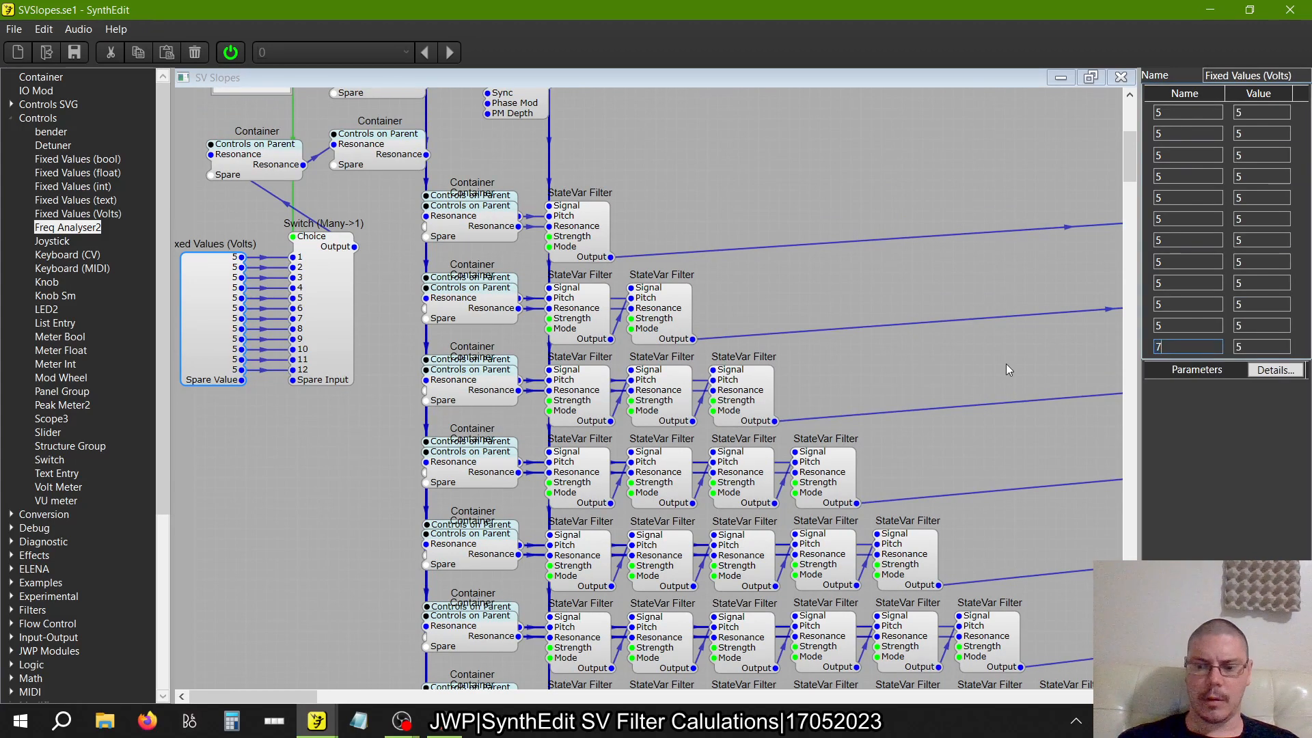
pyautogui.write('.5')
pyautogui.press('Tab')
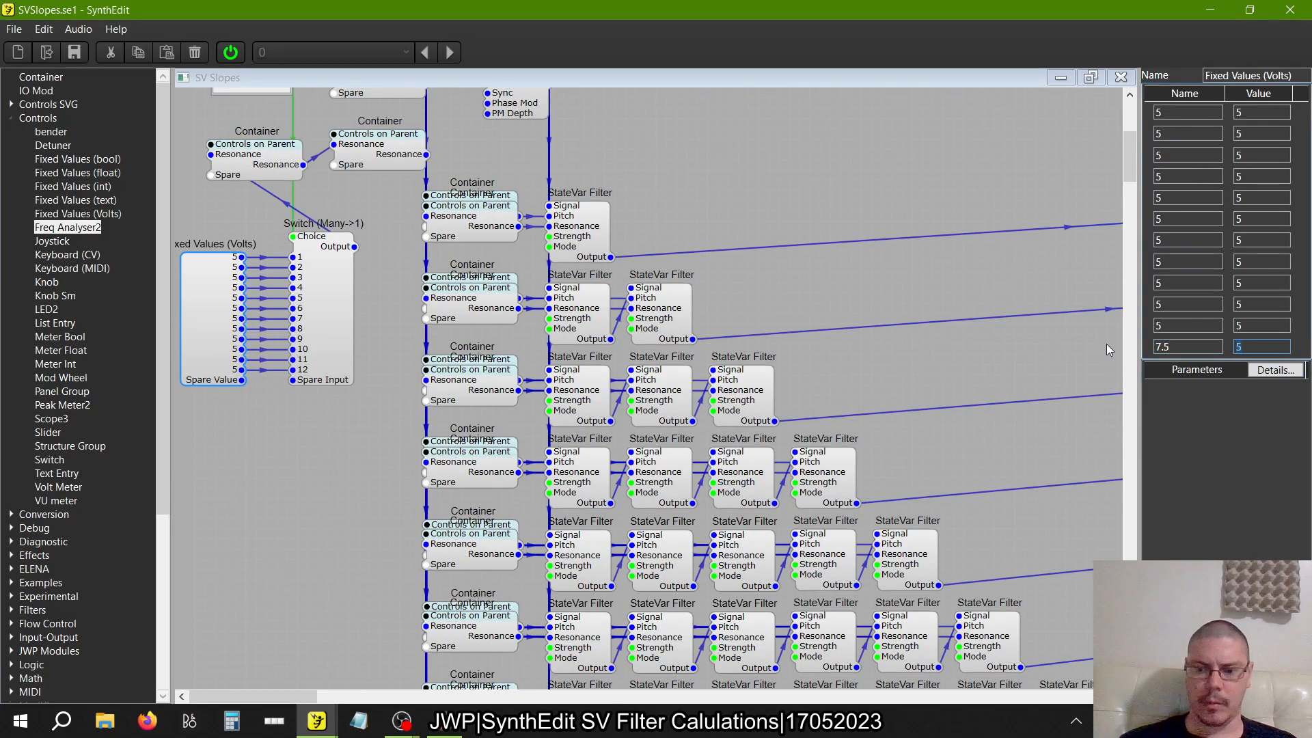
pyautogui.write('7.5')
pyautogui.press('Tab')
# Compare the filter slopes on all the rows' analysers with the twelfth Resonance voltage at 7.5
pyautogui.hscroll(3, 977, 482)
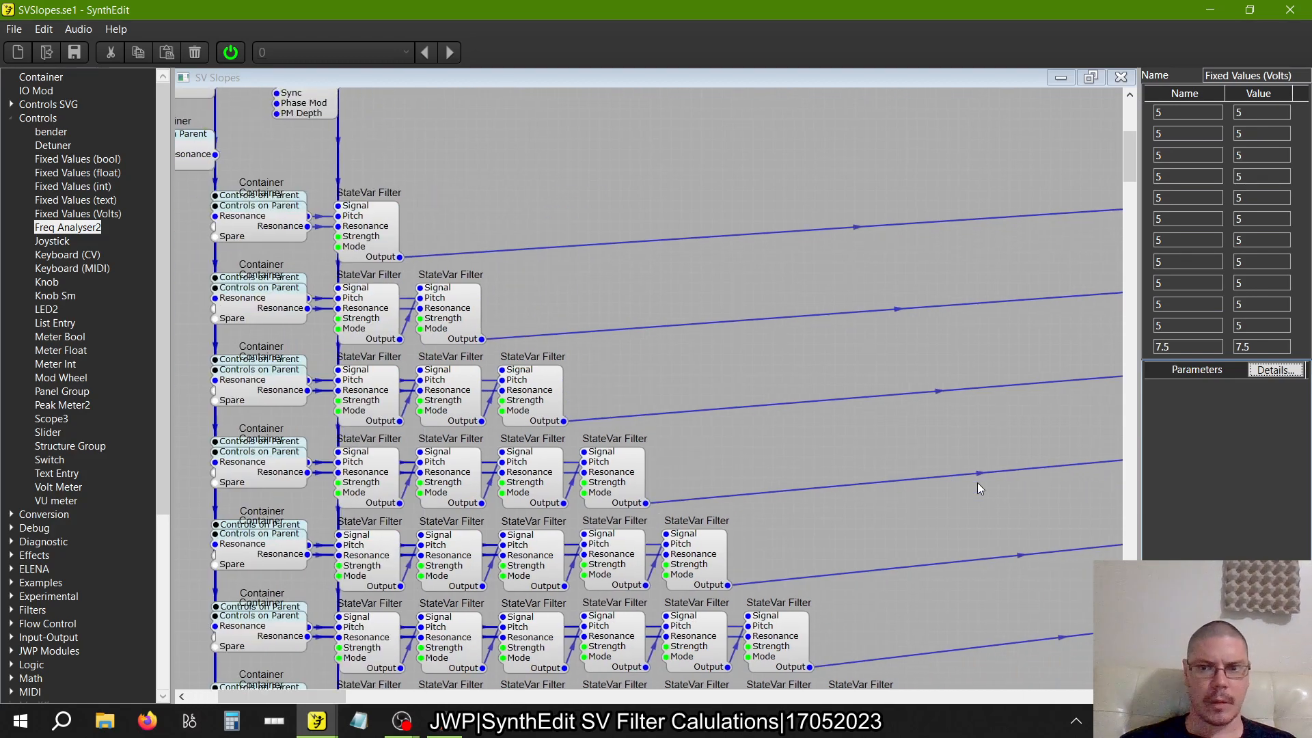
pyautogui.hscroll(11, 977, 483)
pyautogui.scroll(-9, 977, 483)
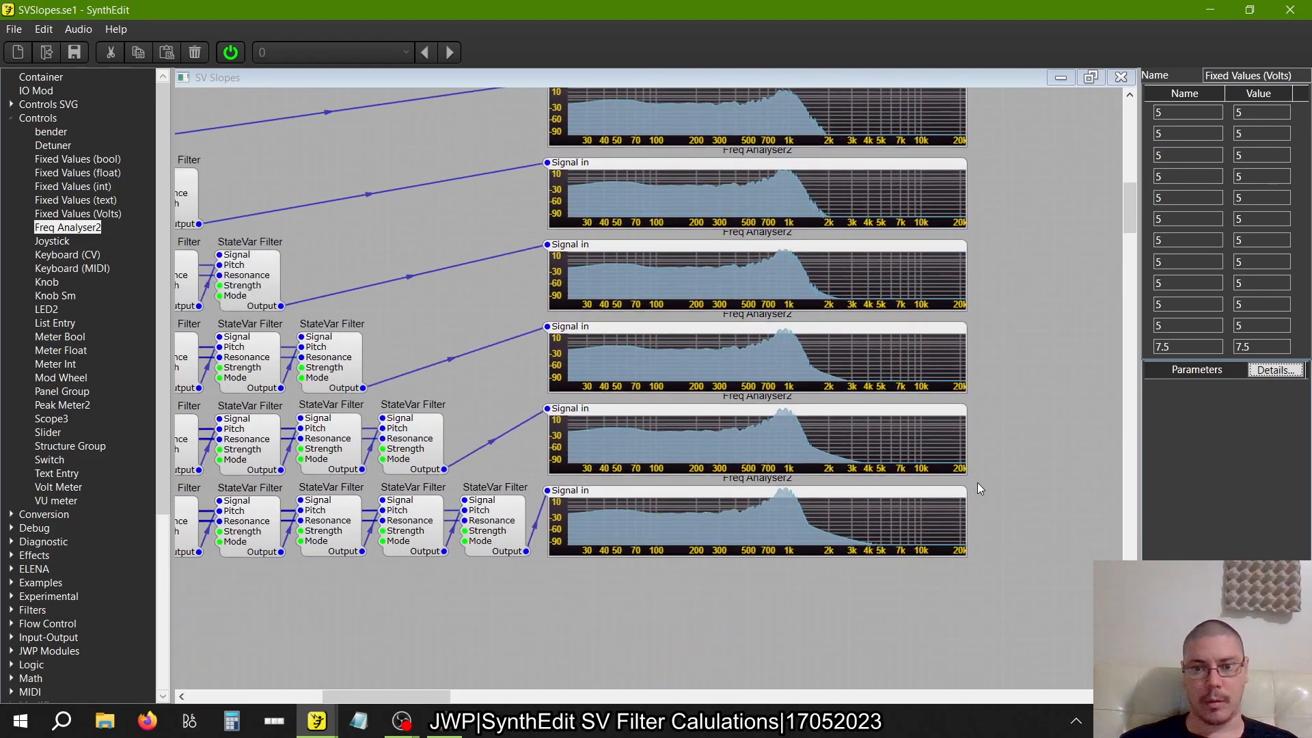
pyautogui.scroll(4, 977, 483)
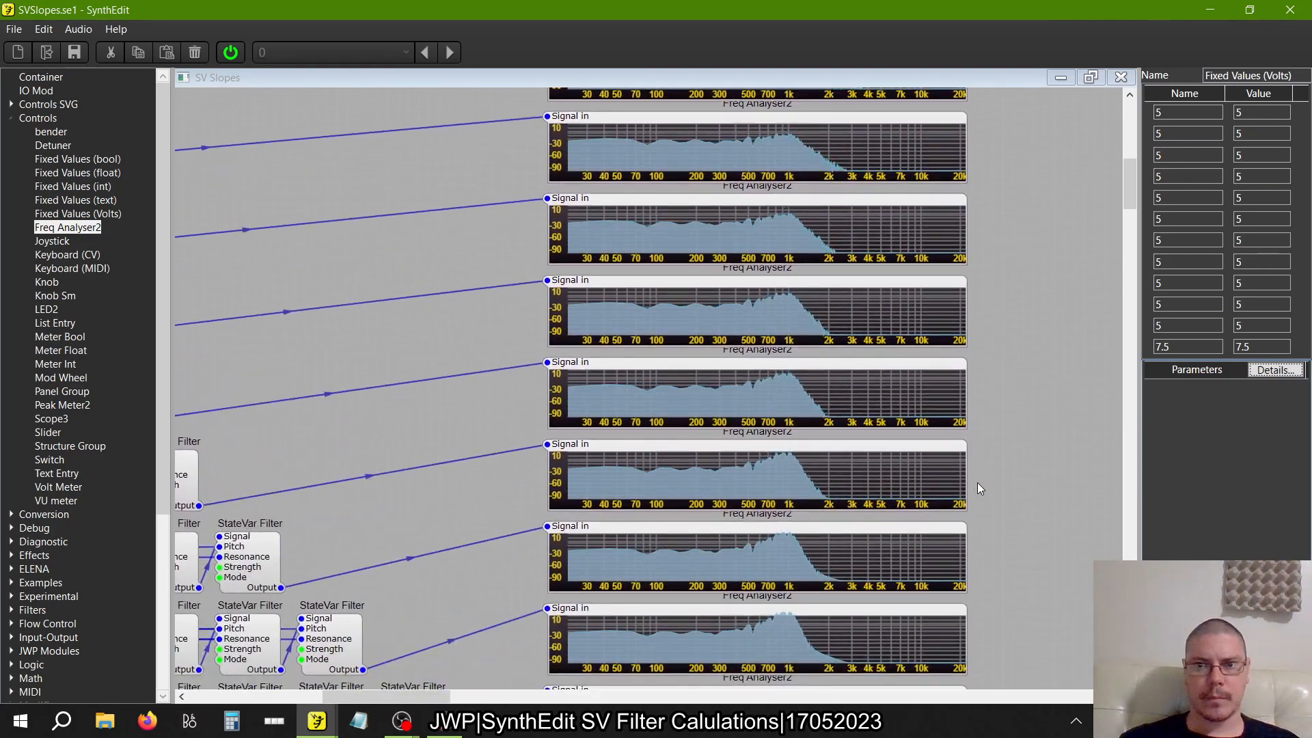
pyautogui.scroll(4, 977, 483)
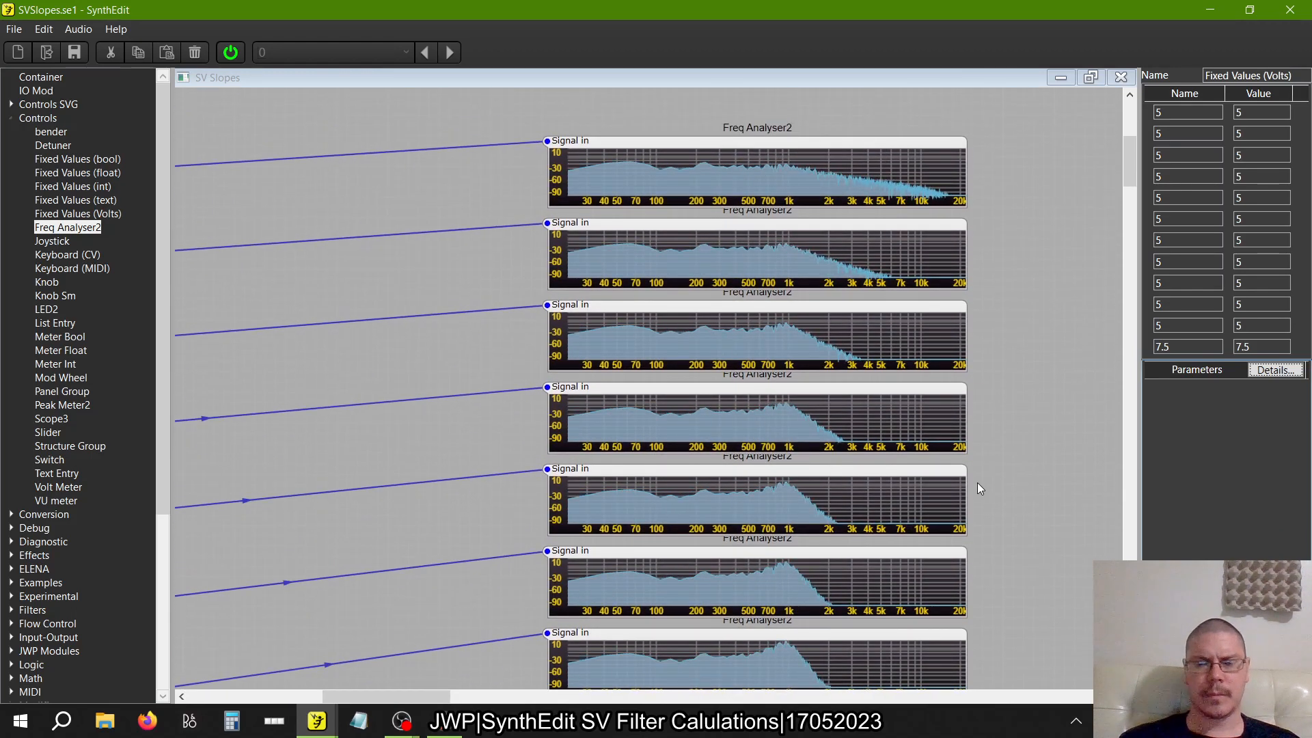
pyautogui.scroll(-4, 977, 488)
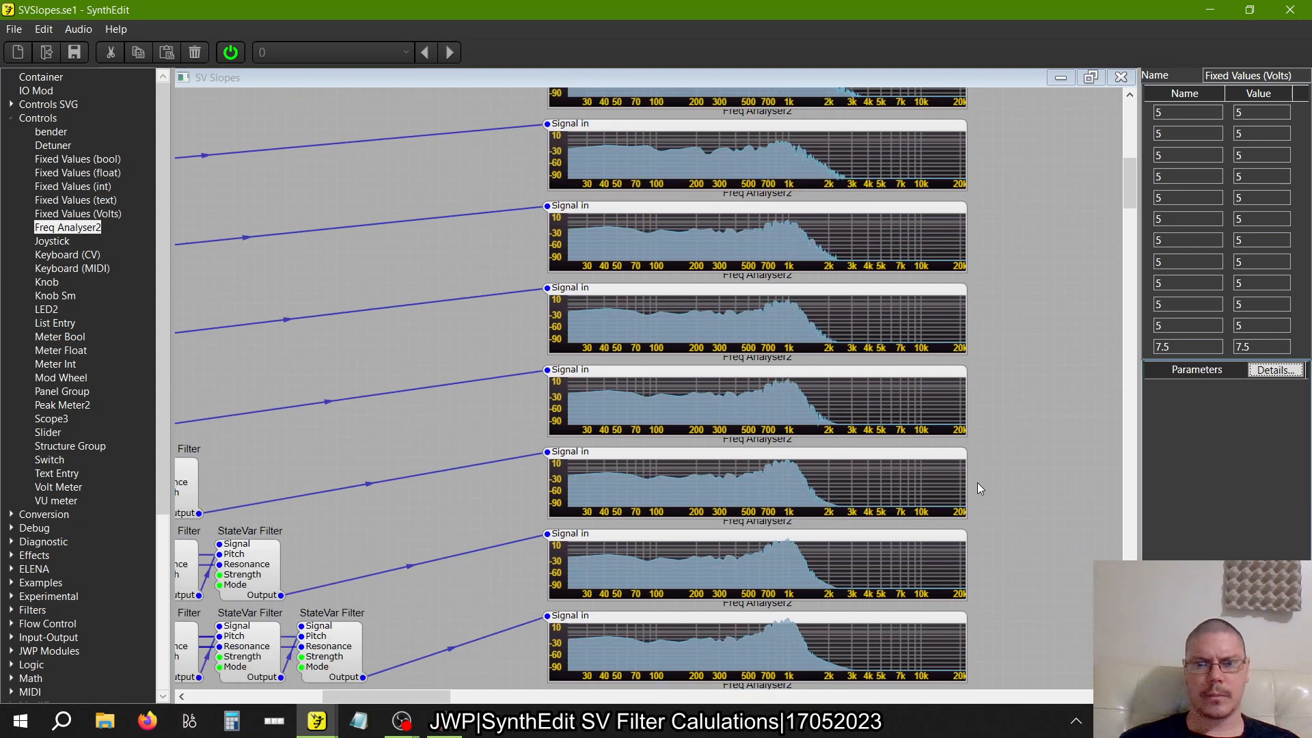
pyautogui.scroll(-3, 979, 488)
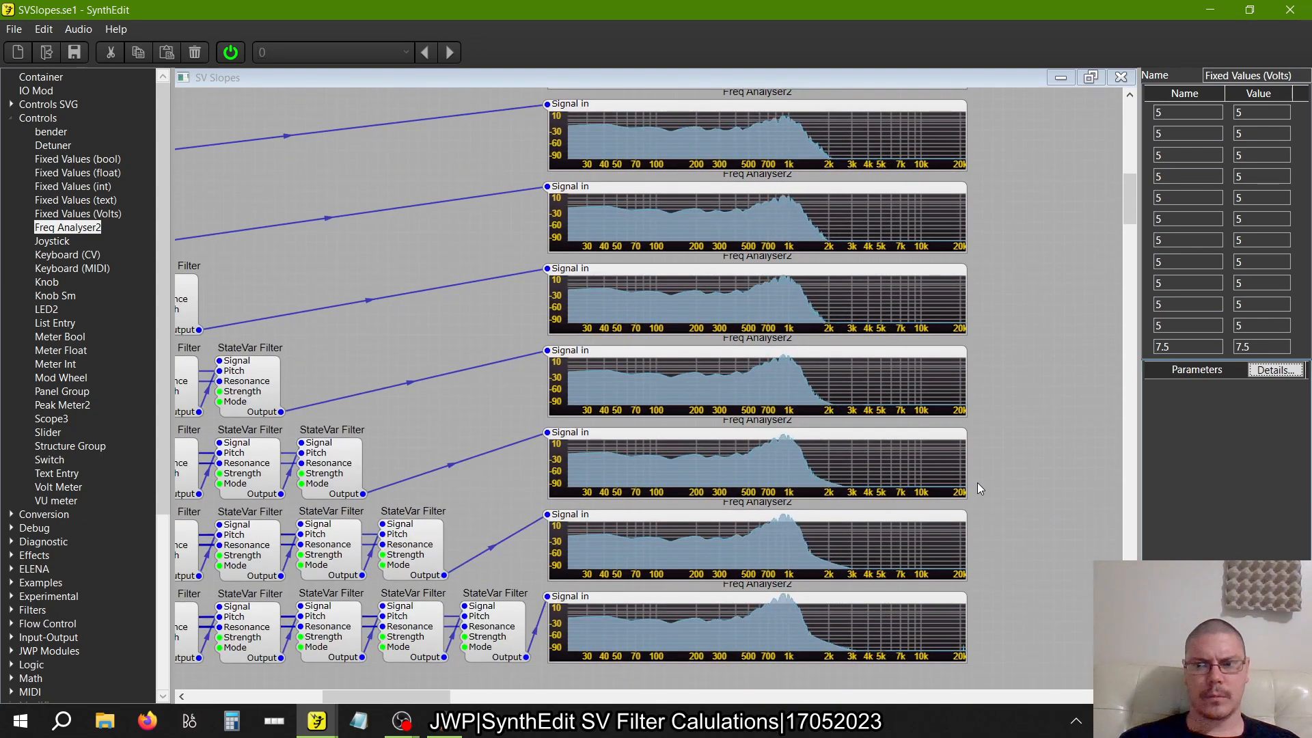
# Return the name and value of the twelfth Fixed Values (Volts) entry to 5
pyautogui.click(1174, 349)
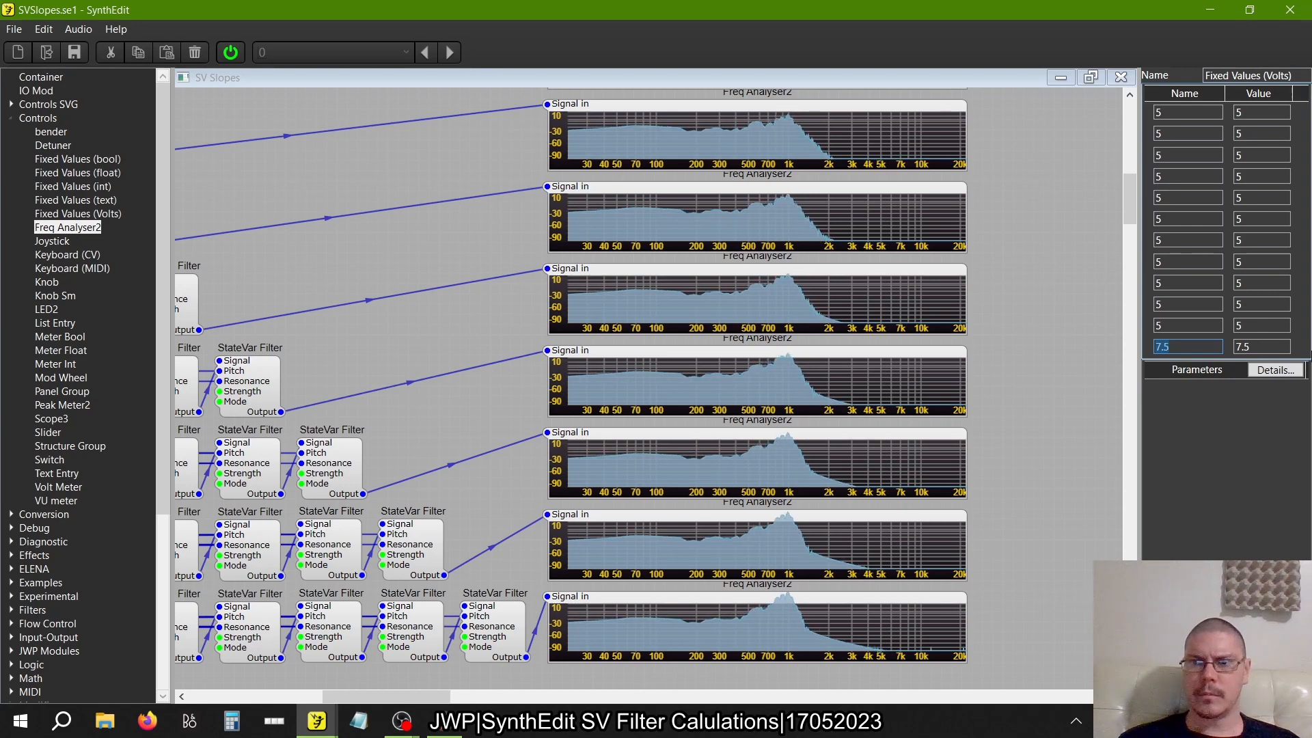
pyautogui.write('5')
pyautogui.press('Tab')
pyautogui.write('5')
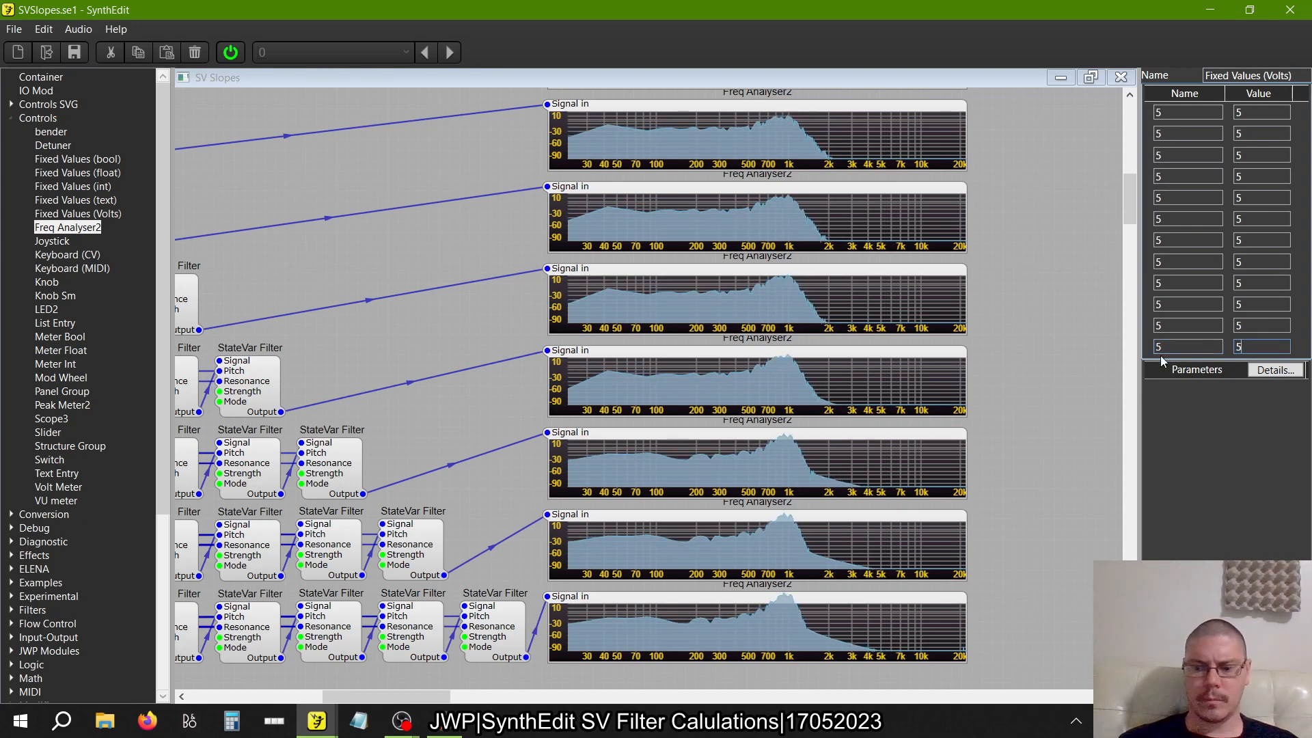
pyautogui.press('Tab')
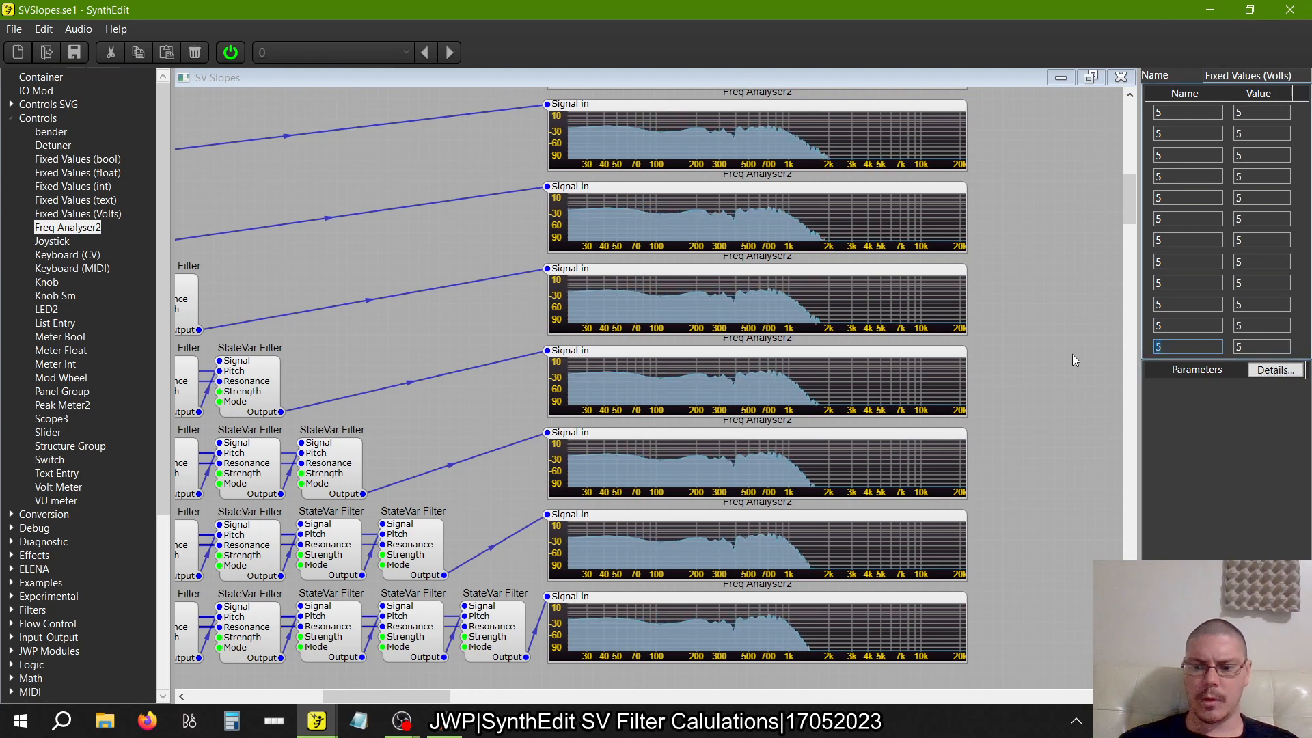
# Try 6 as both the name and value of the twelfth Fixed Values (Volts) entry
pyautogui.press('BackSpace')
pyautogui.write('6')
pyautogui.press('Tab')
pyautogui.write('6')
pyautogui.press('Tab')
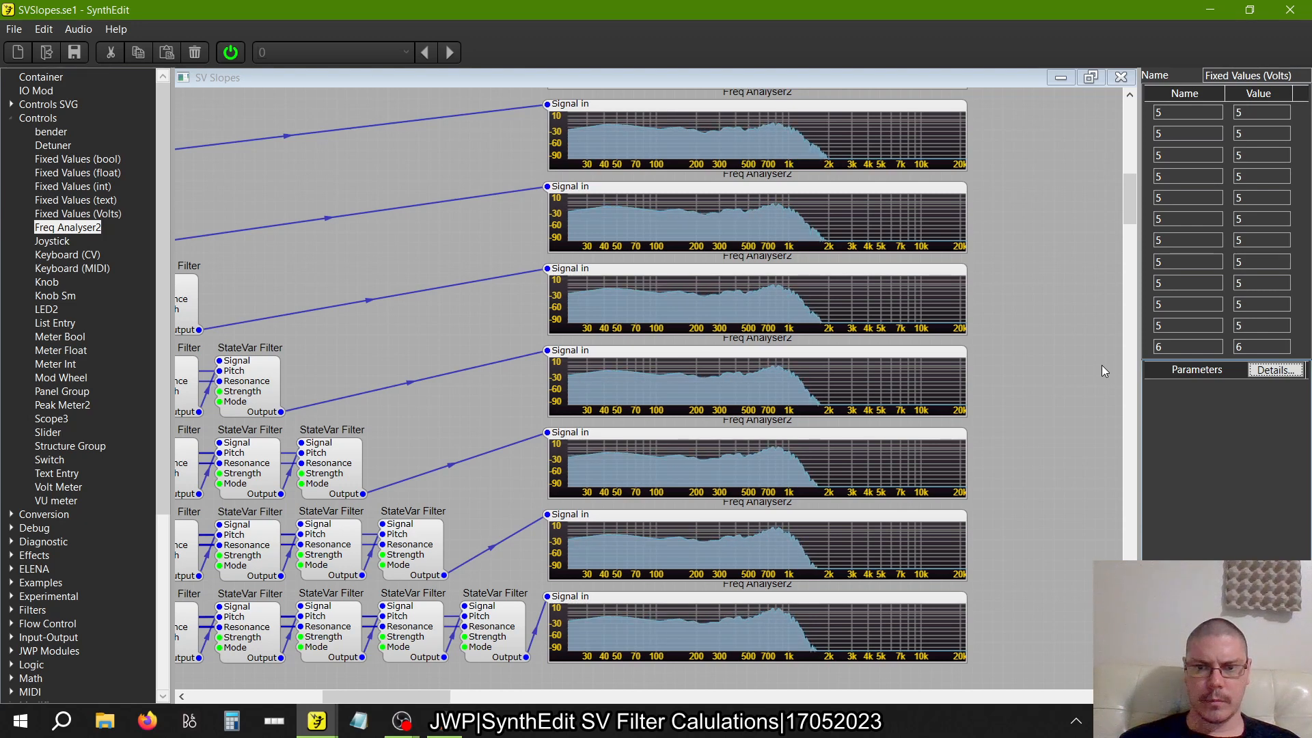
# Change the twelfth Resonance voltage entry back to 5 in both its name and value
pyautogui.hotkey('shift', 'Tab')
pyautogui.hotkey('shift', 'Tab')
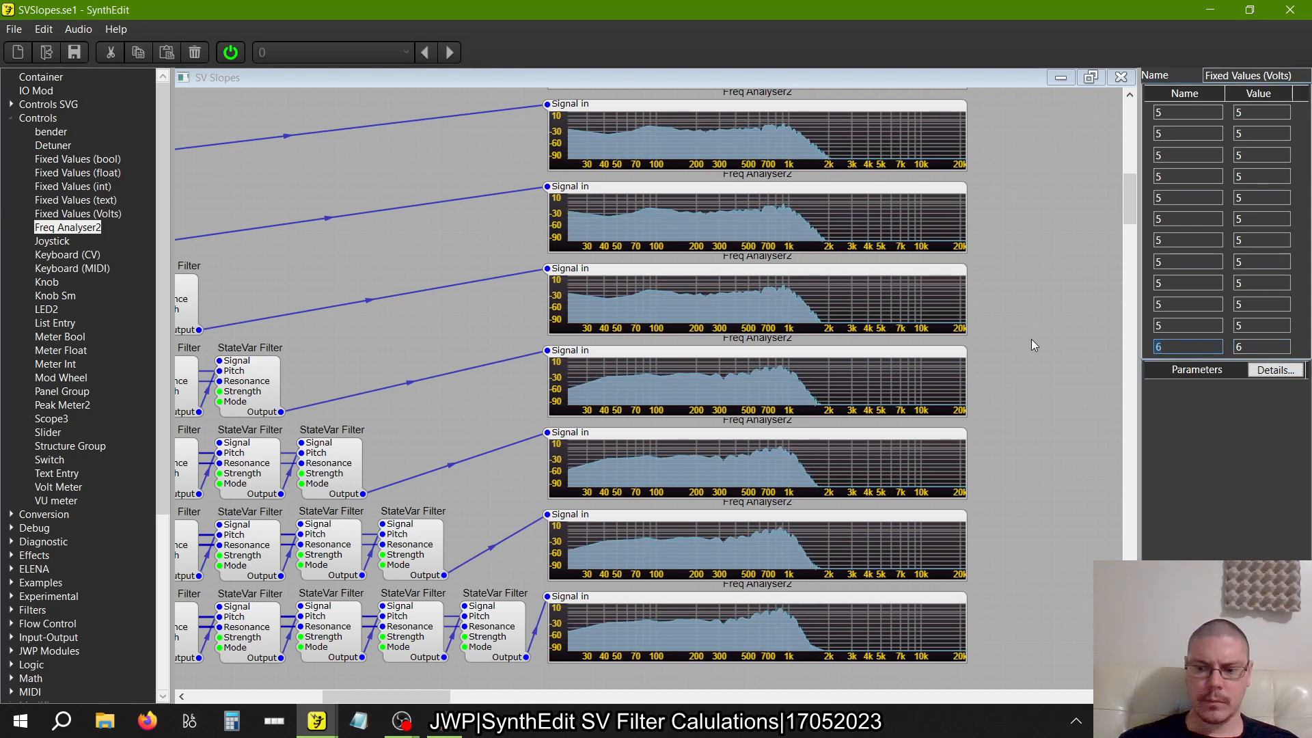
pyautogui.write('5')
pyautogui.press('Tab')
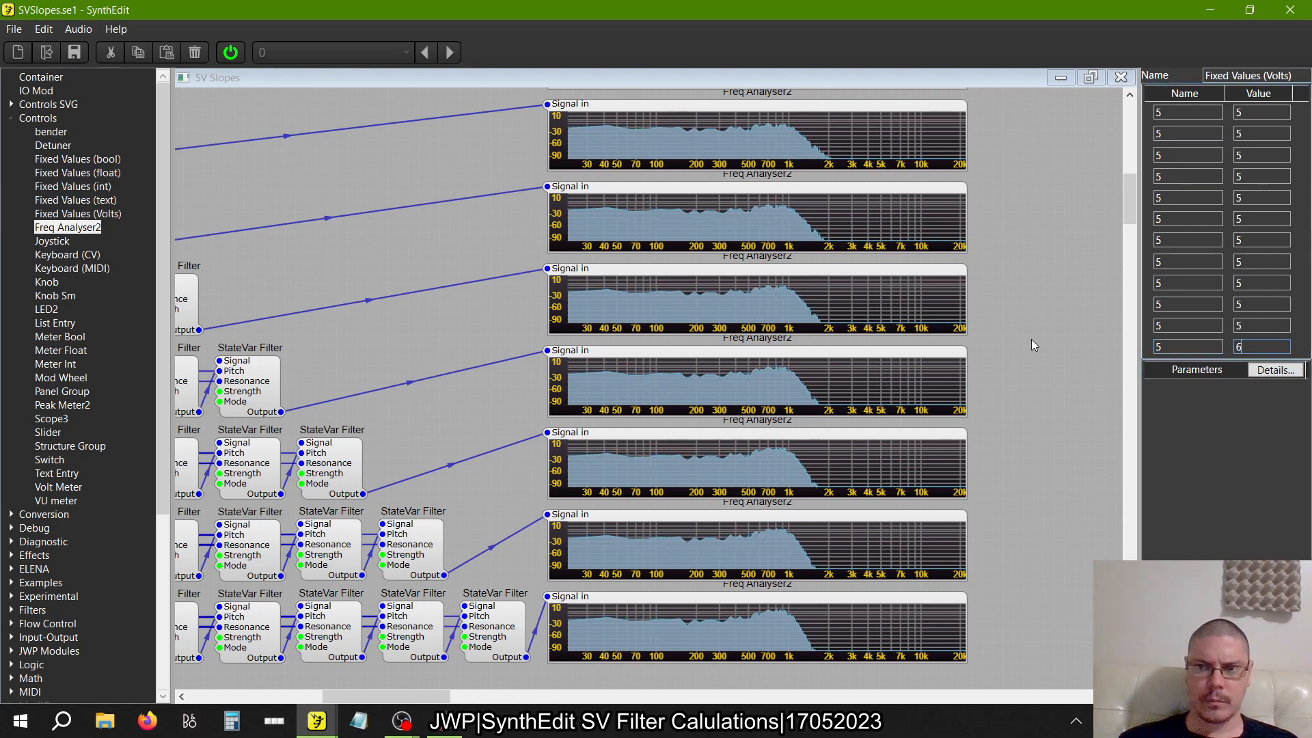
pyautogui.press('BackSpace')
pyautogui.write('5')
pyautogui.press('Tab')
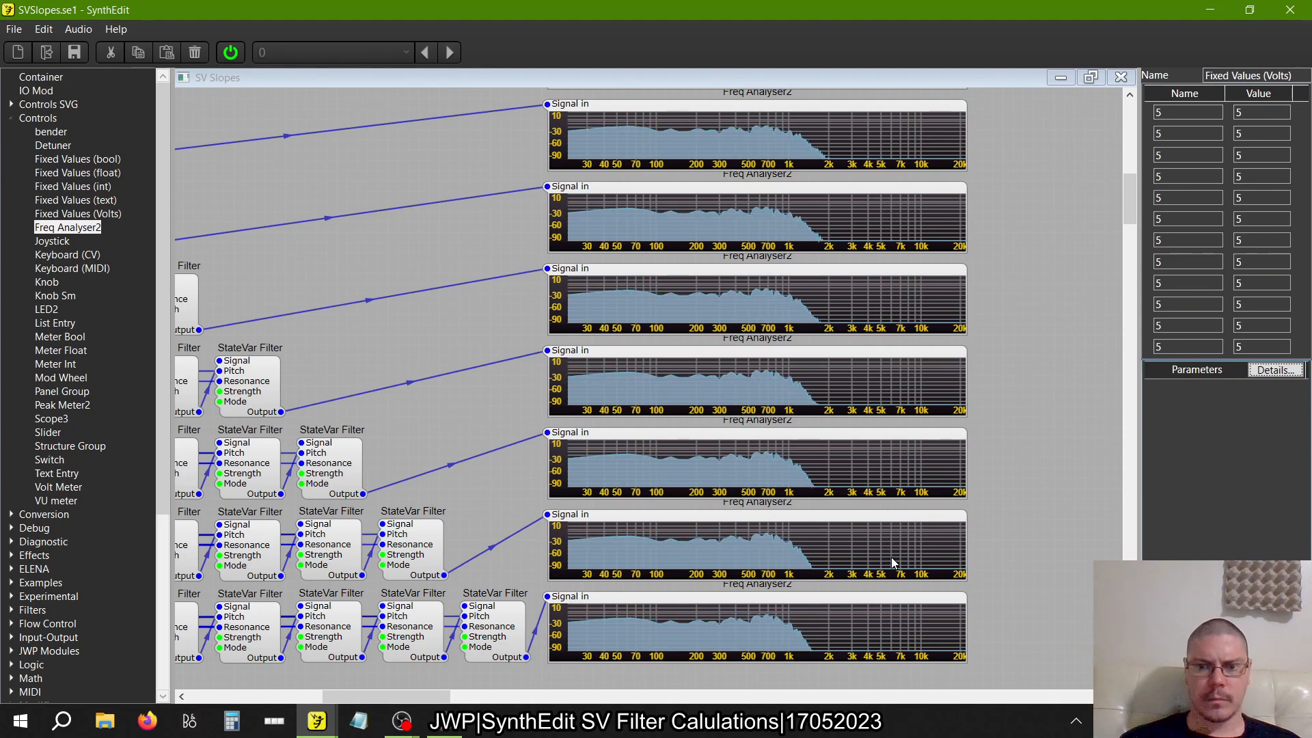
# Examine the slopes around the 1k cutoff on the analysers of all twelve rows with 5 V Resonance
pyautogui.scroll(5, 891, 561)
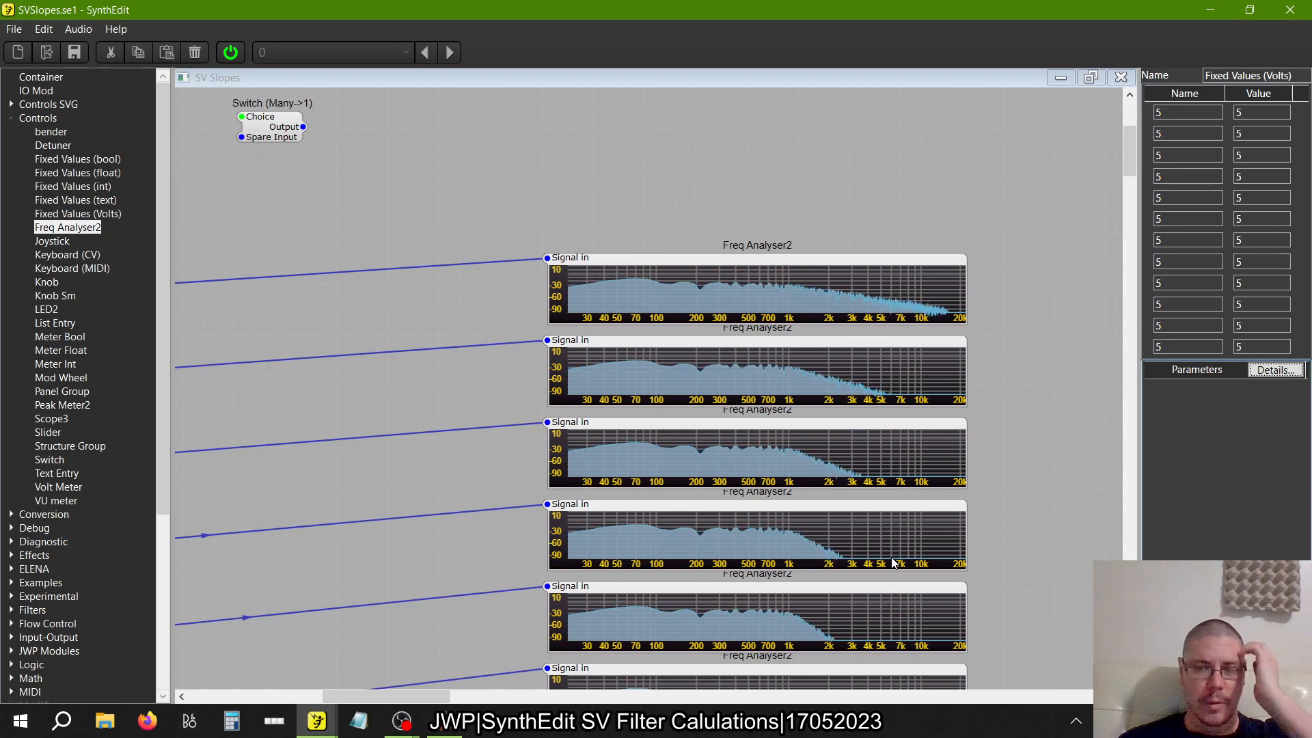
pyautogui.scroll(-10, 893, 562)
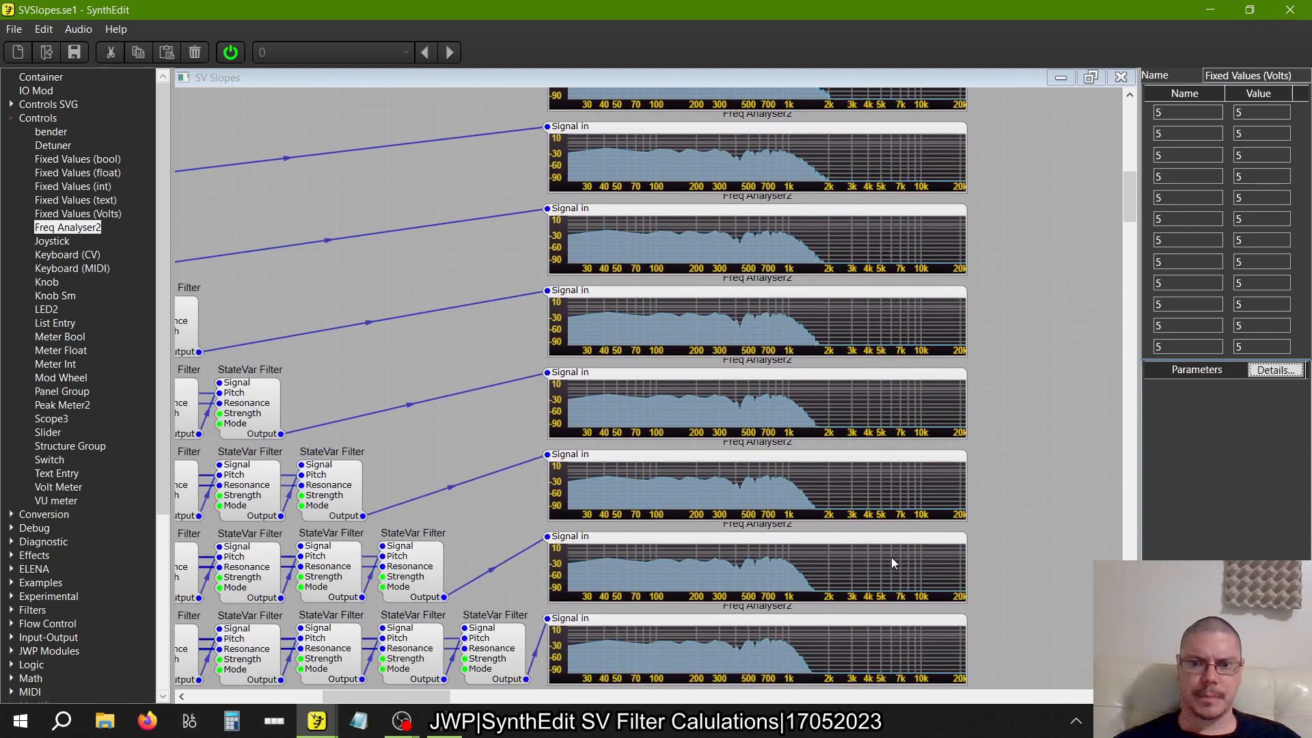
pyautogui.scroll(-2, 893, 561)
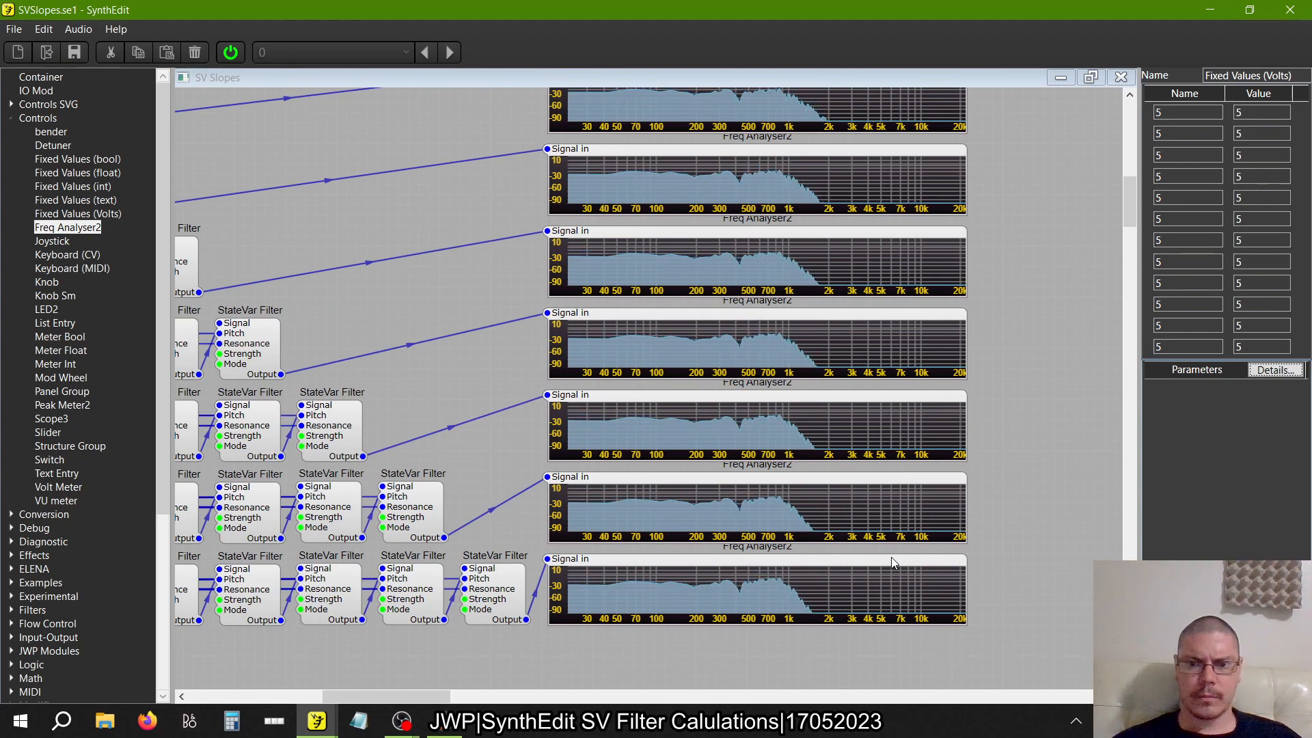
pyautogui.scroll(3, 891, 556)
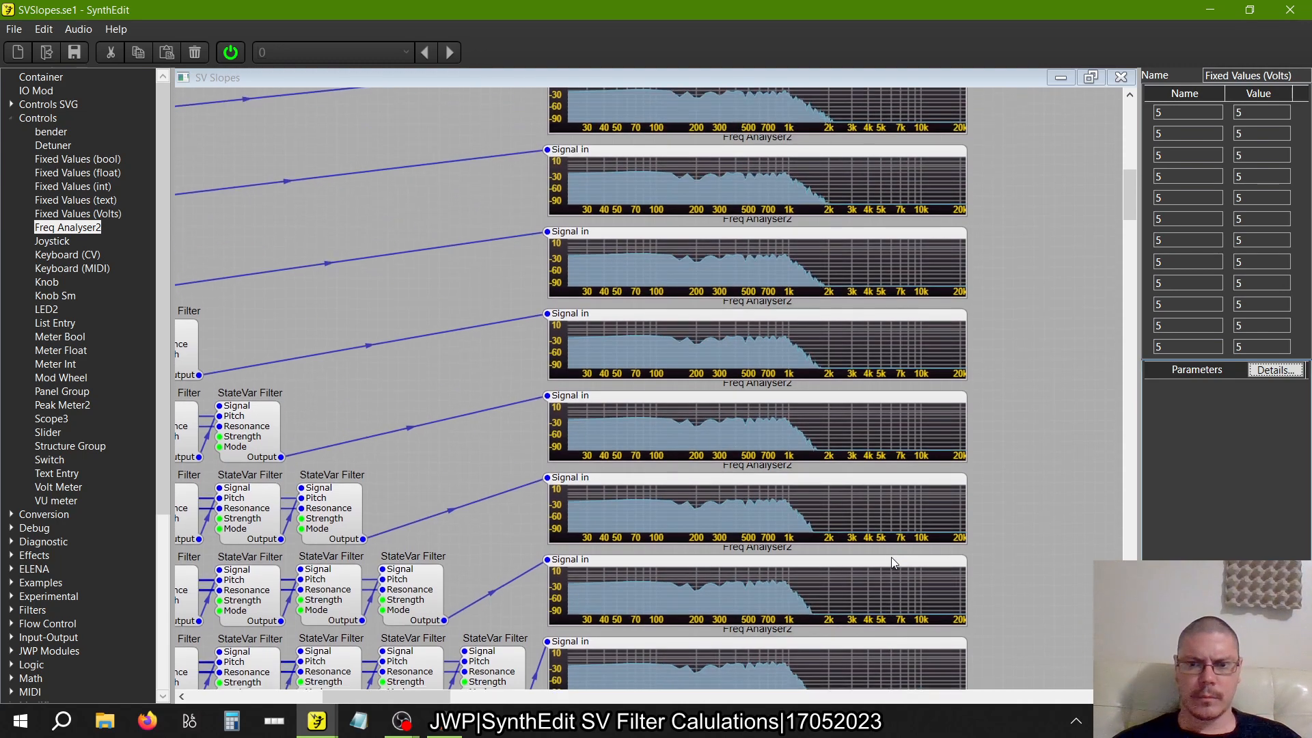
pyautogui.scroll(4, 891, 556)
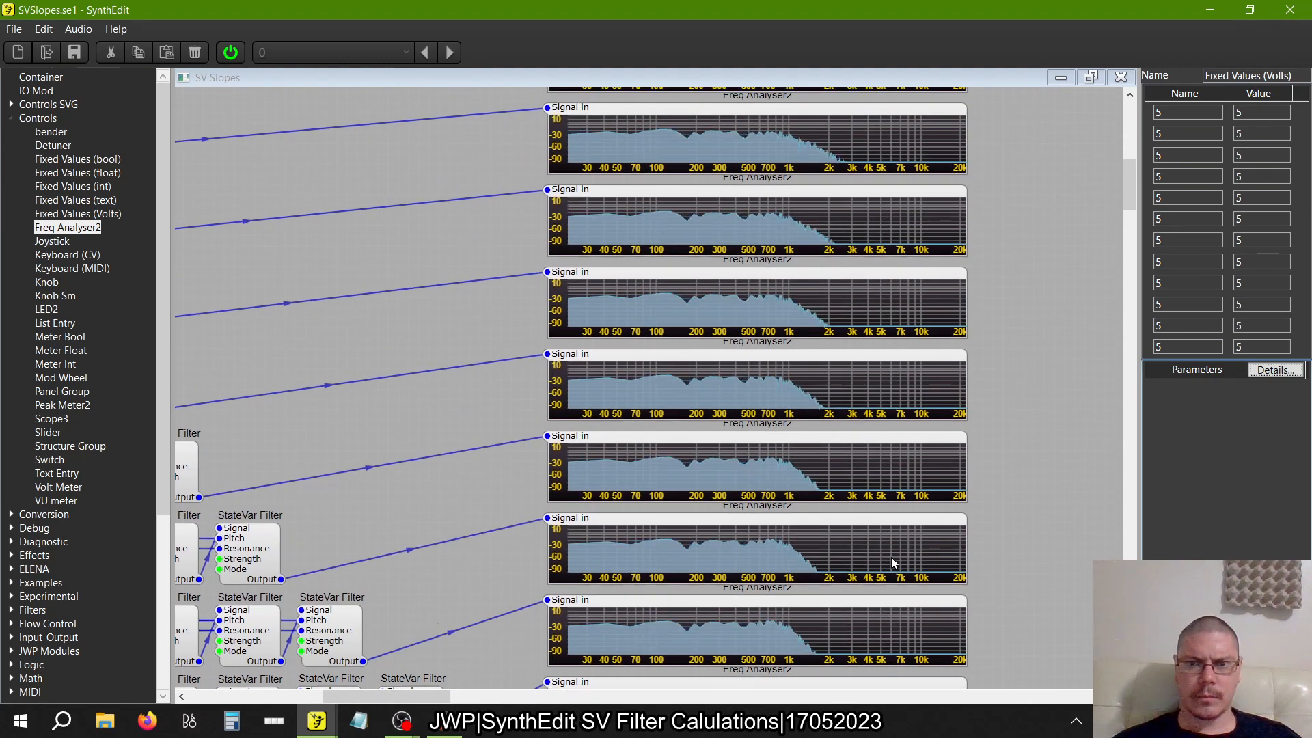
pyautogui.scroll(6, 891, 556)
pyautogui.scroll(-8, 891, 562)
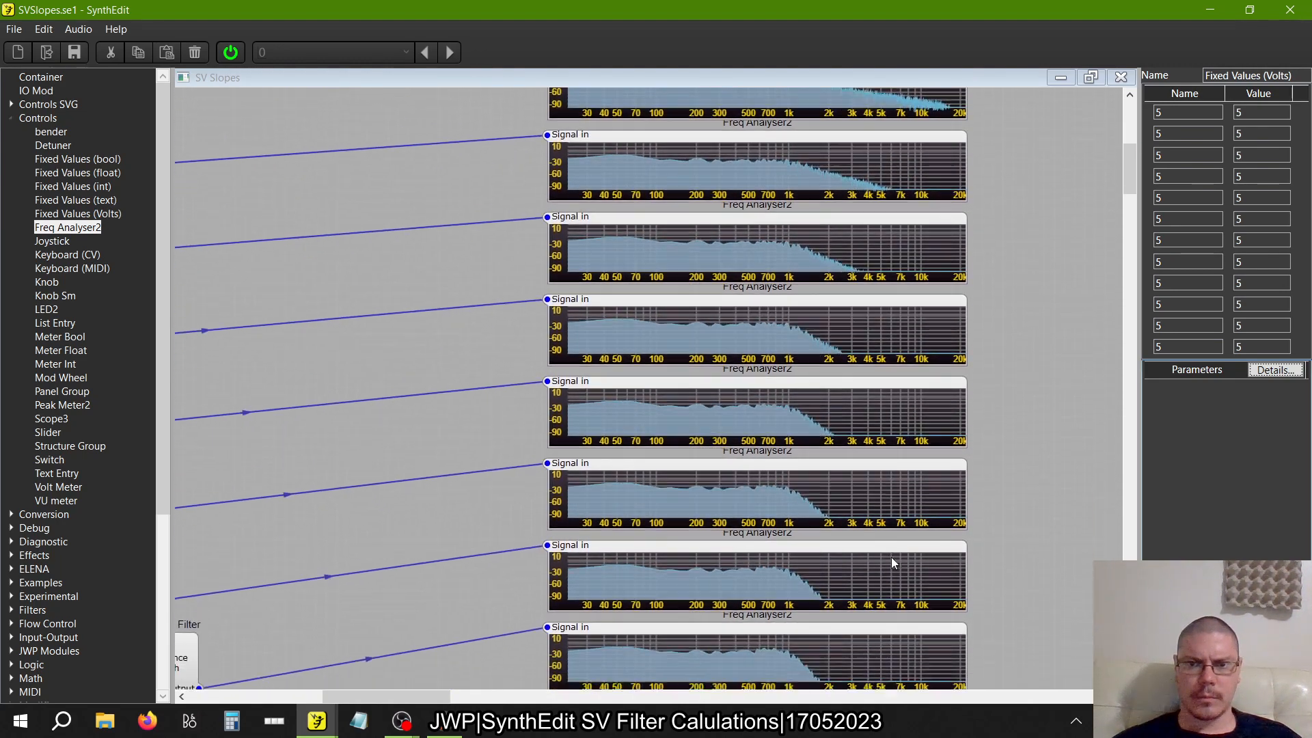
pyautogui.scroll(-5, 891, 562)
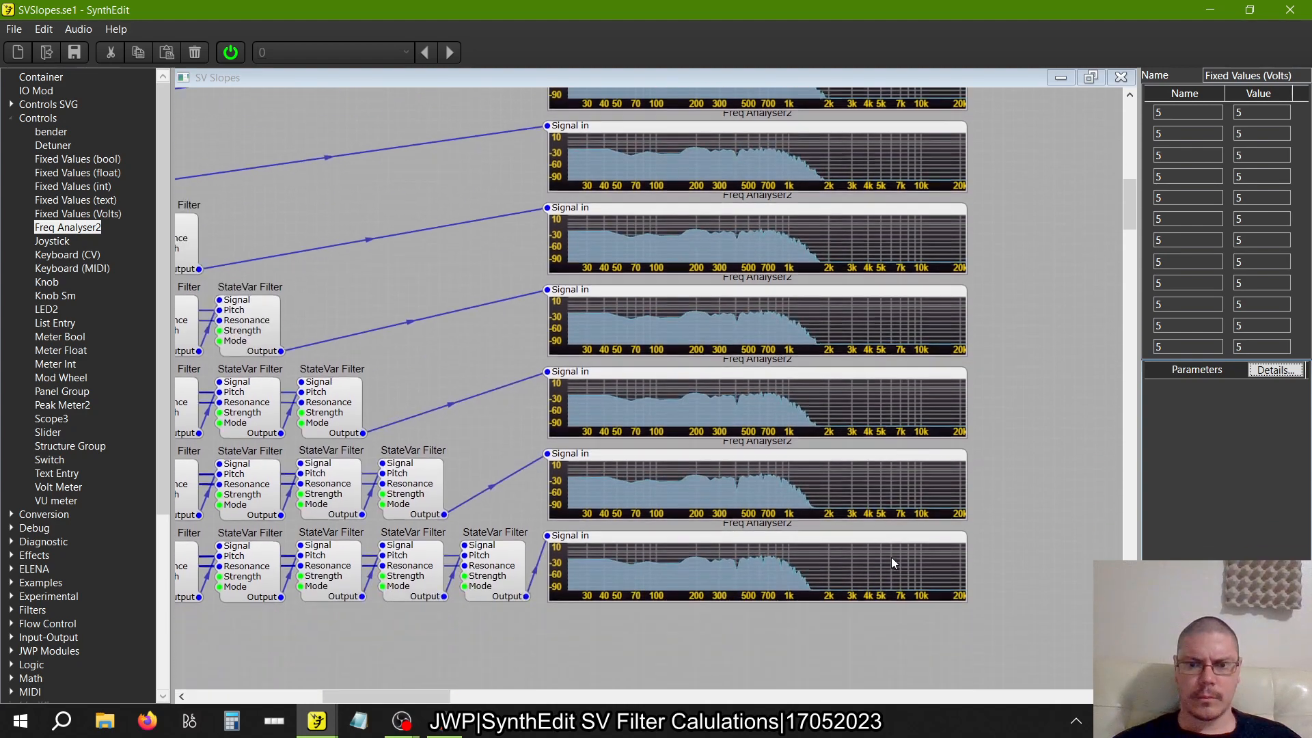
# Try 5.5 as both the name and value of the twelfth Fixed Values (Volts) entry
pyautogui.click(1178, 346)
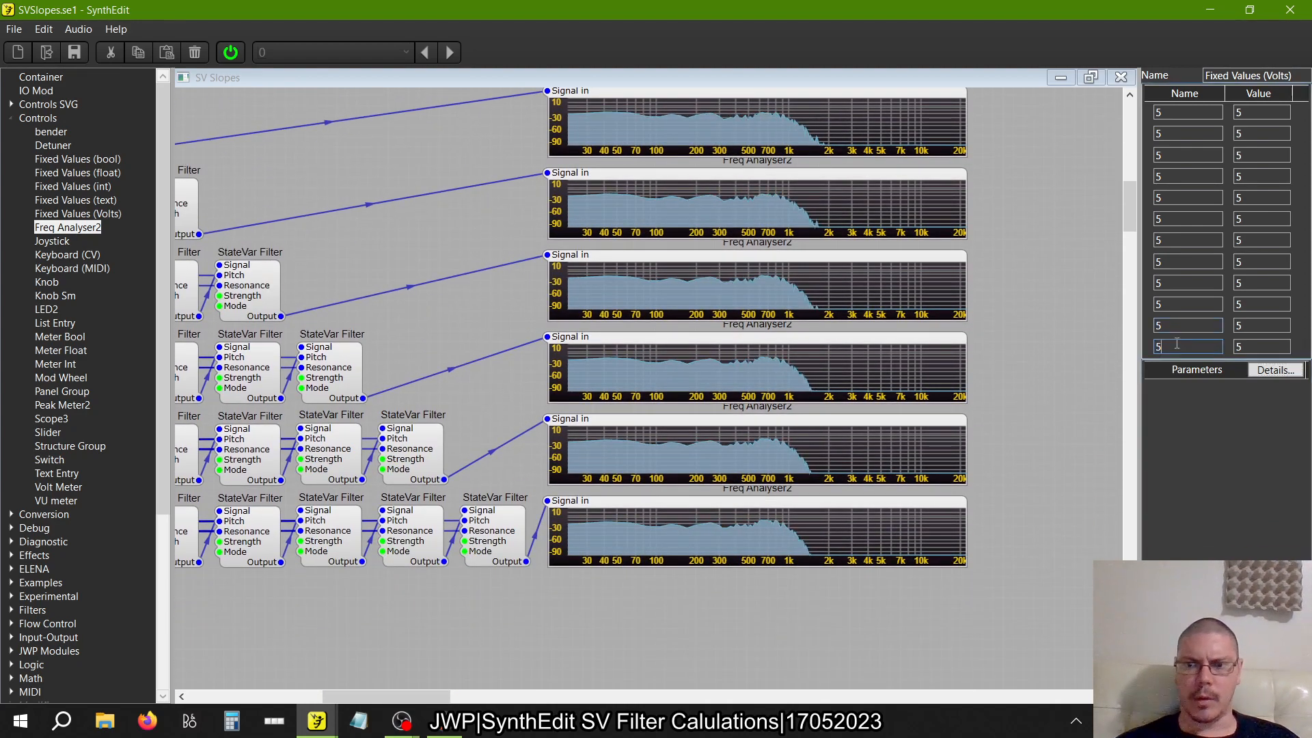
pyautogui.write('.5')
pyautogui.click(1268, 346)
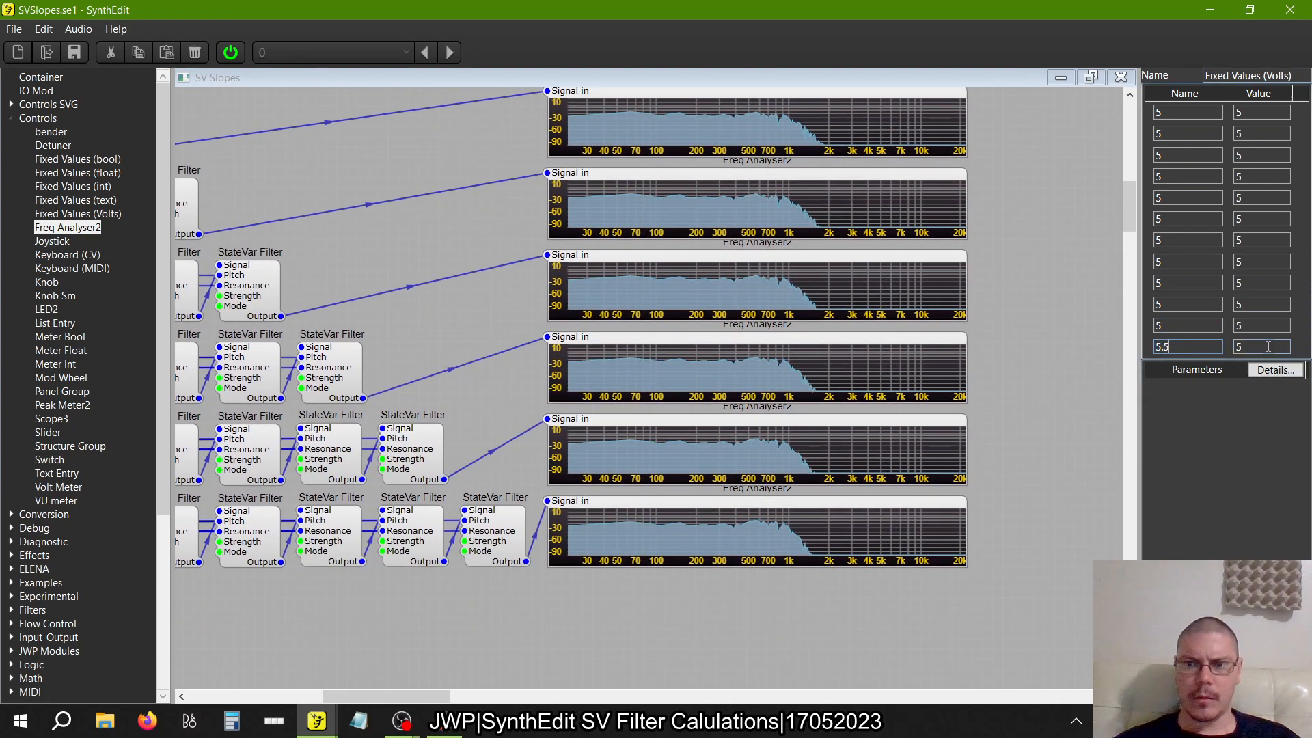
pyautogui.write('.5')
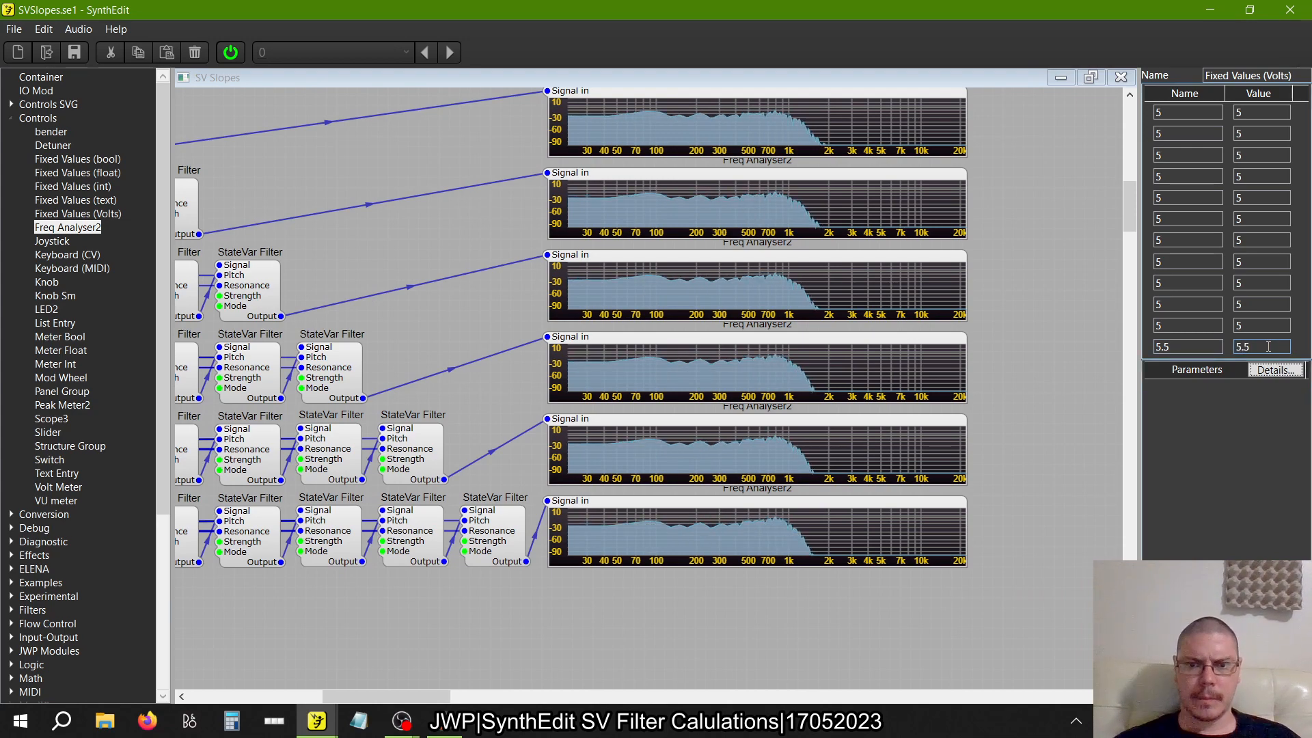
# Inspect the analyser curves around 1k up close, from the single-filter row down to the twelve-filter row
pyautogui.scroll(8, 1135, 381)
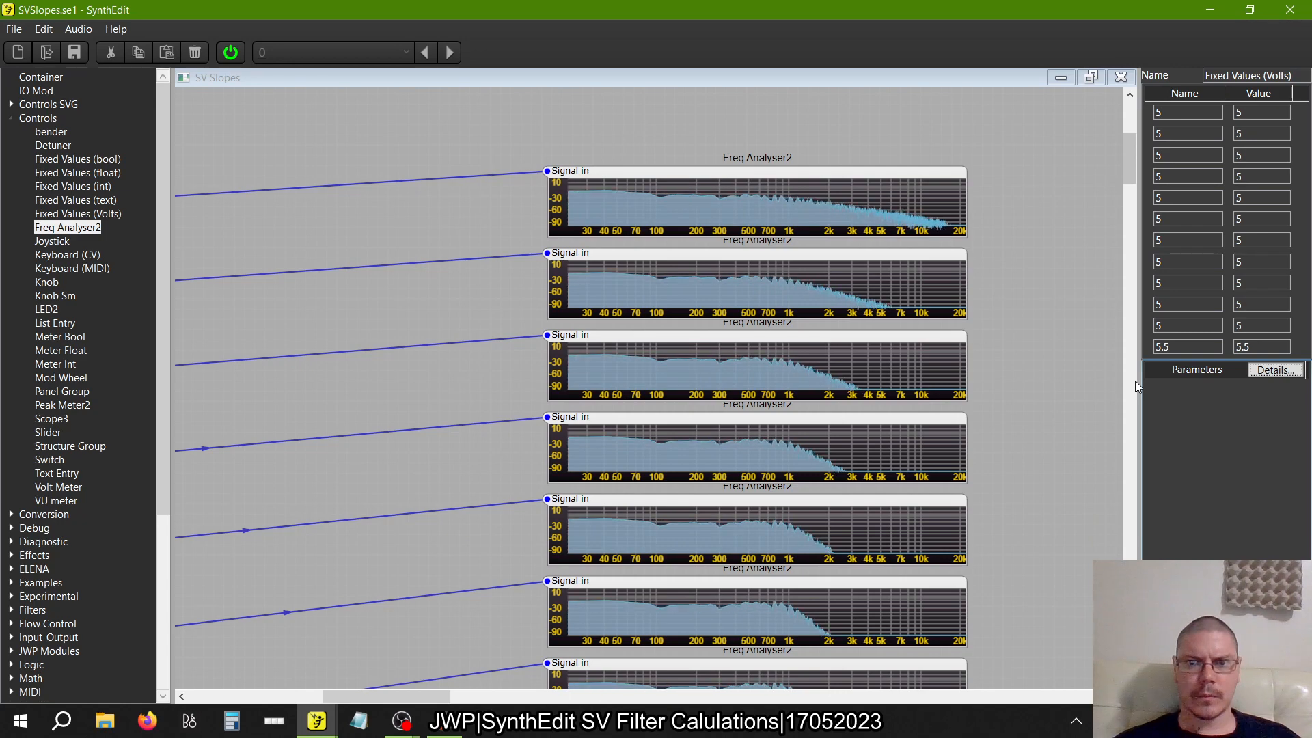
pyautogui.scroll(5, 818, 217)
pyautogui.scroll(3, 816, 218)
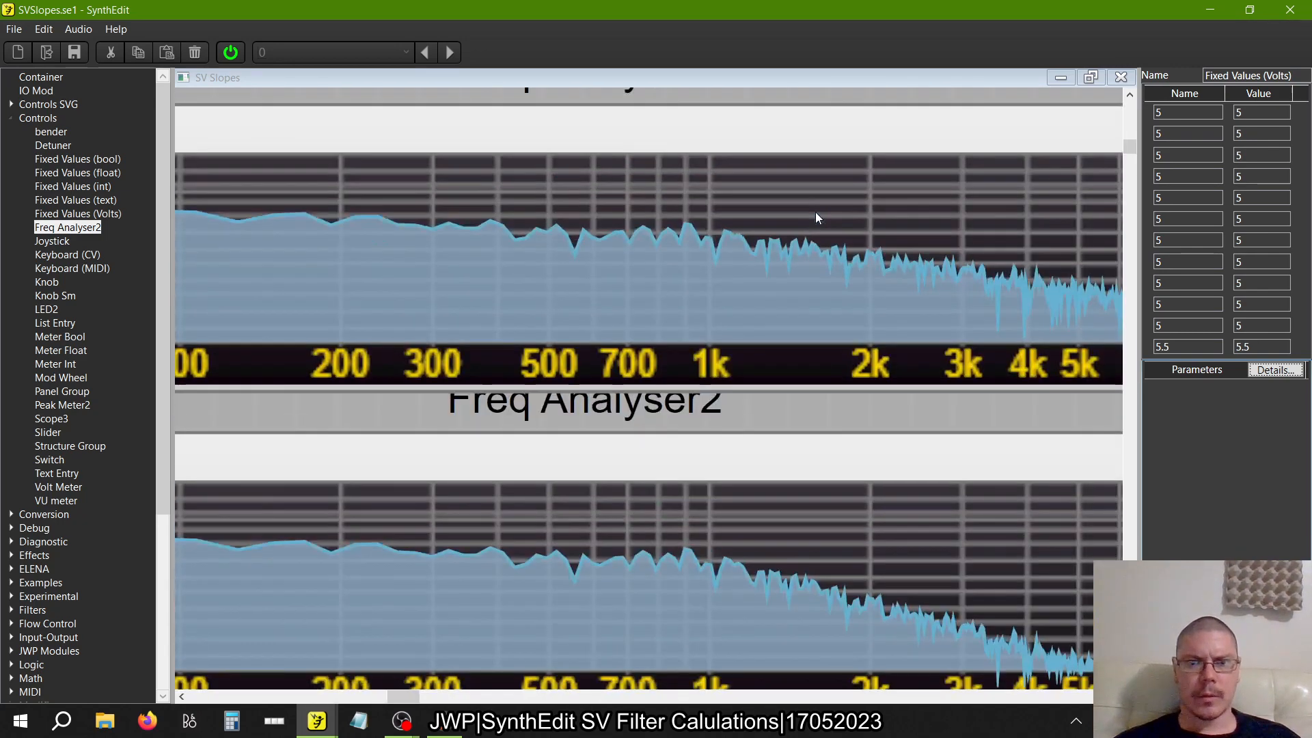
pyautogui.hscroll(-5, 816, 217)
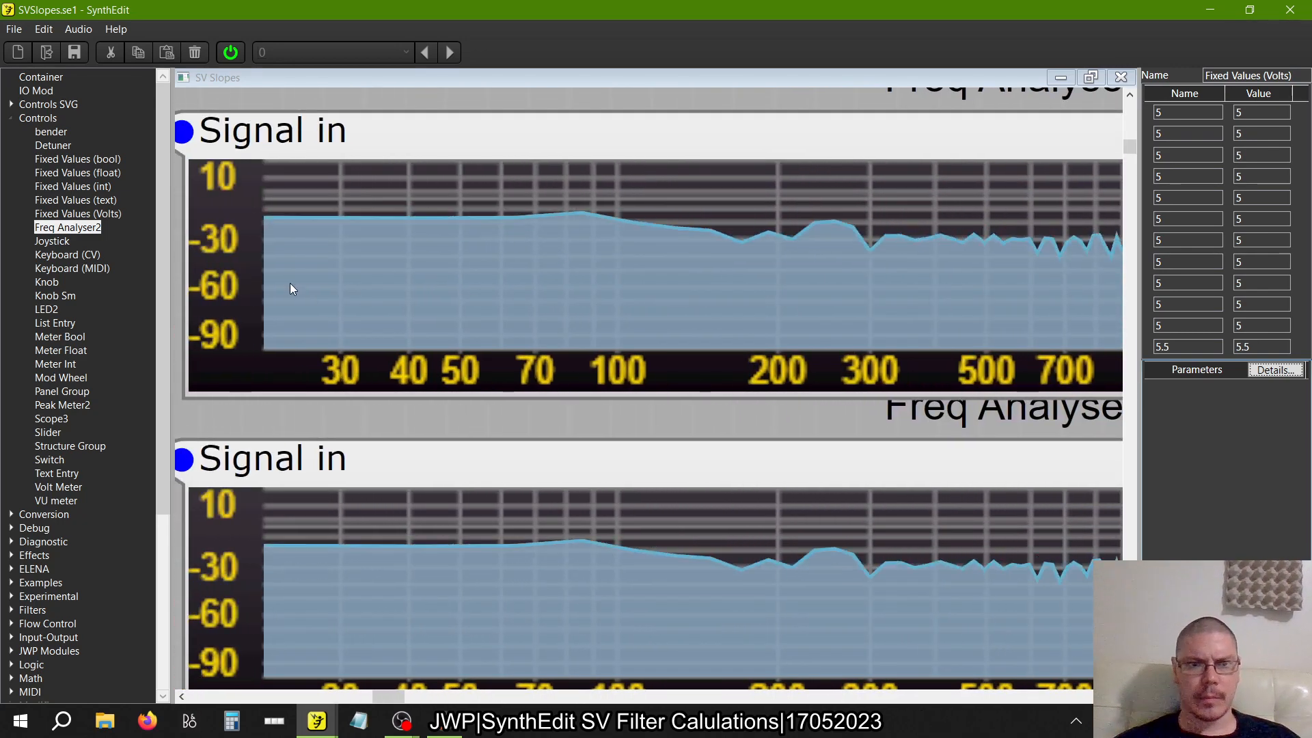
pyautogui.hscroll(5, 564, 253)
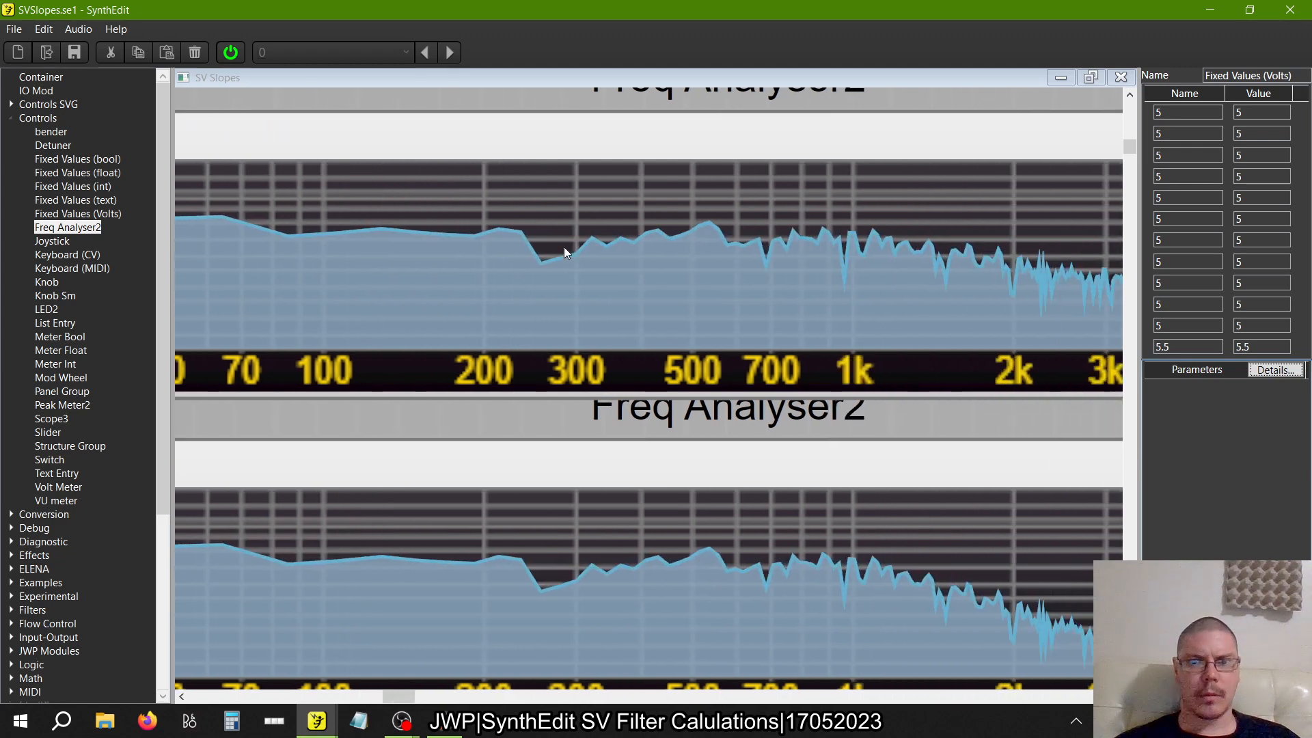
pyautogui.hscroll(-3, 755, 249)
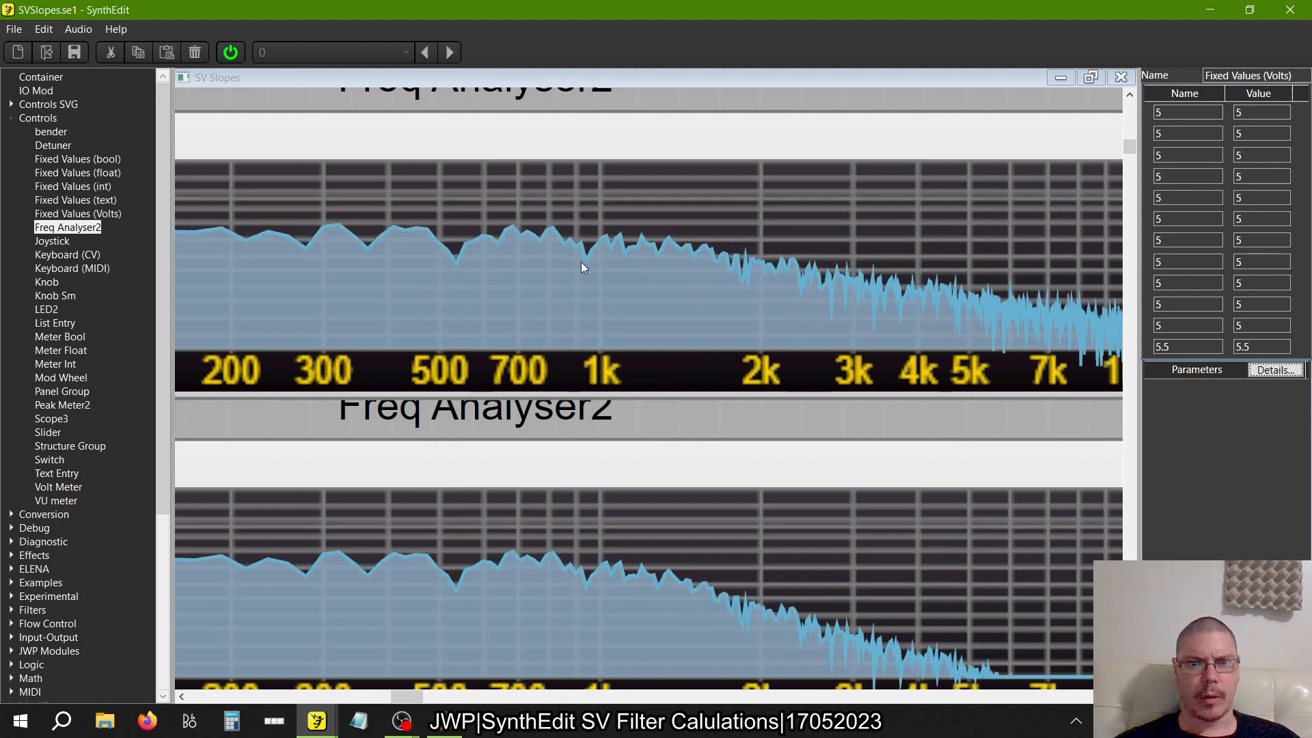
pyautogui.scroll(-5, 597, 240)
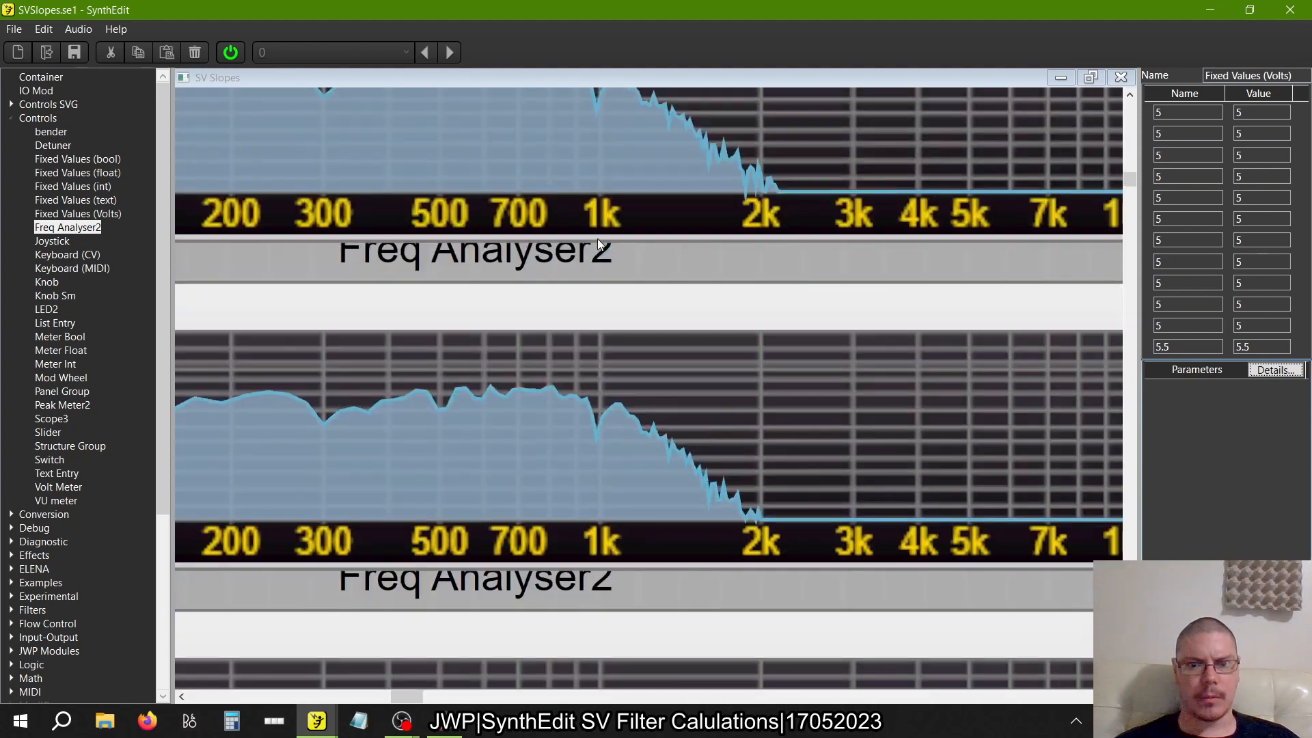
pyautogui.scroll(-1, 597, 244)
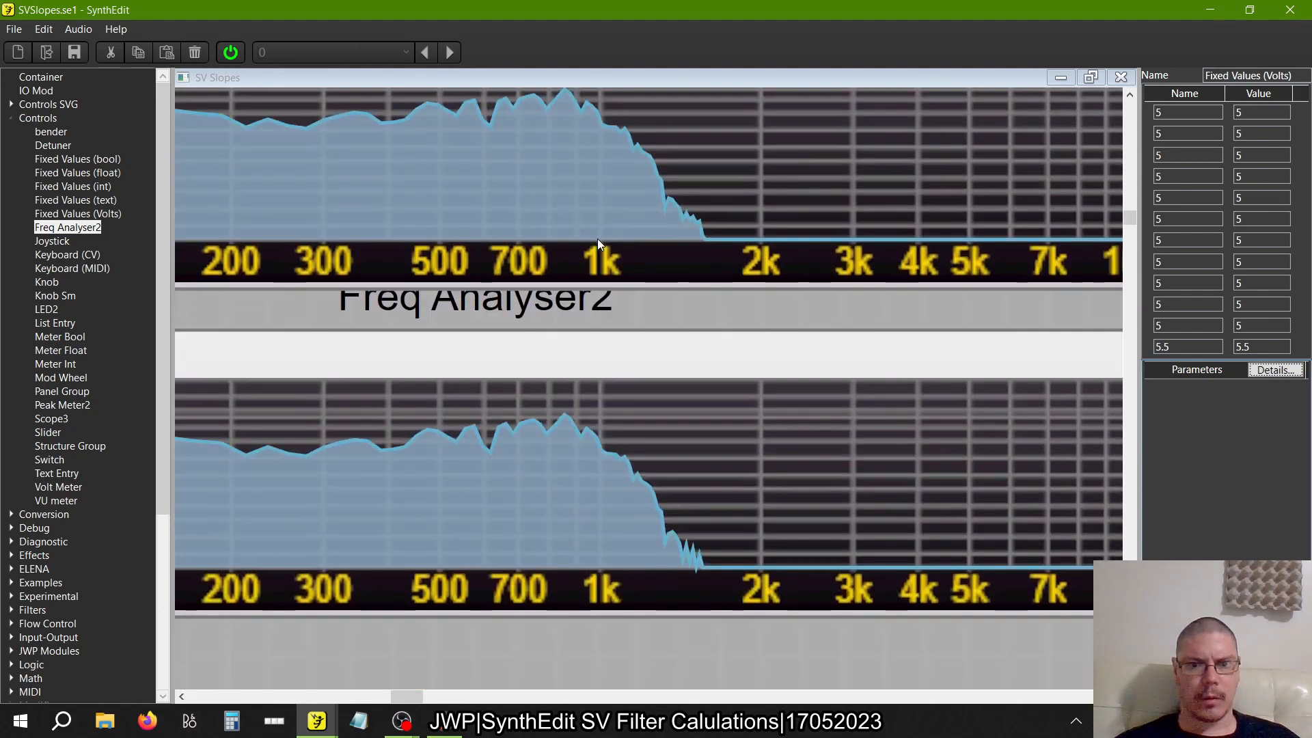
# Restore the twelfth Fixed Values (Volts) entry's name and value to 5 and recheck the analyser curves around 1k
pyautogui.click(1203, 347)
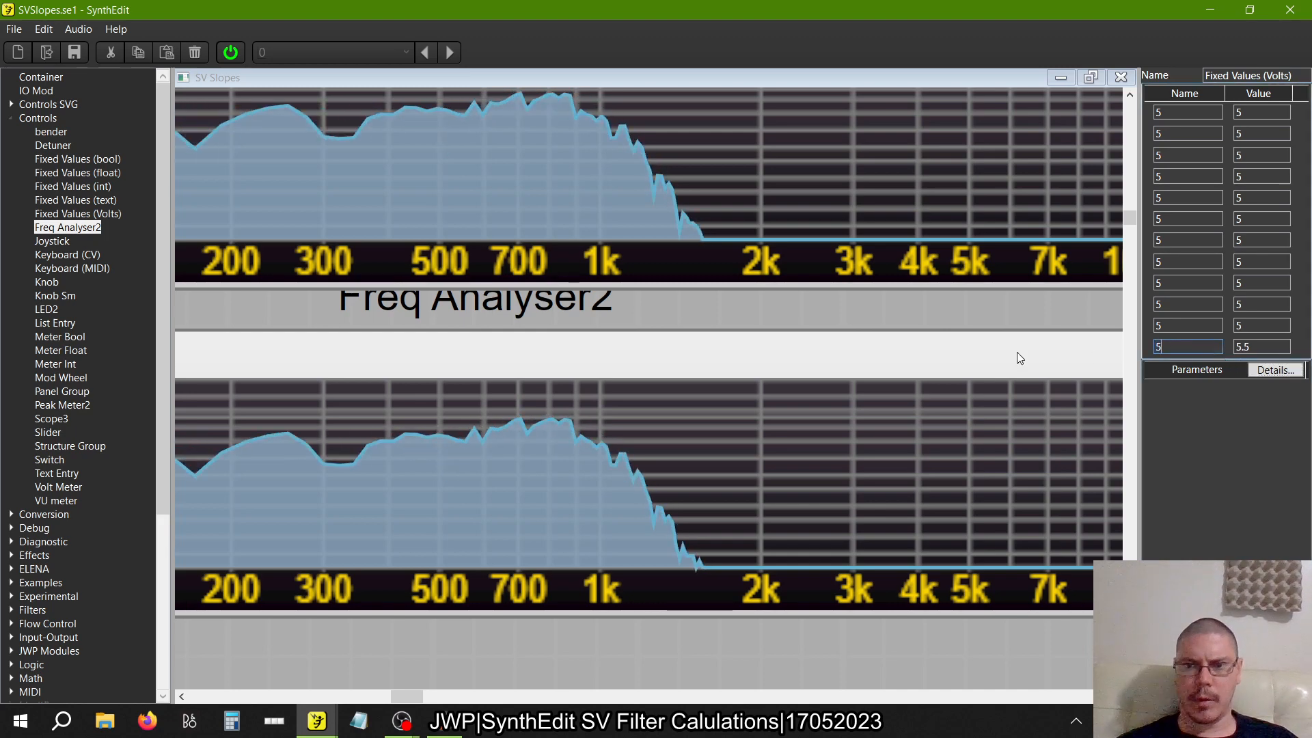
pyautogui.write('5')
pyautogui.press('Tab')
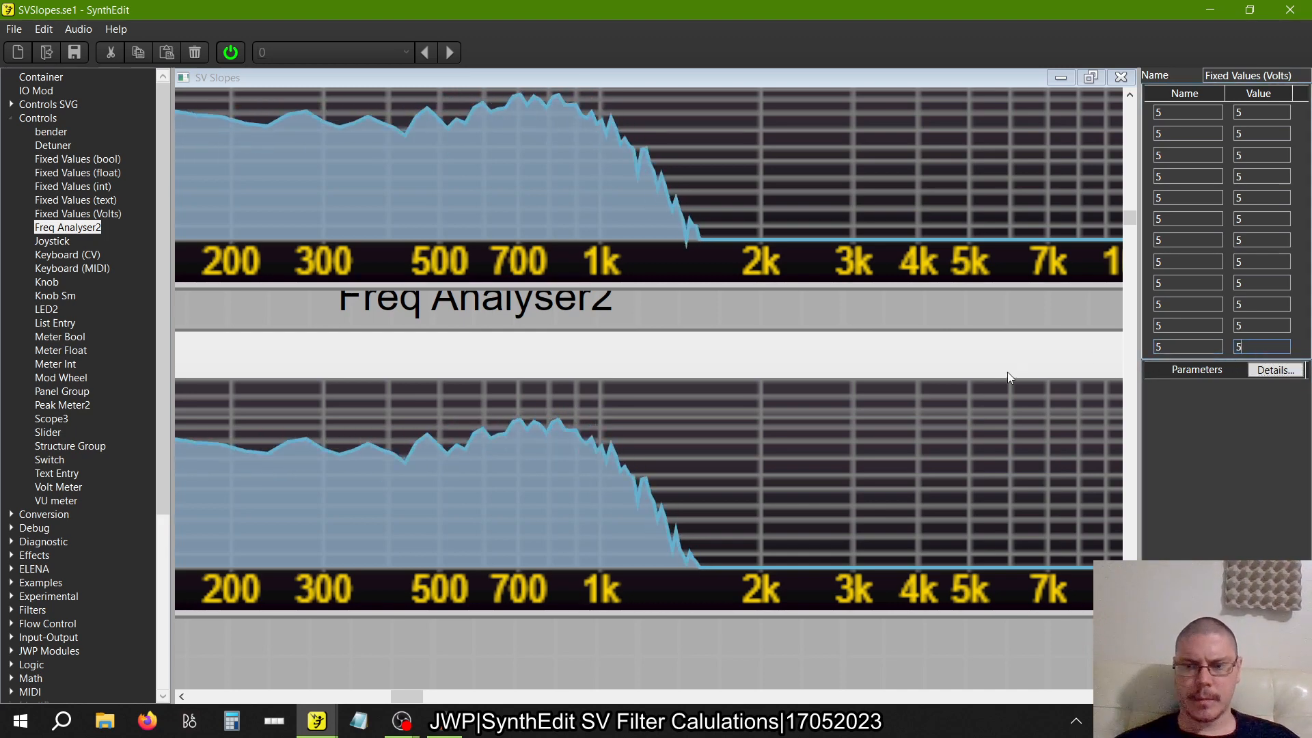
pyautogui.write('5')
pyautogui.press('Tab')
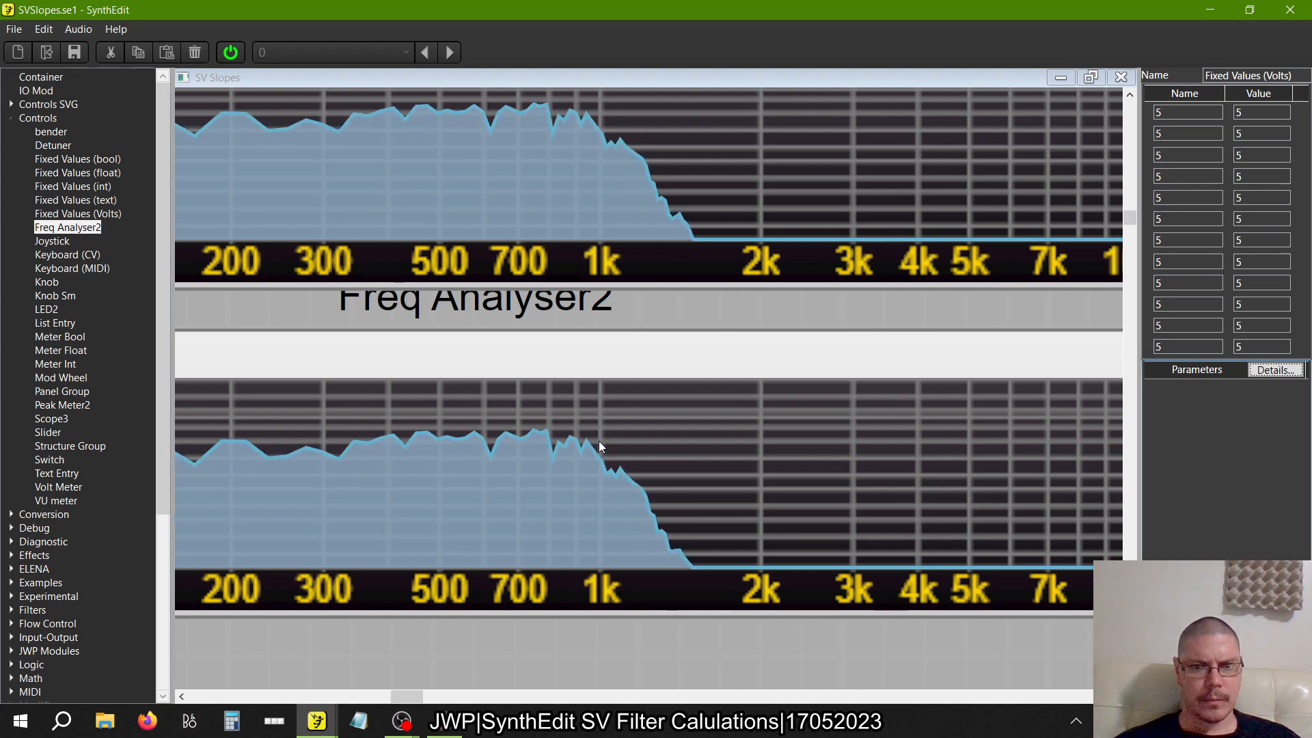
pyautogui.scroll(3, 600, 445)
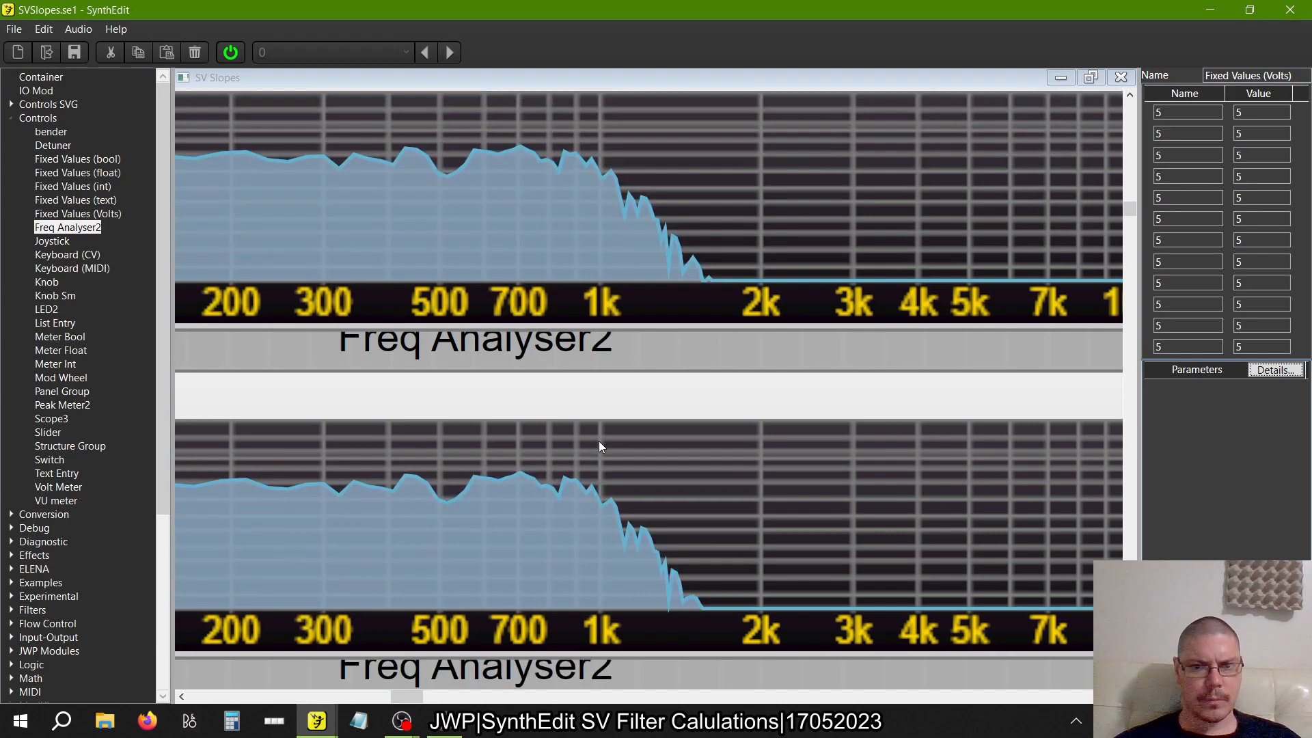
pyautogui.scroll(-1, 598, 441)
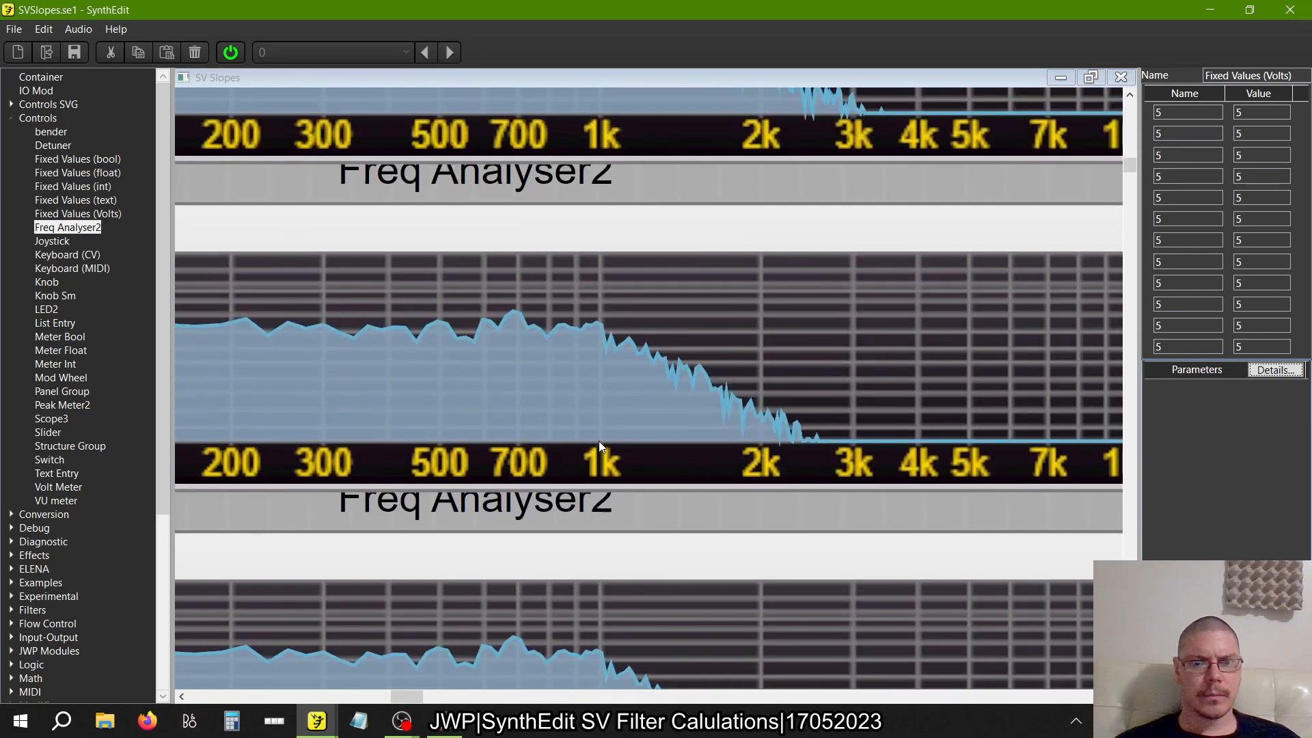
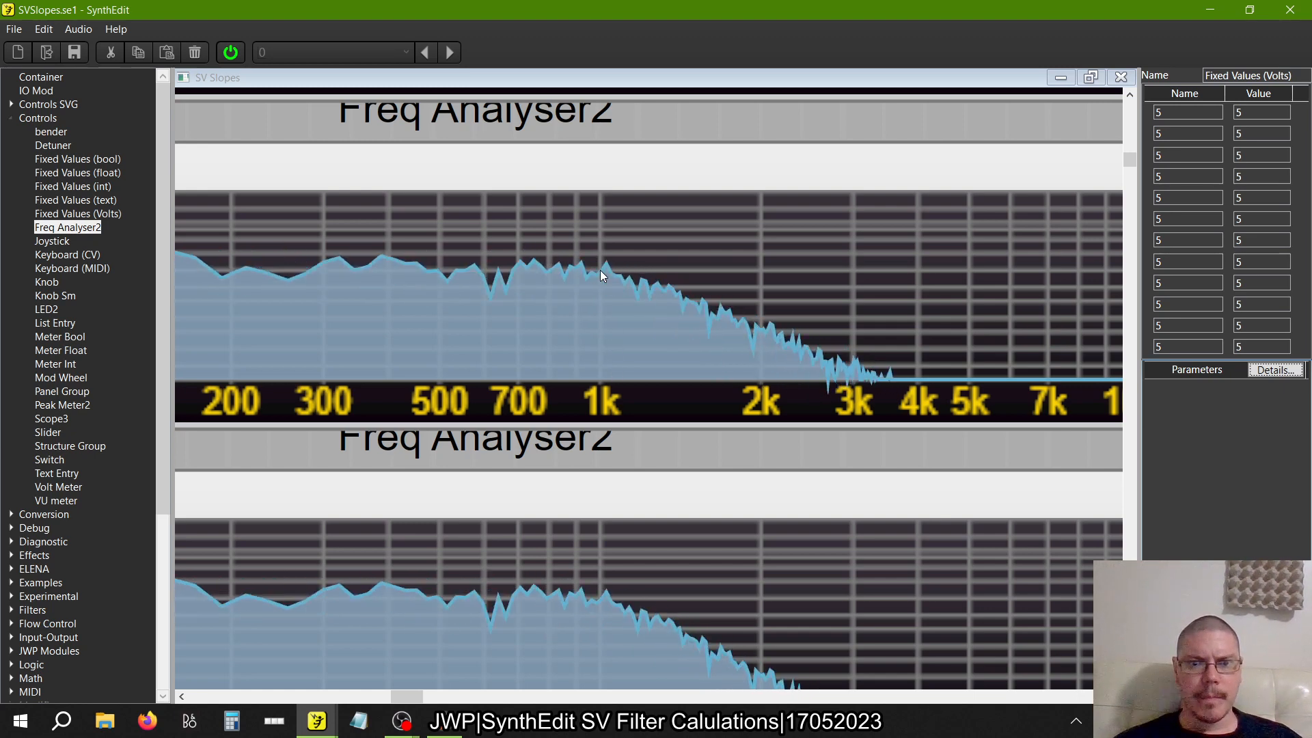
# Try 5.25 as both the name and value of the twelfth Fixed Values (Volts) entry
pyautogui.scroll(-5, 603, 275)
pyautogui.scroll(-3, 601, 275)
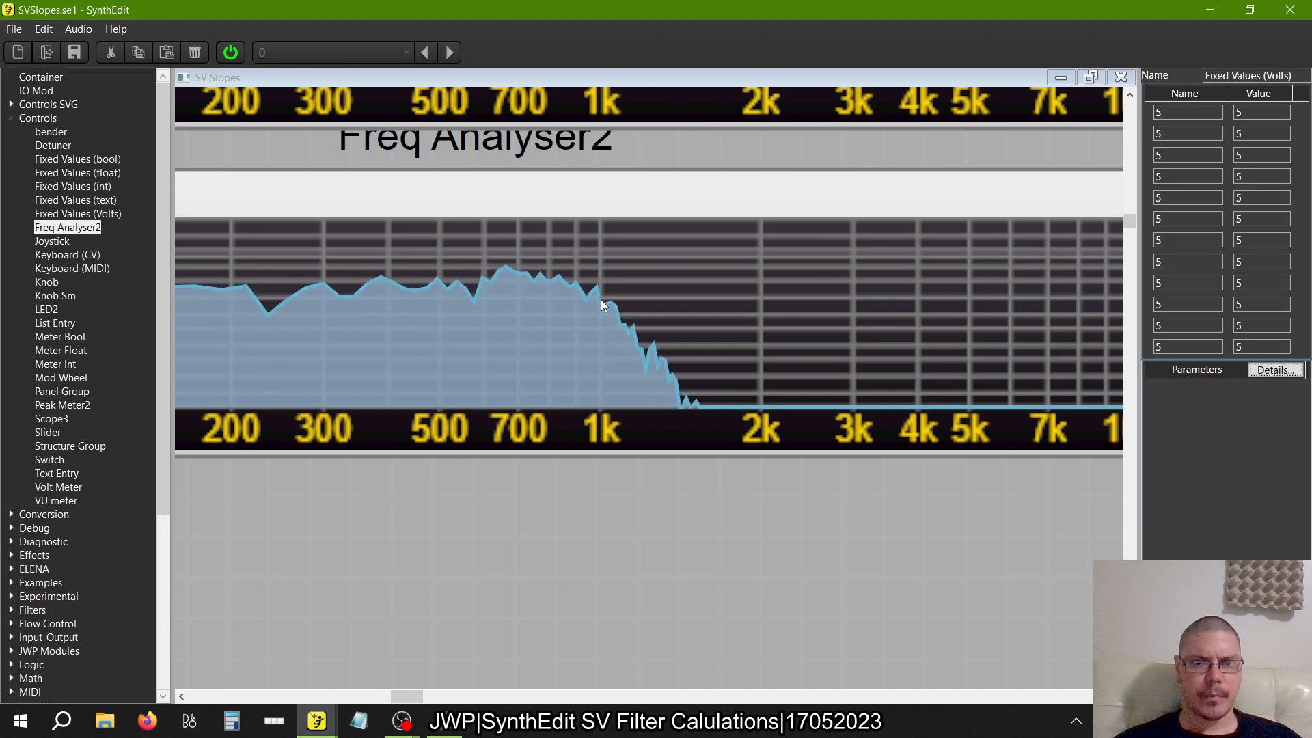
pyautogui.click(1195, 349)
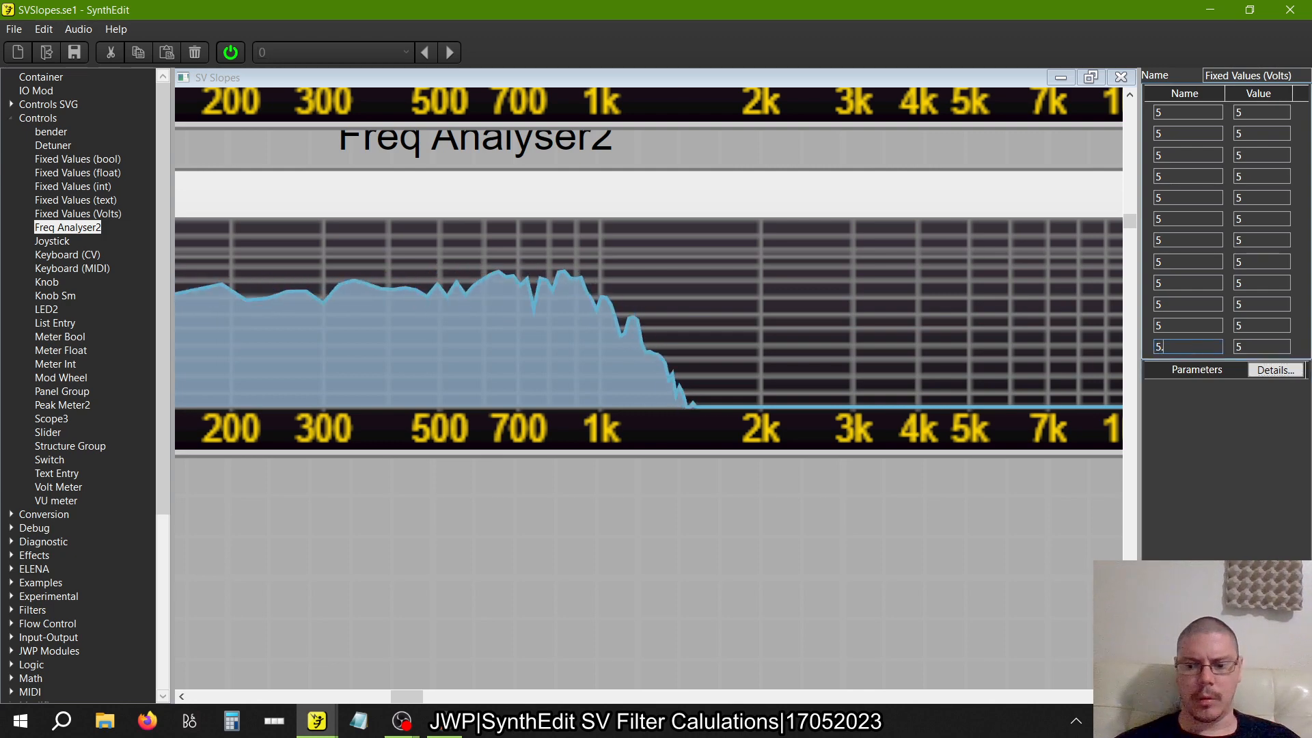
pyautogui.write('.25')
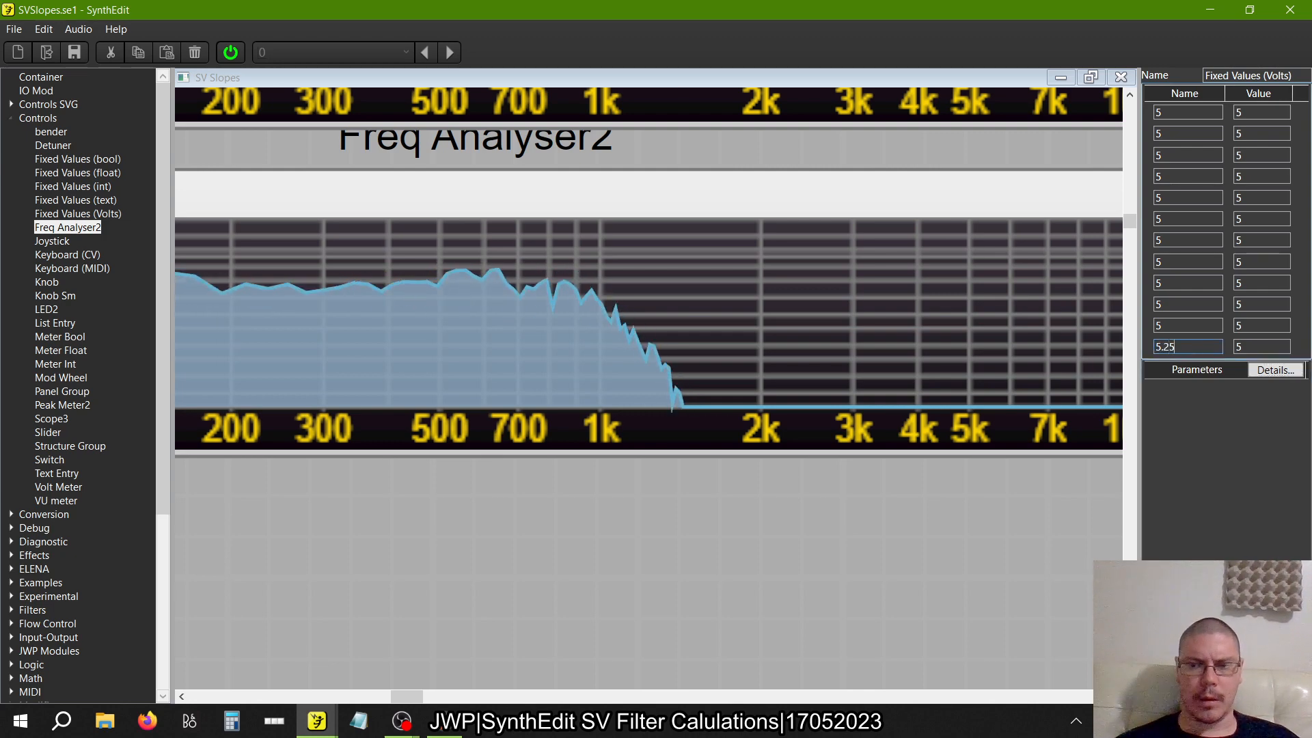
pyautogui.click(1257, 347)
pyautogui.write('.25')
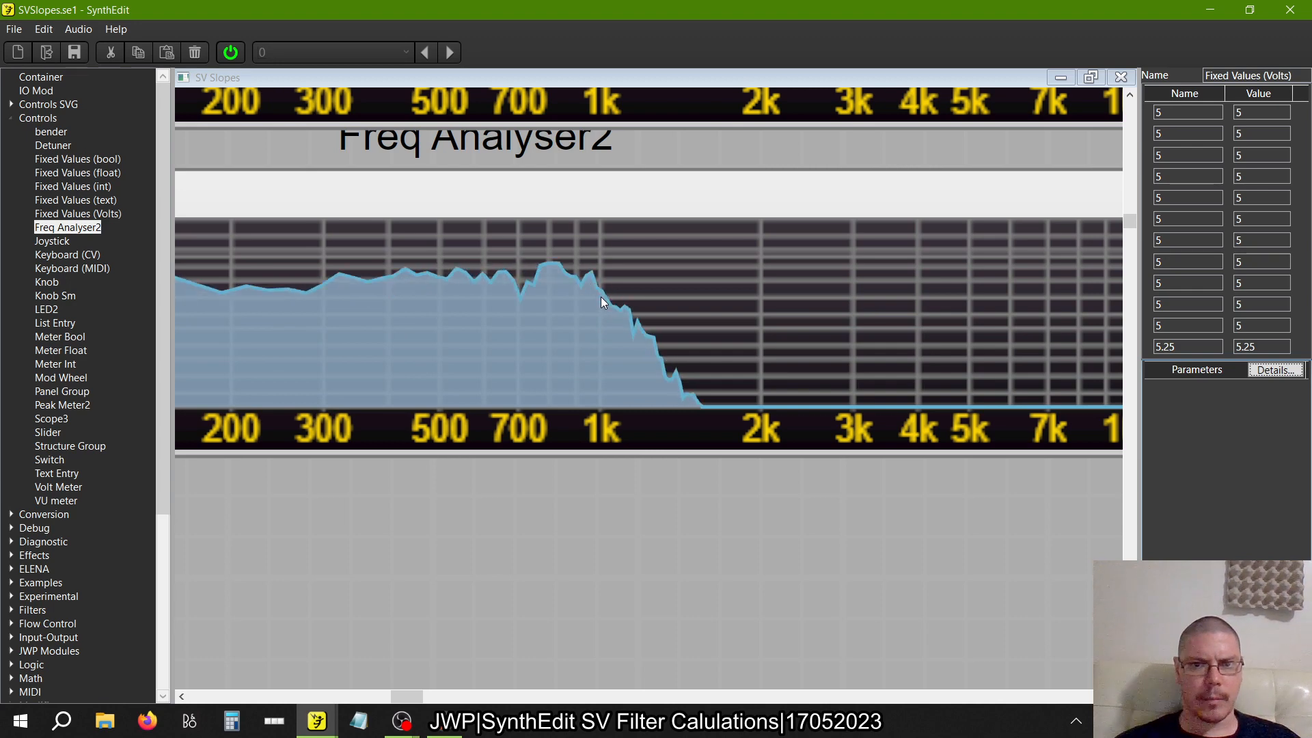
# Return the twelfth Fixed Values (Volts) entry's name and value to 5
pyautogui.click(1191, 347)
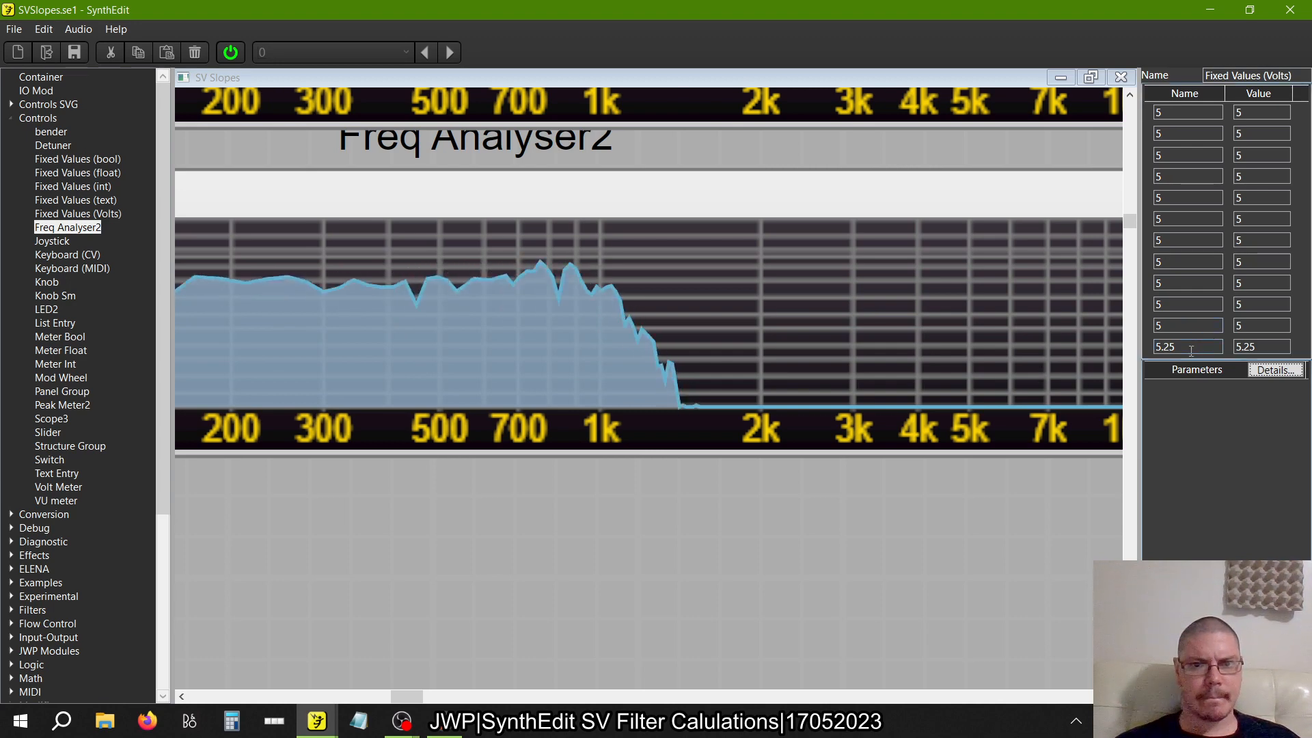
pyautogui.write('5')
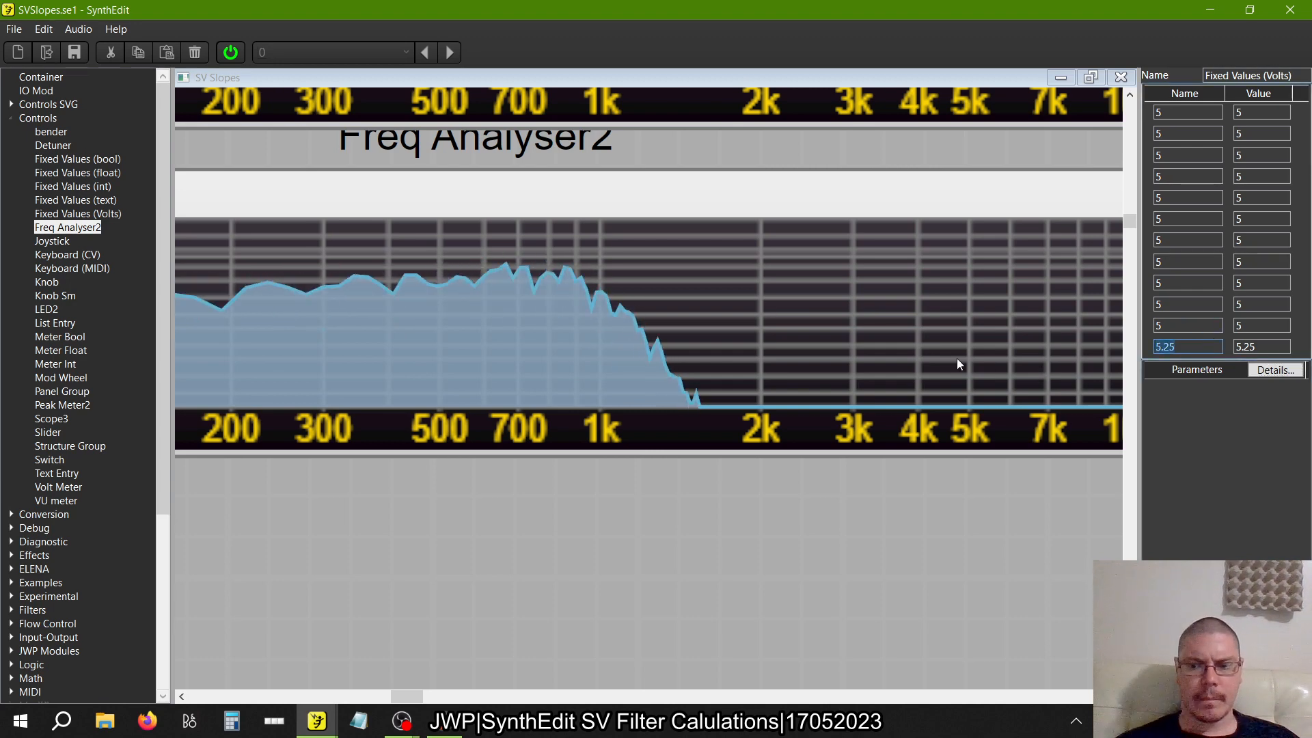
pyautogui.click(1262, 348)
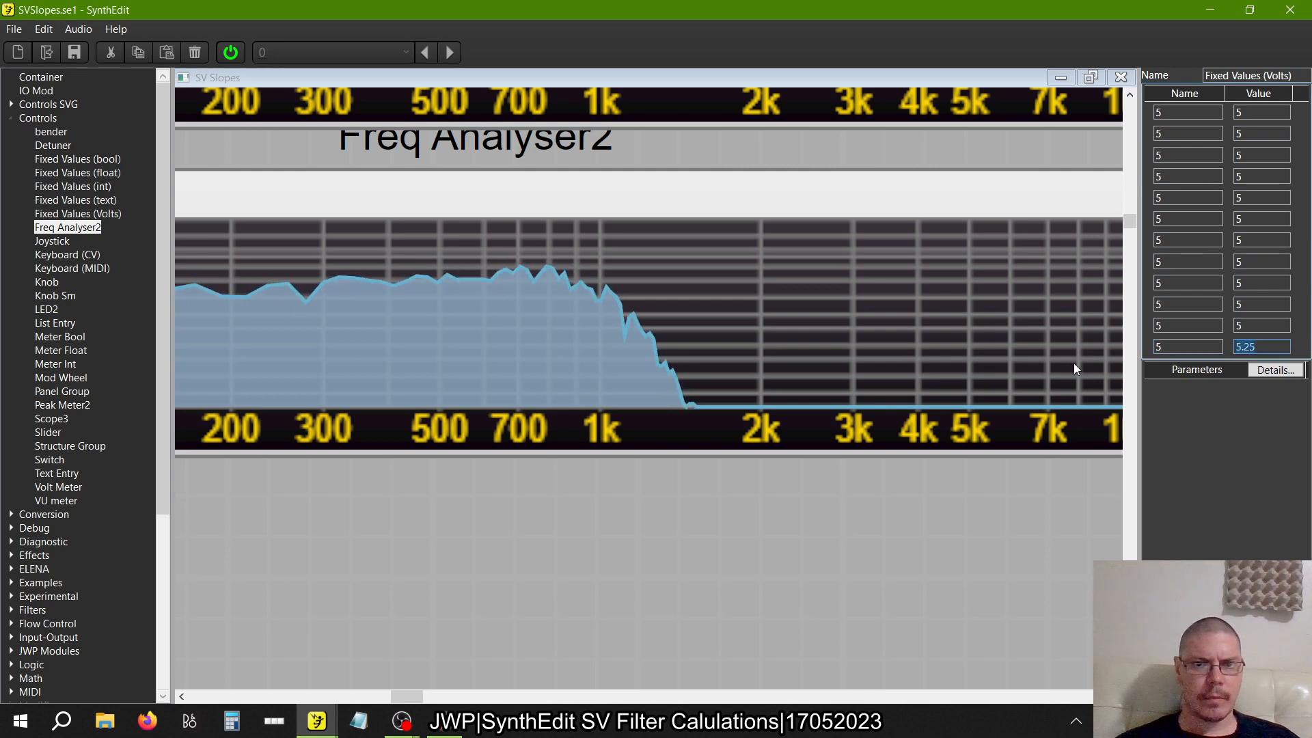
pyautogui.write('5')
pyautogui.press('Tab')
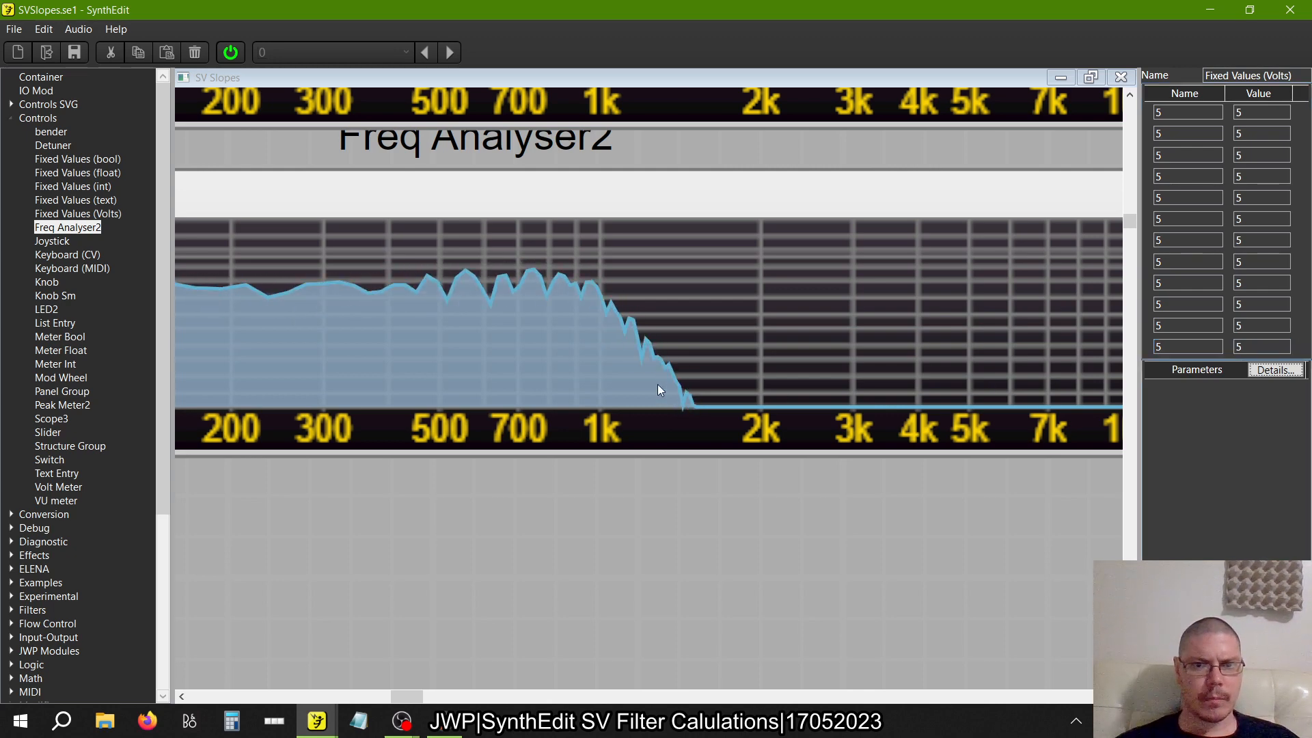
# Compare the analyser curves around 1k from the twelve-filter row up to the single-filter row
pyautogui.scroll(1, 657, 384)
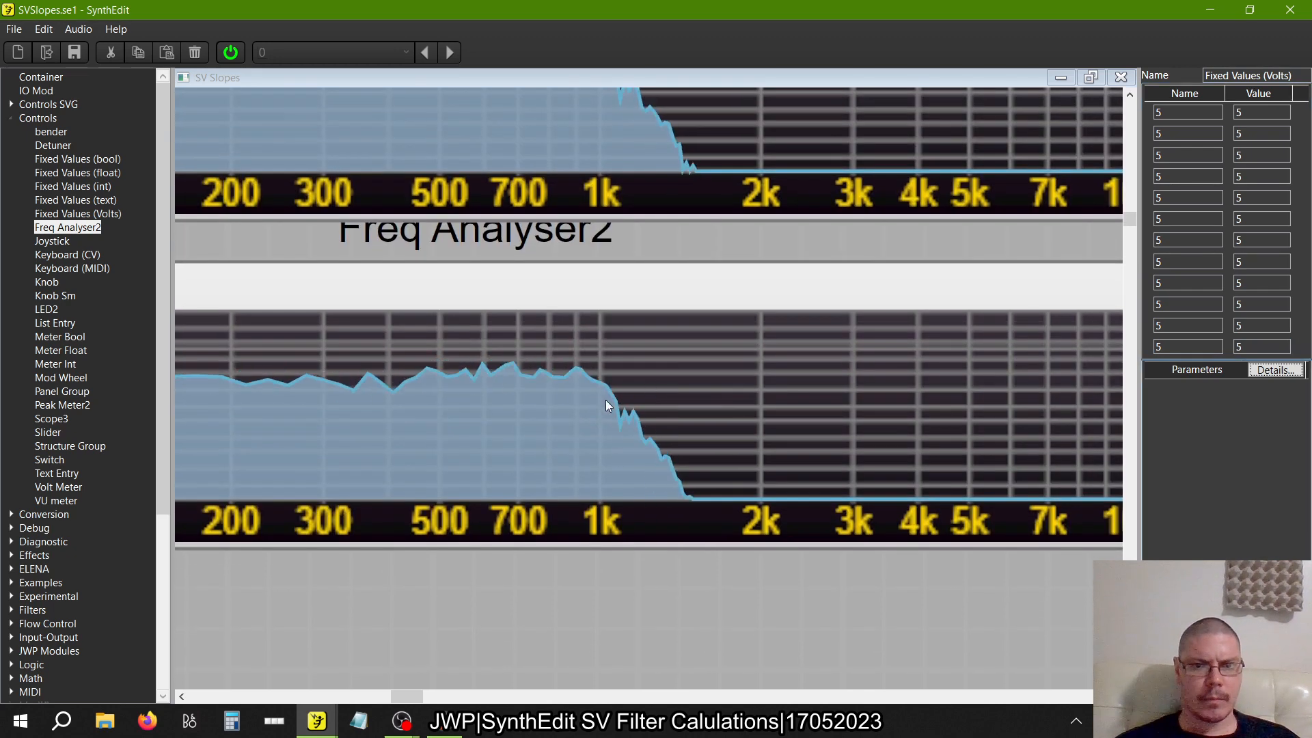
pyautogui.scroll(3, 606, 406)
pyautogui.scroll(5, 605, 406)
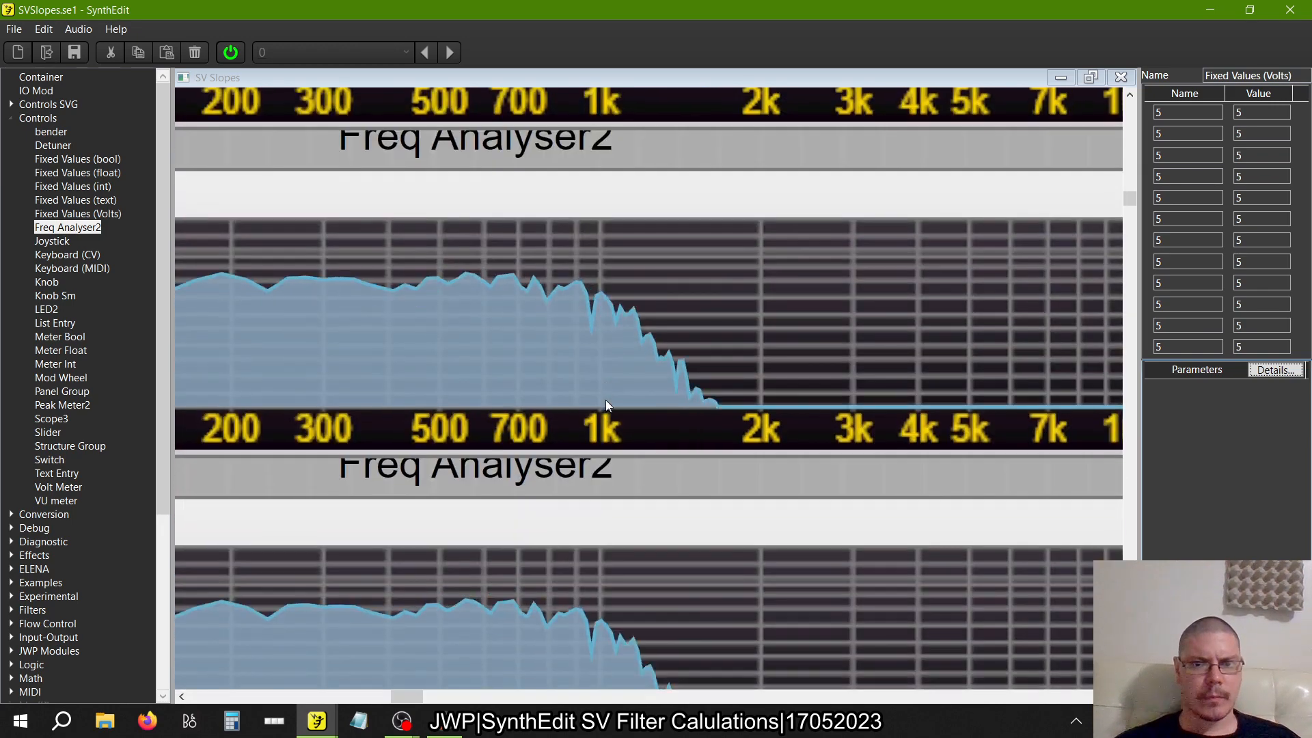
pyautogui.scroll(3, 605, 406)
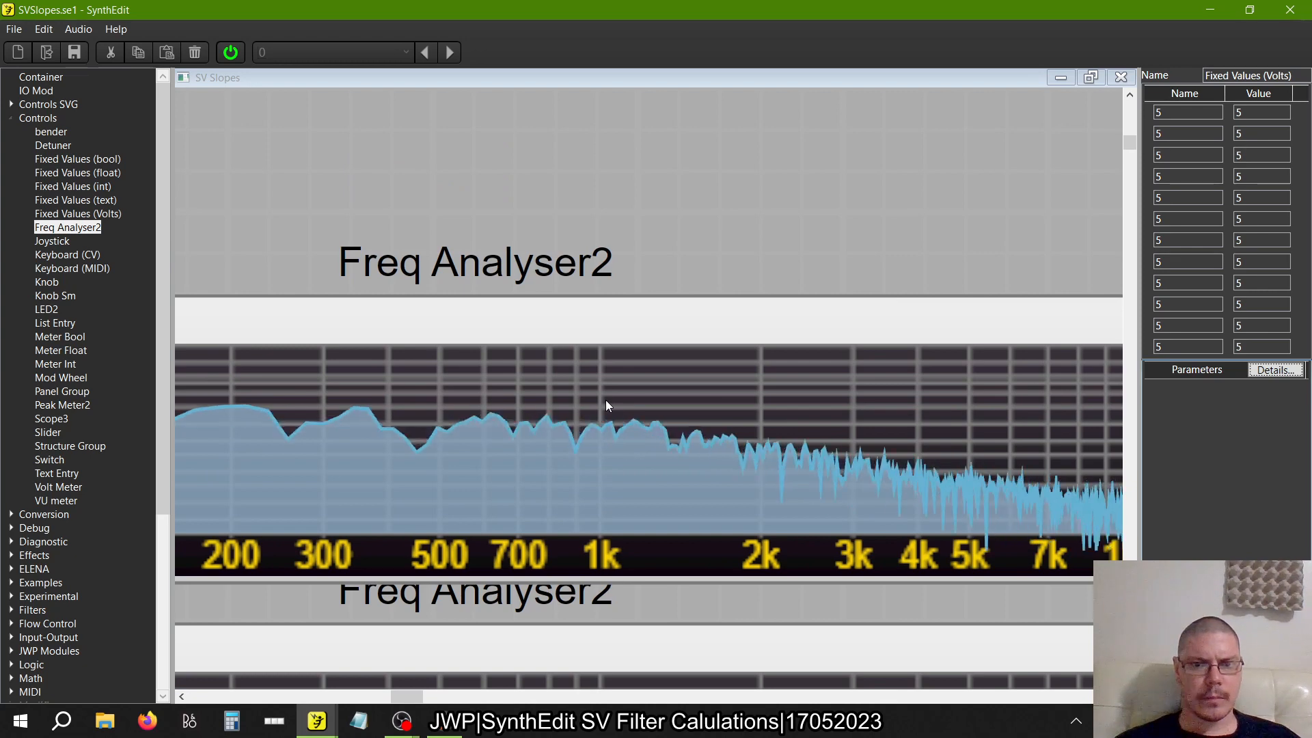
pyautogui.scroll(-3, 605, 405)
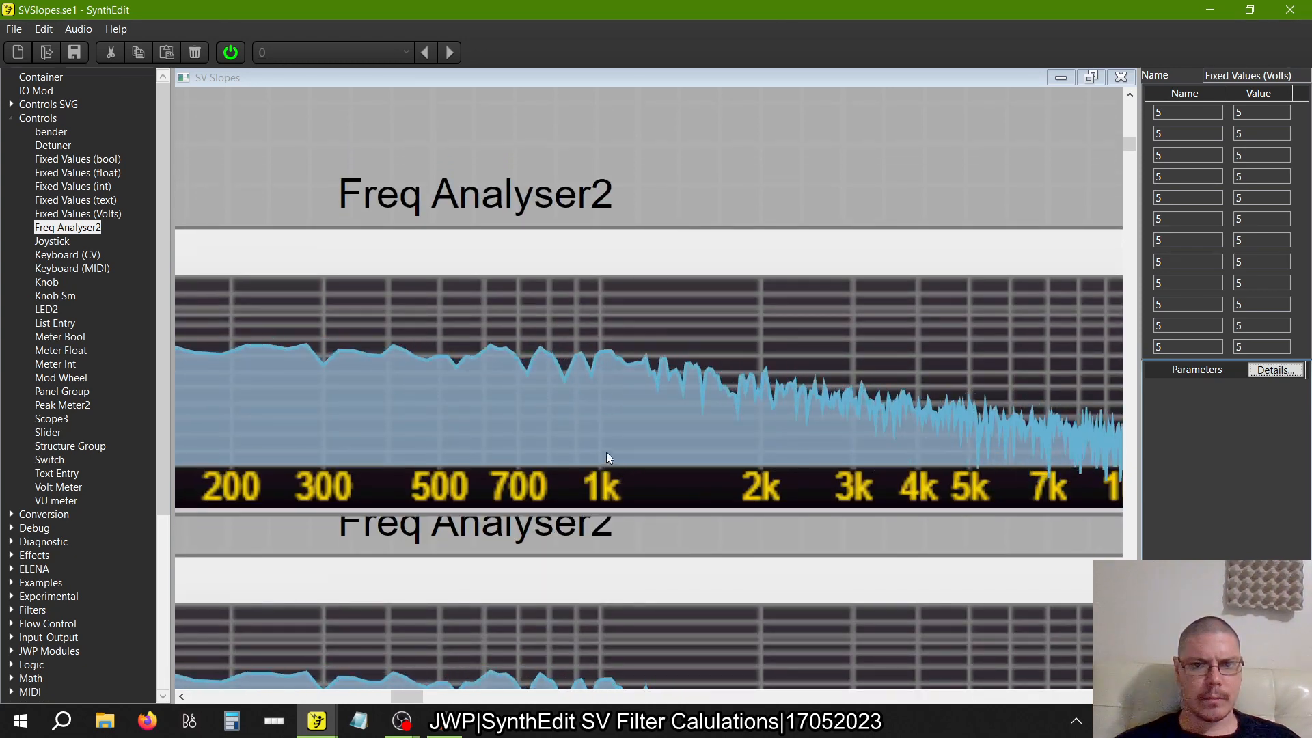
pyautogui.scroll(-5, 609, 384)
pyautogui.scroll(-10, 610, 384)
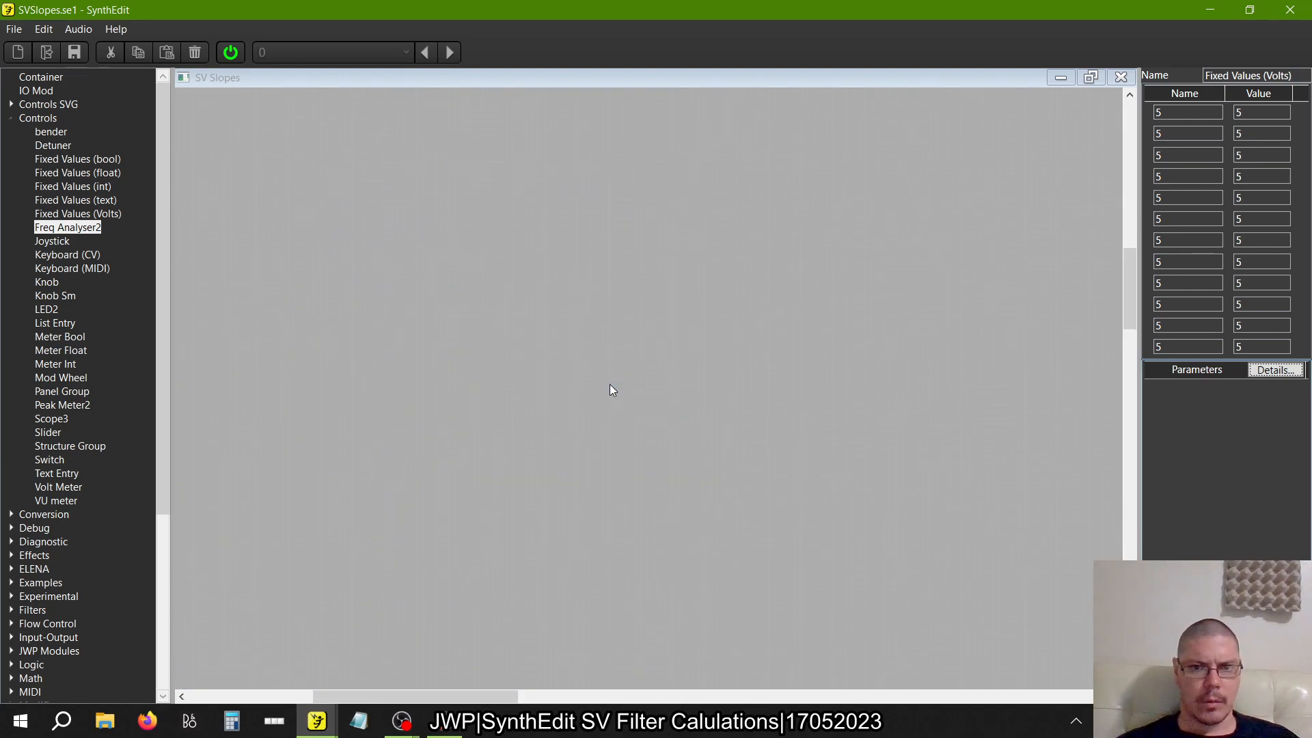
# Review the layout and wiring of all twelve StateVar Filter rows and the Resonance switch feeding them
pyautogui.hscroll(-6, 609, 384)
pyautogui.scroll(10, 609, 384)
pyautogui.scroll(-3, 610, 384)
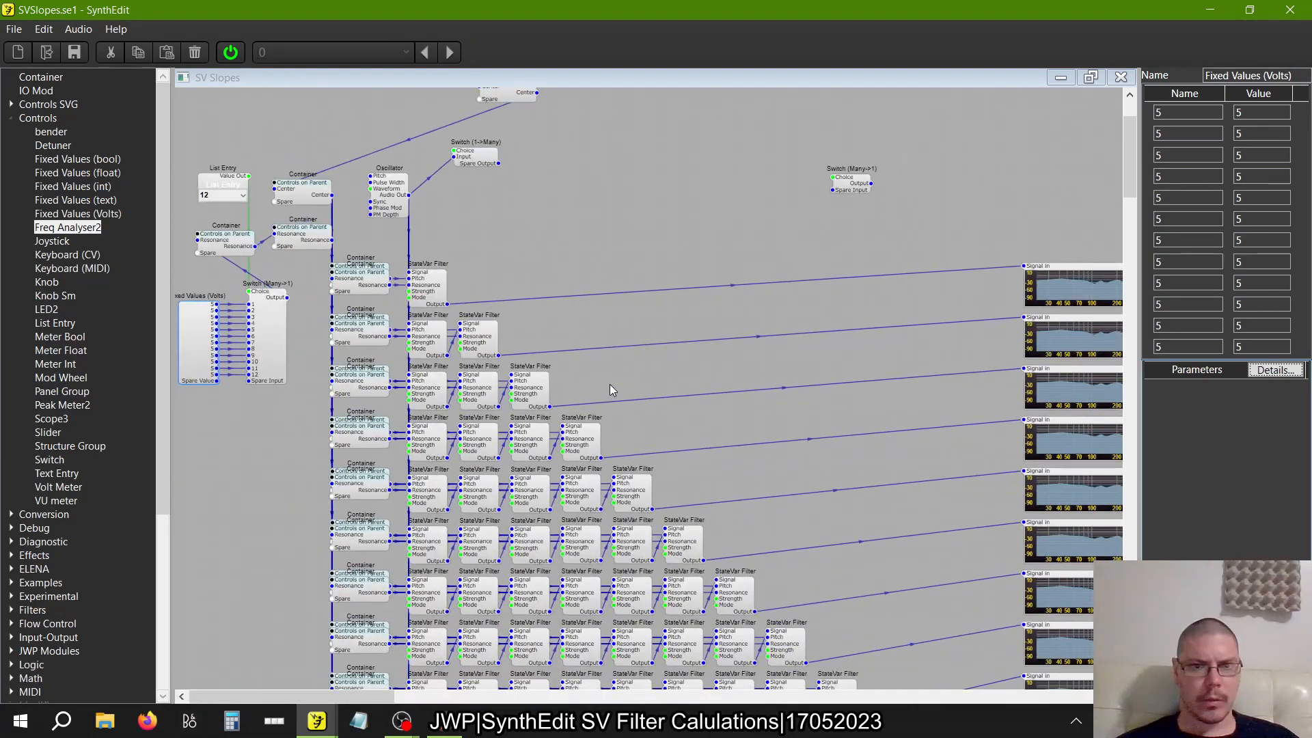
pyautogui.scroll(-10, 609, 384)
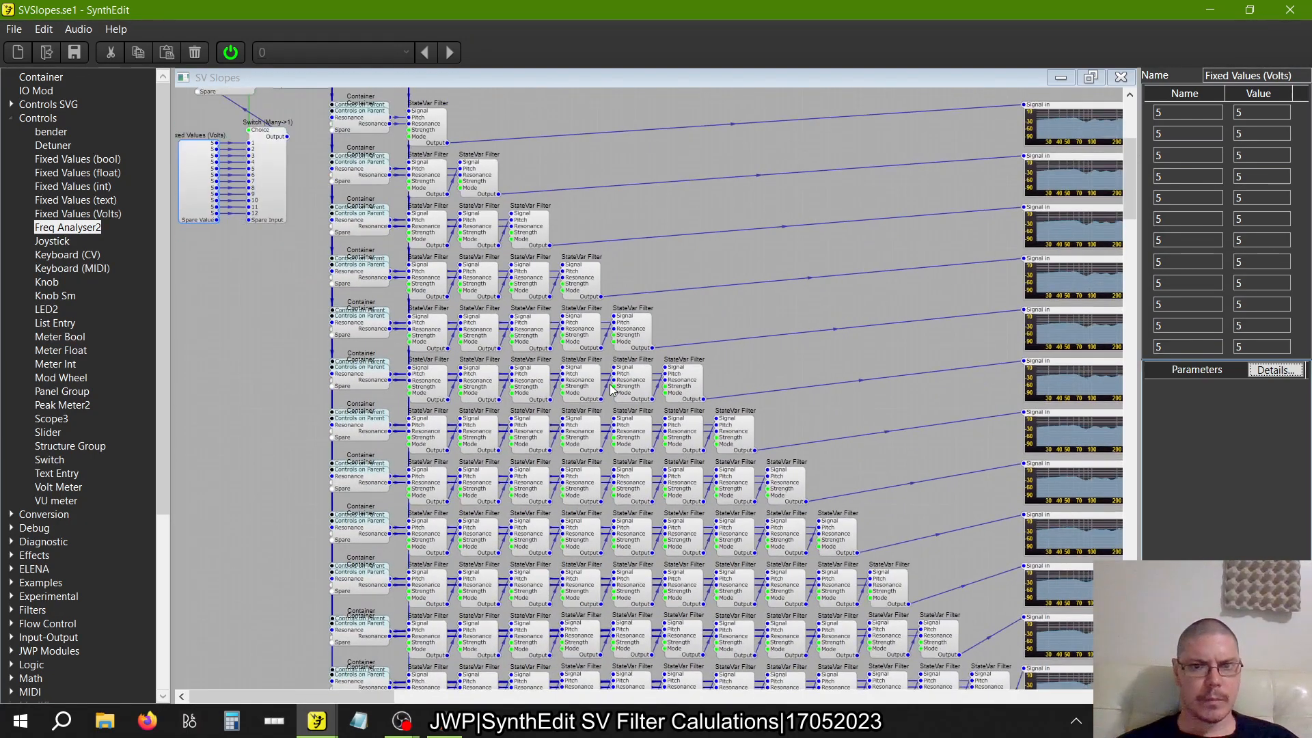
pyautogui.hscroll(4, 610, 387)
pyautogui.hscroll(-4, 610, 387)
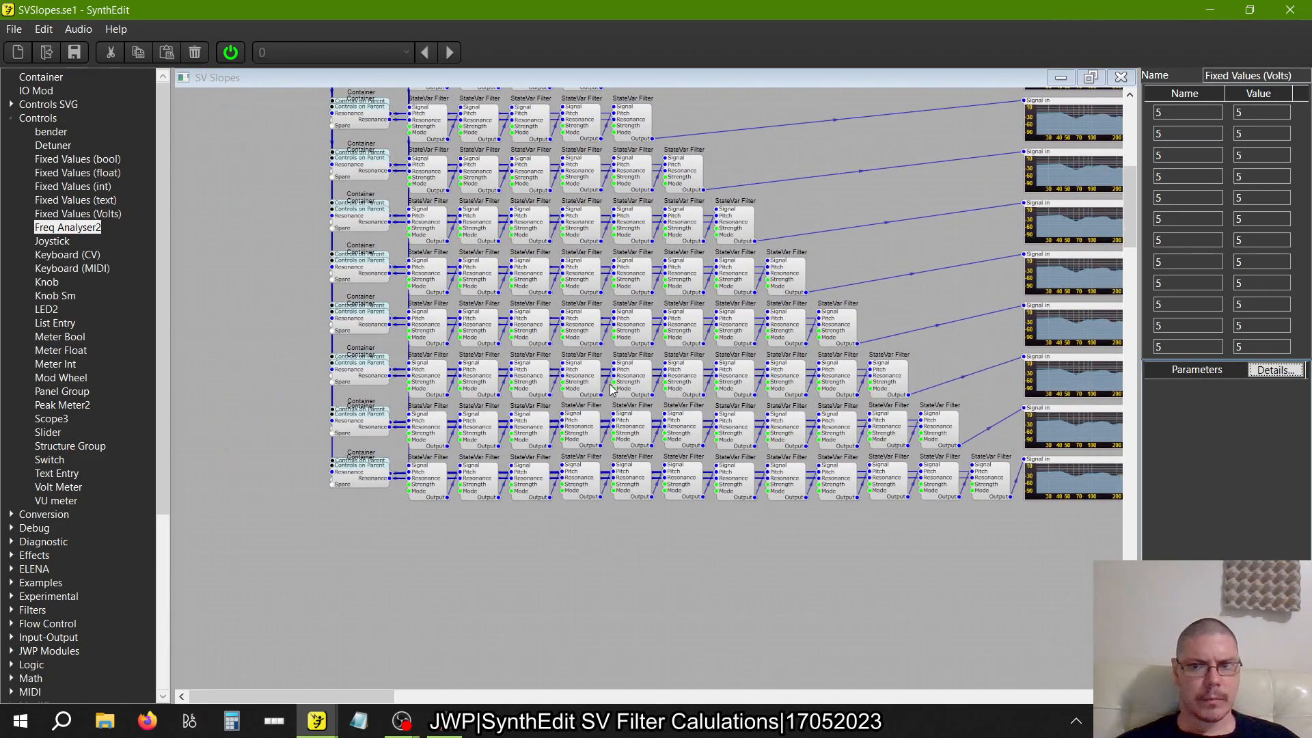
pyautogui.scroll(5, 610, 387)
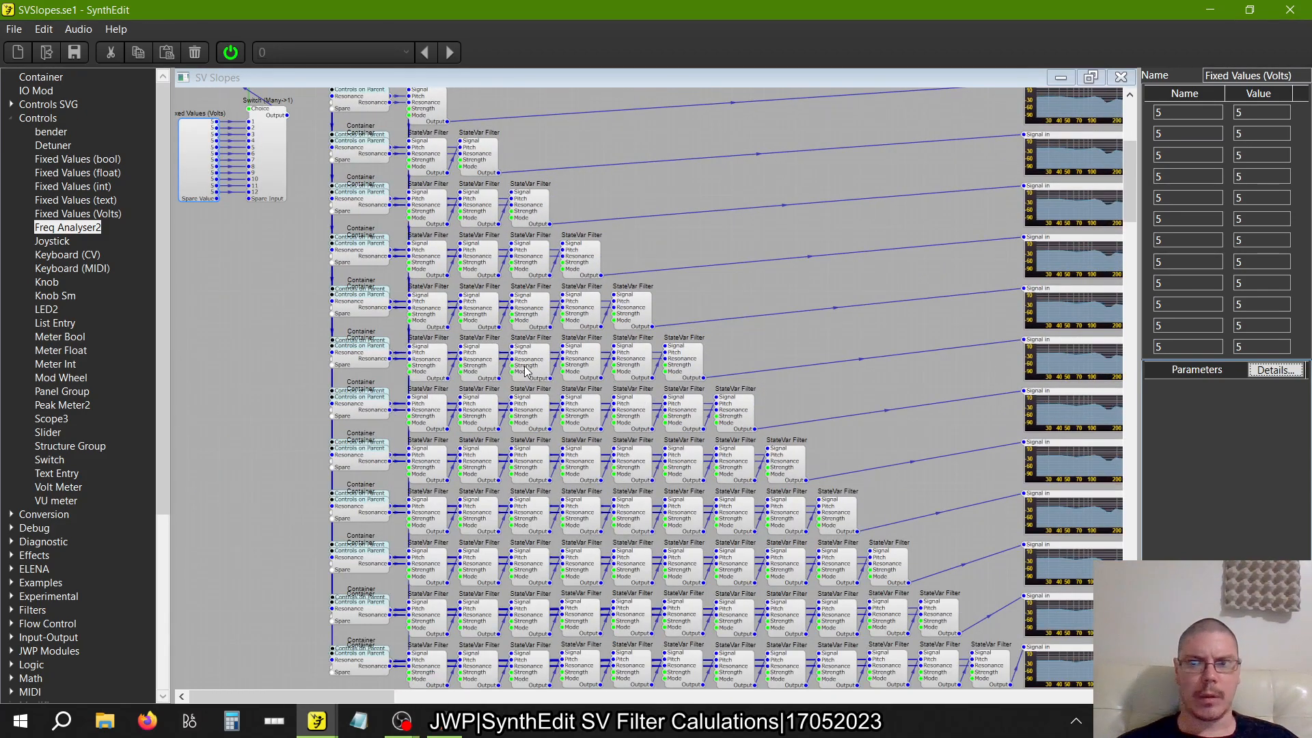
pyautogui.scroll(4, 525, 371)
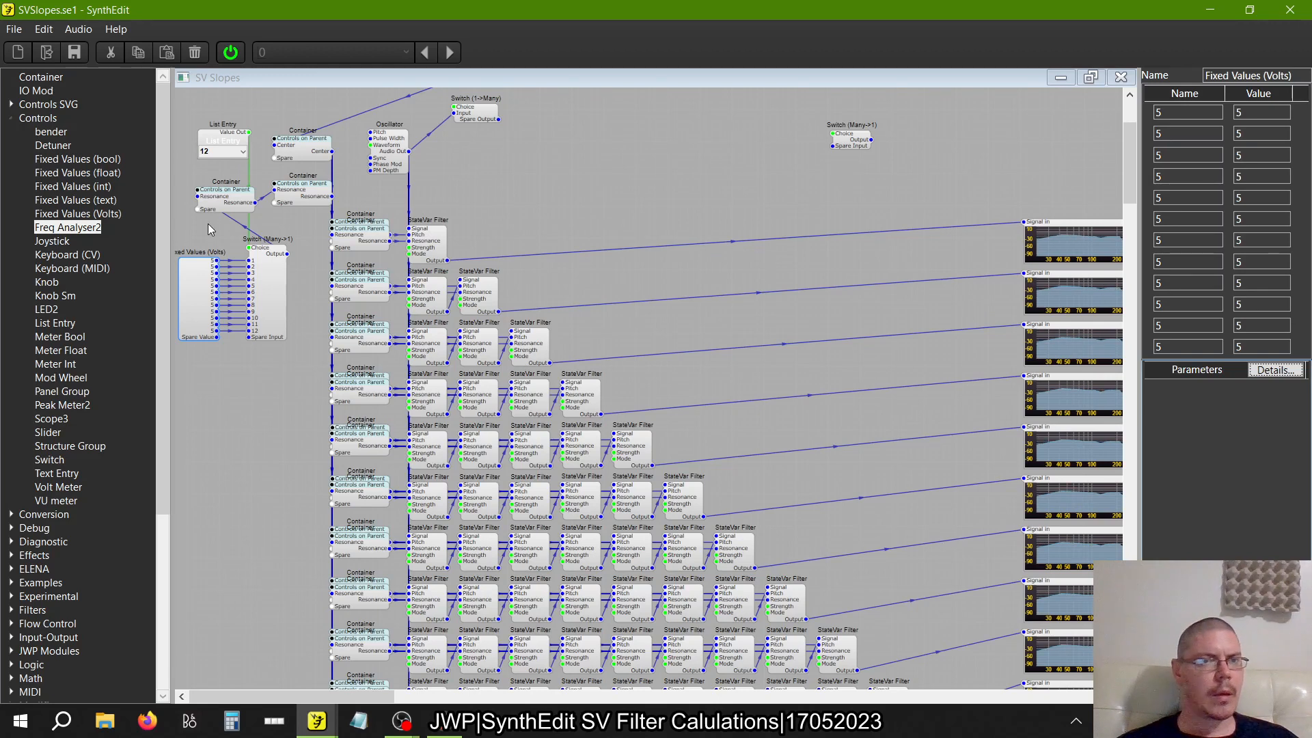
# Containerize the Oscillator and place its container just above the single-filter row, aligned with the vertical signal wire
pyautogui.scroll(4, 208, 228)
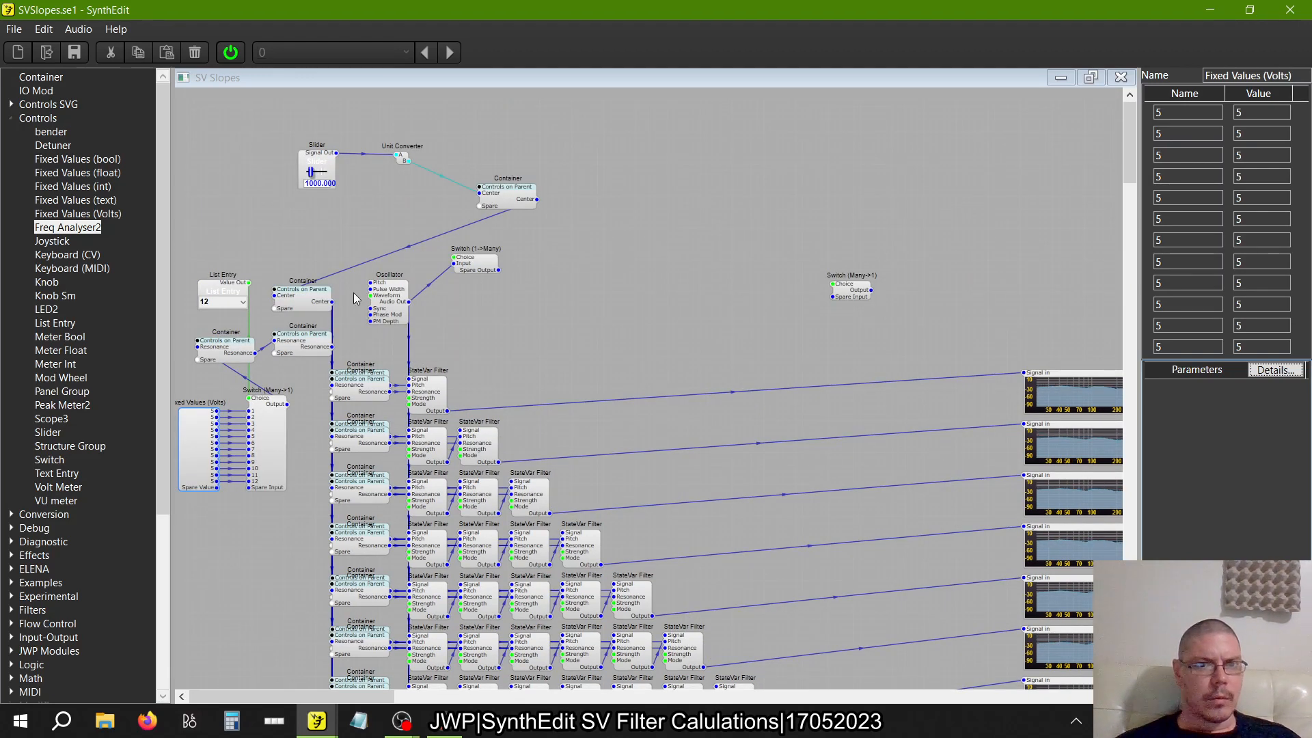
pyautogui.click(393, 311)
pyautogui.rightClick(397, 311)
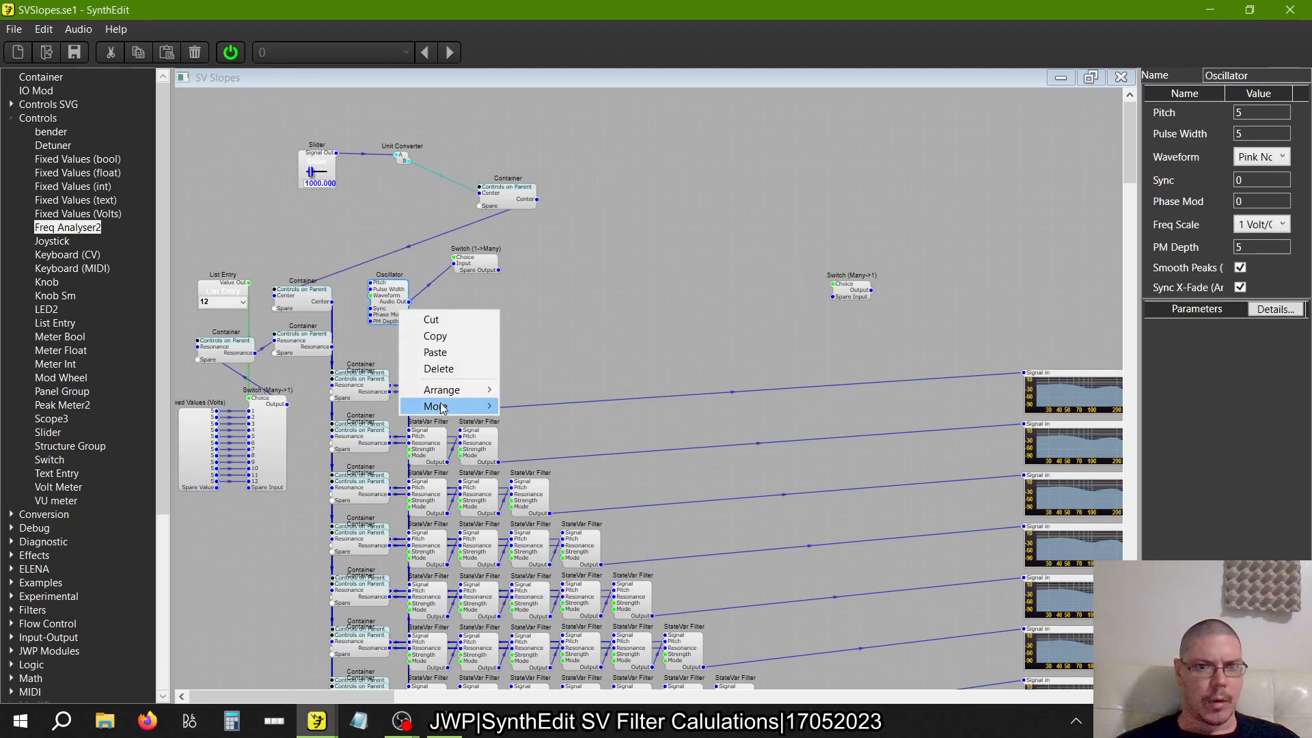
pyautogui.moveTo(437, 406)
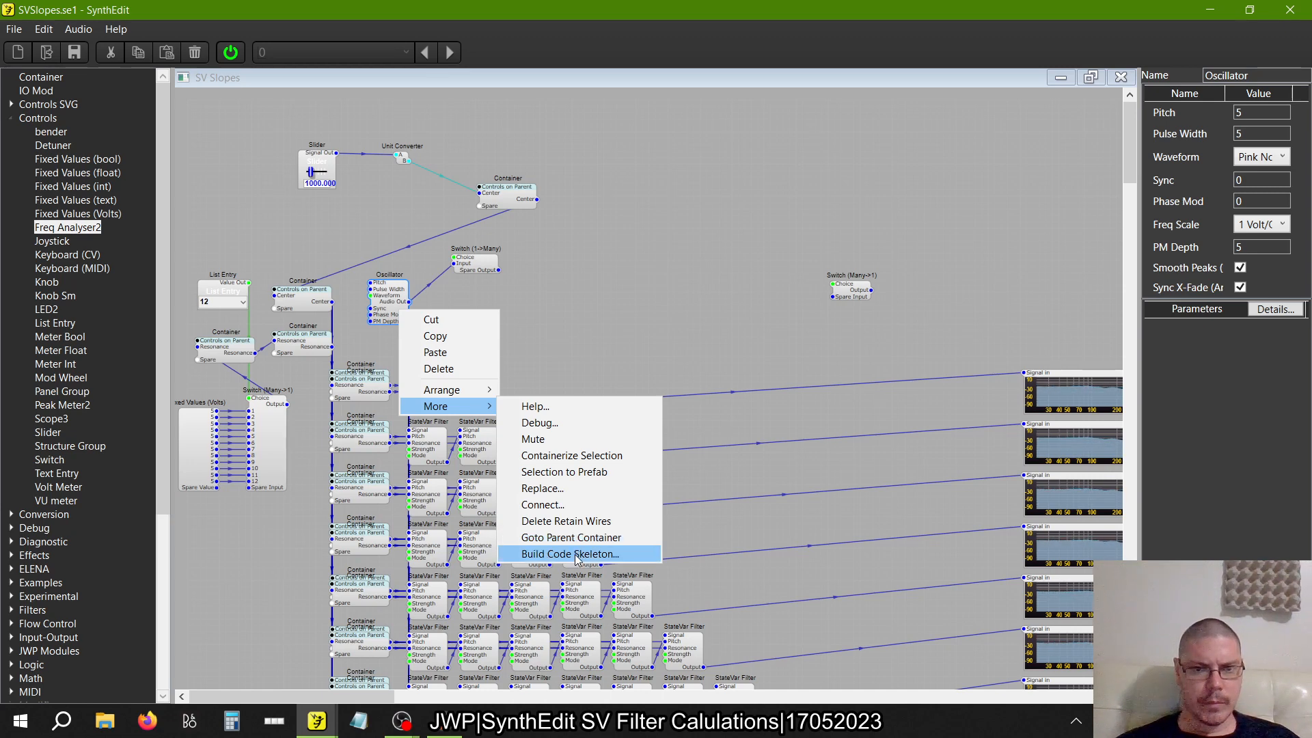
pyautogui.click(578, 455)
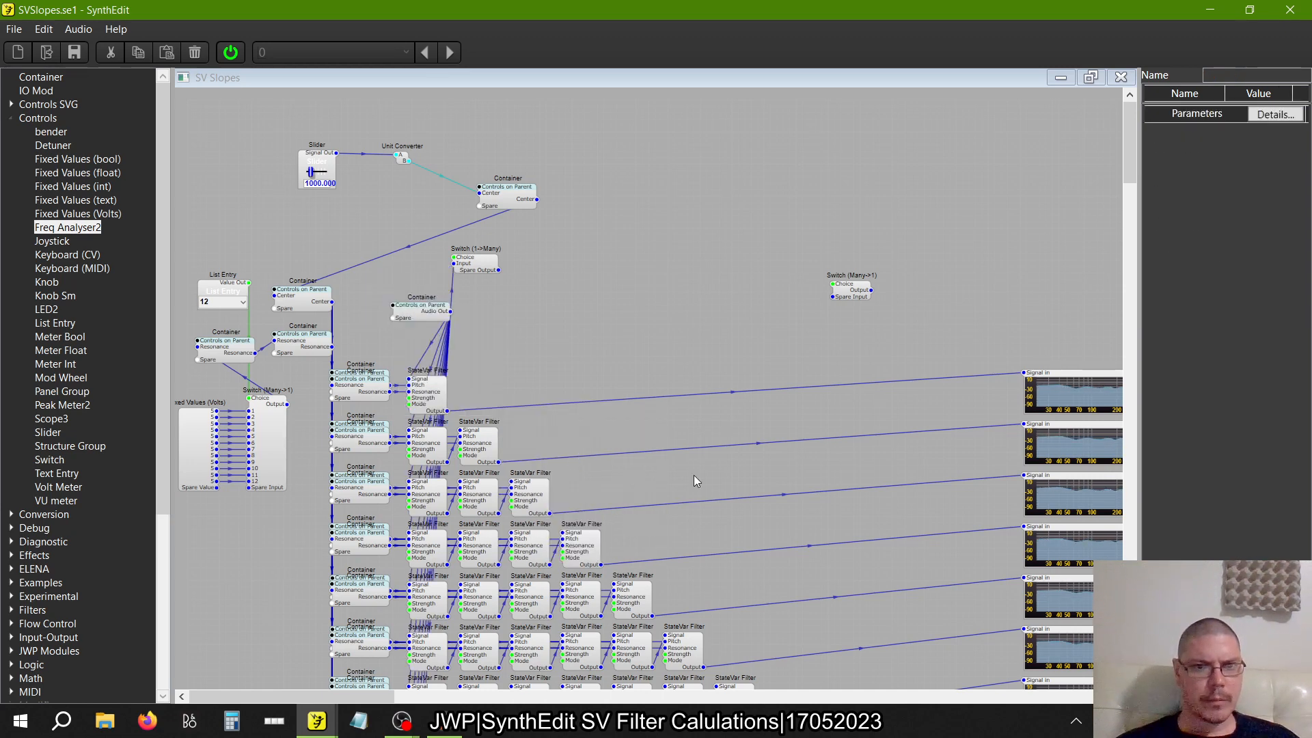
pyautogui.moveTo(418, 315); pyautogui.dragTo(376, 310)
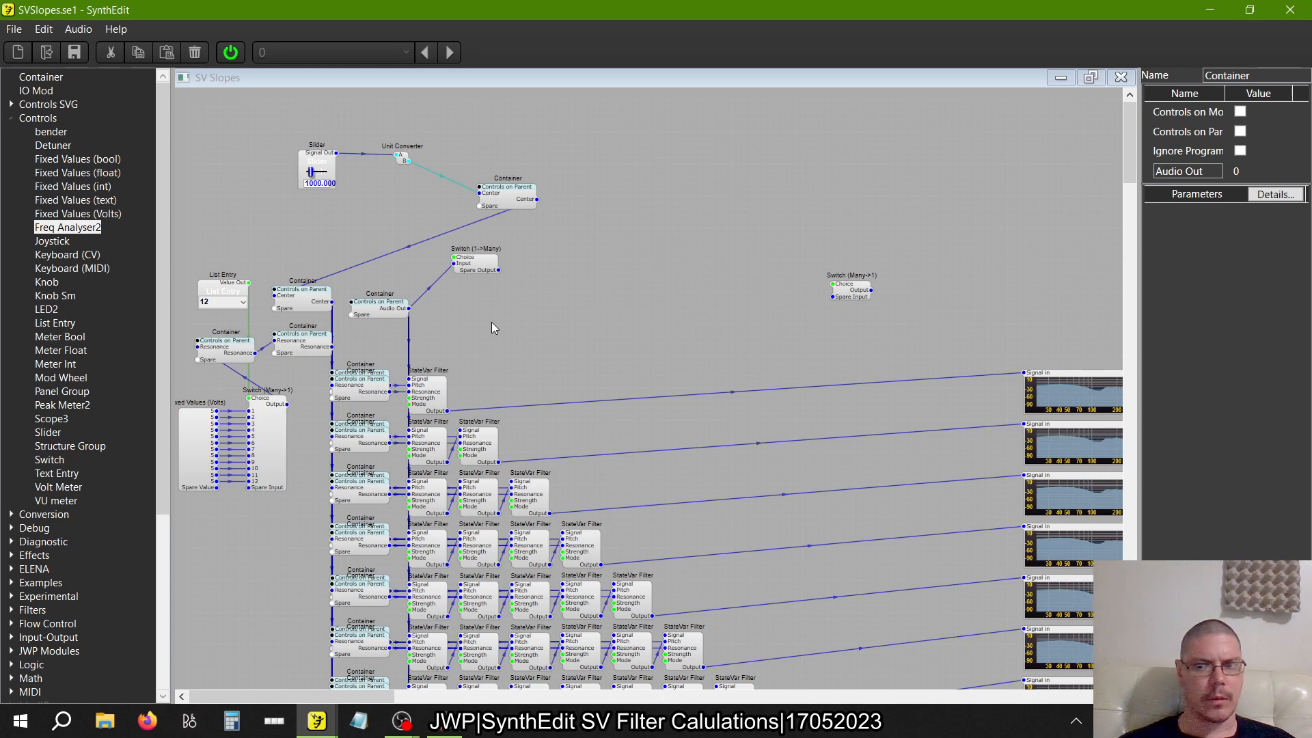
# Examine the slopes on the Freq Analyser2 displays of the twelve filter rows
pyautogui.scroll(-8, 491, 322)
pyautogui.hscroll(10, 490, 322)
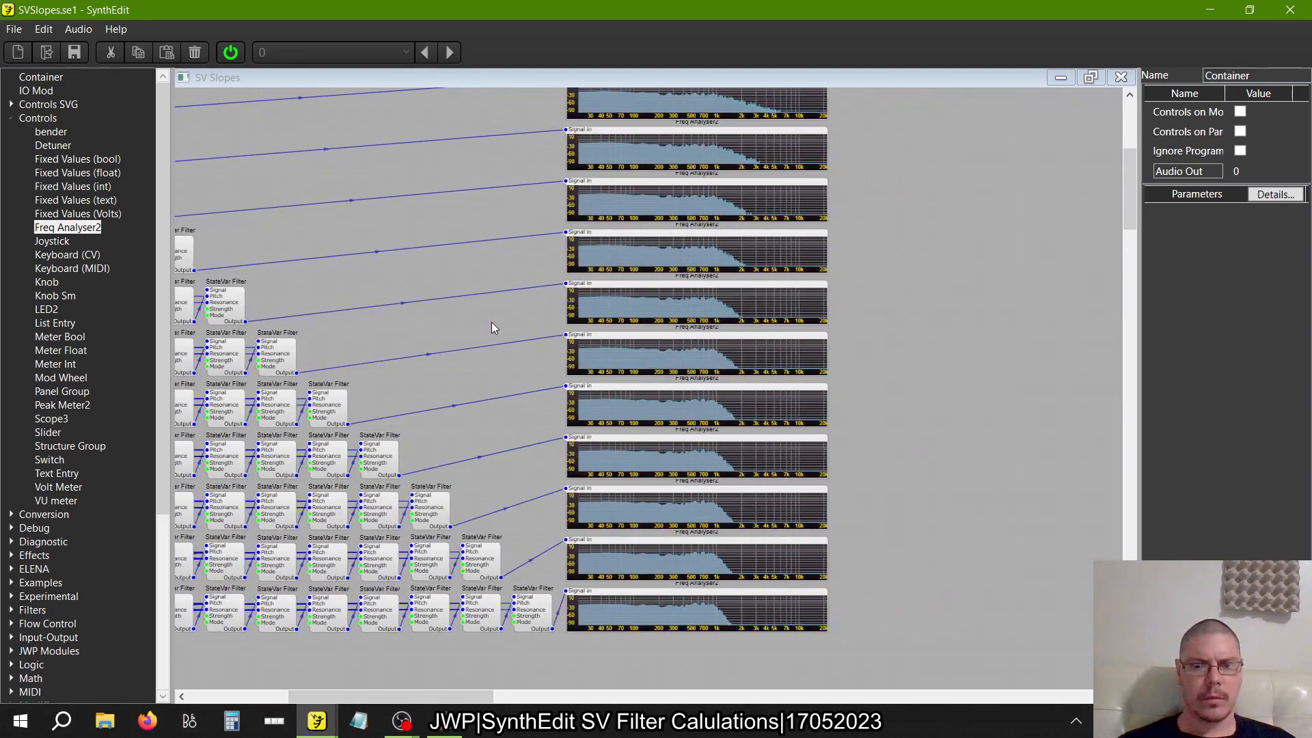
pyautogui.scroll(2, 491, 322)
pyautogui.scroll(-5, 490, 322)
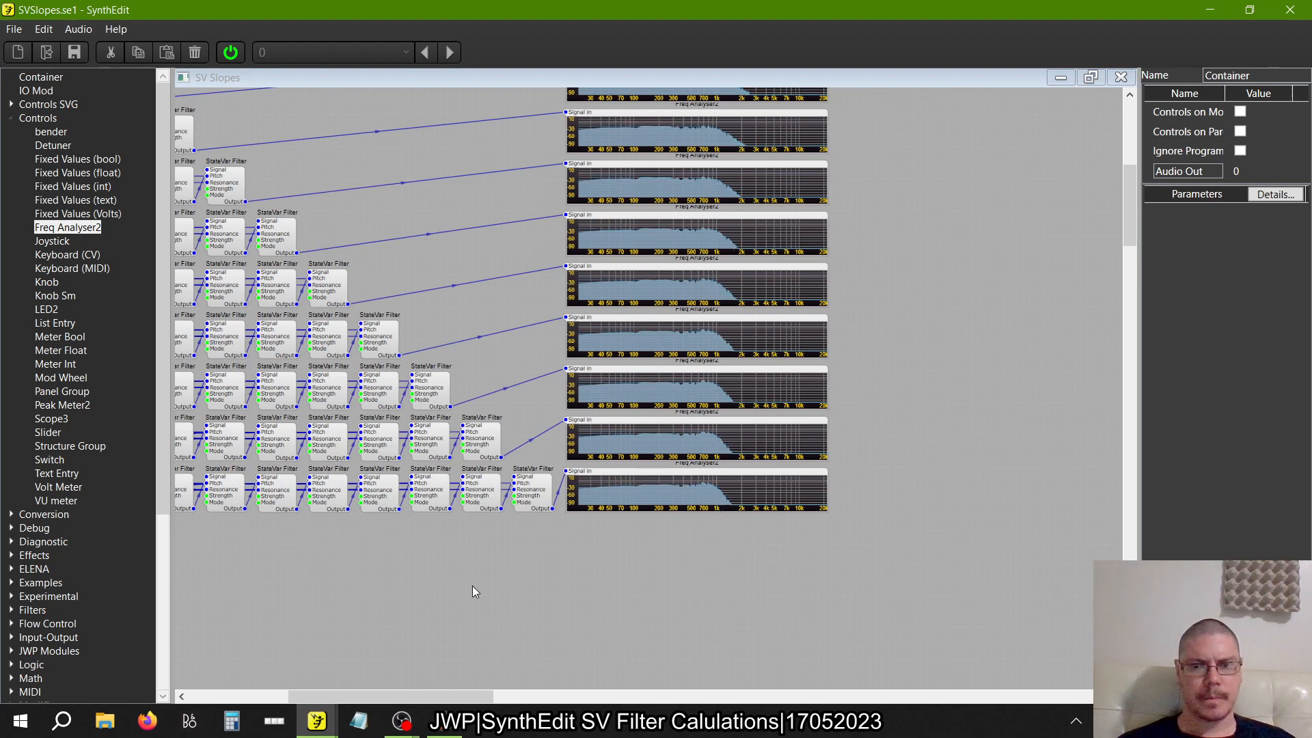
pyautogui.hscroll(-5, 473, 585)
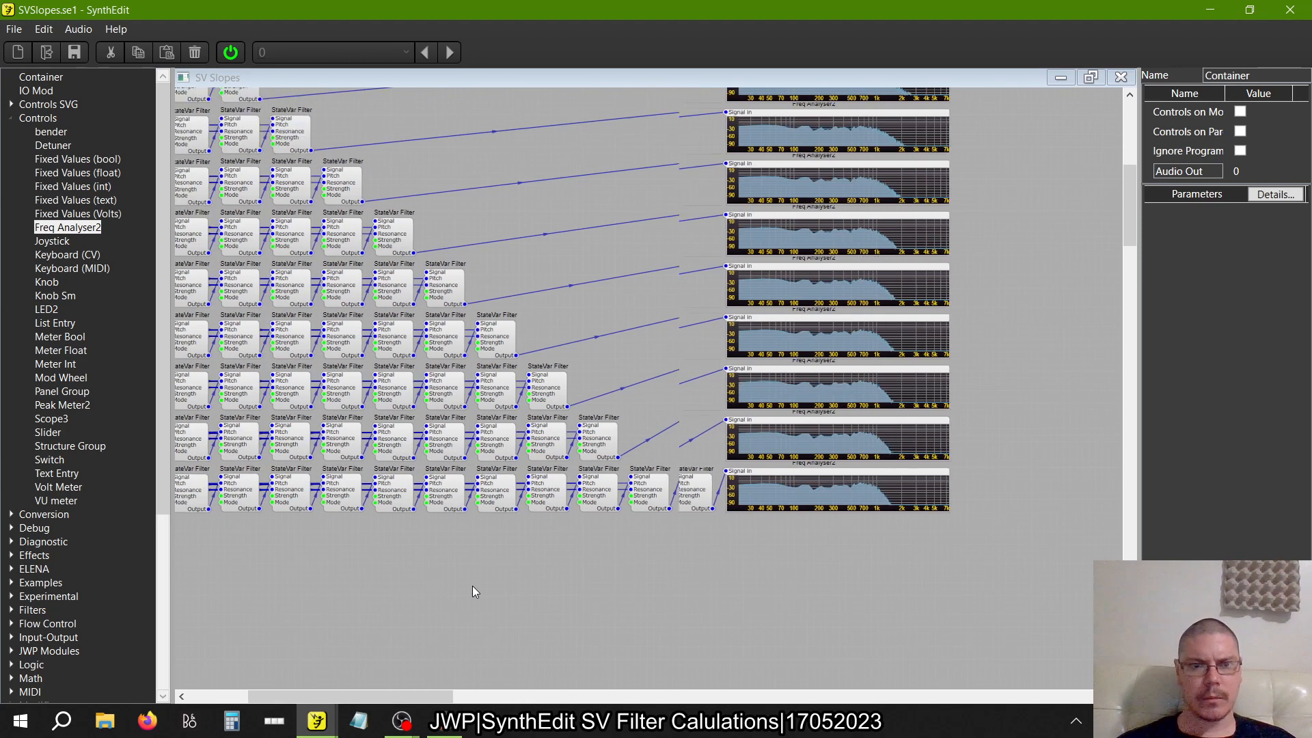
pyautogui.scroll(5, 472, 585)
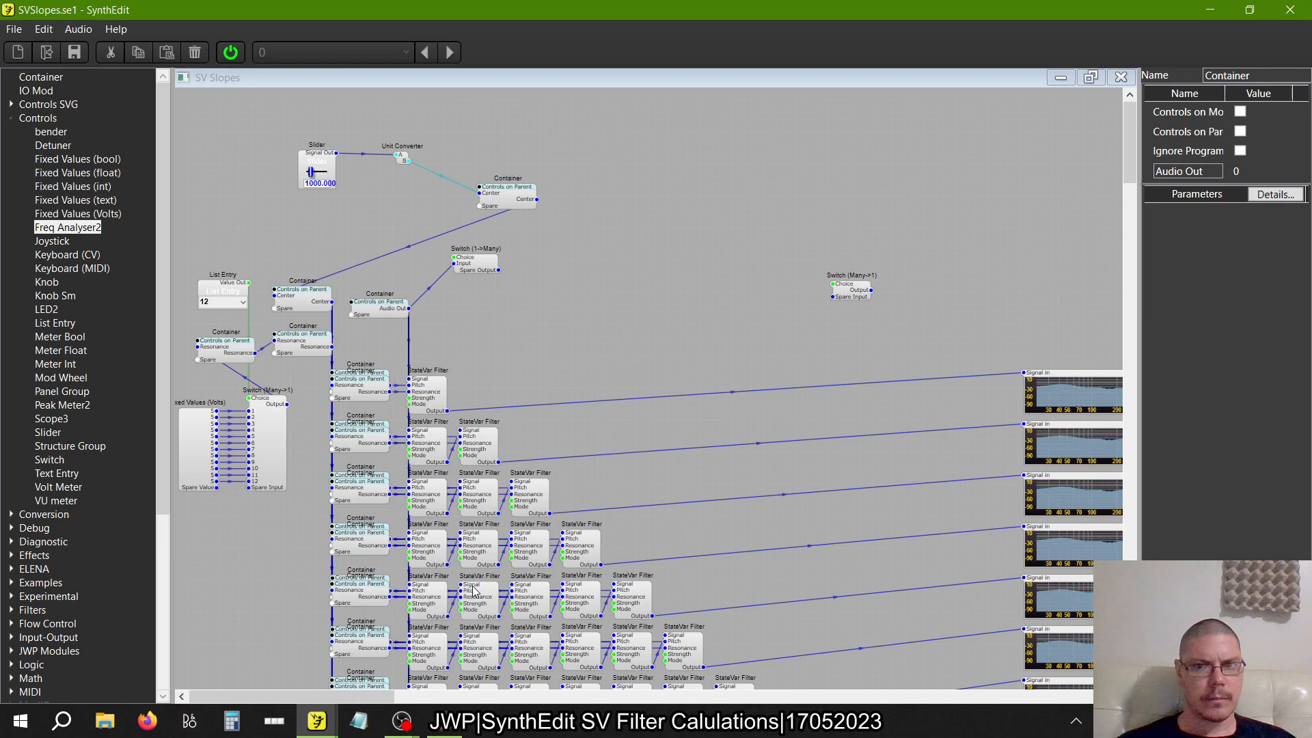
# Move the unwired Switch (Many->1) beside the rows, connect the one-, two- and three-filter row outputs to it, and stop the audio engine
pyautogui.hscroll(4, 473, 586)
pyautogui.scroll(-1, 473, 586)
pyautogui.hscroll(-2, 472, 586)
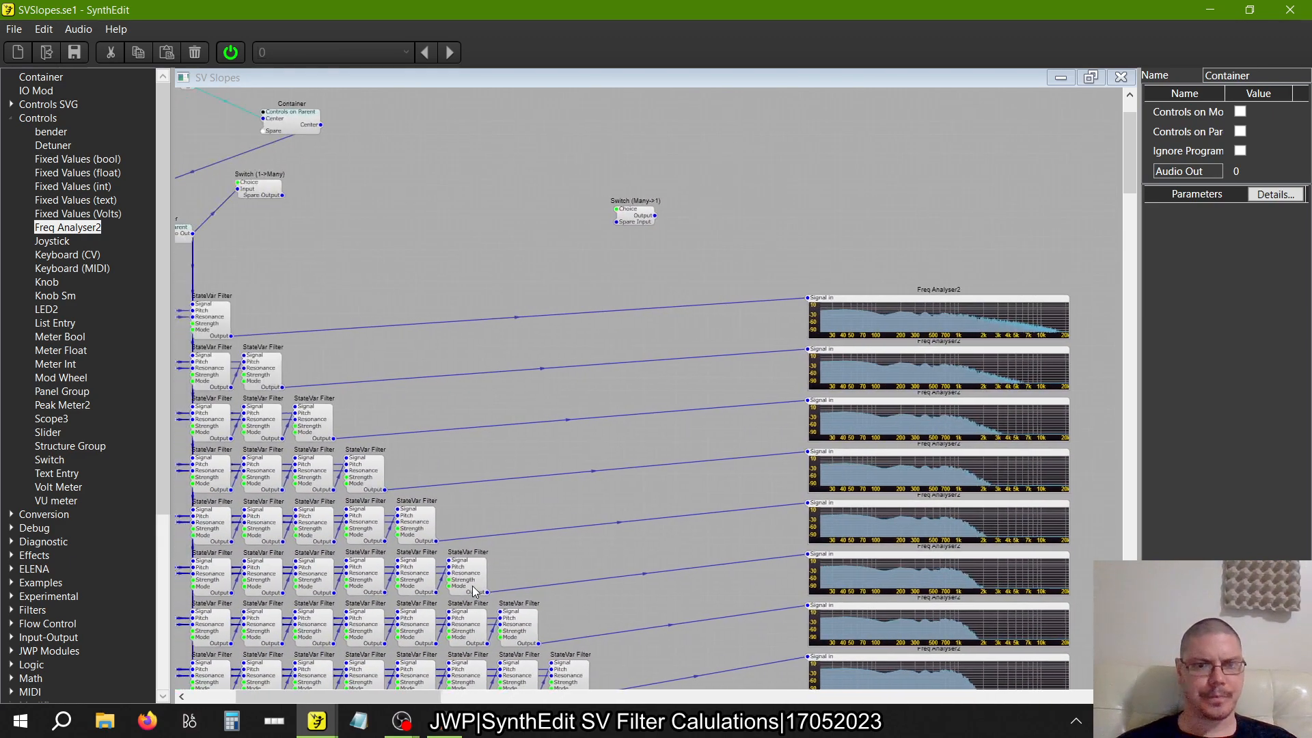
pyautogui.moveTo(689, 216); pyautogui.dragTo(488, 300)
pyautogui.moveTo(268, 335); pyautogui.dragTo(453, 311)
pyautogui.moveTo(319, 386); pyautogui.dragTo(454, 317)
pyautogui.moveTo(369, 438); pyautogui.dragTo(656, 486)
pyautogui.click(231, 52)
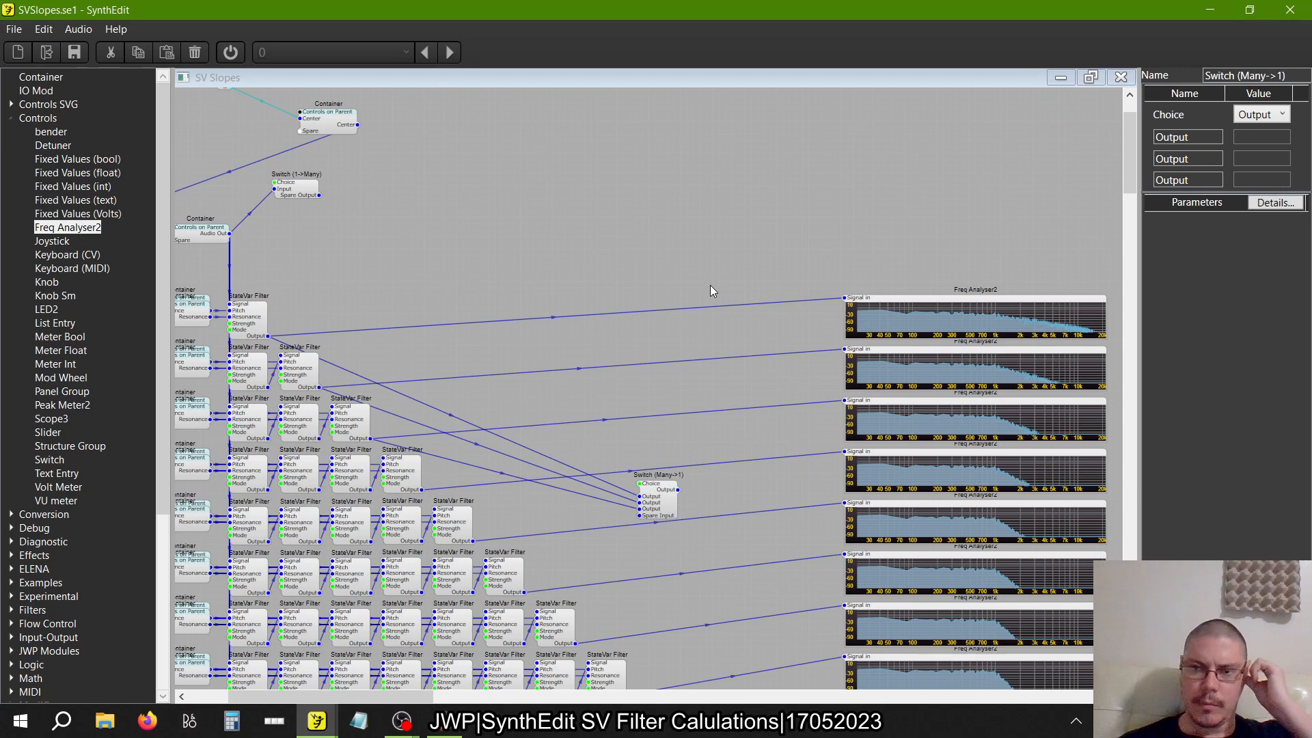
# Connect the outputs of the four- to eight-filter rows to the Switch (Many->1) as additional inputs
pyautogui.scroll(-3, 710, 290)
pyautogui.click(418, 337)
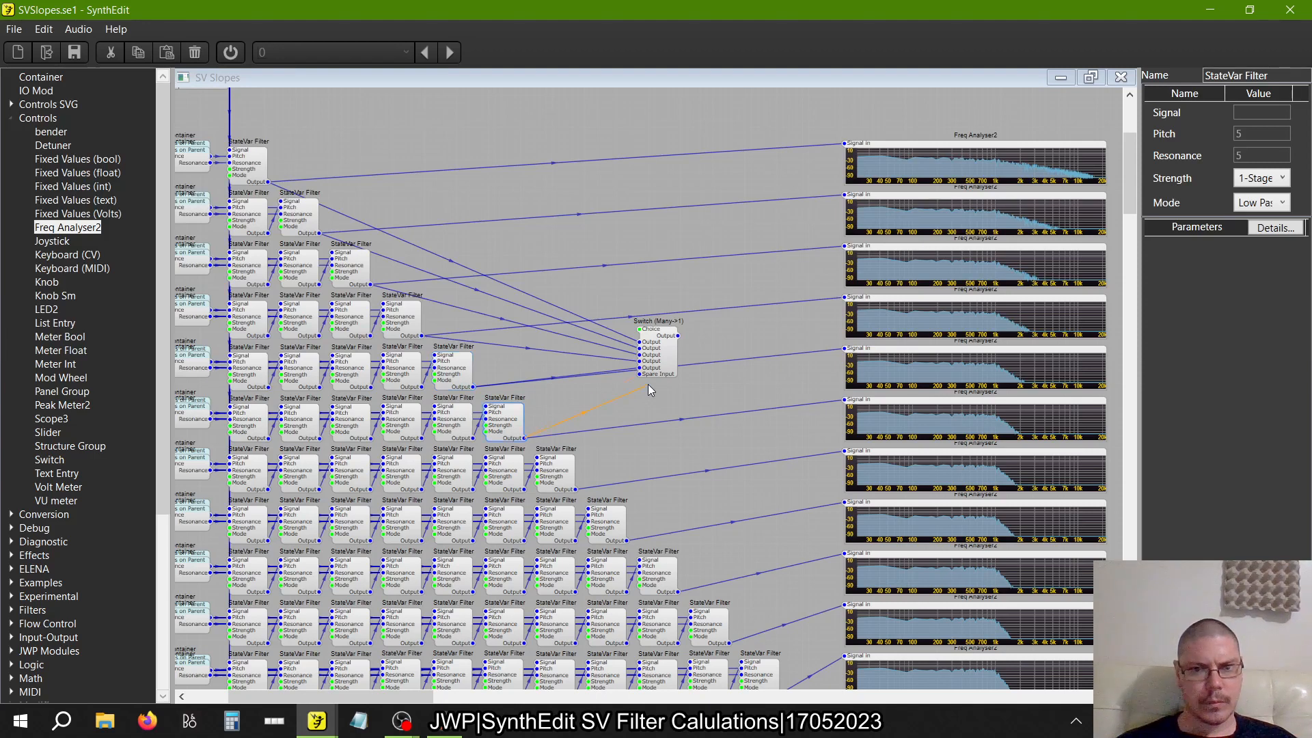
pyautogui.moveTo(578, 484); pyautogui.dragTo(578, 486)
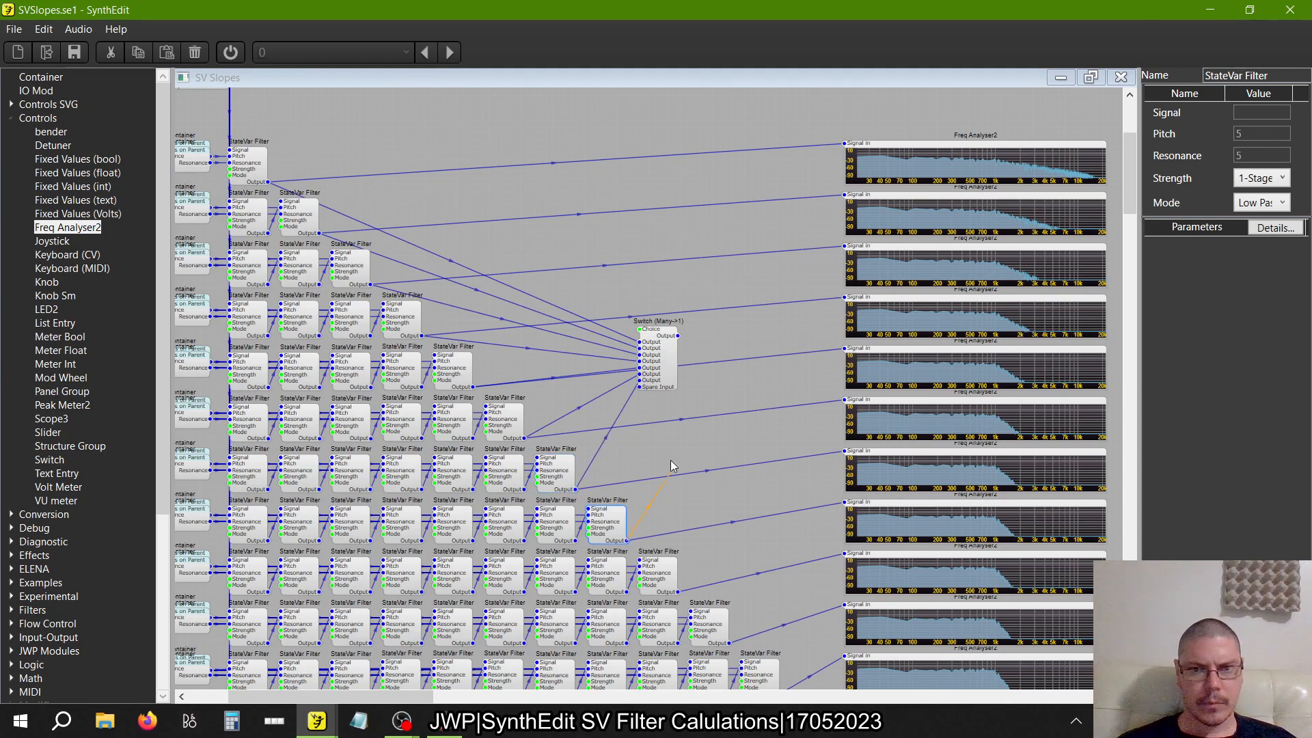
# Connect the outputs of the nine- to twelve-filter rows to the Switch (Many->1) and move the switch above the rows
pyautogui.moveTo(655, 384); pyautogui.dragTo(764, 538)
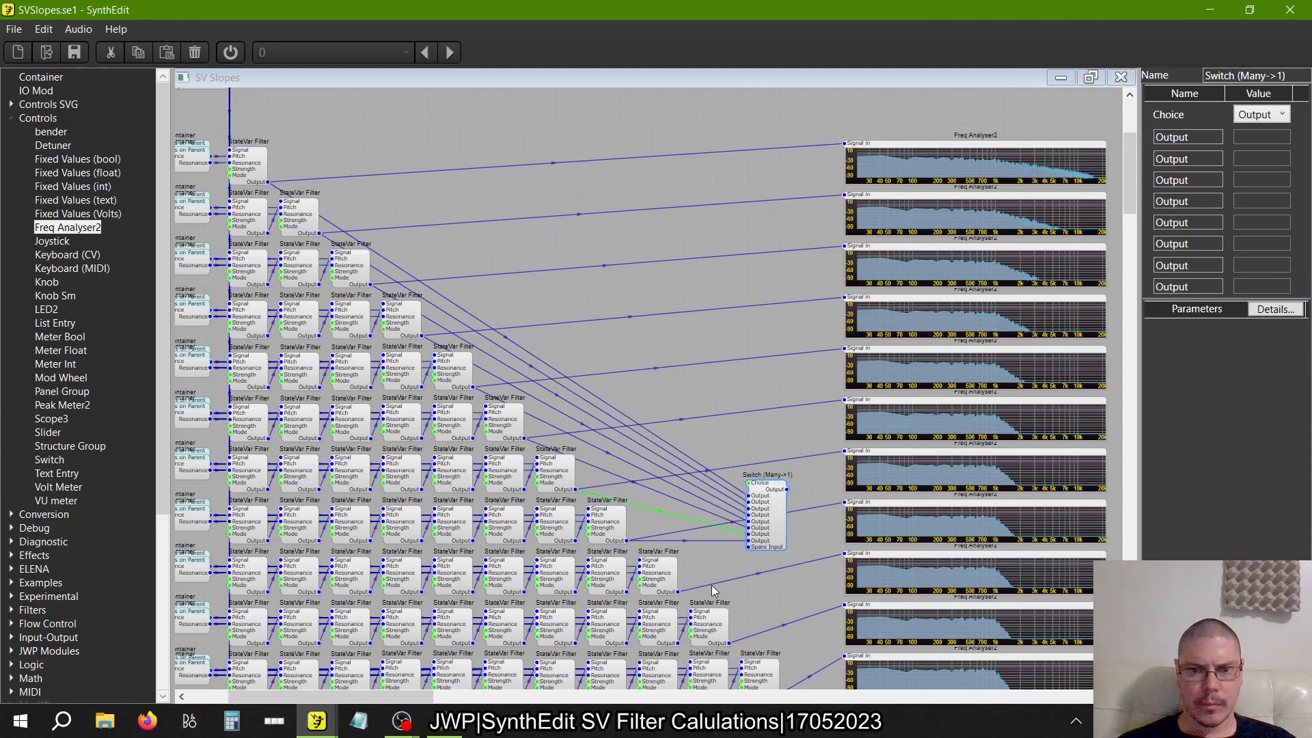
pyautogui.moveTo(674, 594); pyautogui.dragTo(728, 580)
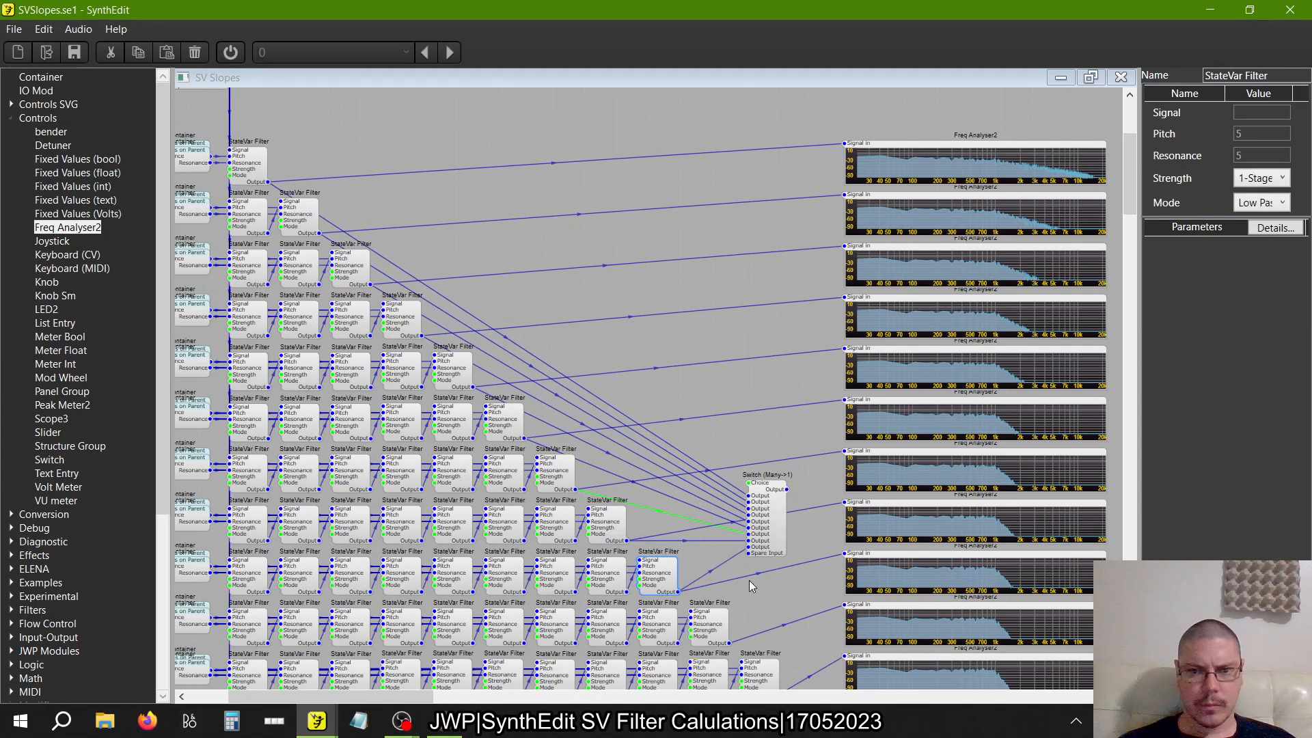
pyautogui.scroll(-1, 752, 586)
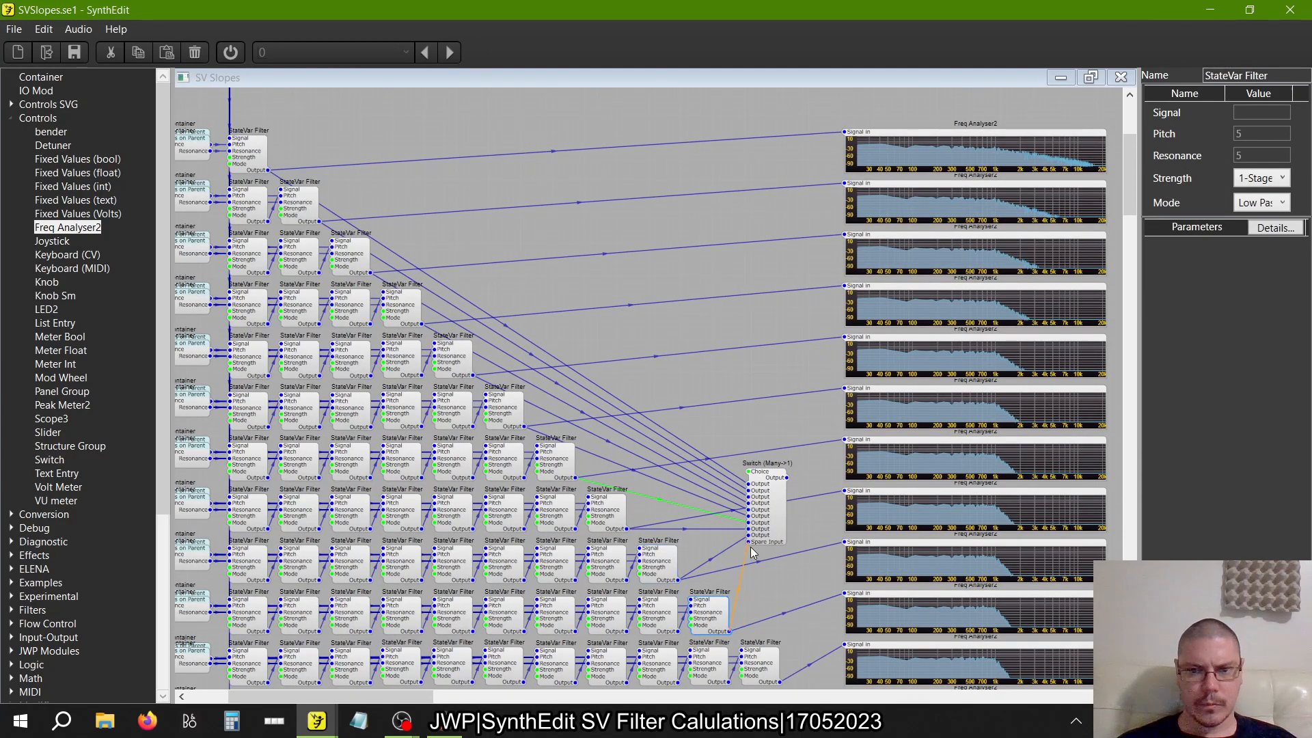
pyautogui.scroll(-3, 770, 562)
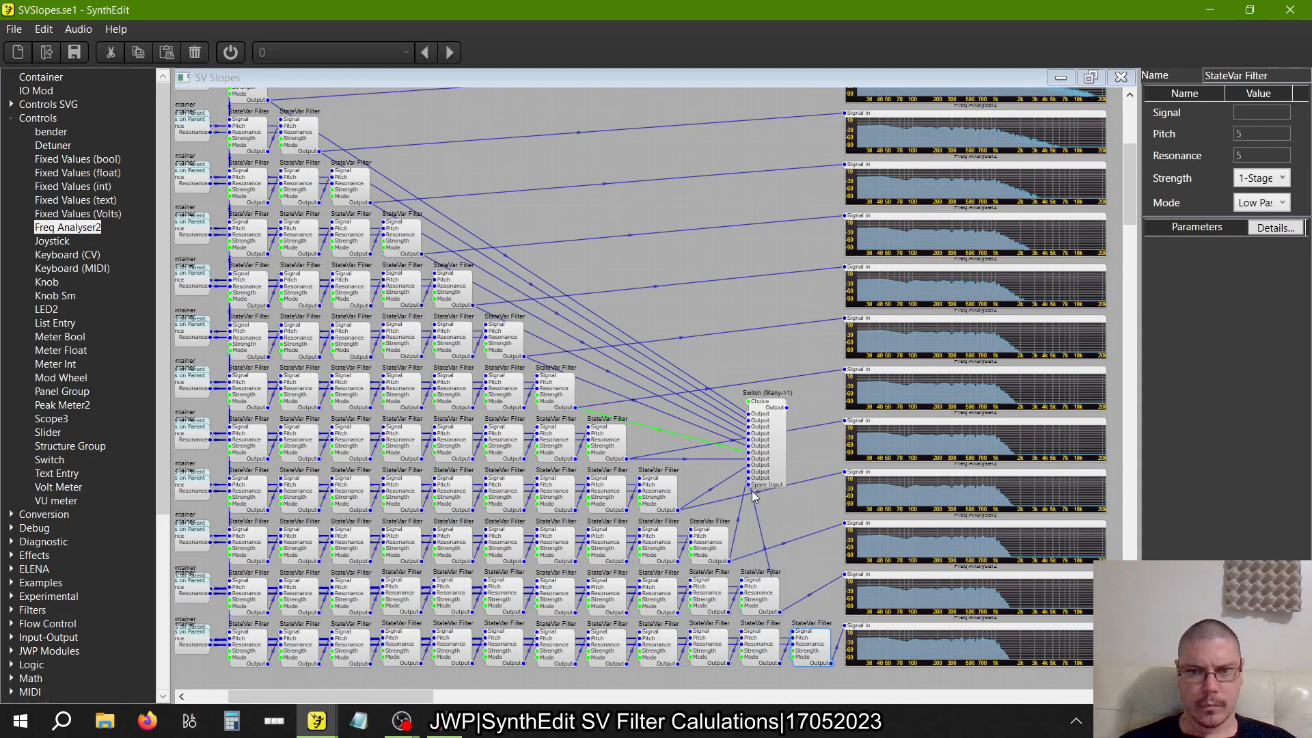
pyautogui.moveTo(768, 478); pyautogui.dragTo(594, 204)
# Open the source container above the single-filter row and delete the wire between the Oscillator and the output IO Mod
pyautogui.hscroll(-2, 594, 204)
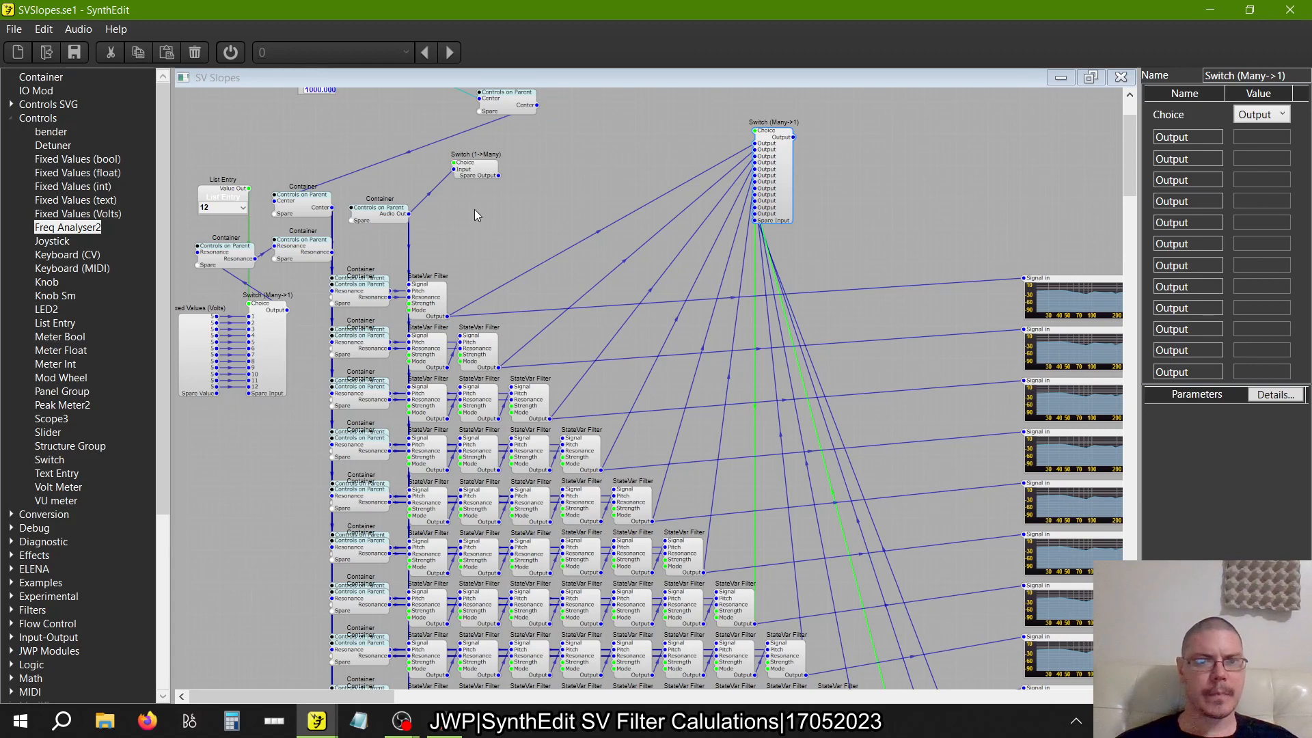
pyautogui.scroll(1, 474, 209)
pyautogui.click(380, 272)
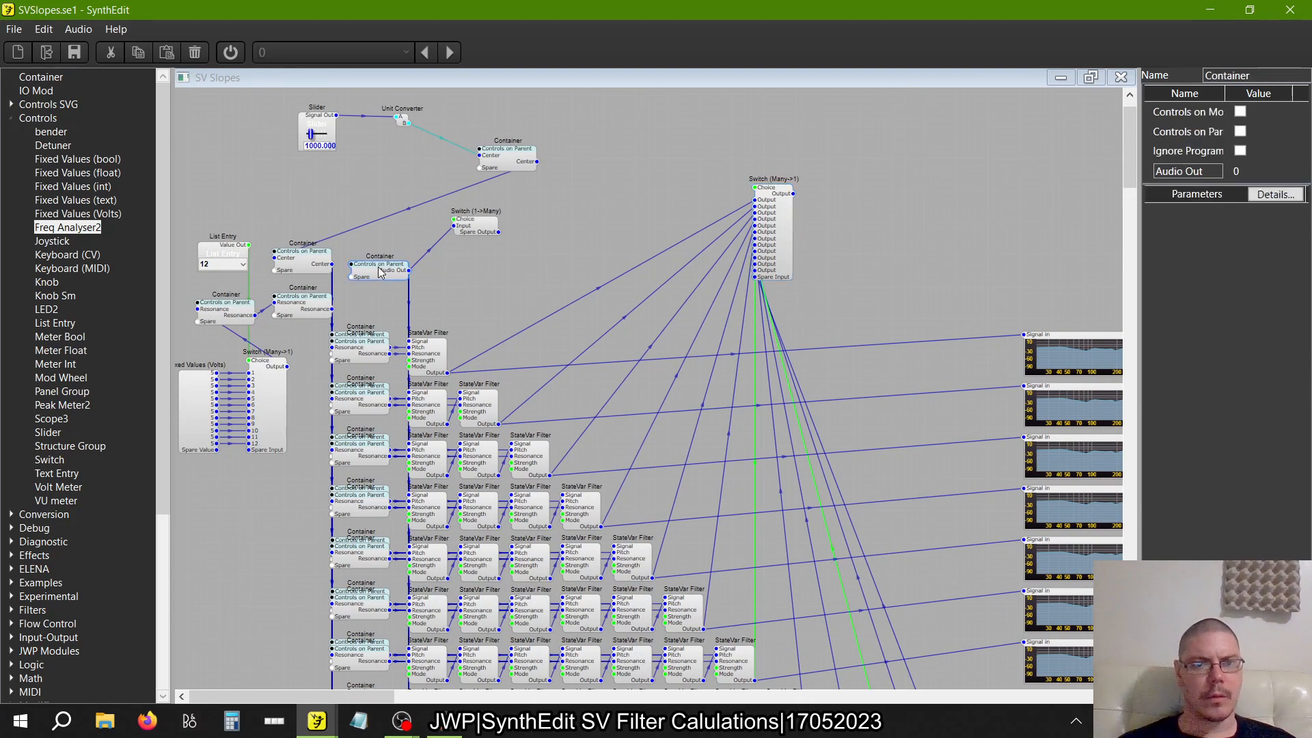
pyautogui.doubleClick(380, 272)
pyautogui.click(361, 159)
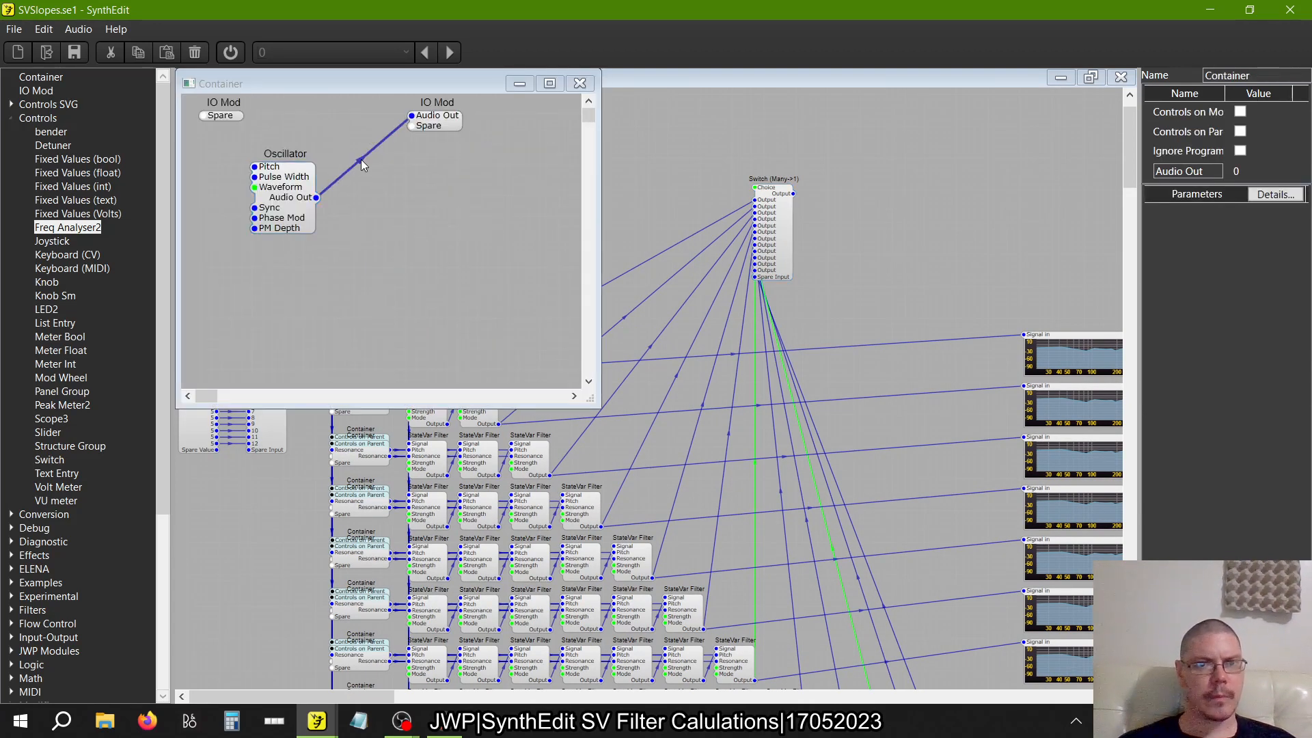
pyautogui.press('Delete')
# Insert a Diagnostic Impulse module, connect its Impulse Out to the IO Mod's Audio Out, and space it apart from the Oscillator
pyautogui.click(10, 123)
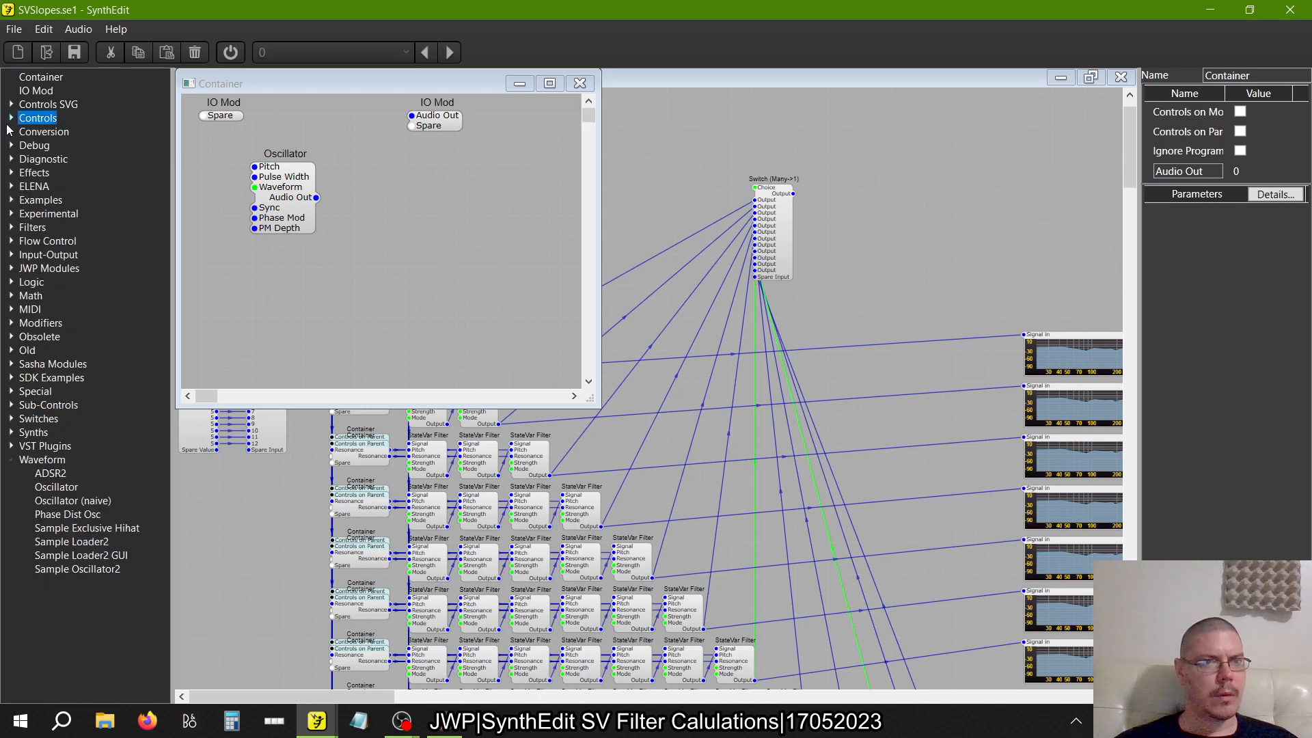
pyautogui.click(9, 132)
pyautogui.click(10, 132)
pyautogui.click(10, 158)
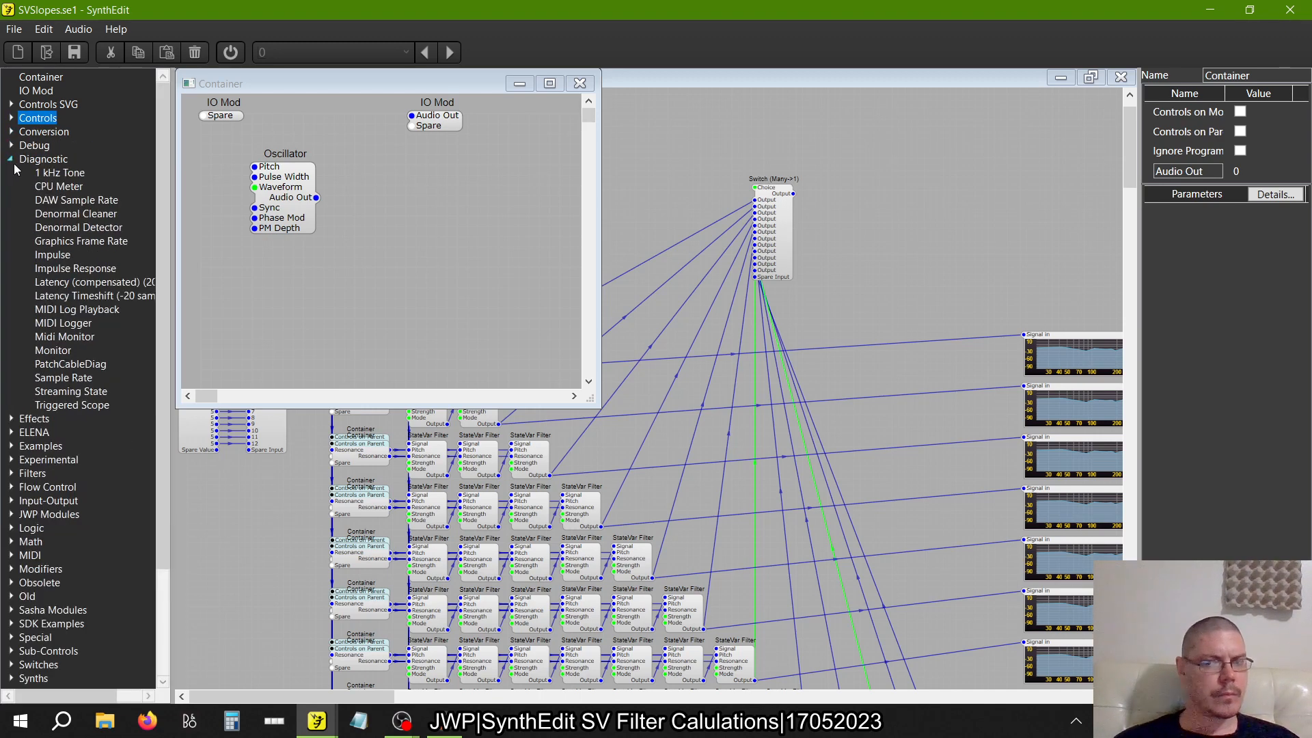
pyautogui.click(55, 255)
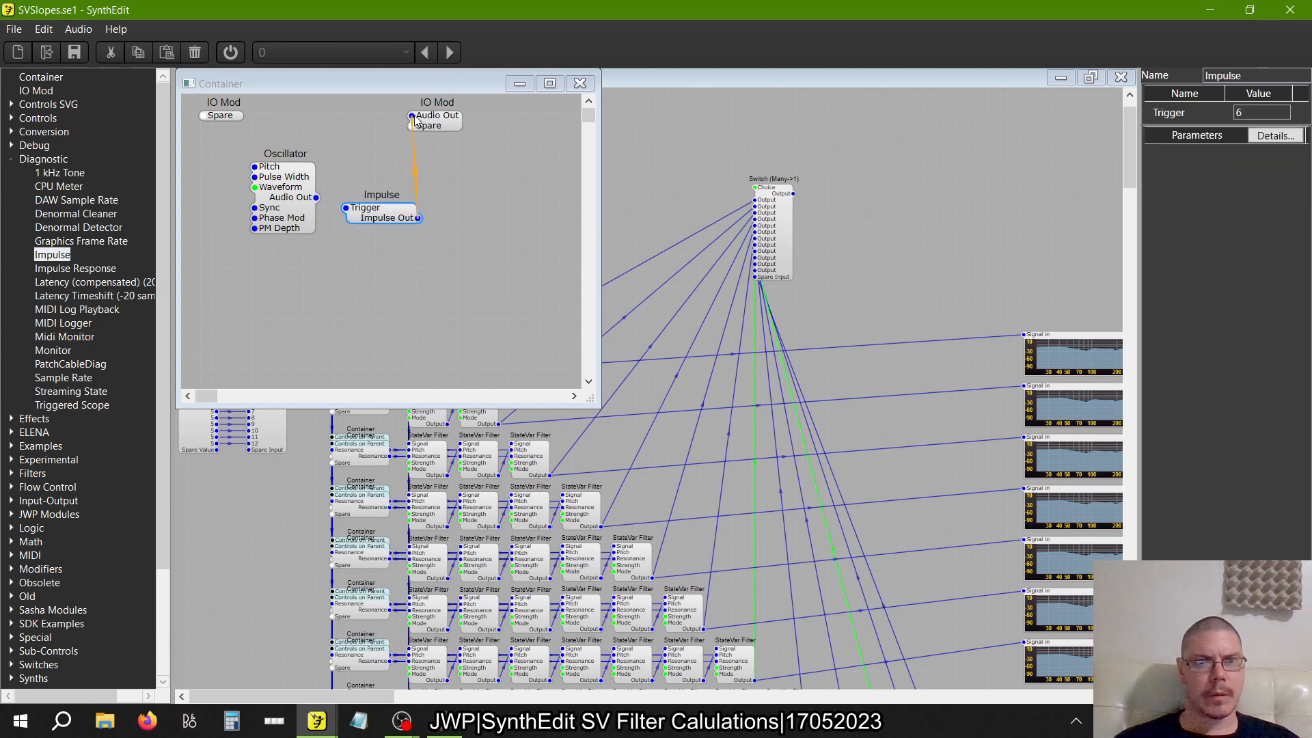
pyautogui.moveTo(282, 189); pyautogui.dragTo(255, 153)
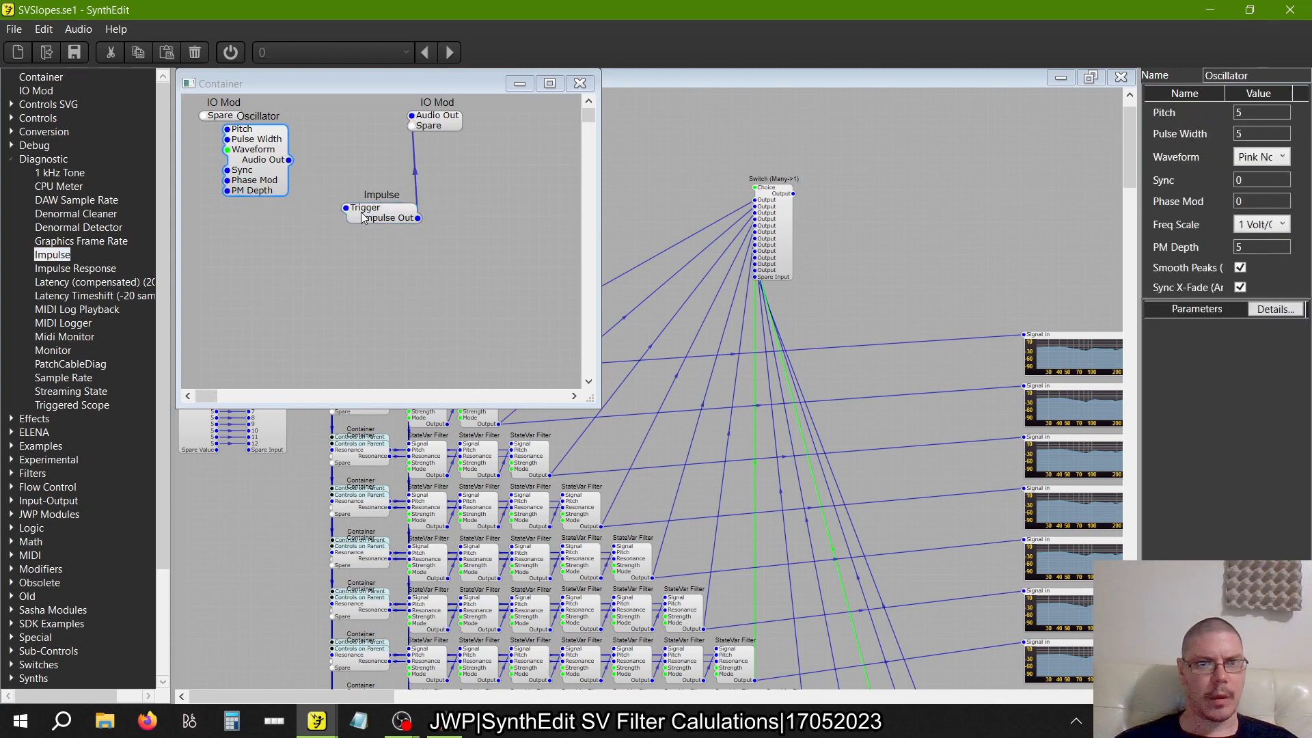
pyautogui.moveTo(363, 217); pyautogui.dragTo(368, 250)
# Duplicate the Oscillator and place the copy below the original, beside the Impulse module
pyautogui.rightClick(271, 177)
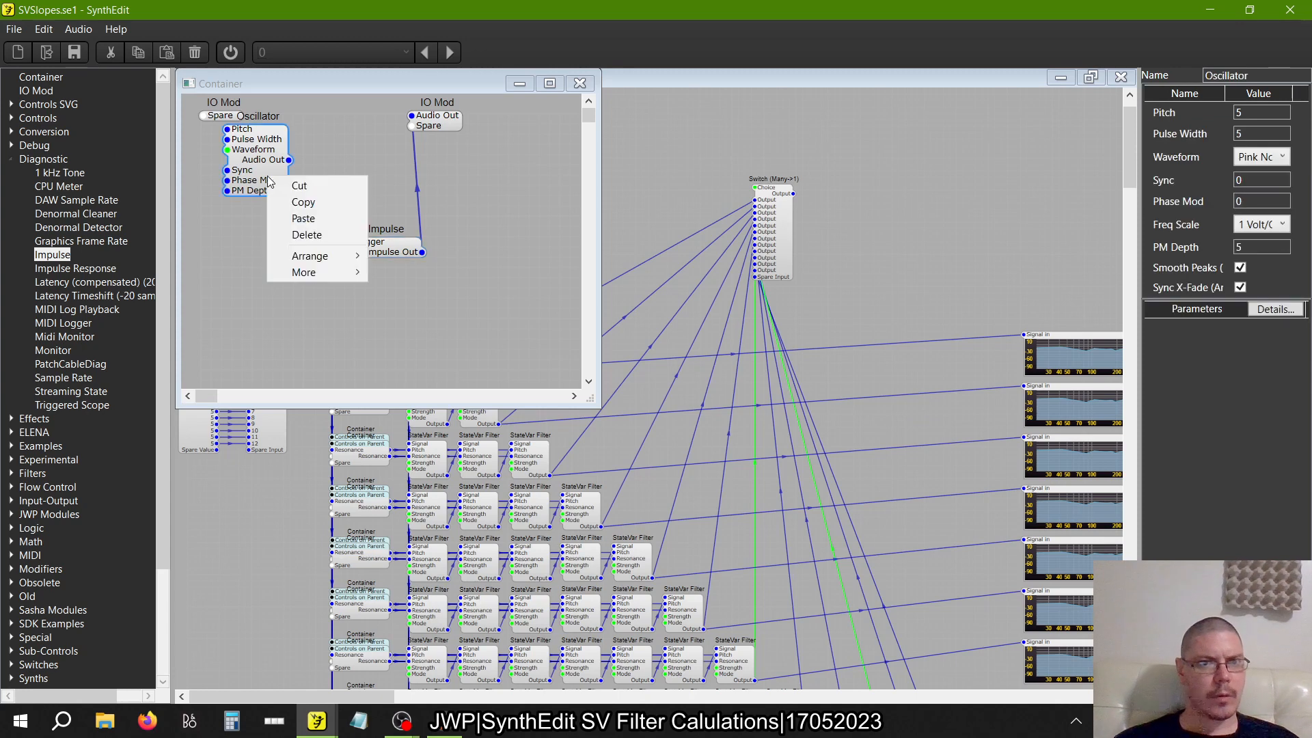
pyautogui.click(284, 201)
pyautogui.rightClick(260, 254)
pyautogui.click(272, 296)
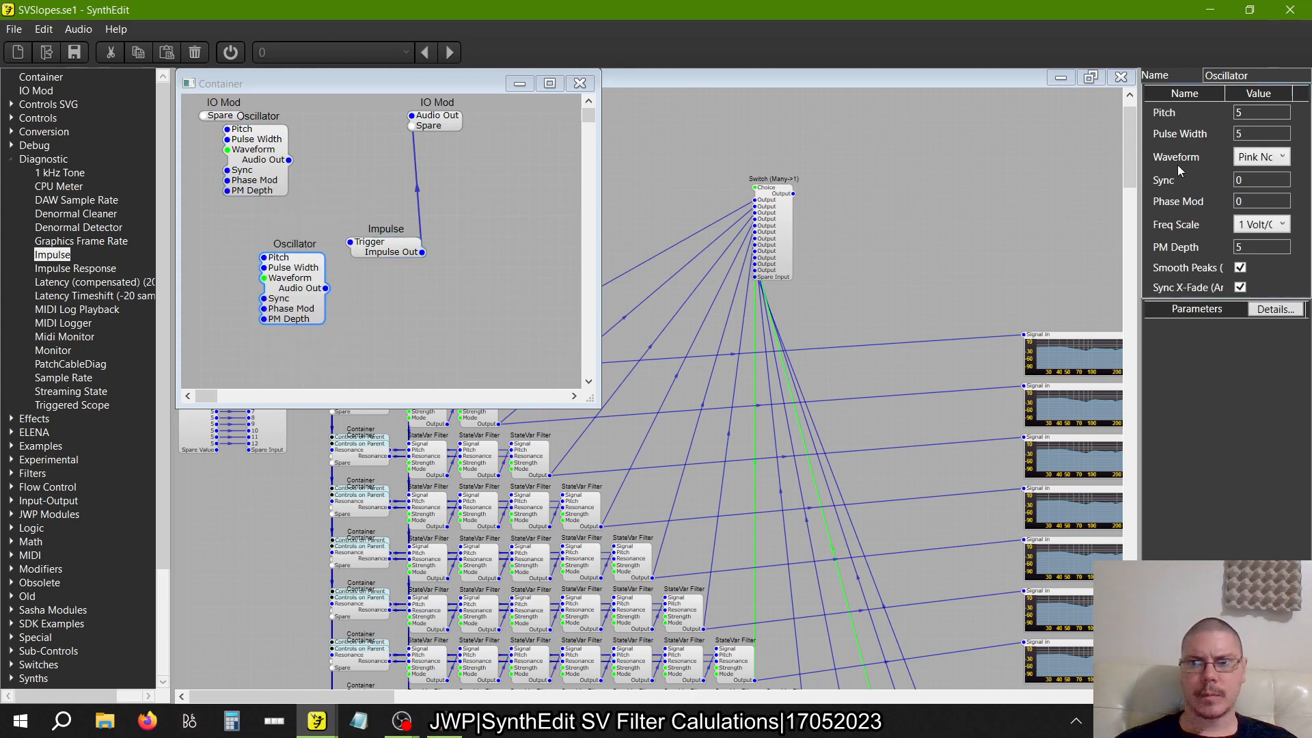
# Try to set the duplicate Oscillator's Pulse Width to 0 and its Waveform to Pulse
pyautogui.press('BackSpace')
pyautogui.write('0')
pyautogui.press('Return')
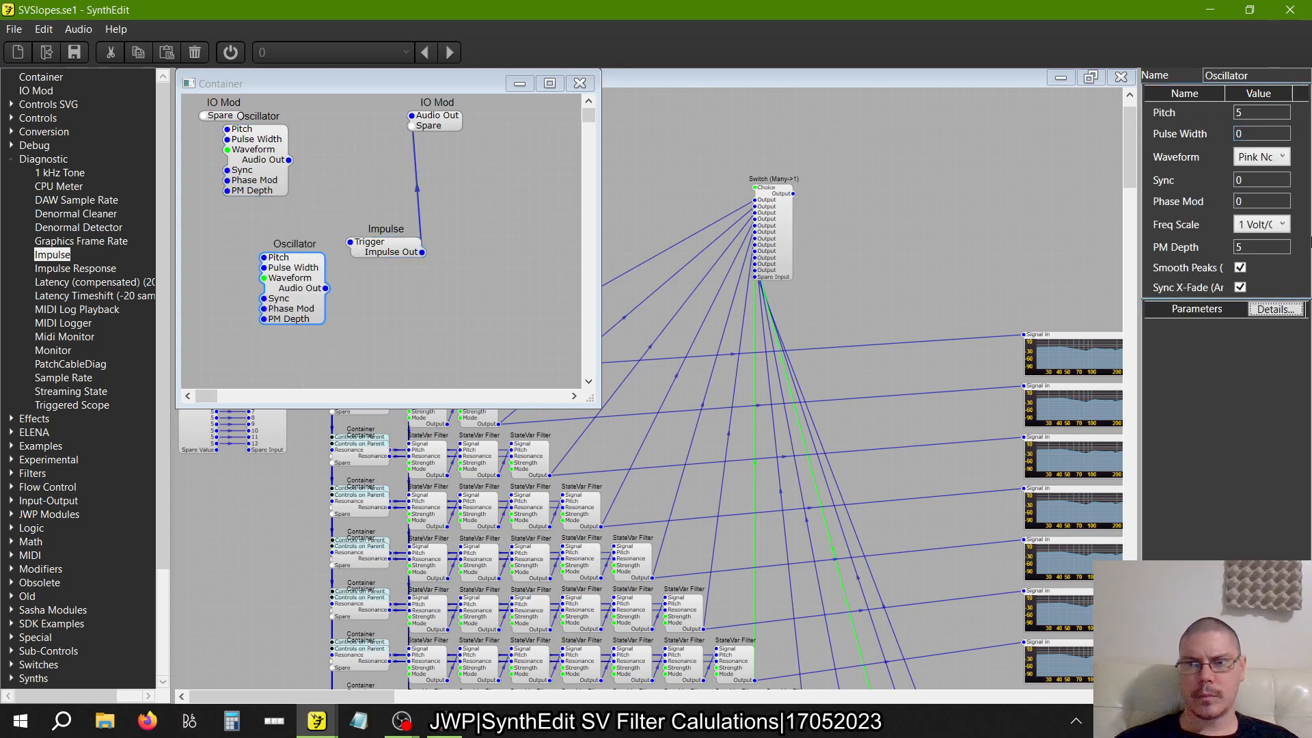
pyautogui.click(1271, 157)
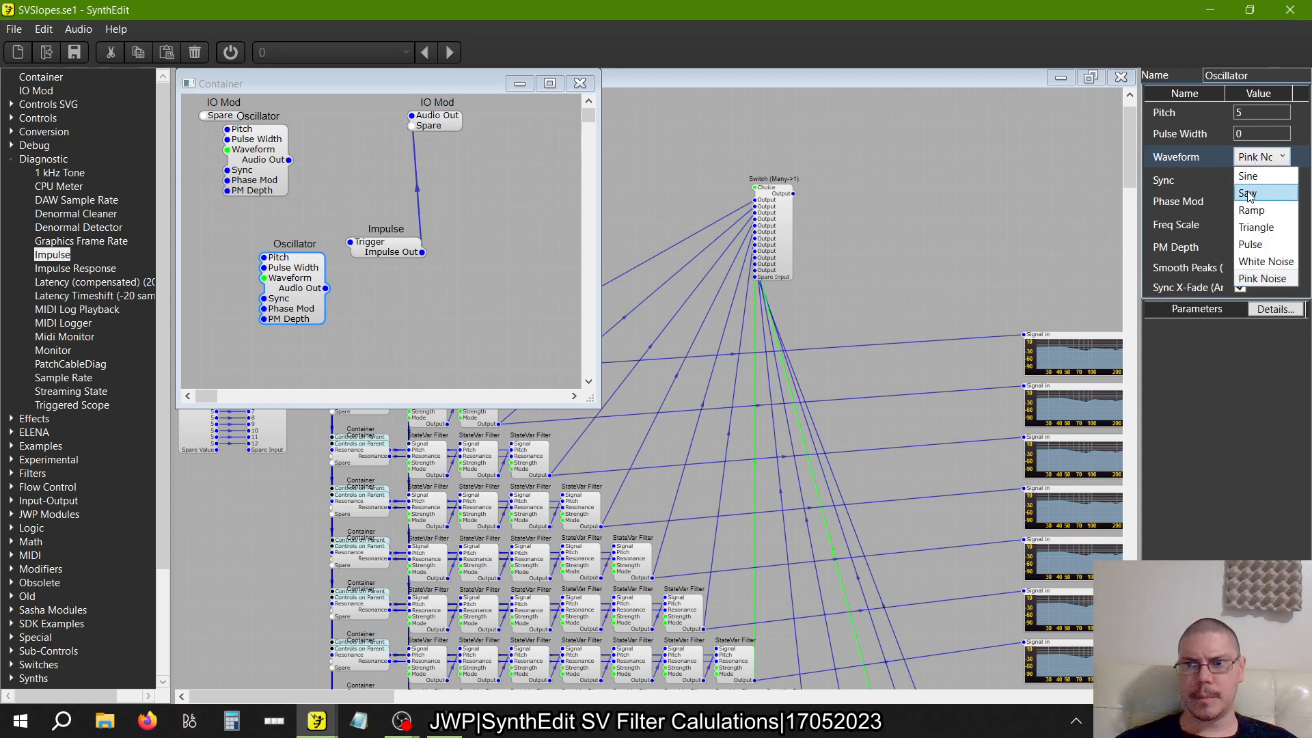
pyautogui.click(1254, 244)
# Connect the duplicate Oscillator's Audio Out to the Impulse's Trigger and shift the output IO Mod clear of the modules
pyautogui.moveTo(327, 289); pyautogui.dragTo(363, 245)
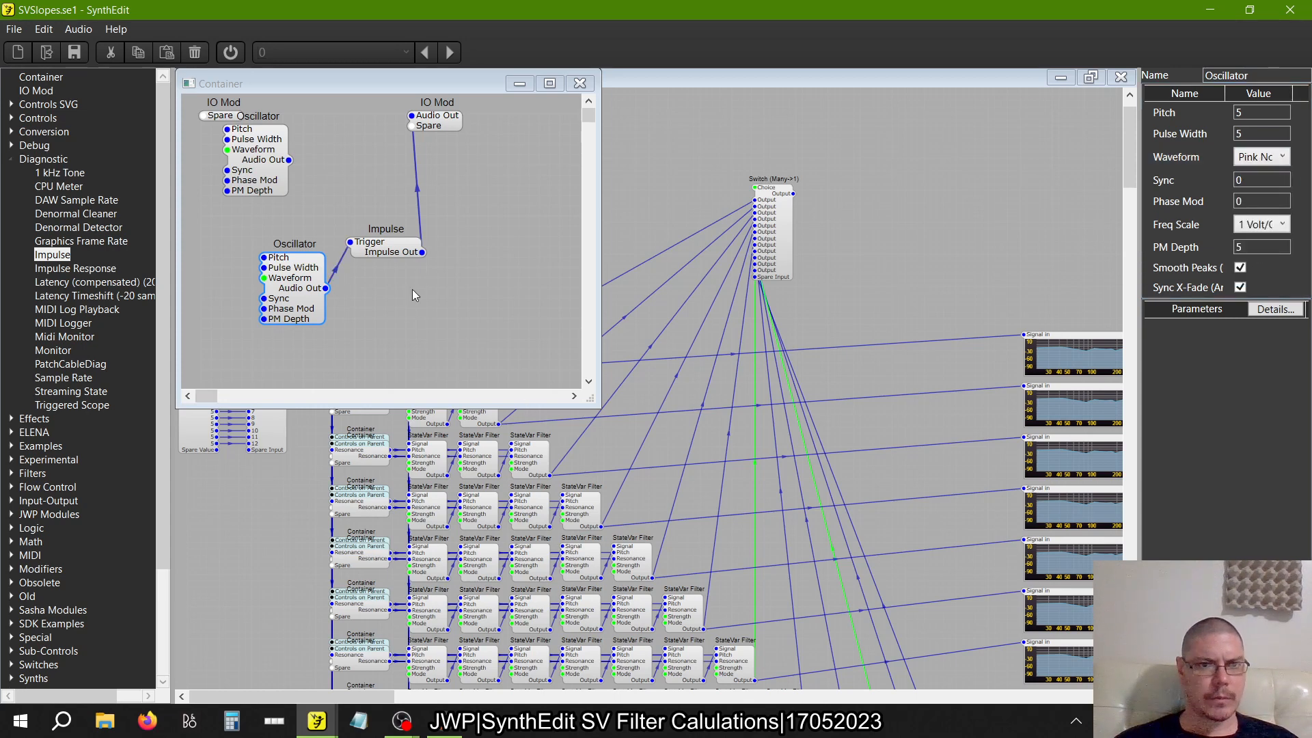
pyautogui.moveTo(440, 126); pyautogui.dragTo(471, 150)
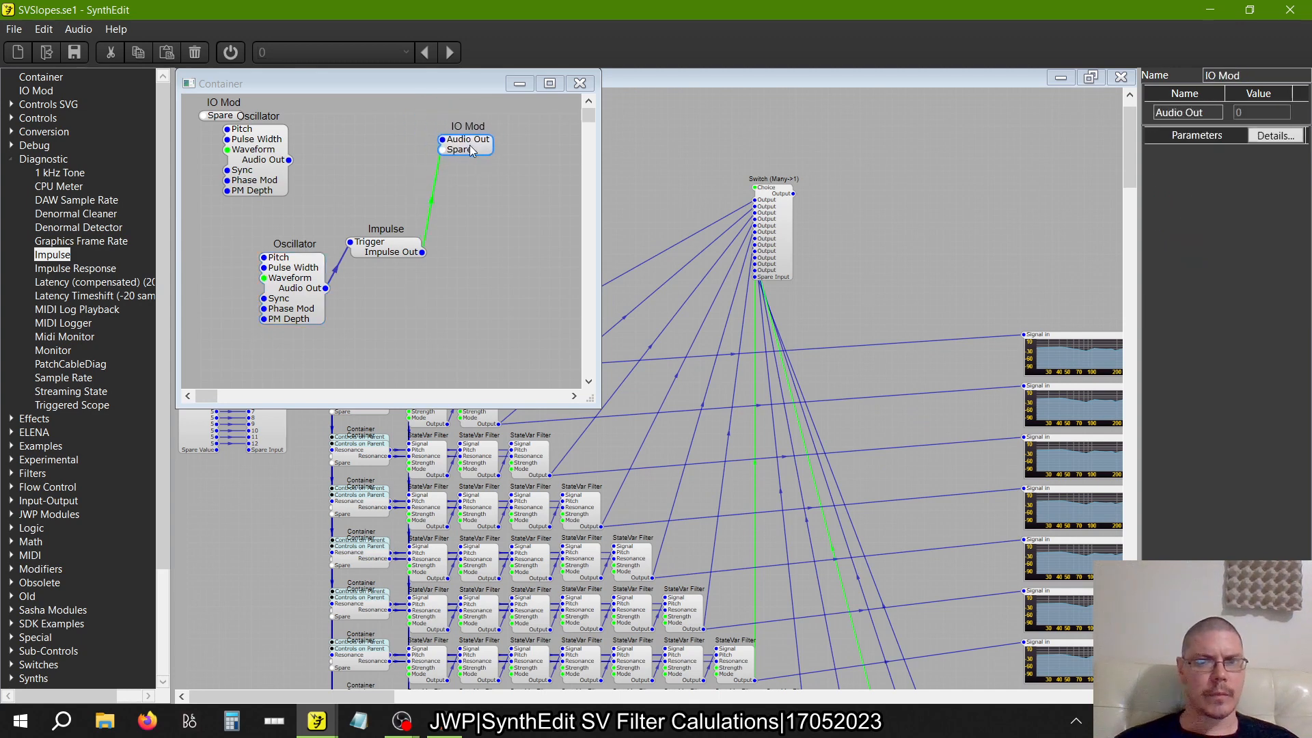
pyautogui.click(309, 265)
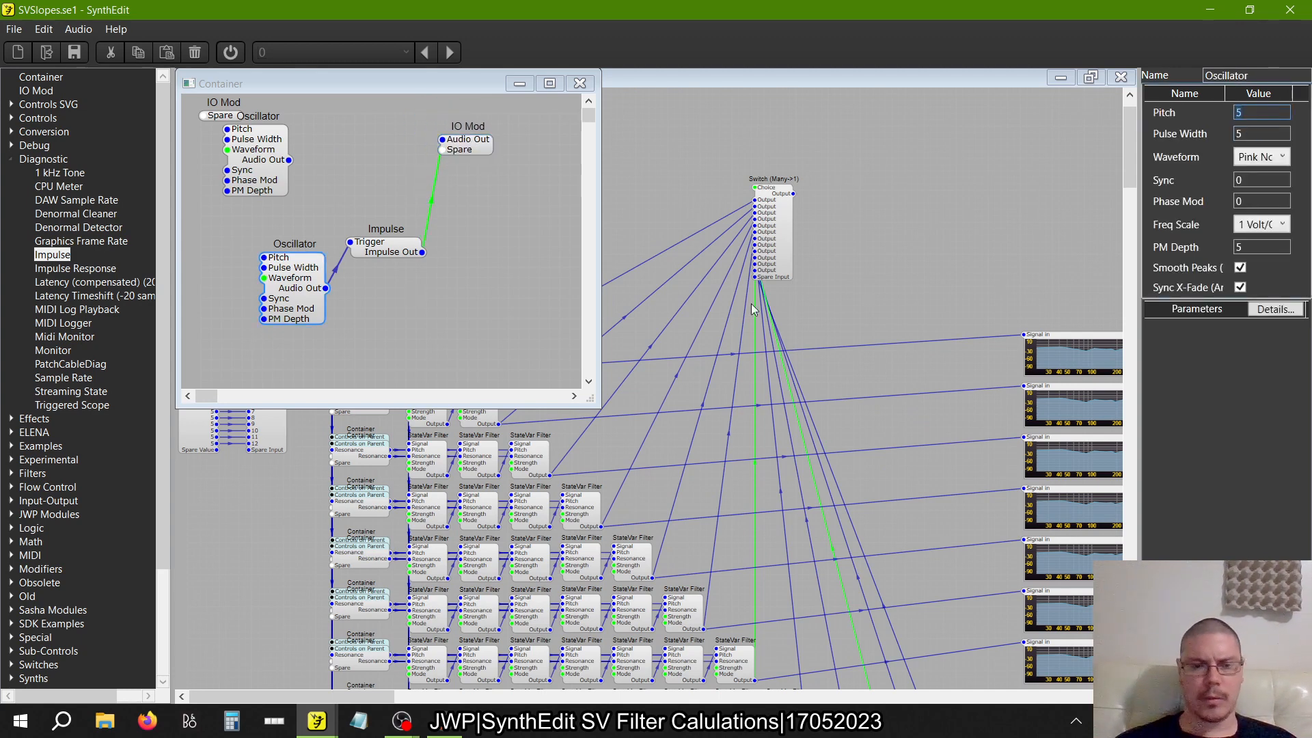
# Switch to the Primo Spots project, open its main container, and inspect the Global Impulse In container in the impulse chain
pyautogui.moveTo(317, 721)
pyautogui.click(341, 672)
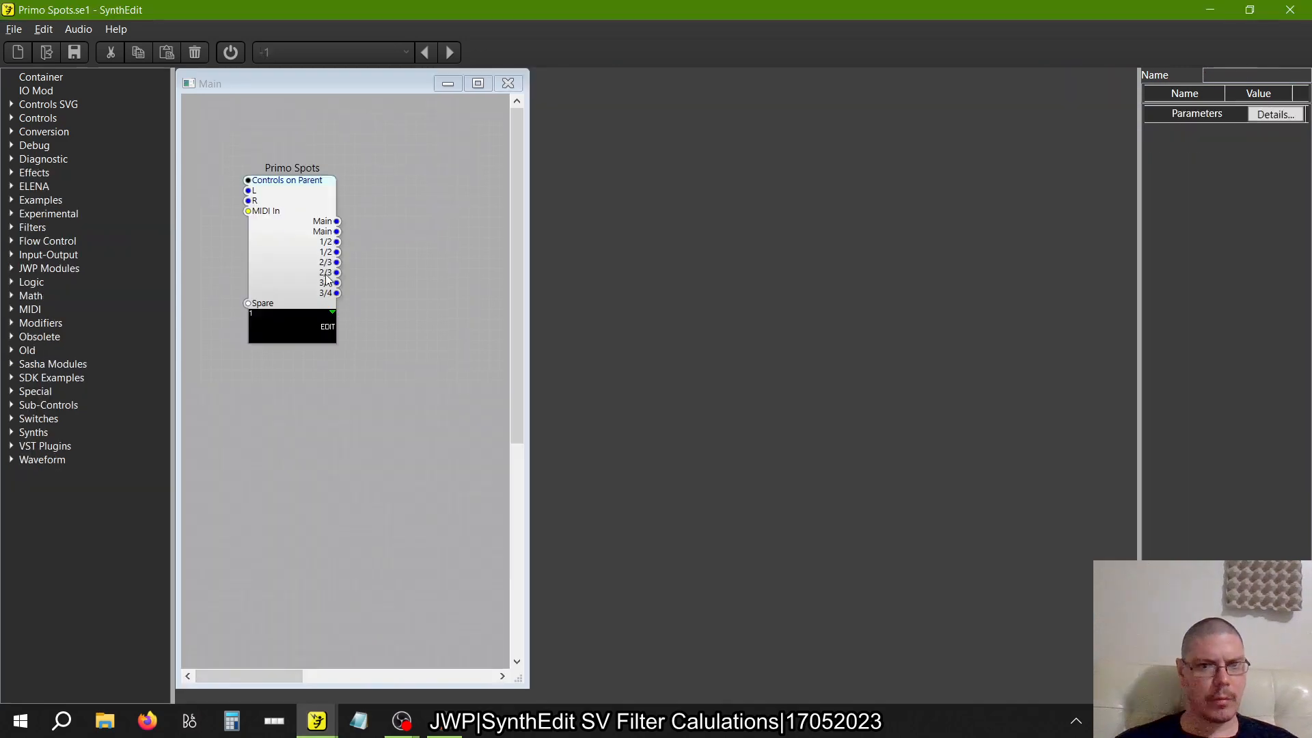
pyautogui.doubleClick(298, 220)
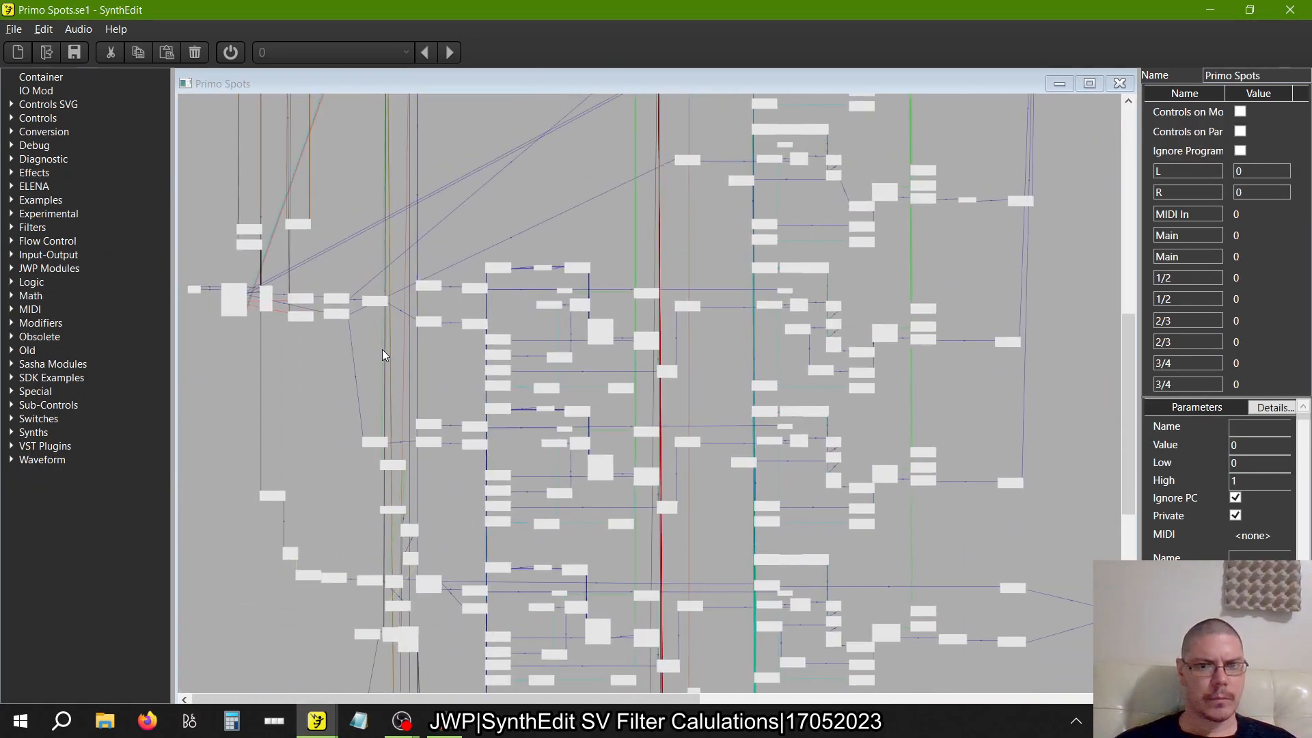
pyautogui.scroll(-4, 383, 350)
pyautogui.scroll(5, 298, 240)
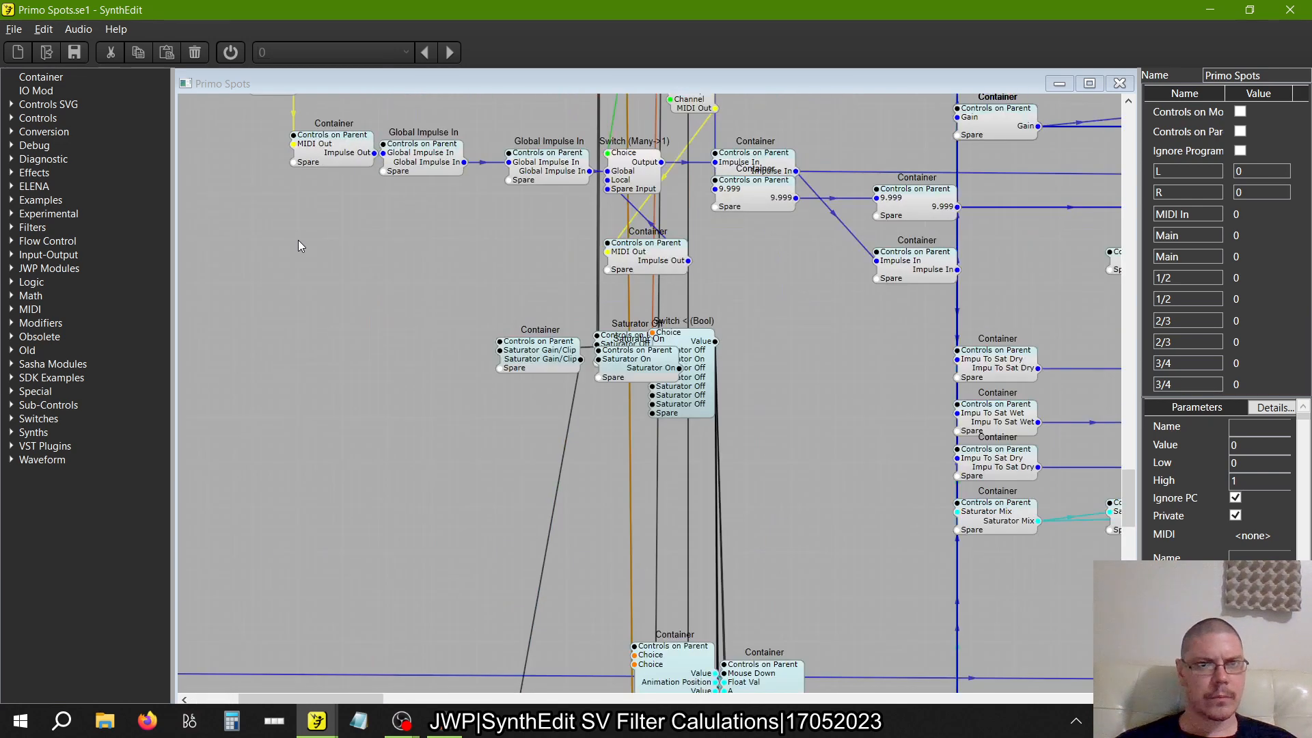
pyautogui.scroll(3, 298, 240)
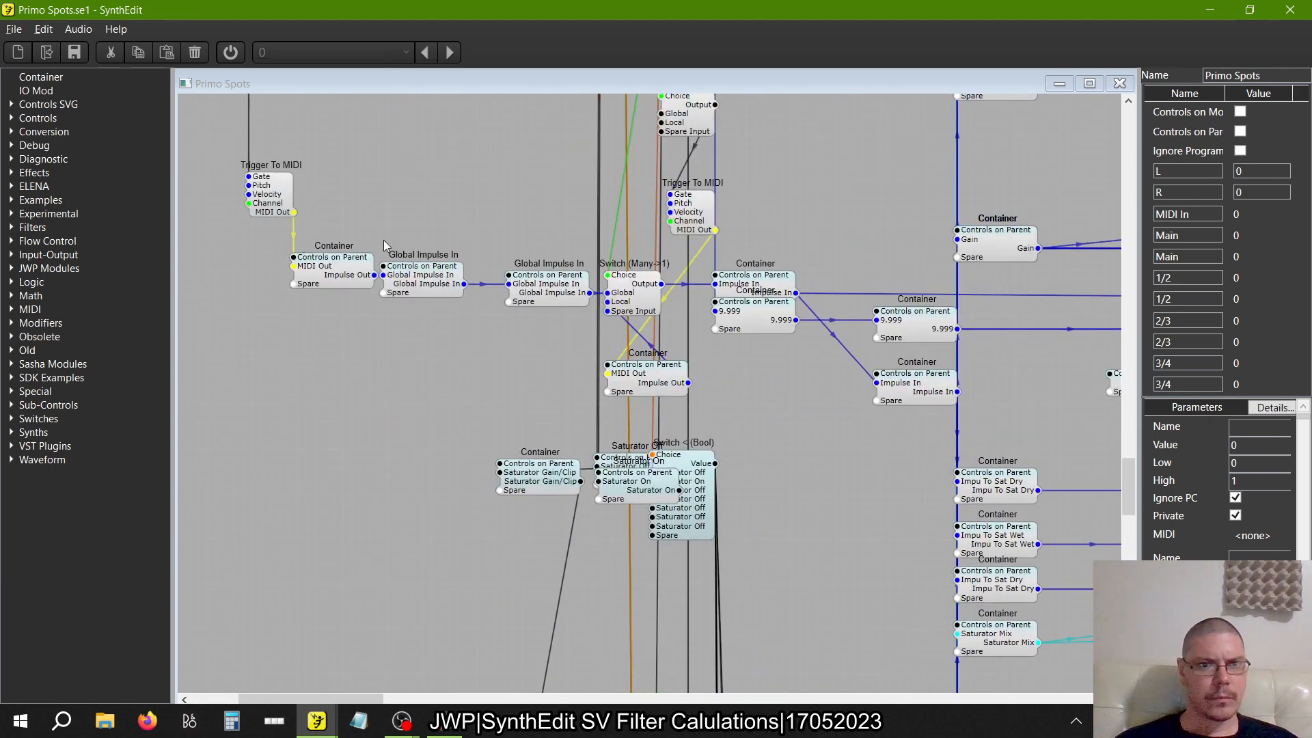
pyautogui.doubleClick(422, 285)
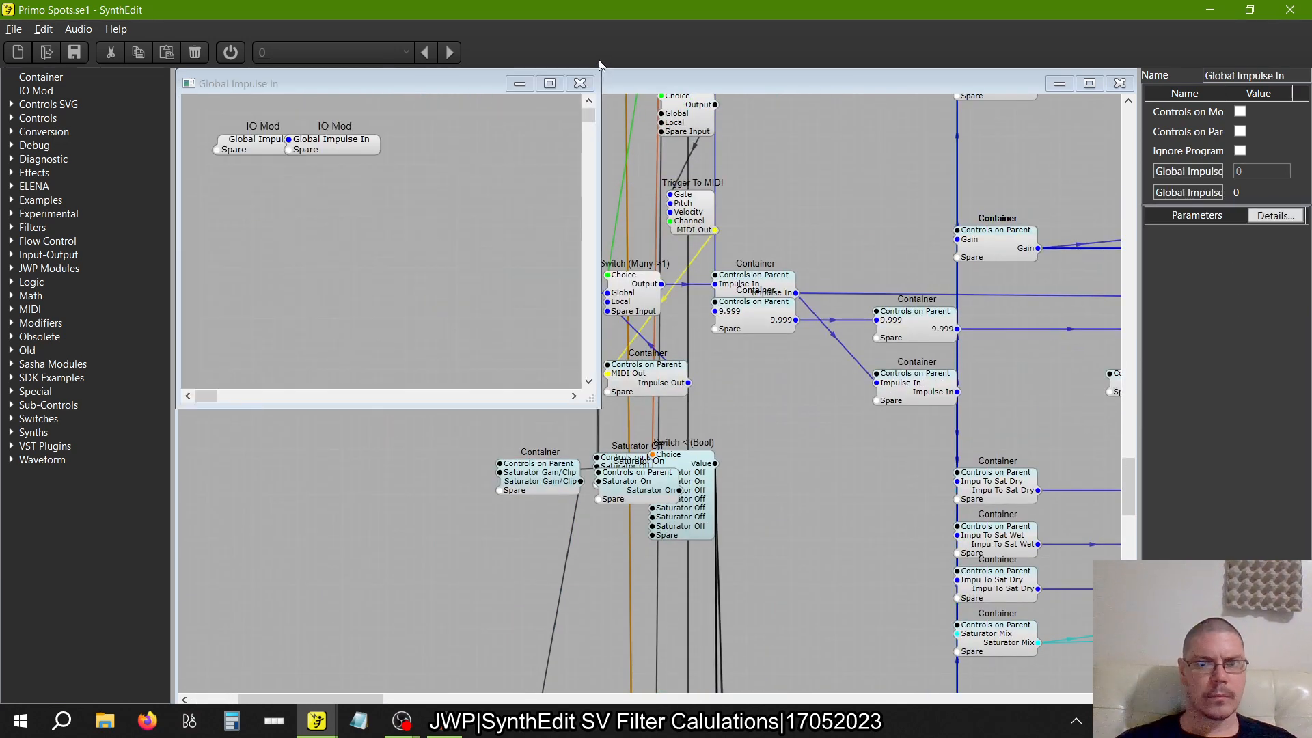
pyautogui.click(580, 83)
# Copy the Pitch value 1.12553 from the Trigger To MIDI module into the duplicate Oscillator's Pitch in the SVSlopes project
pyautogui.click(272, 186)
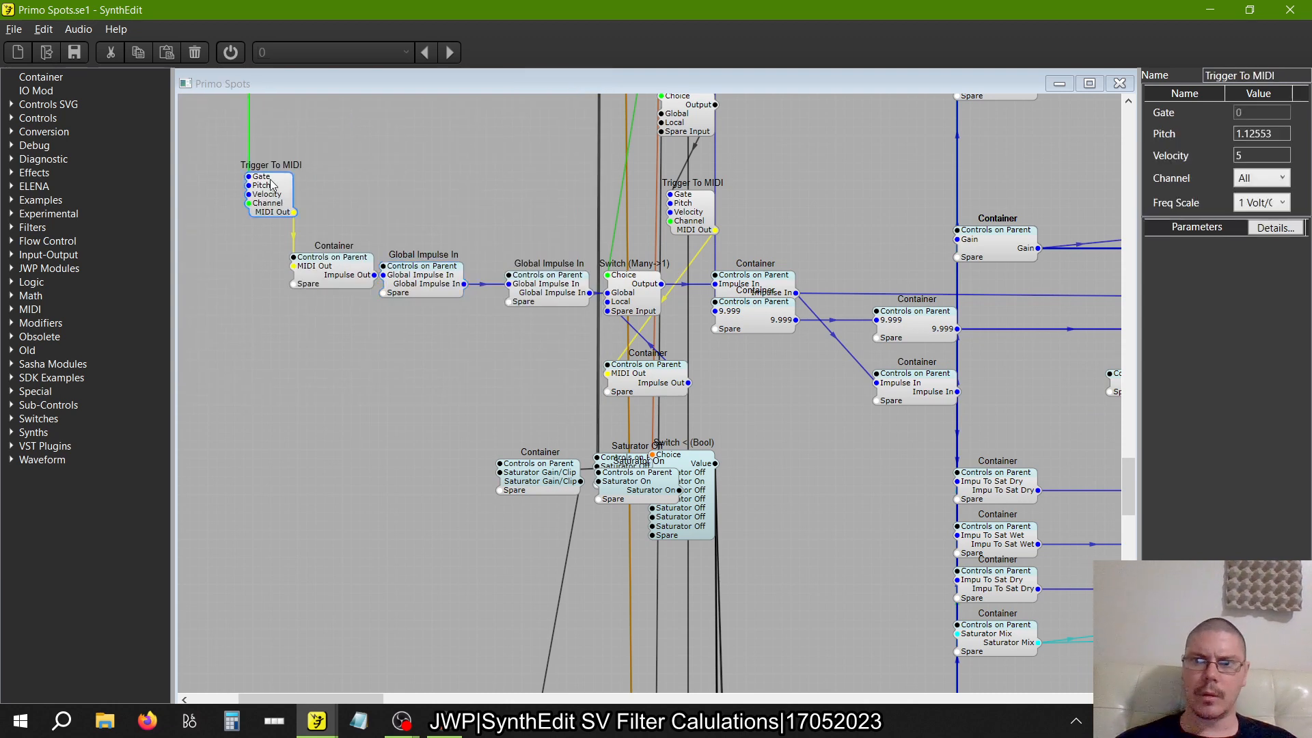
pyautogui.click(1273, 133)
pyautogui.hotkey('ctrl', 'c')
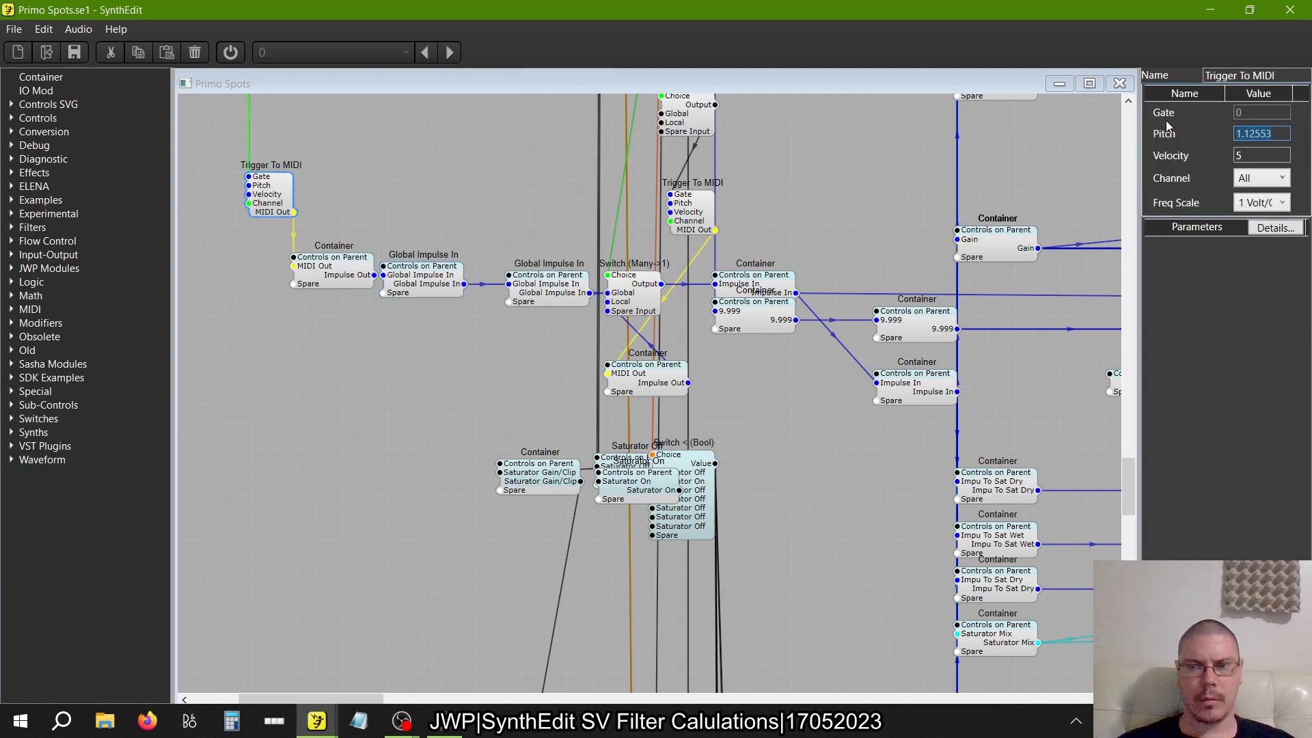
pyautogui.click(1119, 83)
pyautogui.hotkey('alt', 'Tab')
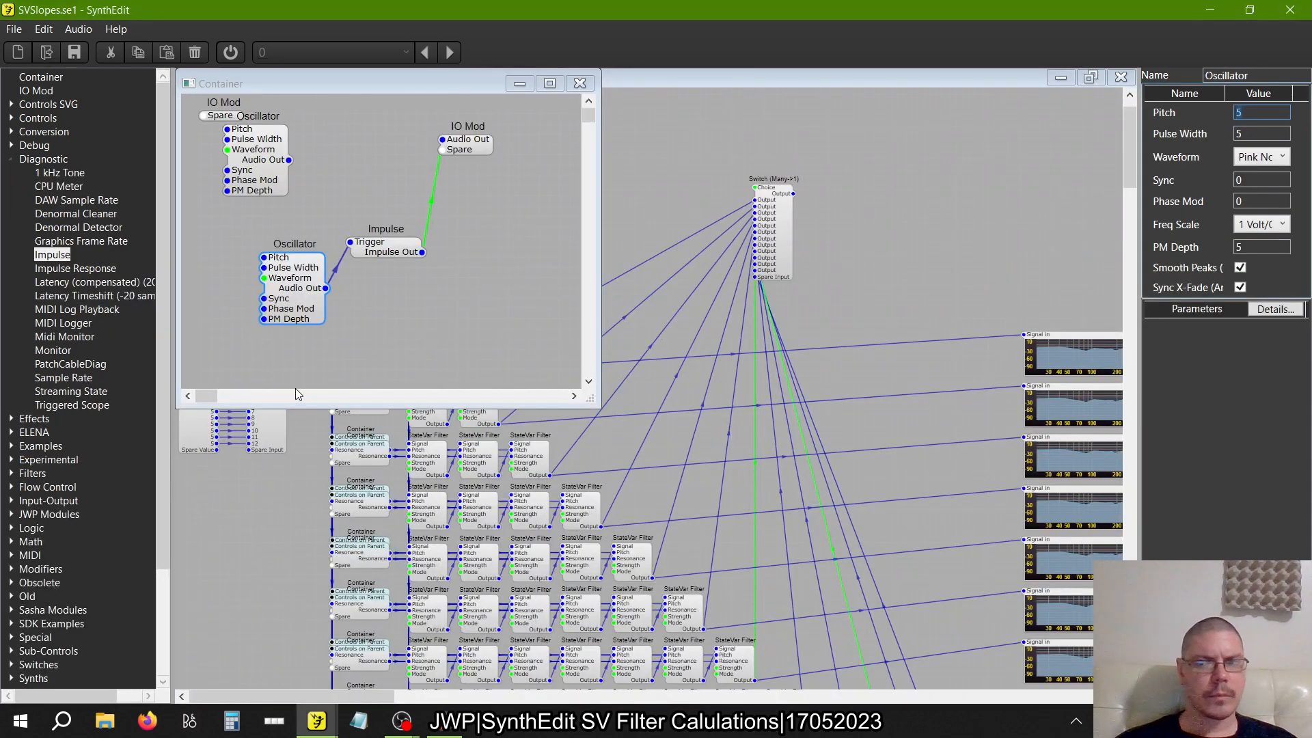
pyautogui.hotkey('ctrl', 'v')
pyautogui.press('Return')
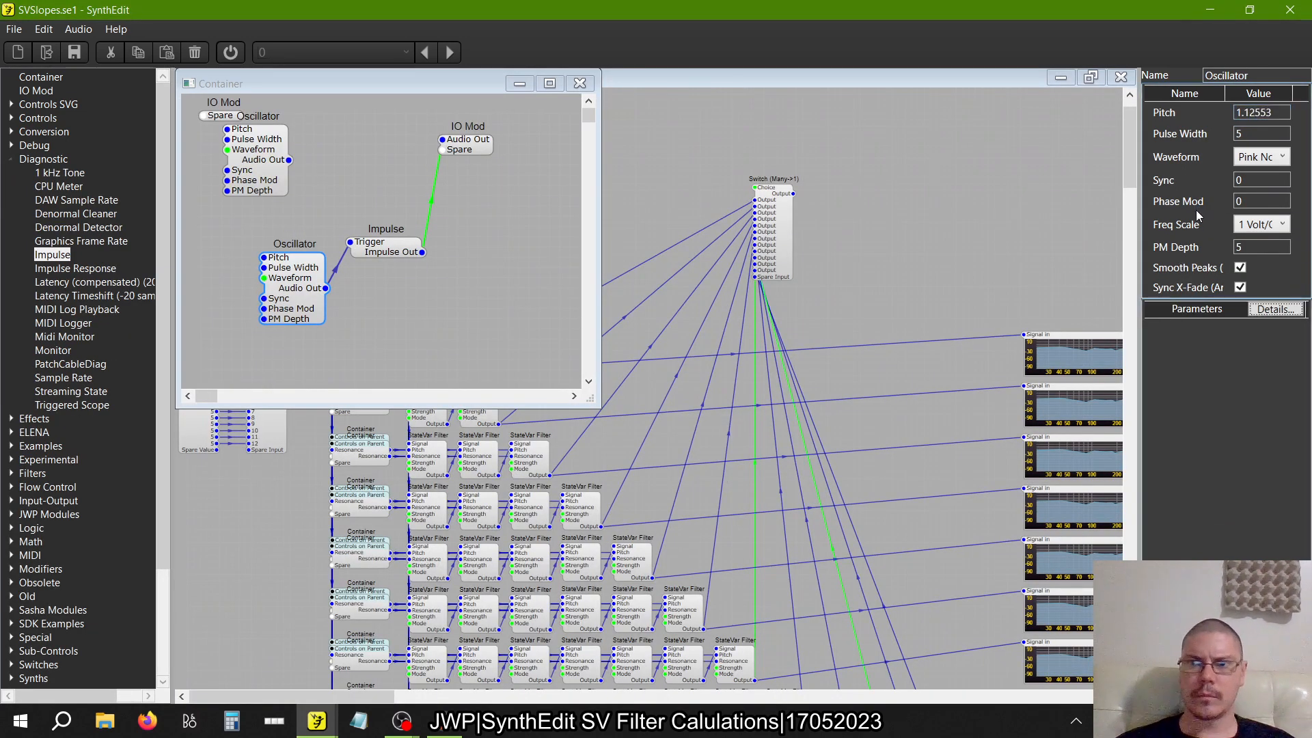
# Add an Impulse Response beside the slope output switch, feeding Impulse In from the source container and Signal in from the switch's Output
pyautogui.click(580, 82)
pyautogui.moveTo(66, 268); pyautogui.dragTo(881, 259)
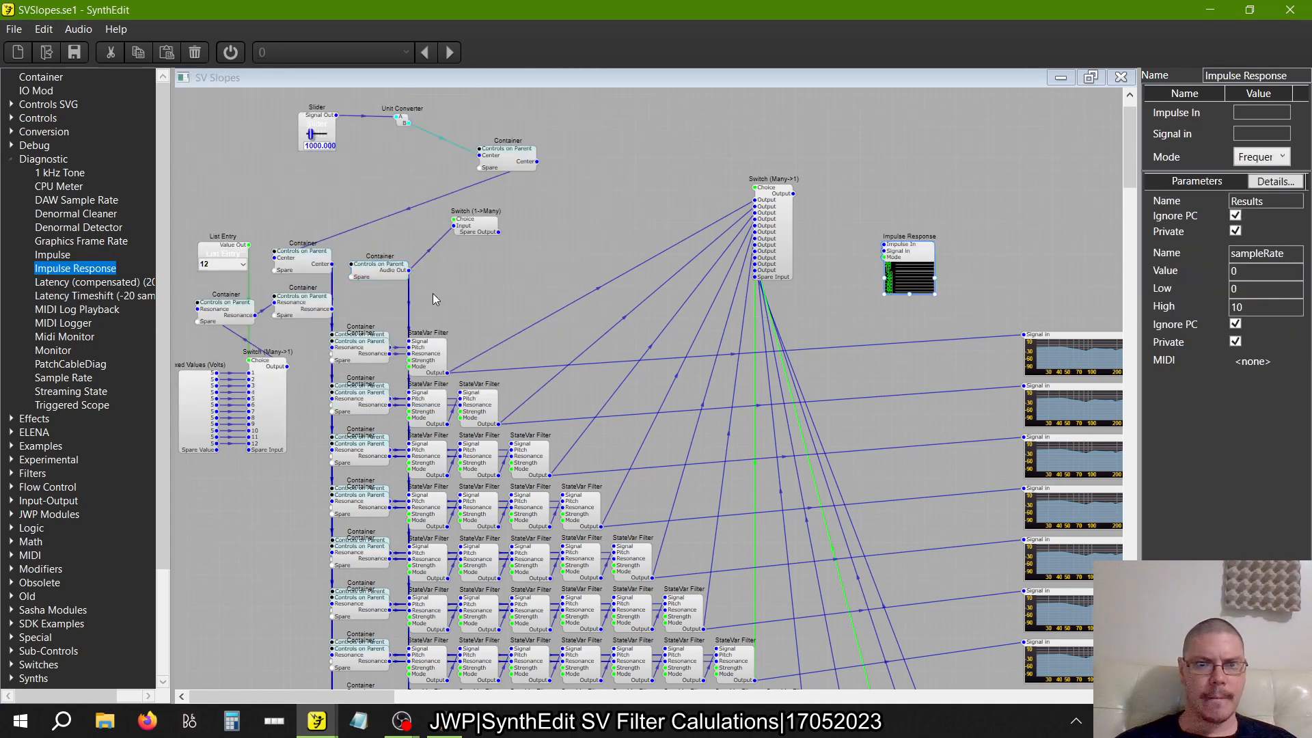
pyautogui.moveTo(405, 274); pyautogui.dragTo(794, 198)
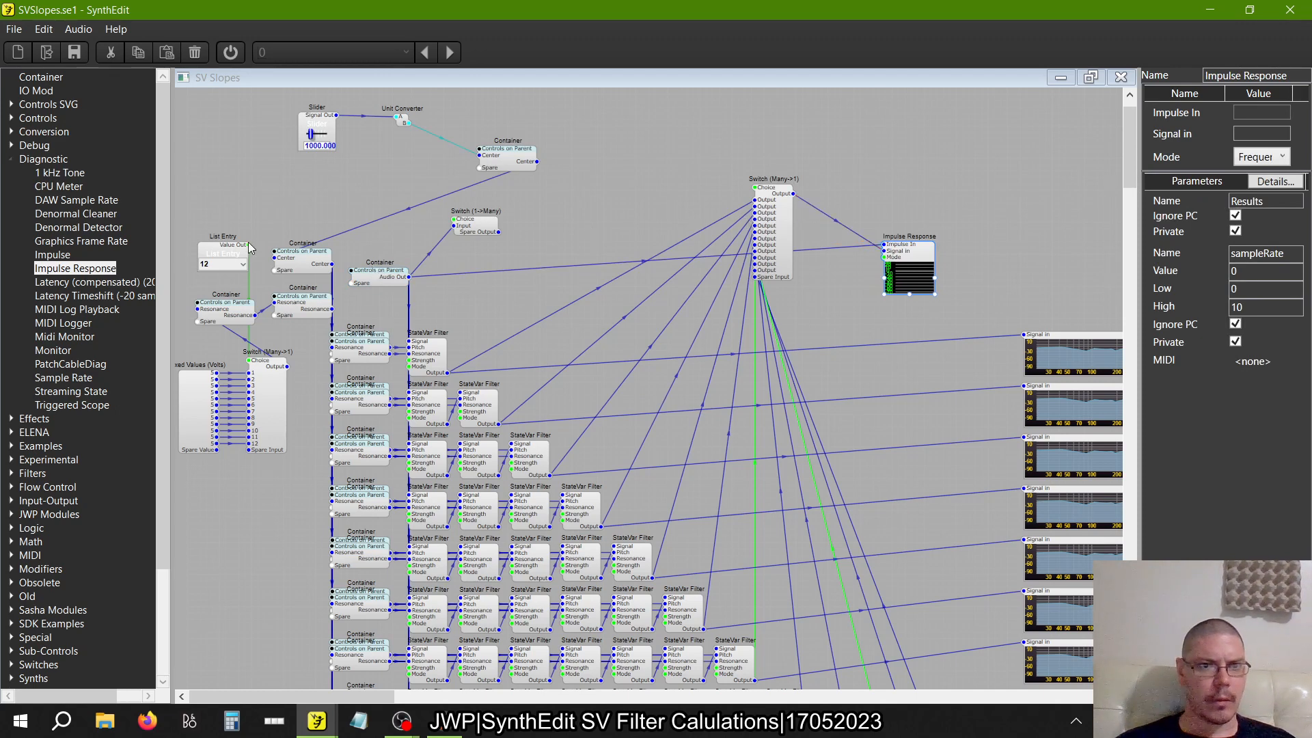
# Connect the List Entry's Value Out to the slope output switch's Choice and rewire it to the Resonance voltage switch's Choice
pyautogui.moveTo(249, 244); pyautogui.dragTo(755, 188)
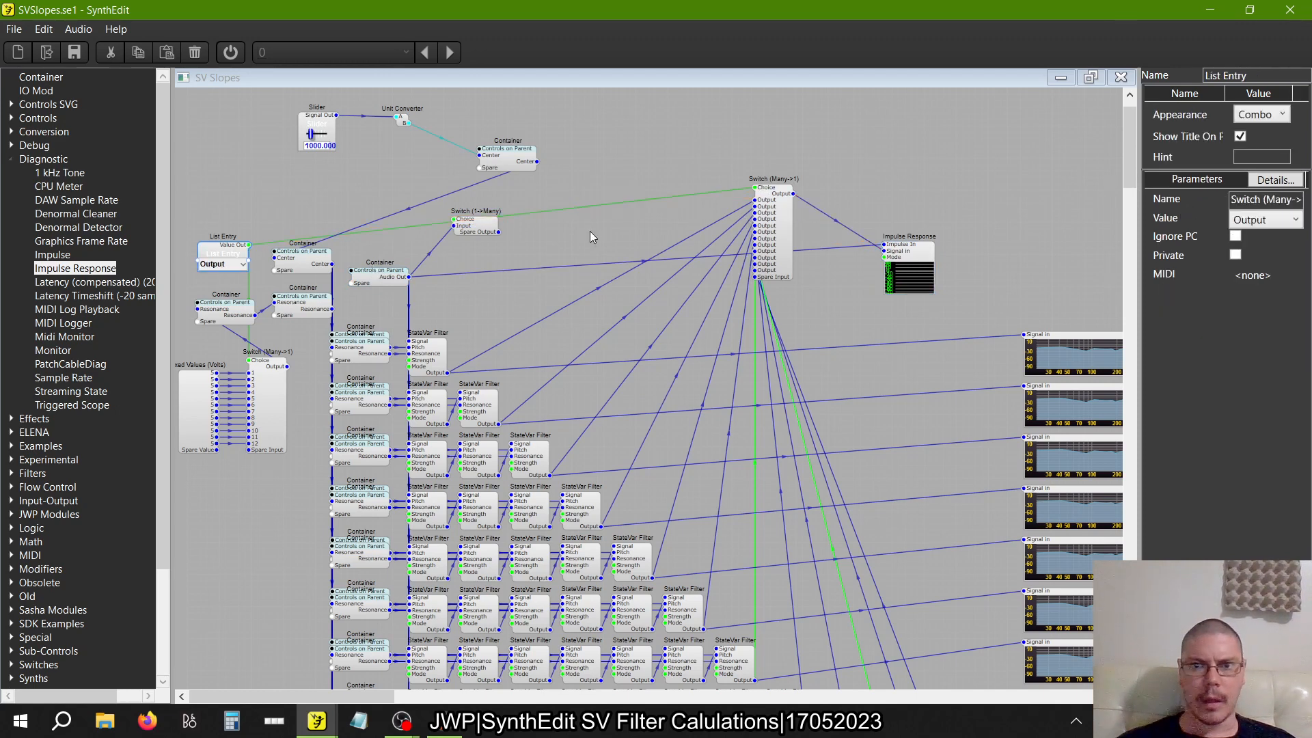
pyautogui.click(212, 264)
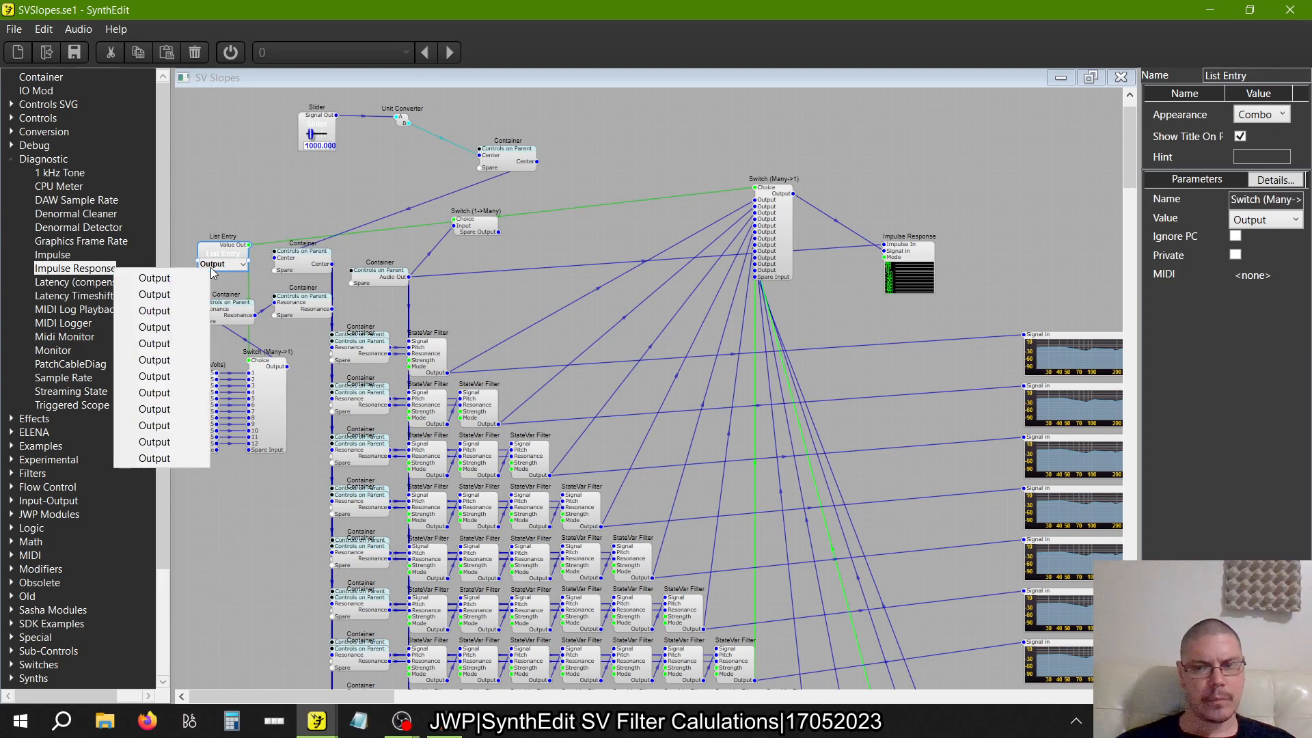
pyautogui.click(766, 217)
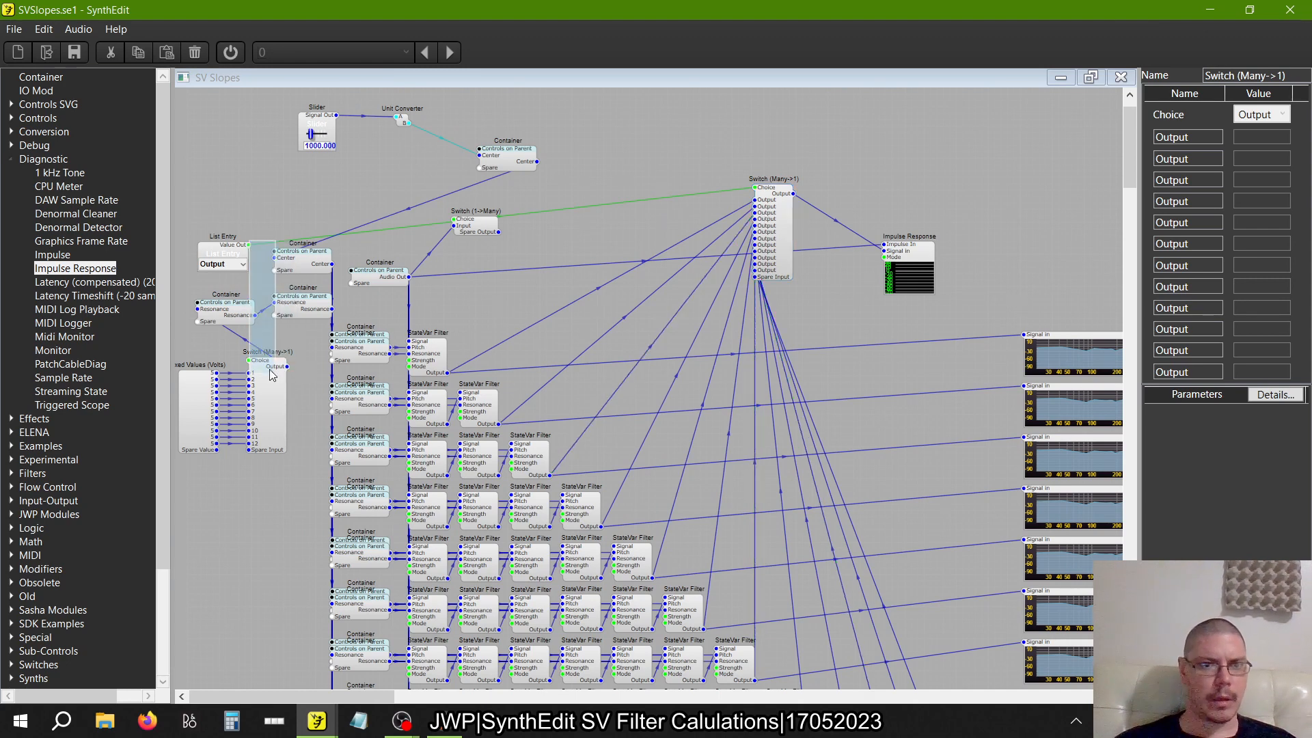
pyautogui.click(250, 247)
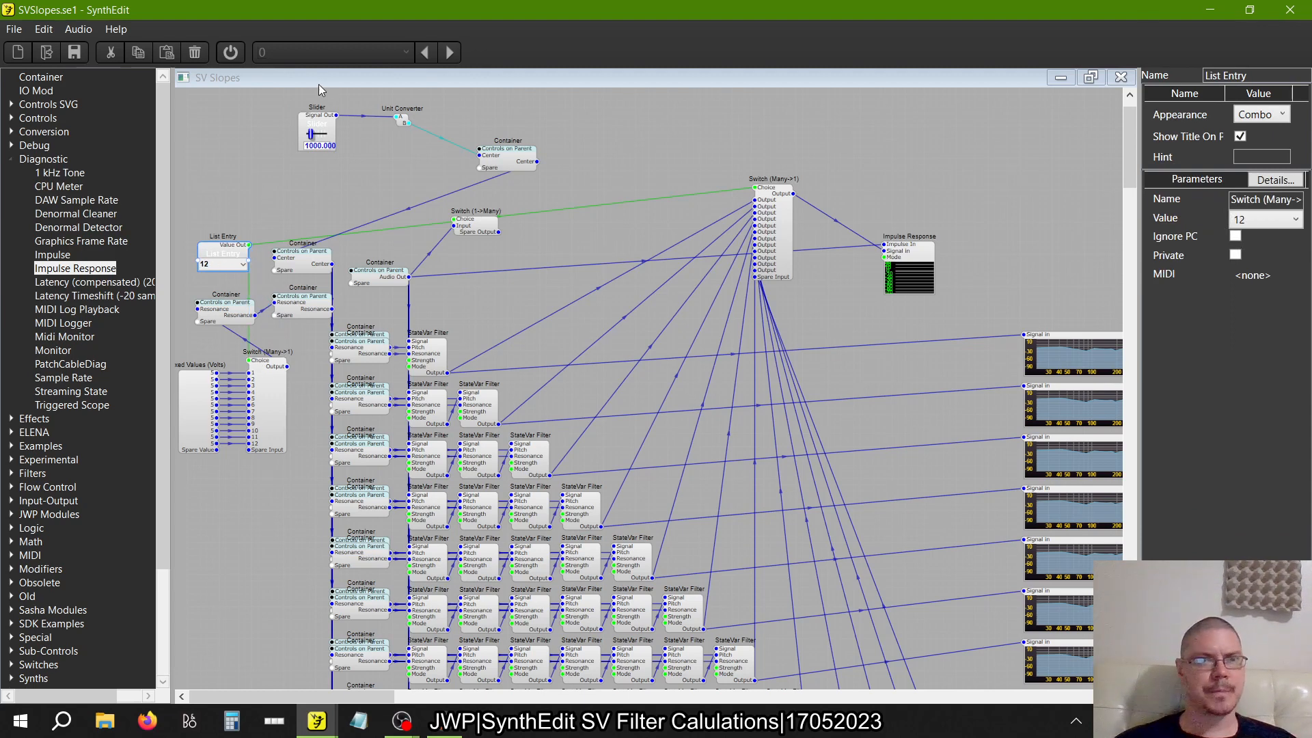
# Start the audio engine and widen the Impulse Response display to roughly four times its width
pyautogui.click(230, 52)
pyautogui.click(925, 260)
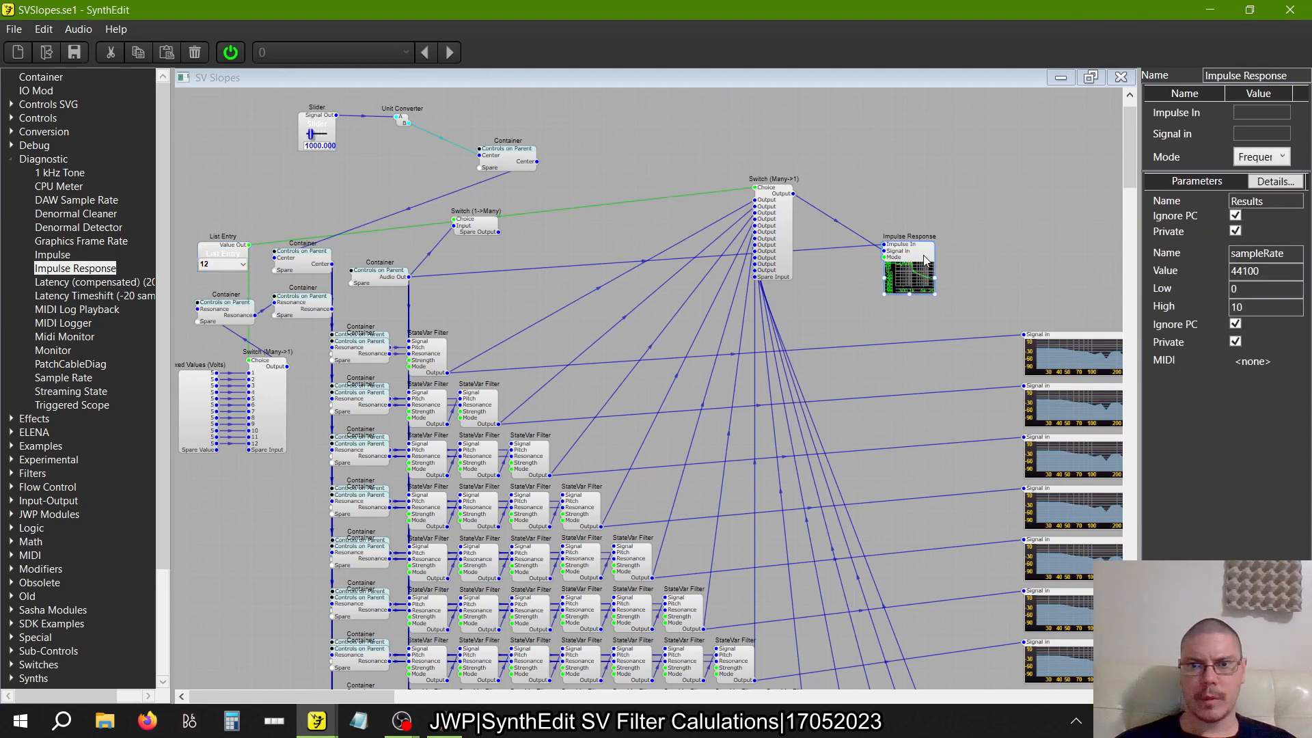
pyautogui.moveTo(934, 293); pyautogui.dragTo(1100, 294)
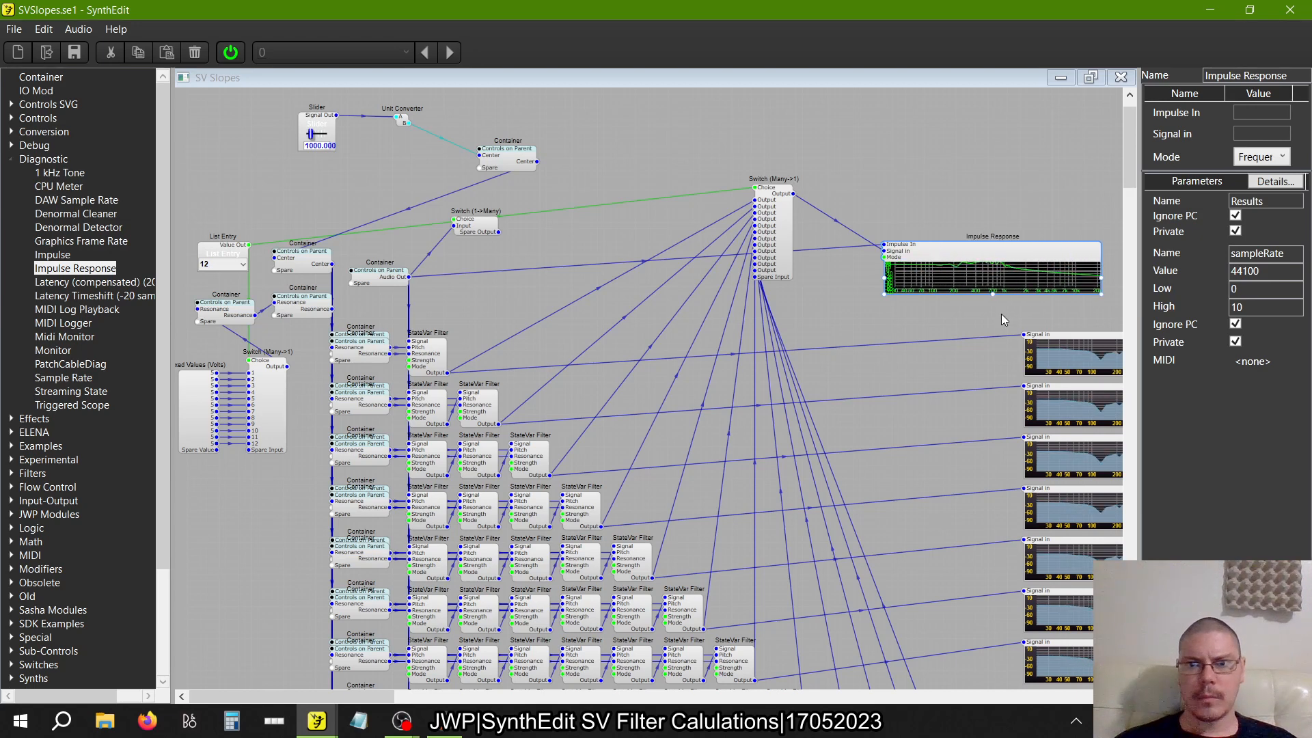
# Set the waveform of the Oscillator feeding the Impulse in the source container to Pulse, and close the container
pyautogui.doubleClick(391, 282)
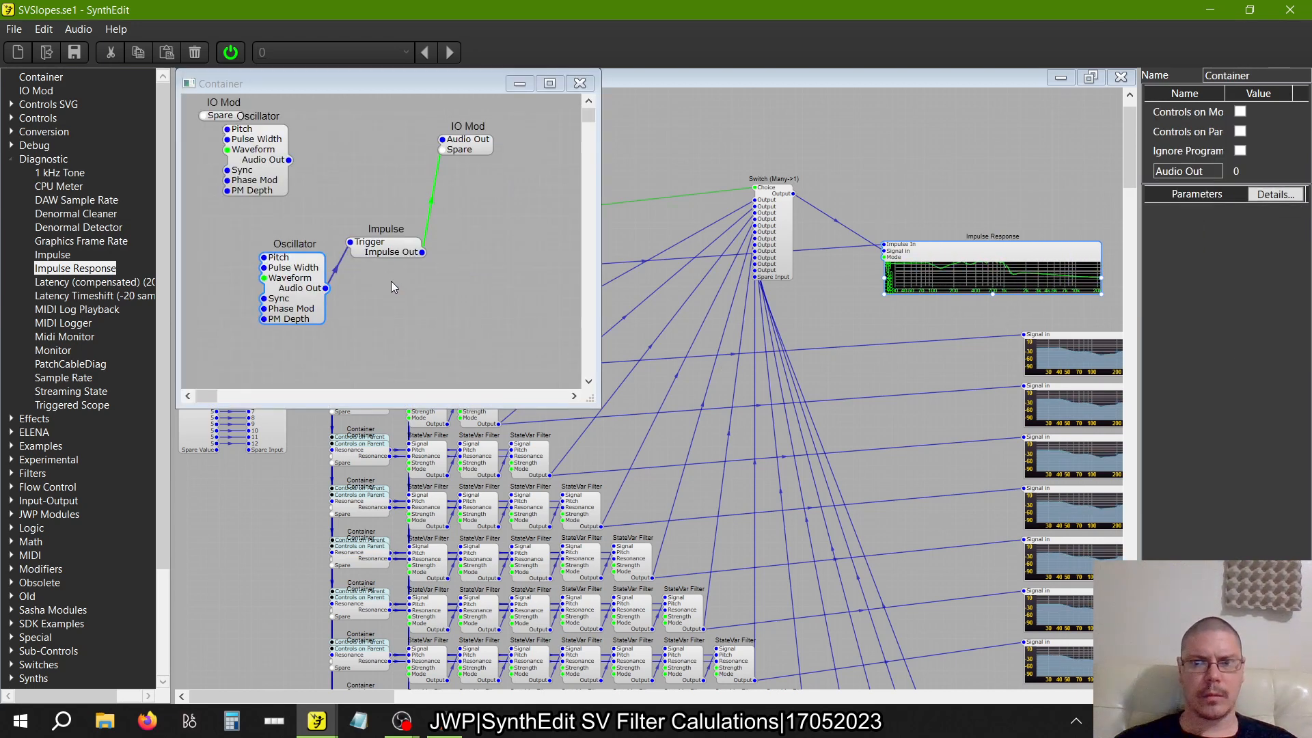
pyautogui.click(304, 293)
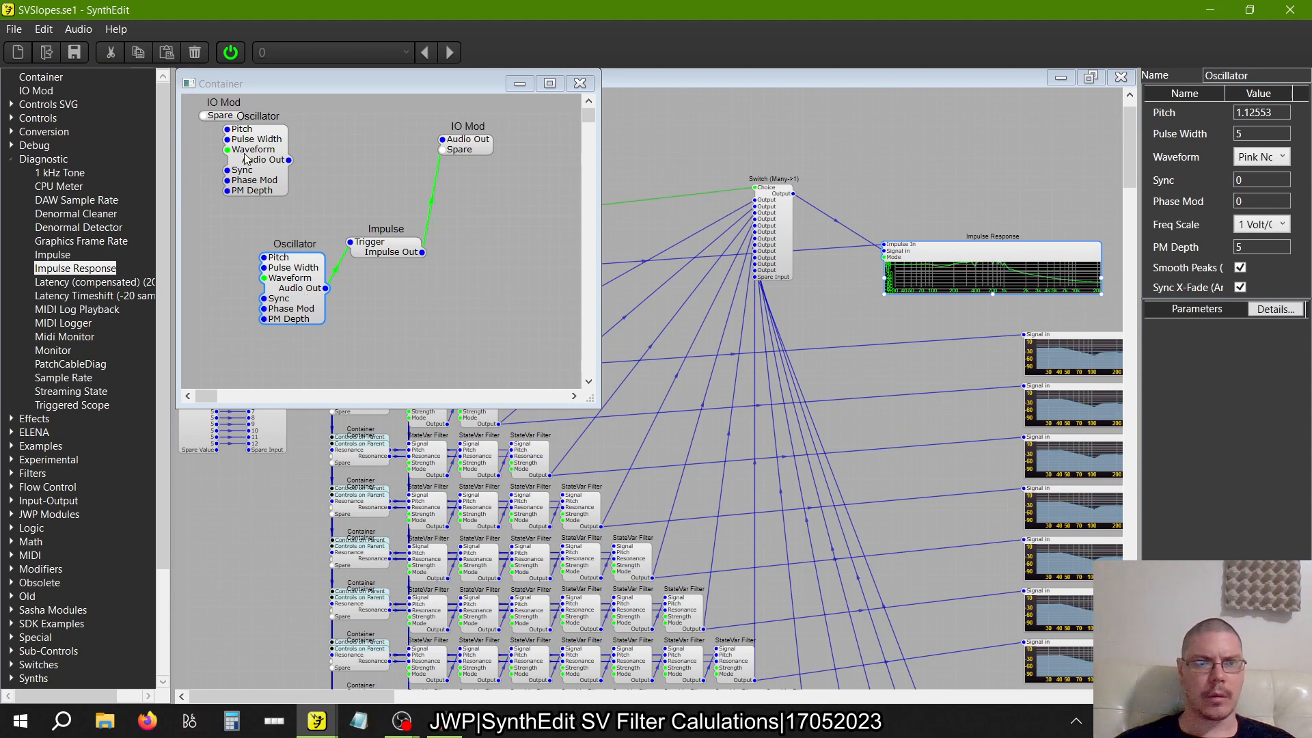
pyautogui.click(1272, 156)
pyautogui.click(1254, 241)
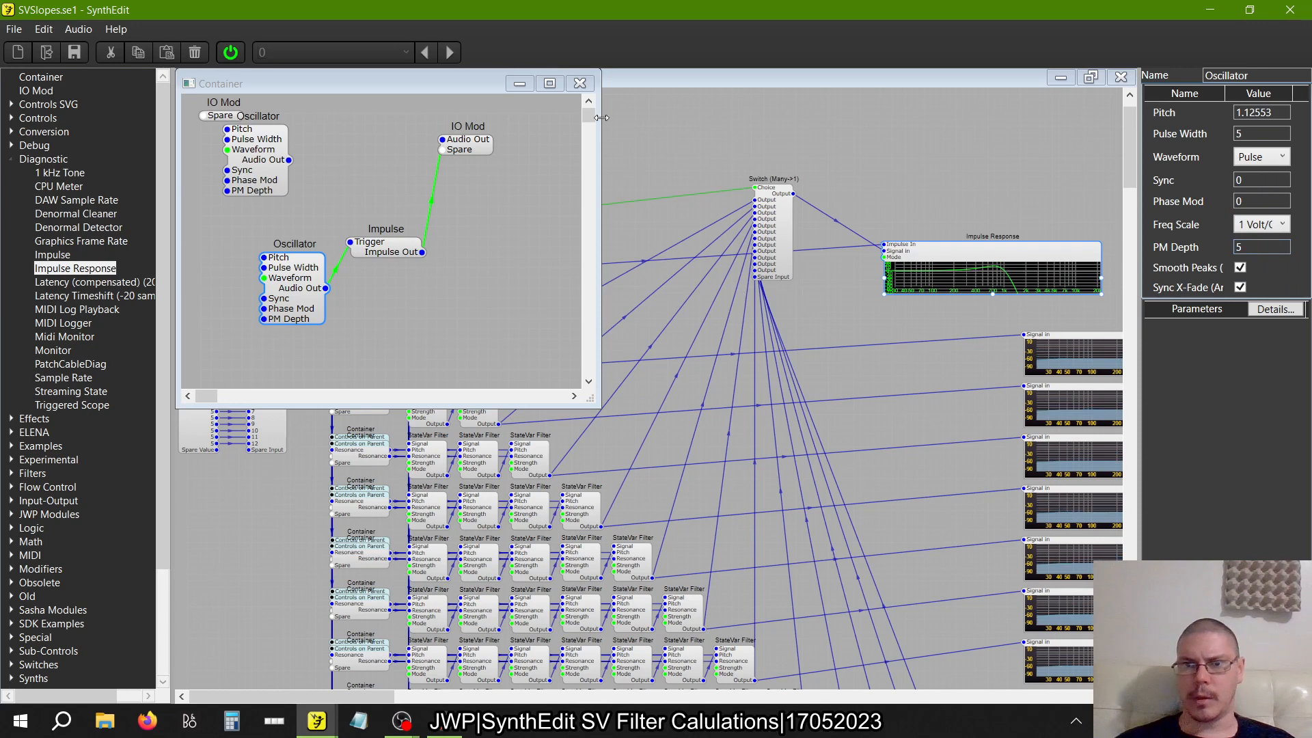
pyautogui.click(579, 83)
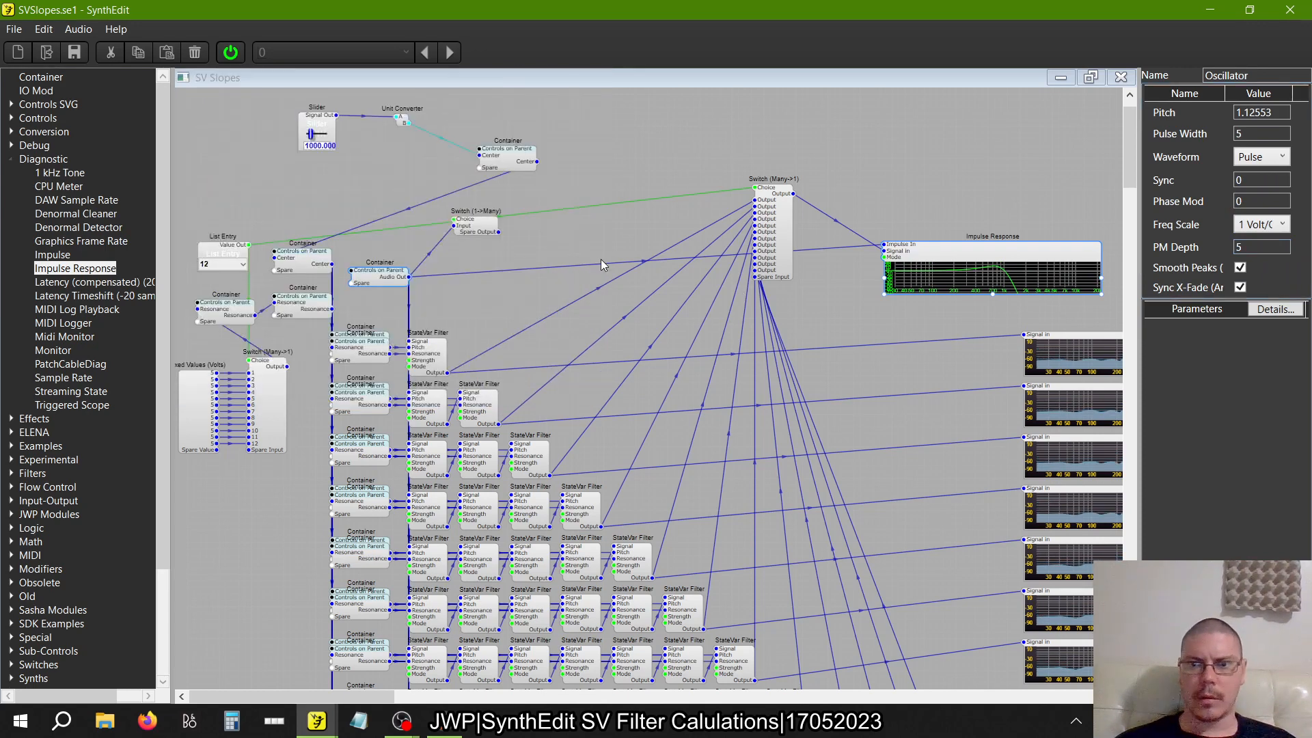
# Set the filter center slider to 1512 and inspect the Resonance voltage switch and its Fixed Values
pyautogui.moveTo(314, 136); pyautogui.dragTo(315, 140)
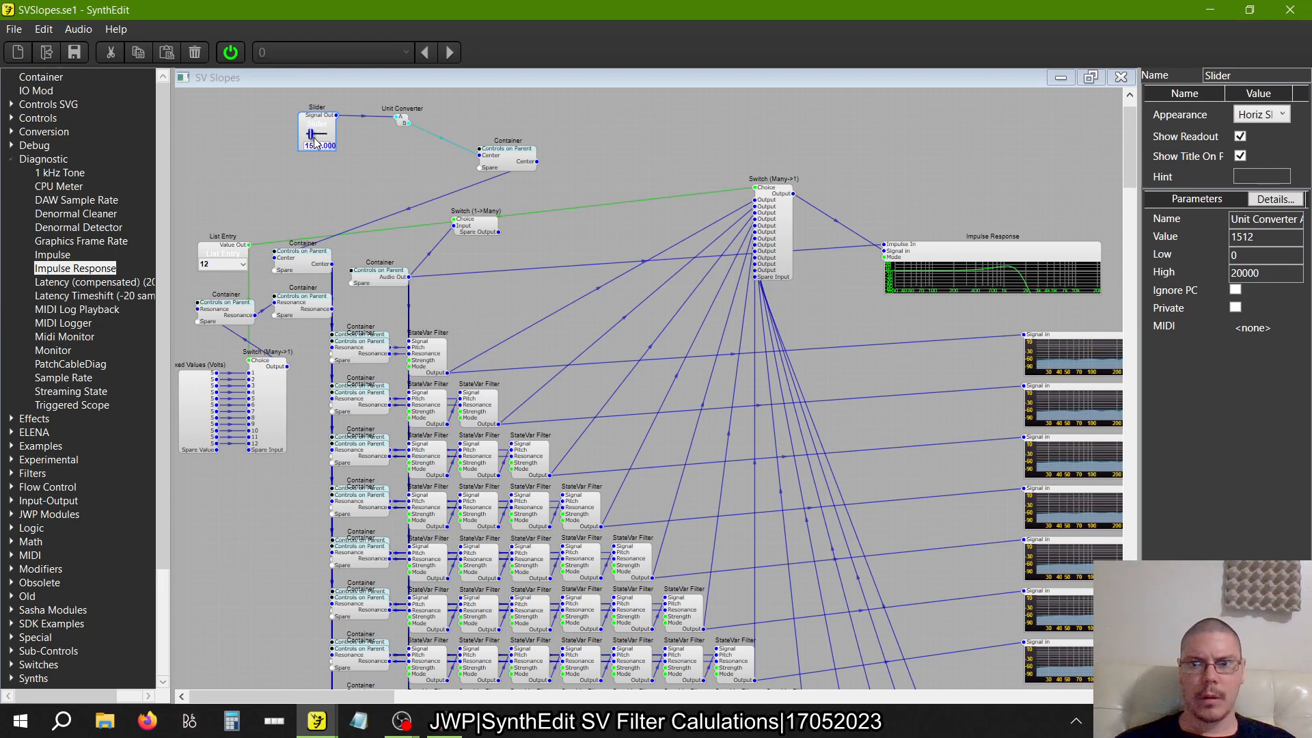
pyautogui.click(277, 438)
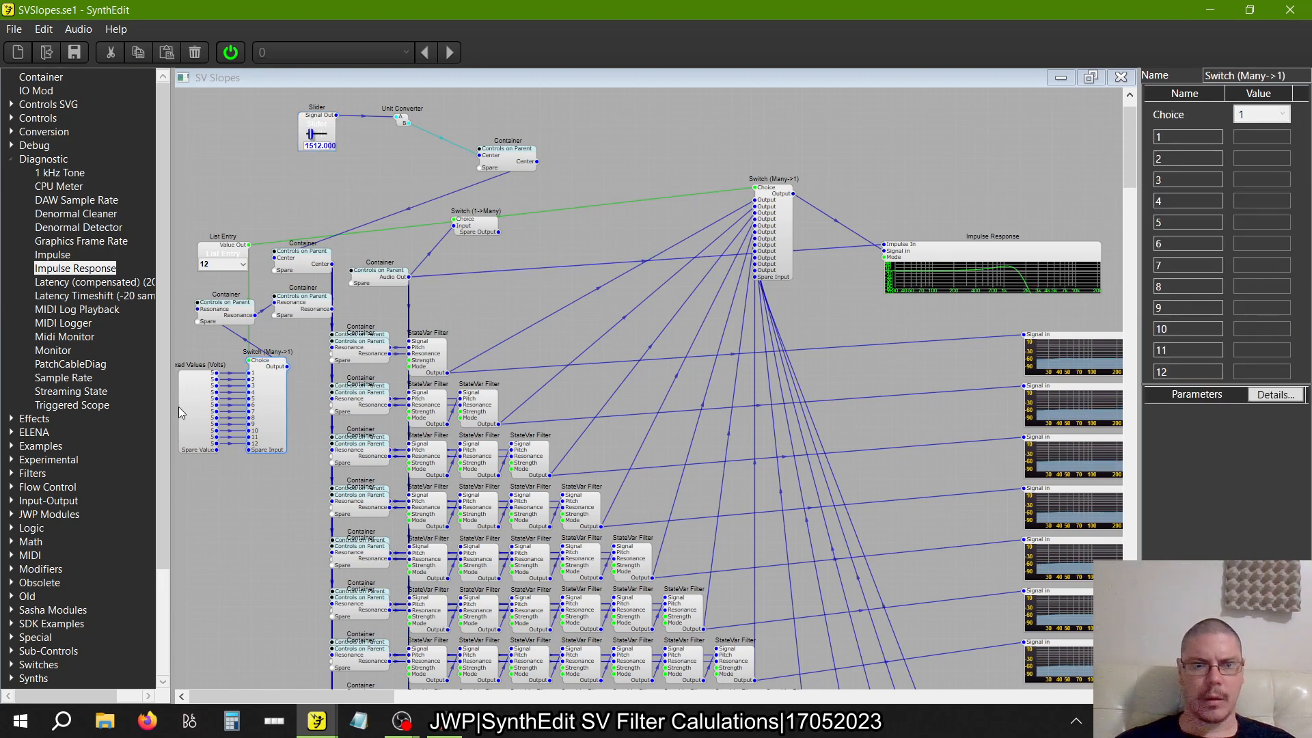
pyautogui.click(194, 419)
pyautogui.click(267, 427)
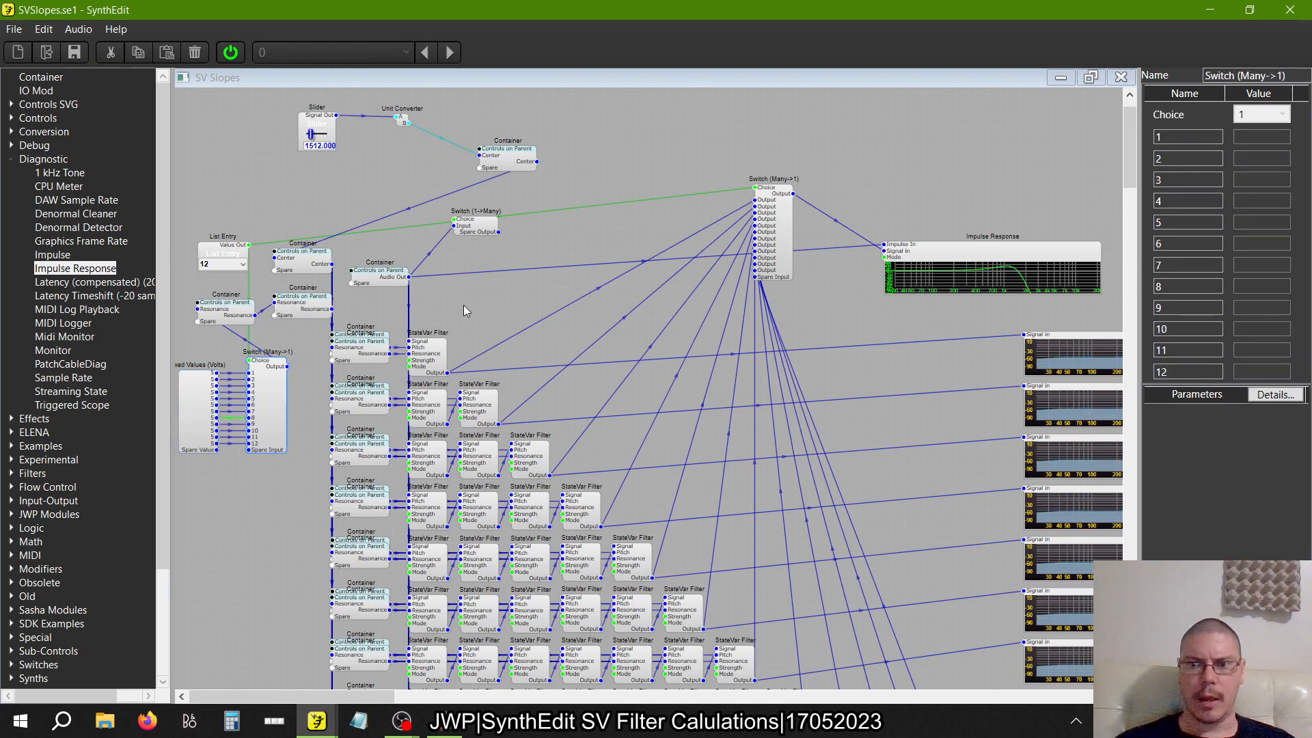
# Select slope 1 in the List Entry and move the Impulse Response between the source container and the slope output switch
pyautogui.click(243, 264)
pyautogui.click(219, 280)
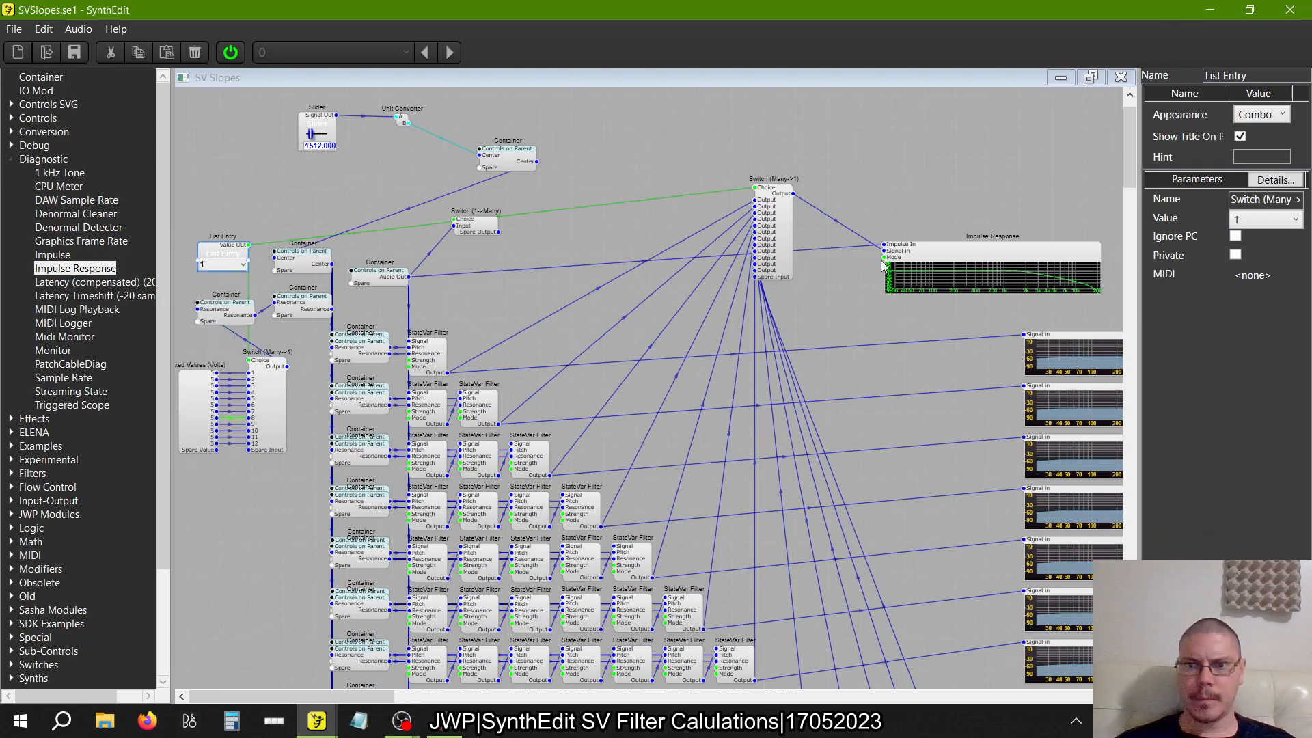
pyautogui.moveTo(939, 251); pyautogui.dragTo(558, 255)
pyautogui.scroll(2, 558, 255)
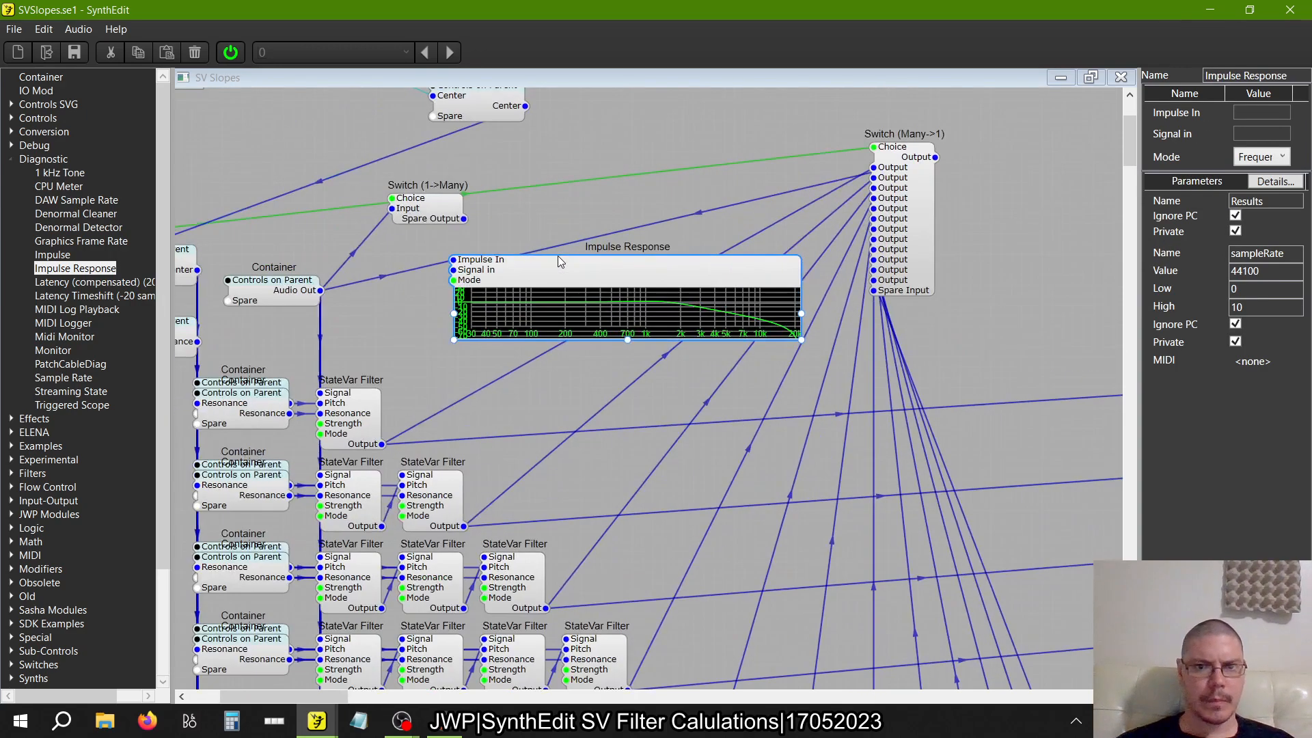
pyautogui.hscroll(-3, 557, 255)
# Switch the List Entry through slopes 2, 3, 6 and 12 to compare their curves in the Impulse Response
pyautogui.click(252, 275)
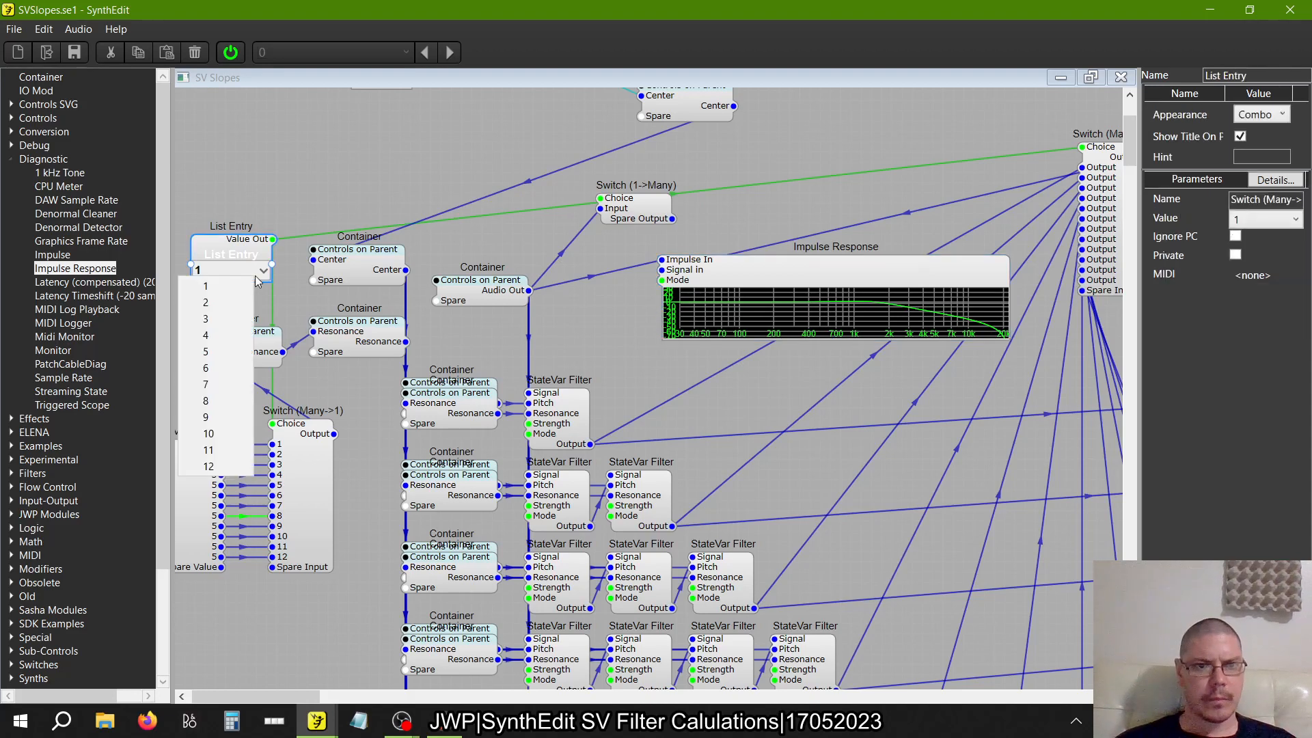
pyautogui.click(247, 302)
pyautogui.click(249, 273)
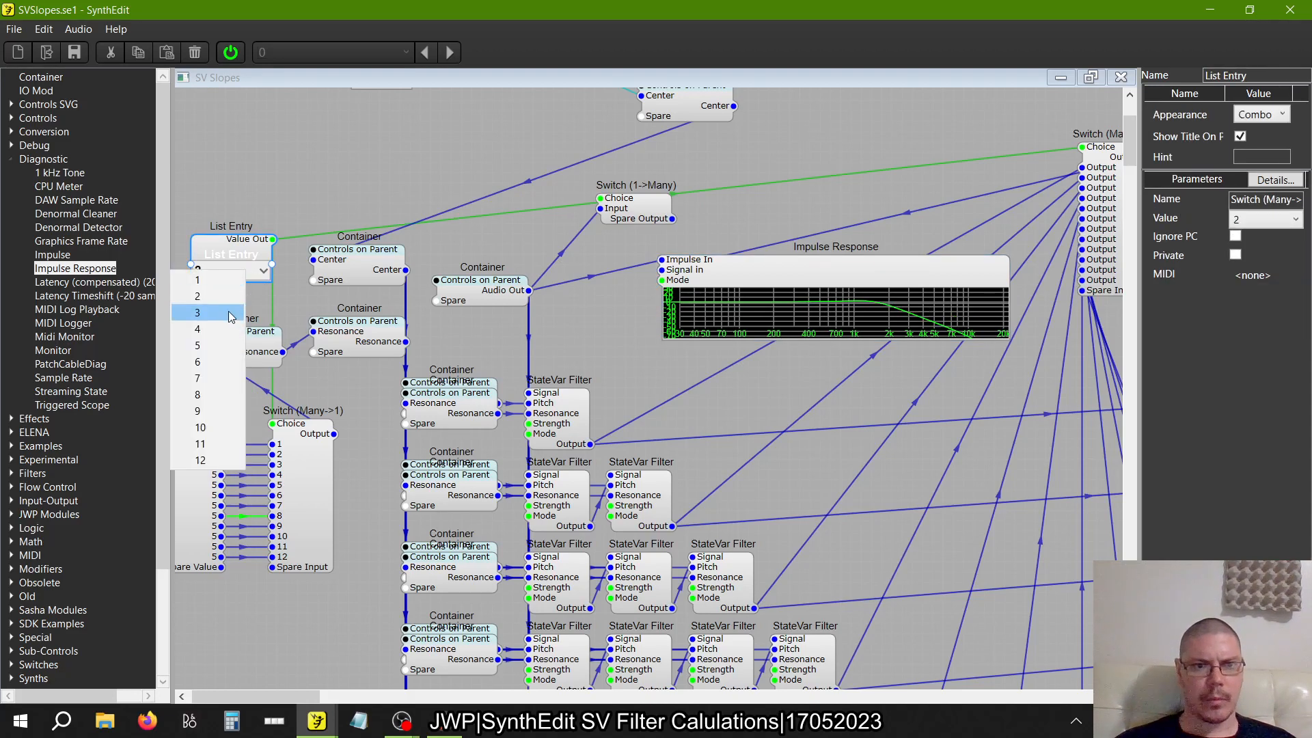
pyautogui.click(231, 303)
pyautogui.click(240, 275)
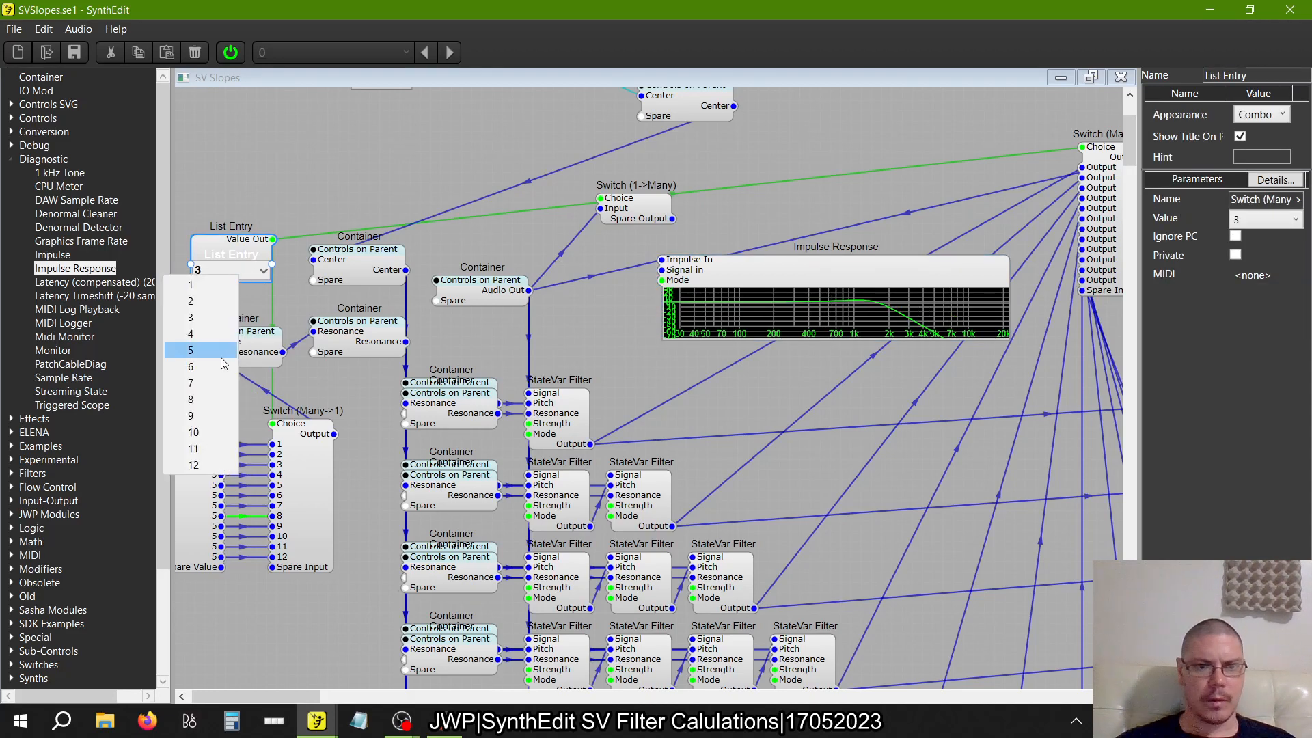
pyautogui.click(220, 362)
pyautogui.click(232, 275)
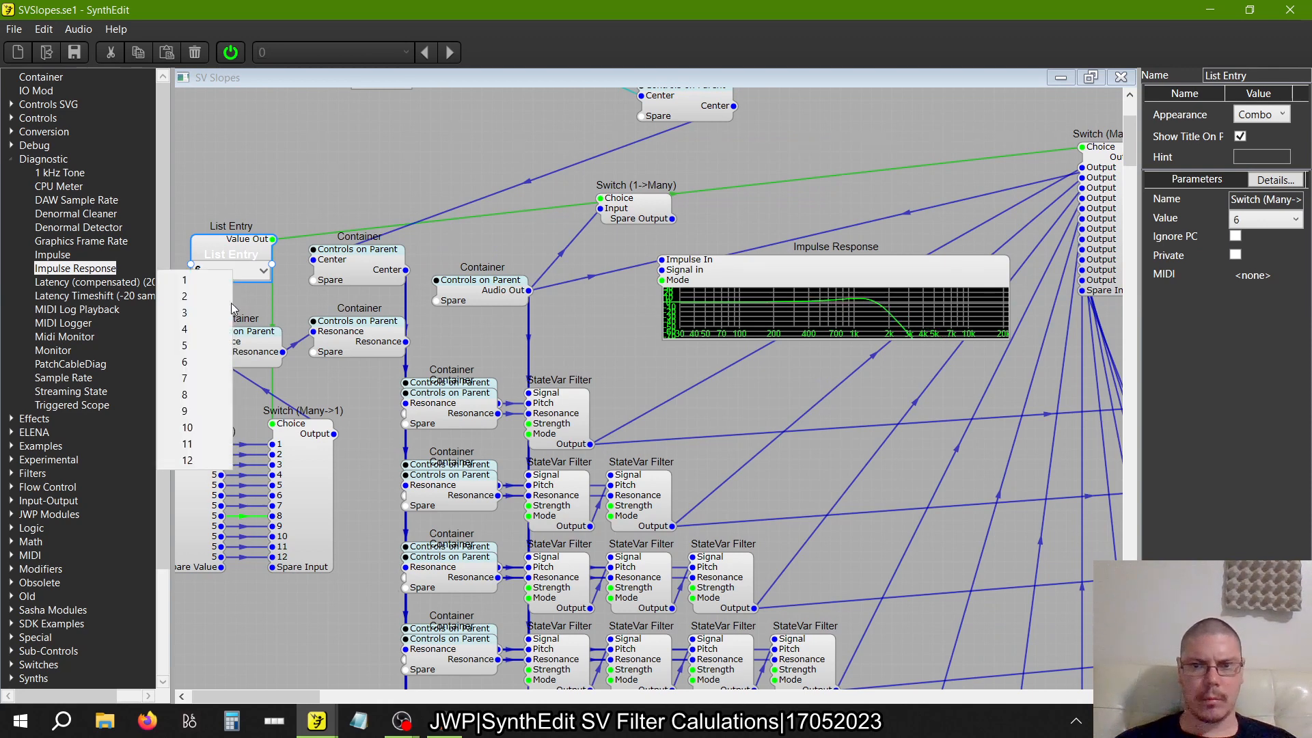
pyautogui.click(210, 459)
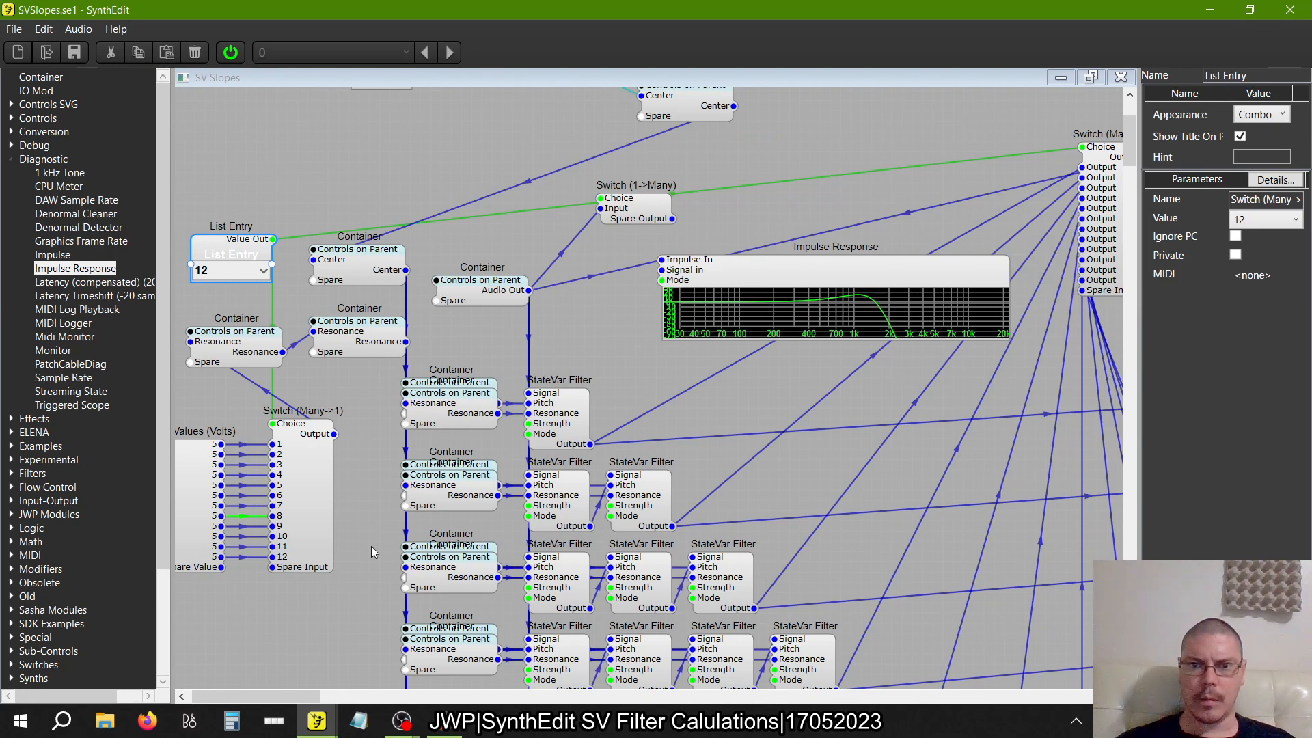
# Set the name and value of the twelfth entry in Fixed Values (Volts) to 4
pyautogui.click(200, 507)
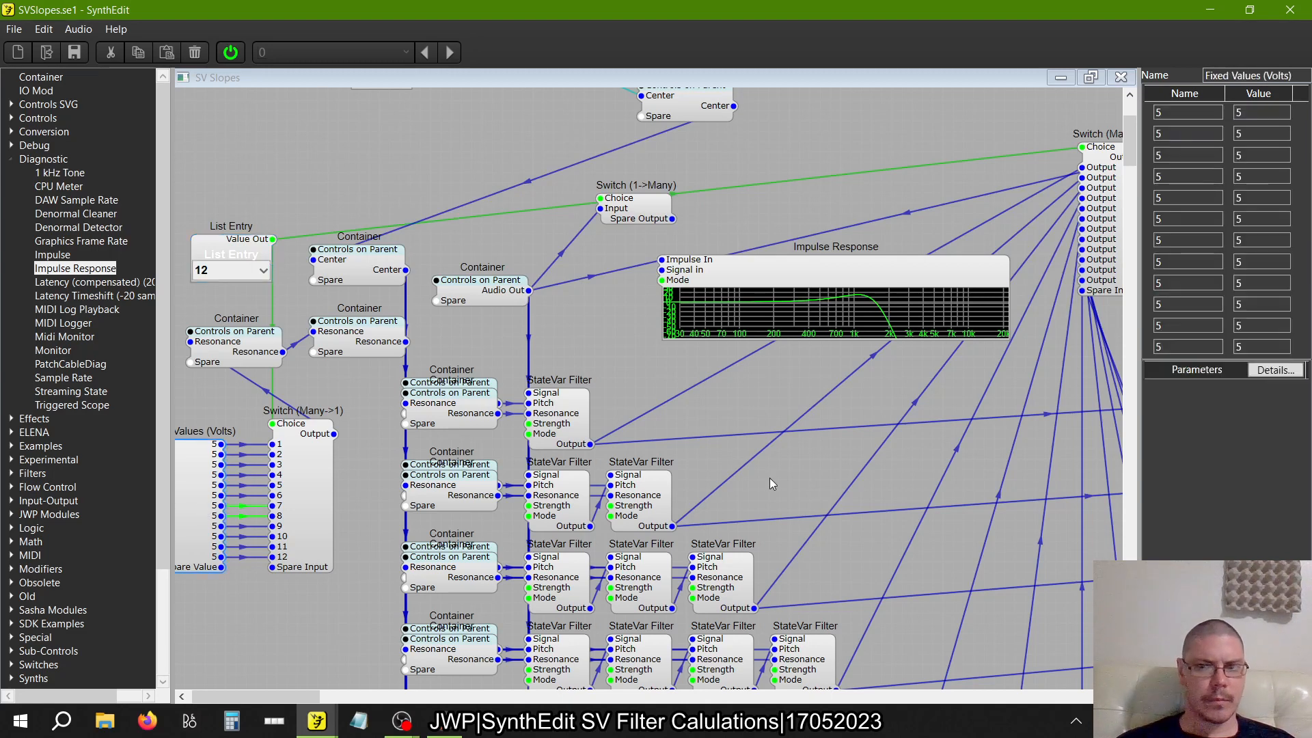
pyautogui.click(1187, 349)
pyautogui.press('BackSpace')
pyautogui.write('4')
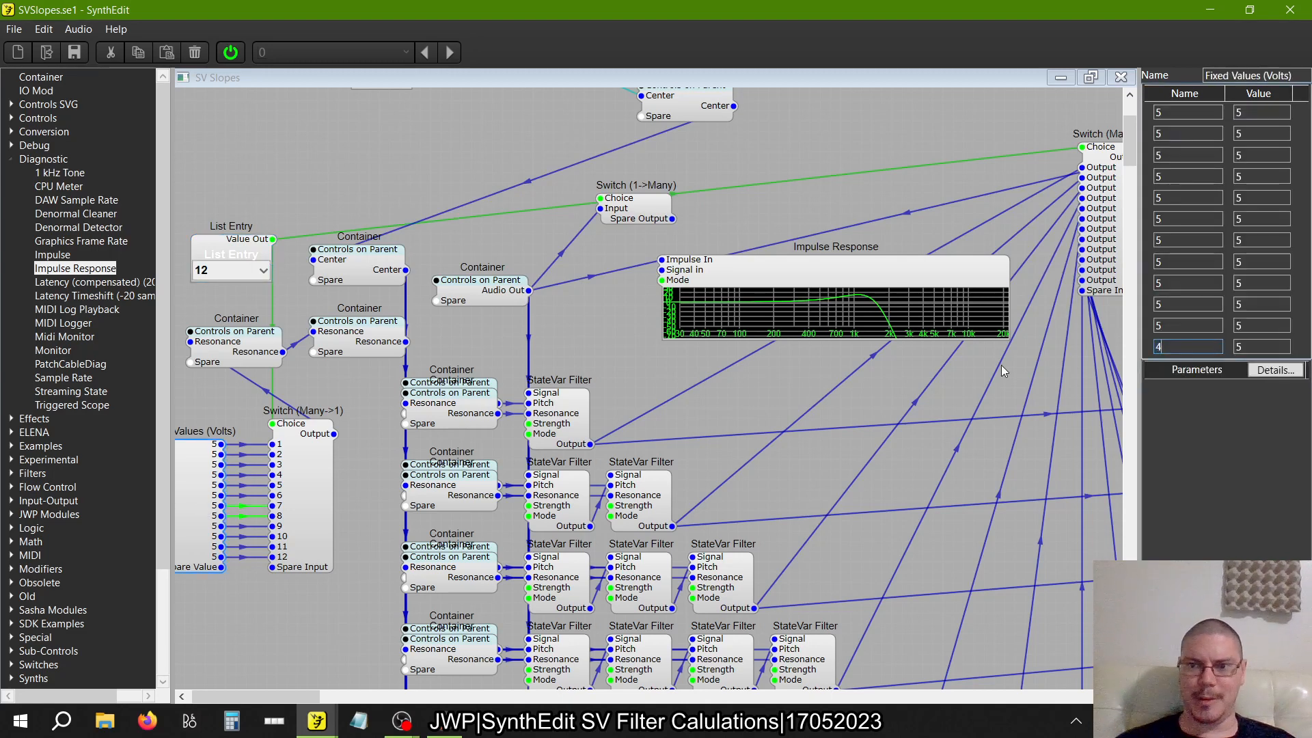
pyautogui.press('Tab')
pyautogui.write('4')
pyautogui.press('Tab')
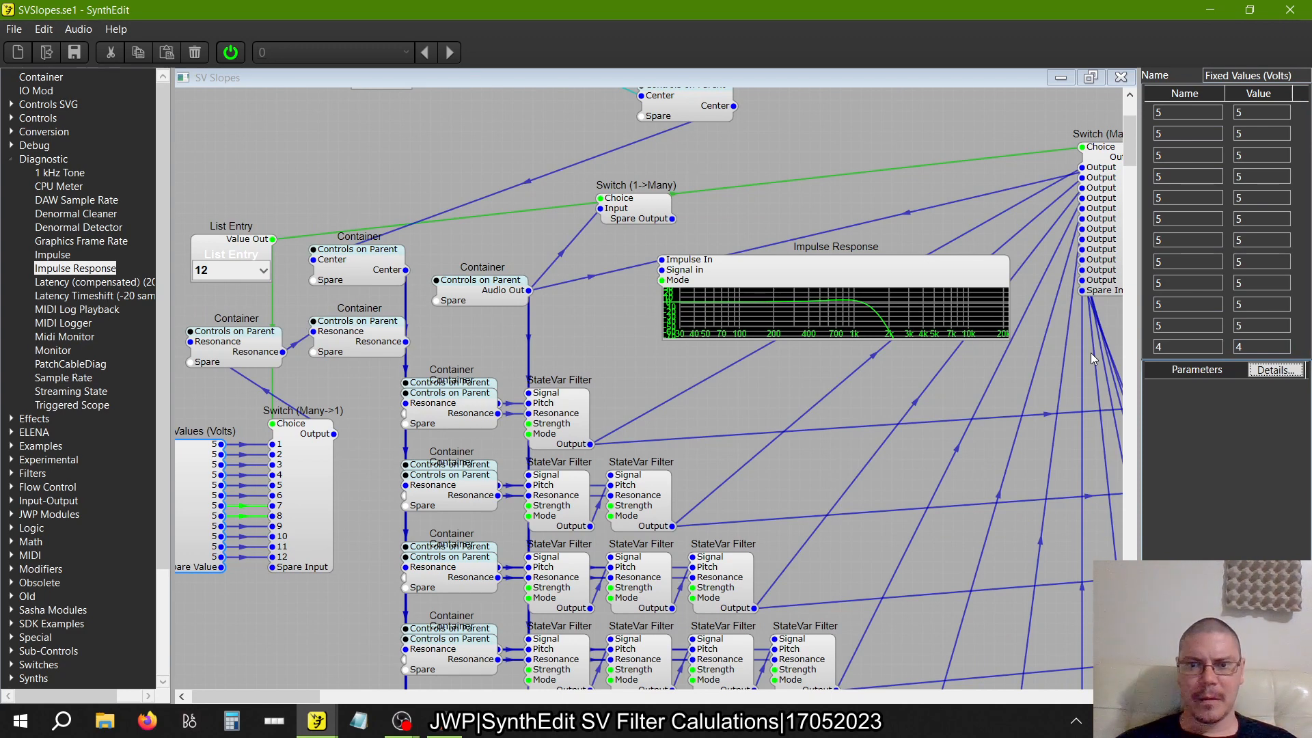
# Lower the twelfth Fixed Values (Volts) entry to 3.5 in both its name and value
pyautogui.click(1203, 348)
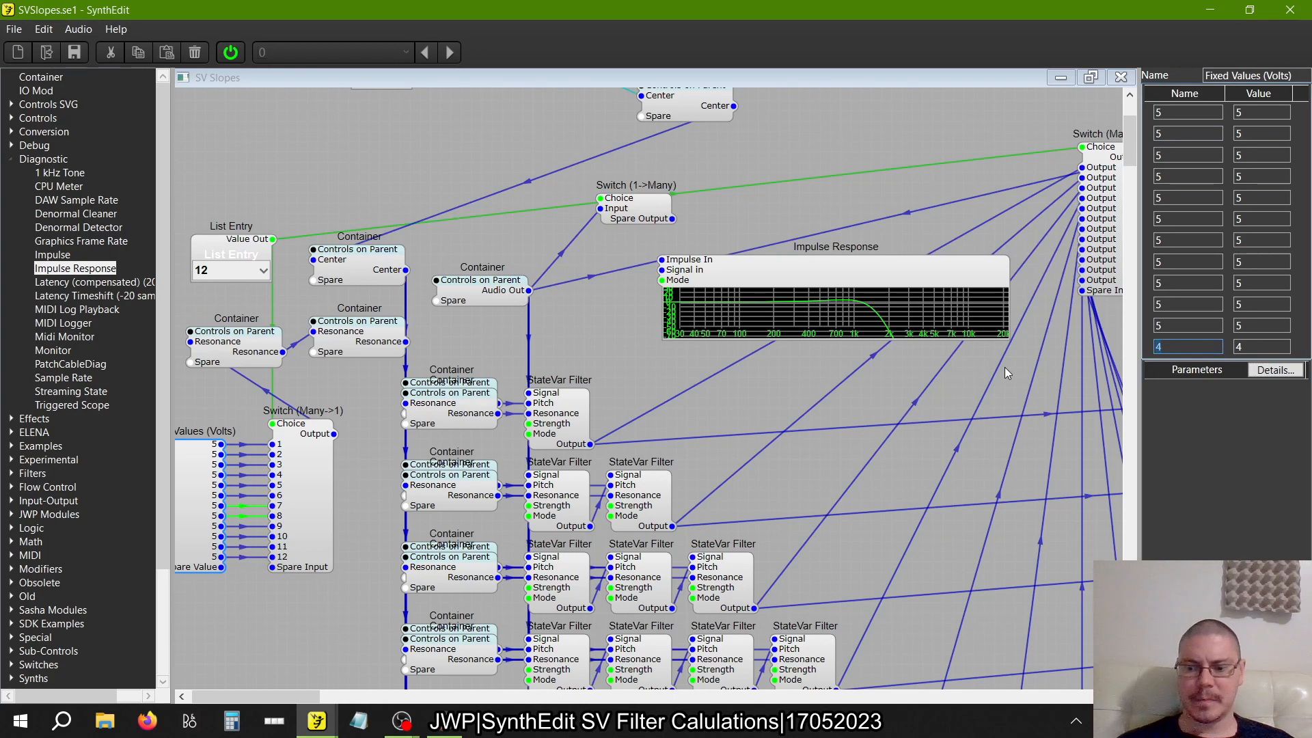
pyautogui.press('BackSpace')
pyautogui.write('3.5')
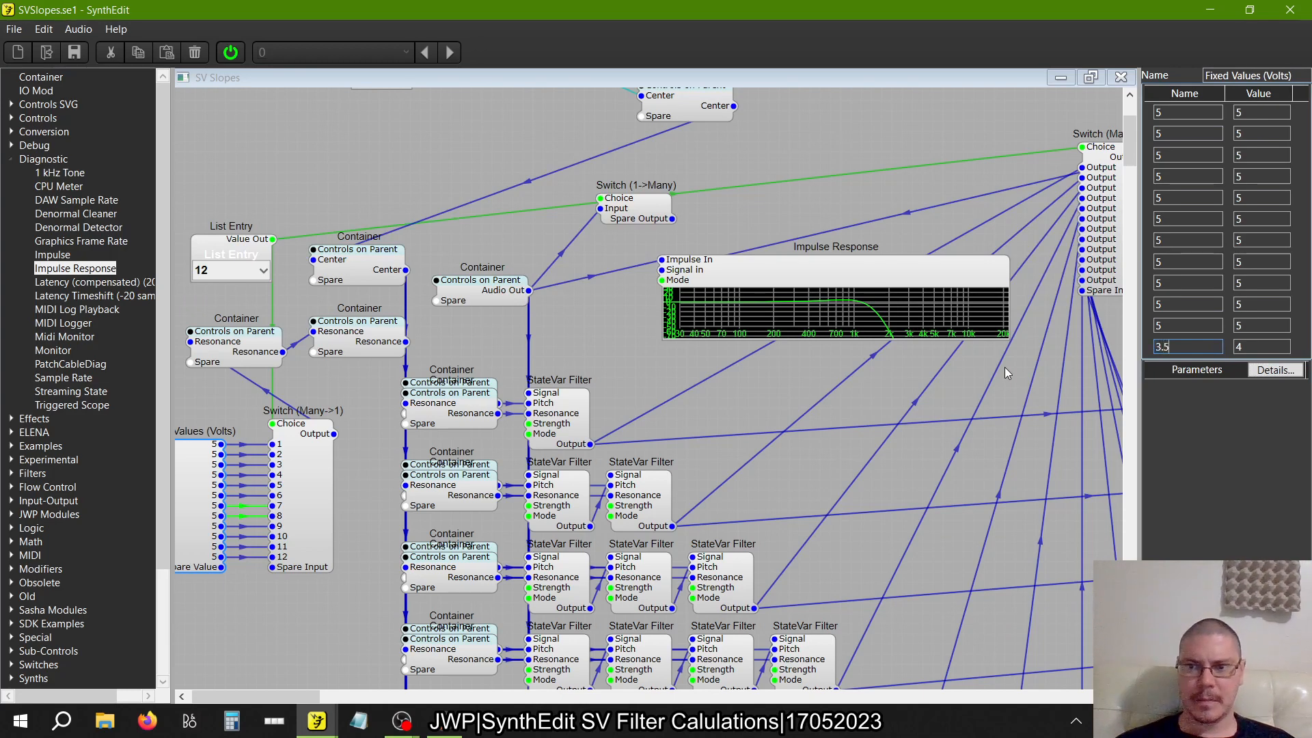
pyautogui.press('Tab')
pyautogui.write('3.5')
pyautogui.press('Tab')
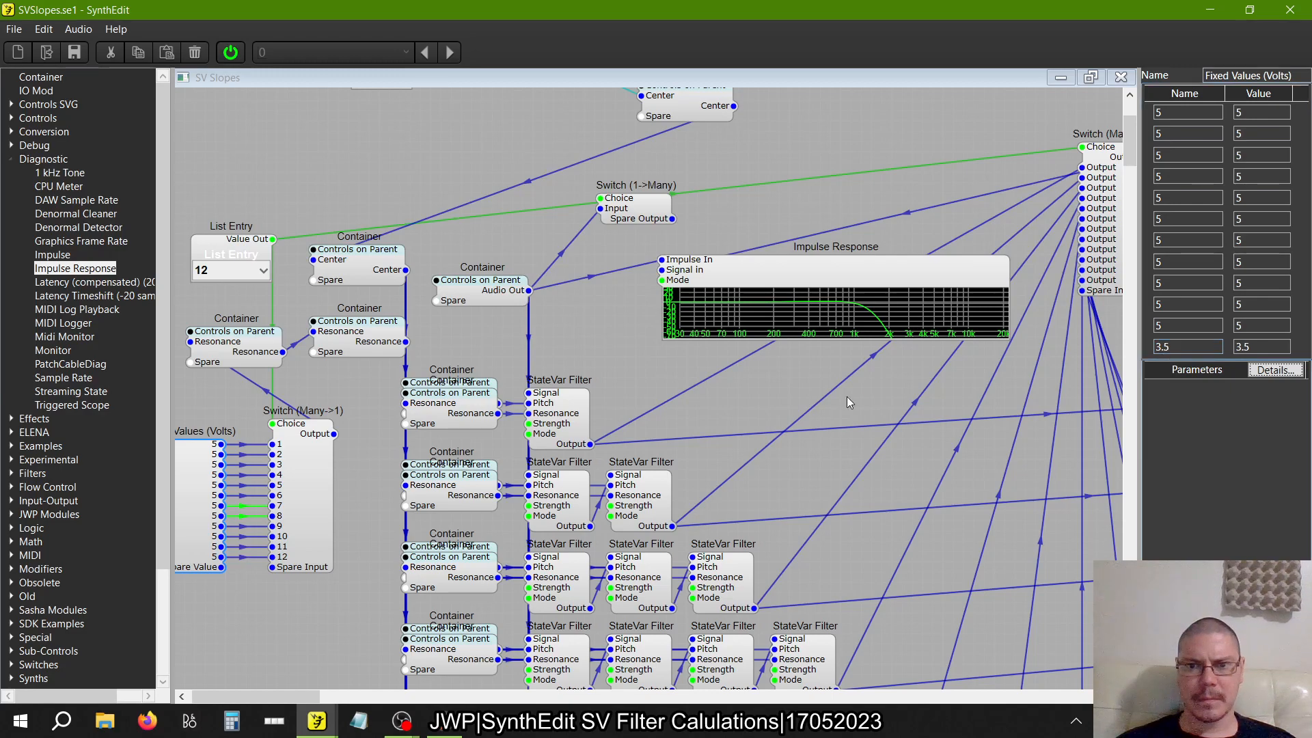
# Compare the Freq Analyser2 curves of the filter rows, from the one-filter row down to the twelve-filter row
pyautogui.scroll(-10, 847, 396)
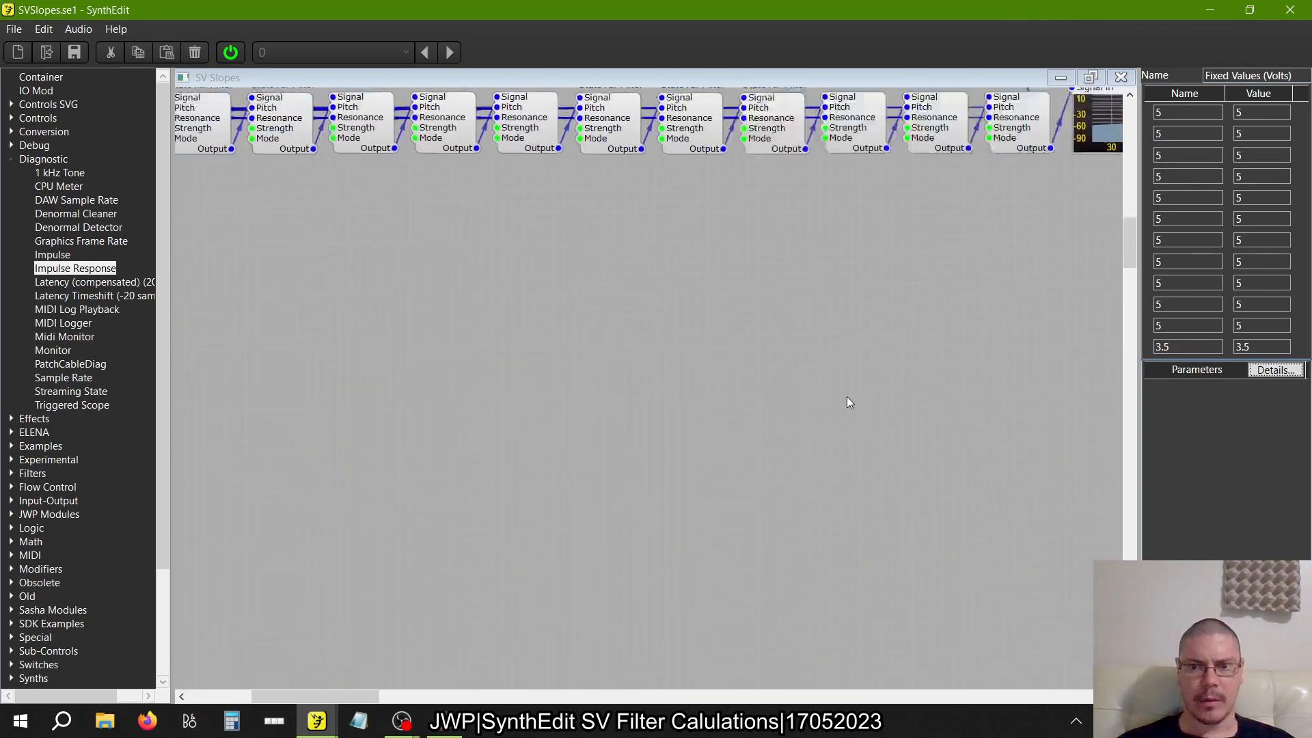
pyautogui.scroll(-2, 847, 402)
pyautogui.scroll(10, 846, 402)
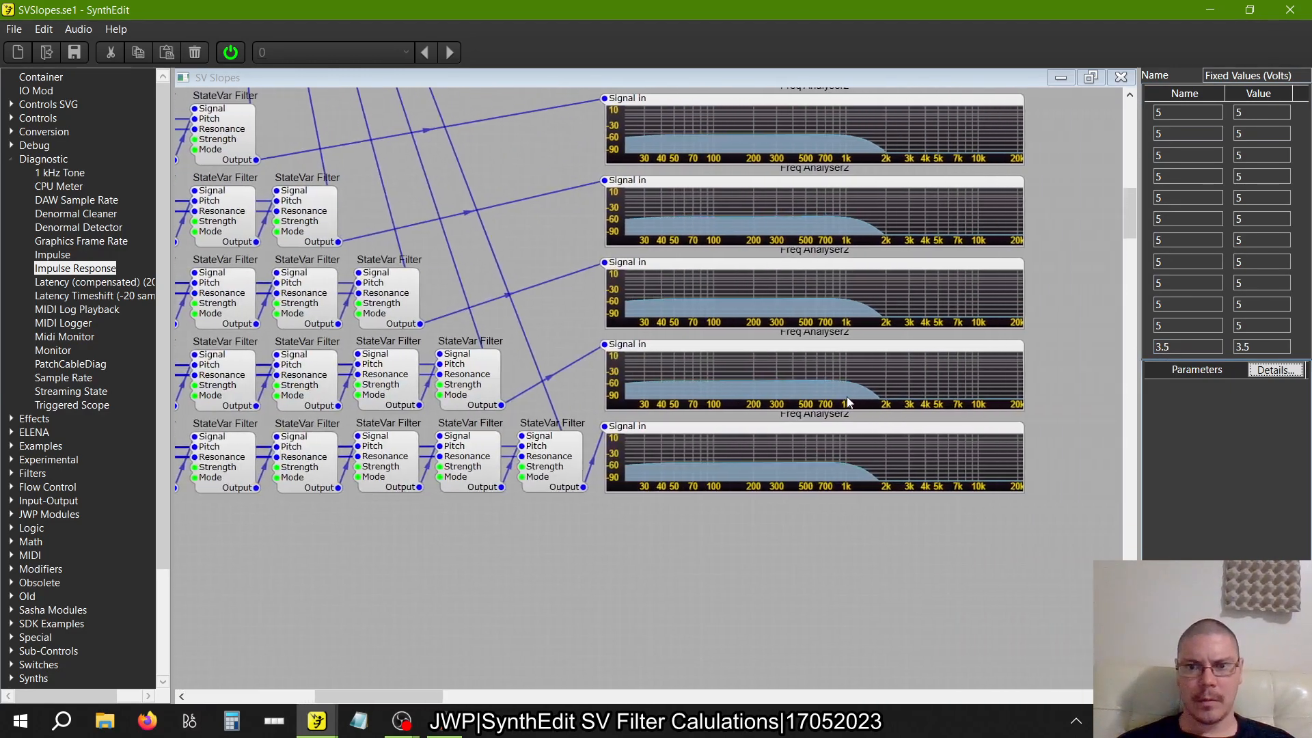
pyautogui.hscroll(1, 847, 402)
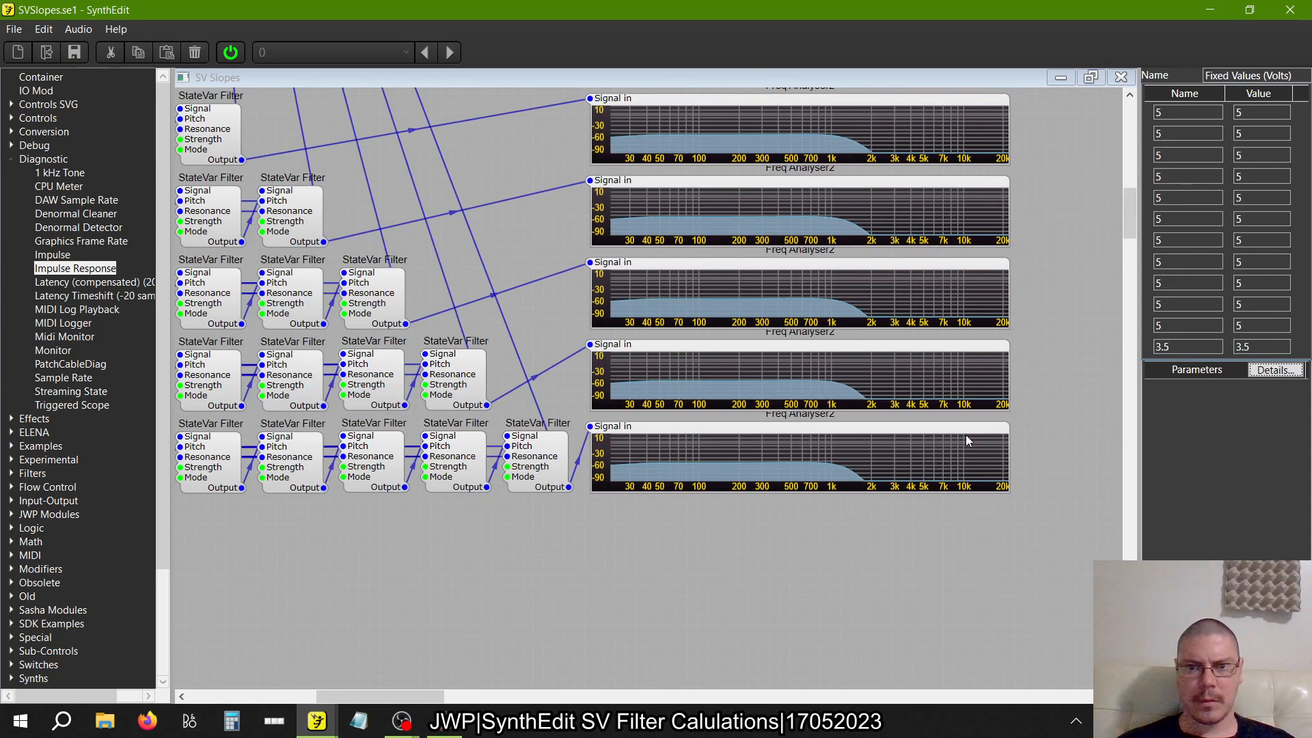
pyautogui.scroll(1, 966, 435)
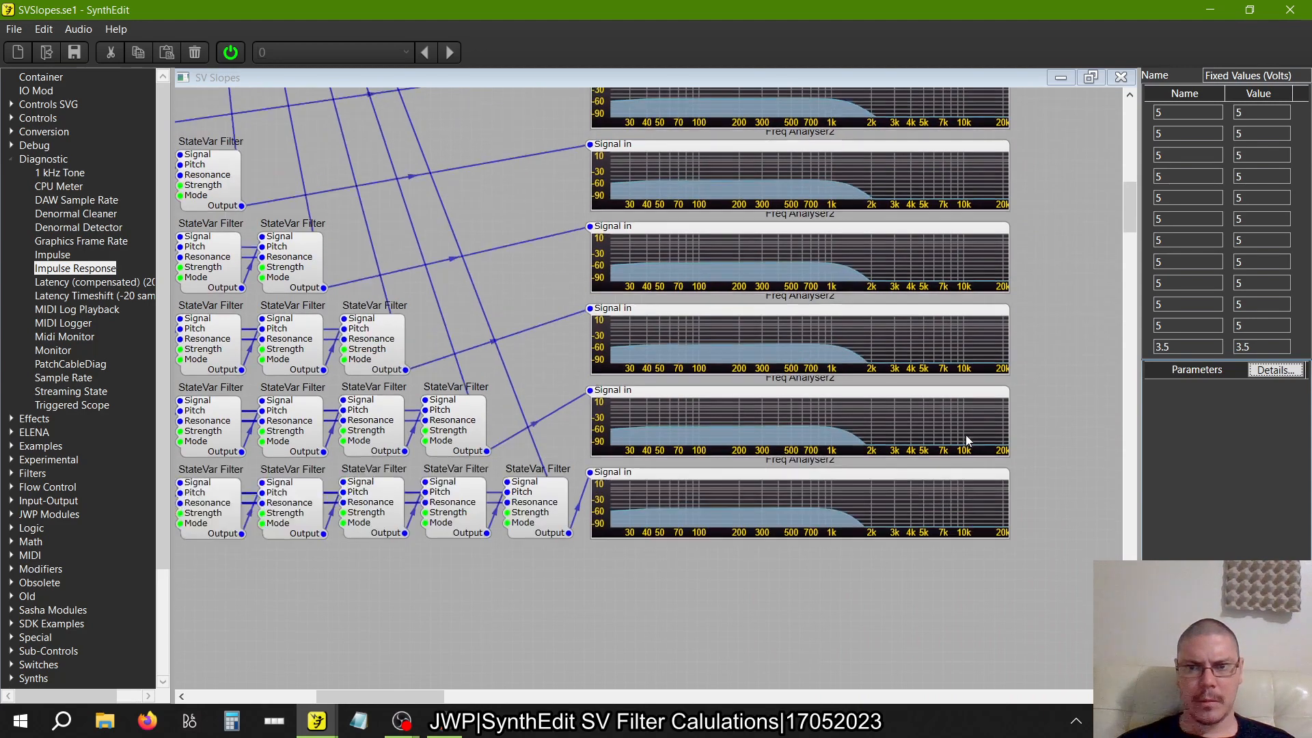
pyautogui.scroll(10, 965, 434)
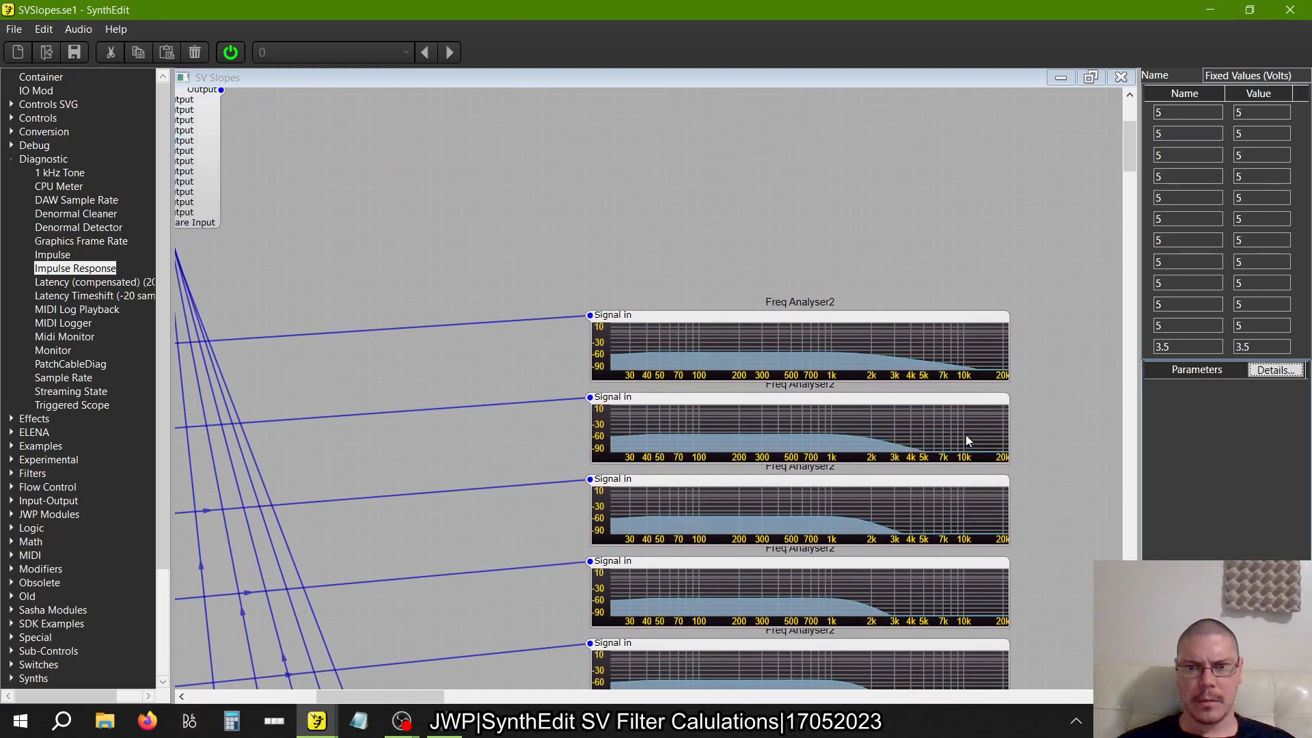
pyautogui.scroll(-10, 966, 435)
pyautogui.scroll(-2, 965, 434)
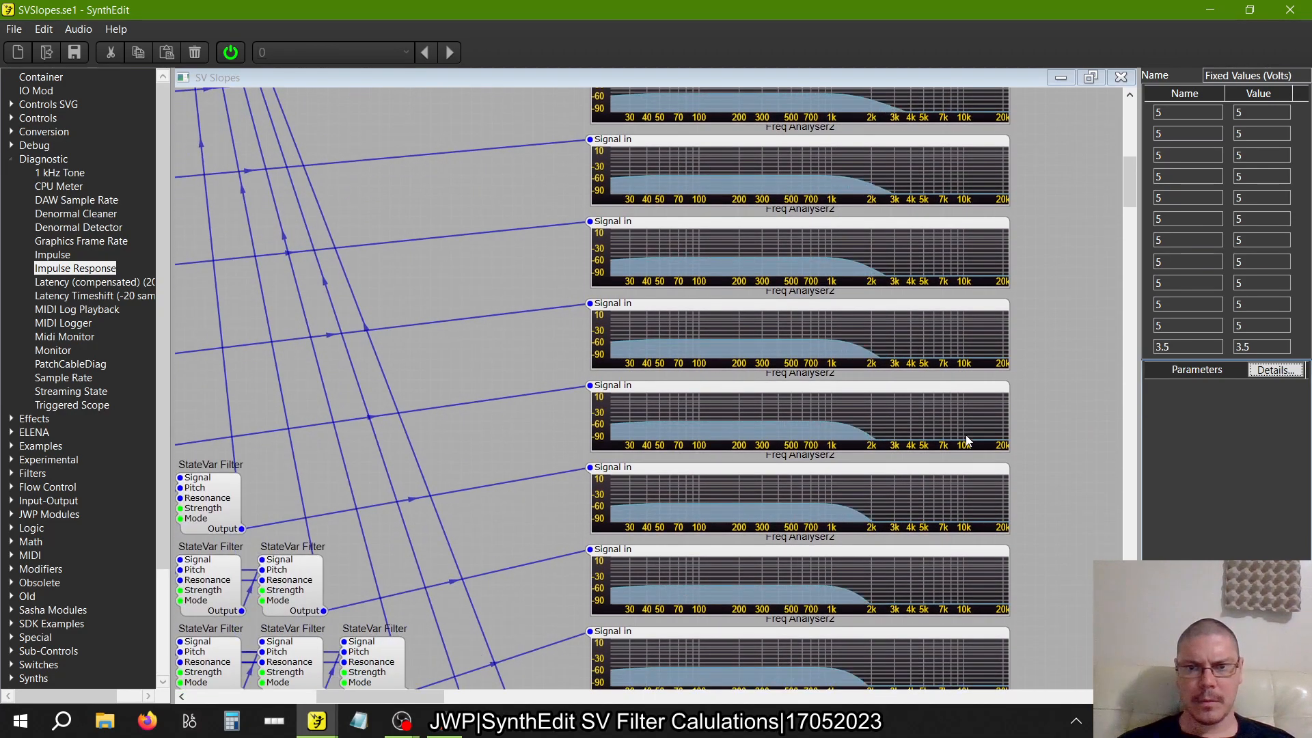
pyautogui.scroll(-6, 966, 437)
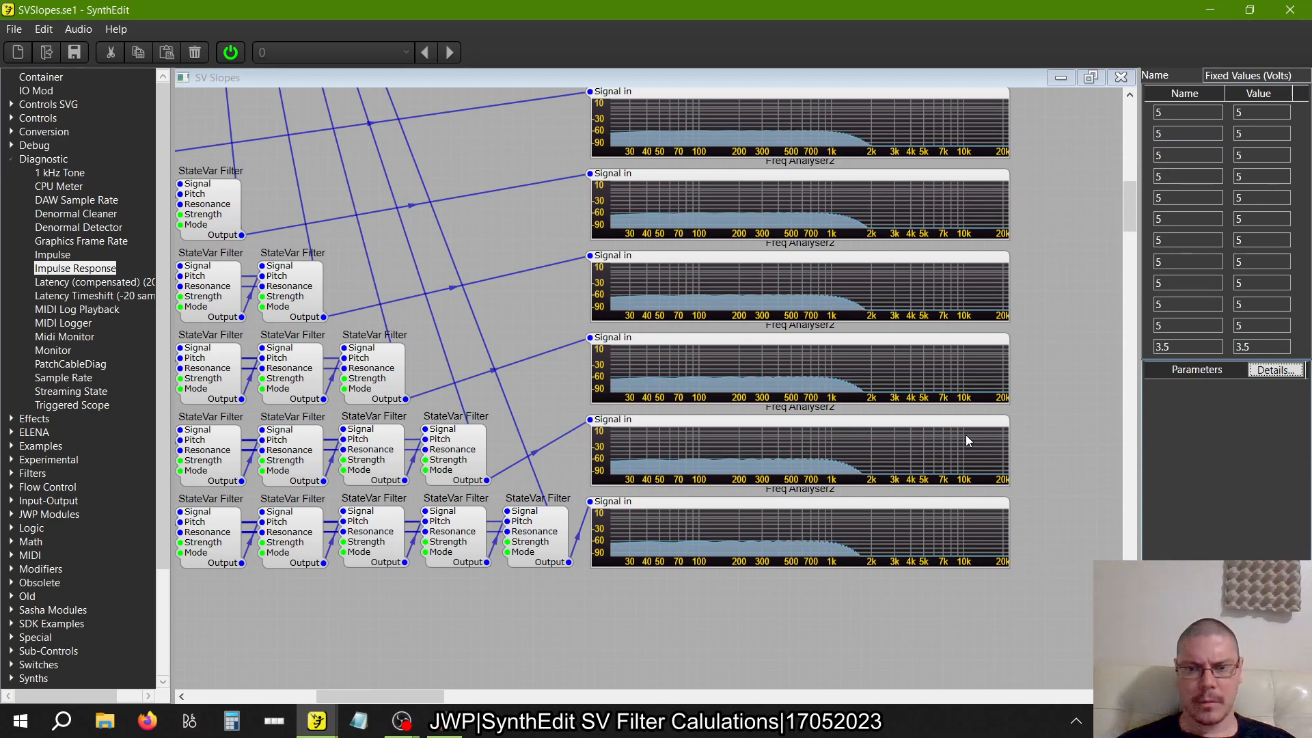
pyautogui.hscroll(-10, 965, 434)
pyautogui.hscroll(9, 965, 434)
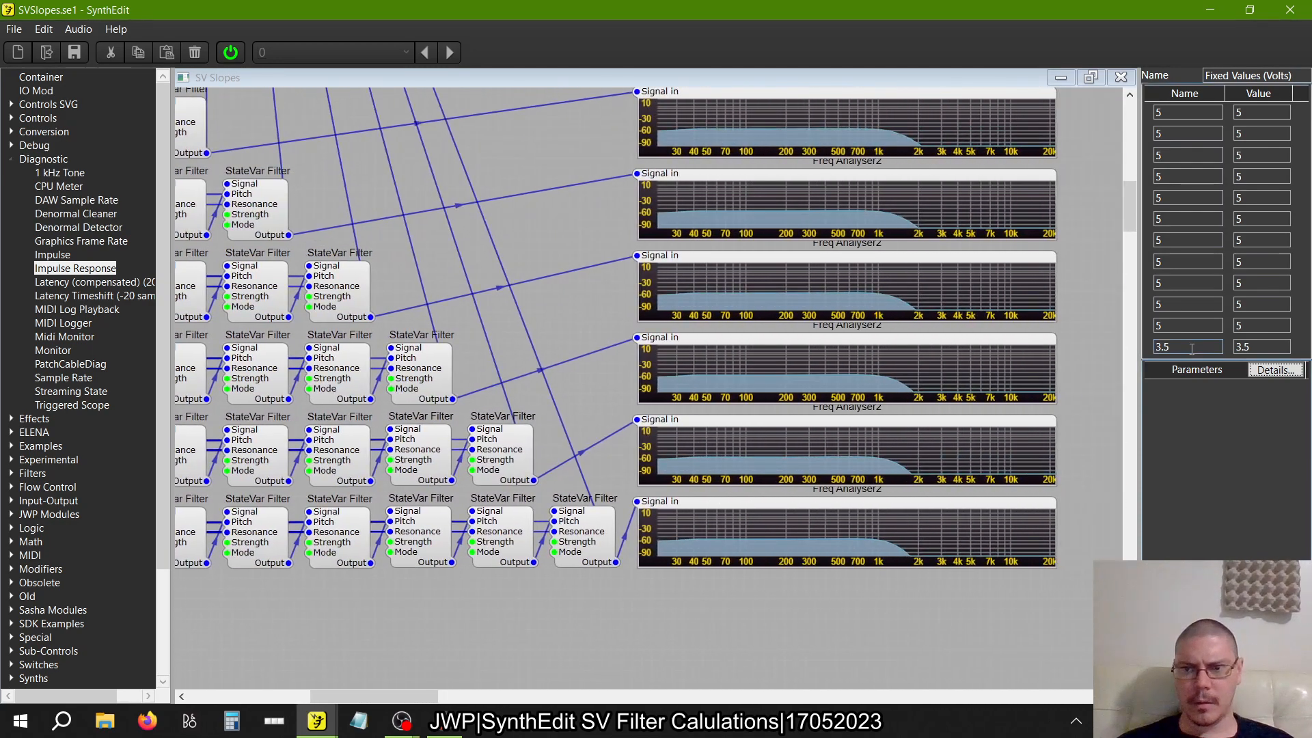
# Return the twelfth Fixed Values (Volts) entry to 5 in both its name and value
pyautogui.moveTo(1191, 350); pyautogui.dragTo(1125, 351)
pyautogui.write('5')
pyautogui.moveTo(1273, 345); pyautogui.dragTo(1065, 344)
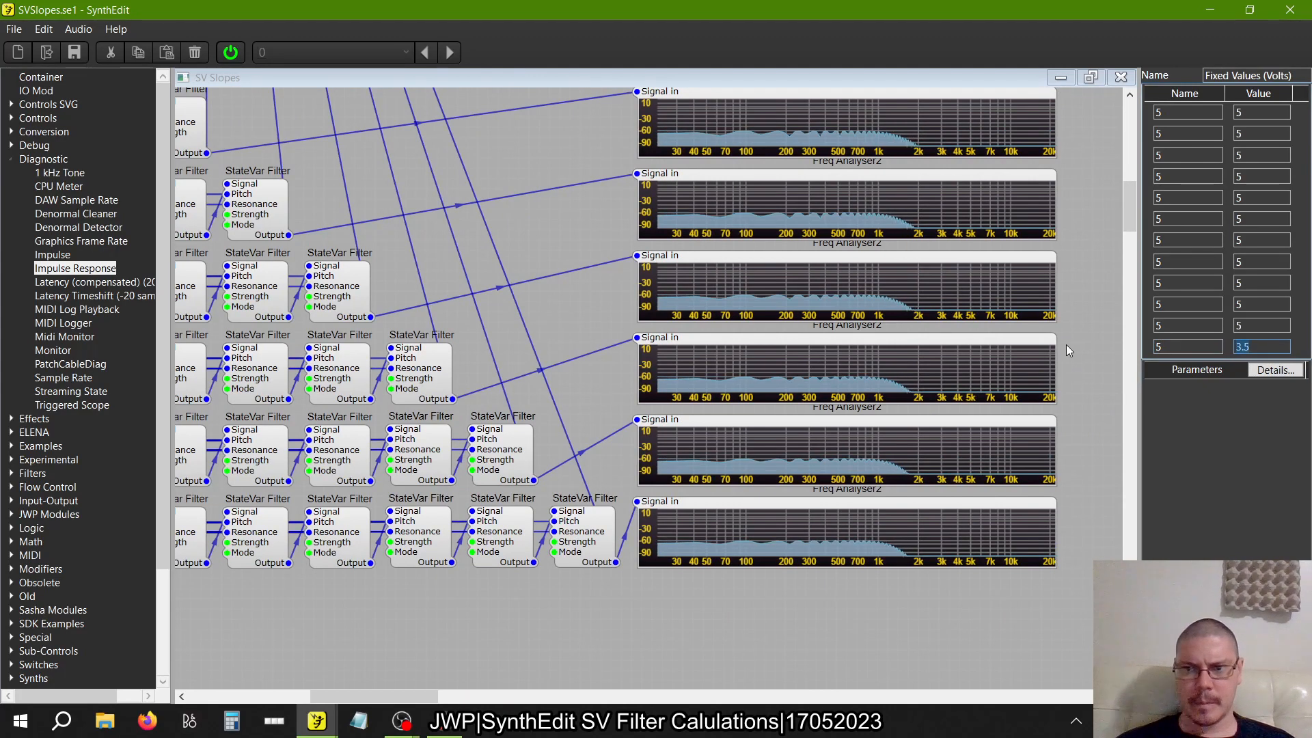
pyautogui.write('5')
pyautogui.press('Tab')
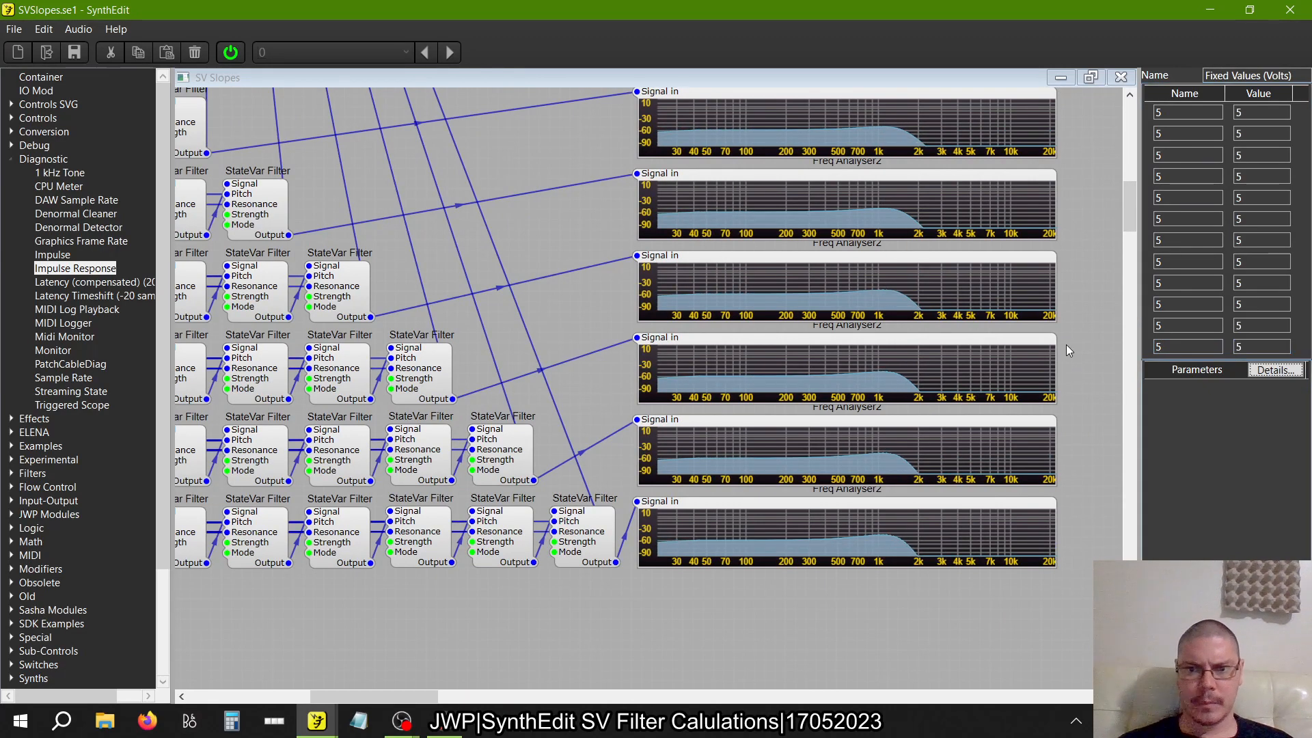
# Examine the resonance peak near cutoff in the Freq Analyser2 displays of all rows with every voltage at 5
pyautogui.scroll(3, 940, 513)
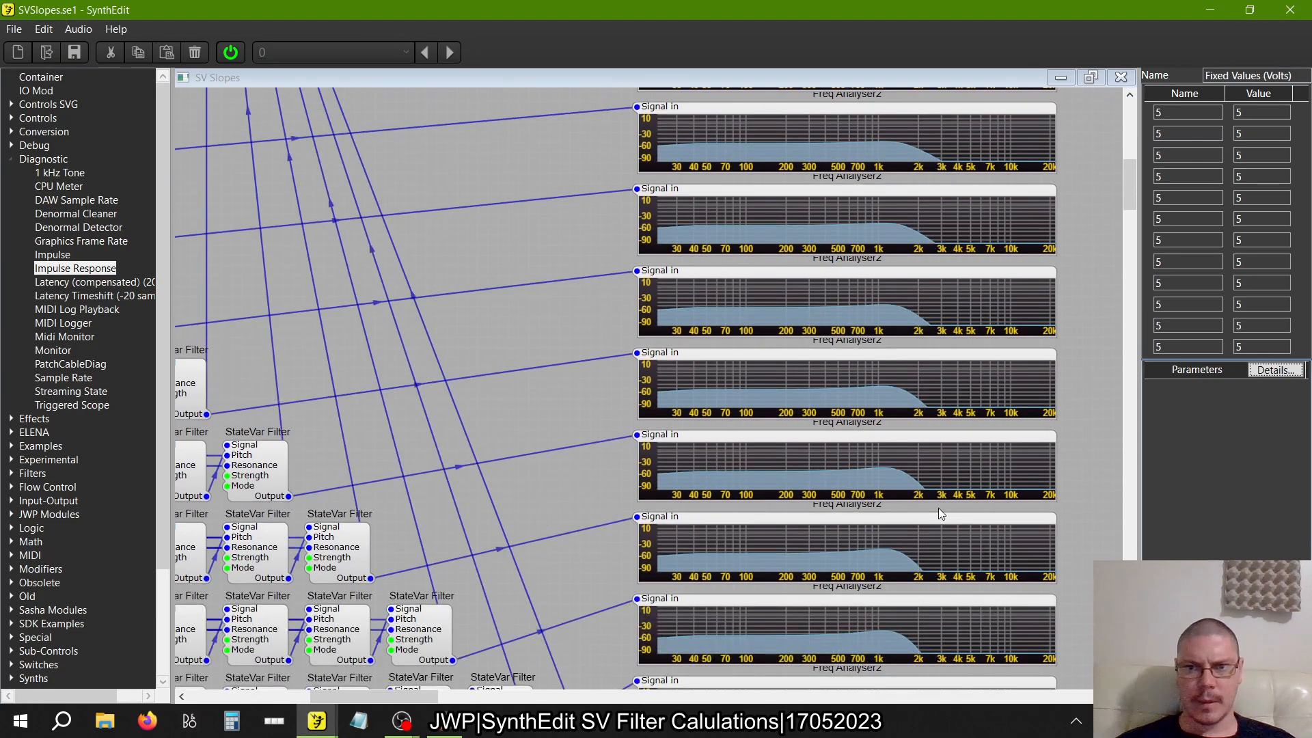
pyautogui.scroll(3, 940, 513)
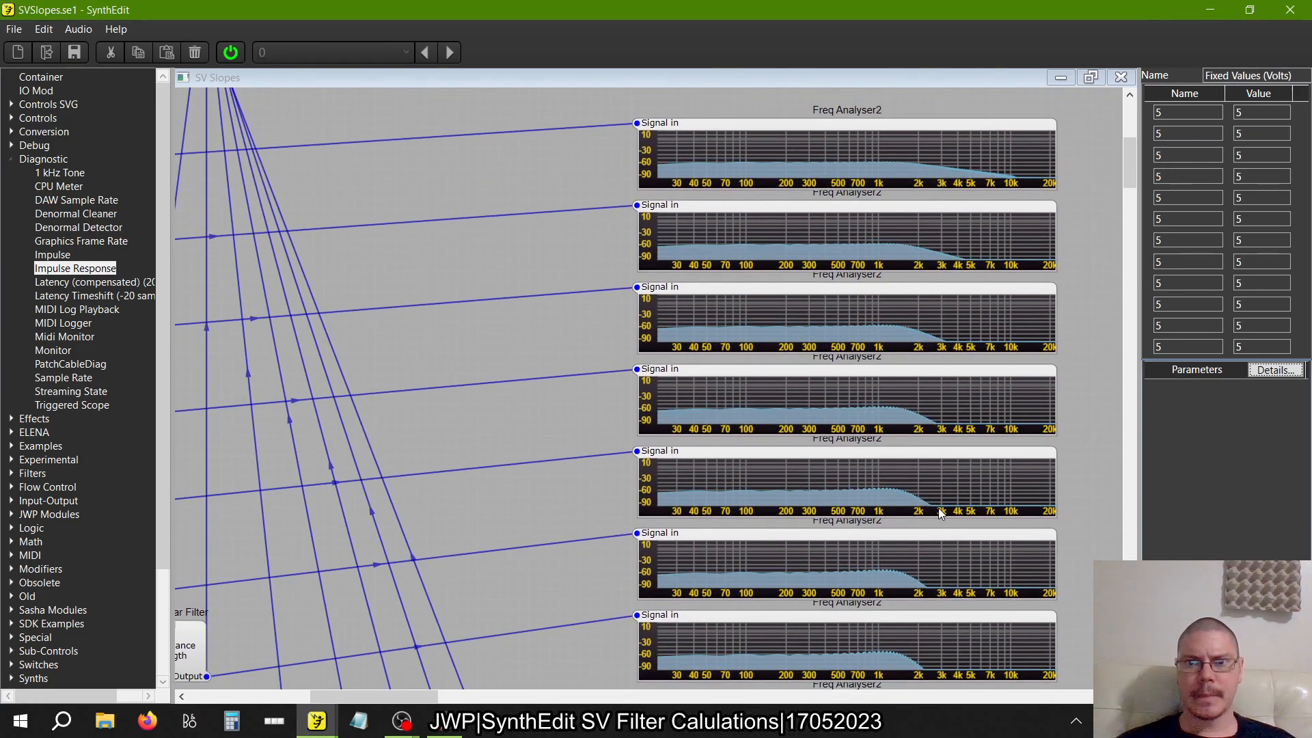
pyautogui.scroll(-5, 940, 513)
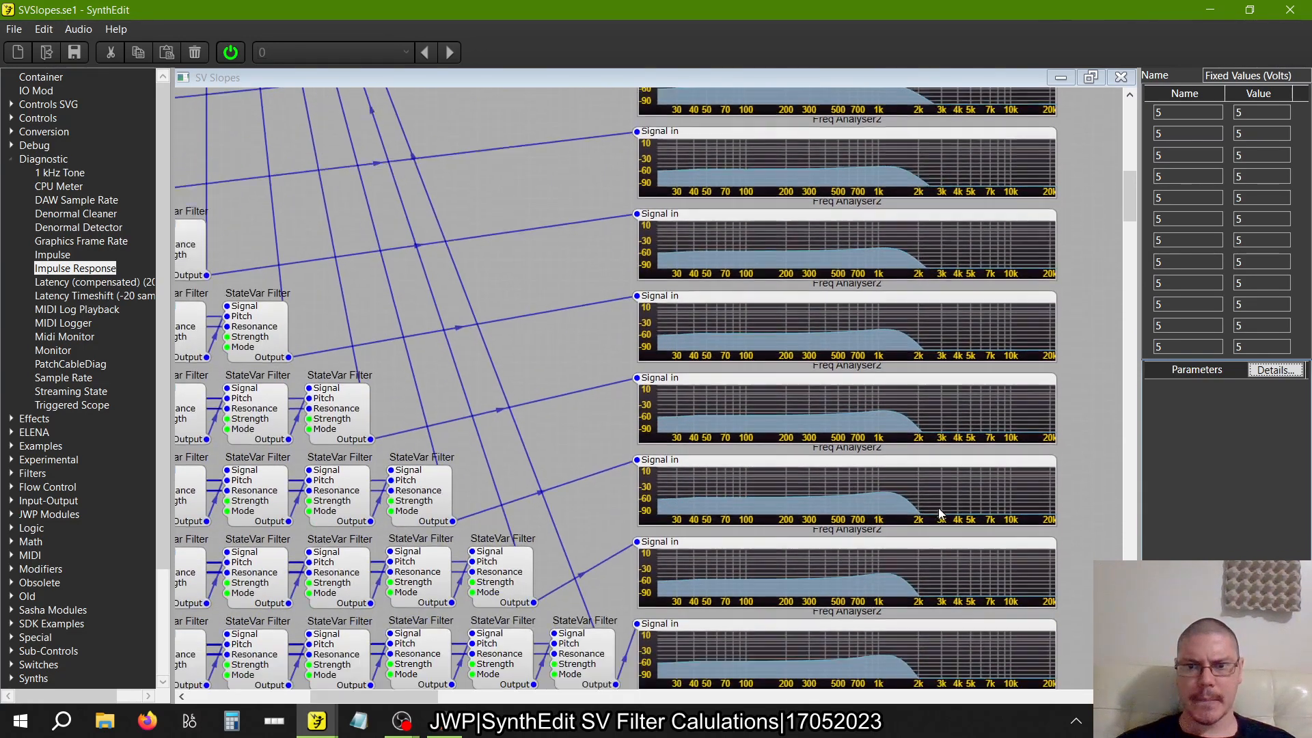
pyautogui.scroll(-2, 939, 513)
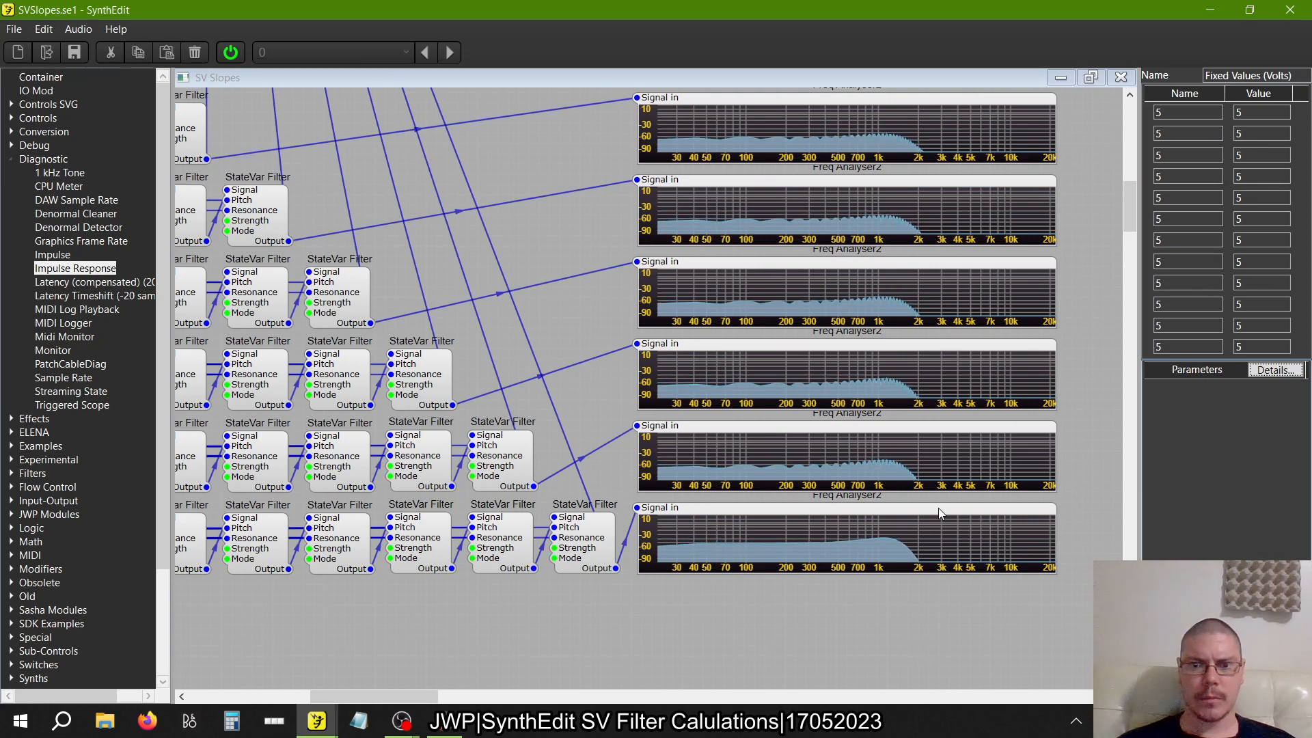
pyautogui.scroll(3, 938, 507)
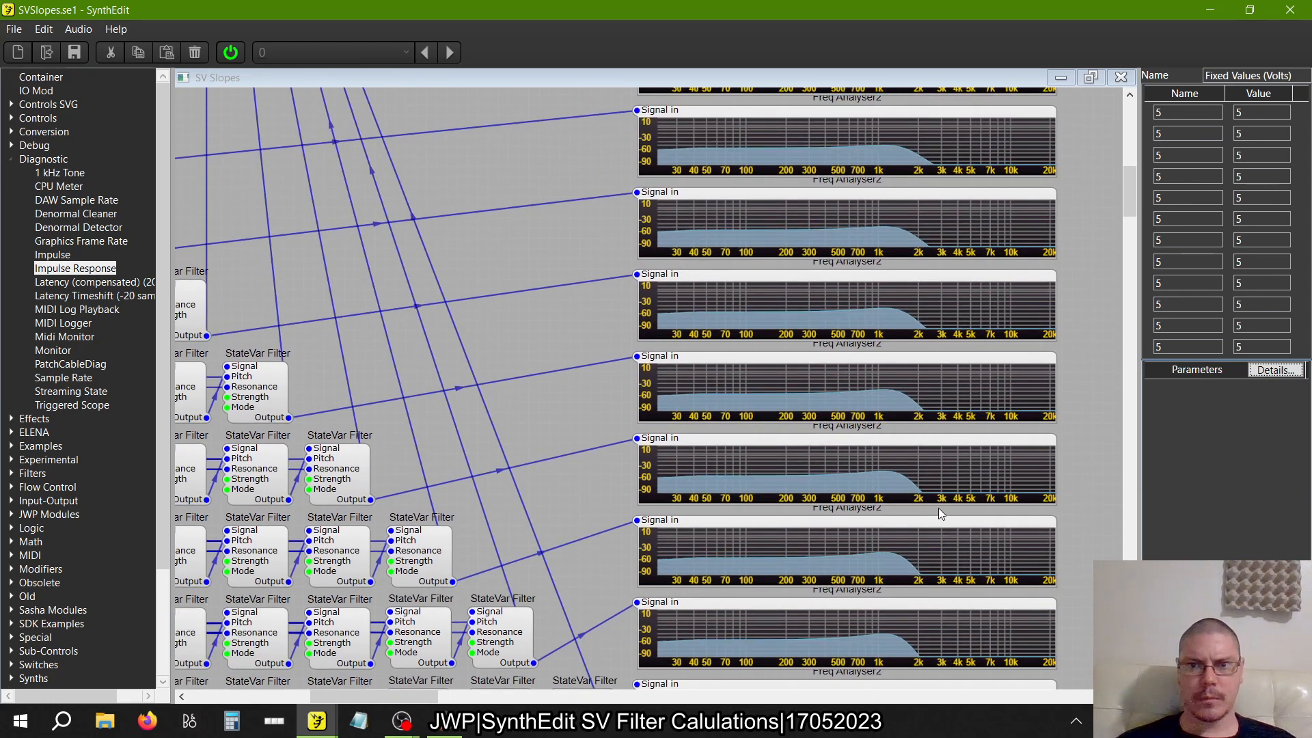
# In the audio source container, replace the Impulse link to the IO Mod with the upper Oscillator's Audio Out connected to Audio Out
pyautogui.scroll(6, 937, 507)
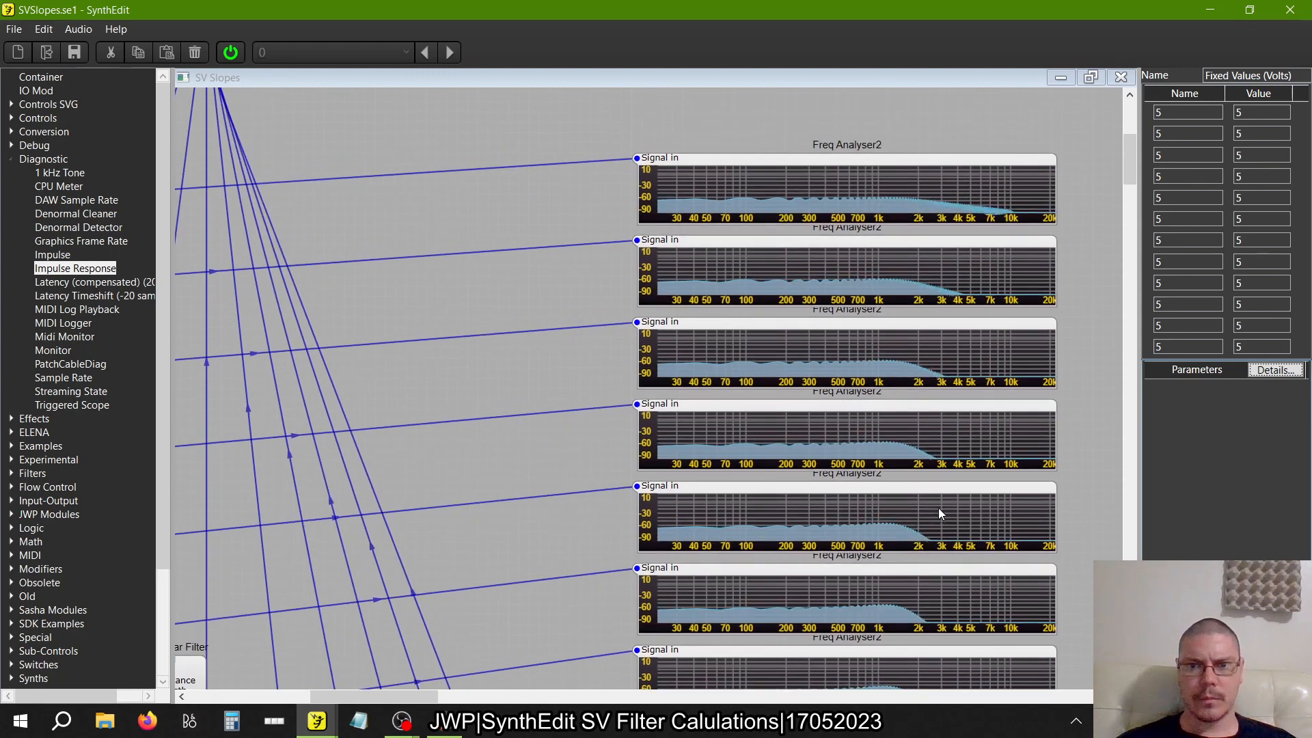
pyautogui.scroll(-9, 939, 509)
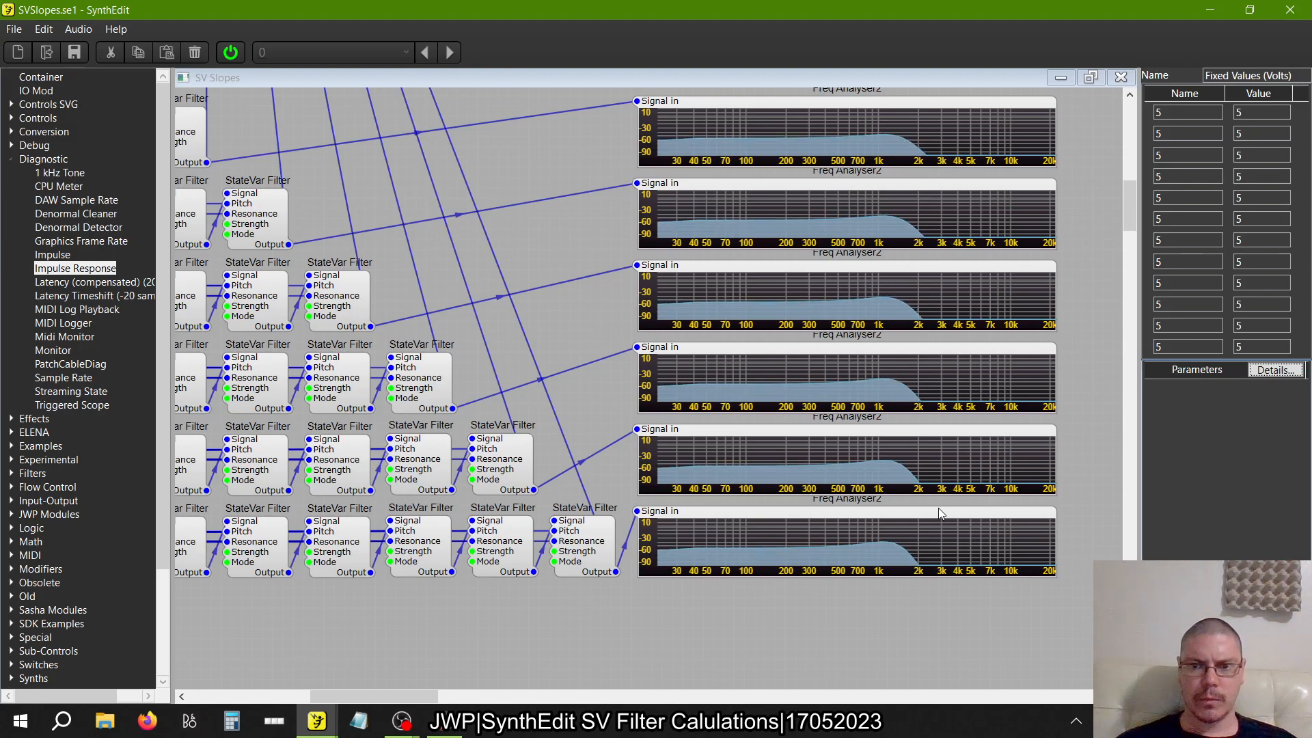
pyautogui.scroll(6, 937, 507)
pyautogui.hscroll(-7, 937, 507)
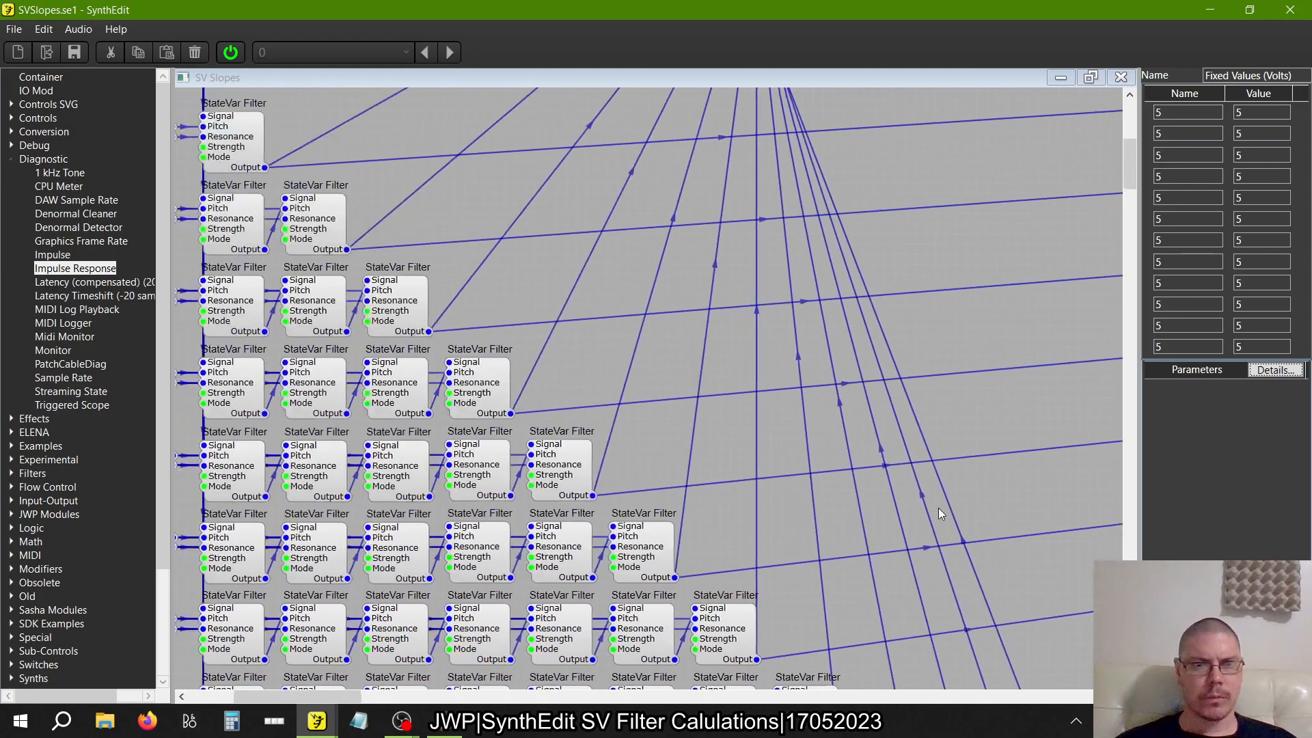
pyautogui.scroll(4, 938, 507)
pyautogui.hscroll(-3, 938, 507)
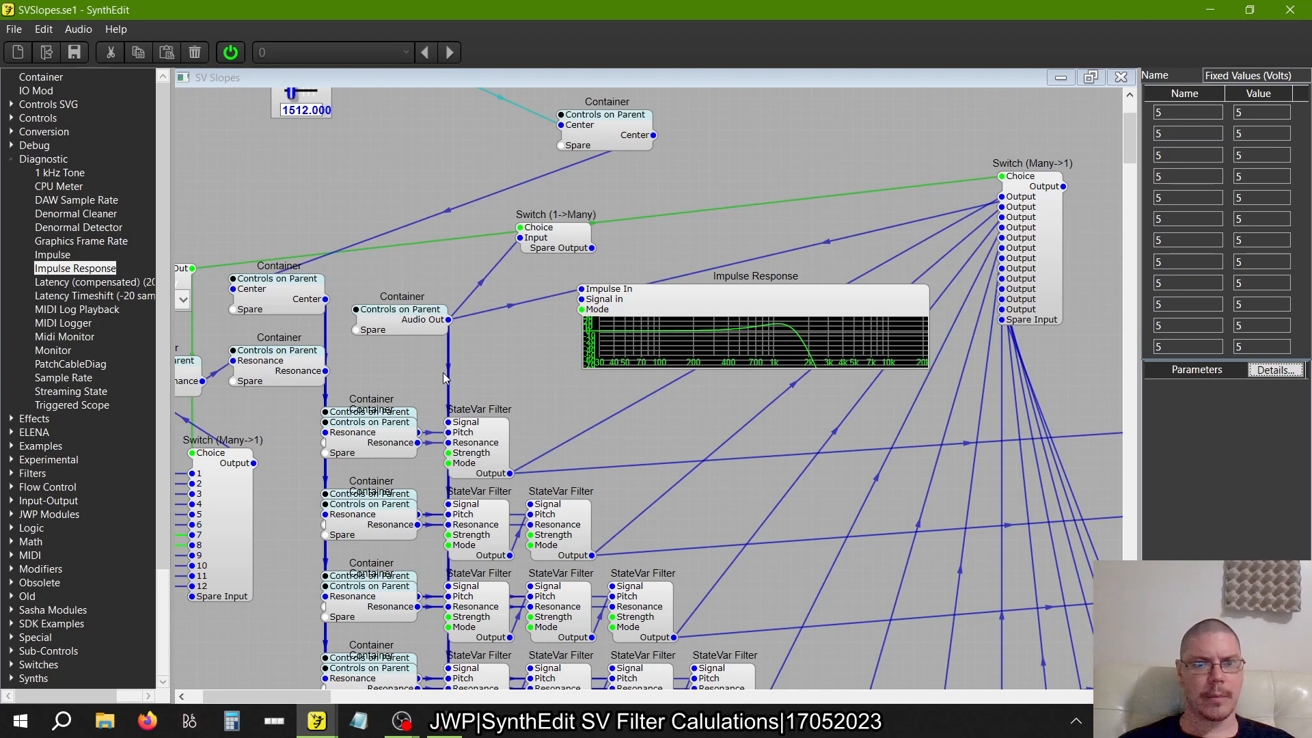
pyautogui.click(407, 328)
pyautogui.doubleClick(406, 327)
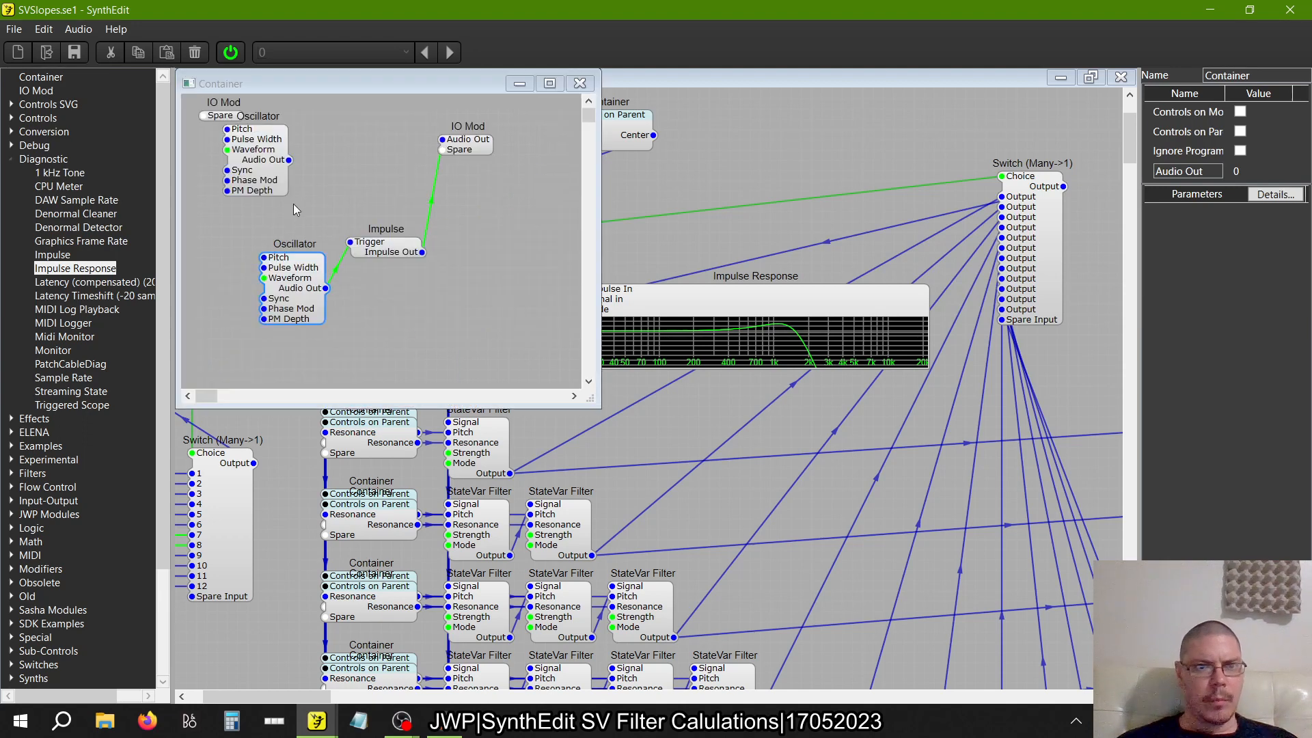
pyautogui.click(431, 202)
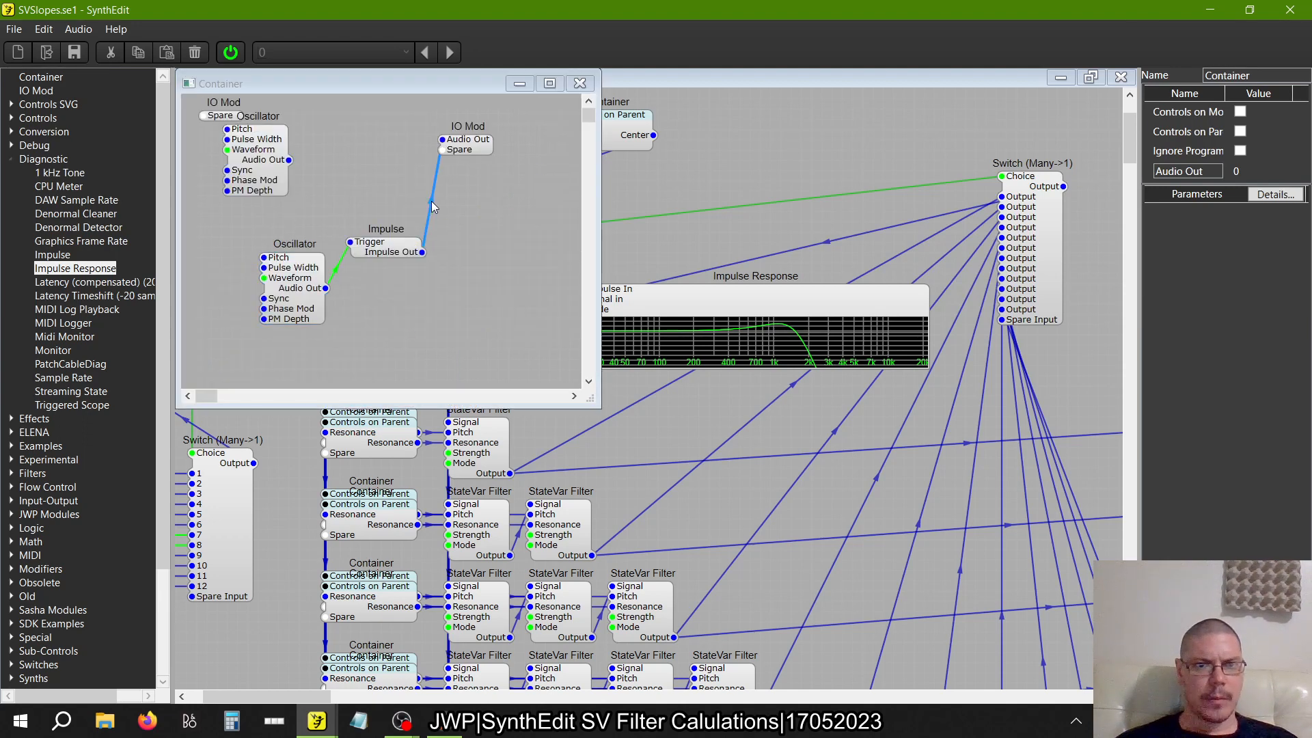
pyautogui.press('Delete')
pyautogui.moveTo(289, 160); pyautogui.dragTo(442, 139)
# Examine the Freq Analyser2 displays of the filter rows with the pulse oscillator as the source
pyautogui.hscroll(5, 661, 488)
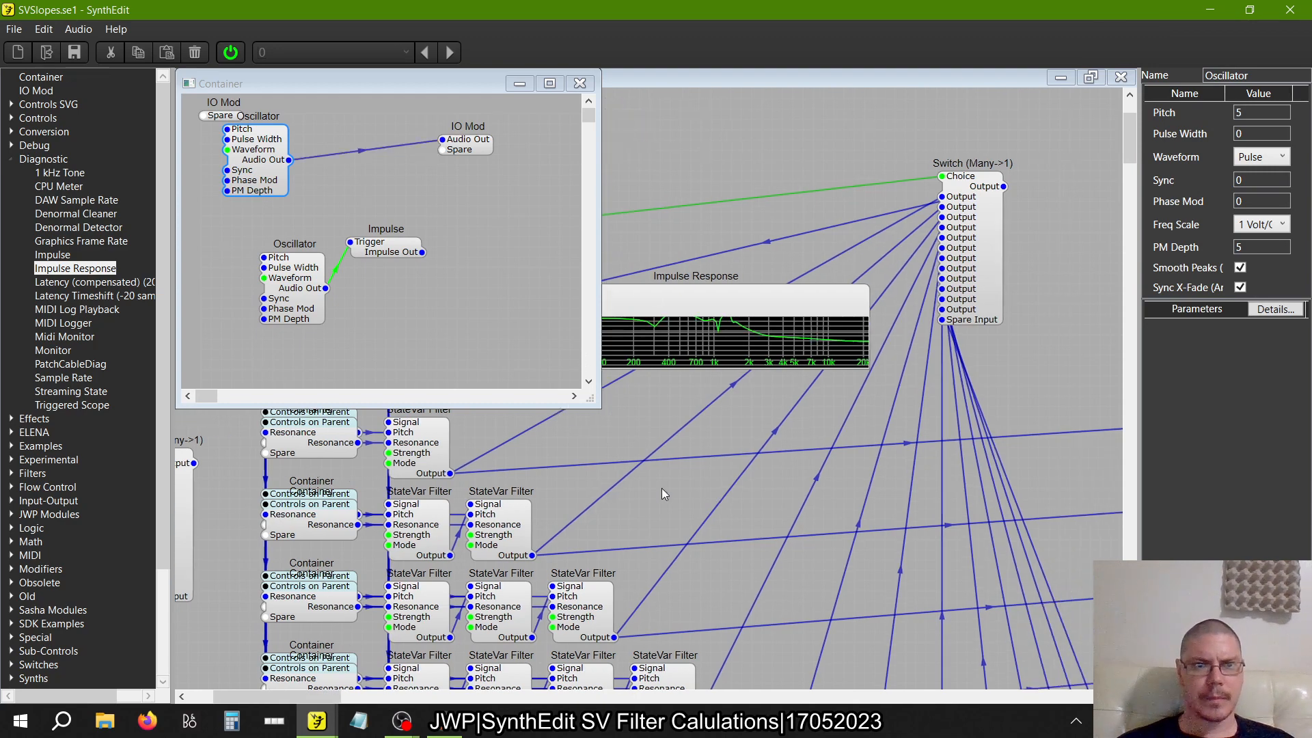
pyautogui.click(956, 368)
pyautogui.hscroll(6, 956, 367)
pyautogui.scroll(-5, 957, 368)
pyautogui.hscroll(2, 957, 368)
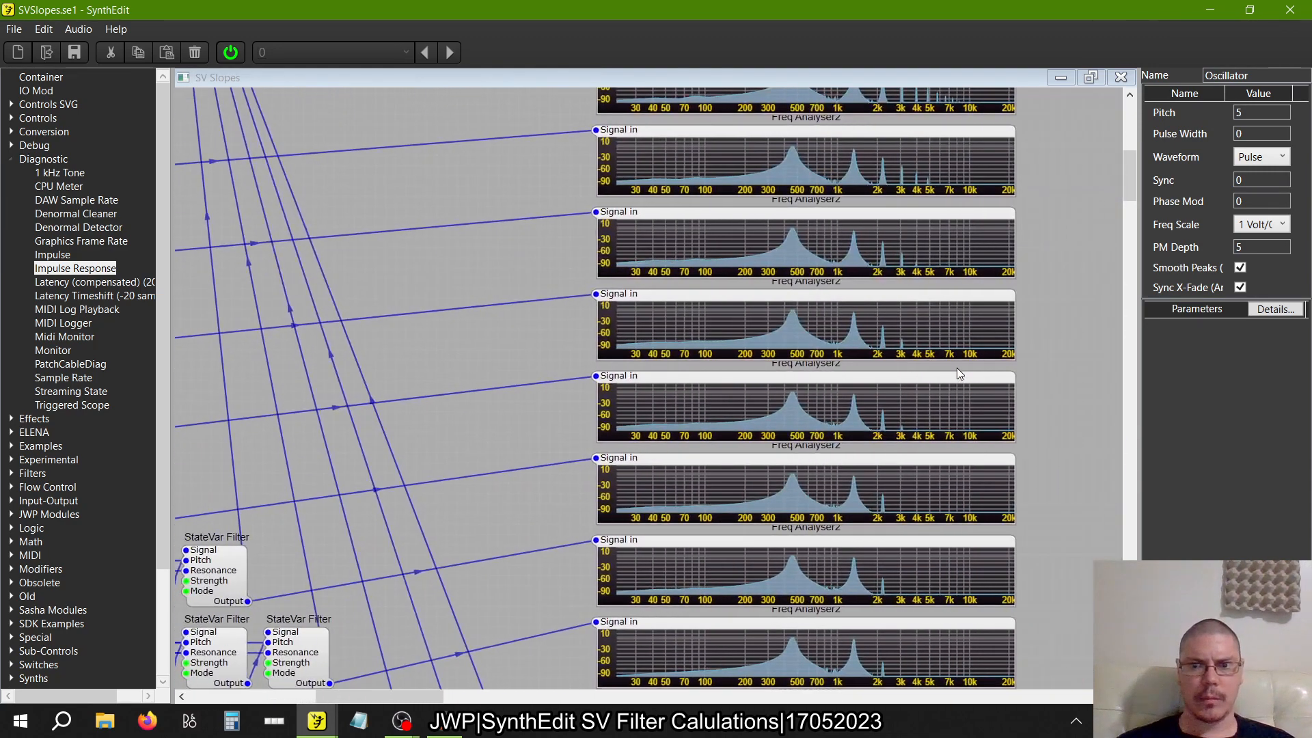
# Set the waveform of the upper Oscillator in the audio source container to Pink Noise and close the container
pyautogui.hscroll(-10, 957, 367)
pyautogui.scroll(5, 956, 368)
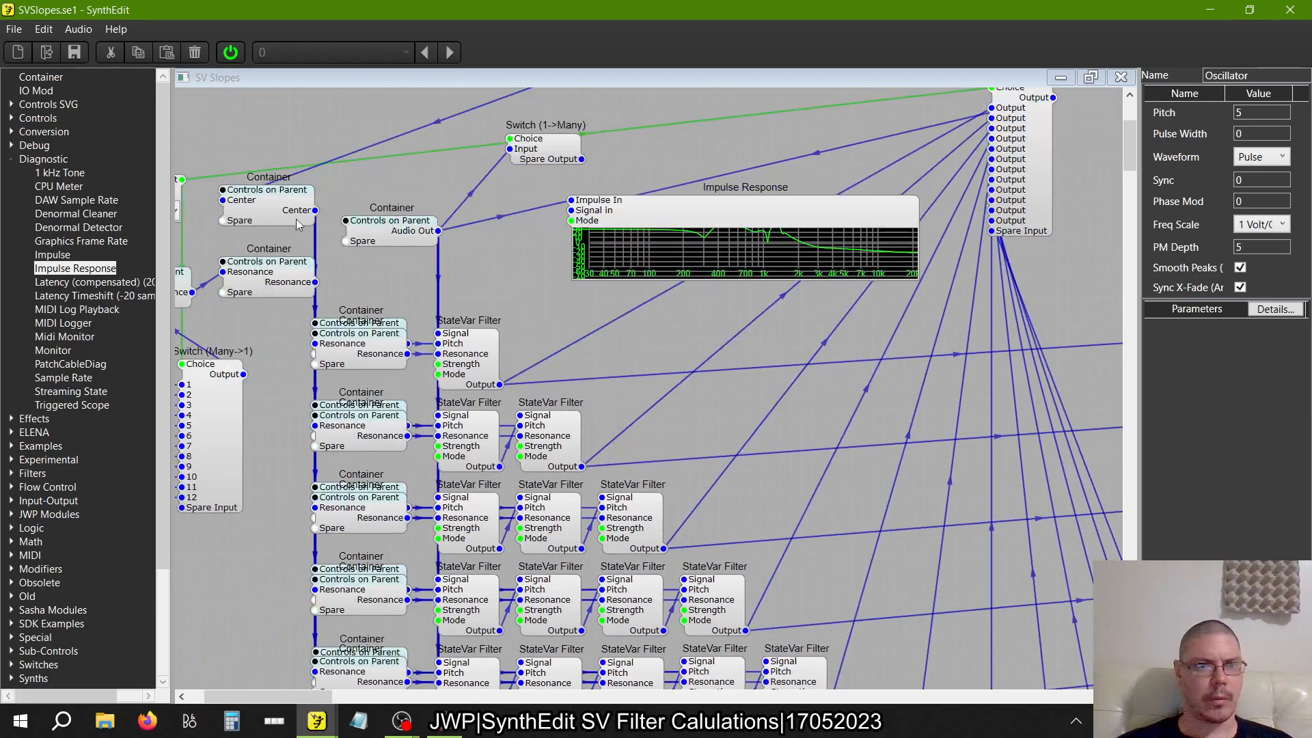
pyautogui.scroll(3, 398, 272)
pyautogui.hscroll(-3, 398, 272)
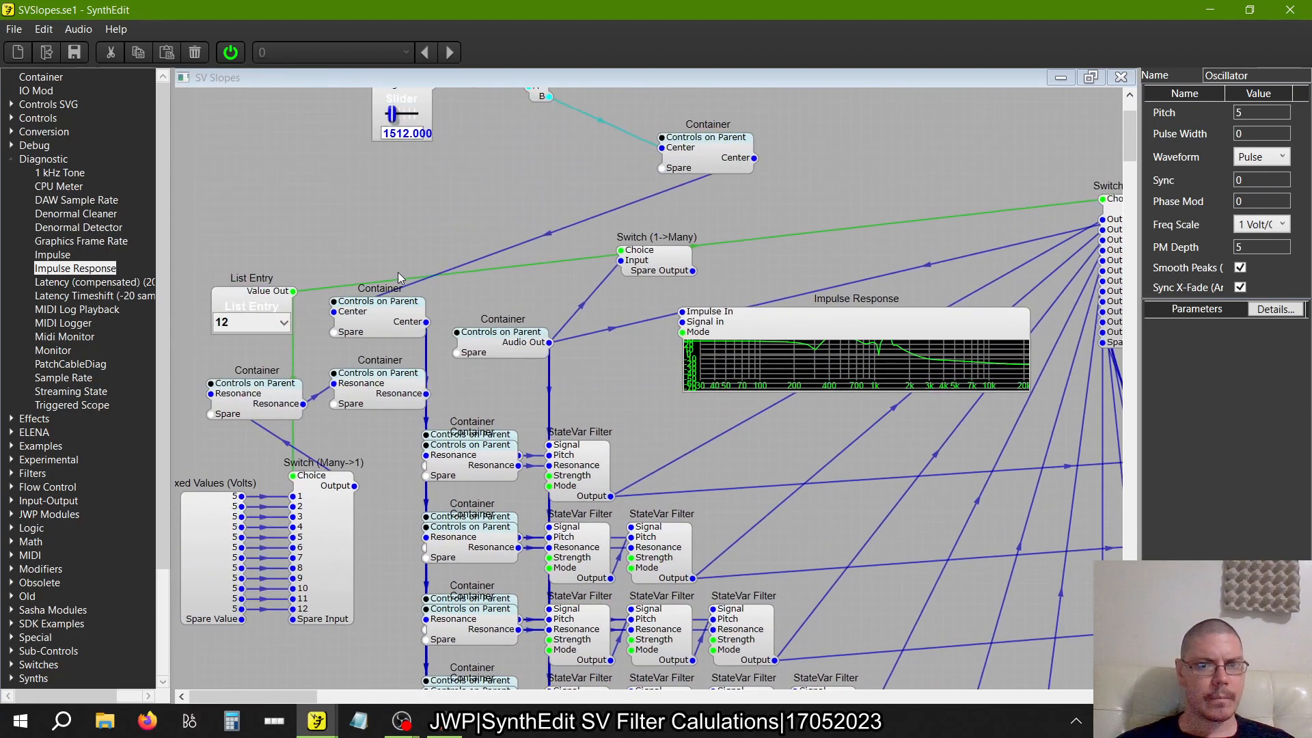
pyautogui.doubleClick(533, 335)
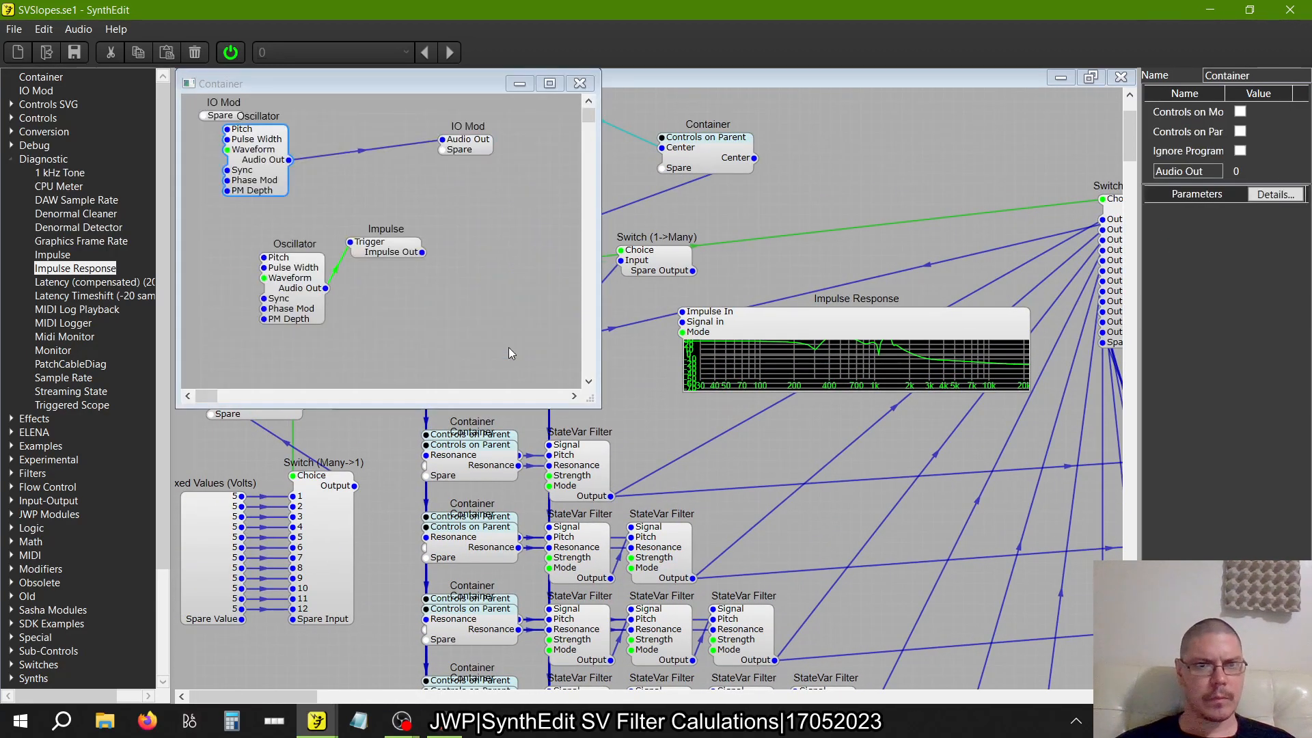
pyautogui.click(266, 177)
pyautogui.click(1256, 157)
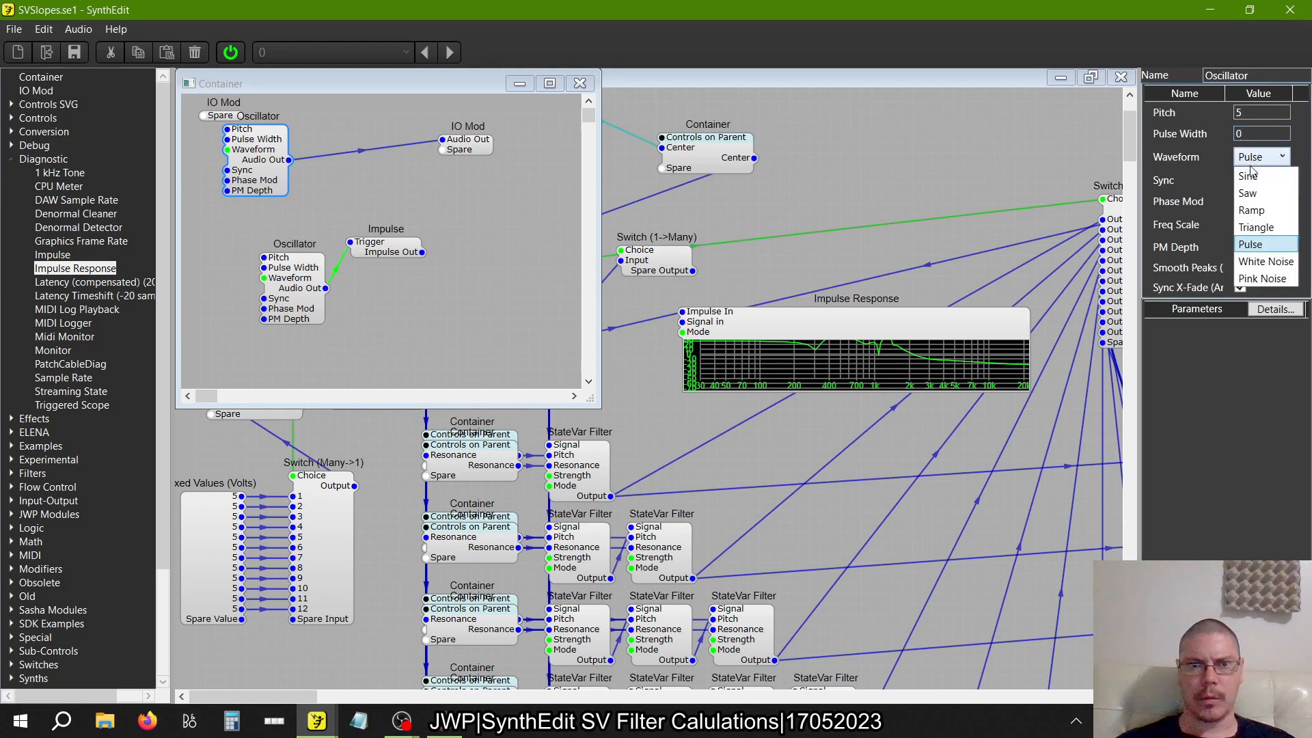
pyautogui.click(1259, 278)
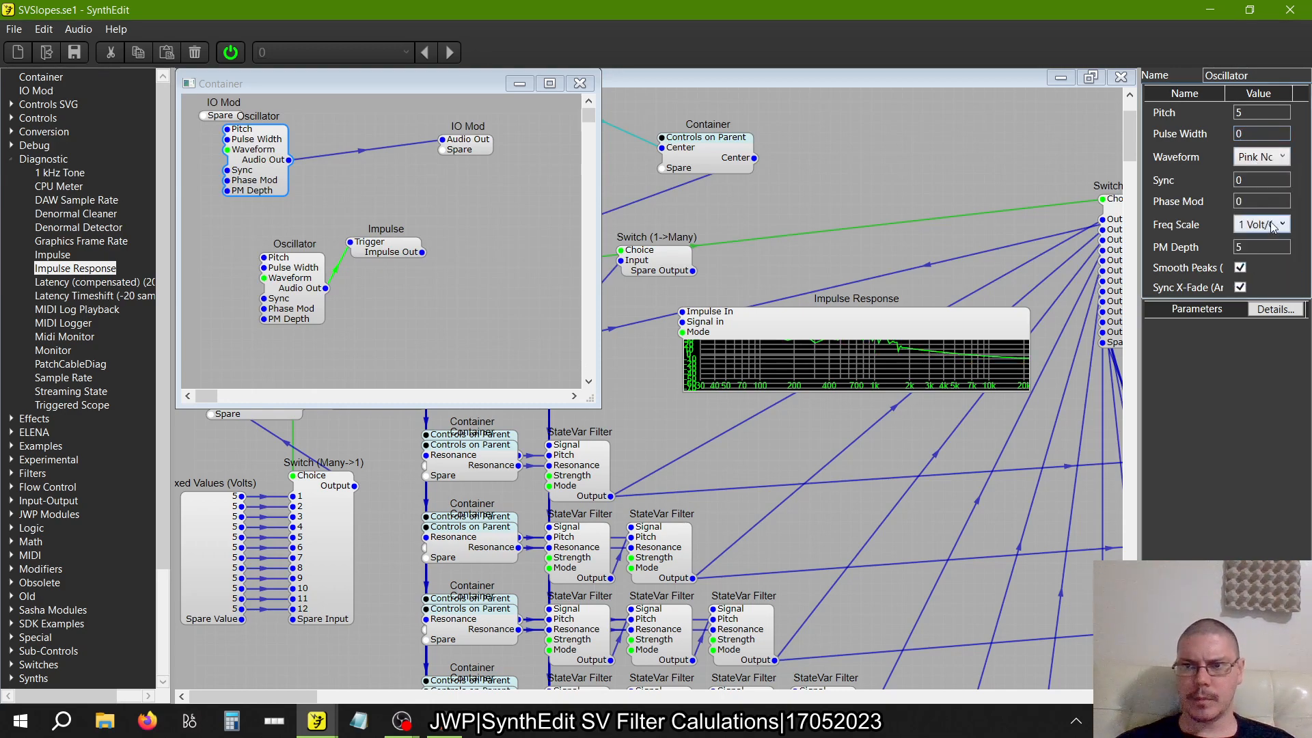
pyautogui.click(579, 82)
# Compare the pink noise roll-off in the Freq Analyser2 displays of all rows, from one filter to twelve
pyautogui.hscroll(10, 527, 310)
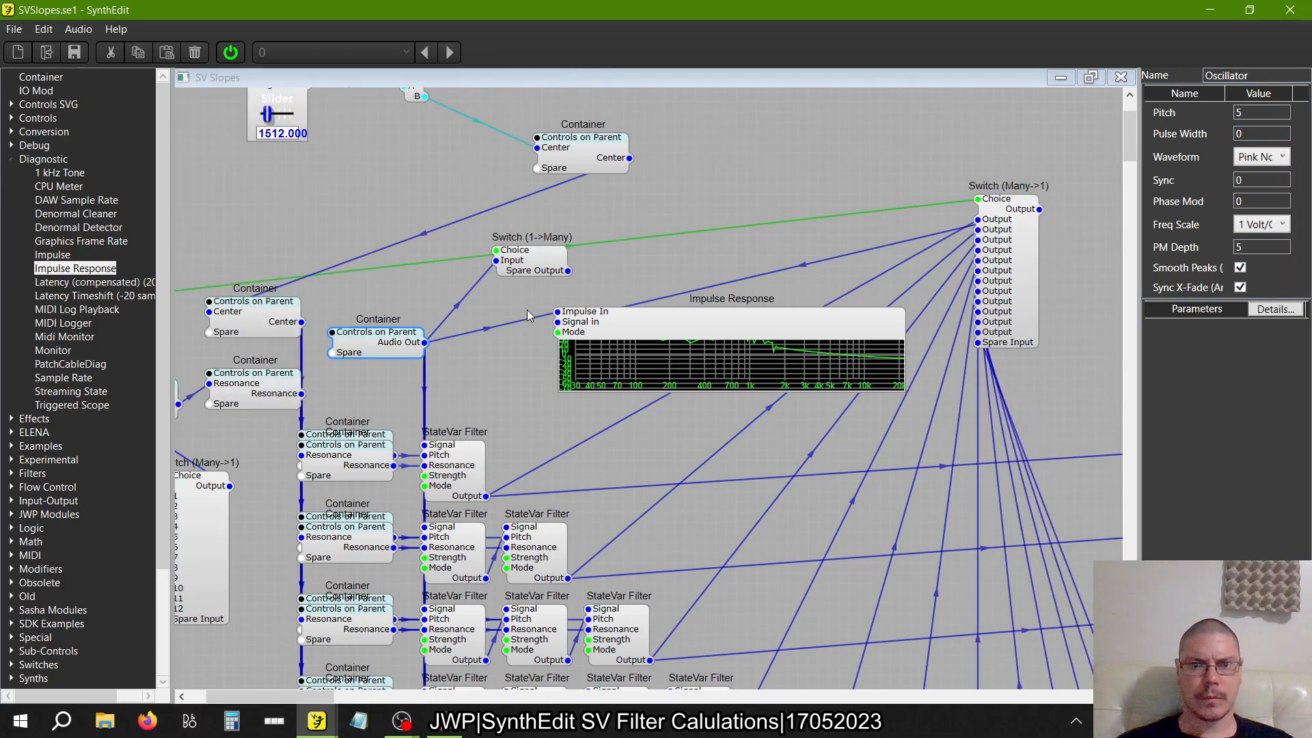
pyautogui.hscroll(2, 527, 310)
pyautogui.scroll(-10, 527, 309)
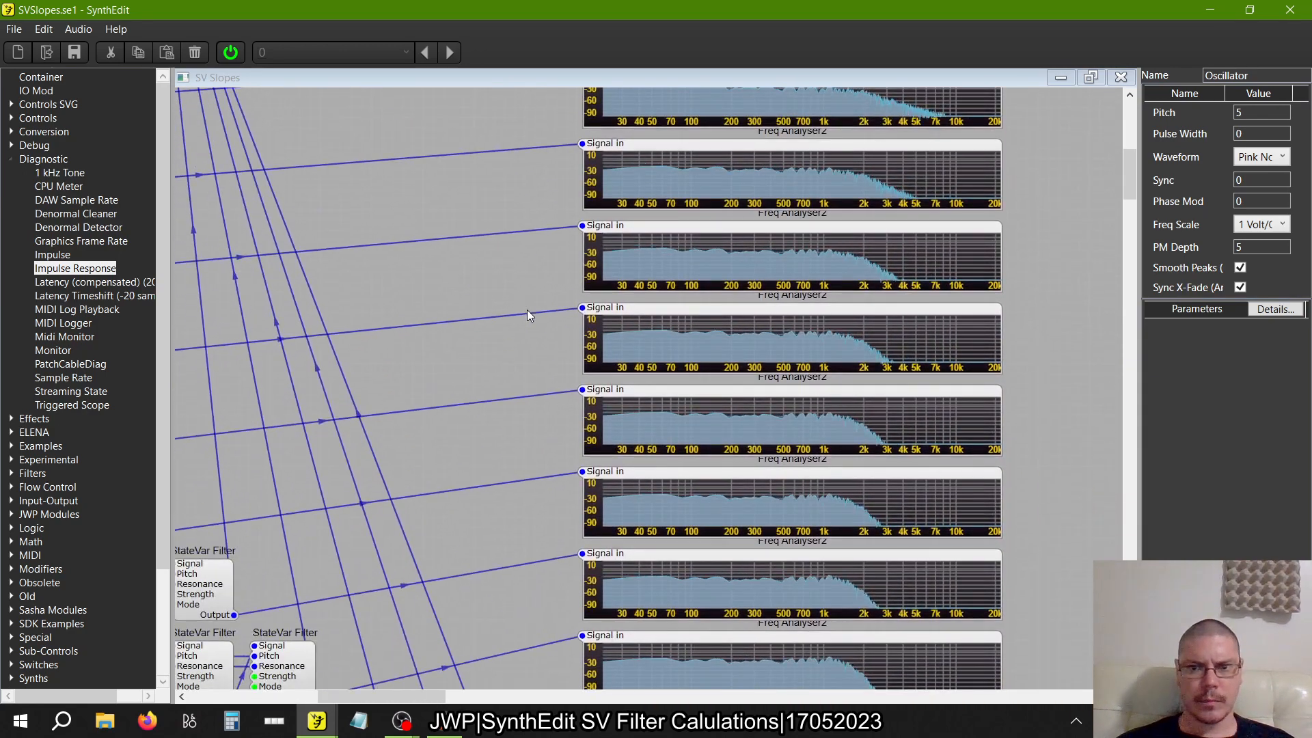
pyautogui.scroll(-5, 527, 315)
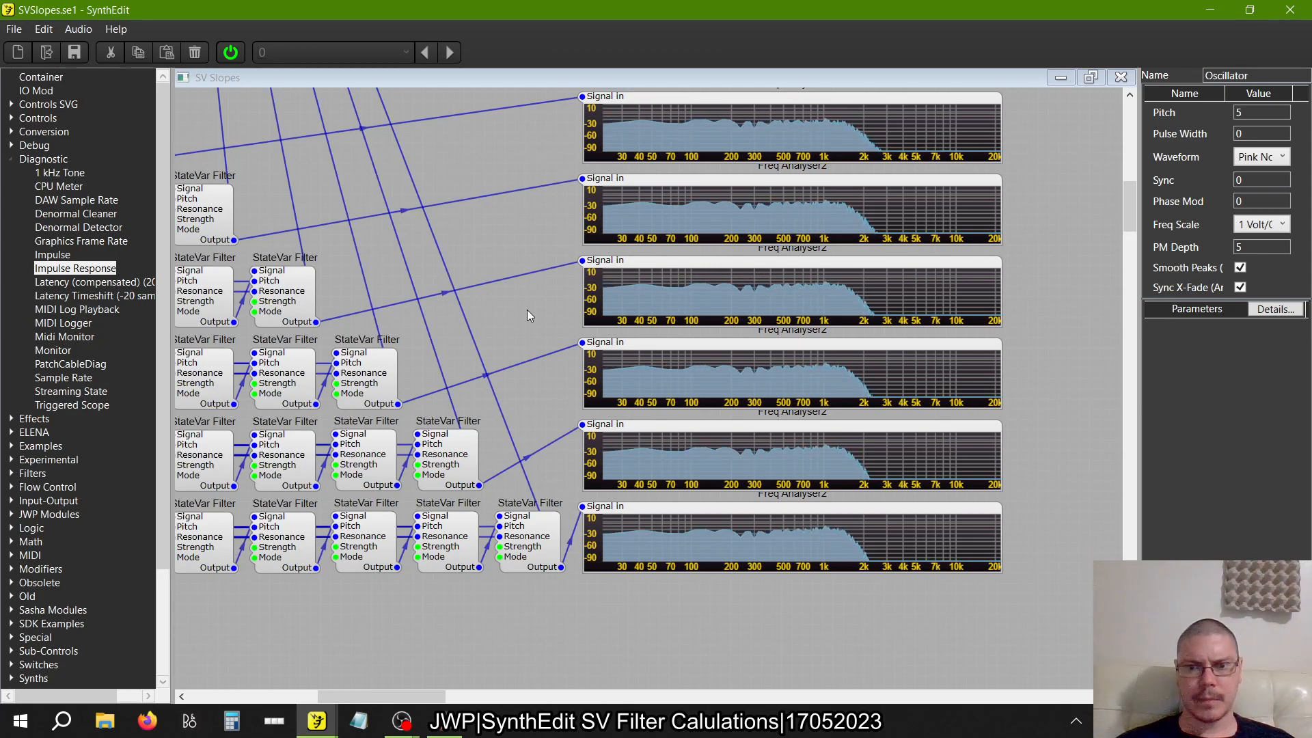
pyautogui.scroll(2, 527, 315)
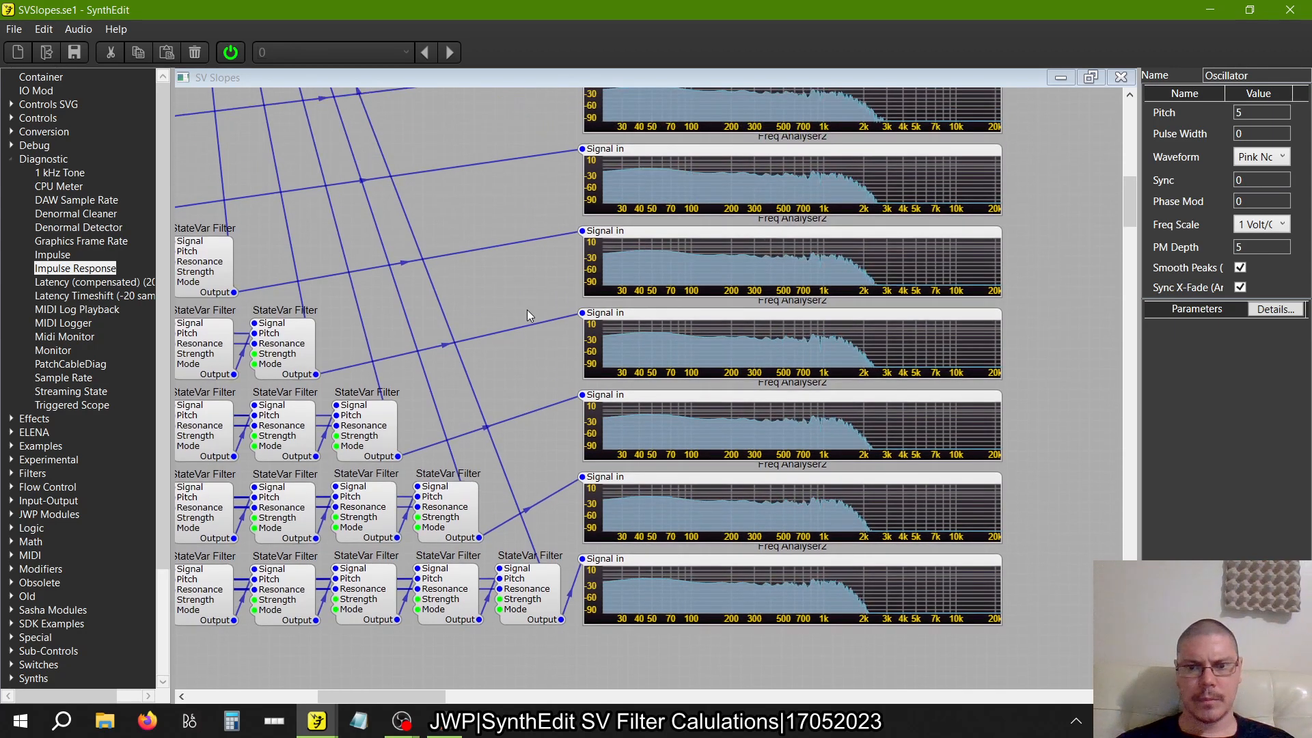
pyautogui.scroll(10, 527, 315)
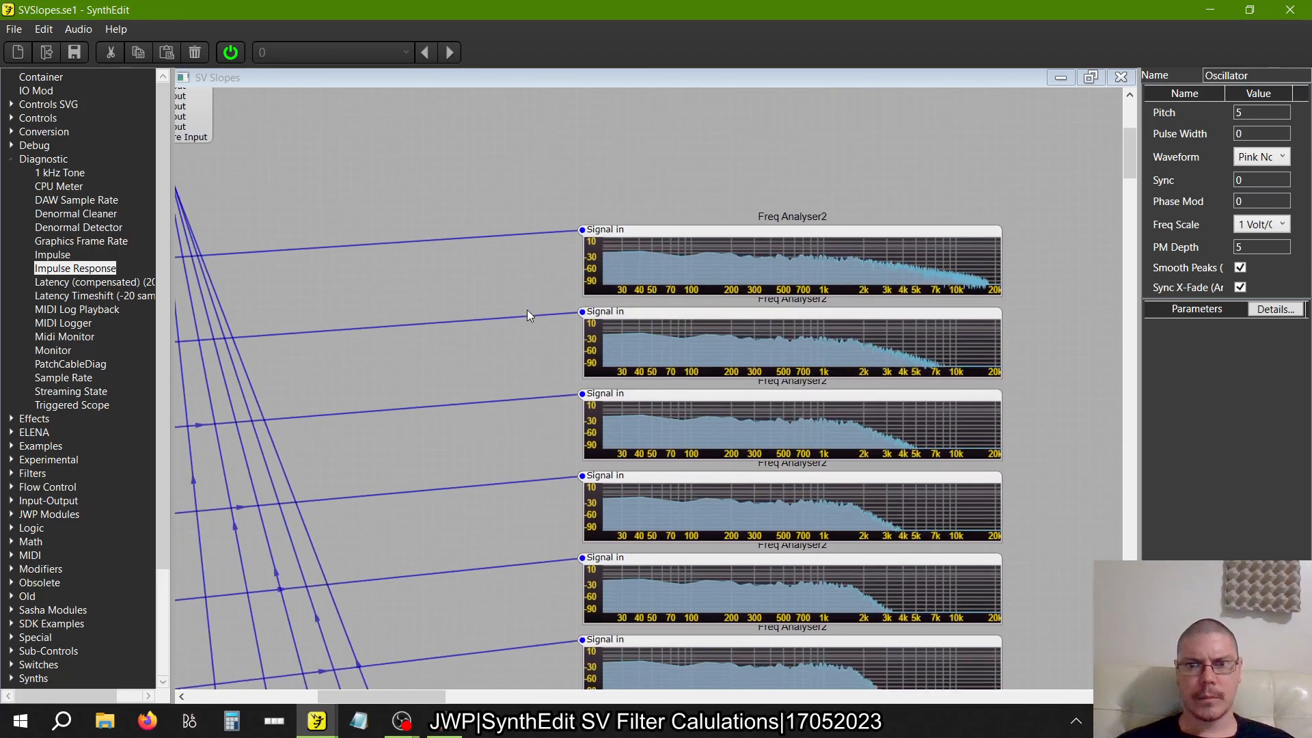
pyautogui.scroll(1, 527, 311)
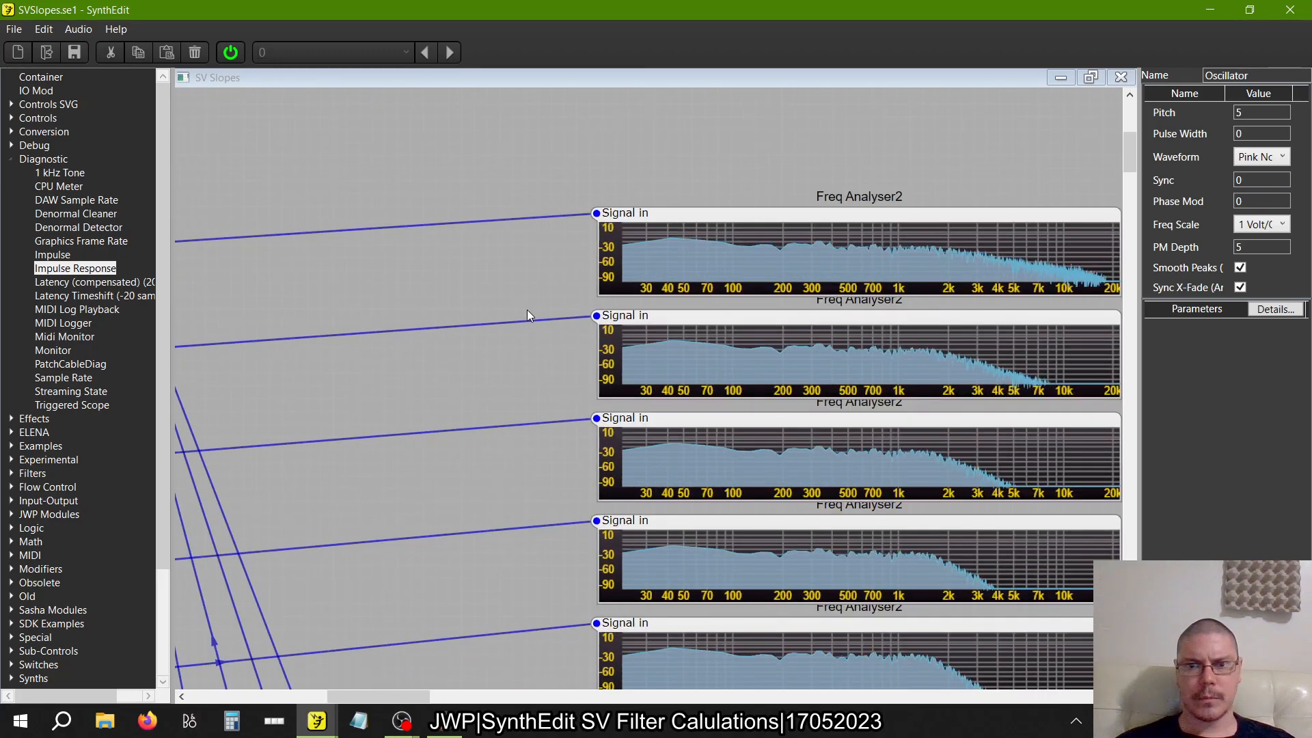
pyautogui.scroll(-3, 527, 310)
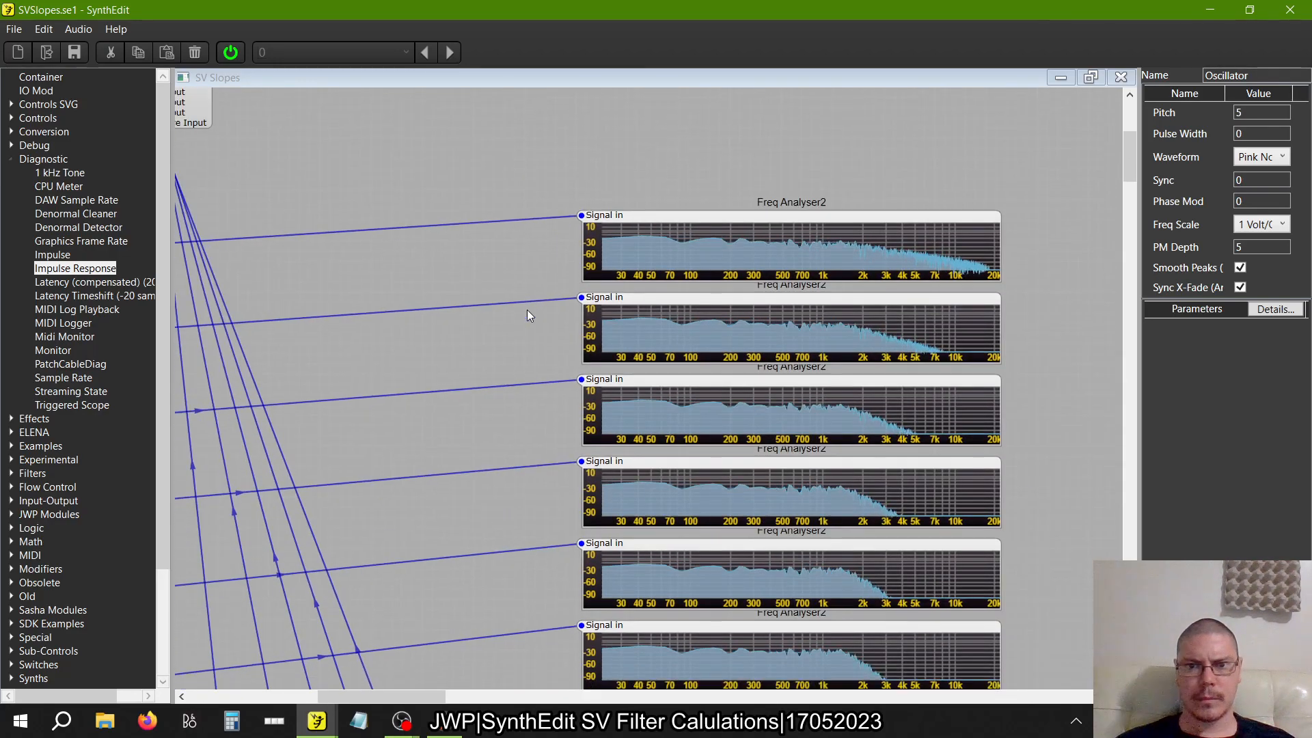
pyautogui.scroll(-3, 527, 315)
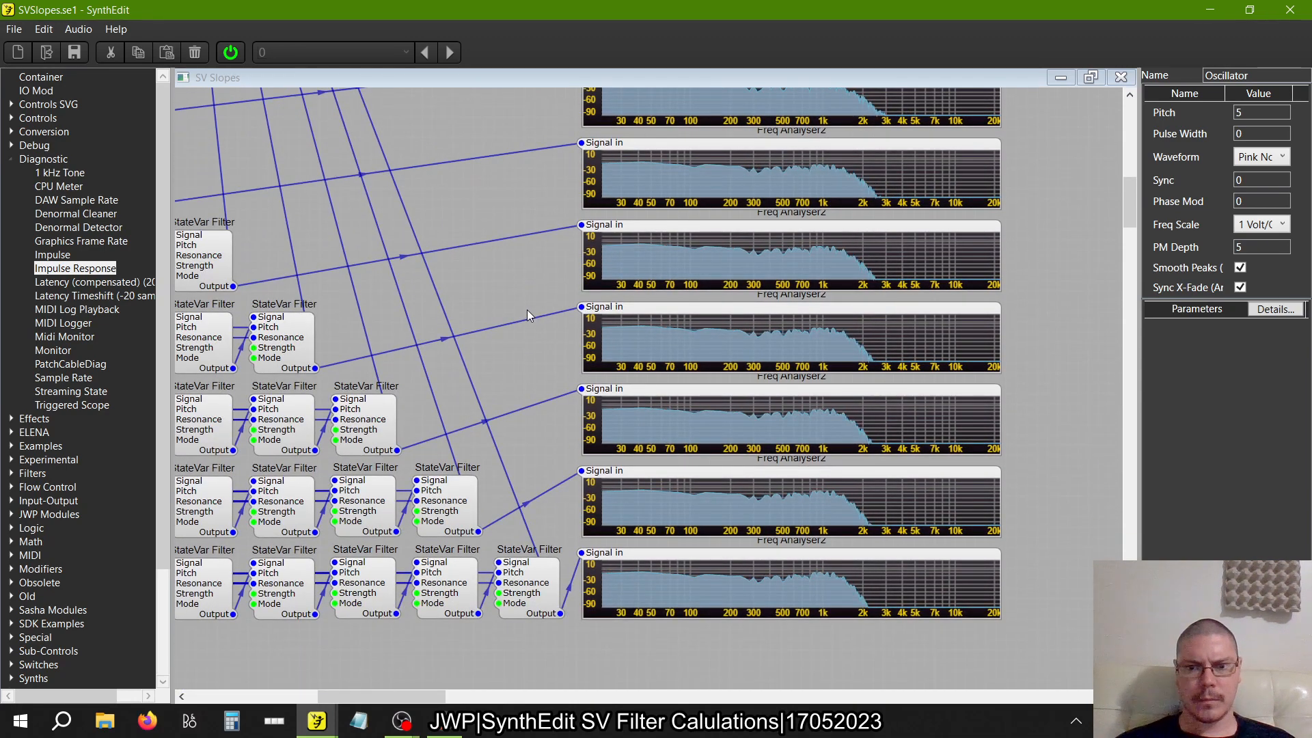
pyautogui.scroll(5, 527, 314)
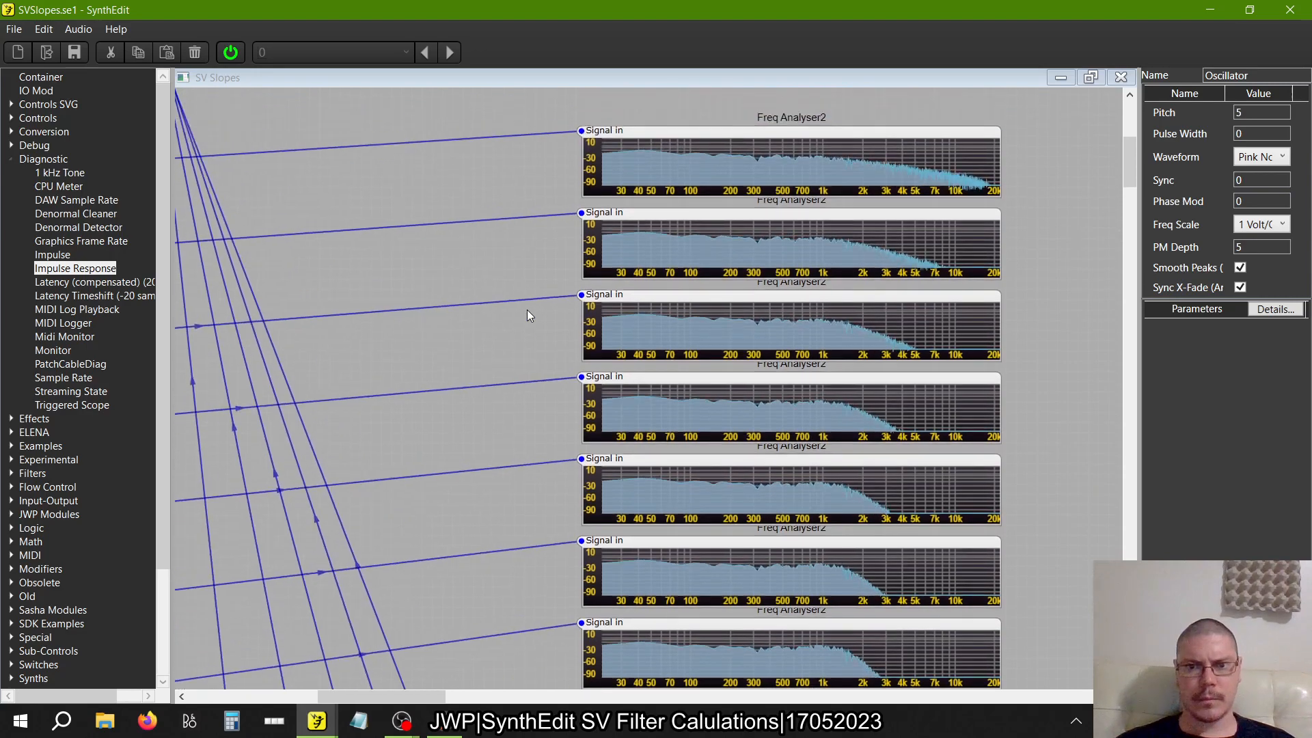
pyautogui.scroll(-5, 526, 315)
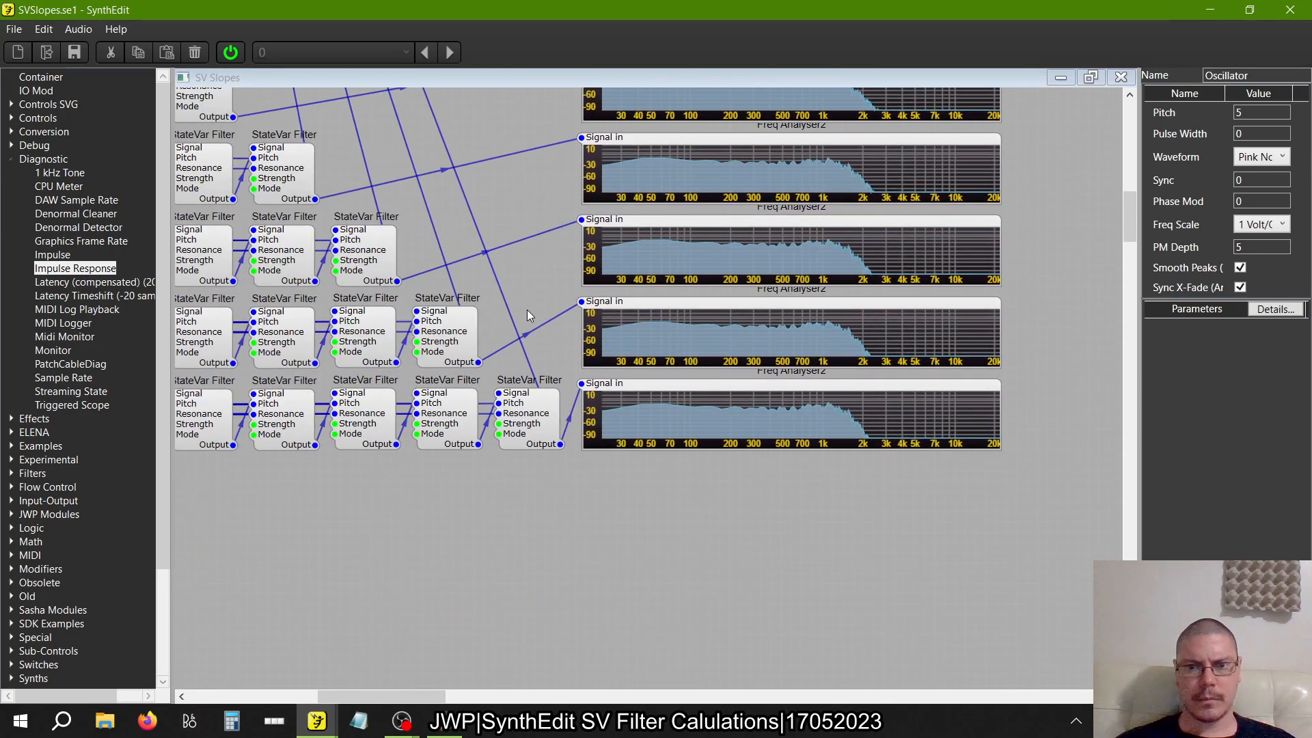
pyautogui.scroll(4, 526, 315)
pyautogui.scroll(4, 527, 315)
pyautogui.scroll(-3, 527, 314)
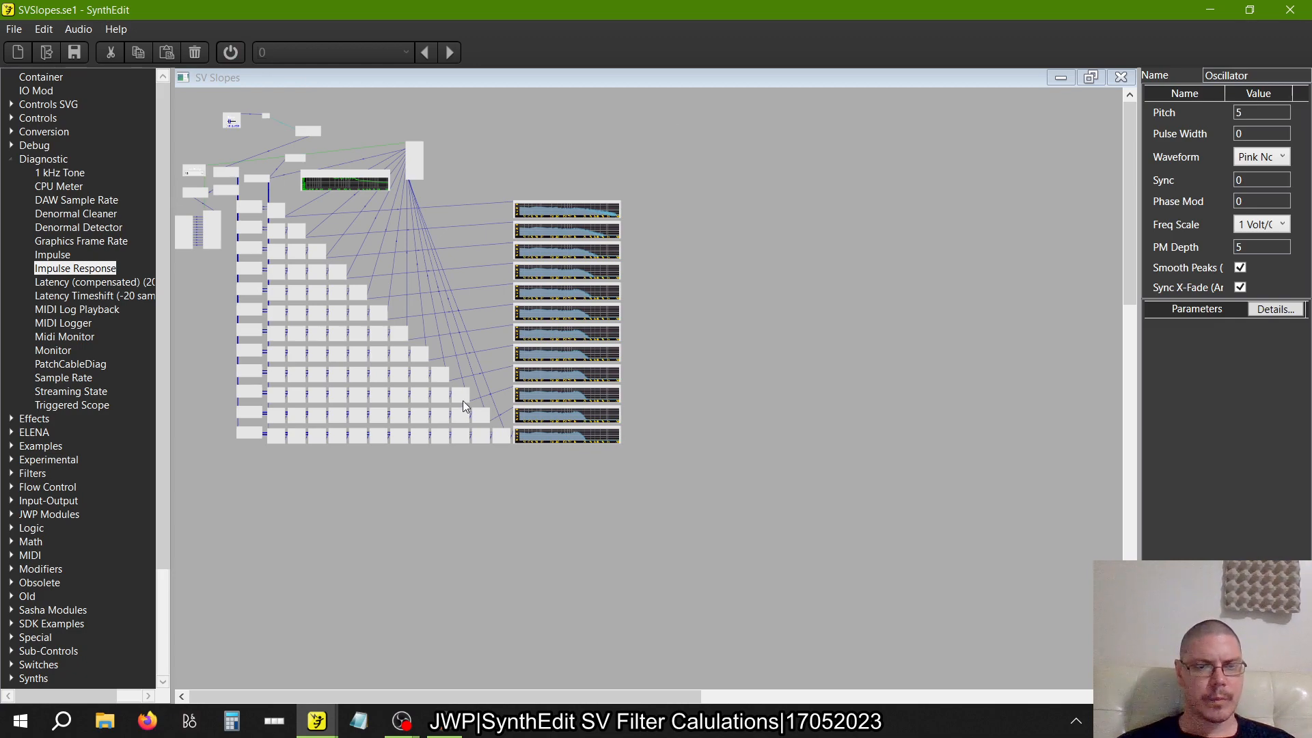
# Close the SV Slopes structure and paste a duplicate of the SV Slopes container beside the original in Main
pyautogui.scroll(5, 462, 400)
pyautogui.scroll(-2, 463, 405)
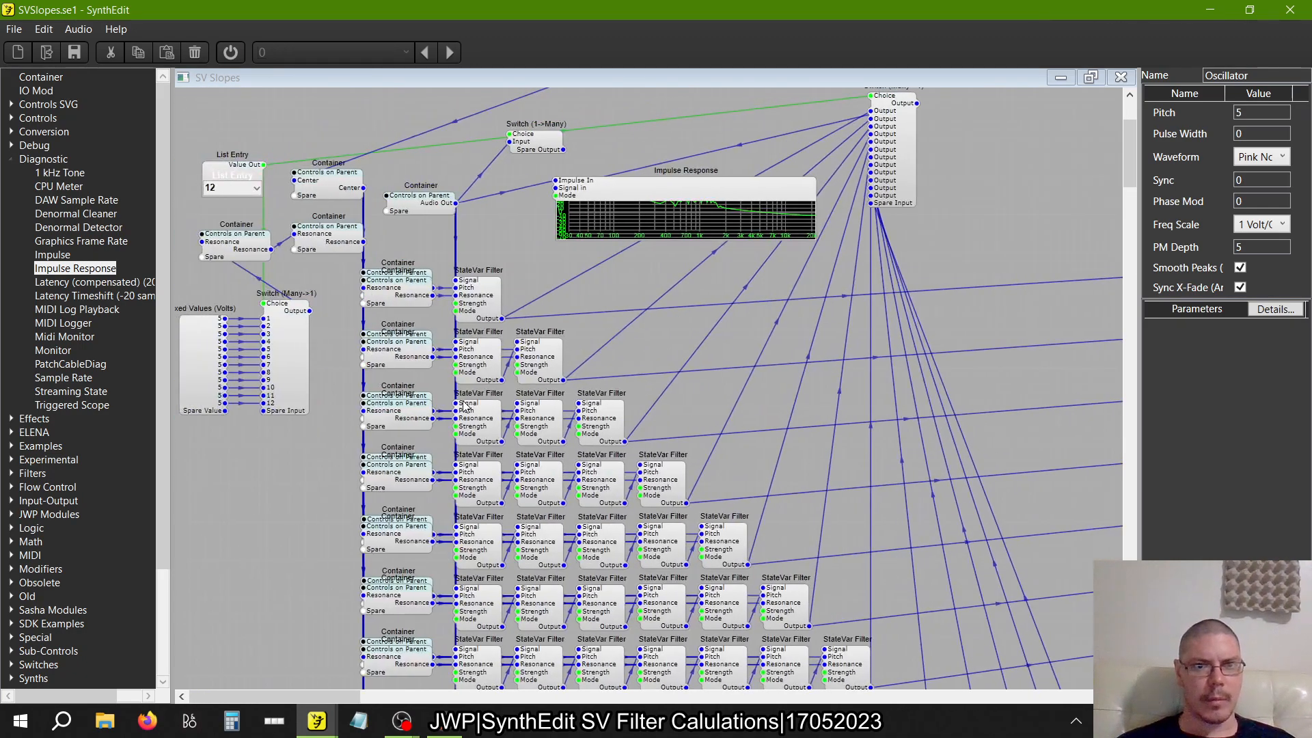
pyautogui.scroll(2, 463, 406)
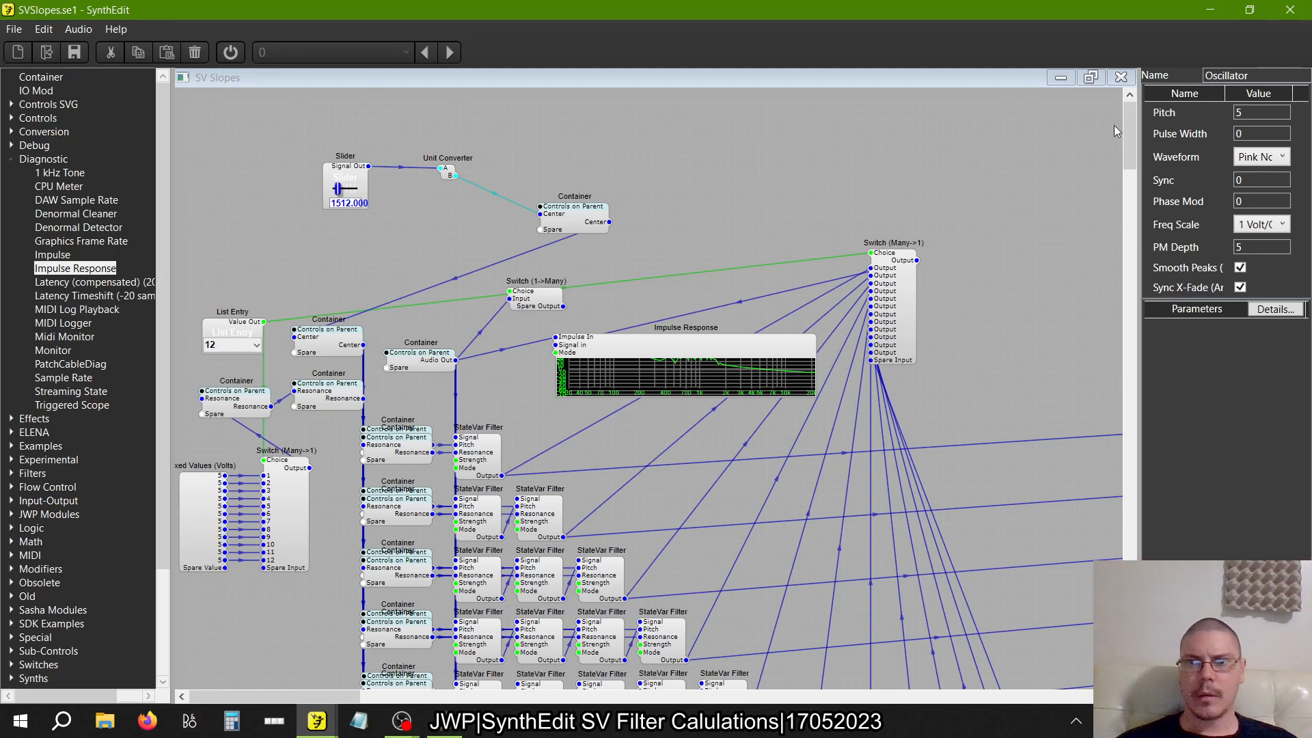
pyautogui.click(1120, 77)
pyautogui.click(476, 314)
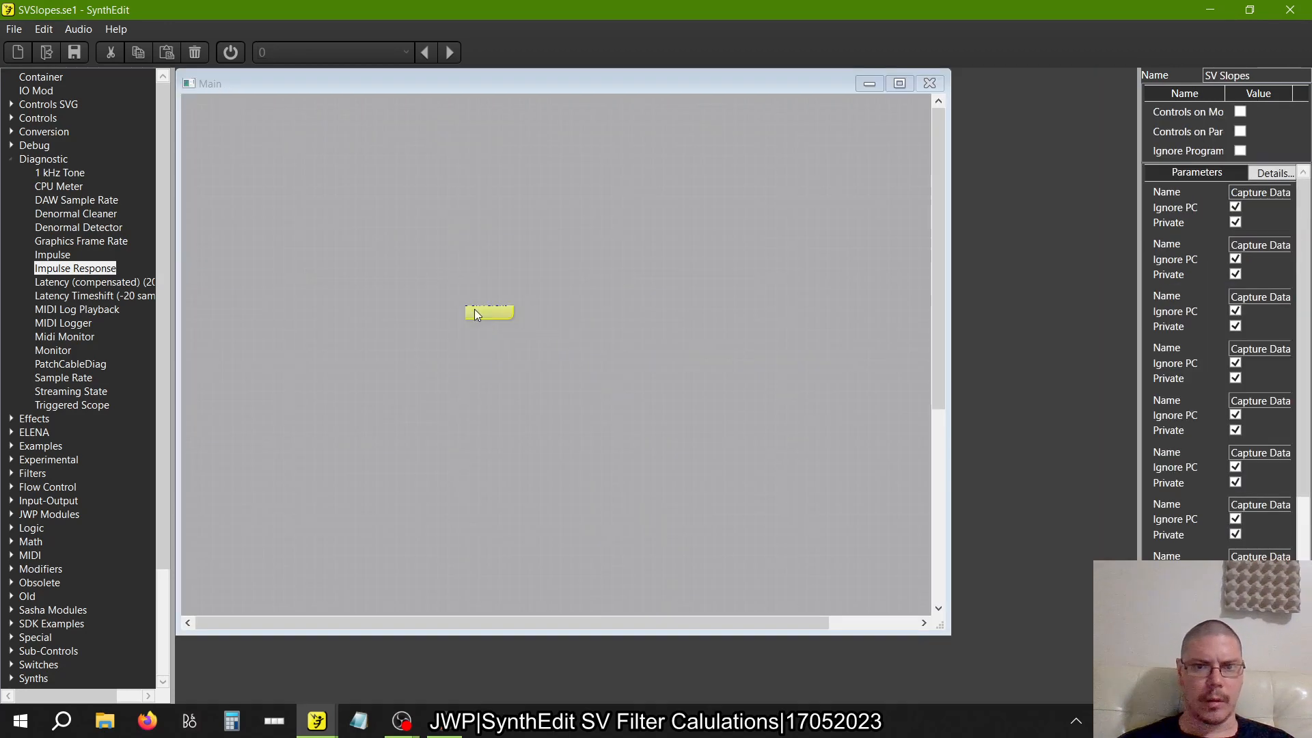
pyautogui.rightClick(414, 265)
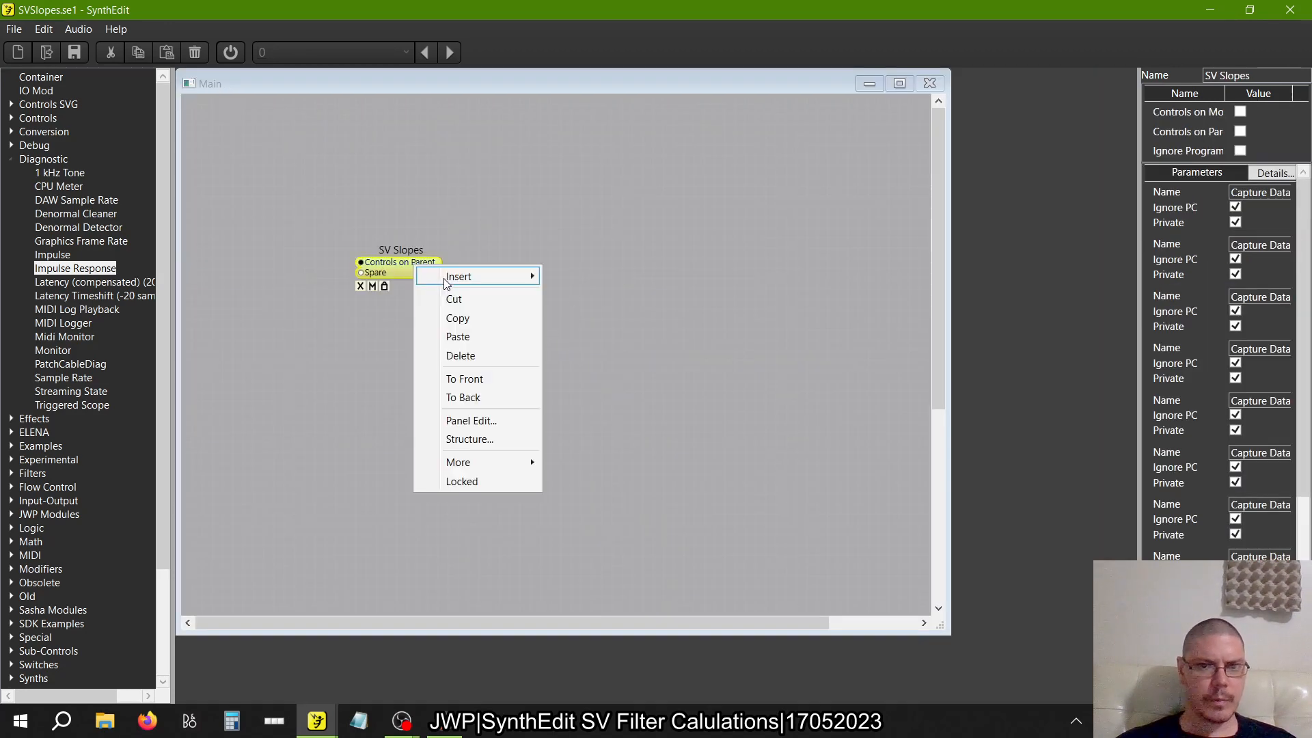
pyautogui.click(601, 277)
pyautogui.rightClick(601, 277)
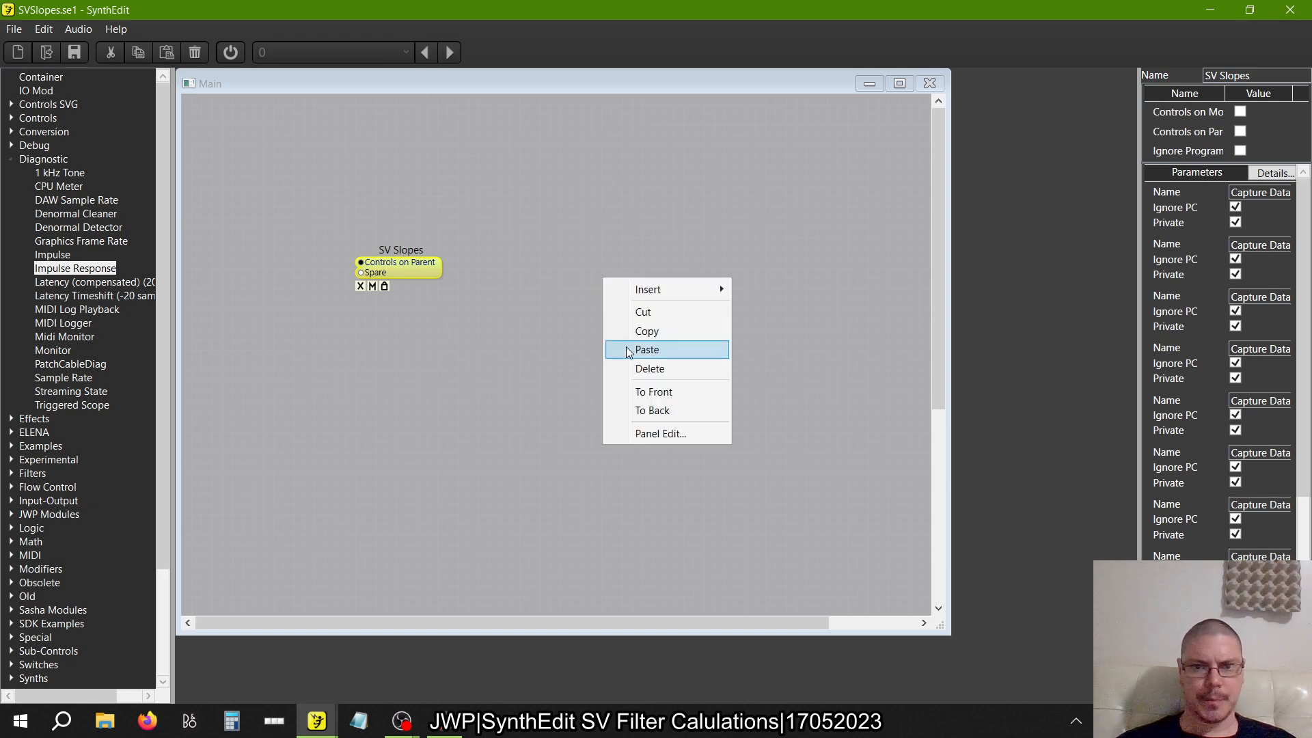
pyautogui.click(646, 350)
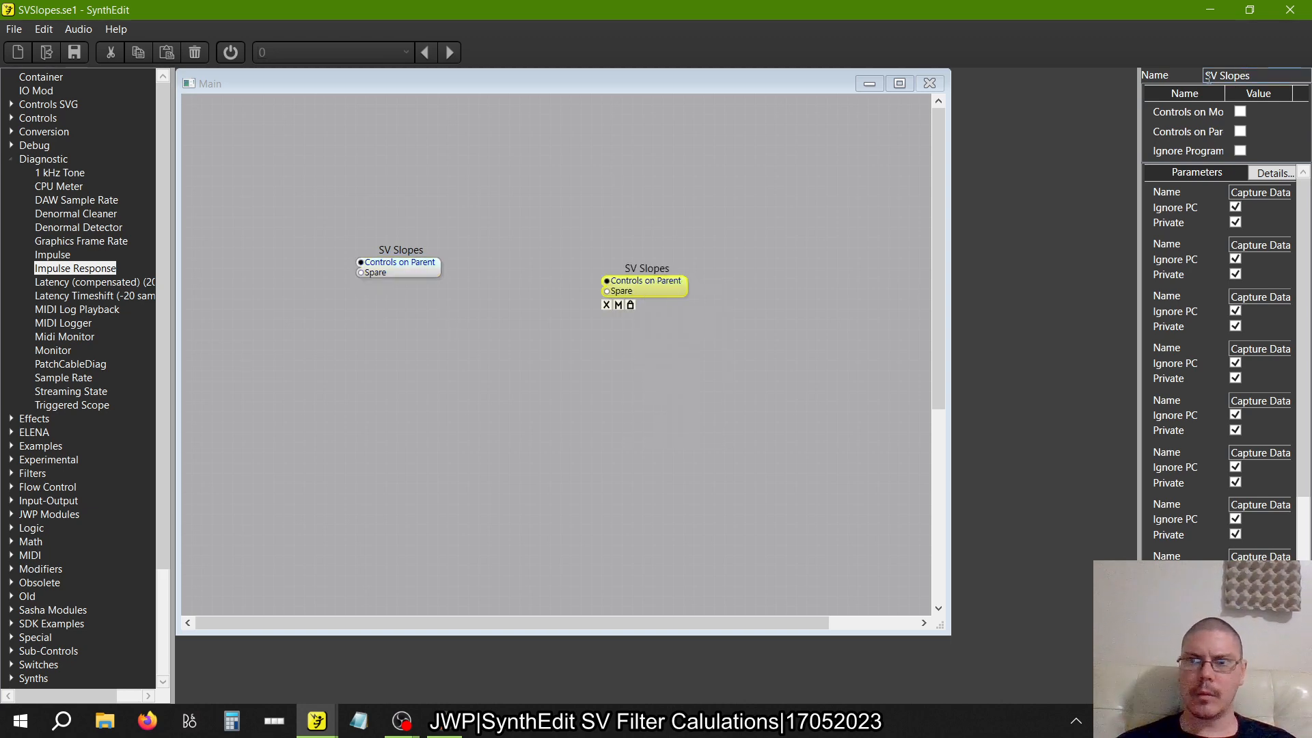
# Rename the duplicated SV Slopes container as SV LP
pyautogui.click(1264, 76)
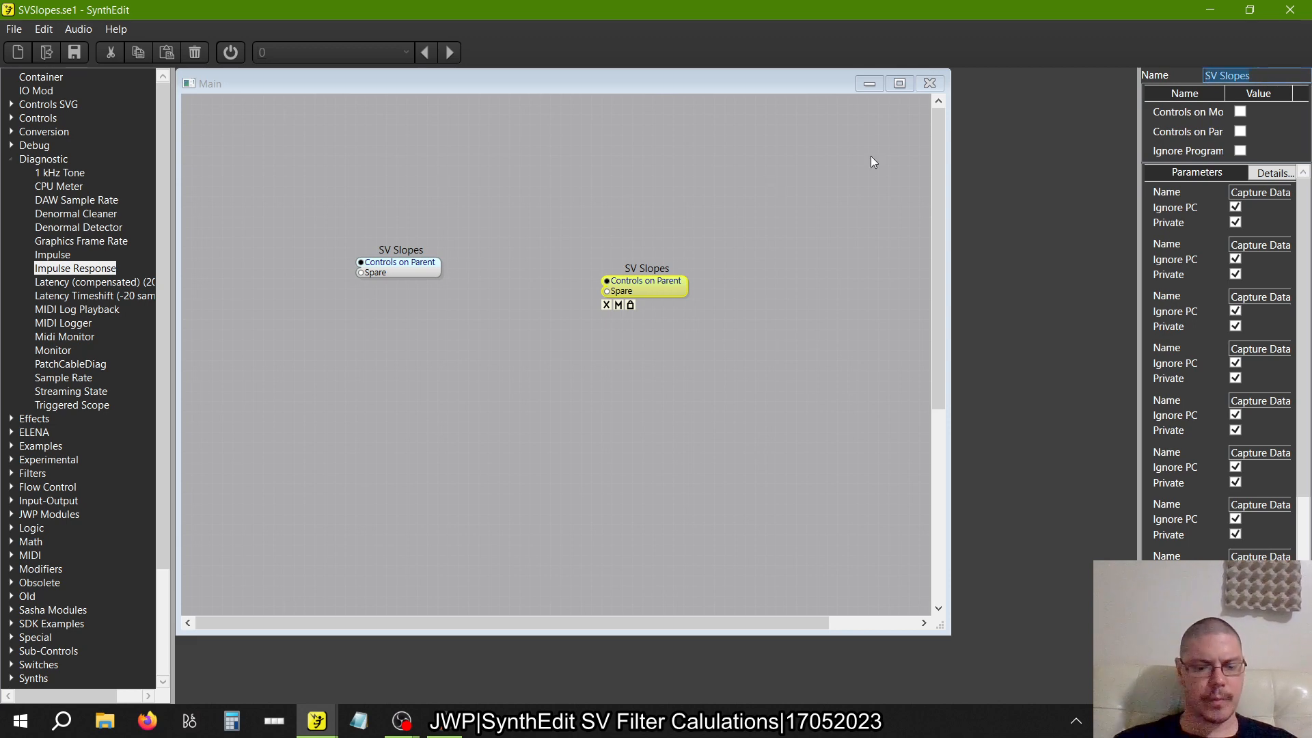
pyautogui.write('SV LP')
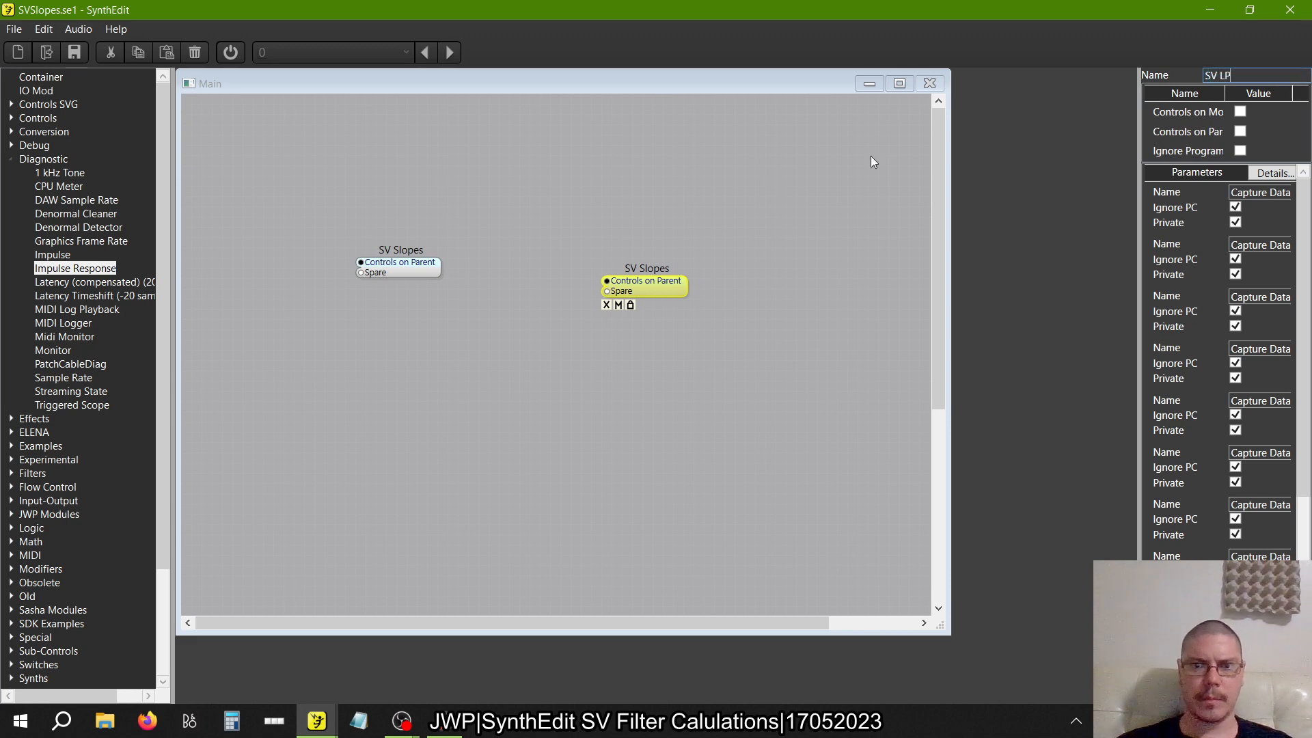
pyautogui.press('Return')
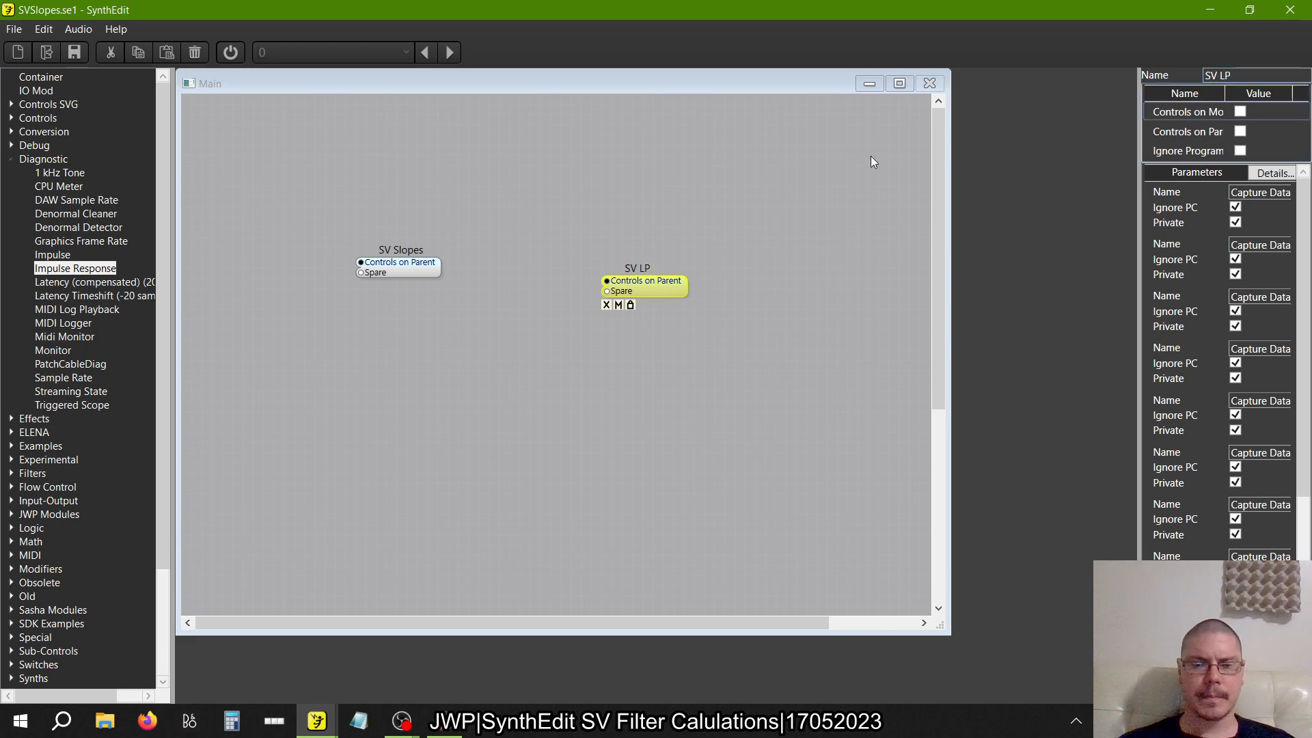
# Open the SV LP container and delete all twelve Freq Analyser2 modules at the ends of its filter rows
pyautogui.doubleClick(679, 295)
pyautogui.scroll(-5, 732, 294)
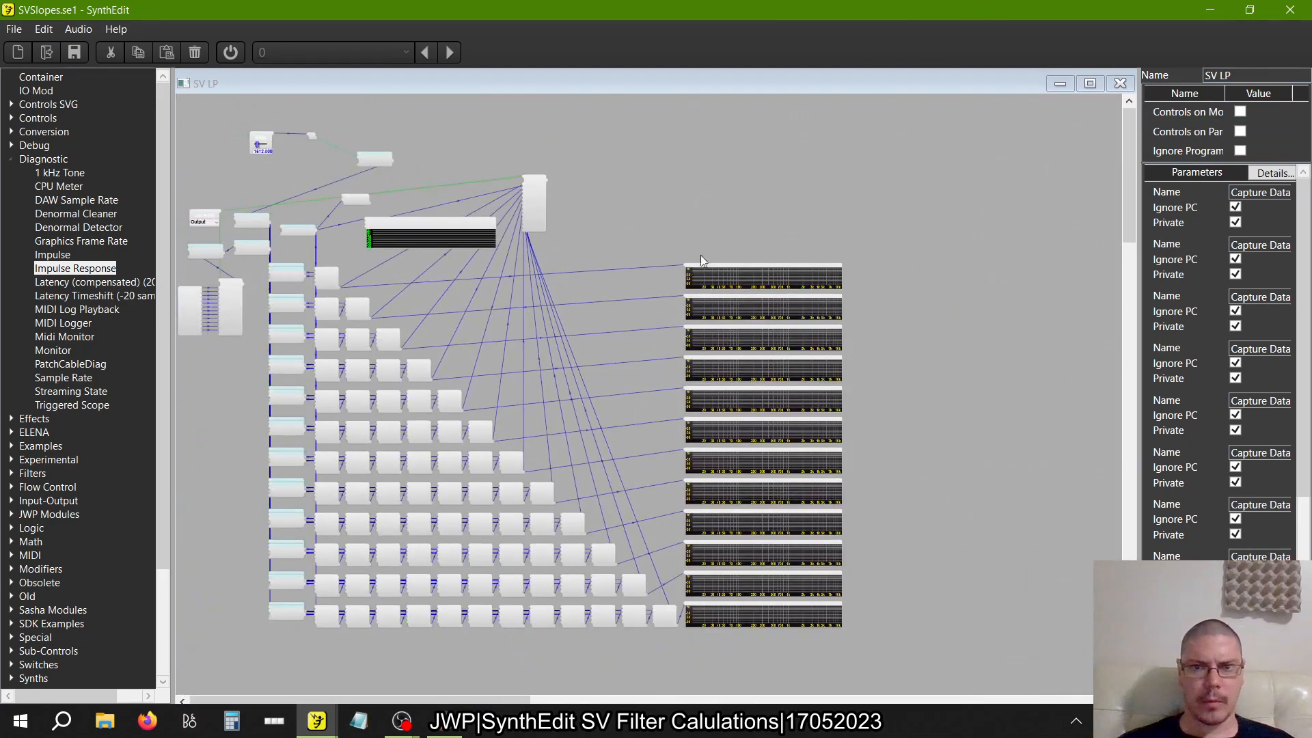
pyautogui.moveTo(701, 259); pyautogui.dragTo(891, 672)
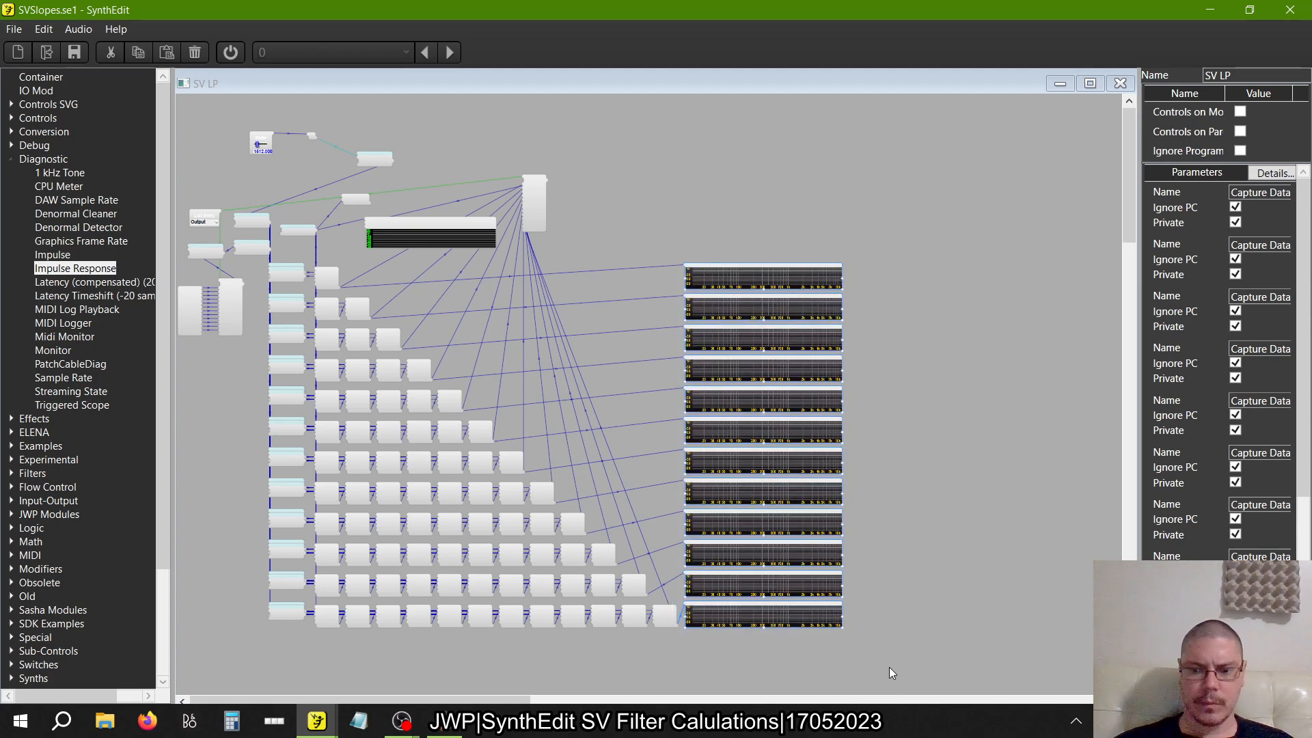
pyautogui.press('Delete')
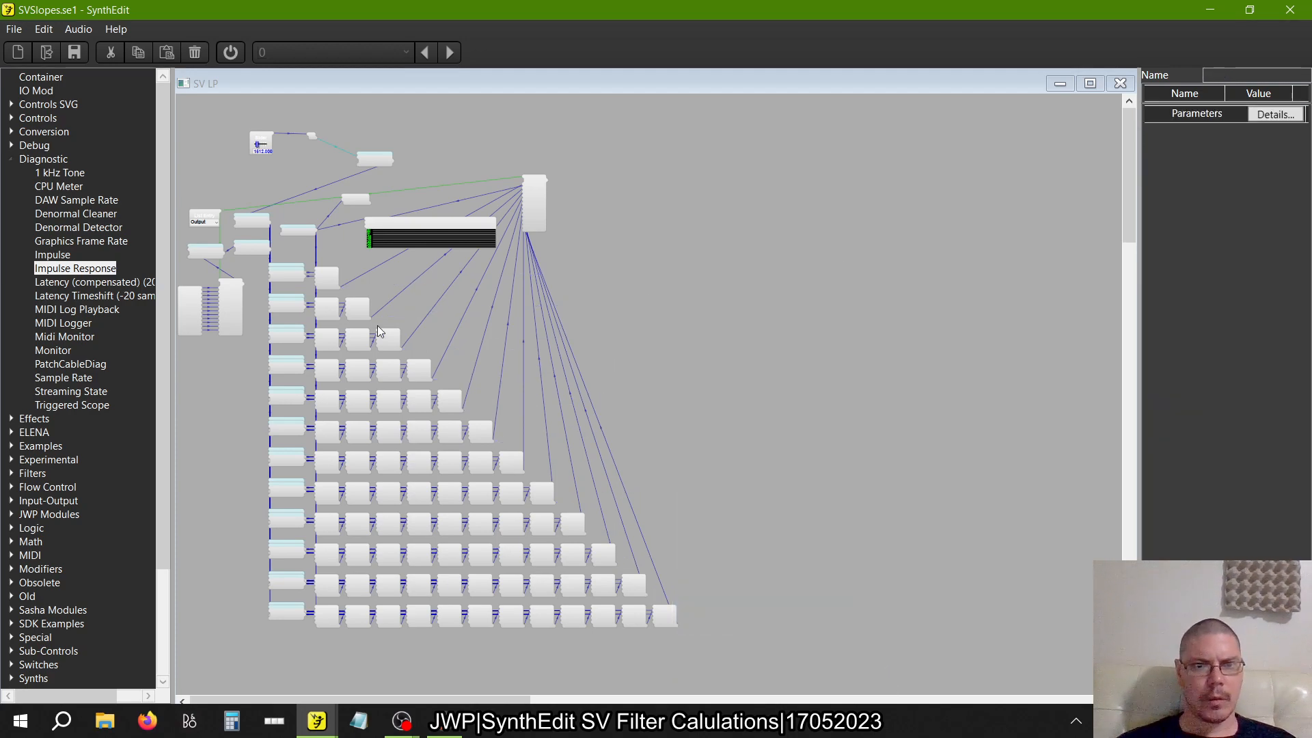
# Delete the Fixed Values (Volts) module, its Switch (Many->1) and all Resonance containers, including those feeding each filter row, from SV LP
pyautogui.scroll(3, 380, 331)
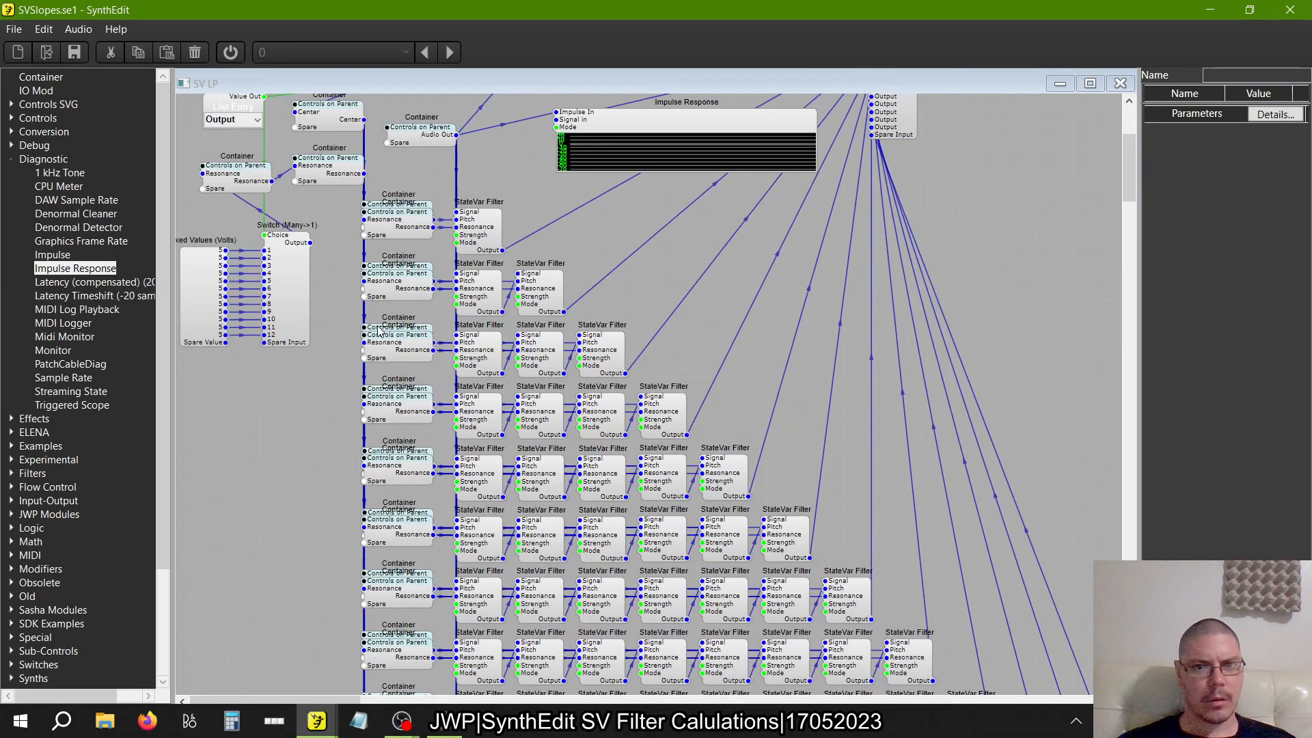
pyautogui.scroll(5, 380, 331)
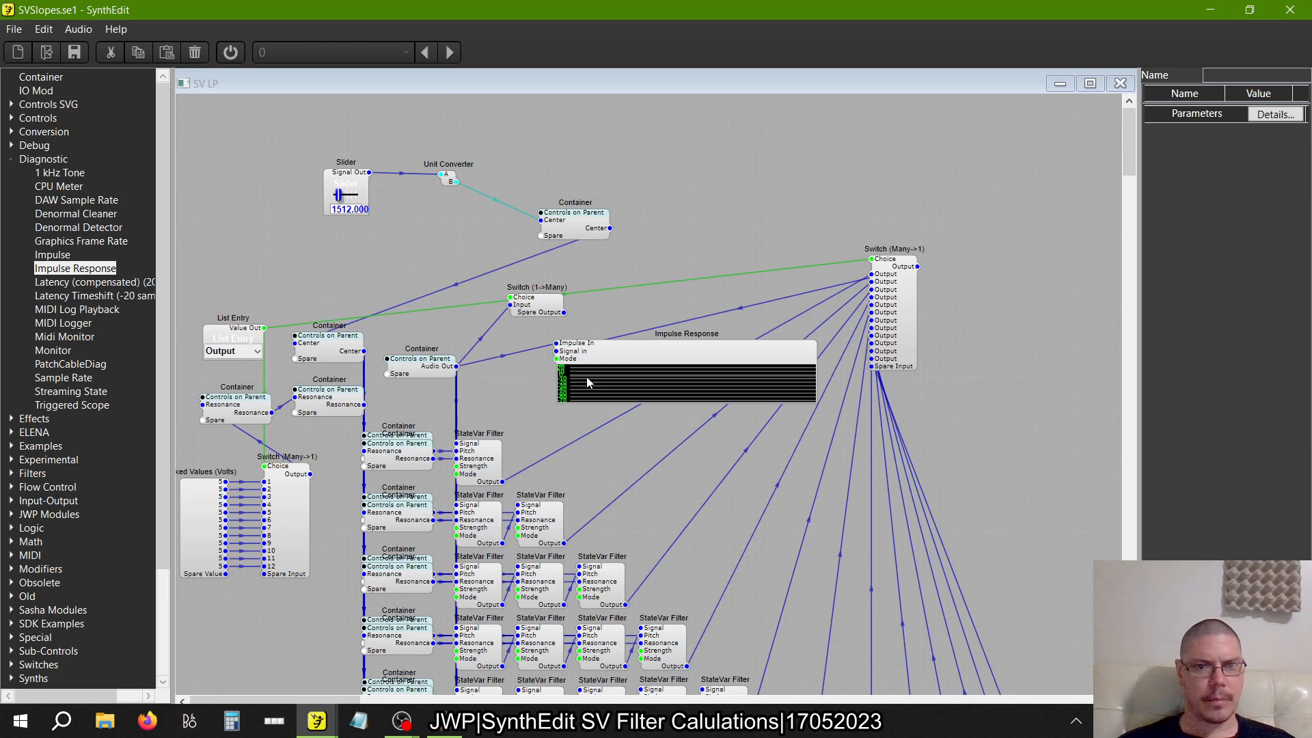
pyautogui.click(305, 572)
pyautogui.click(217, 559)
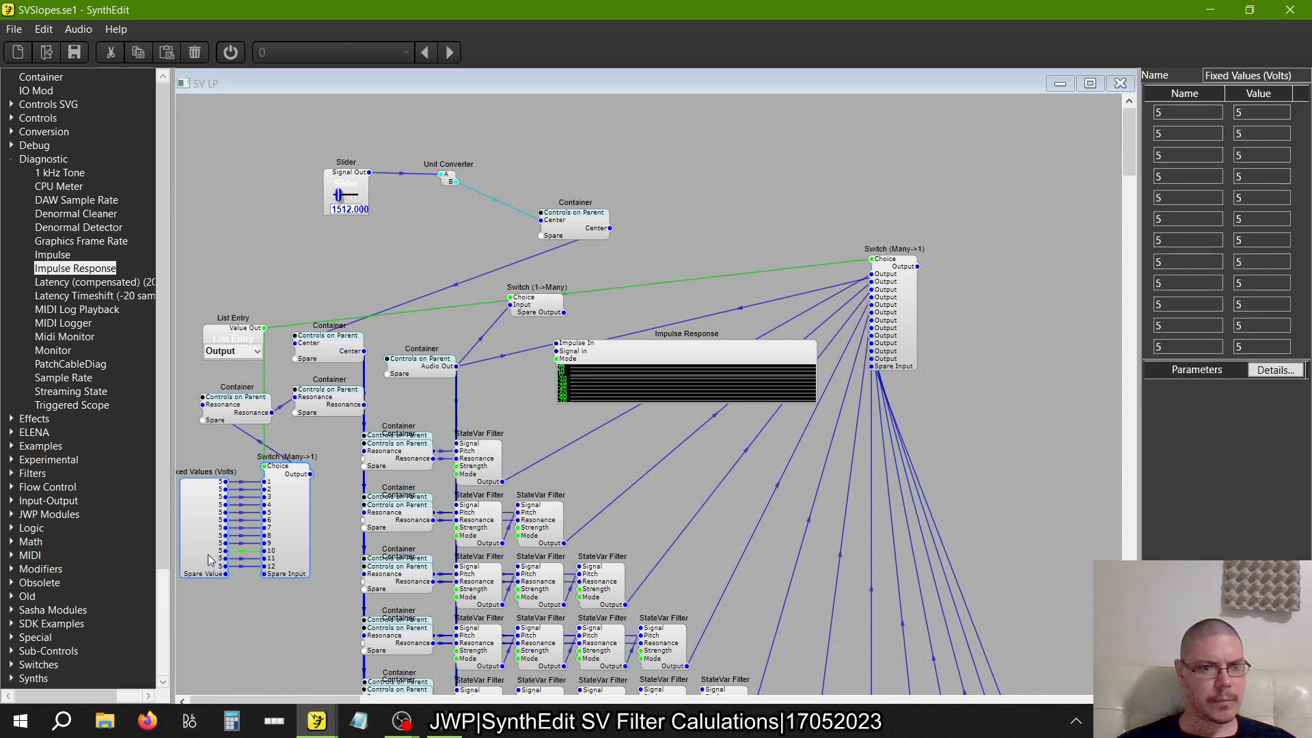
pyautogui.click(240, 410)
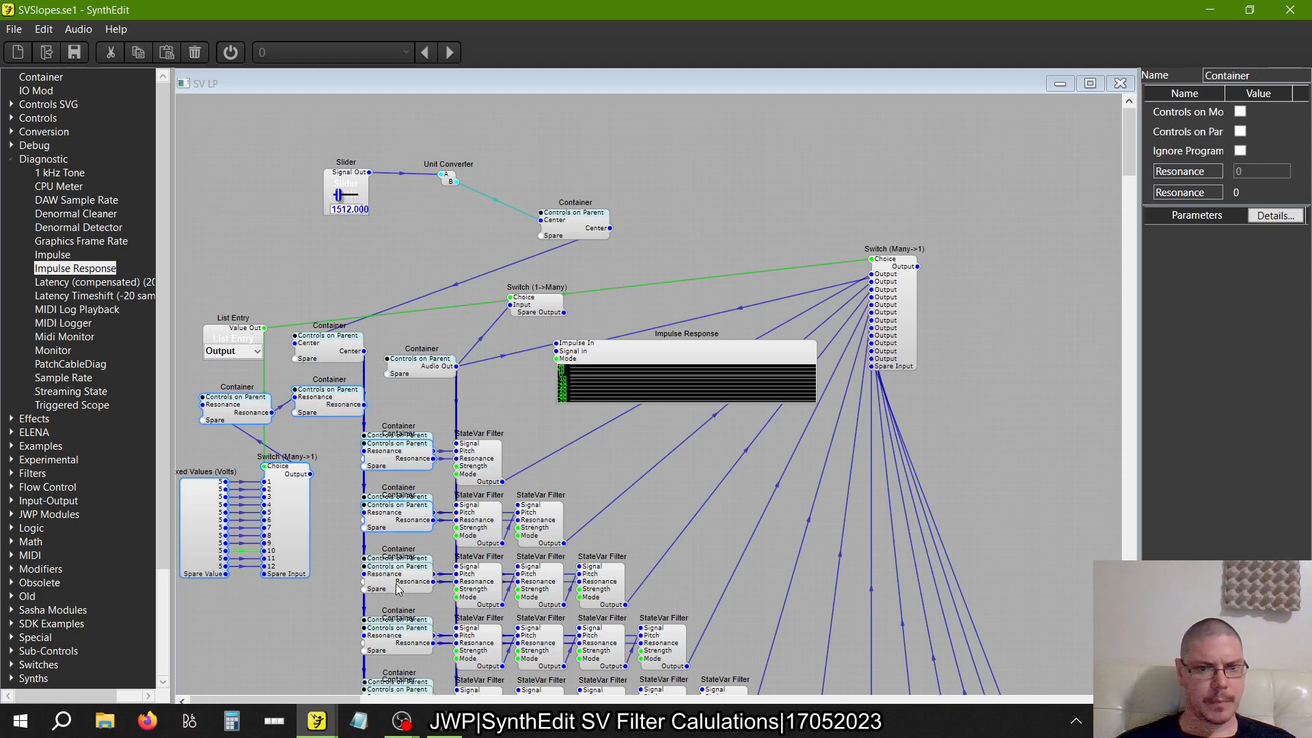
pyautogui.scroll(-4, 401, 642)
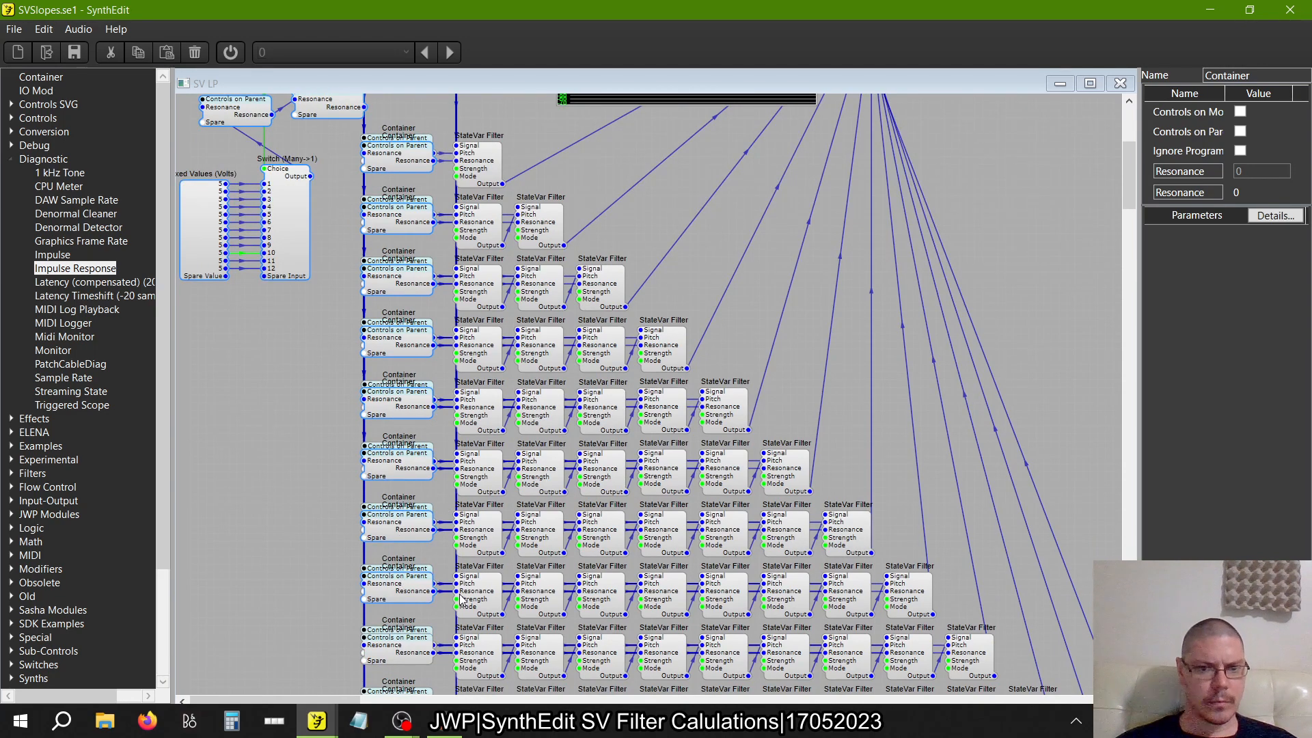
pyautogui.scroll(-3, 461, 600)
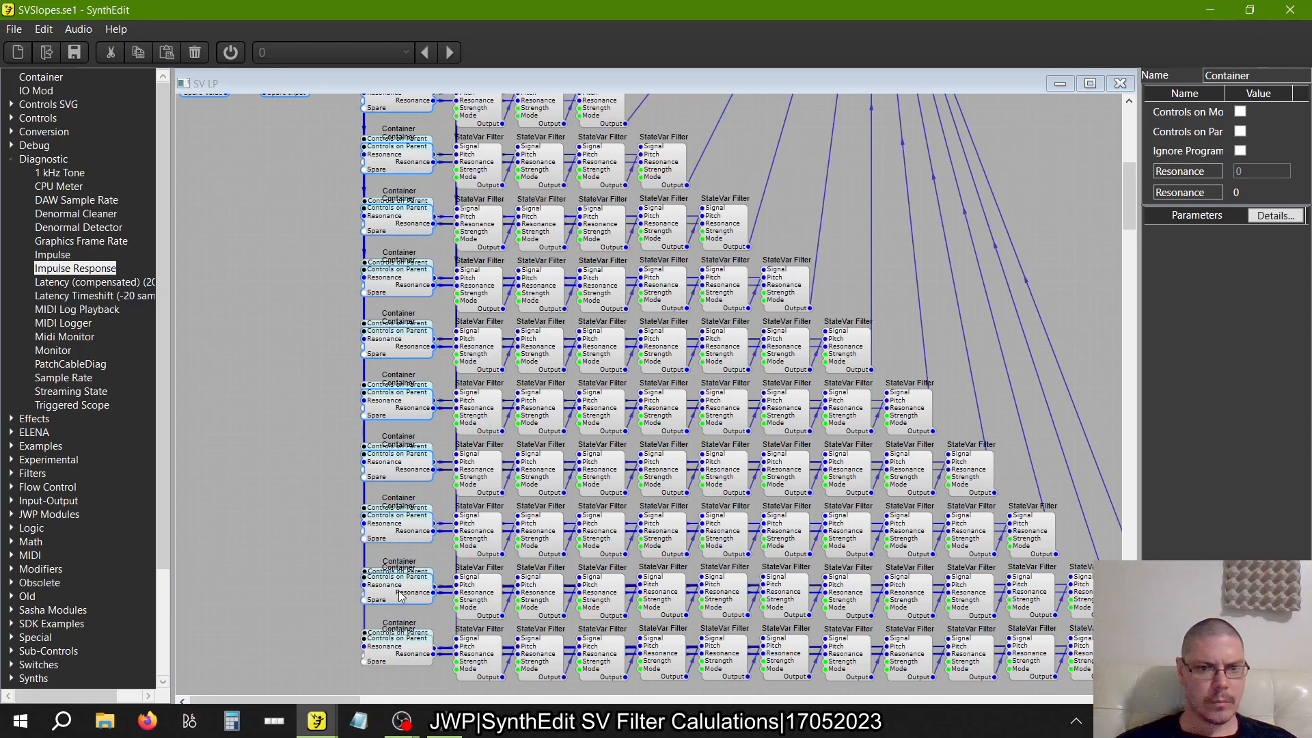
pyautogui.scroll(5, 374, 476)
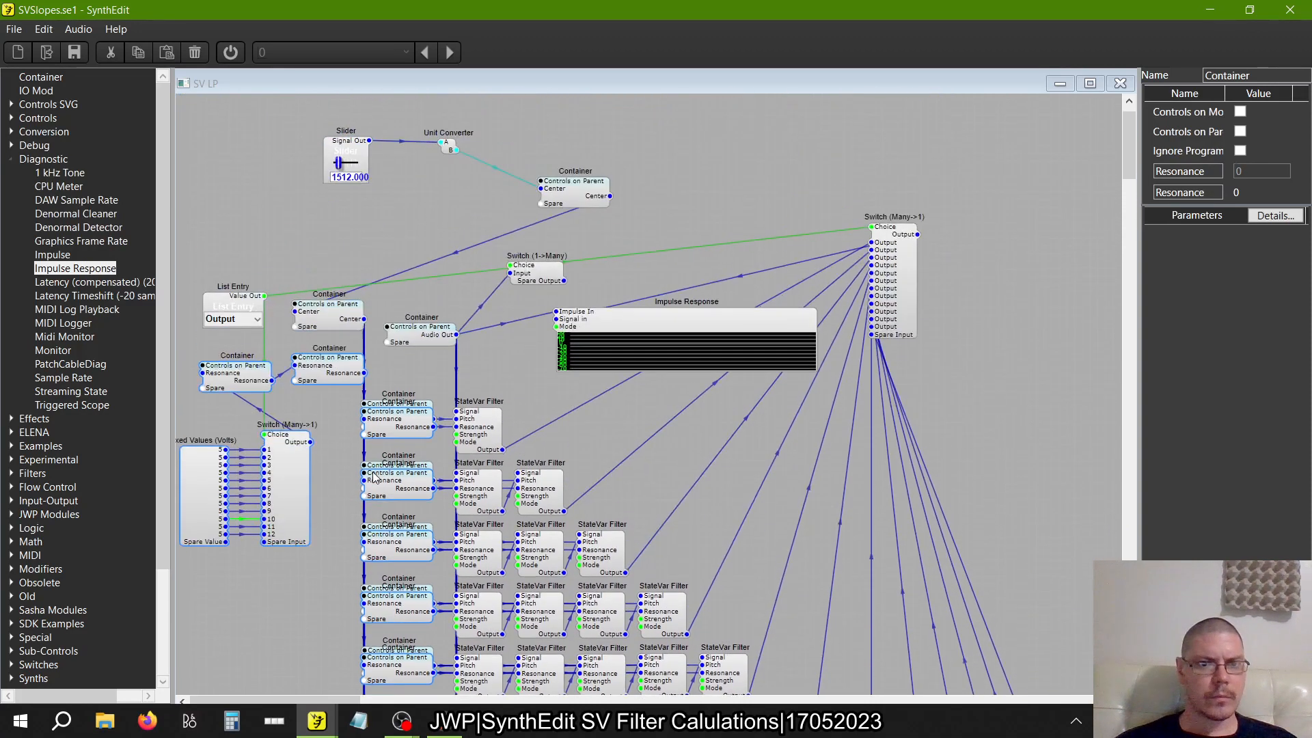
pyautogui.hotkey('ctrl', 'z')
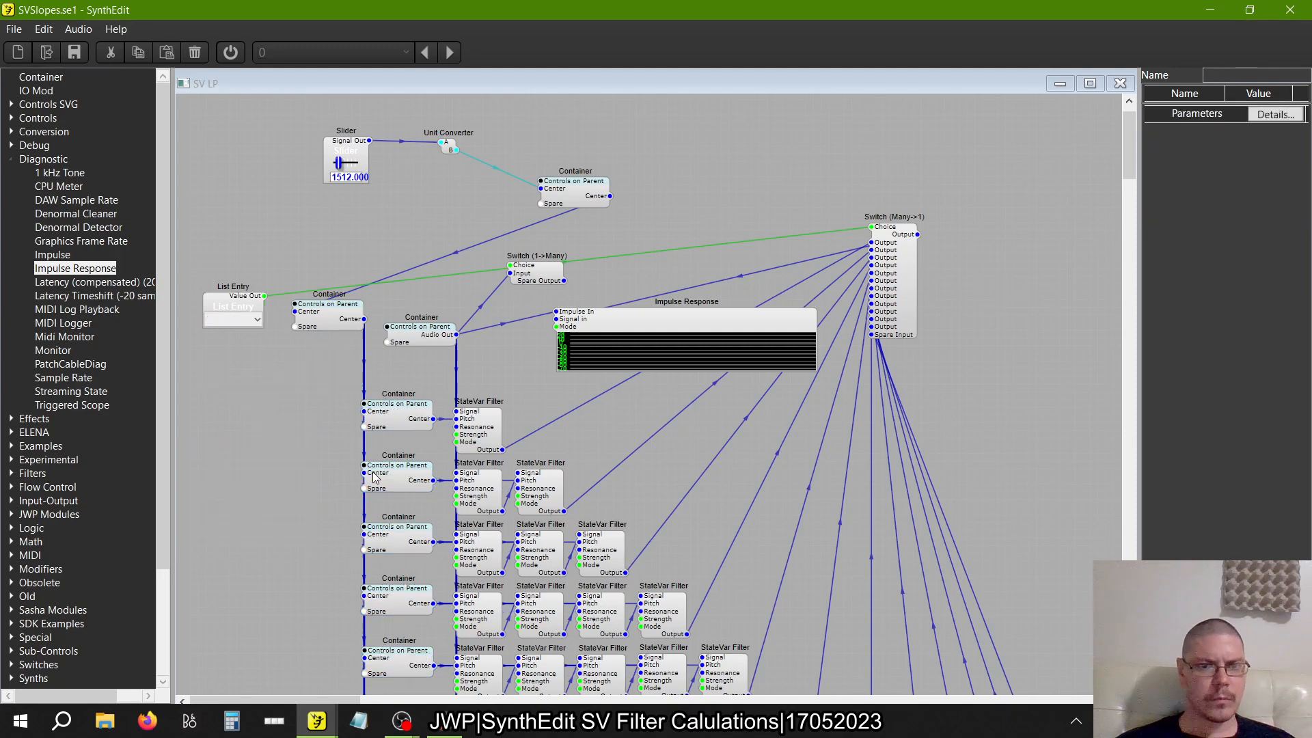
# Check the StateVar Filter settings in the rows and move the output Switch (Many->1) to the right of the filter rows
pyautogui.click(478, 435)
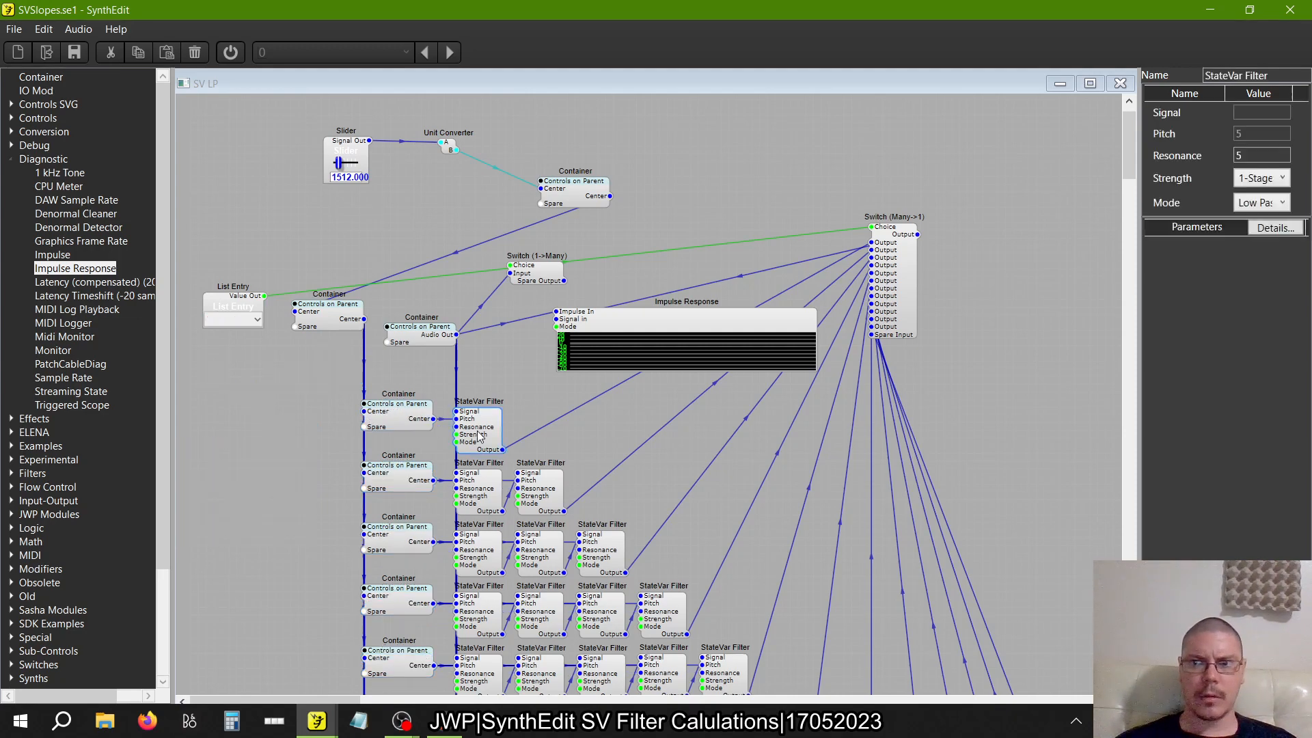
pyautogui.scroll(-4, 642, 548)
pyautogui.click(844, 505)
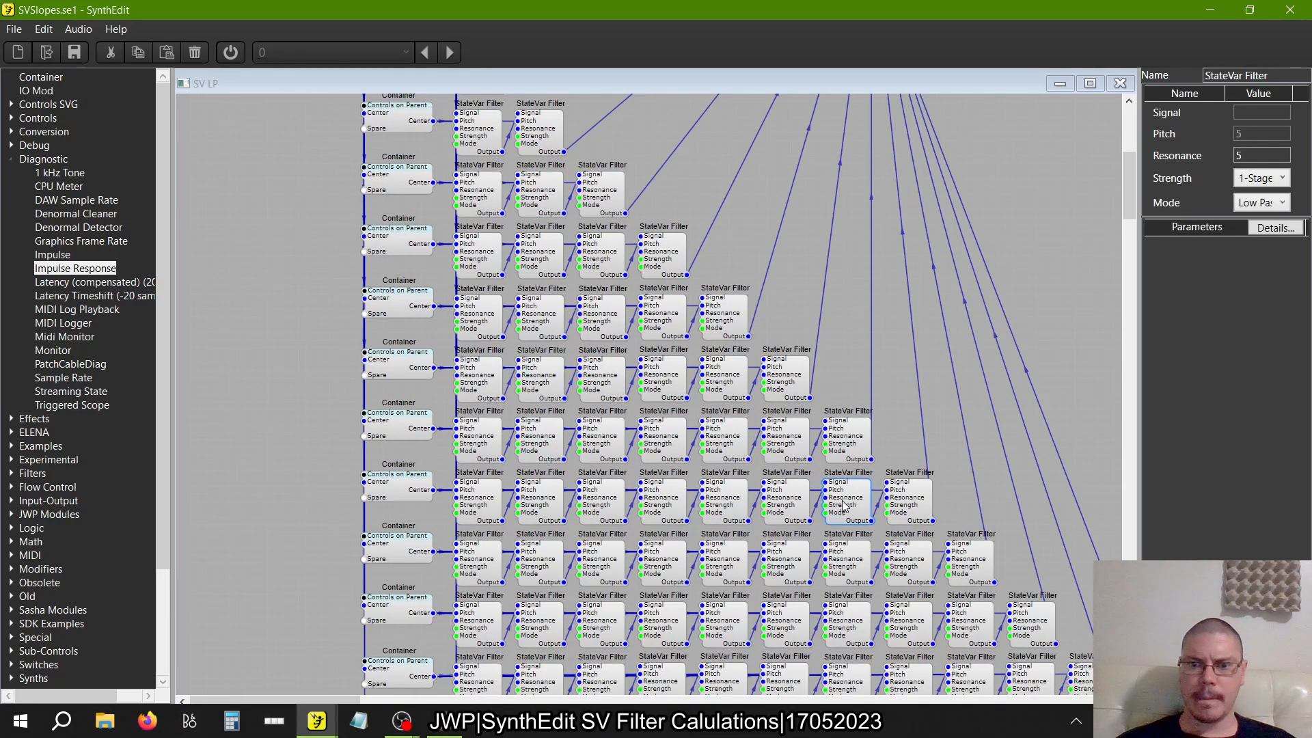
pyautogui.scroll(5, 843, 504)
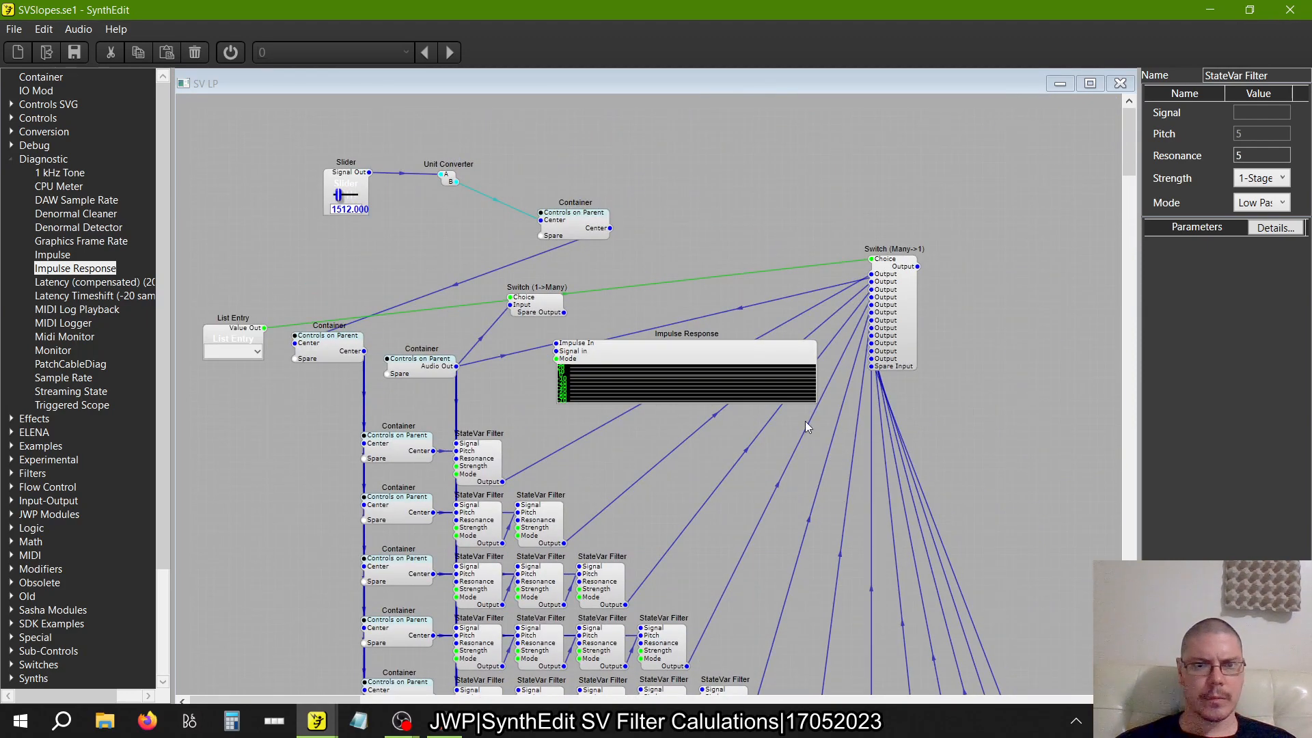
pyautogui.moveTo(903, 324); pyautogui.dragTo(856, 318)
pyautogui.scroll(-3, 856, 317)
pyautogui.scroll(5, 854, 318)
pyautogui.hscroll(-3, 854, 318)
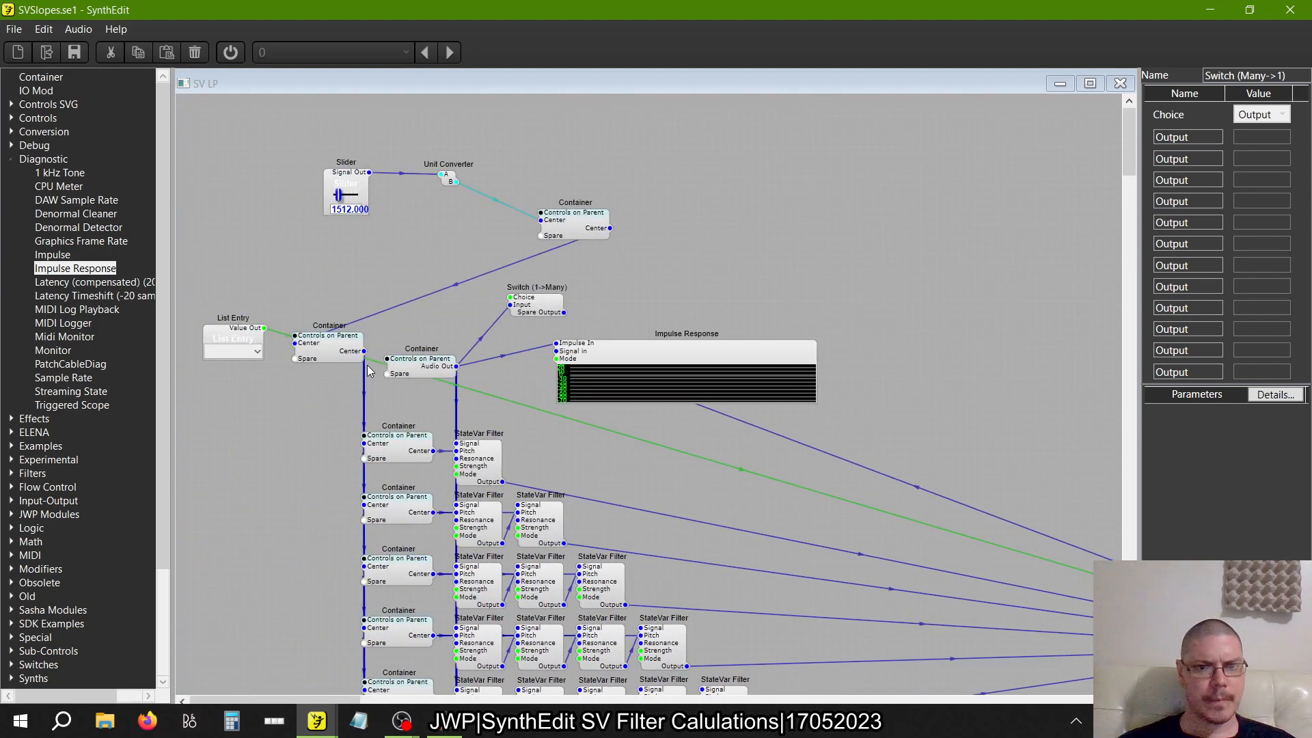
# Delete the Audio Out source container and the Impulse Response module from SV LP
pyautogui.moveTo(421, 369); pyautogui.dragTo(432, 343)
pyautogui.press('Delete')
pyautogui.click(638, 348)
pyautogui.press('Delete')
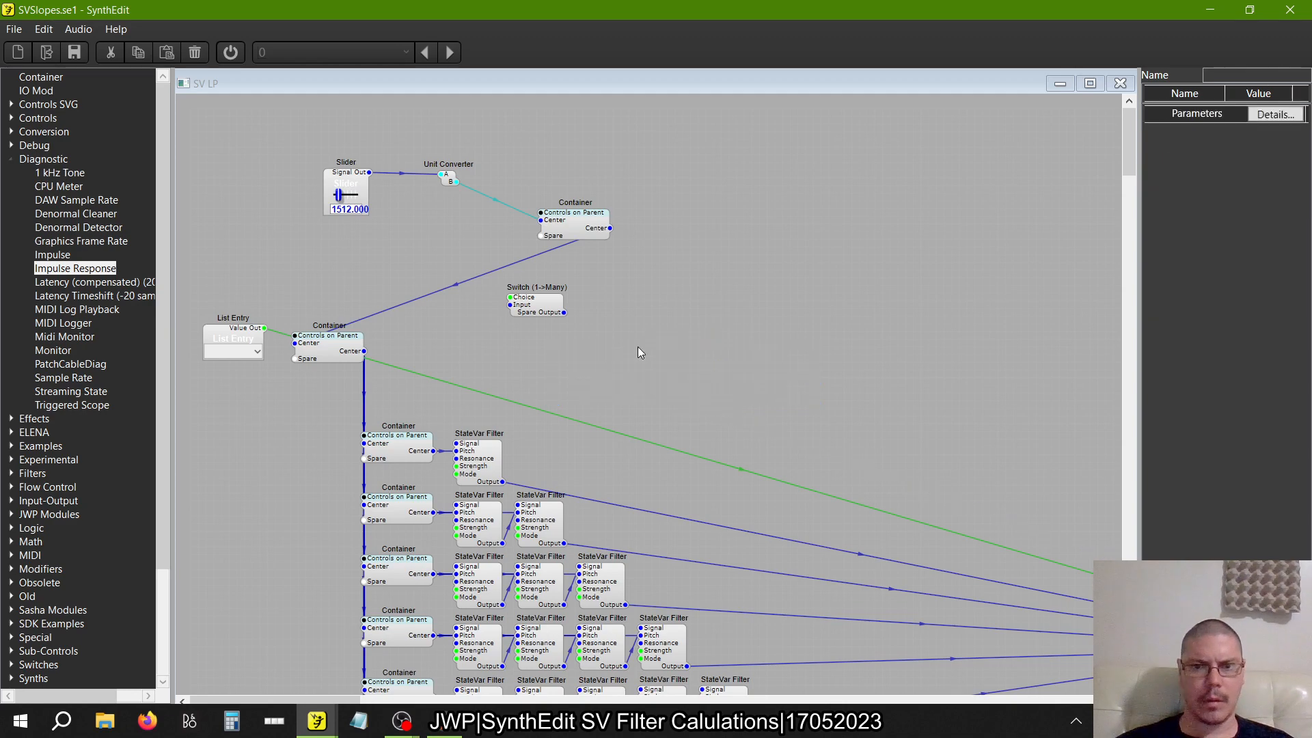
# Move the List Entry away from the Center container, closer to the relocated Switch (Many->1)
pyautogui.hscroll(10, 638, 347)
pyautogui.hscroll(-10, 638, 352)
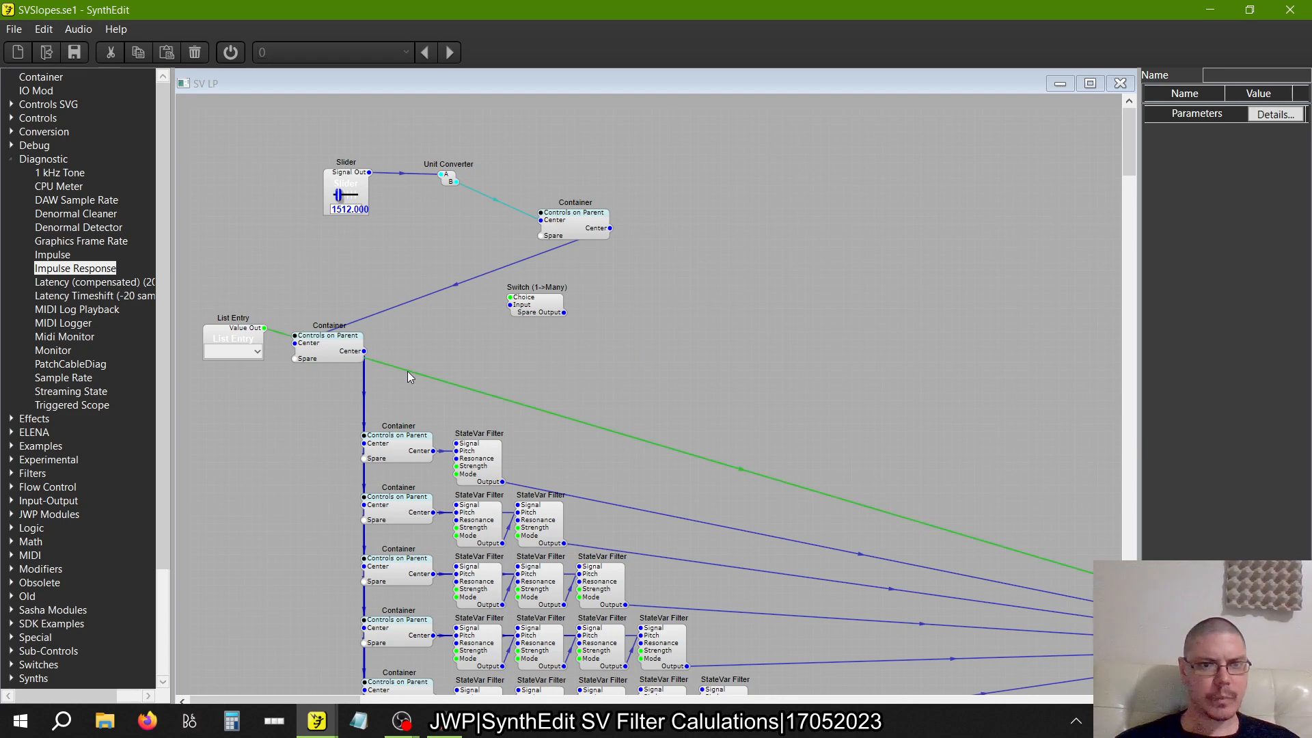
pyautogui.click(248, 345)
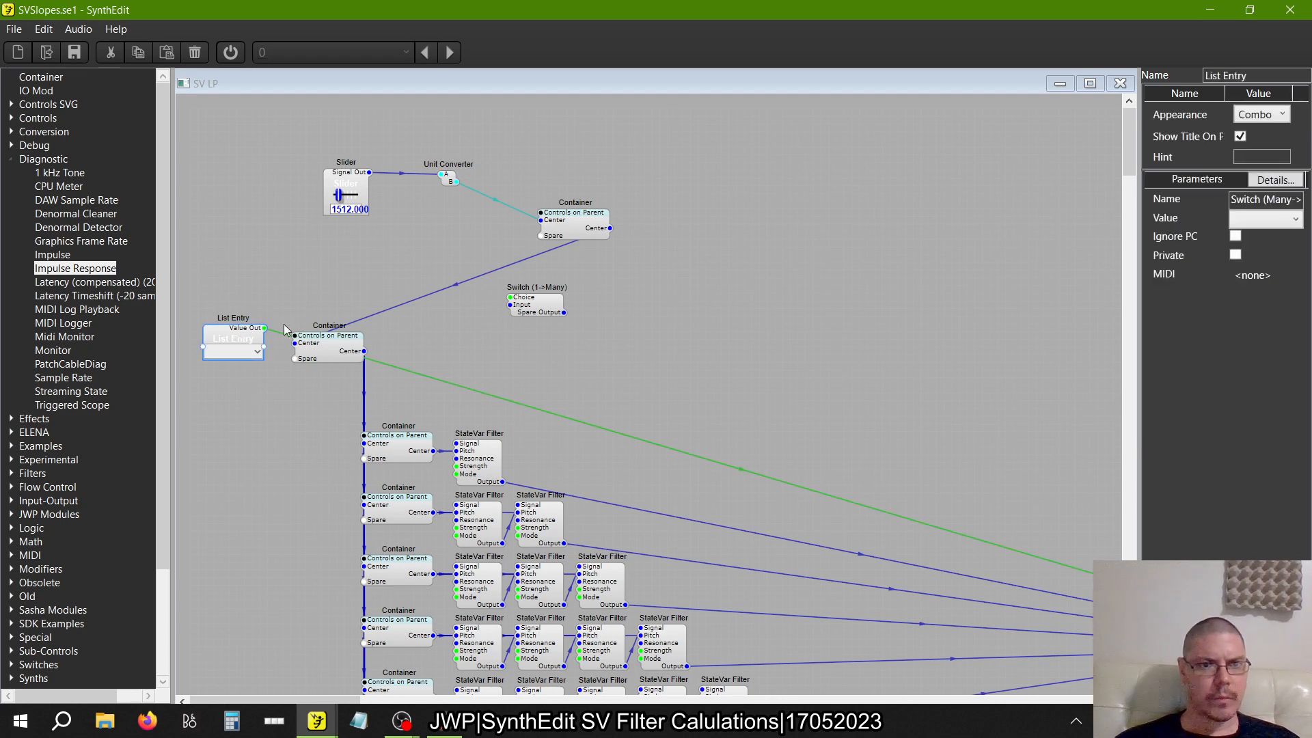
pyautogui.press('Delete')
pyautogui.moveTo(1225, 376); pyautogui.dragTo(686, 352)
pyautogui.hscroll(-5, 686, 352)
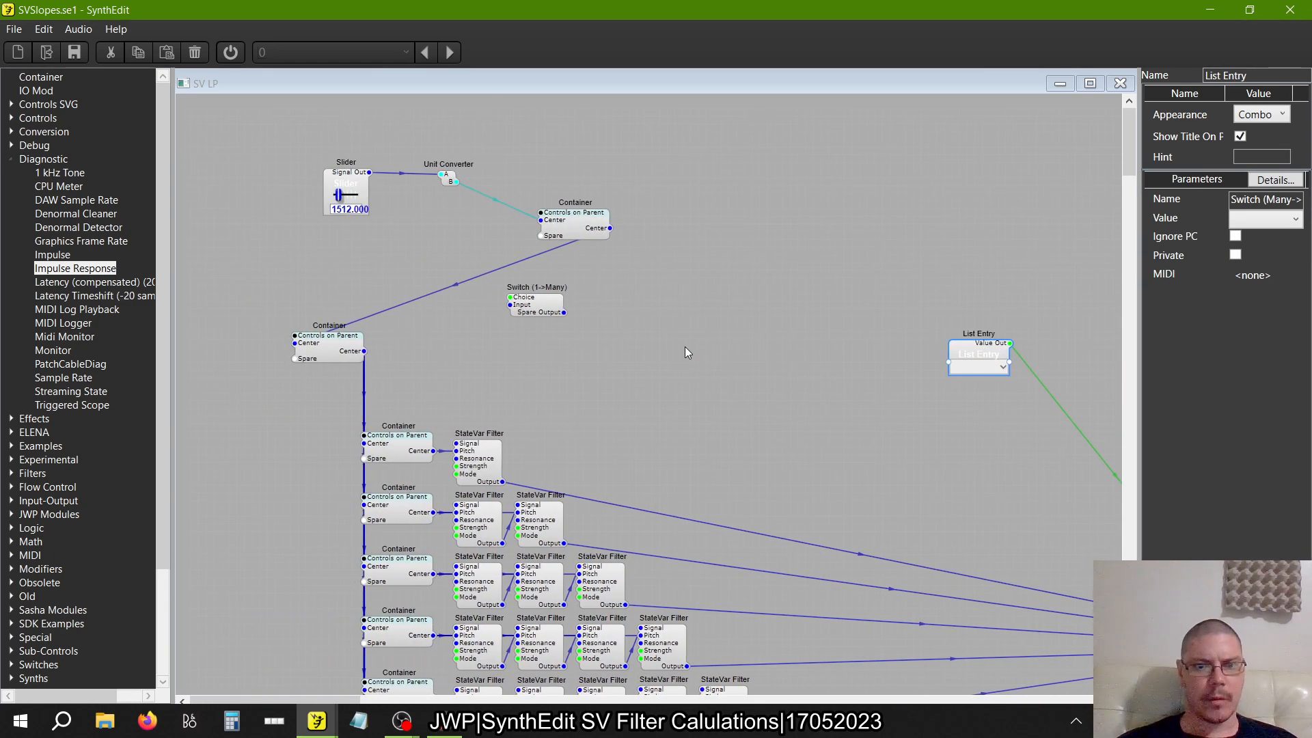
# Place the Switch (1->Many) left of the filter rows and connect its outputs to the Signal inputs of the first three rows
pyautogui.click(491, 465)
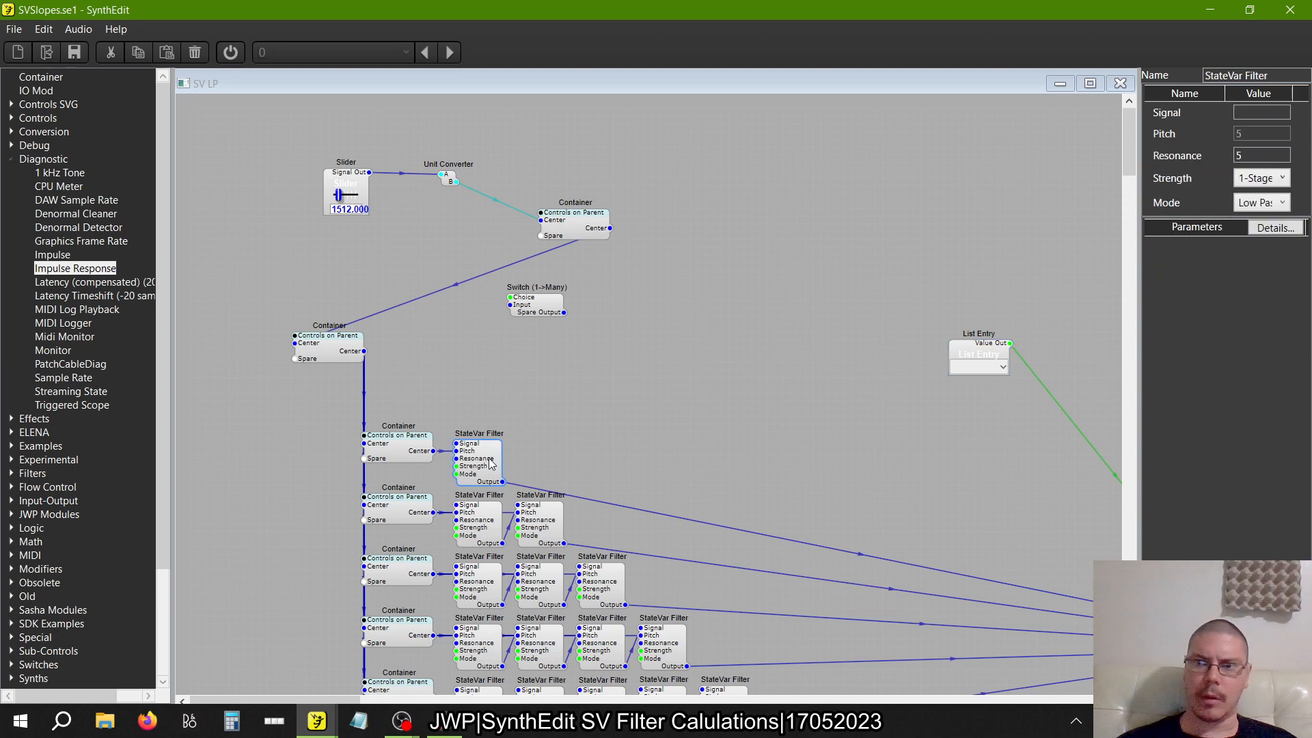
pyautogui.click(859, 317)
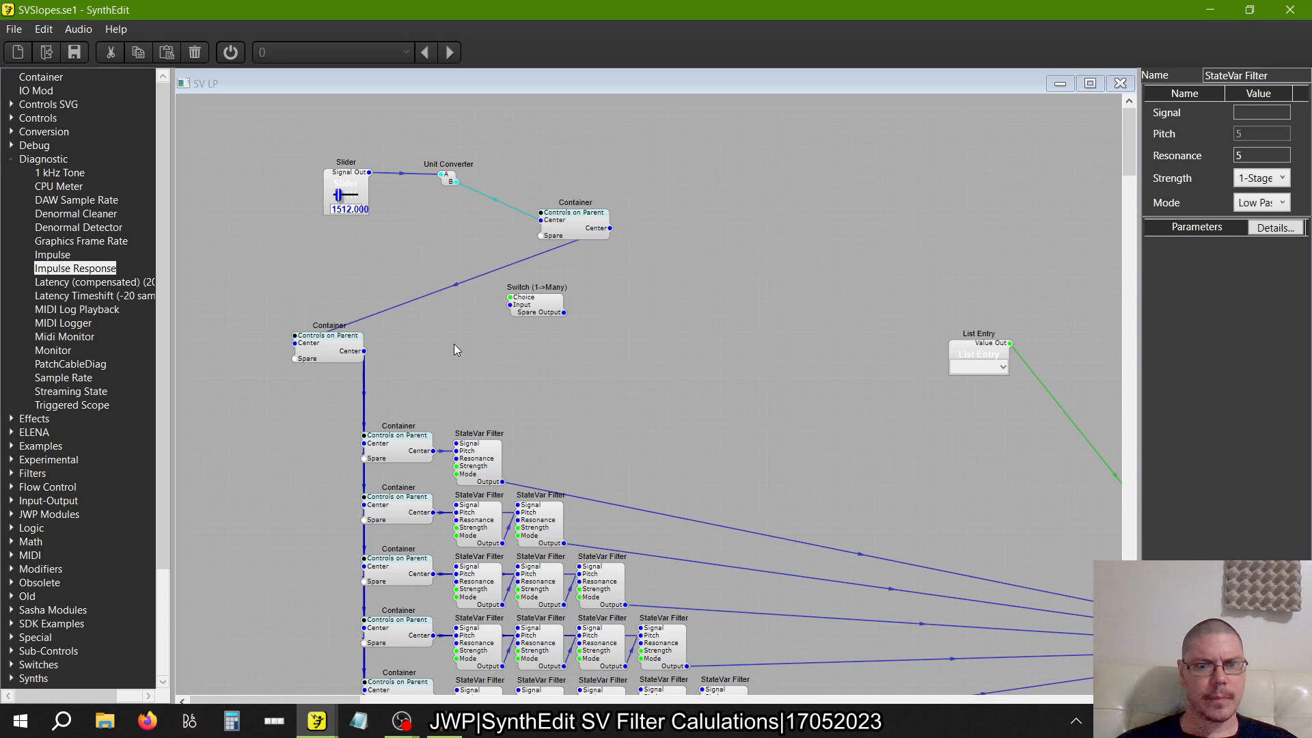
pyautogui.moveTo(537, 285); pyautogui.dragTo(314, 345)
pyautogui.click(537, 310)
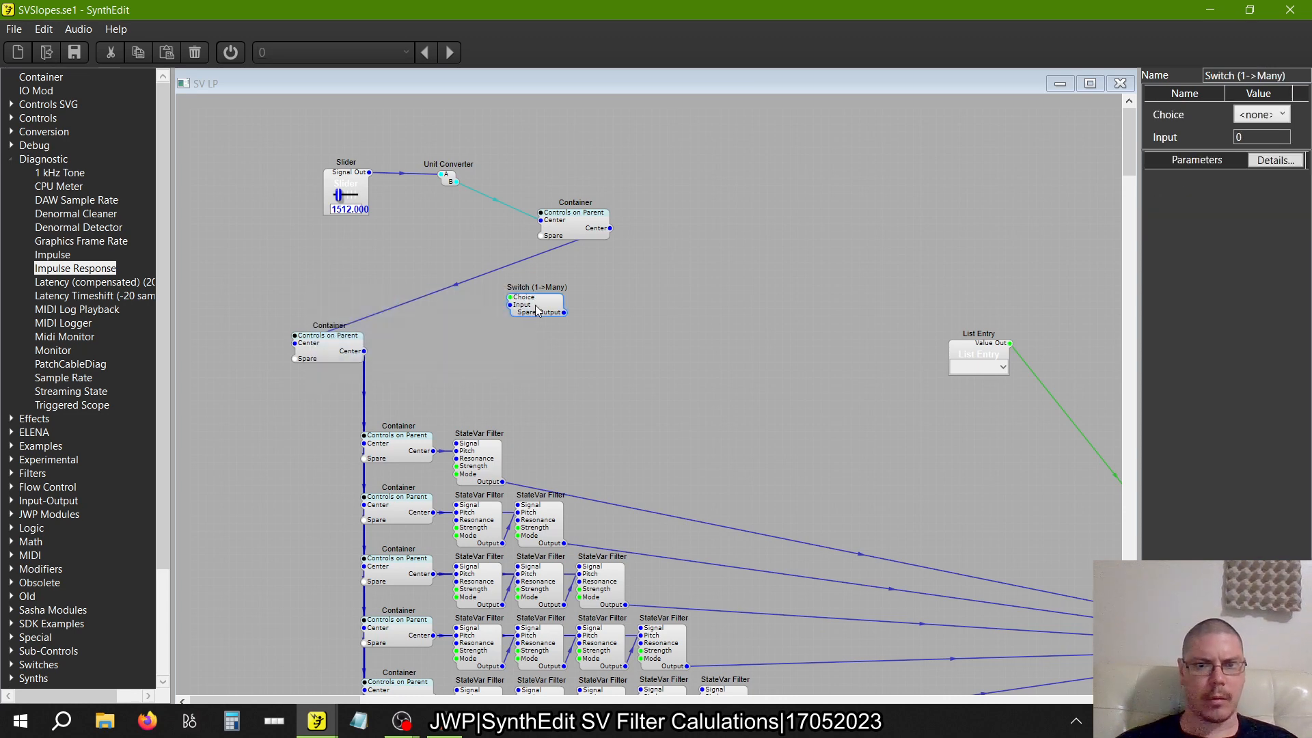
pyautogui.moveTo(537, 311); pyautogui.dragTo(456, 443)
pyautogui.moveTo(265, 401); pyautogui.dragTo(465, 504)
pyautogui.moveTo(317, 498); pyautogui.dragTo(456, 566)
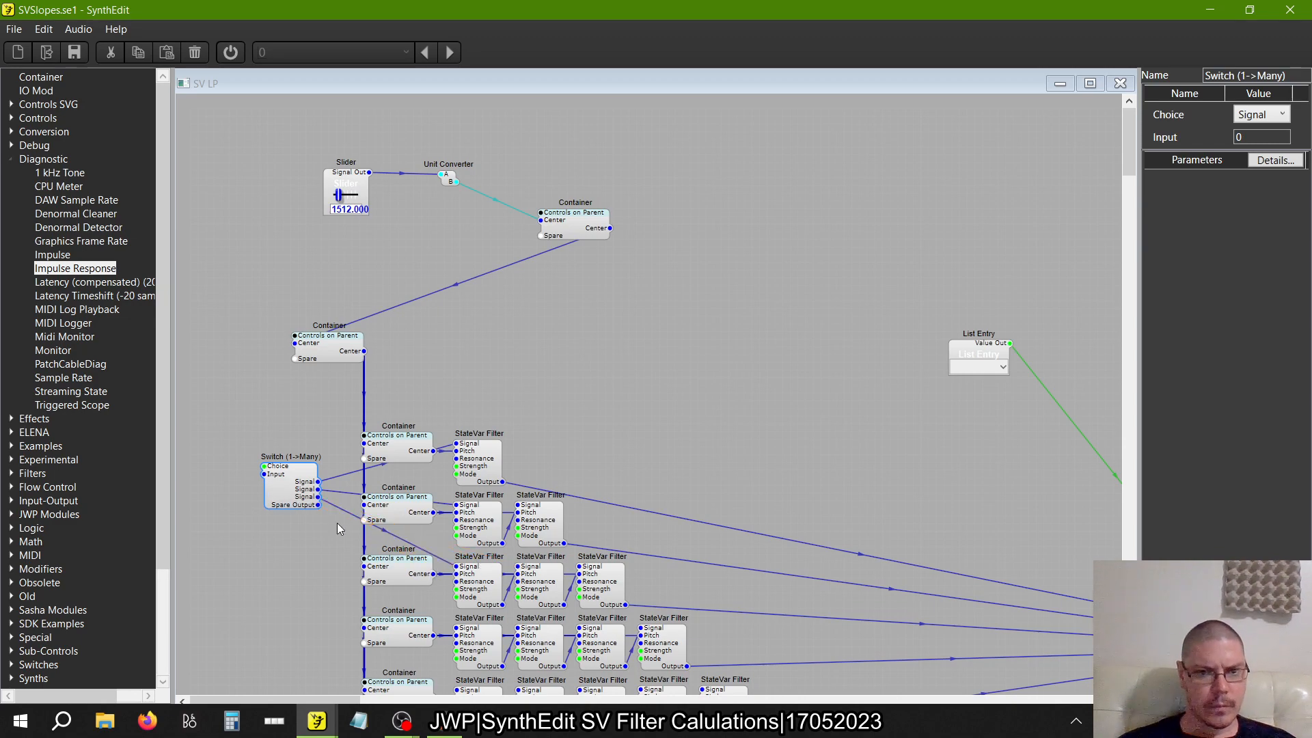
# Connect further Switch (1->Many) outputs to the first filter's Signal input in rows four to seven
pyautogui.scroll(-3, 338, 523)
pyautogui.moveTo(300, 295); pyautogui.dragTo(456, 446)
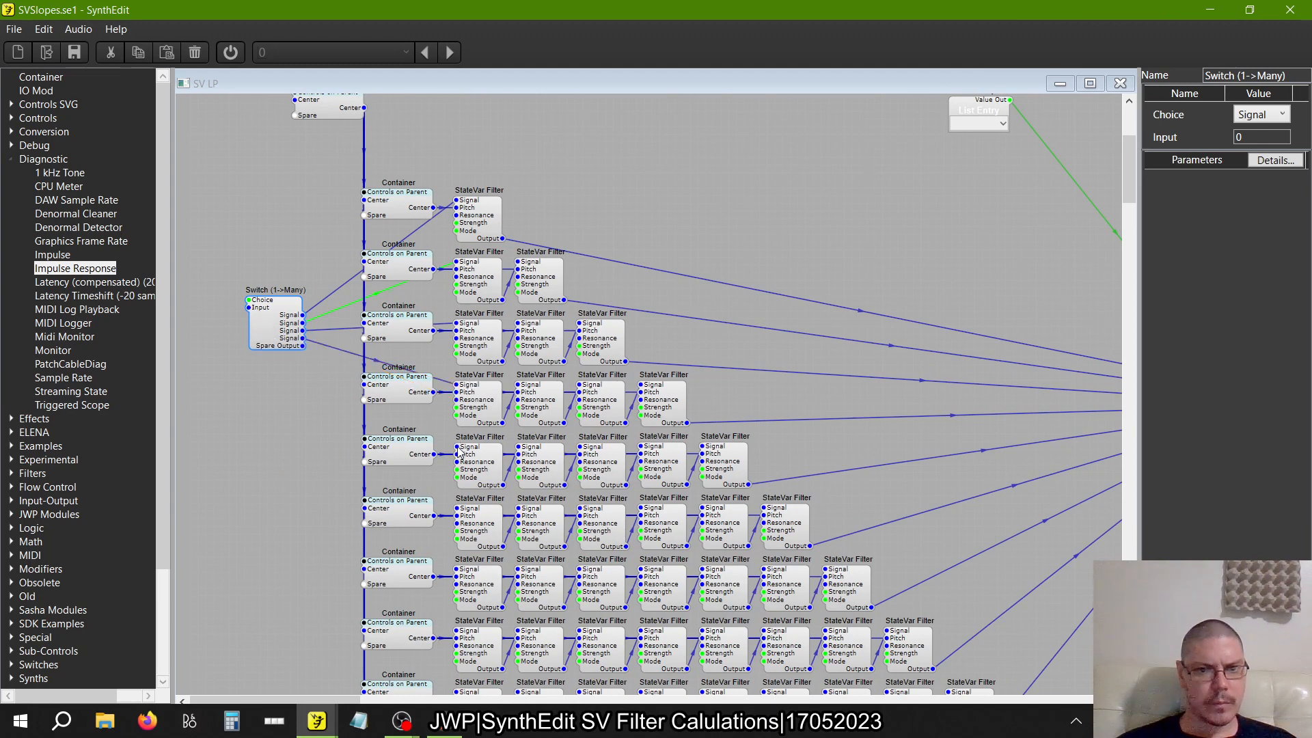
pyautogui.moveTo(299, 366); pyautogui.dragTo(456, 358)
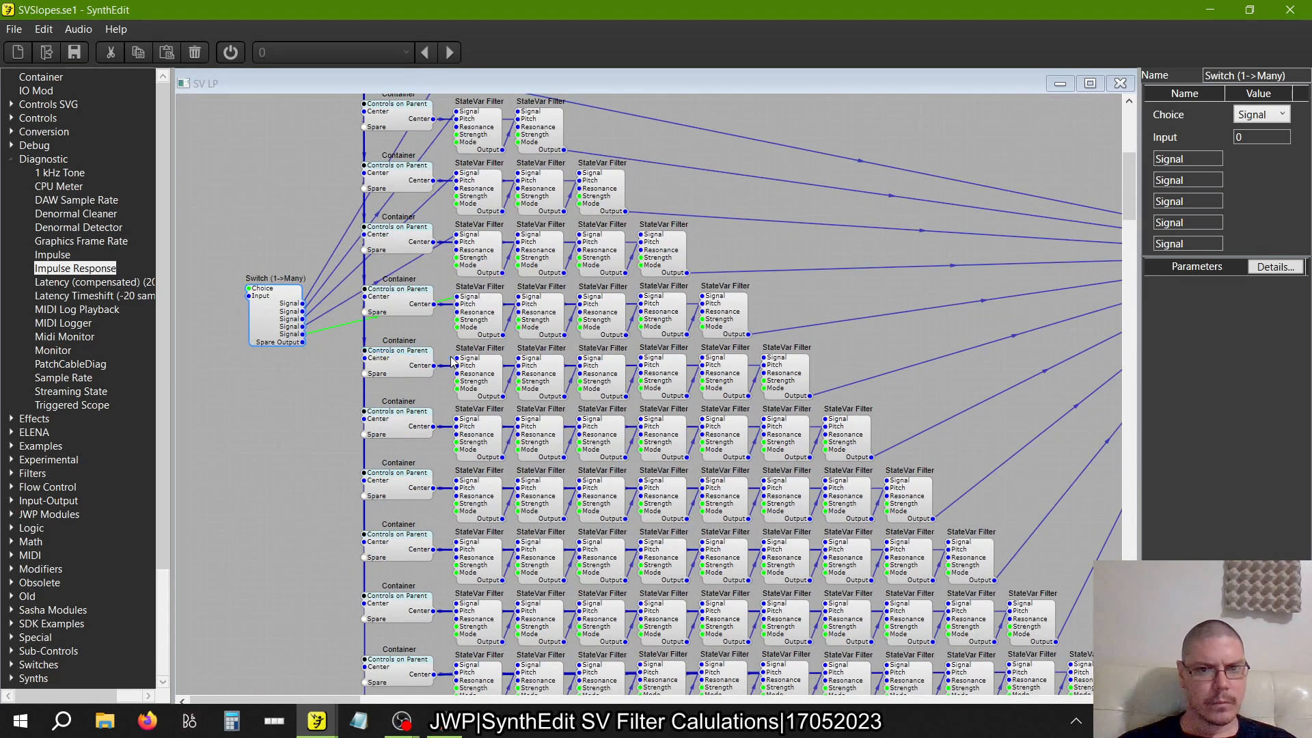
pyautogui.moveTo(457, 419); pyautogui.dragTo(304, 363)
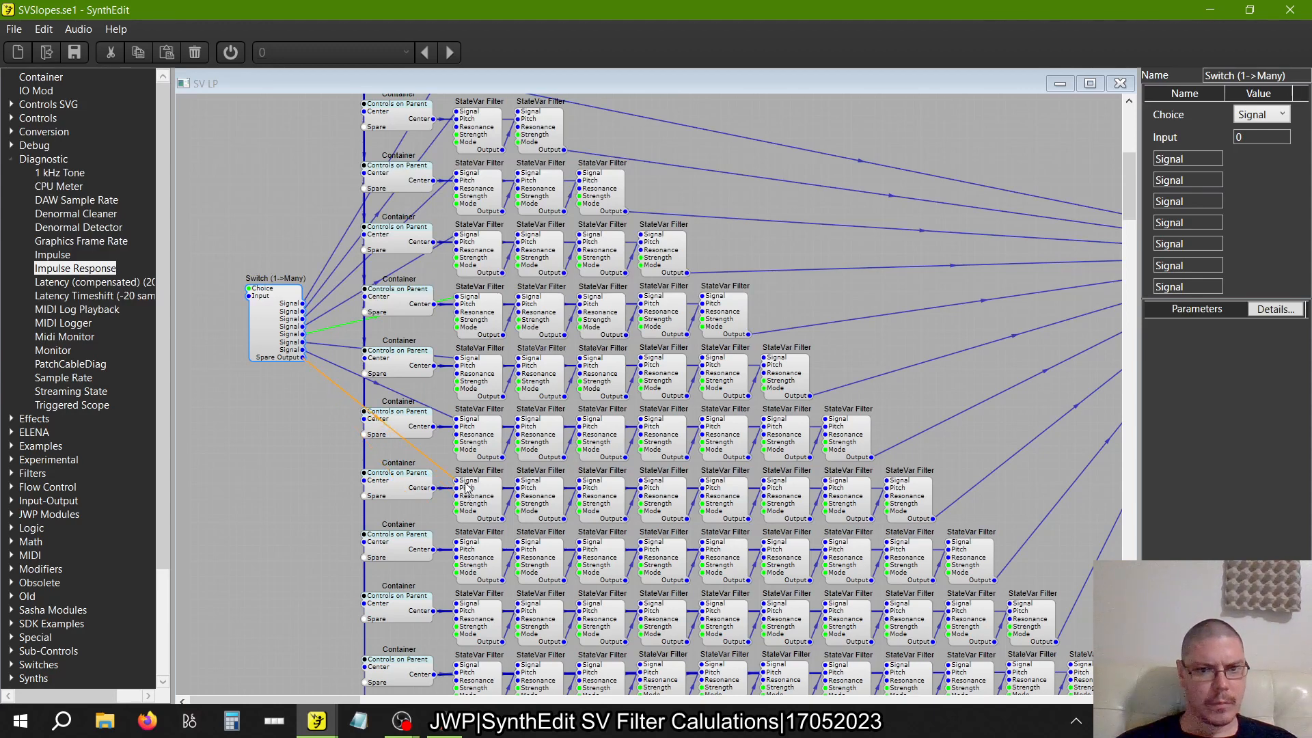
# Close the SV LP structure, open SV Slopes and start the audio engine
pyautogui.click(1120, 83)
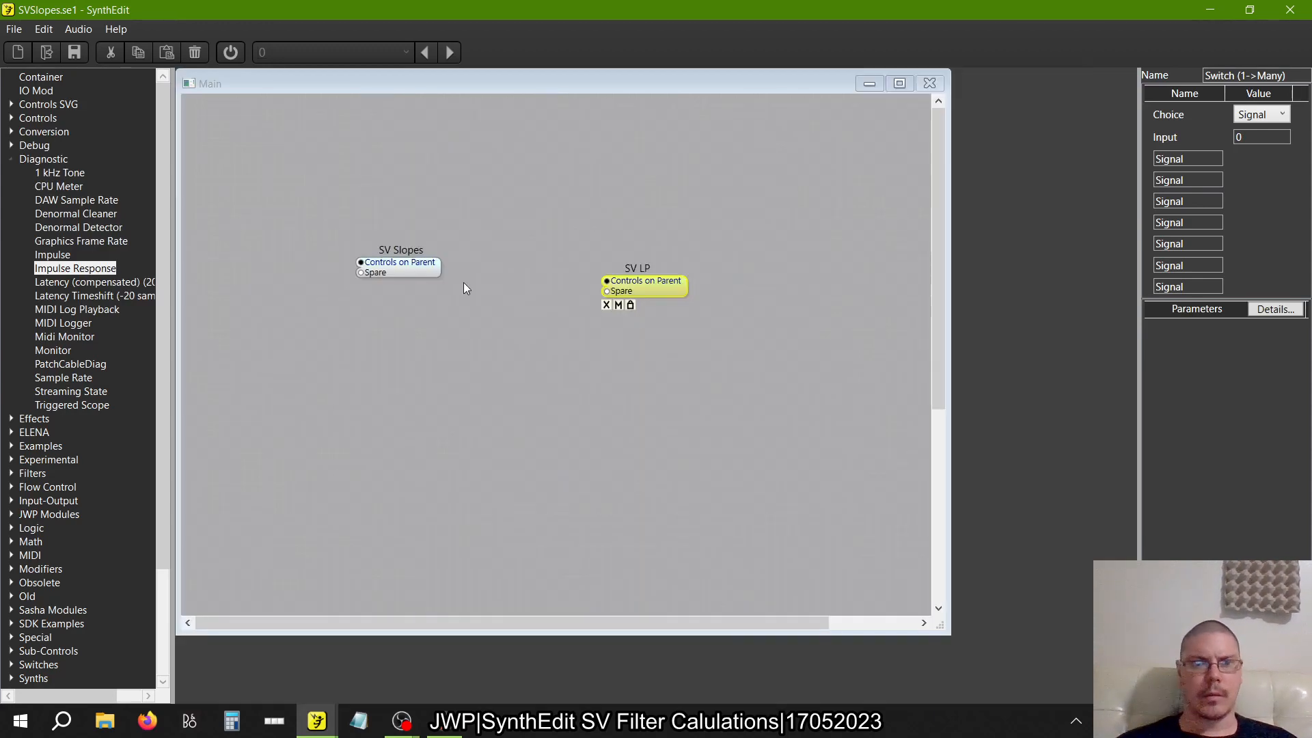
pyautogui.doubleClick(391, 264)
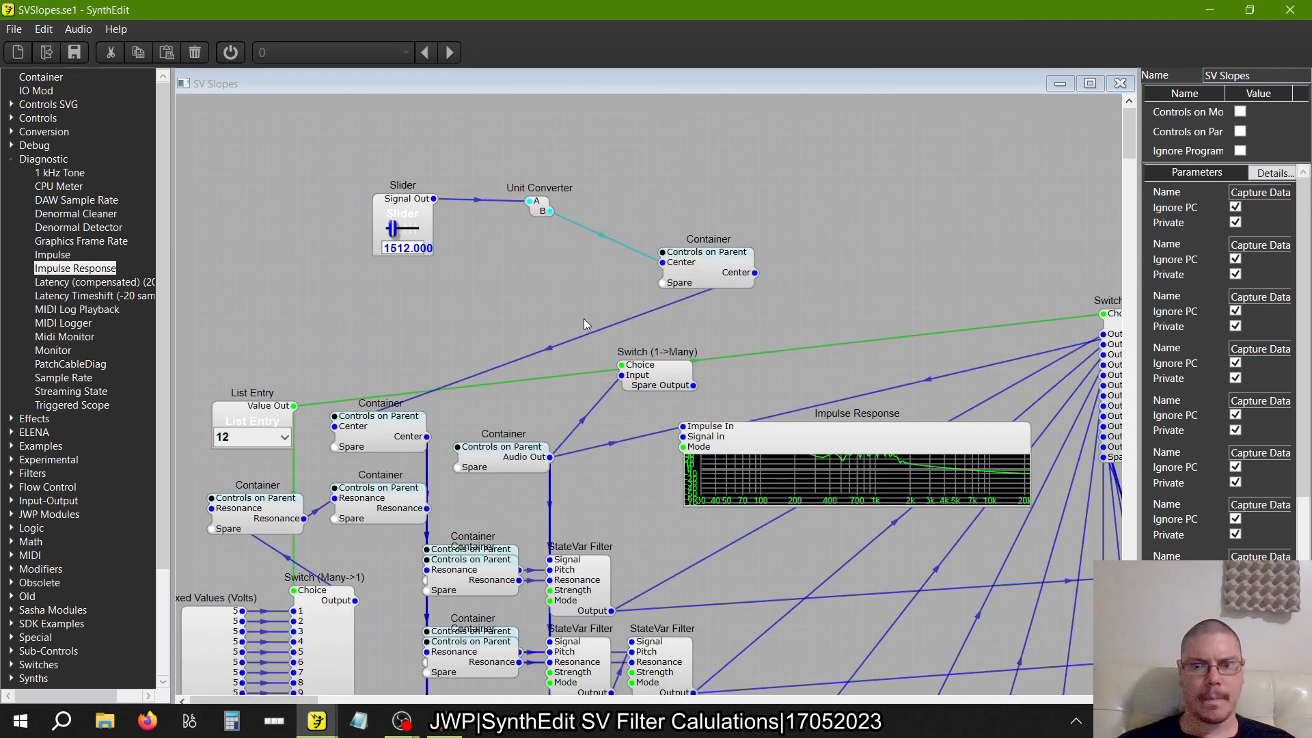
pyautogui.hscroll(3, 584, 318)
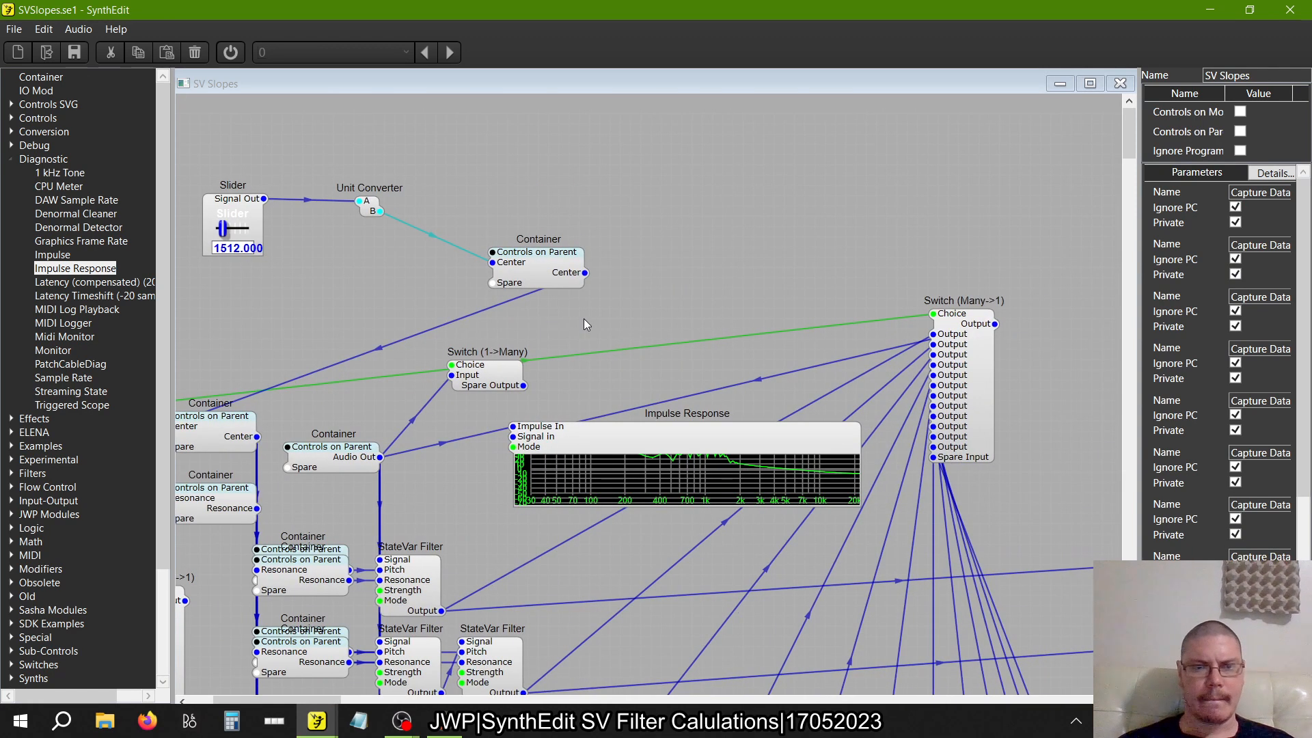
pyautogui.click(230, 52)
pyautogui.moveTo(535, 387); pyautogui.dragTo(549, 386)
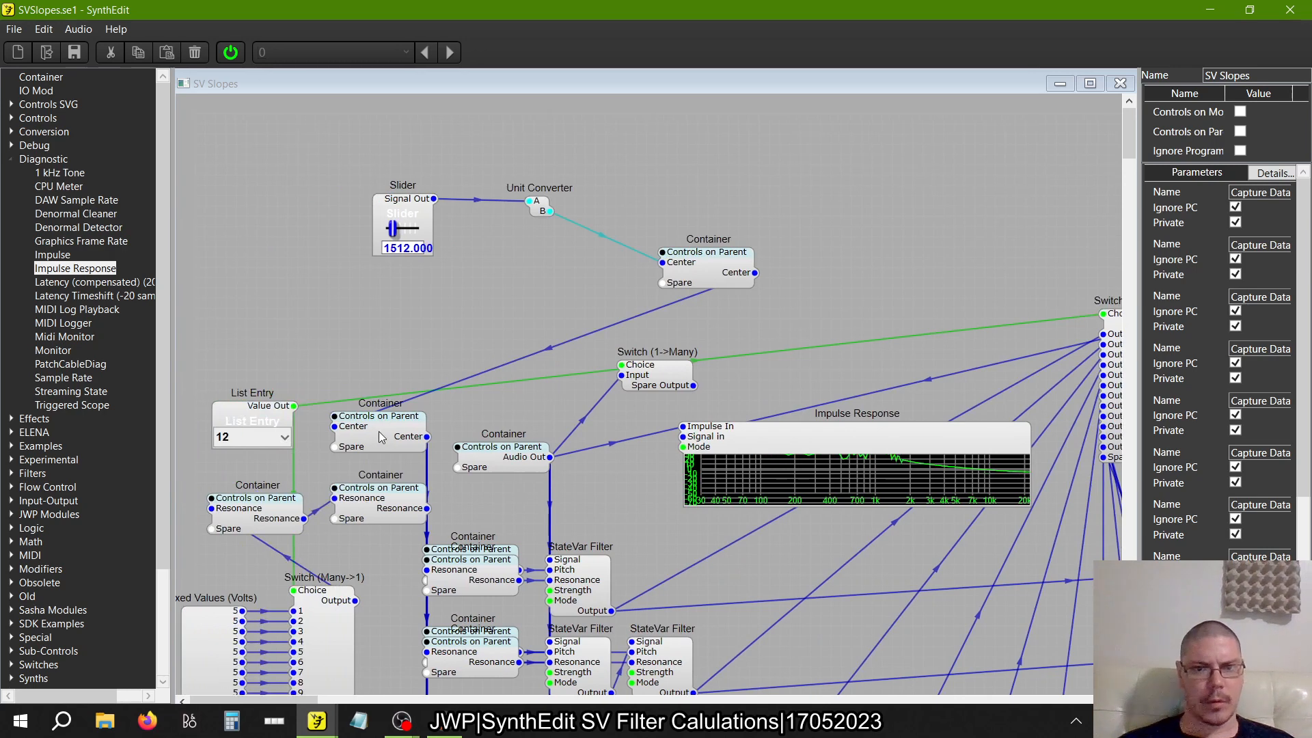
# In the audio source container, disconnect the upper Oscillator from the IO Mod and connect Impulse Out to its Audio Out instead
pyautogui.click(380, 435)
pyautogui.doubleClick(510, 462)
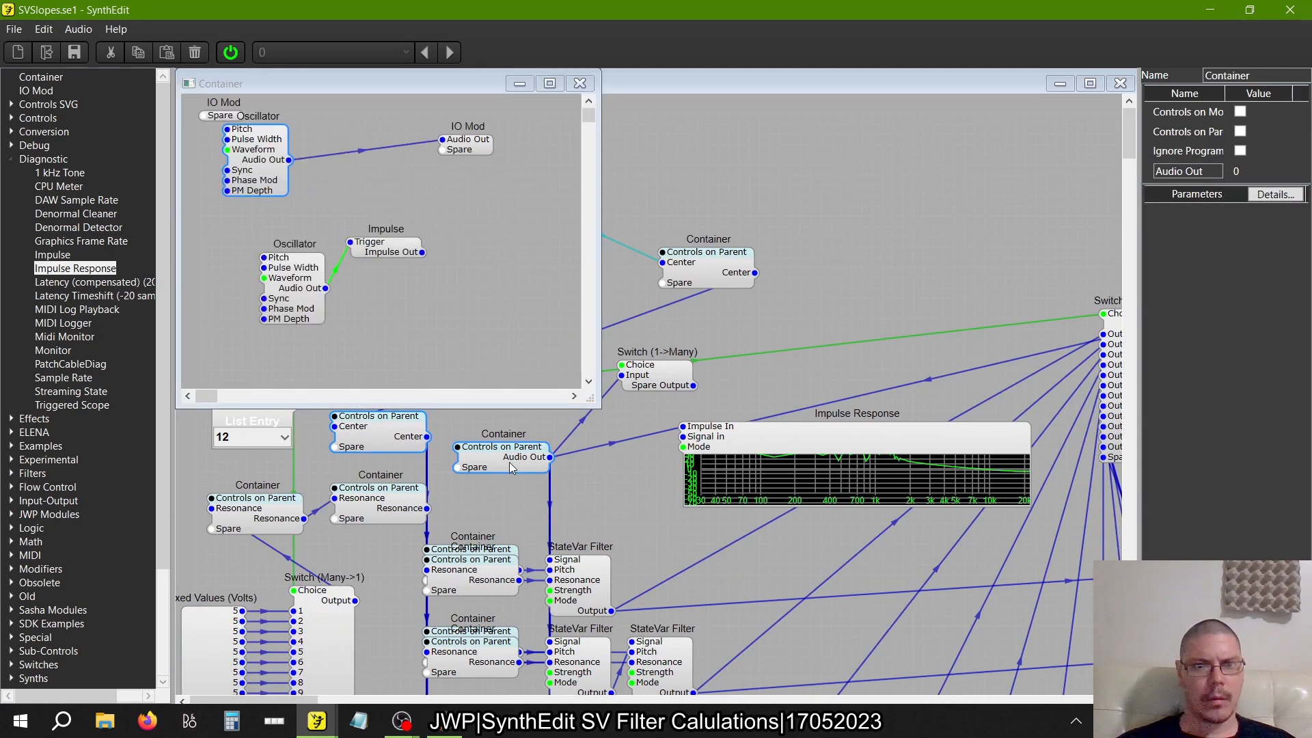
pyautogui.click(367, 150)
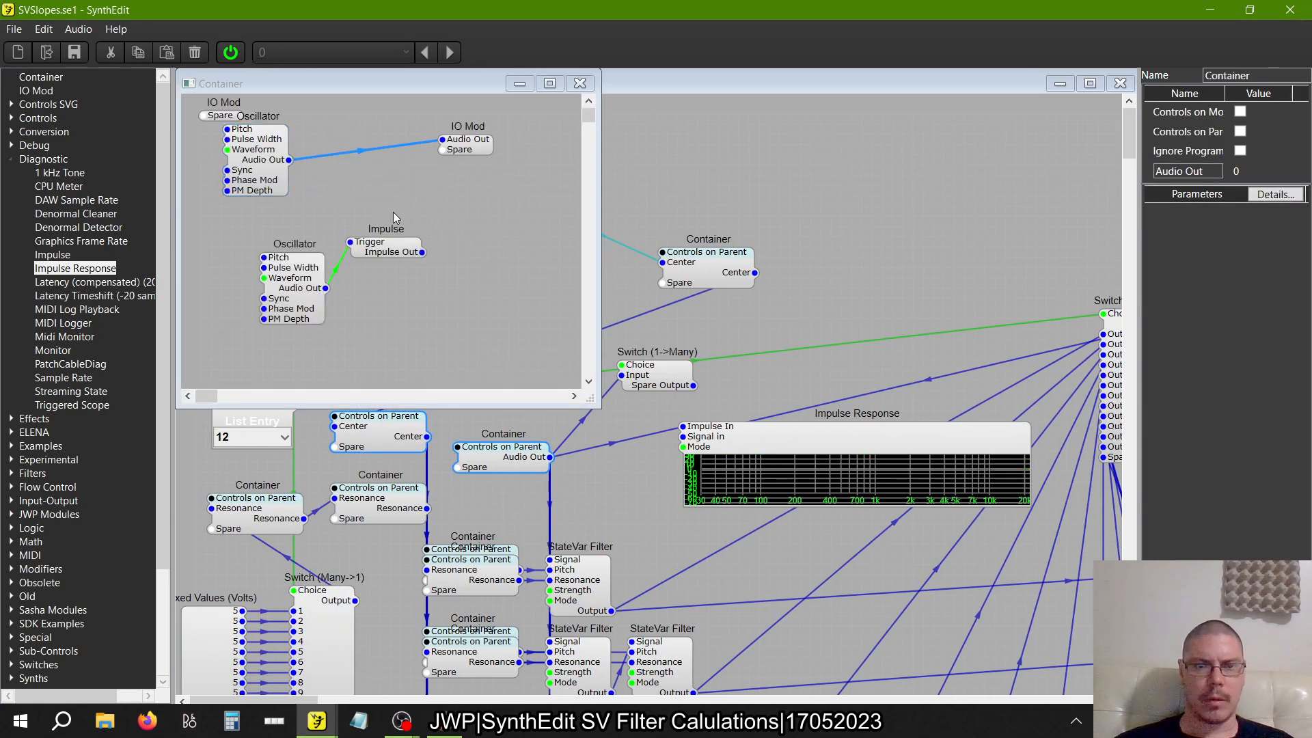
pyautogui.press('Delete')
pyautogui.click(418, 252)
pyautogui.moveTo(469, 149); pyautogui.dragTo(468, 149)
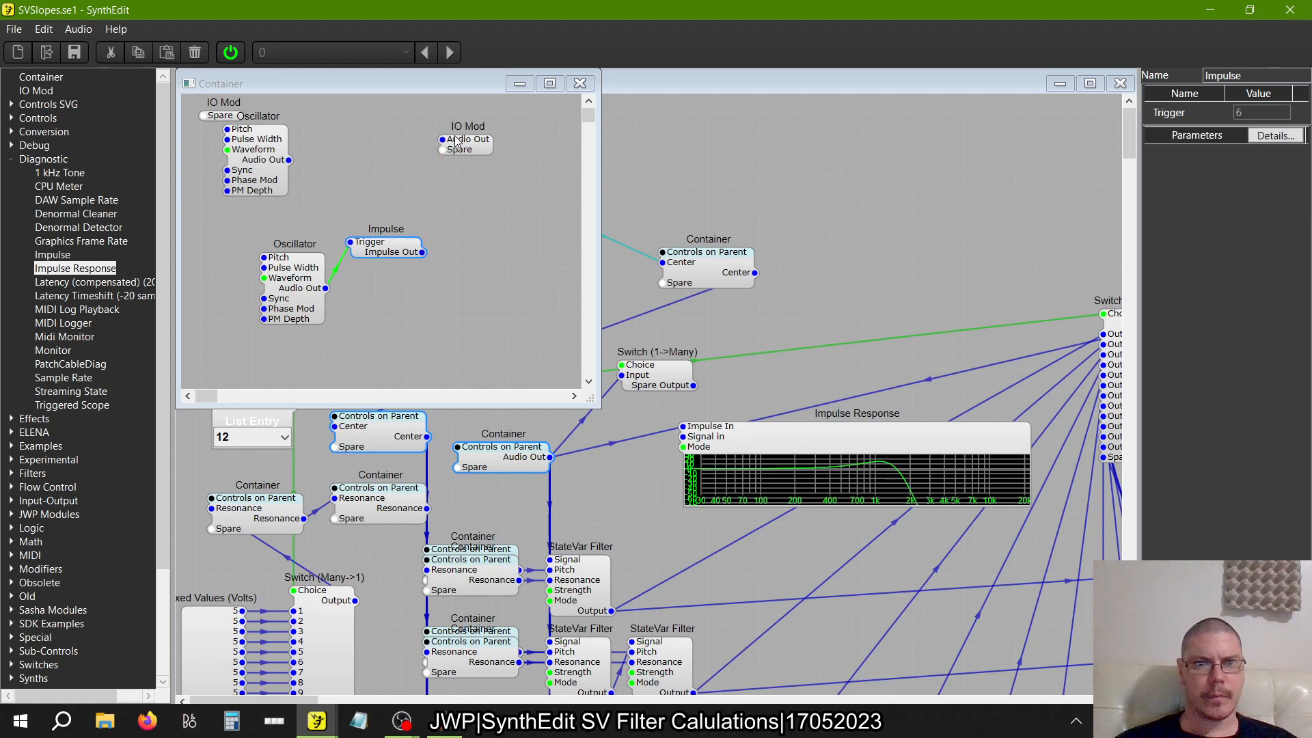
pyautogui.click(772, 209)
# Set the frequency Slider feeding the Unit Converter to 35
pyautogui.click(408, 248)
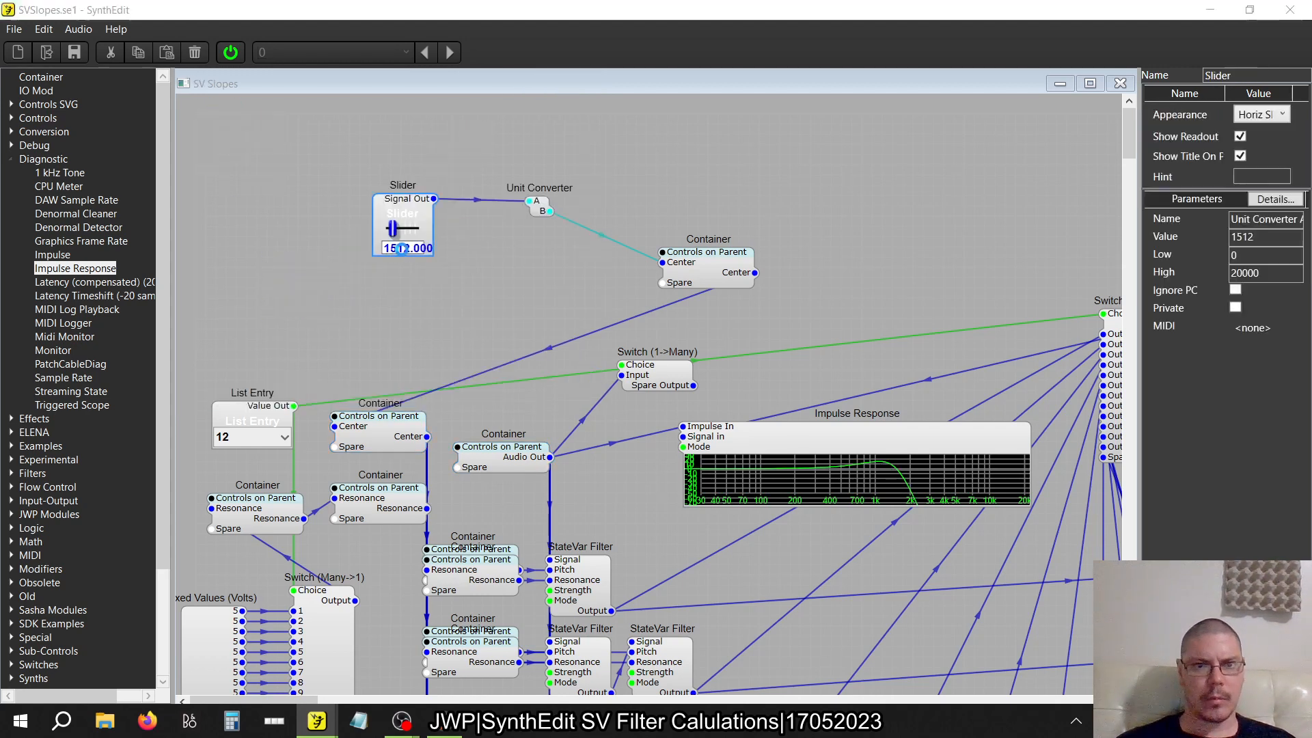
pyautogui.write('35')
pyautogui.press('Return')
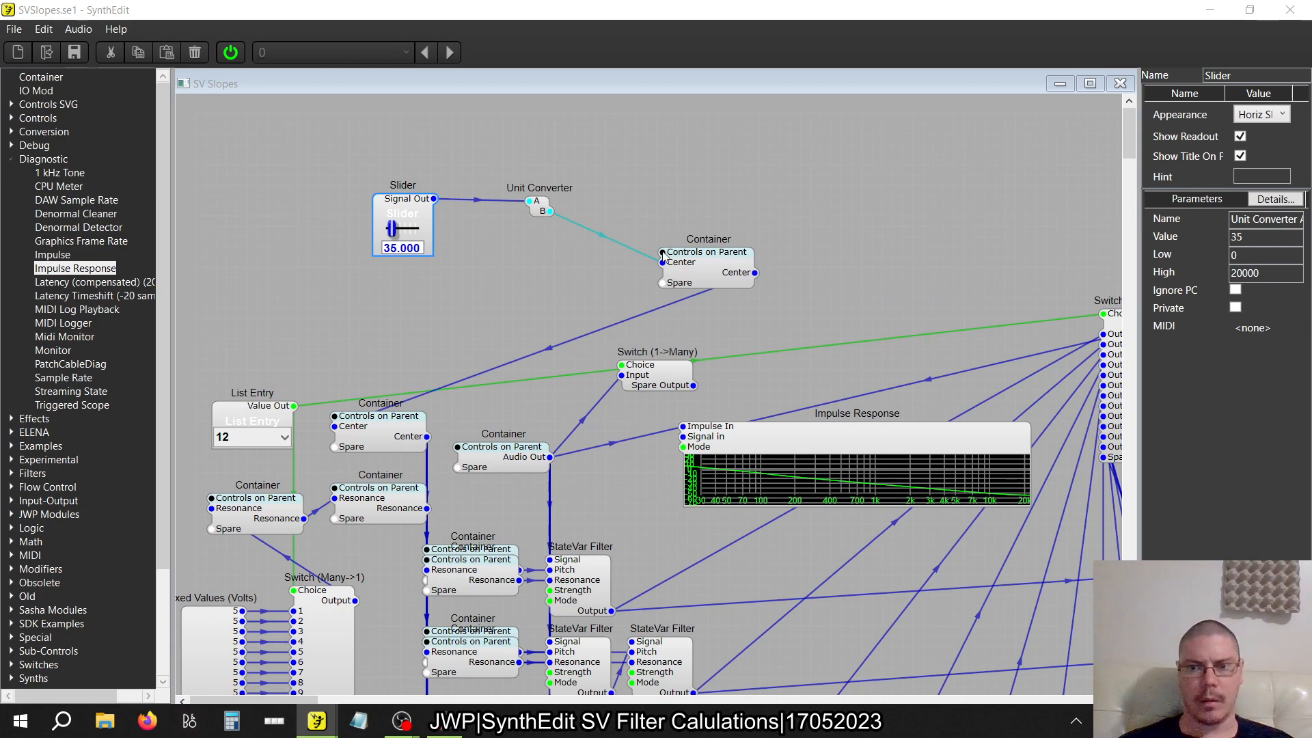
# Check the Freq Analyser2 curves of the filter rows, then set the frequency Slider feeding the Unit Converter to 15
pyautogui.hscroll(12, 662, 253)
pyautogui.scroll(-5, 662, 253)
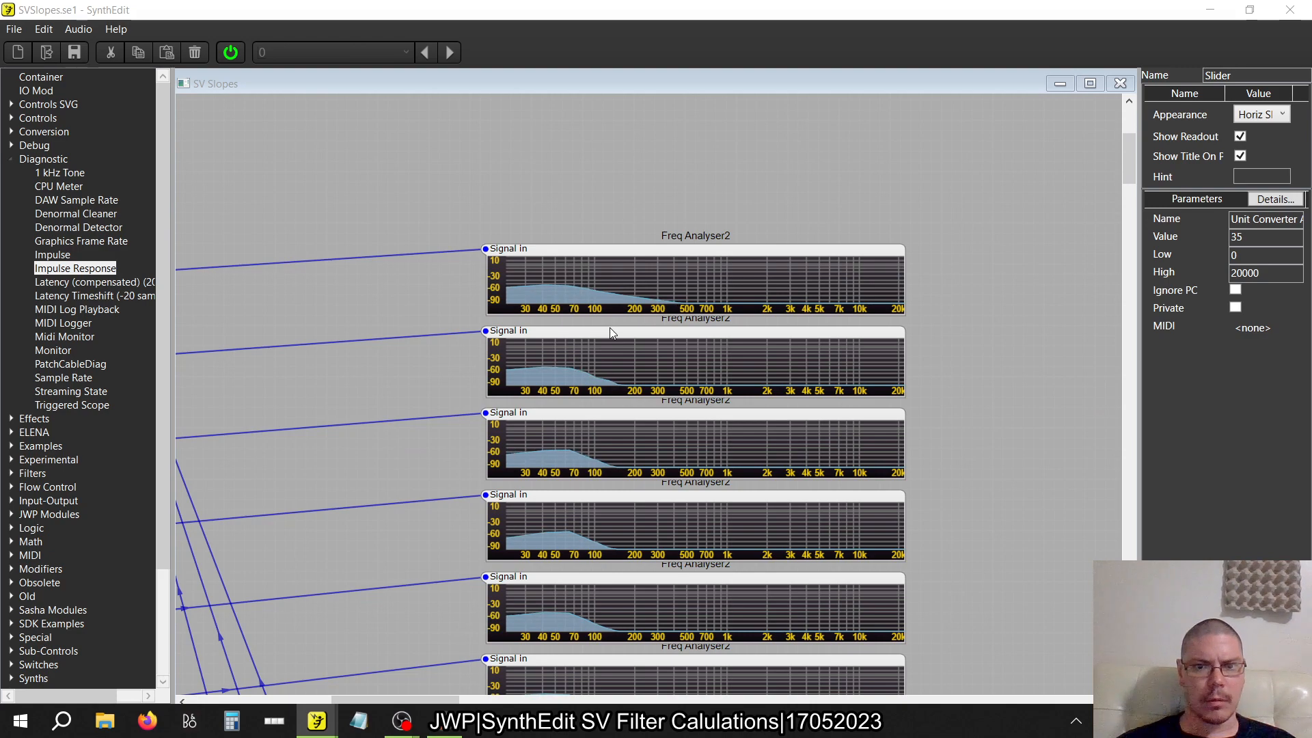
pyautogui.scroll(-5, 609, 327)
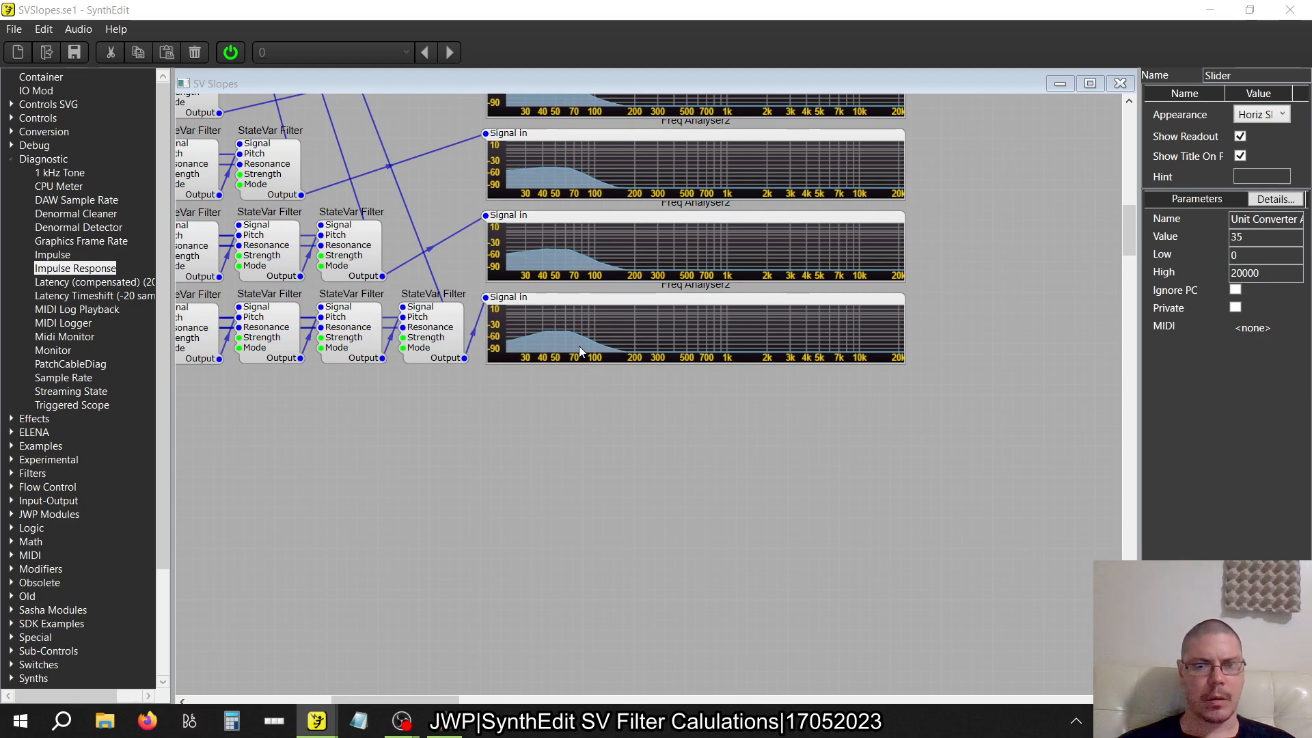
pyautogui.scroll(15, 579, 346)
pyautogui.hscroll(-5, 579, 345)
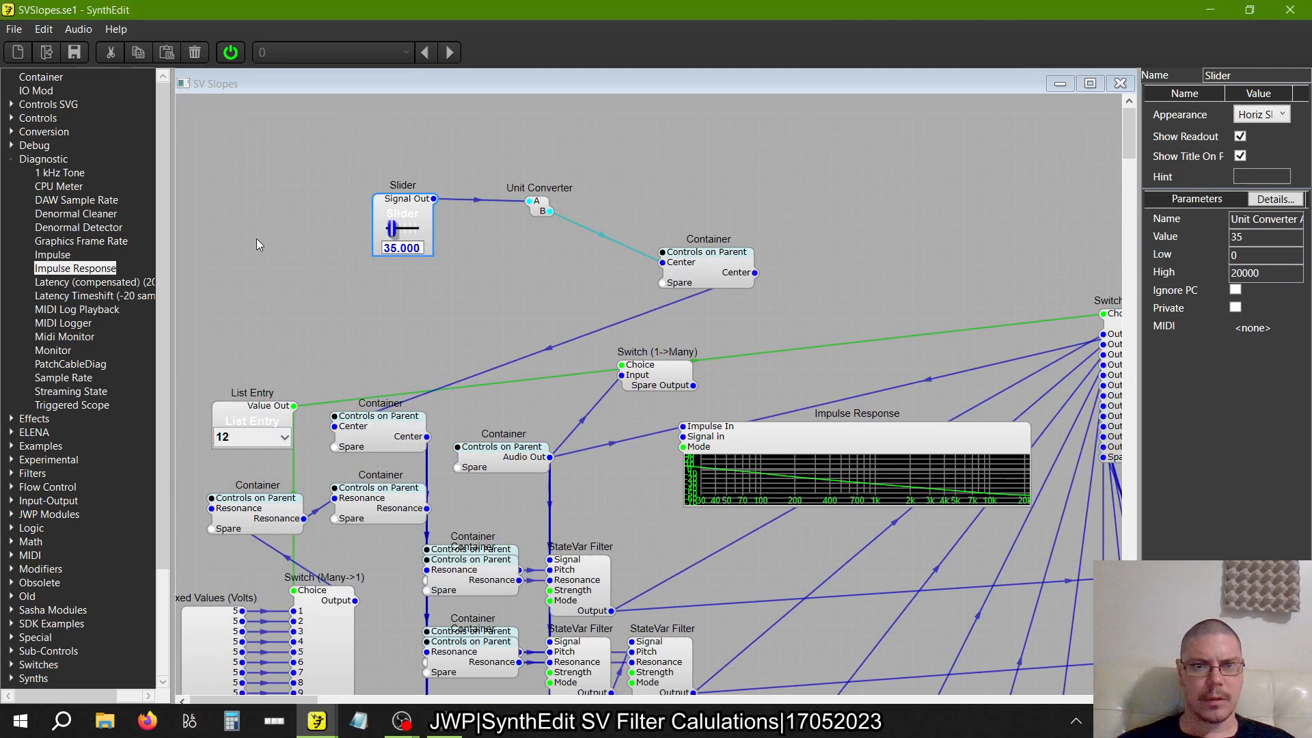
pyautogui.doubleClick(420, 250)
pyautogui.write('15')
pyautogui.press('Return')
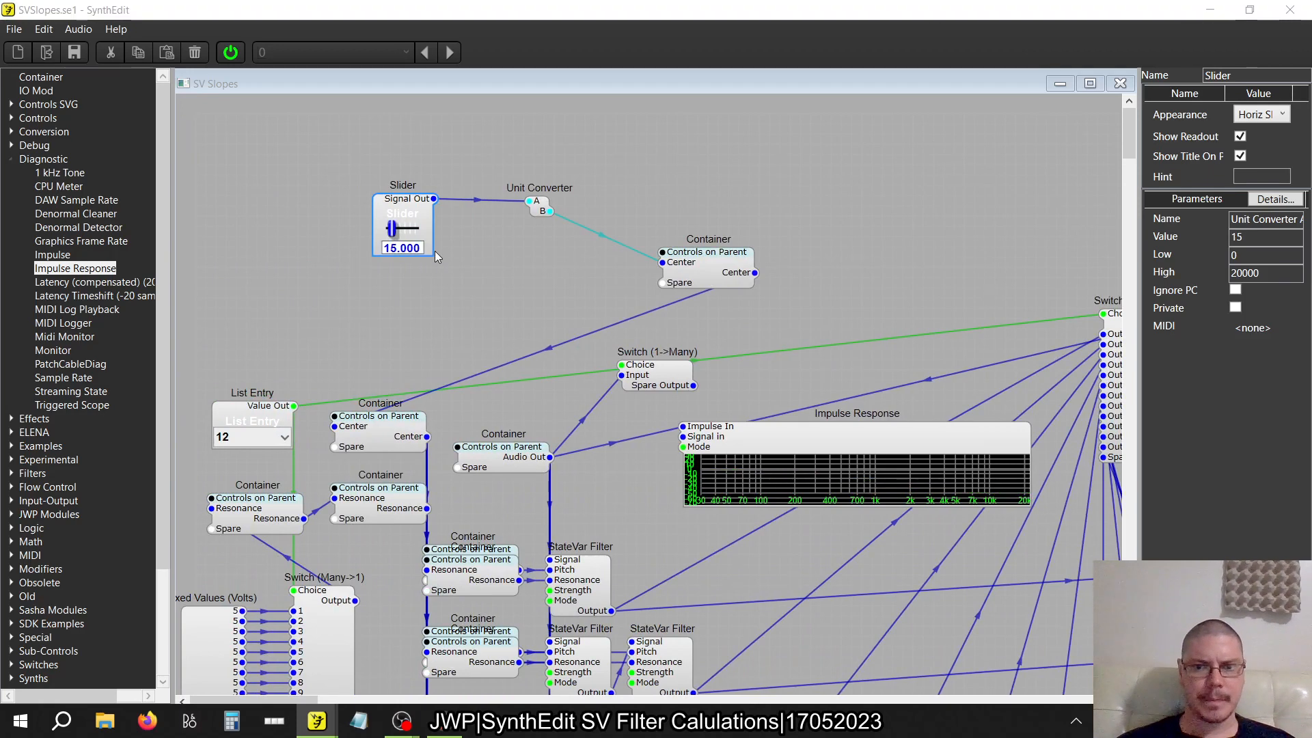
# Compare the upper Freq Analyser2 curves again and set the frequency Slider to 1
pyautogui.hscroll(15, 576, 359)
pyautogui.scroll(-10, 576, 359)
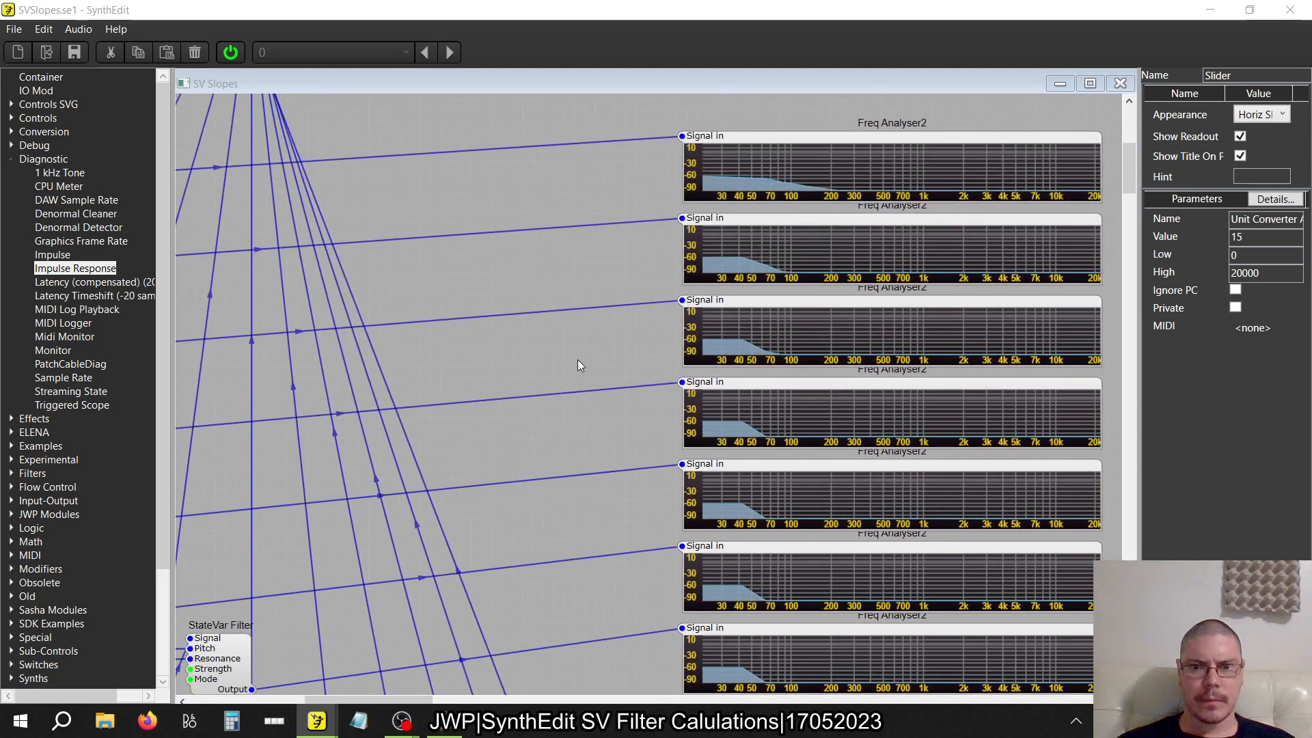
pyautogui.scroll(10, 576, 360)
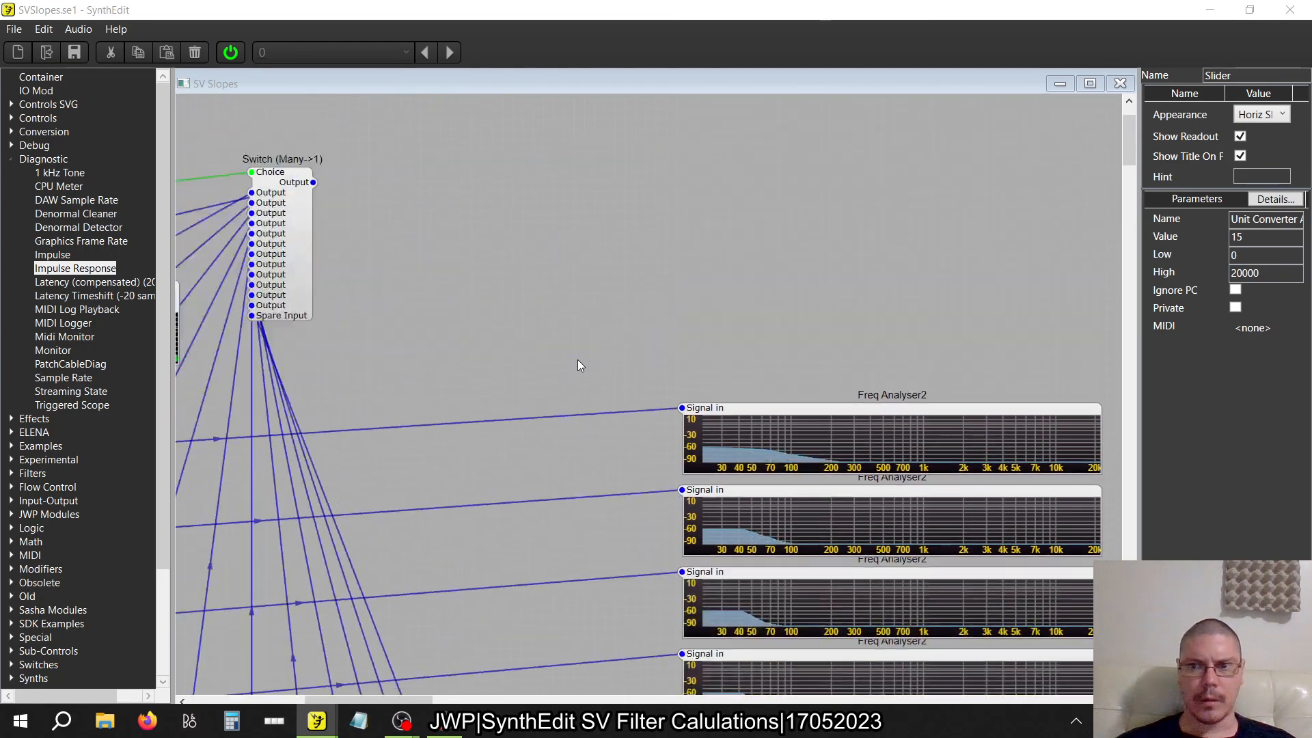
pyautogui.hscroll(-15, 577, 359)
pyautogui.click(250, 244)
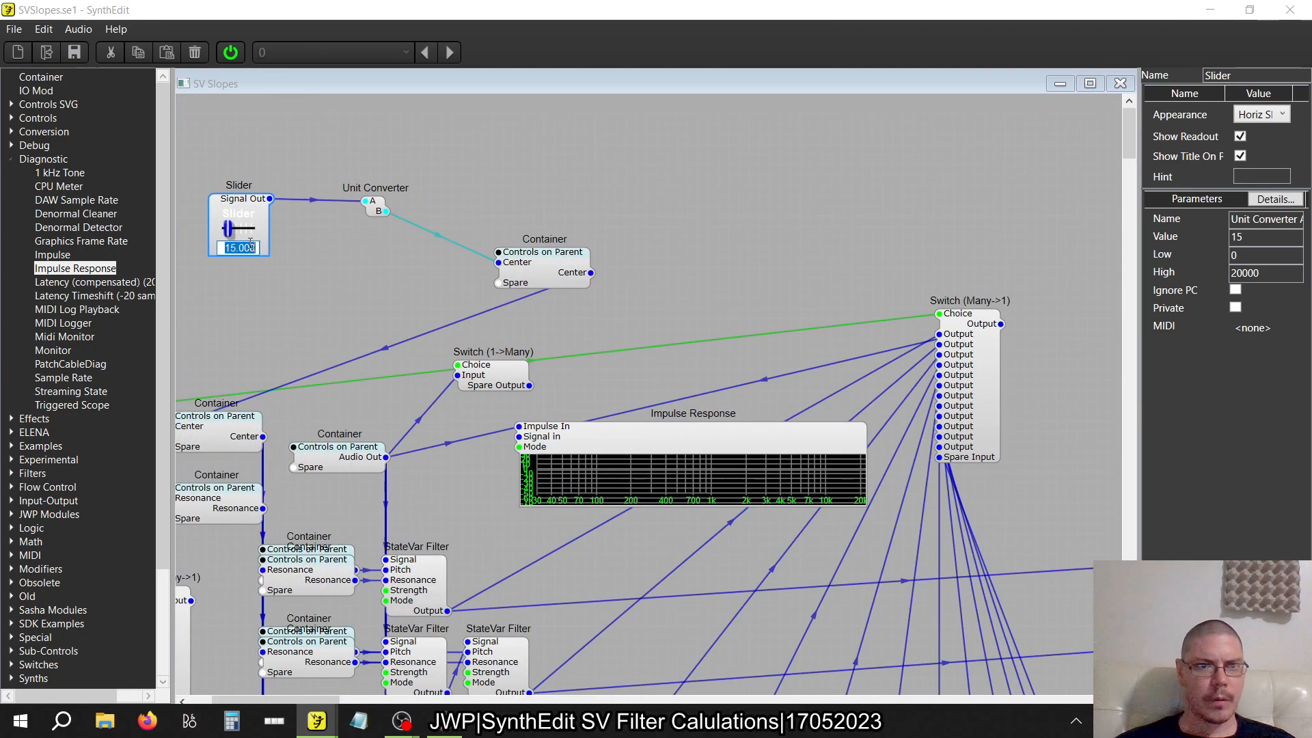
pyautogui.write('1')
pyautogui.press('Return')
# Examine the Freq Analyser2 curves of all filter rows, the Impulse Response graph and the filter chain wiring
pyautogui.hscroll(15, 253, 247)
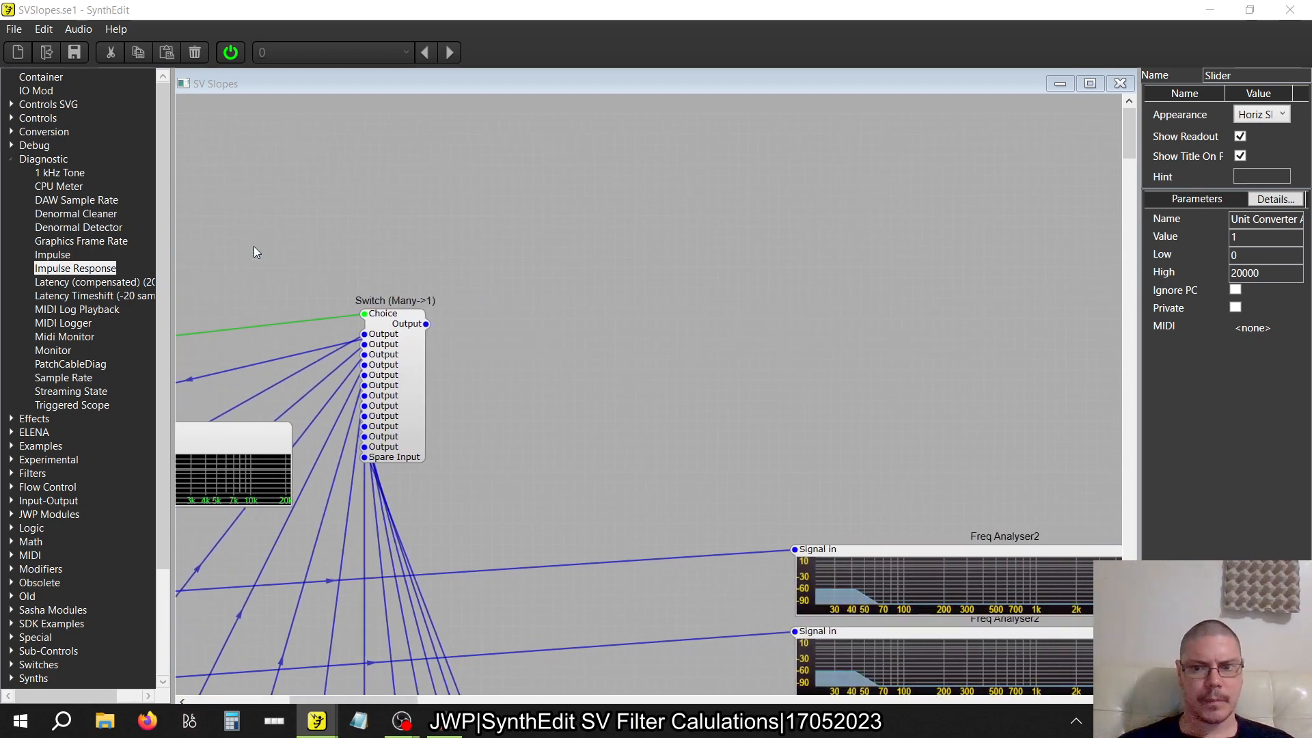
pyautogui.scroll(-10, 252, 247)
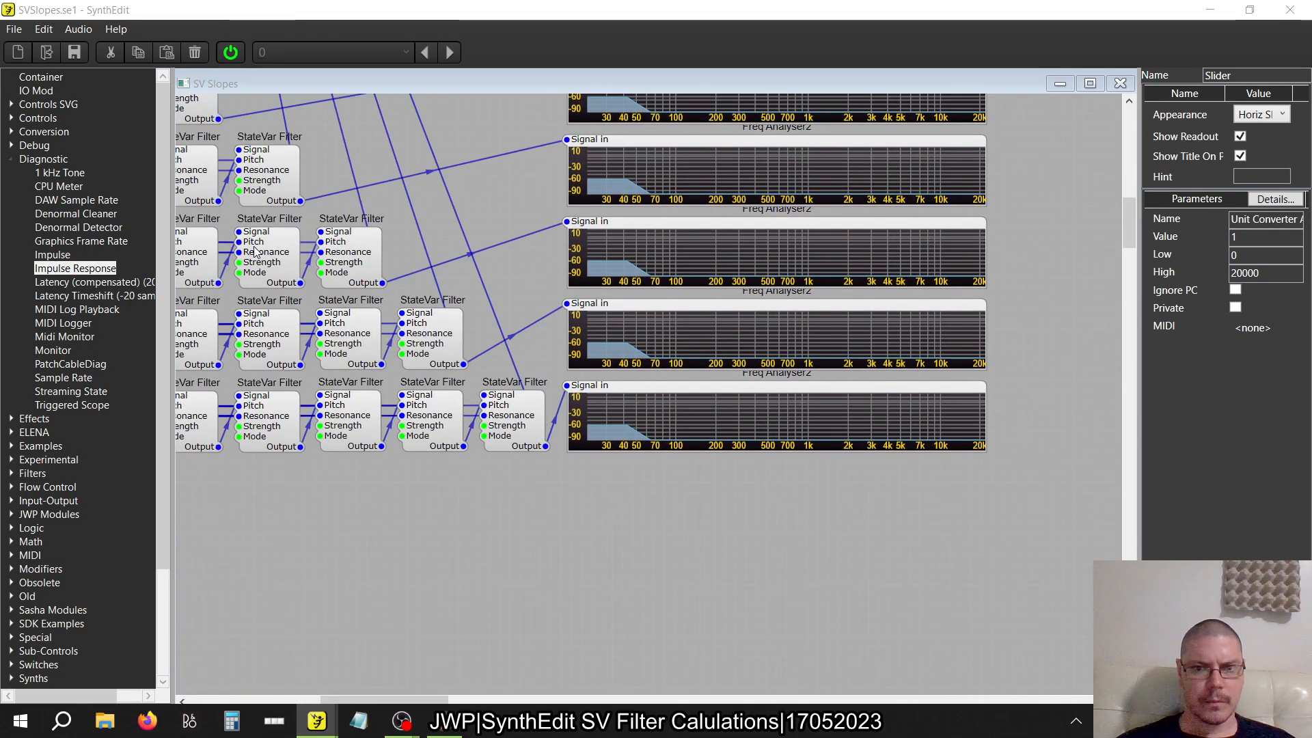
pyautogui.scroll(1, 254, 253)
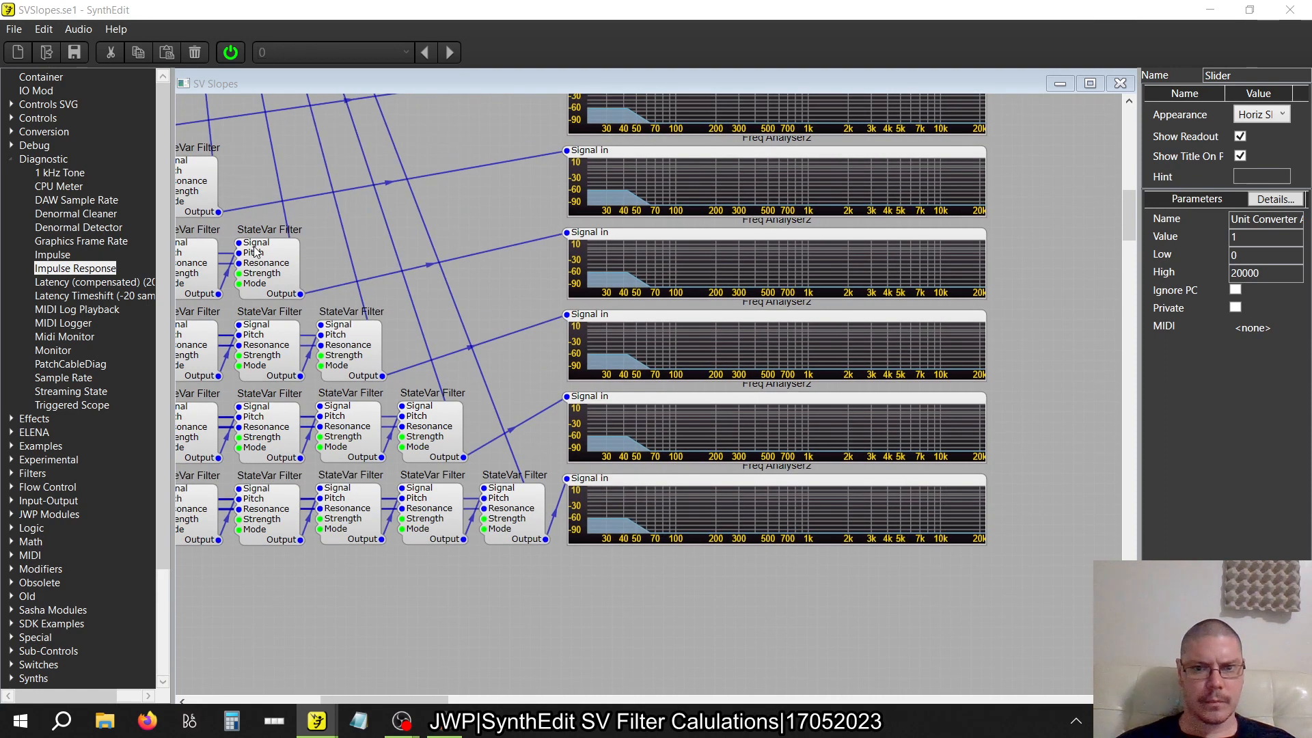
pyautogui.scroll(6, 254, 253)
pyautogui.hscroll(-4, 254, 252)
pyautogui.hscroll(4, 254, 252)
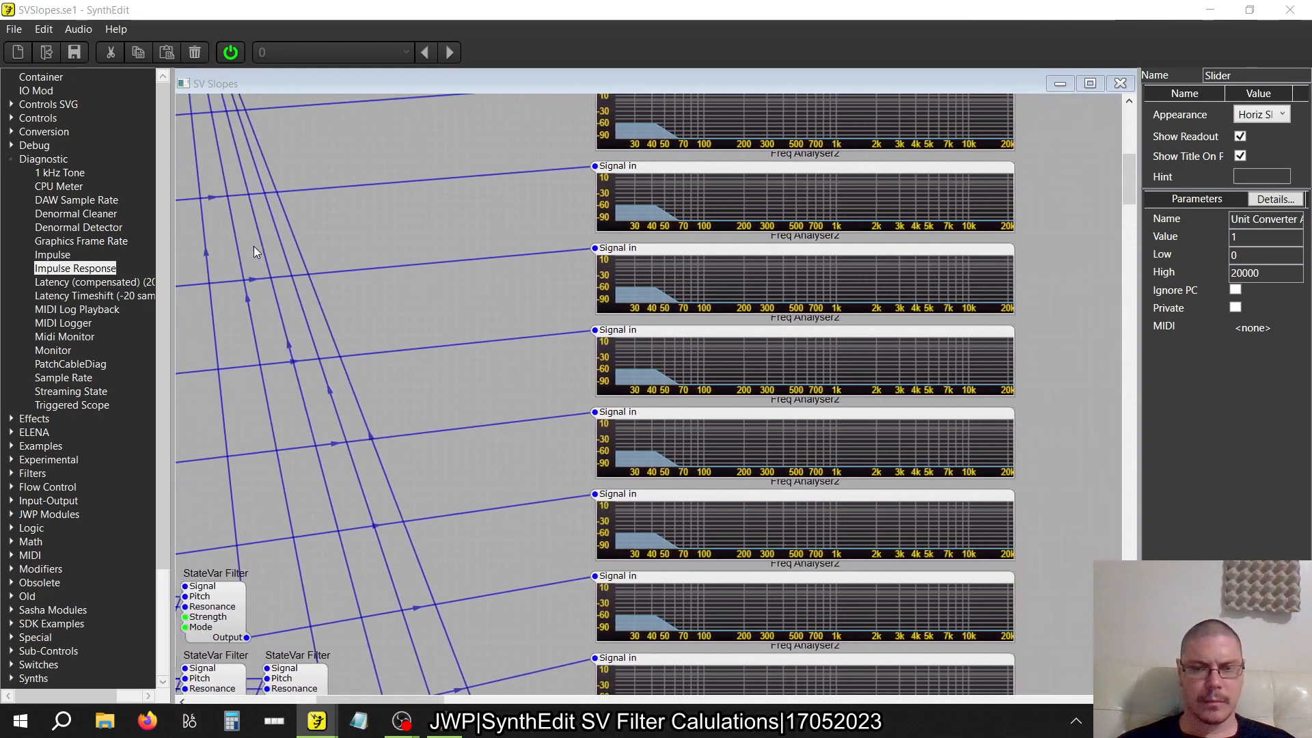
pyautogui.scroll(-3, 255, 252)
pyautogui.scroll(-5, 254, 251)
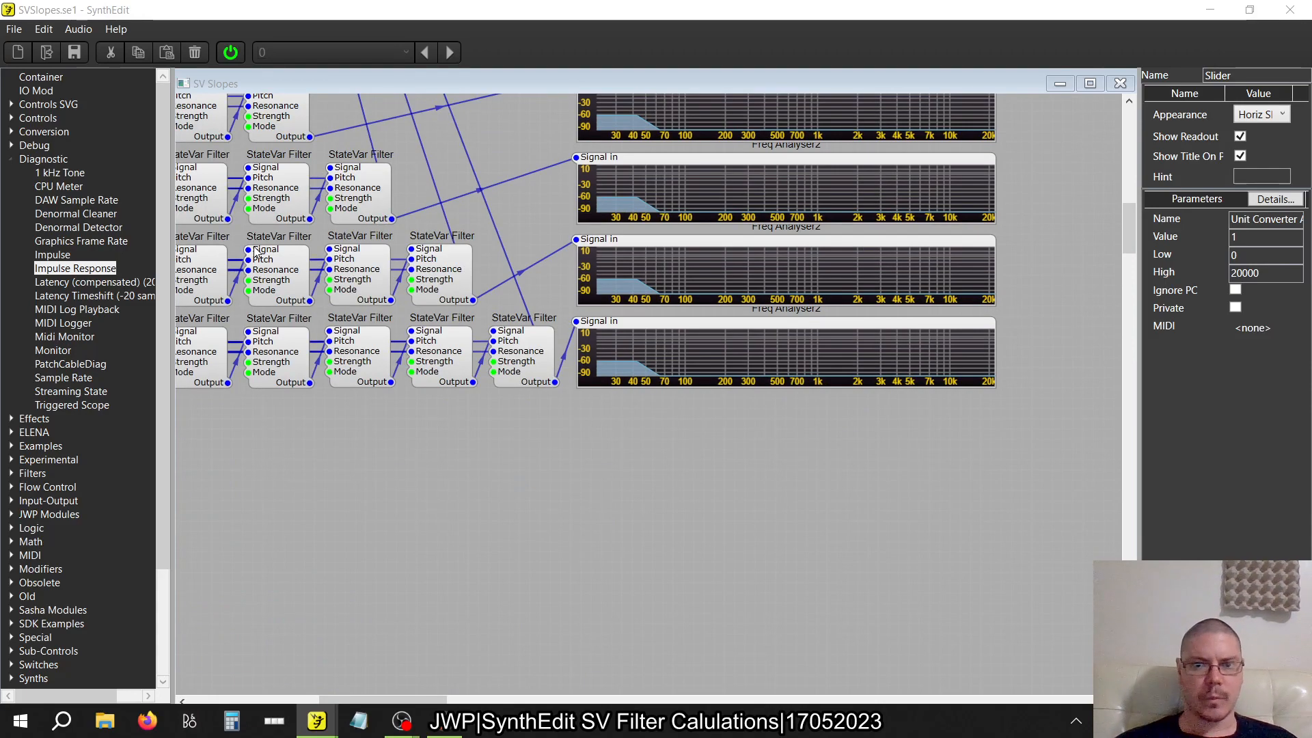
pyautogui.scroll(11, 254, 252)
pyautogui.hscroll(-9, 254, 252)
pyautogui.scroll(1, 255, 252)
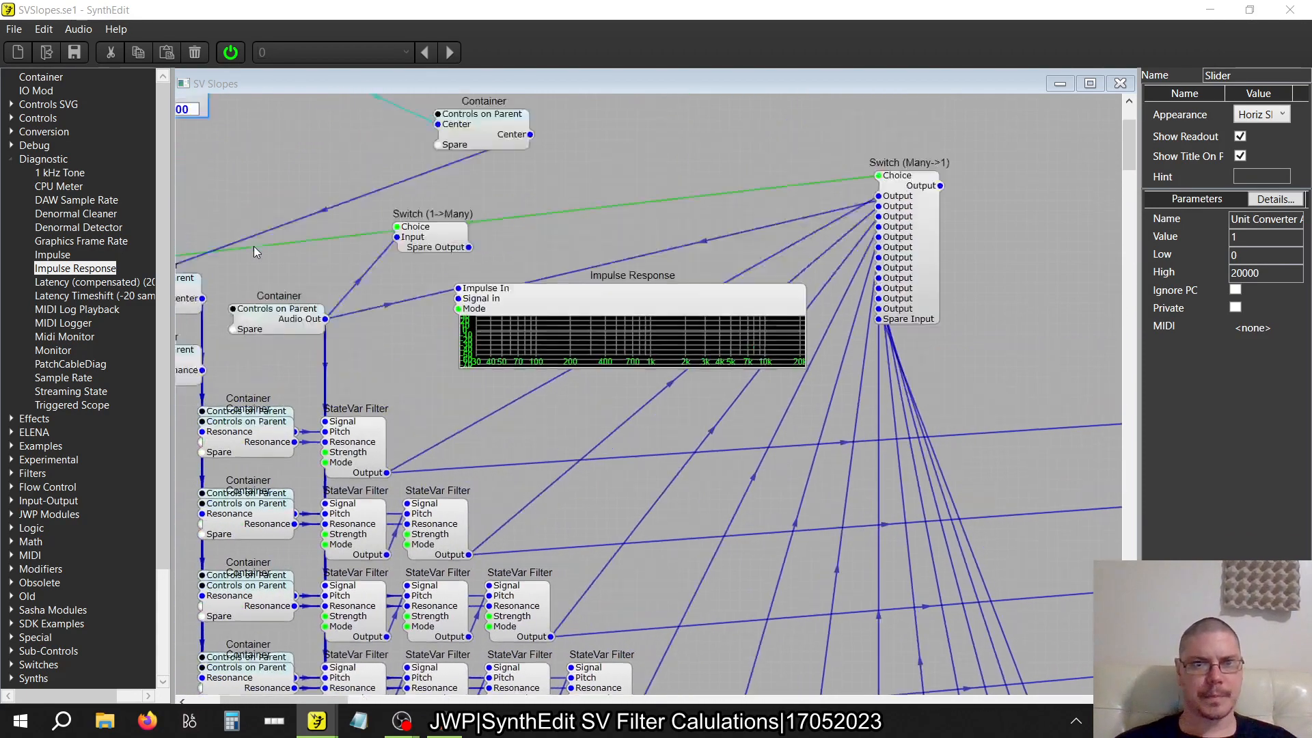
pyautogui.scroll(2, 254, 252)
pyautogui.hscroll(-1, 254, 252)
pyautogui.hscroll(3, 254, 252)
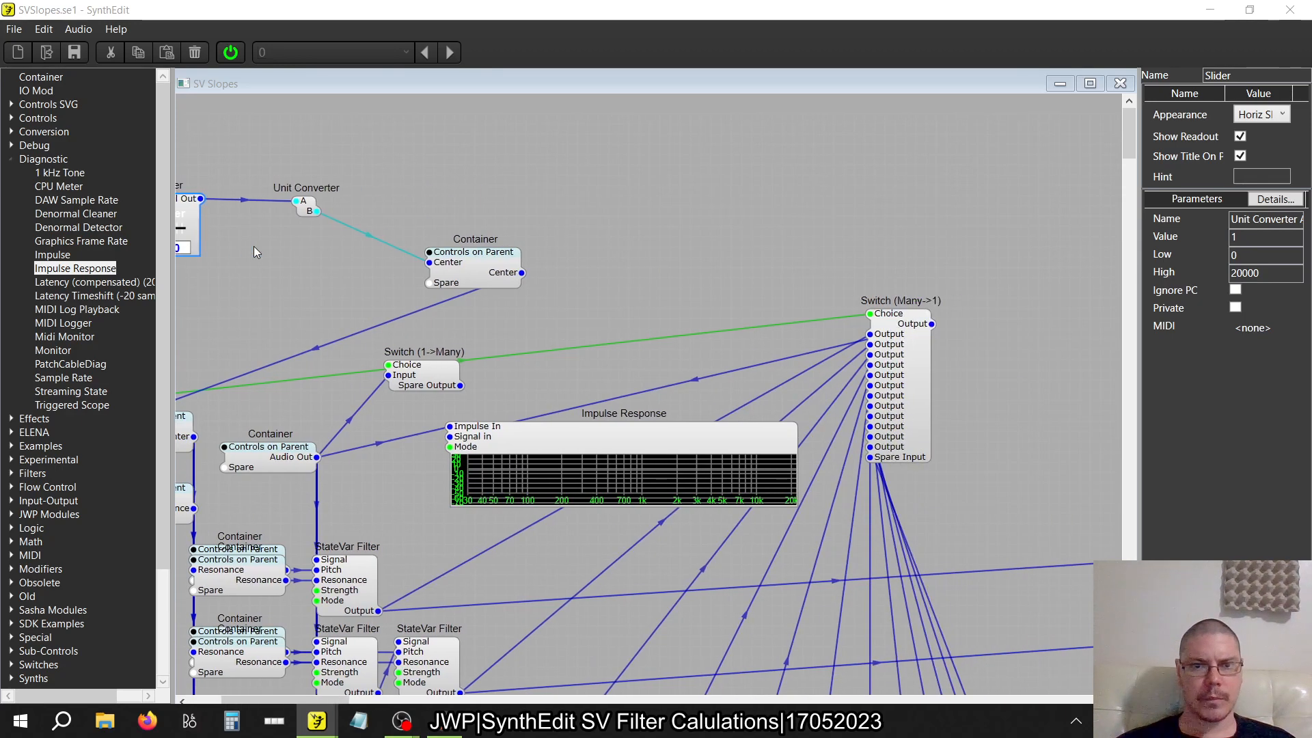
pyautogui.hscroll(-3, 373, 308)
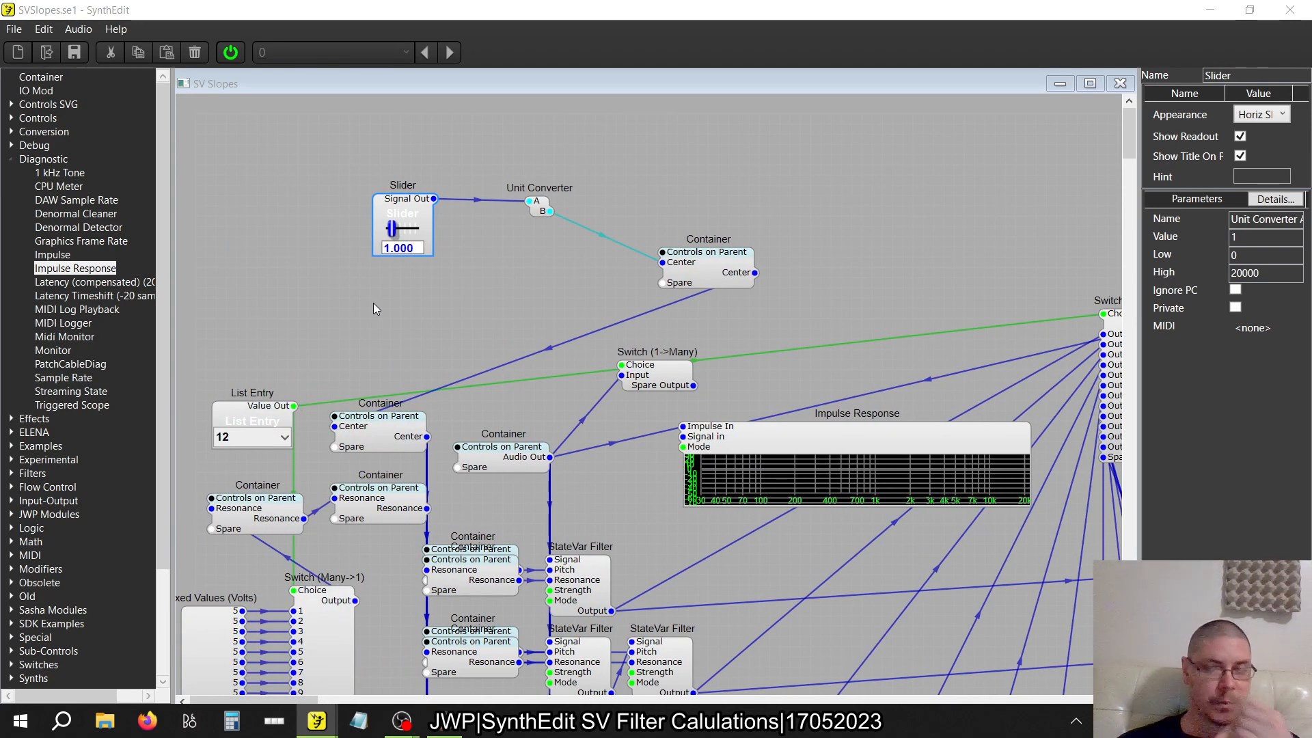
pyautogui.hscroll(4, 373, 309)
pyautogui.scroll(-10, 373, 309)
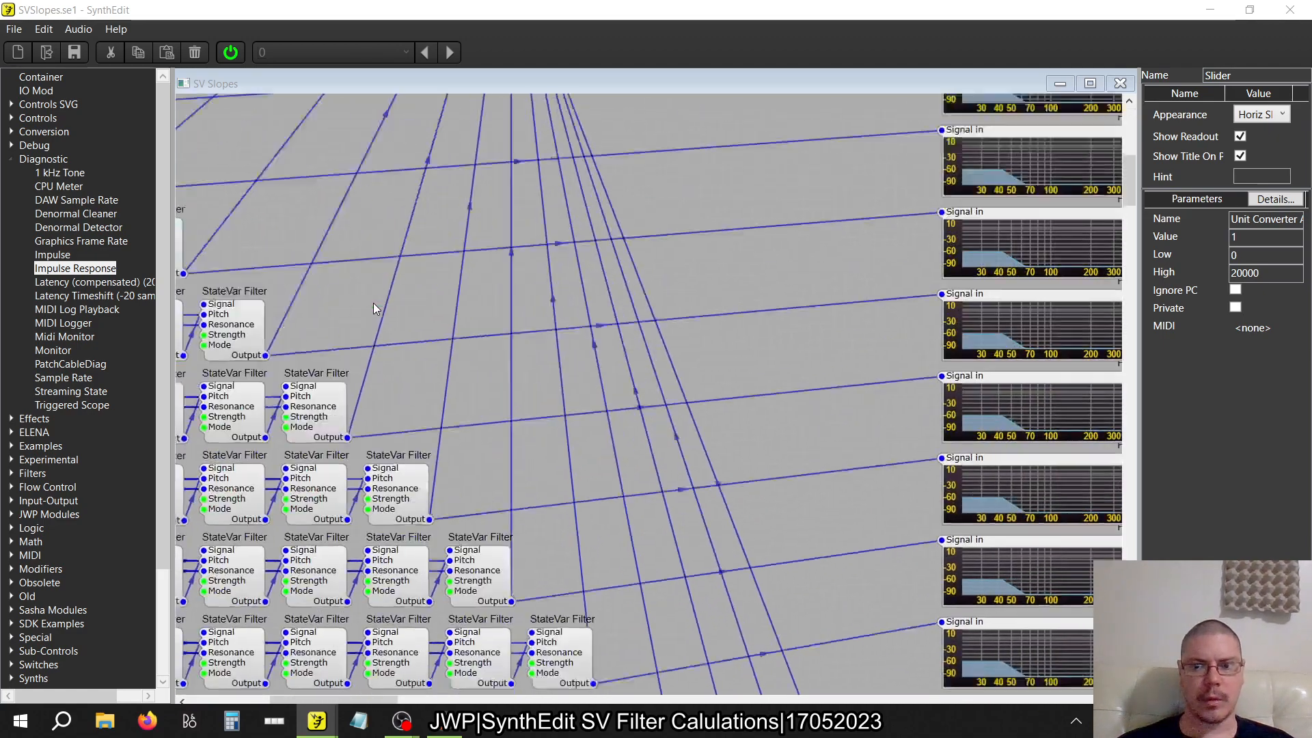
pyautogui.scroll(8, 374, 308)
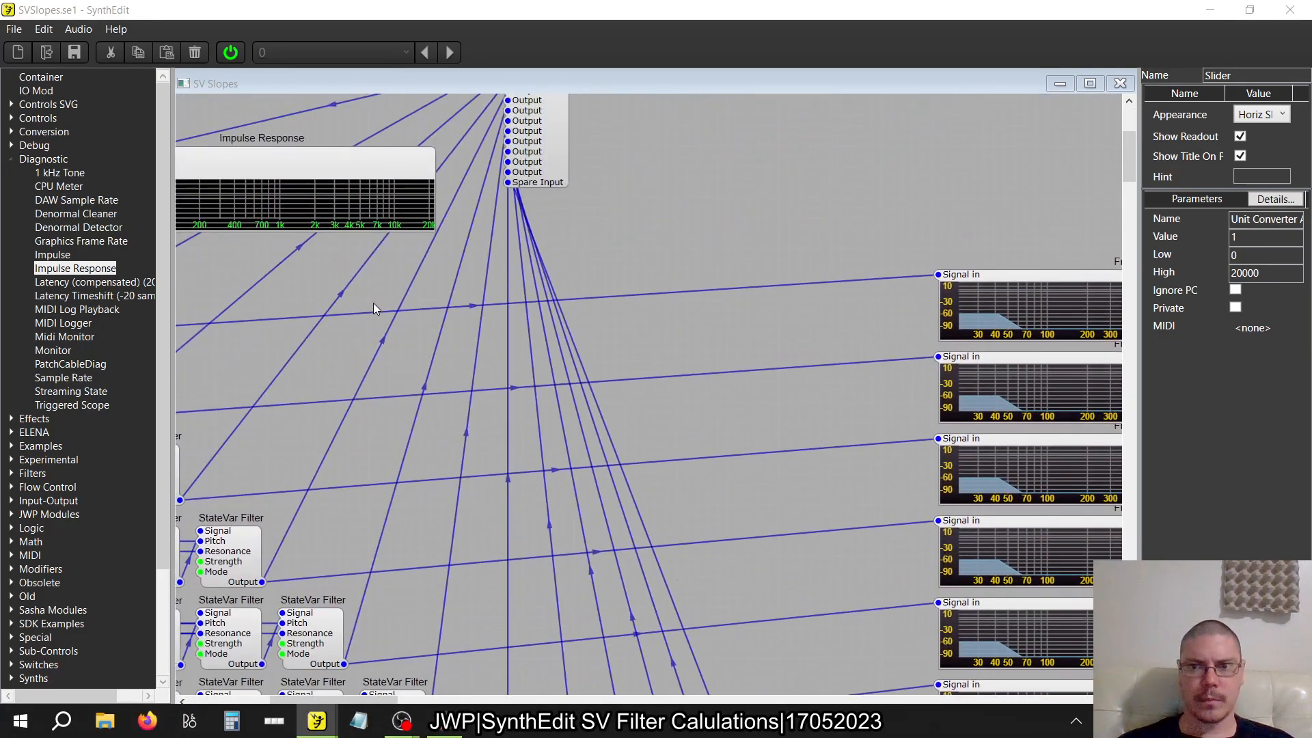
pyautogui.scroll(4, 373, 309)
pyautogui.hscroll(-8, 373, 309)
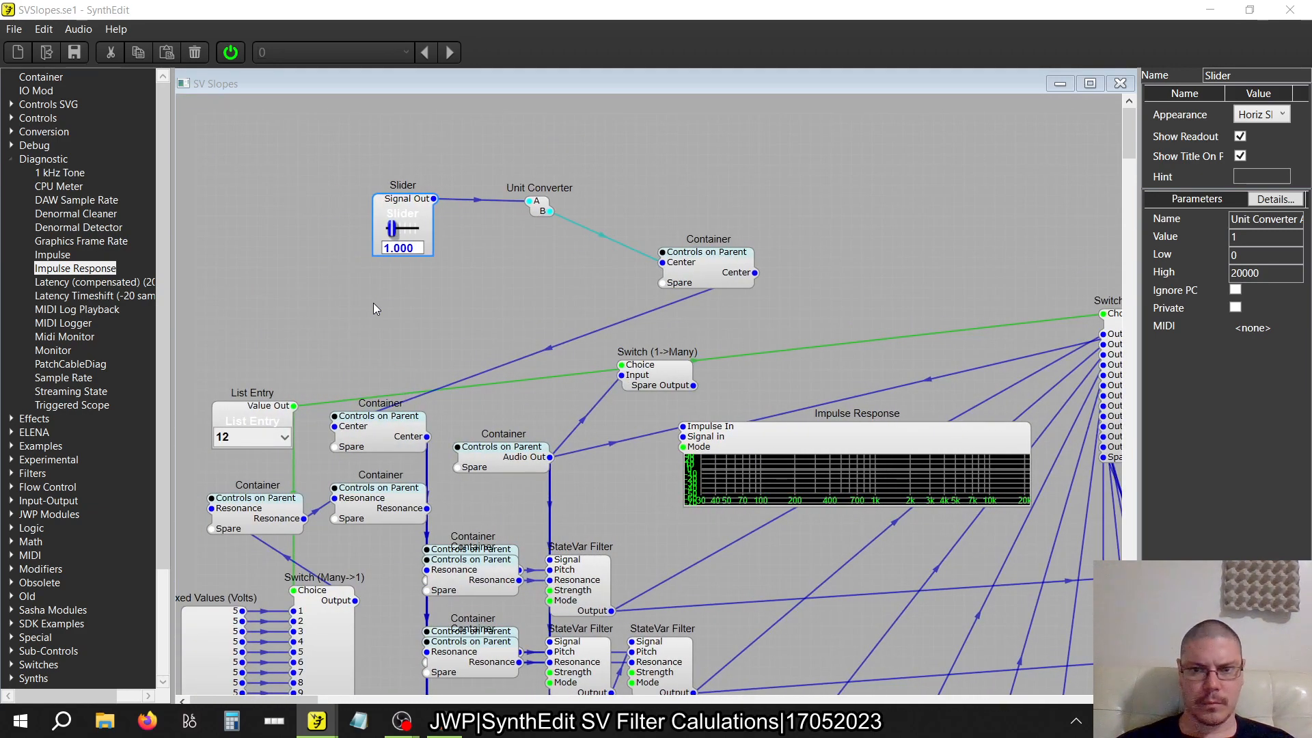
pyautogui.hscroll(1, 373, 309)
pyautogui.hscroll(-1, 373, 309)
pyautogui.scroll(-5, 373, 309)
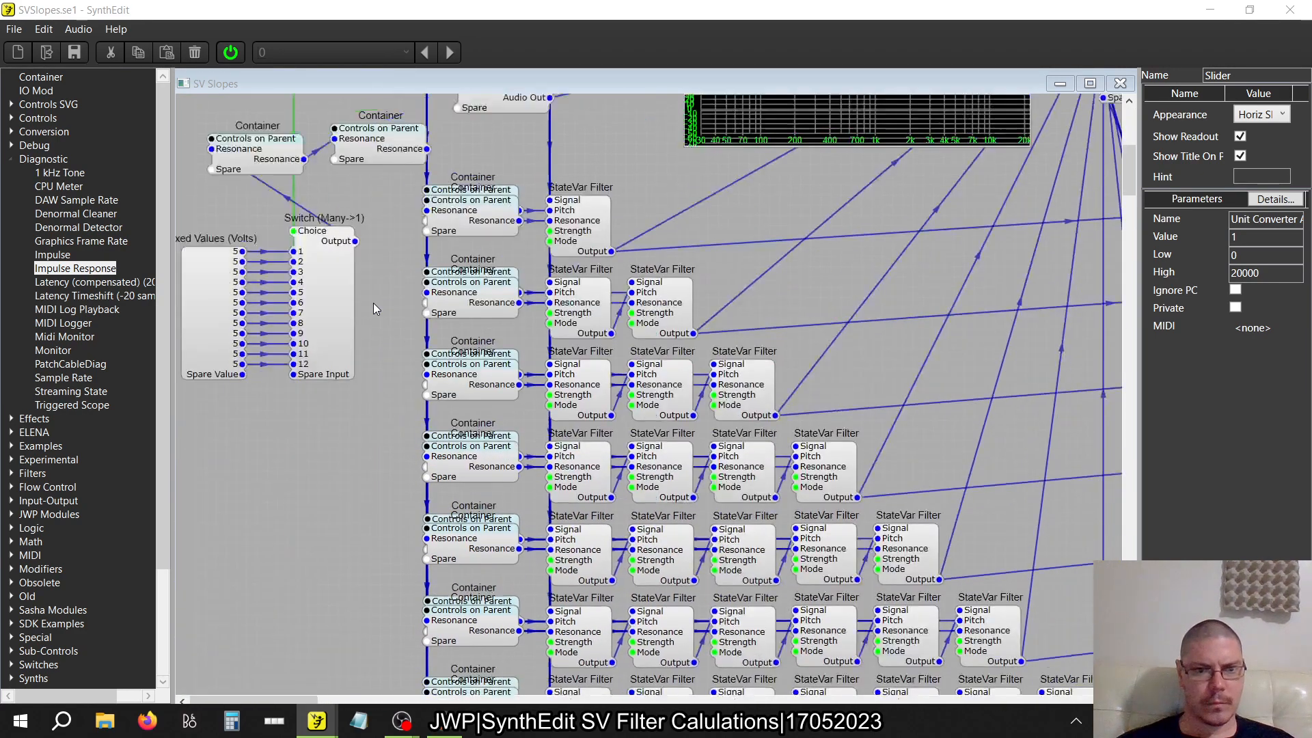
pyautogui.scroll(-2, 373, 309)
pyautogui.scroll(7, 373, 309)
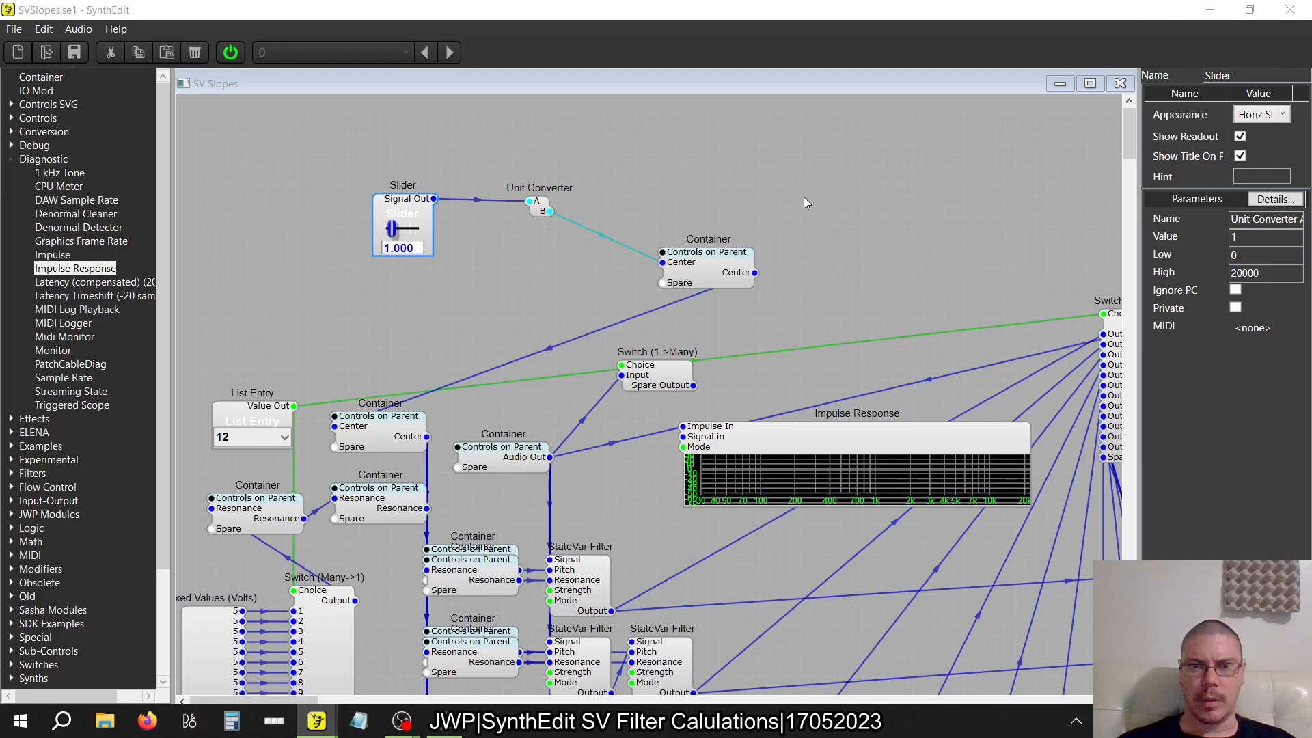
# Stop the audio engine and switch from the SV Slopes structure to the SV LP structure
pyautogui.click(232, 53)
pyautogui.click(1122, 83)
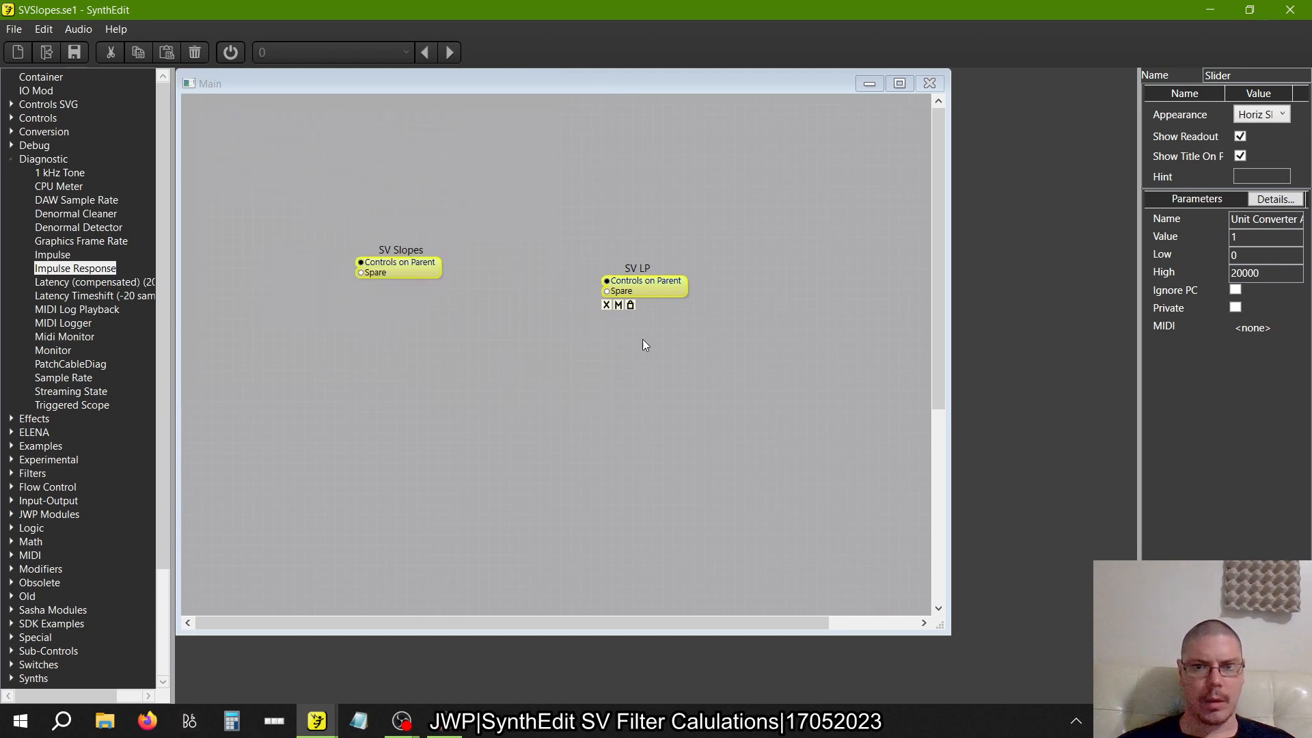
pyautogui.moveTo(660, 298); pyautogui.dragTo(661, 300)
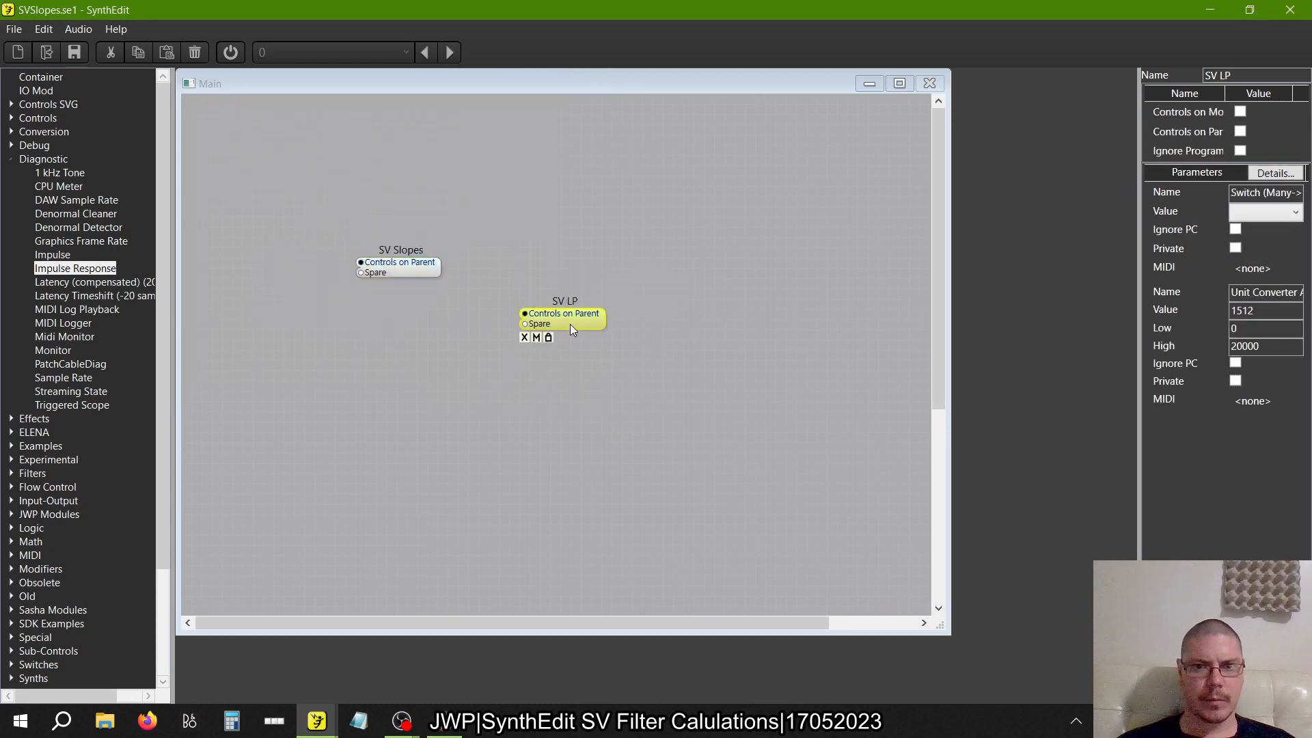
pyautogui.doubleClick(659, 296)
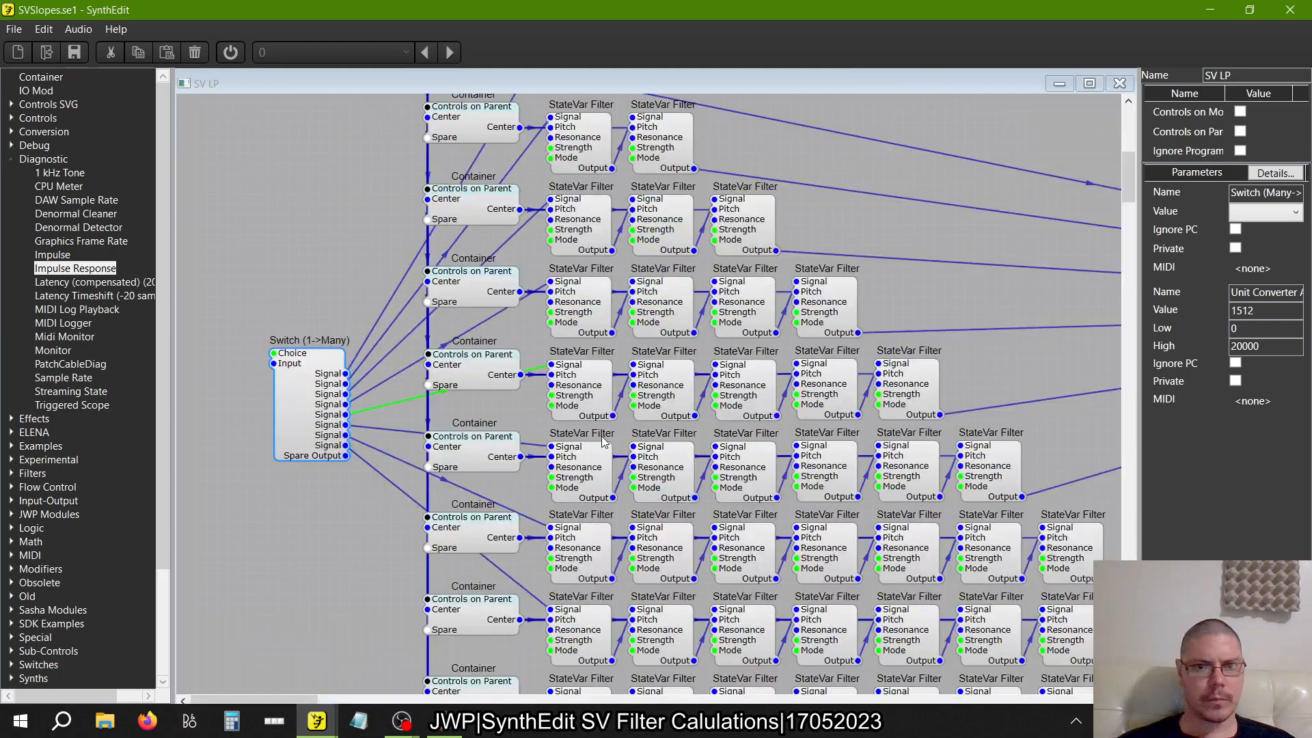
pyautogui.hotkey('alt', 'Tab')
pyautogui.hotkey('alt', 'Tab')
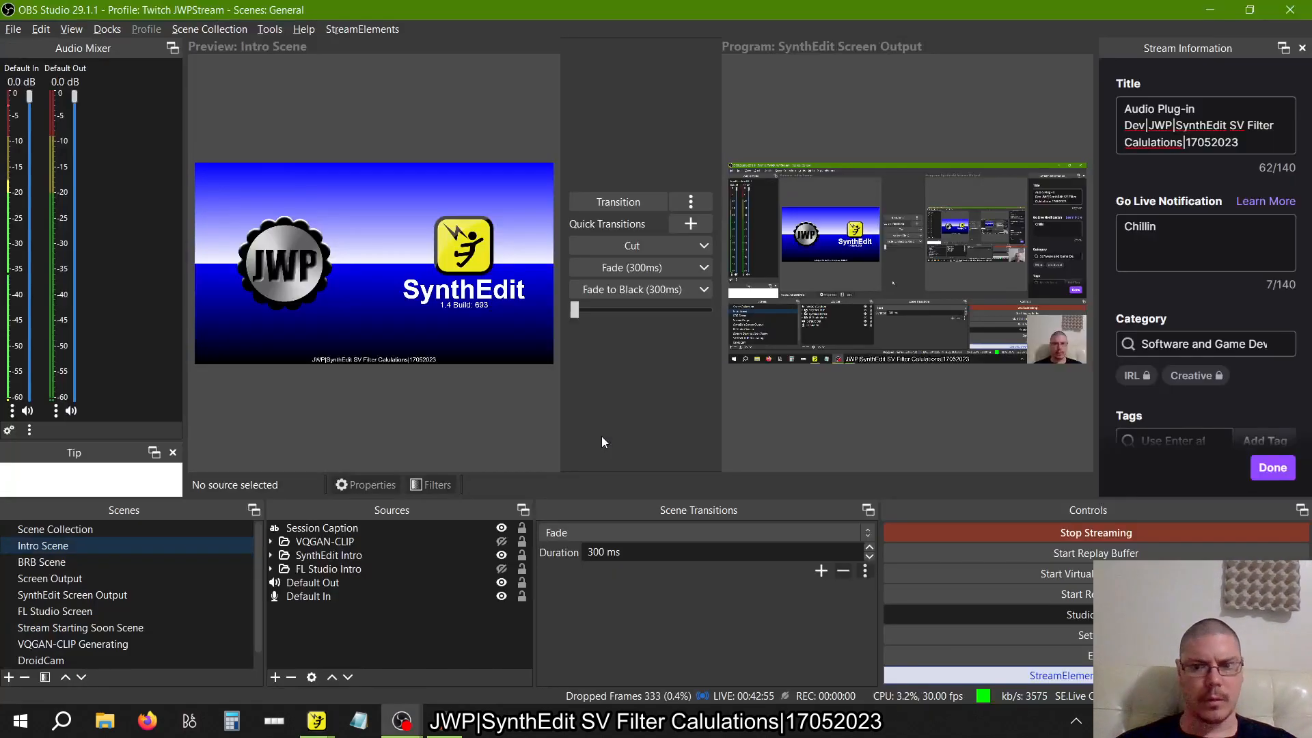
pyautogui.hotkey('alt', 'Tab')
# Move the Switch (1->Many) down and connect its spare outputs to the first filter's Signal input in rows nine to twelve
pyautogui.scroll(5, 847, 446)
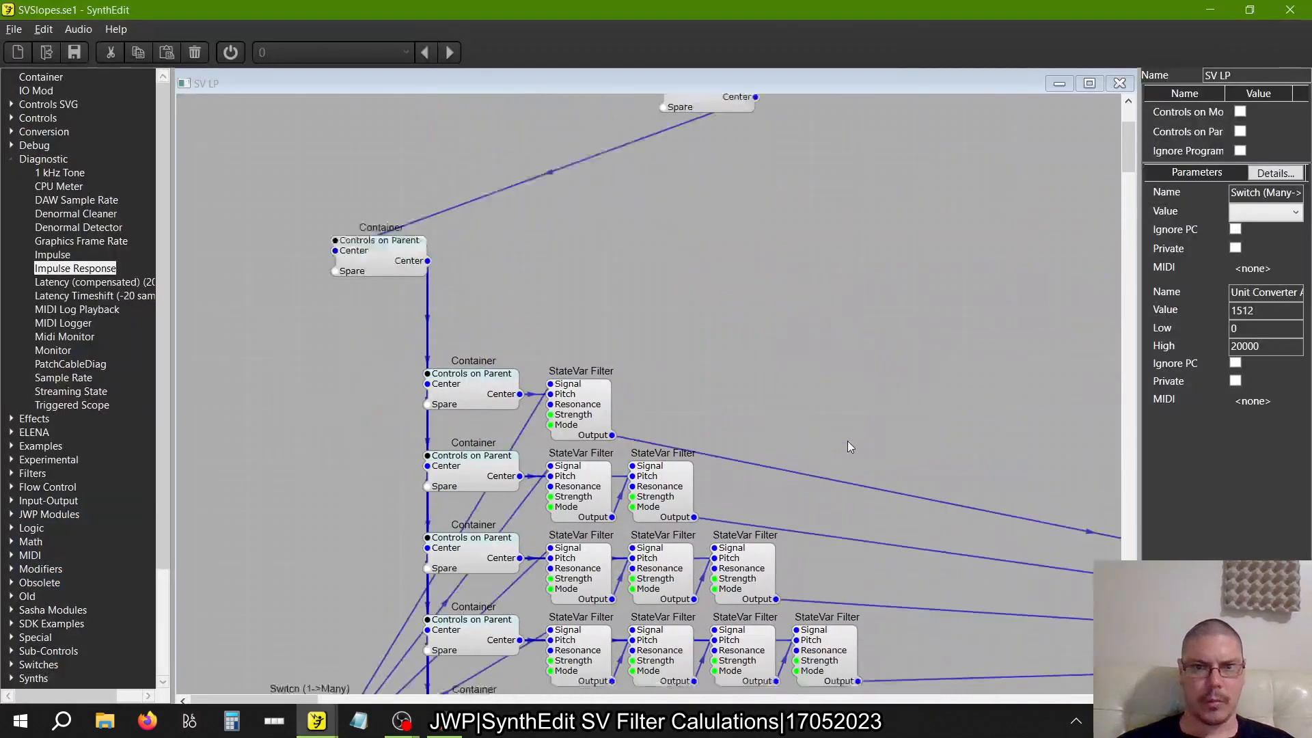
pyautogui.scroll(2, 847, 441)
pyautogui.scroll(-9, 848, 441)
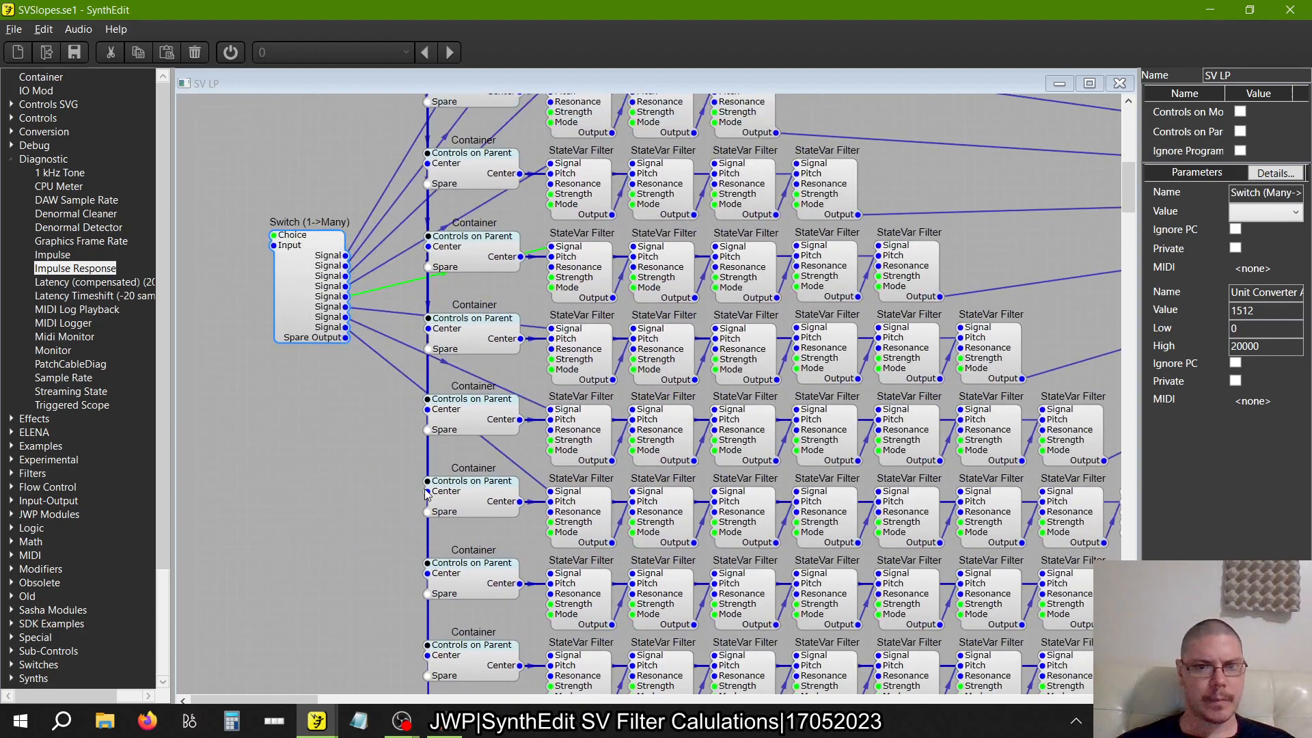
pyautogui.moveTo(302, 299); pyautogui.dragTo(273, 420)
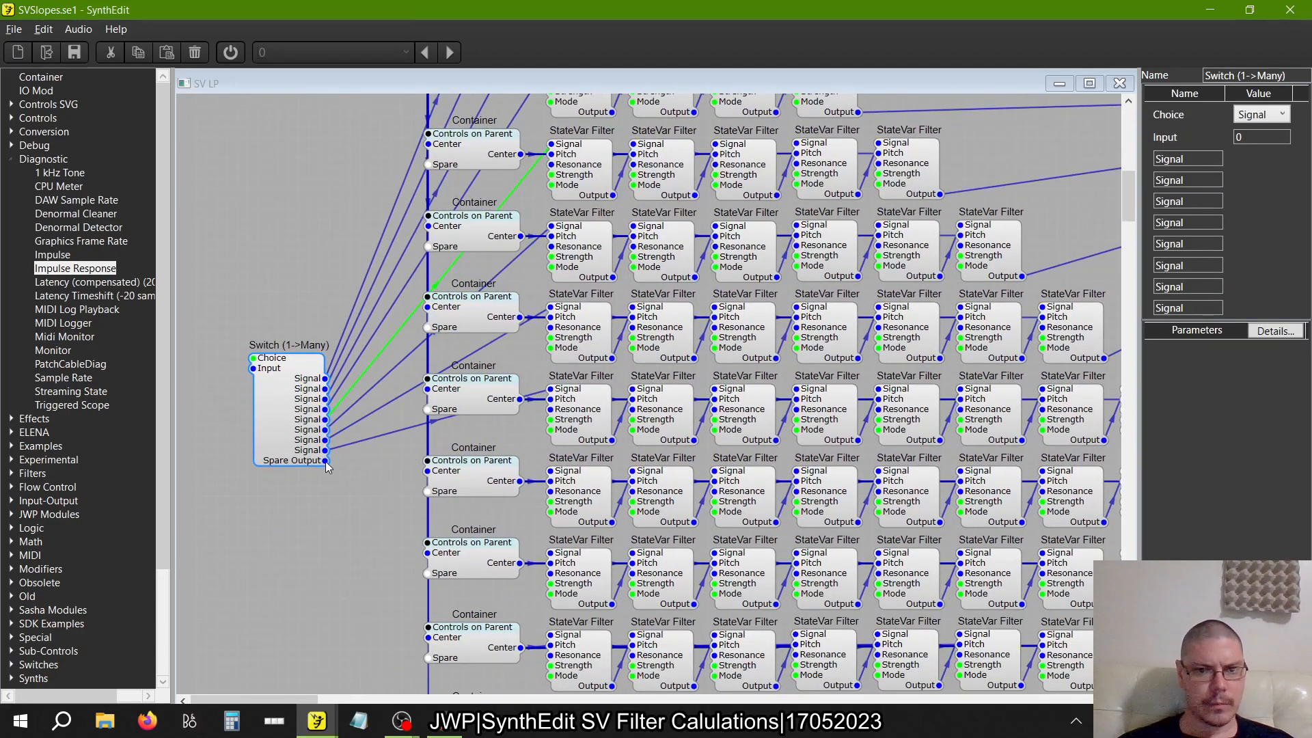
pyautogui.moveTo(325, 461); pyautogui.dragTo(548, 472)
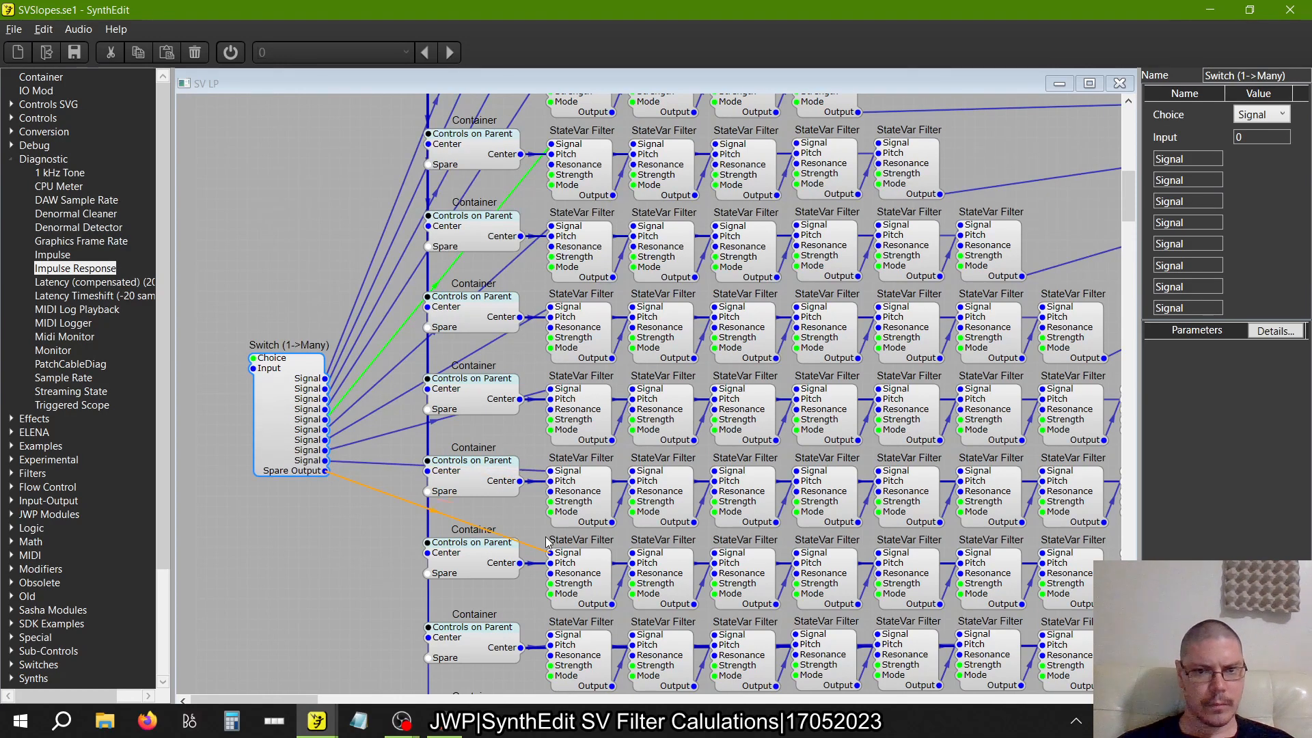
pyautogui.moveTo(557, 550); pyautogui.dragTo(552, 552)
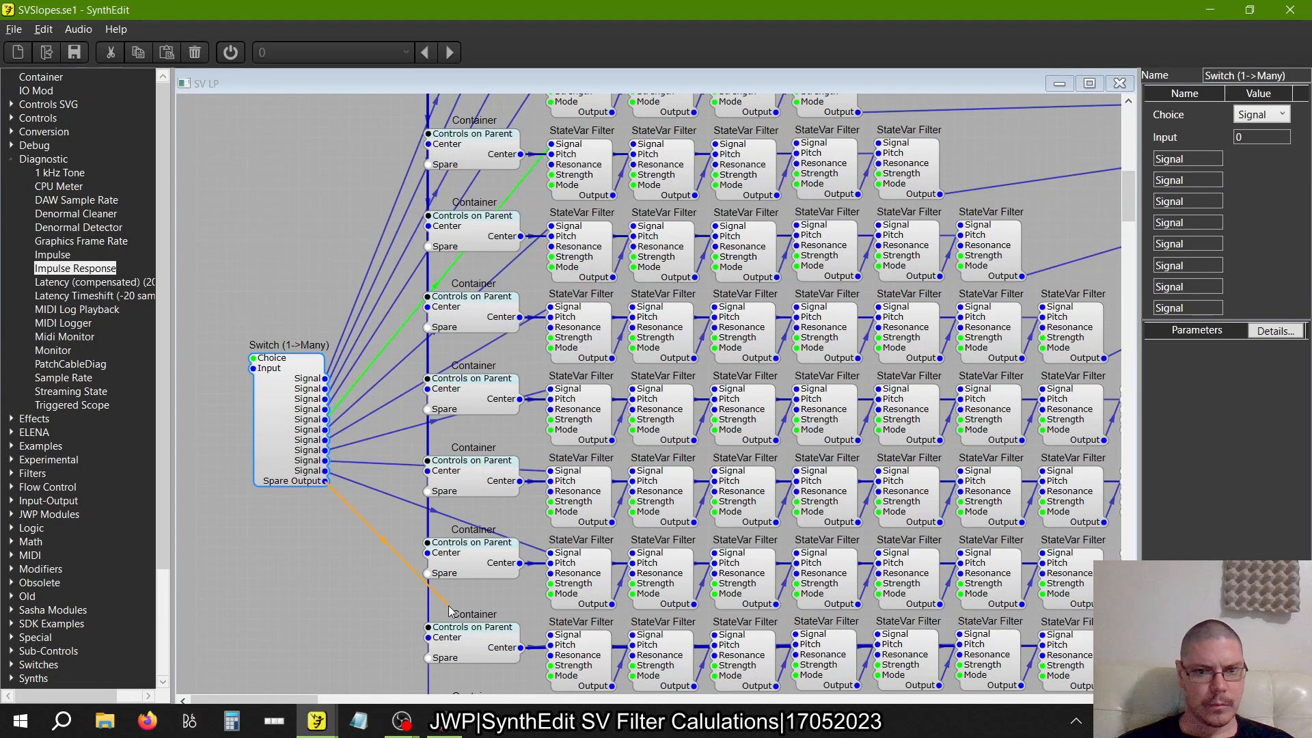
pyautogui.moveTo(449, 607); pyautogui.dragTo(555, 634)
pyautogui.scroll(-3, 387, 588)
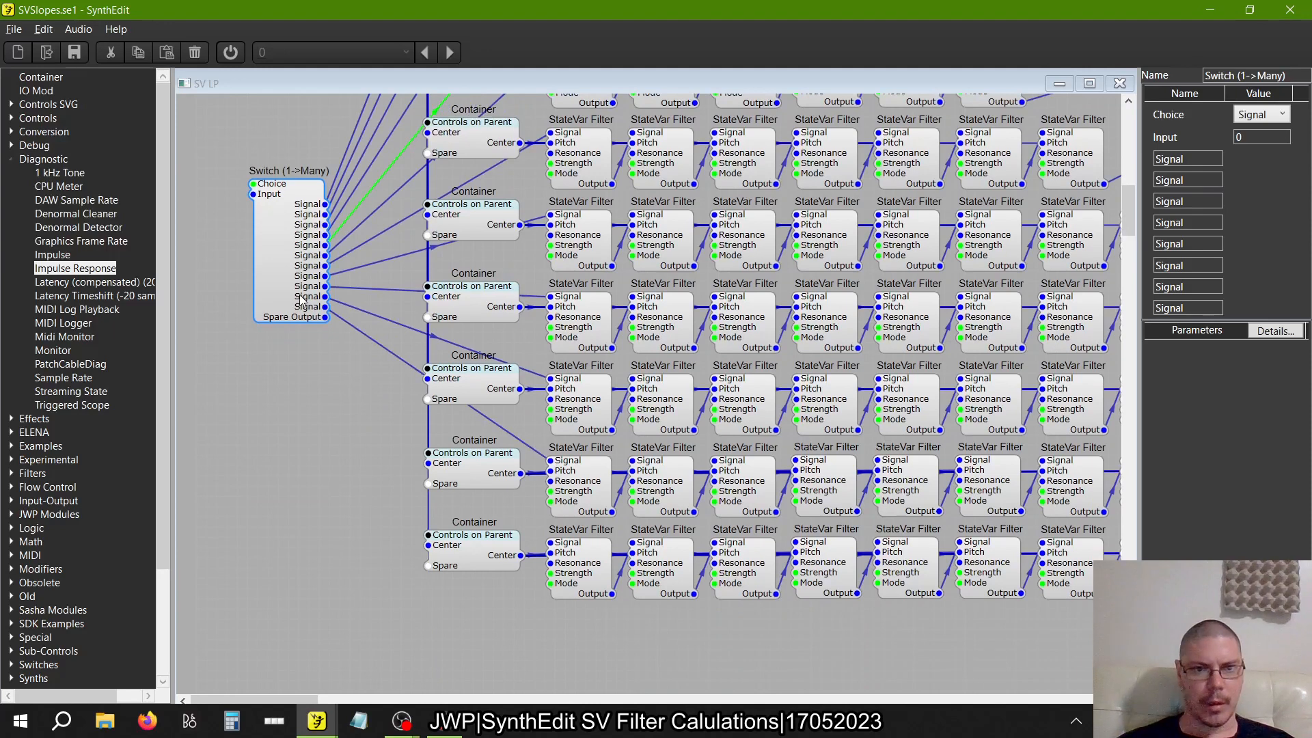
pyautogui.moveTo(300, 298); pyautogui.dragTo(550, 543)
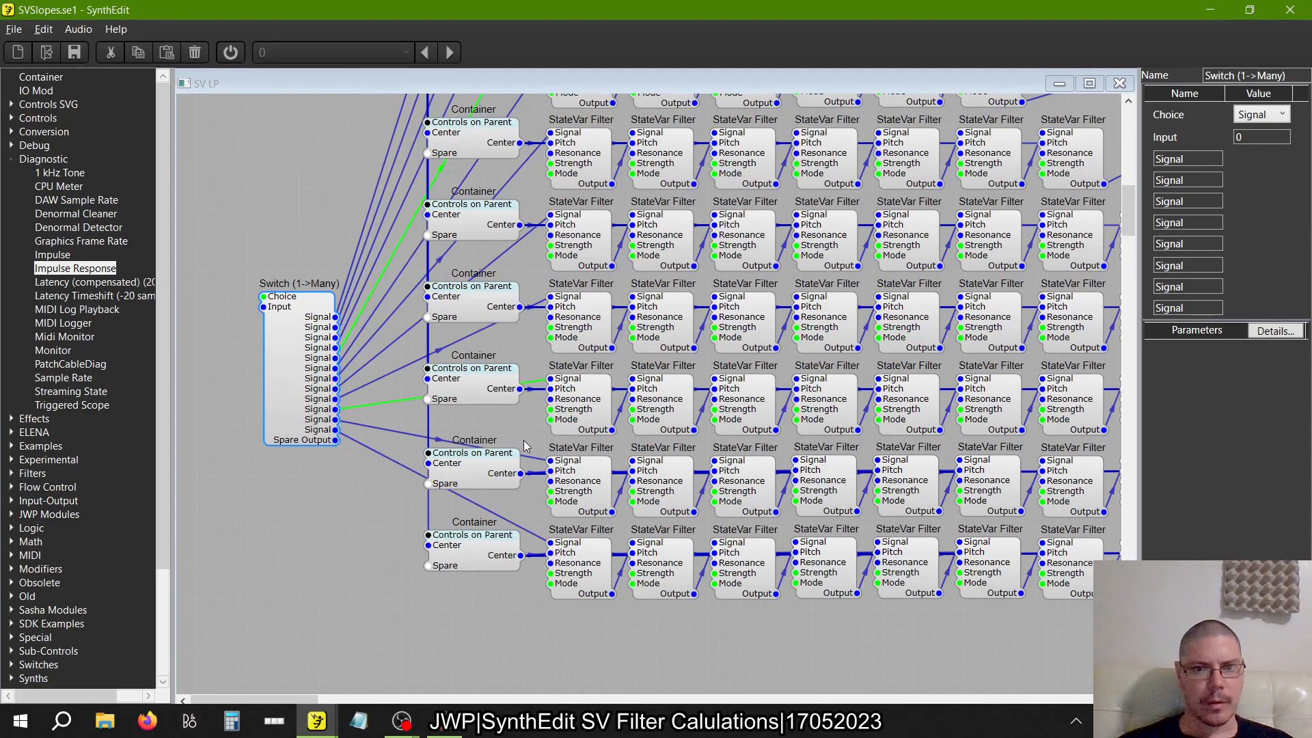
# Check the Mode options of the single StateVar Filter in the first row
pyautogui.scroll(10, 524, 440)
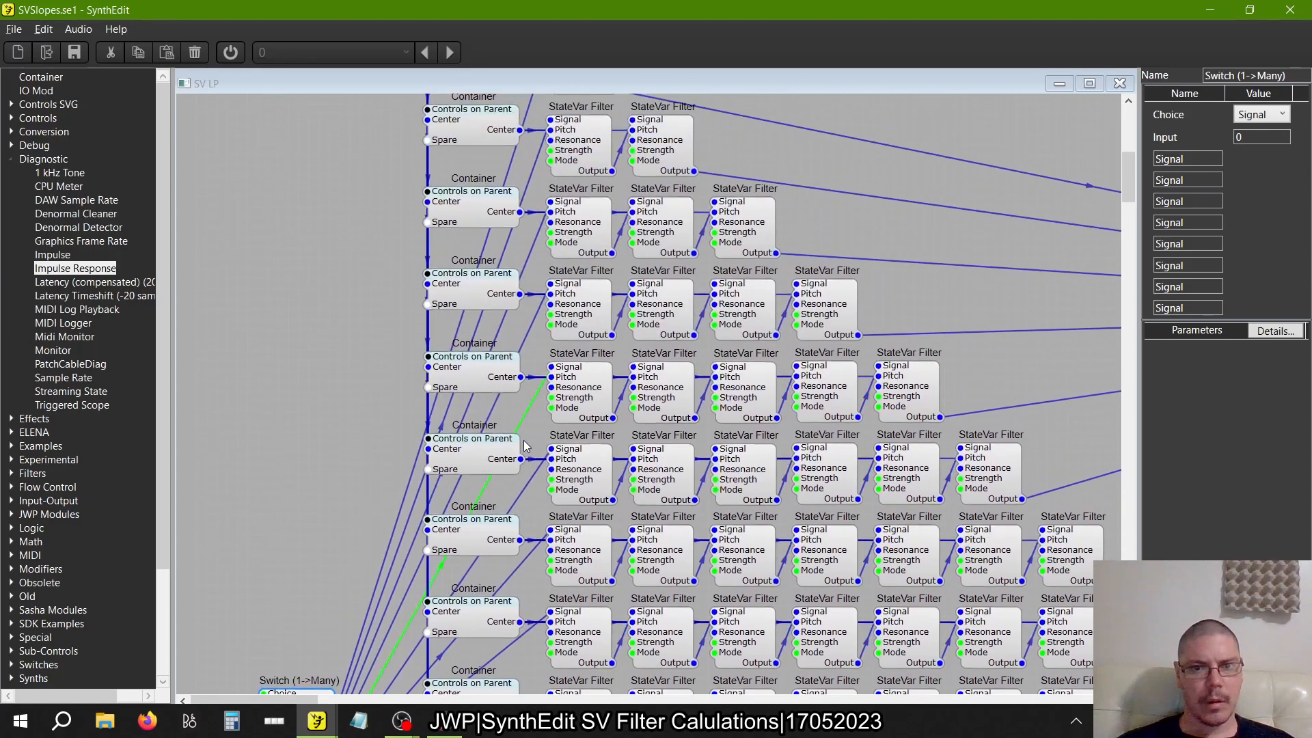
pyautogui.scroll(6, 524, 446)
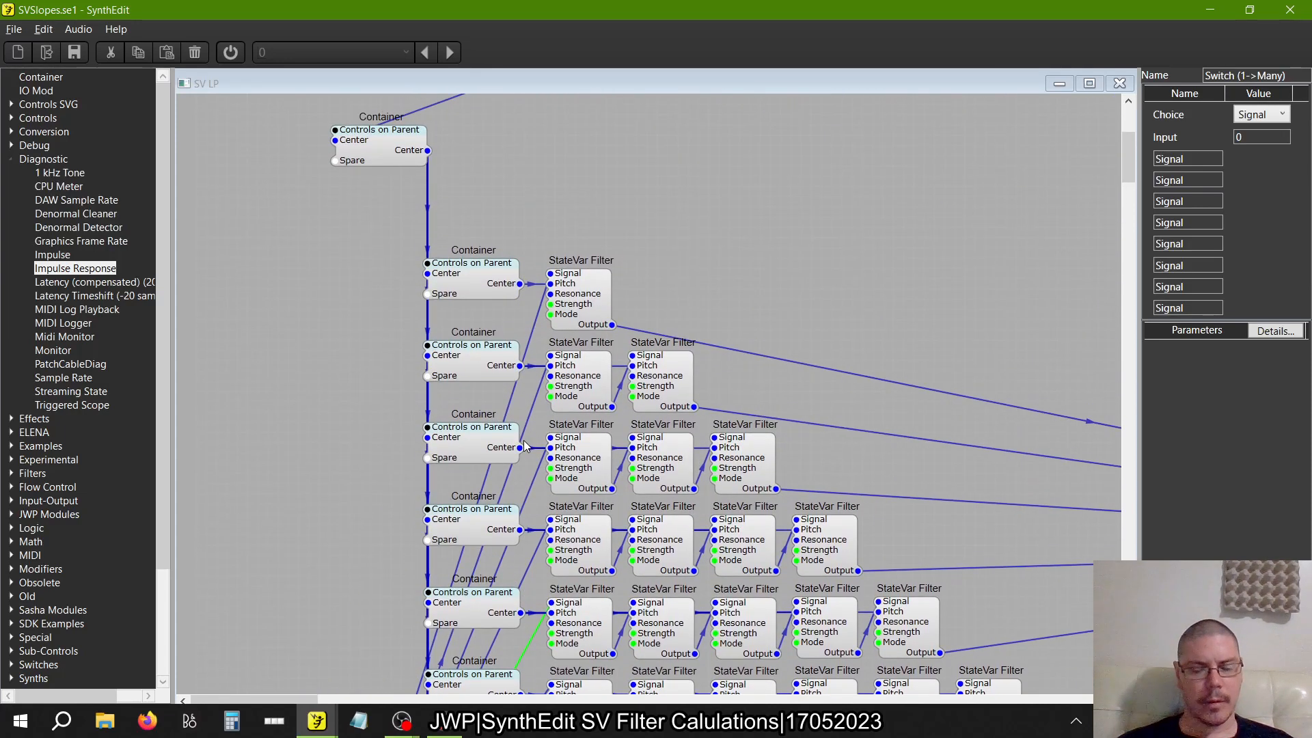
pyautogui.click(597, 325)
pyautogui.click(1267, 203)
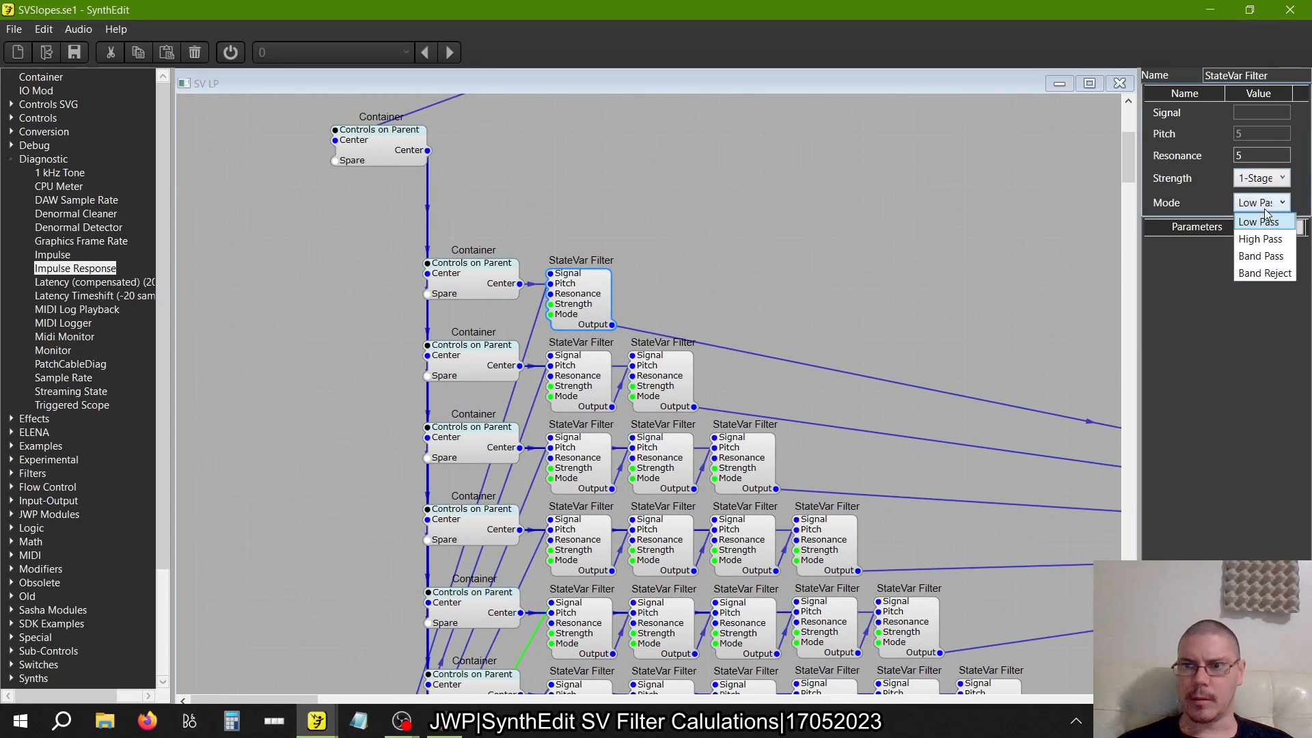
pyautogui.click(965, 259)
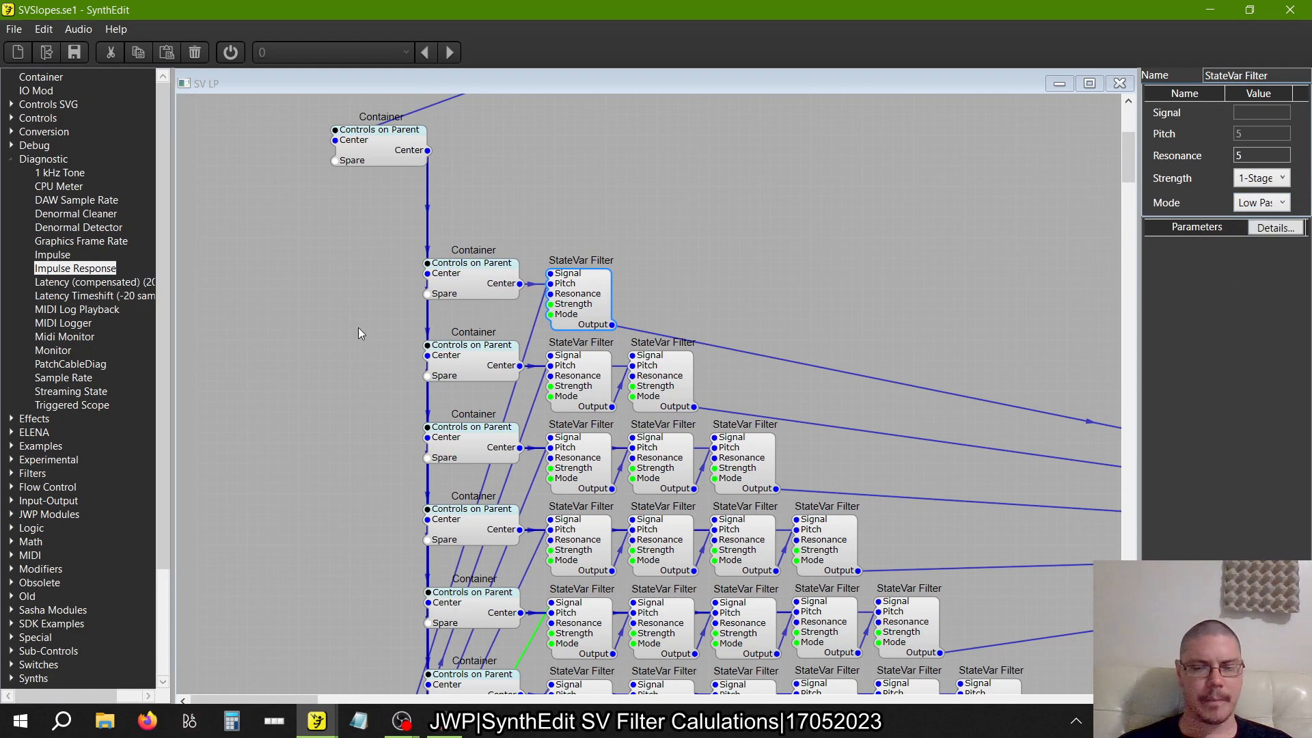
# Move the Switch (1->Many) up above the single-filter row, just beneath the upper Container
pyautogui.scroll(-10, 358, 326)
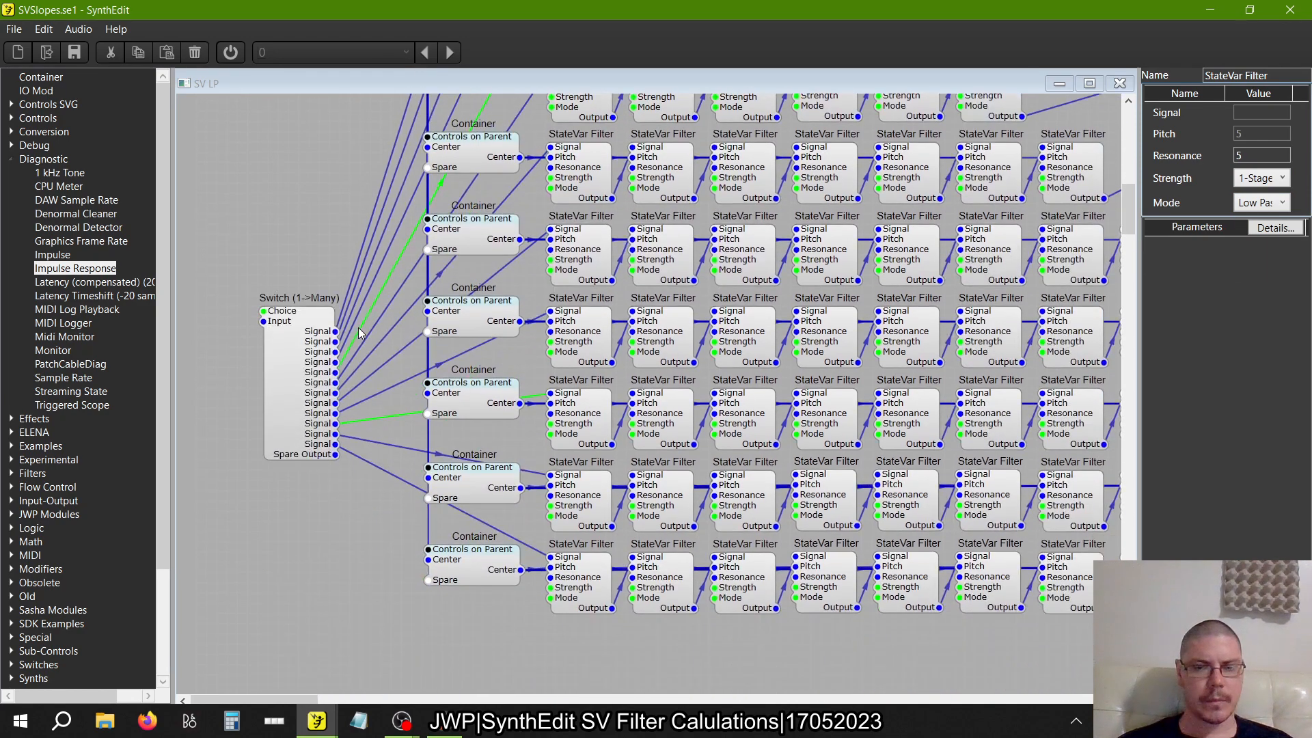
pyautogui.scroll(2, 358, 327)
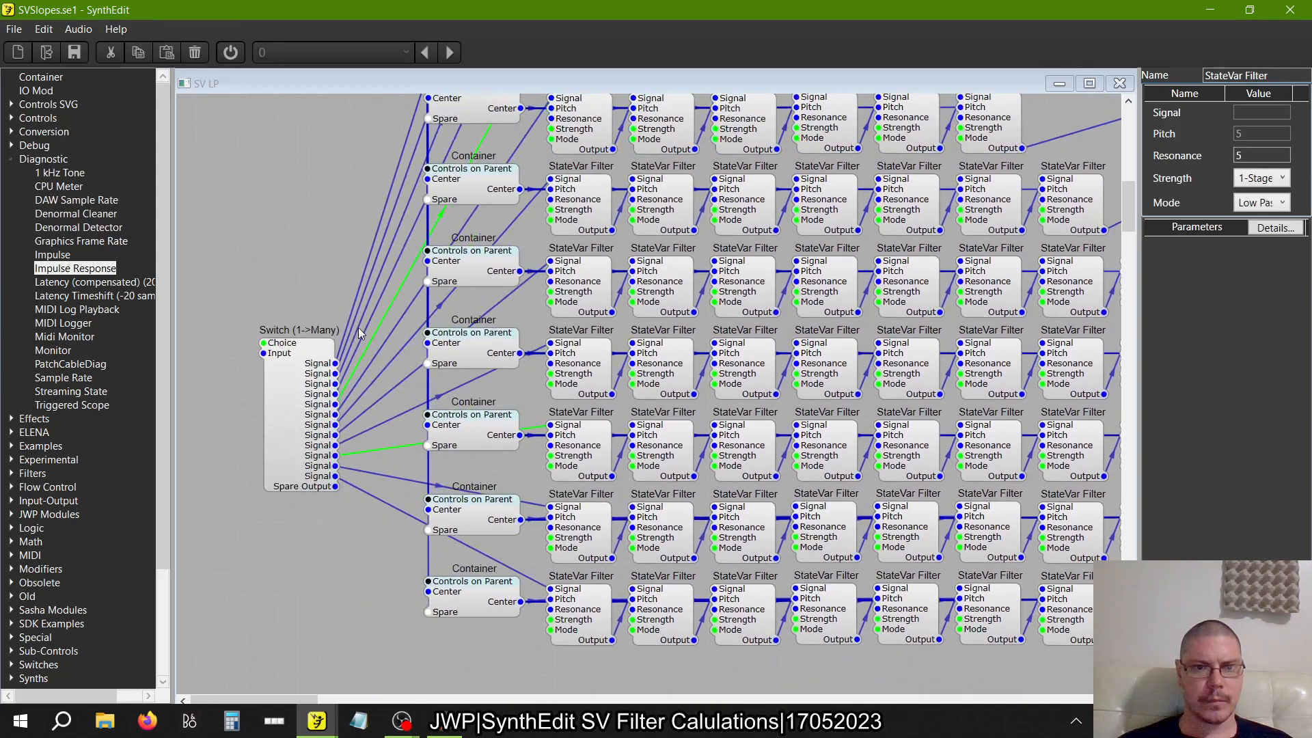
pyautogui.moveTo(301, 408); pyautogui.dragTo(514, 293)
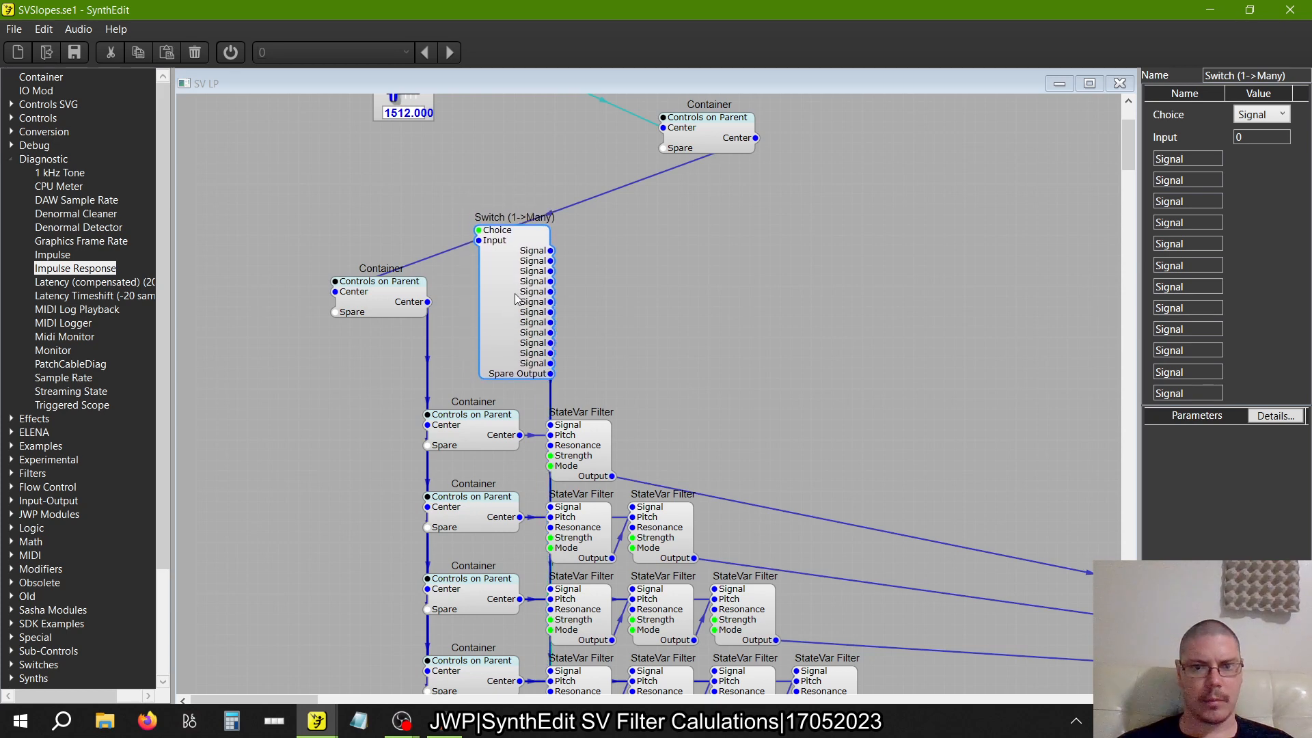
# Rename the twelve Signal outputs of the Switch (1->Many) in order as 1 through 12
pyautogui.moveTo(1208, 158); pyautogui.dragTo(916, 191)
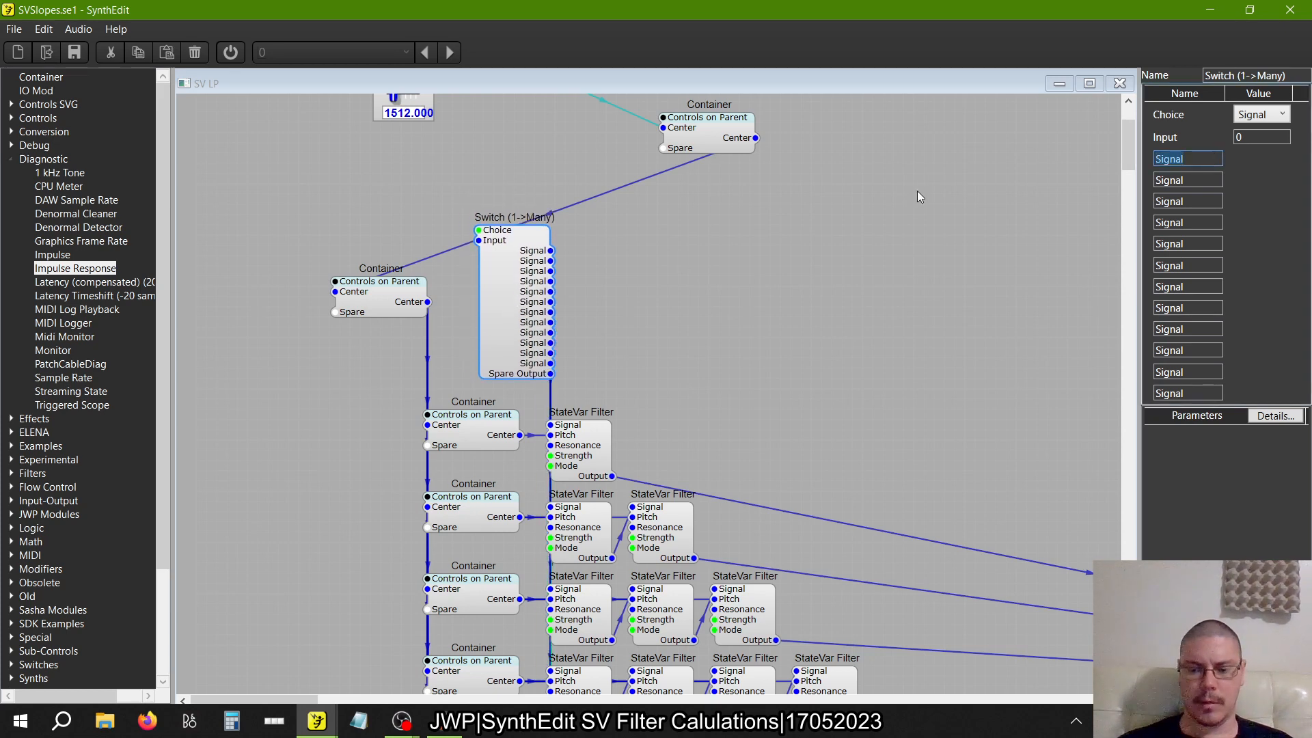
pyautogui.write('1')
pyautogui.press('Tab')
pyautogui.write('2')
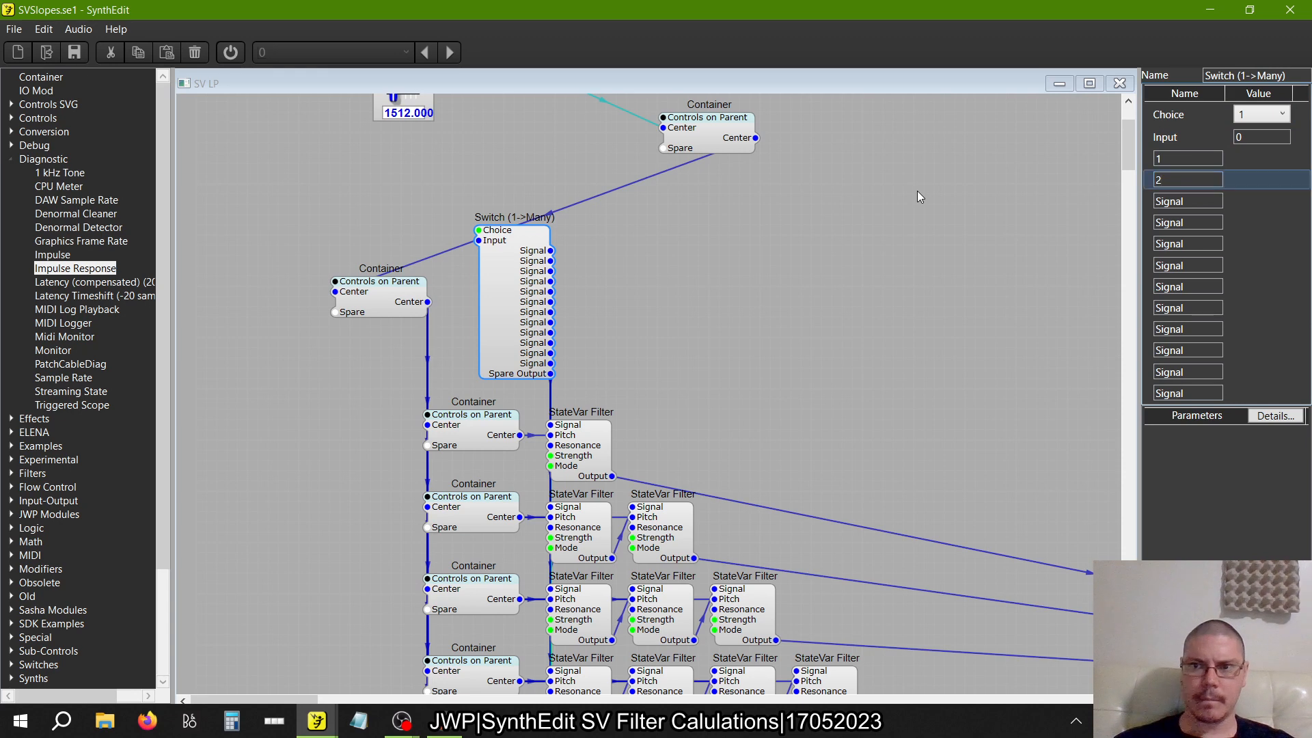
pyautogui.press('Tab')
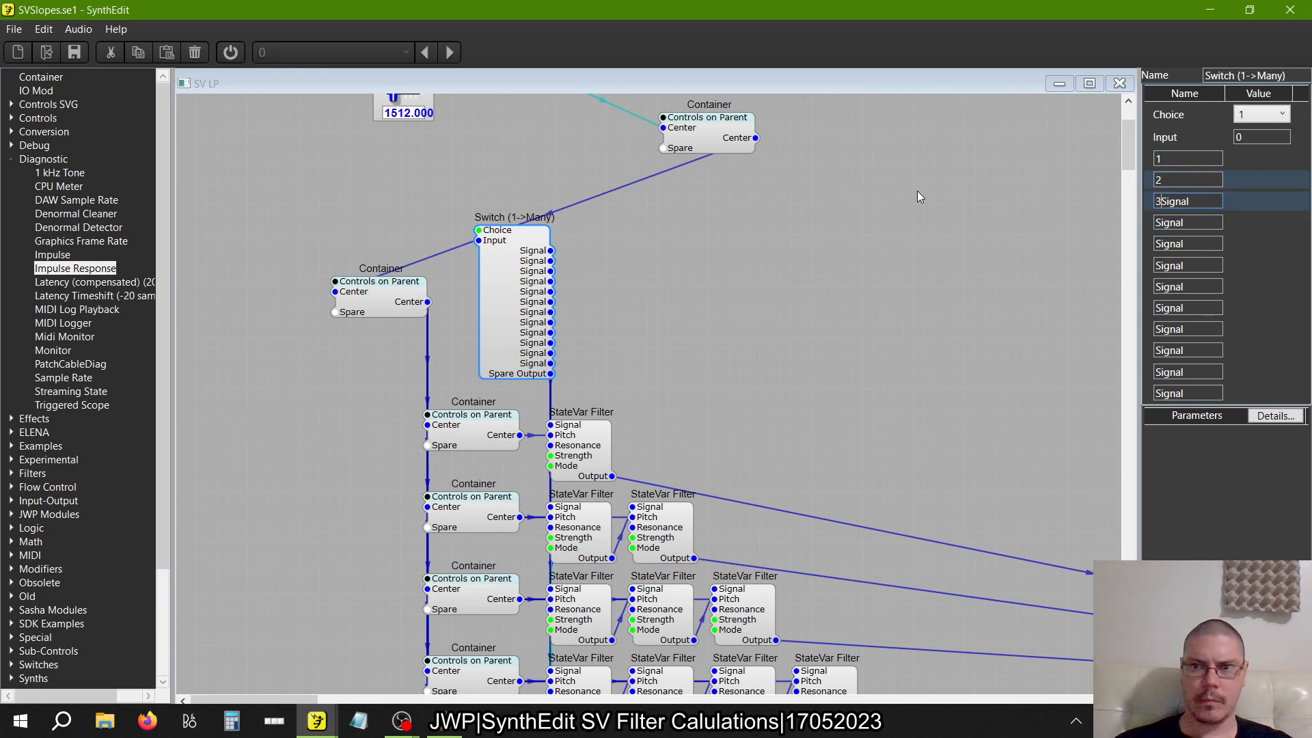
pyautogui.moveTo(1201, 201); pyautogui.dragTo(1024, 215)
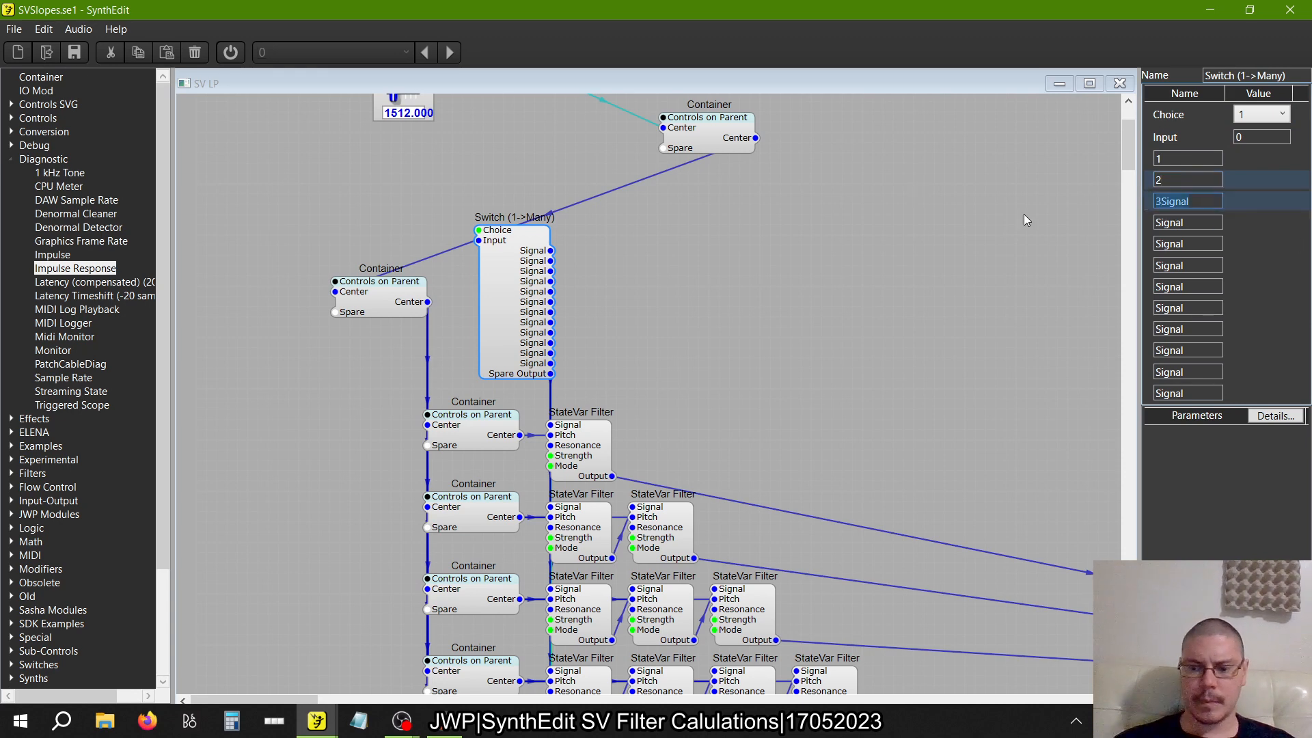
pyautogui.write('3')
pyautogui.press('Tab')
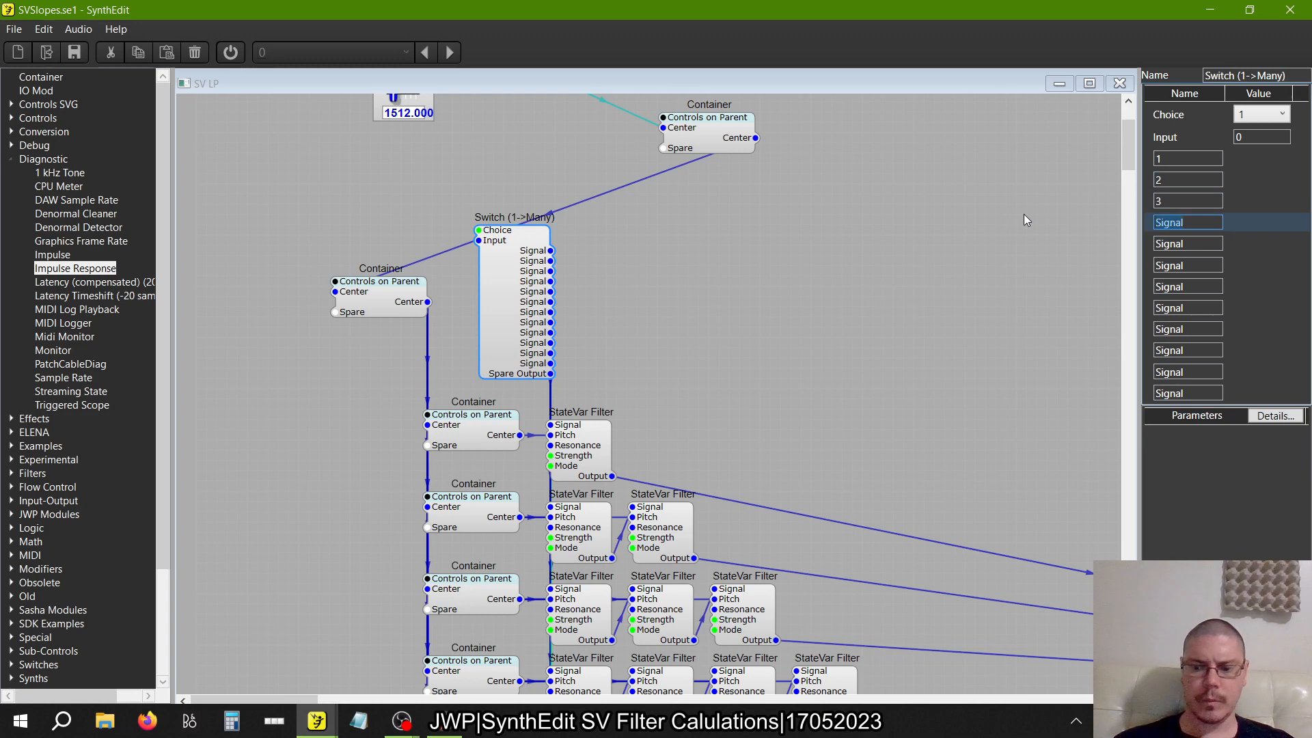
pyautogui.write('4')
pyautogui.press('Tab')
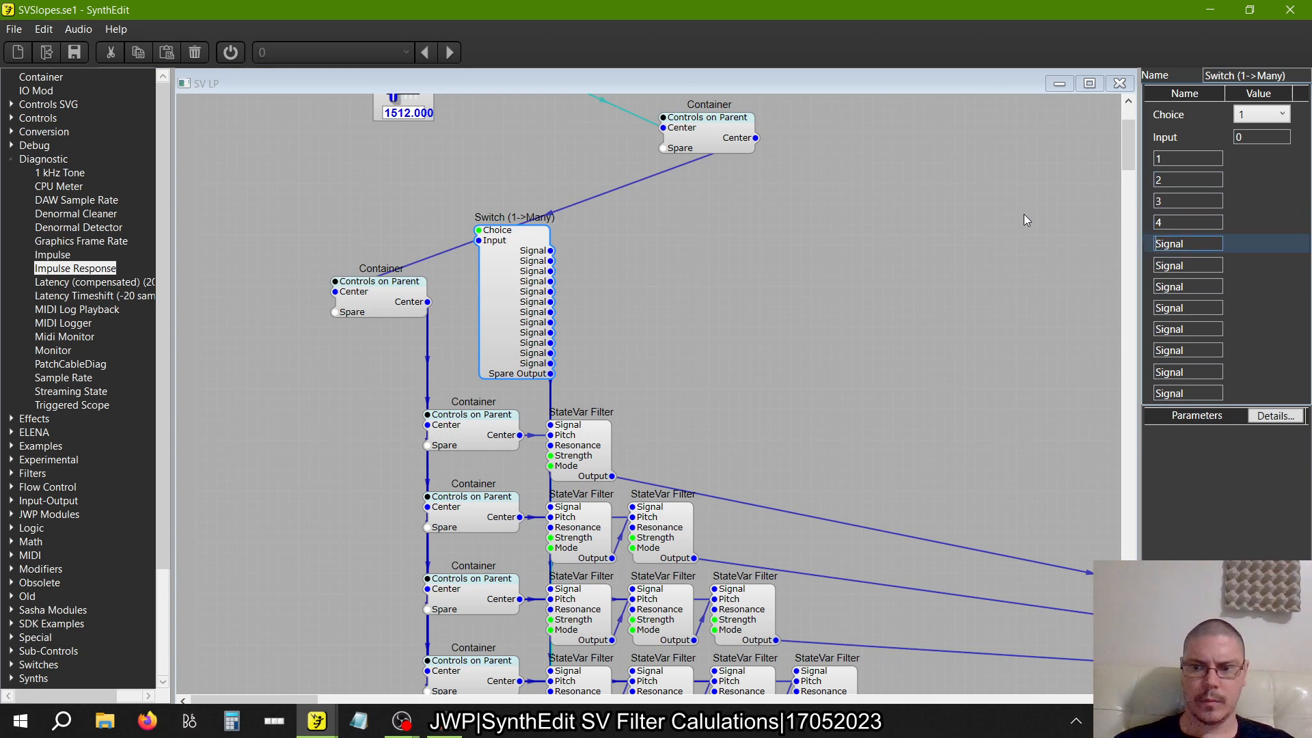
pyautogui.write('5')
pyautogui.press('Tab')
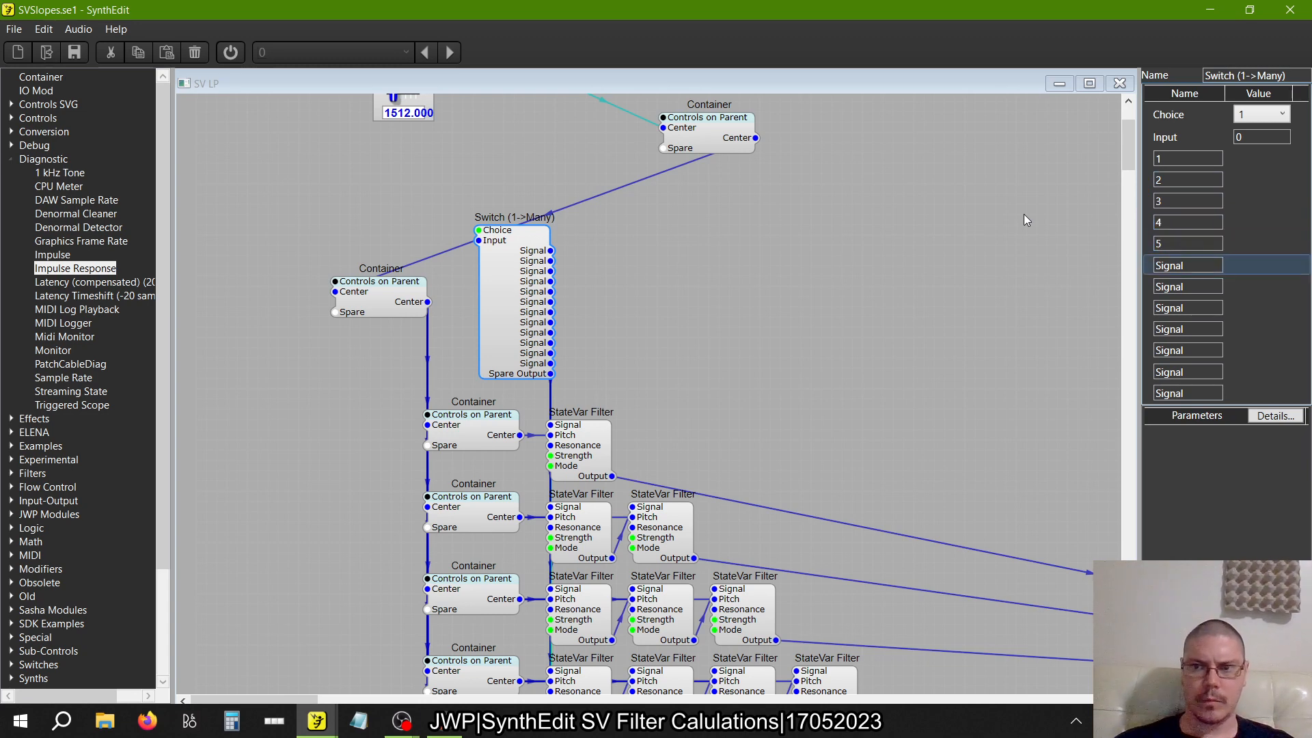
pyautogui.write('6')
pyautogui.press('Tab')
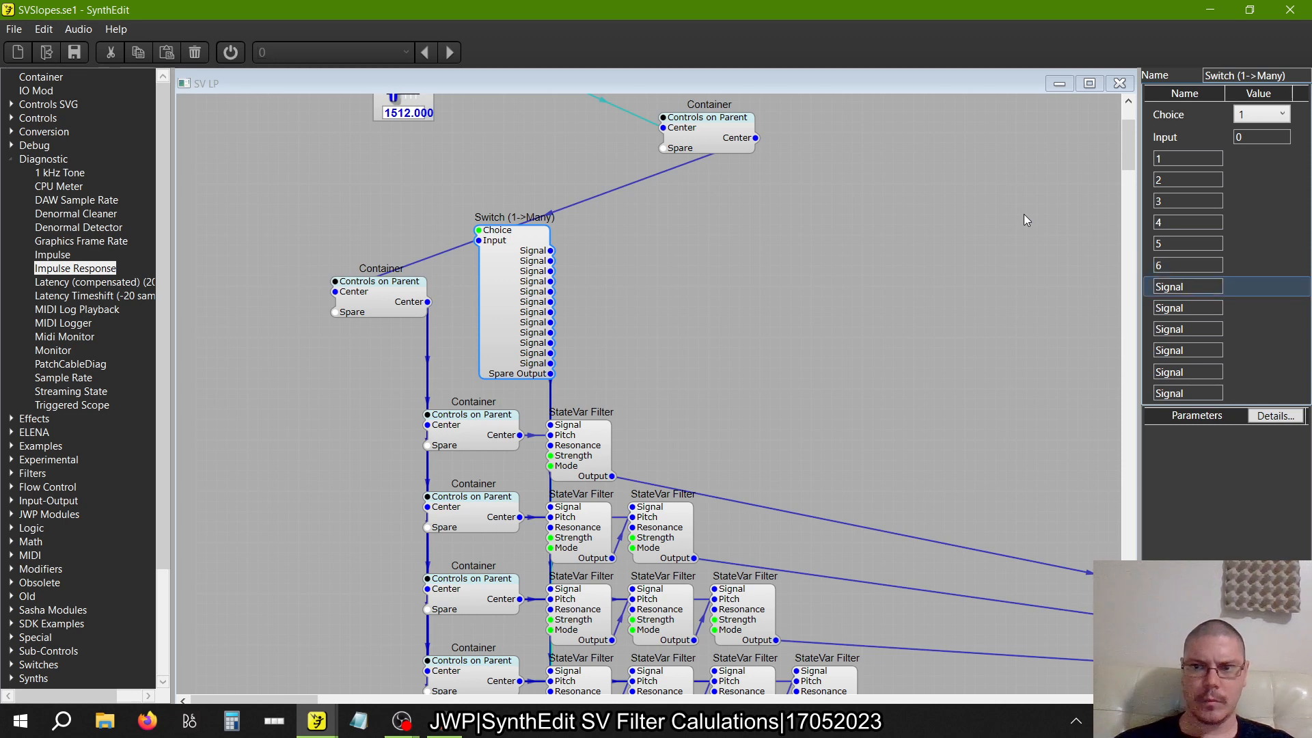
pyautogui.write('7')
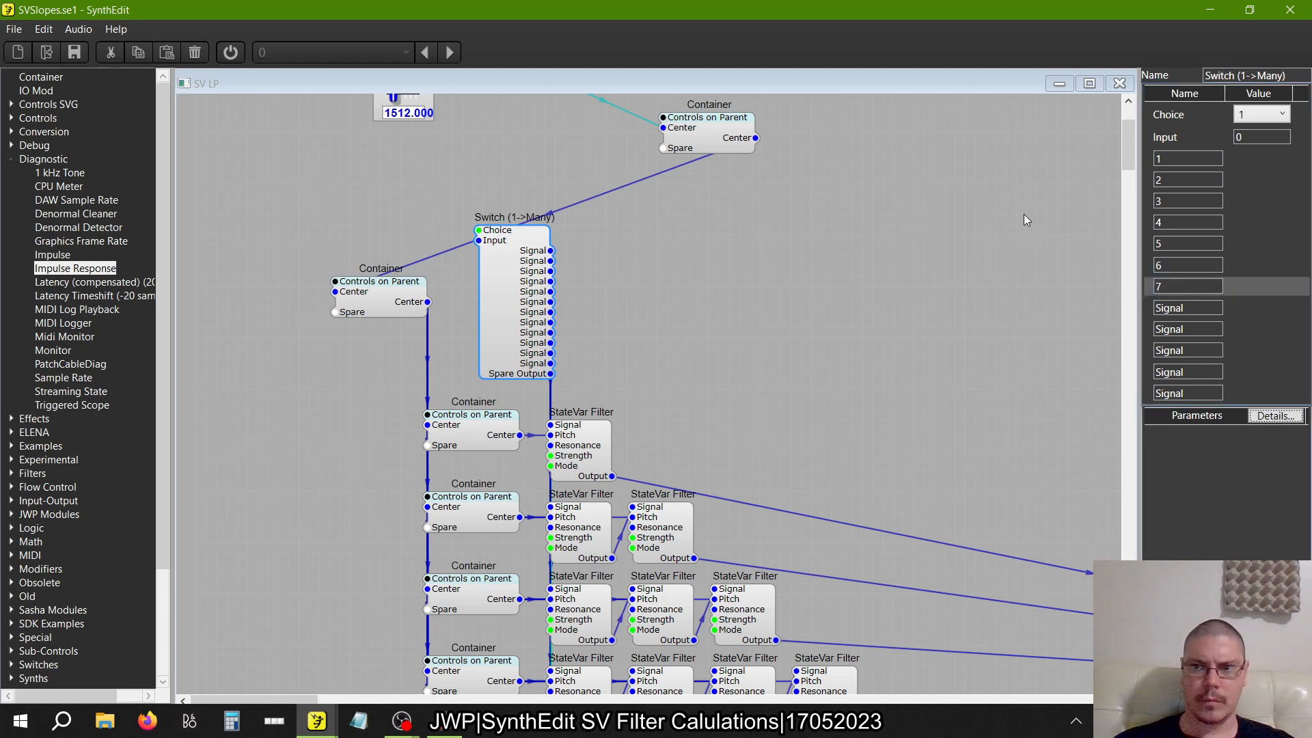
pyautogui.press('Tab')
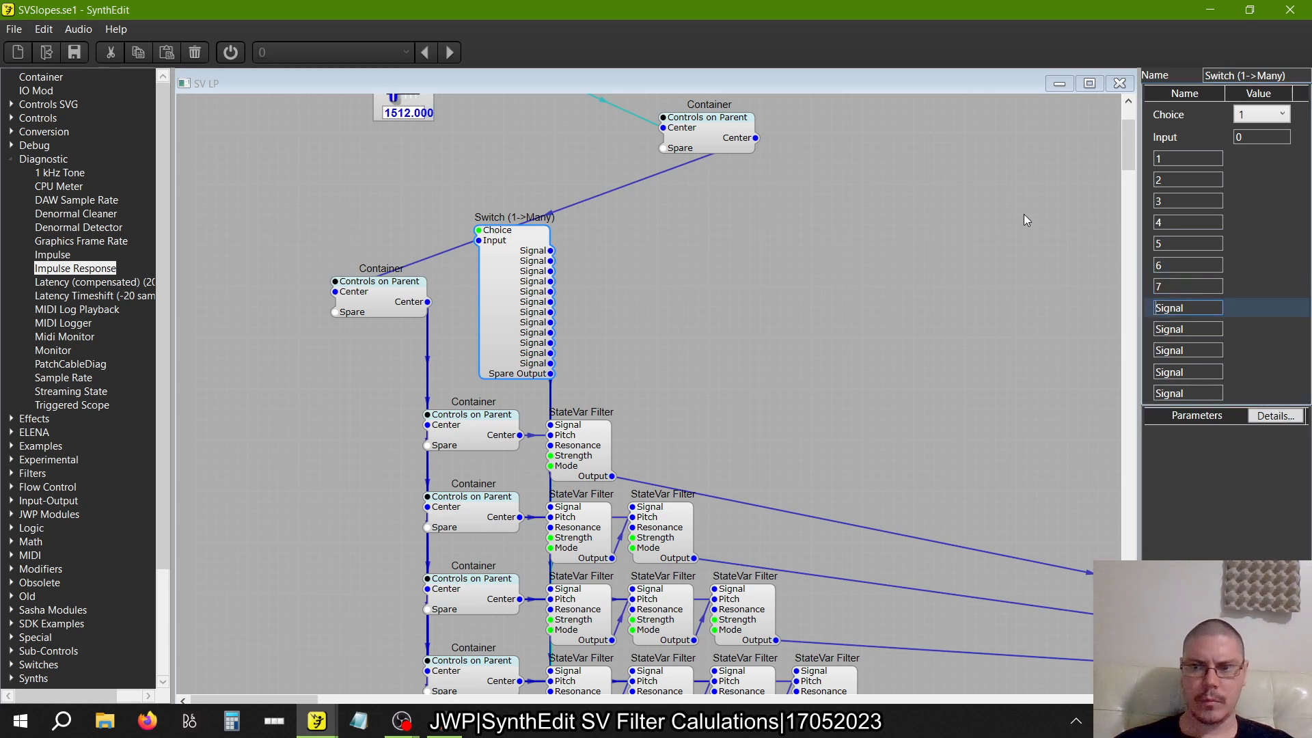
pyautogui.write('8')
pyautogui.press('Tab')
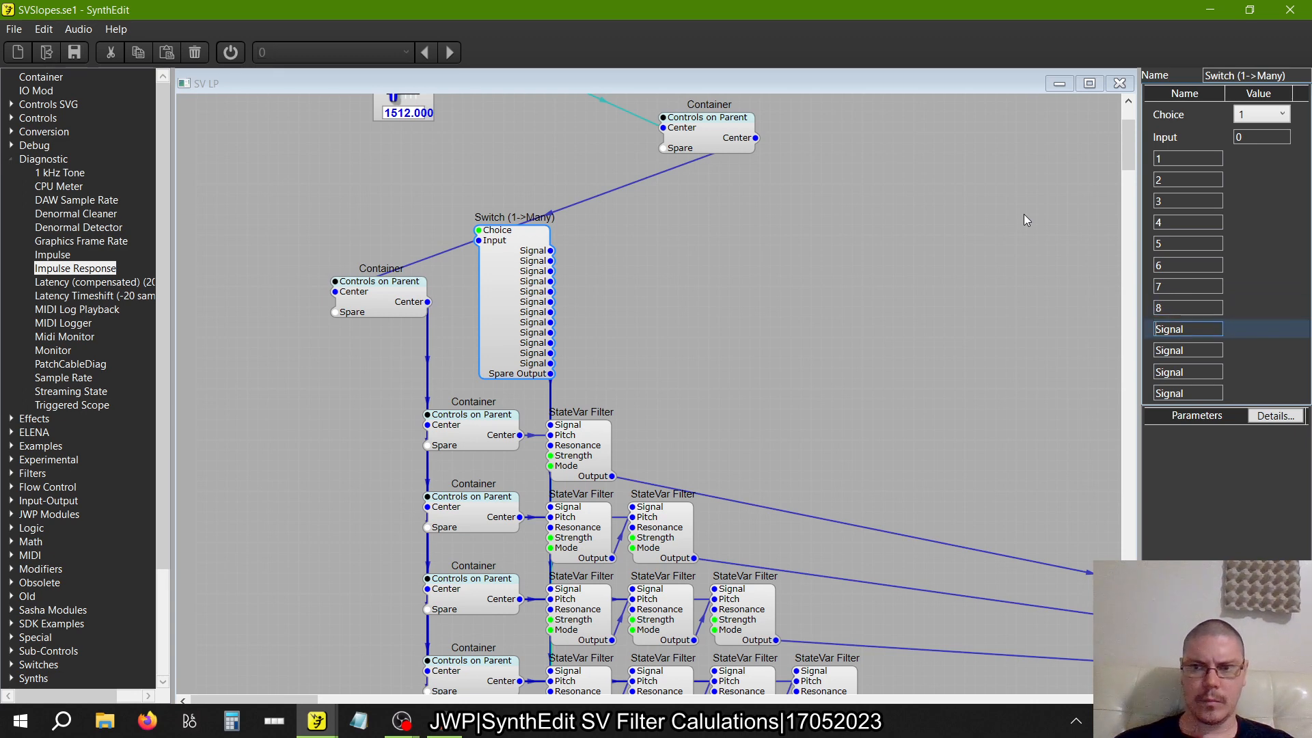
pyautogui.write('9')
pyautogui.press('Tab')
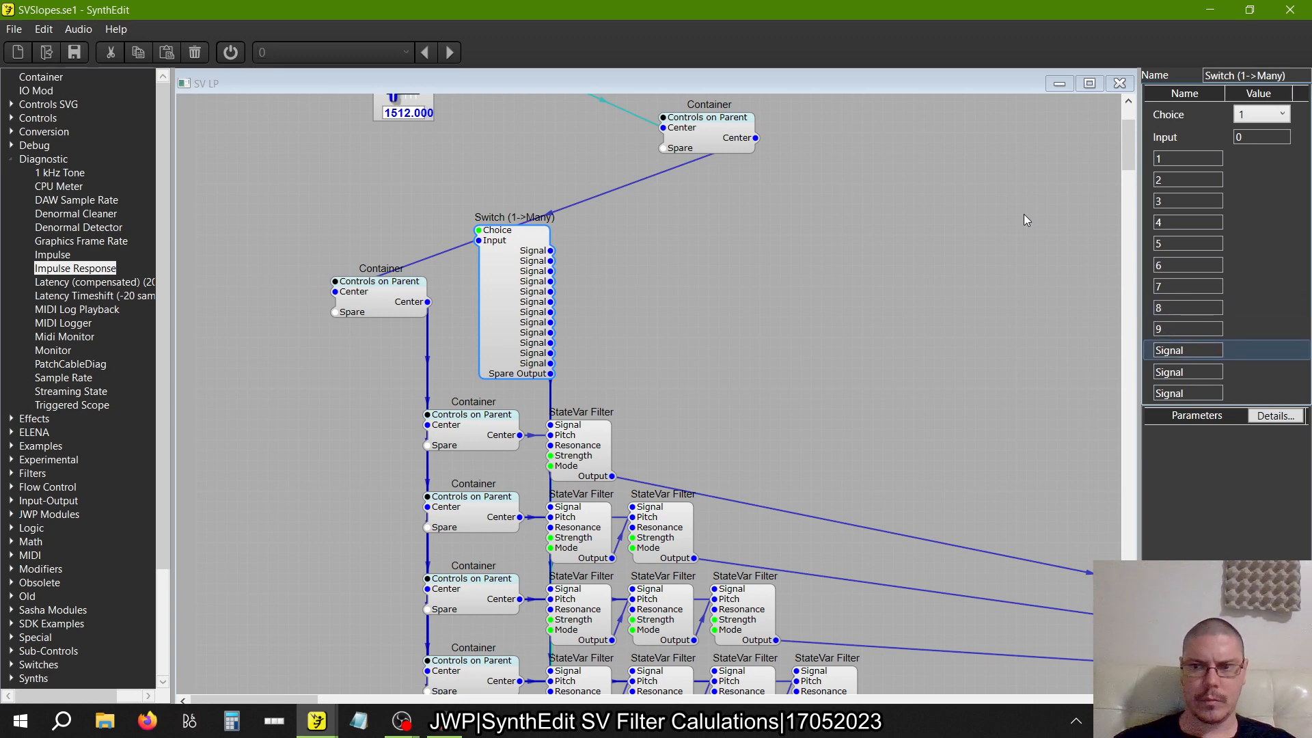
pyautogui.write('10')
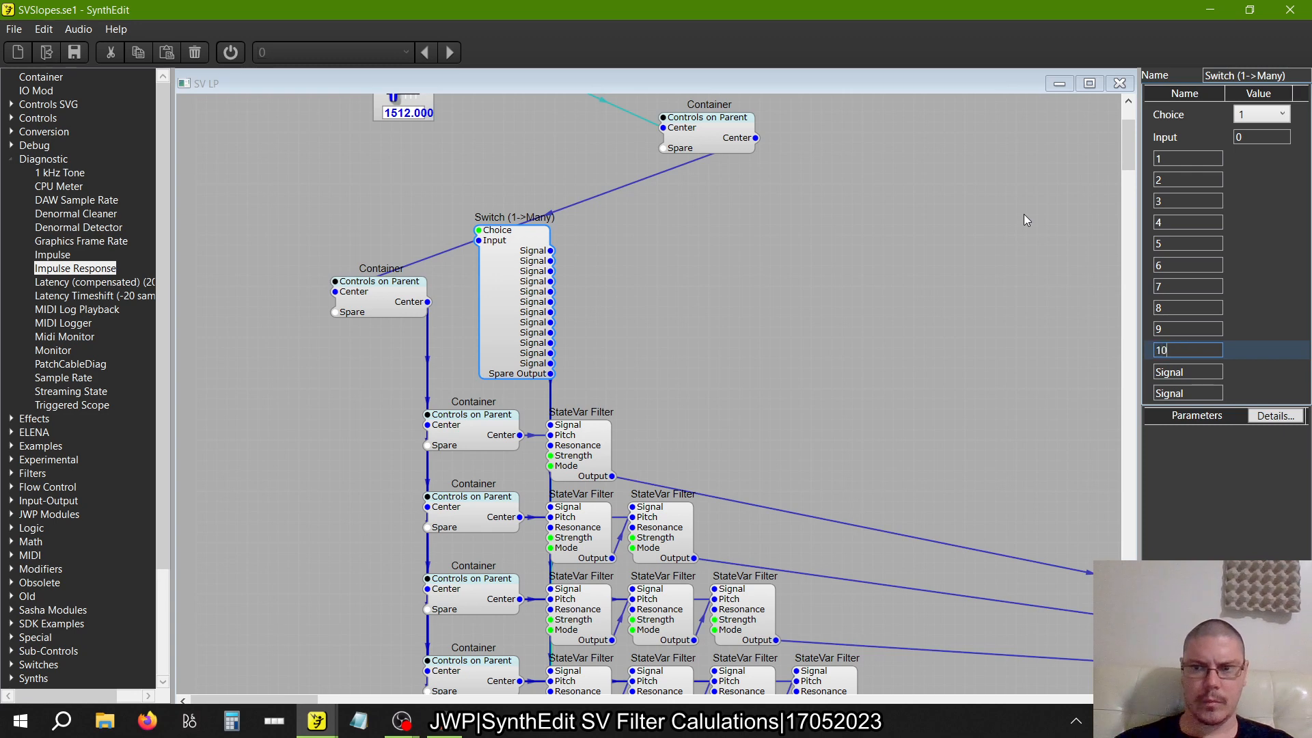
pyautogui.press('Tab')
pyautogui.write('11')
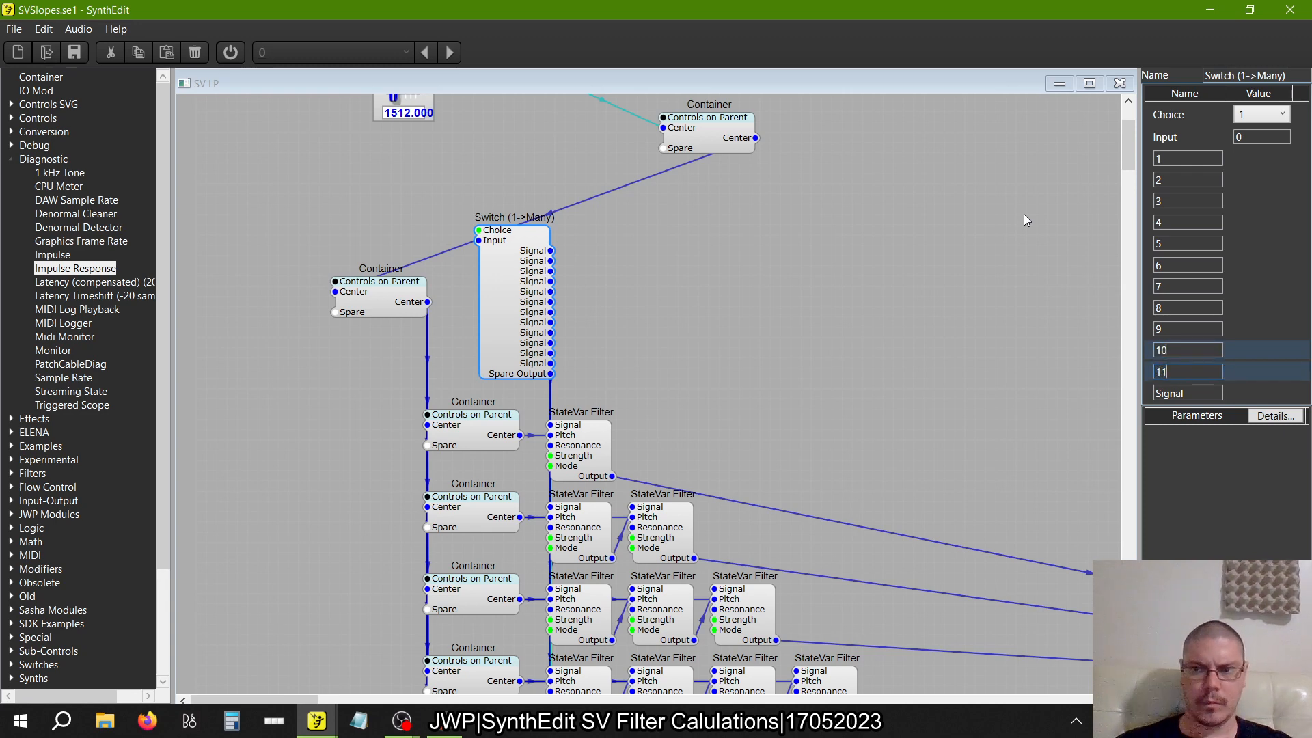
pyautogui.press('Tab')
pyautogui.write('12')
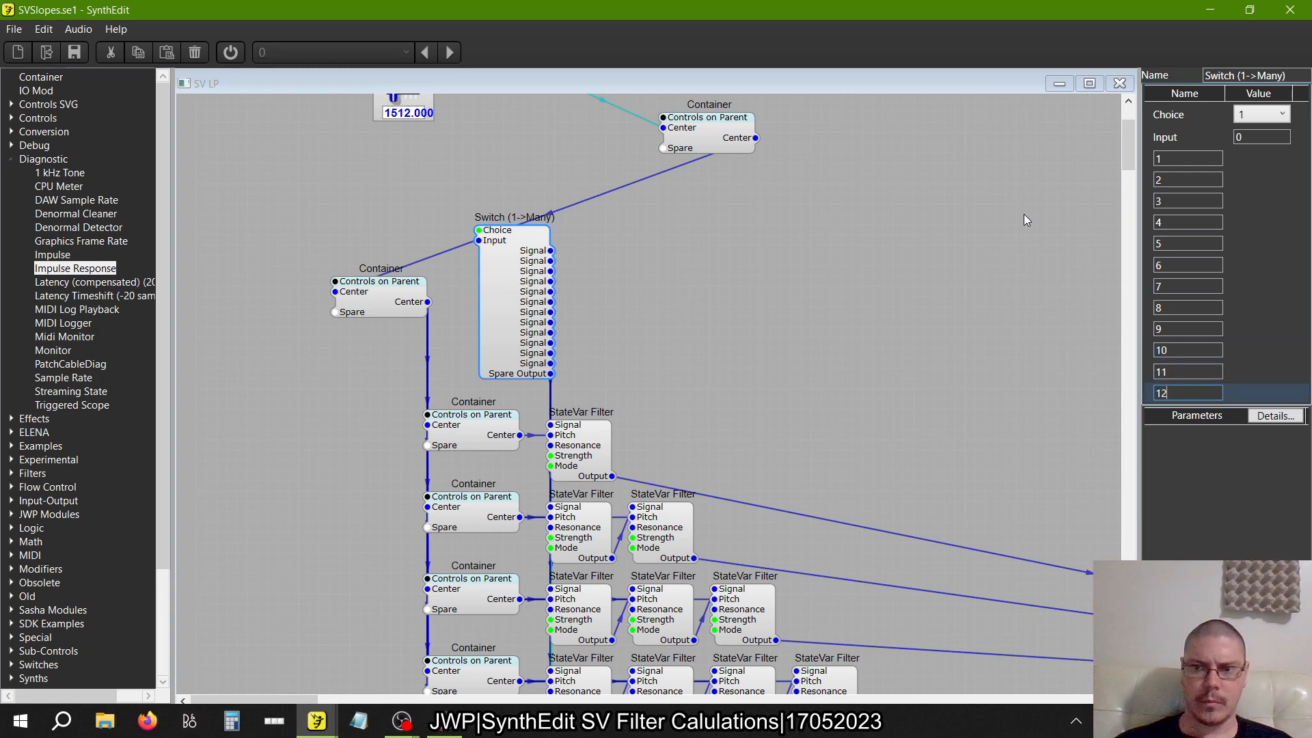
pyautogui.press('Tab')
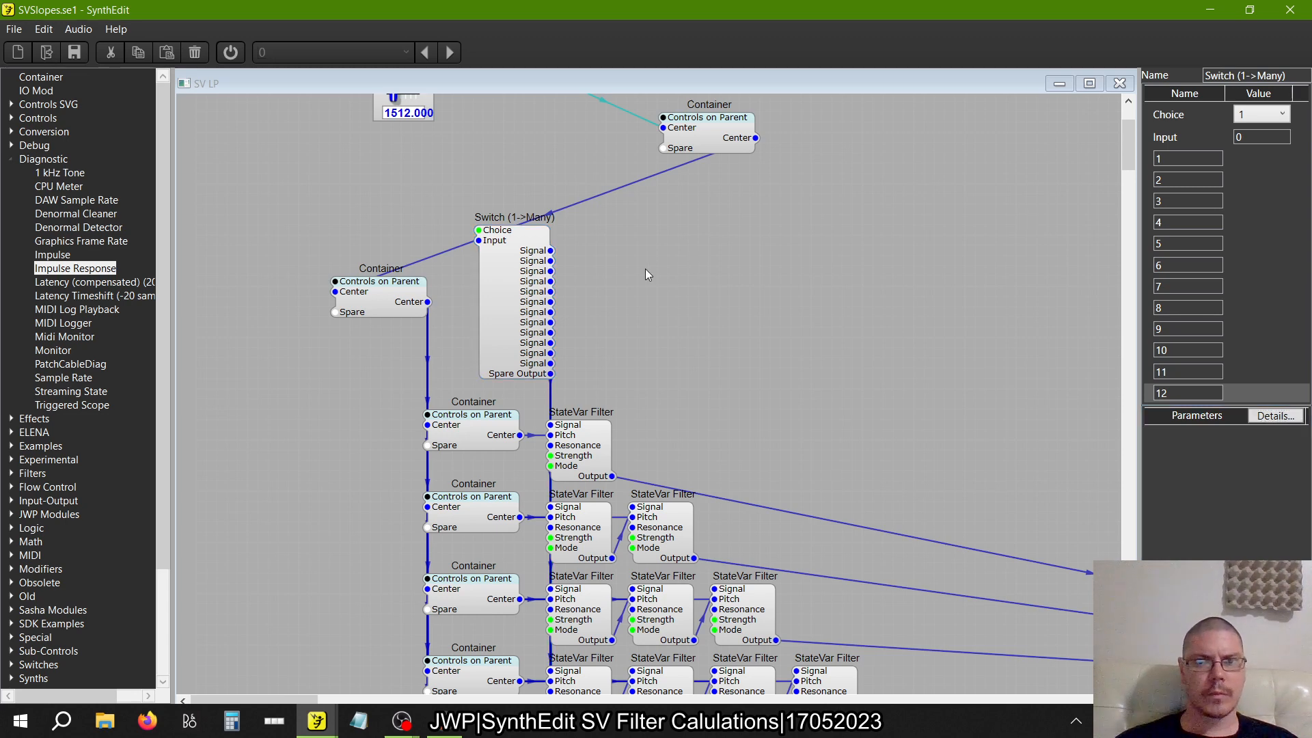
# Rename the twelve Output inputs of the Switch (Many->1) in order as 1 through 12
pyautogui.scroll(3, 645, 274)
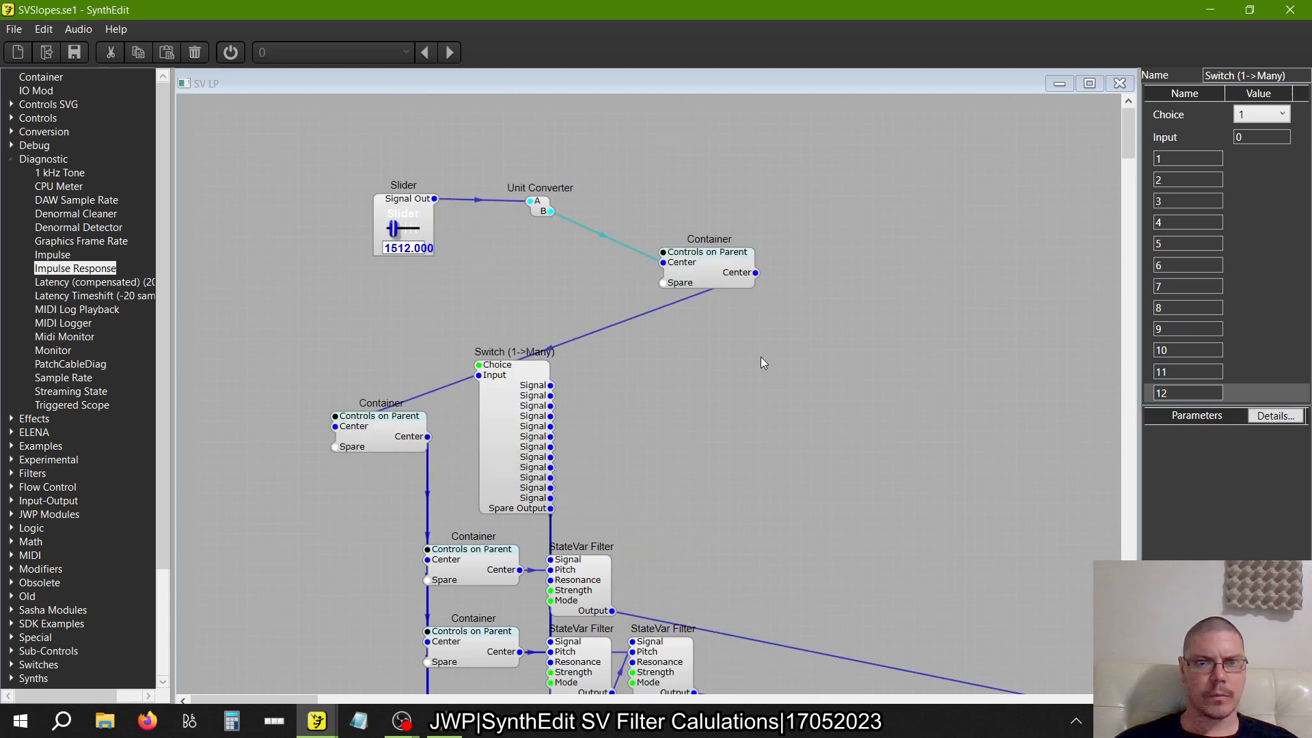
pyautogui.scroll(-3, 761, 357)
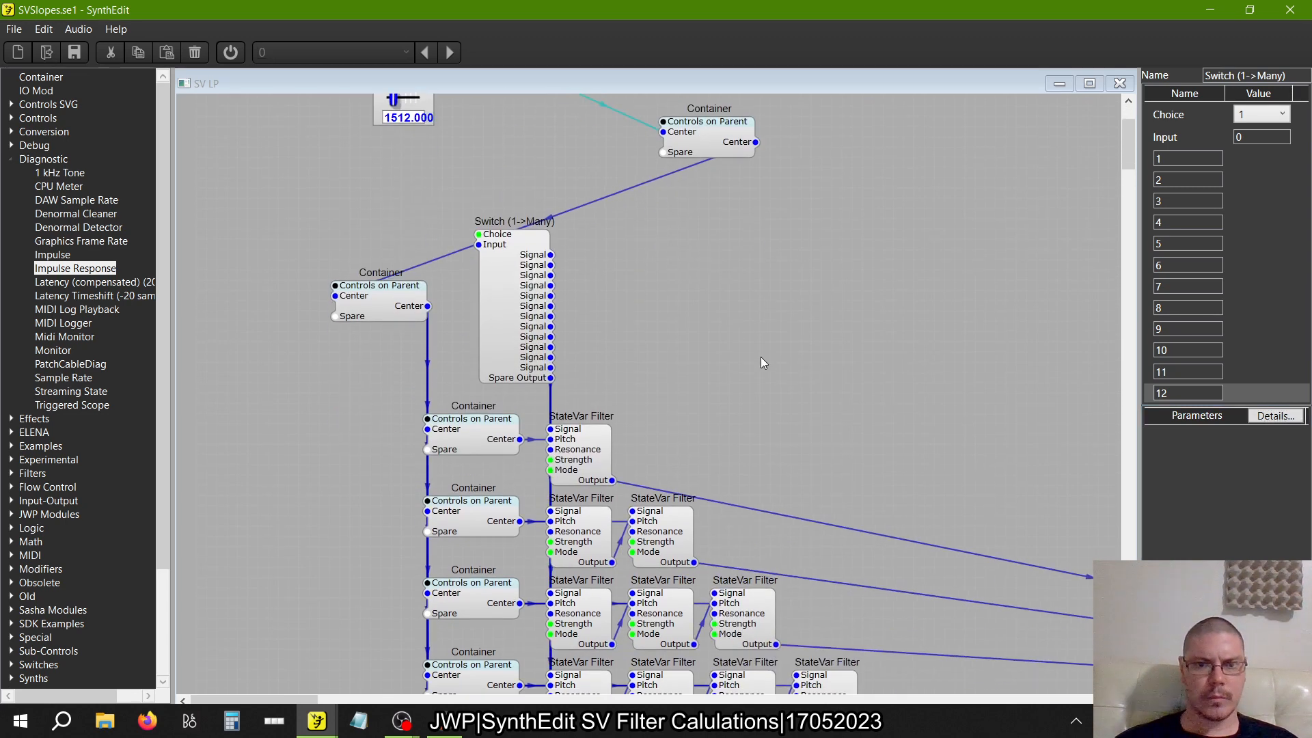
pyautogui.scroll(-12, 764, 362)
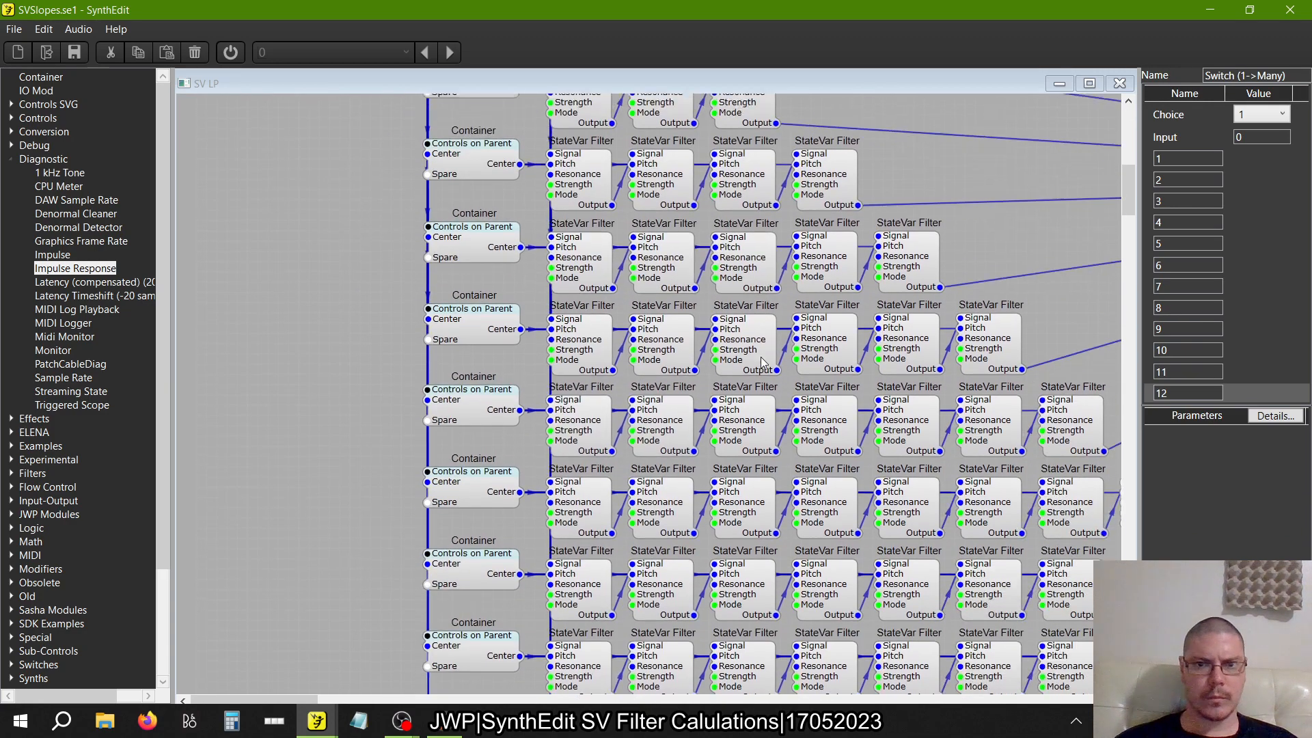
pyautogui.scroll(-4, 763, 362)
pyautogui.hscroll(6, 763, 362)
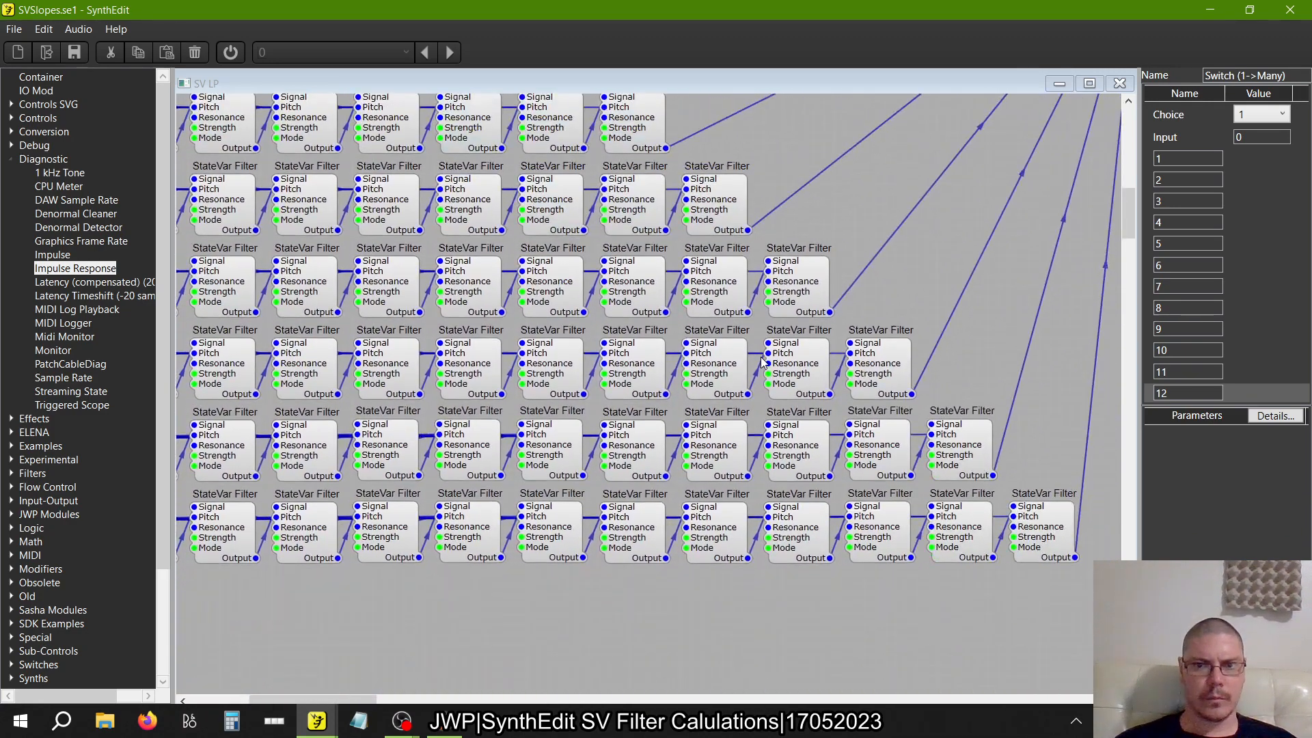
pyautogui.scroll(15, 762, 361)
pyautogui.hscroll(3, 762, 361)
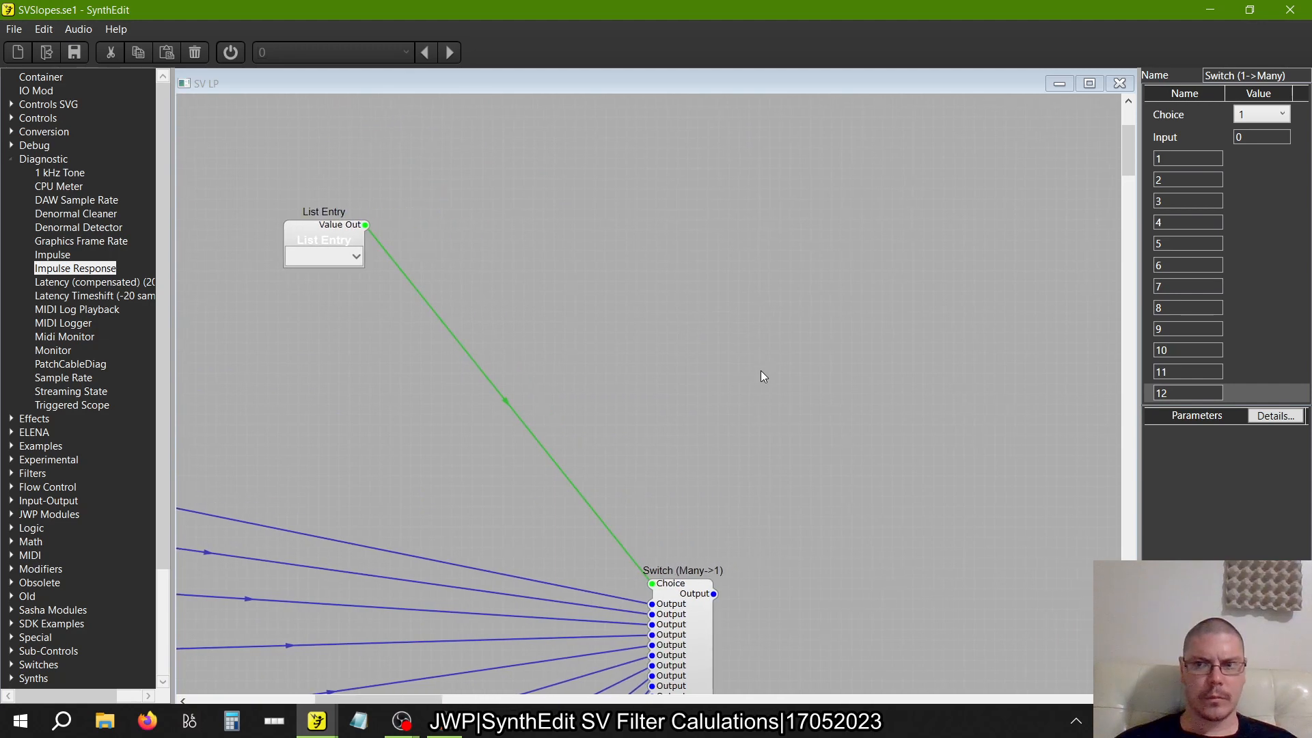
pyautogui.click(668, 658)
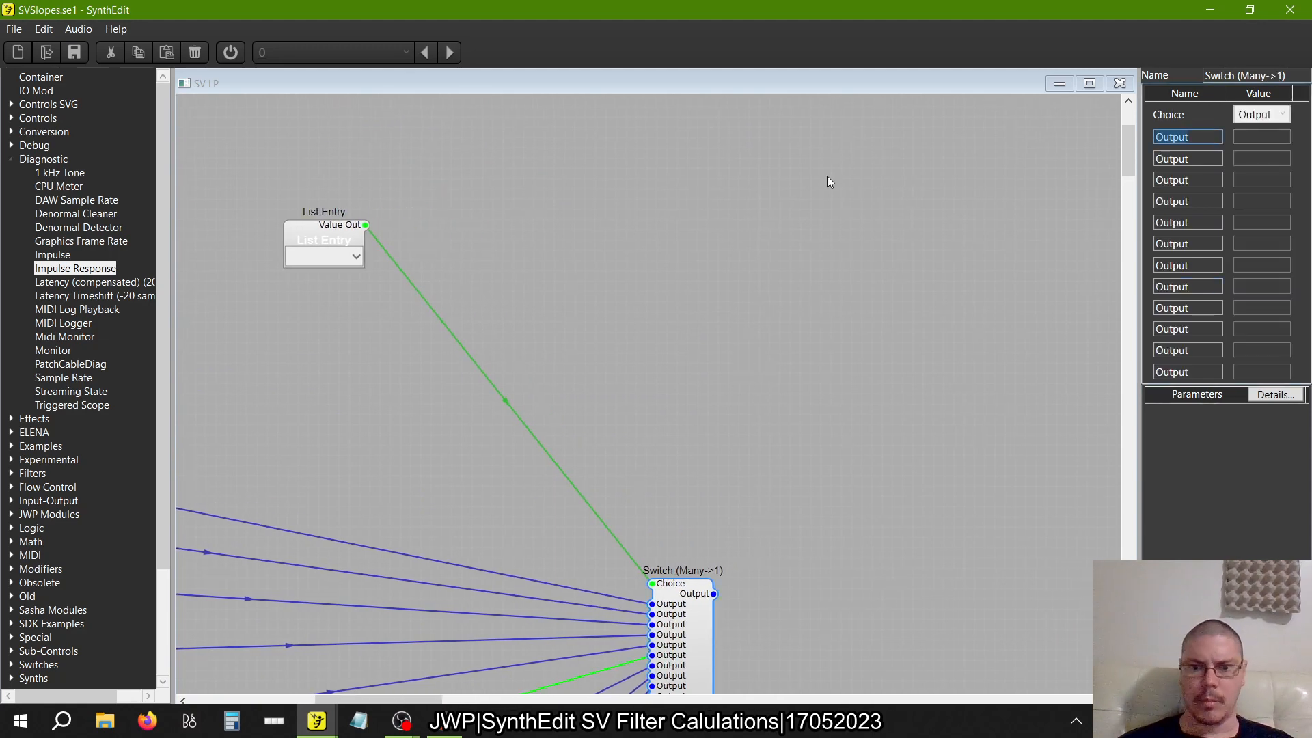
pyautogui.write('1')
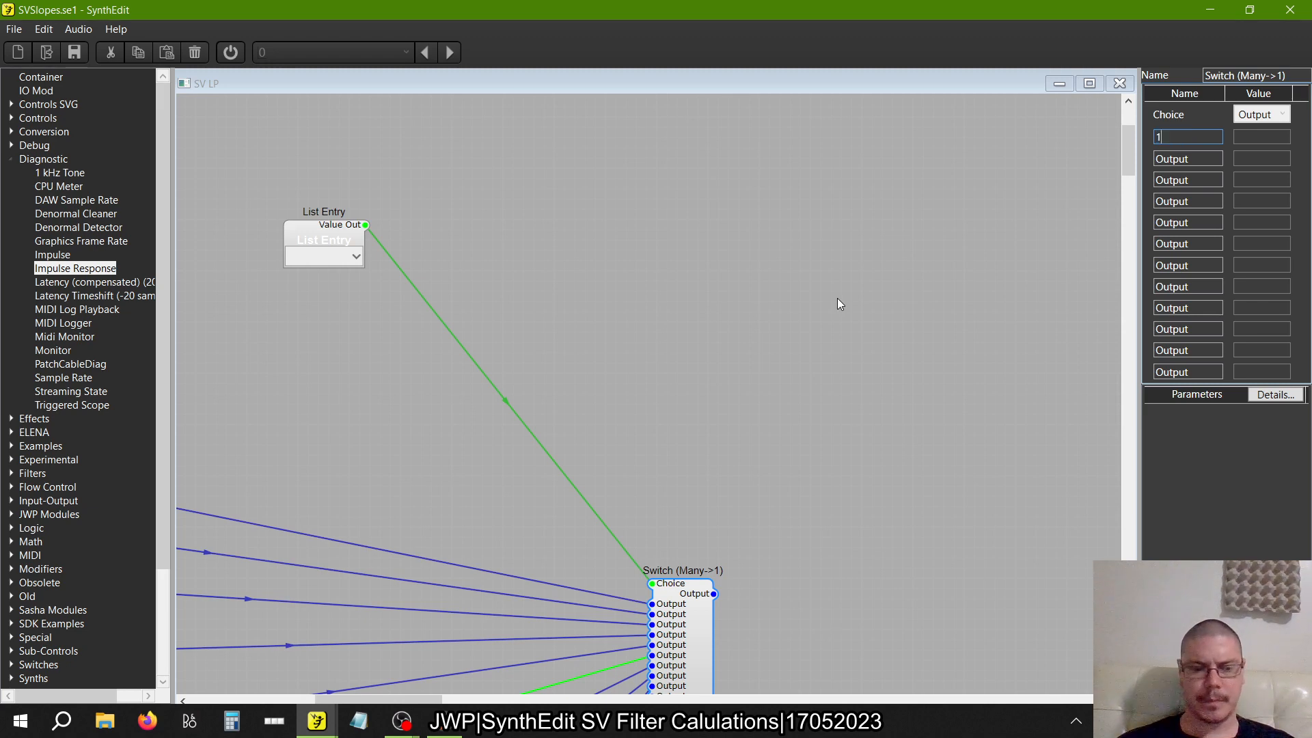
pyautogui.press('Tab')
pyautogui.write('2')
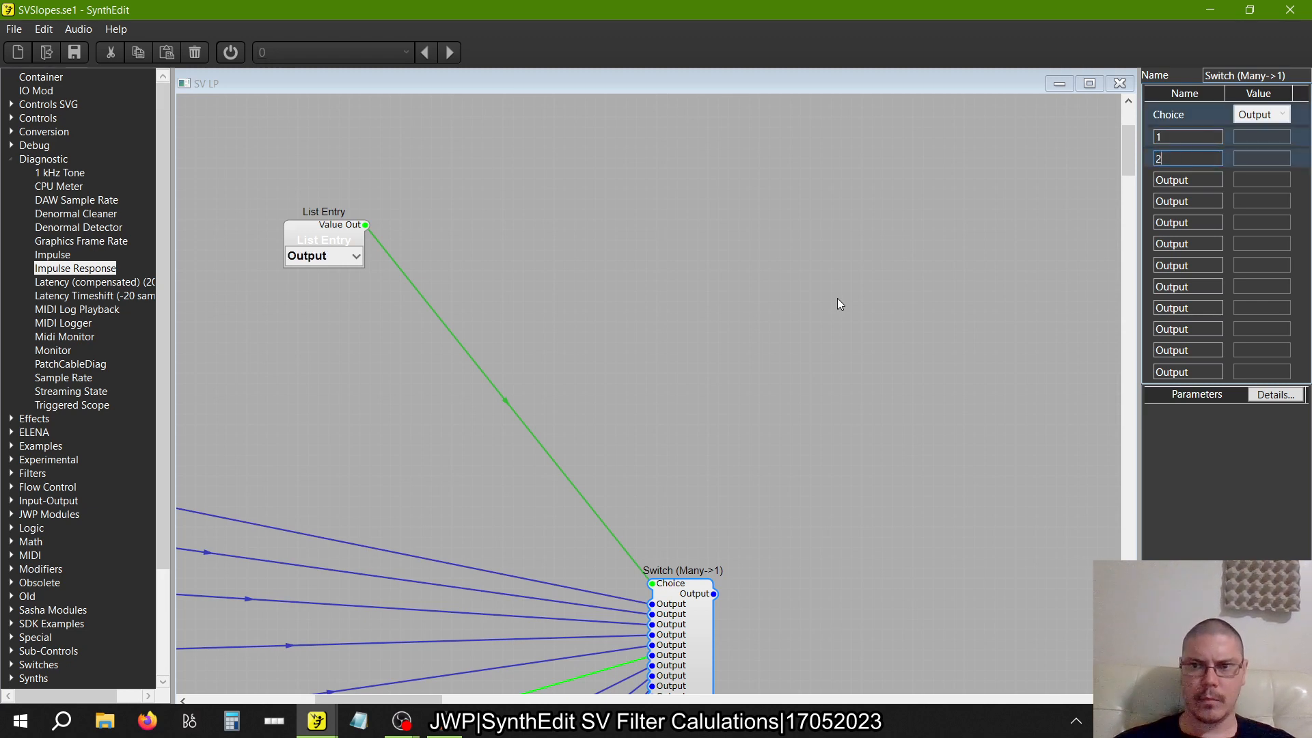
pyautogui.press('Tab')
pyautogui.write('3')
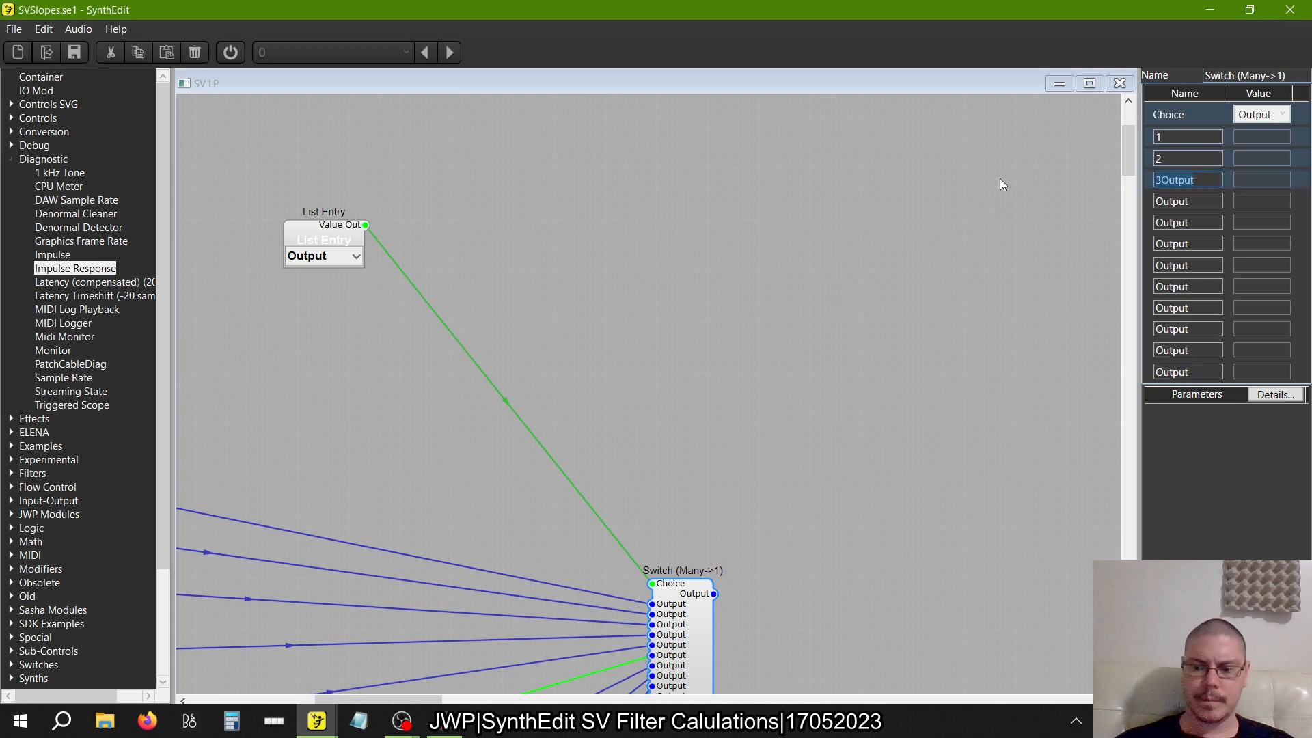
pyautogui.hotkey('shift', 'End')
pyautogui.press('Delete')
pyautogui.press('Tab')
pyautogui.write('4')
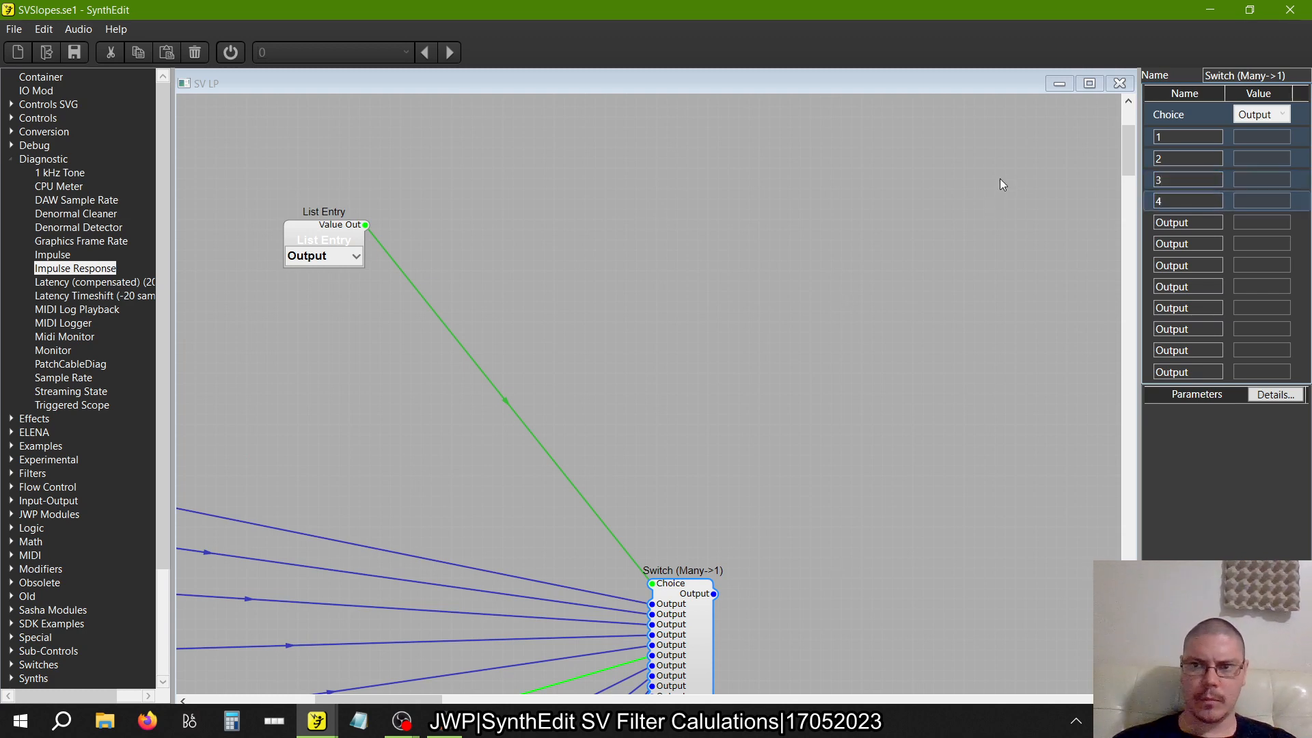
pyautogui.press('Tab')
pyautogui.write('5')
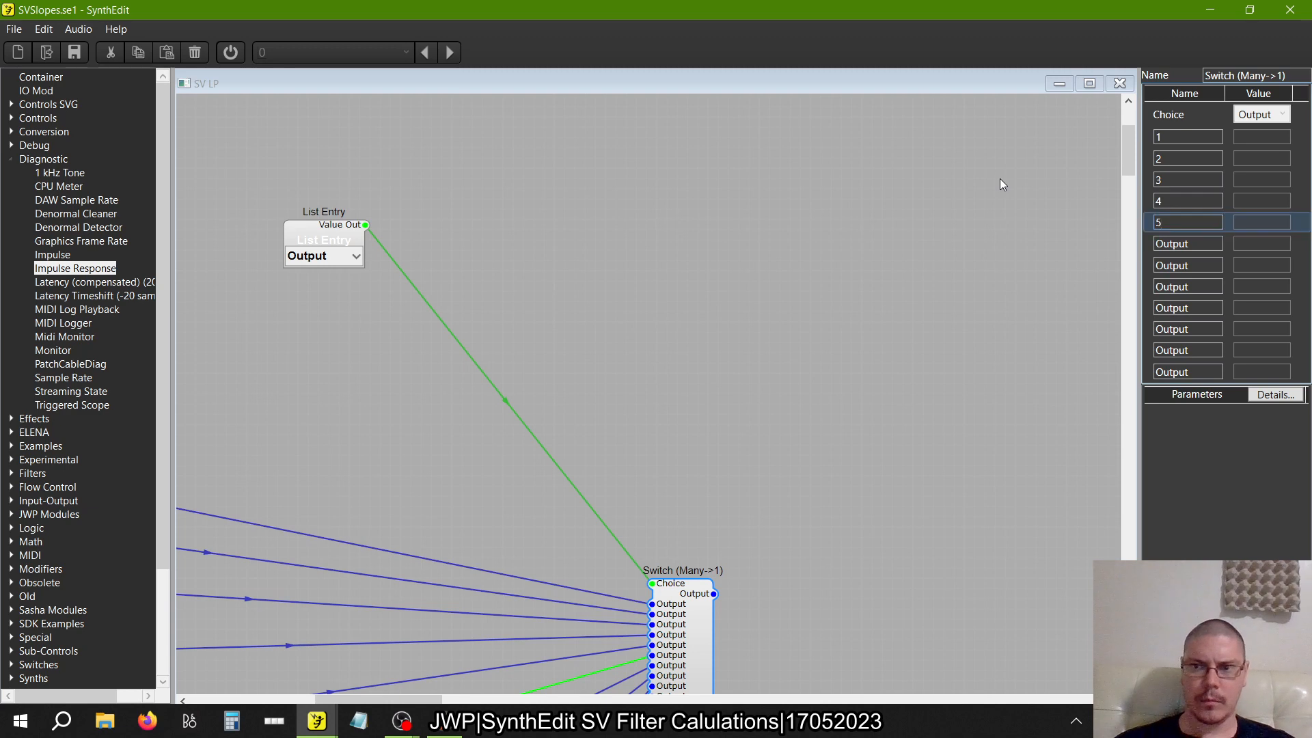
pyautogui.press('Tab')
pyautogui.write('6')
pyautogui.press('Tab')
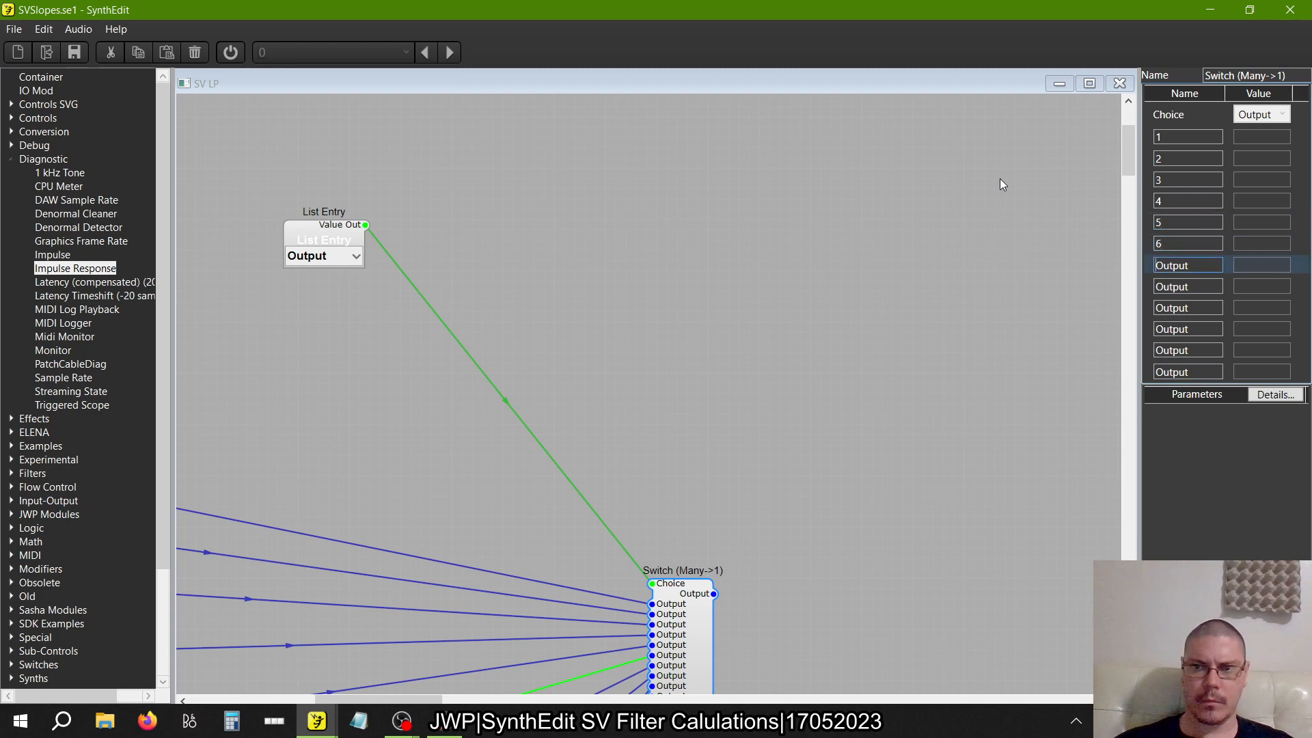
pyautogui.write('7')
pyautogui.press('Tab')
pyautogui.write('8')
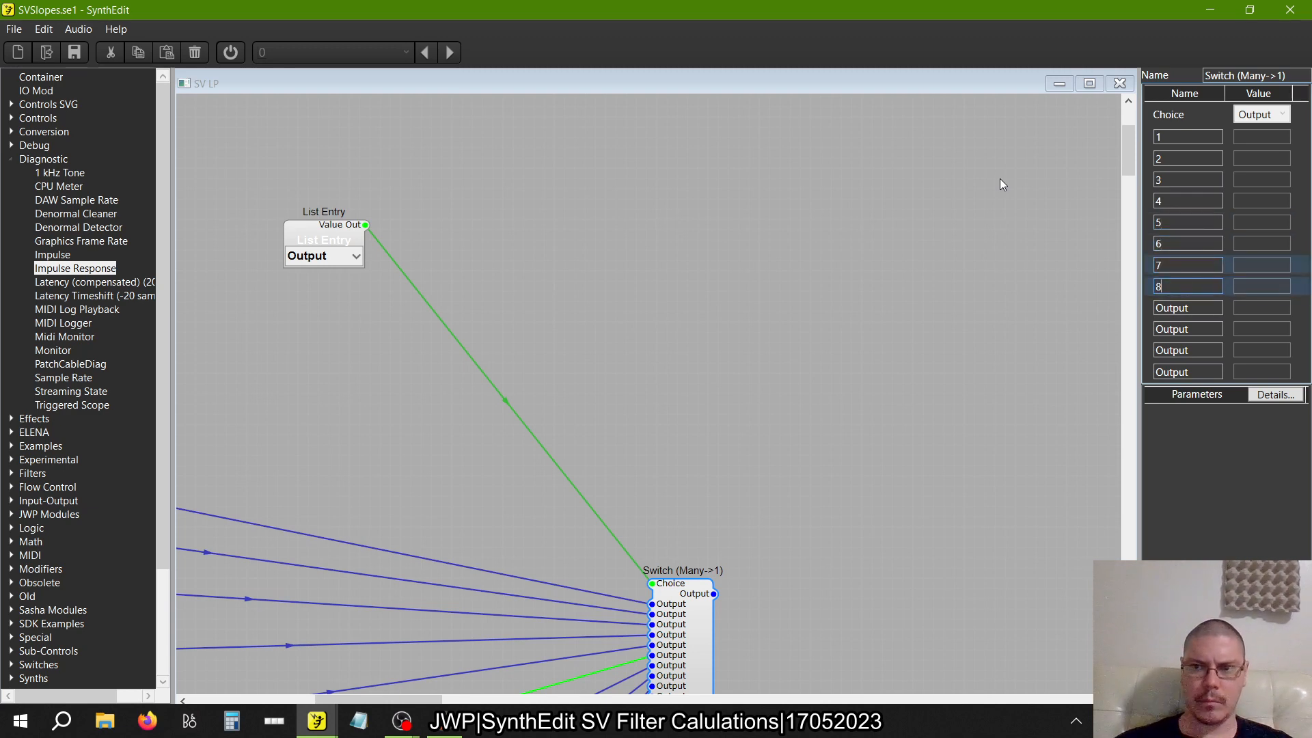
pyautogui.press('Tab')
pyautogui.write('9')
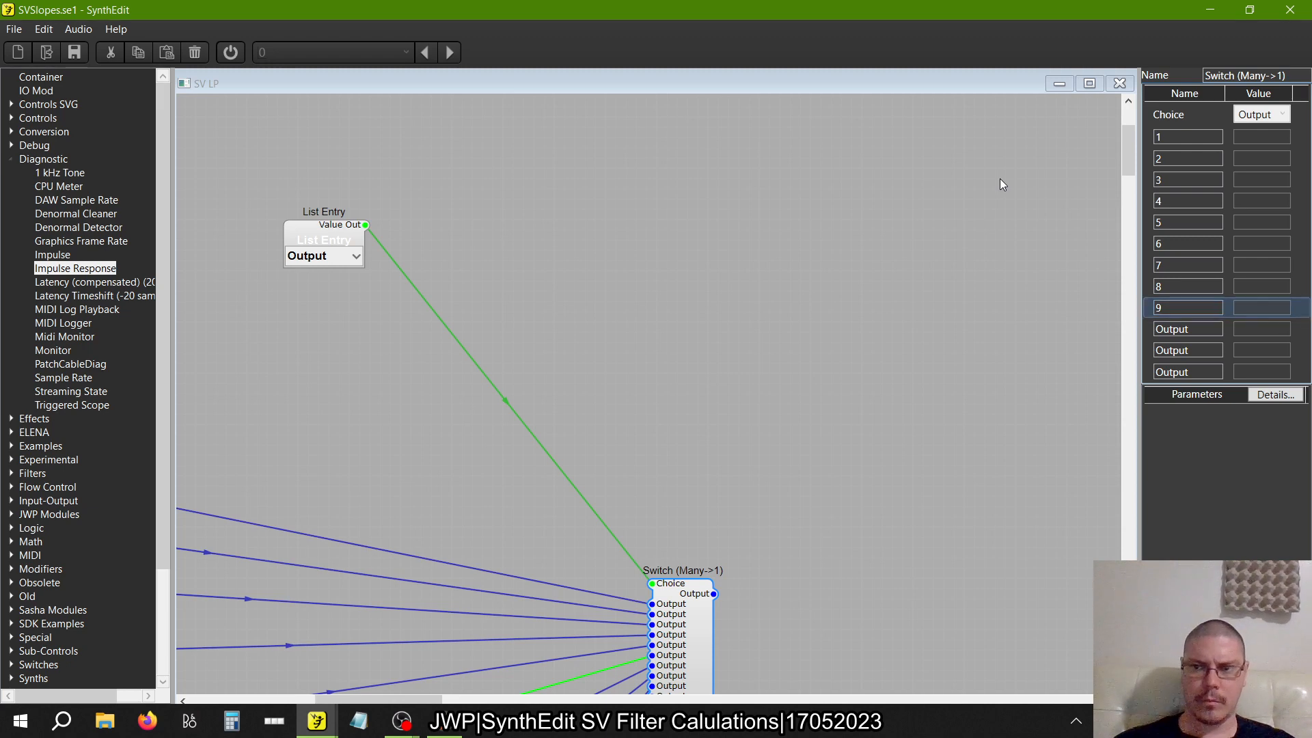
pyautogui.press('Tab')
pyautogui.write('10')
pyautogui.press('Tab')
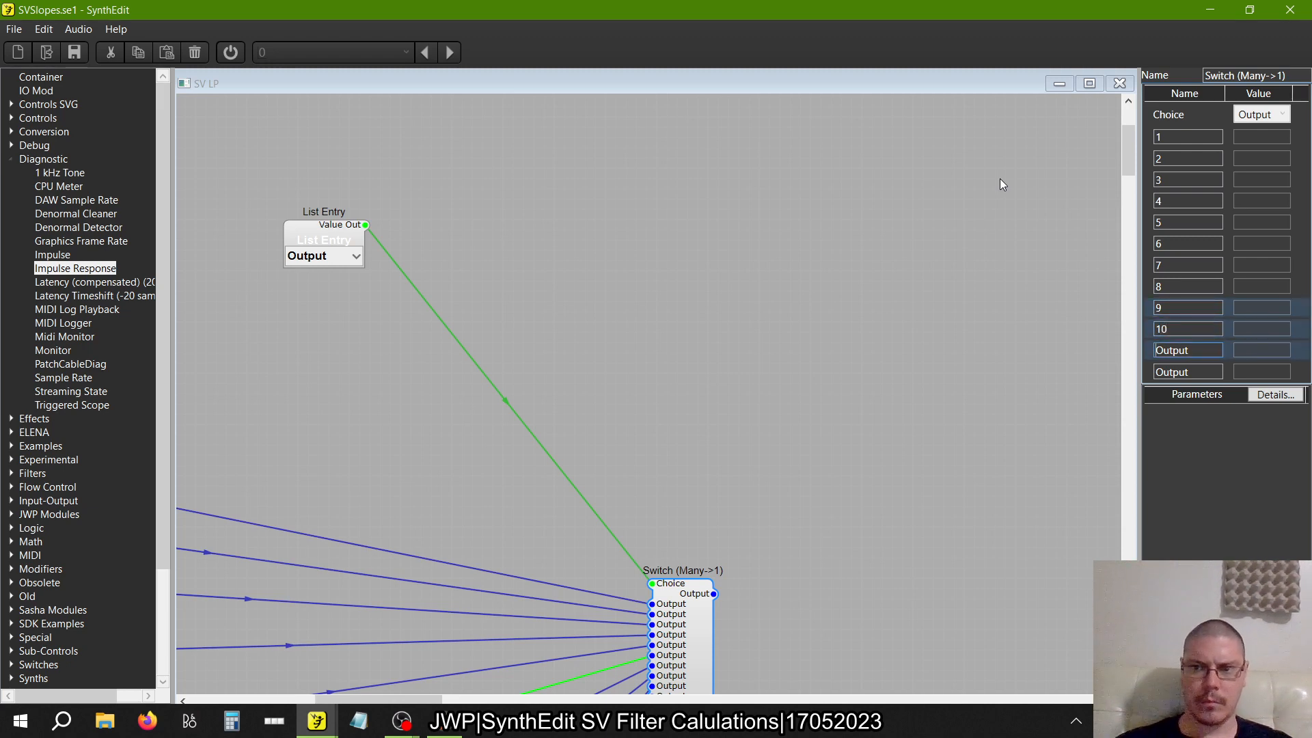
pyautogui.write('11')
pyautogui.press('Tab')
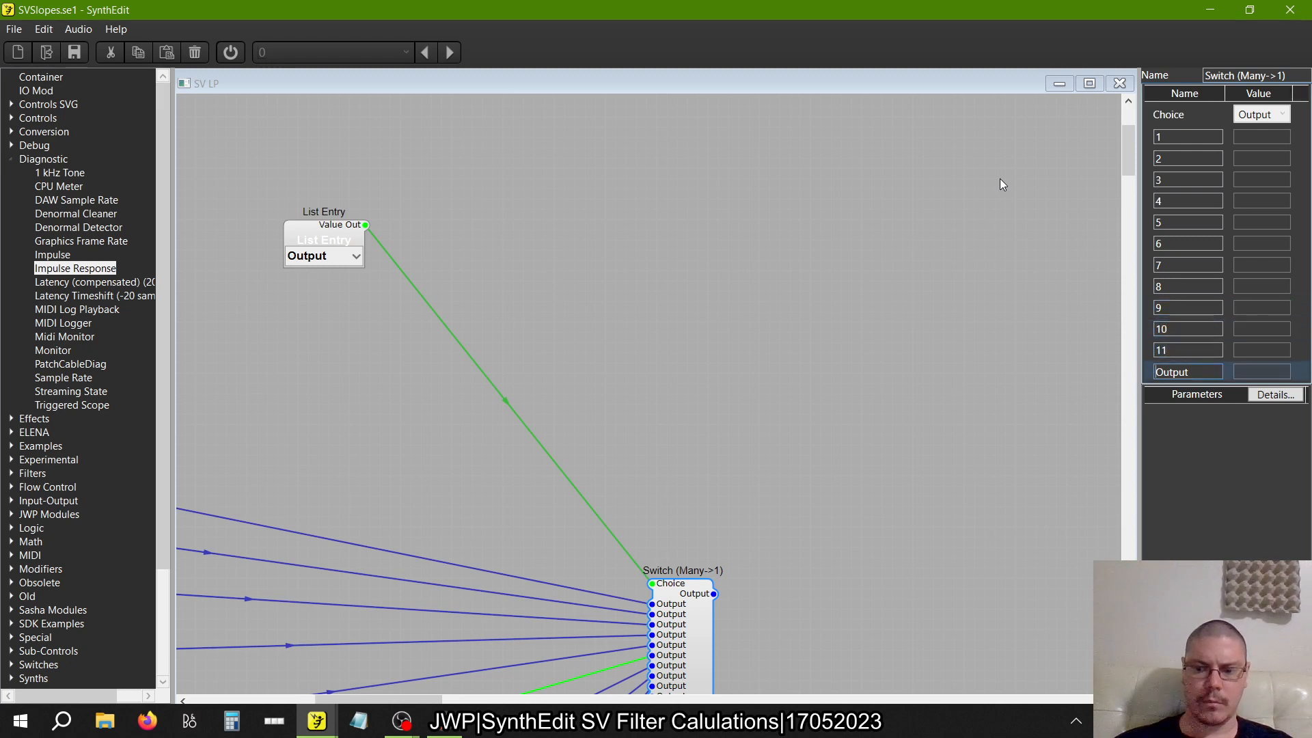
pyautogui.write('12')
pyautogui.press('Tab')
# Add an IO Mod and connect it to the Switch (1->Many) Input and Choice and the adjacent Container's Center input
pyautogui.hscroll(-3, 814, 249)
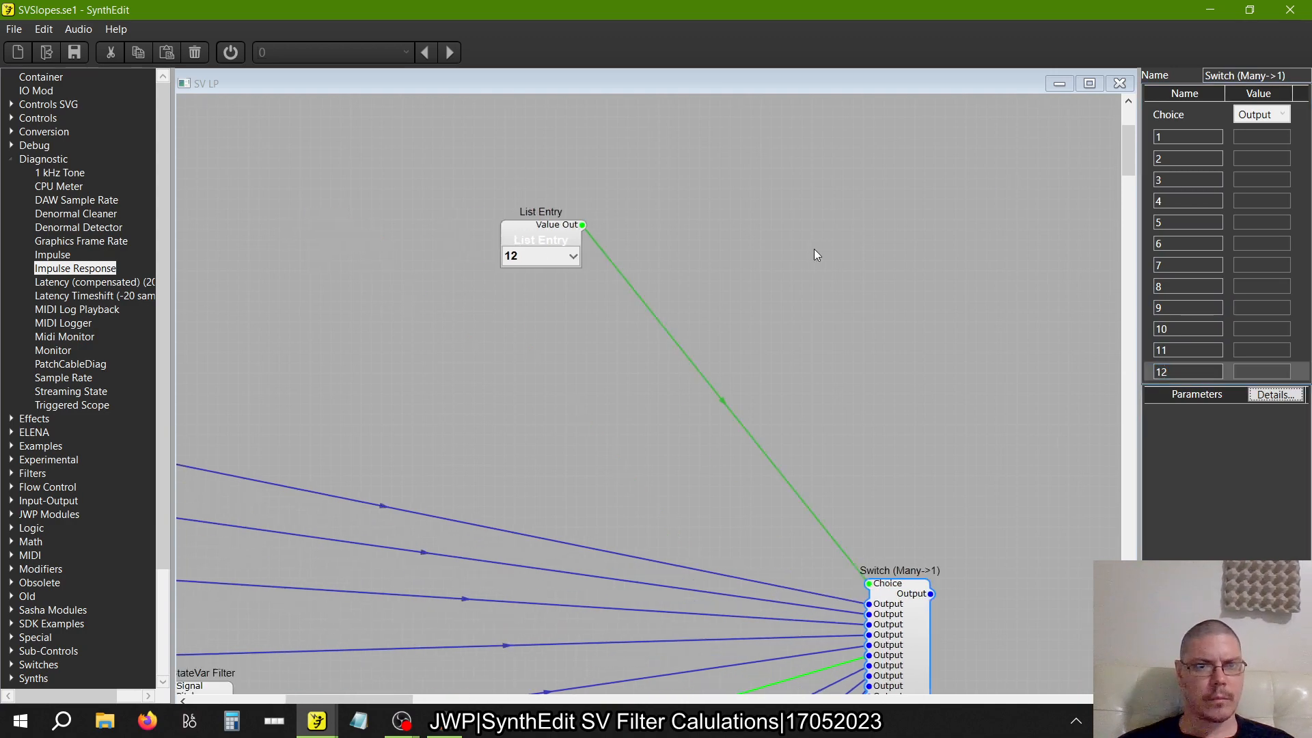
pyautogui.hscroll(-3, 814, 249)
pyautogui.scroll(3, 813, 254)
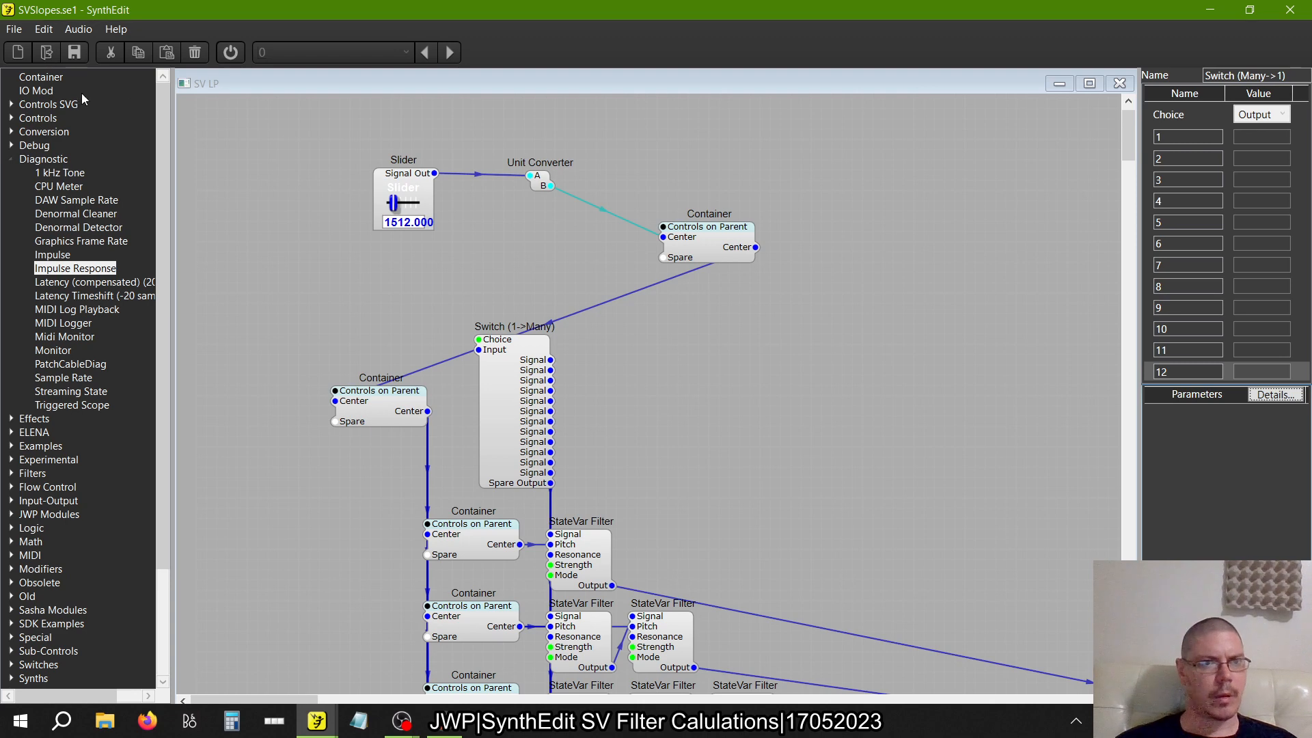
pyautogui.moveTo(45, 91); pyautogui.dragTo(462, 351)
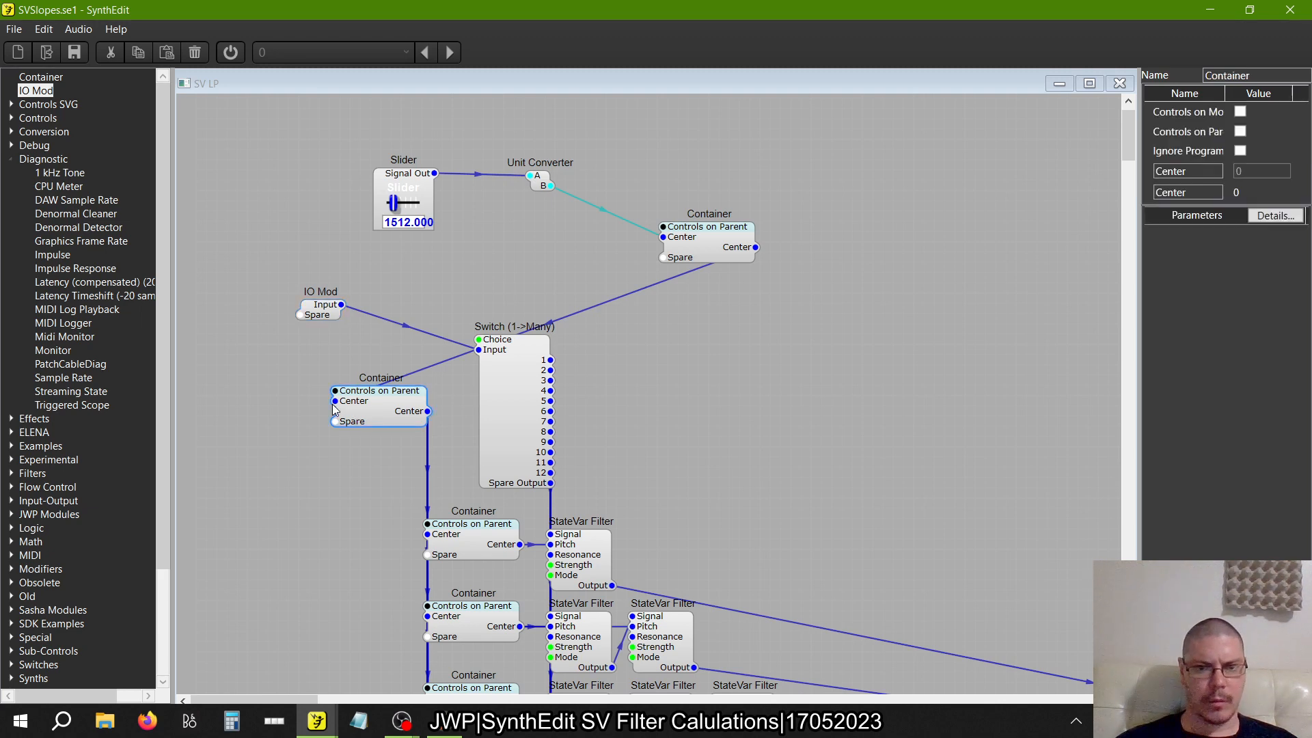
pyautogui.moveTo(333, 402); pyautogui.dragTo(302, 314)
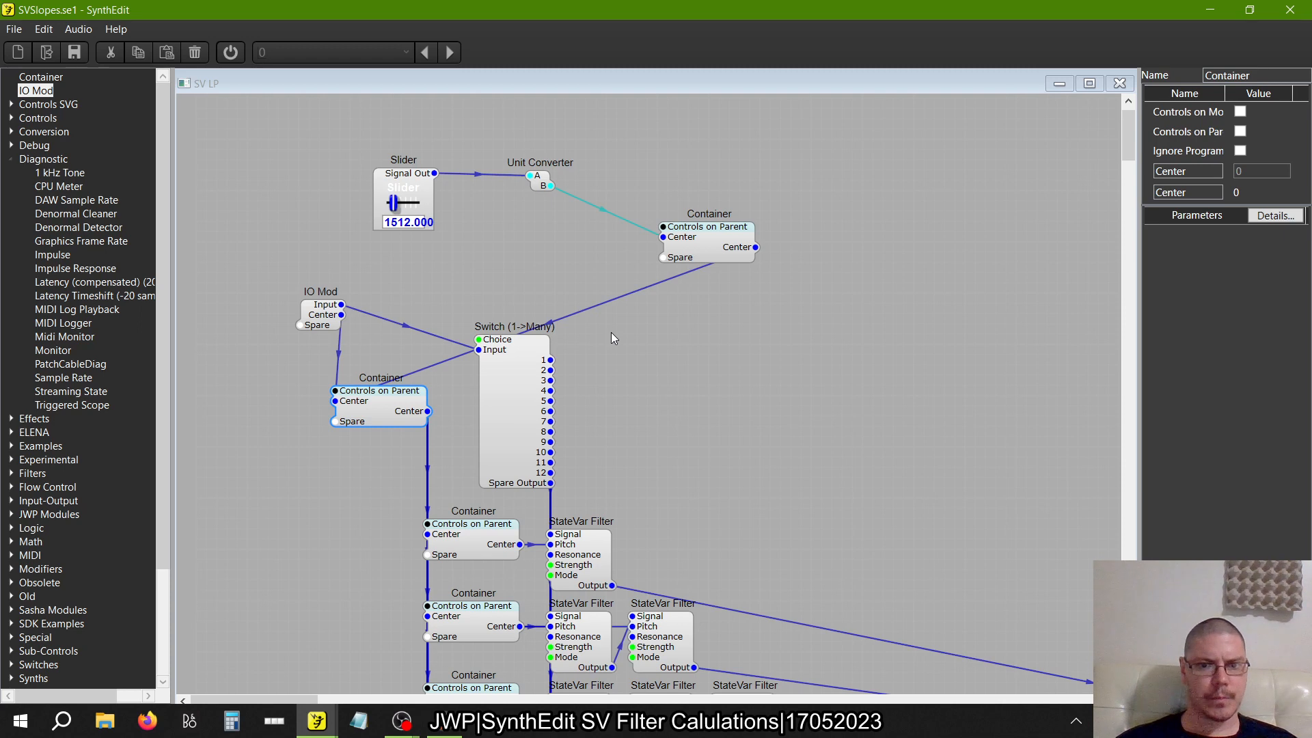
pyautogui.click(477, 346)
pyautogui.hotkey('ctrl', 'z')
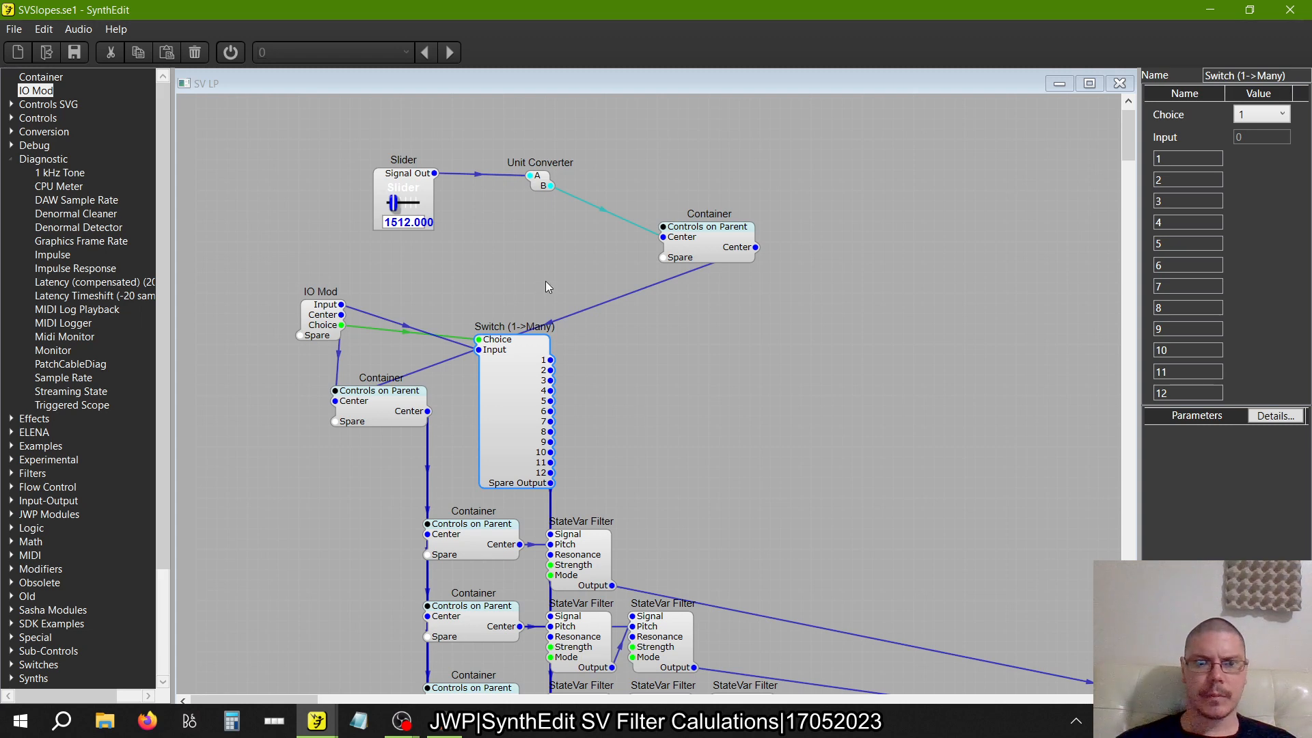
# Delete the Slider, the Unit Converter and the upper Container that they feed
pyautogui.click(690, 257)
pyautogui.moveTo(828, 312); pyautogui.dragTo(343, 141)
pyautogui.press('Delete')
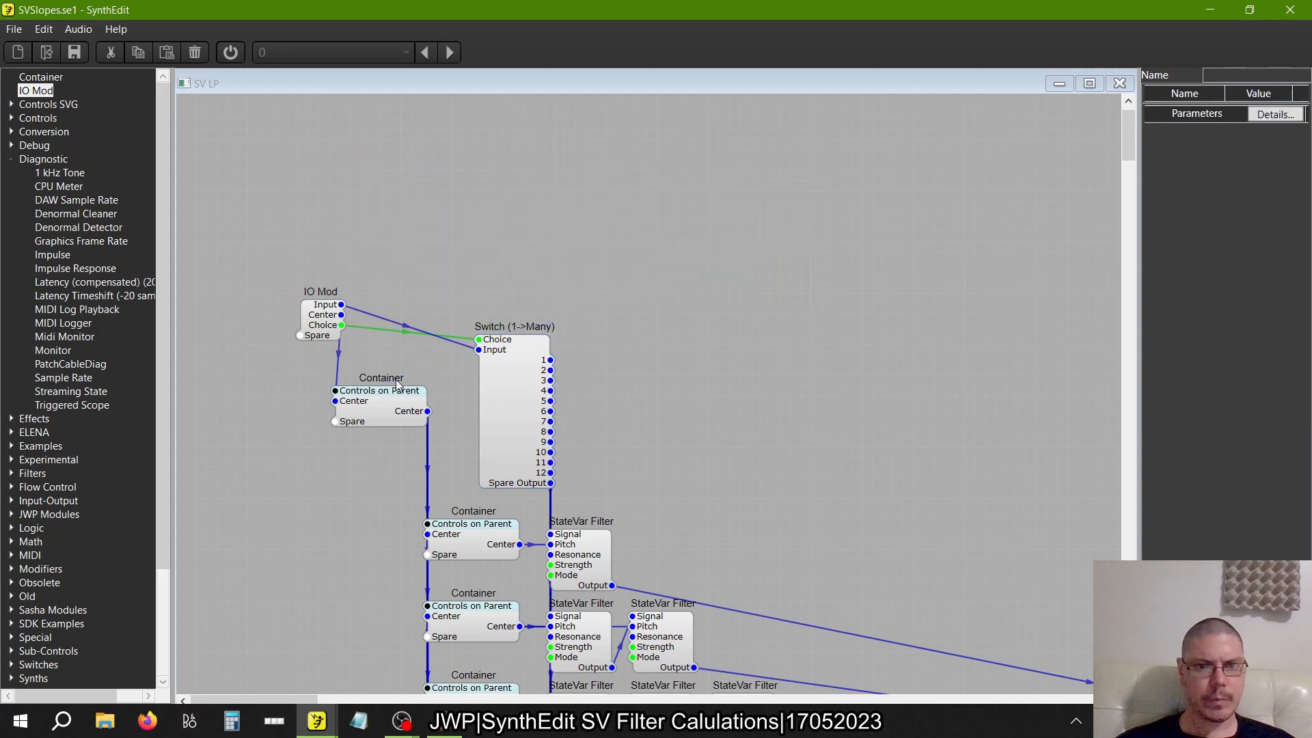
# Delete the List Entry and connect the IO Mod's Choice to the Choice input of the Switch (Many->1) in its place
pyautogui.hscroll(10, 398, 394)
pyautogui.click(490, 408)
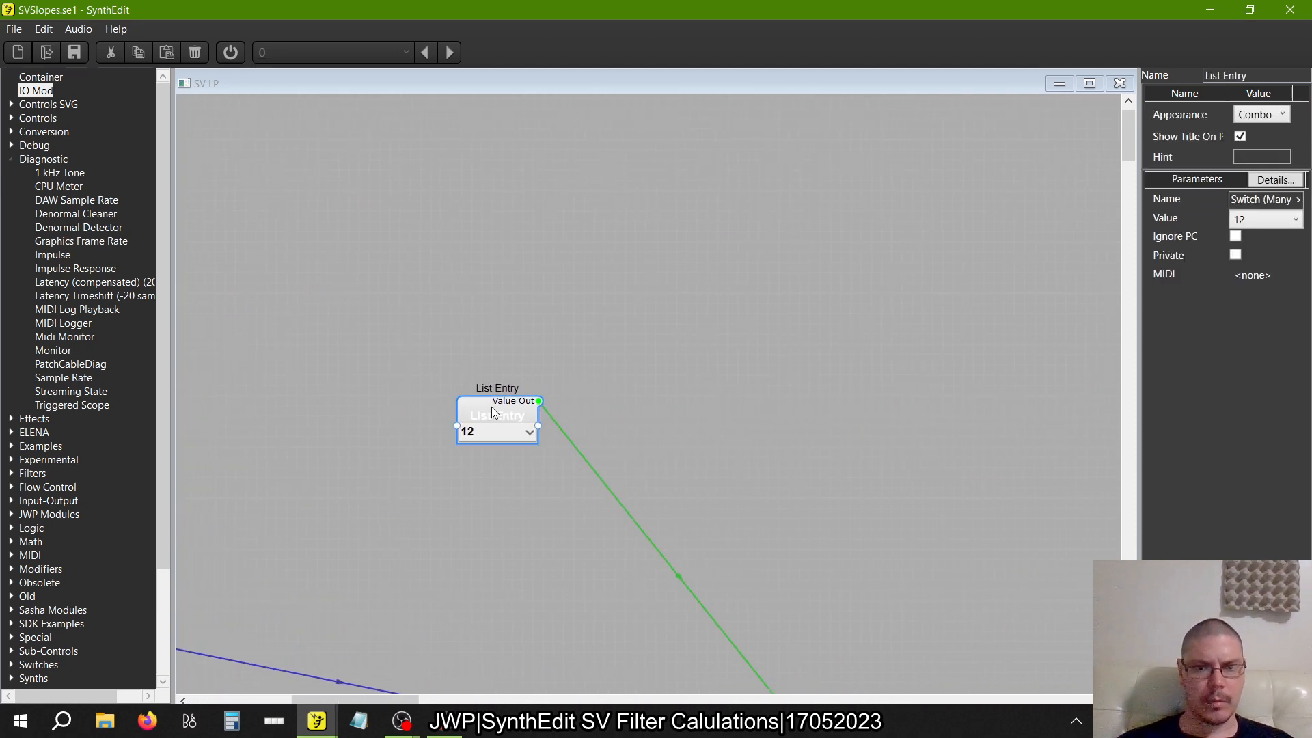
pyautogui.scroll(-5, 491, 408)
pyautogui.scroll(2, 490, 409)
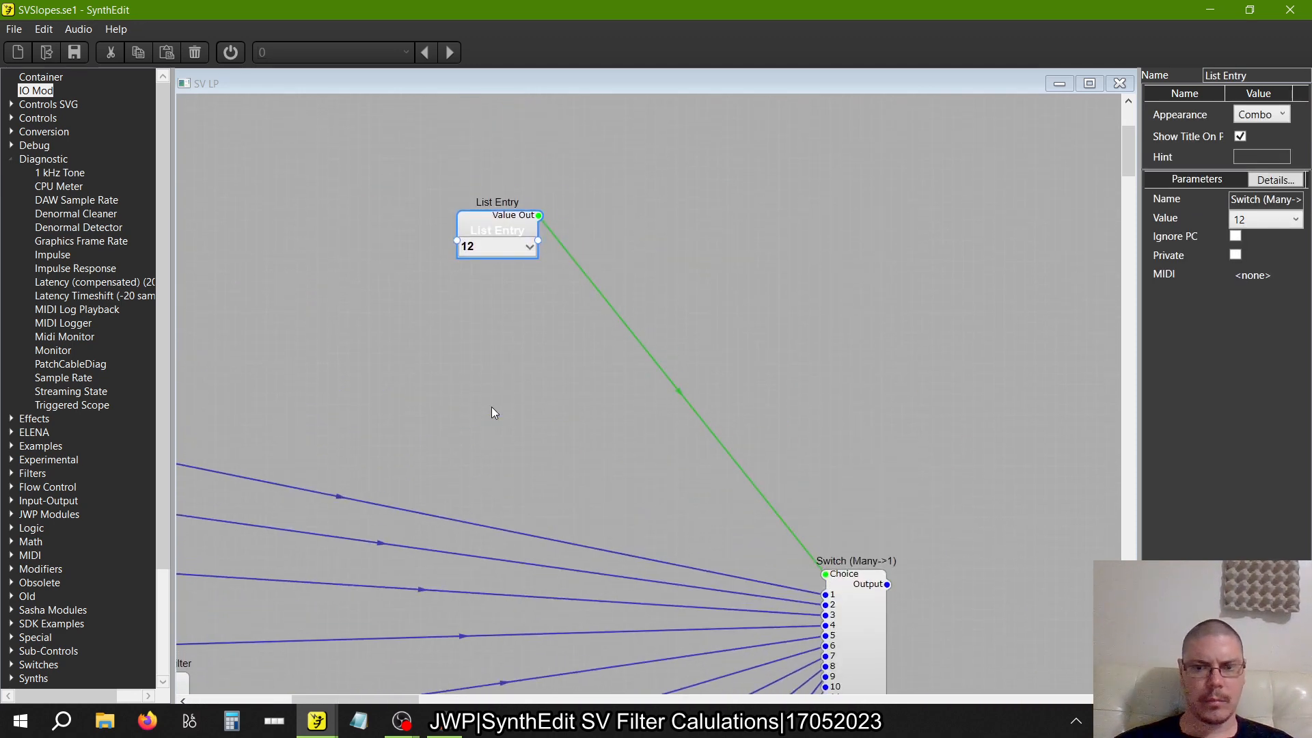
pyautogui.press('Delete')
pyautogui.moveTo(826, 573); pyautogui.dragTo(343, 139)
pyautogui.hscroll(-10, 474, 483)
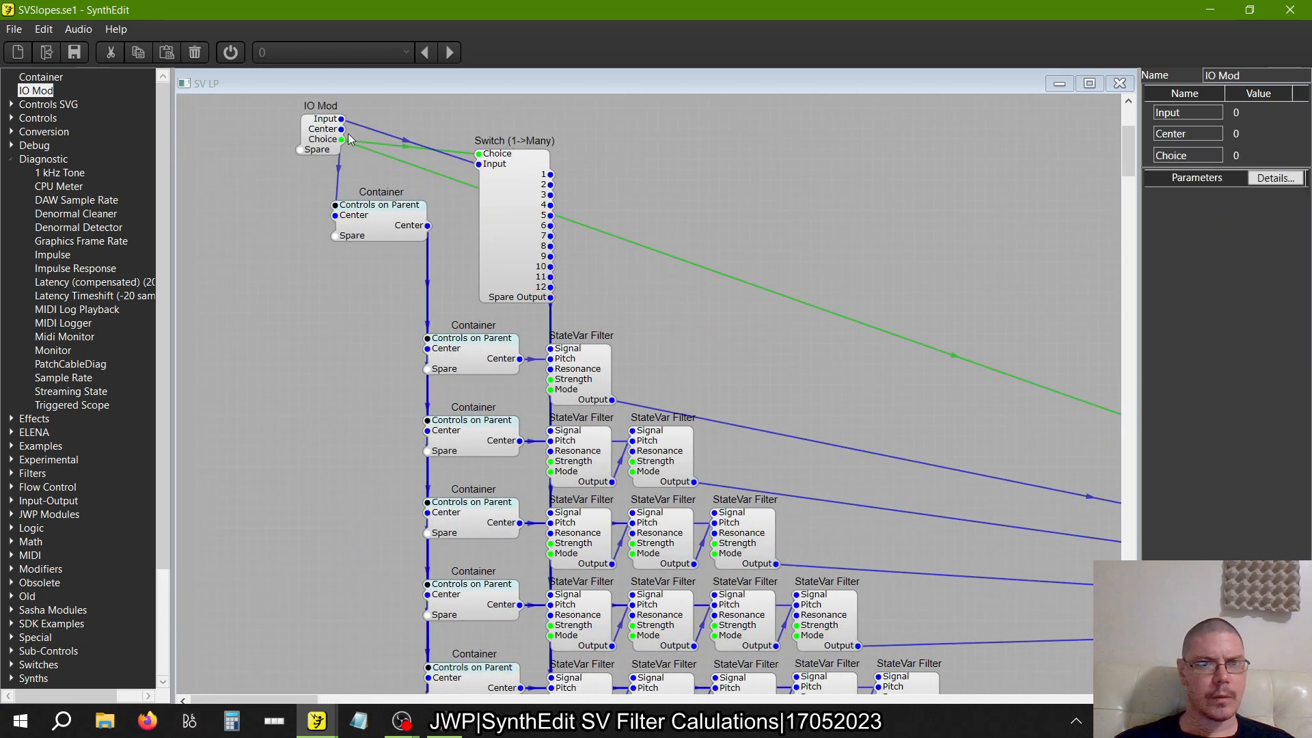
# Rename the IO Mod's Choice pin as Stage
pyautogui.click(610, 367)
pyautogui.click(313, 142)
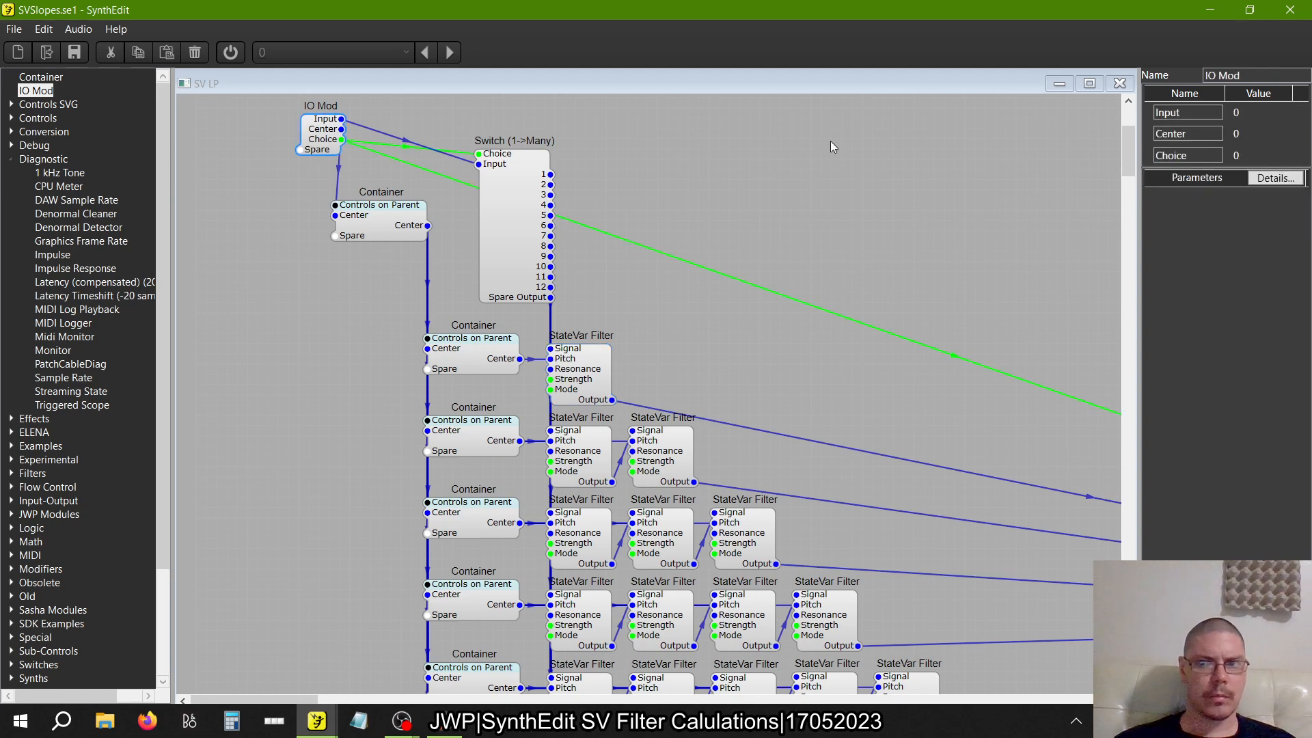
pyautogui.moveTo(1197, 155); pyautogui.dragTo(915, 172)
pyautogui.write('Stage')
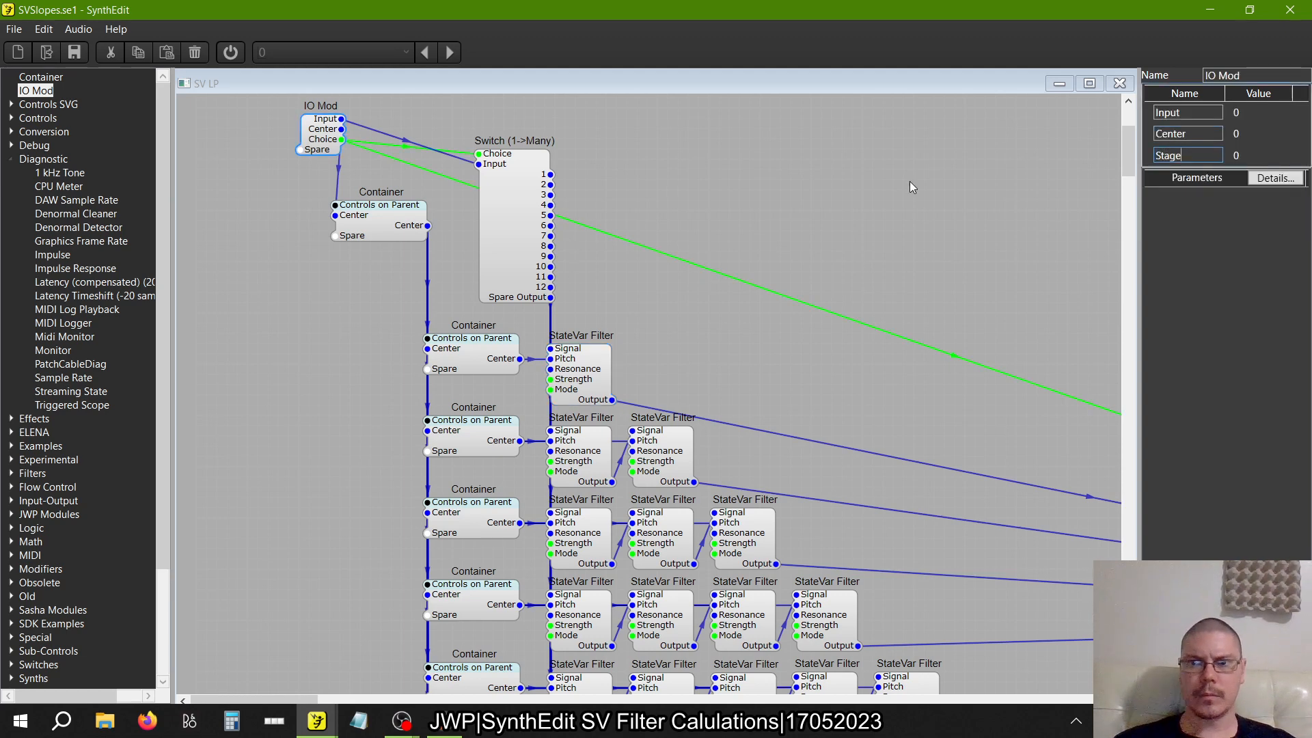
pyautogui.press('Tab')
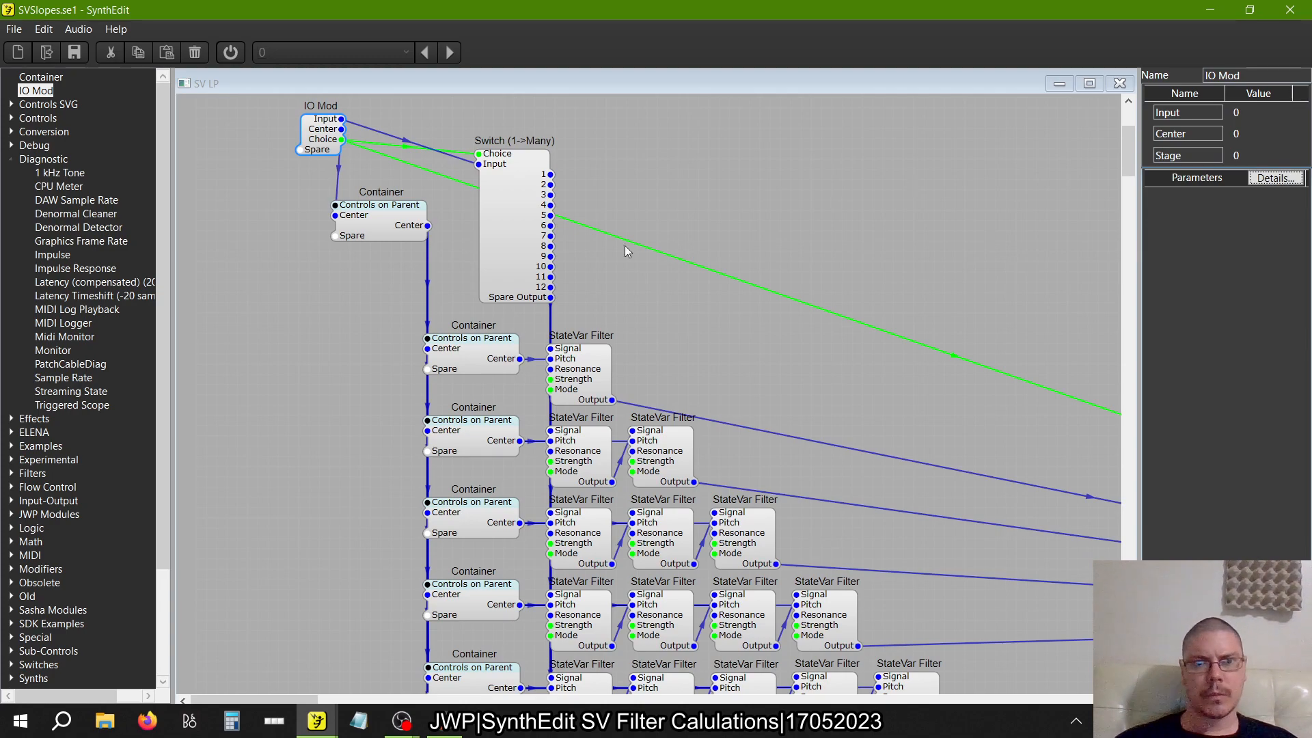
# Add a second IO Mod beside the Output of the Switch (Many->1)
pyautogui.scroll(-10, 625, 250)
pyautogui.hscroll(6, 624, 251)
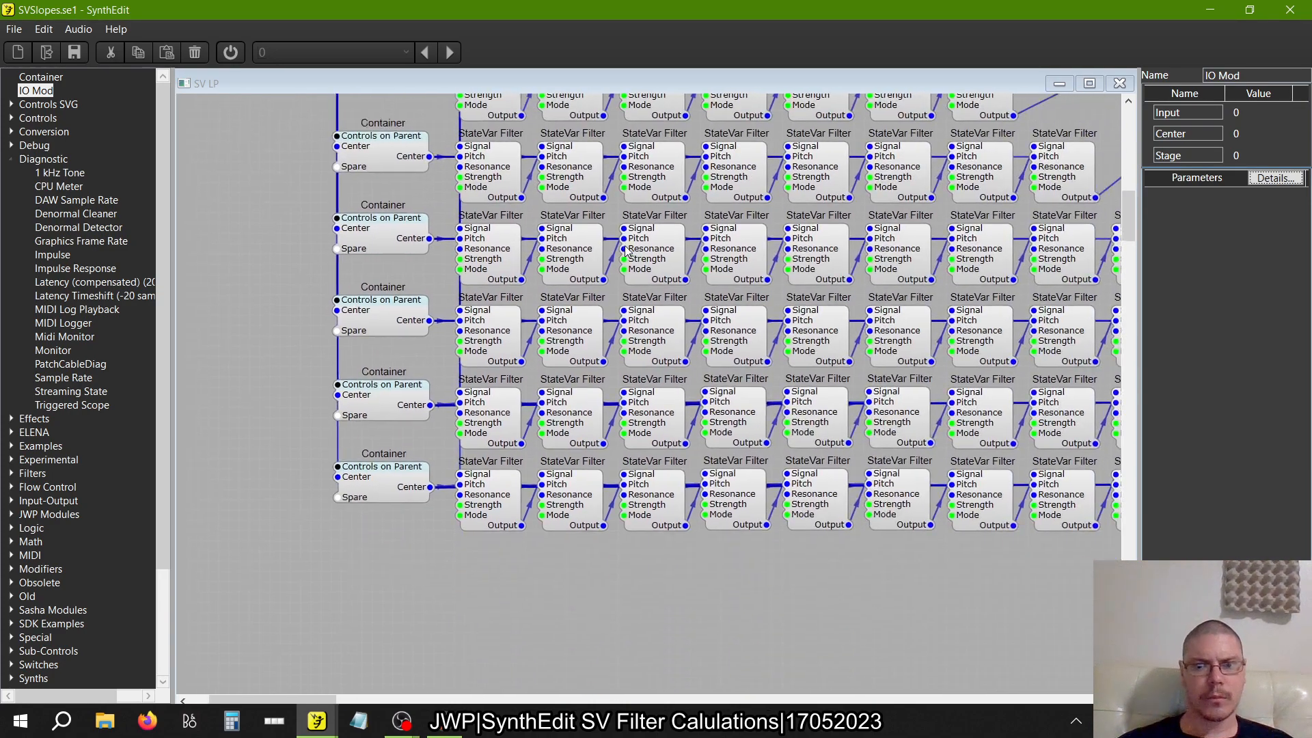
pyautogui.scroll(10, 625, 251)
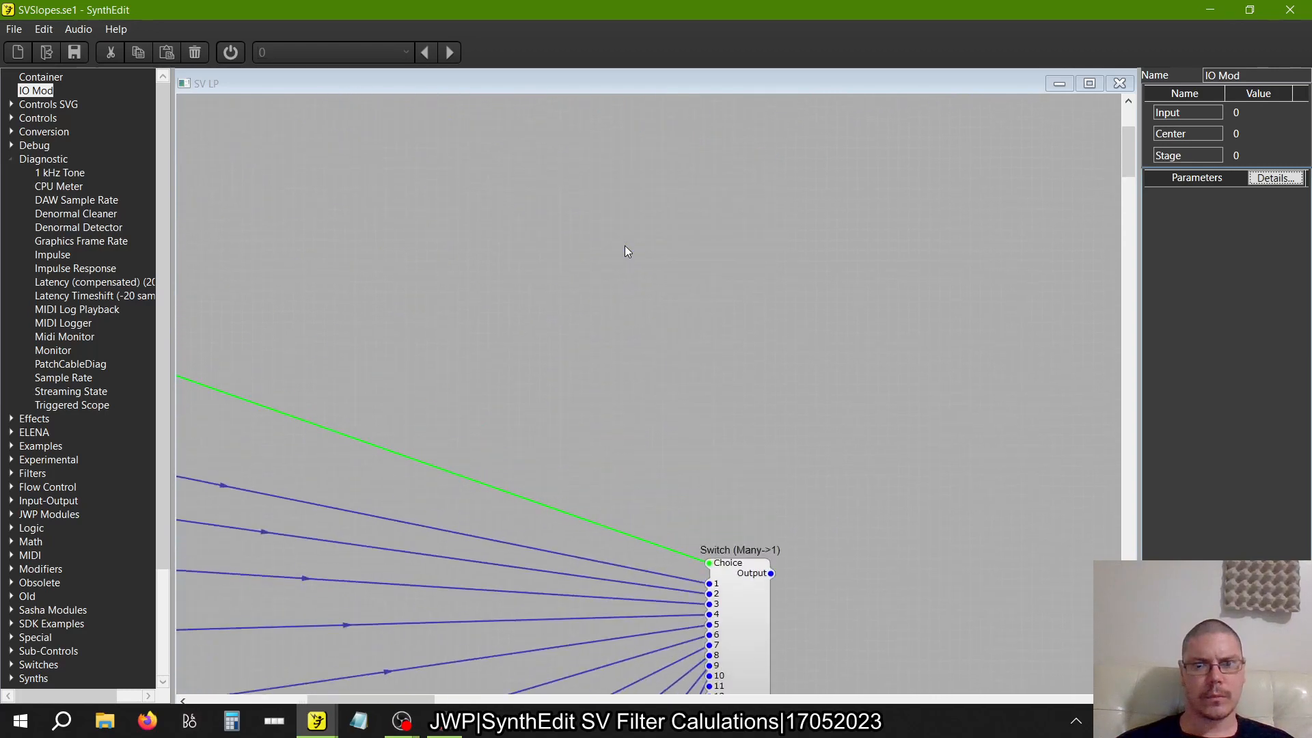
pyautogui.hscroll(-6, 627, 250)
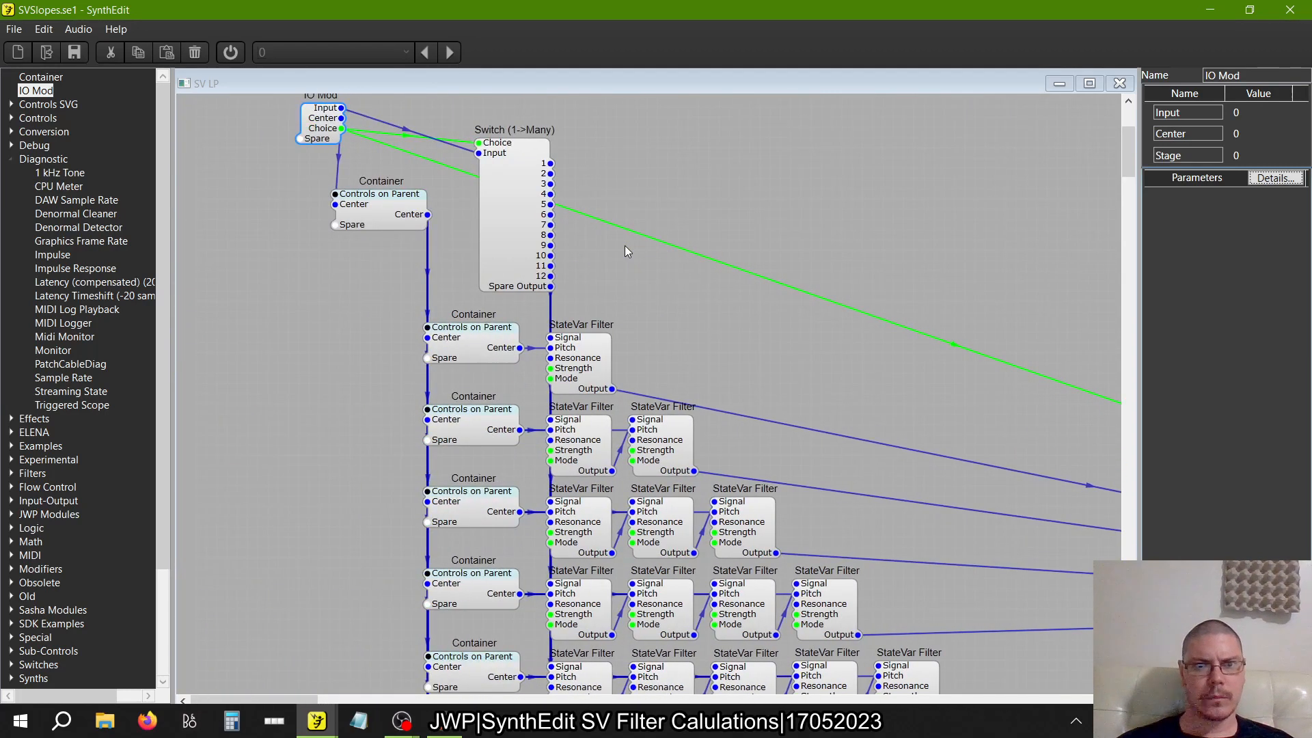
pyautogui.hscroll(6, 624, 250)
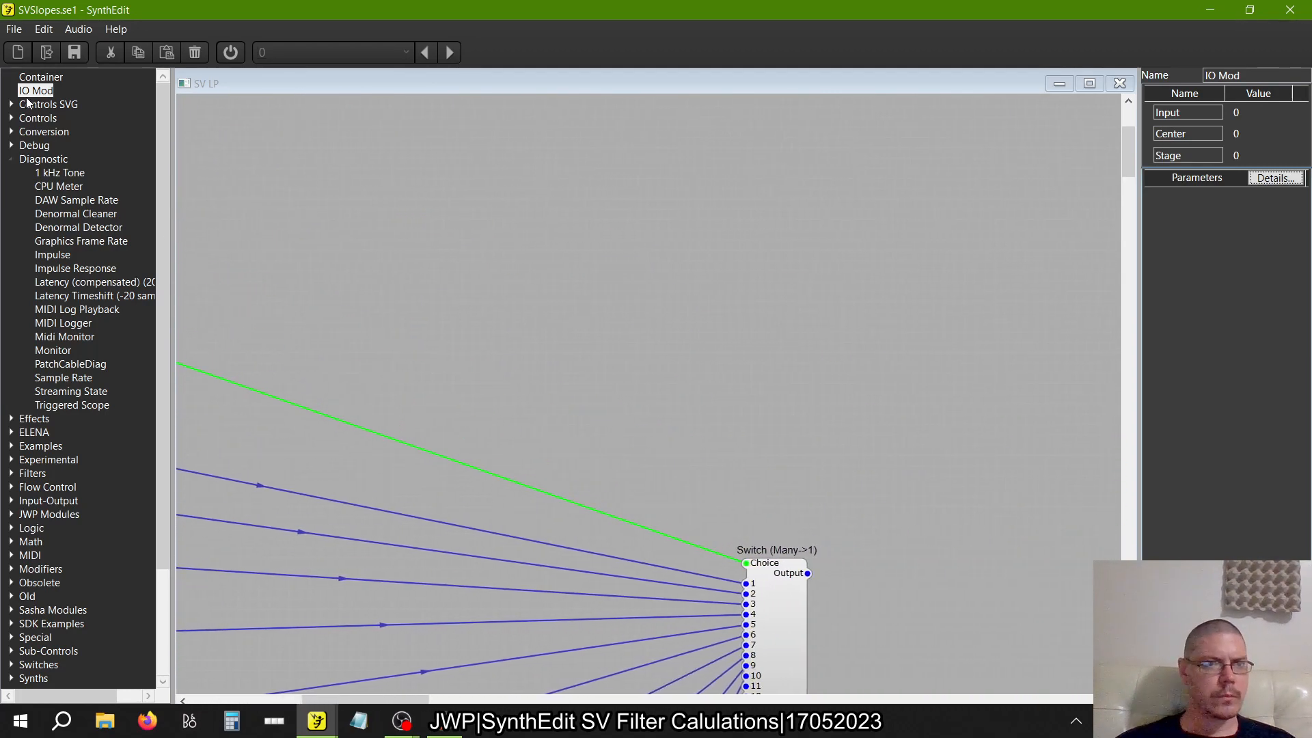
pyautogui.moveTo(34, 91); pyautogui.dragTo(885, 580)
pyautogui.hscroll(-10, 667, 478)
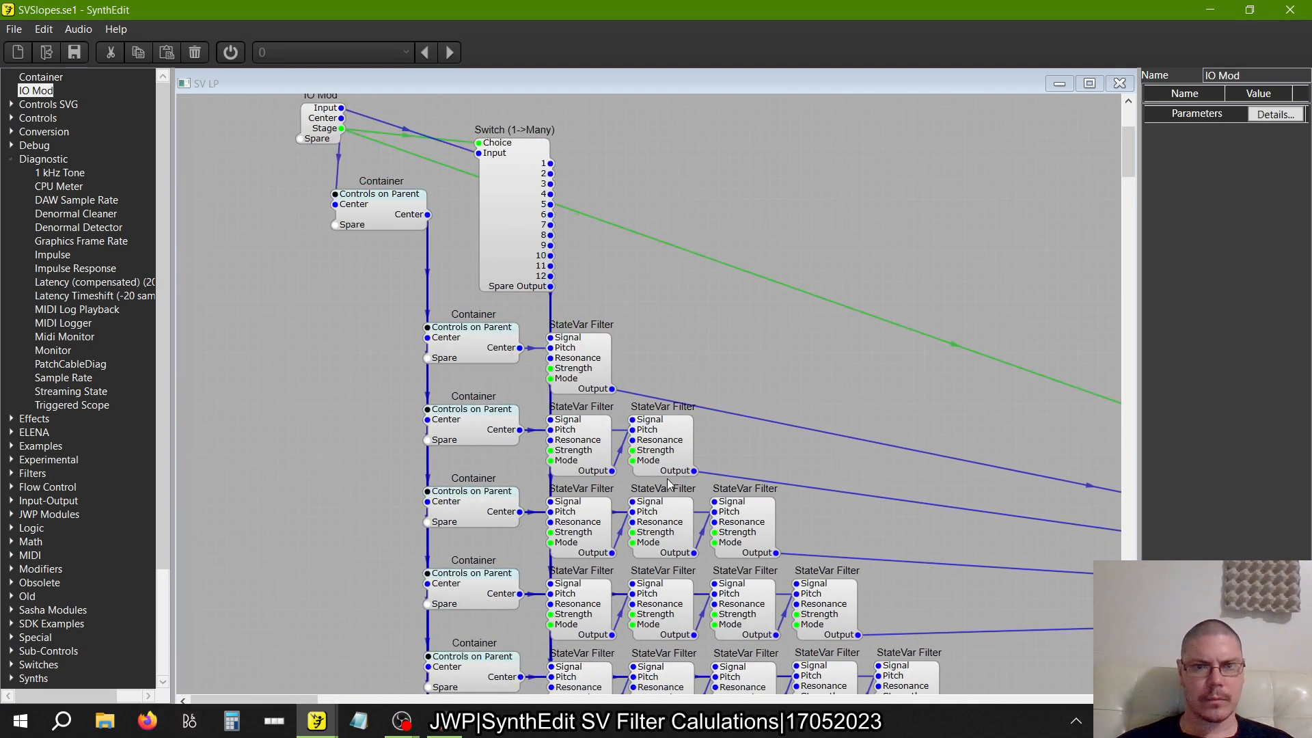
pyautogui.scroll(3, 667, 479)
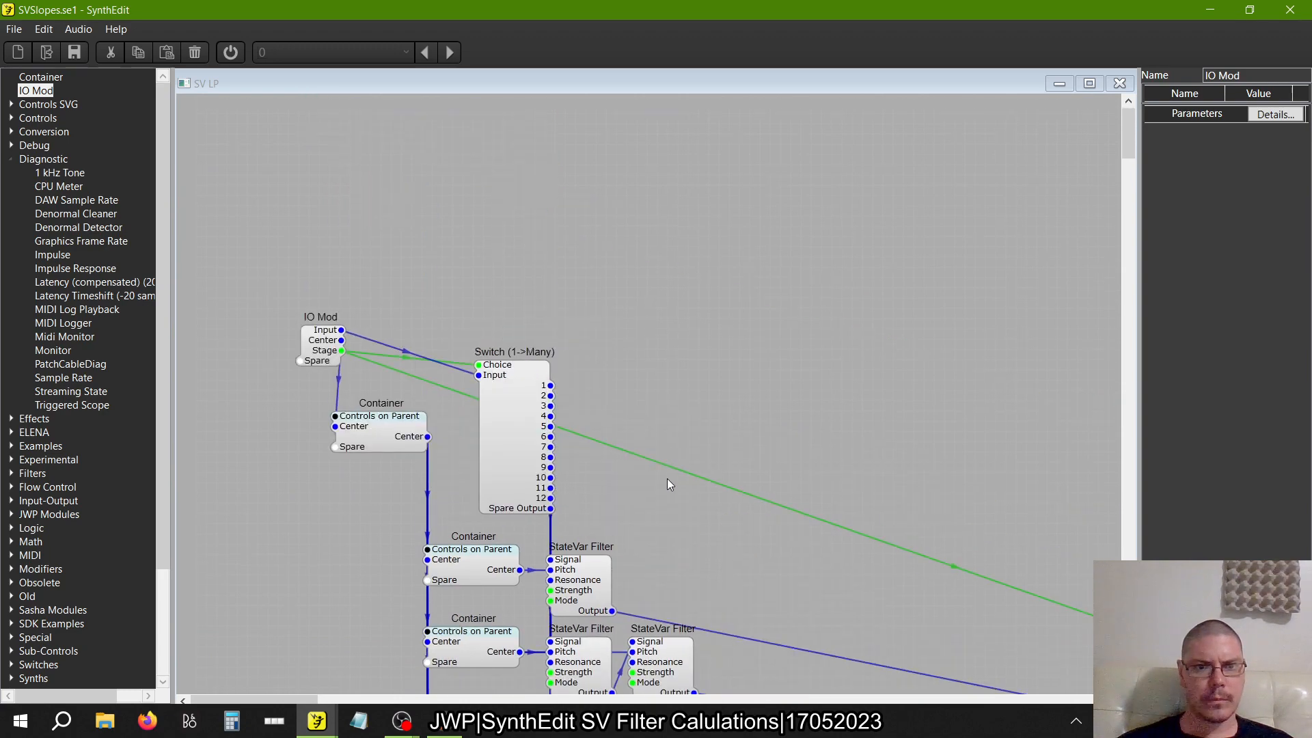
pyautogui.scroll(-8, 667, 479)
pyautogui.scroll(5, 667, 478)
pyautogui.scroll(2, 668, 484)
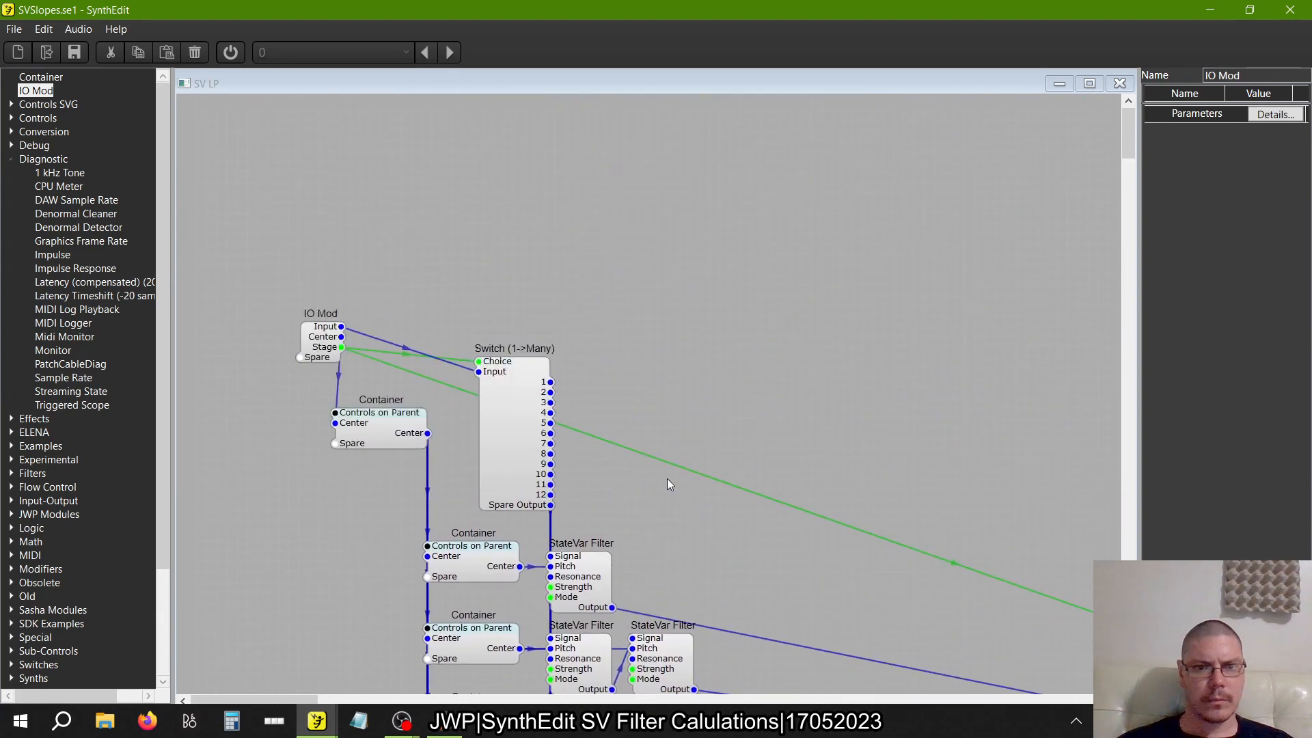
pyautogui.click(1119, 83)
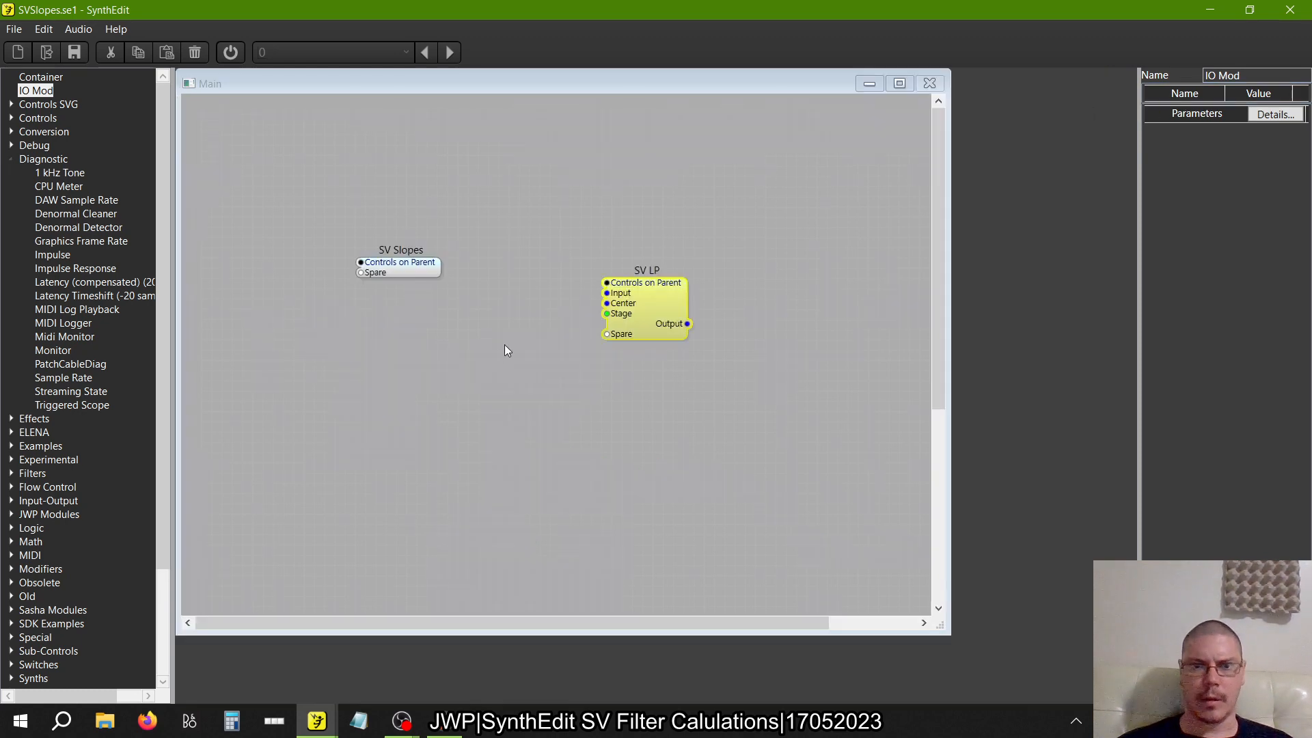
pyautogui.click(408, 266)
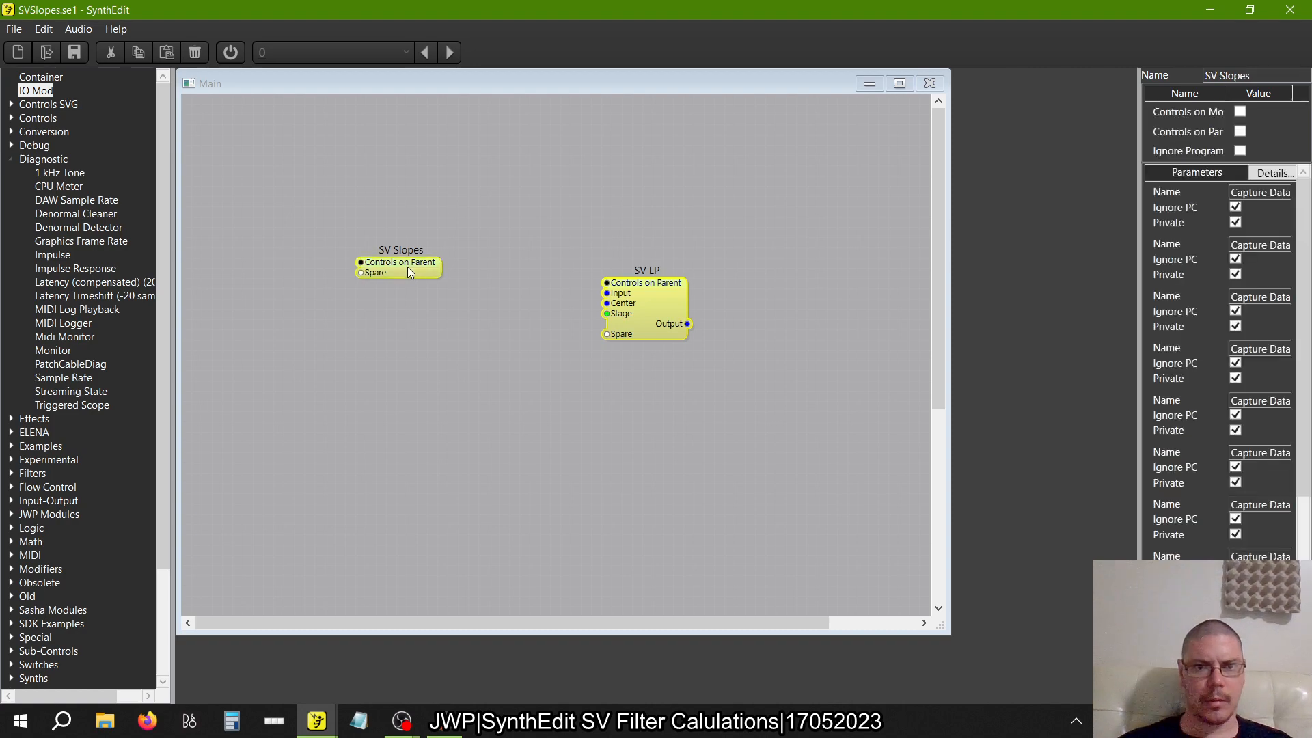
pyautogui.doubleClick(675, 301)
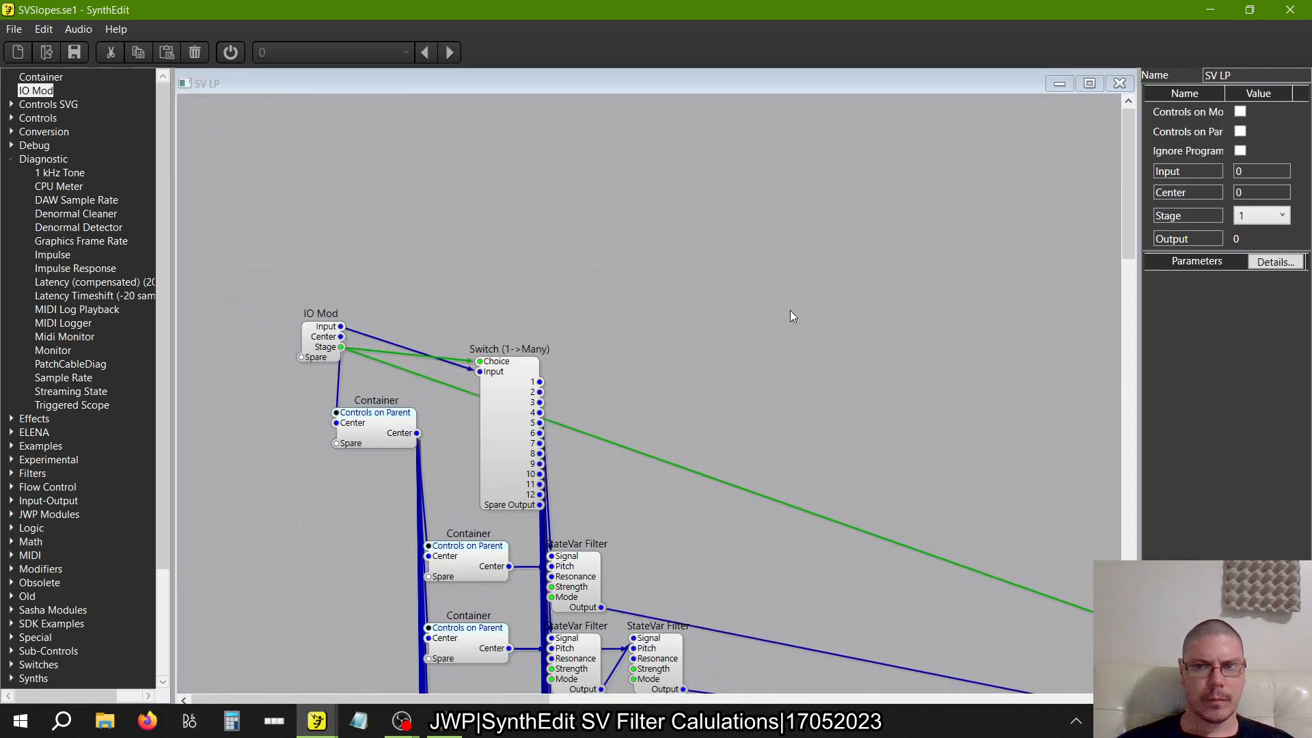
pyautogui.click(1119, 83)
pyautogui.doubleClick(654, 298)
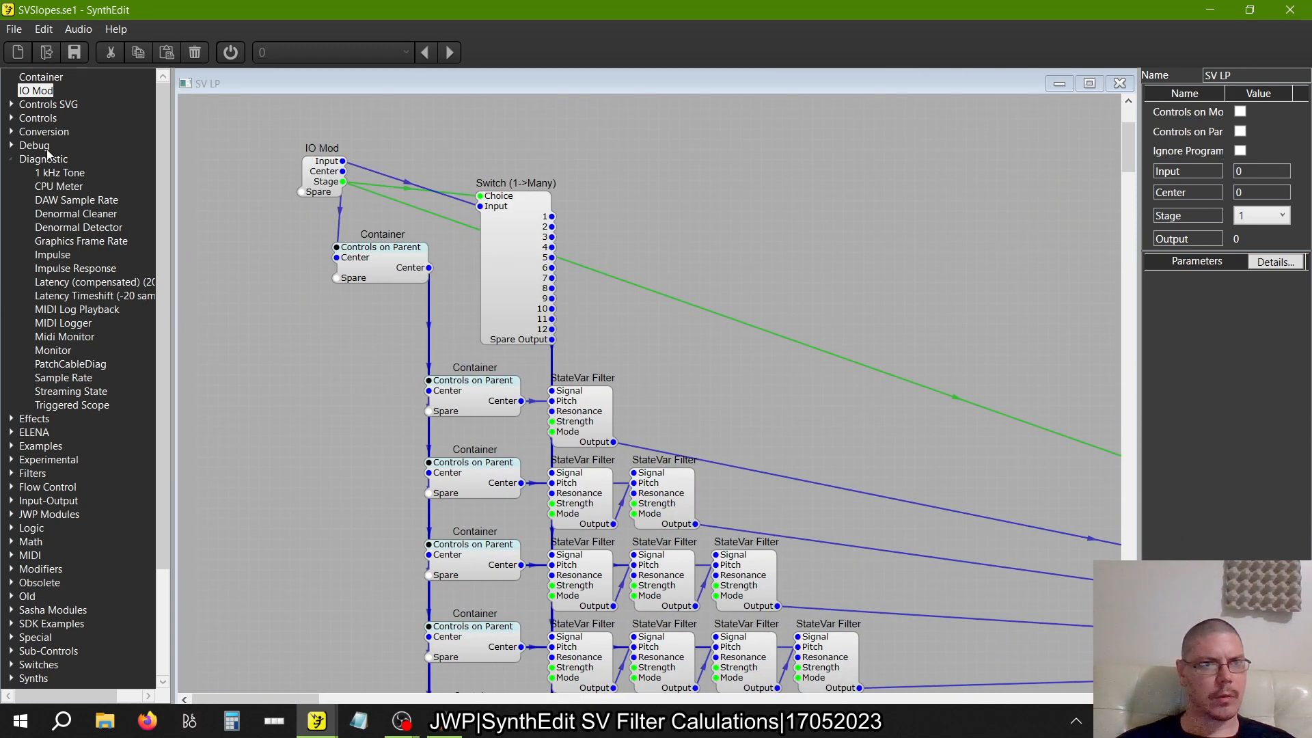
pyautogui.click(11, 118)
# Open the Container fed by the IO Mod's Center and delete the direct Center-to-Center link between its two inner IO Mods
pyautogui.doubleClick(378, 265)
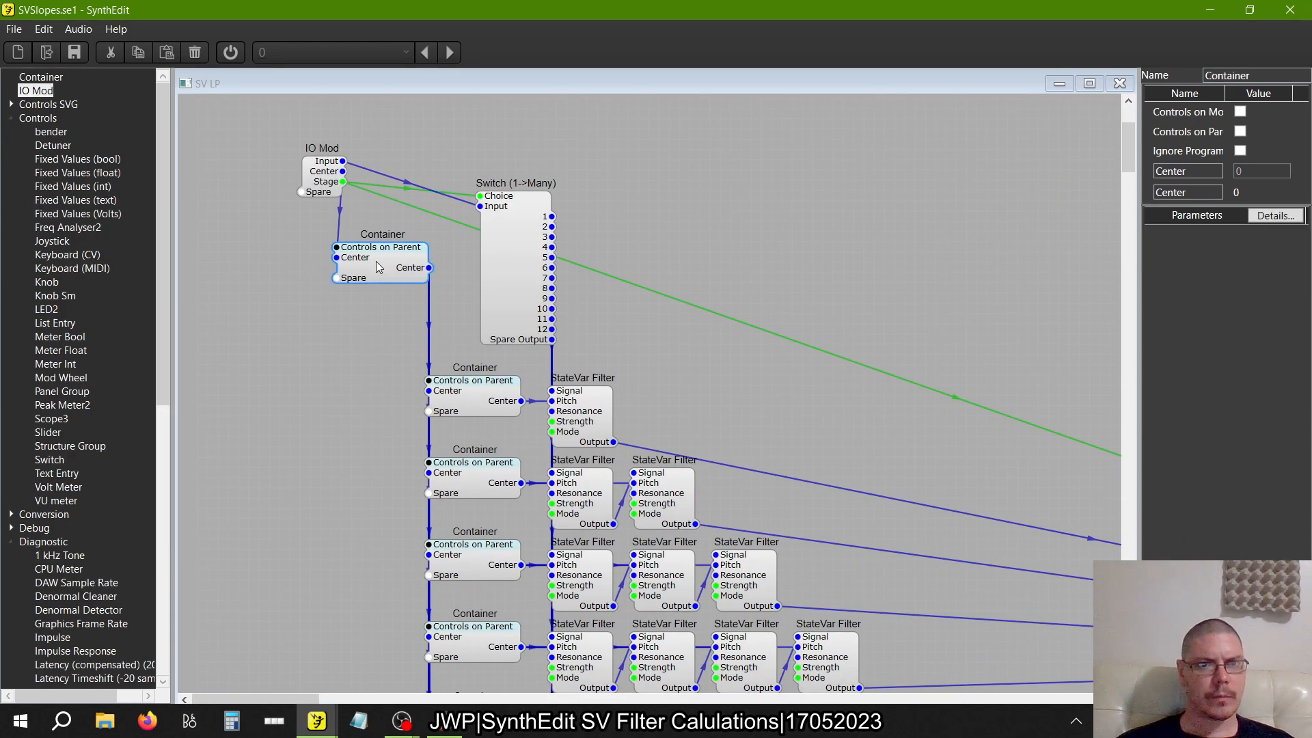
pyautogui.moveTo(339, 154); pyautogui.dragTo(452, 149)
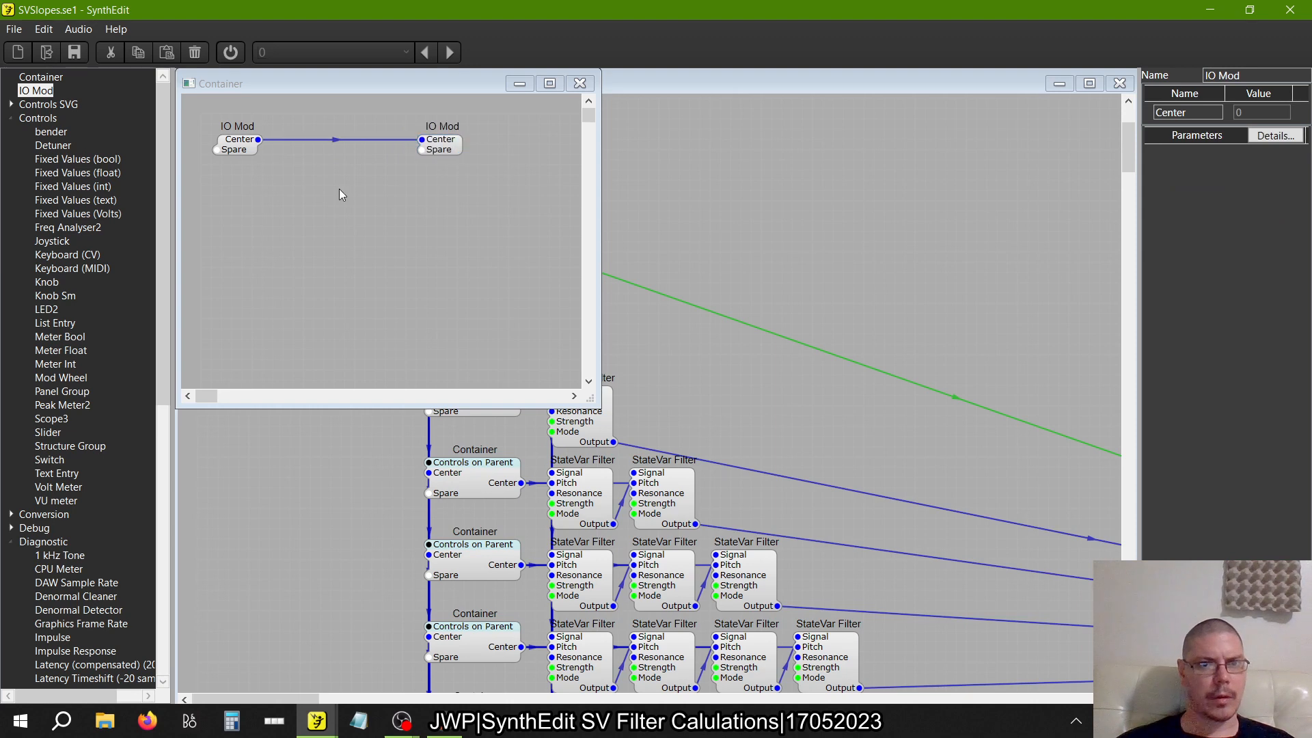
pyautogui.press('Delete')
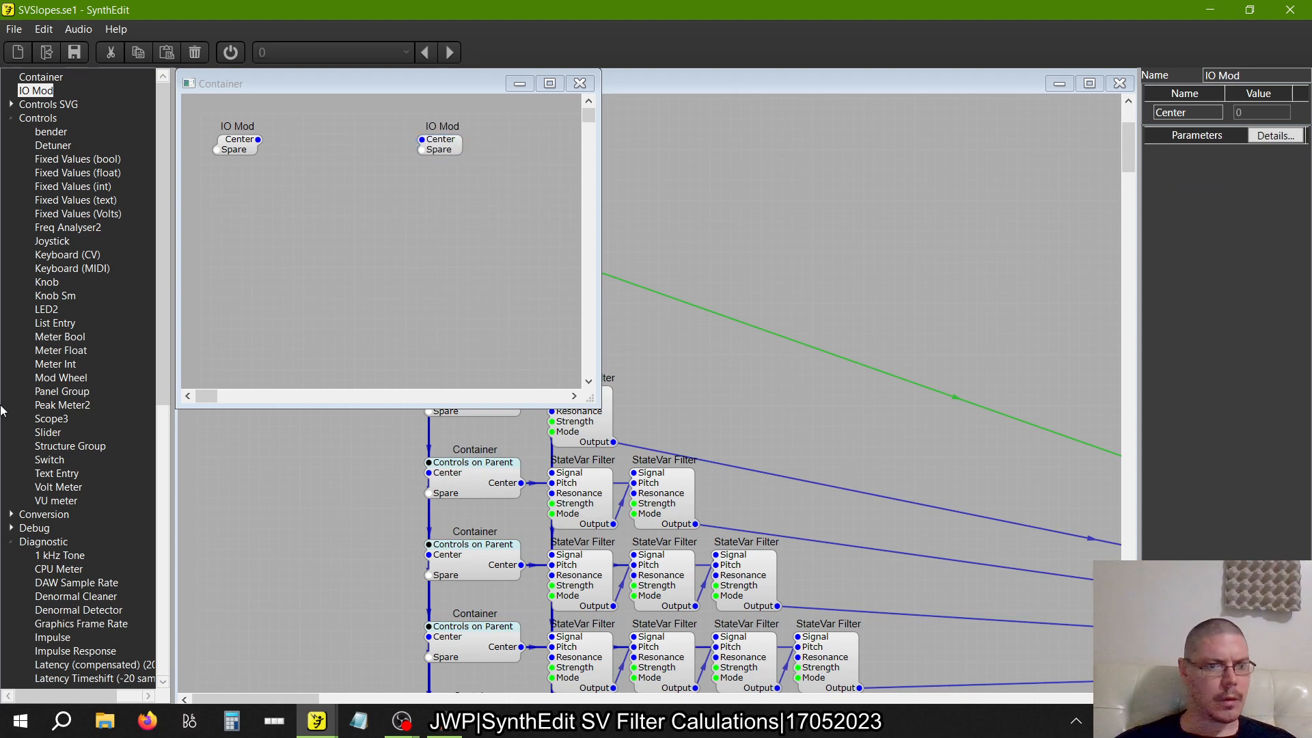
# Insert a Unit Converter between the two inner IO Mods, wiring Center to A and B to Center, and close the Container
pyautogui.click(11, 514)
pyautogui.scroll(-18, 80, 519)
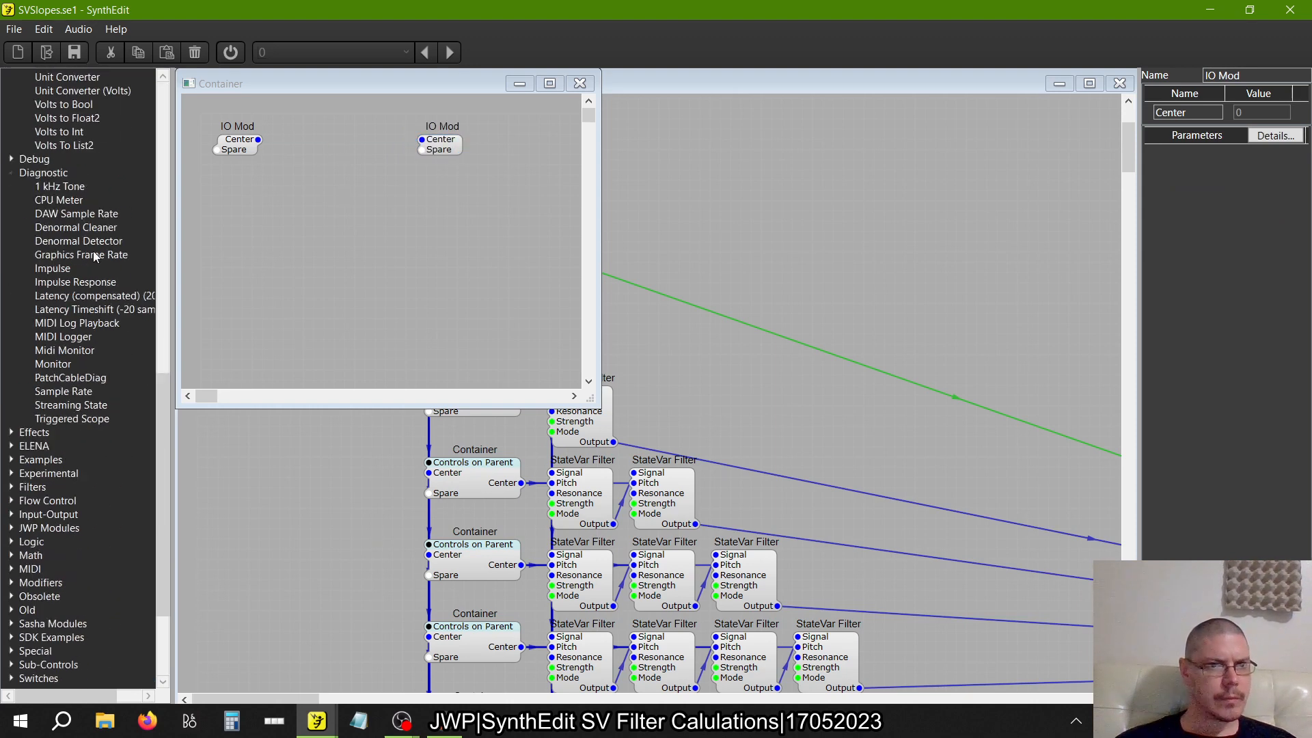
pyautogui.scroll(14, 97, 259)
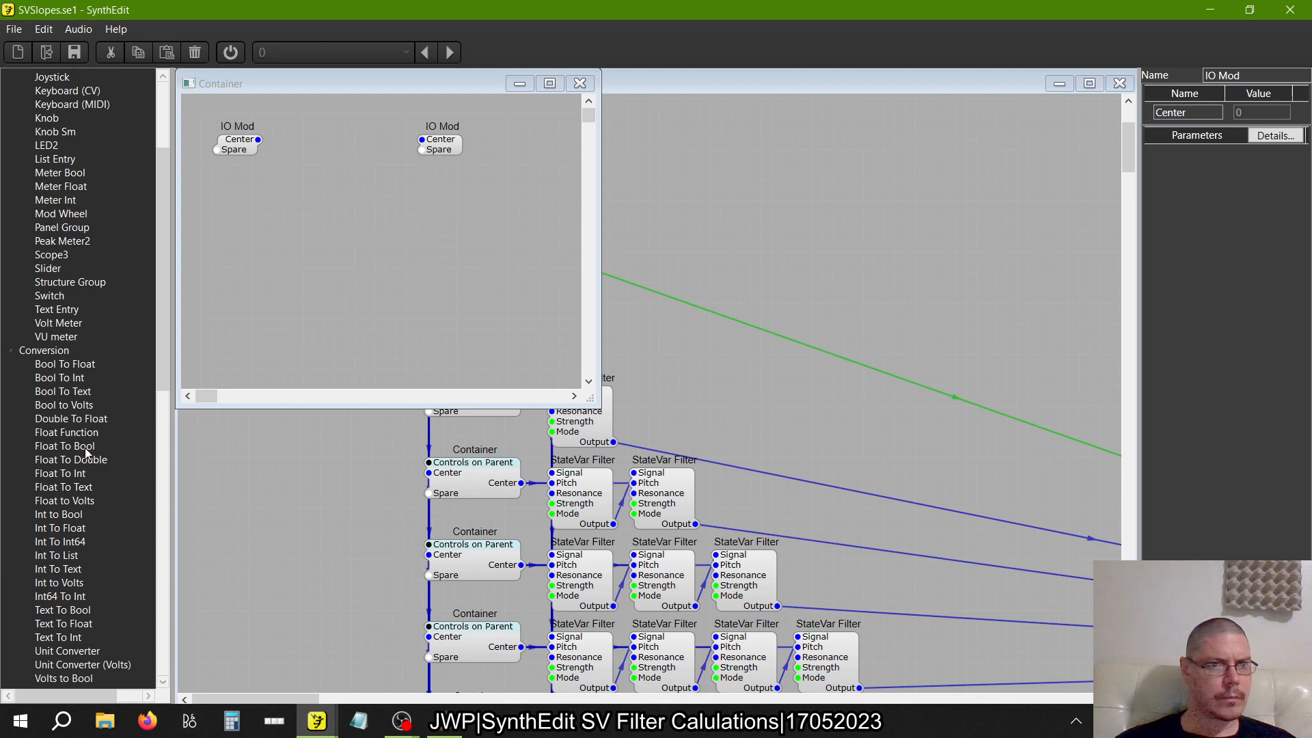
pyautogui.scroll(-3, 85, 451)
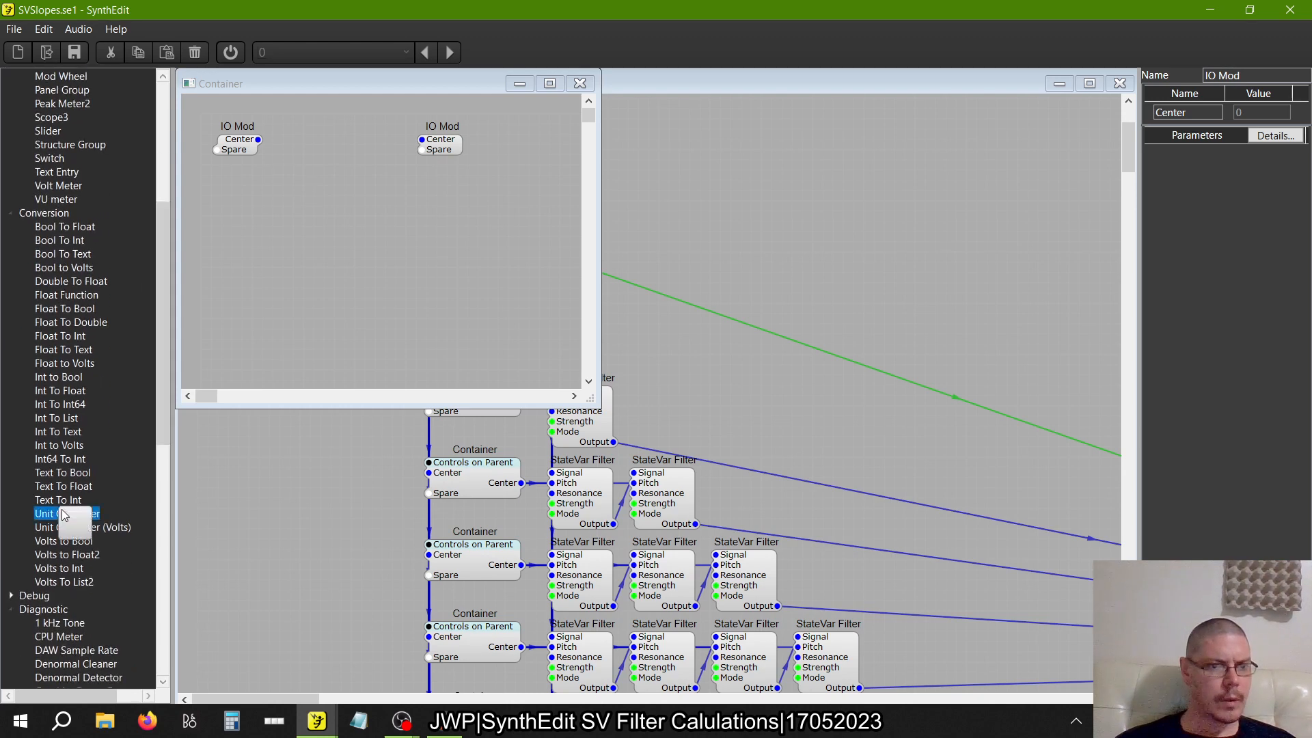
pyautogui.moveTo(67, 514); pyautogui.dragTo(384, 157)
pyautogui.click(311, 147)
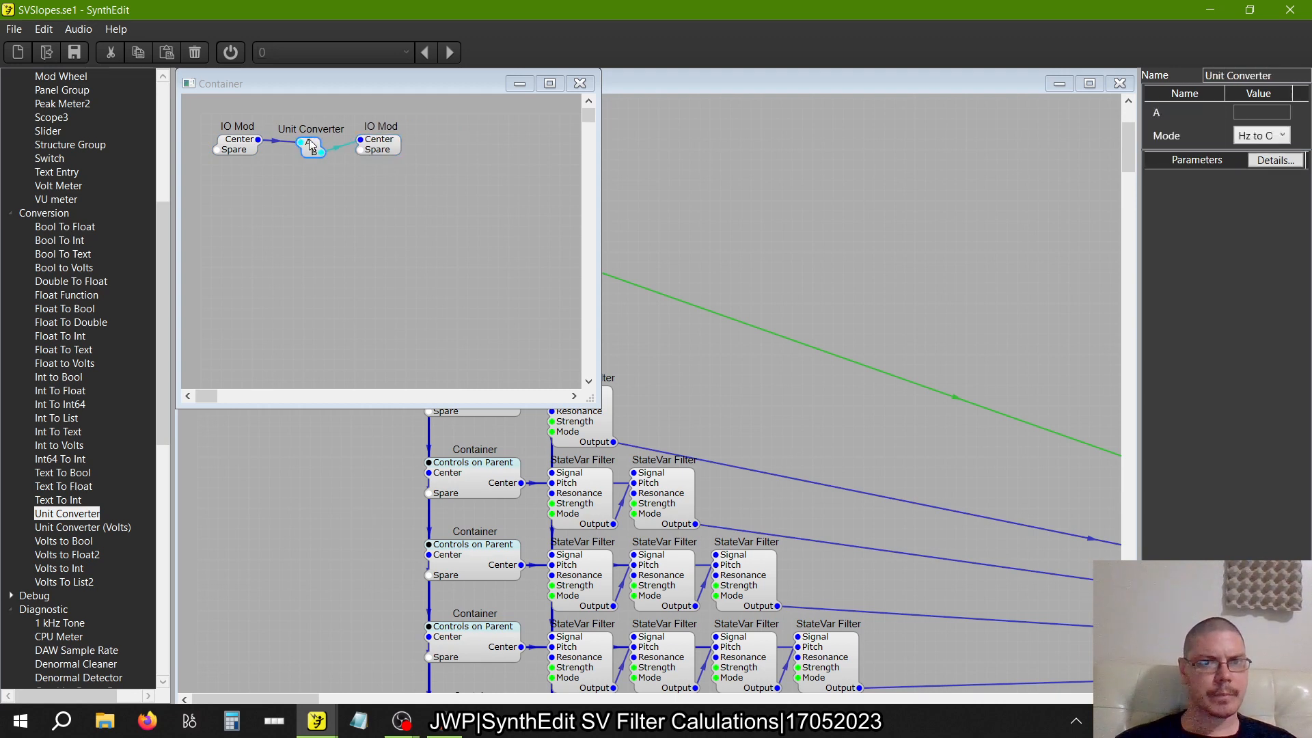
pyautogui.click(241, 141)
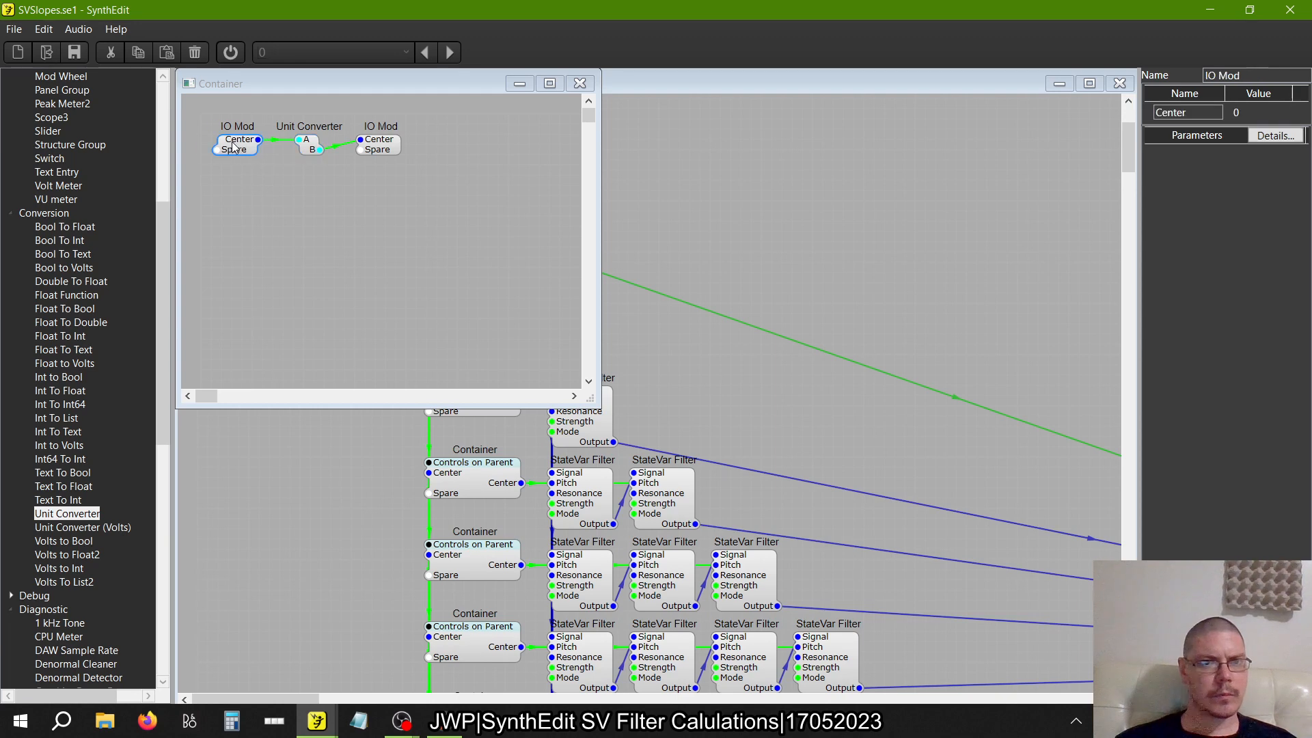
pyautogui.click(580, 82)
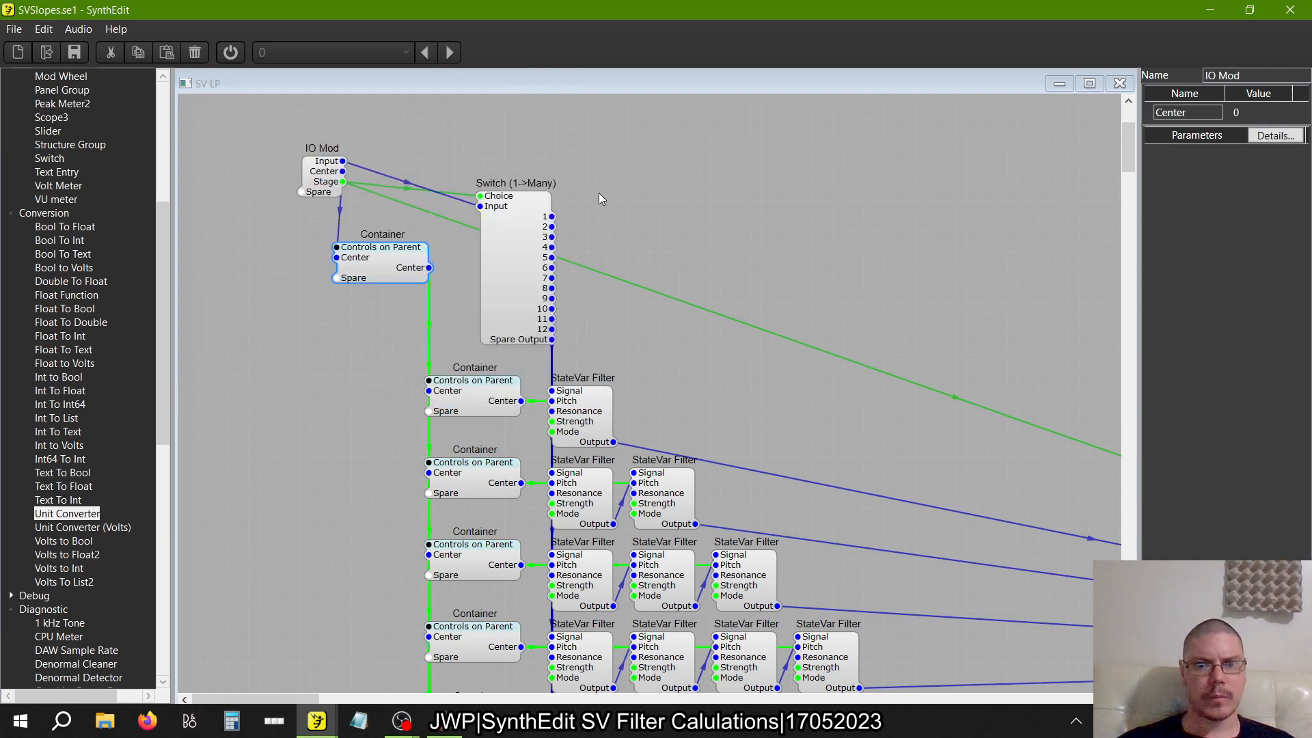
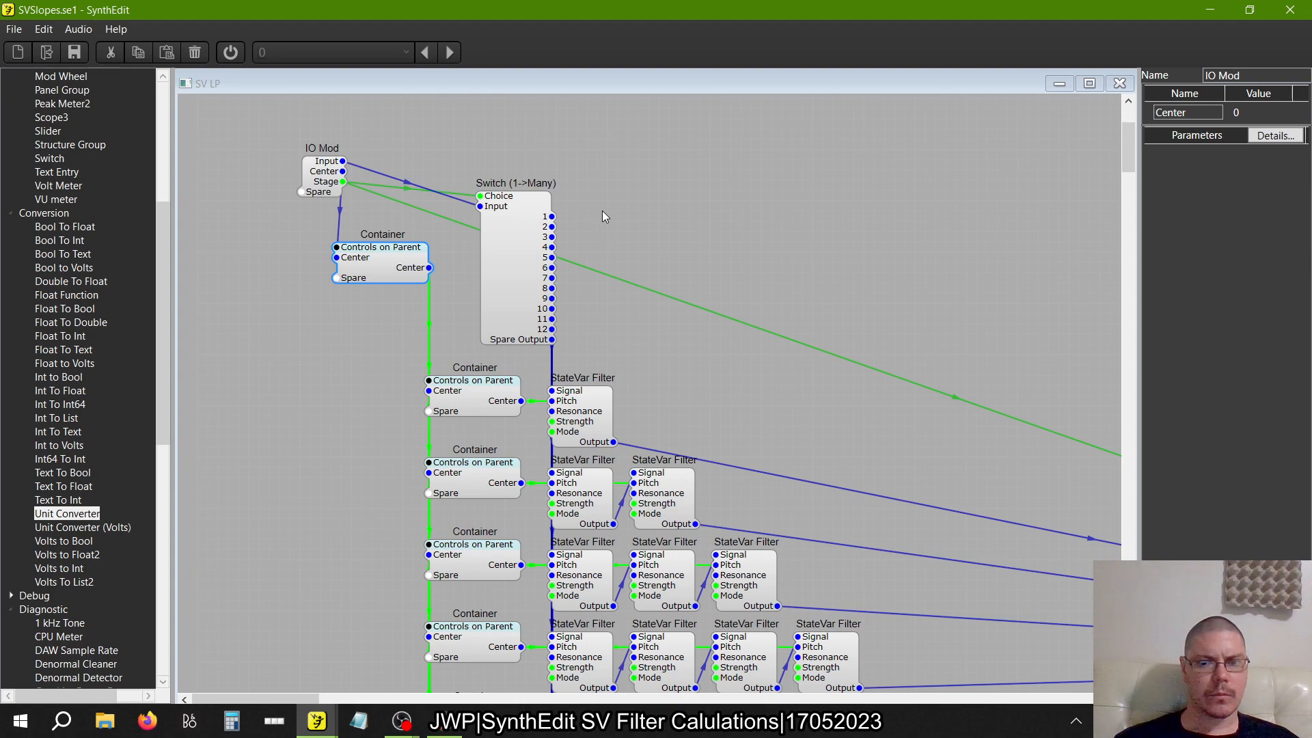
# Add a Slider above the IO Mod and connect its Signal Out to the Center input of the uppermost Container
pyautogui.scroll(-8, 602, 210)
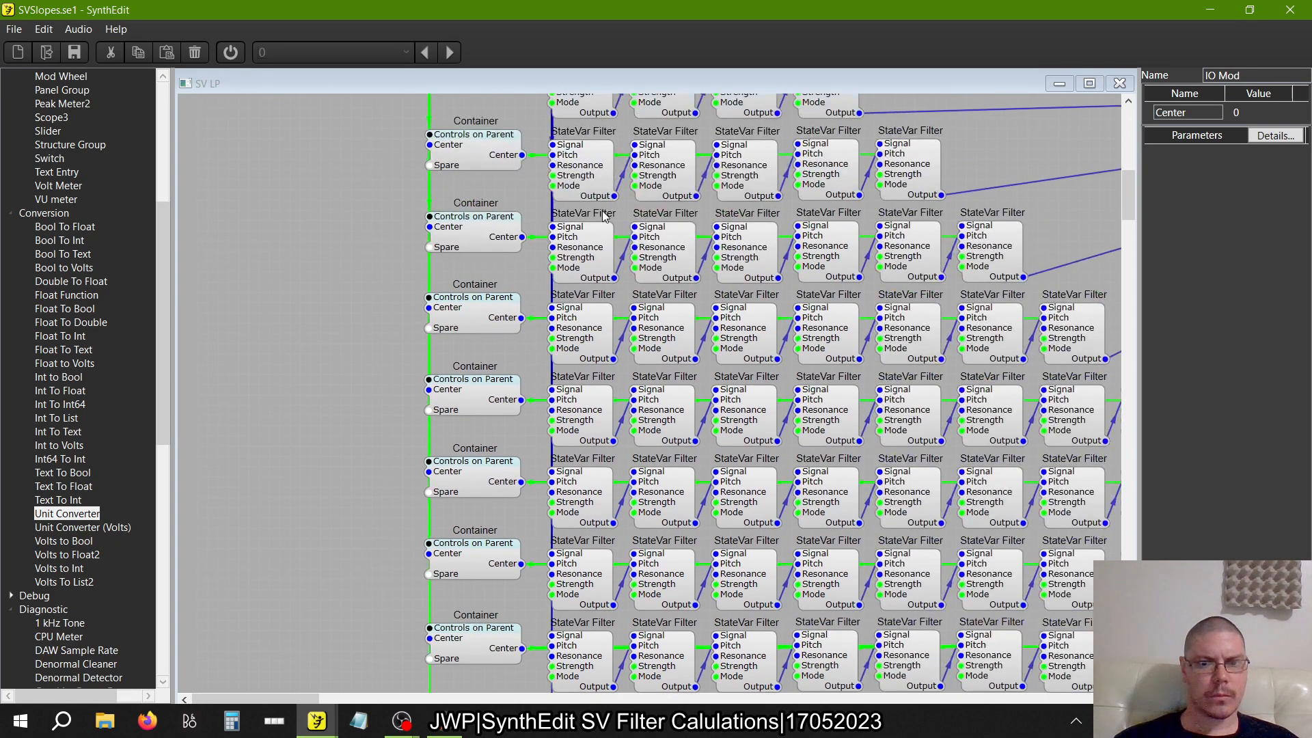
pyautogui.scroll(10, 601, 210)
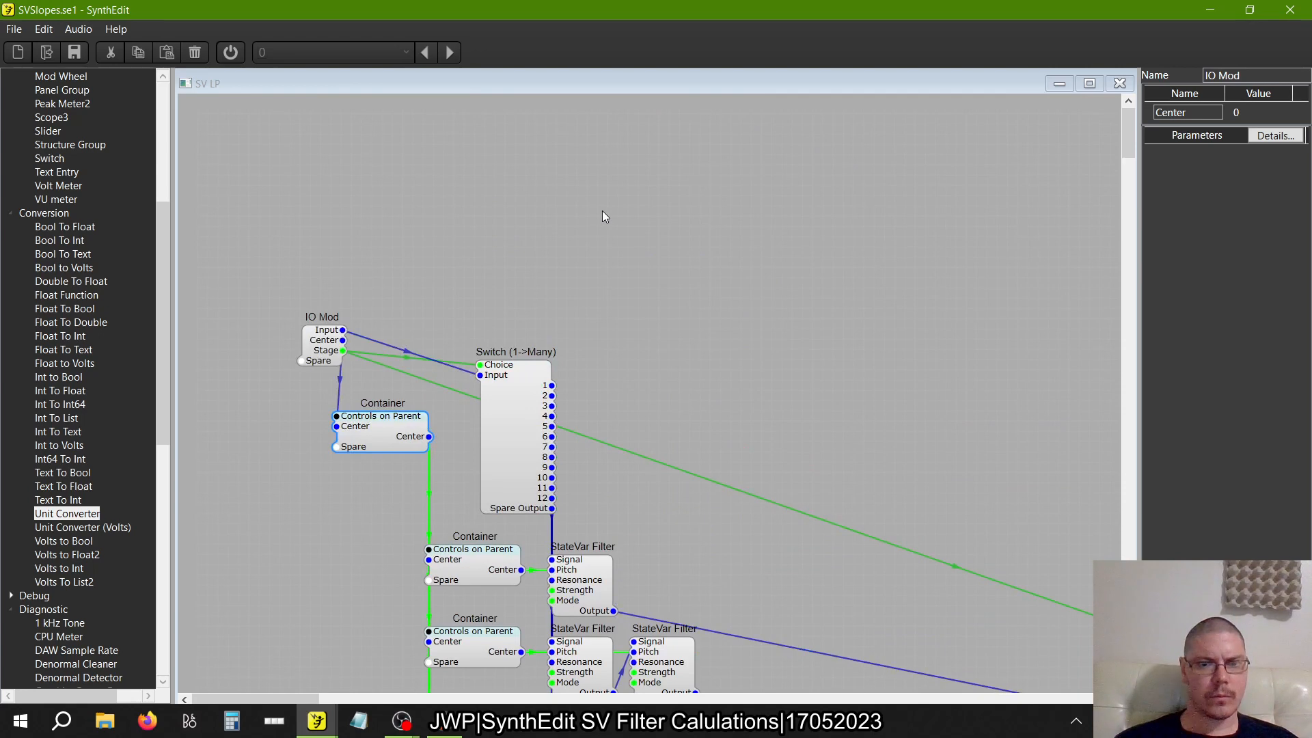
pyautogui.hscroll(3, 601, 216)
pyautogui.moveTo(45, 132); pyautogui.dragTo(305, 421)
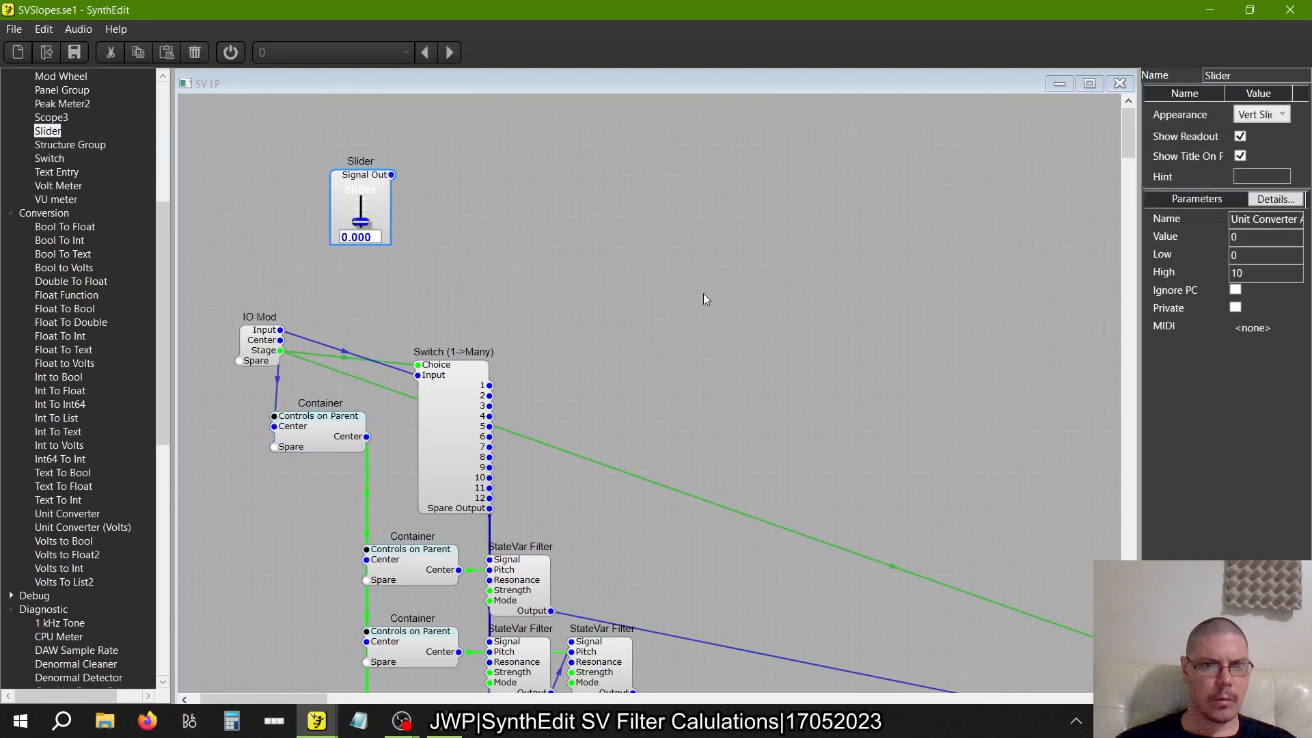
# Set the Slider's High parameter to 20000
pyautogui.doubleClick(1261, 272)
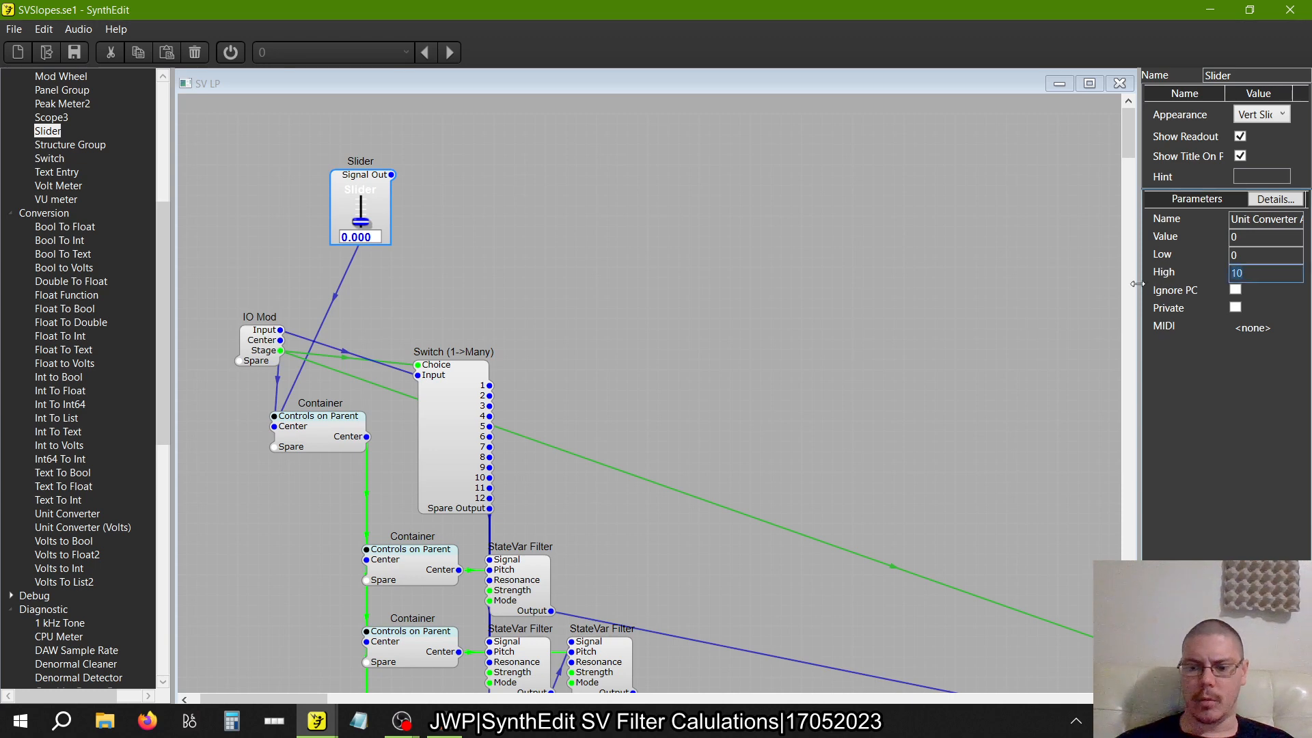
pyautogui.write('20000')
pyautogui.press('Tab')
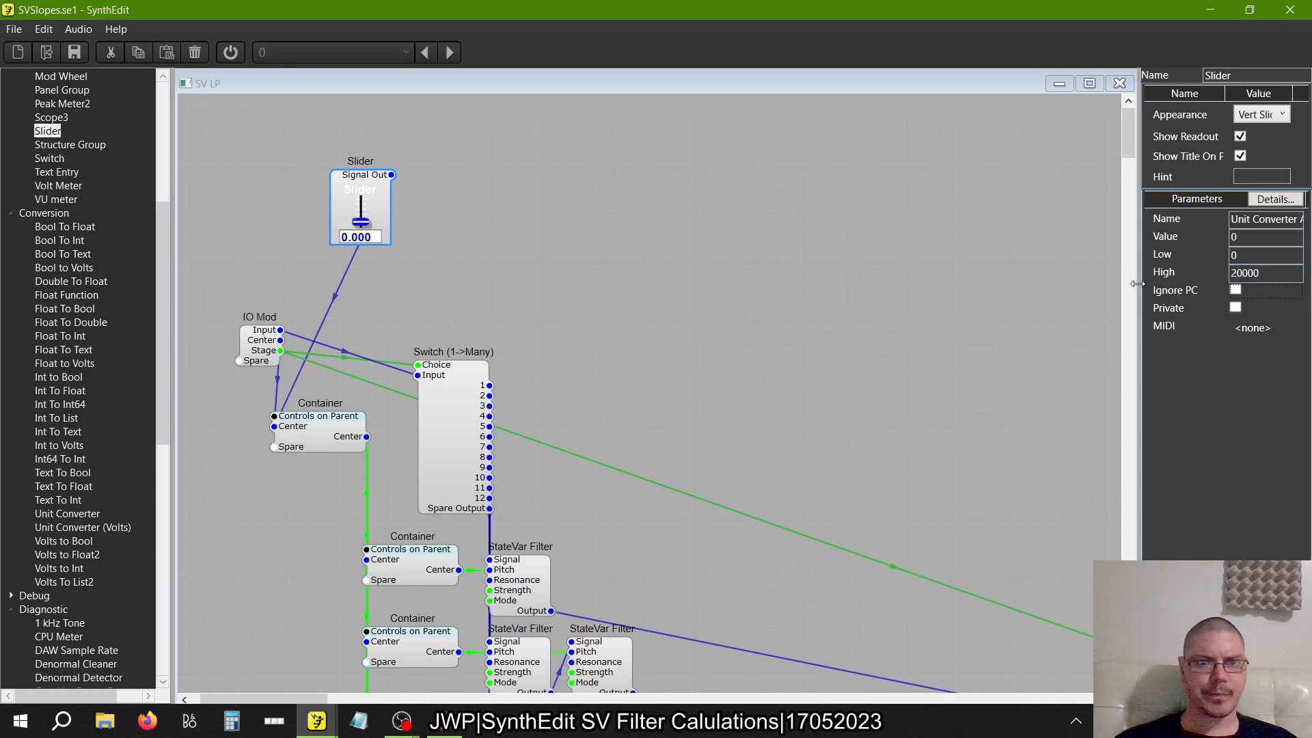
# Raise the Slider to a value of about 5040 and turn the audio engine on
pyautogui.moveTo(361, 220); pyautogui.dragTo(381, 202)
pyautogui.click(621, 235)
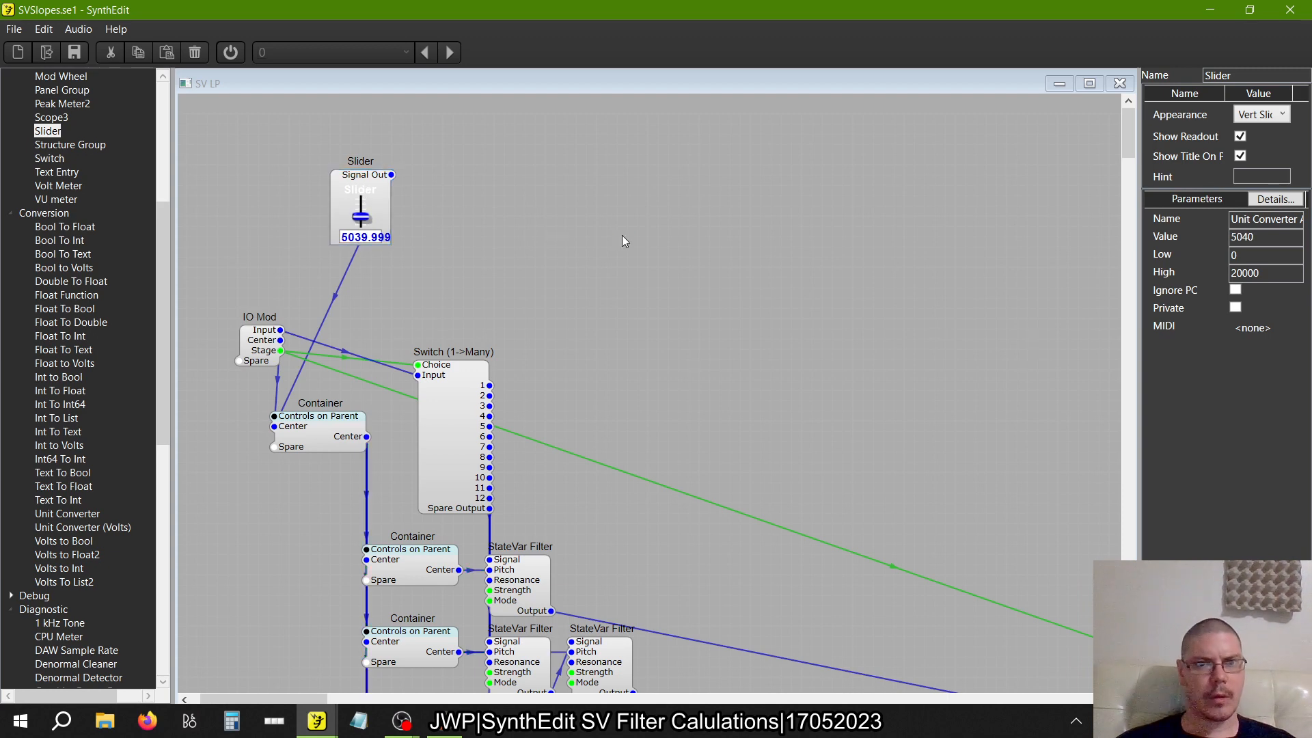
pyautogui.click(236, 59)
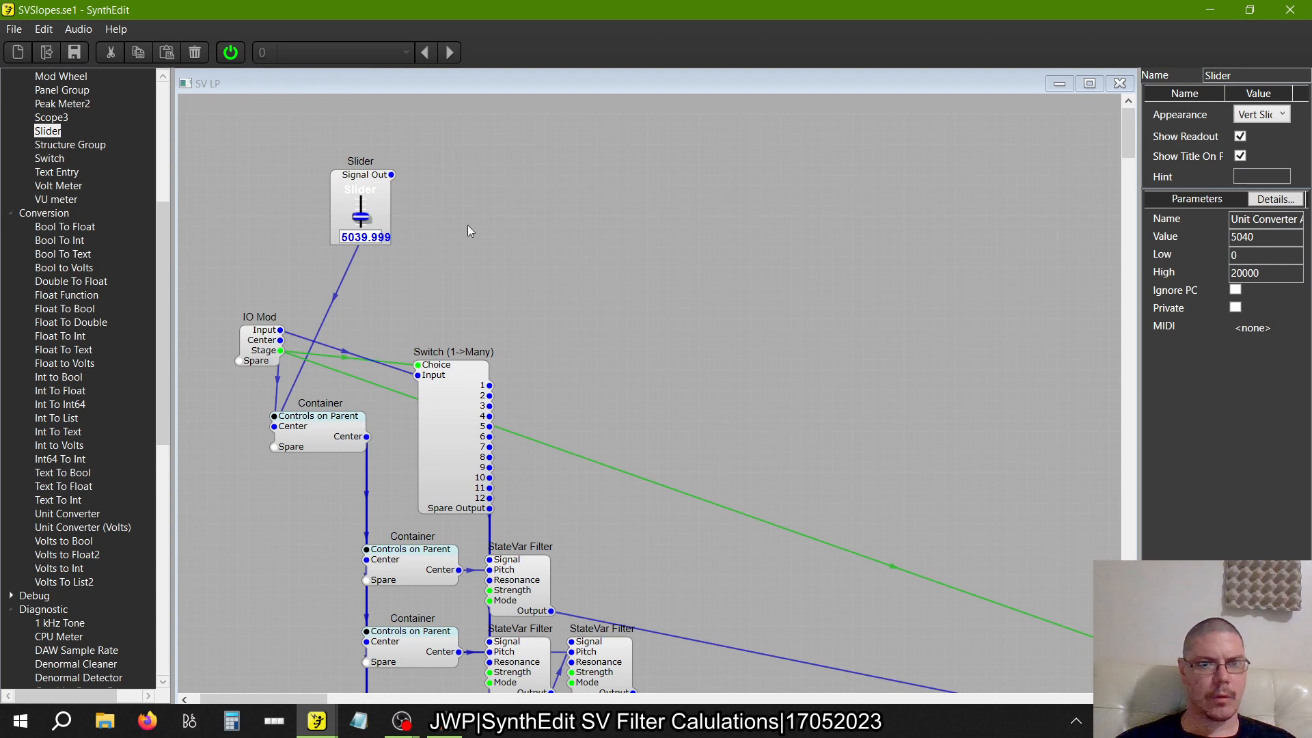
# Add an Oscillator from the Waveform modules above the Switch (1->Many) and connect its Audio Out to the Switch's Input
pyautogui.scroll(7, 70, 297)
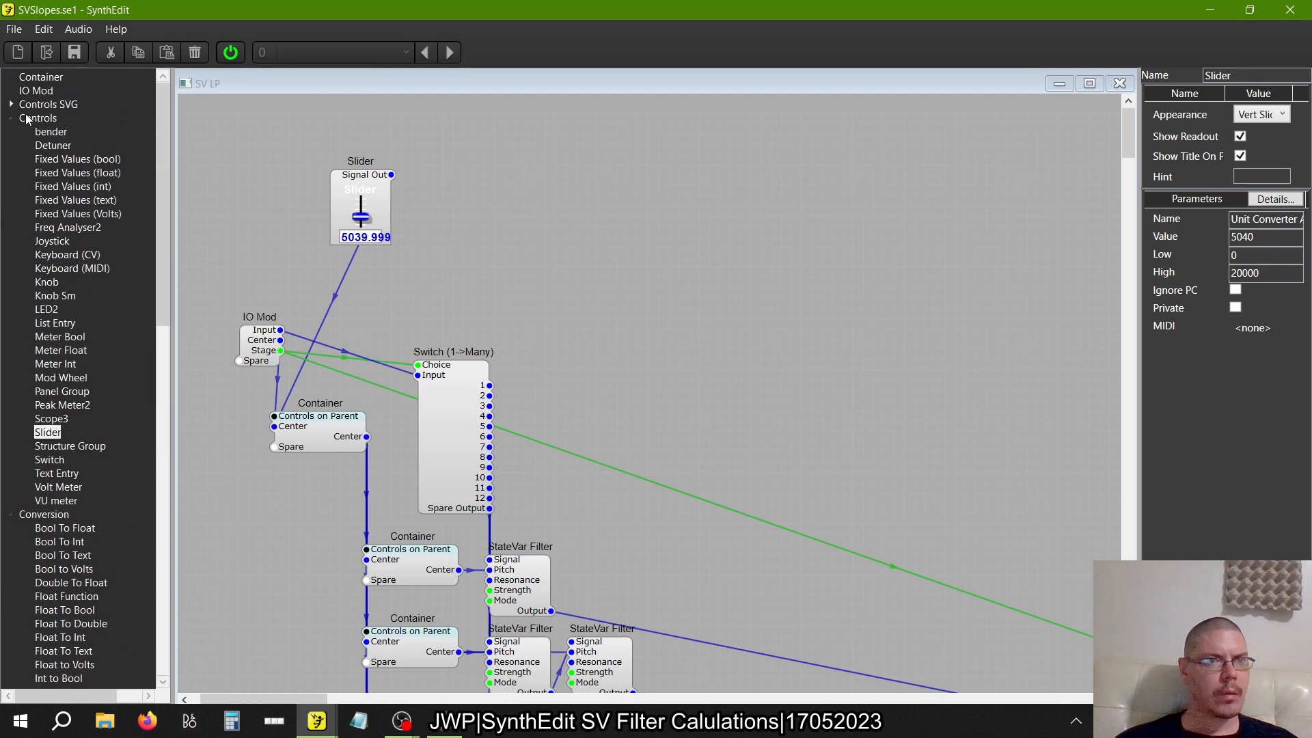
pyautogui.click(11, 117)
pyautogui.click(11, 131)
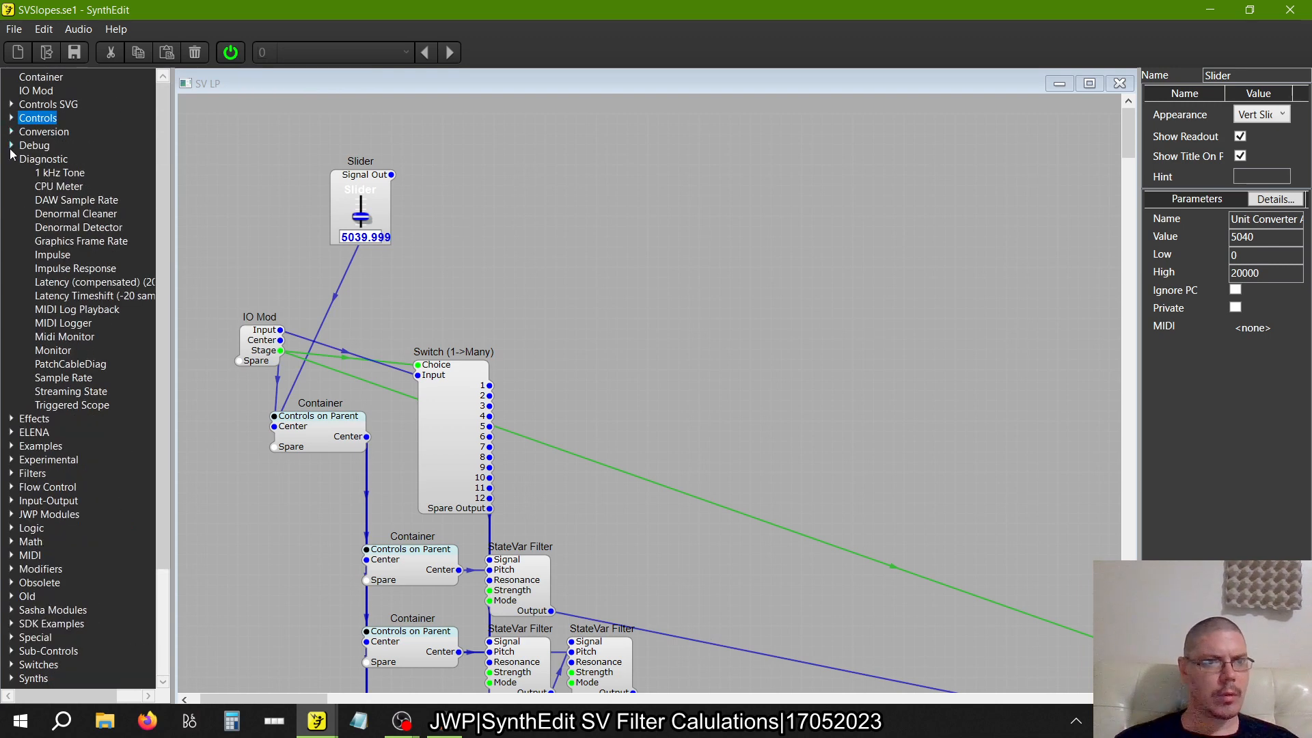
pyautogui.click(11, 158)
pyautogui.click(11, 459)
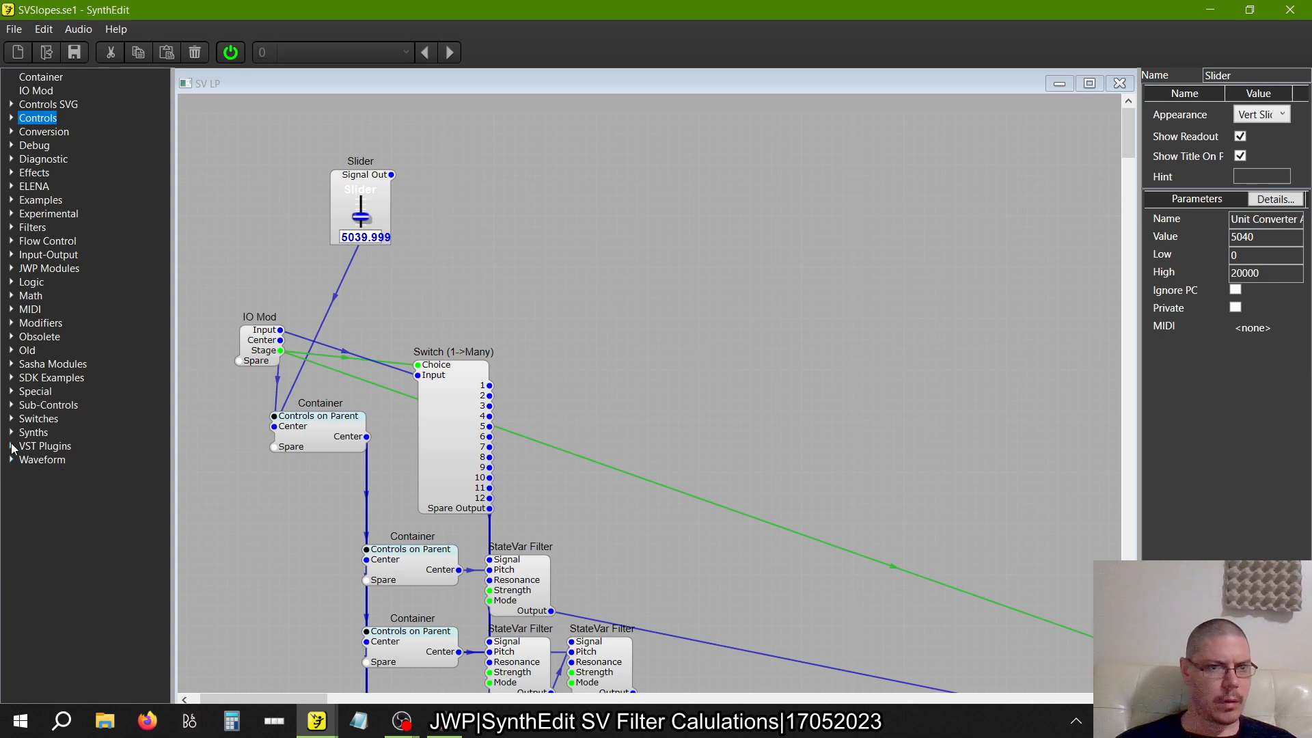
pyautogui.click(10, 432)
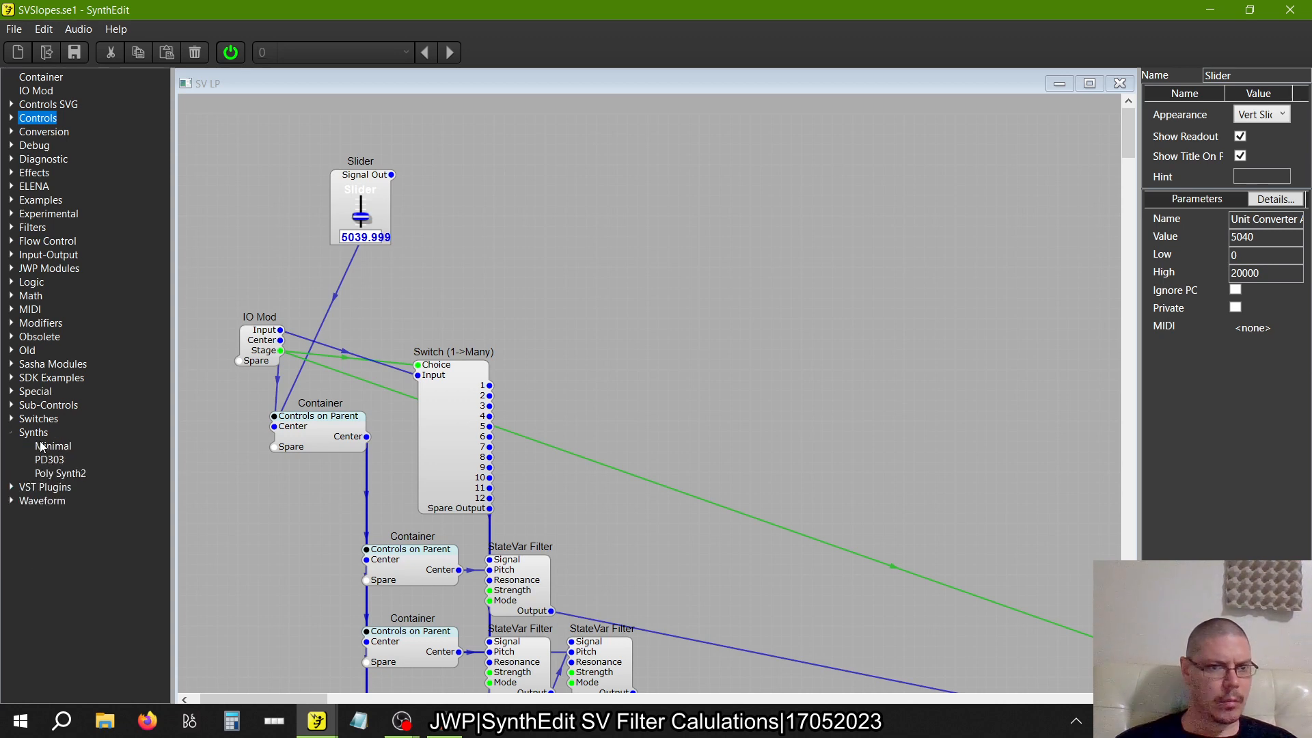
pyautogui.click(10, 435)
pyautogui.click(11, 459)
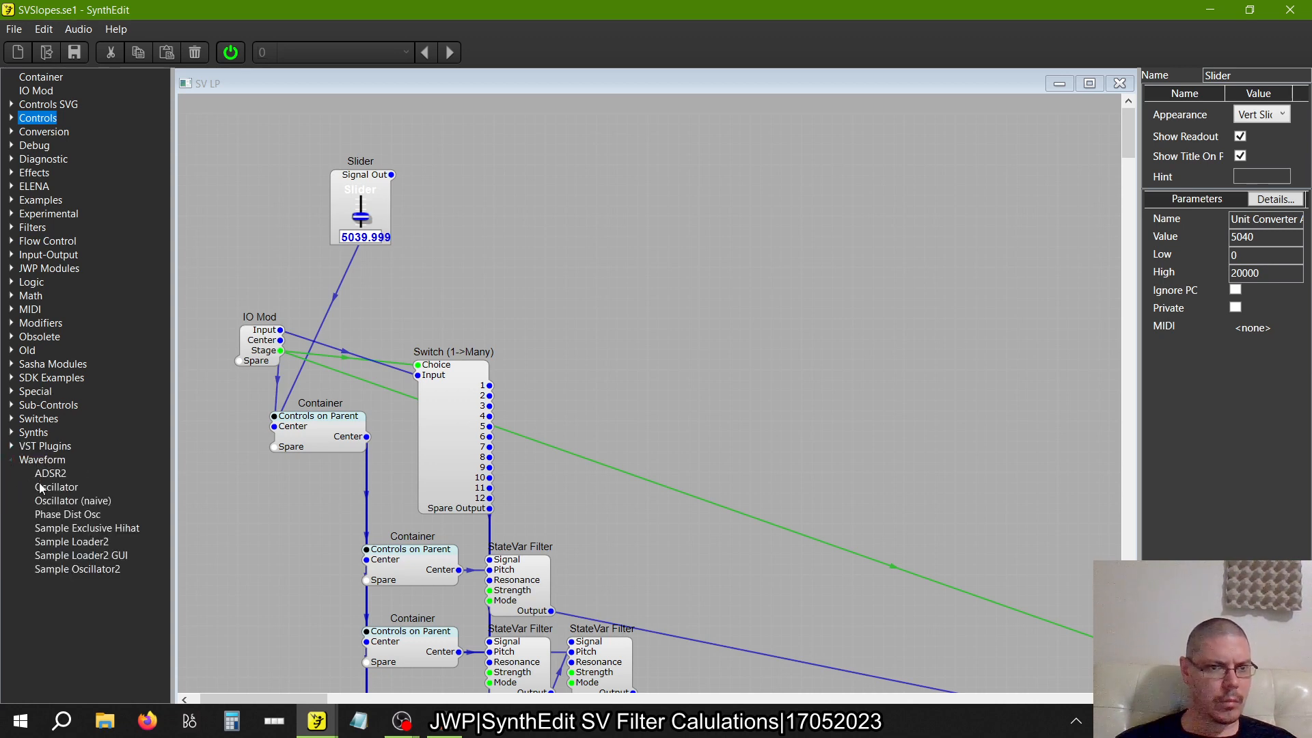
pyautogui.moveTo(42, 487); pyautogui.dragTo(419, 376)
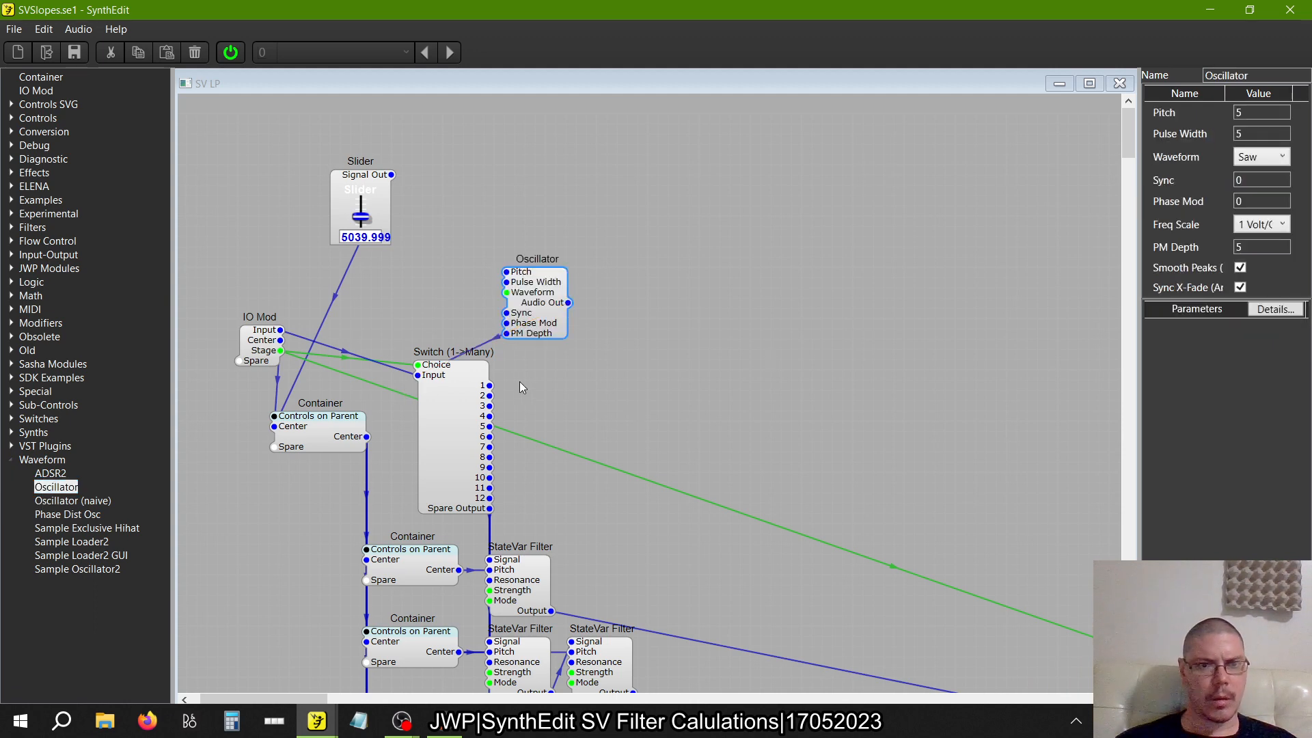
# Return to the Main structure and set the SV LP container's Stage to 6
pyautogui.click(258, 355)
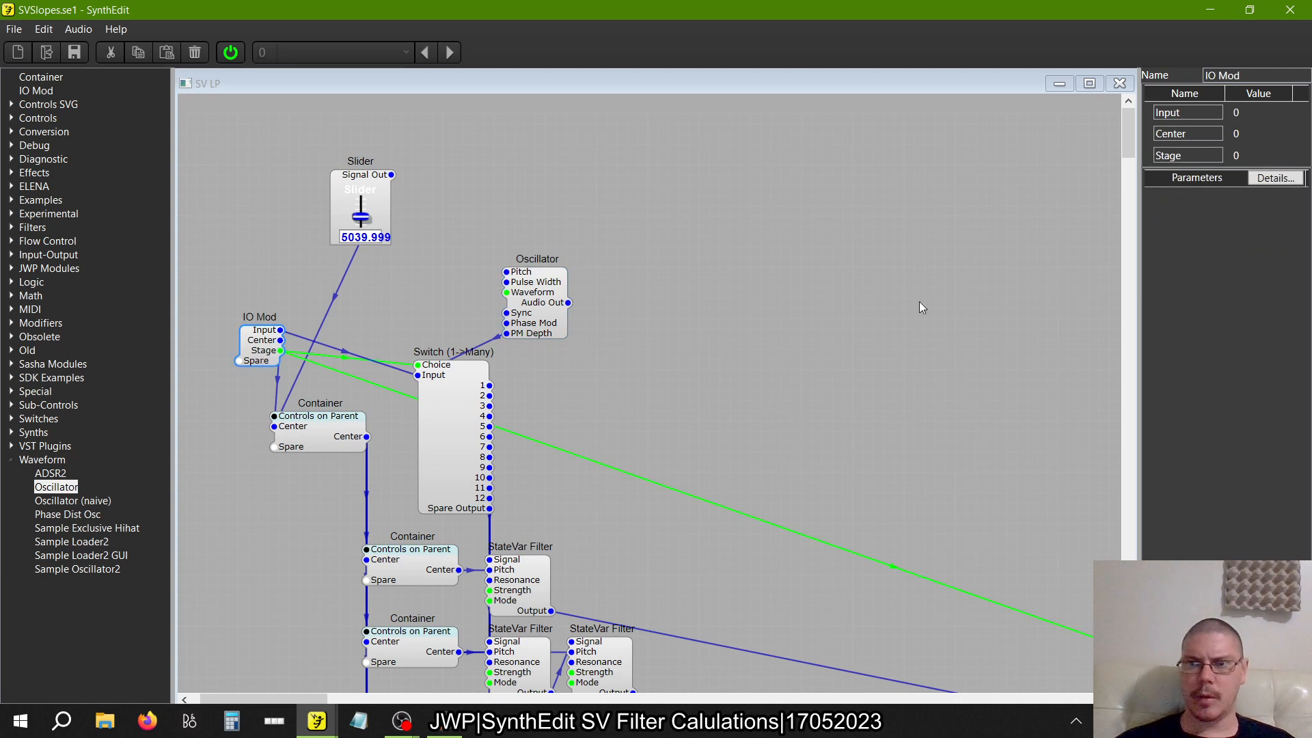
pyautogui.click(1119, 83)
pyautogui.click(649, 291)
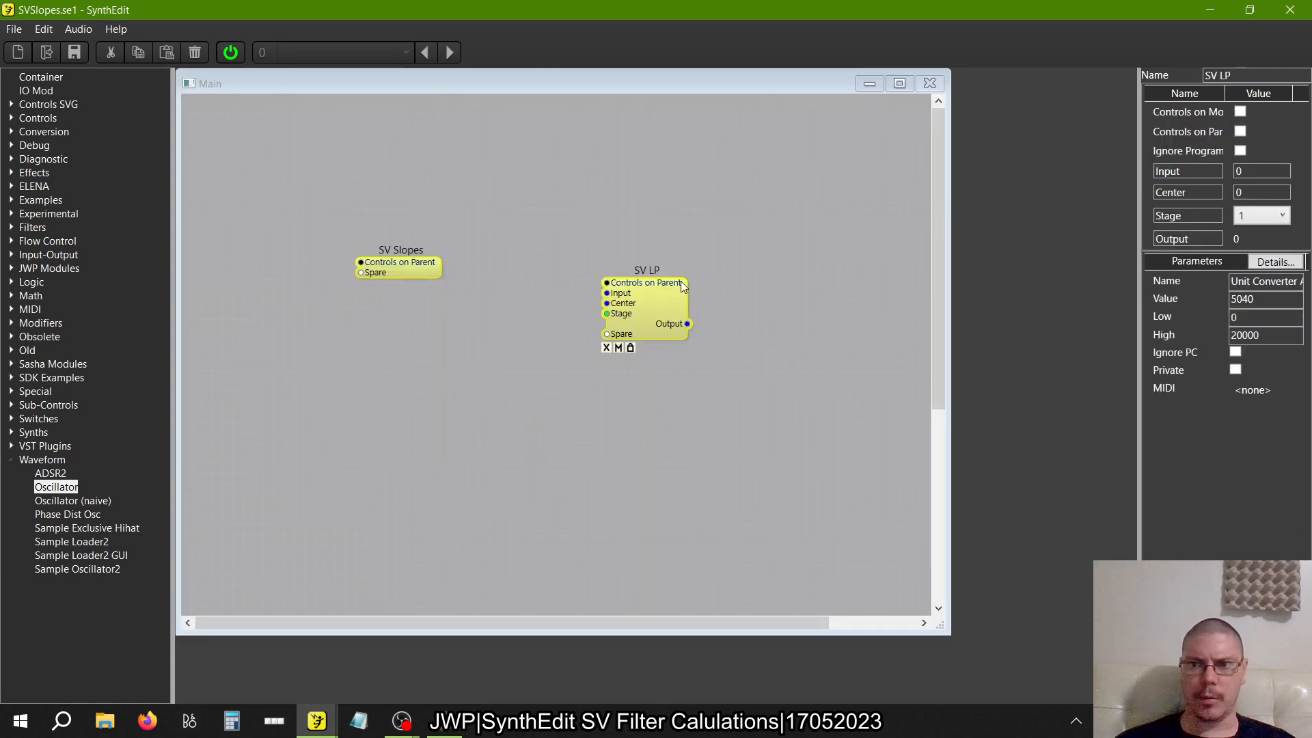
pyautogui.click(1263, 216)
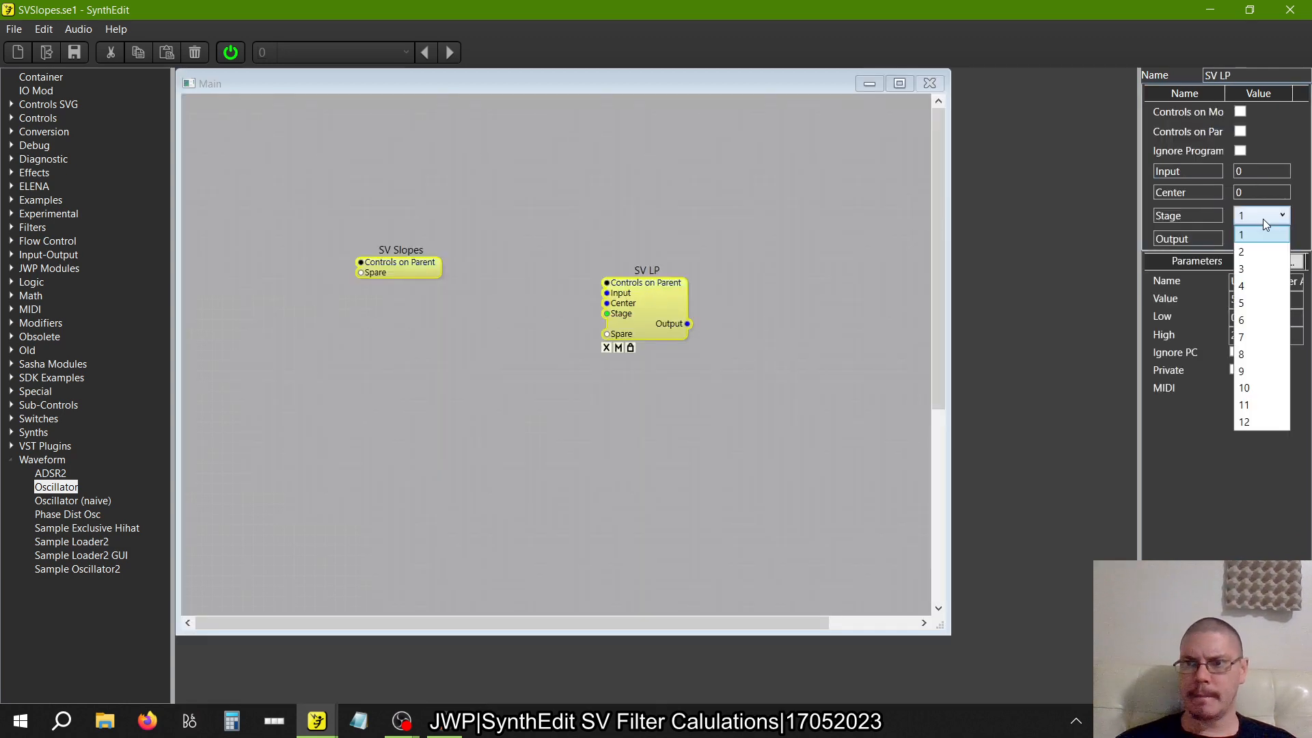
pyautogui.click(1254, 319)
# Reopen the SV LP structure and check the Debug CPU usage of the StateVar Filter in the single-filter row
pyautogui.doubleClick(673, 301)
pyautogui.scroll(-3, 514, 334)
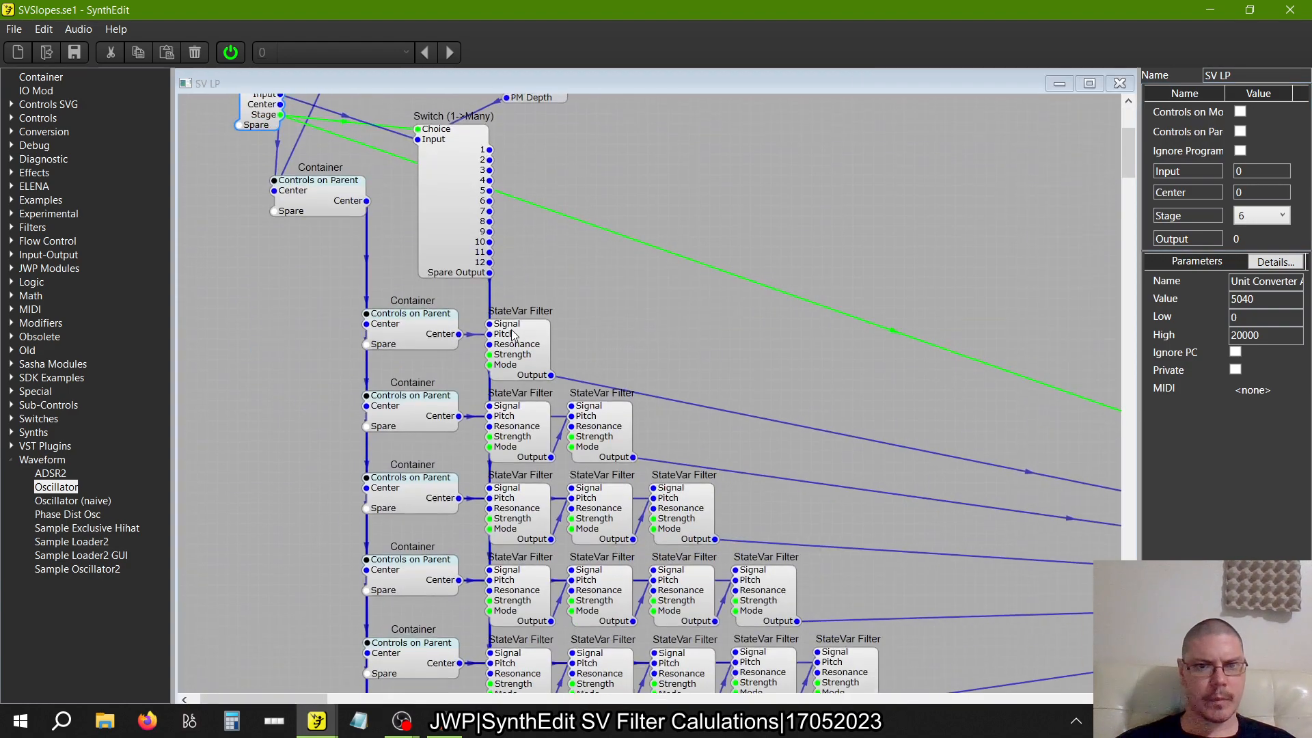
pyautogui.rightClick(517, 336)
pyautogui.moveTo(569, 435)
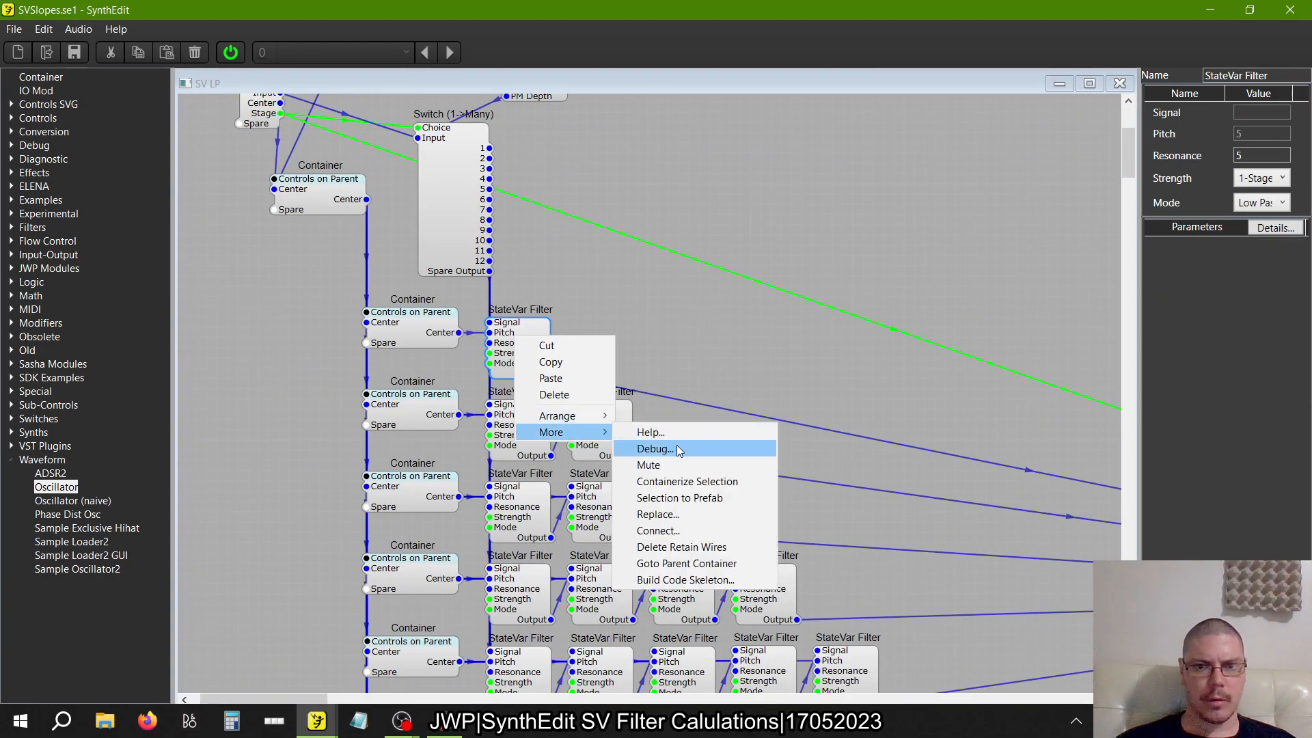
pyautogui.click(677, 450)
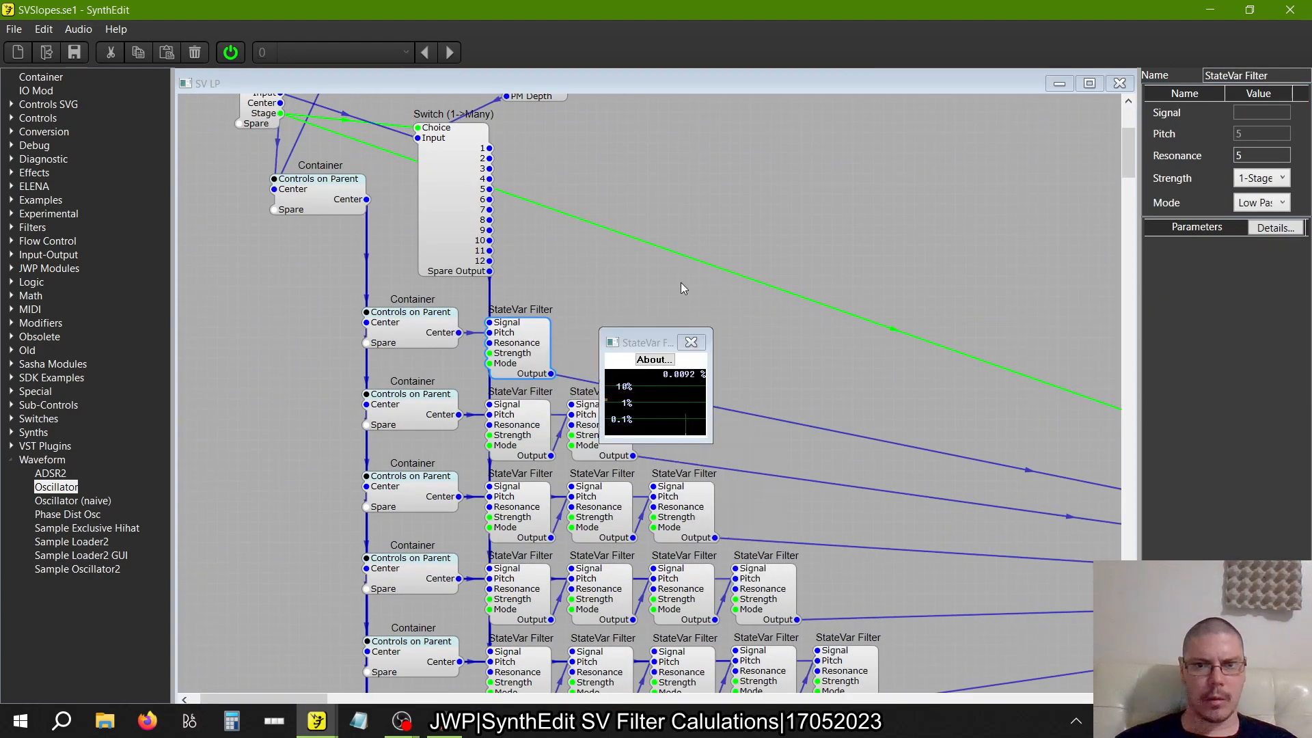
pyautogui.click(699, 339)
# Check the Debug CPU usage of the first StateVar Filter in the six-filter row
pyautogui.scroll(-2, 698, 338)
pyautogui.scroll(1, 698, 337)
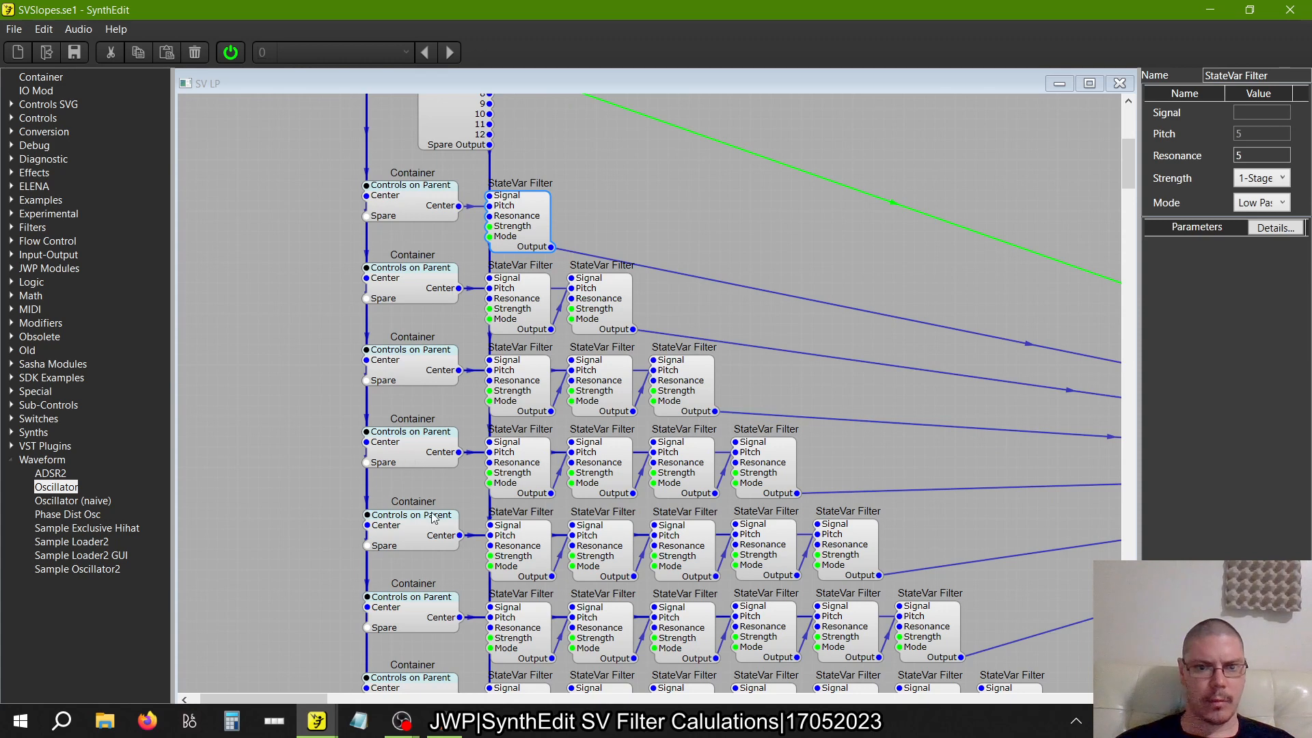
pyautogui.rightClick(511, 618)
pyautogui.moveTo(550, 611)
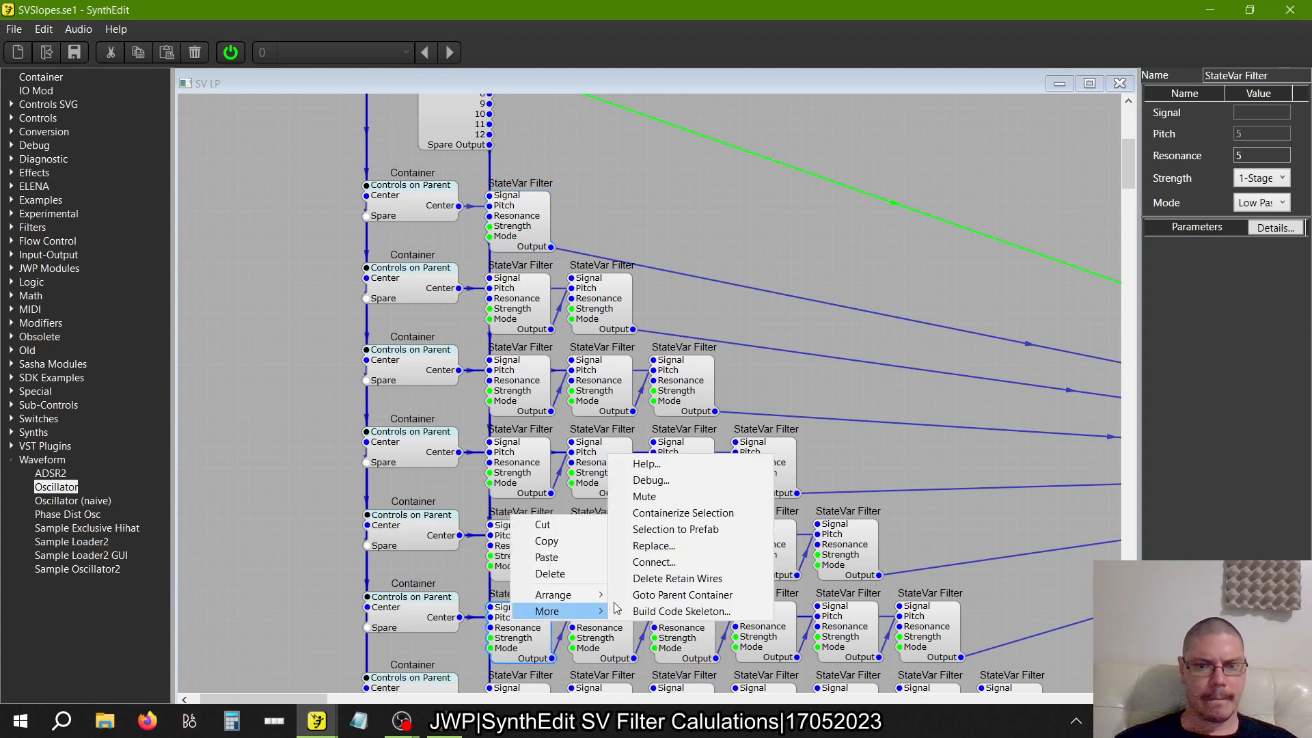
pyautogui.click(683, 485)
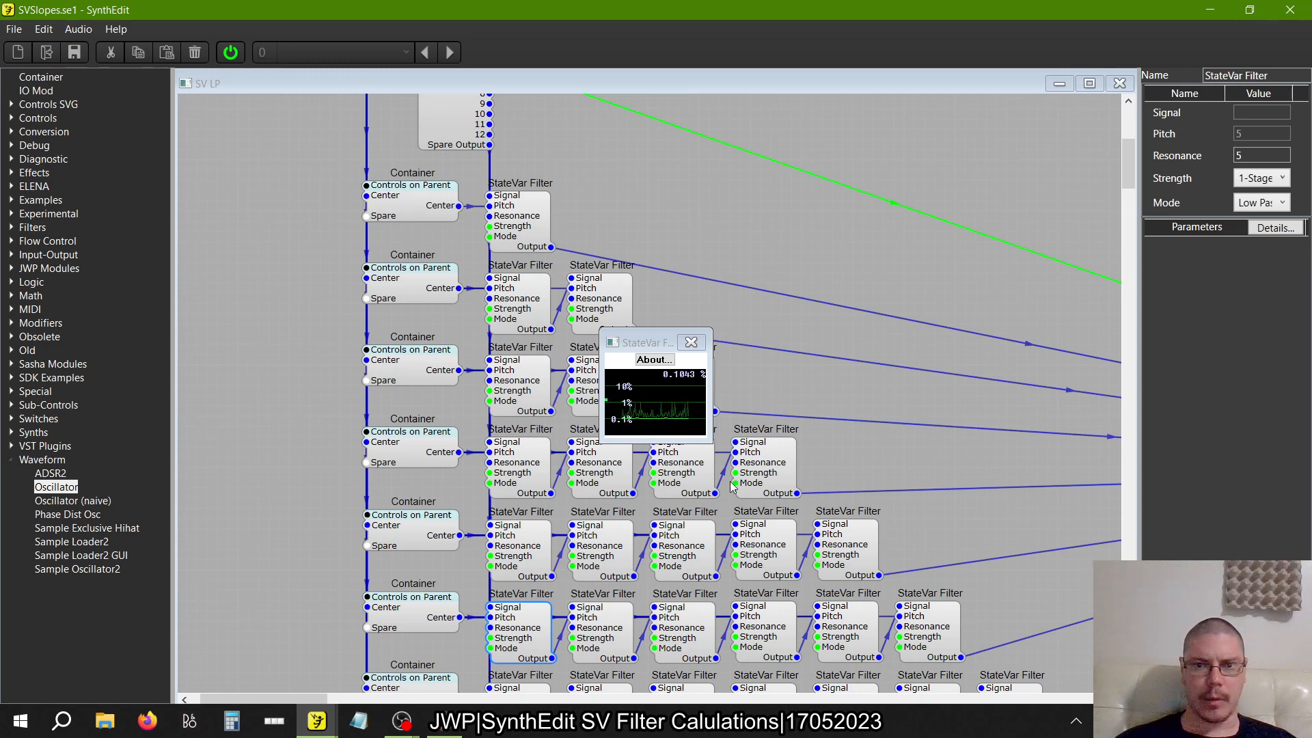
pyautogui.click(694, 347)
# Check the Debug CPU usage of the first StateVar Filter in the two-filter row
pyautogui.rightClick(516, 290)
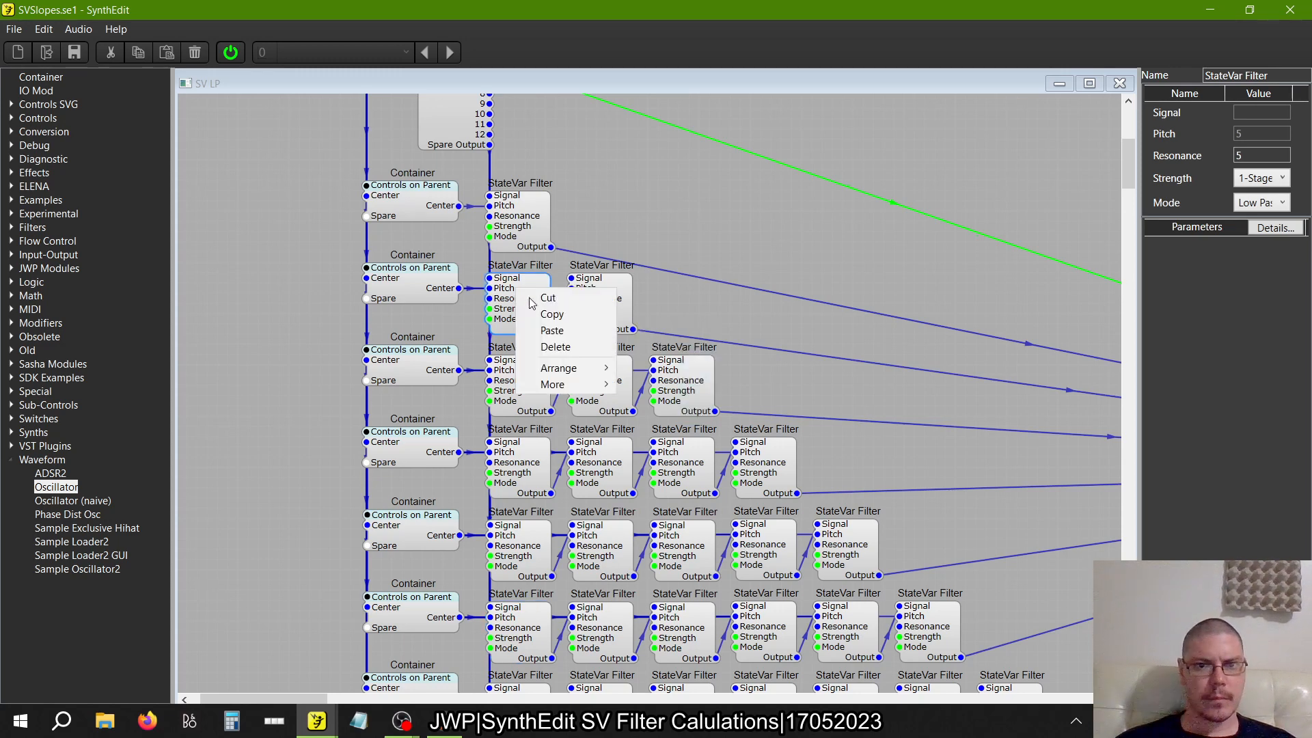
pyautogui.moveTo(556, 384)
pyautogui.click(667, 401)
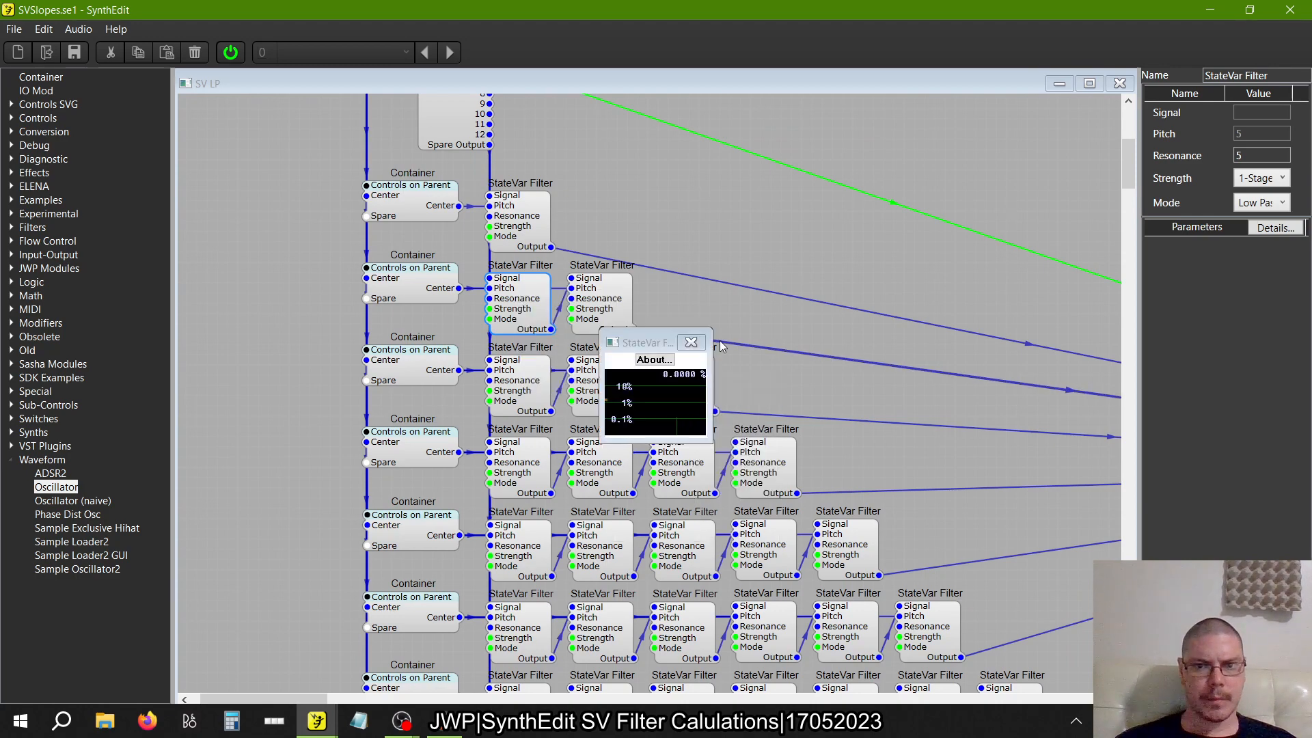
pyautogui.click(695, 347)
# Check the Debug CPU usage of the second StateVar Filter in the lowest row and return to the Main structure
pyautogui.scroll(-10, 683, 410)
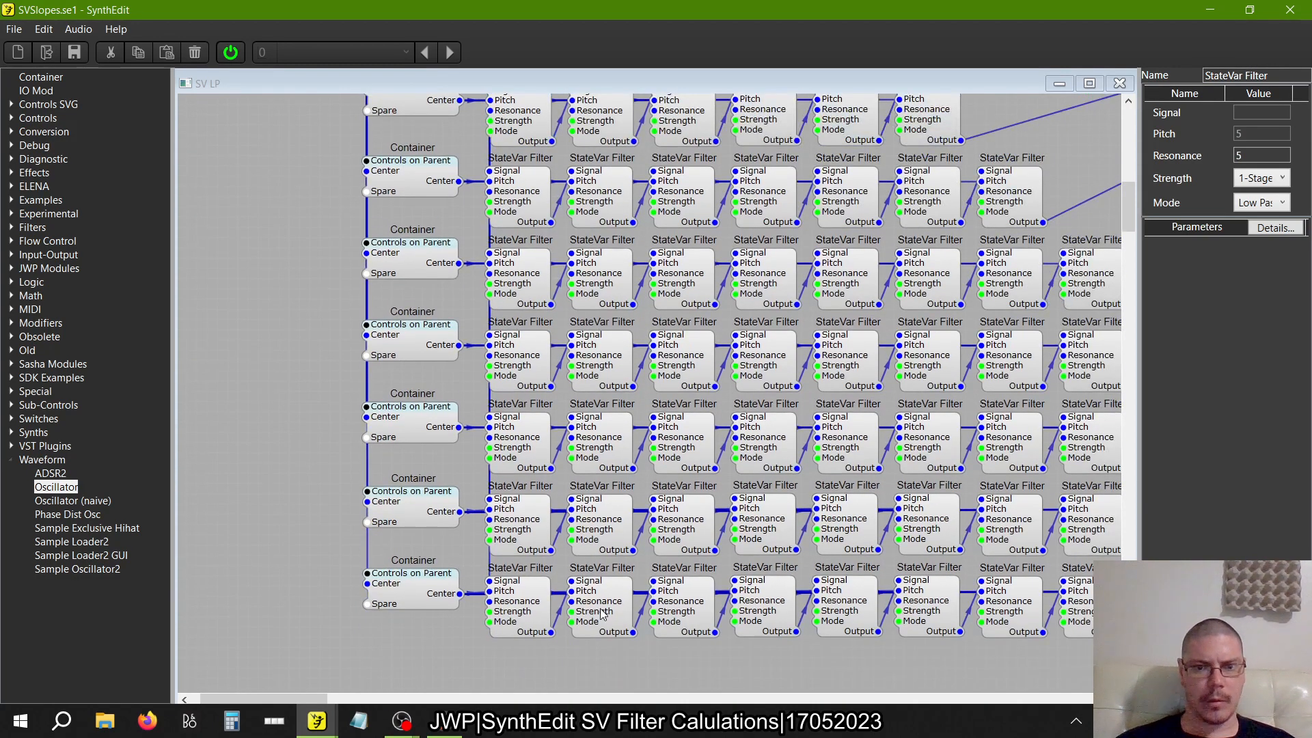
pyautogui.rightClick(602, 607)
pyautogui.moveTo(613, 606)
pyautogui.click(728, 451)
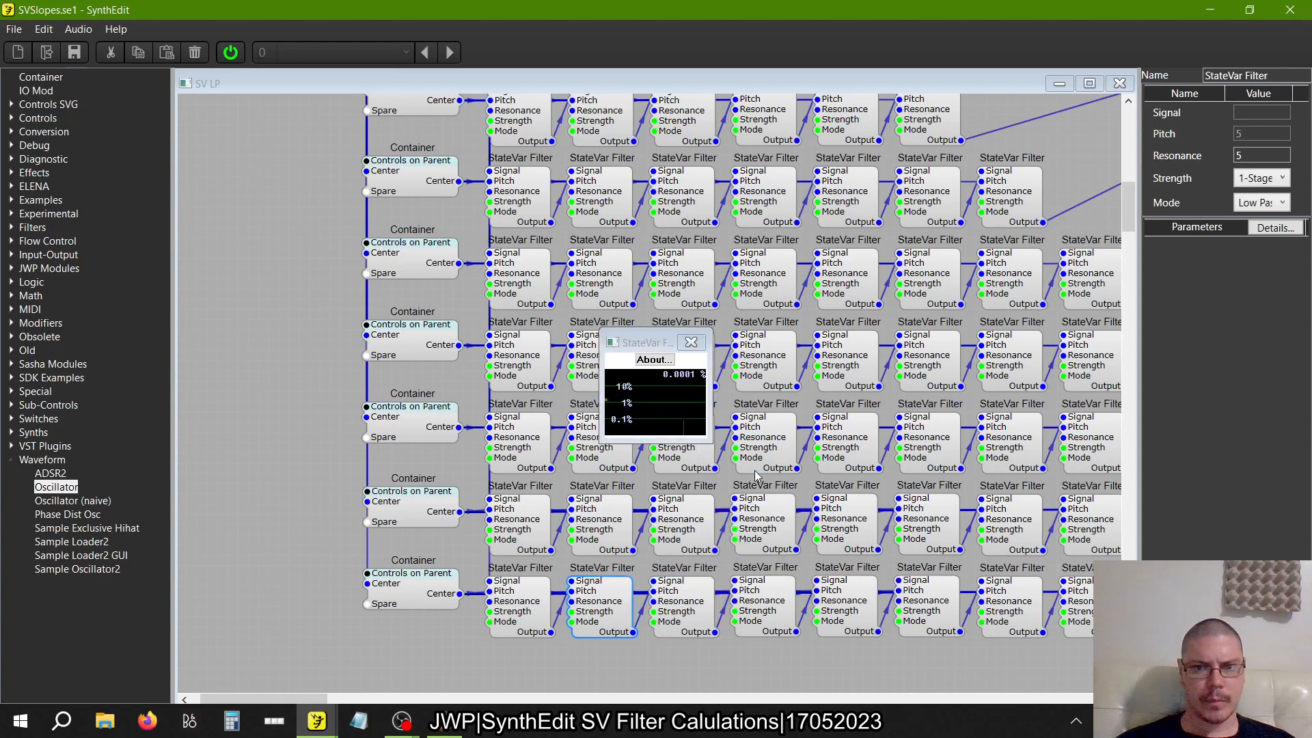
pyautogui.click(697, 345)
pyautogui.click(1119, 83)
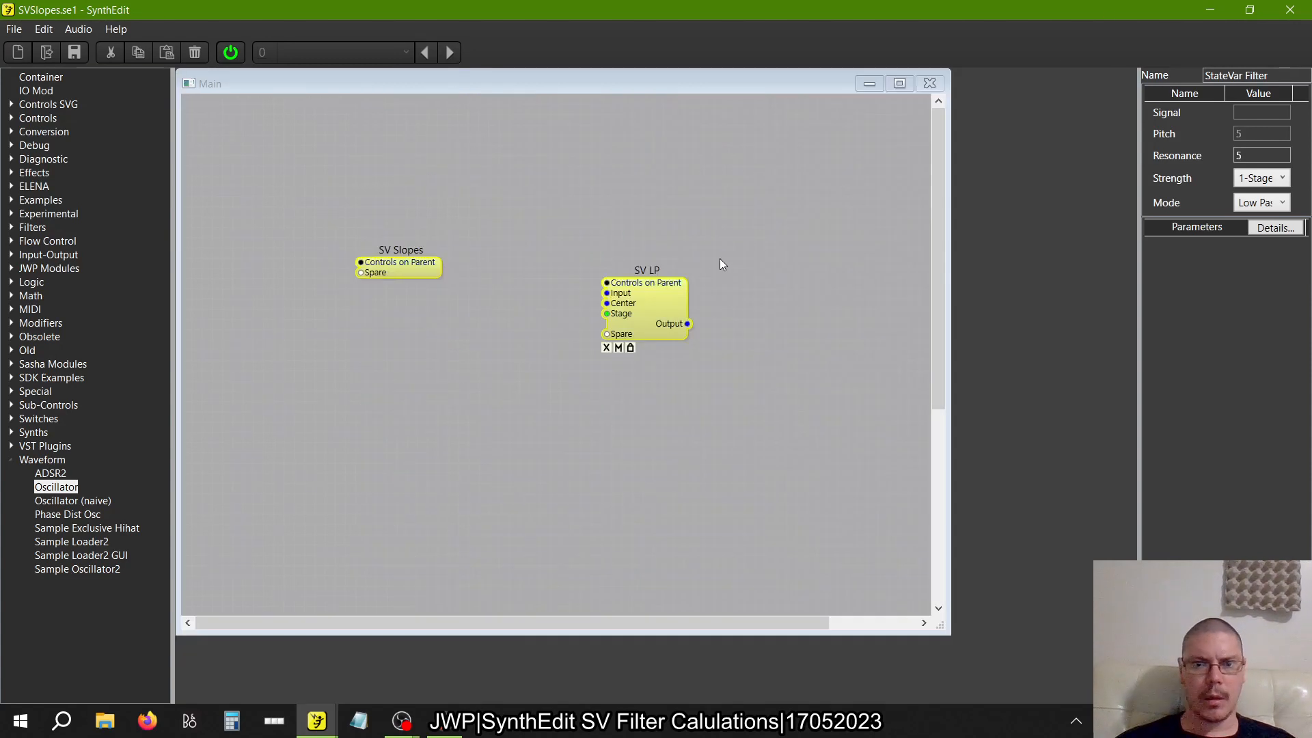
# Lock the SV LP container and unlock it again
pyautogui.click(655, 308)
pyautogui.rightClick(655, 308)
pyautogui.click(715, 523)
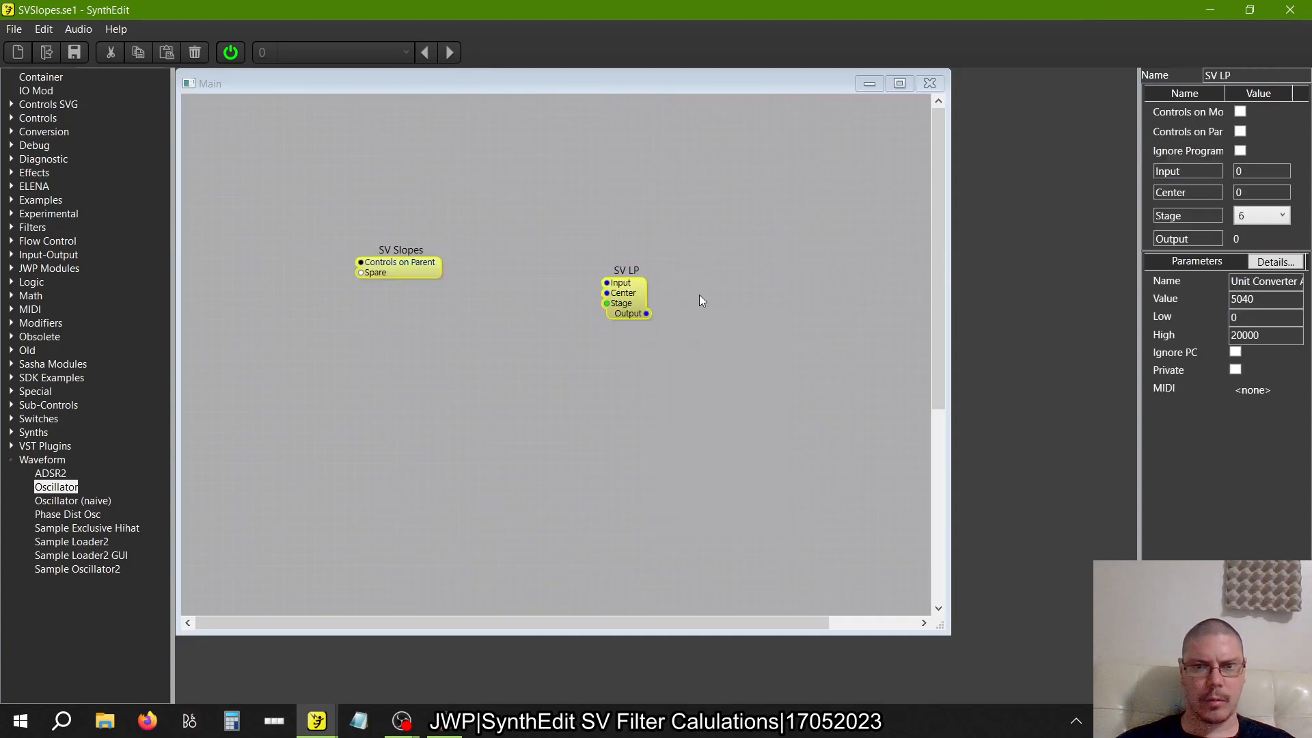
pyautogui.rightClick(630, 294)
pyautogui.click(674, 511)
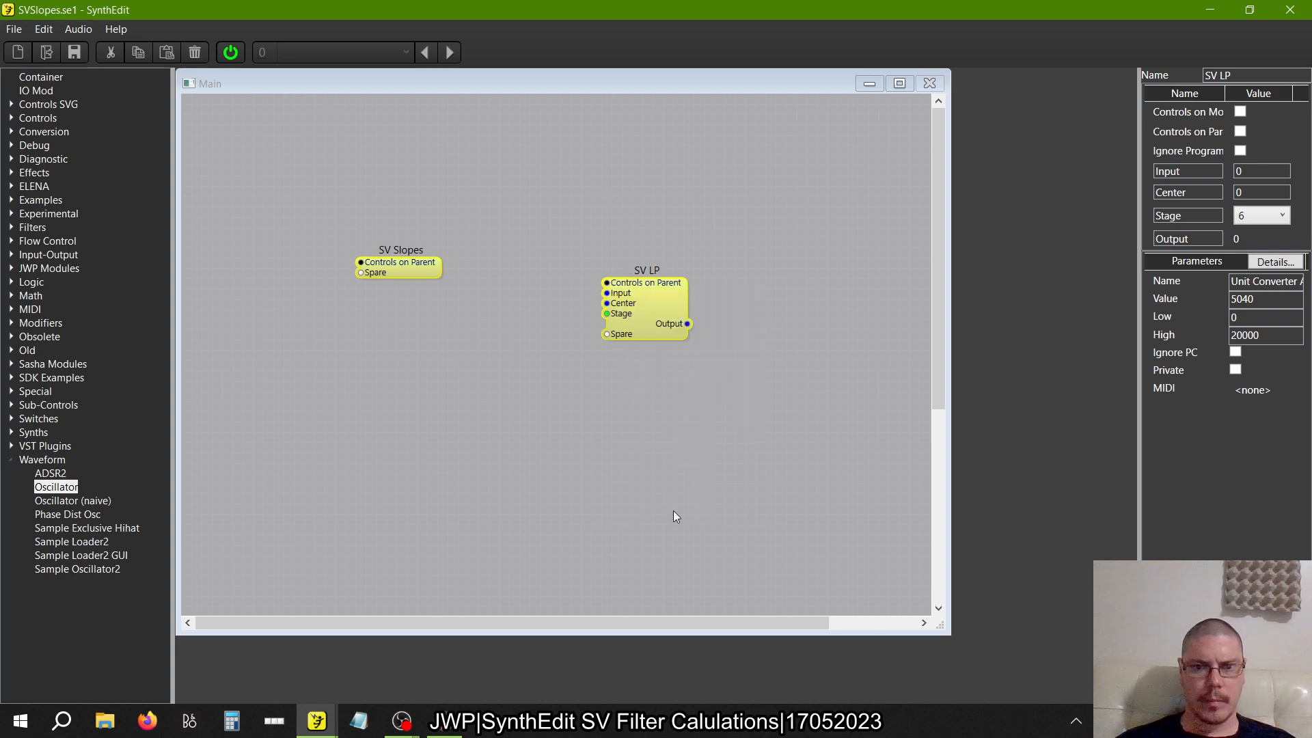
# Check the Debug CPU usage of the whole SV LP container
pyautogui.rightClick(659, 288)
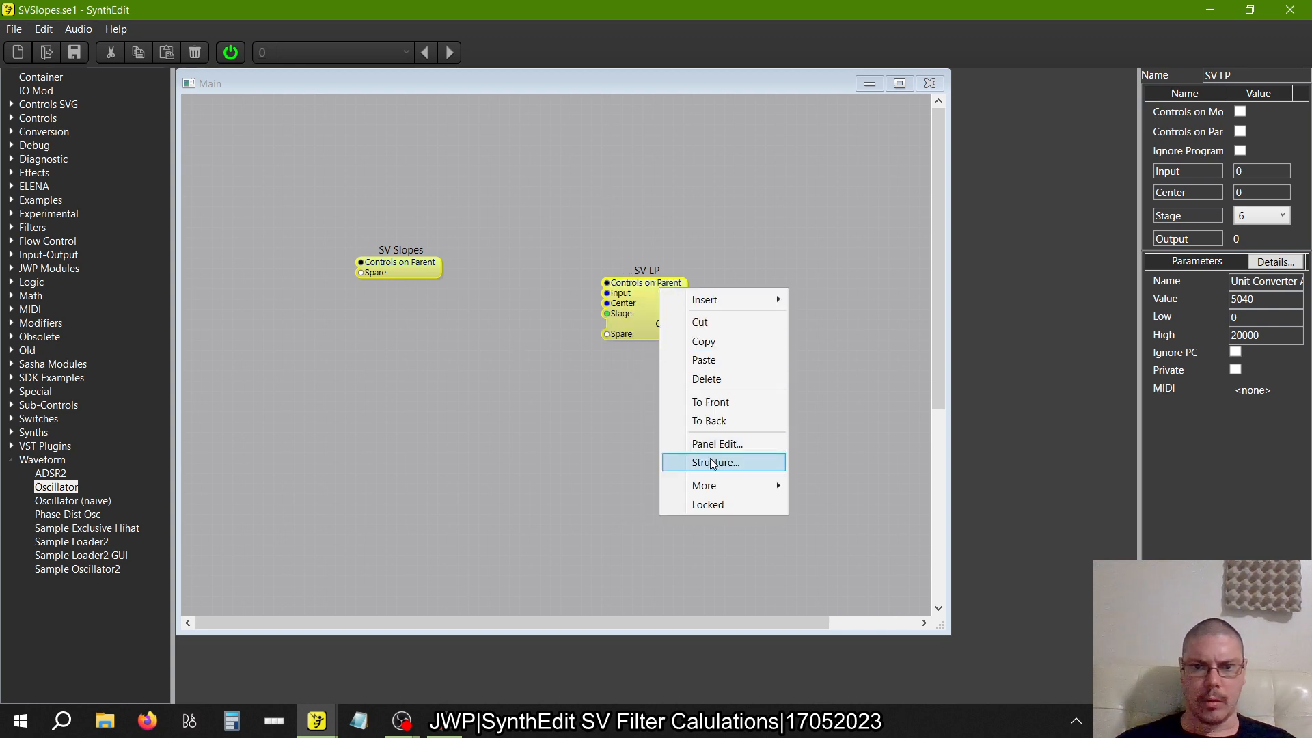
pyautogui.moveTo(751, 483)
pyautogui.click(884, 504)
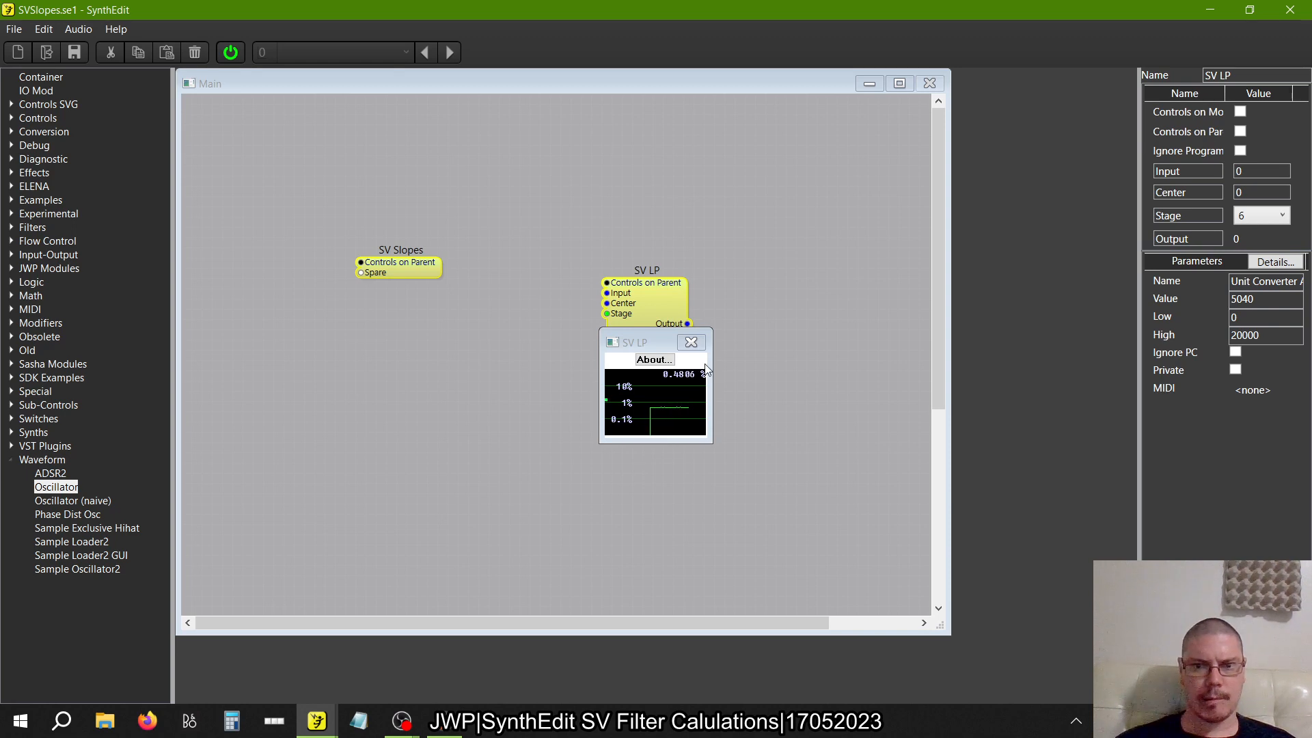
pyautogui.click(691, 343)
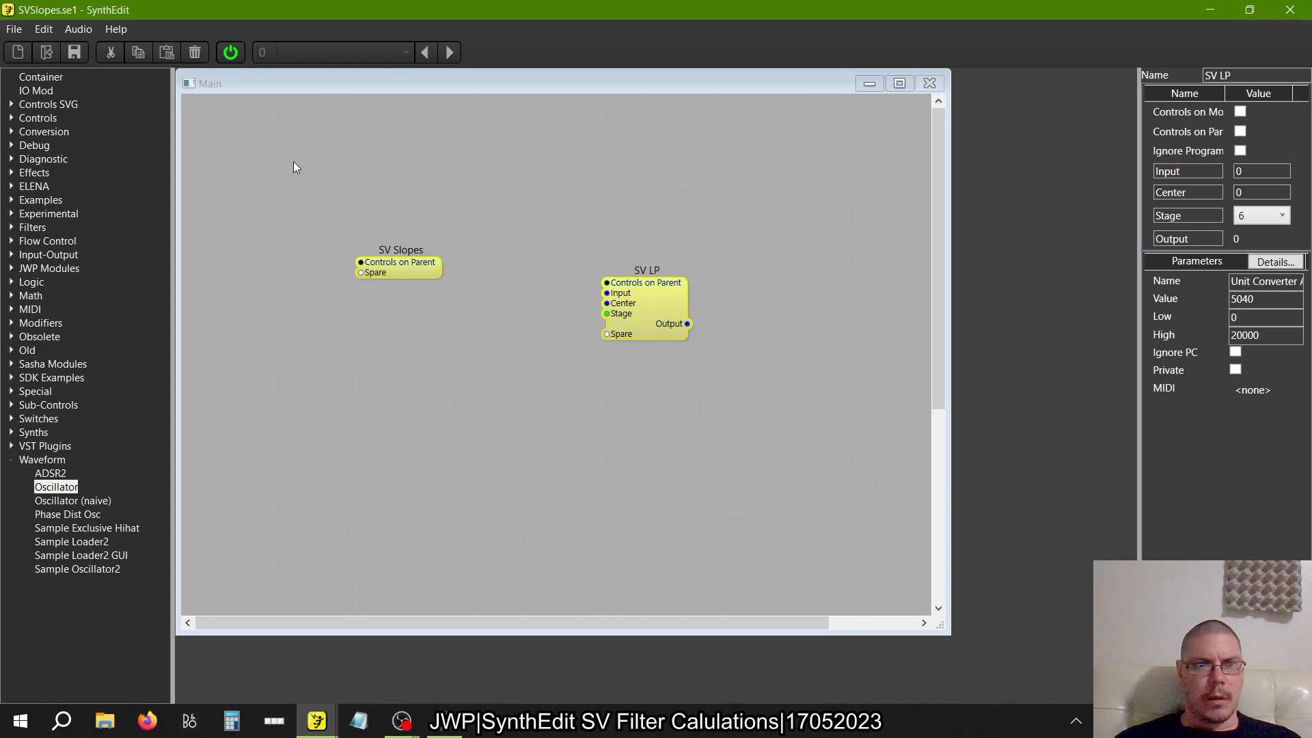
# Delete the temporary Oscillator and Slider modules inside the SV LP container and return to the Main structure
pyautogui.doubleClick(649, 300)
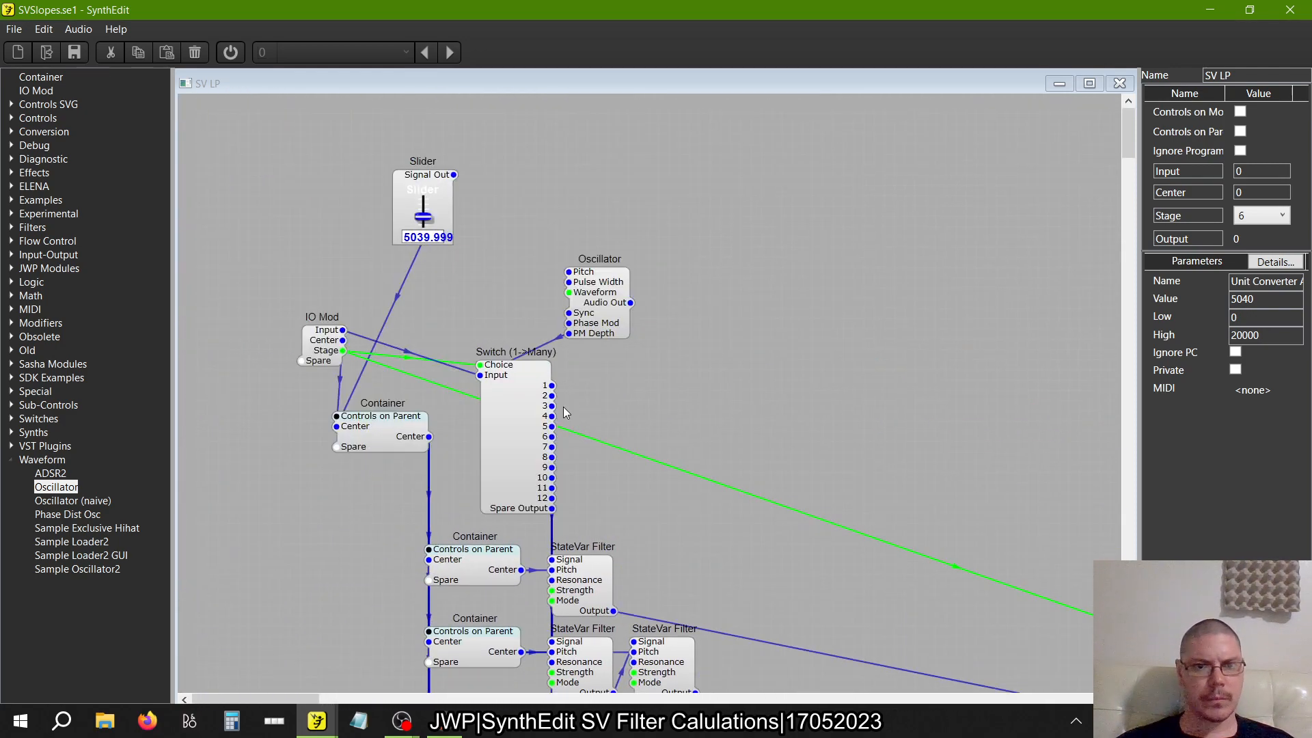
pyautogui.click(605, 311)
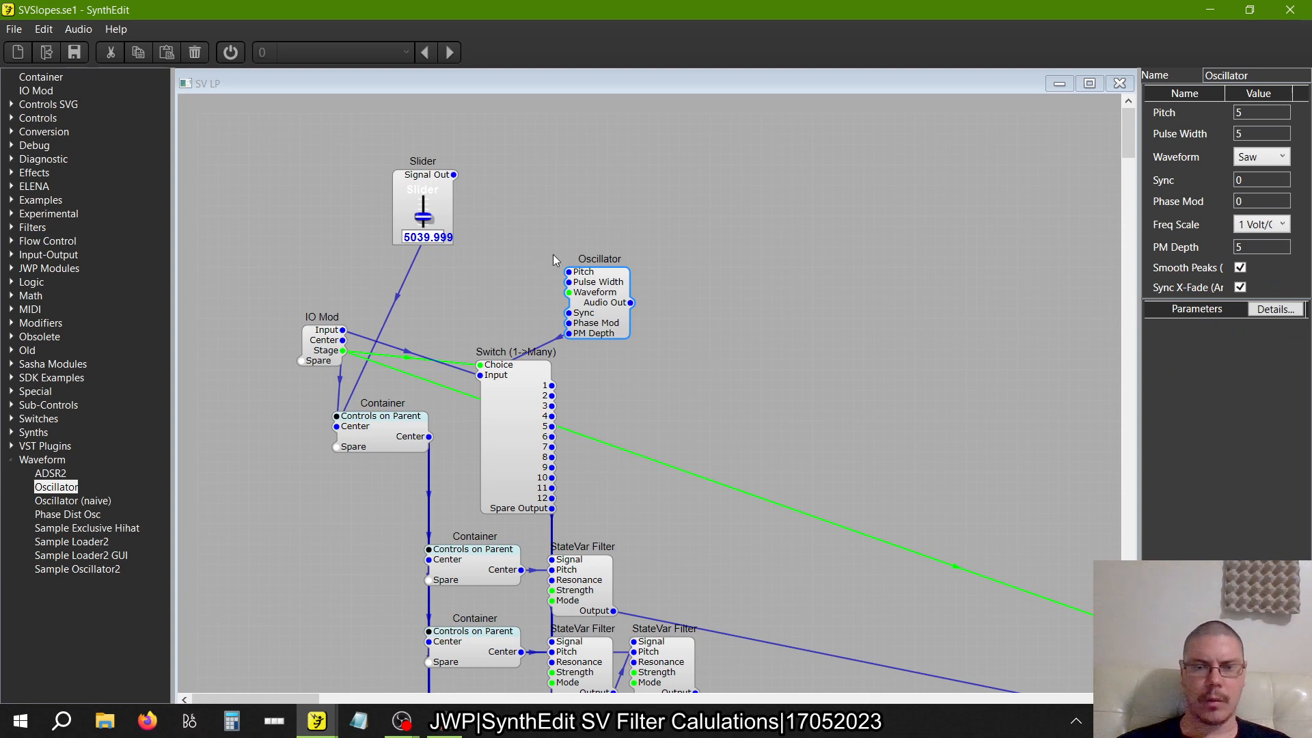
pyautogui.press('Delete')
pyautogui.click(407, 185)
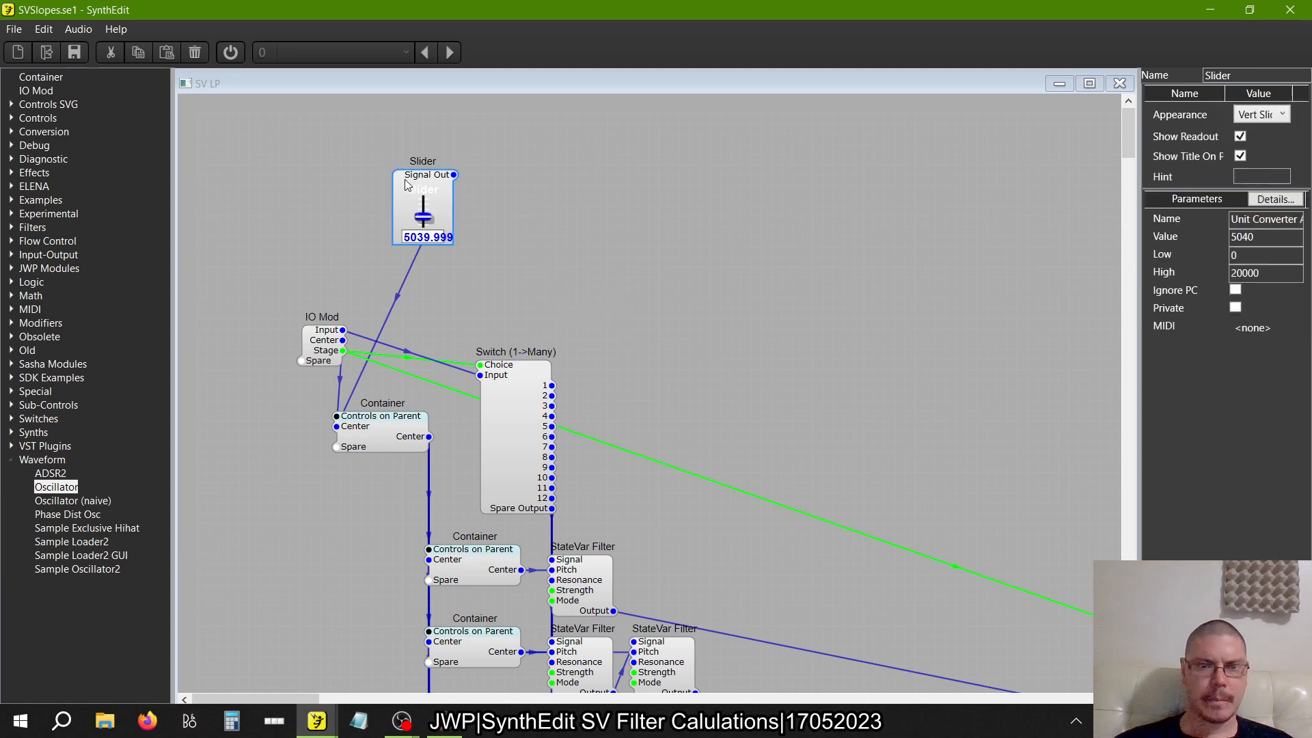
pyautogui.press('Delete')
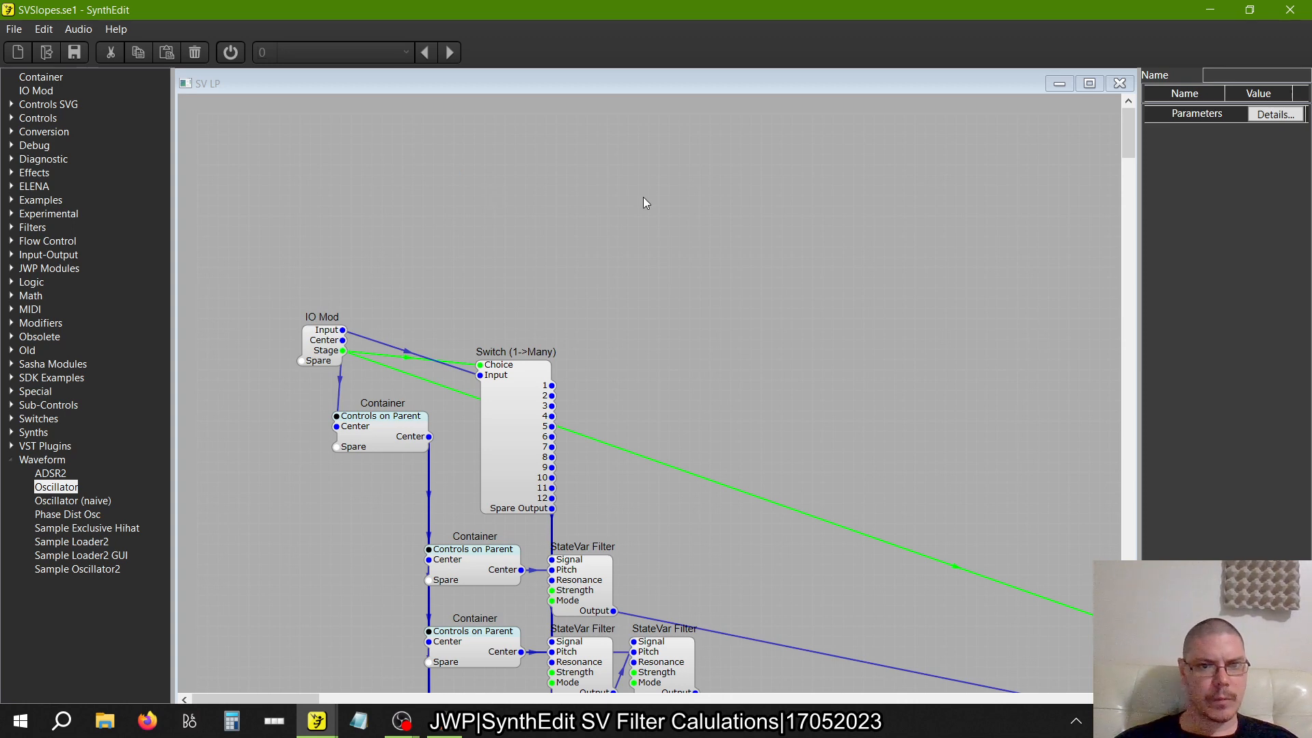
pyautogui.hscroll(5, 642, 196)
pyautogui.scroll(-5, 643, 196)
pyautogui.scroll(5, 642, 196)
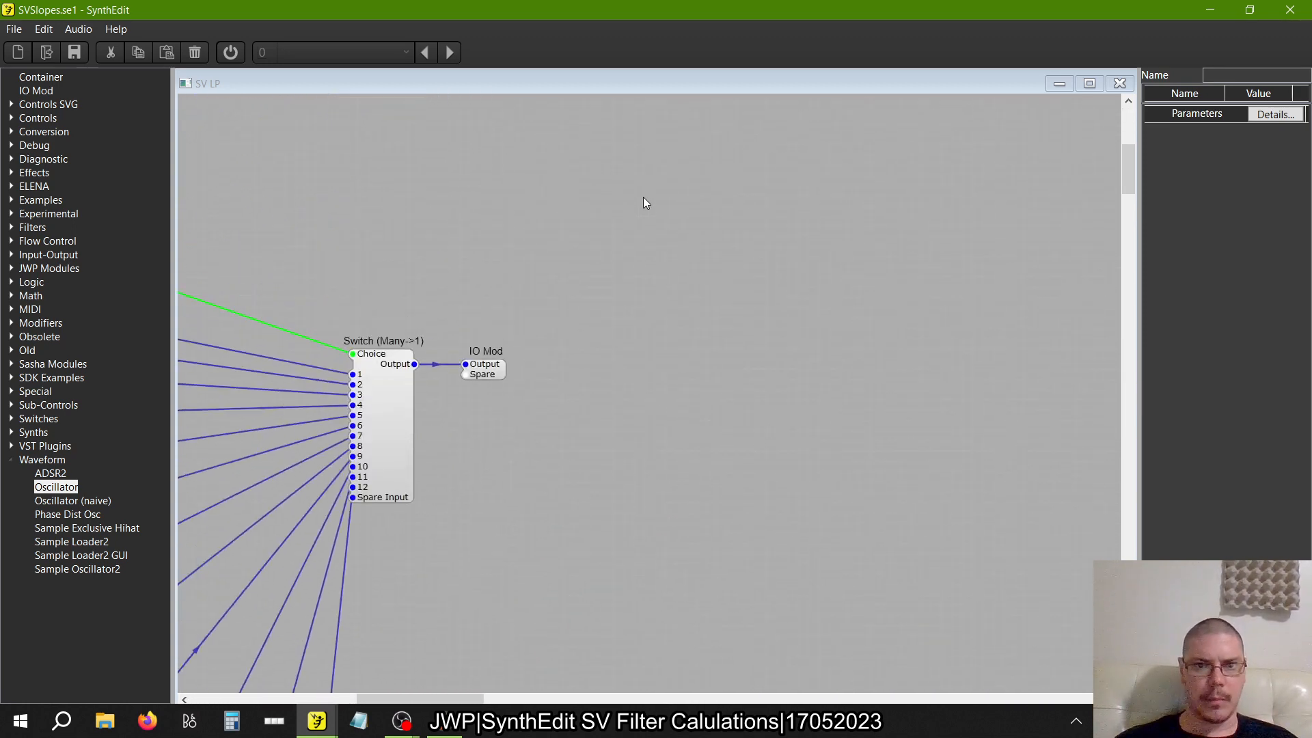
pyautogui.hscroll(-10, 642, 196)
pyautogui.scroll(5, 644, 202)
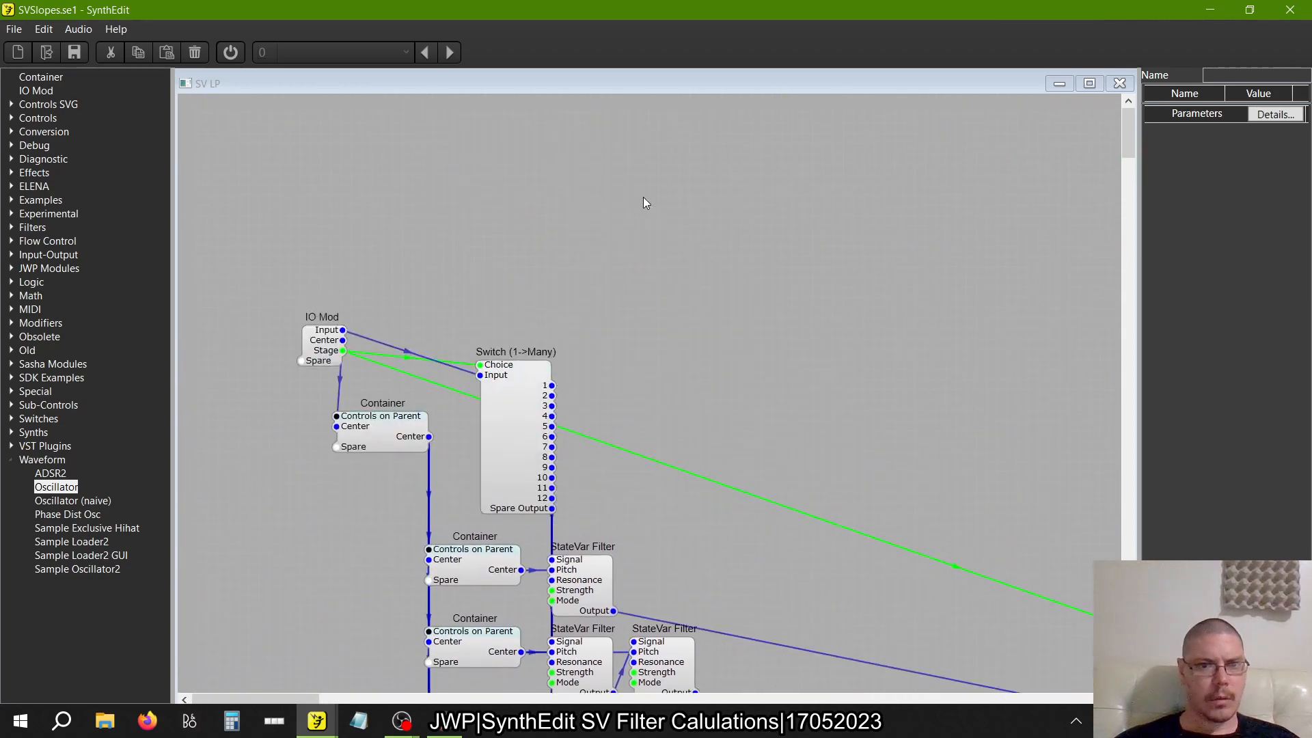
pyautogui.click(1125, 88)
# Move the SV LP container level with SV Slopes and place a pasted copy of it beside the original
pyautogui.click(625, 305)
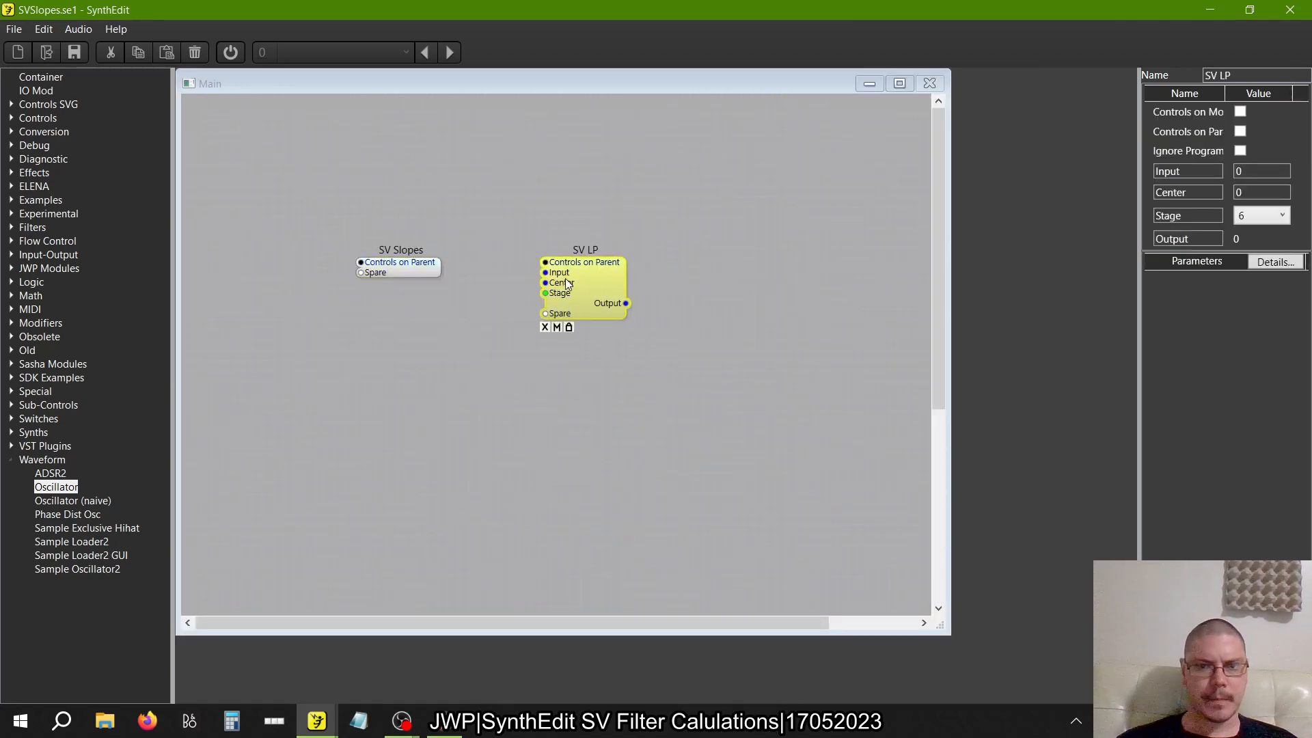
pyautogui.rightClick(718, 273)
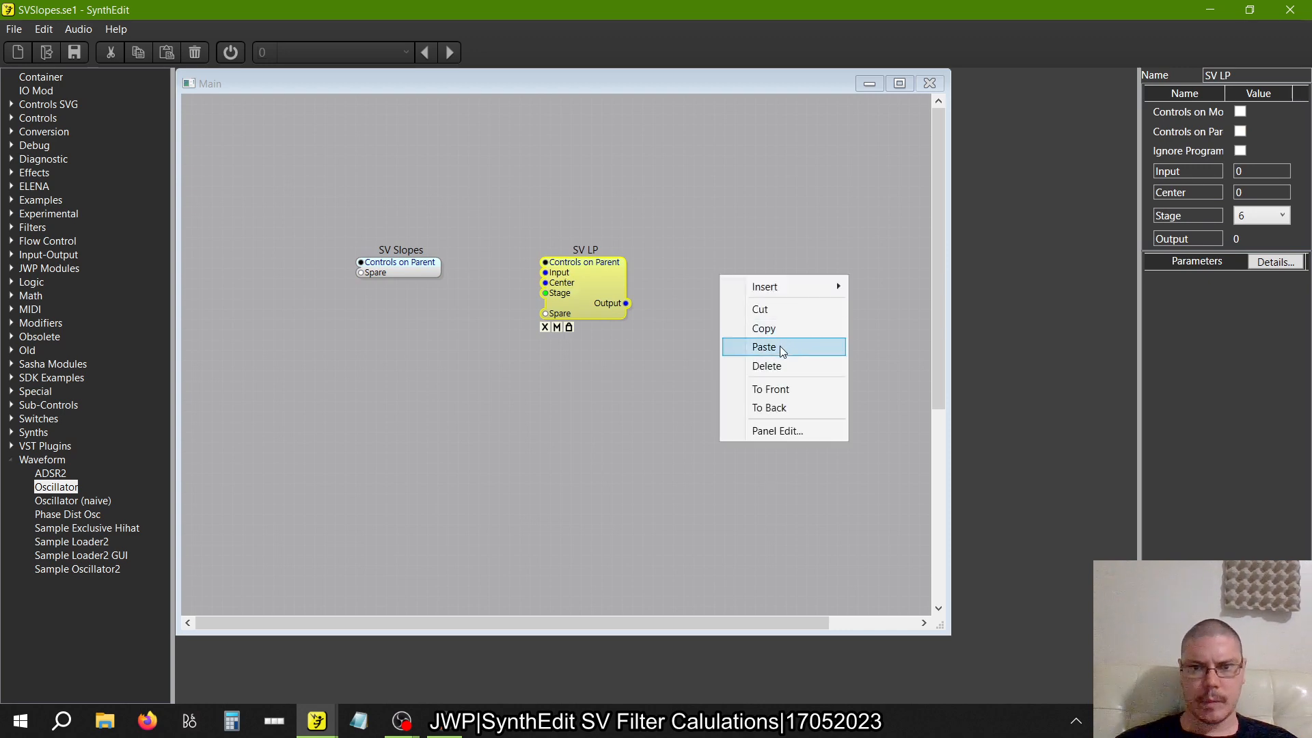
pyautogui.click(780, 346)
pyautogui.moveTo(763, 316); pyautogui.dragTo(726, 297)
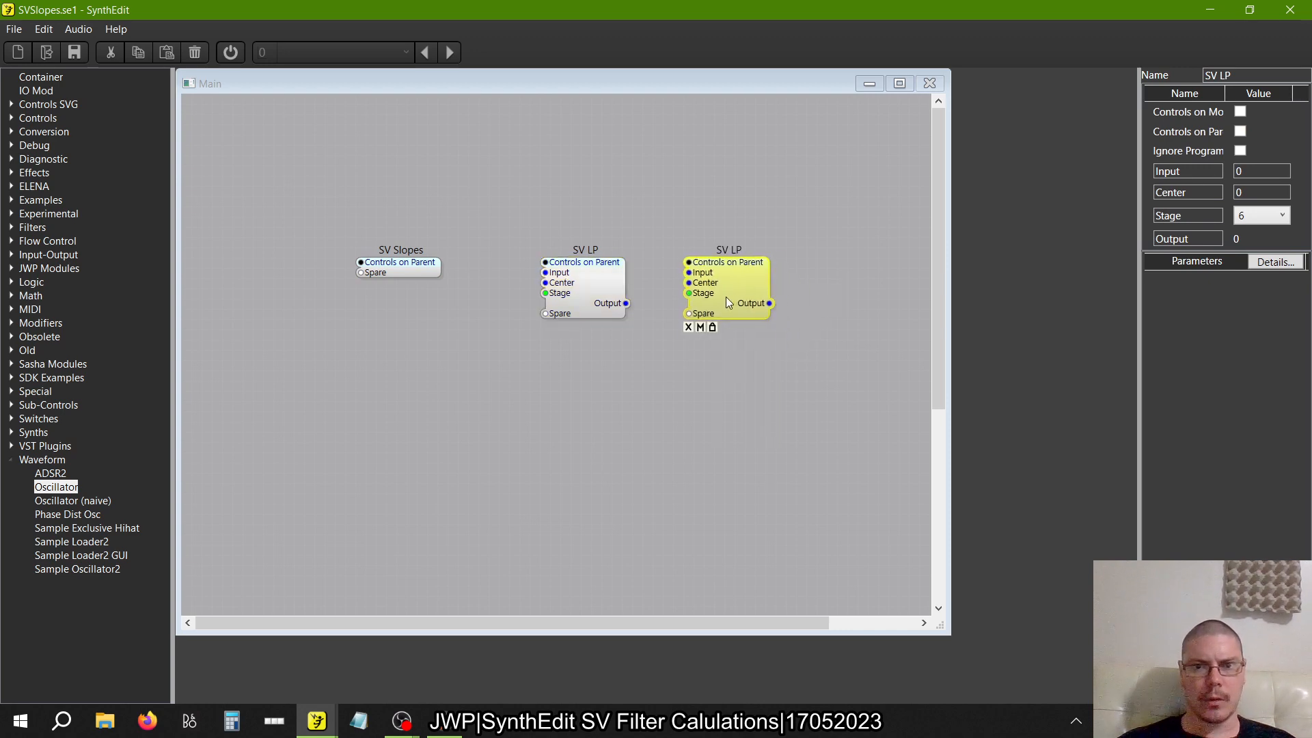
# Open the copied SV LP container and set the Mode of the single StateVar Filter in its first row to High Pass
pyautogui.doubleClick(726, 297)
pyautogui.scroll(-5, 678, 416)
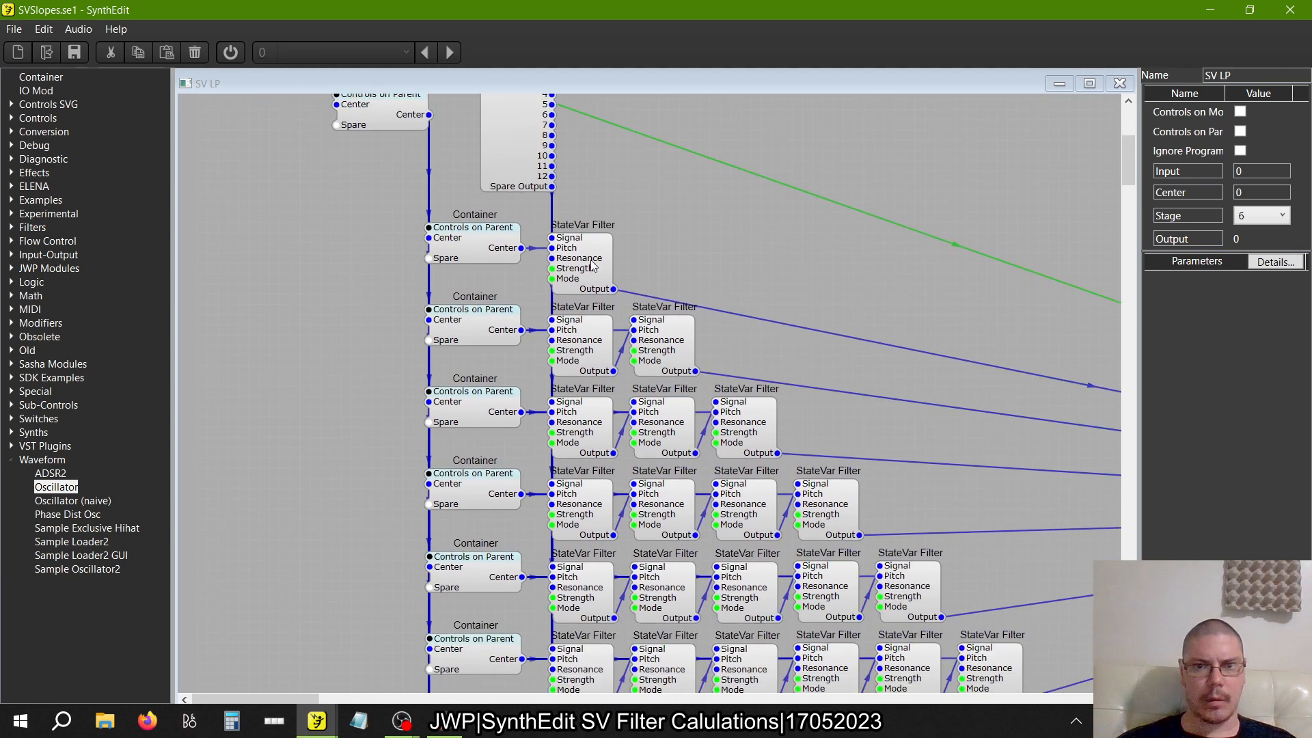
pyautogui.click(593, 266)
pyautogui.click(1261, 203)
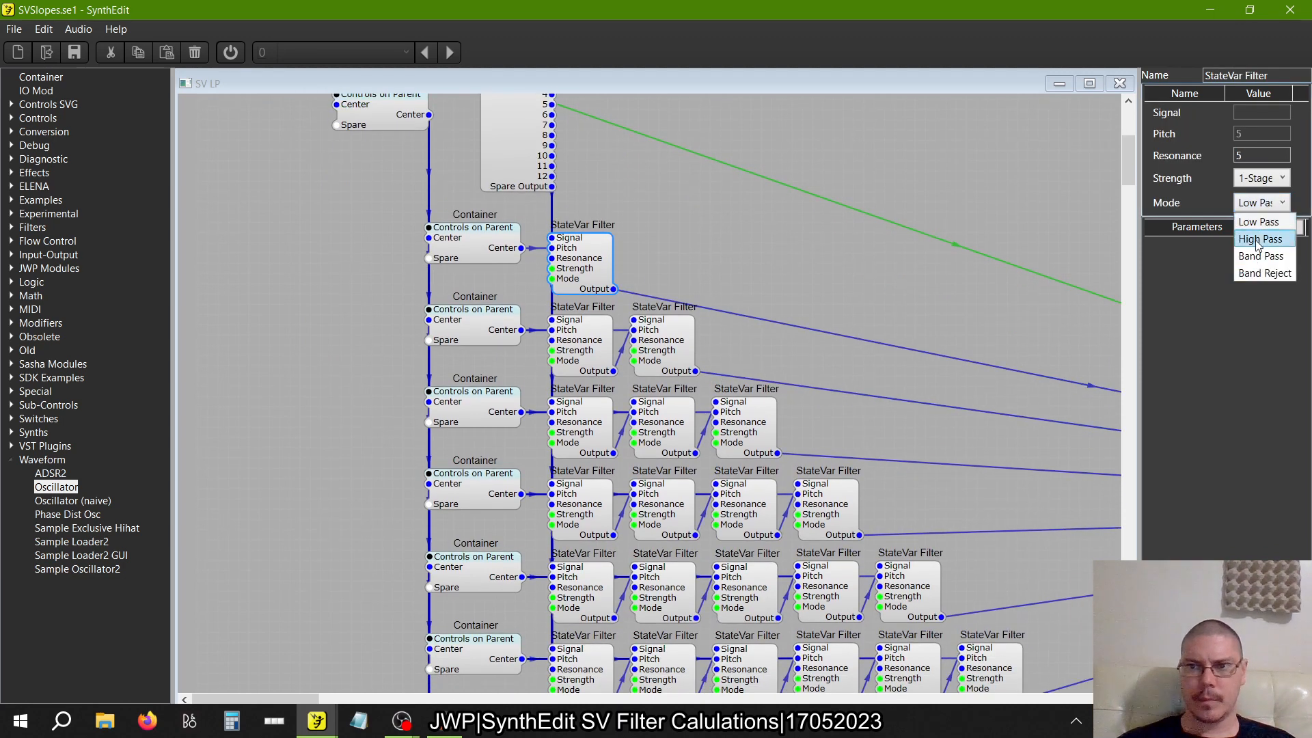
pyautogui.click(1259, 240)
# Set the Mode of both StateVar Filters in the two-filter row to High Pass
pyautogui.click(581, 338)
pyautogui.click(1248, 202)
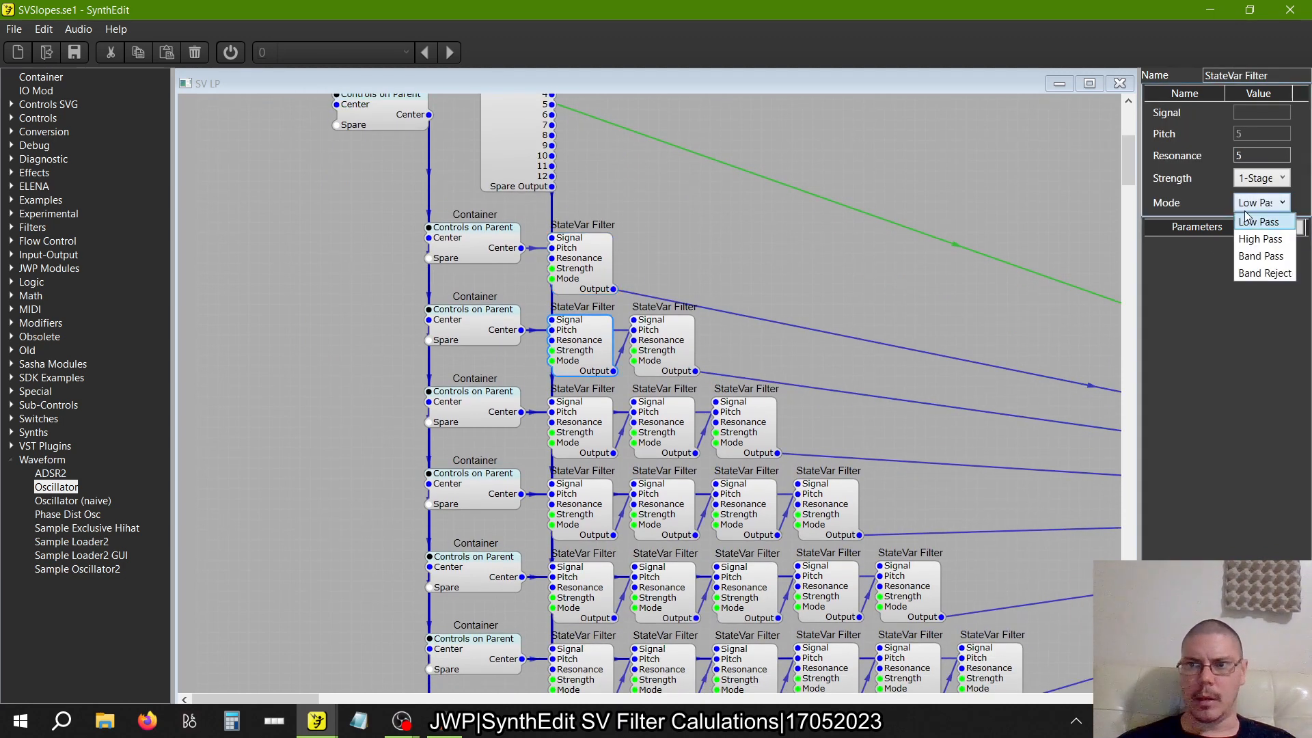
pyautogui.click(1259, 239)
pyautogui.click(686, 342)
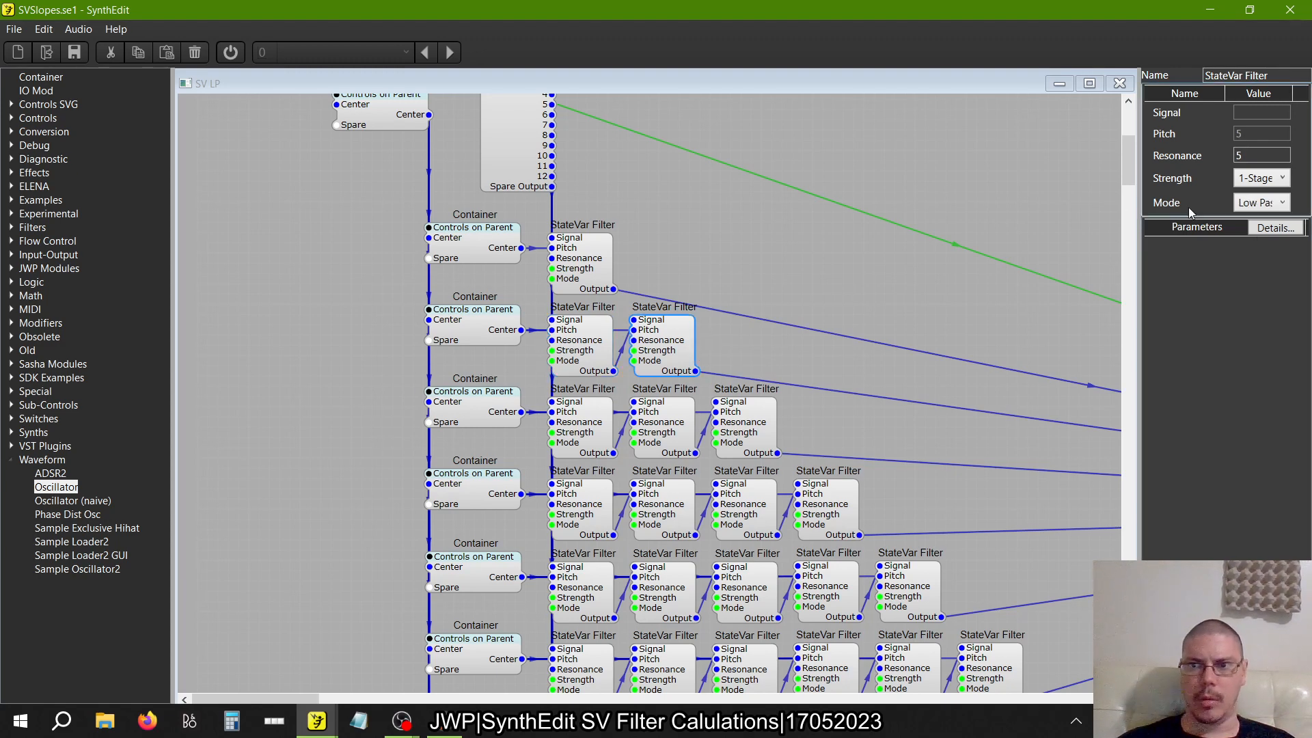
pyautogui.click(1260, 203)
pyautogui.click(1259, 238)
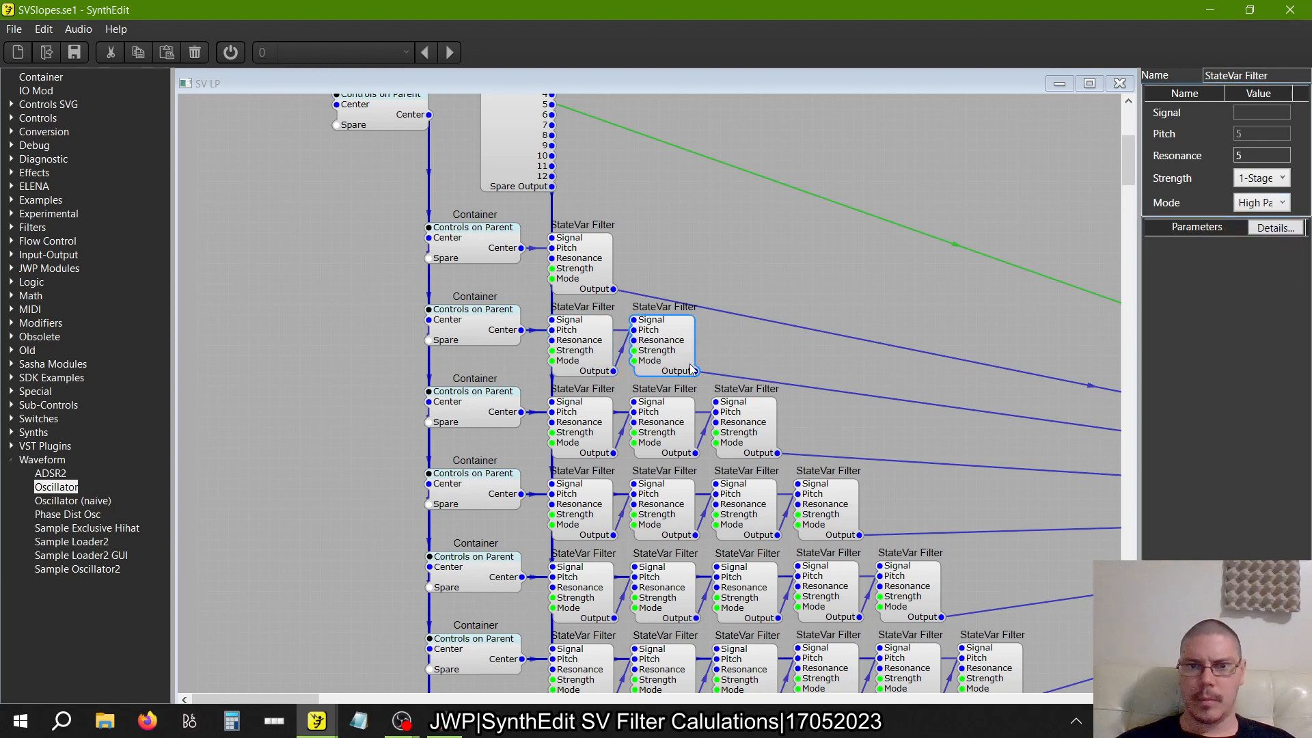
# Set the Mode of all three StateVar Filters in the three-filter row to High Pass
pyautogui.click(594, 440)
pyautogui.click(1264, 204)
pyautogui.click(1259, 239)
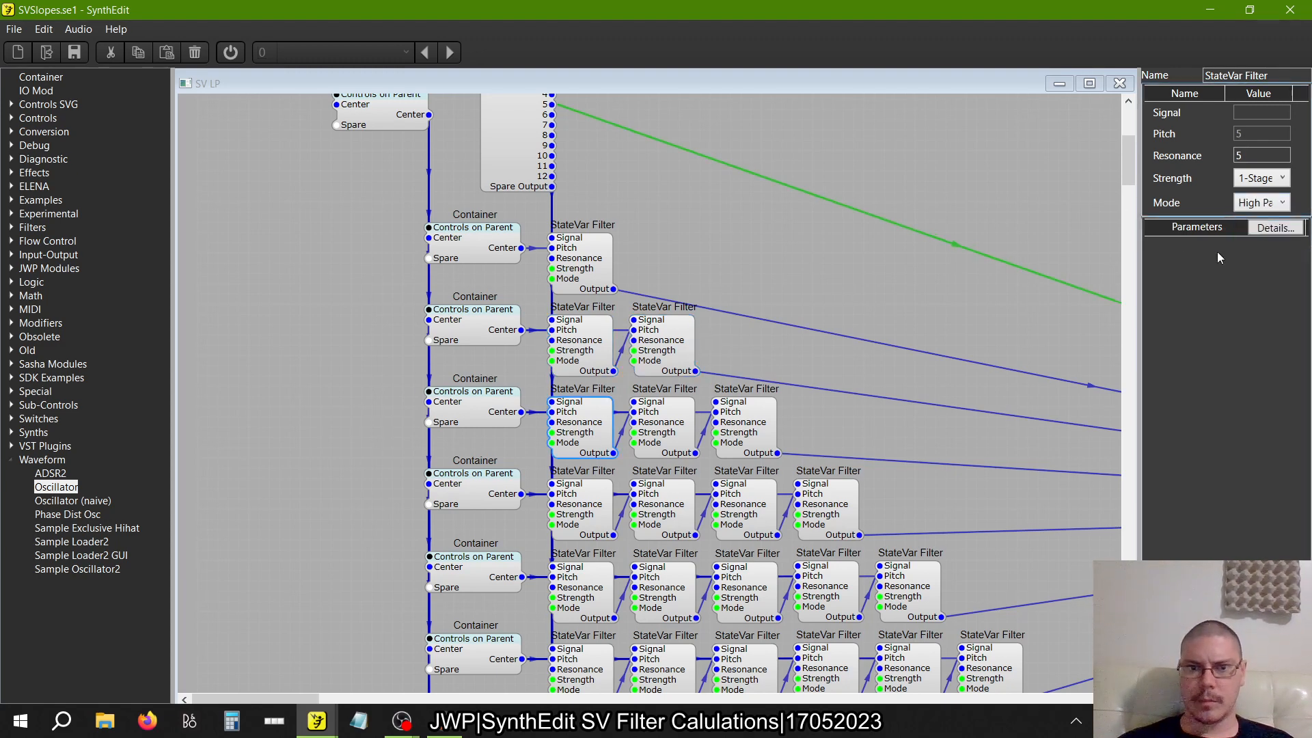
pyautogui.click(666, 418)
pyautogui.click(1261, 202)
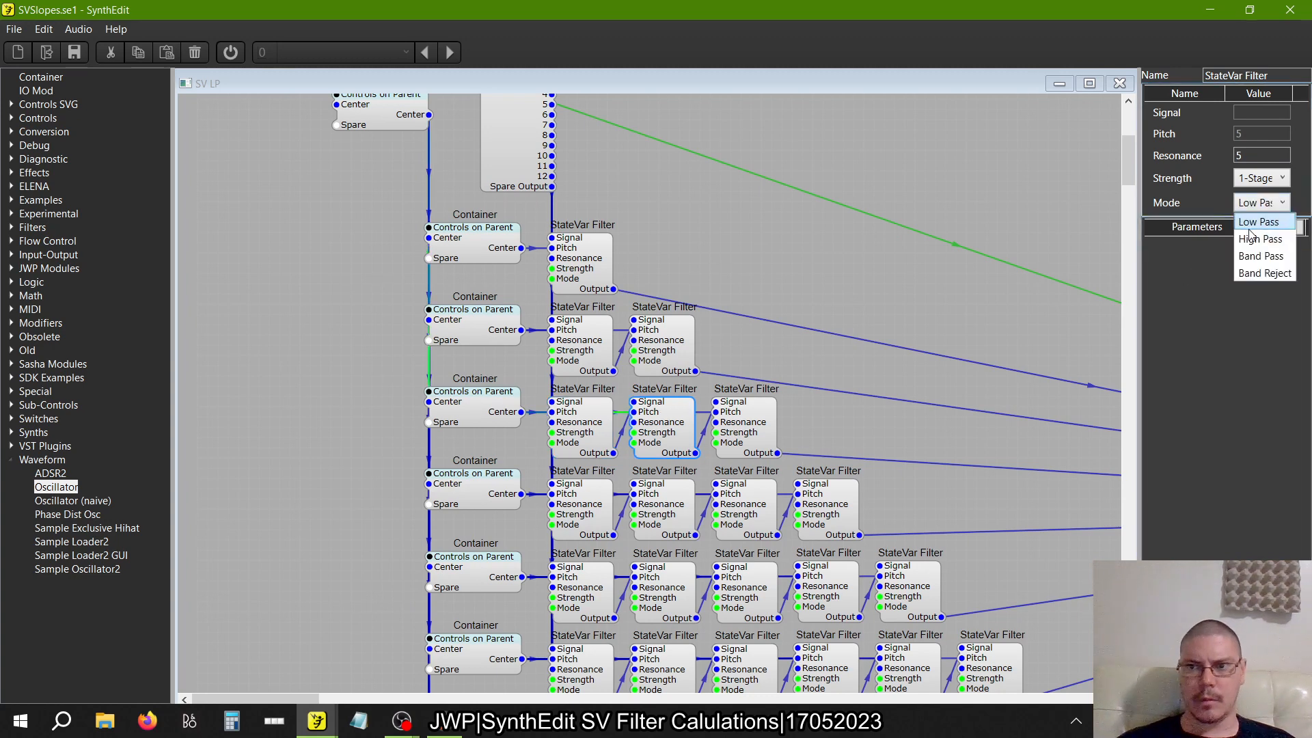
pyautogui.click(1257, 238)
pyautogui.click(743, 442)
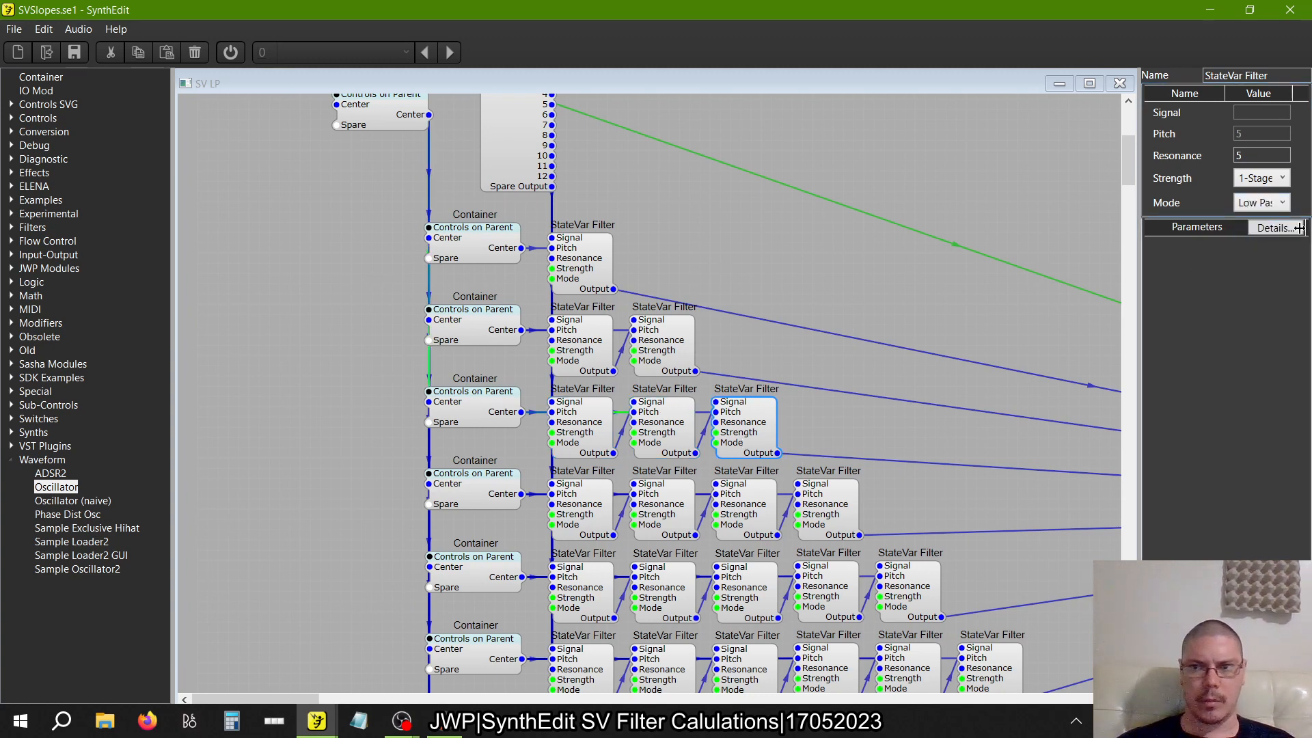
pyautogui.click(1264, 203)
pyautogui.click(1261, 239)
# Set the Mode of the first and second StateVar Filters in the four-filter row to High Pass
pyautogui.scroll(-10, 858, 355)
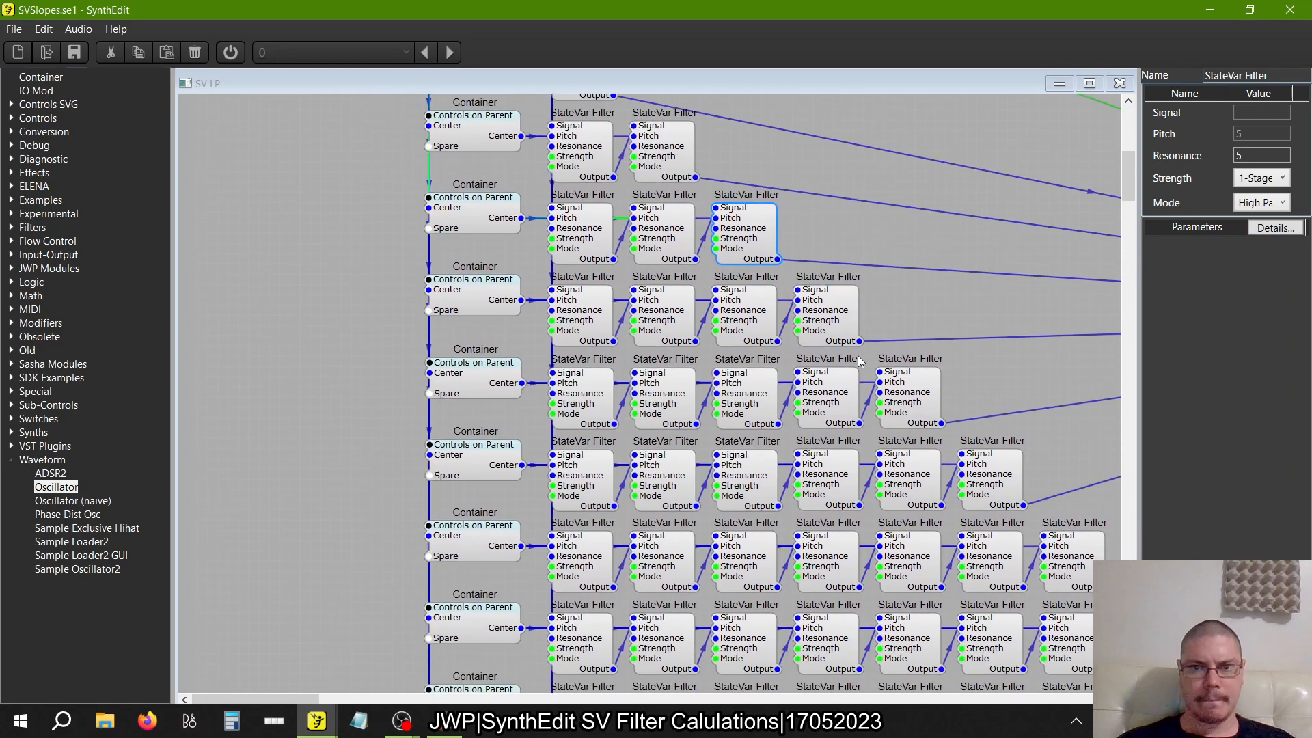
pyautogui.scroll(1, 860, 361)
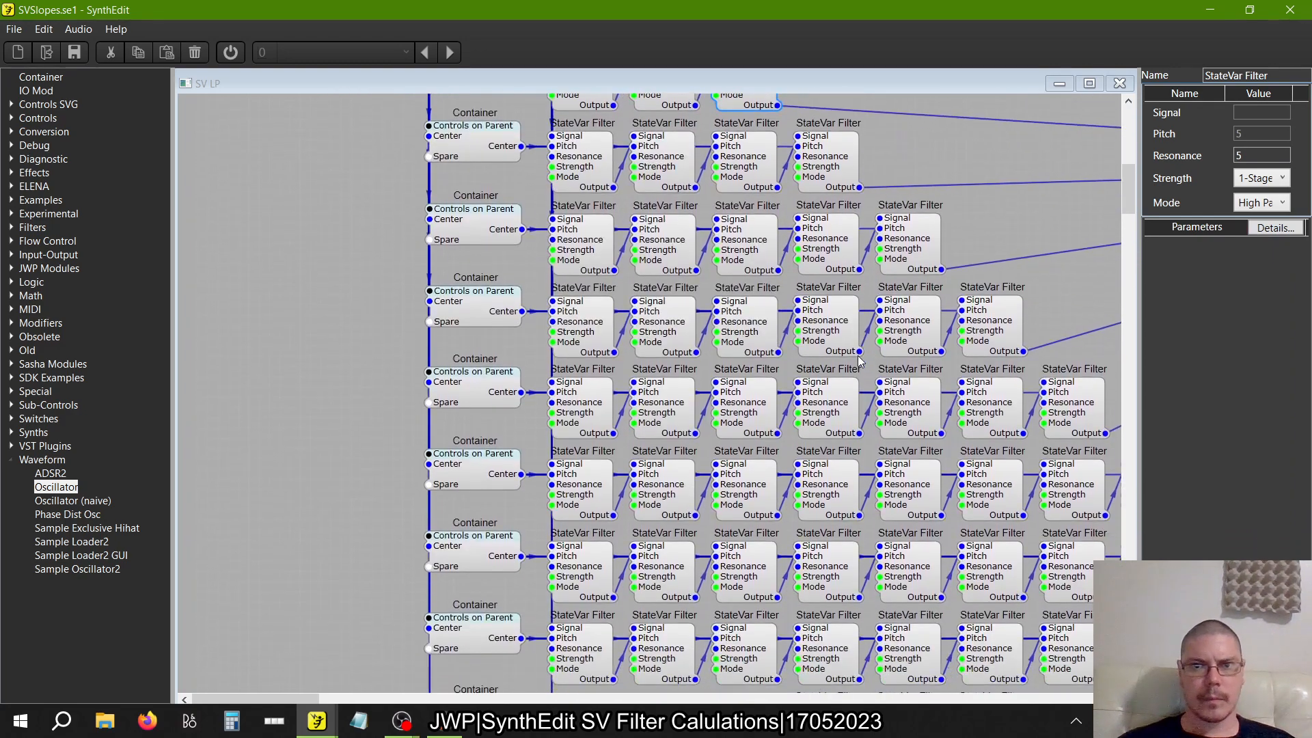
pyautogui.click(576, 140)
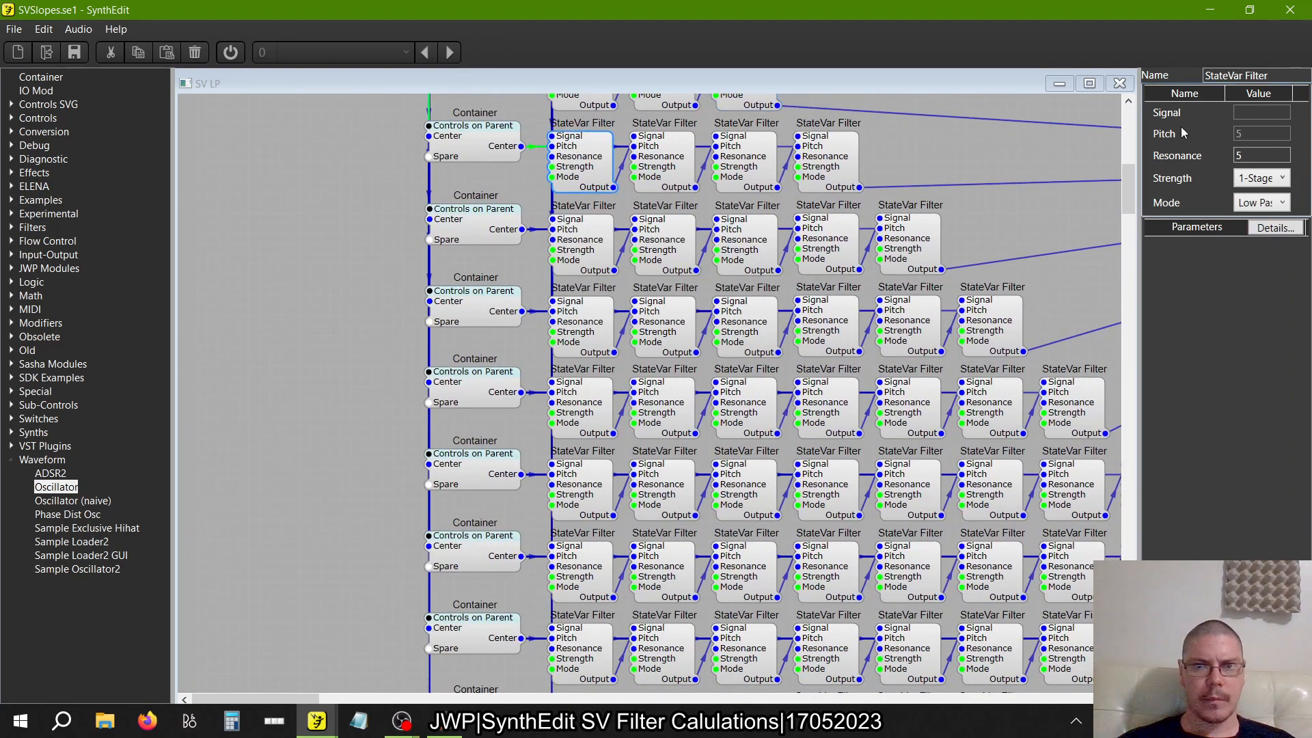
pyautogui.click(1283, 203)
pyautogui.click(1264, 225)
pyautogui.click(636, 174)
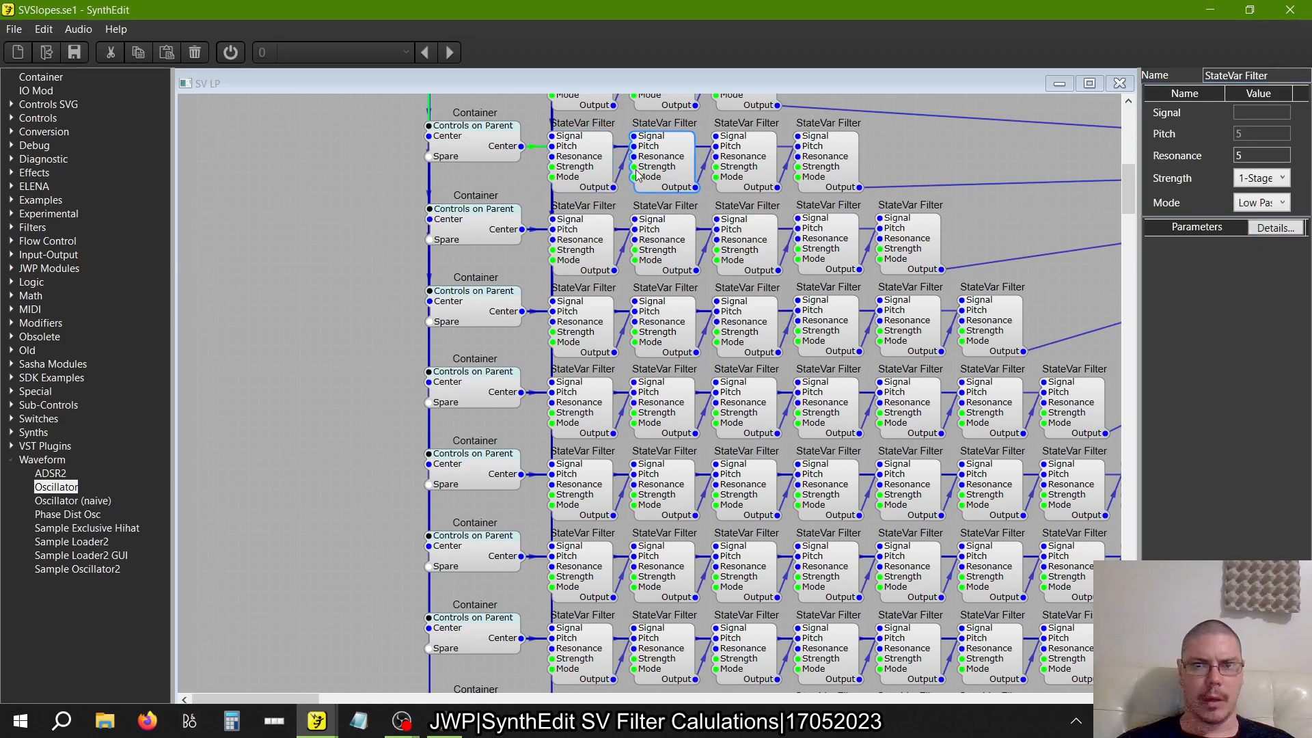
pyautogui.click(745, 172)
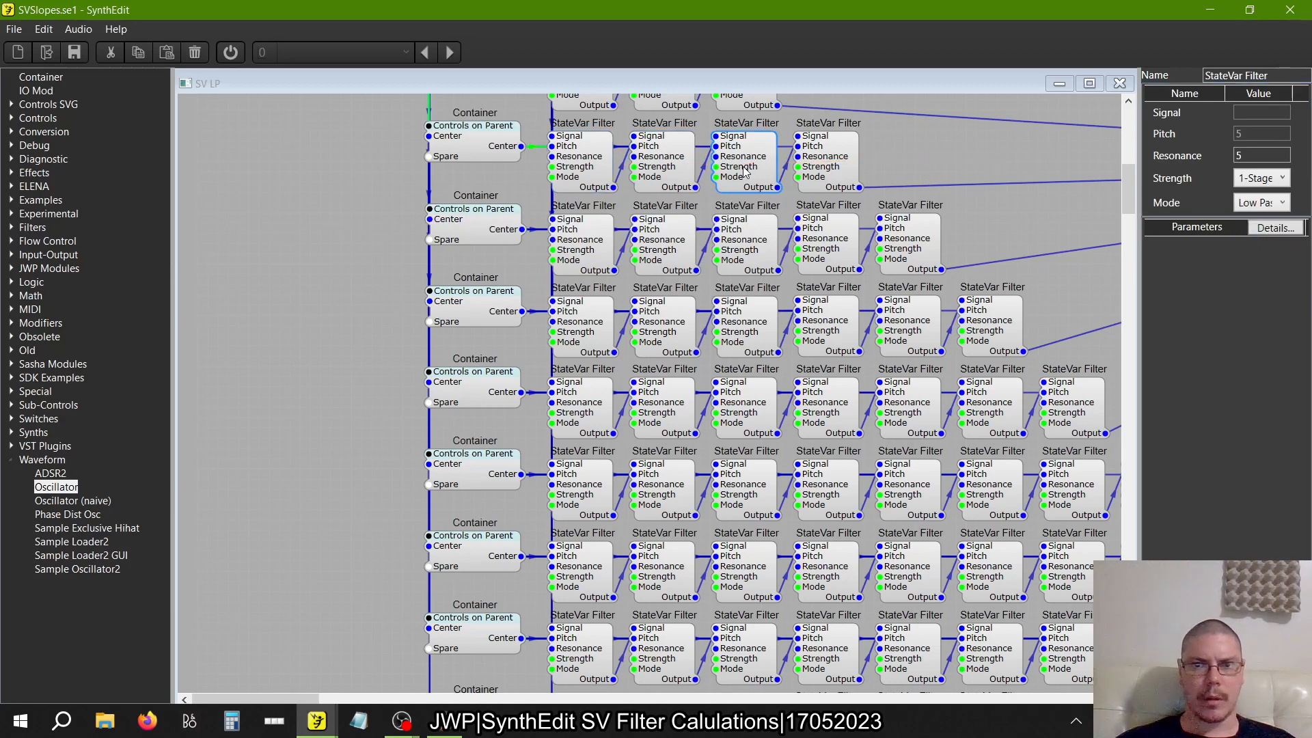
pyautogui.click(663, 167)
pyautogui.click(1263, 202)
pyautogui.click(1264, 225)
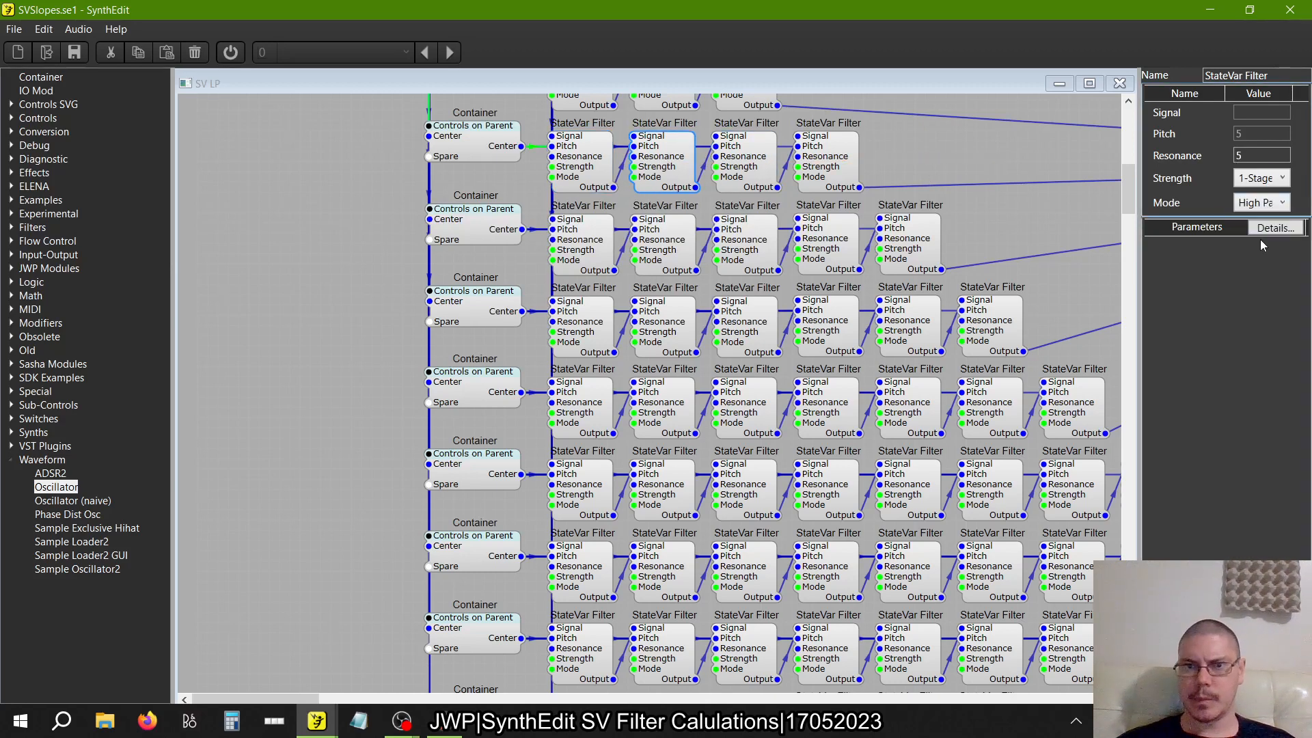
# Set the Mode of the third and fourth StateVar Filters in the four-filter row to High Pass
pyautogui.click(750, 166)
pyautogui.click(1265, 204)
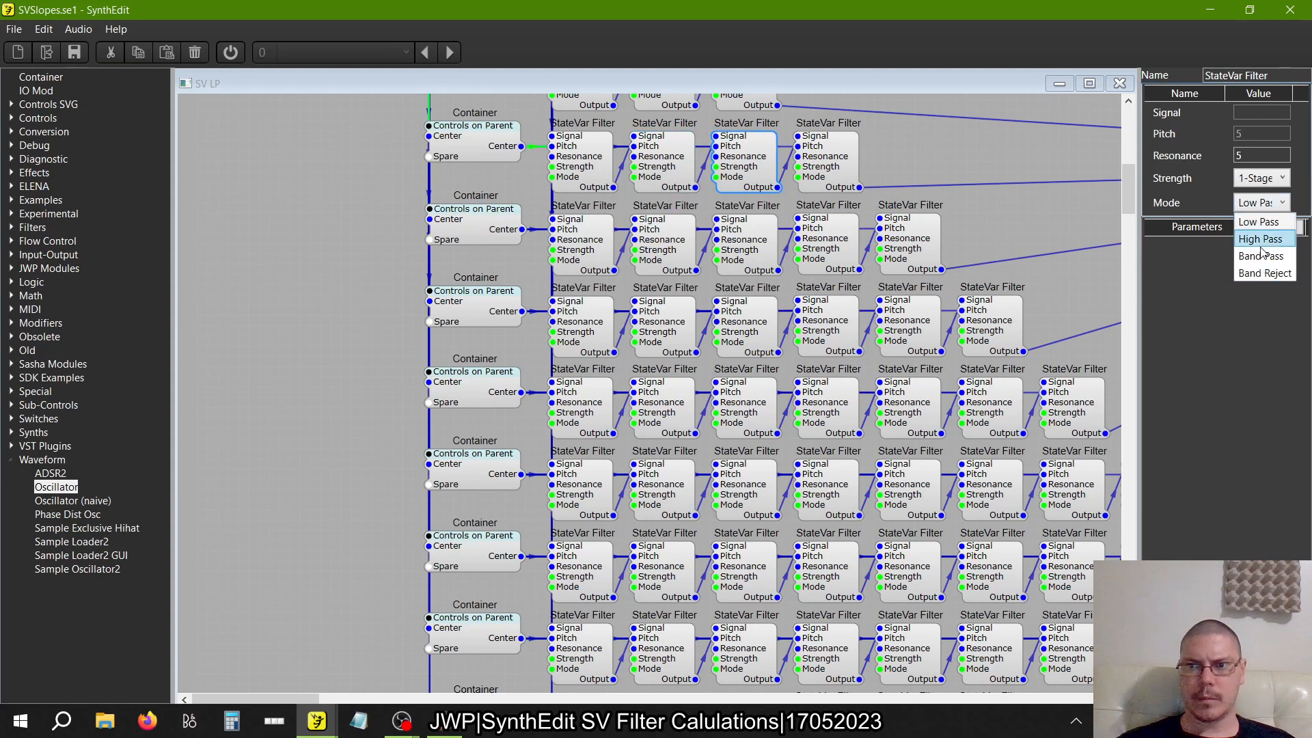
pyautogui.click(1259, 239)
pyautogui.click(854, 170)
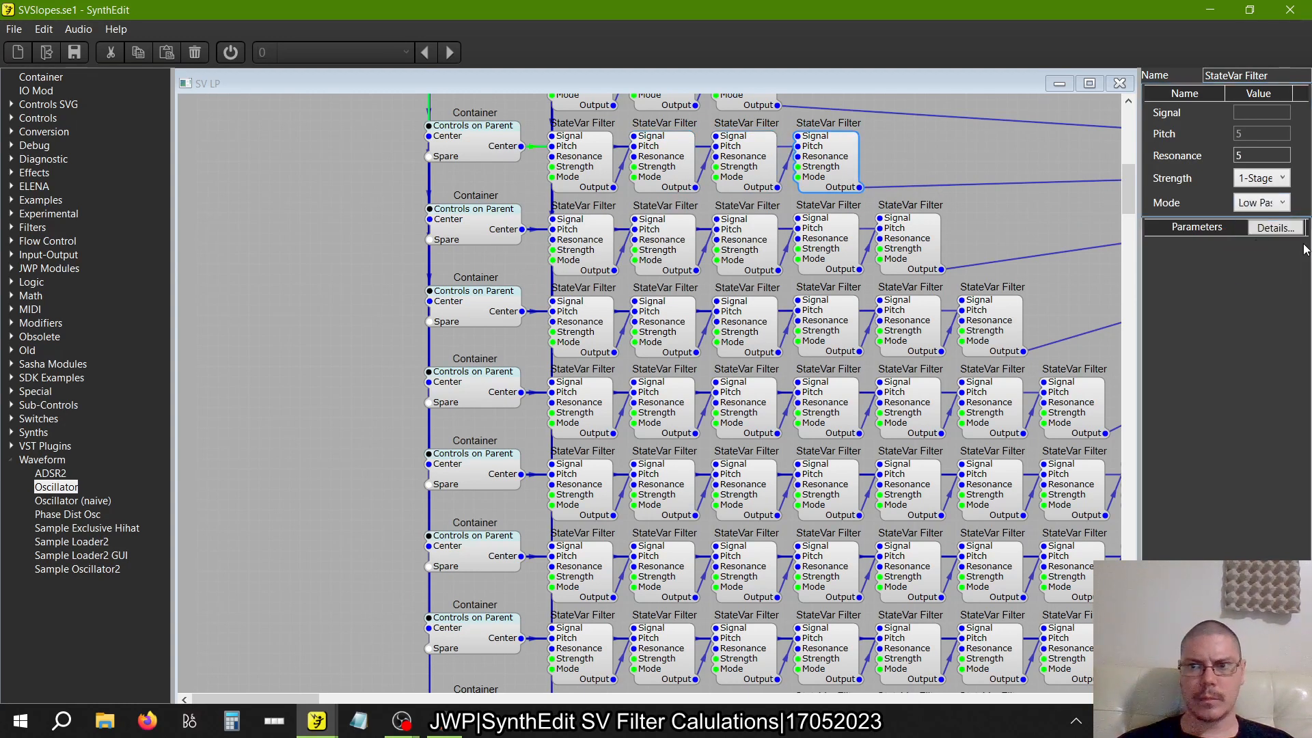
pyautogui.click(1275, 207)
pyautogui.click(1263, 237)
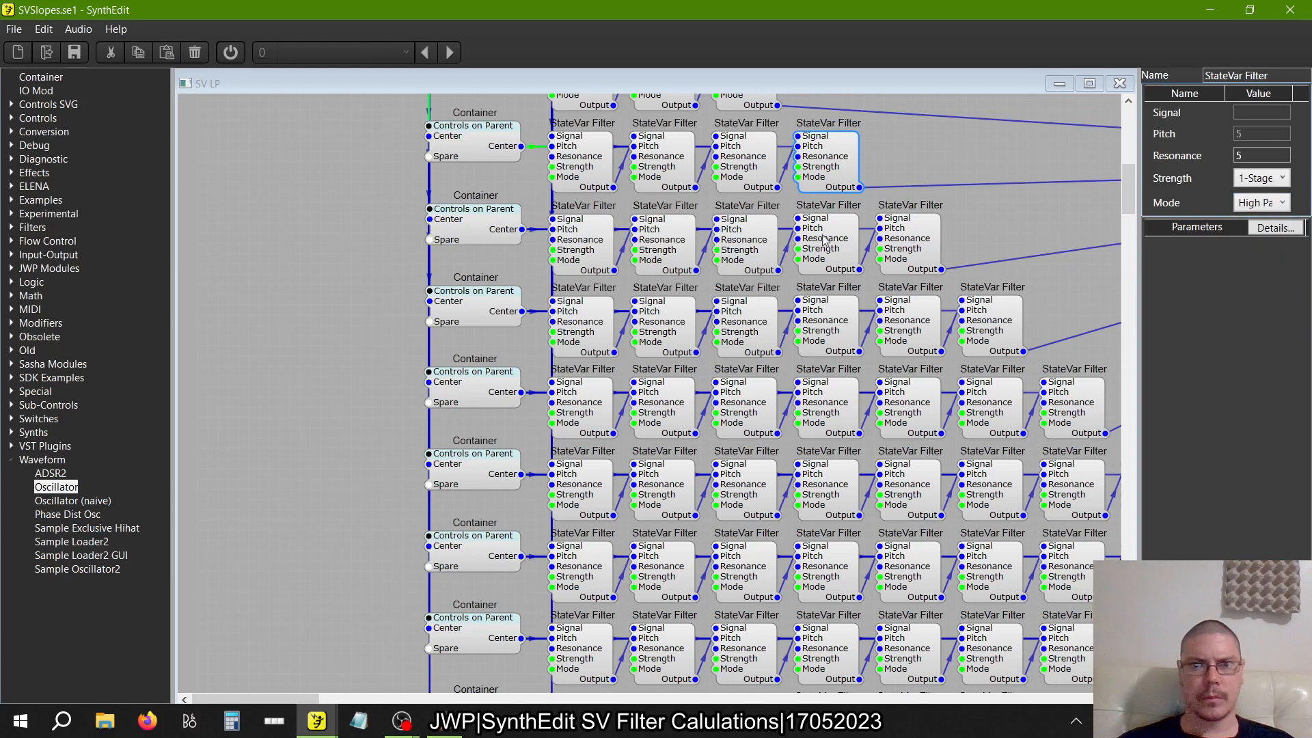
# Set the Mode of the first and second StateVar Filters in the five-filter row to High Pass
pyautogui.scroll(-3, 707, 189)
pyautogui.click(602, 145)
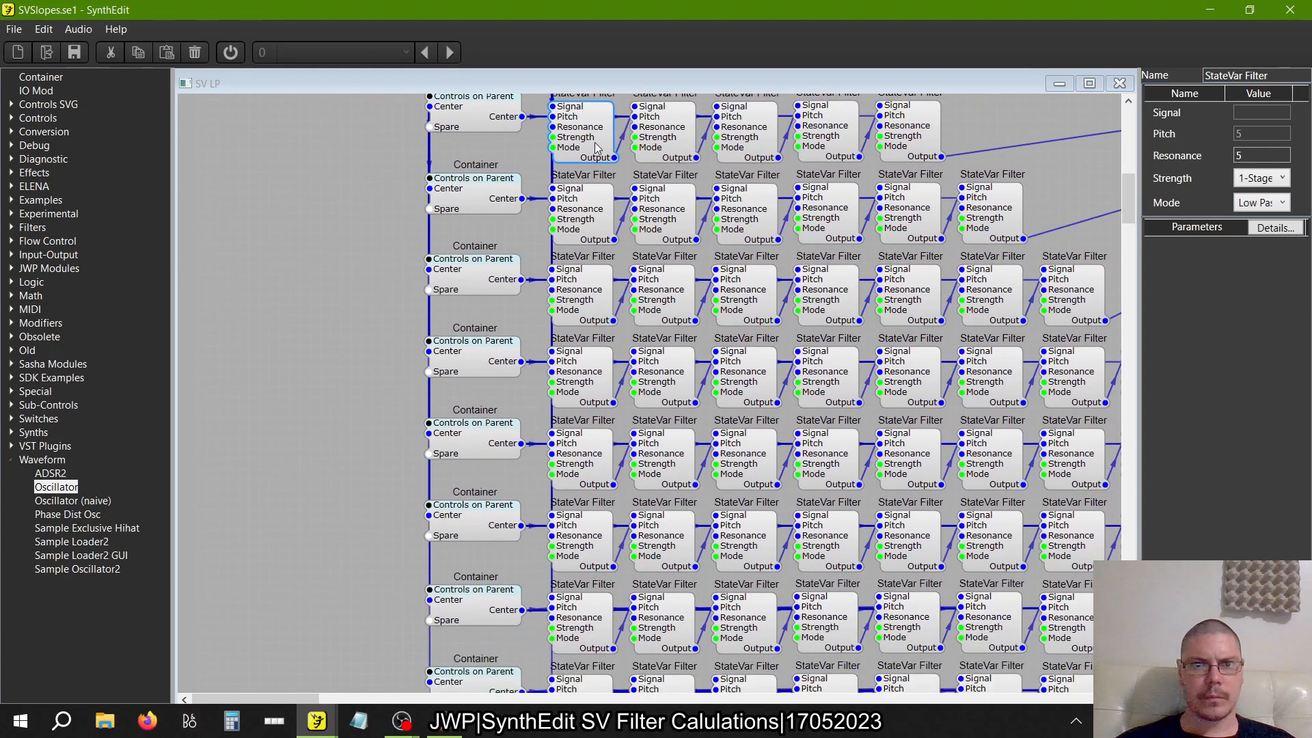
pyautogui.click(1260, 203)
pyautogui.click(1263, 238)
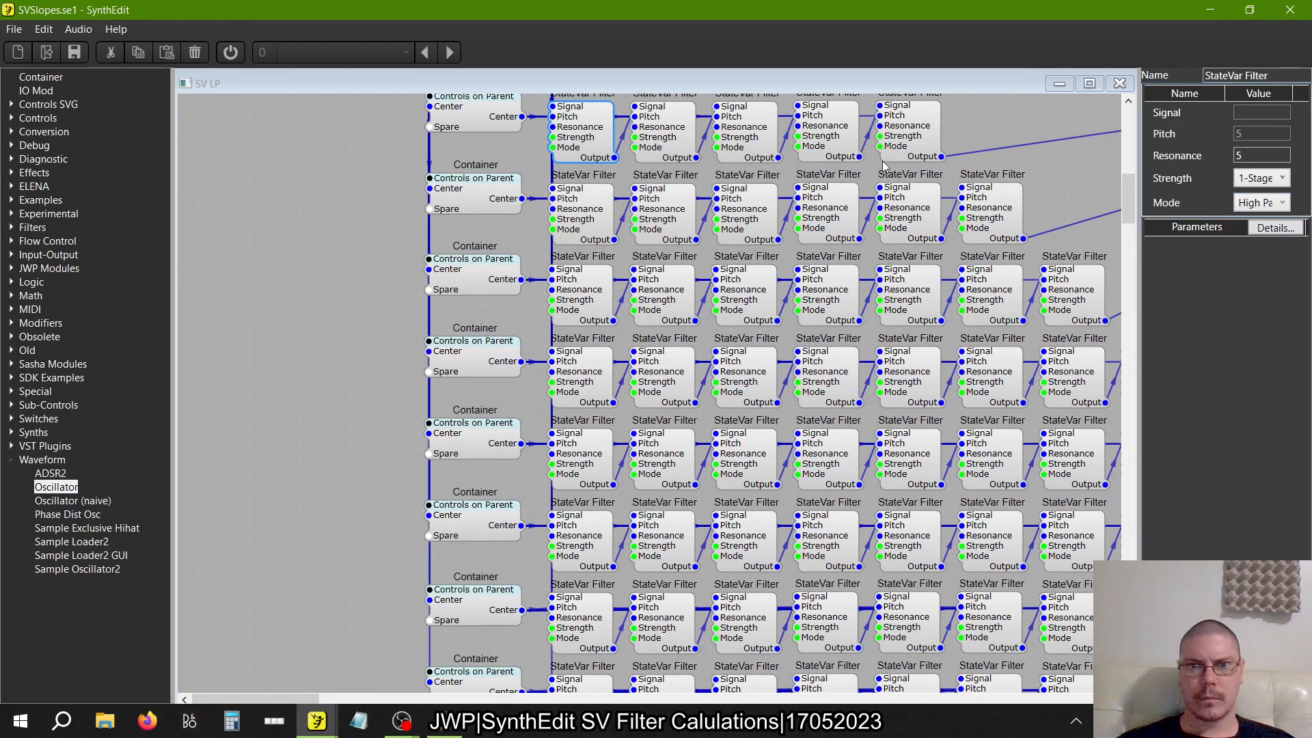
pyautogui.click(663, 152)
pyautogui.click(1246, 205)
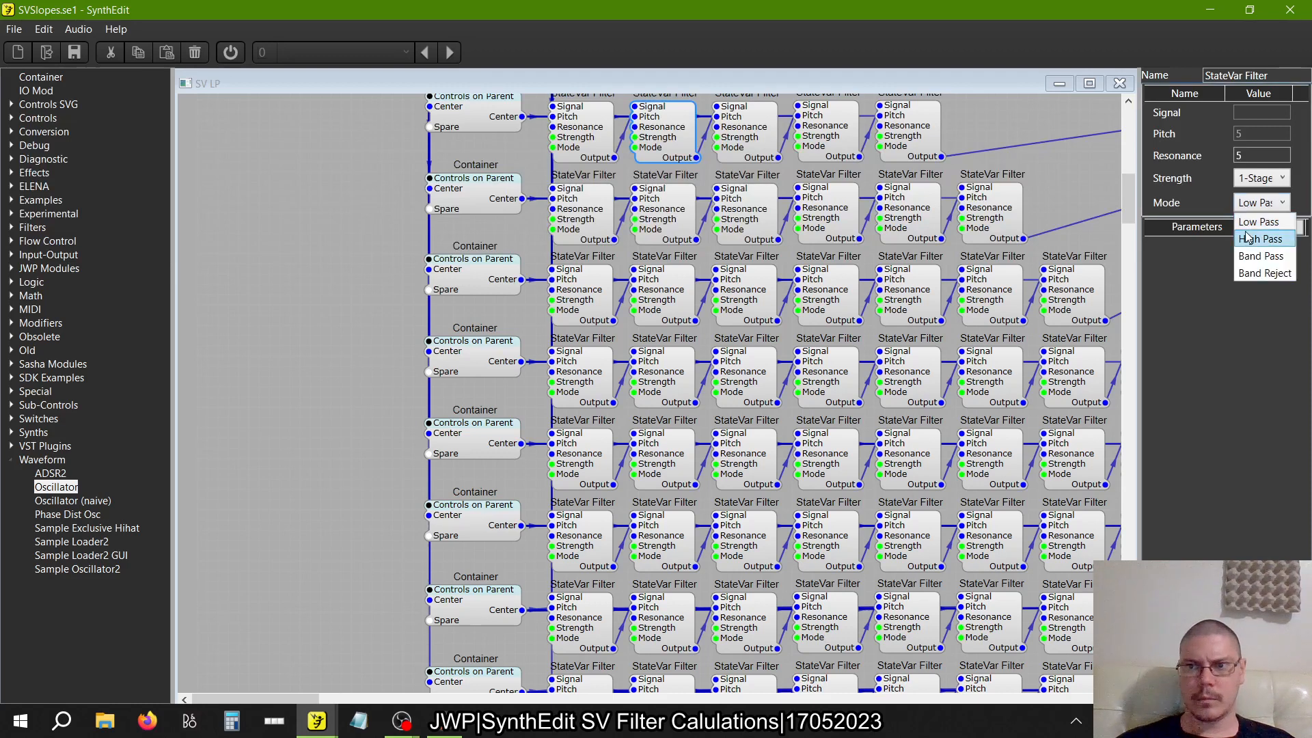
pyautogui.click(1263, 237)
# Set the Mode of the third, fourth and fifth StateVar Filters in the five-filter row to High Pass
pyautogui.click(742, 127)
pyautogui.click(1261, 202)
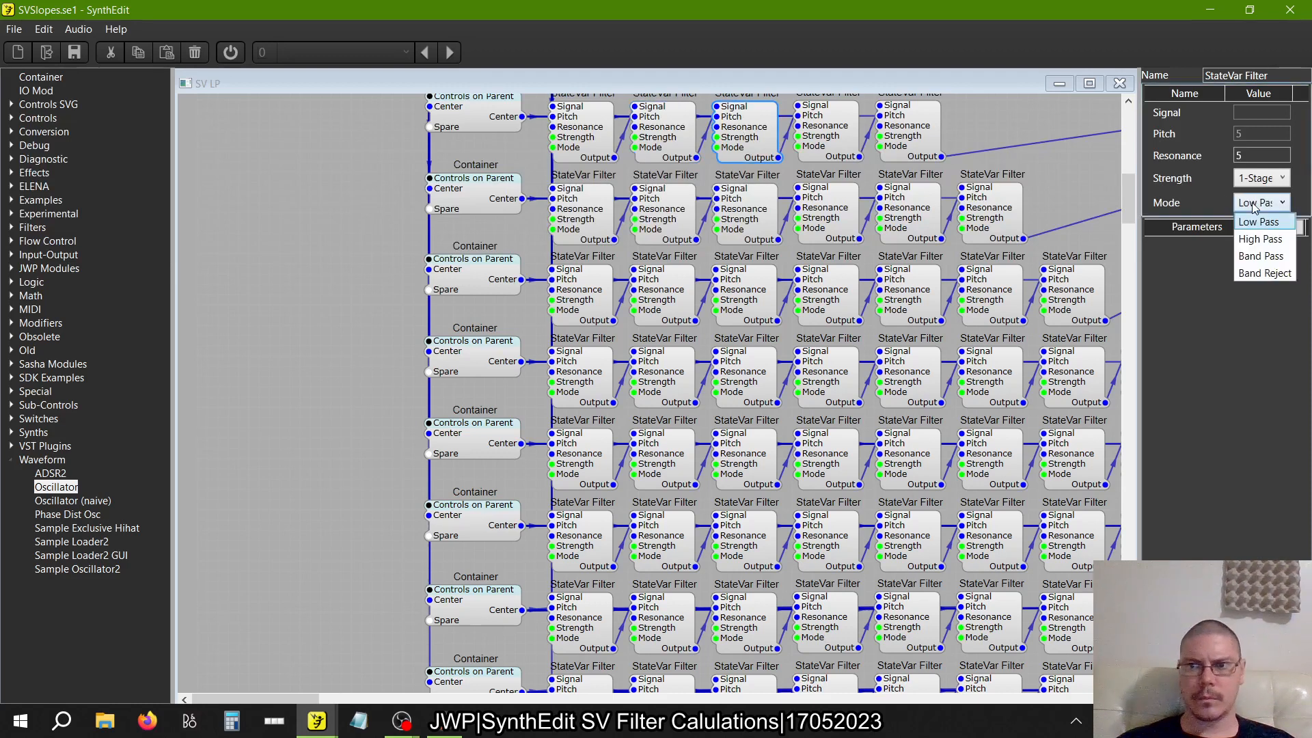
pyautogui.click(1262, 237)
pyautogui.click(830, 147)
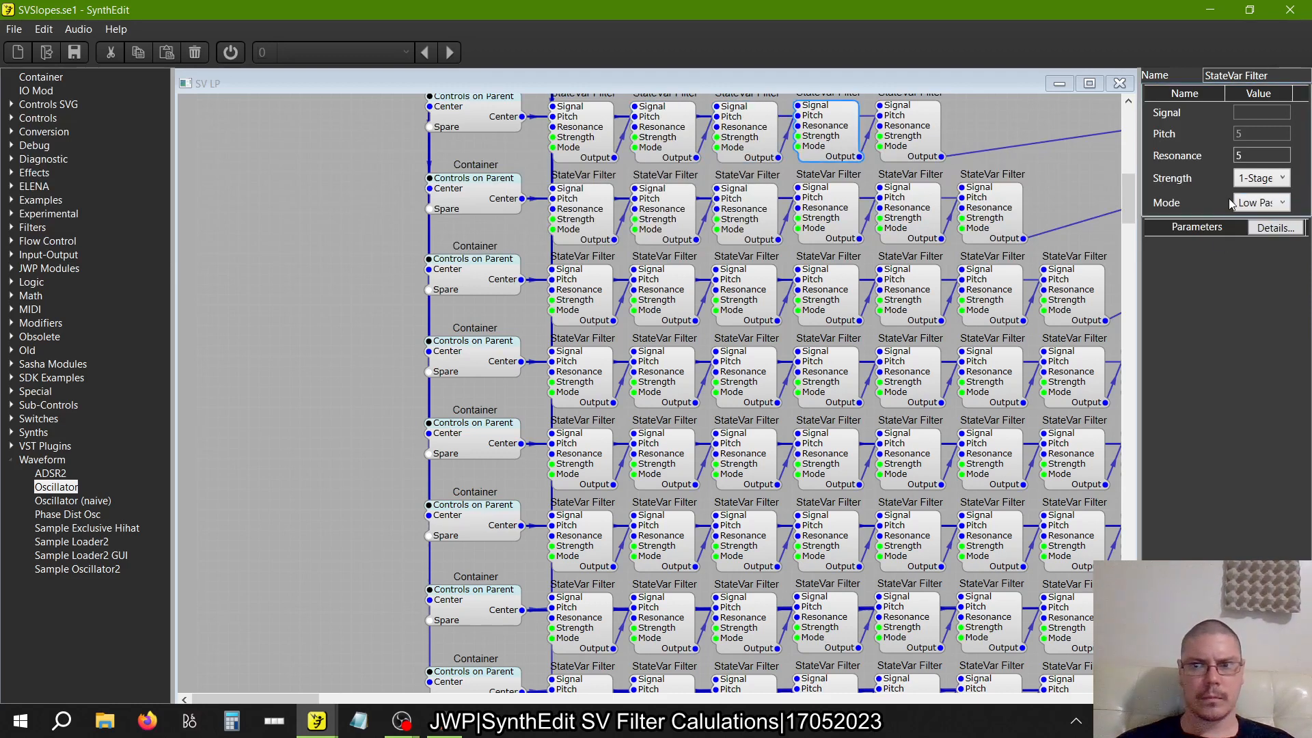
pyautogui.click(1242, 205)
pyautogui.click(1262, 237)
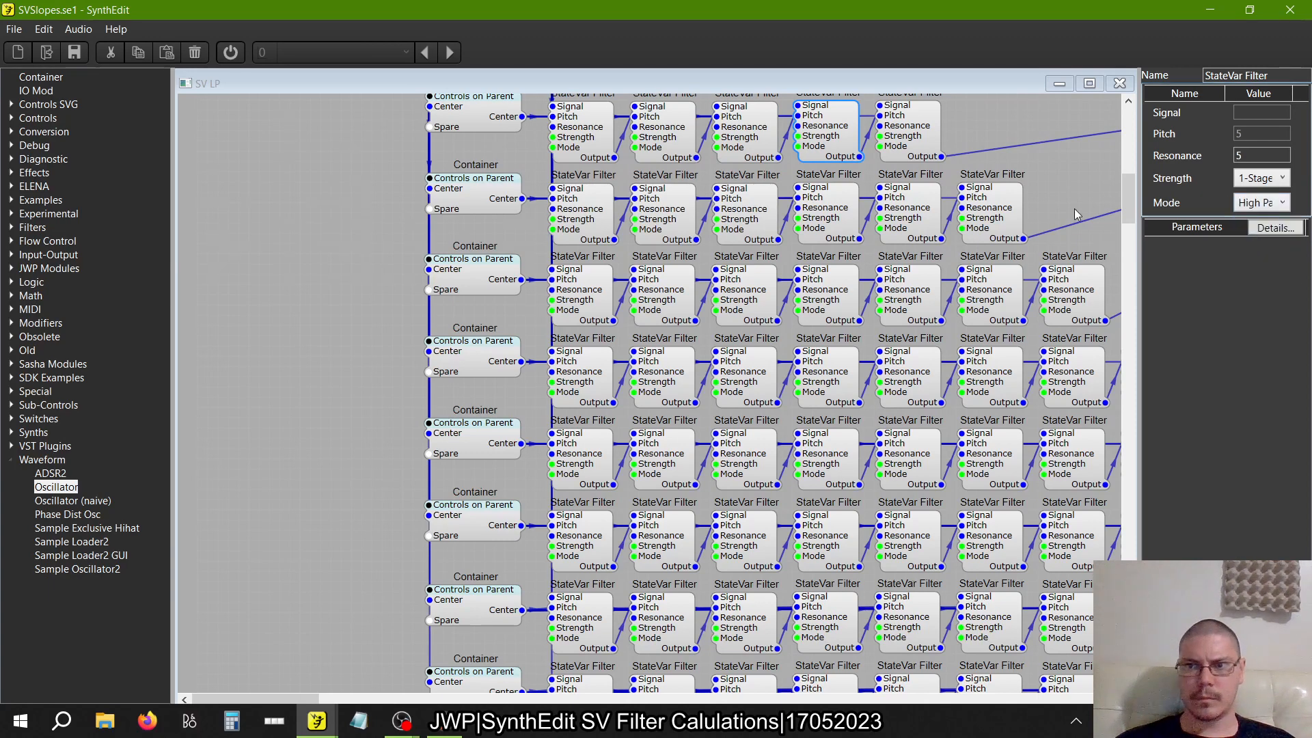
pyautogui.click(931, 140)
pyautogui.click(1261, 202)
pyautogui.click(1262, 238)
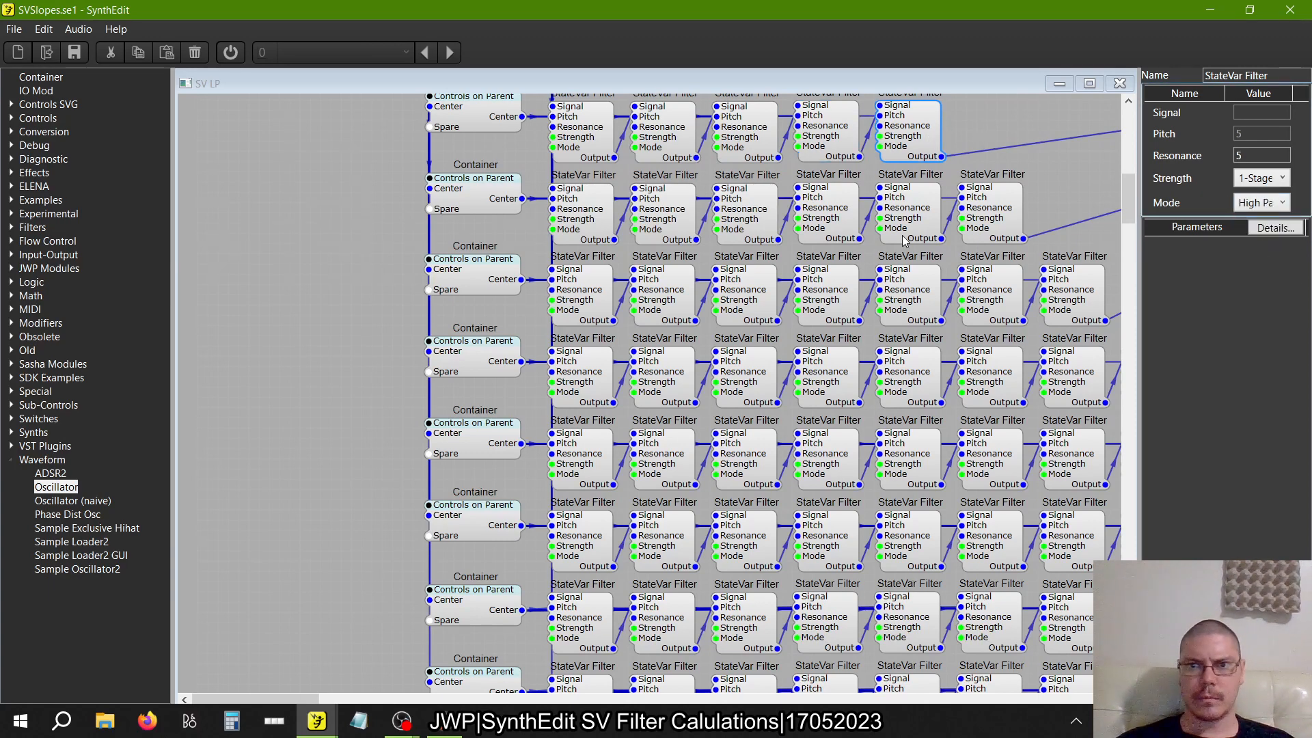
# Set the Mode of the first and second StateVar Filters in the six-filter row to High Pass
pyautogui.scroll(-3, 904, 240)
pyautogui.click(589, 141)
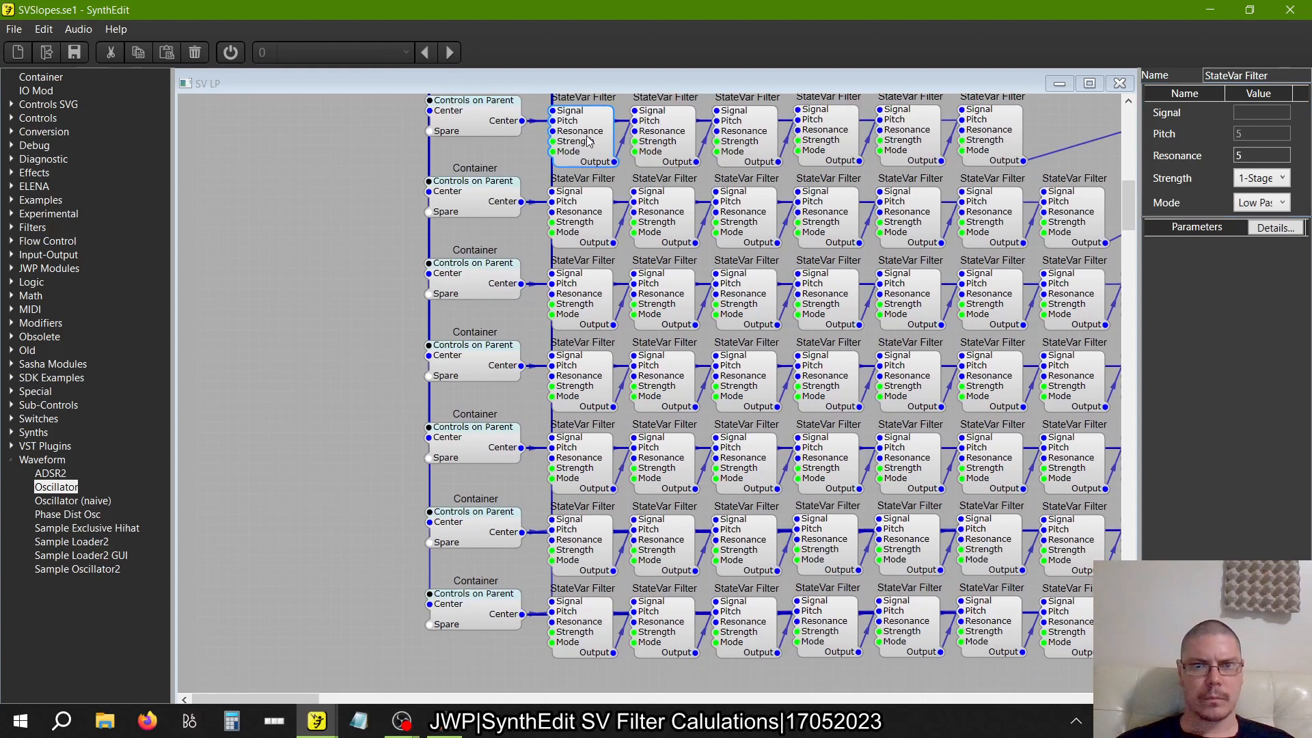
pyautogui.click(1260, 202)
pyautogui.click(1262, 237)
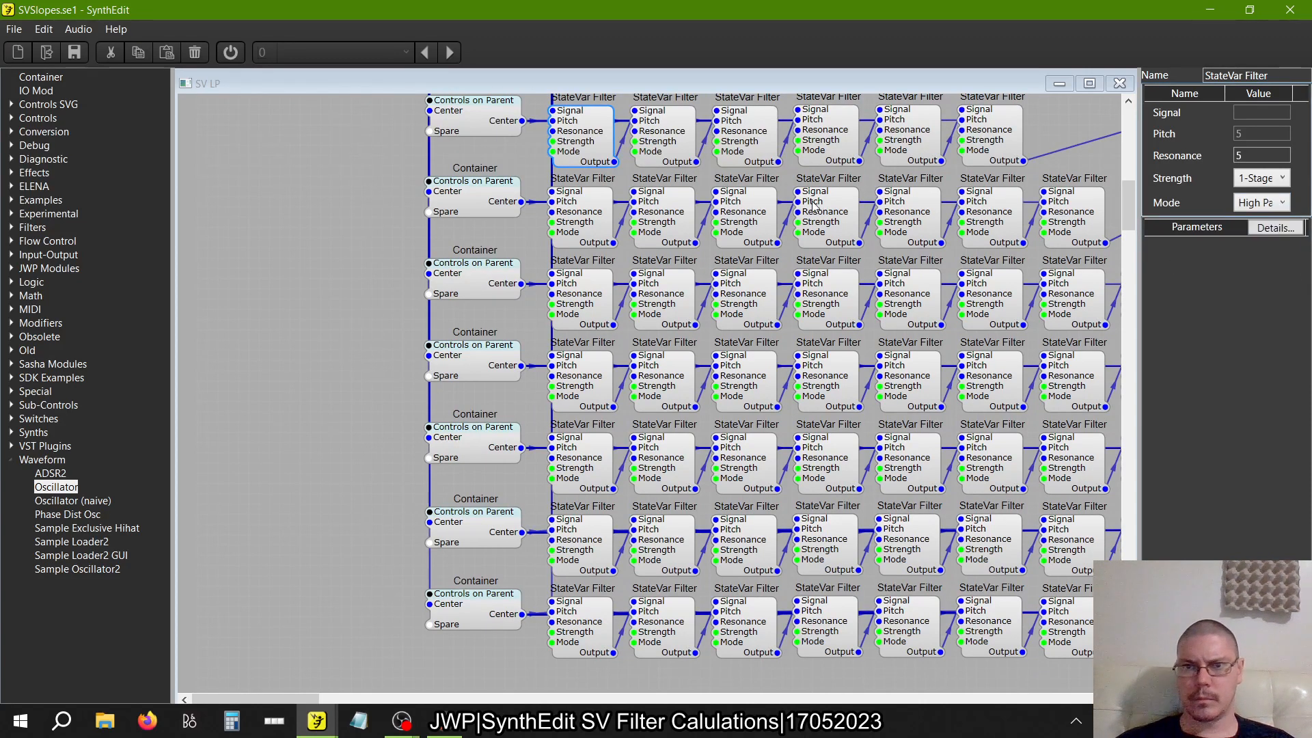
pyautogui.scroll(1, 668, 120)
pyautogui.click(668, 124)
pyautogui.click(1260, 202)
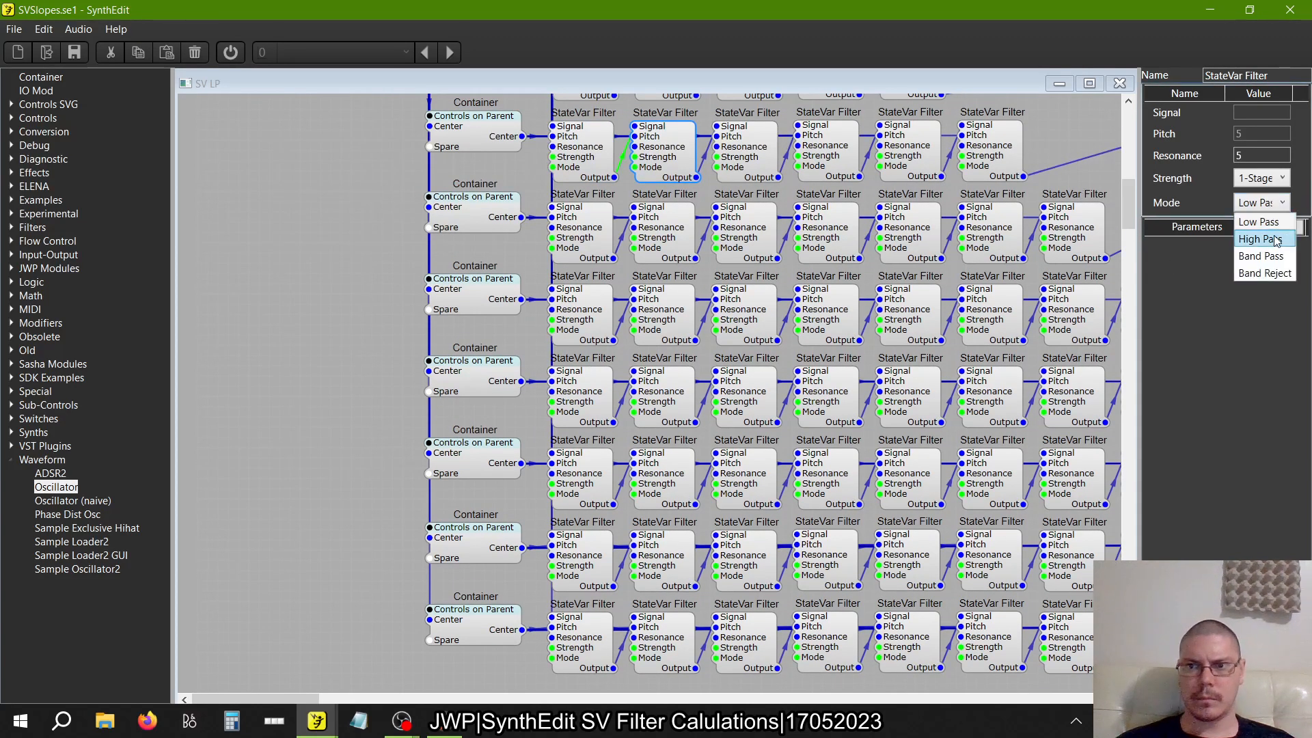
pyautogui.click(1262, 237)
# Set the Mode of the third and fourth StateVar Filters in the six-filter row to High Pass
pyautogui.click(765, 152)
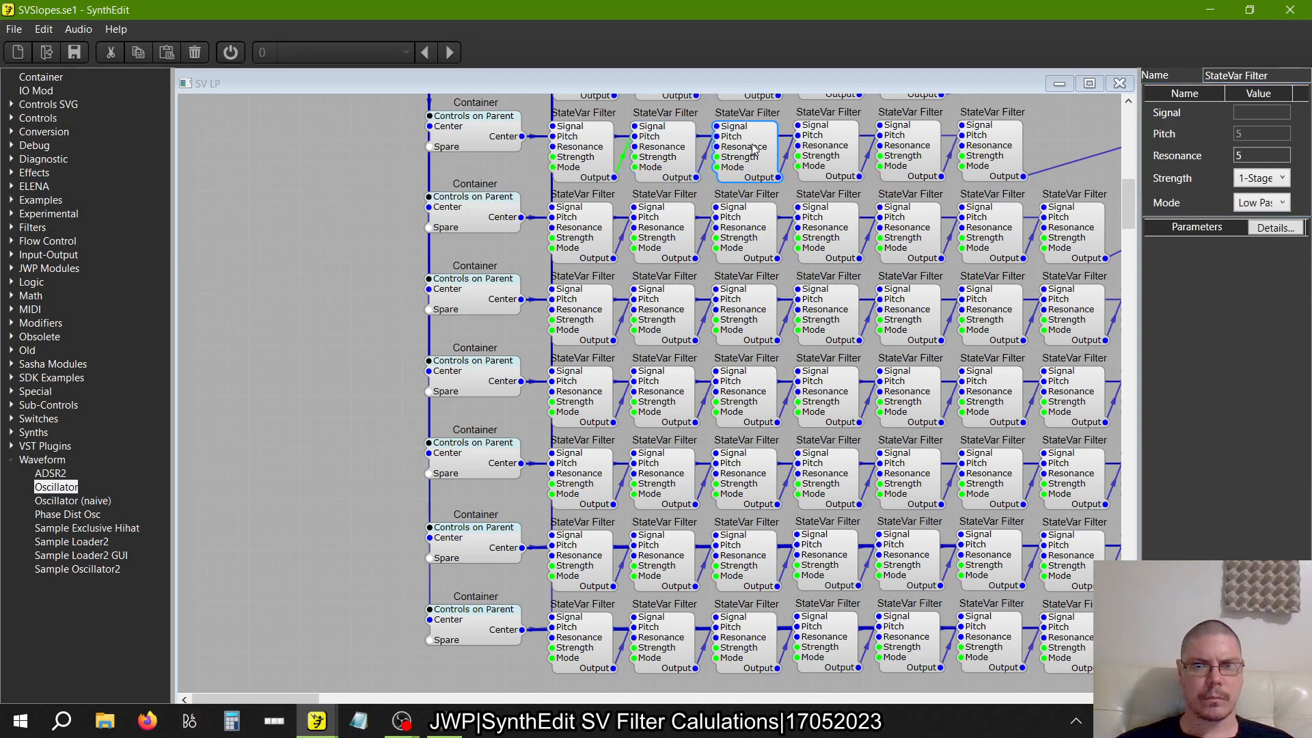
pyautogui.click(1264, 203)
pyautogui.click(1261, 238)
pyautogui.click(851, 158)
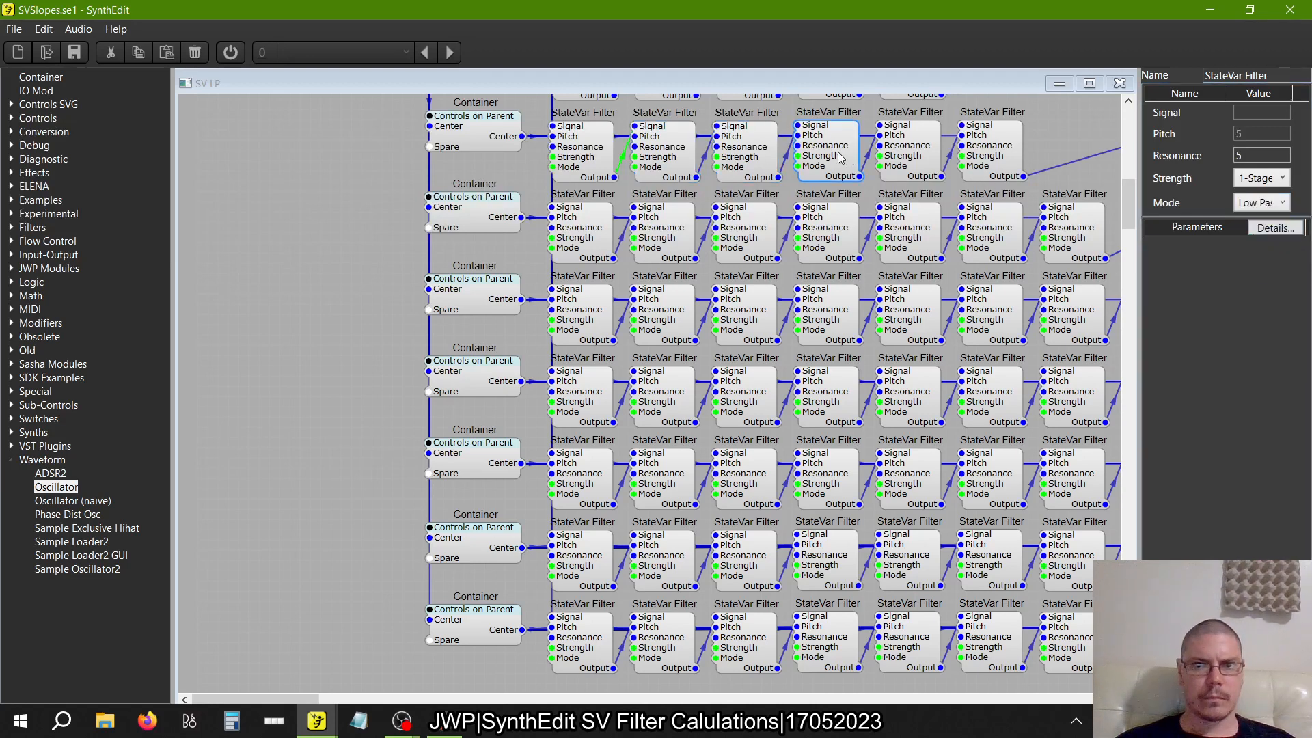
pyautogui.click(1262, 203)
pyautogui.click(1260, 237)
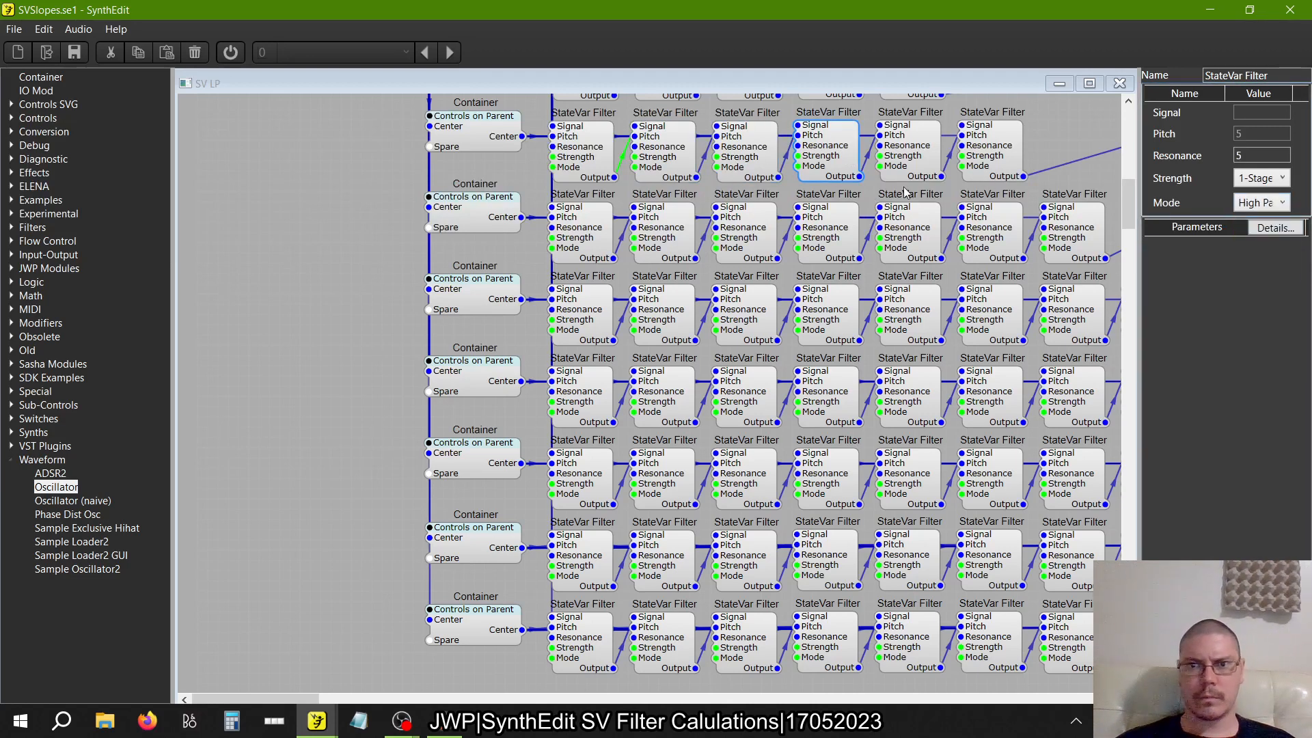
# Set the Mode of the fifth and sixth StateVar Filters in the six-filter row to High Pass
pyautogui.click(917, 162)
pyautogui.click(1261, 202)
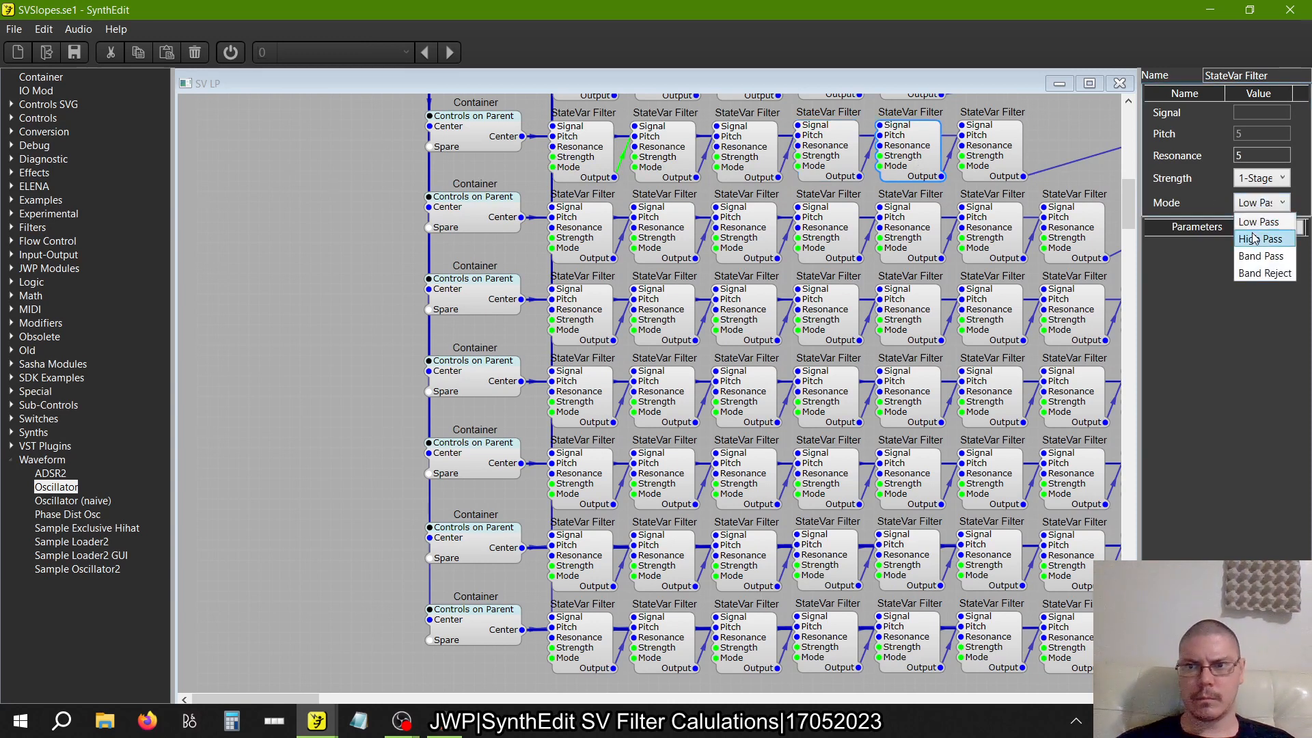
pyautogui.click(1260, 238)
pyautogui.click(1015, 145)
pyautogui.click(1242, 204)
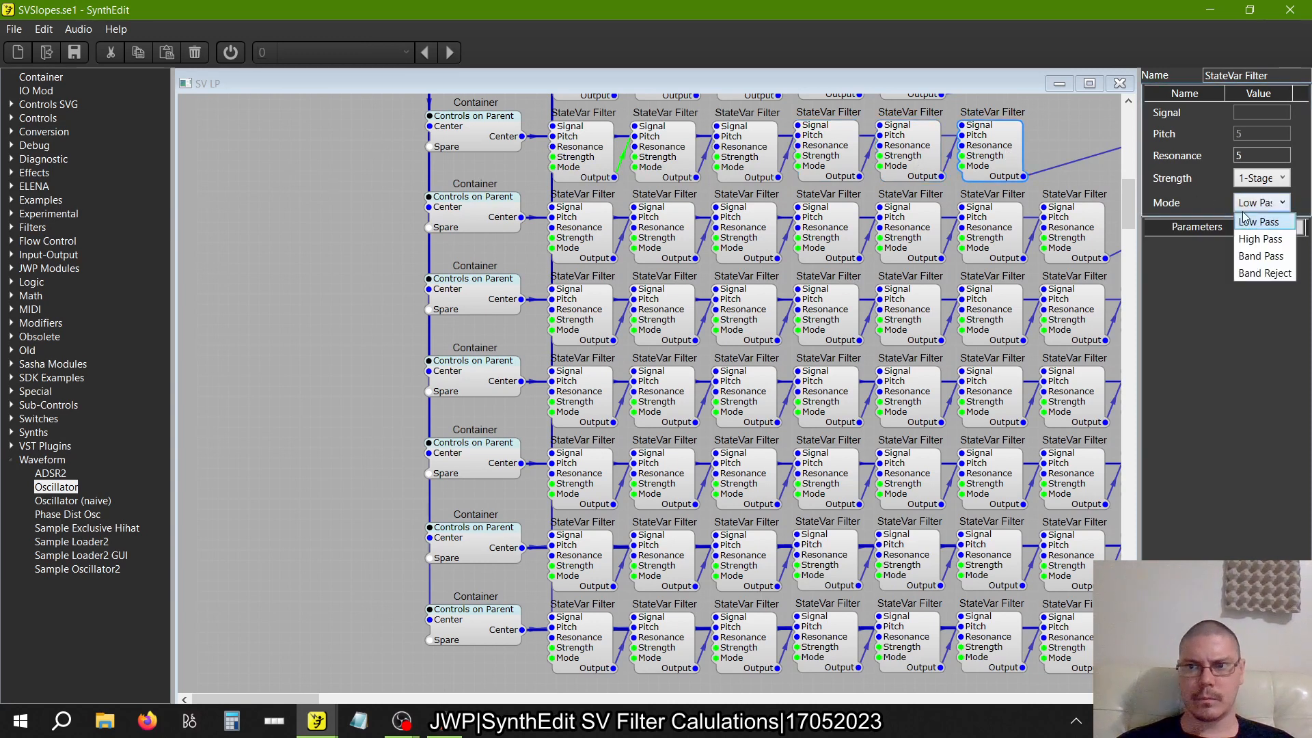
pyautogui.click(1249, 241)
# Set the Mode of the first and second StateVar Filters in the seven-filter row to High Pass
pyautogui.scroll(-3, 608, 258)
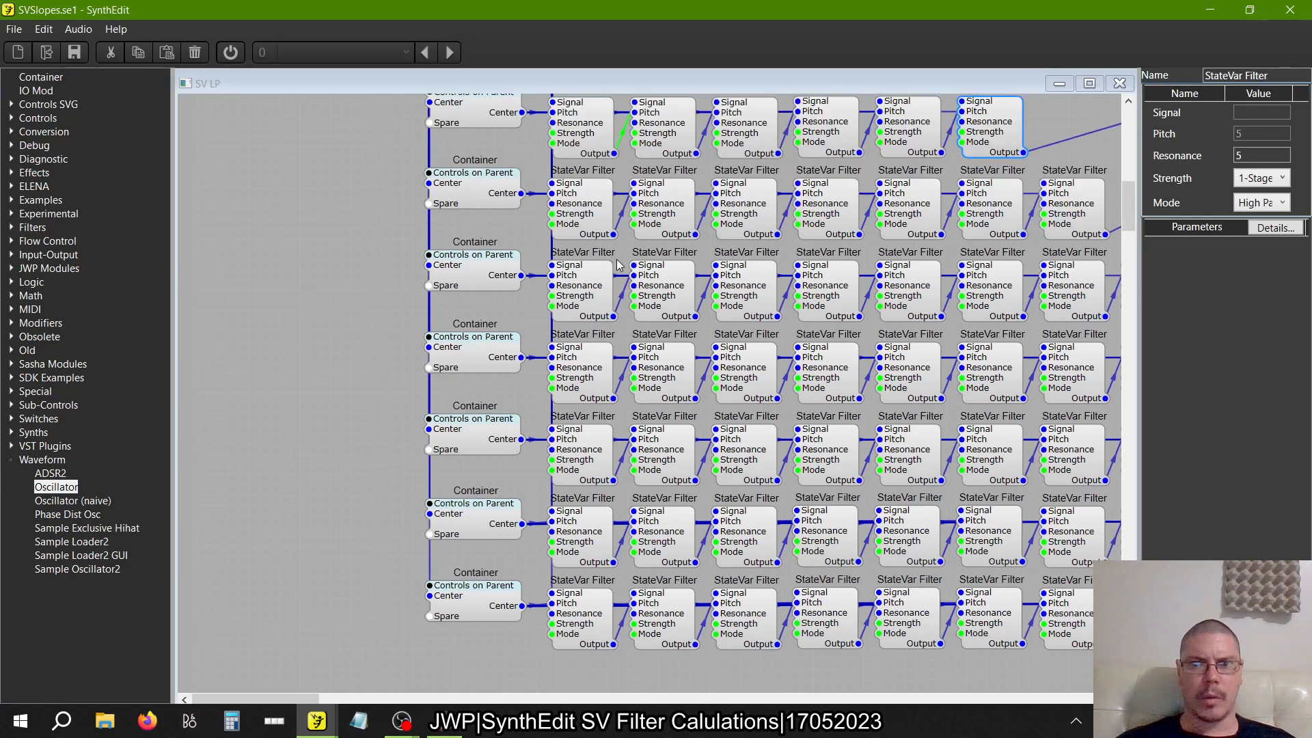
pyautogui.click(580, 168)
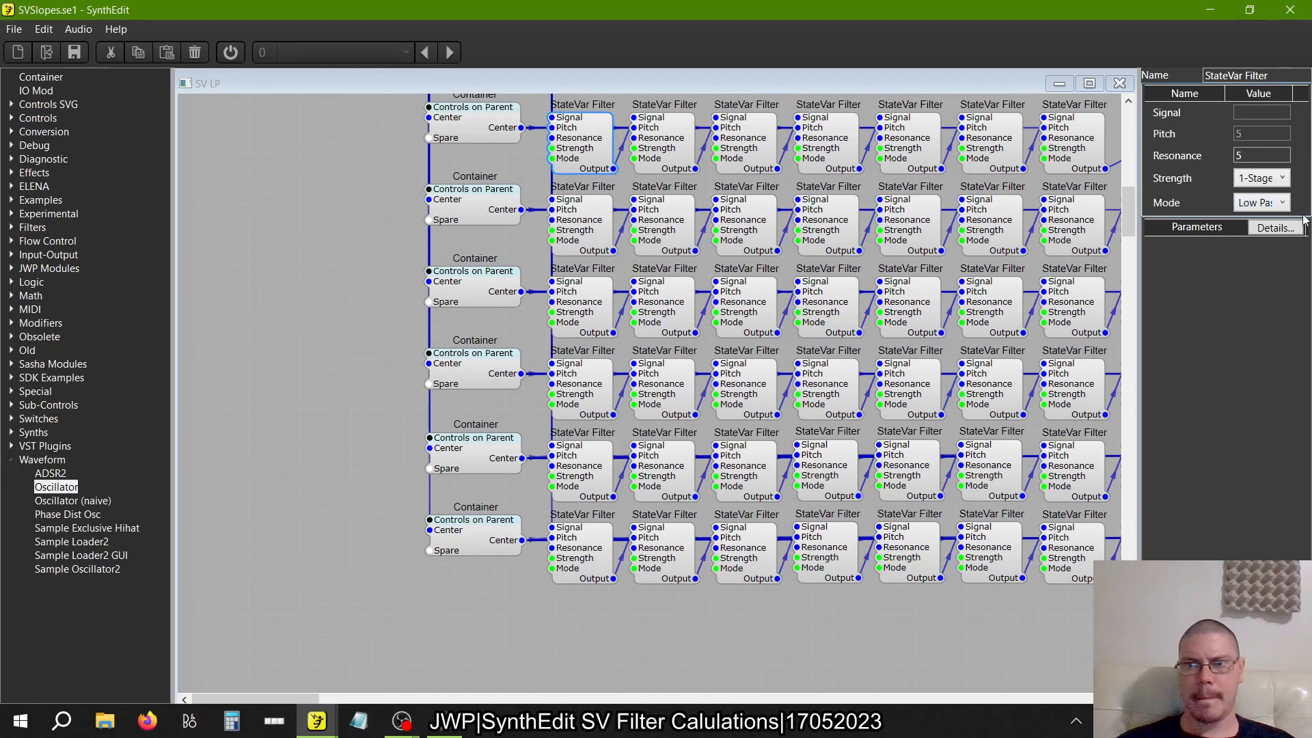
pyautogui.click(1283, 204)
pyautogui.click(1260, 239)
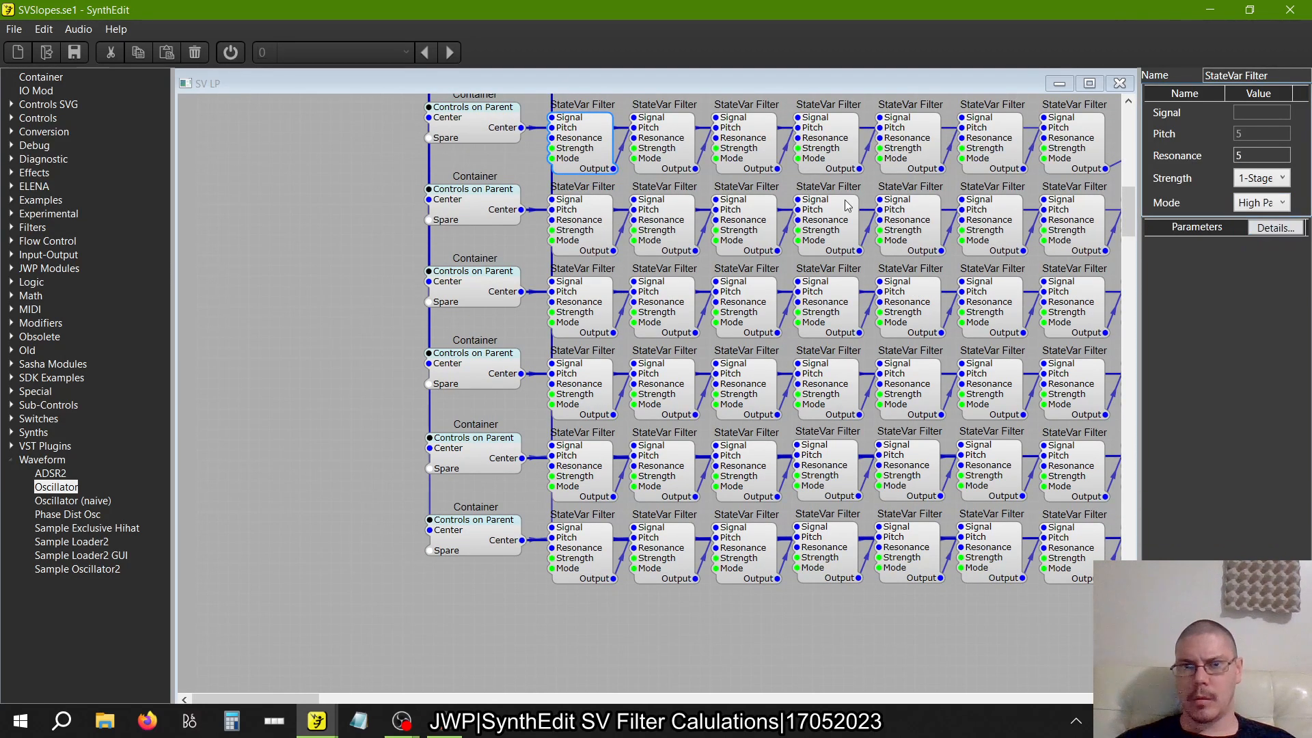
pyautogui.click(680, 157)
pyautogui.click(1283, 203)
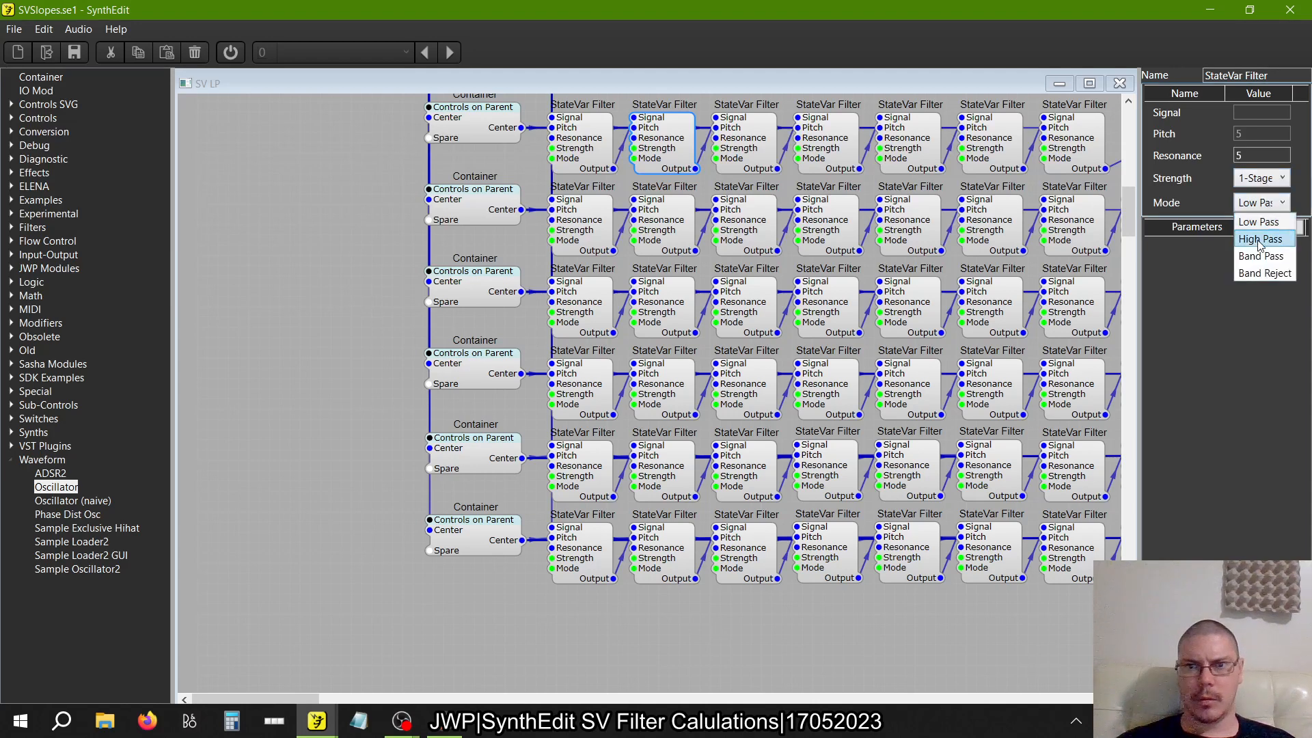
pyautogui.click(1260, 238)
# Set the Mode of the third and fourth StateVar Filters in the seven-filter row to High Pass
pyautogui.click(751, 145)
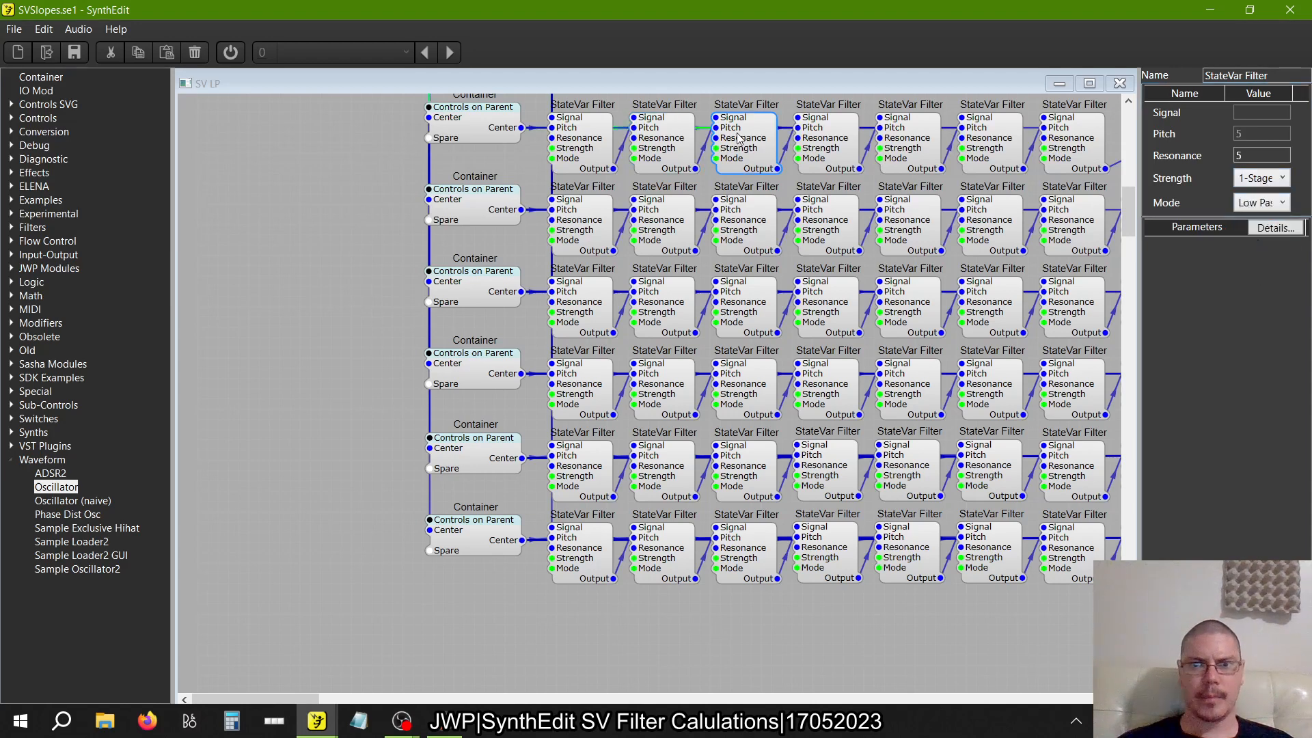
pyautogui.click(1260, 203)
pyautogui.click(1260, 237)
pyautogui.click(820, 141)
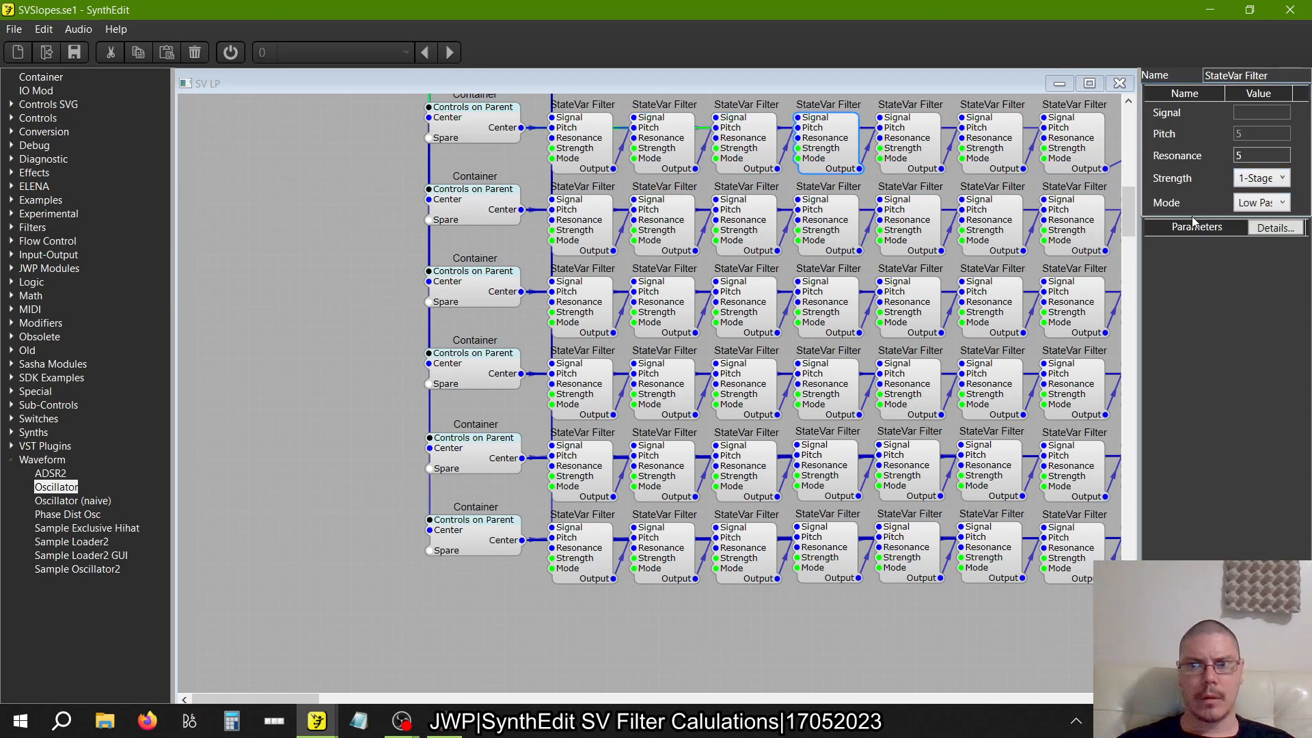
pyautogui.click(1278, 200)
pyautogui.click(1264, 237)
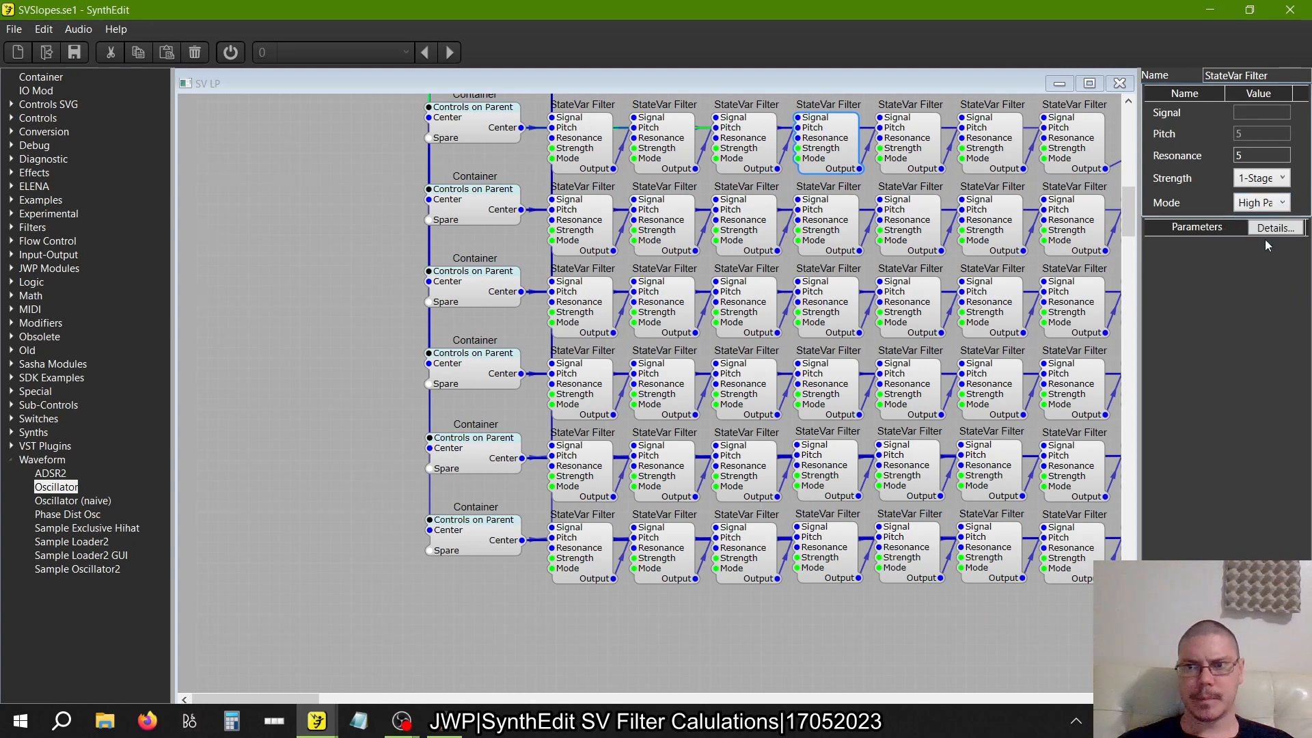
# Set the Mode of the fifth, sixth and seventh StateVar Filters in the seven-filter row to High Pass
pyautogui.click(919, 158)
pyautogui.click(1283, 203)
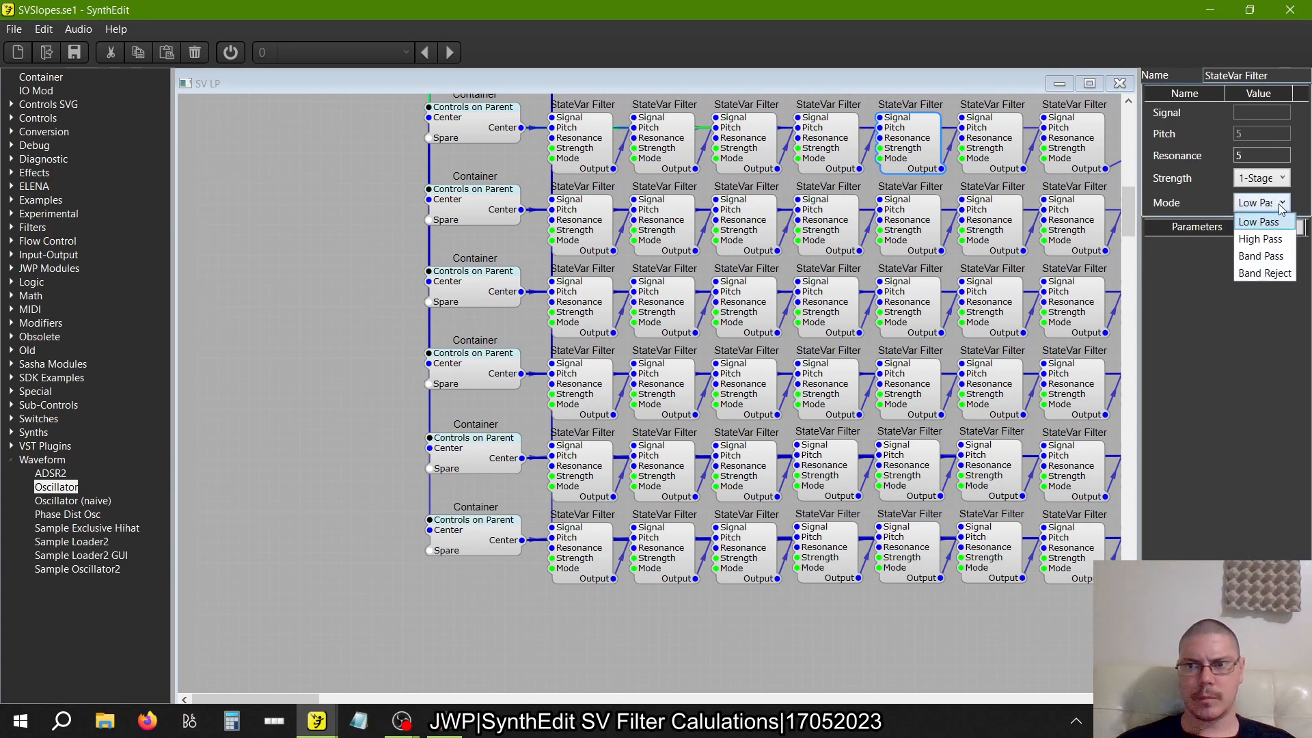
pyautogui.click(1264, 239)
pyautogui.click(976, 160)
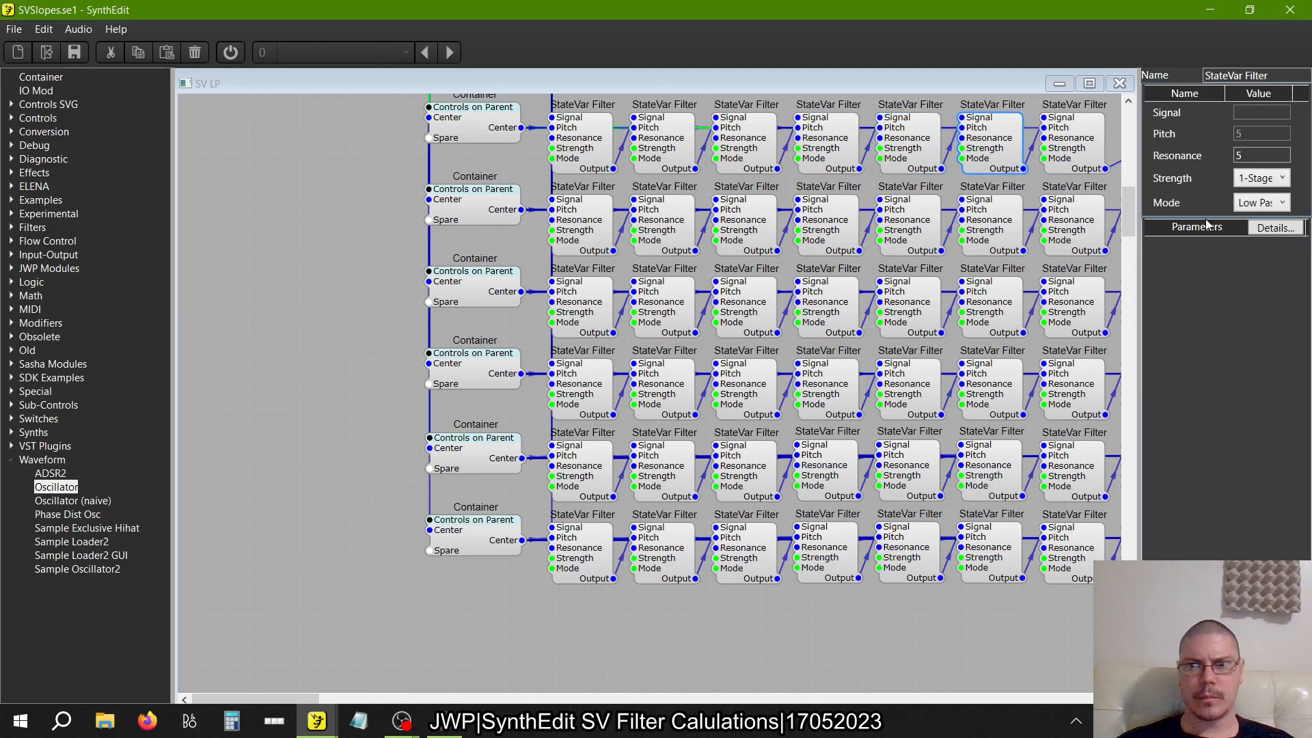
pyautogui.click(1260, 203)
pyautogui.click(1261, 239)
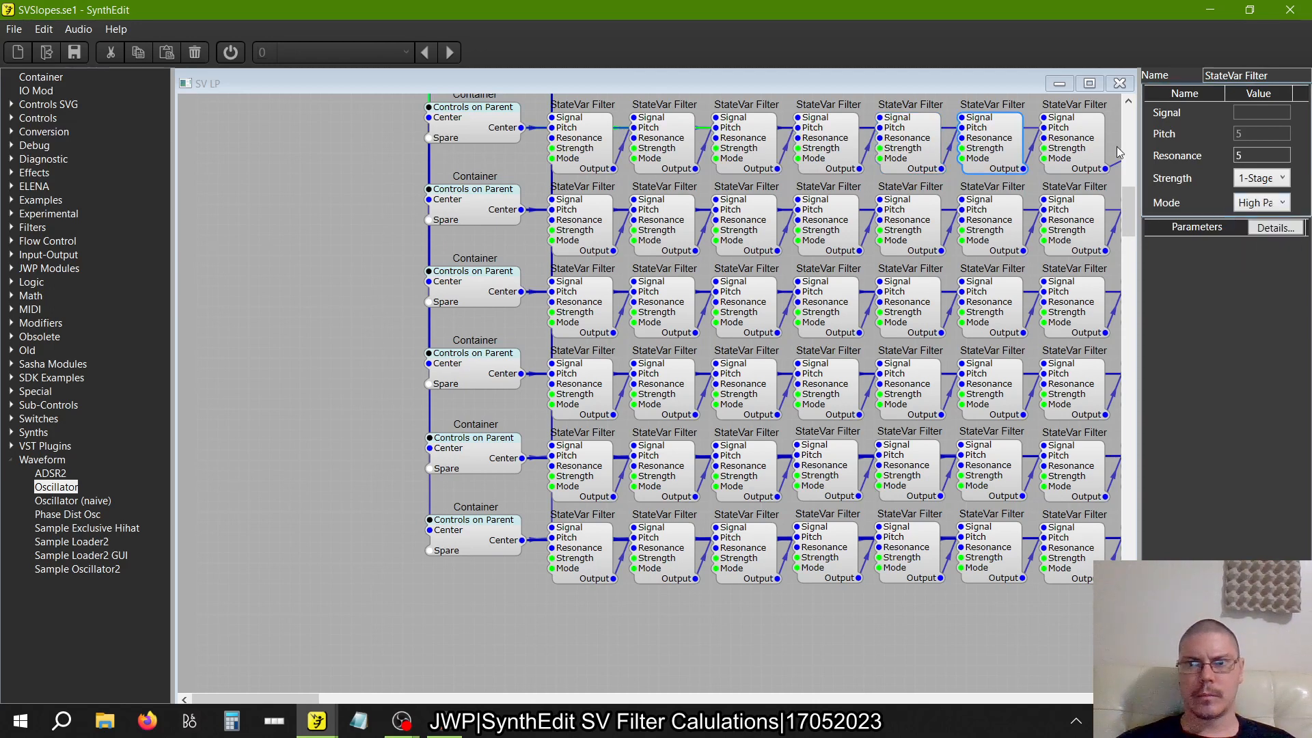
pyautogui.click(1076, 150)
pyautogui.click(1282, 203)
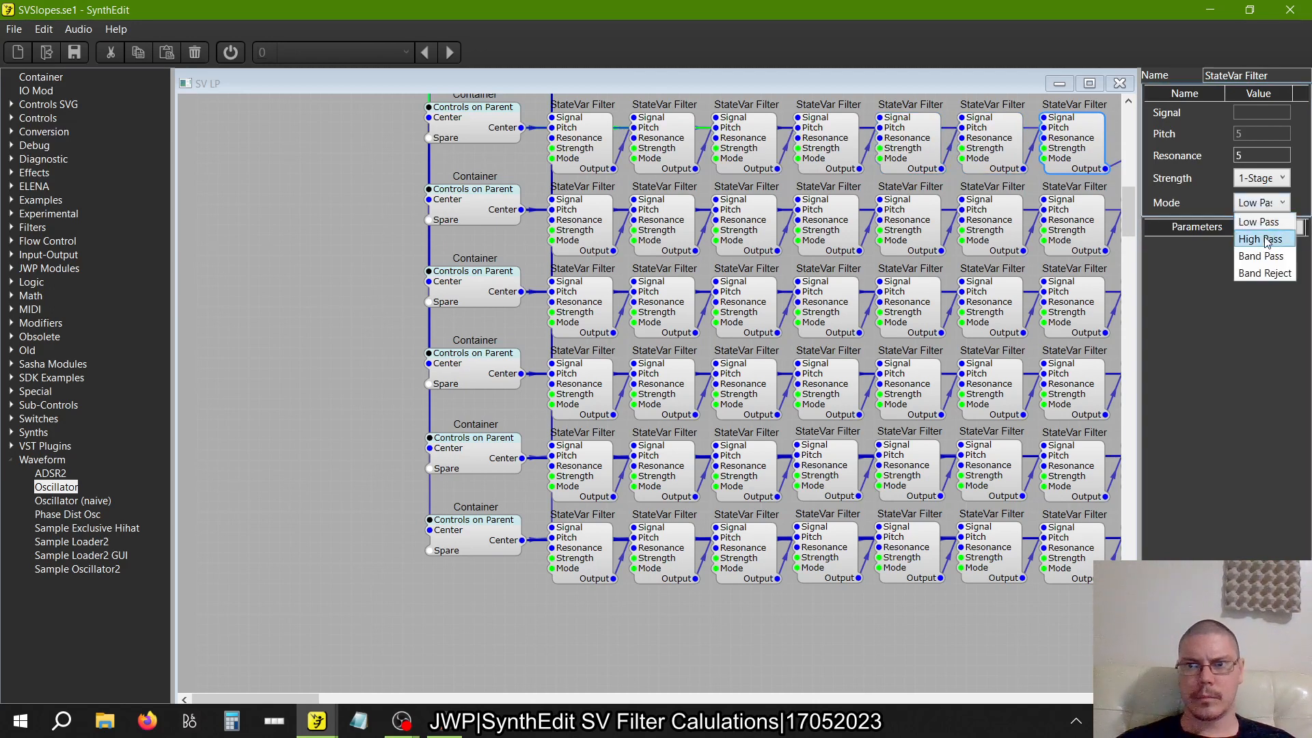
pyautogui.click(1266, 237)
# Set the Mode of the first and second StateVar Filters in the eight-filter row to High Pass
pyautogui.scroll(-1, 687, 257)
pyautogui.hscroll(1, 687, 256)
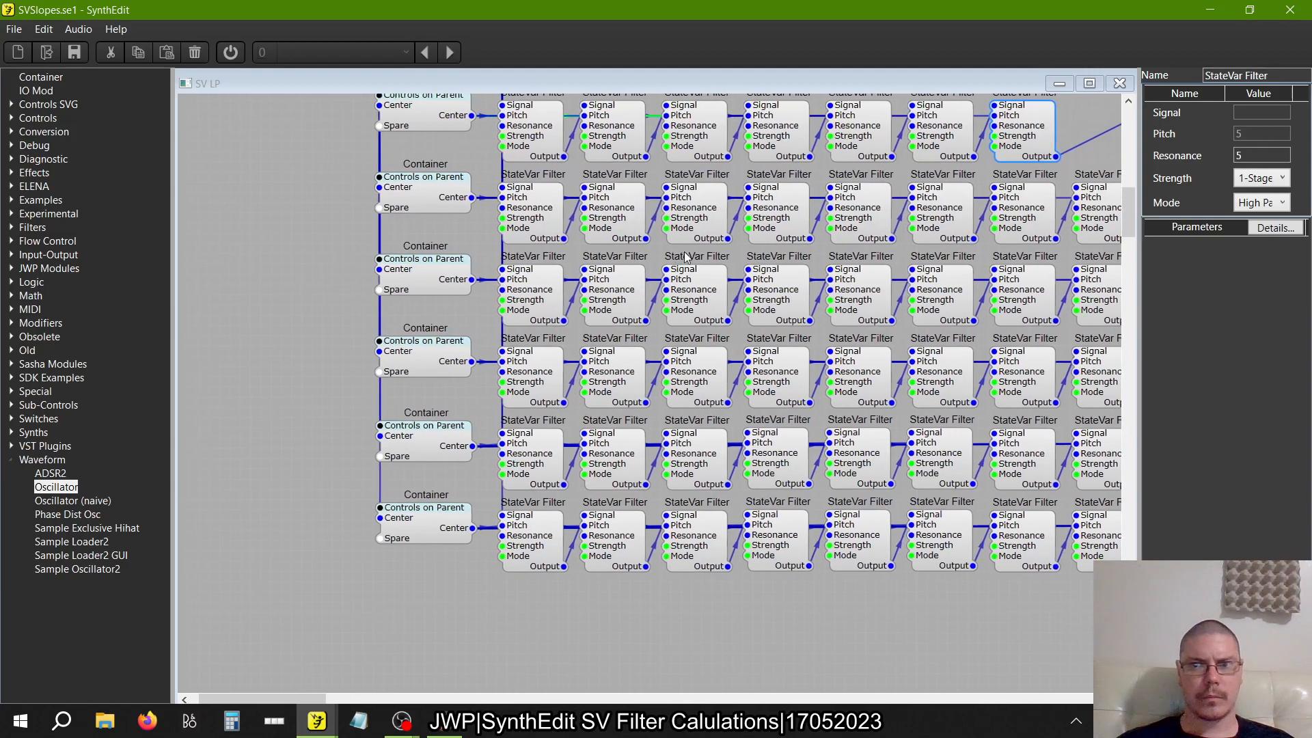
pyautogui.scroll(-2, 687, 257)
pyautogui.scroll(1, 686, 257)
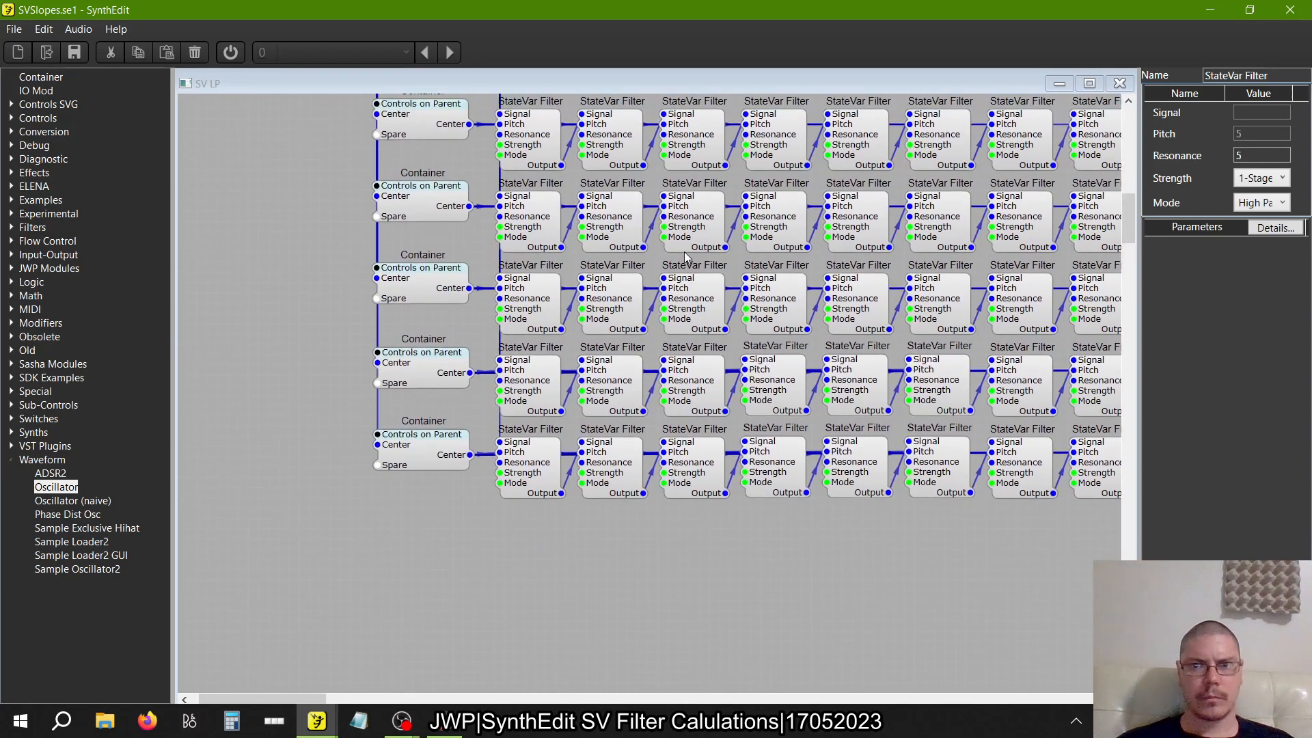
pyautogui.hscroll(3, 687, 257)
pyautogui.hscroll(1, 685, 255)
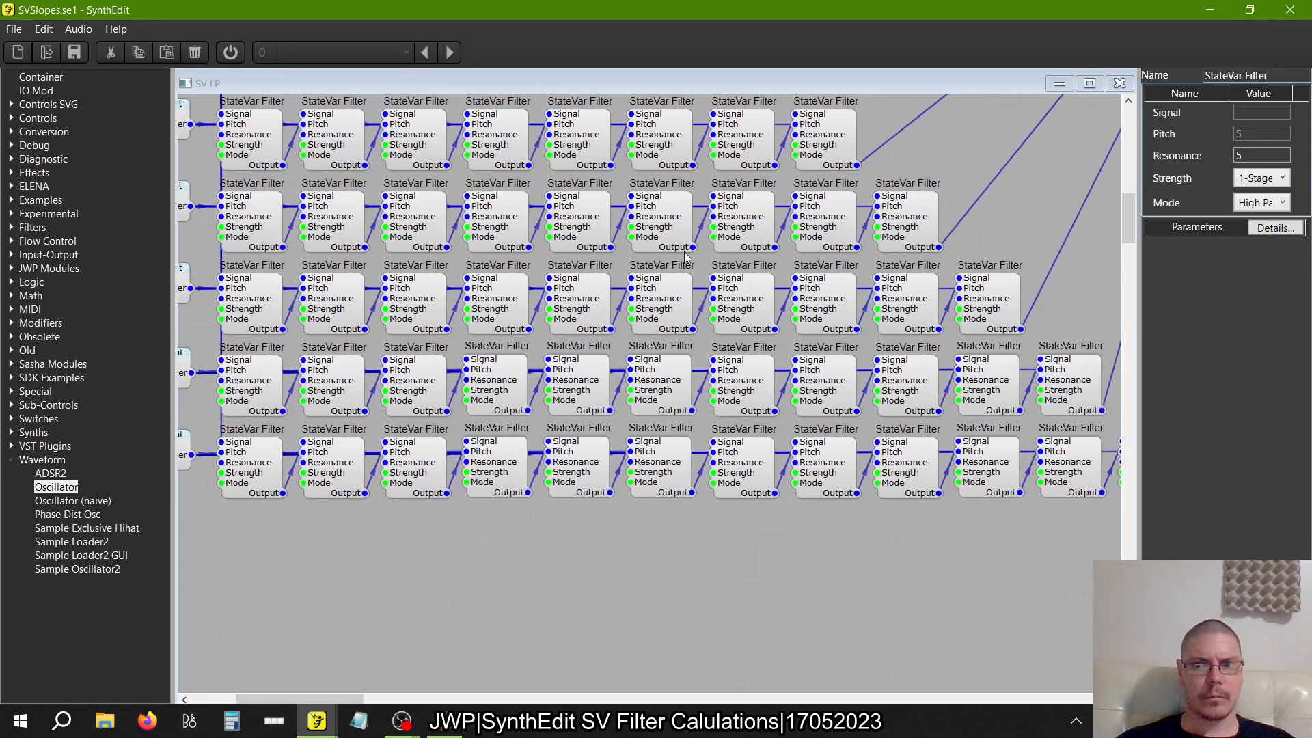
pyautogui.click(265, 142)
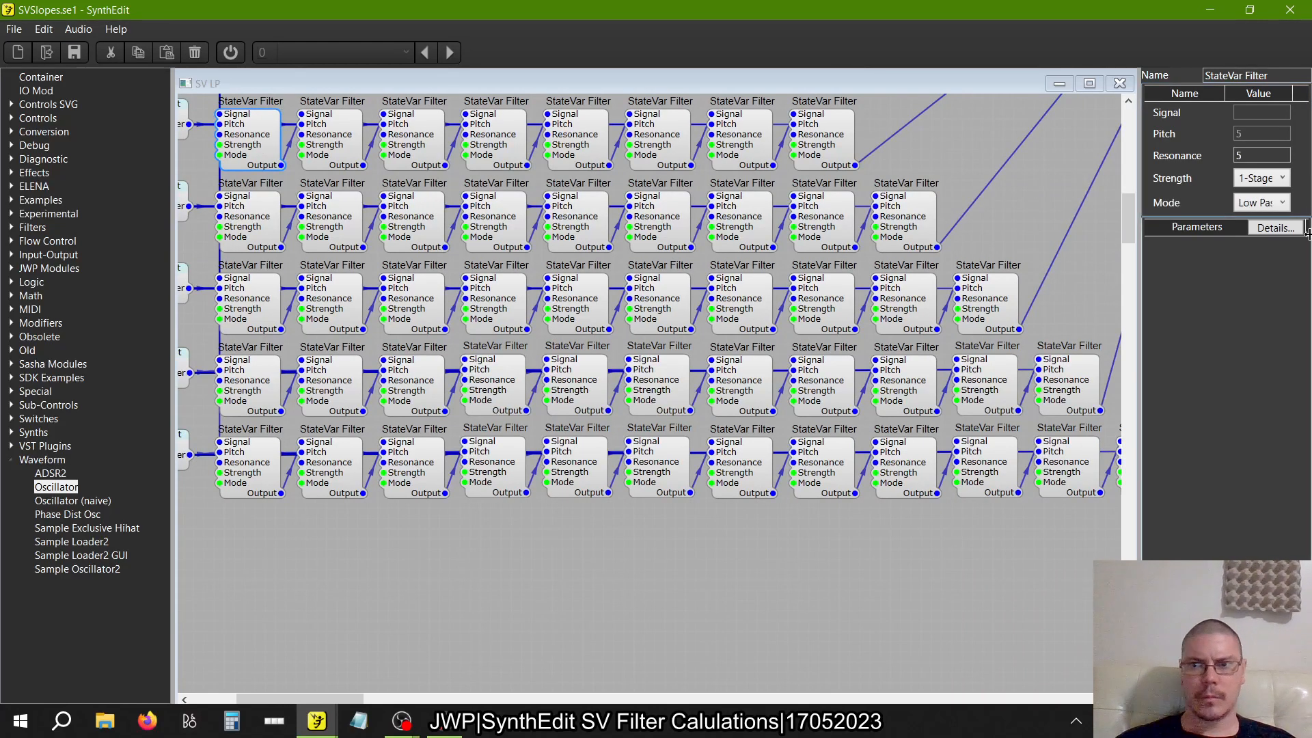
pyautogui.click(1264, 202)
pyautogui.click(1262, 239)
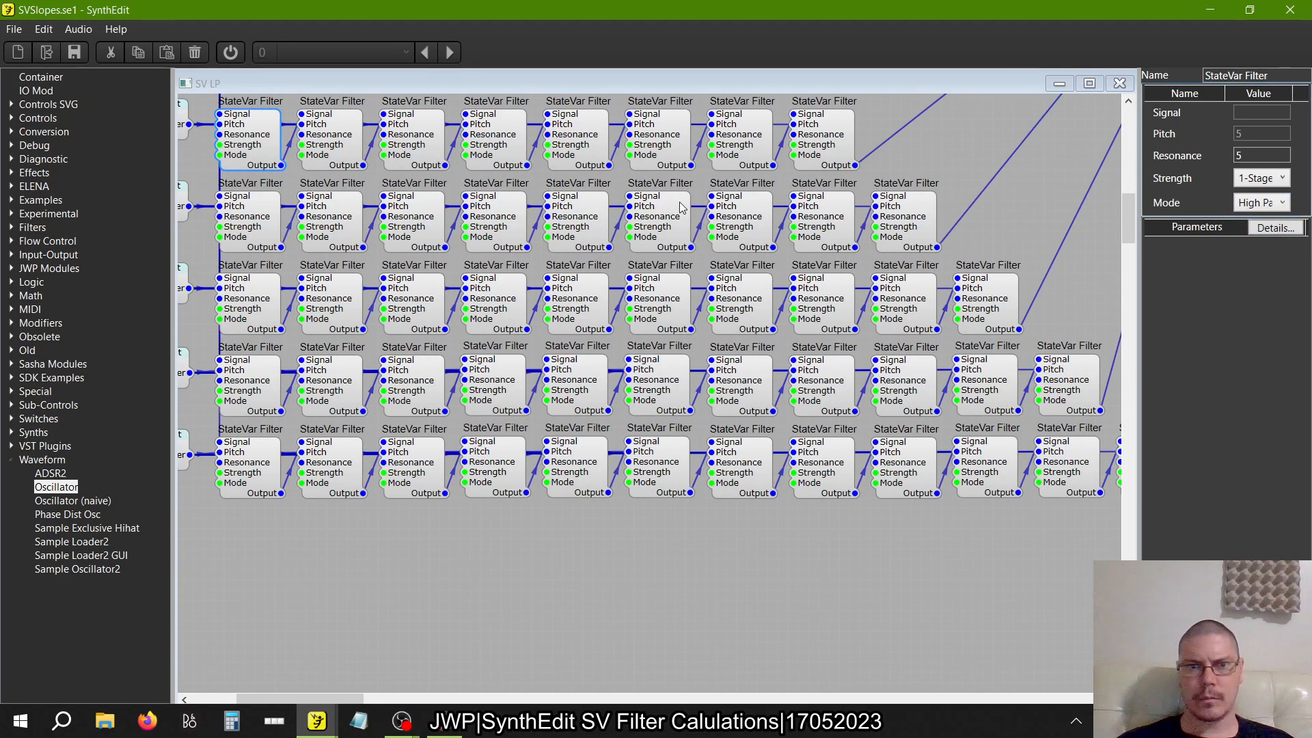
pyautogui.click(355, 154)
pyautogui.click(1263, 203)
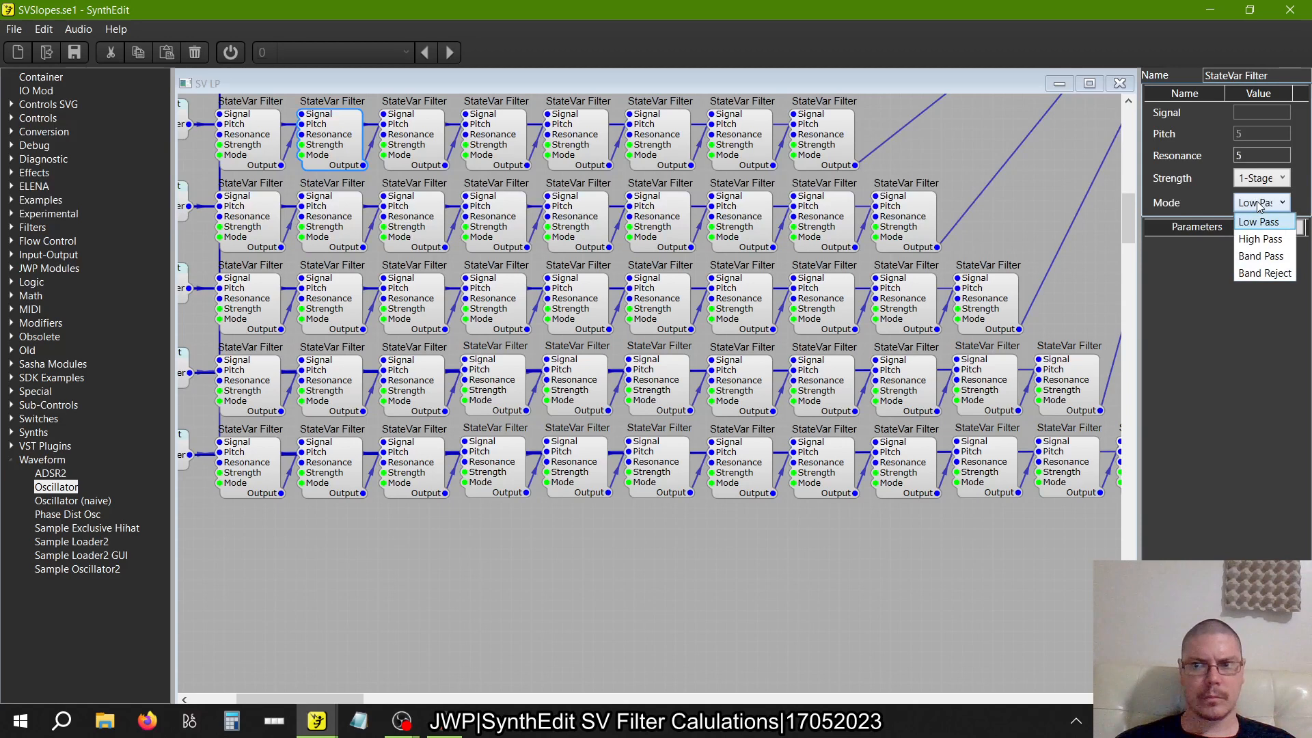
pyautogui.click(1260, 240)
# Set the Mode of the third and fourth StateVar Filters in the eight-filter row to High Pass
pyautogui.click(412, 145)
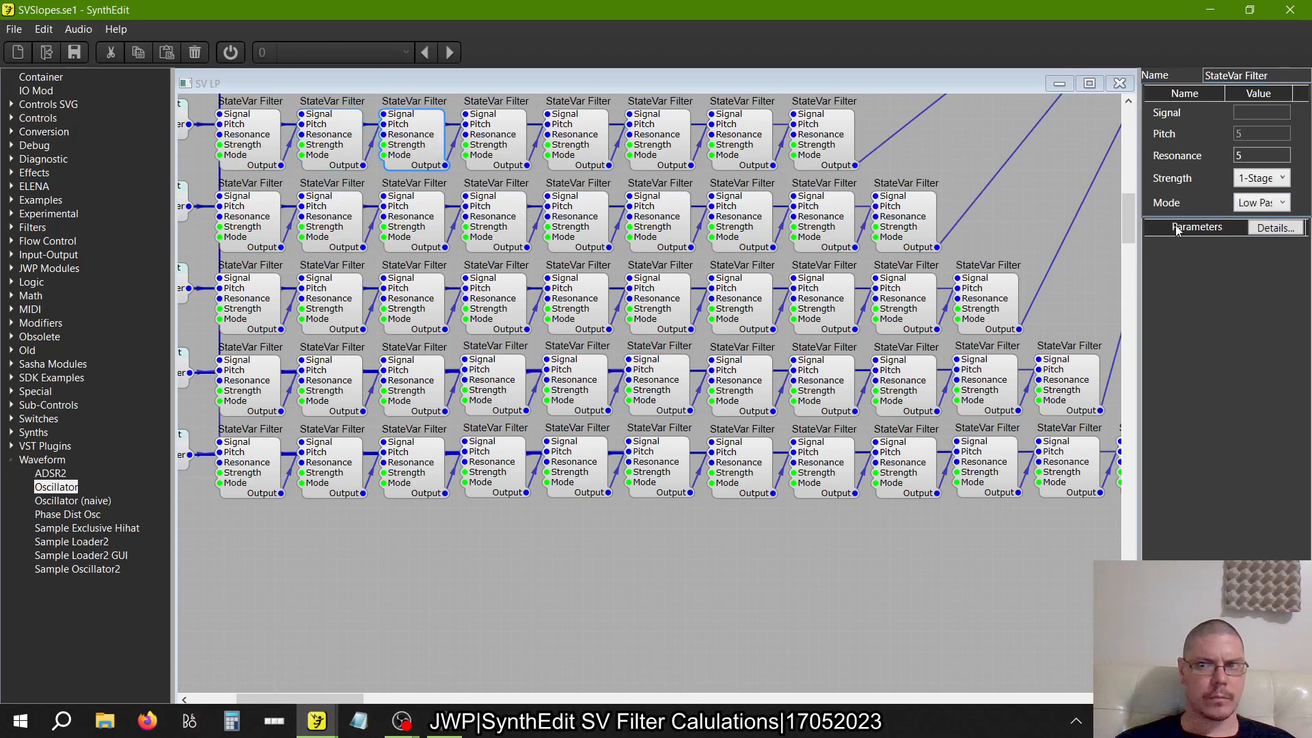
pyautogui.click(1263, 203)
pyautogui.click(1261, 240)
pyautogui.click(497, 140)
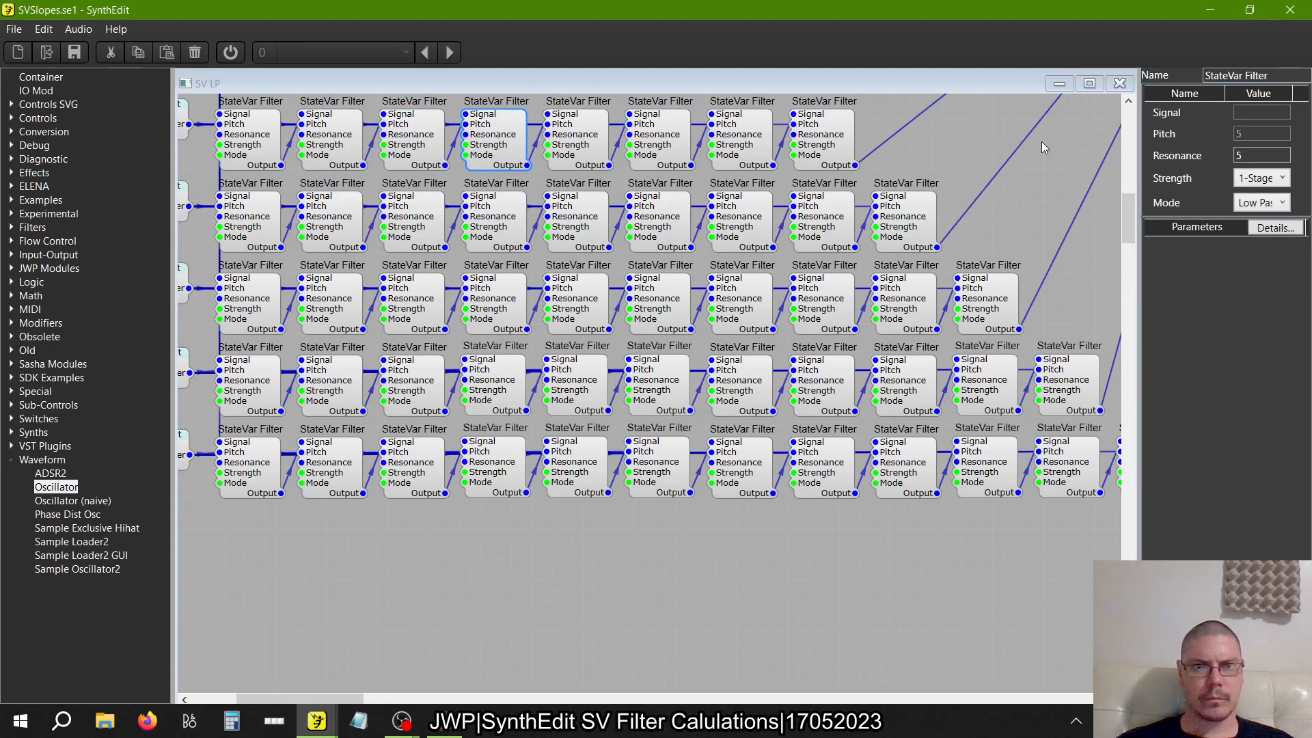
pyautogui.click(1263, 203)
pyautogui.click(1261, 240)
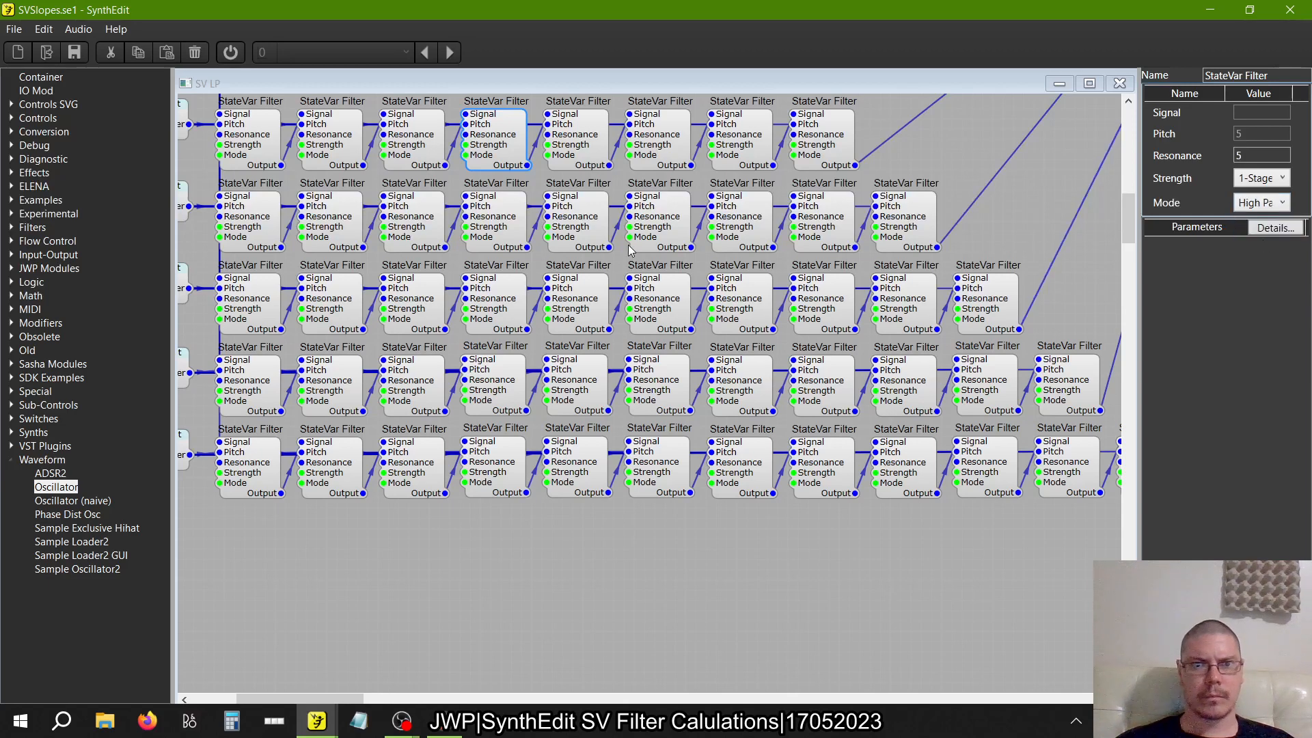
# Set the Mode of the fifth and sixth StateVar Filters in the eight-filter row to High Pass
pyautogui.click(583, 147)
pyautogui.click(1263, 203)
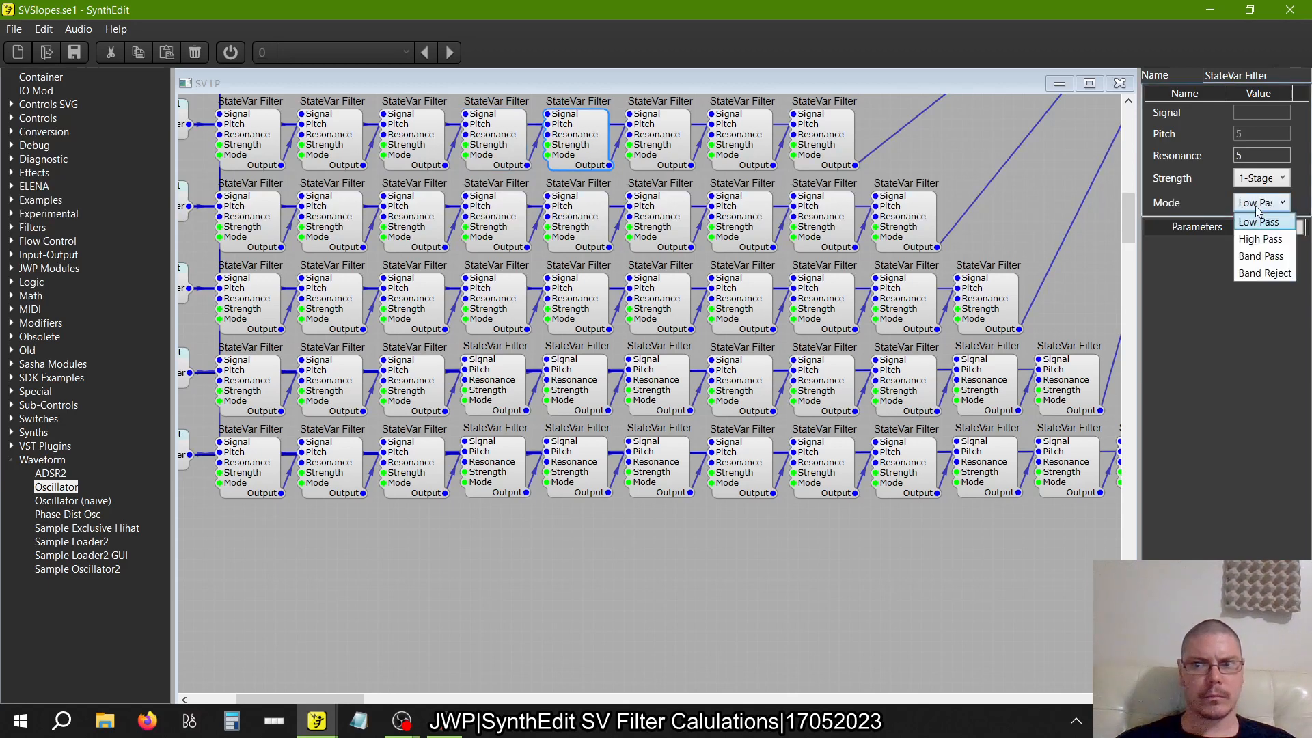
pyautogui.click(1261, 240)
pyautogui.click(670, 147)
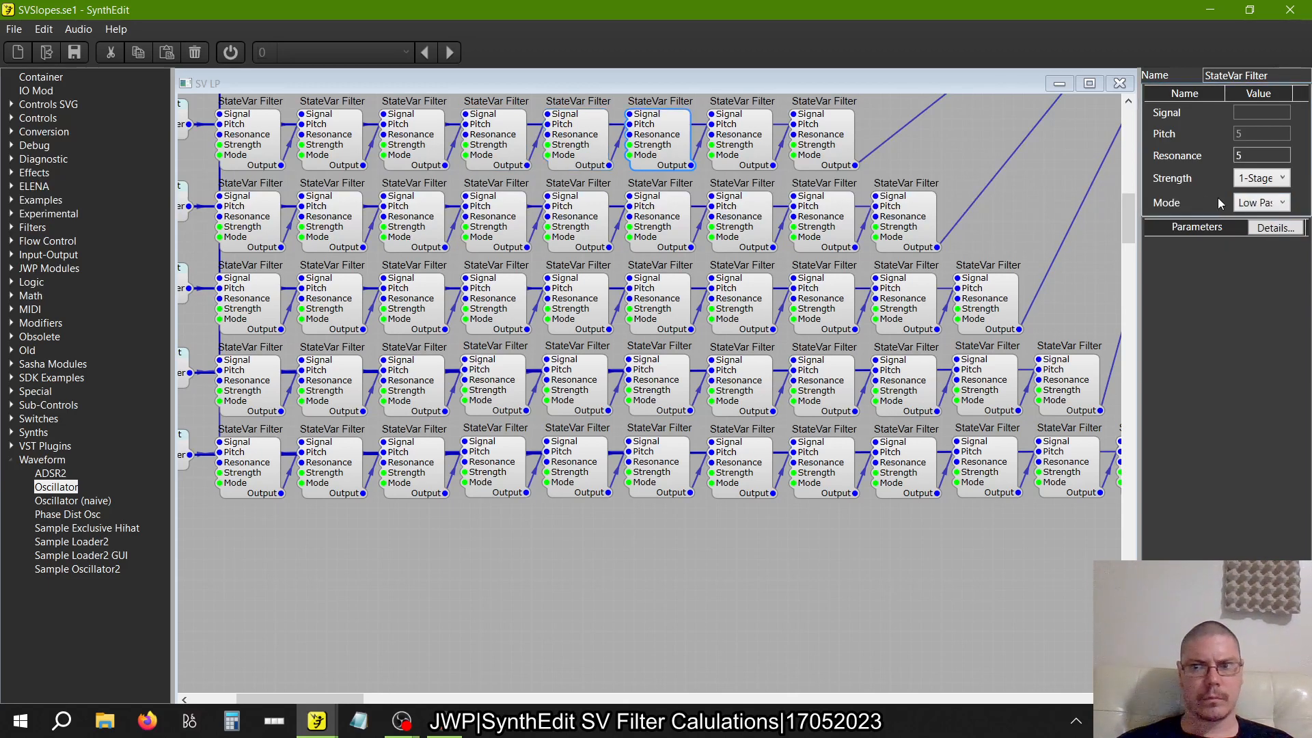
pyautogui.click(1263, 202)
pyautogui.click(1257, 239)
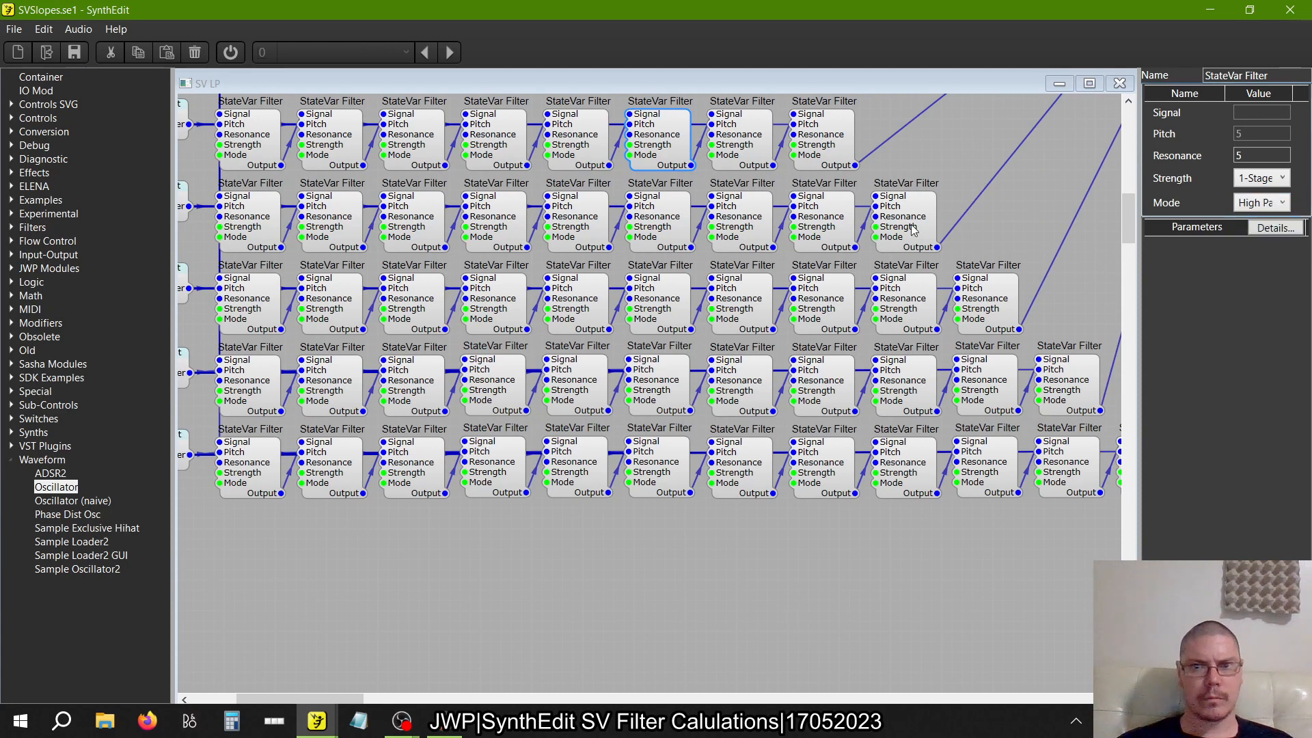
# Set the Mode of the seventh and eighth StateVar Filters in the eight-filter row to High Pass
pyautogui.click(750, 142)
pyautogui.click(1263, 203)
pyautogui.click(1250, 238)
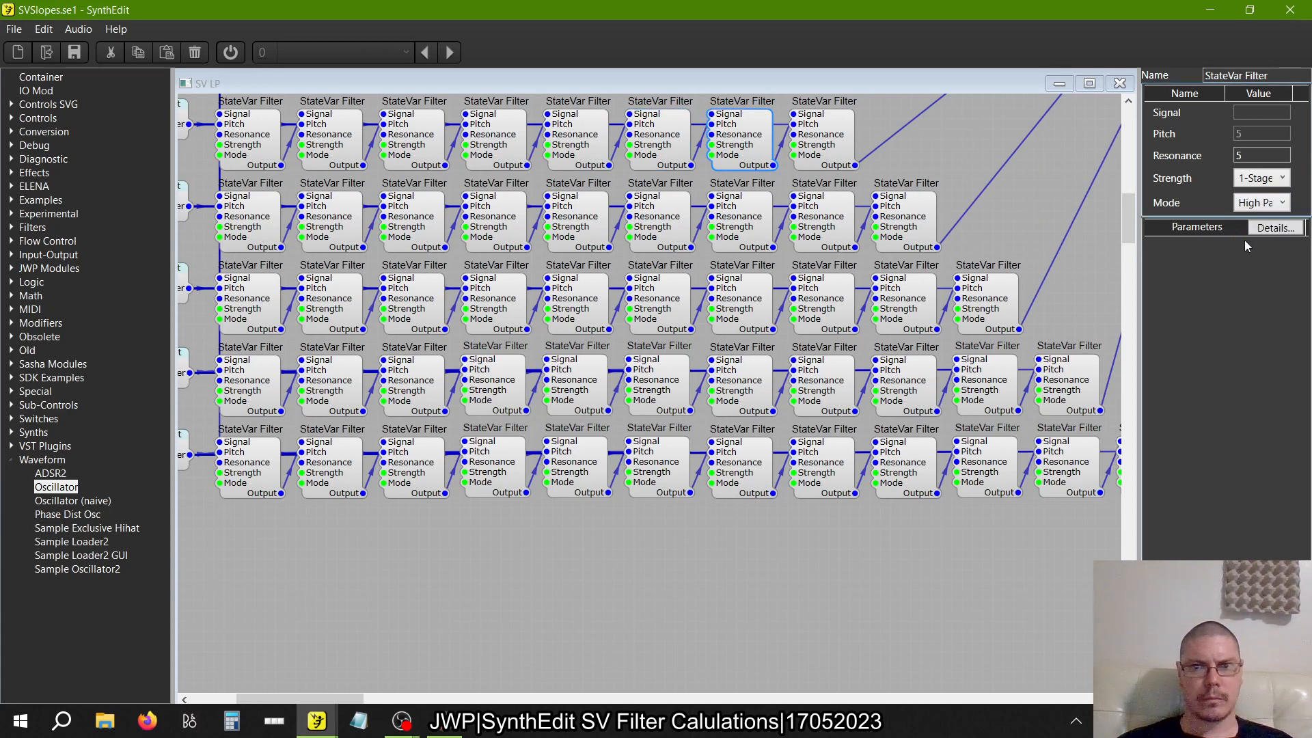
pyautogui.click(833, 140)
pyautogui.click(1242, 205)
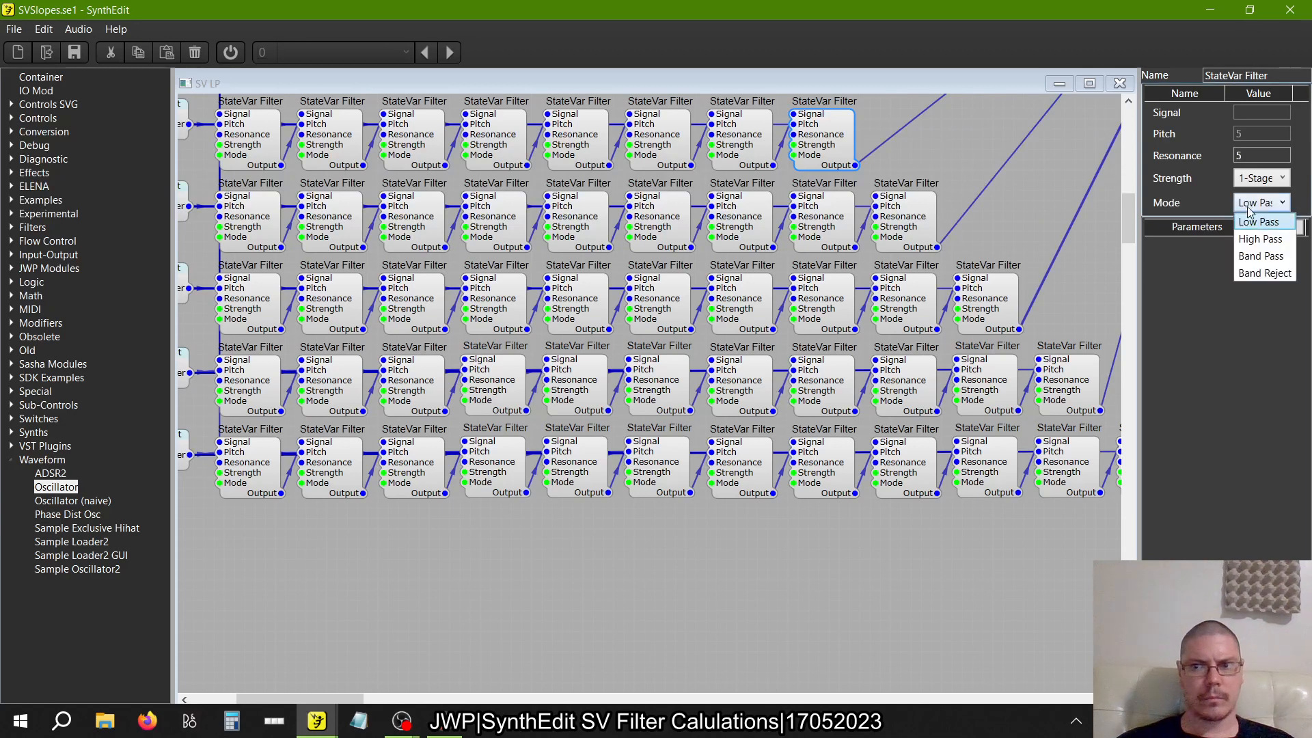
pyautogui.click(1262, 239)
# Set the Mode of the first StateVar Filter in the nine-filter row to High Pass
pyautogui.scroll(-3, 871, 271)
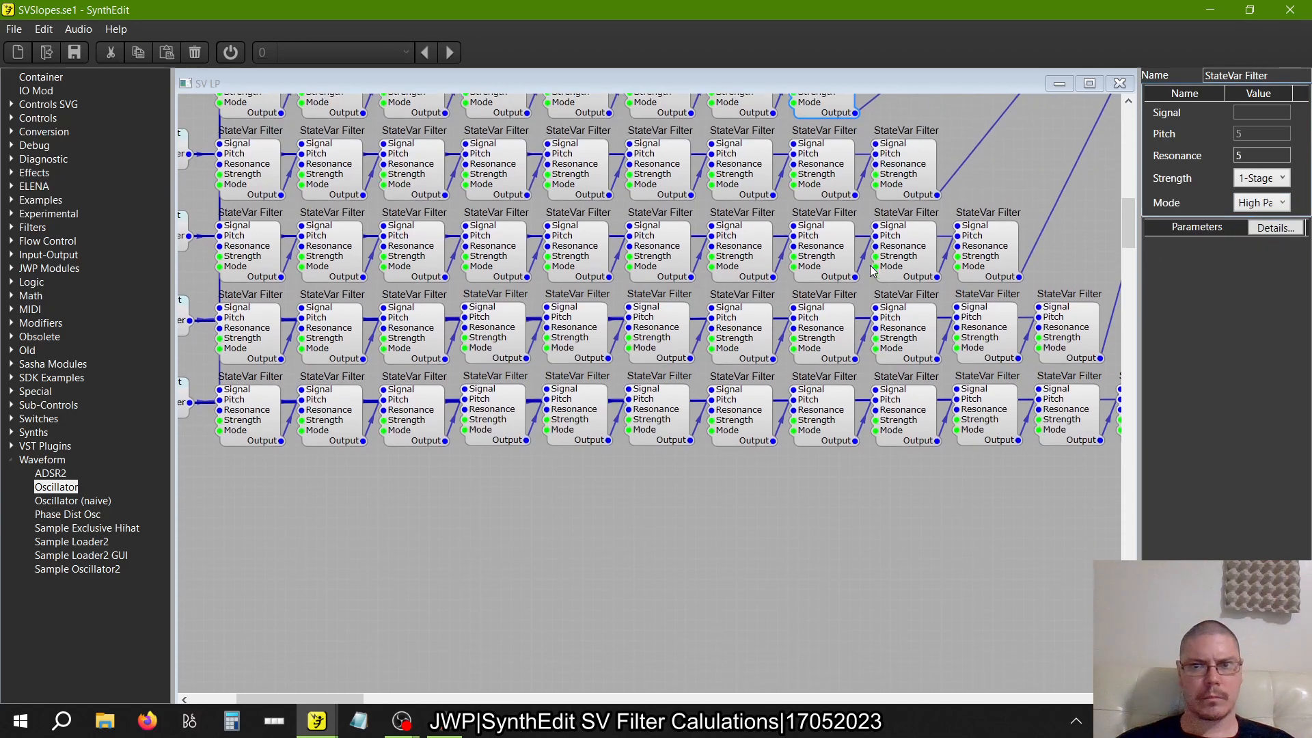
pyautogui.click(246, 147)
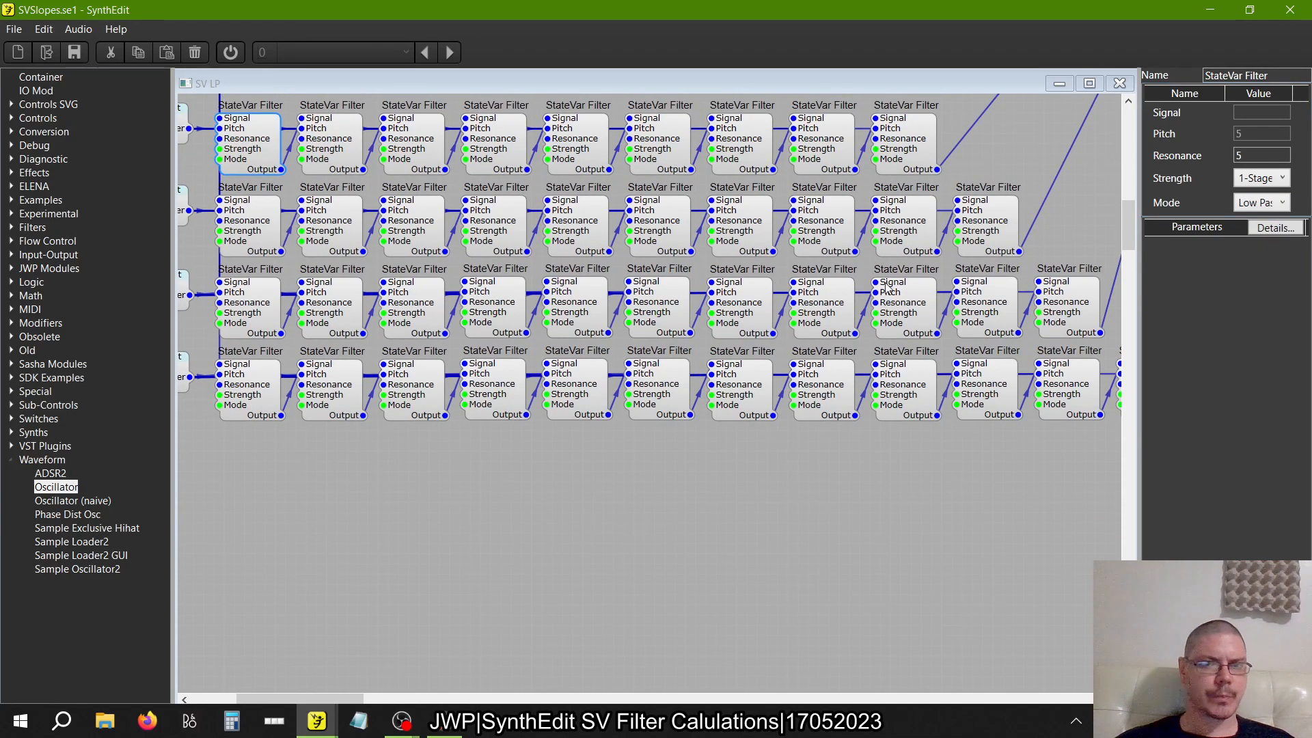
pyautogui.click(1247, 204)
pyautogui.click(1259, 239)
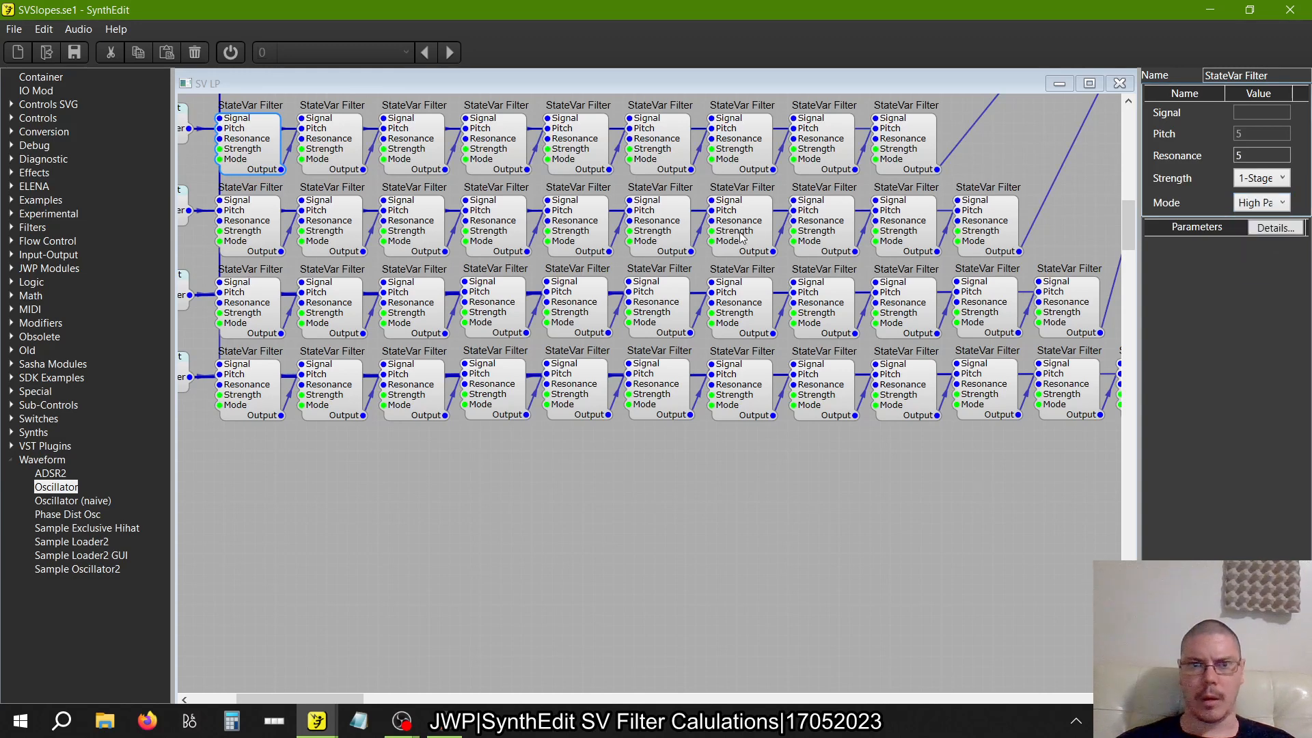
# Set the Mode of the second and third StateVar Filters in the nine-filter row to High Pass
pyautogui.click(342, 150)
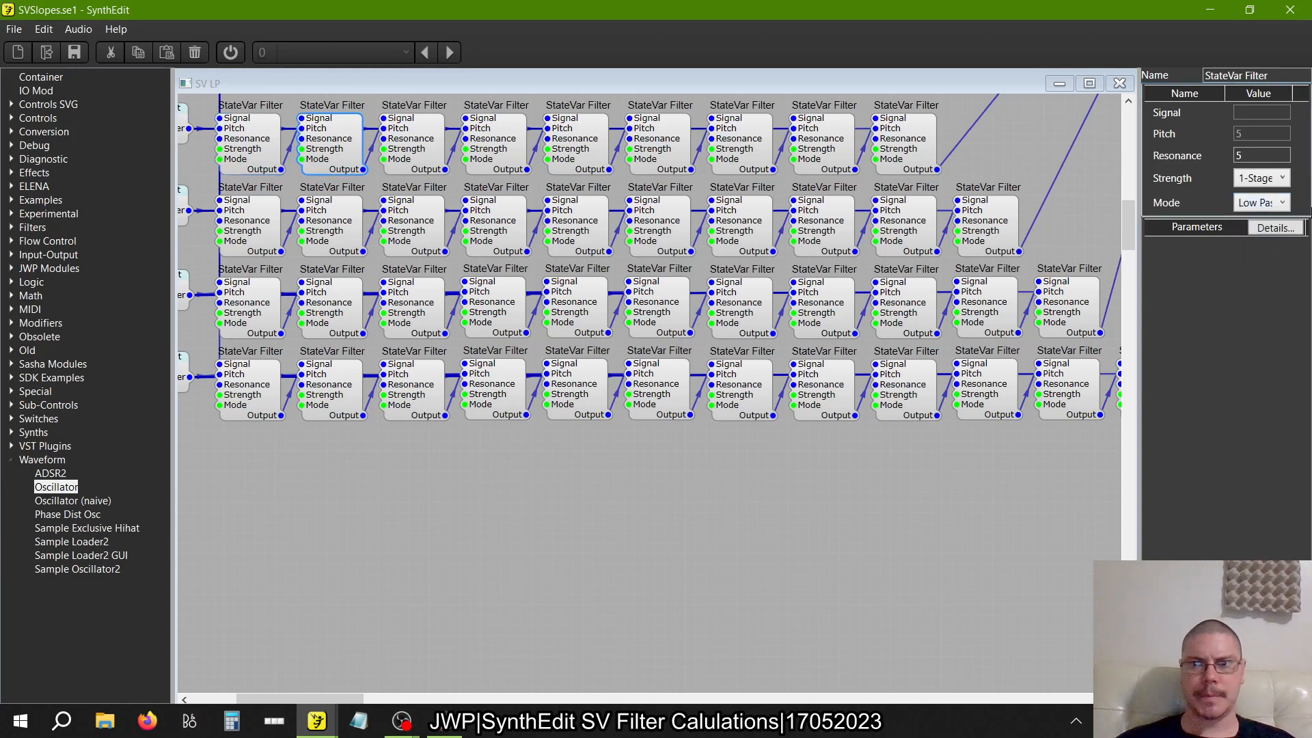
pyautogui.click(1267, 204)
pyautogui.click(1259, 238)
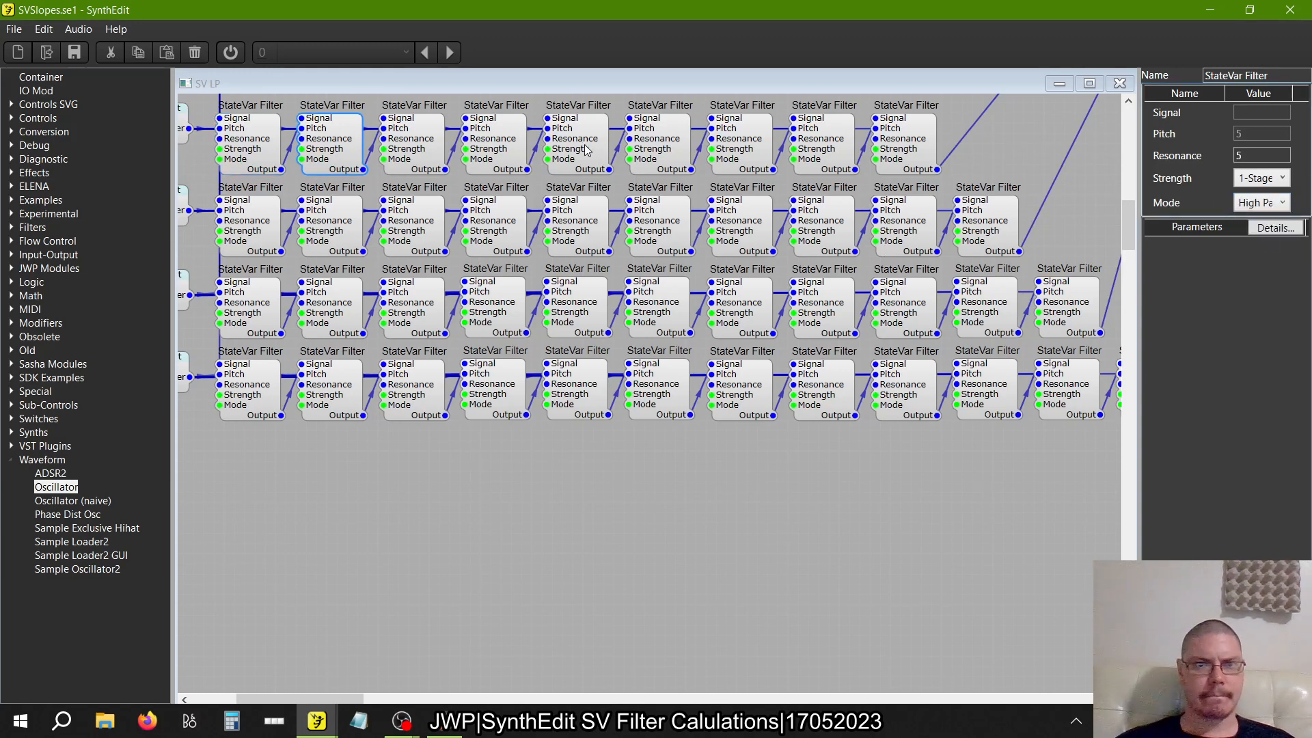
pyautogui.click(428, 157)
pyautogui.click(1254, 204)
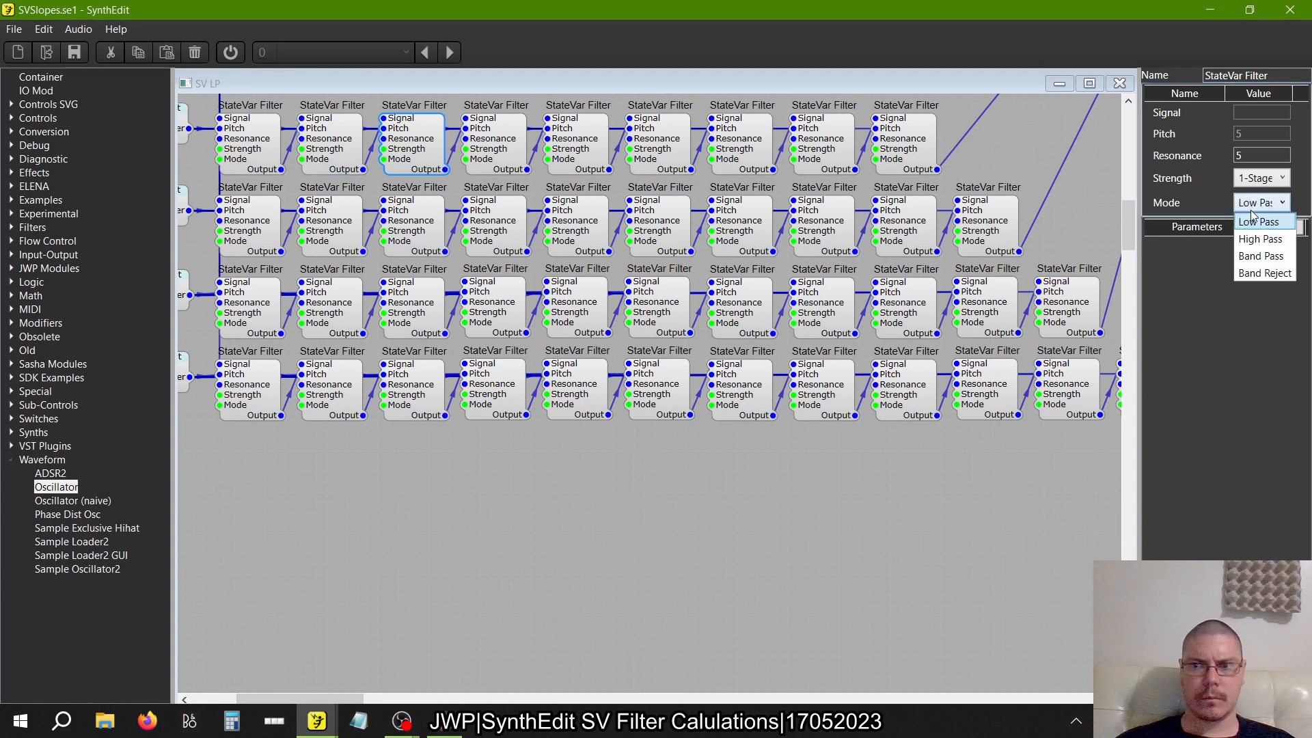
pyautogui.click(1256, 237)
# Set the Mode of the fourth and fifth StateVar Filters in the nine-filter row to High Pass
pyautogui.click(526, 141)
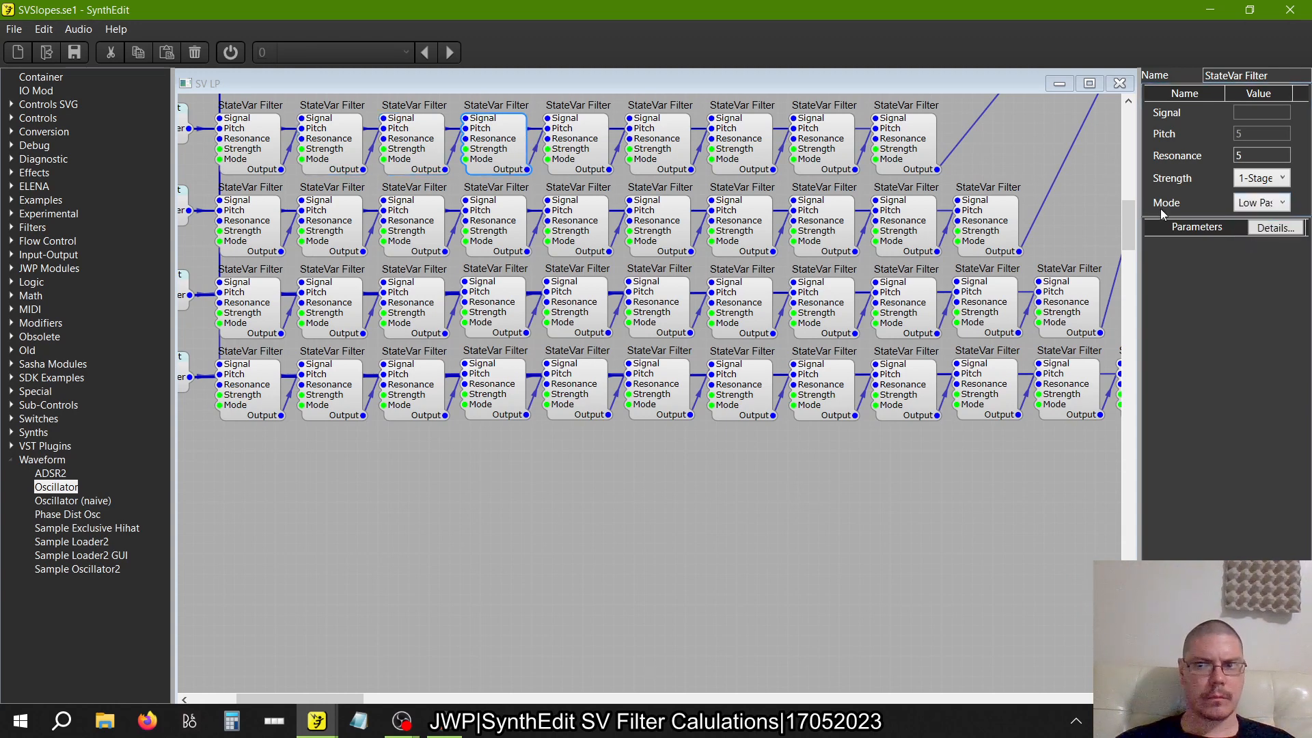
pyautogui.click(1257, 203)
pyautogui.click(1256, 236)
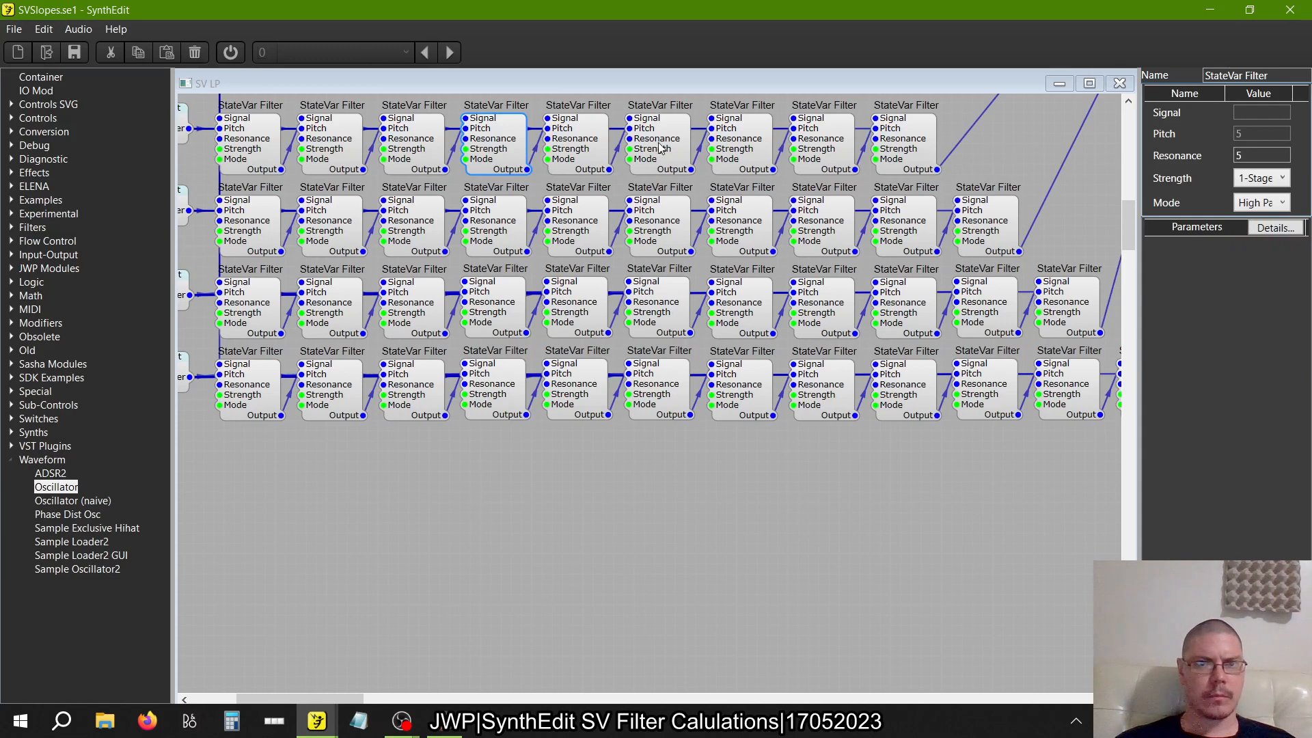
pyautogui.click(599, 145)
pyautogui.click(1272, 204)
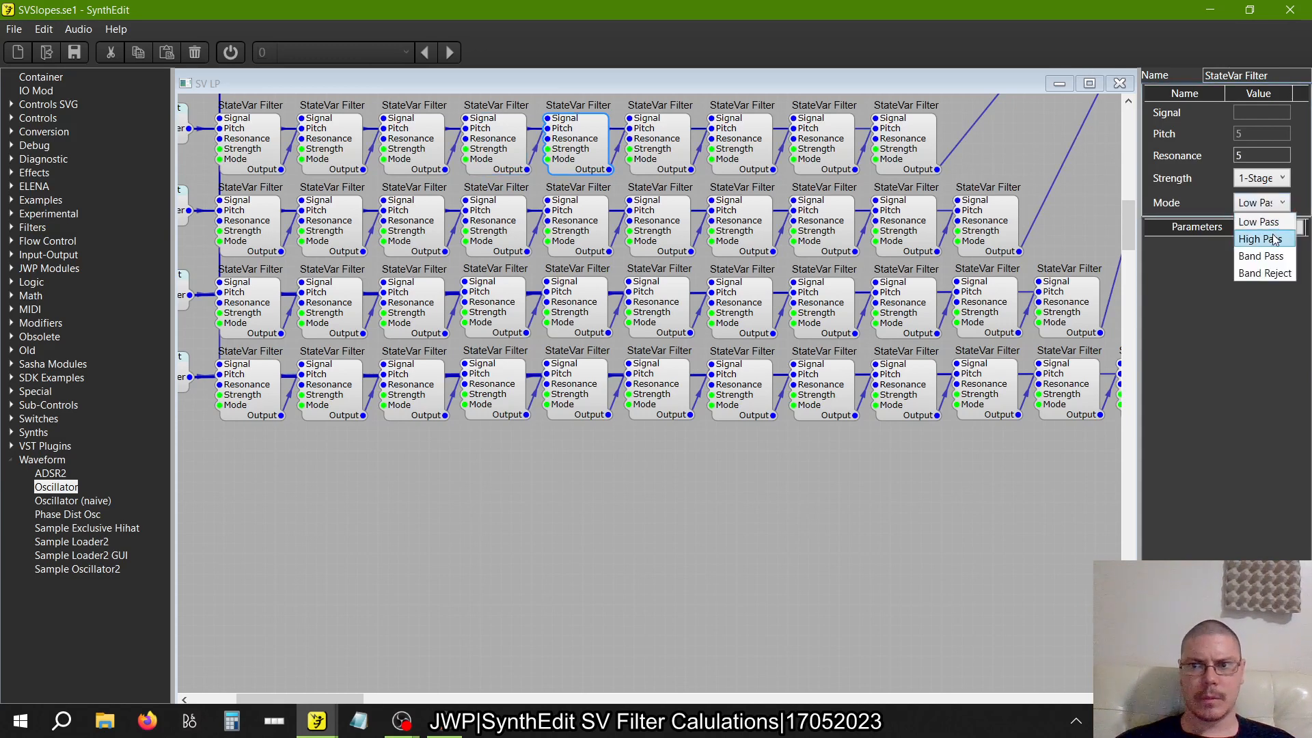
pyautogui.click(1275, 239)
# Set the Mode of the sixth and seventh StateVar Filters in the nine-filter row to High Pass
pyautogui.click(669, 141)
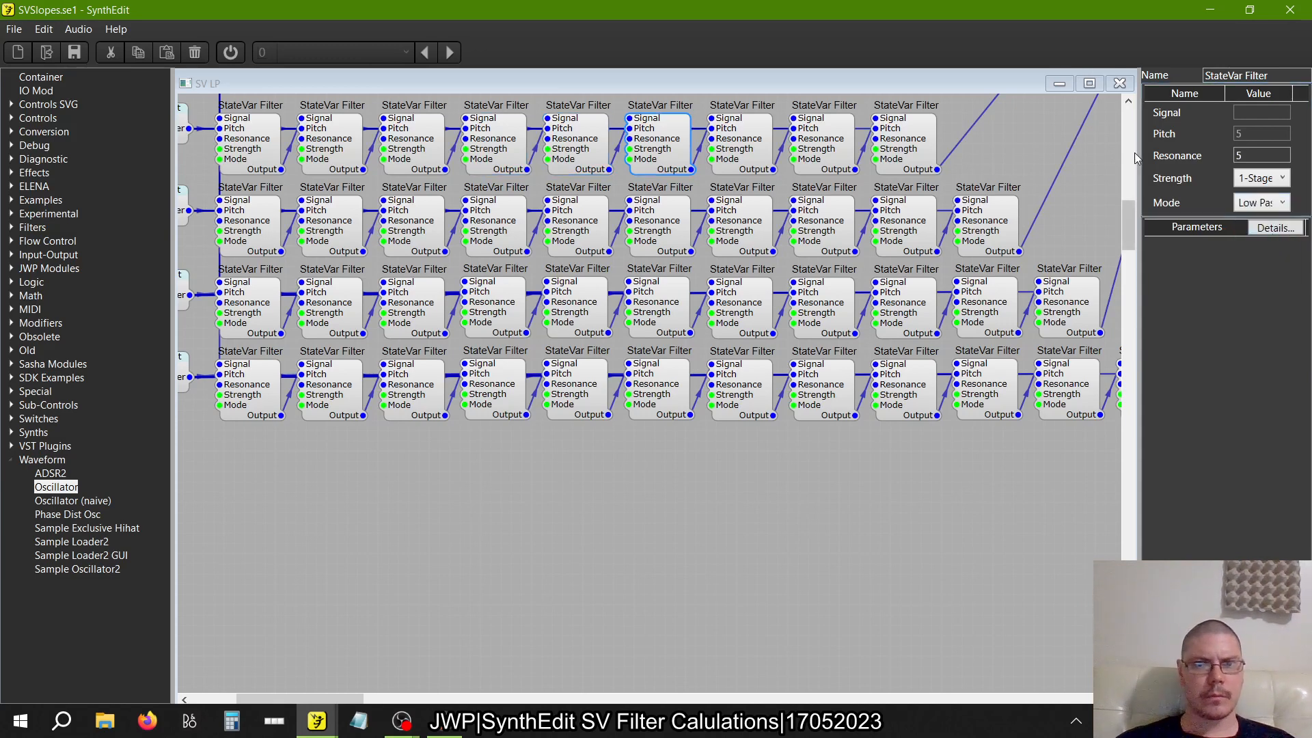
pyautogui.click(1272, 203)
pyautogui.click(1268, 240)
pyautogui.click(758, 147)
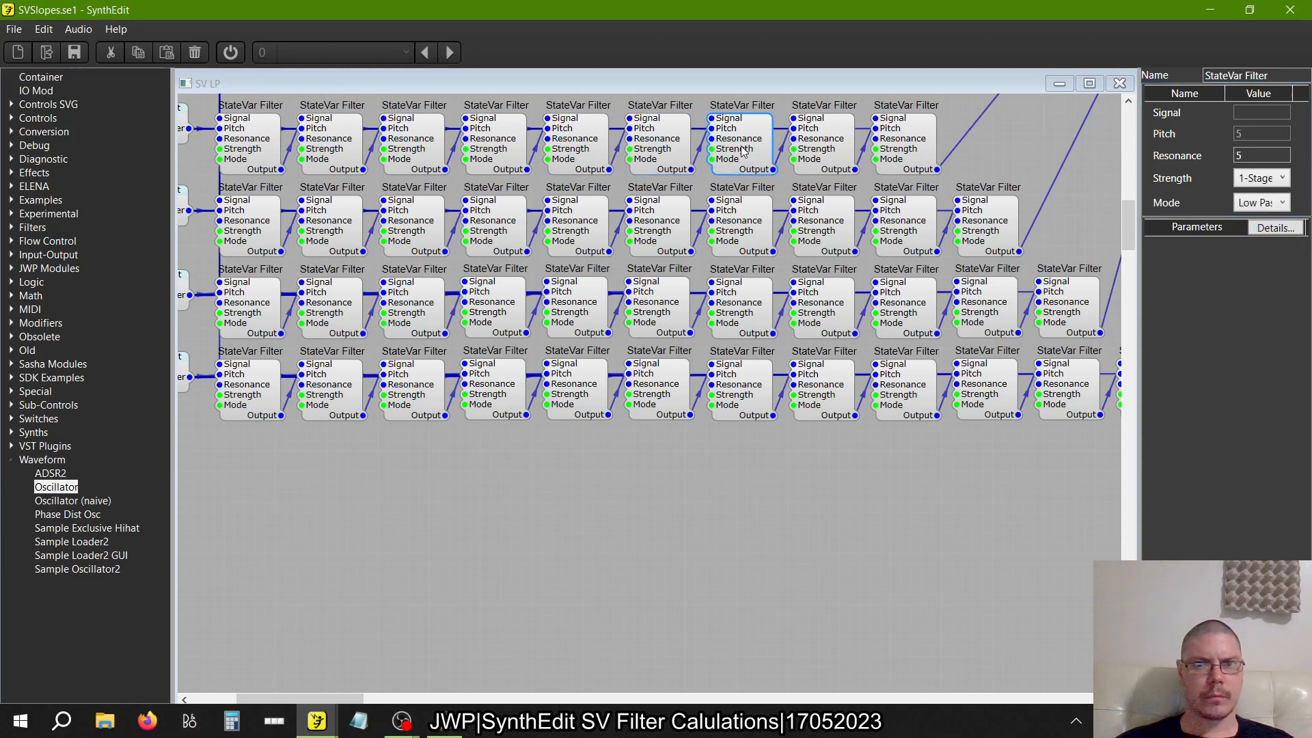
pyautogui.click(1272, 203)
pyautogui.click(1275, 239)
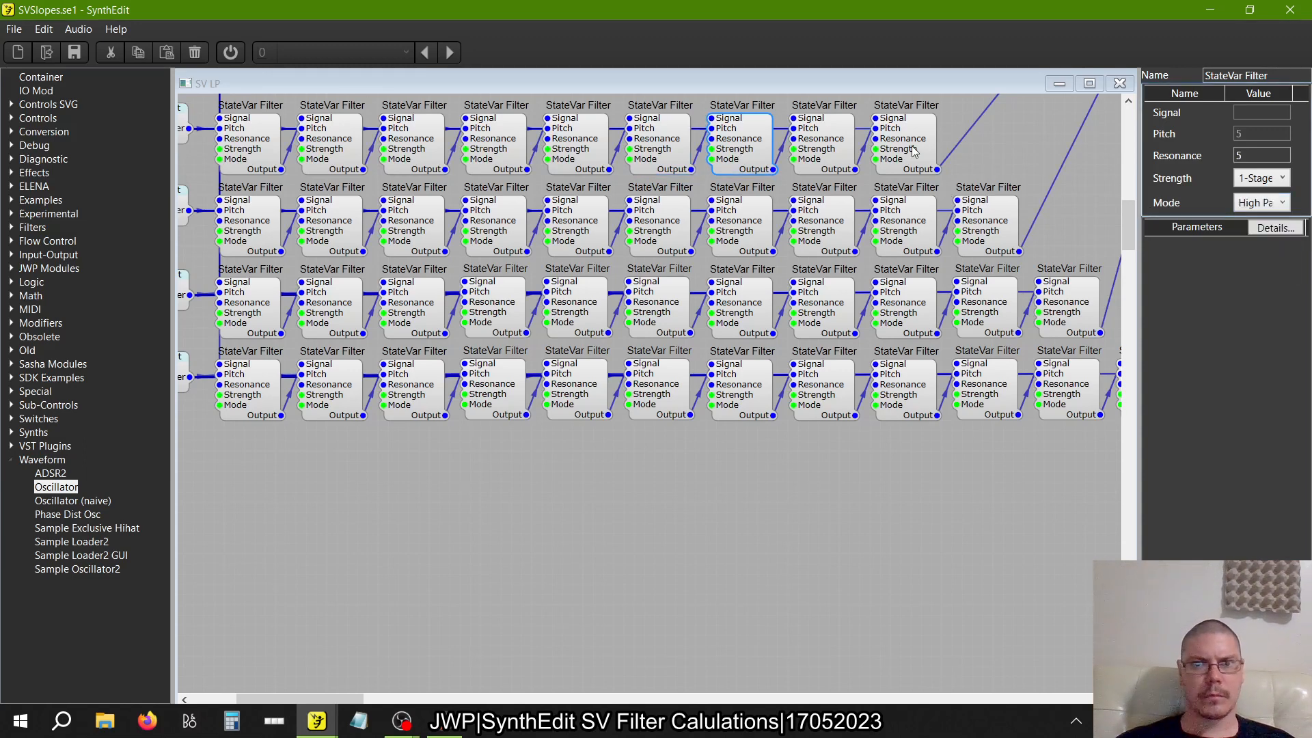
# Set the Mode of the eighth and ninth StateVar Filters in the nine-filter row to High Pass
pyautogui.click(833, 137)
pyautogui.click(1244, 204)
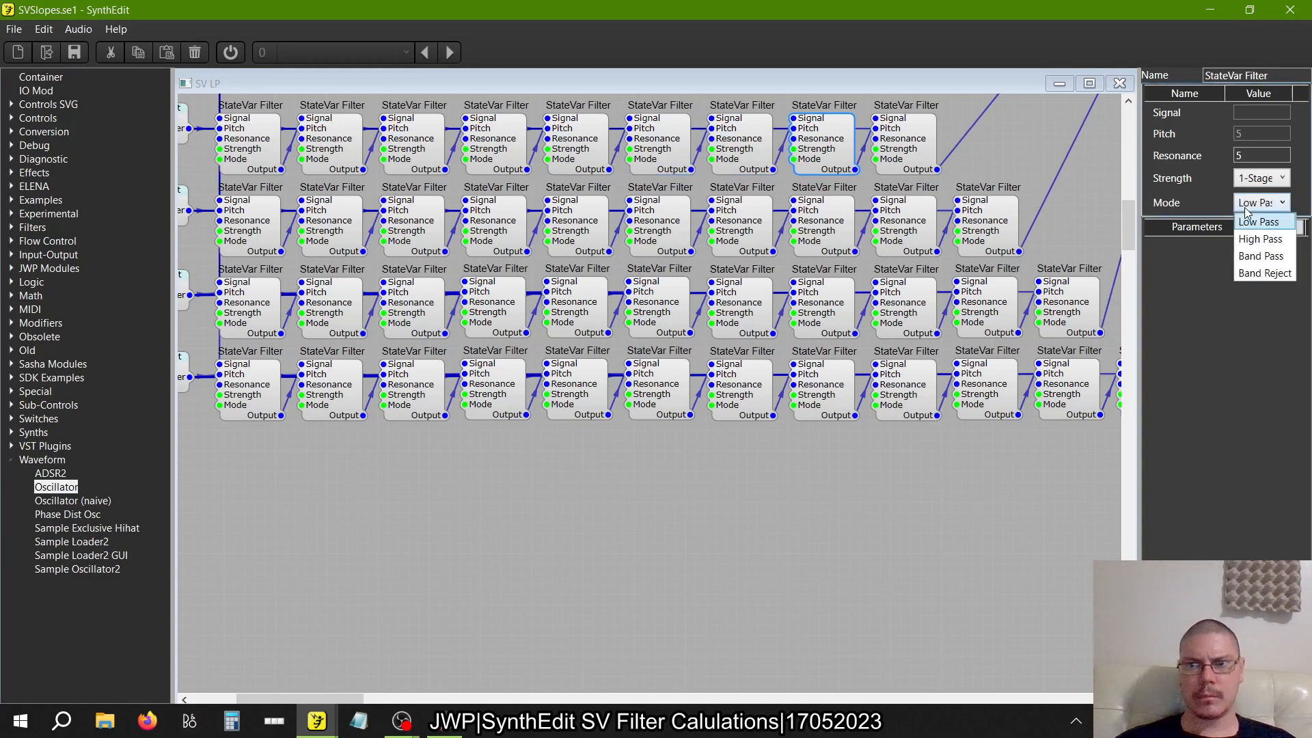
pyautogui.click(1260, 239)
pyautogui.click(931, 141)
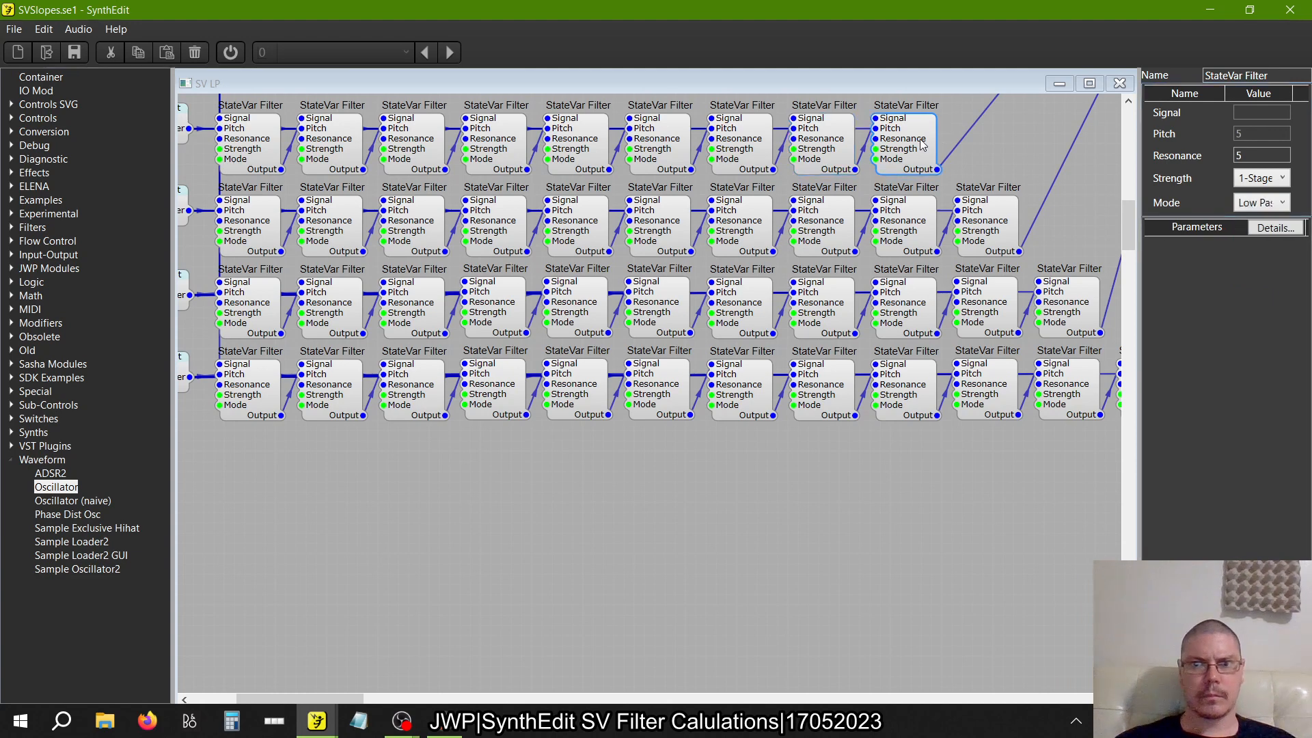
pyautogui.click(1246, 205)
pyautogui.click(1261, 239)
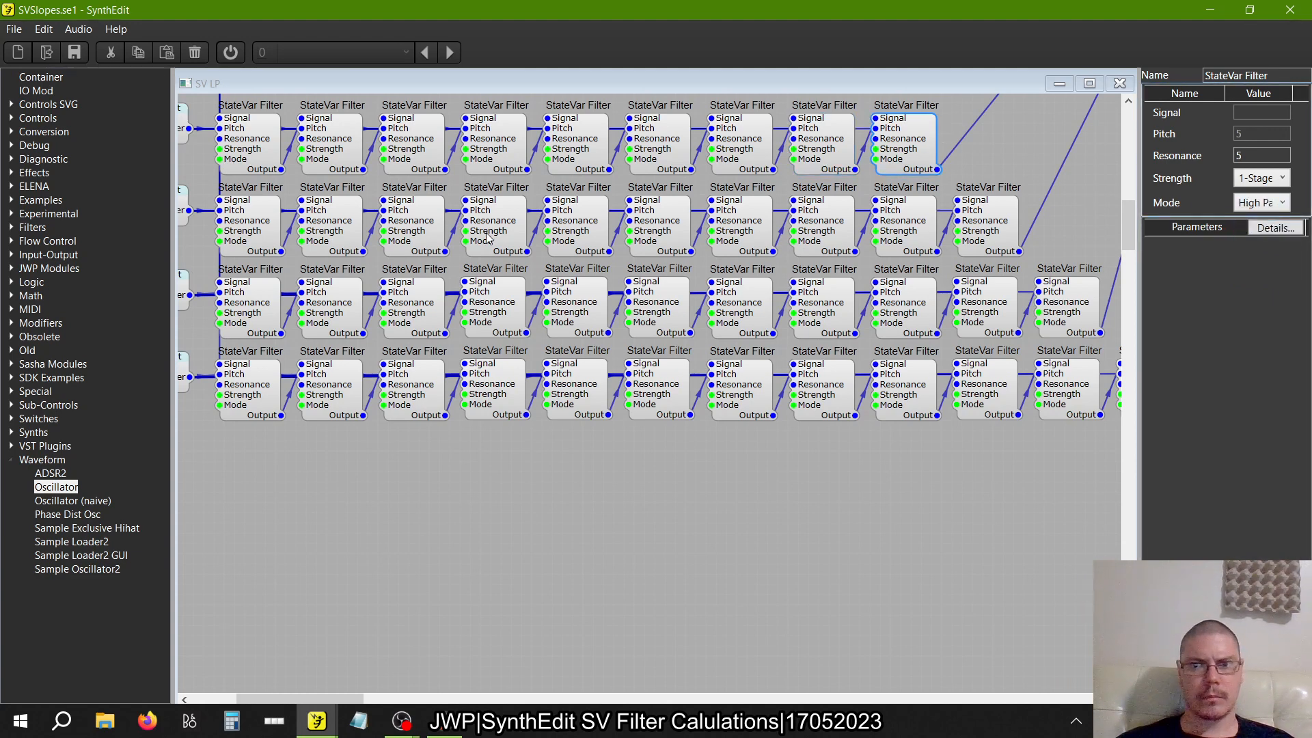
# Set the Mode of the first and second StateVar Filters in the ten-filter row to High Pass
pyautogui.scroll(-3, 487, 237)
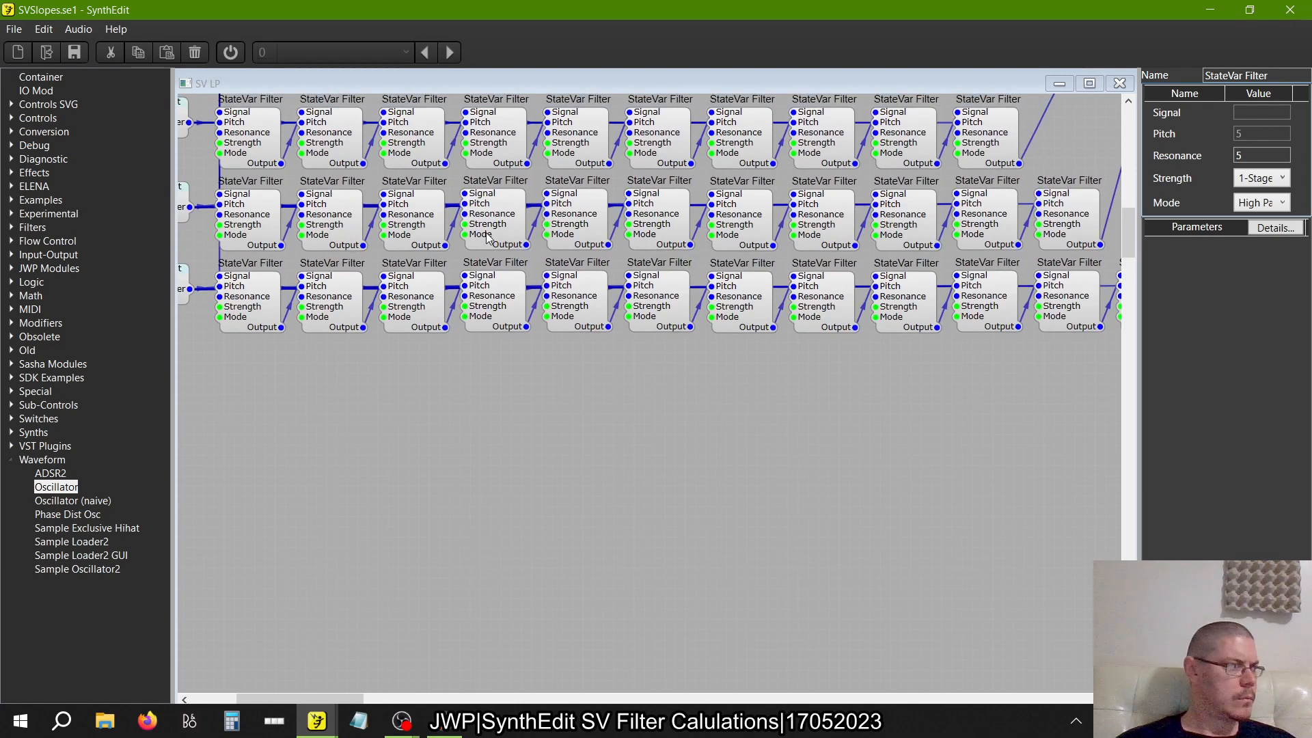
pyautogui.click(254, 146)
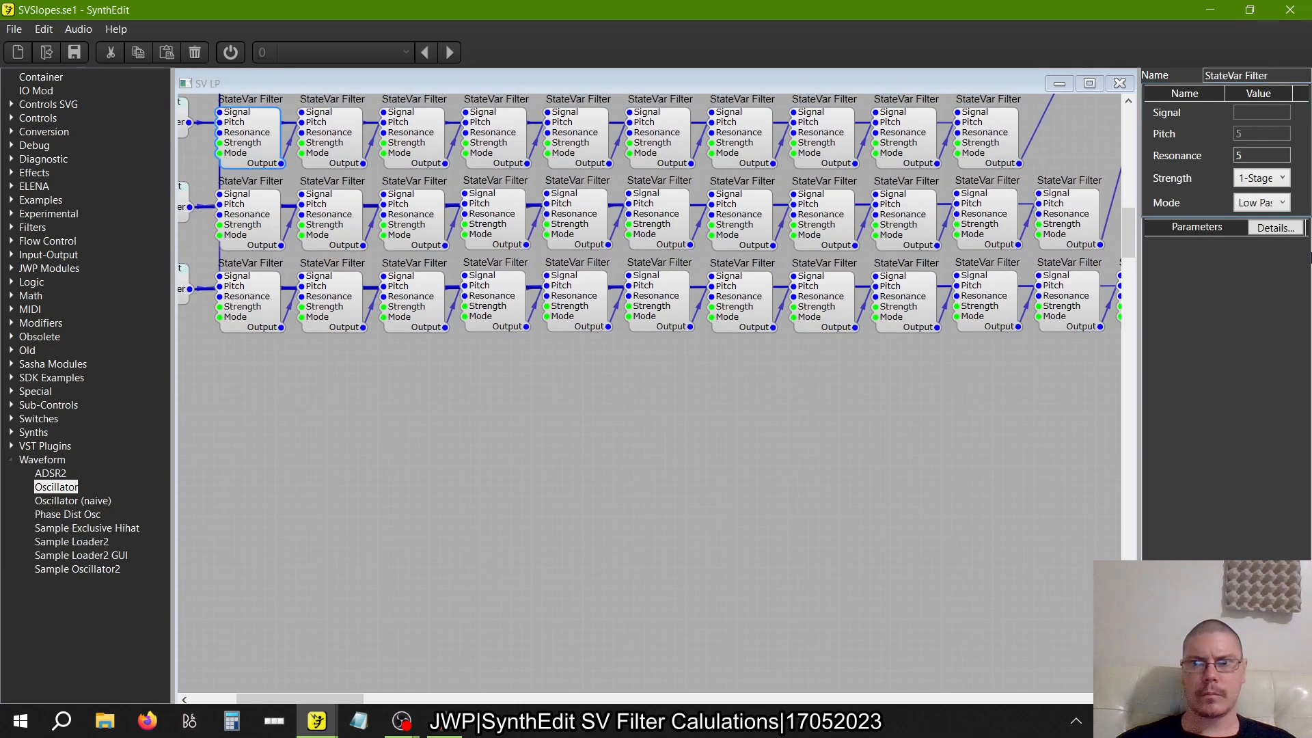
pyautogui.click(1260, 203)
pyautogui.click(1264, 239)
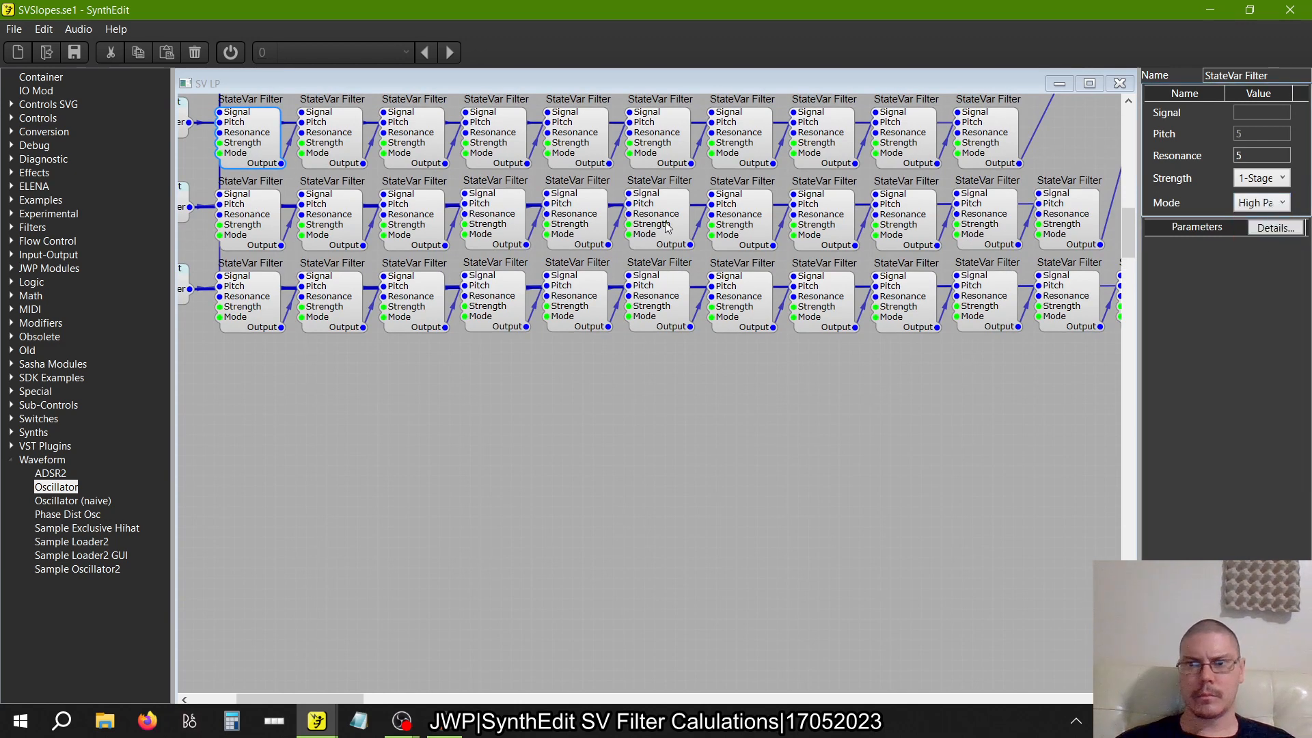
pyautogui.click(344, 139)
pyautogui.click(1276, 205)
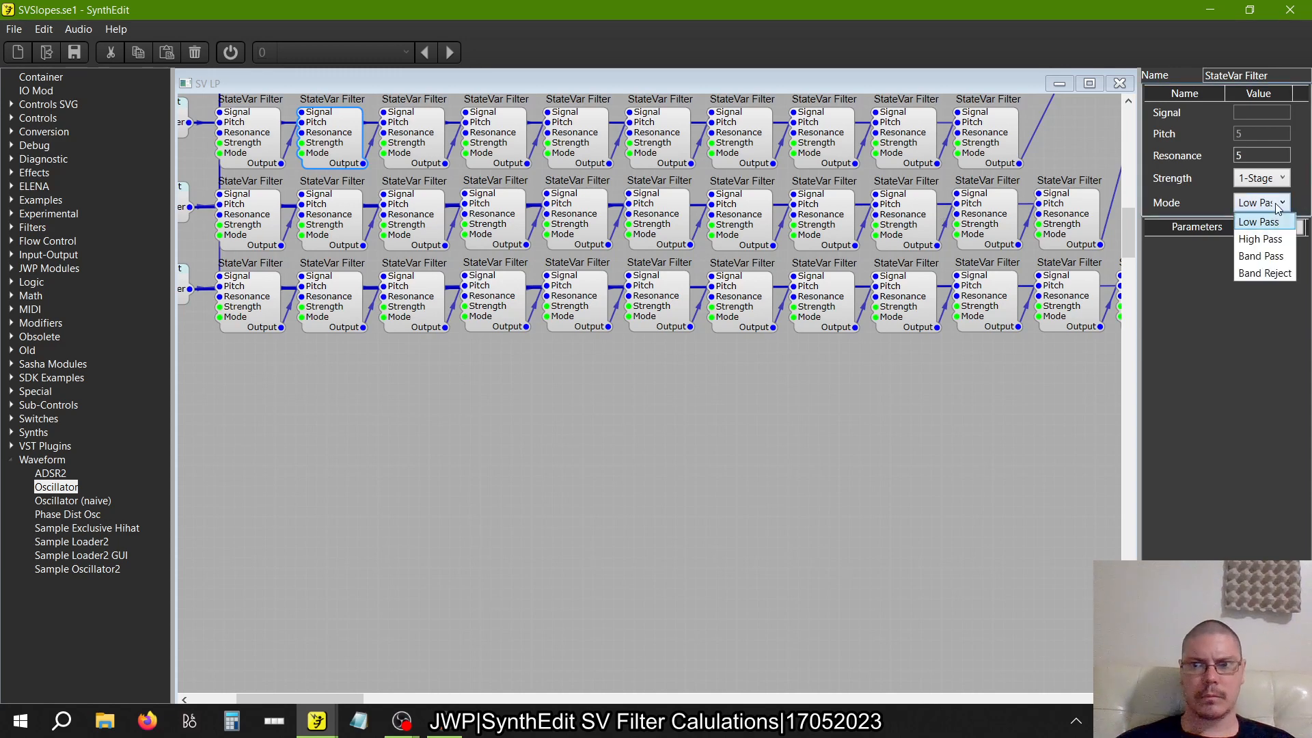
pyautogui.click(1260, 239)
# Set the Mode of the third and fourth StateVar Filters in the ten-filter row to High Pass
pyautogui.click(431, 146)
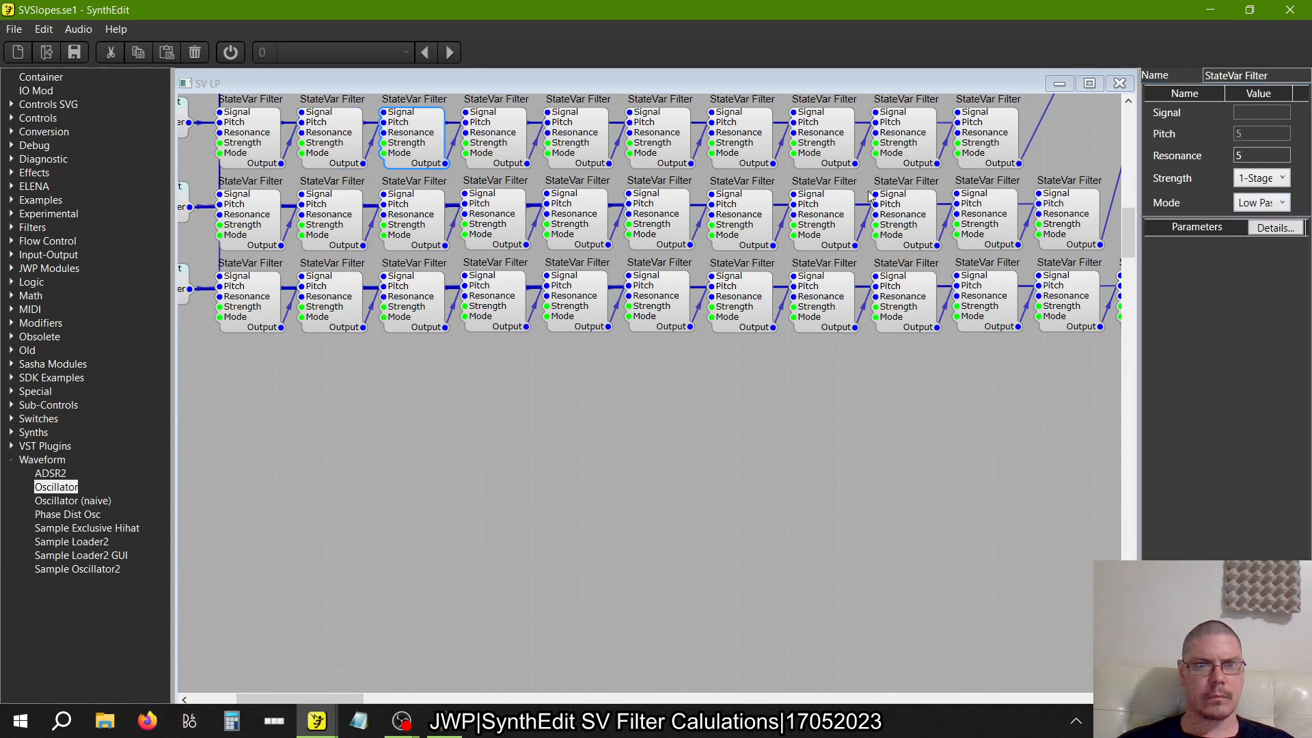
pyautogui.click(1277, 202)
pyautogui.click(1254, 246)
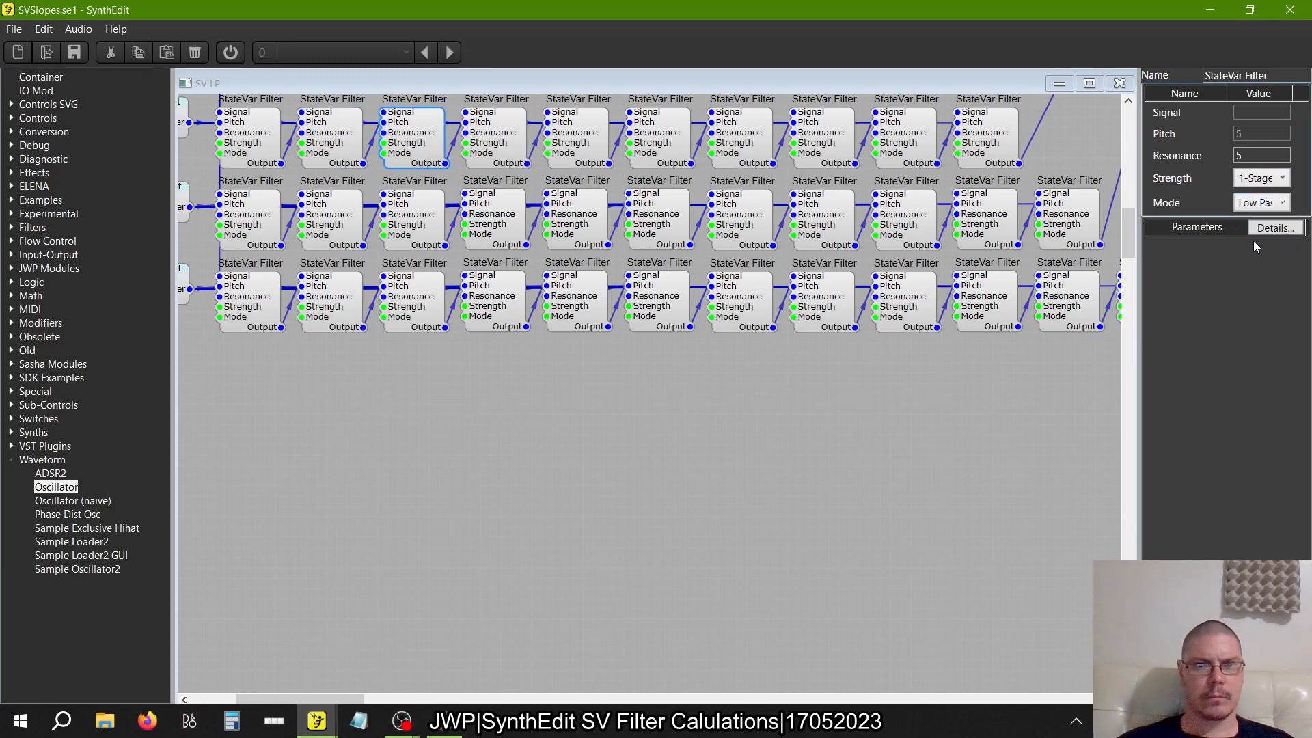
pyautogui.click(504, 142)
pyautogui.click(1276, 203)
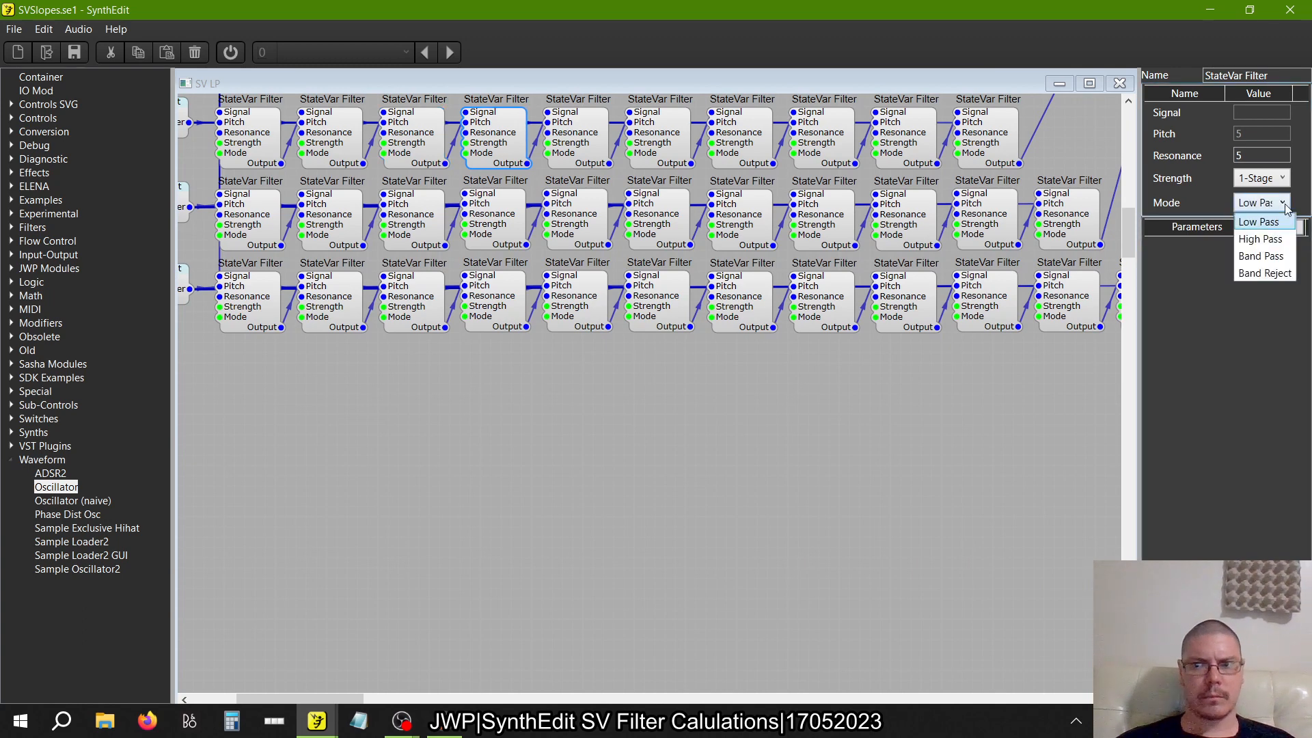
pyautogui.click(1261, 239)
# Set the Mode of the fifth and sixth StateVar Filters in the ten-filter row to High Pass
pyautogui.click(582, 132)
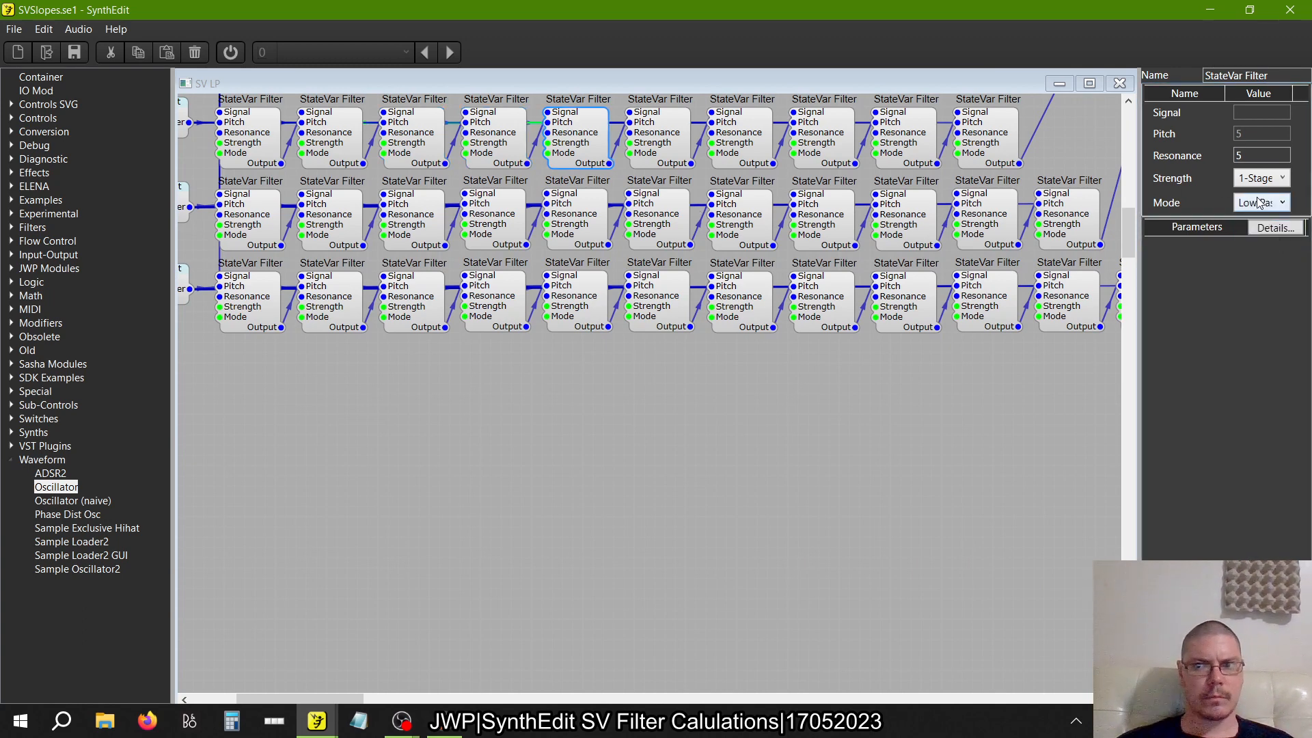
pyautogui.click(1277, 202)
pyautogui.click(1259, 238)
pyautogui.click(683, 144)
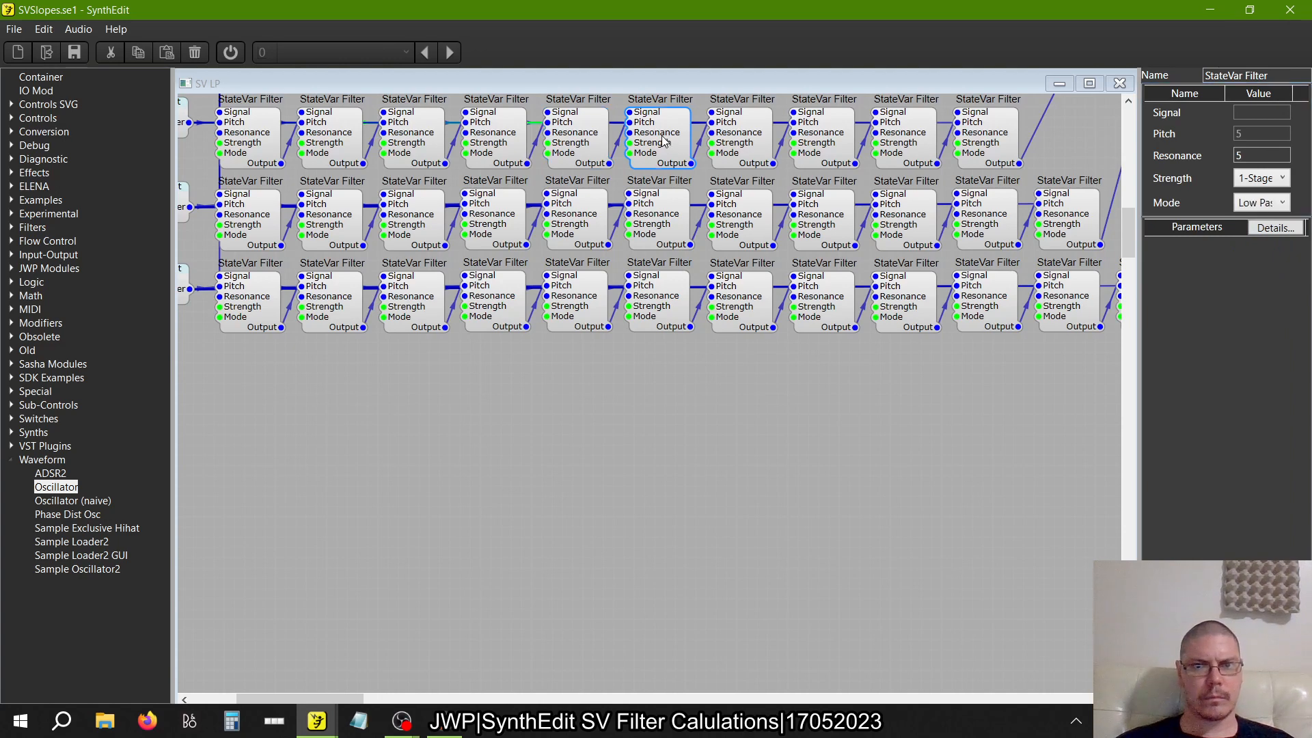
pyautogui.click(1257, 205)
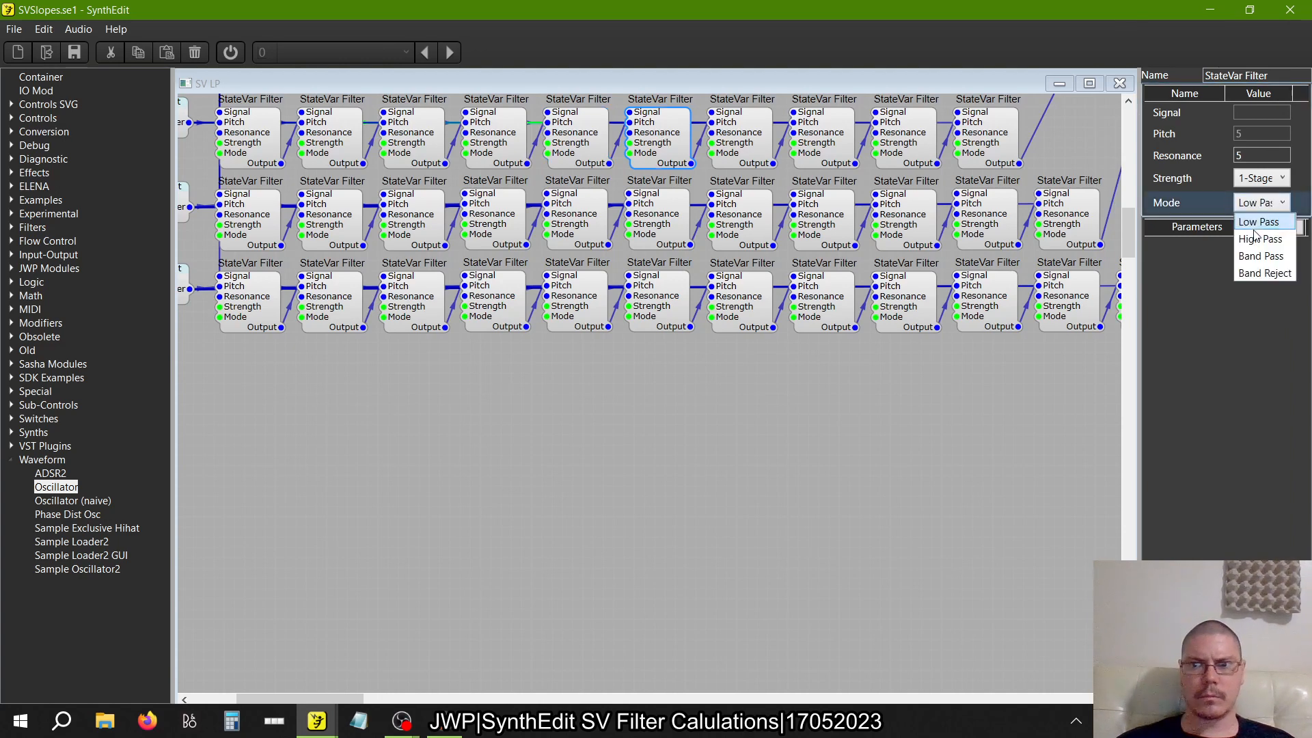
pyautogui.click(1259, 238)
# Set the Mode of the seventh and eighth StateVar Filters in the ten-filter row to High Pass
pyautogui.click(755, 154)
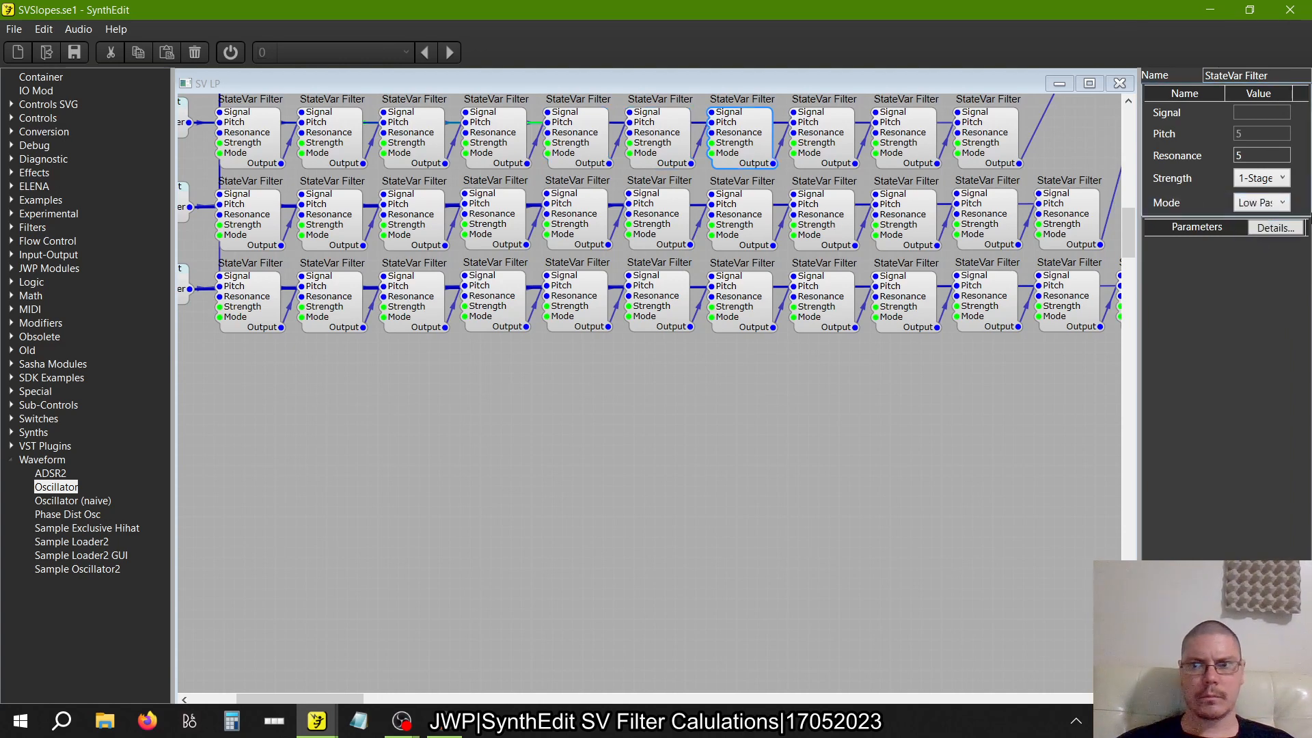
pyautogui.click(1277, 203)
pyautogui.click(1267, 238)
pyautogui.click(822, 156)
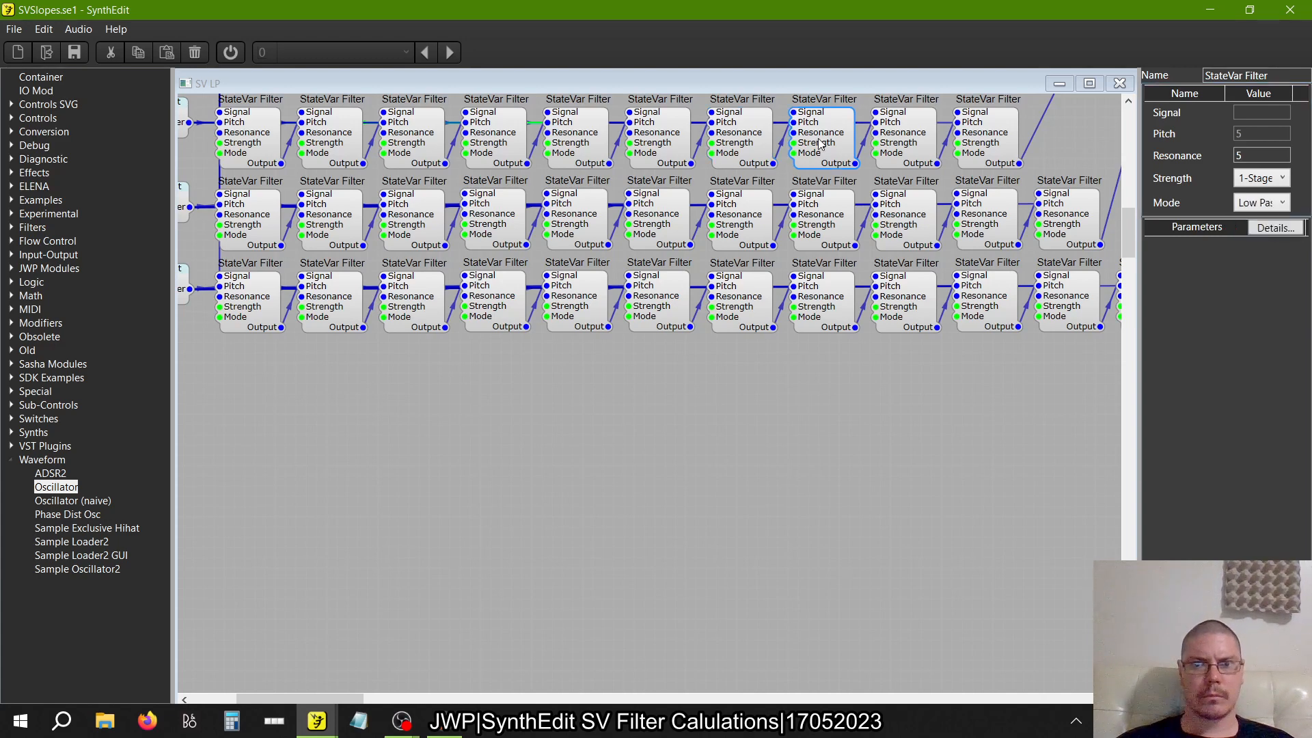
pyautogui.click(1282, 202)
pyautogui.click(1261, 239)
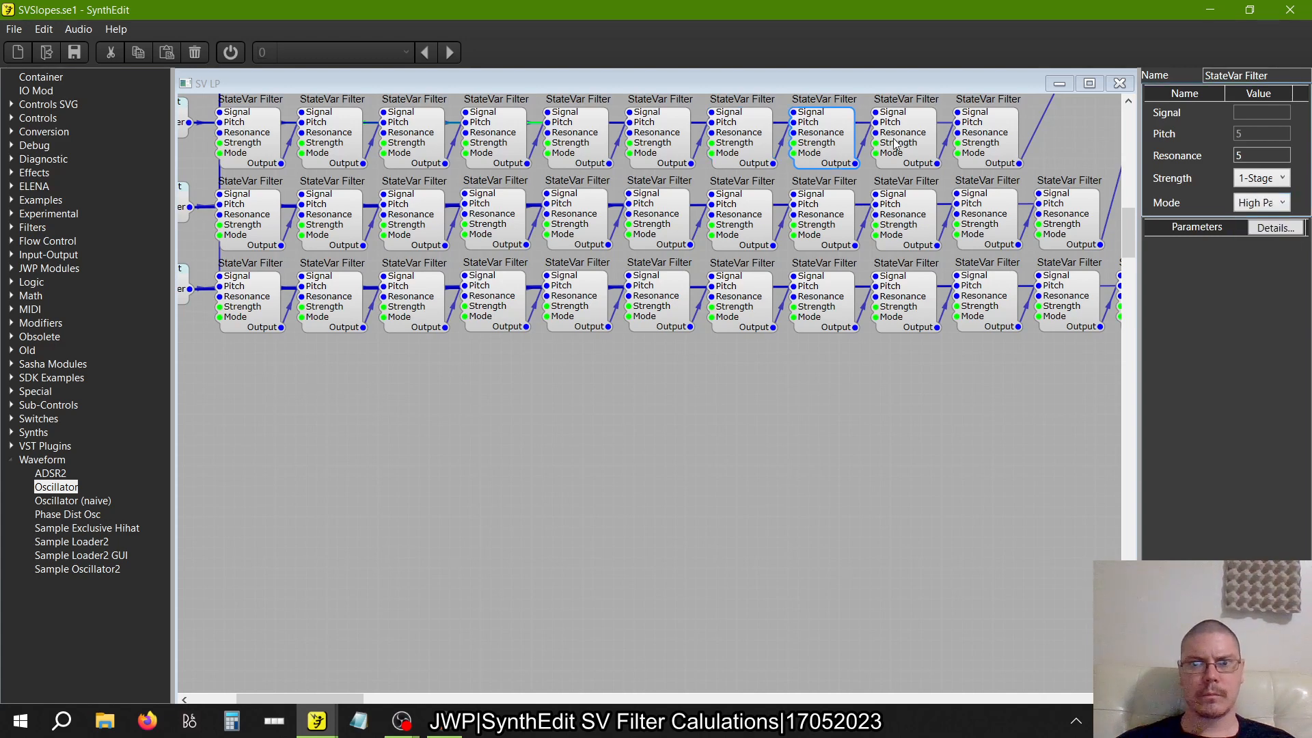
# Set the Mode of the ninth and tenth StateVar Filters in the ten-filter row to High Pass
pyautogui.click(901, 145)
pyautogui.click(1270, 203)
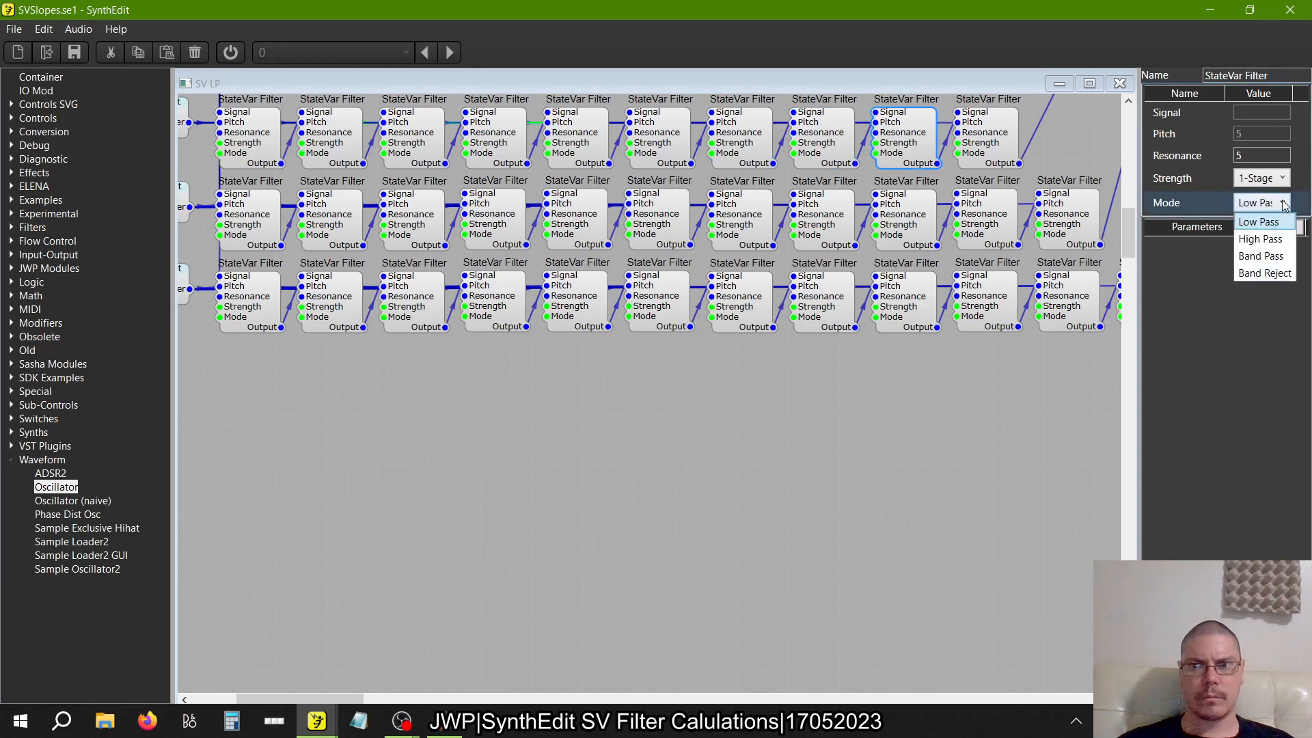
pyautogui.click(1267, 238)
pyautogui.click(987, 139)
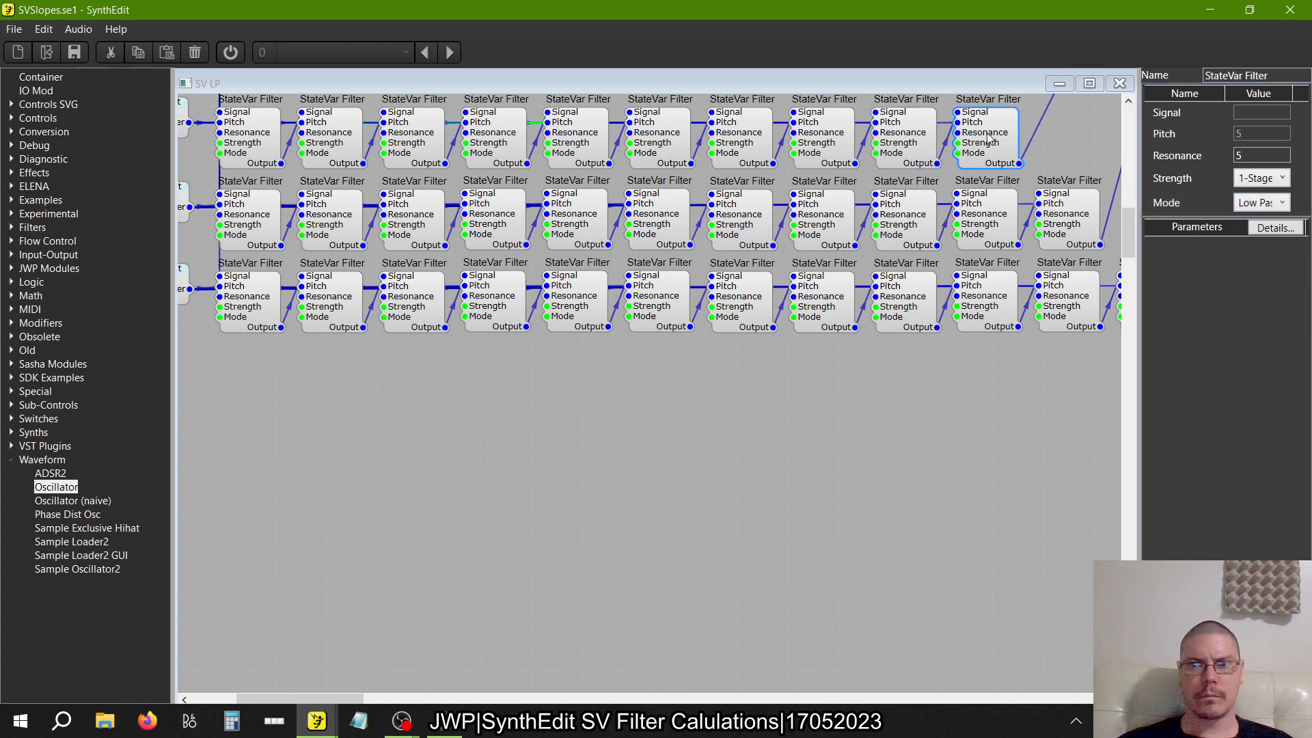
pyautogui.click(1269, 203)
pyautogui.click(1264, 236)
# Set the Mode of the first and second StateVar Filters in the eleven-filter row to High Pass
pyautogui.scroll(-2, 843, 382)
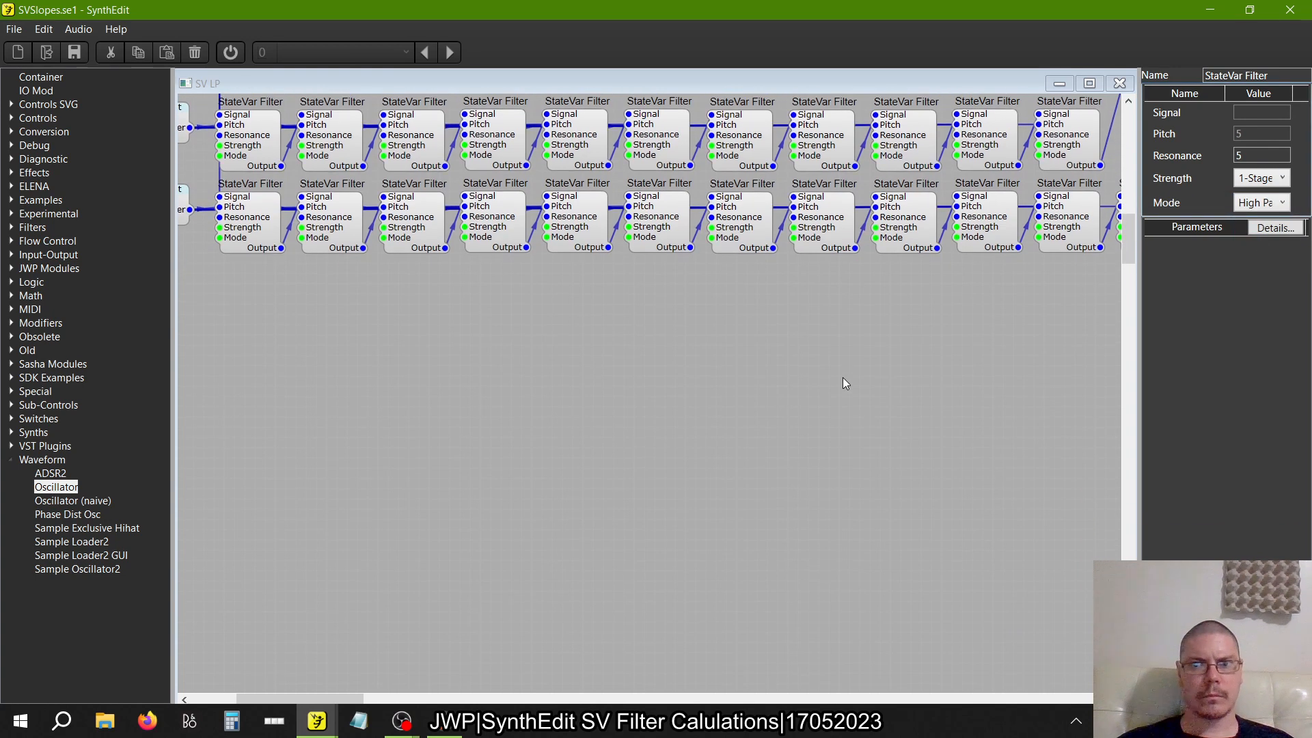
pyautogui.click(250, 129)
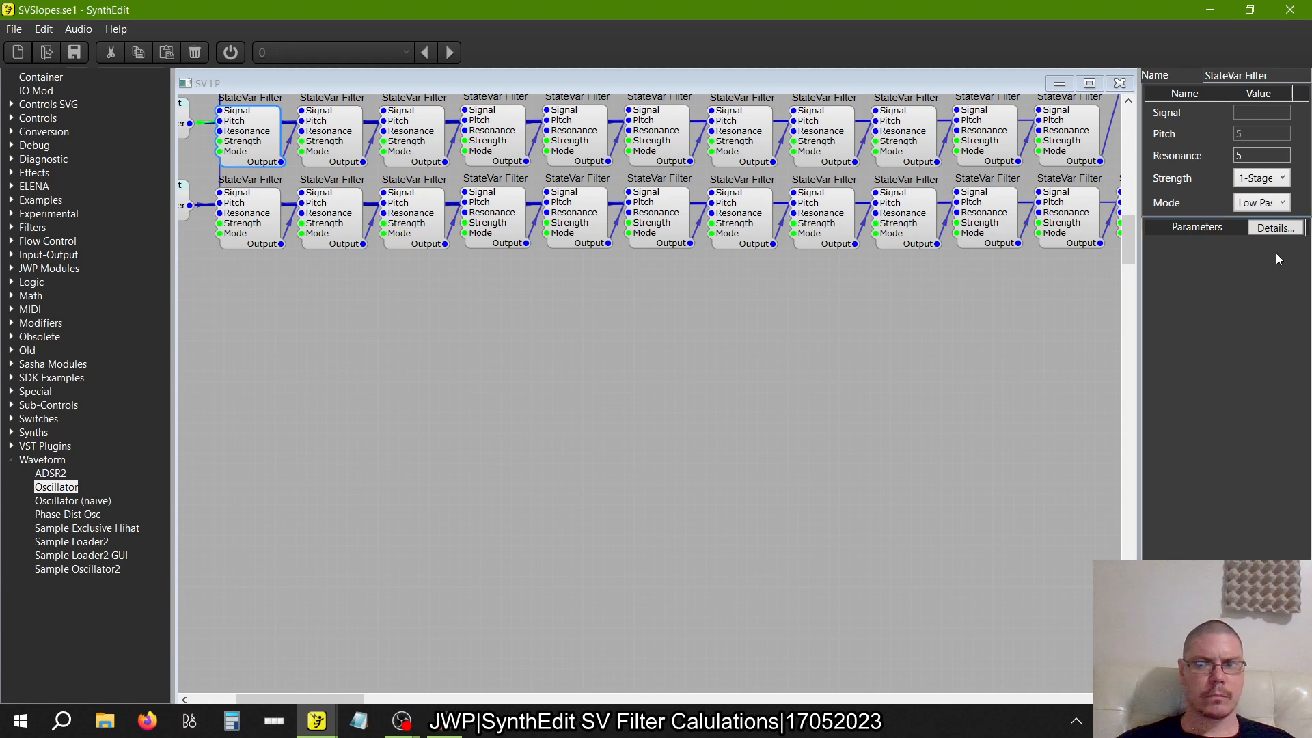
pyautogui.click(1265, 201)
pyautogui.click(1260, 240)
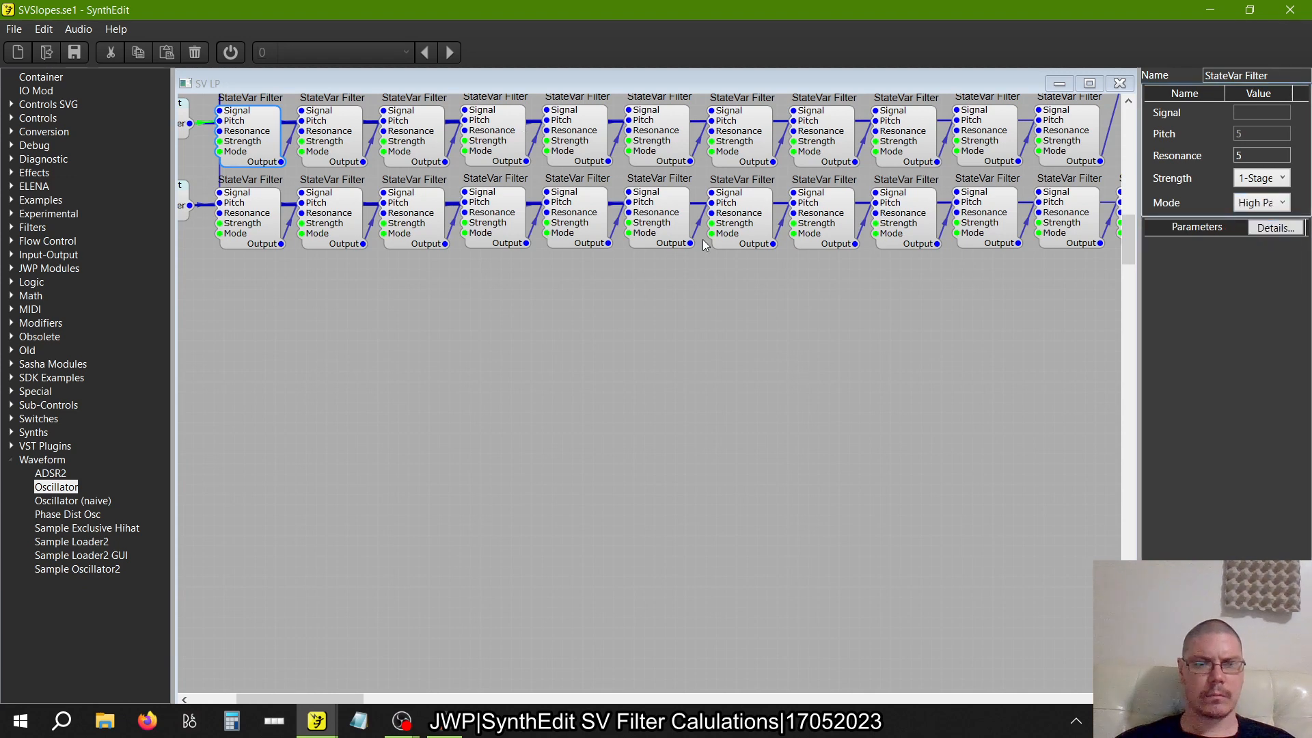
pyautogui.click(340, 136)
pyautogui.click(1278, 203)
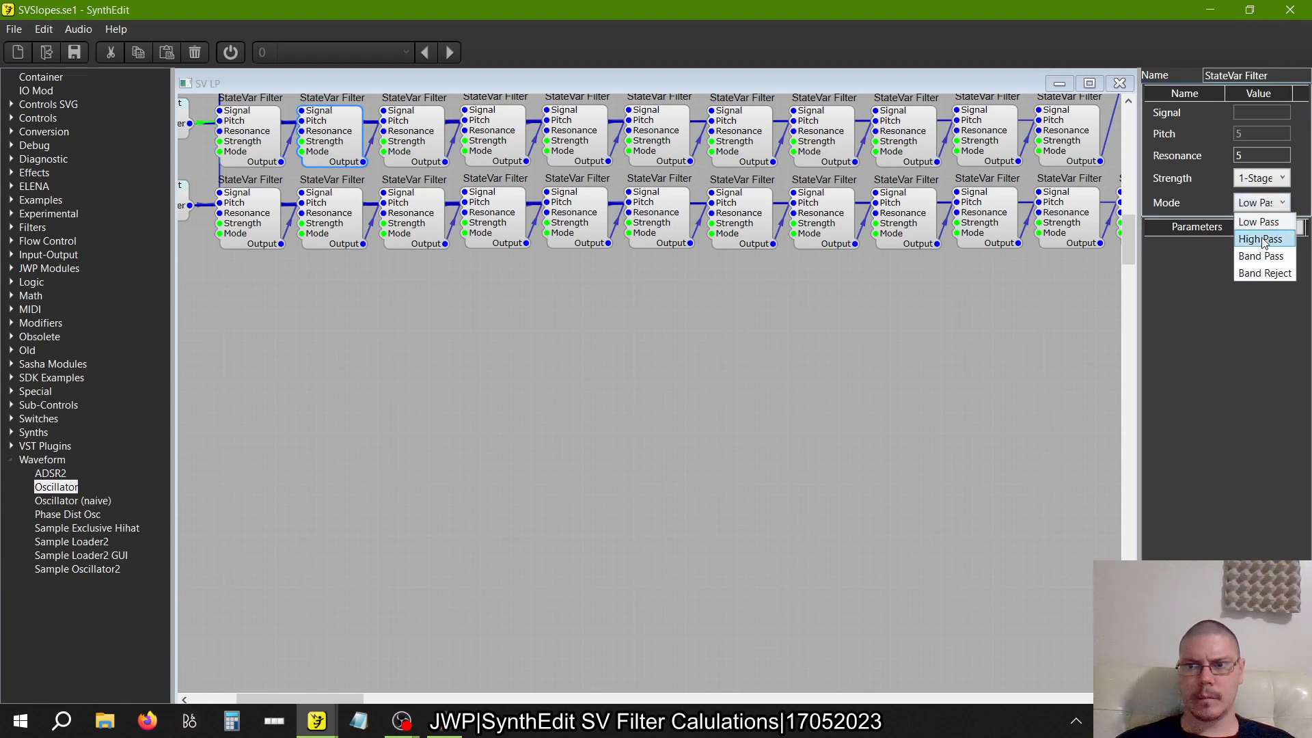
pyautogui.click(1262, 240)
# Set the Mode of the third and fourth StateVar Filters in the eleven-filter row to High Pass
pyautogui.click(428, 150)
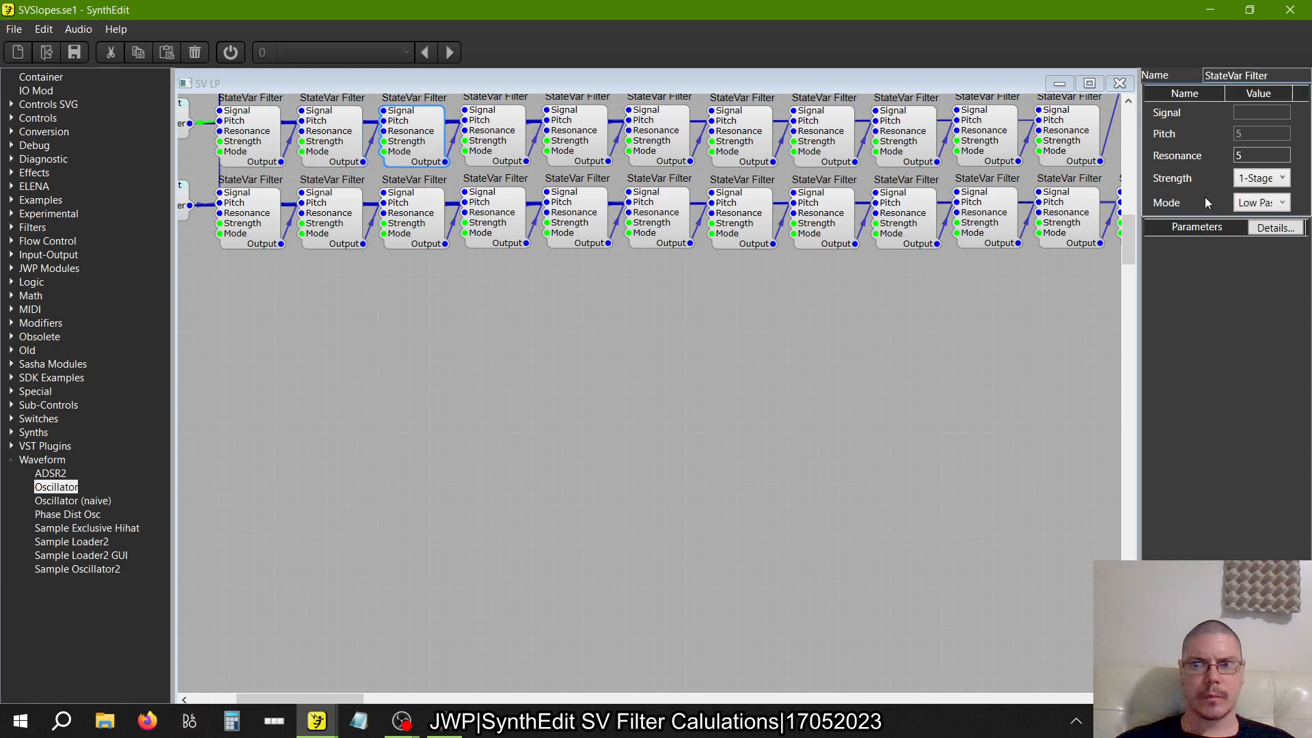
pyautogui.click(1247, 204)
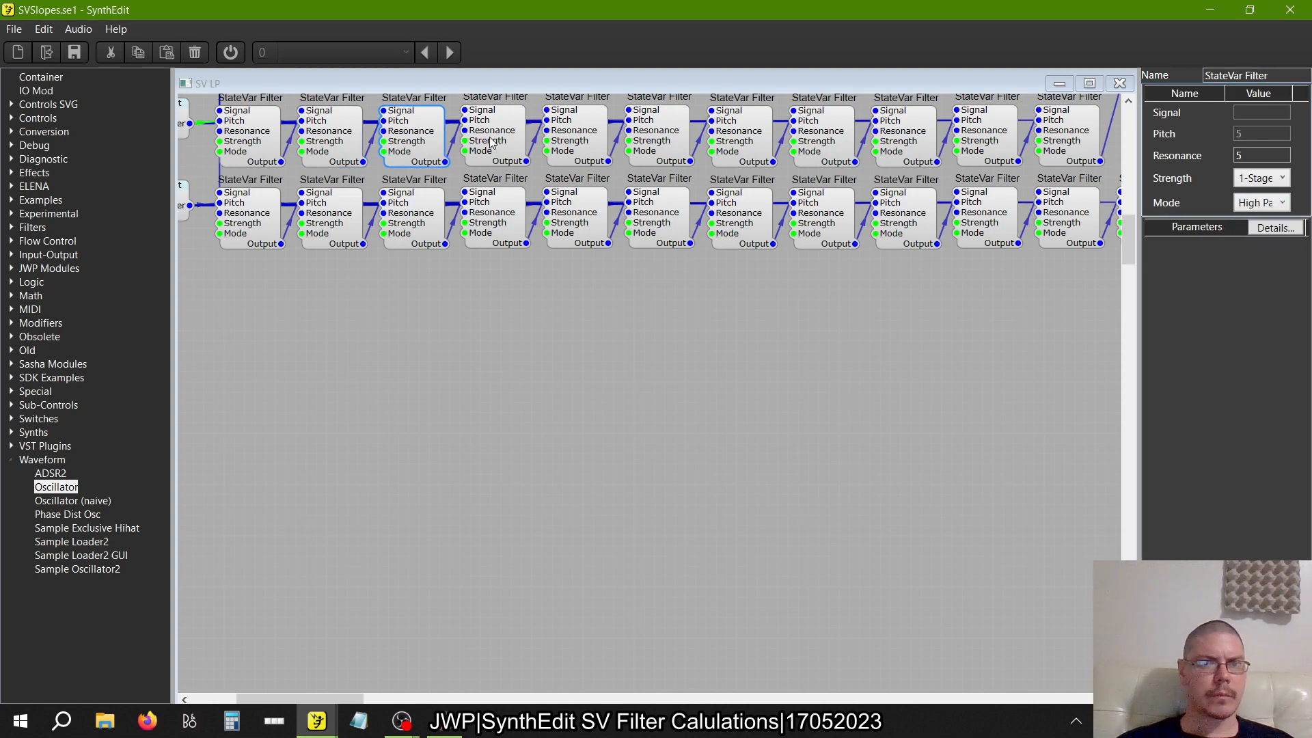
pyautogui.click(490, 141)
pyautogui.click(1262, 202)
pyautogui.click(1257, 217)
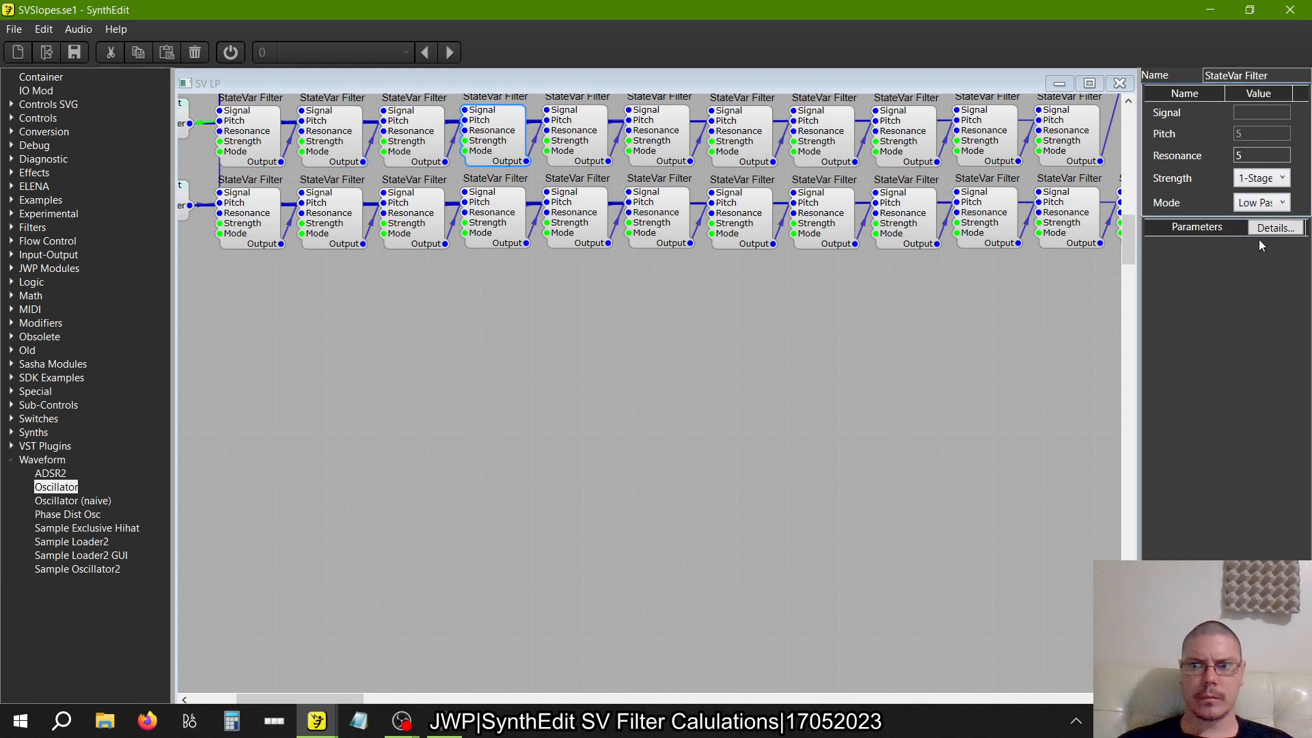
# Set the Mode of the fifth and sixth StateVar Filters in the eleven-filter row to High Pass
pyautogui.click(591, 144)
pyautogui.click(1264, 205)
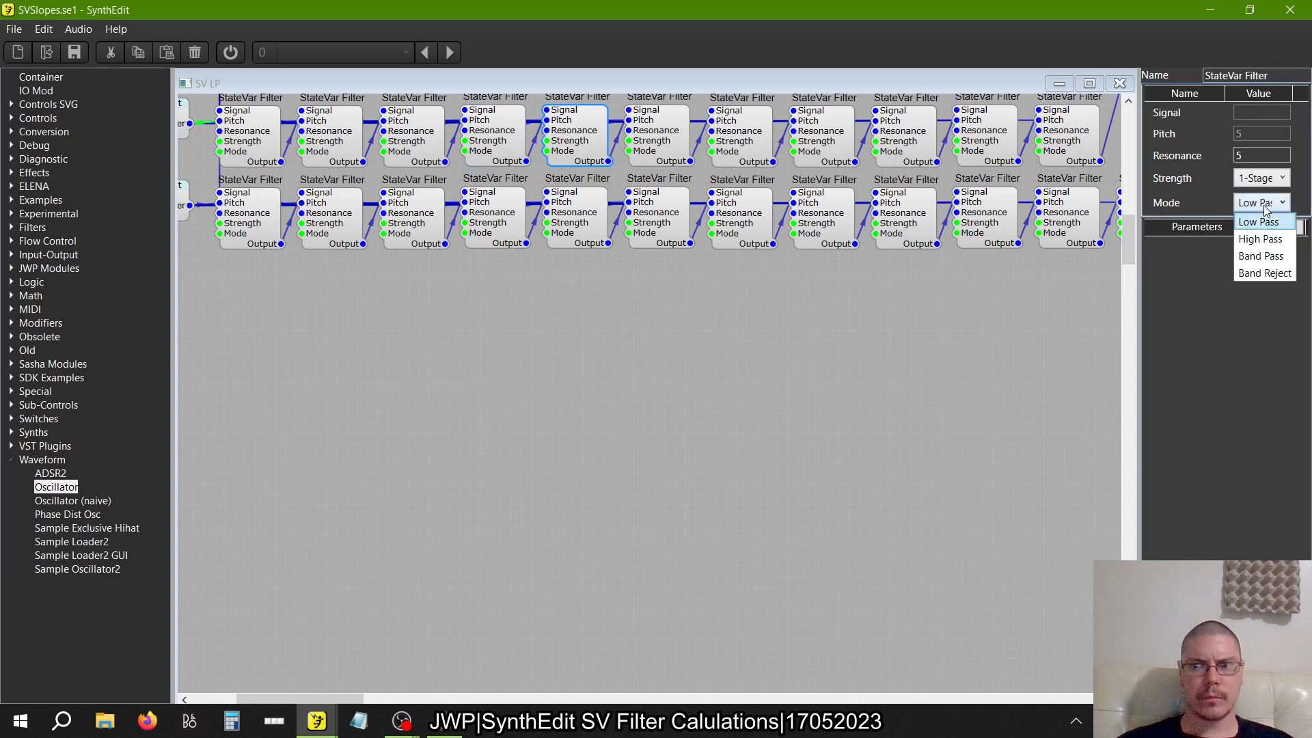
pyautogui.click(1264, 239)
pyautogui.click(660, 135)
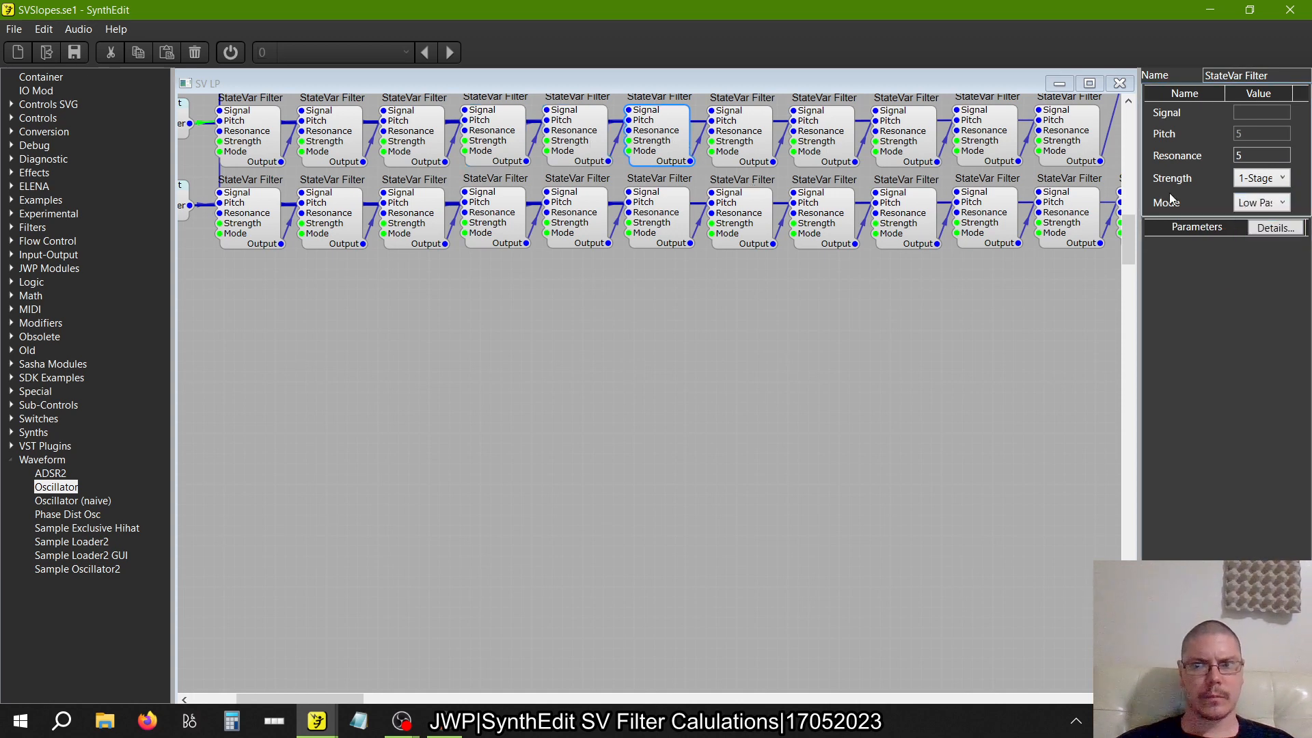
pyautogui.click(1240, 205)
pyautogui.click(1253, 239)
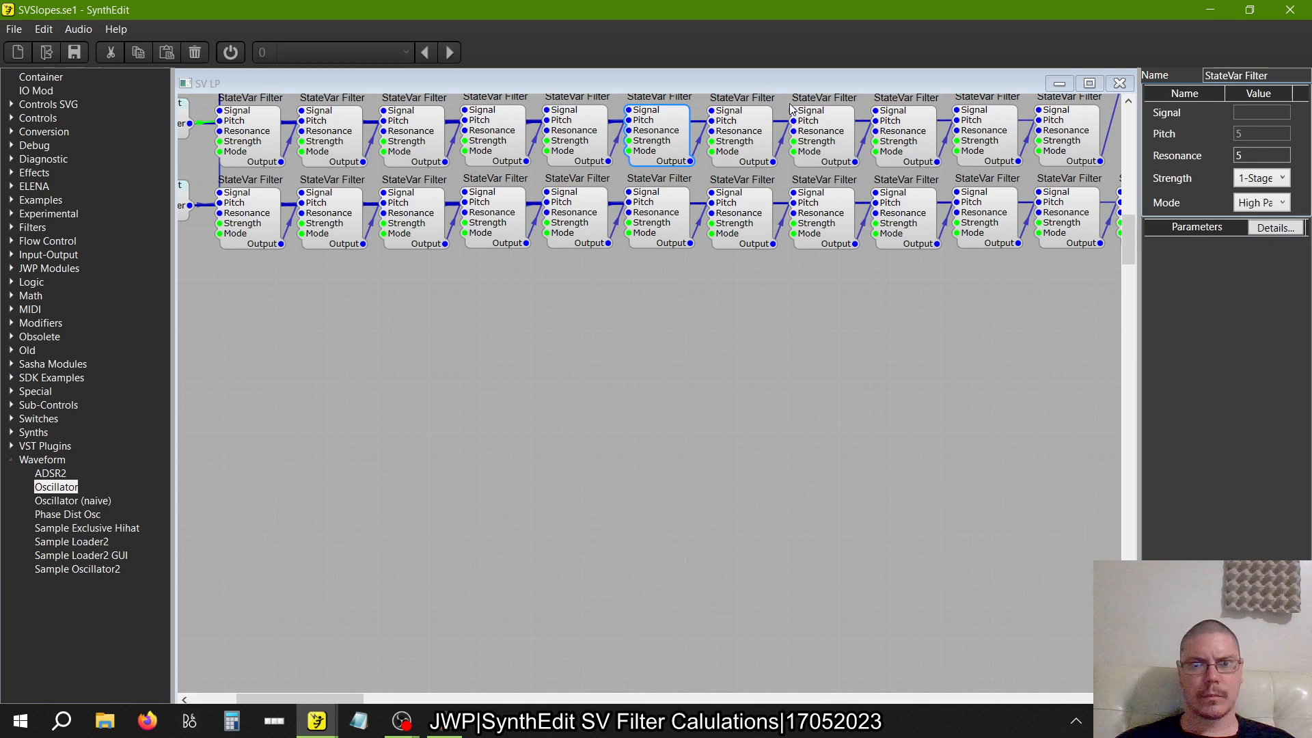
# Set the Mode of the seventh and eighth StateVar Filters in the eleven-filter row to High Pass
pyautogui.click(744, 140)
pyautogui.click(1245, 205)
pyautogui.click(1252, 238)
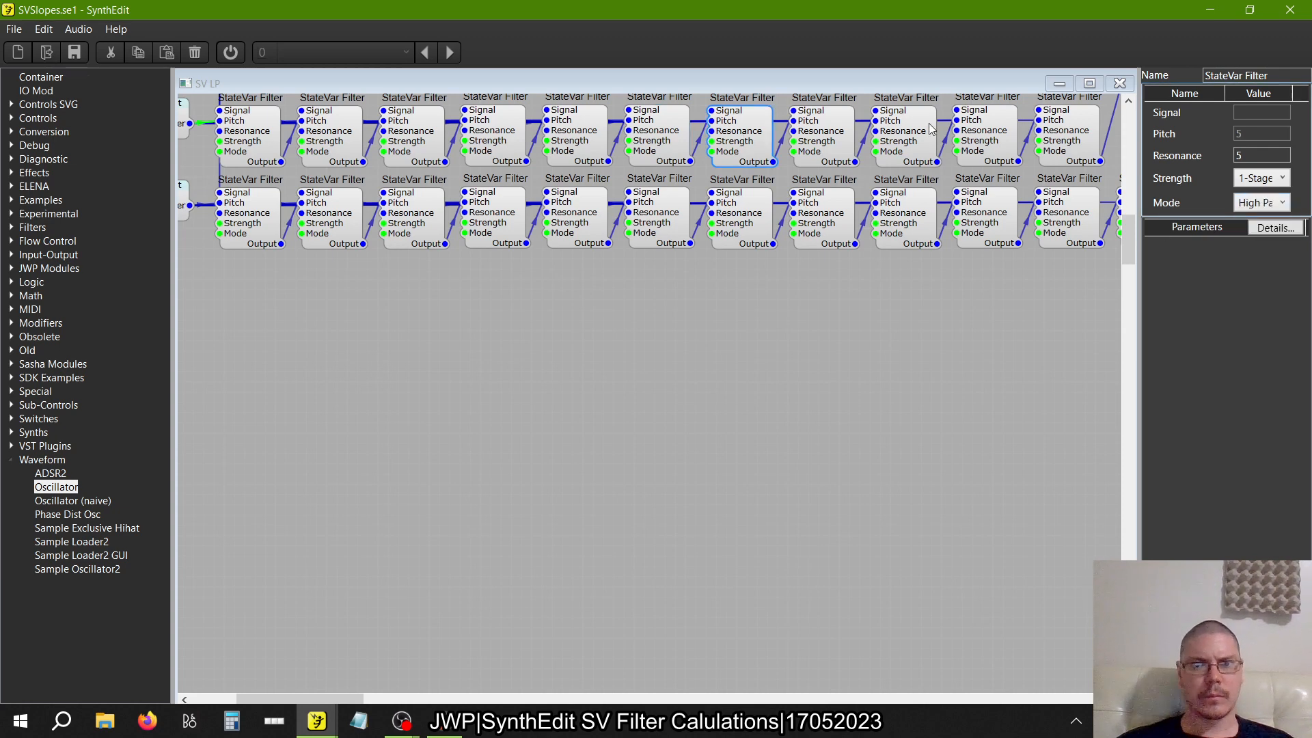
pyautogui.click(841, 135)
pyautogui.click(1245, 205)
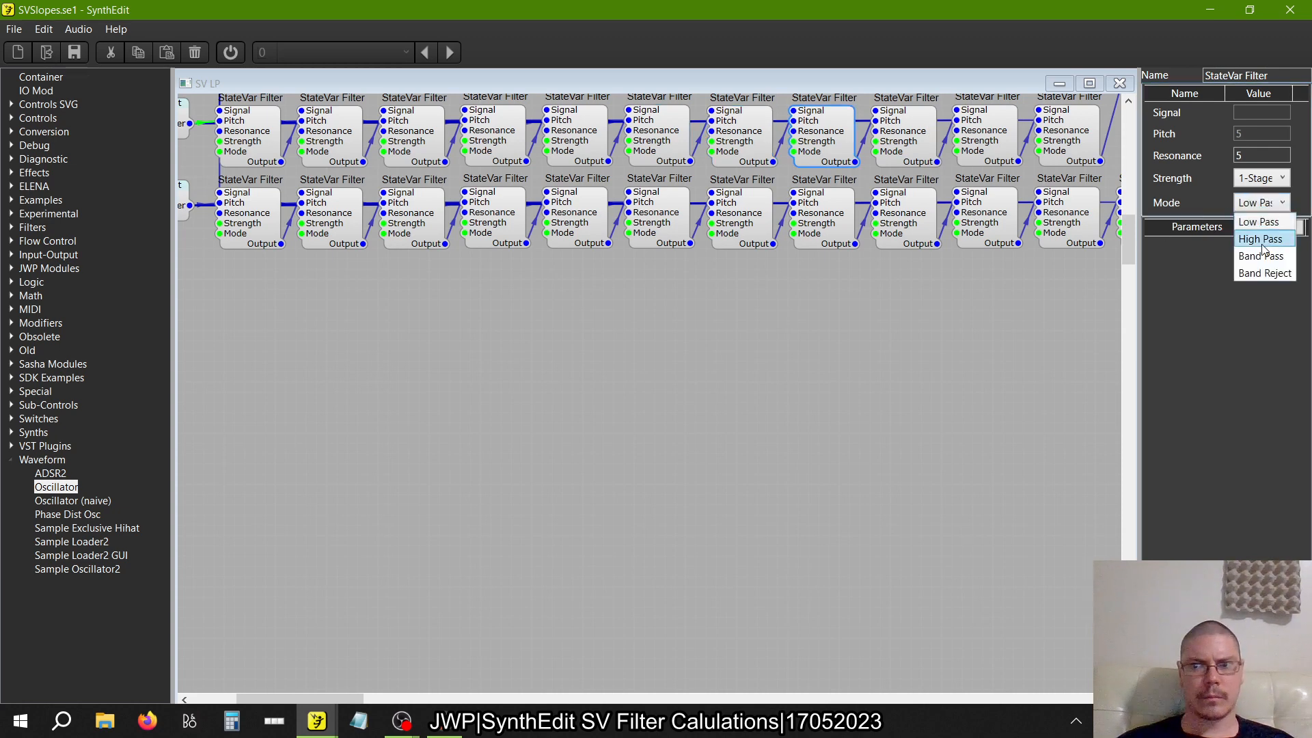
pyautogui.click(1253, 238)
# Set the Mode of the ninth and tenth StateVar Filters in the eleven-filter row to High Pass
pyautogui.click(902, 136)
pyautogui.click(1245, 205)
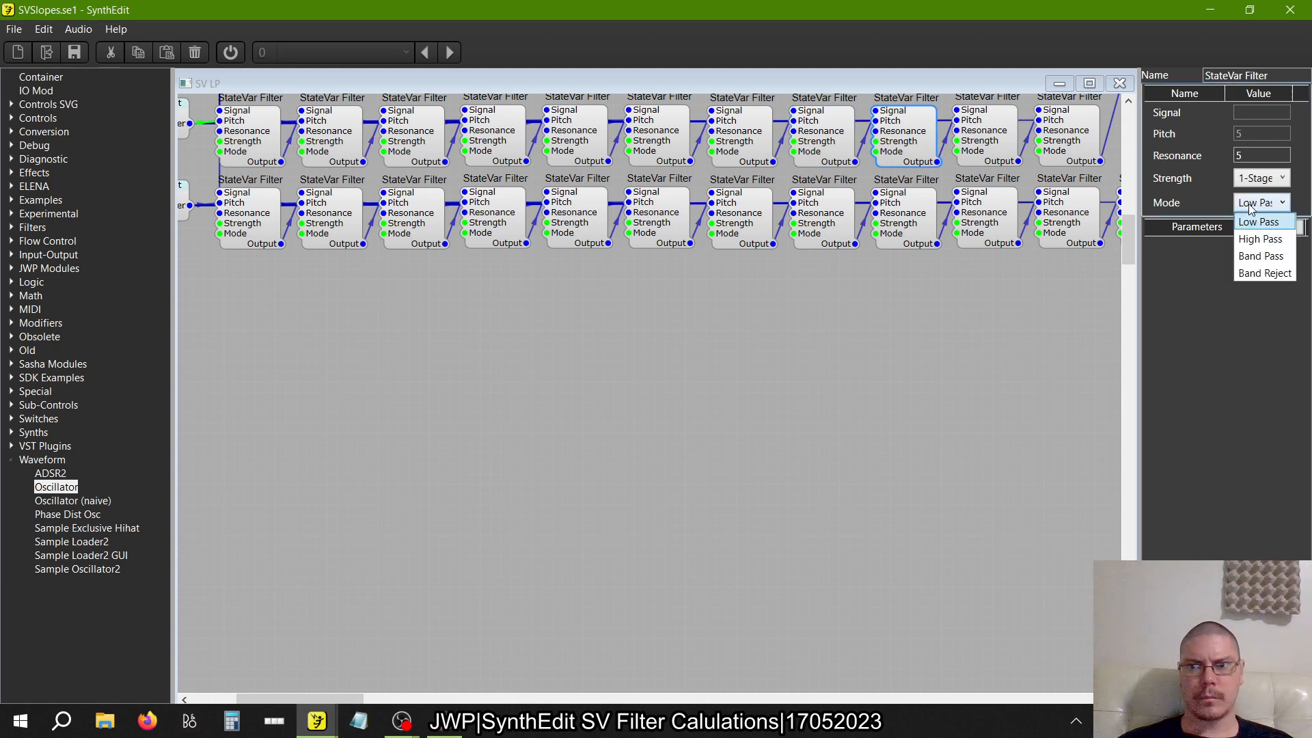
pyautogui.click(1257, 238)
pyautogui.click(984, 137)
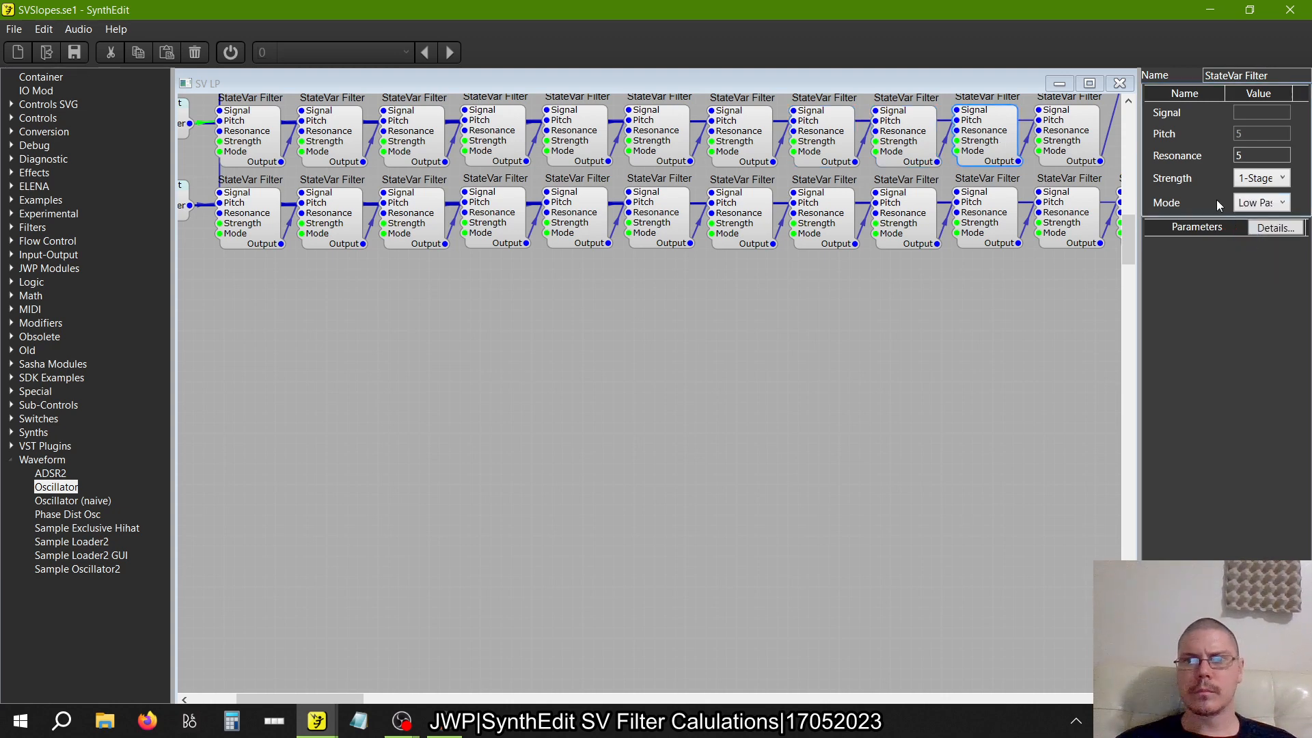
pyautogui.click(1245, 205)
pyautogui.click(1257, 238)
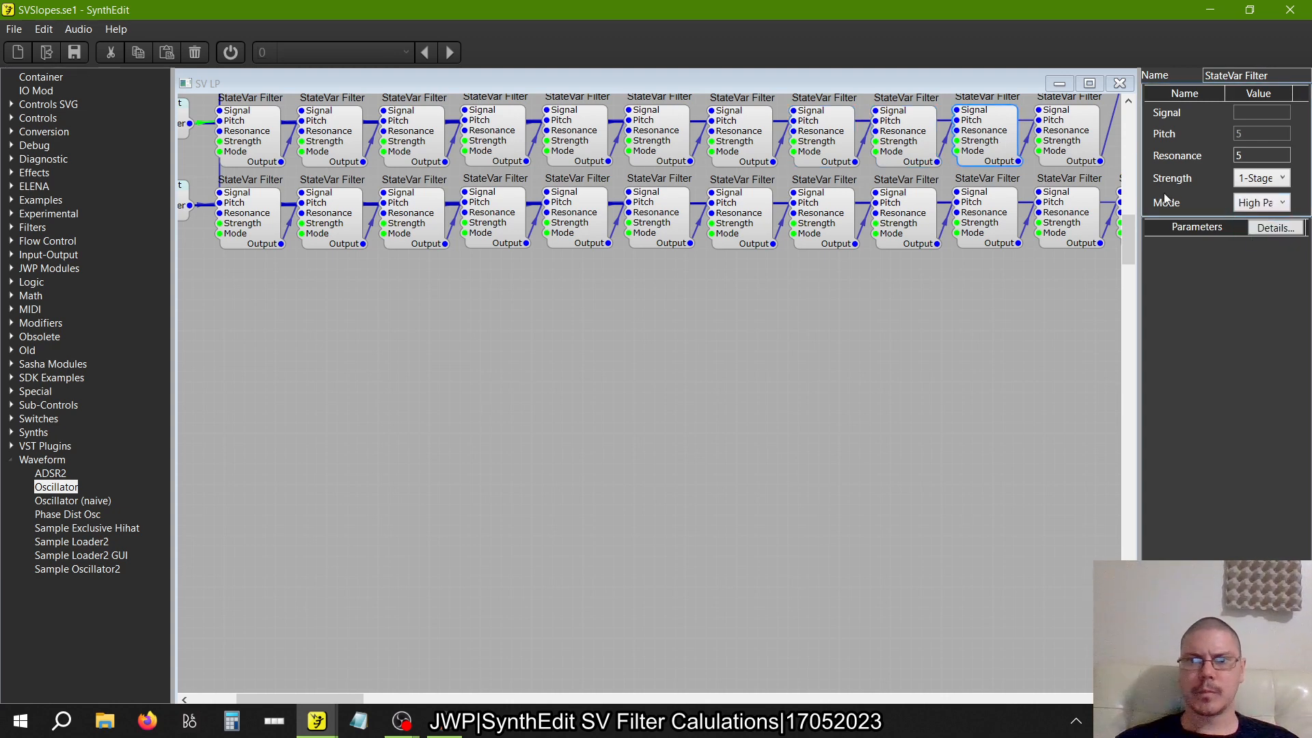
# Set the Mode of the last StateVar Filter in the eleven-filter row to High Pass
pyautogui.click(1083, 147)
pyautogui.click(1245, 205)
pyautogui.click(1257, 238)
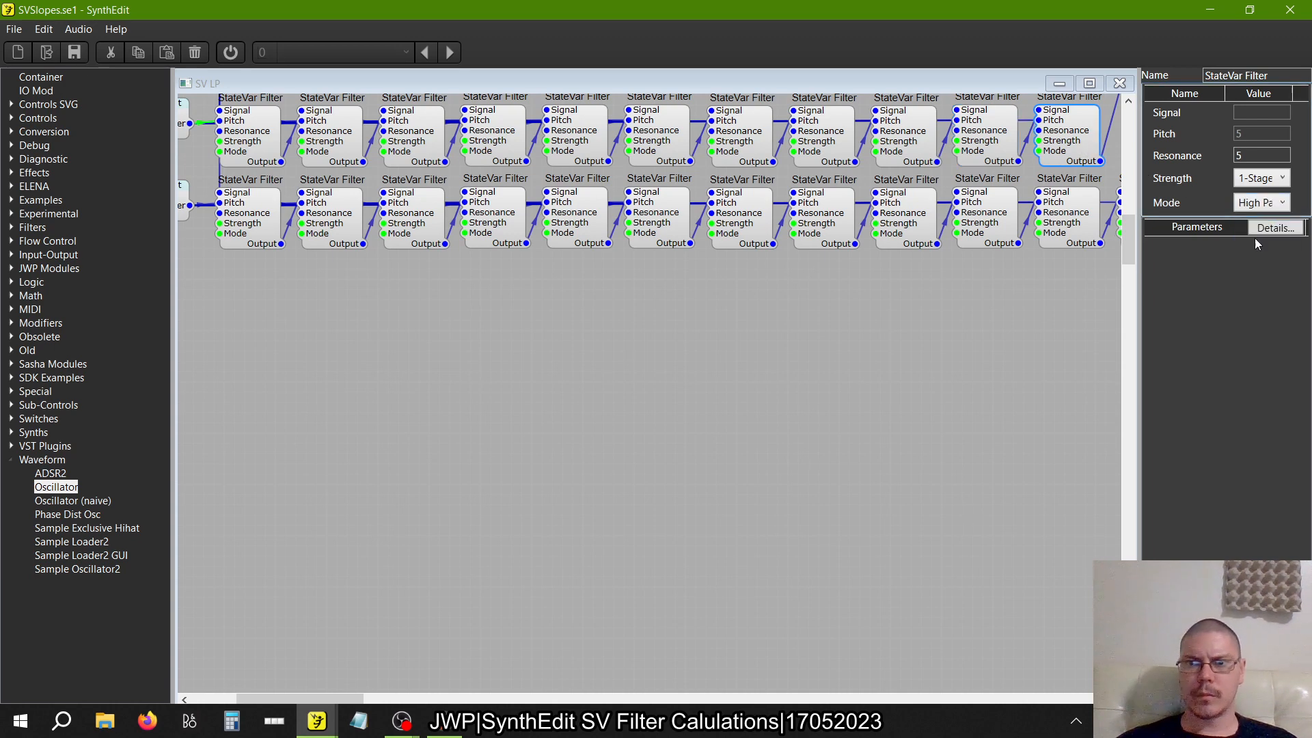
# Set the Mode of the first and second StateVar Filters in the twelve-filter row to High Pass
pyautogui.click(280, 228)
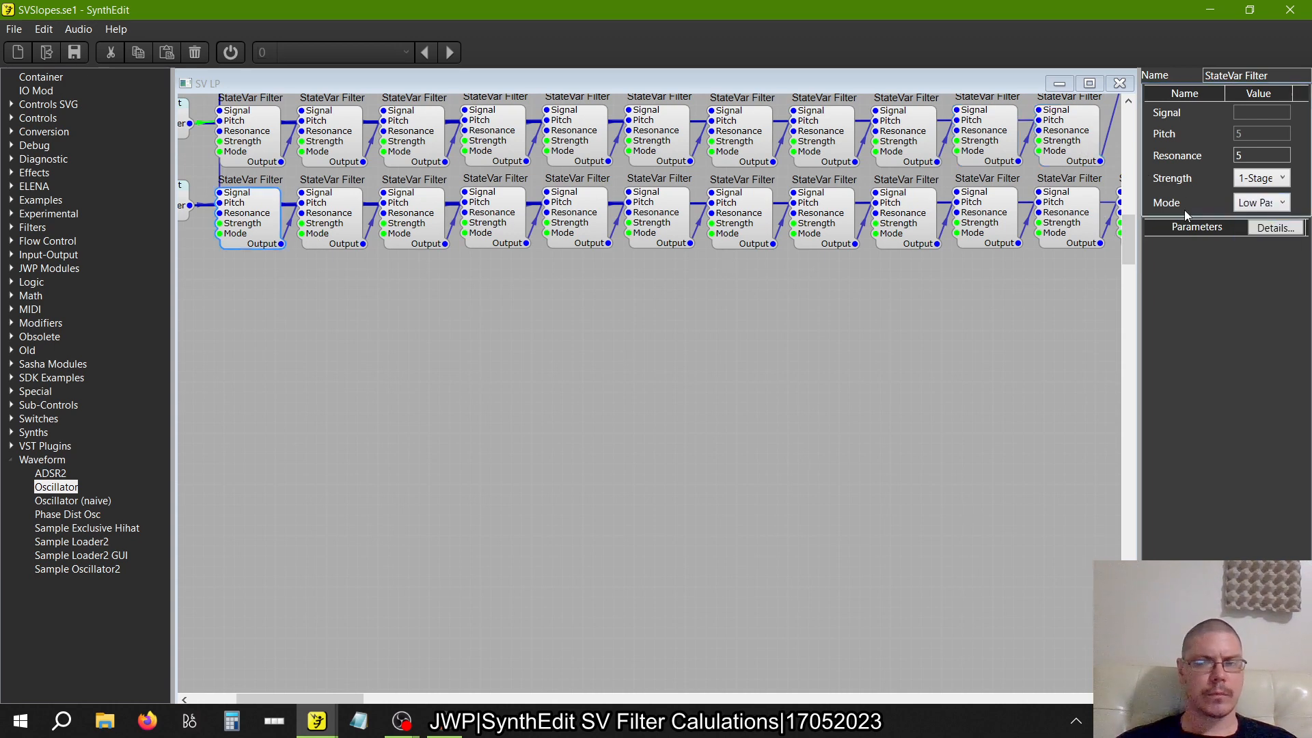
pyautogui.click(1261, 202)
pyautogui.click(1257, 237)
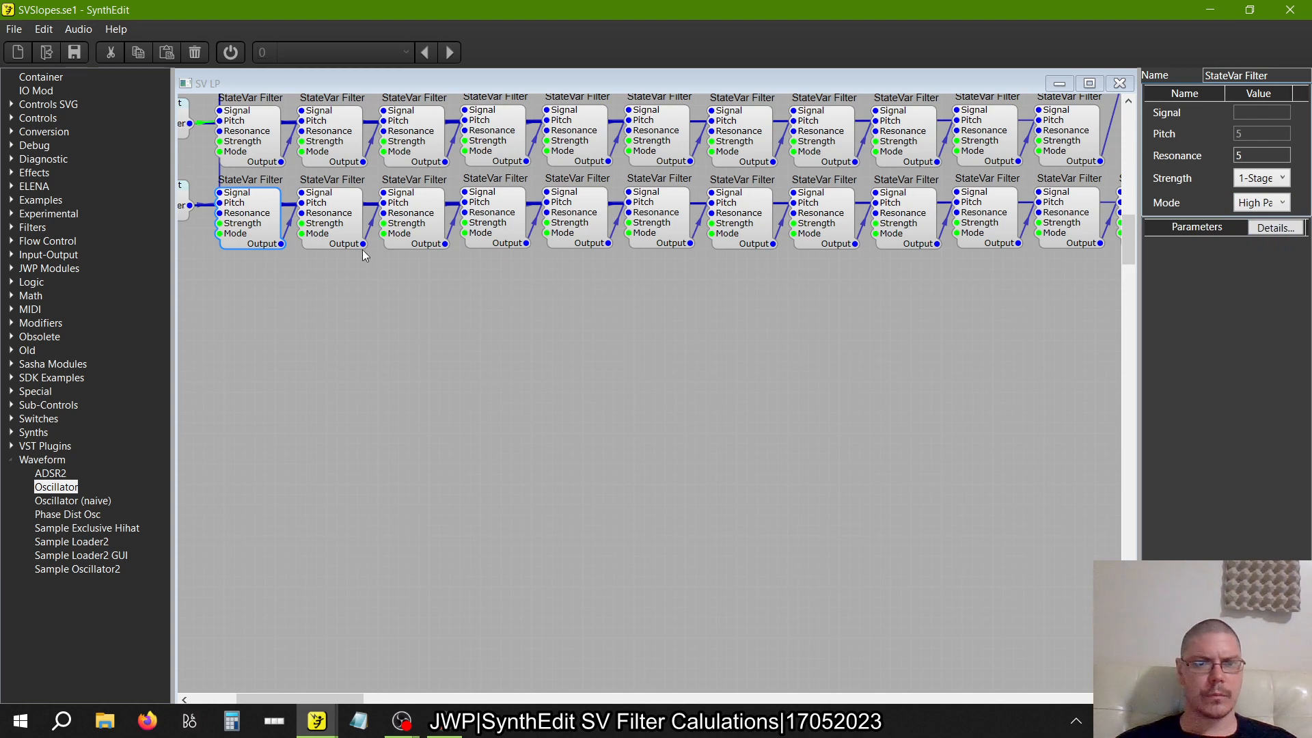
pyautogui.click(345, 230)
pyautogui.click(1261, 203)
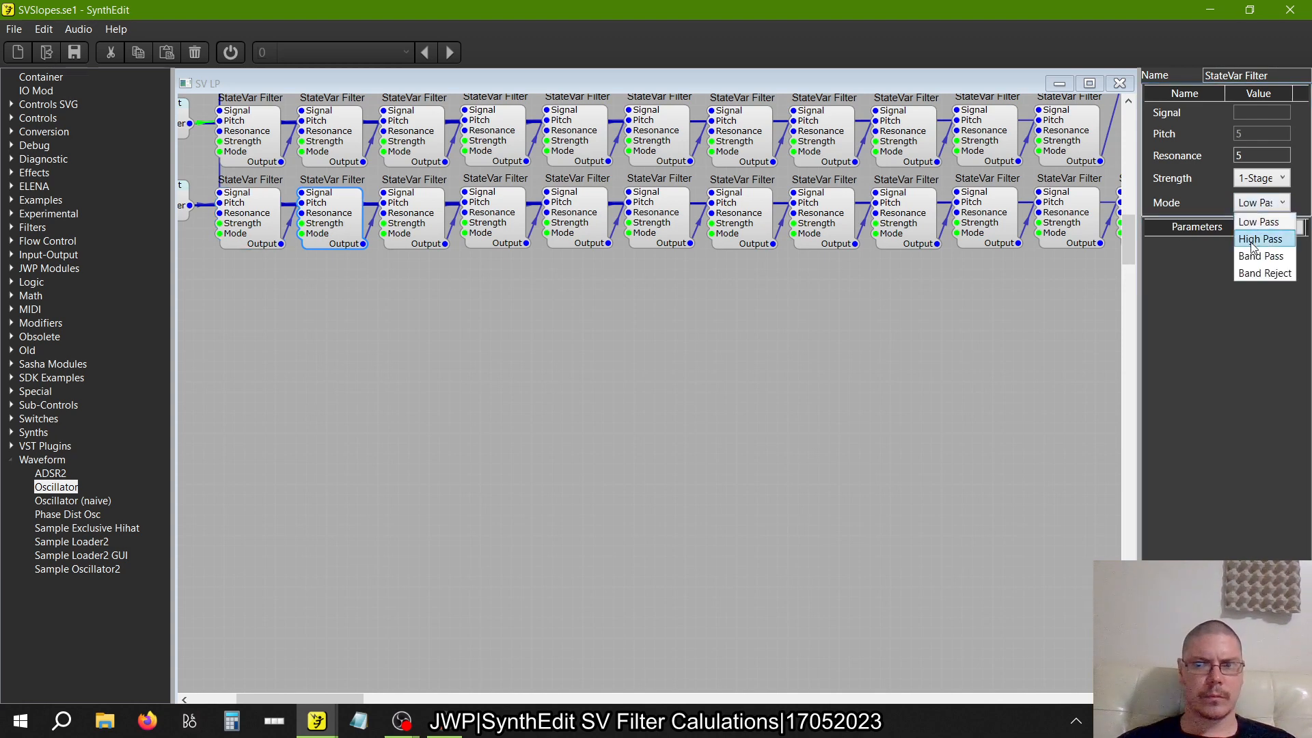
pyautogui.click(1257, 237)
# Set the Mode of the third and fourth StateVar Filters in the twelve-filter row to High Pass
pyautogui.click(425, 231)
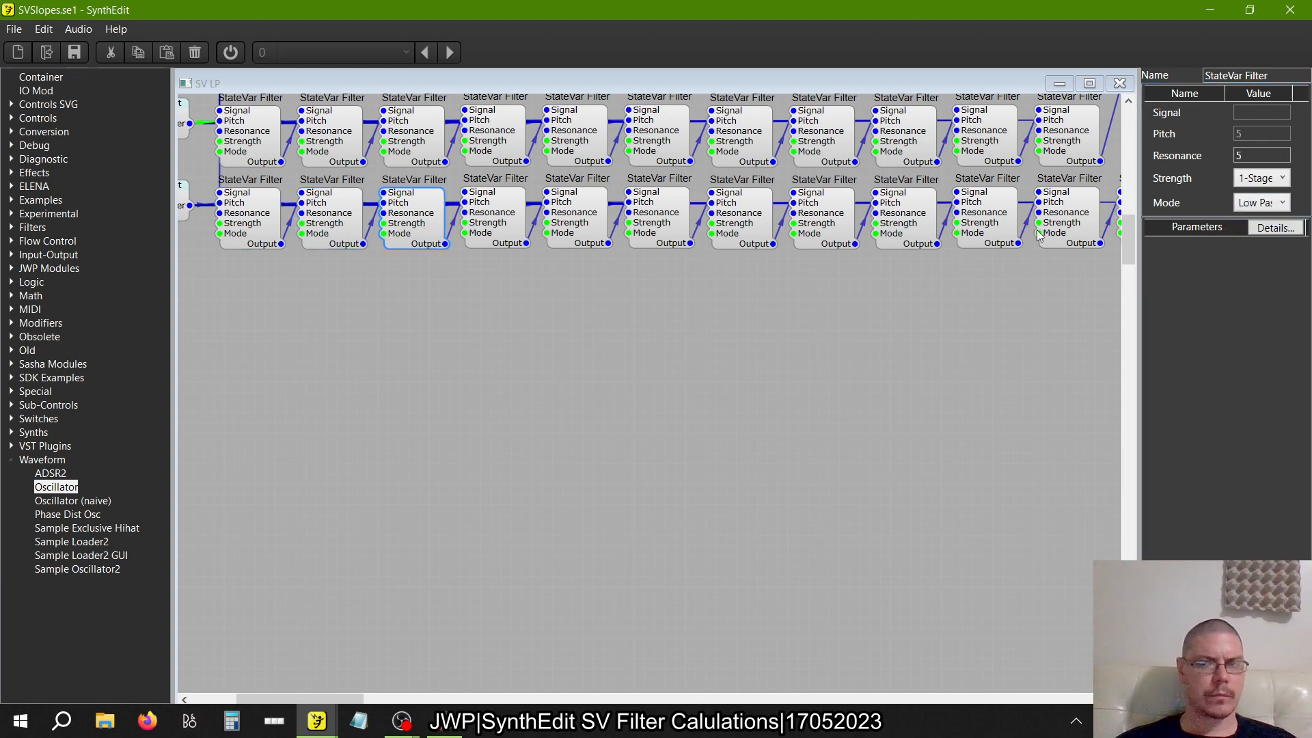
pyautogui.click(1261, 203)
pyautogui.click(1257, 224)
pyautogui.click(514, 231)
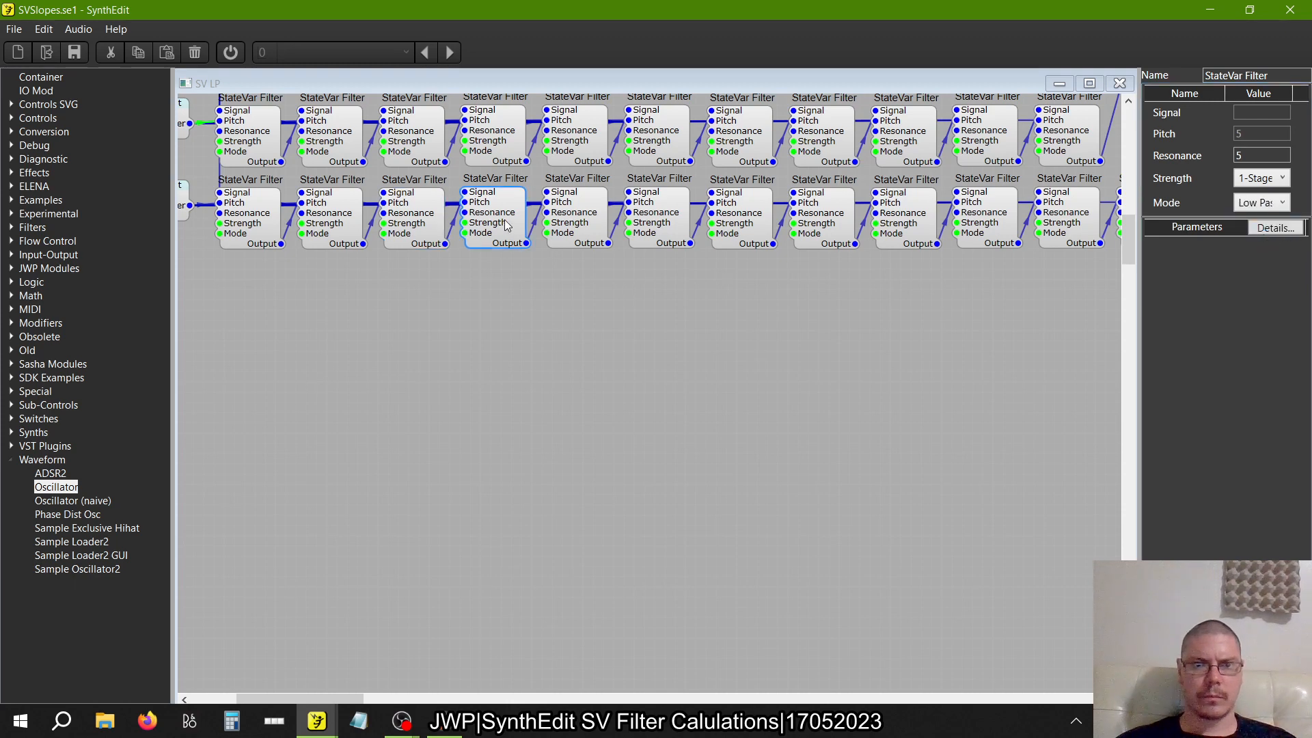
pyautogui.click(1283, 203)
pyautogui.click(1257, 237)
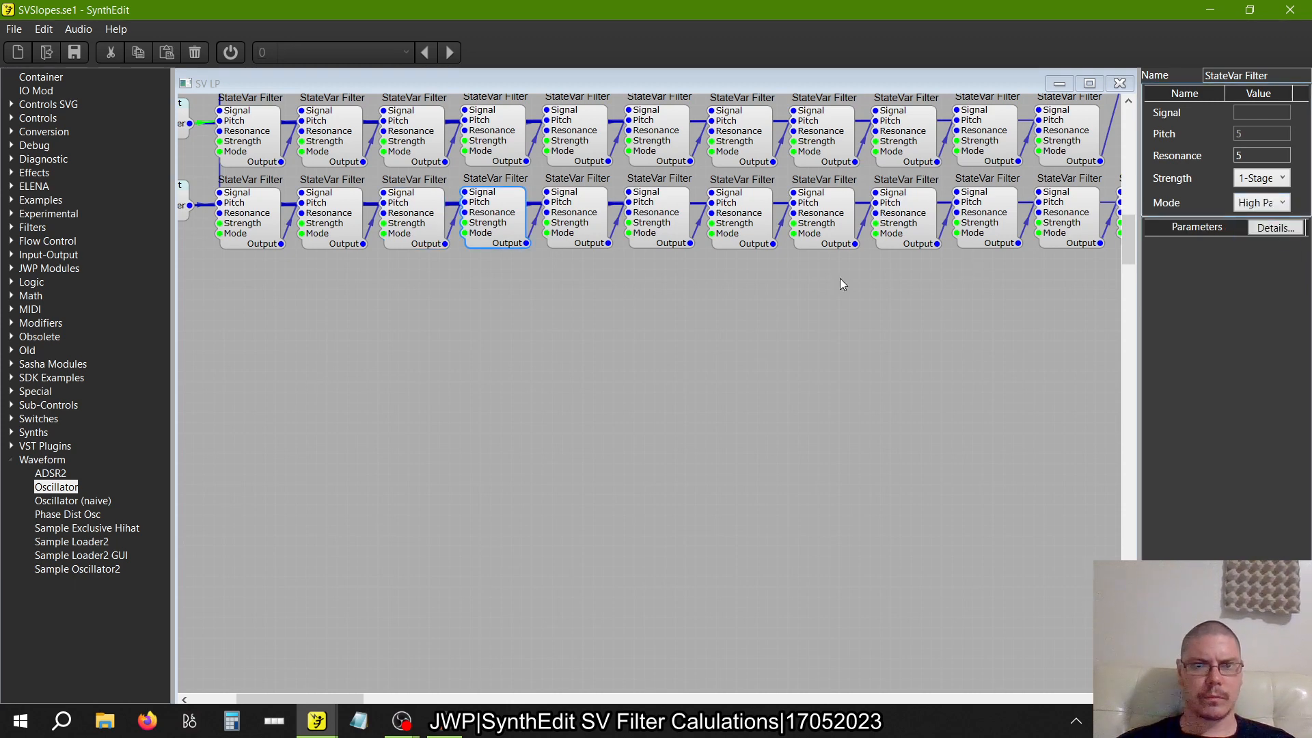
# Set the Mode of the fifth and sixth StateVar Filters in the twelve-filter row to High Pass
pyautogui.click(572, 216)
pyautogui.click(1262, 203)
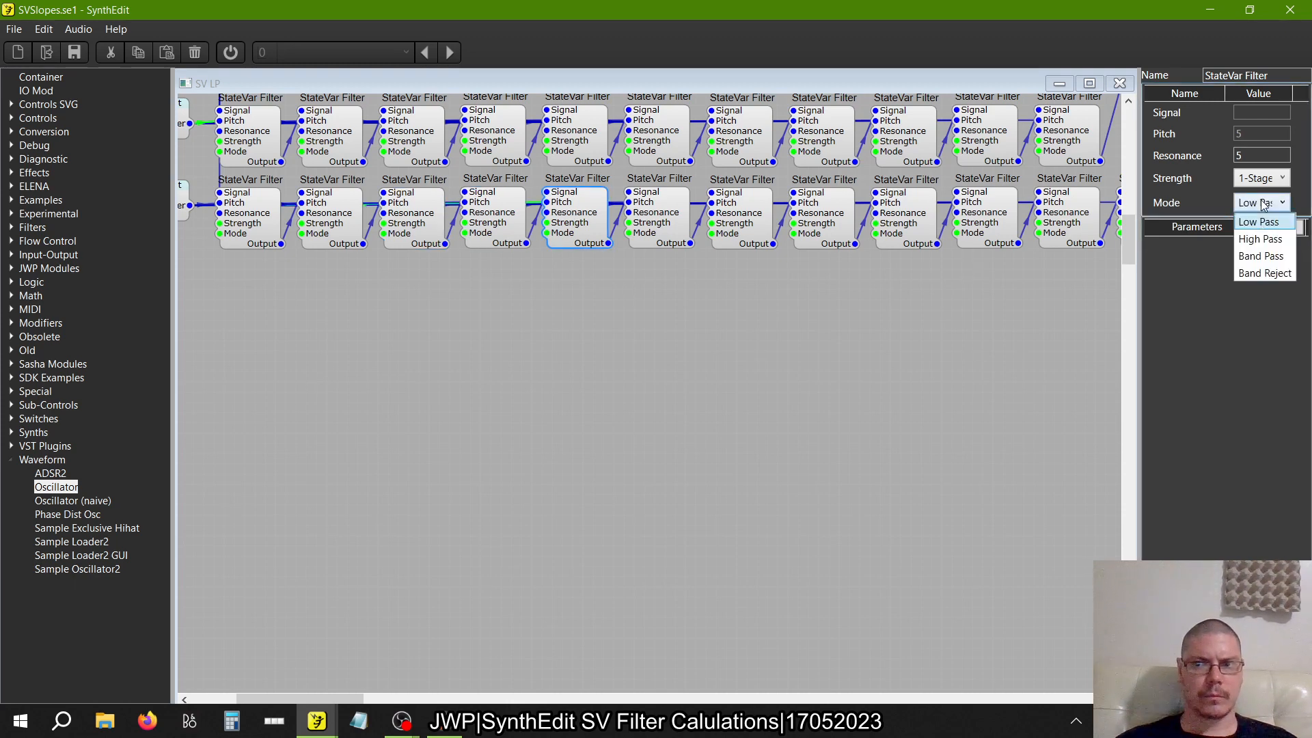
pyautogui.click(1260, 238)
pyautogui.click(664, 213)
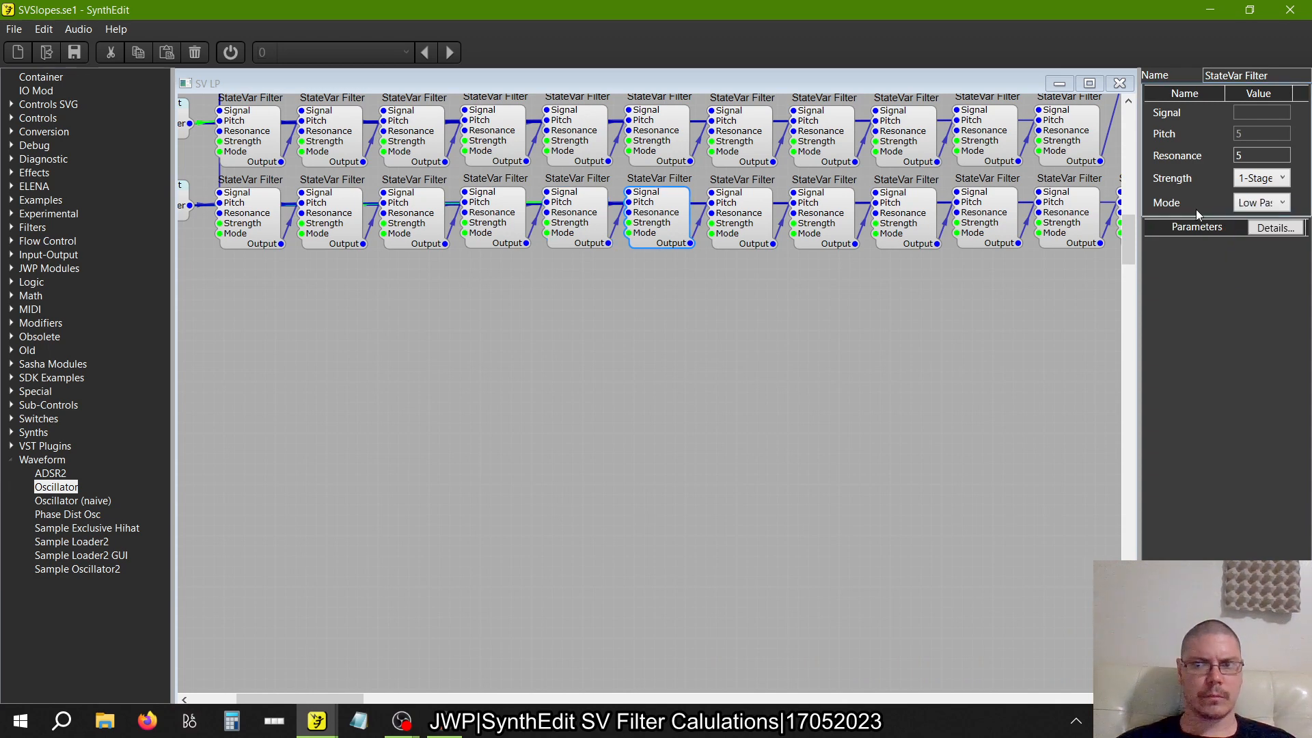
pyautogui.click(1251, 205)
pyautogui.click(1261, 237)
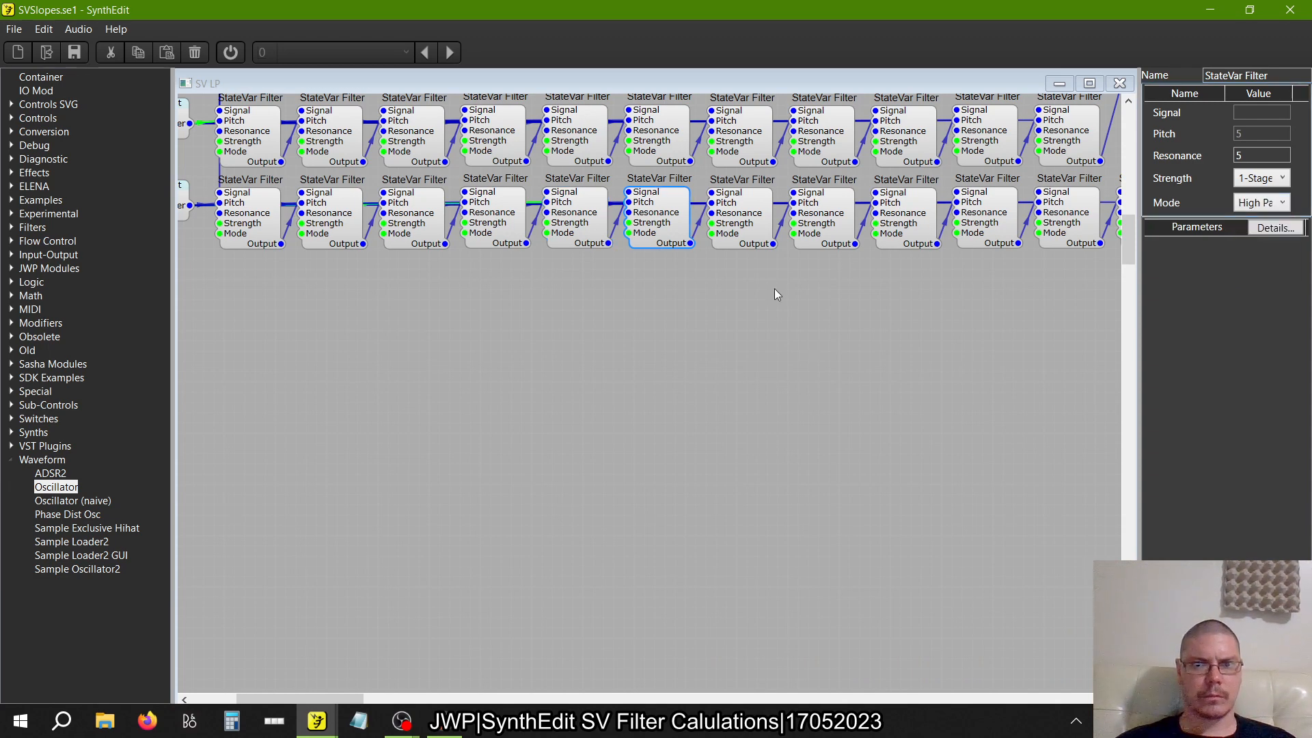
# Set the Mode of the seventh and eighth StateVar Filters in the twelve-filter row to High Pass
pyautogui.click(759, 226)
pyautogui.click(1274, 205)
pyautogui.click(1261, 237)
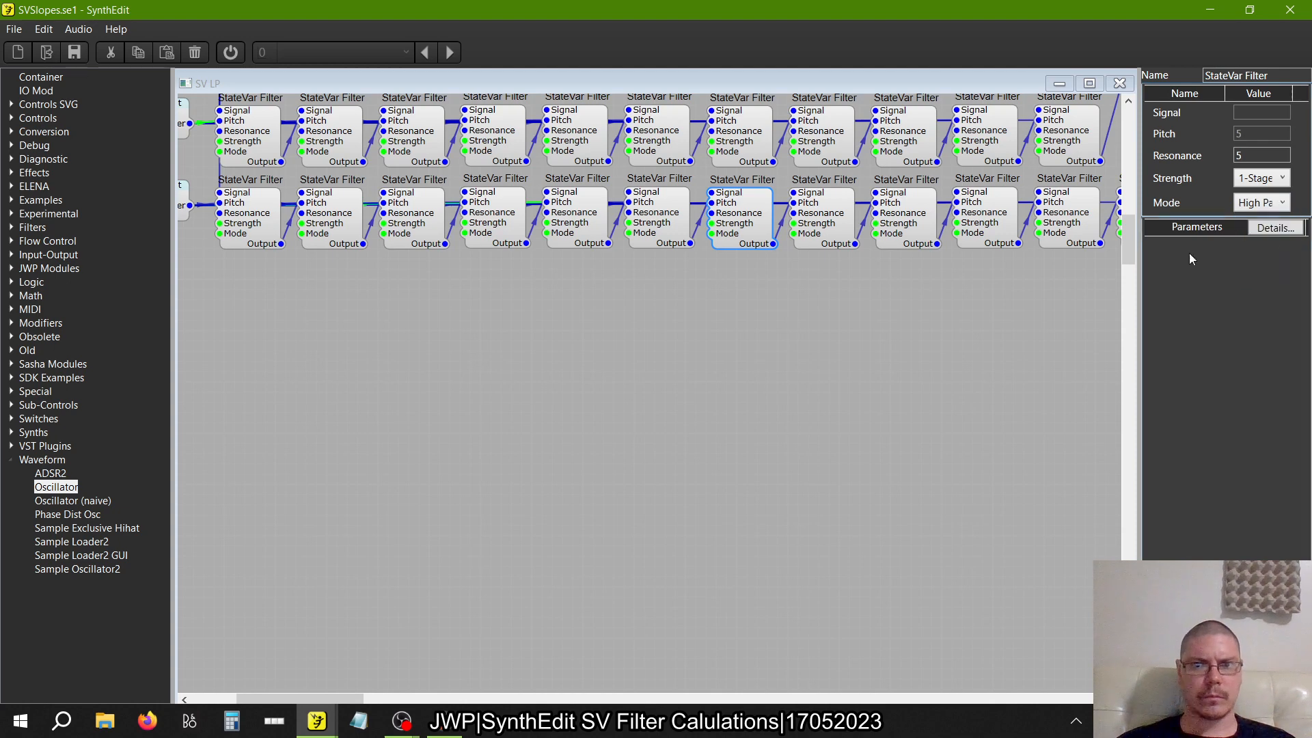
pyautogui.click(844, 234)
pyautogui.click(1244, 205)
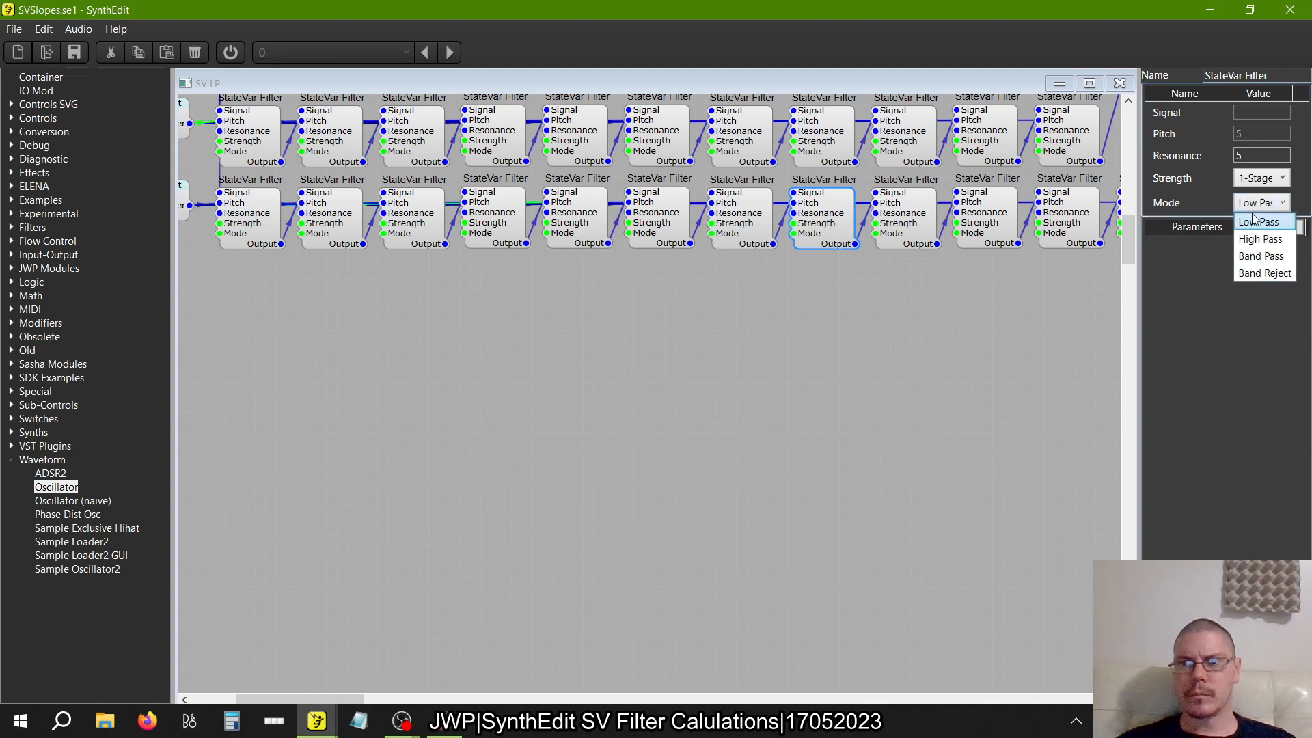
pyautogui.click(1260, 237)
# Set the Mode of the ninth and tenth StateVar Filters in the twelve-filter row to High Pass
pyautogui.click(905, 217)
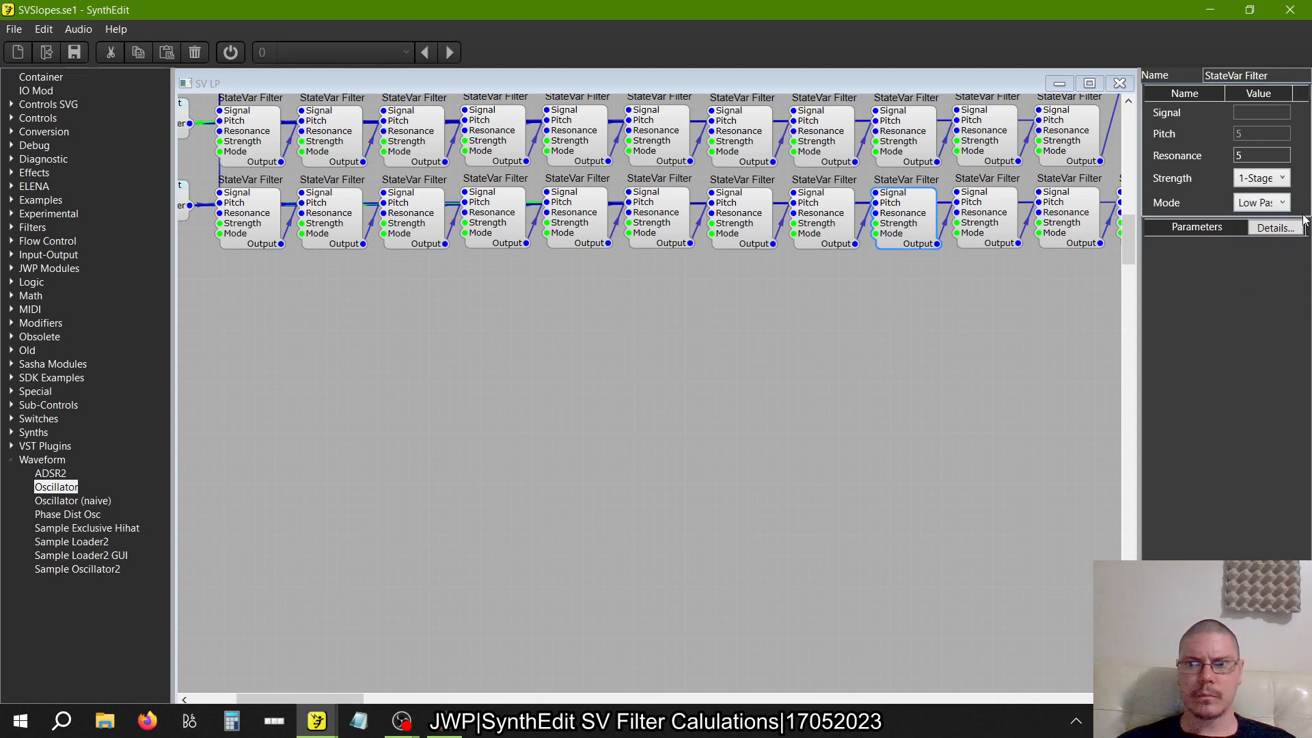
pyautogui.click(1261, 204)
pyautogui.click(1260, 237)
pyautogui.click(1010, 217)
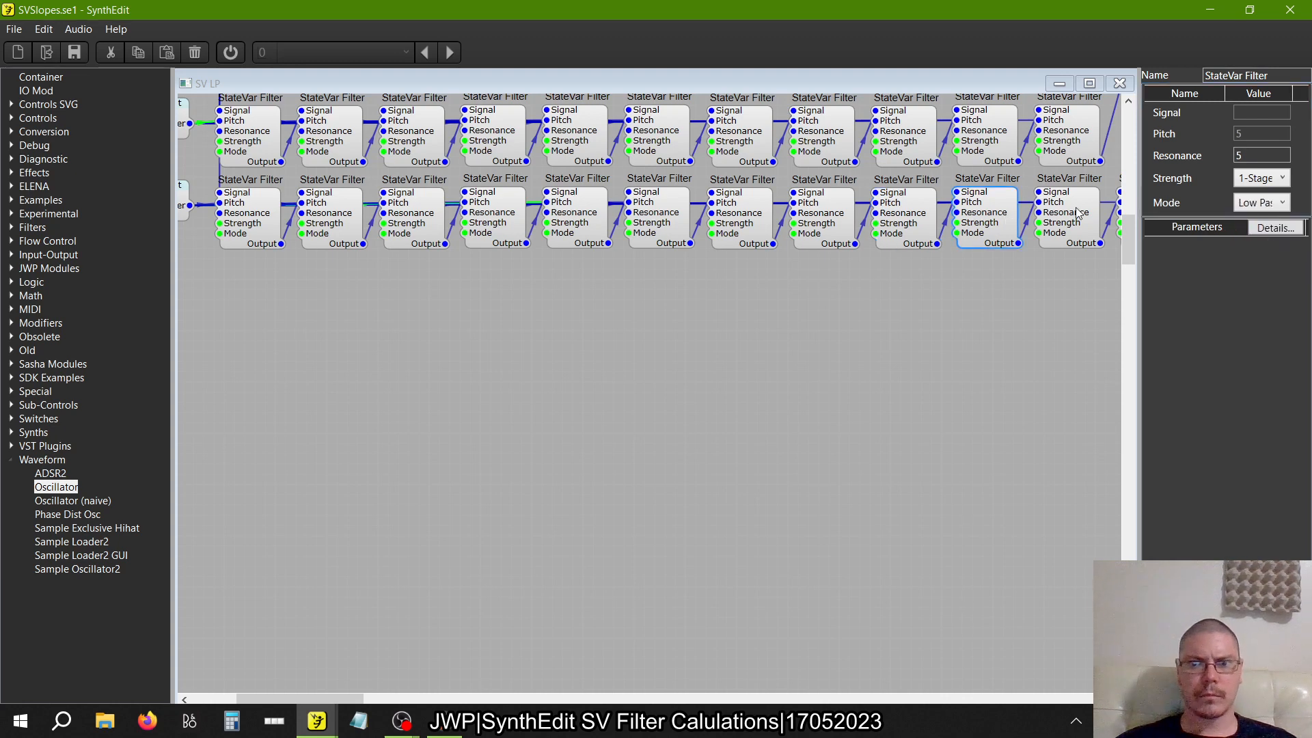
pyautogui.click(1244, 206)
pyautogui.click(1261, 238)
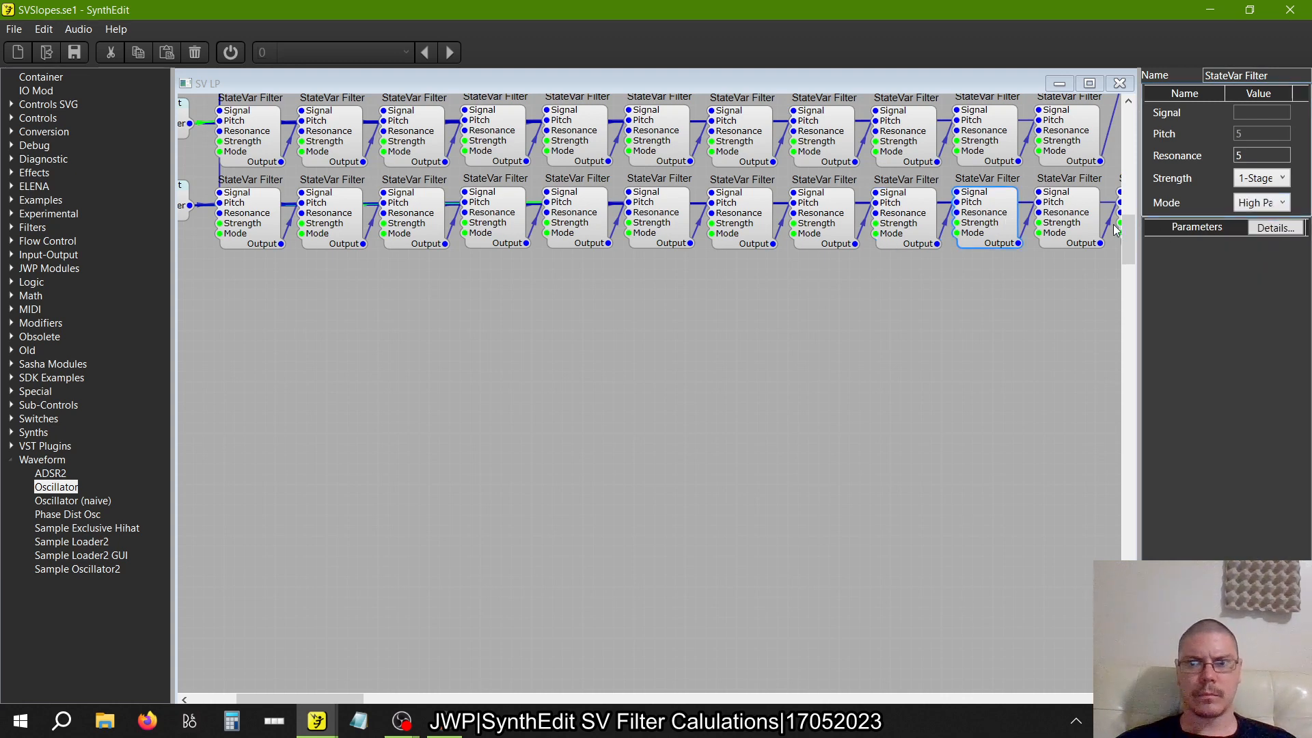
# Set the Mode of the eleventh and twelfth StateVar Filters in the twelve-filter row to High Pass
pyautogui.click(1073, 218)
pyautogui.click(1264, 205)
pyautogui.click(1260, 237)
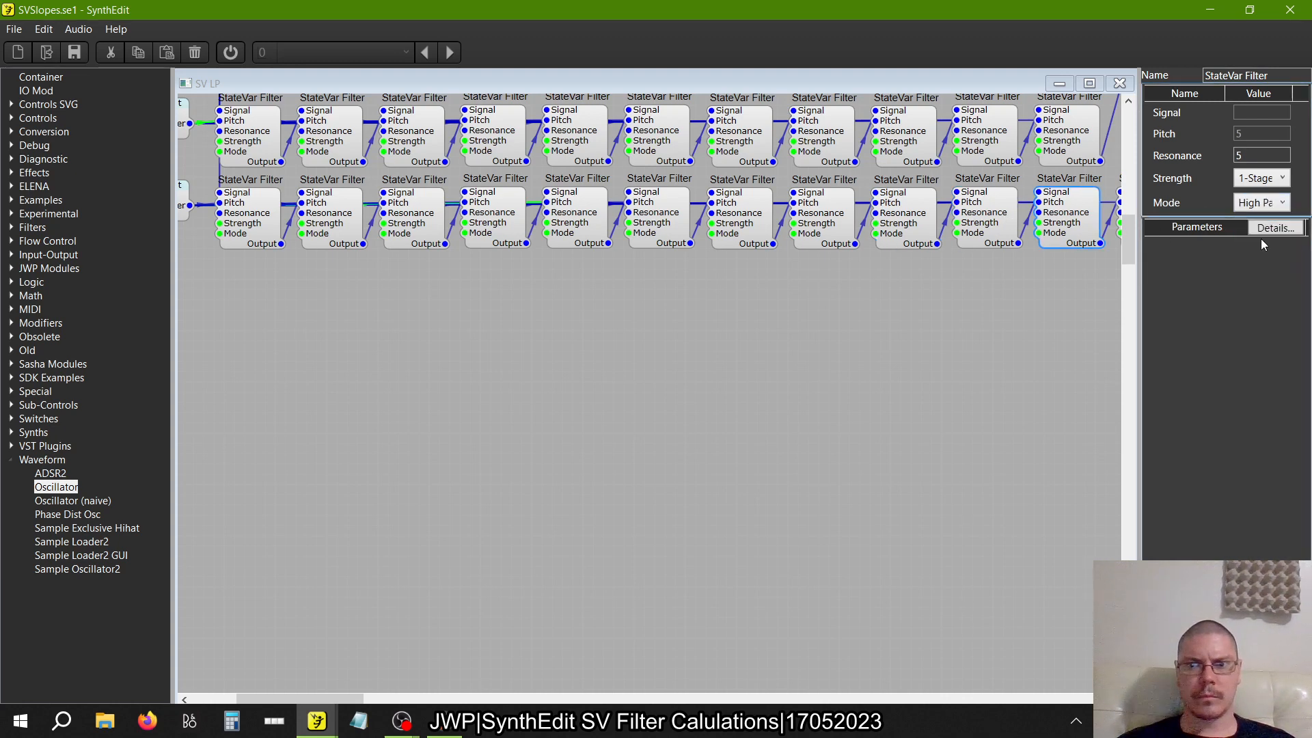
pyautogui.hscroll(3, 912, 435)
pyautogui.hscroll(2, 916, 440)
pyautogui.click(959, 215)
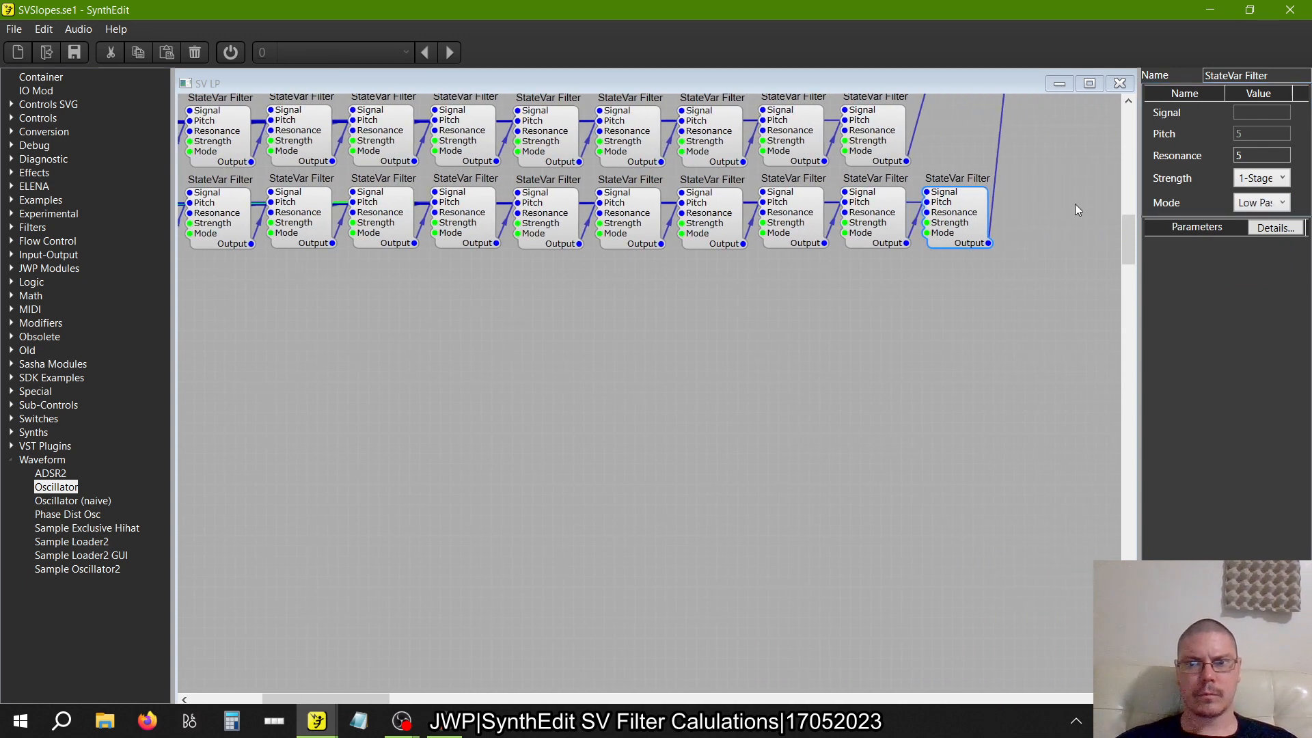
pyautogui.click(1282, 203)
pyautogui.click(1273, 241)
# Check the Mode setting of each StateVar Filter in the one-, two- and three-filter rows
pyautogui.hscroll(-3, 912, 442)
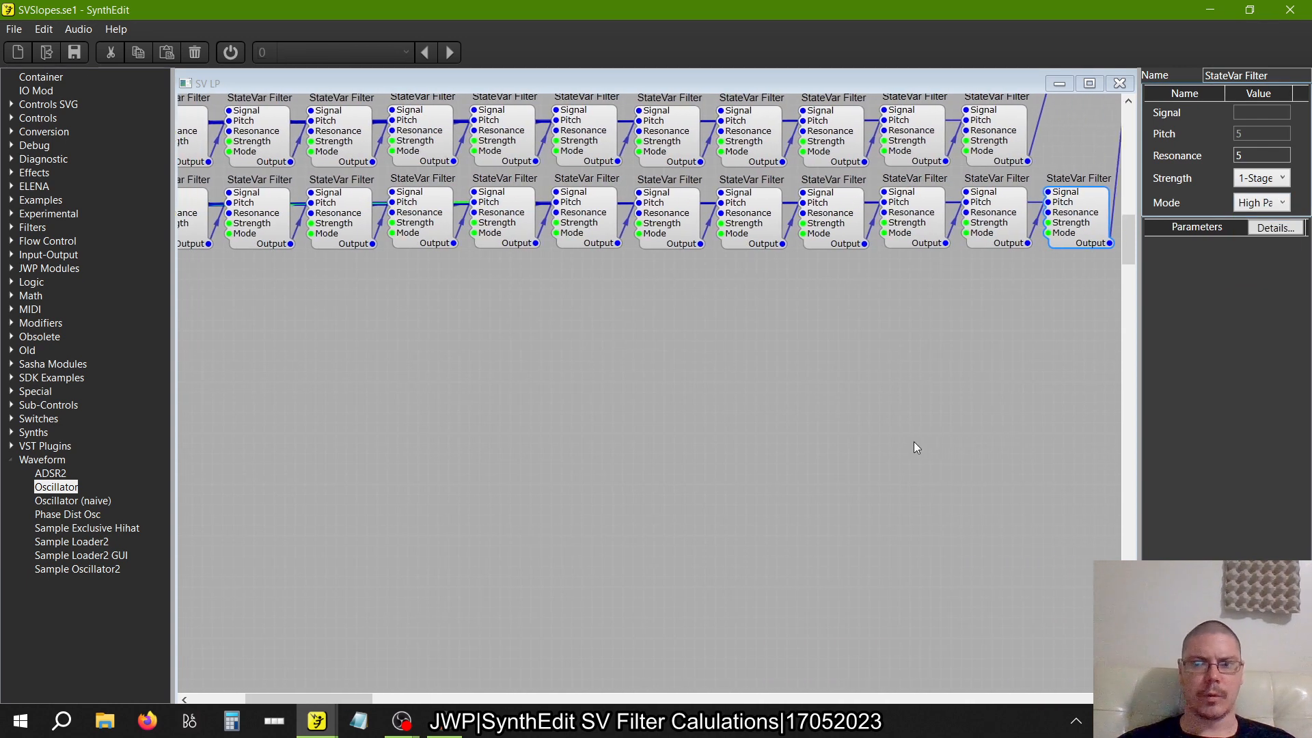
pyautogui.scroll(10, 913, 442)
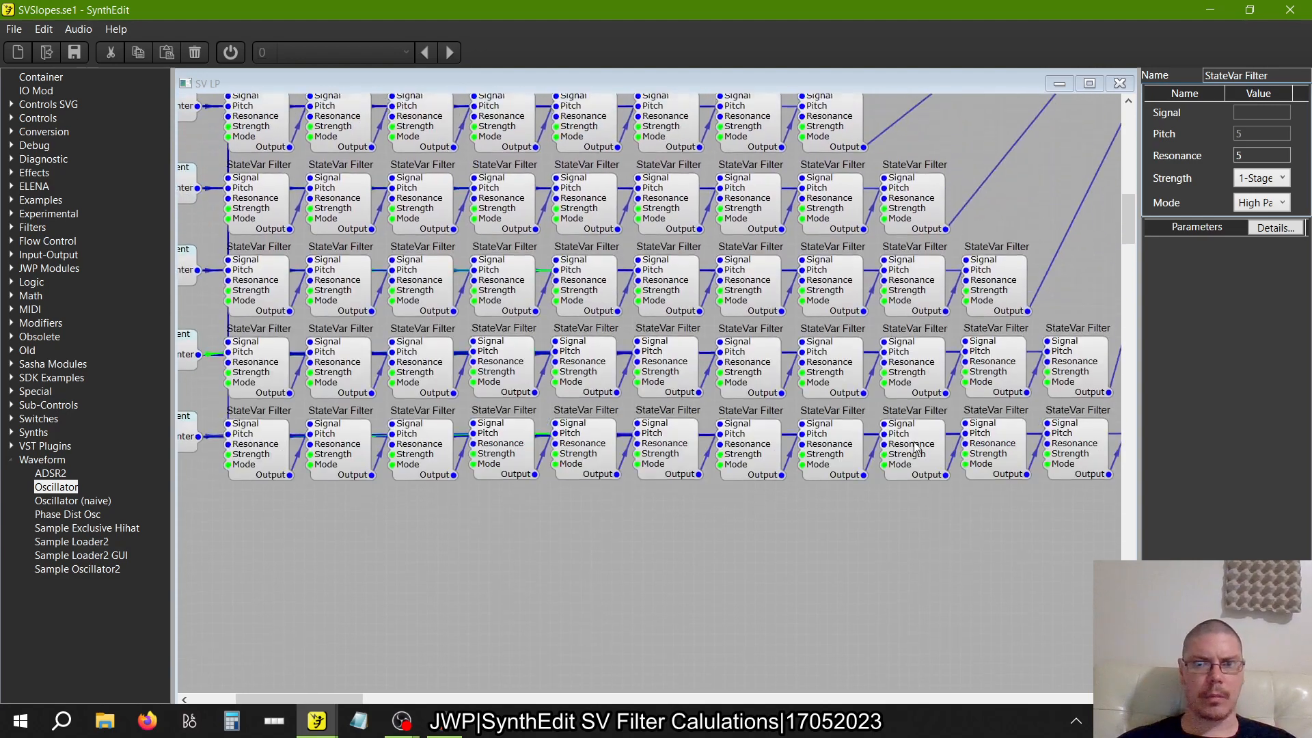
pyautogui.scroll(3, 914, 444)
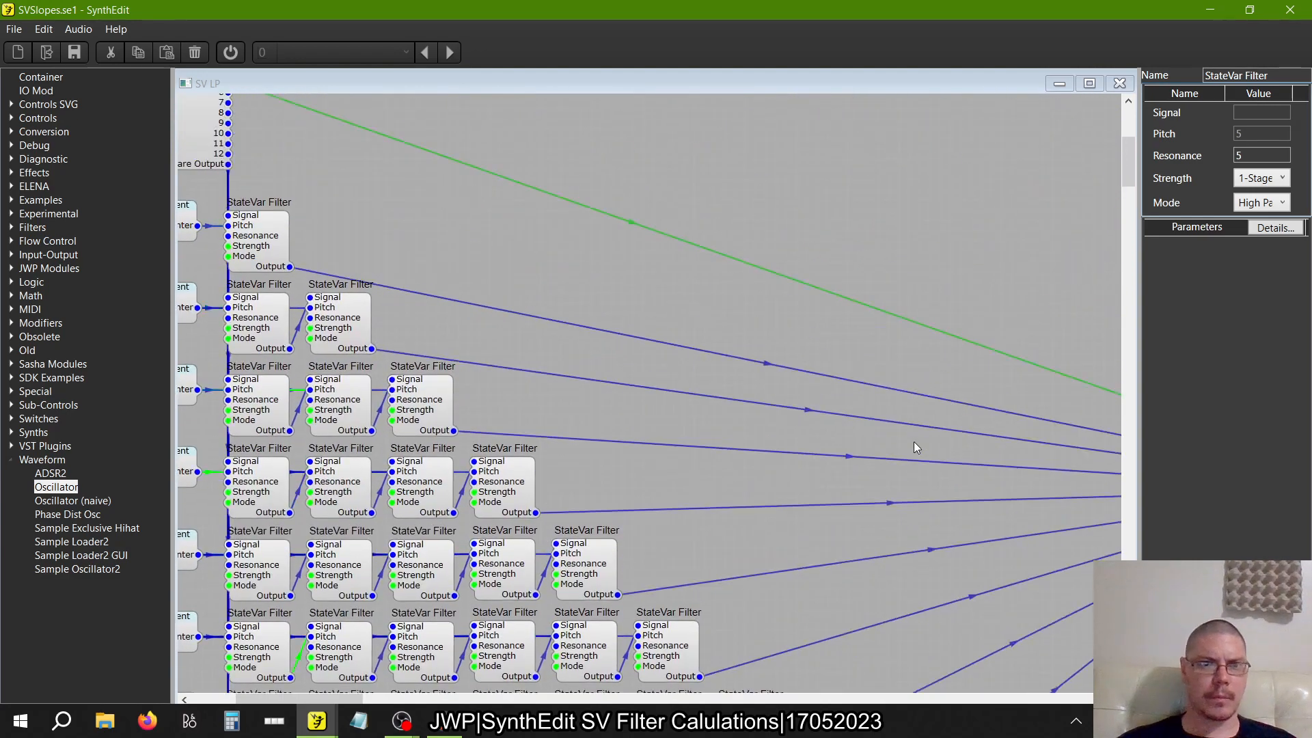
pyautogui.click(250, 241)
pyautogui.click(267, 316)
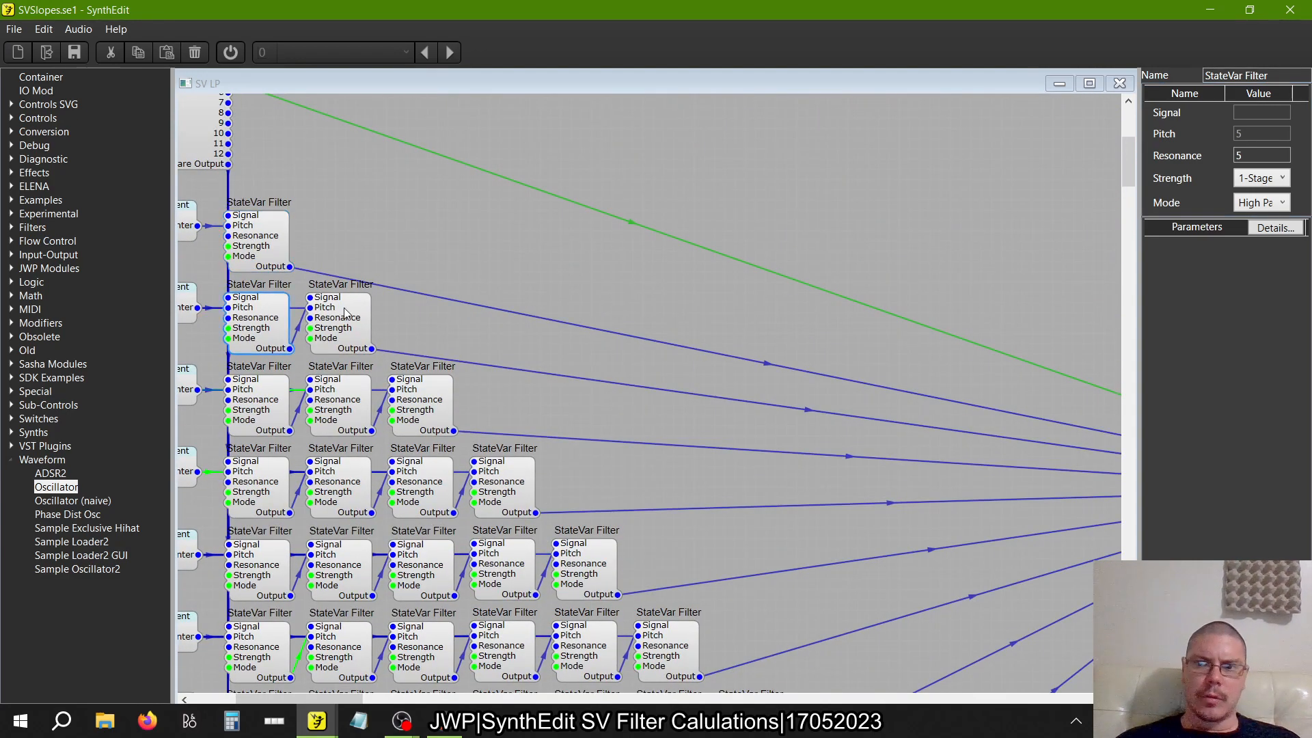
pyautogui.click(345, 315)
pyautogui.click(266, 403)
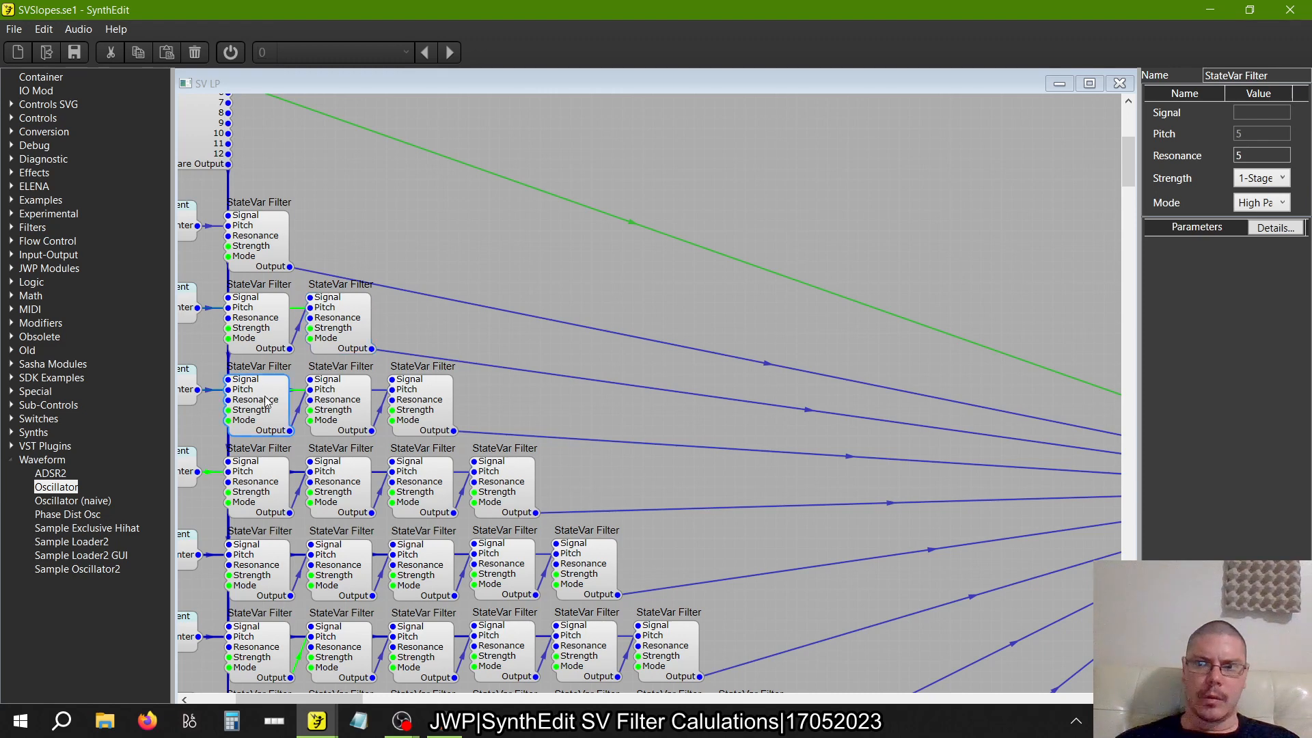
pyautogui.click(338, 405)
pyautogui.click(416, 405)
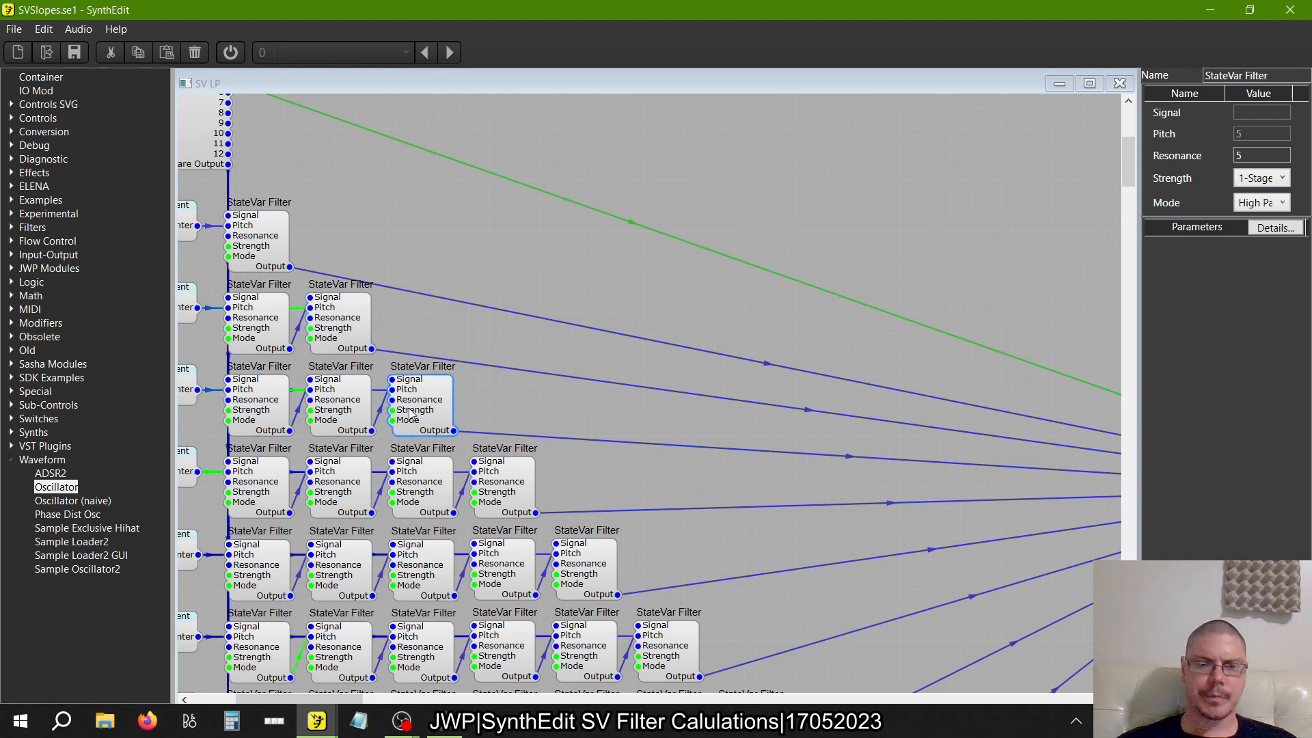
# Check the Mode setting of each StateVar Filter in the four-filter row
pyautogui.click(269, 490)
pyautogui.click(311, 490)
pyautogui.moveTo(310, 481); pyautogui.dragTo(362, 511)
pyautogui.click(433, 490)
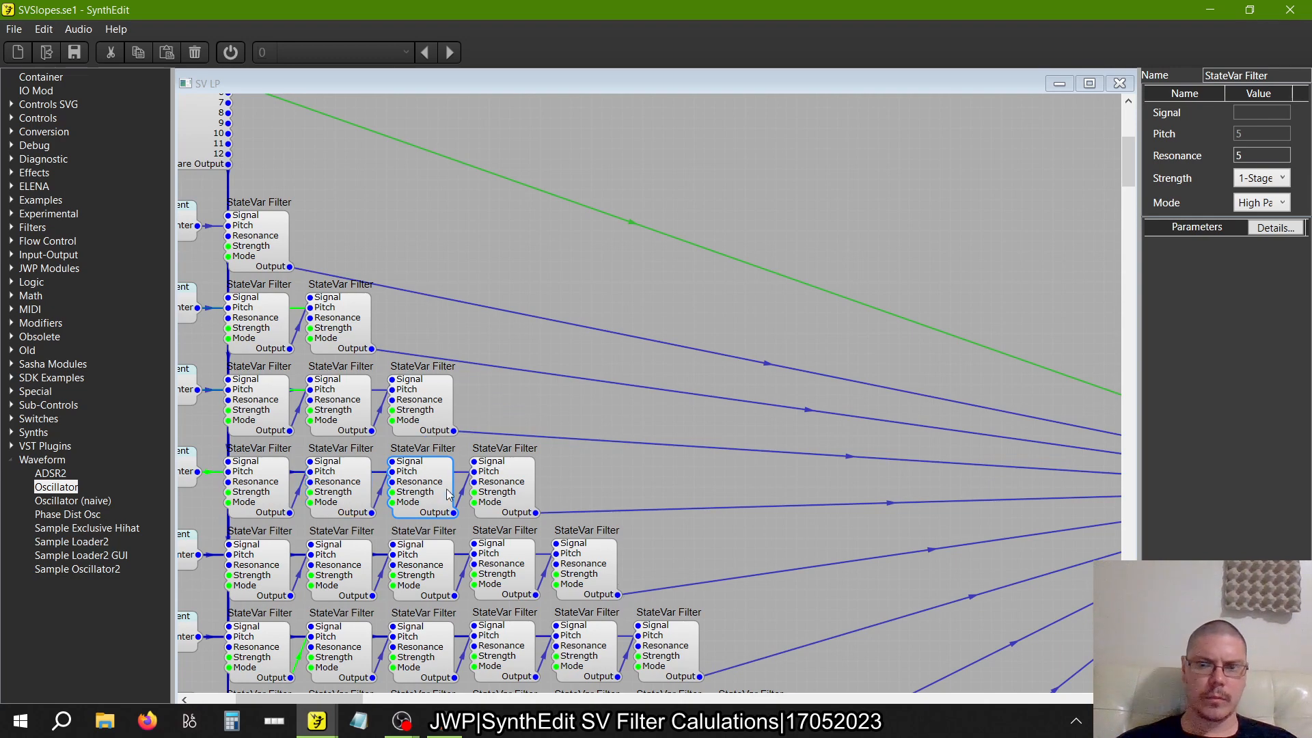
pyautogui.click(508, 497)
# Check the Mode setting of each StateVar Filter in the five-filter row
pyautogui.scroll(-8, 508, 496)
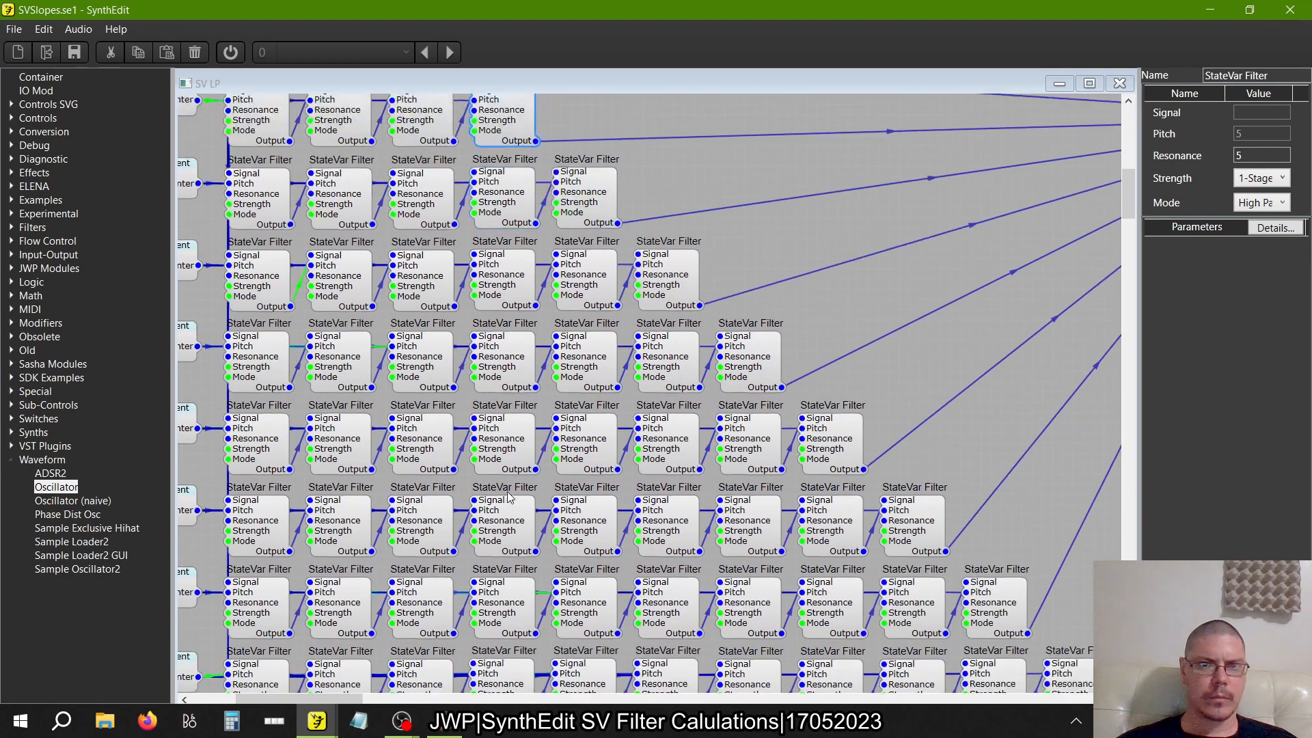
pyautogui.scroll(-1, 508, 496)
pyautogui.click(259, 166)
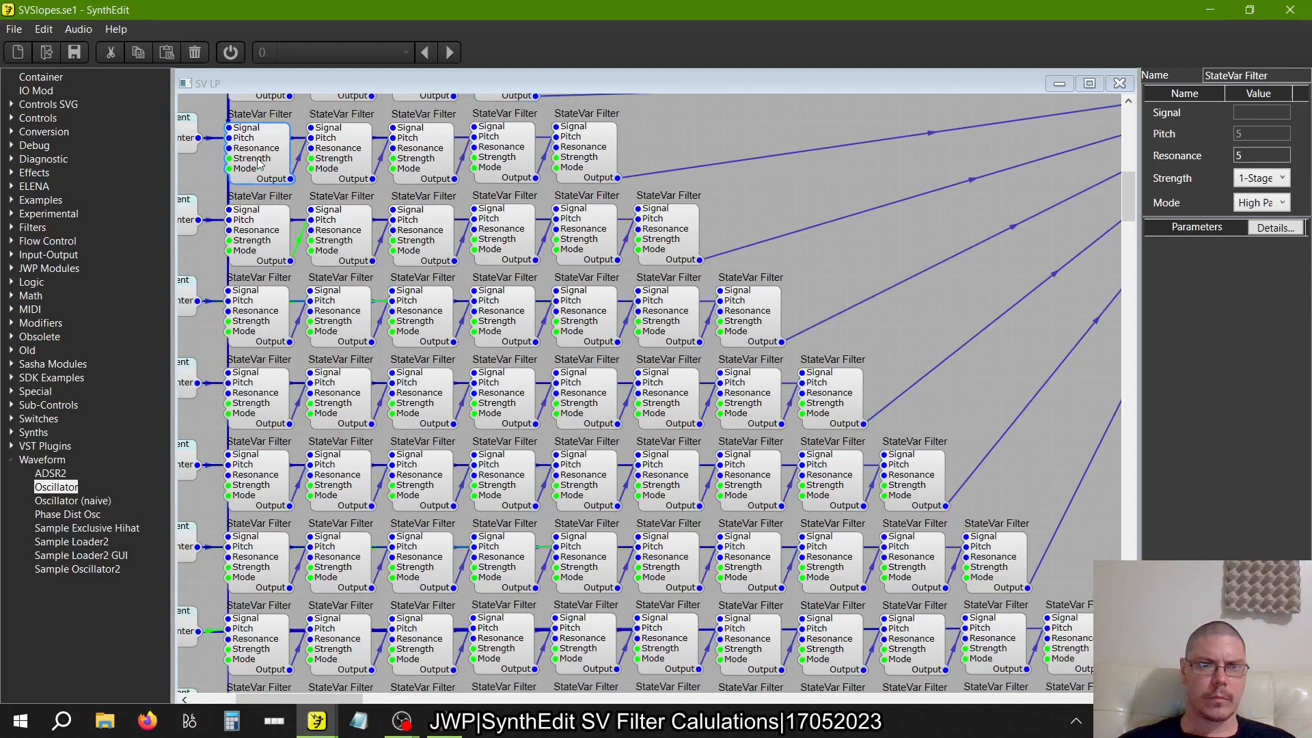
pyautogui.click(359, 164)
pyautogui.click(421, 167)
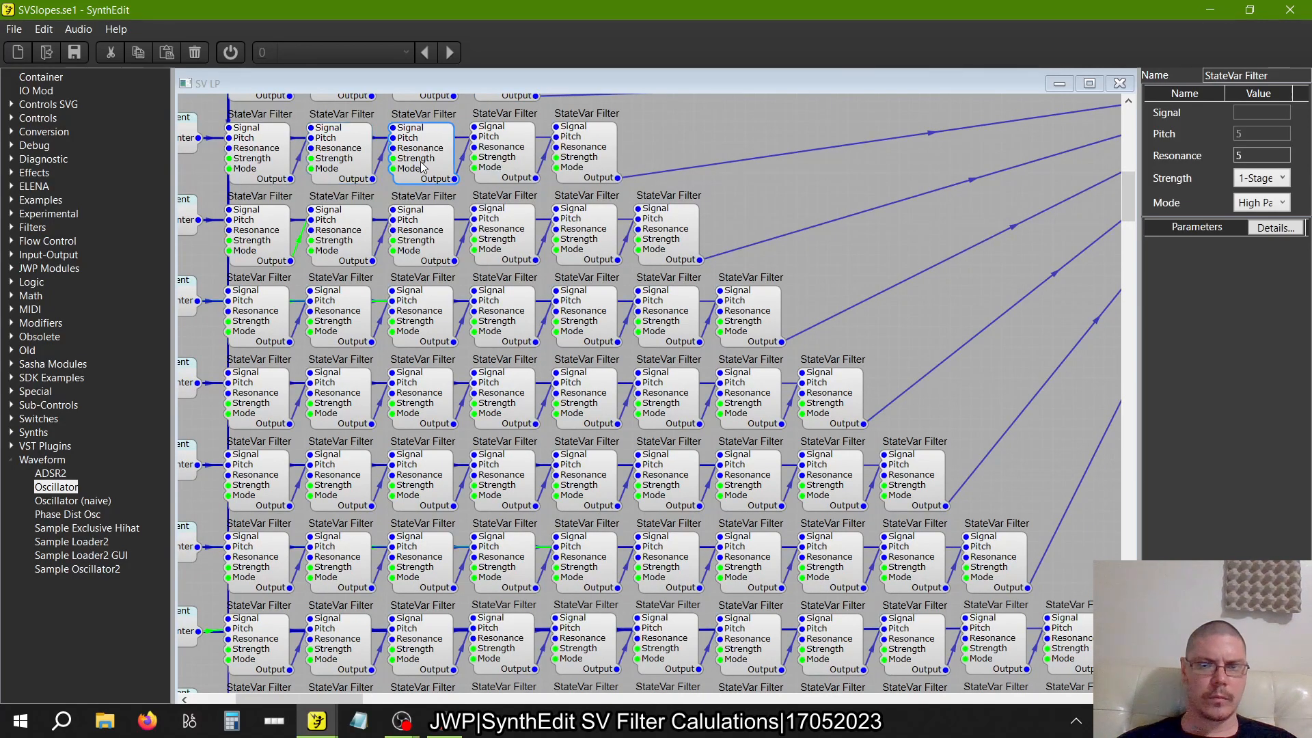
pyautogui.click(503, 164)
pyautogui.click(594, 161)
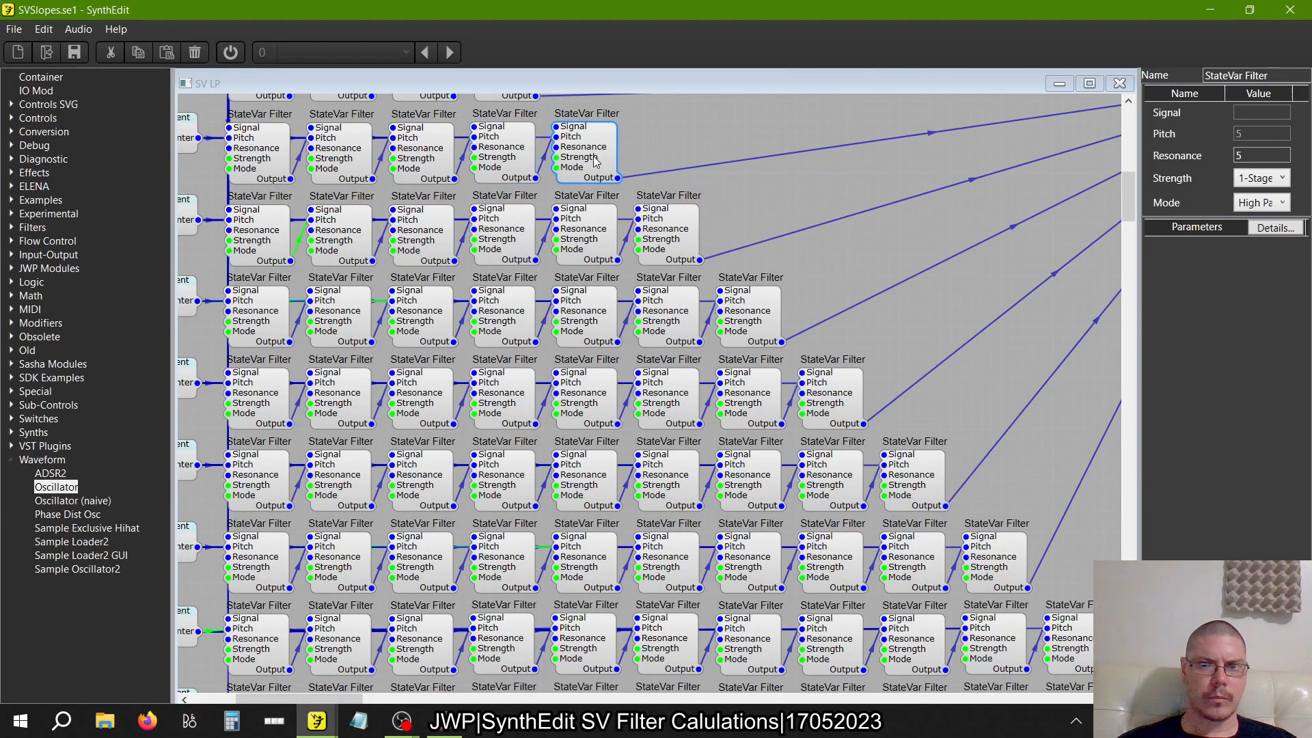
# Check the Mode setting of each StateVar Filter in the six-filter row
pyautogui.click(691, 242)
pyautogui.click(614, 241)
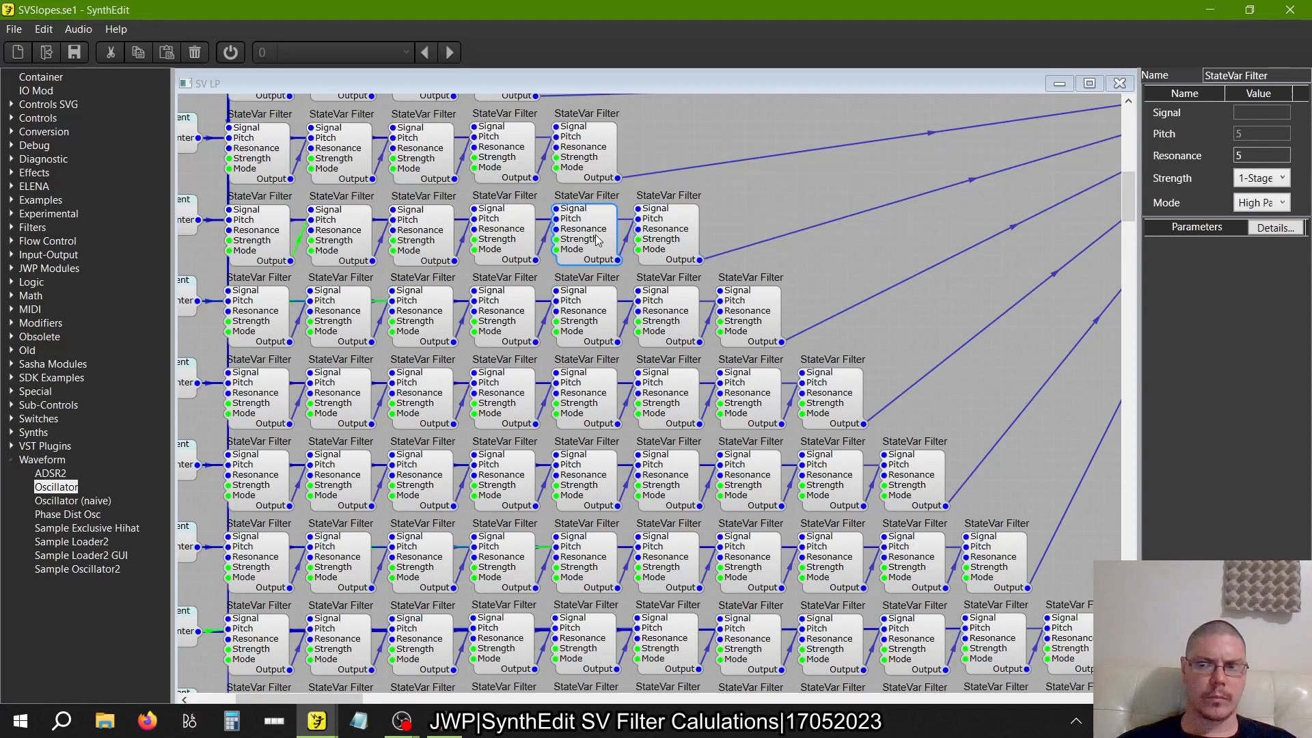
pyautogui.click(510, 238)
pyautogui.click(426, 237)
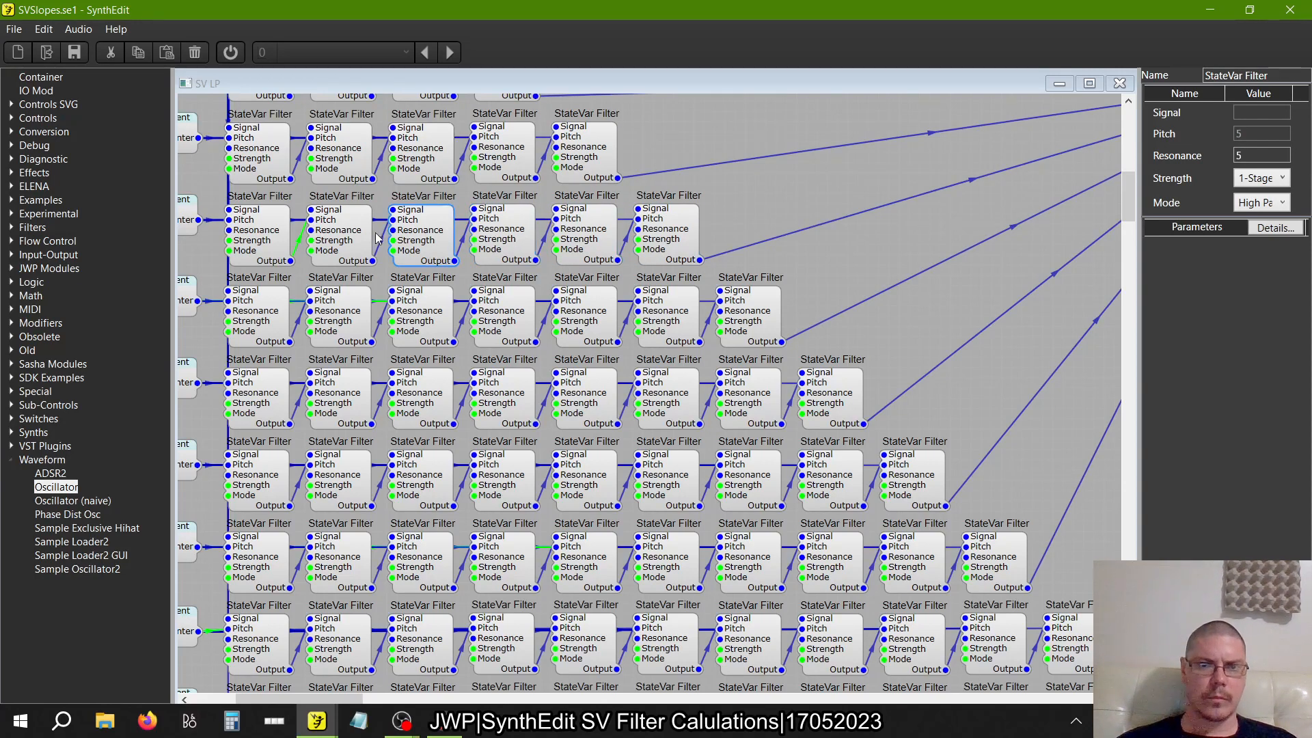
pyautogui.click(349, 237)
pyautogui.click(271, 245)
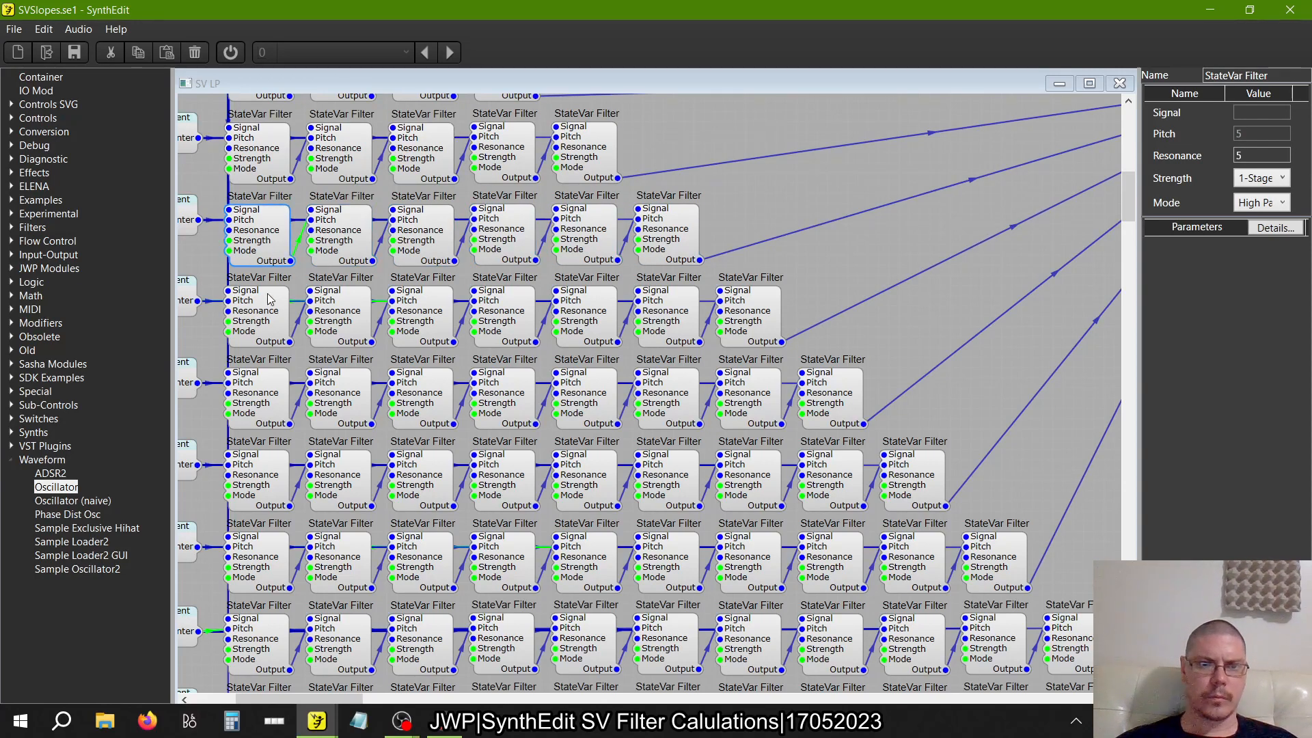
# Check the Mode setting of each StateVar Filter in the seven-filter row
pyautogui.click(268, 326)
pyautogui.click(364, 324)
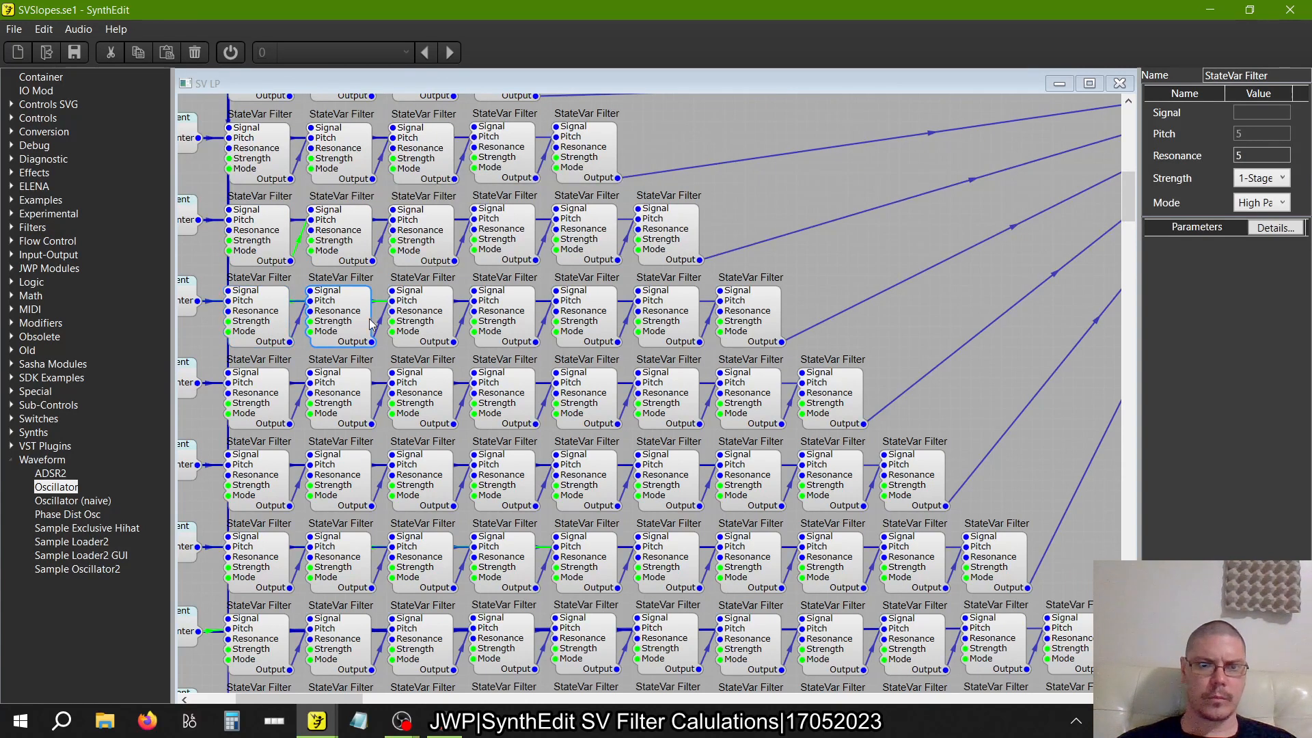
pyautogui.click(434, 325)
pyautogui.click(516, 326)
pyautogui.click(599, 326)
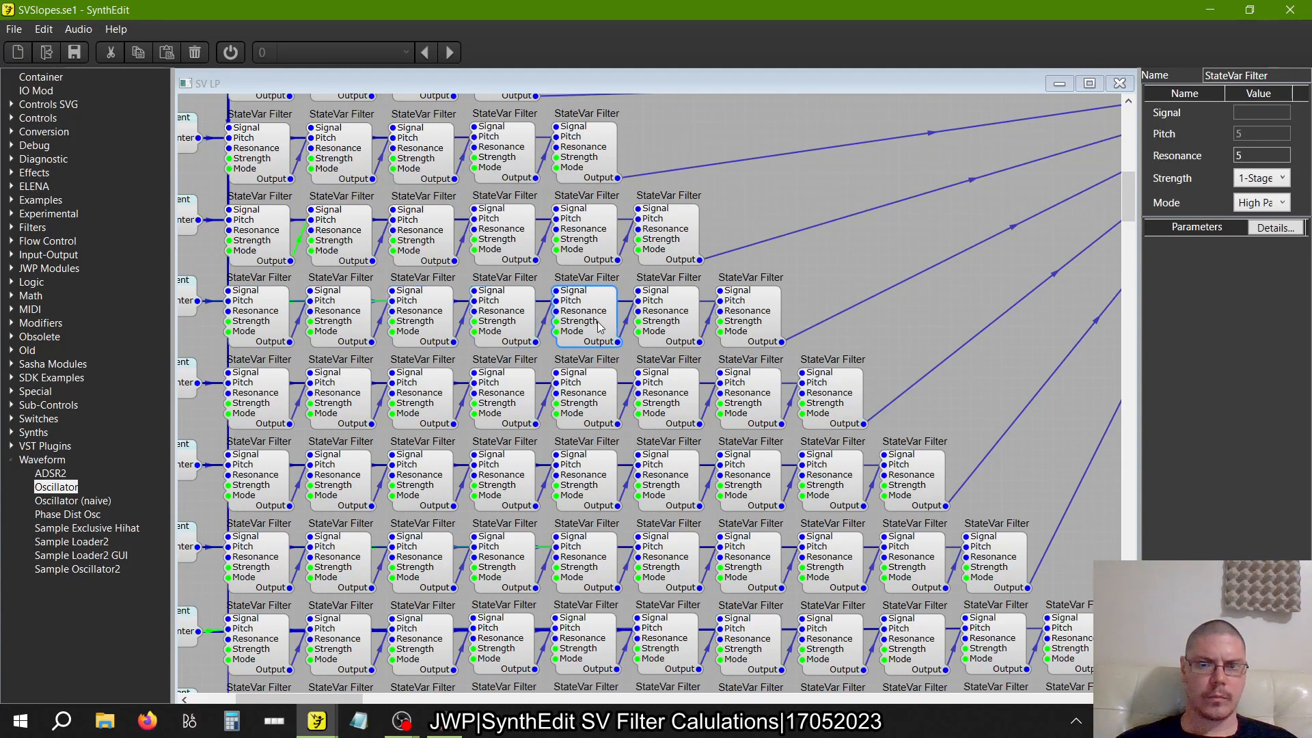
pyautogui.click(670, 330)
pyautogui.click(748, 327)
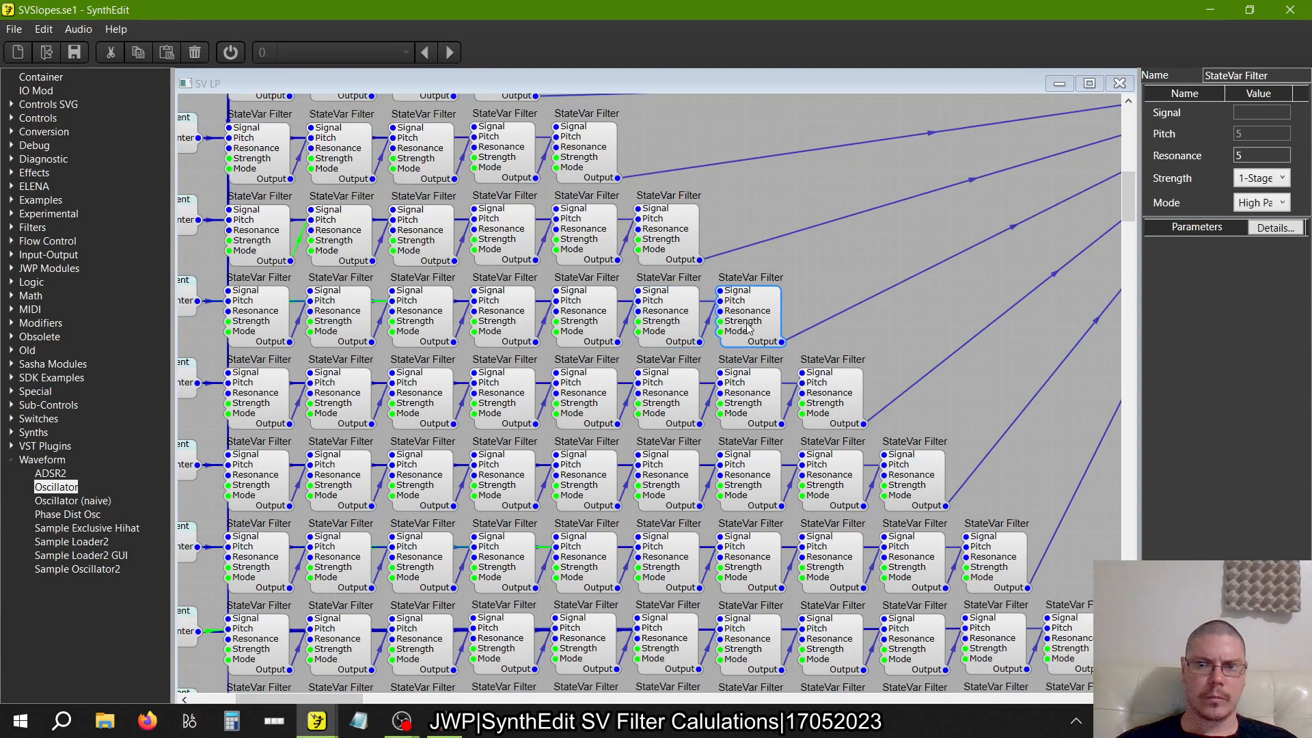
# Check the Mode setting of each StateVar Filter in the eight-filter row
pyautogui.click(842, 403)
pyautogui.click(751, 408)
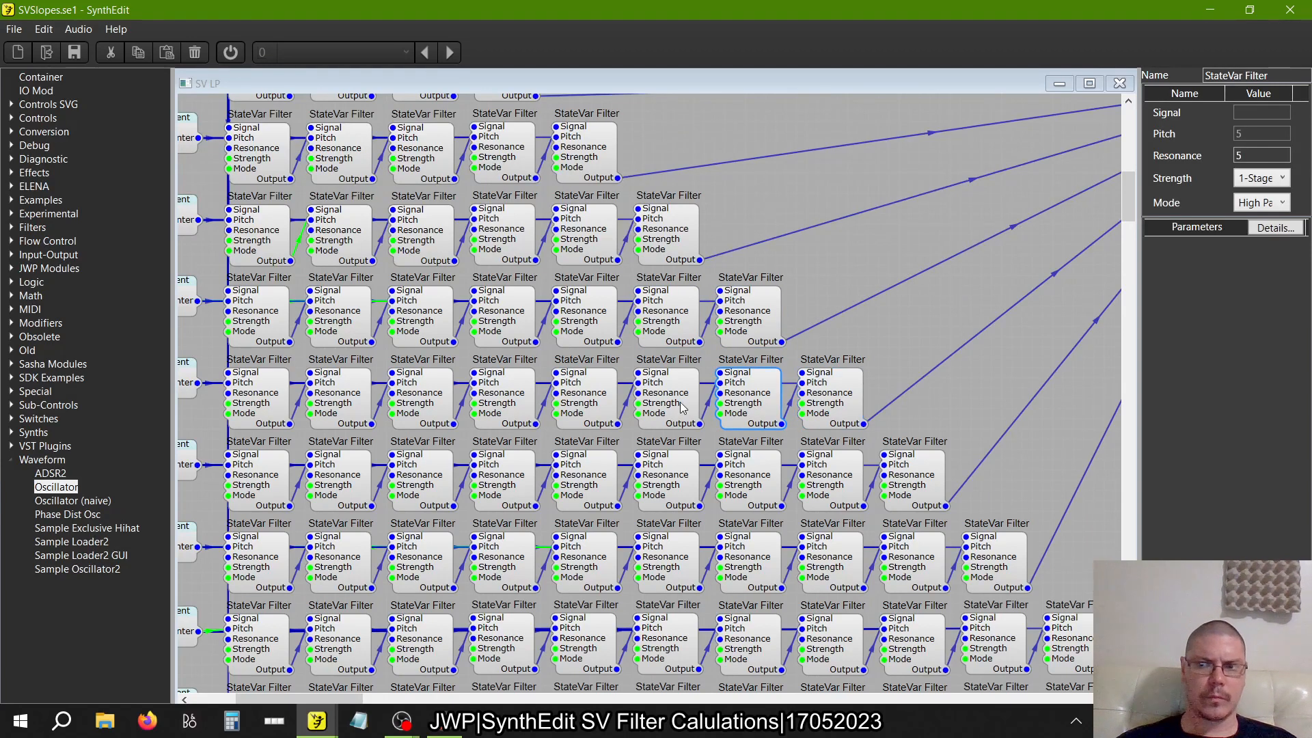
pyautogui.click(652, 408)
pyautogui.click(584, 407)
pyautogui.click(509, 405)
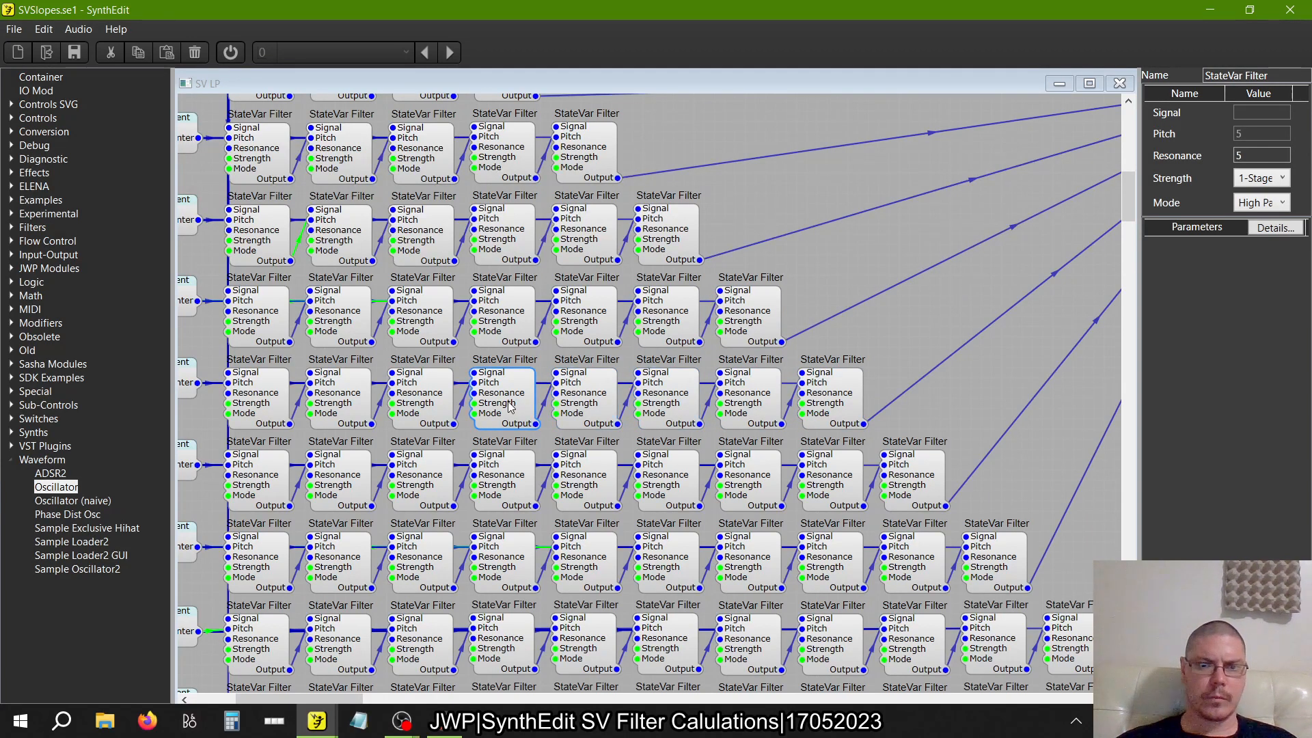
pyautogui.click(408, 400)
pyautogui.click(343, 401)
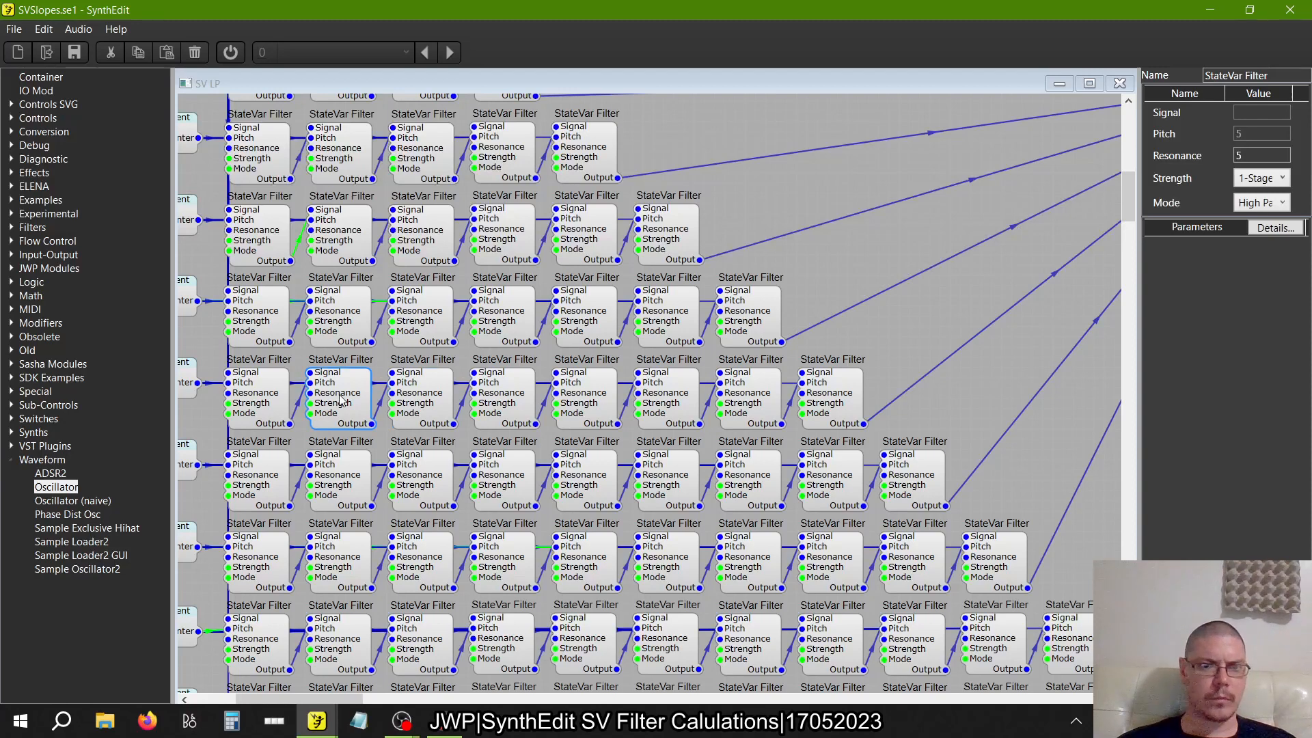
pyautogui.click(266, 402)
# Check the Mode setting of each StateVar Filter in the nine-filter row
pyautogui.scroll(-4, 266, 402)
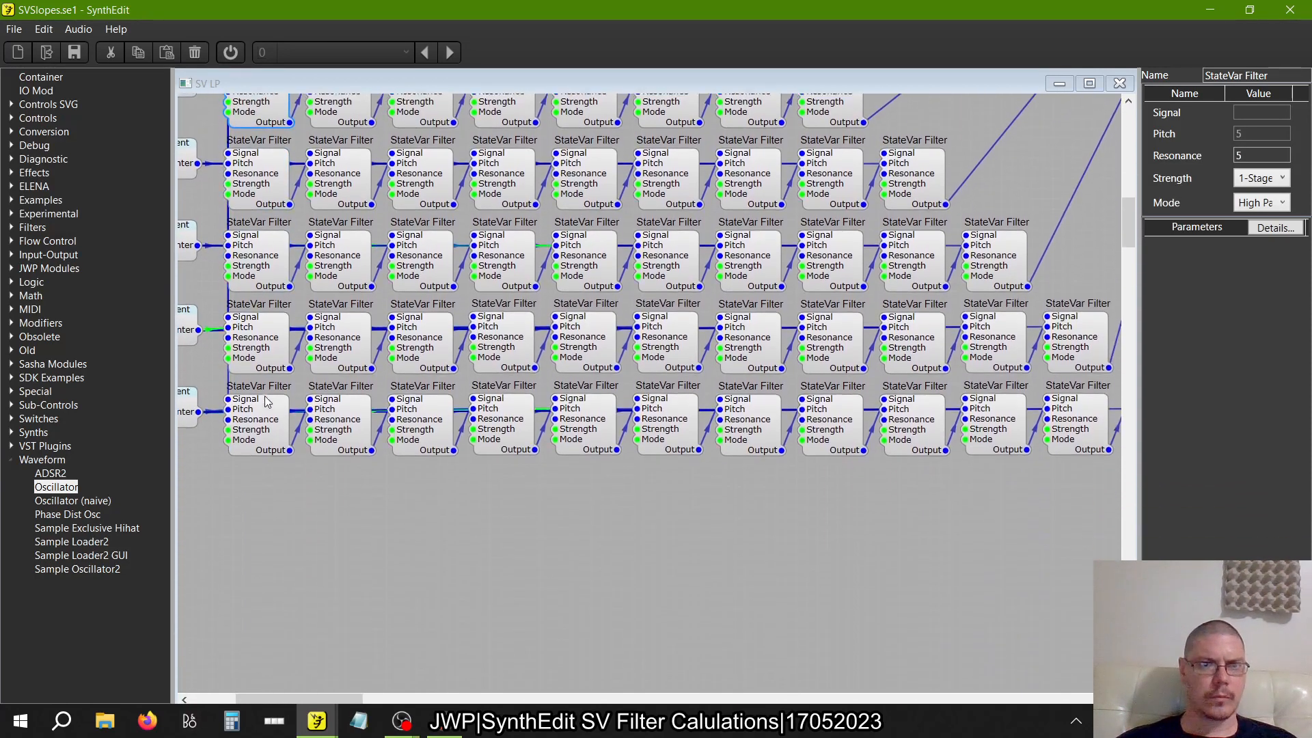
pyautogui.click(262, 152)
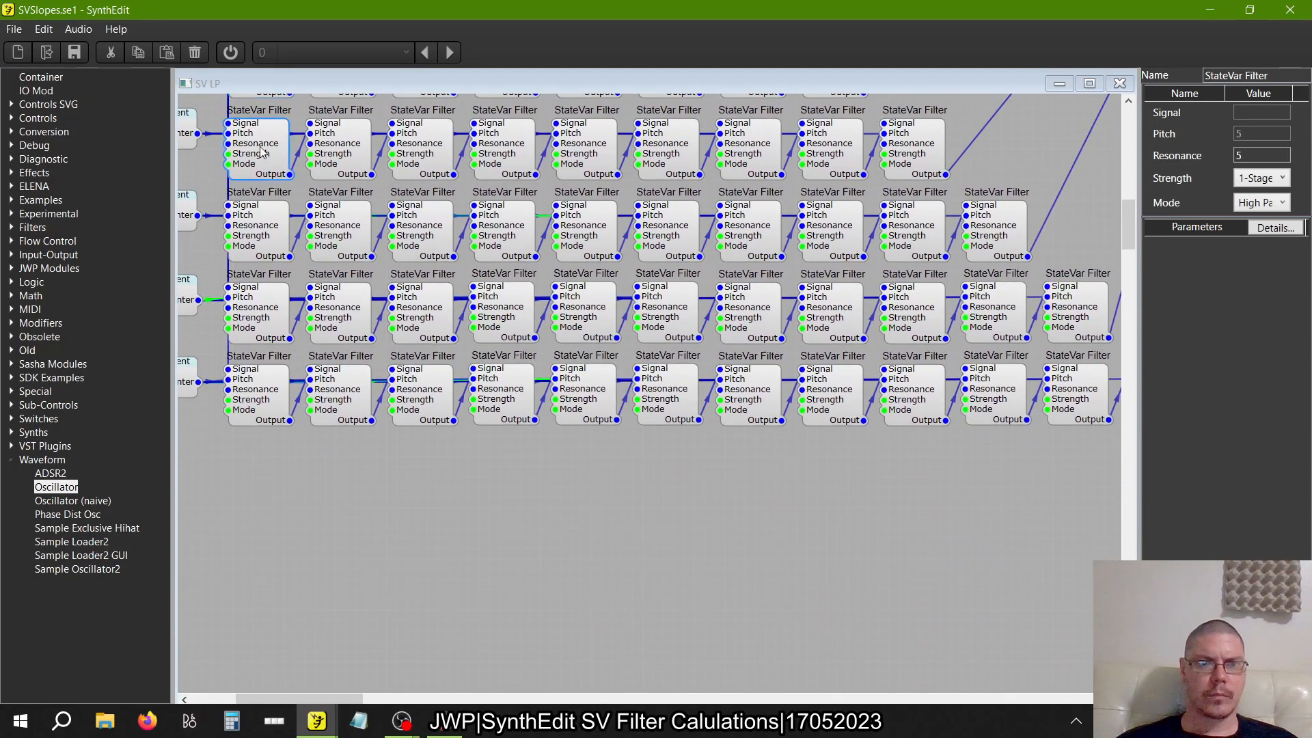
pyautogui.click(339, 158)
pyautogui.click(429, 156)
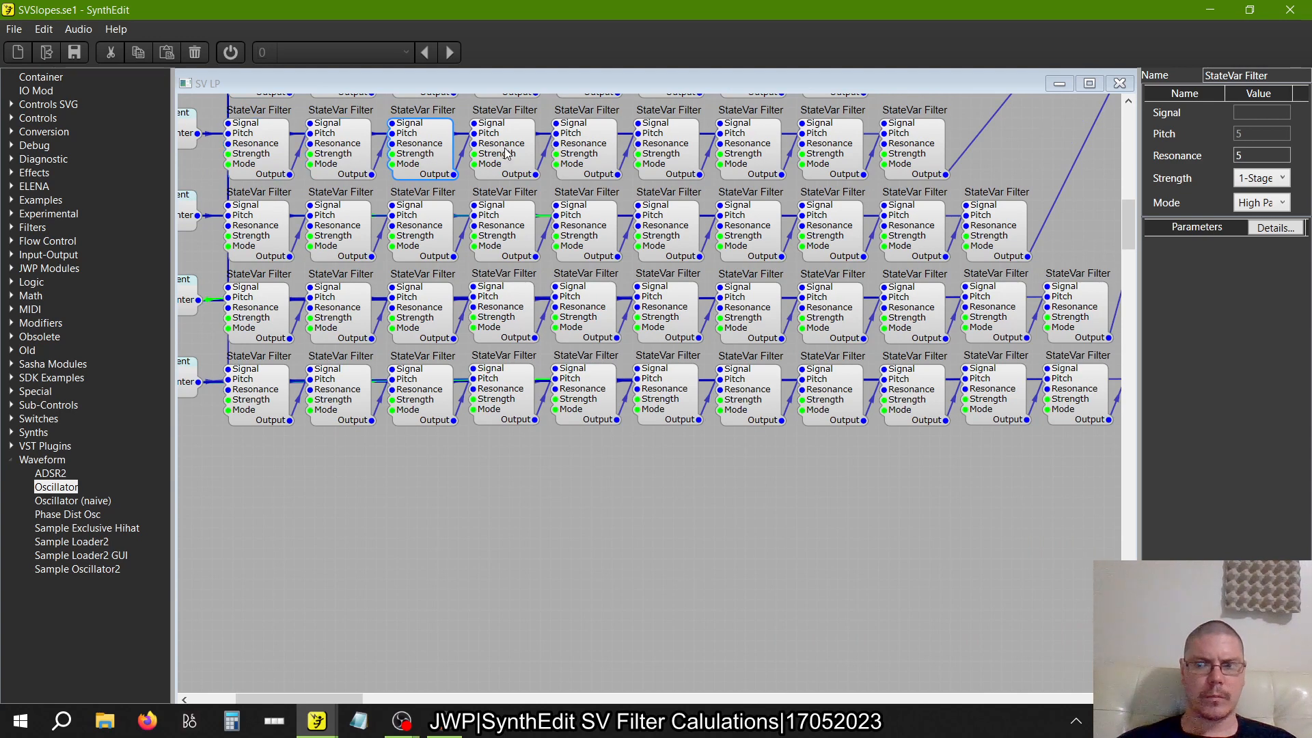
pyautogui.click(506, 151)
pyautogui.click(592, 154)
pyautogui.click(674, 154)
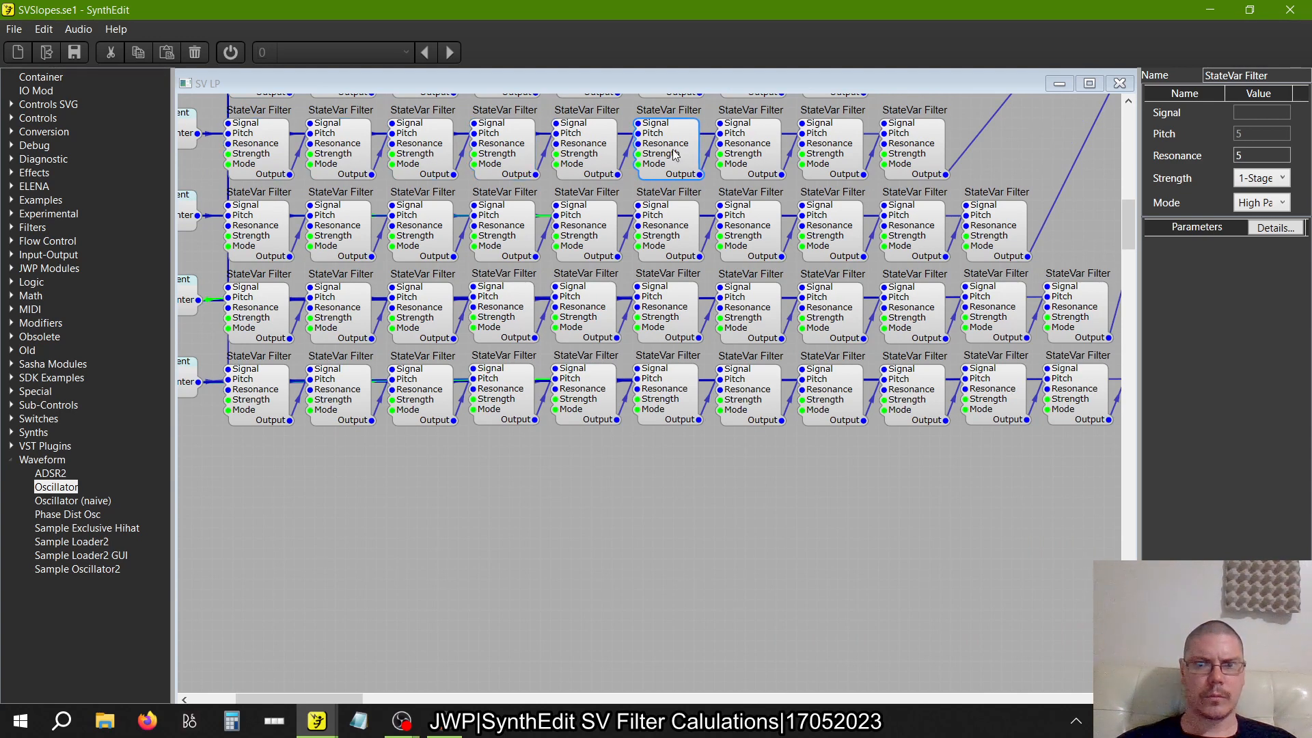
pyautogui.click(749, 156)
pyautogui.click(832, 160)
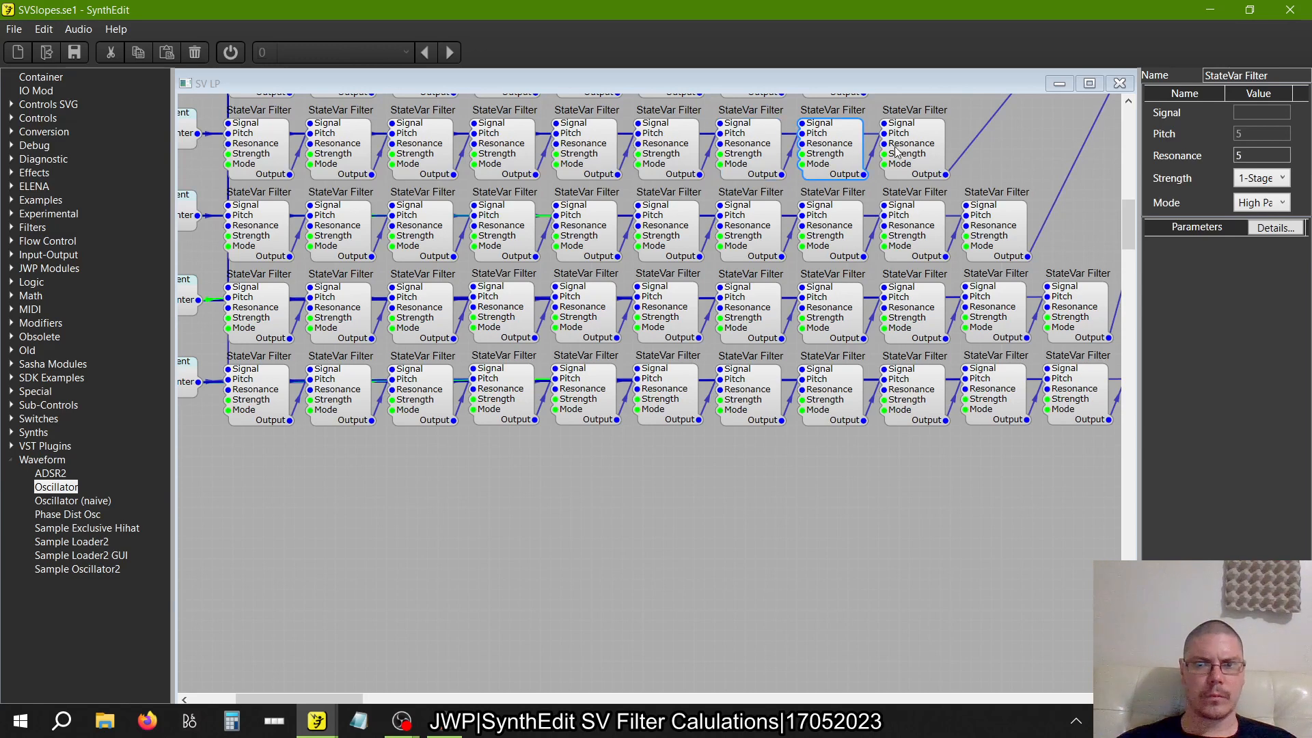
pyautogui.click(920, 152)
# Check the Mode setting of each StateVar Filter in the ten-filter row
pyautogui.scroll(-3, 1028, 177)
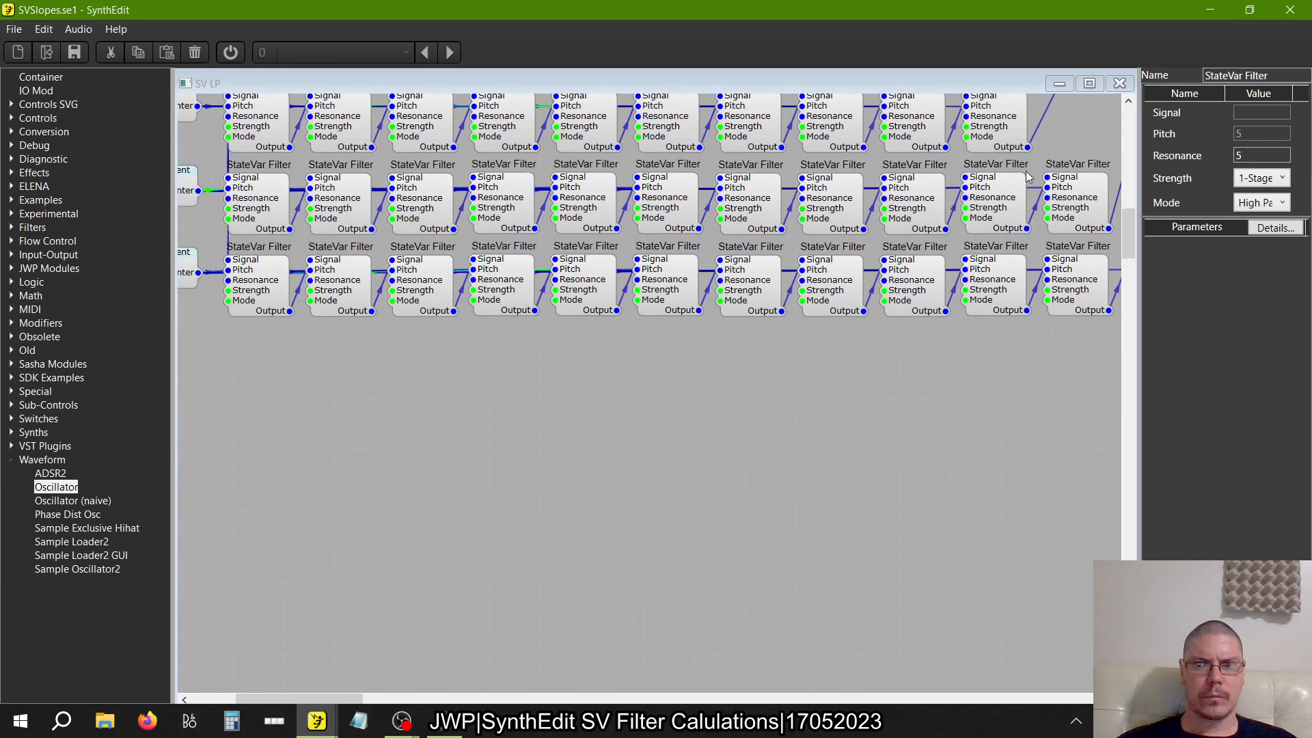
pyautogui.click(1011, 136)
pyautogui.click(913, 131)
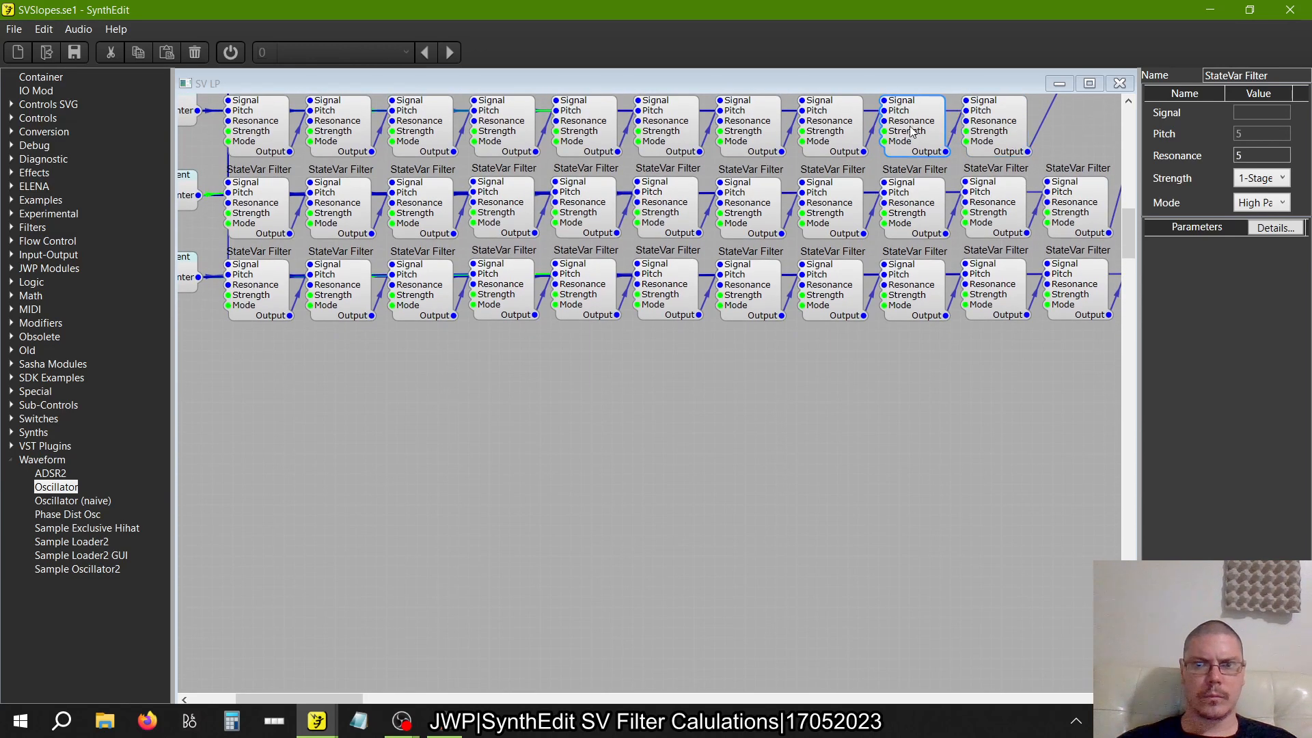
pyautogui.click(845, 133)
pyautogui.click(746, 131)
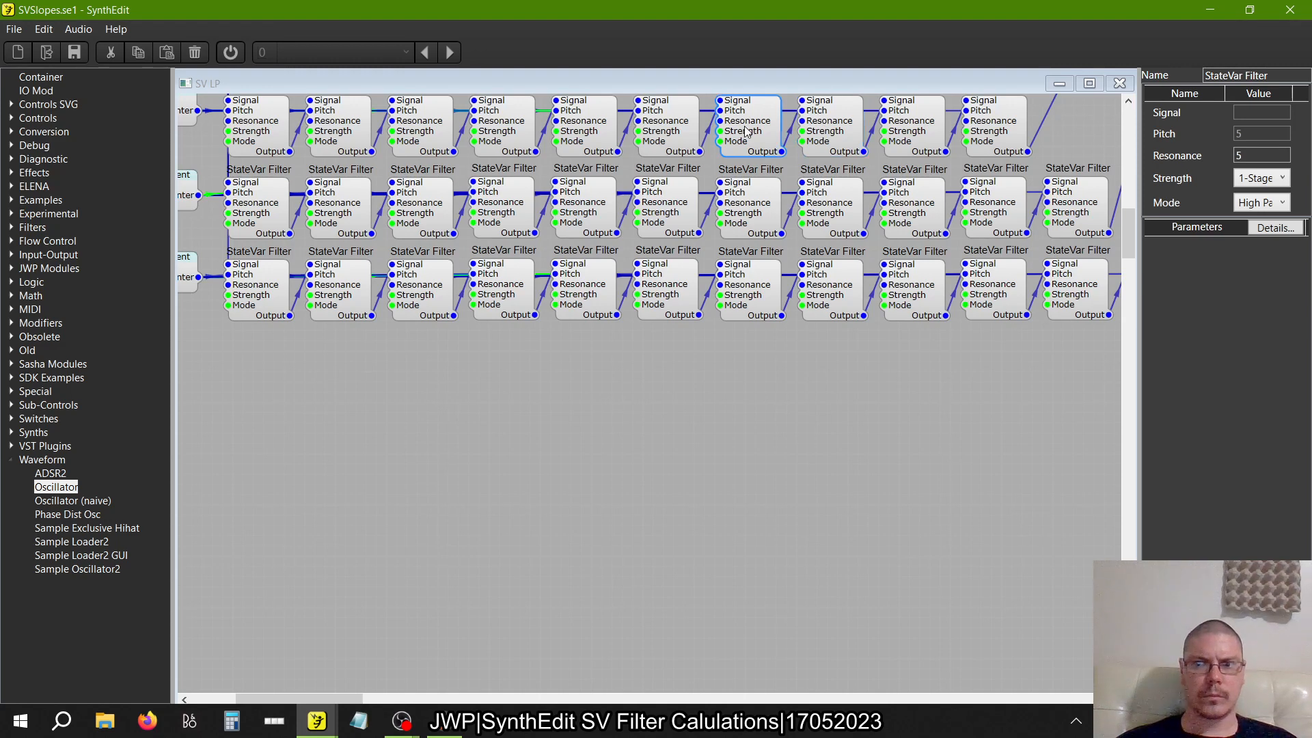
pyautogui.click(666, 130)
pyautogui.click(574, 134)
pyautogui.click(506, 135)
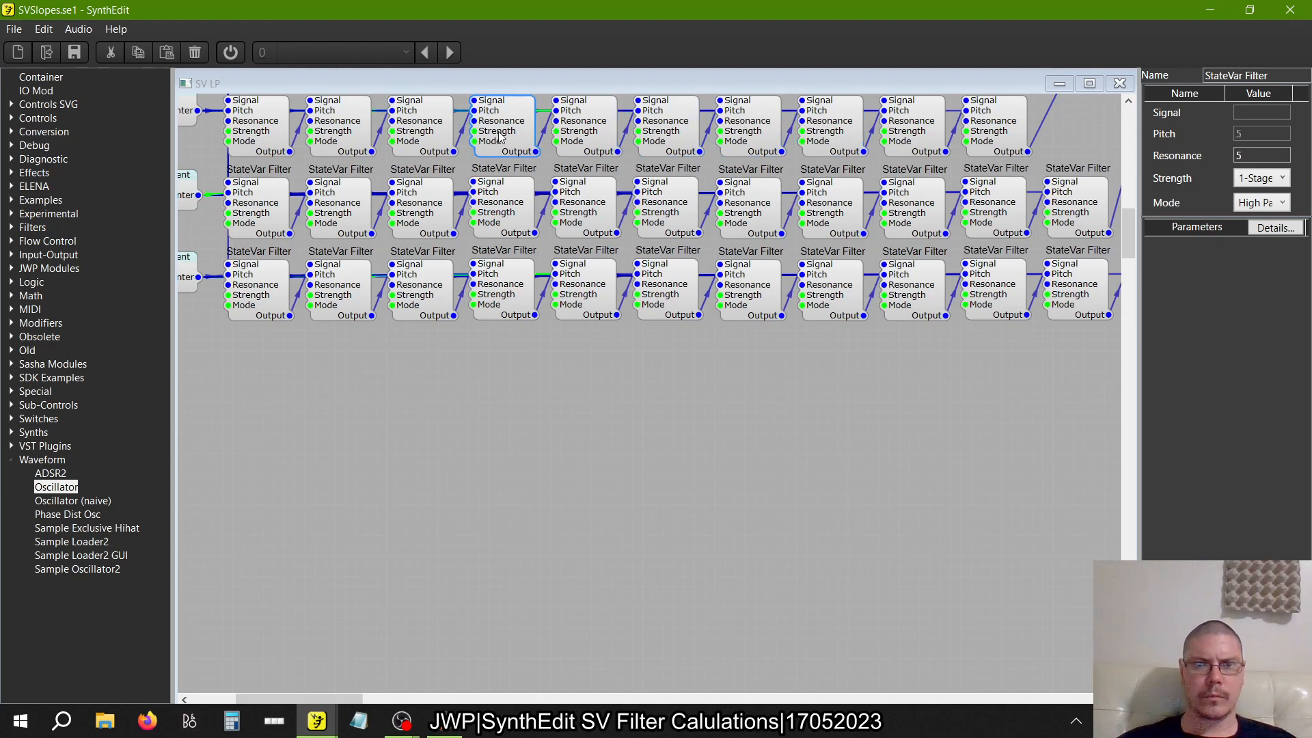
pyautogui.click(416, 128)
pyautogui.click(342, 131)
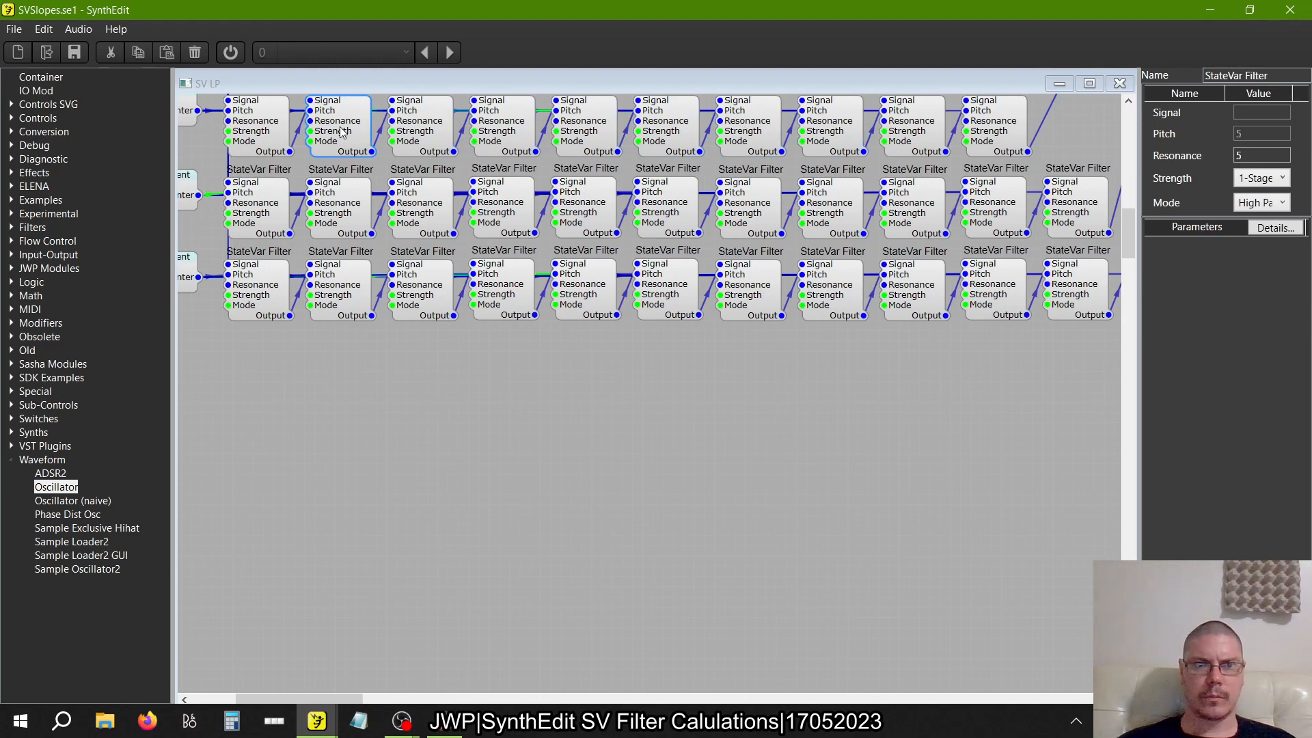
pyautogui.click(257, 136)
# Check the Mode setting of each StateVar Filter in the eleven-filter row
pyautogui.click(291, 210)
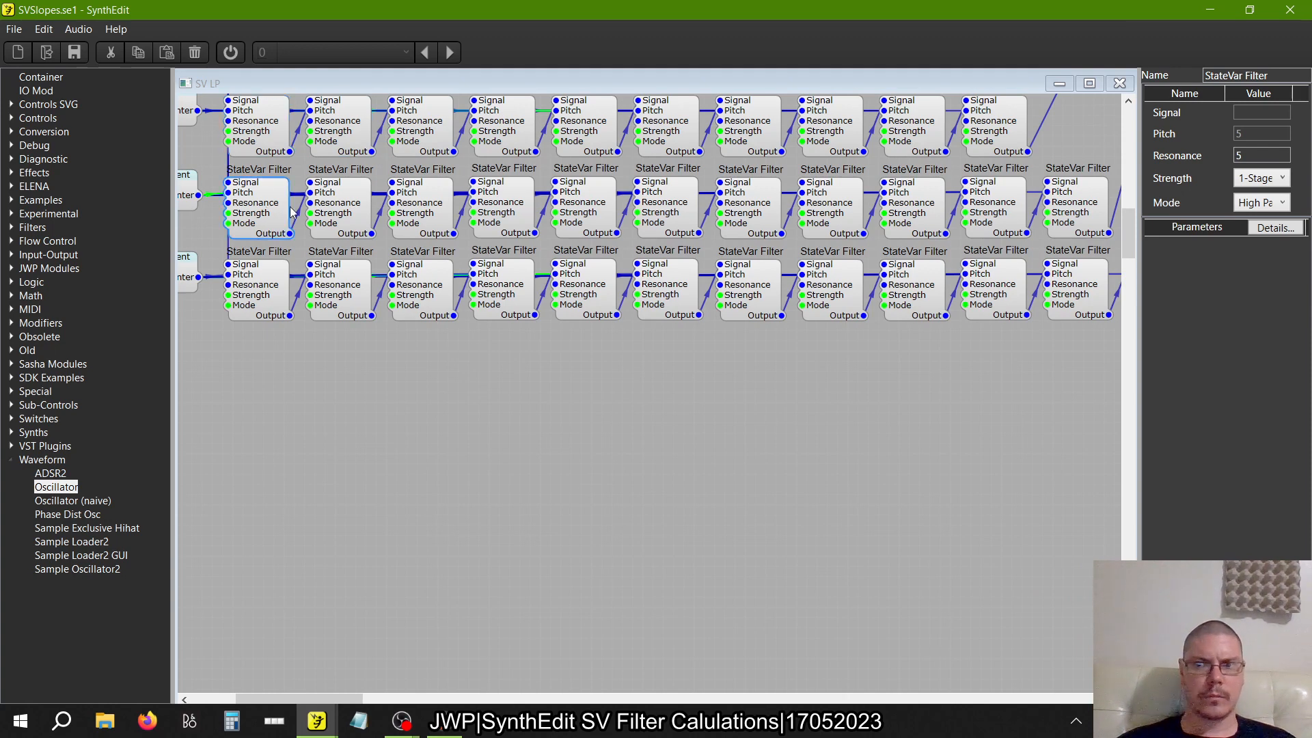
pyautogui.click(353, 210)
pyautogui.click(431, 211)
pyautogui.click(515, 211)
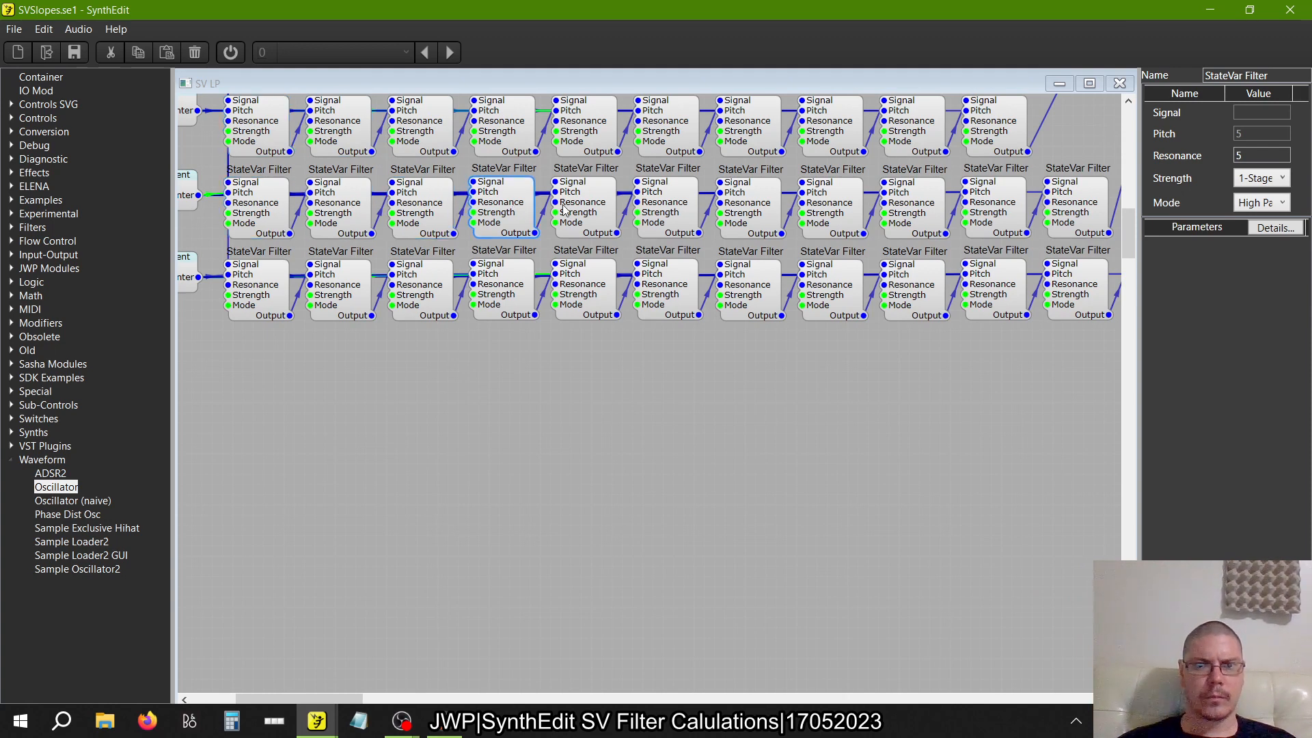
pyautogui.click(588, 209)
pyautogui.click(670, 211)
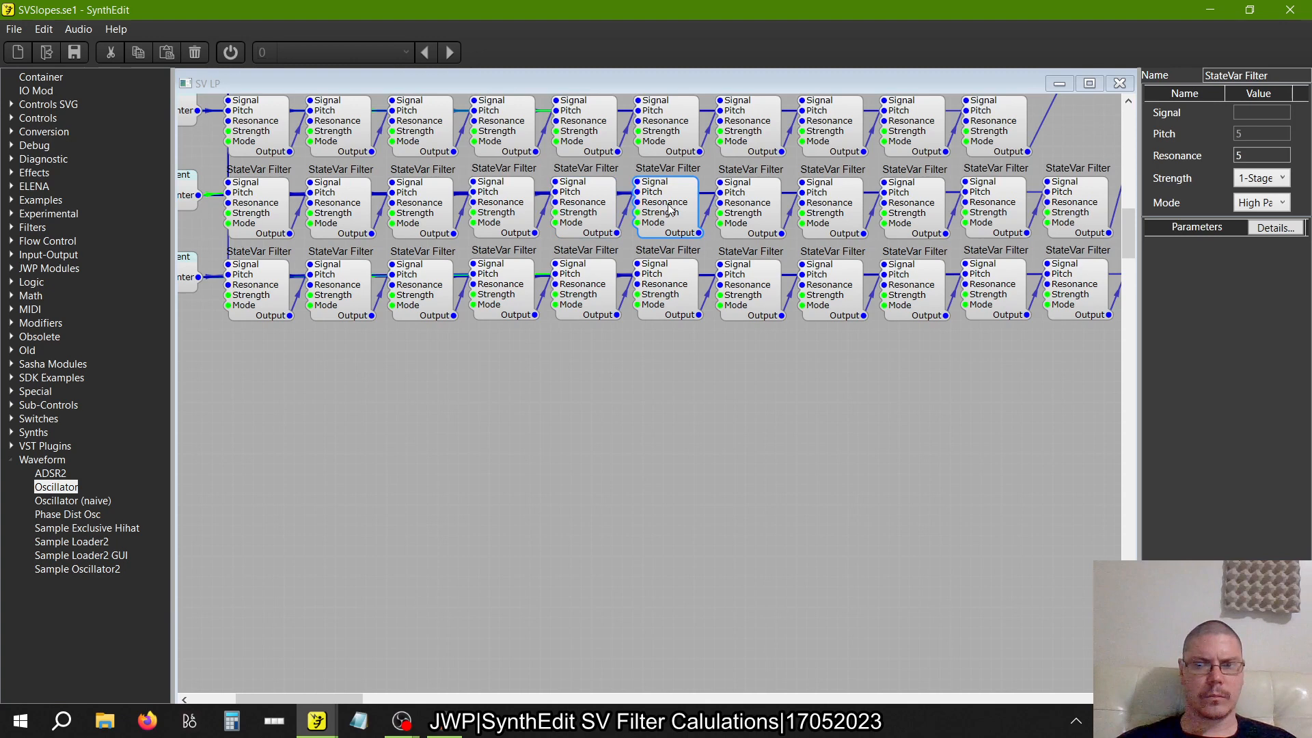
pyautogui.click(749, 208)
pyautogui.click(832, 211)
pyautogui.click(921, 205)
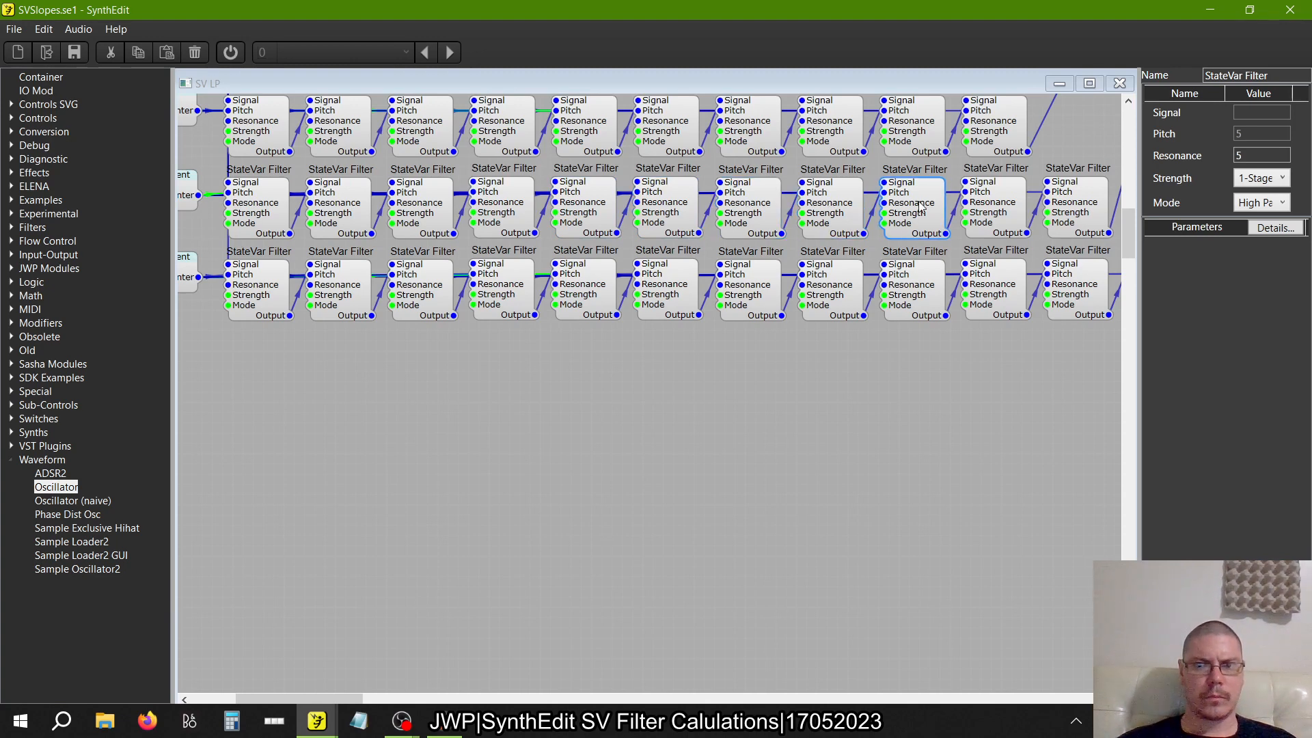
pyautogui.click(1001, 214)
pyautogui.click(1076, 212)
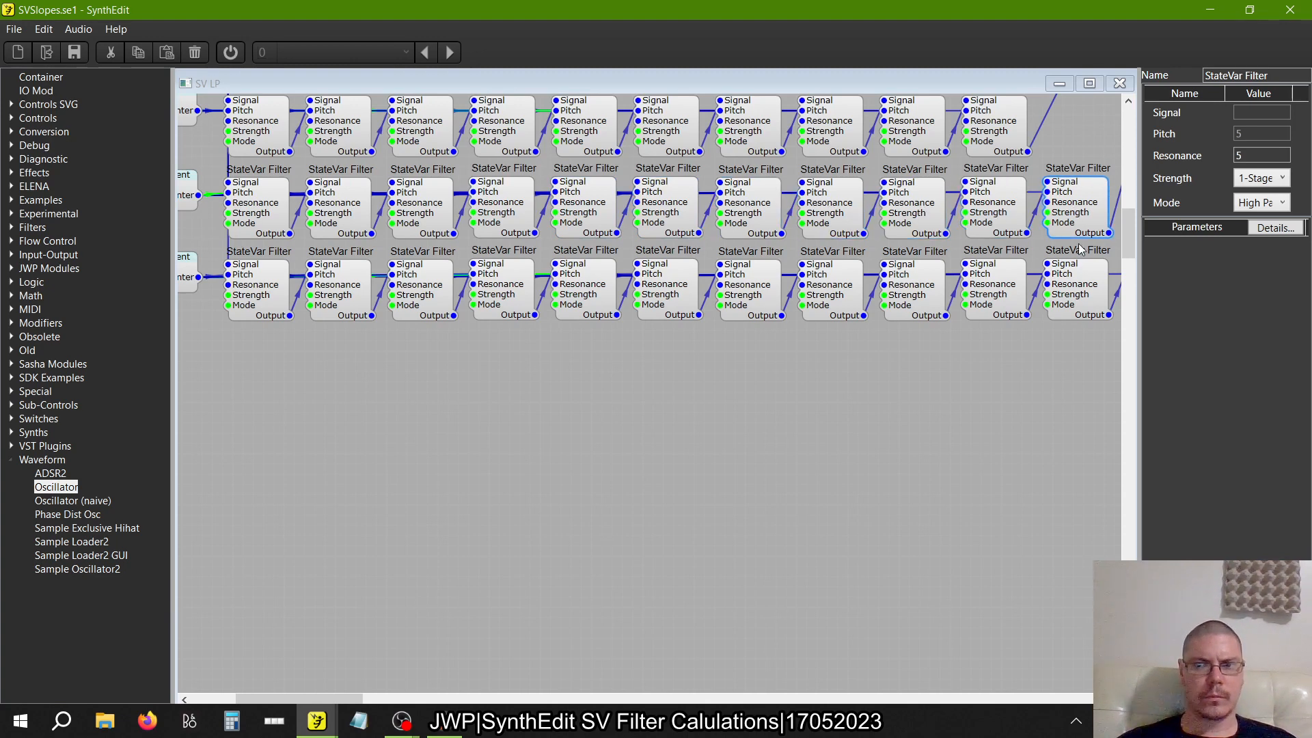
# Check the Mode setting of each StateVar Filter in the twelve-filter row, including the twelfth filter
pyautogui.click(1086, 282)
pyautogui.click(1012, 293)
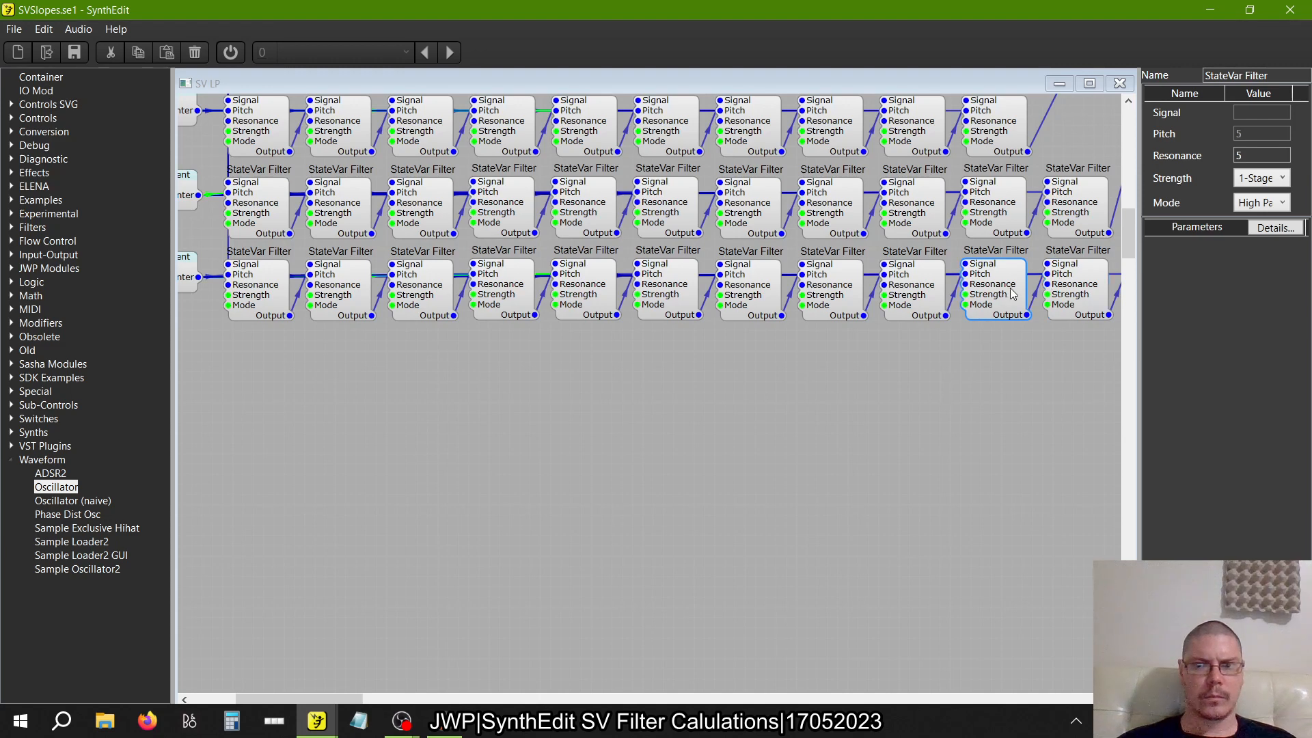
pyautogui.click(920, 293)
pyautogui.click(835, 293)
pyautogui.click(773, 300)
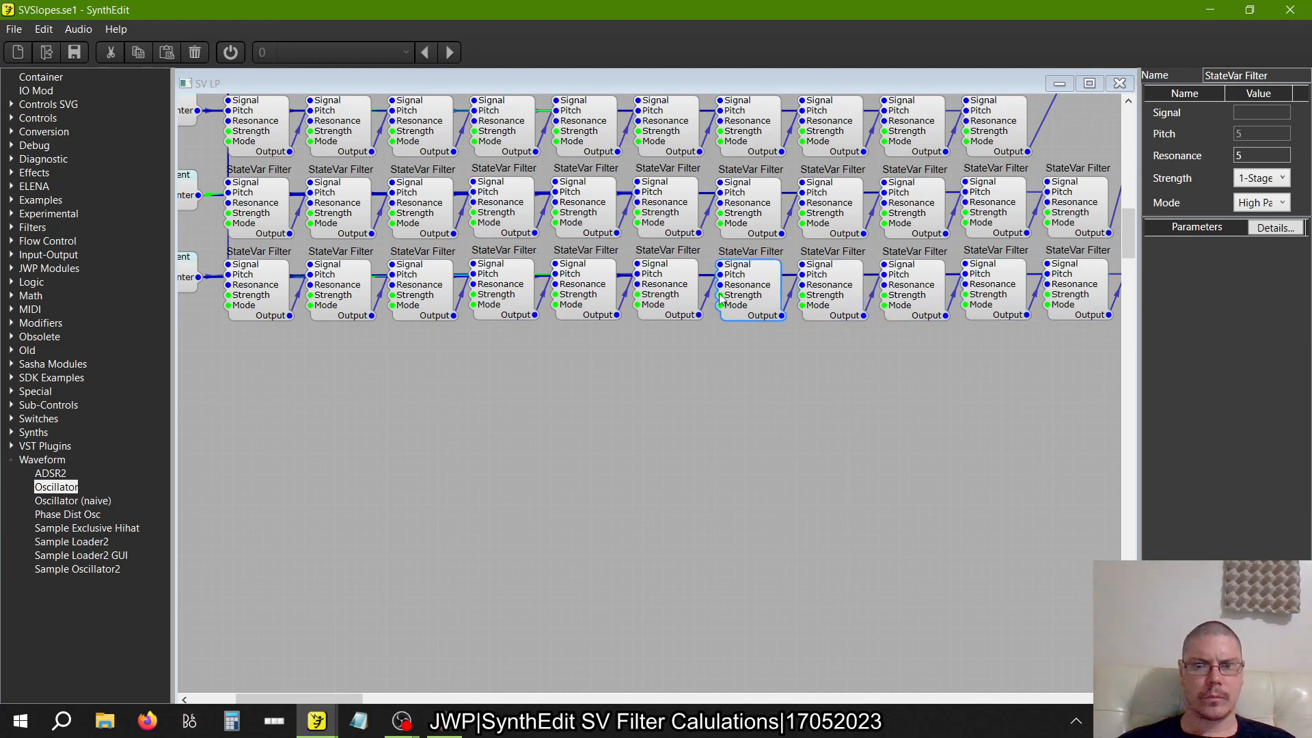
pyautogui.click(669, 297)
pyautogui.click(576, 293)
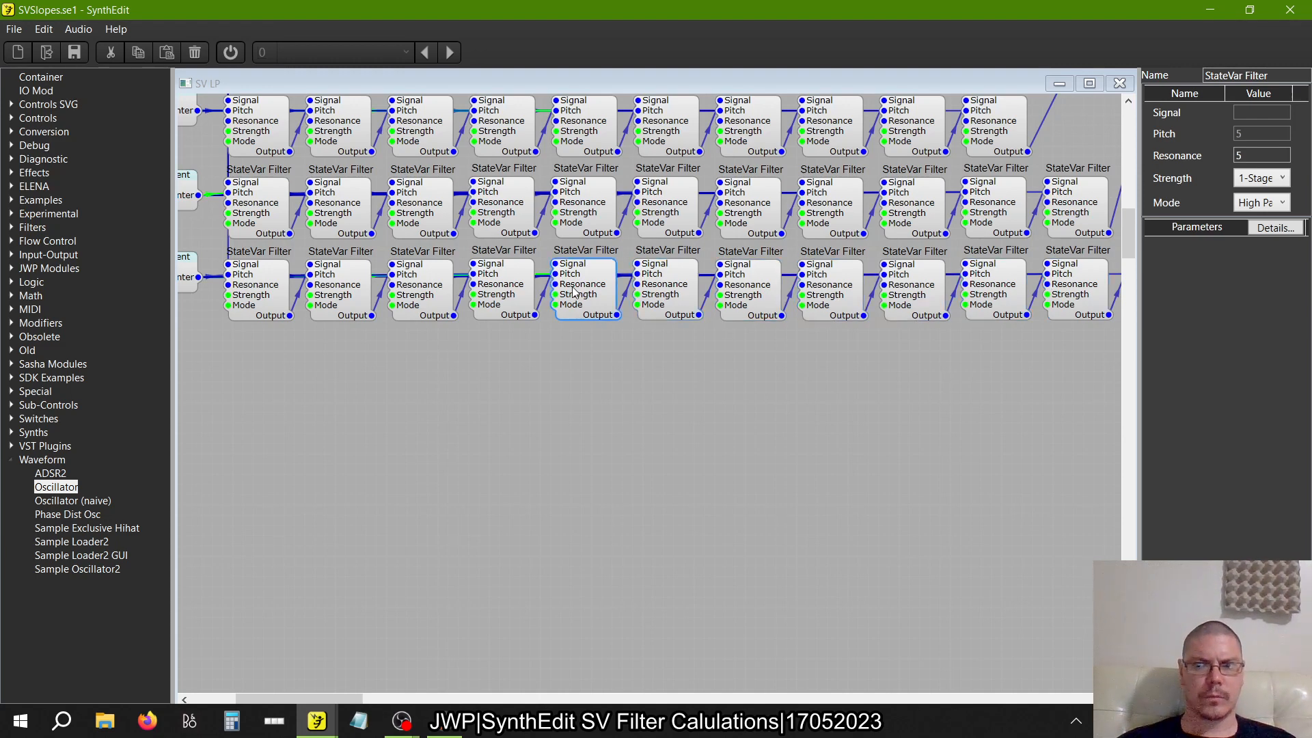
pyautogui.click(509, 294)
pyautogui.click(419, 298)
pyautogui.click(341, 296)
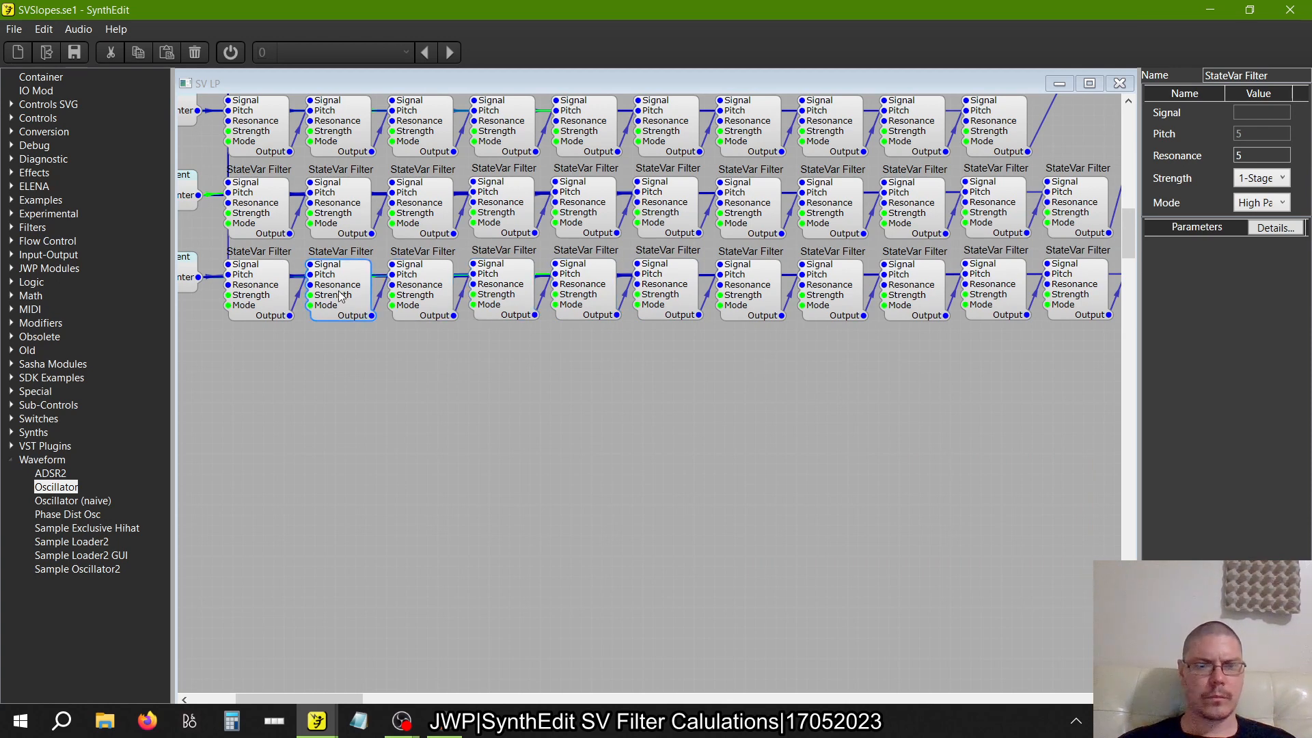
pyautogui.click(260, 294)
pyautogui.hscroll(4, 466, 411)
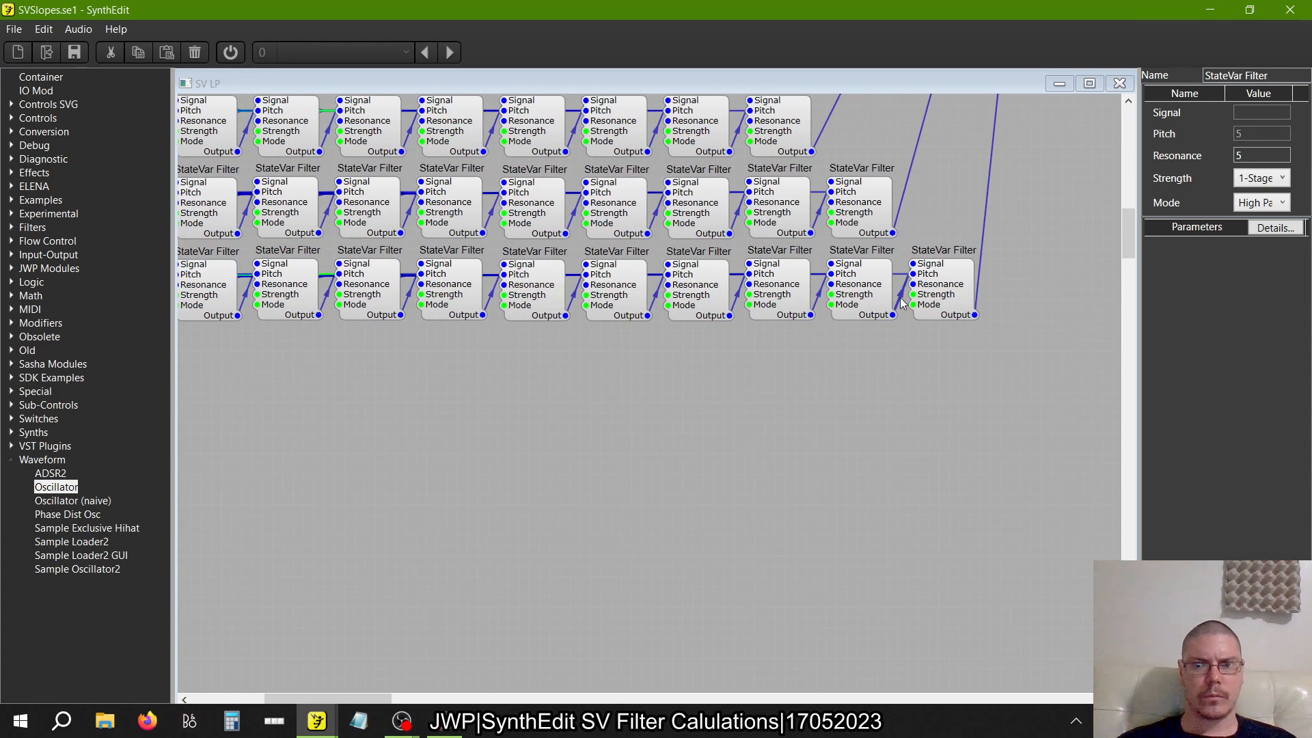
pyautogui.click(947, 301)
# Close the edited container's structure view and return to the Main structure
pyautogui.scroll(10, 1035, 337)
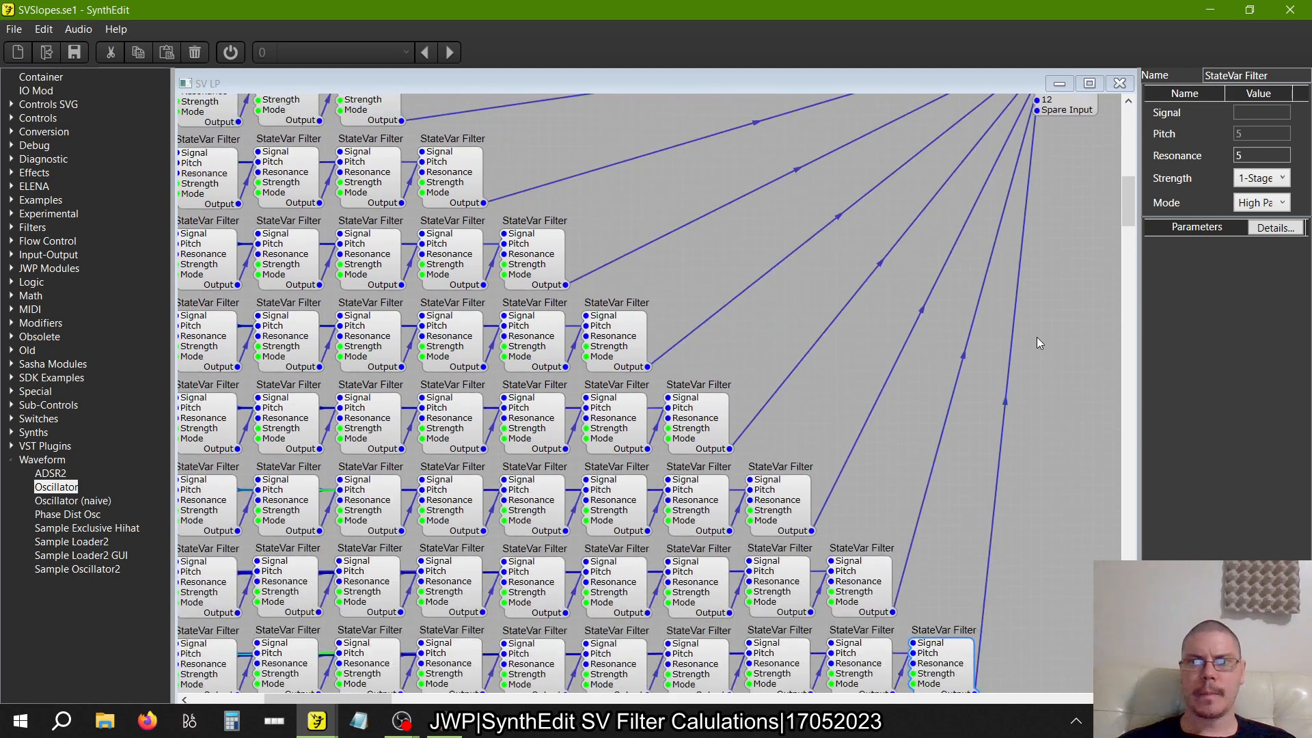
pyautogui.hscroll(6, 1036, 338)
pyautogui.hscroll(1, 1043, 334)
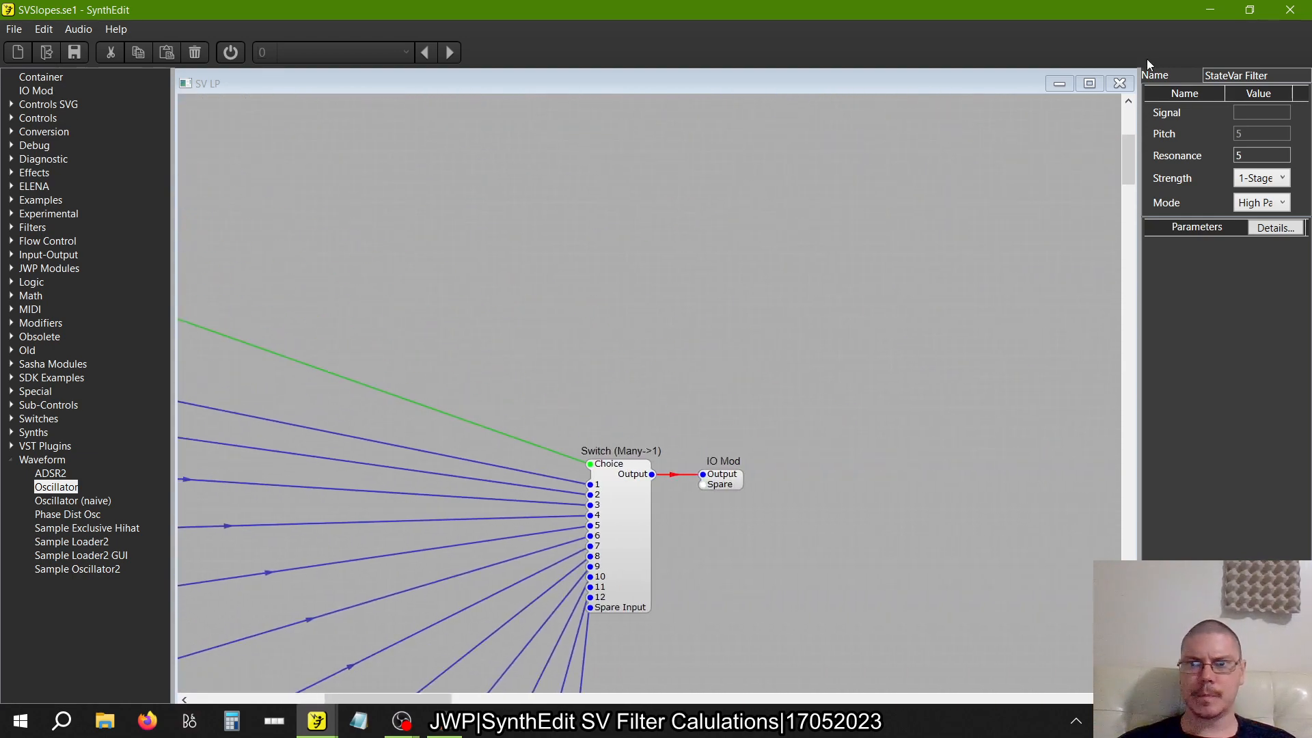
pyautogui.click(1121, 83)
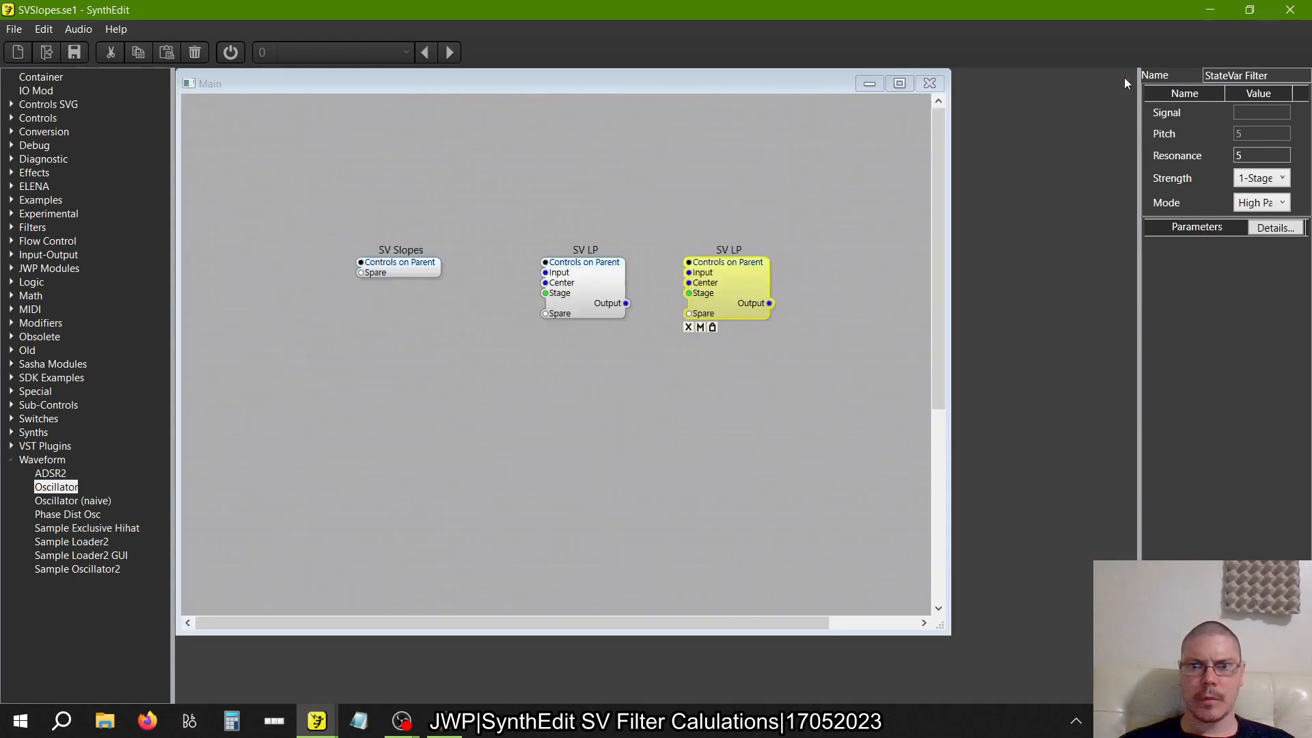
# Rename the duplicated SV LP container as SV HP
pyautogui.click(697, 283)
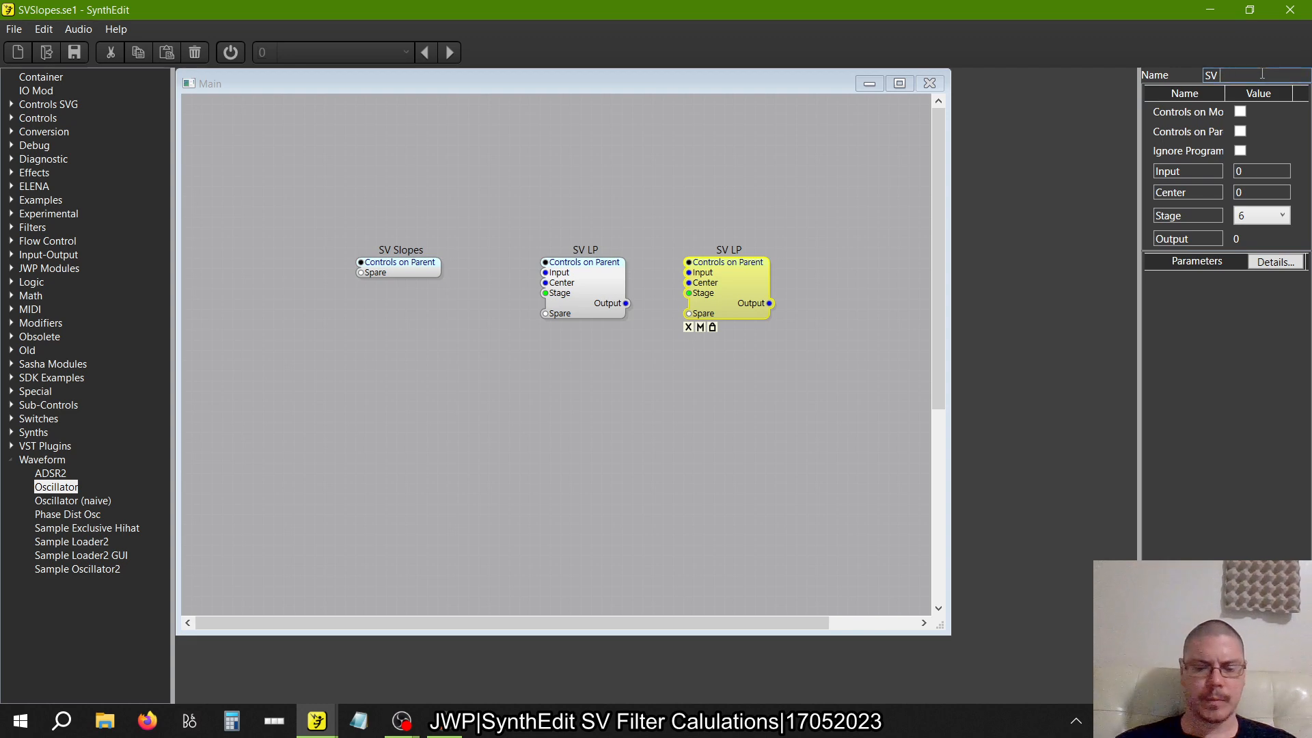
pyautogui.press('Tab')
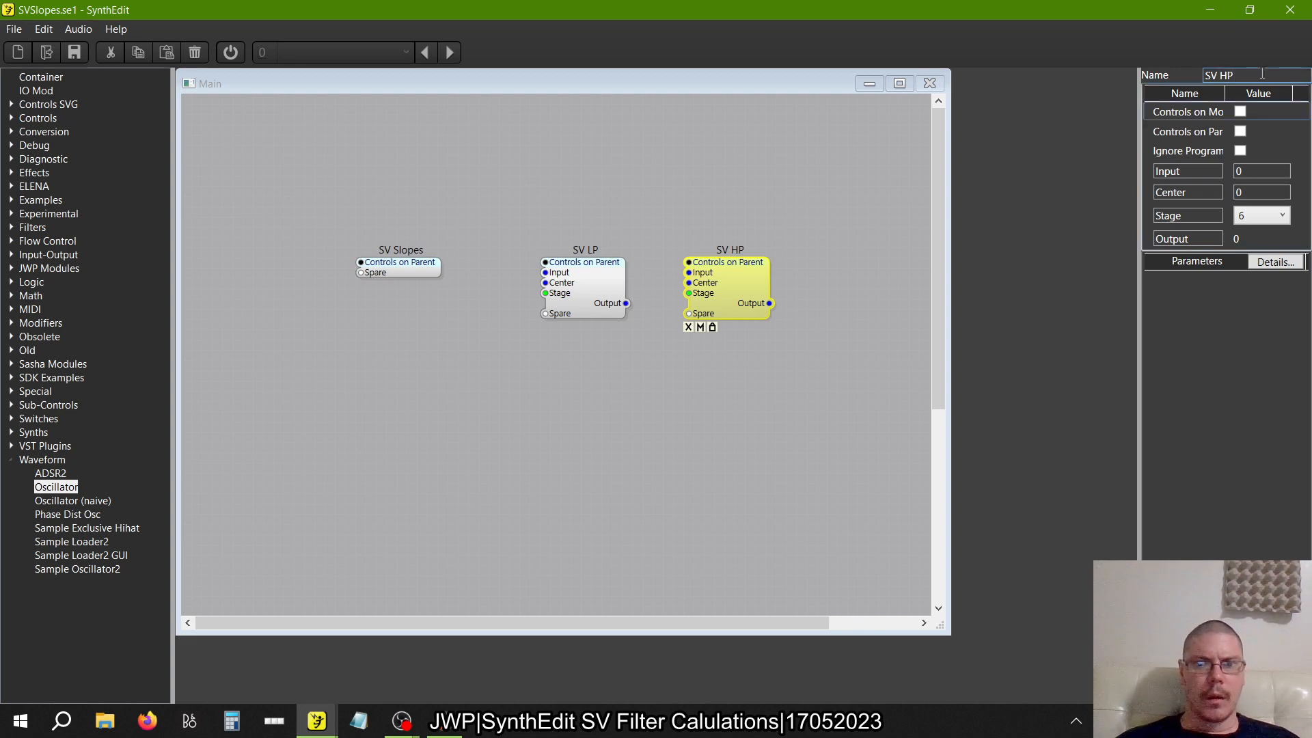
pyautogui.click(645, 217)
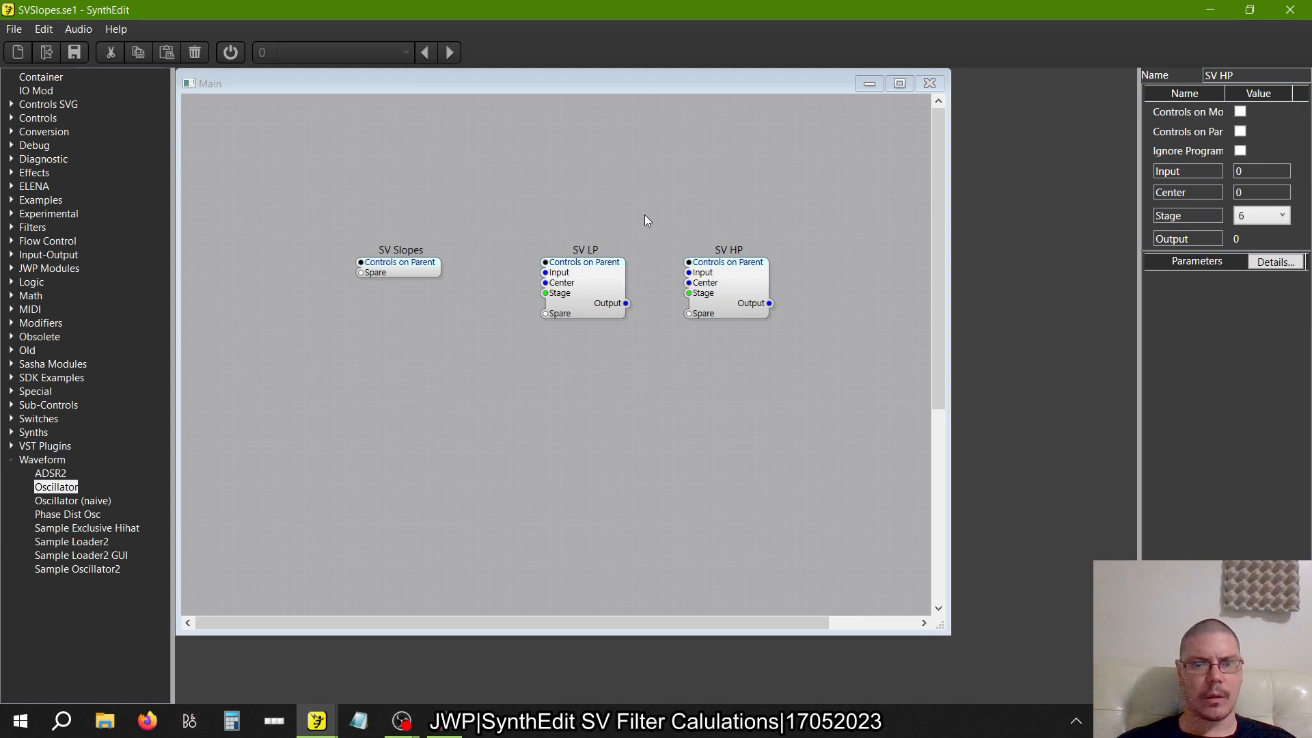
pyautogui.click(596, 278)
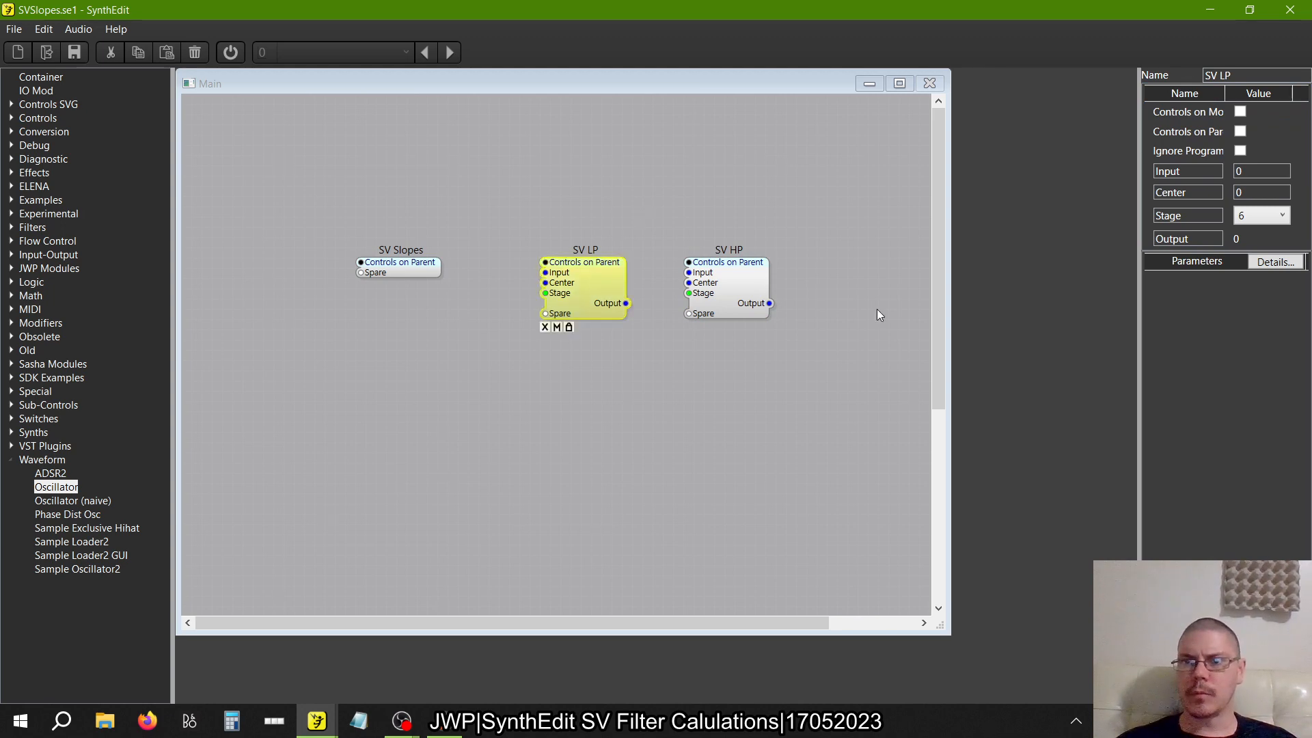
pyautogui.click(676, 243)
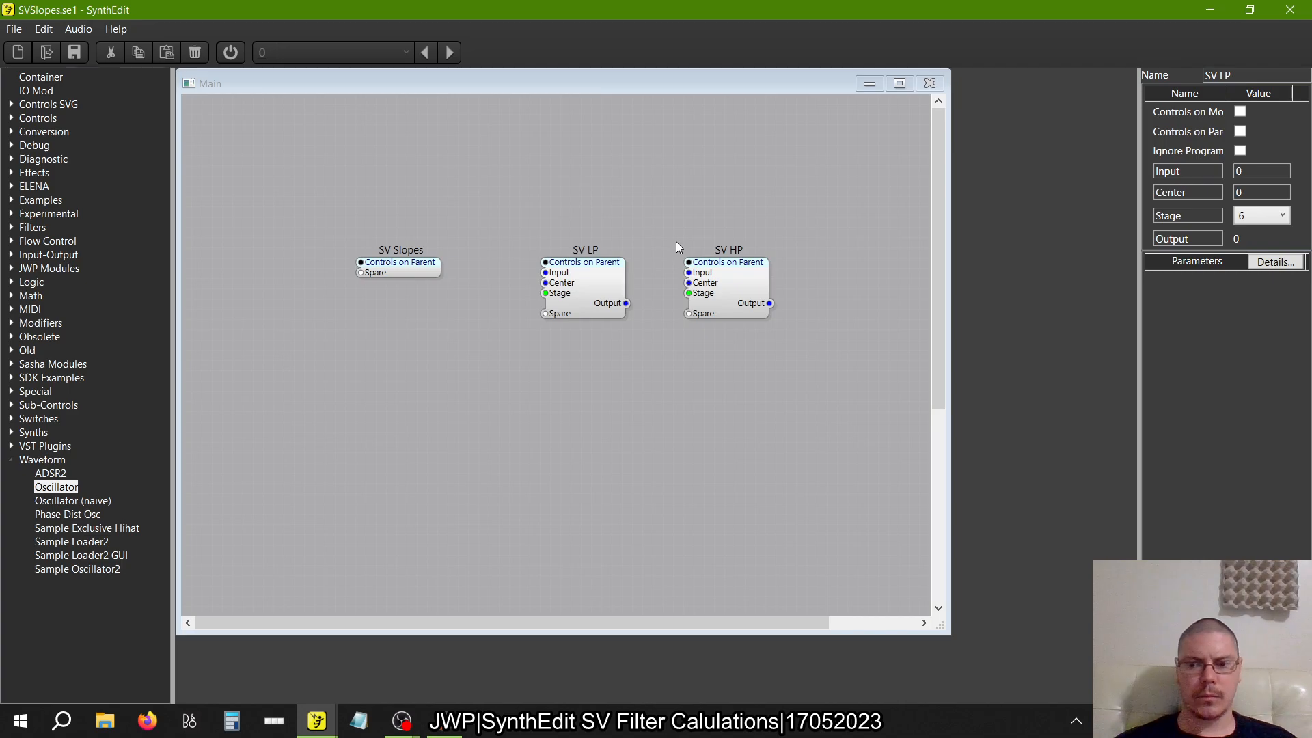